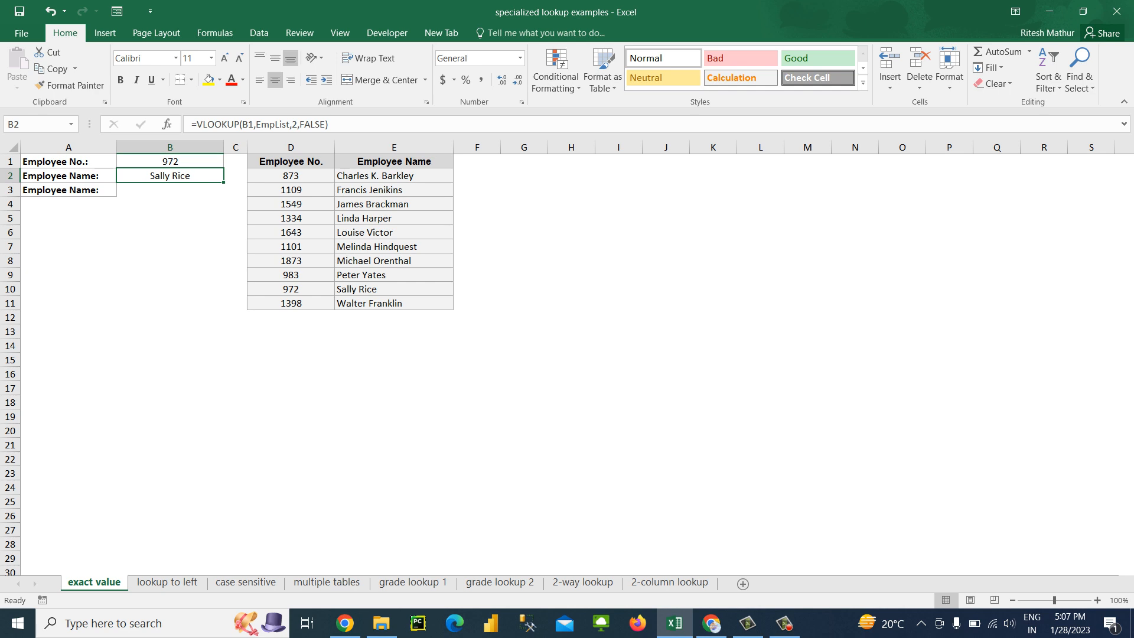
Examine the Employee No. and Employee Name columns of the lookup table in D1:E11
click(171, 190)
key(Right)
key(Right)
key(Up)
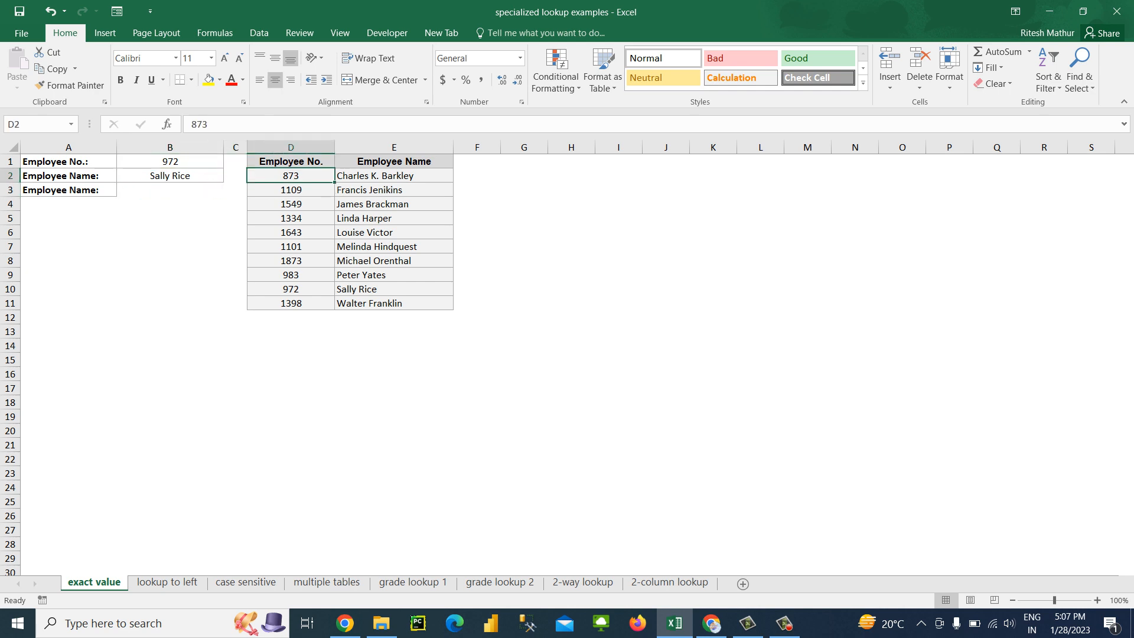
key(ctrl+shift+Down)
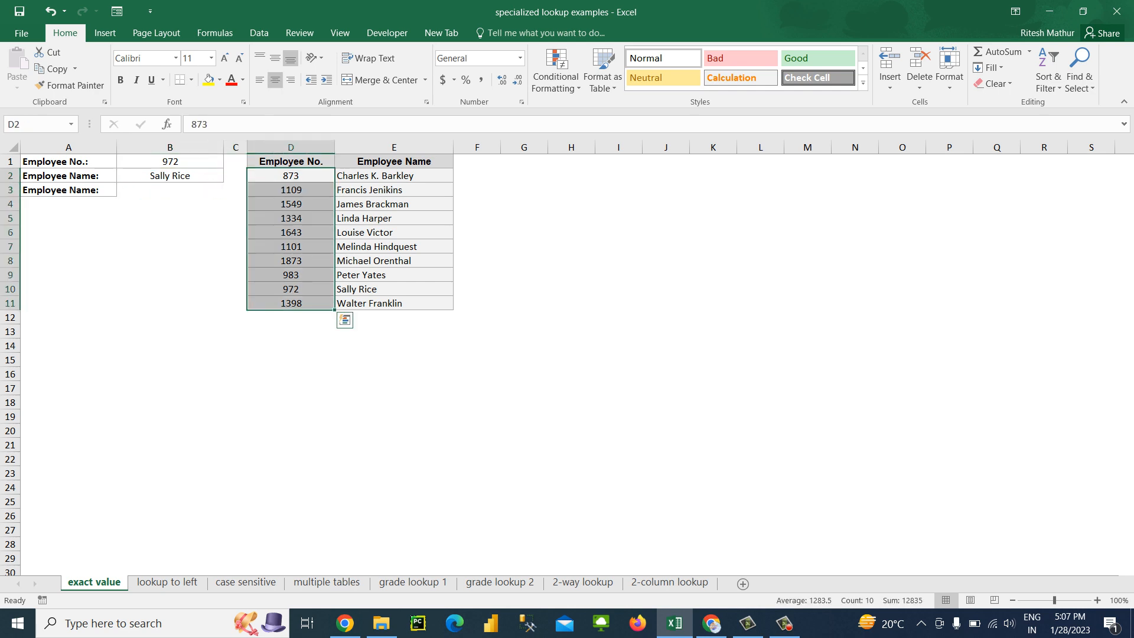
key(Right)
key(ctrl+shift+Down)
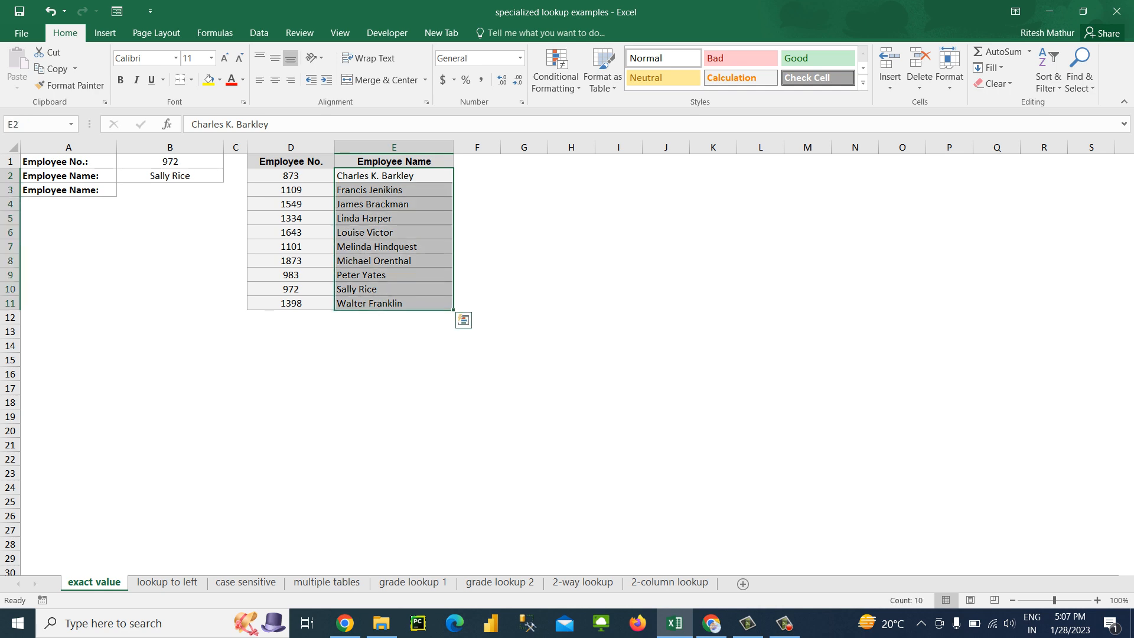
key(Up)
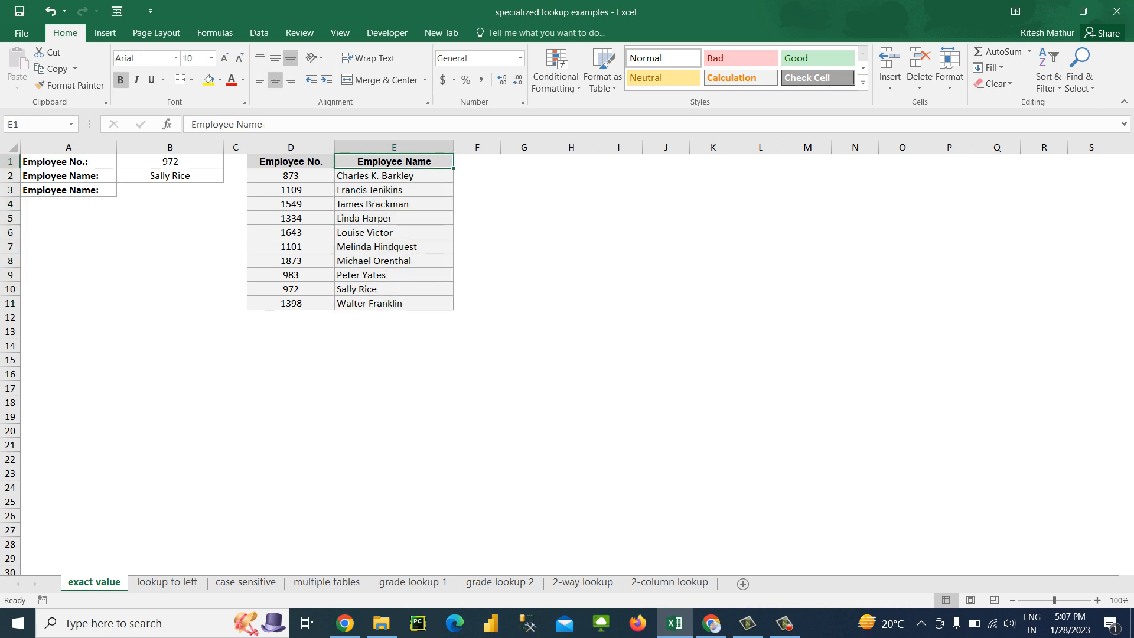
key(ctrl+shift+Down)
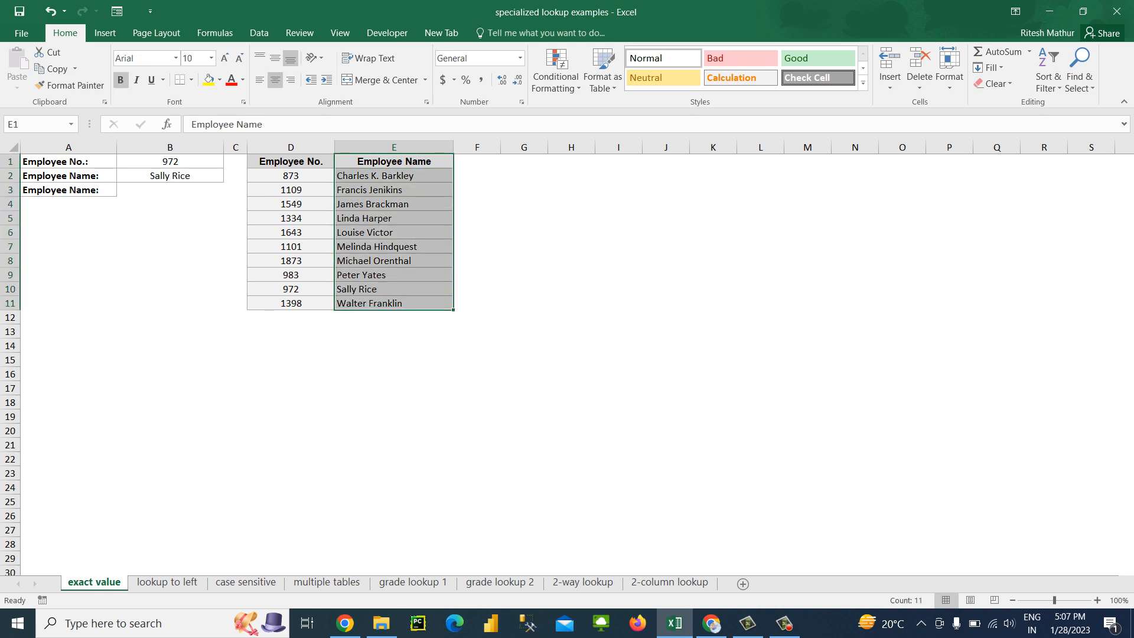
key(Left)
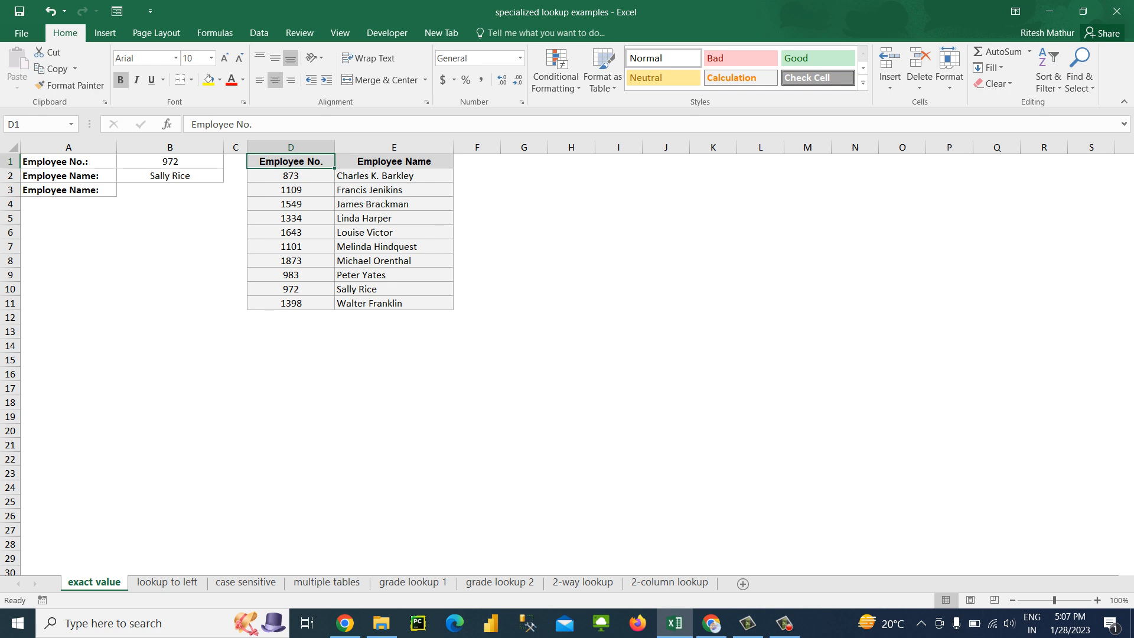
Fill the Employee No. label and its lookup value in A1:B1 with yellow
ctrl+scroll(567, 354, up, 2)
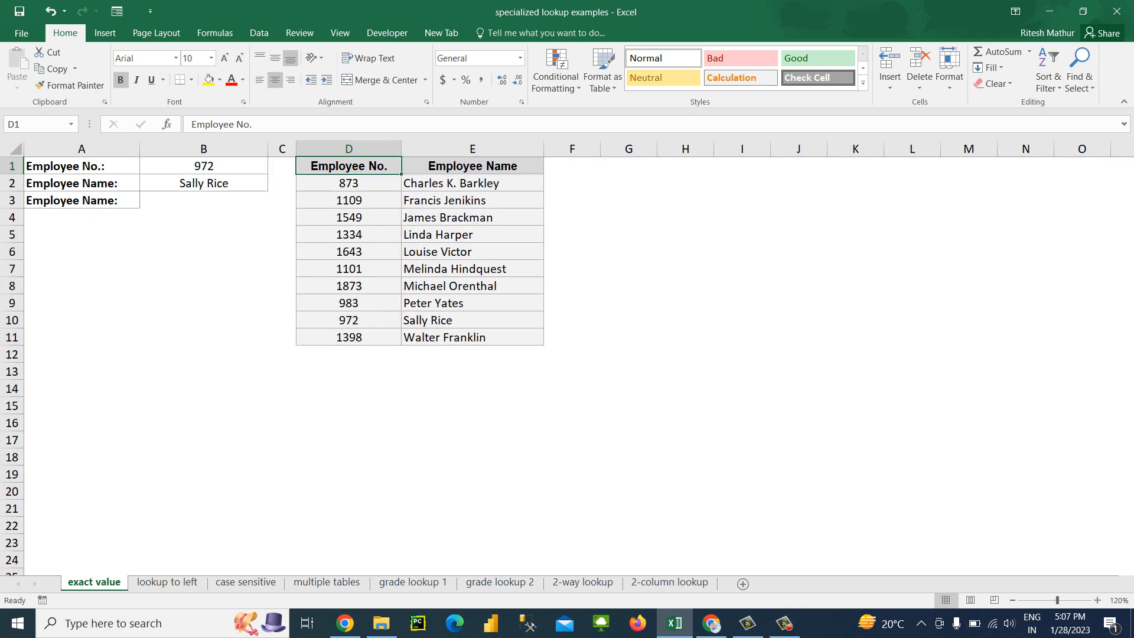
click(472, 252)
key(Up)
key(Up)
key(Up)
key(Up)
key(Left)
key(Left)
key(Left)
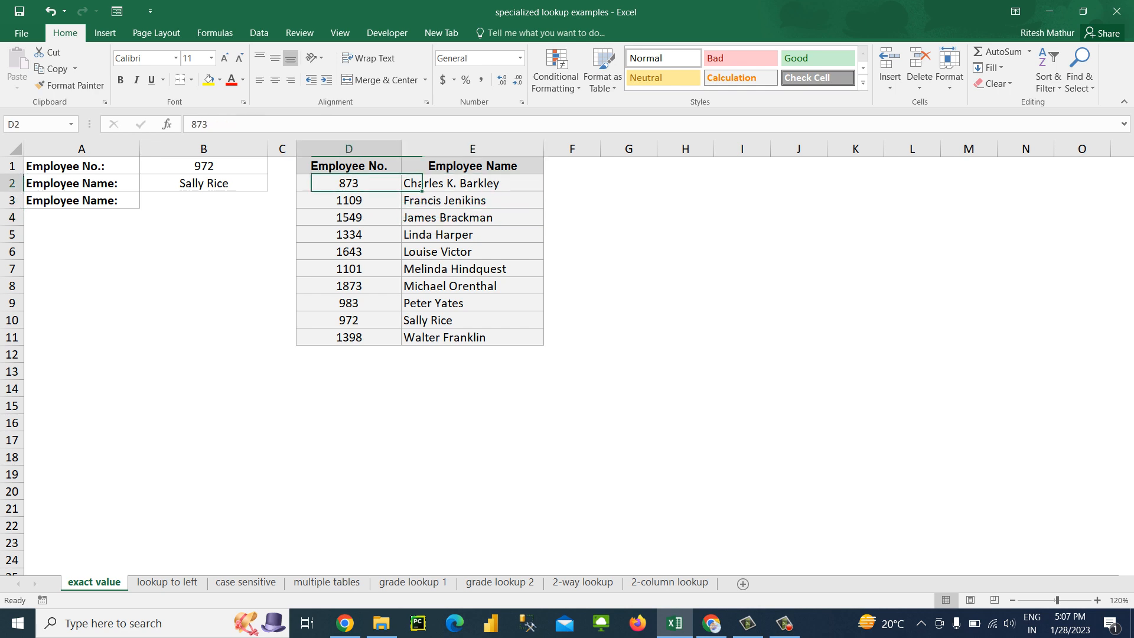
key(Up)
key(Left)
key(shift+Right)
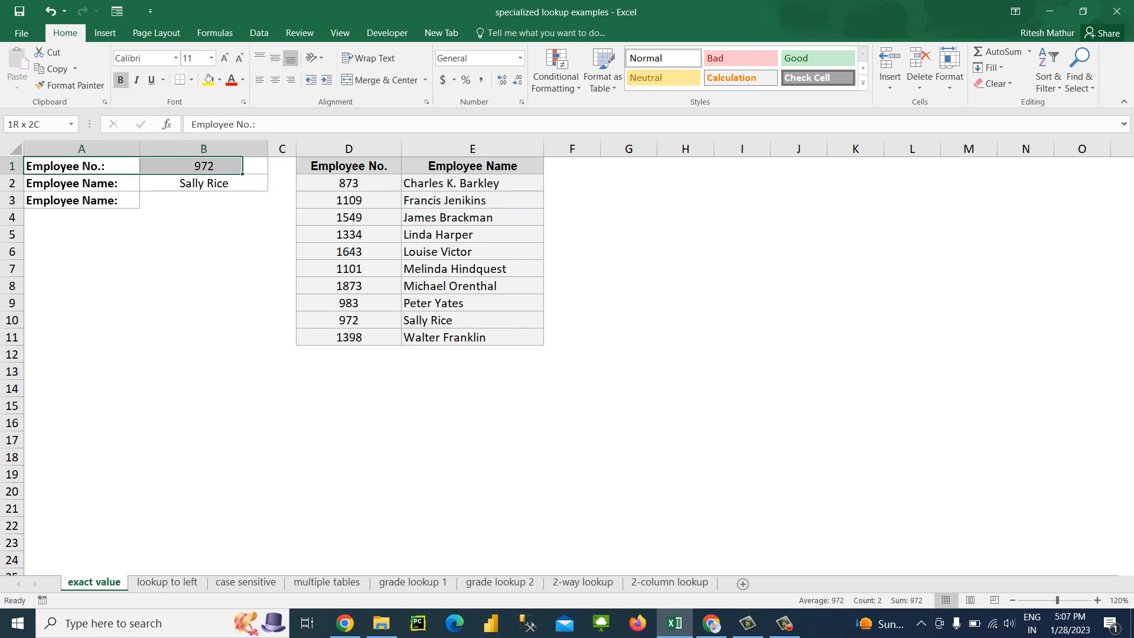
click(209, 79)
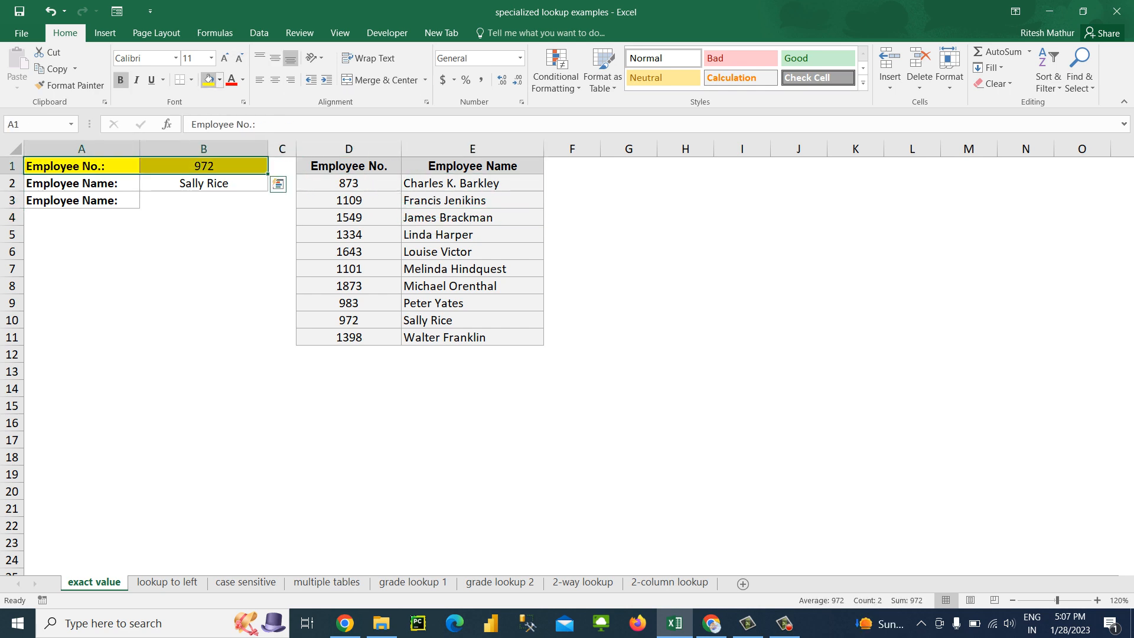
Enter the formula =VLOOKUP(B1,D2:E11,2,0) in B3 to return the employee name by exact match
click(204, 200)
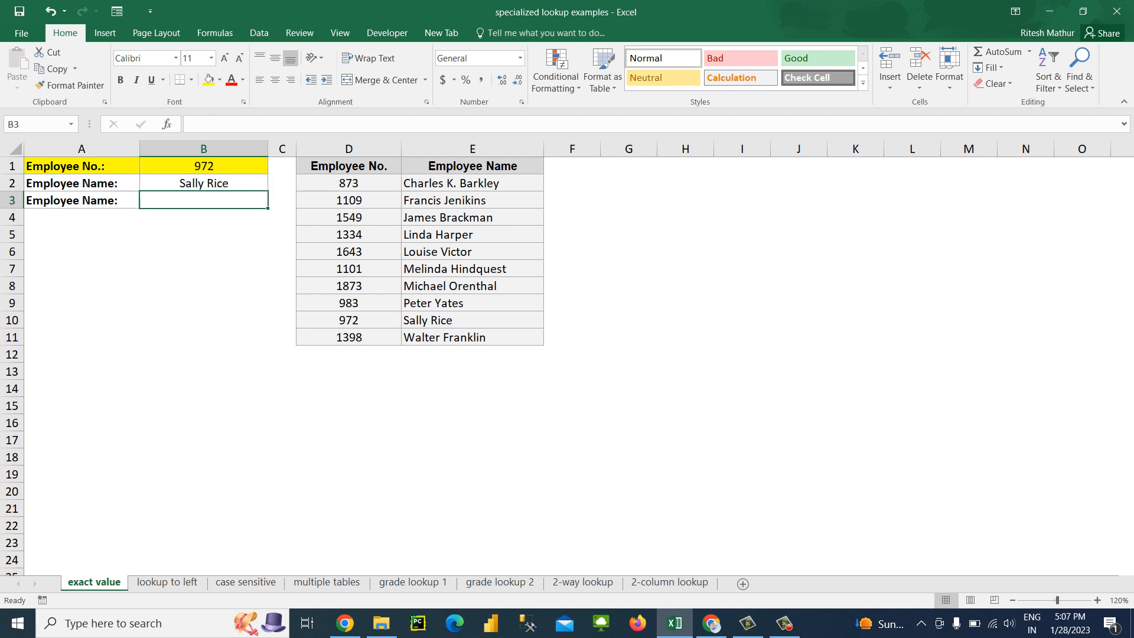
text(=vl)
key(Tab)
key(Up)
key(Up)
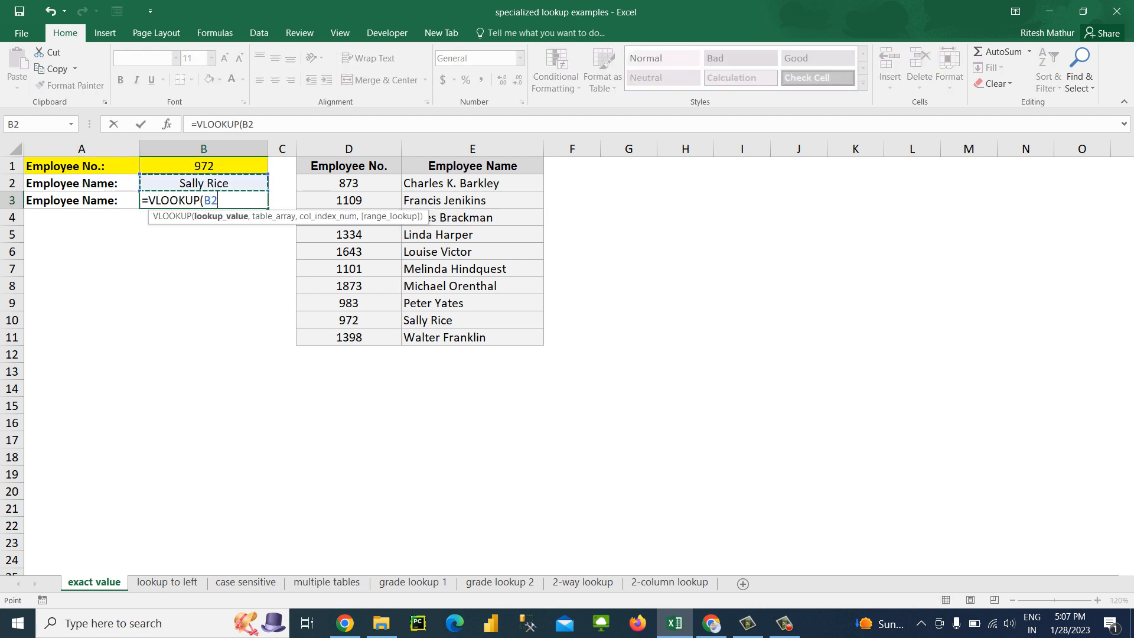
text(,)
key(Right)
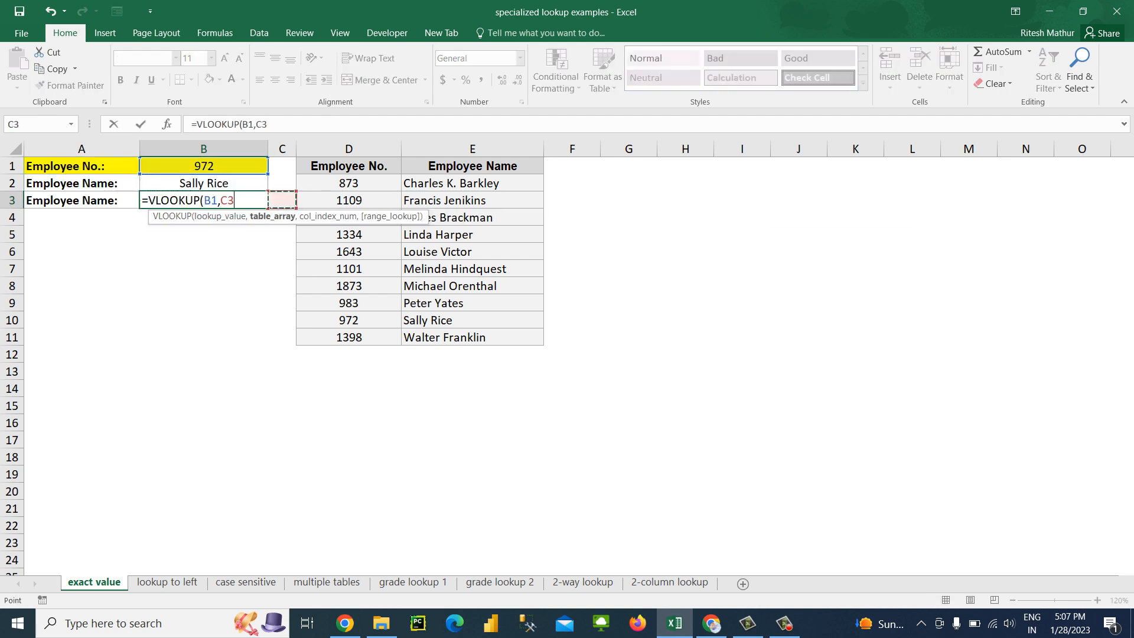
key(Right)
key(Up)
key(shift+Right)
key(ctrl+shift+Down)
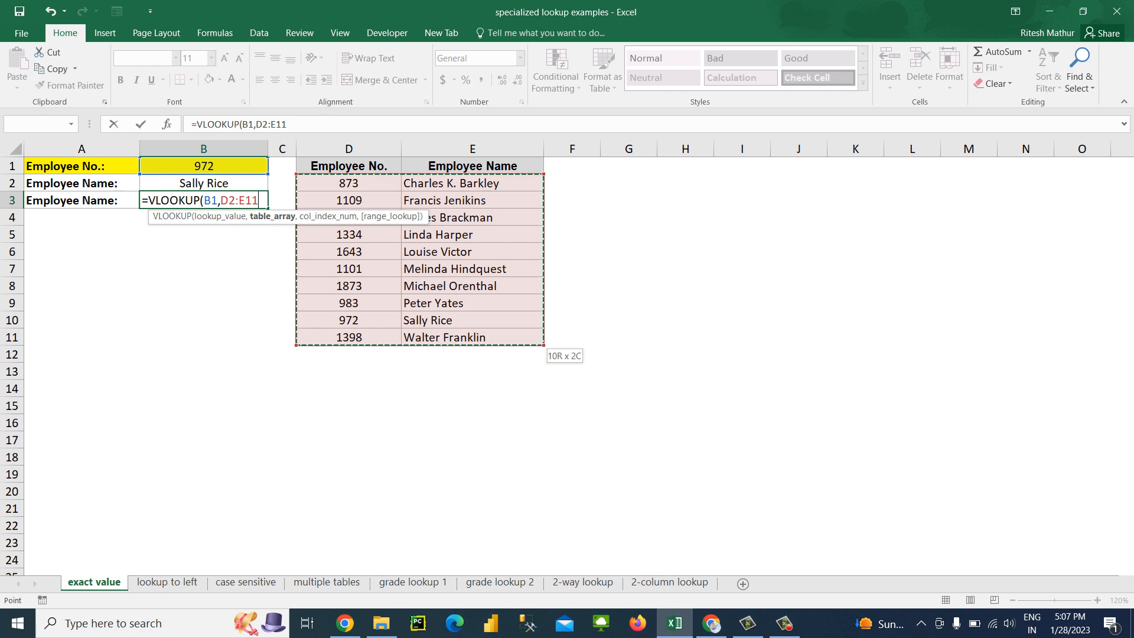
text(,2,)
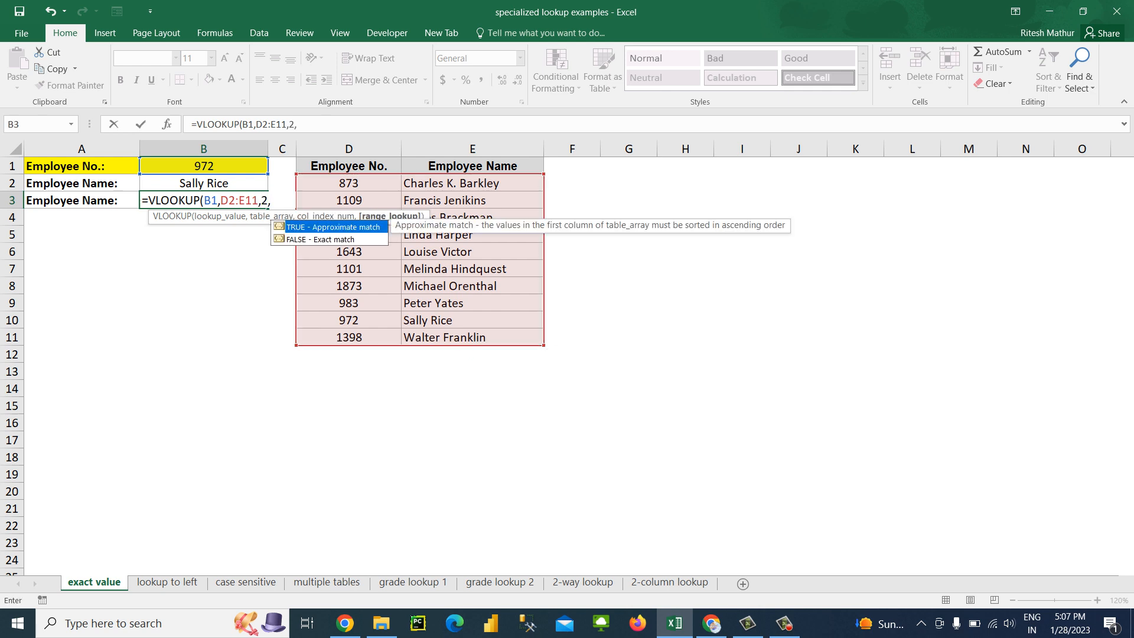
text(0))
key(Return)
key(Up)
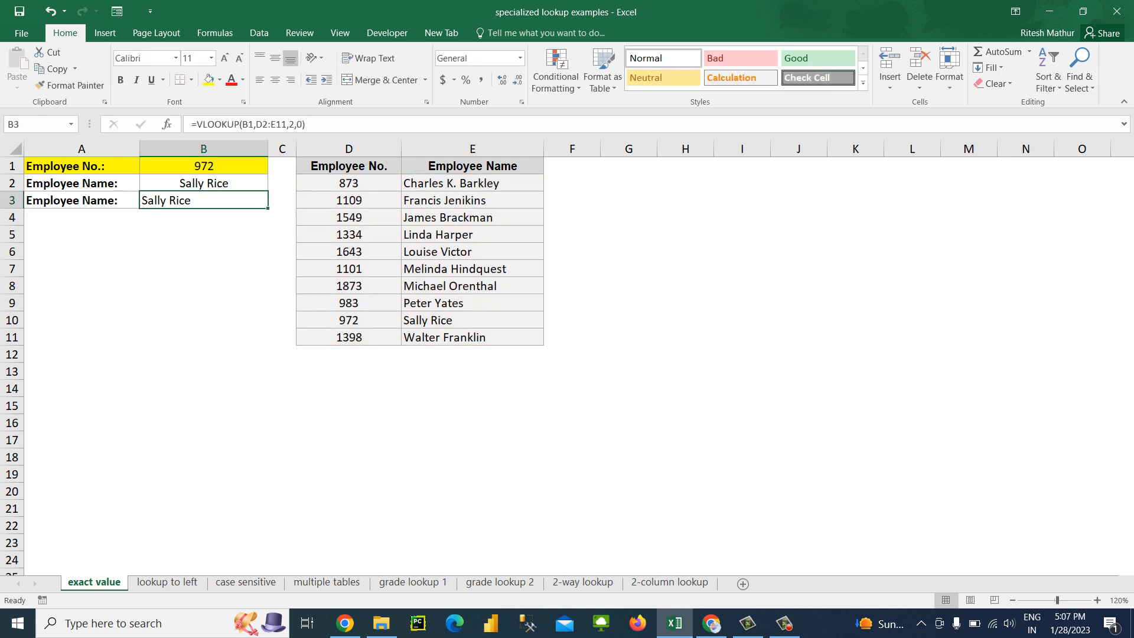
Open the "lookup to left" sheet and examine the At Bats, Average and Player headings and the LOOKUP formula in F3
click(167, 583)
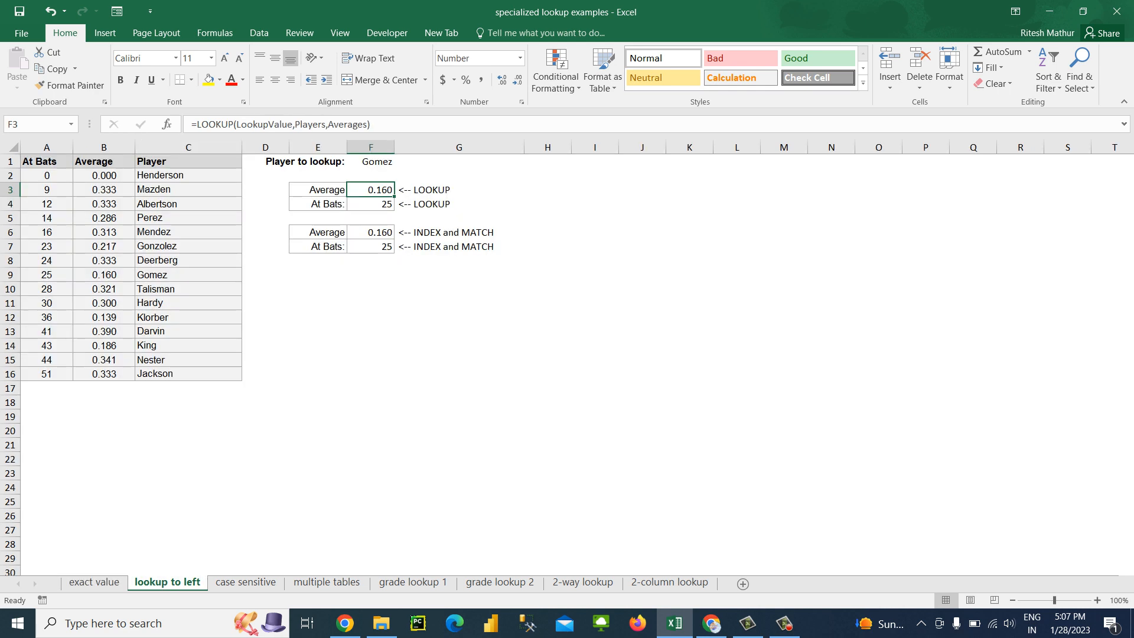
key(Left)
key(Left)
key(Left)
key(Up)
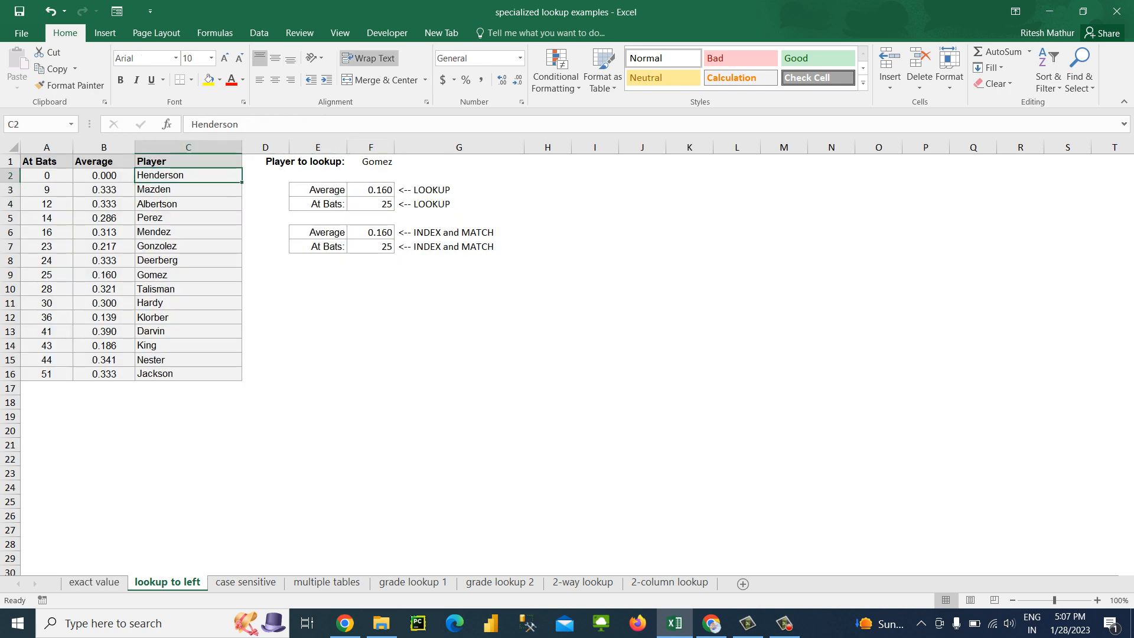
key(Left)
key(Left)
key(Up)
key(Right)
key(Right)
key(Right)
key(Right)
key(Right)
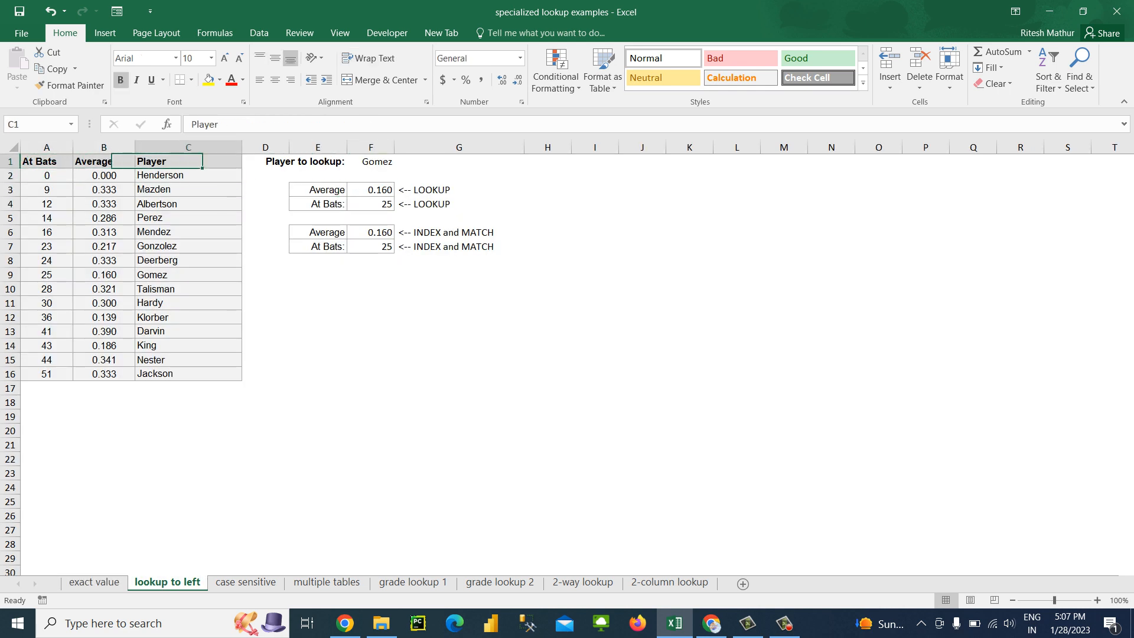
key(Down)
key(Down)
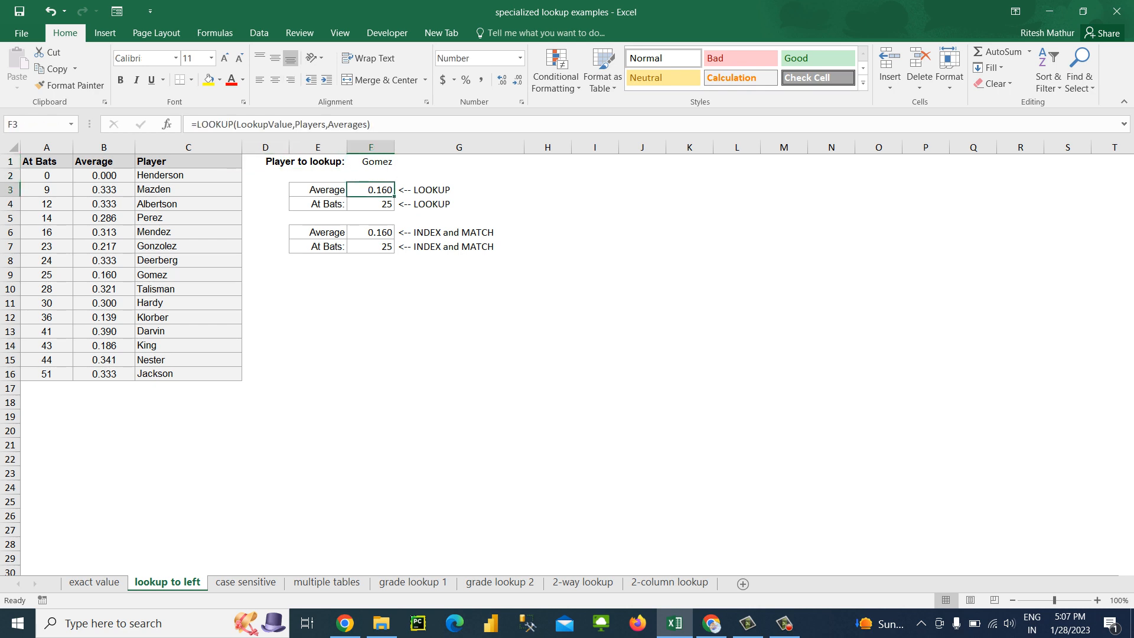
Examine the values in the Average column, located to the left of the Player column
key(Left)
key(Right)
key(Left)
key(Left)
key(Left)
key(Left)
key(Down)
key(Down)
key(Down)
key(Down)
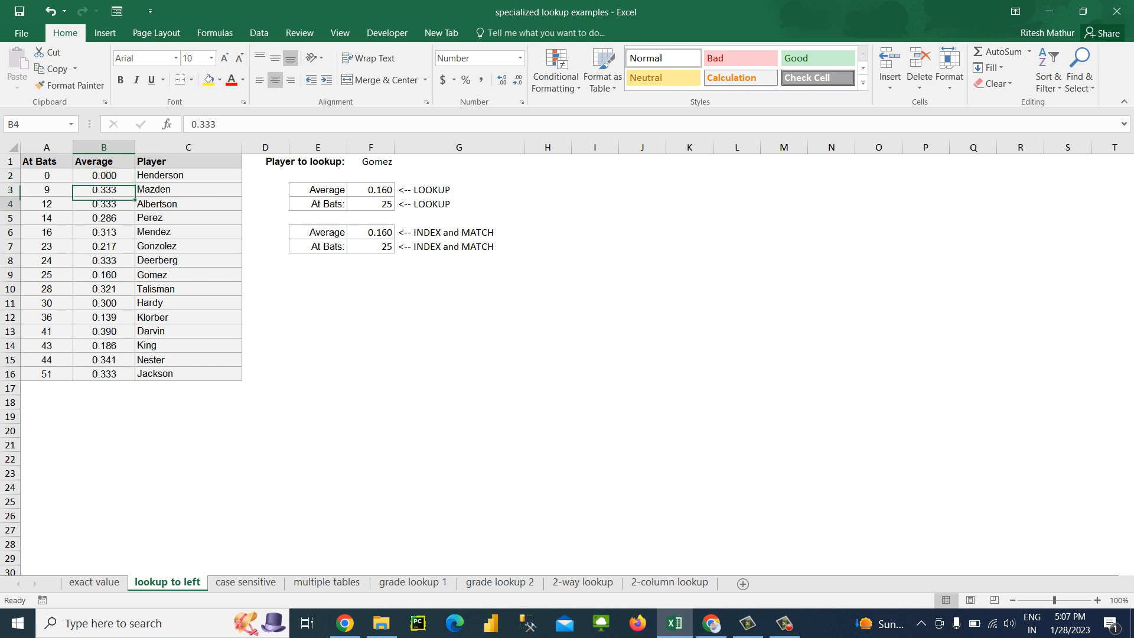
key(Down)
key(Down)
key(Down)
key(Down)
key(Down)
key(Up)
key(Up)
key(Up)
key(Up)
key(Up)
key(Up)
key(Up)
key(Up)
key(Up)
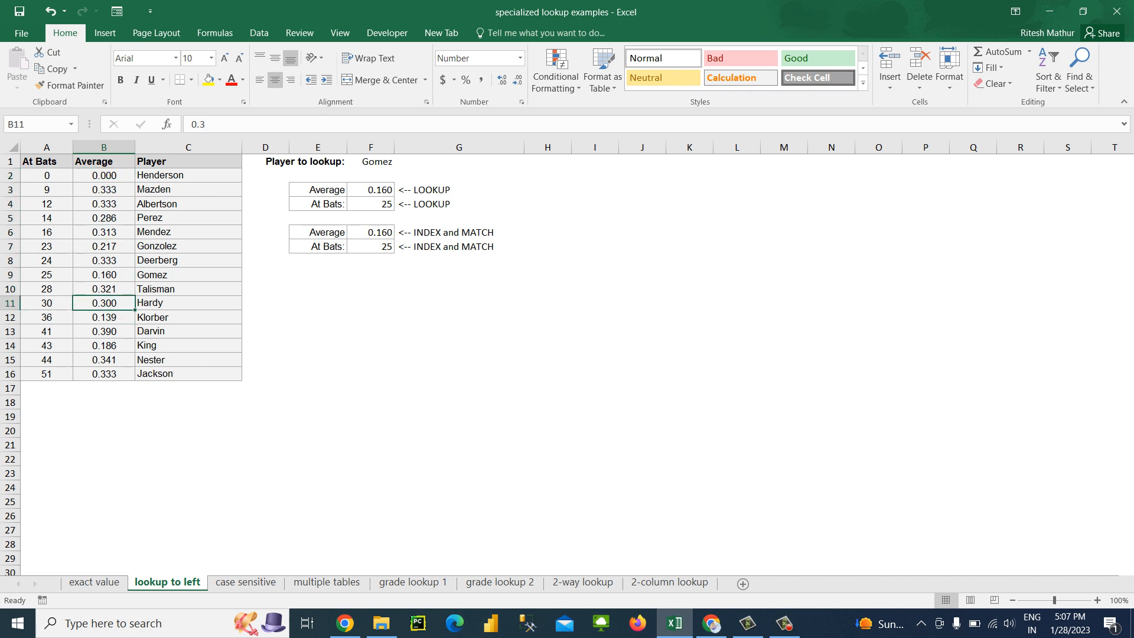
Fill the "Player to lookup:" cells E1:F1 with yellow
key(Up)
key(Up)
key(Right)
key(Right)
key(Right)
key(Right)
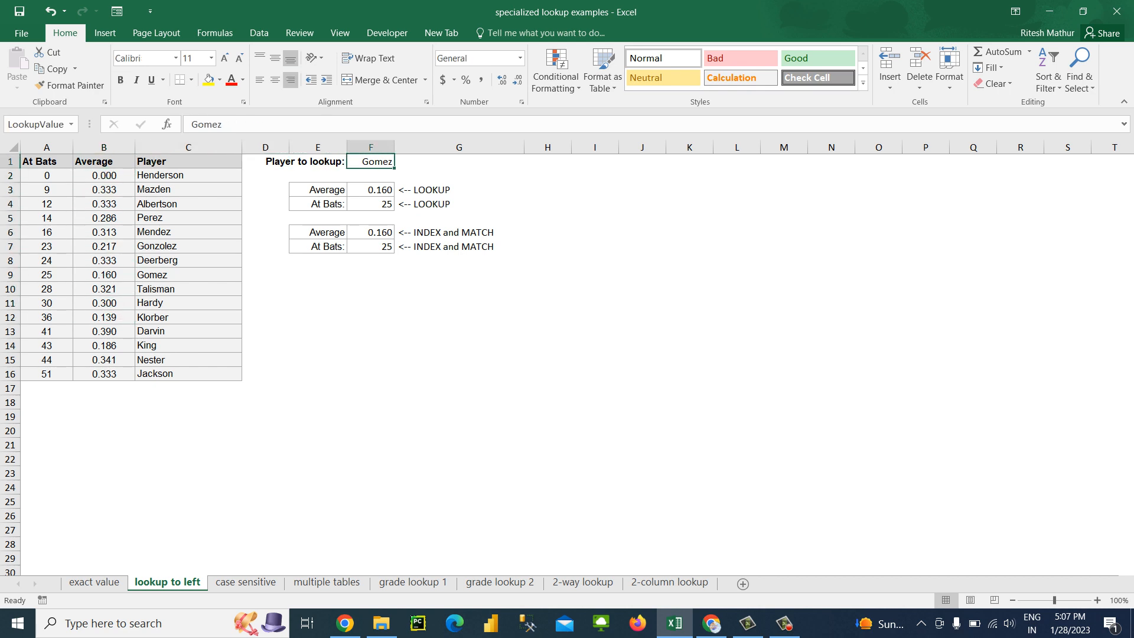
key(shift+Left)
click(209, 80)
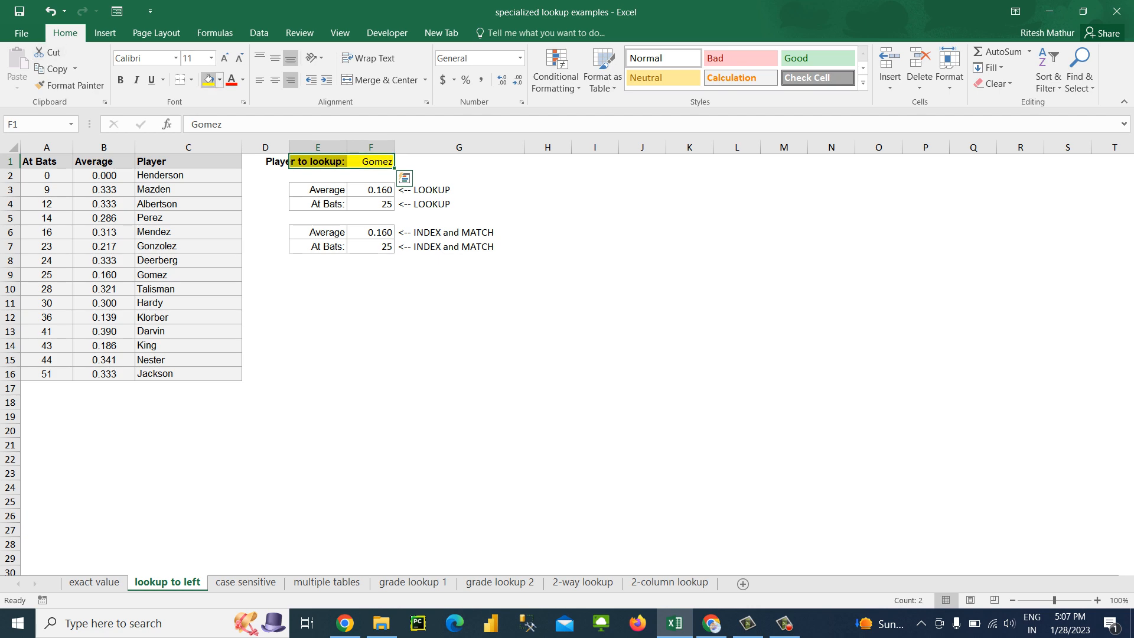
Auto-fit column E to the full width of the "Player to lookup:" label
key(Down)
key(Down)
key(Down)
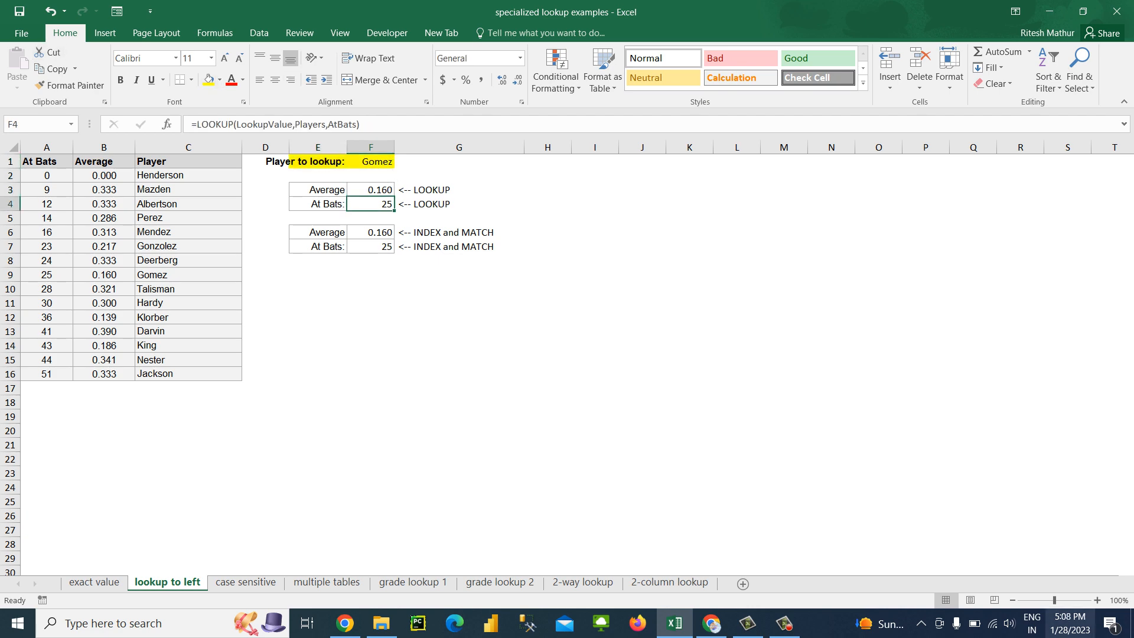
scroll(567, 354, up, 2)
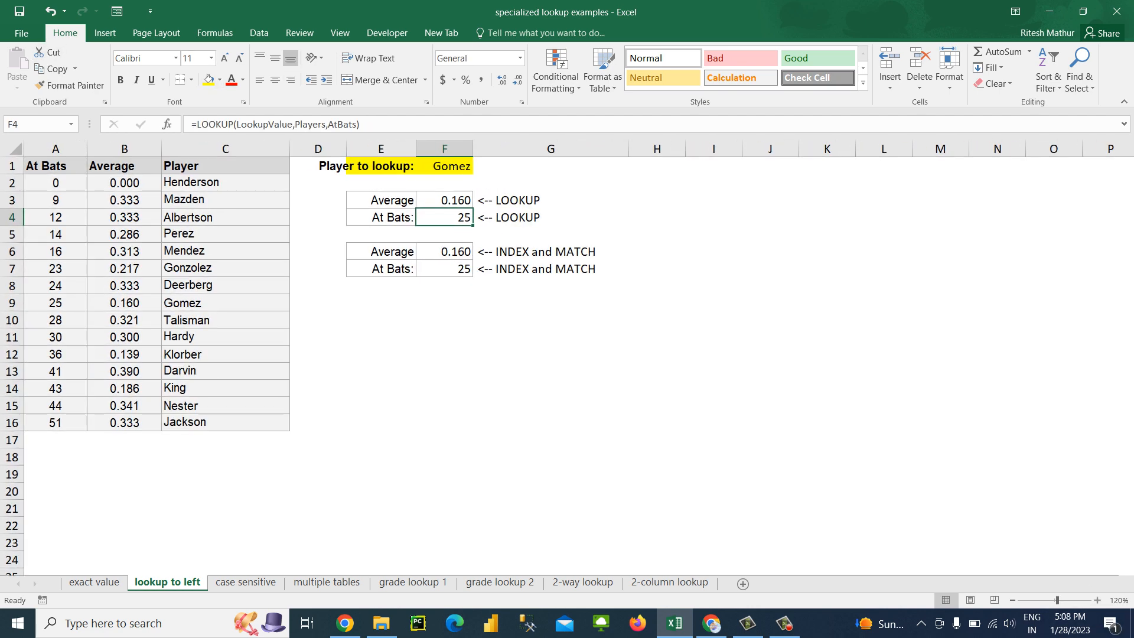
double_click(417, 149)
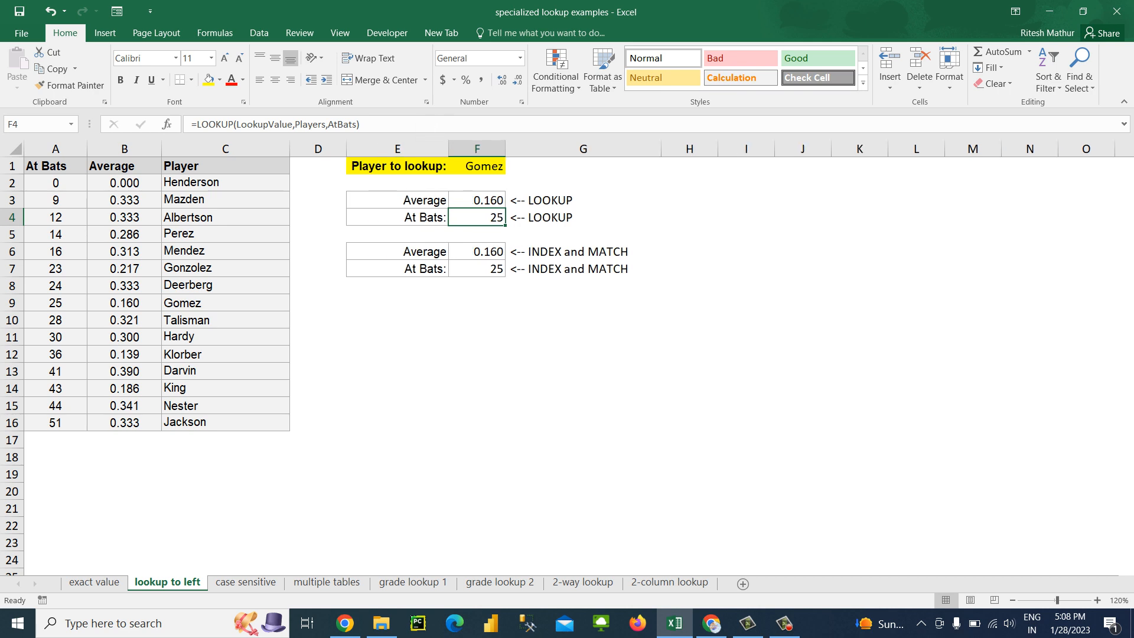
key(Up)
key(Right)
key(Right)
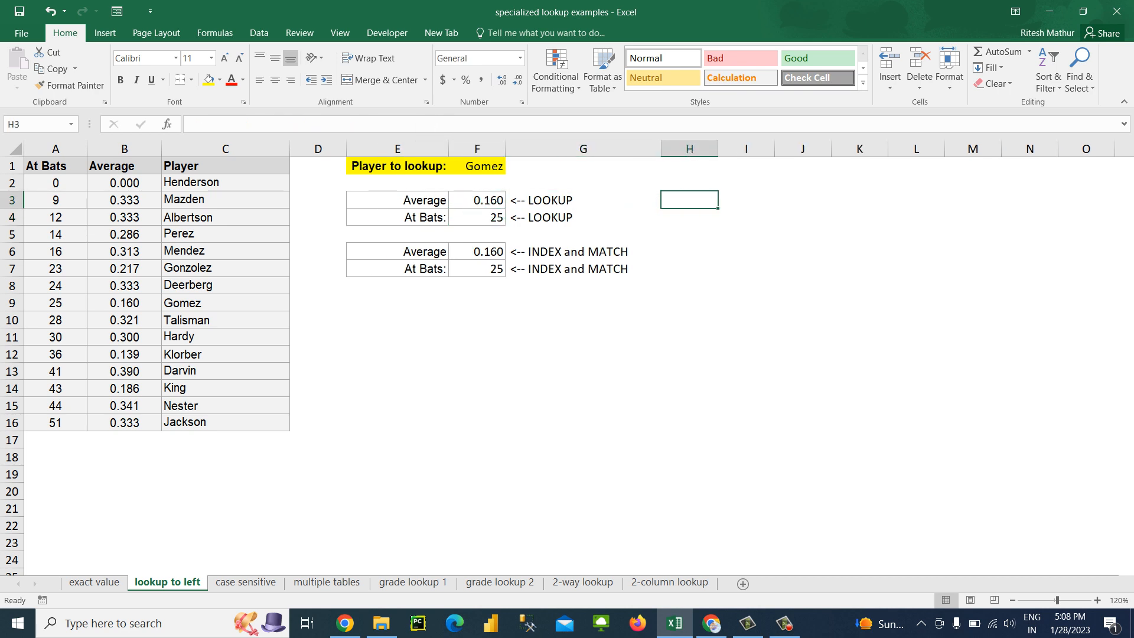
text(=vlo)
key(Escape)
key(Escape)
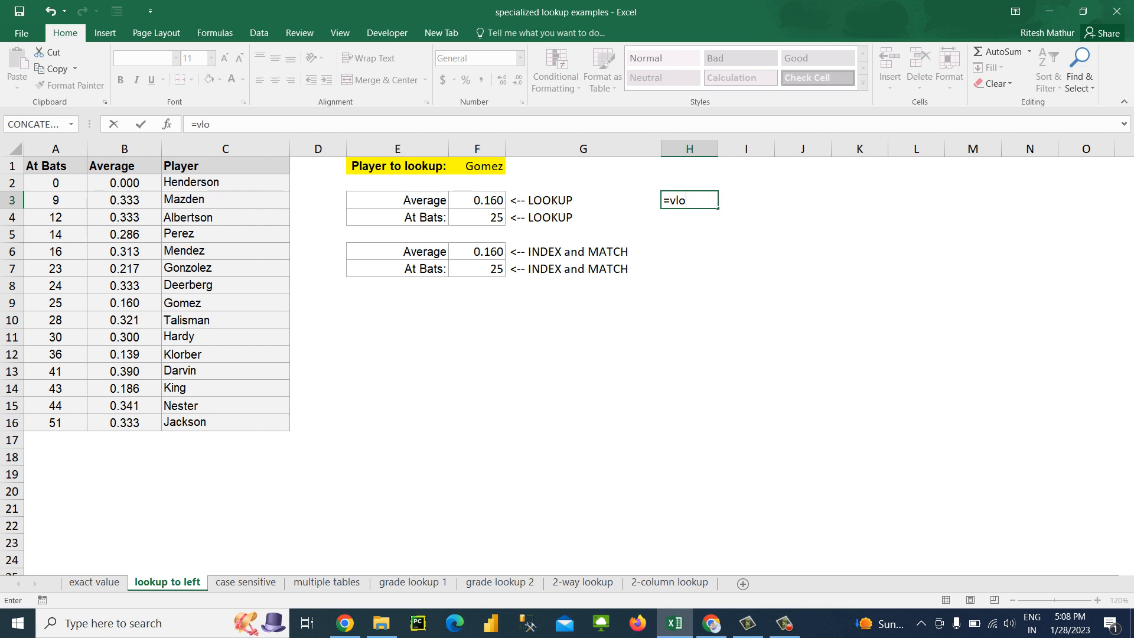
text(=l)
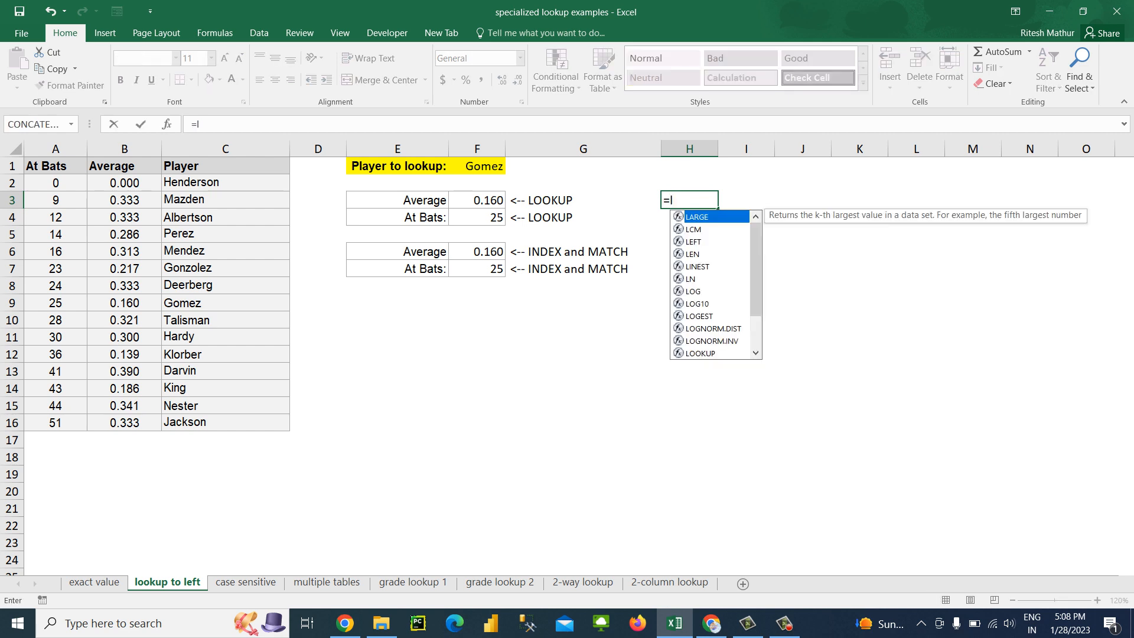
key(Escape)
key(Escape)
Compare the position of the Player column with the Average column and review the LOOKUP formula in F3
key(Left)
key(Left)
key(Left)
key(Left)
key(Left)
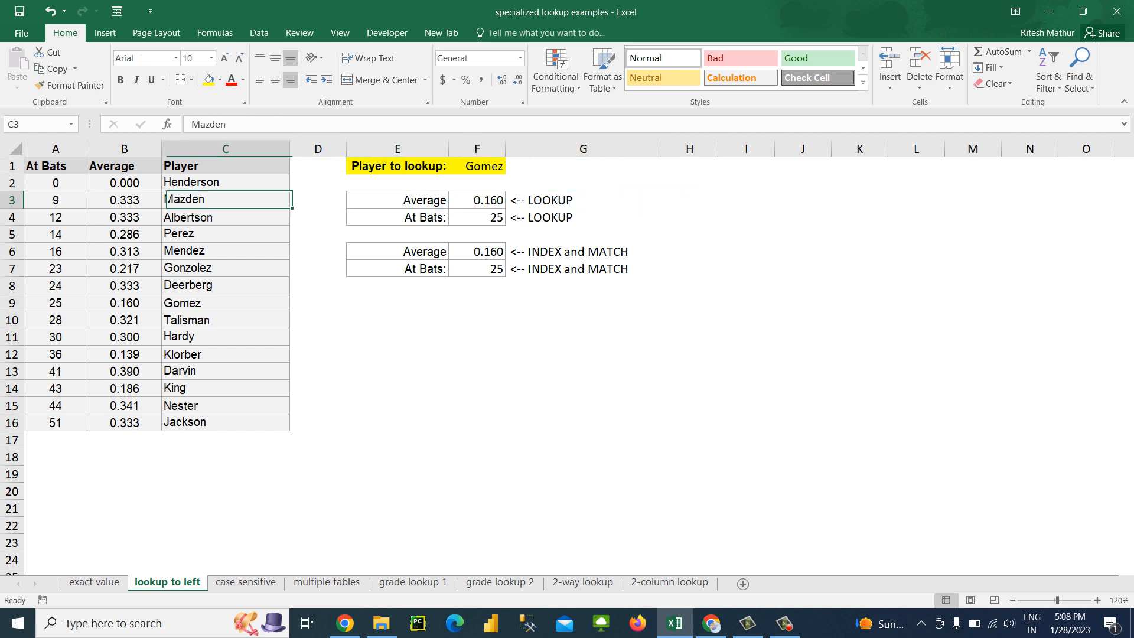
key(Left)
key(Right)
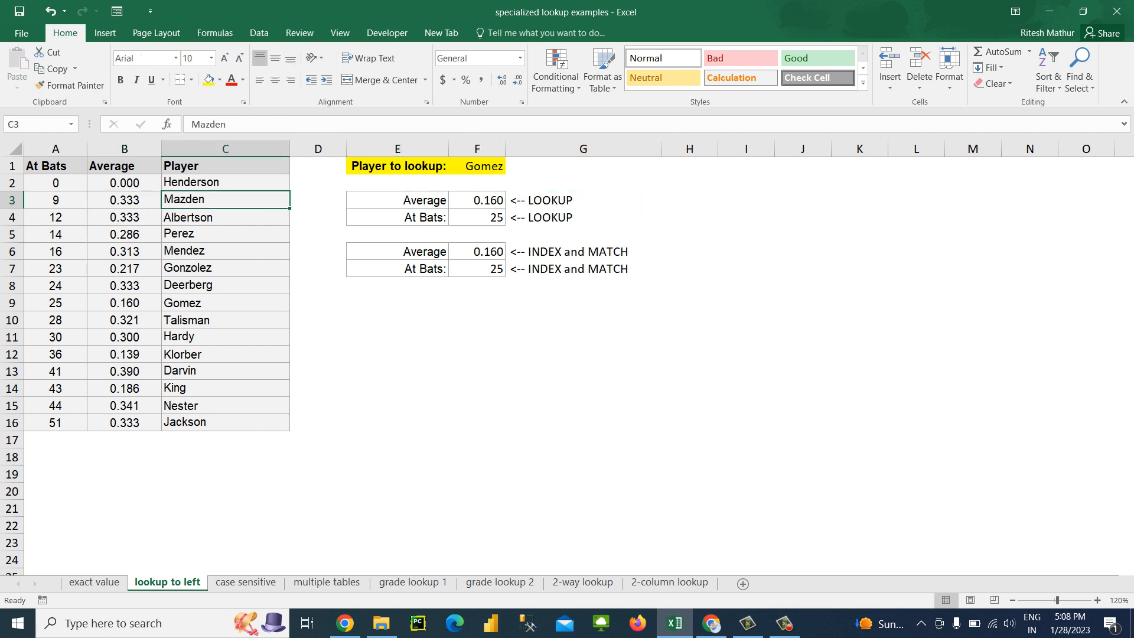
key(Right)
key(Right)
key(Right)
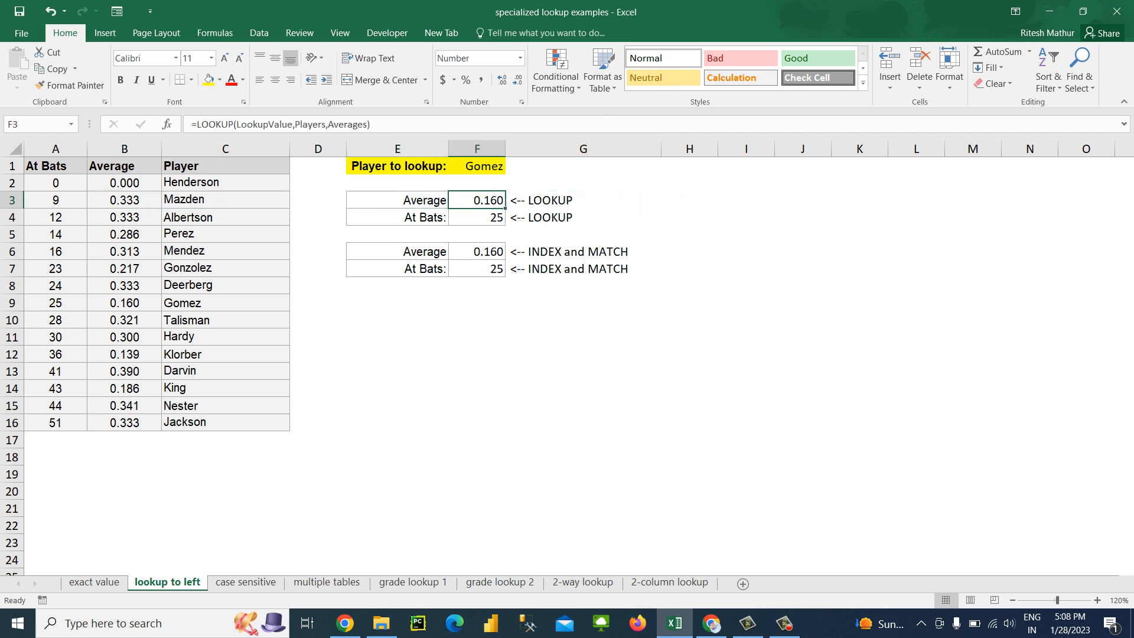
key(Right)
key(Right)
Copy the "Average" label from E3 into H3
key(Left)
key(Left)
key(Left)
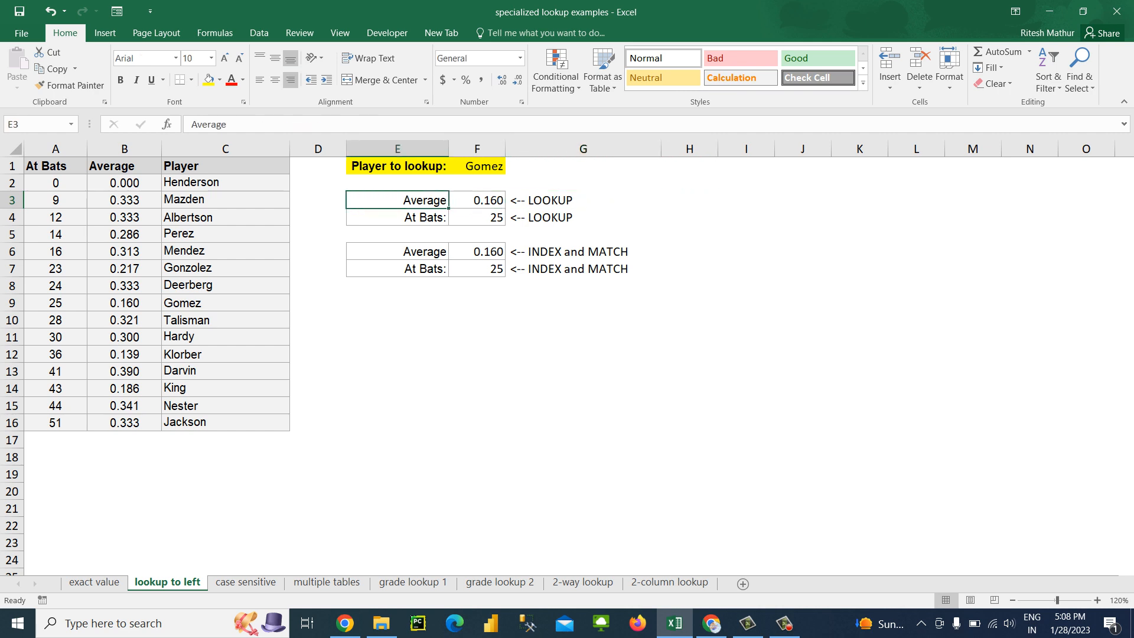
key(ctrl+c)
key(Right)
key(Right)
key(Right)
key(Return)
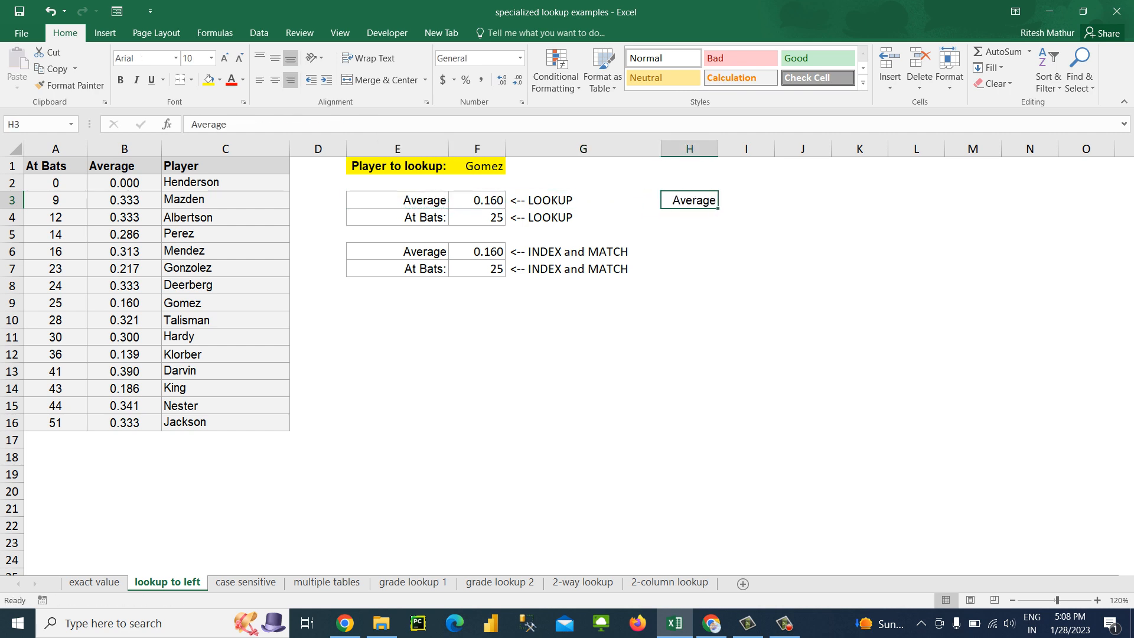
key(shift+Down)
key(shift+Down)
key(shift+Down)
key(shift+Down)
key(shift+Down)
key(shift+Down)
key(shift+Right)
key(shift+Right)
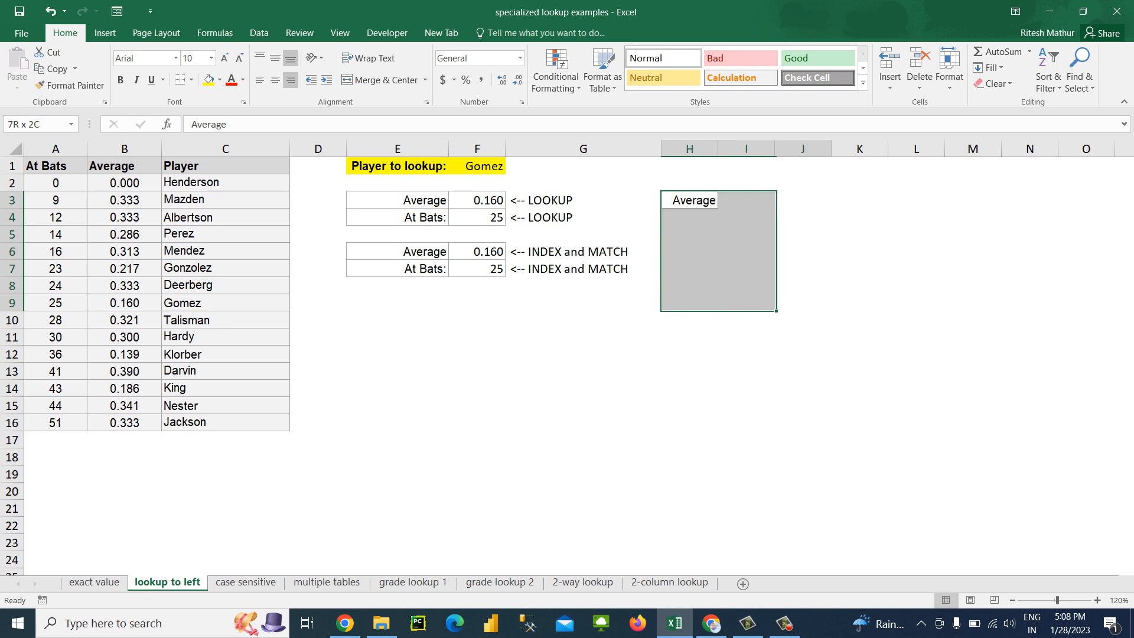
key(shift+Right)
key(shift+Right)
key(shift+Right)
key(shift+Right)
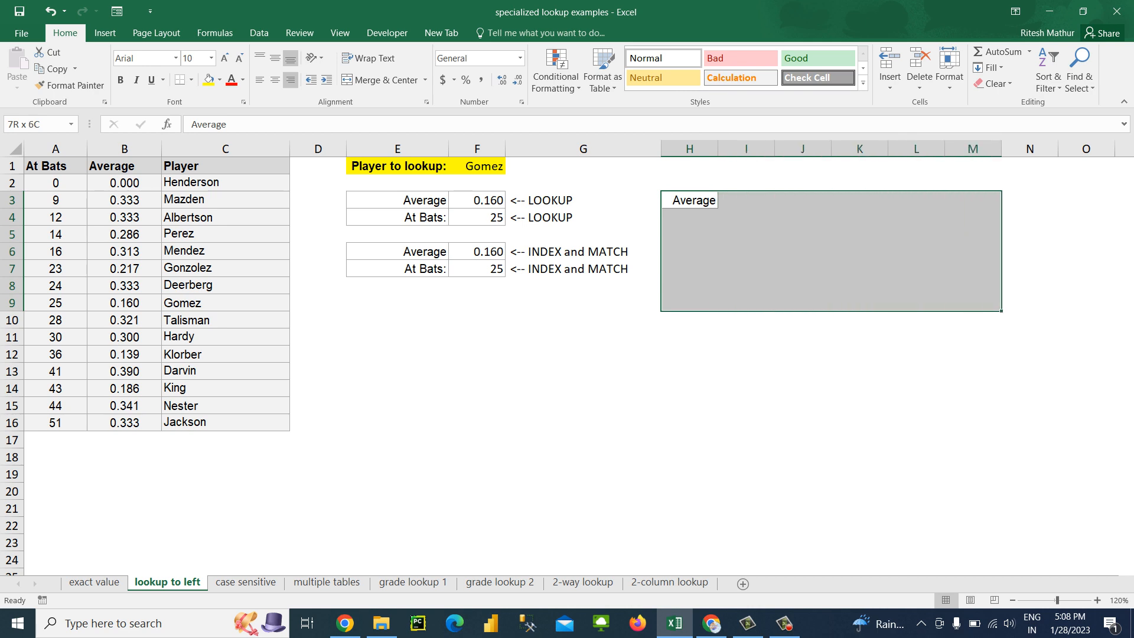
key(shift+Right)
key(Up)
key(Down)
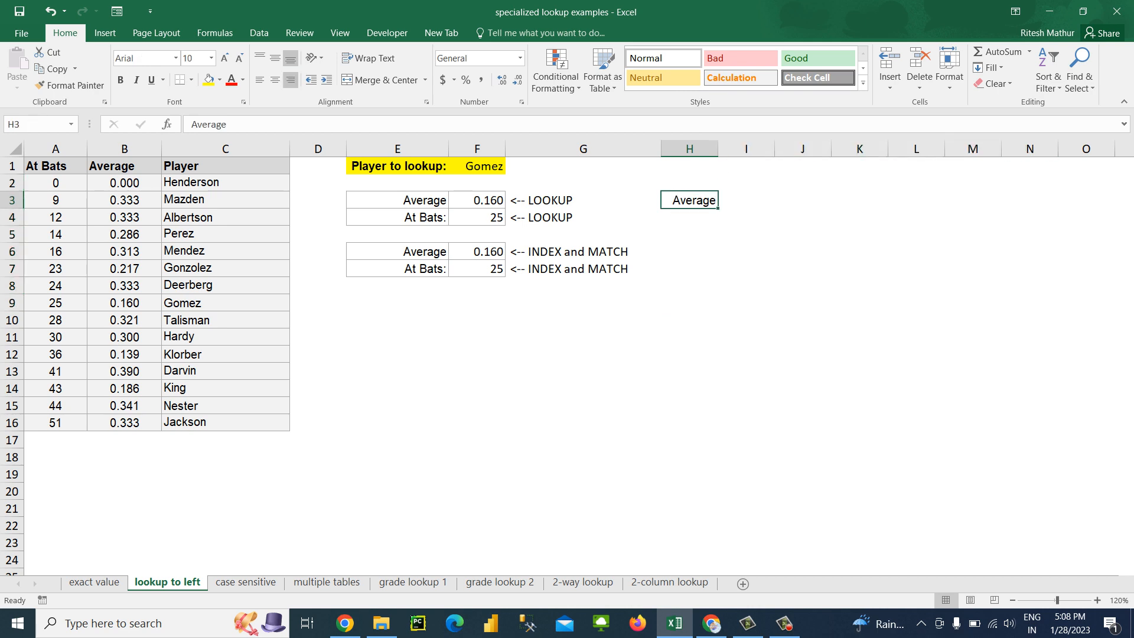
Start a LOOKUP formula in I3 with F1 (LookupValue) as the lookup value and C2:C16 (Players) as the lookup vector
key(Right)
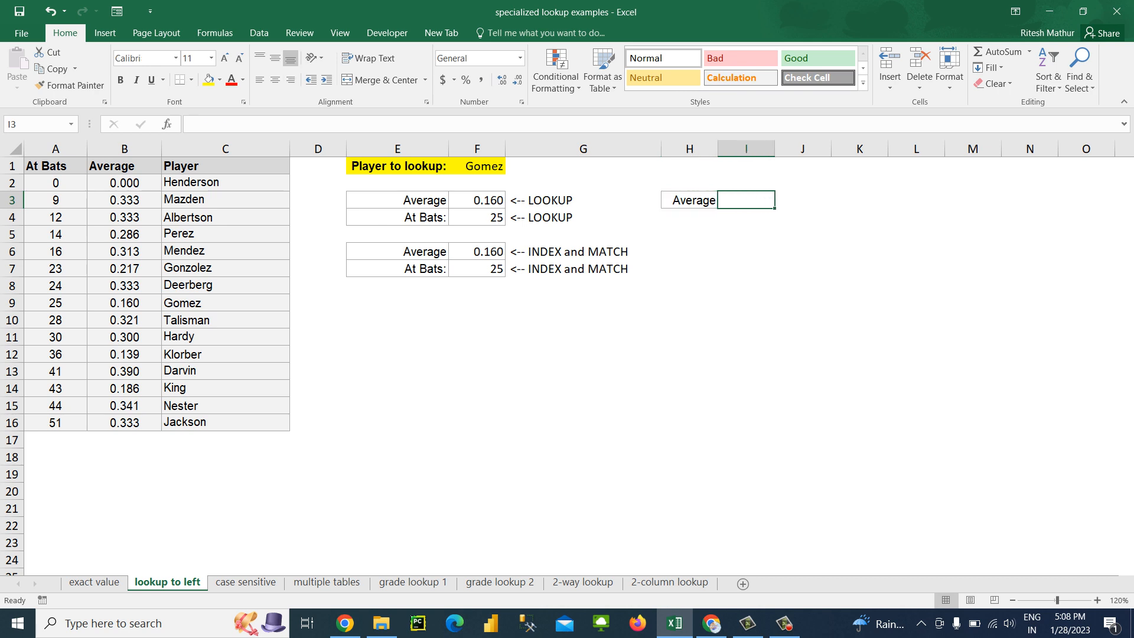
text(=loo)
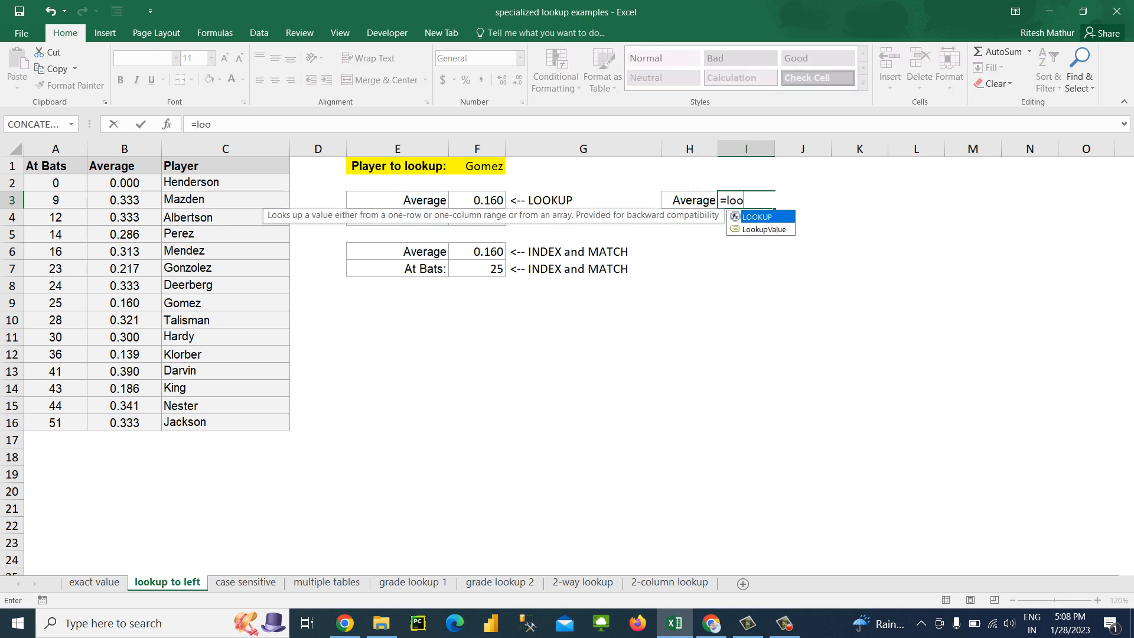
key(Tab)
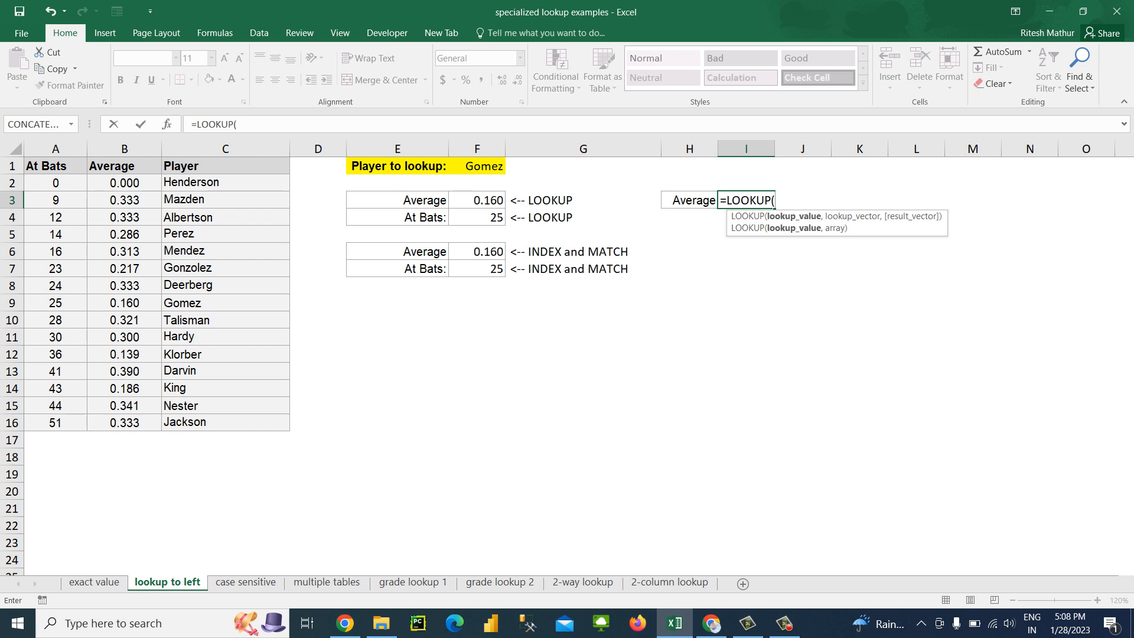
click(482, 166)
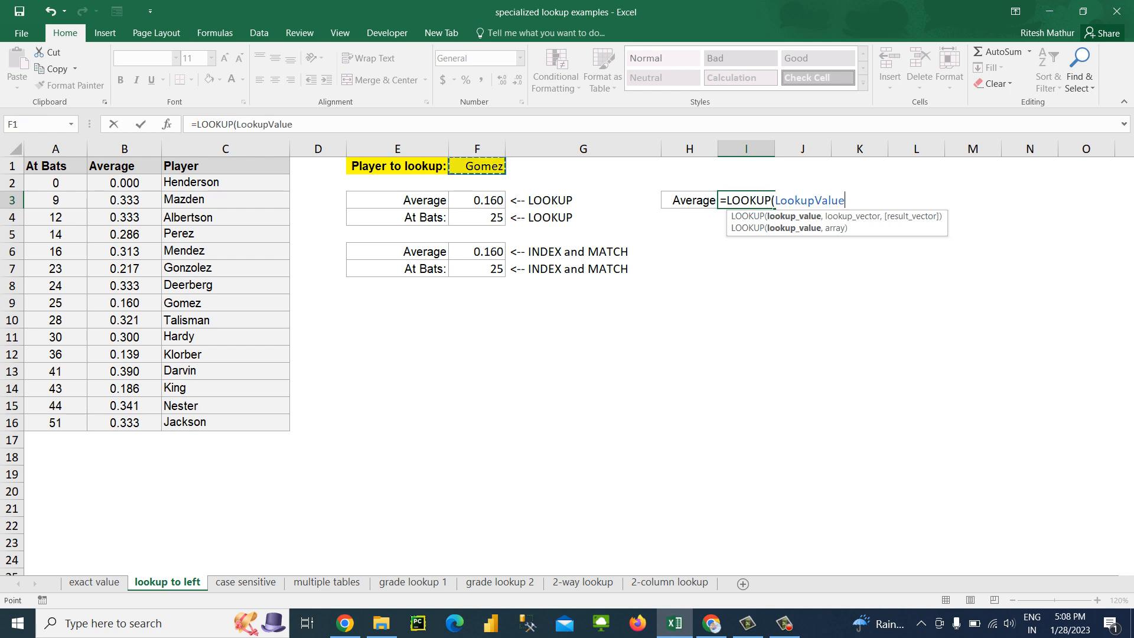
text(,)
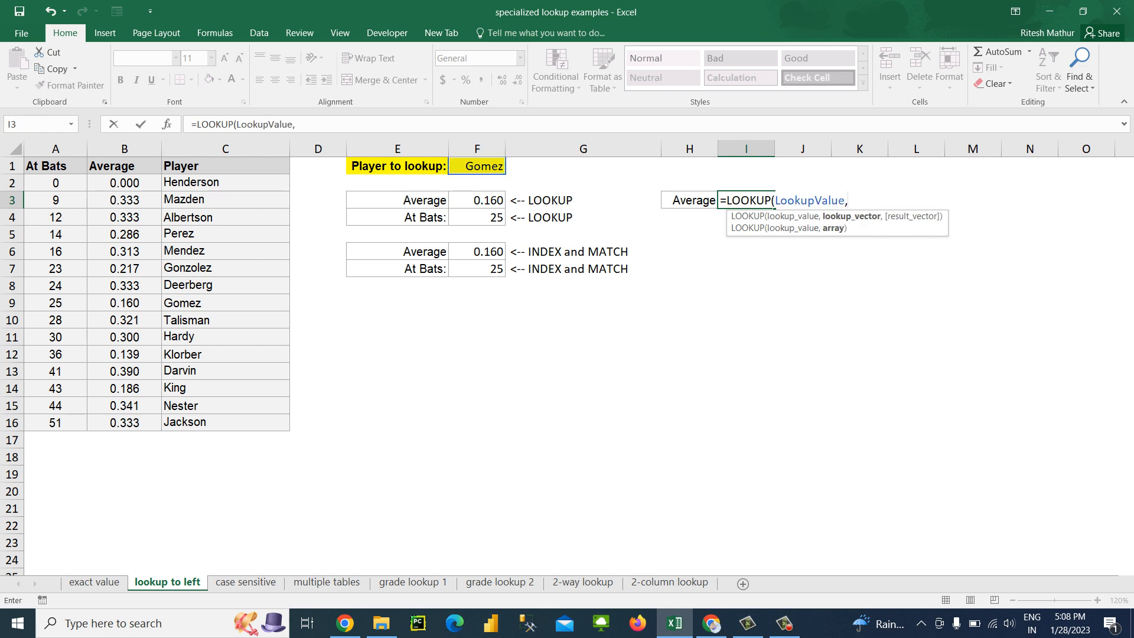
click(225, 183)
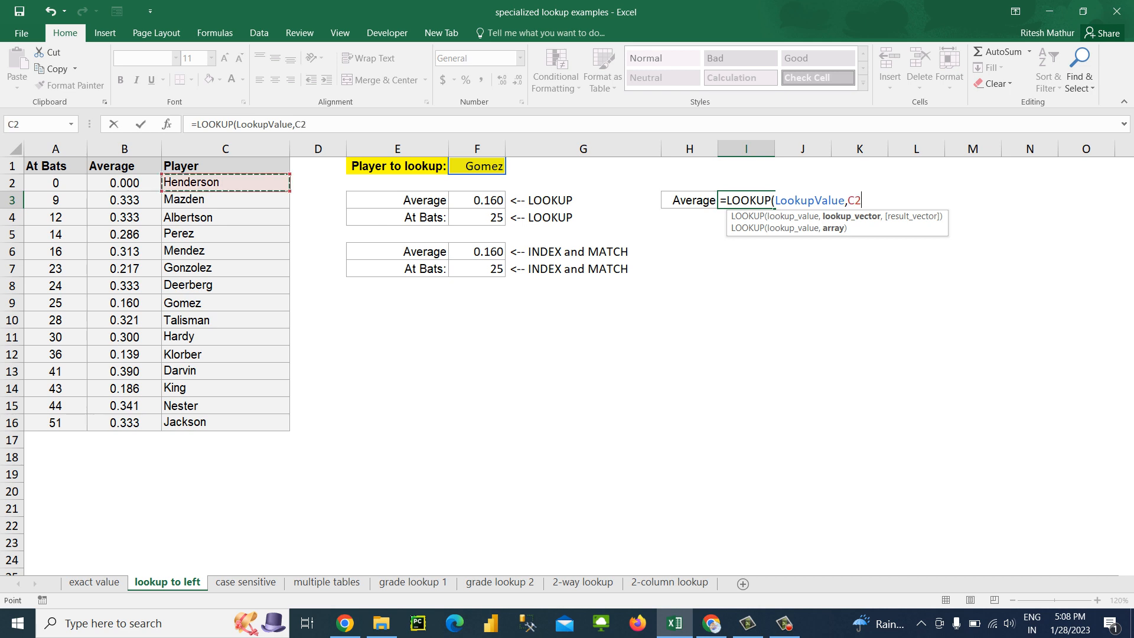
drag(225, 182, 225, 422)
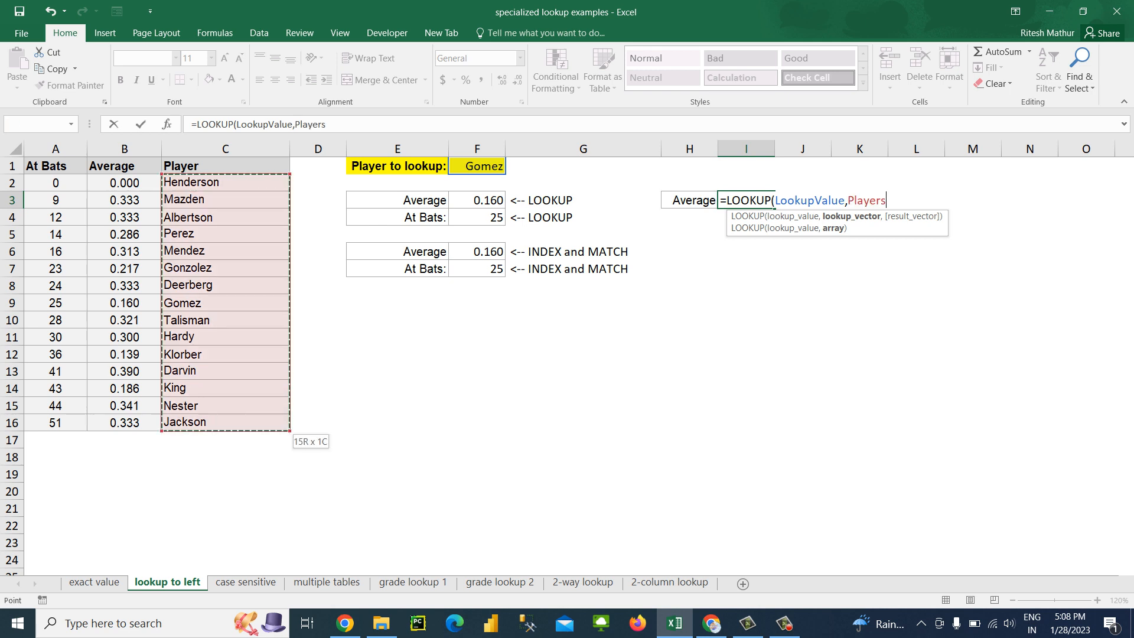
text(,)
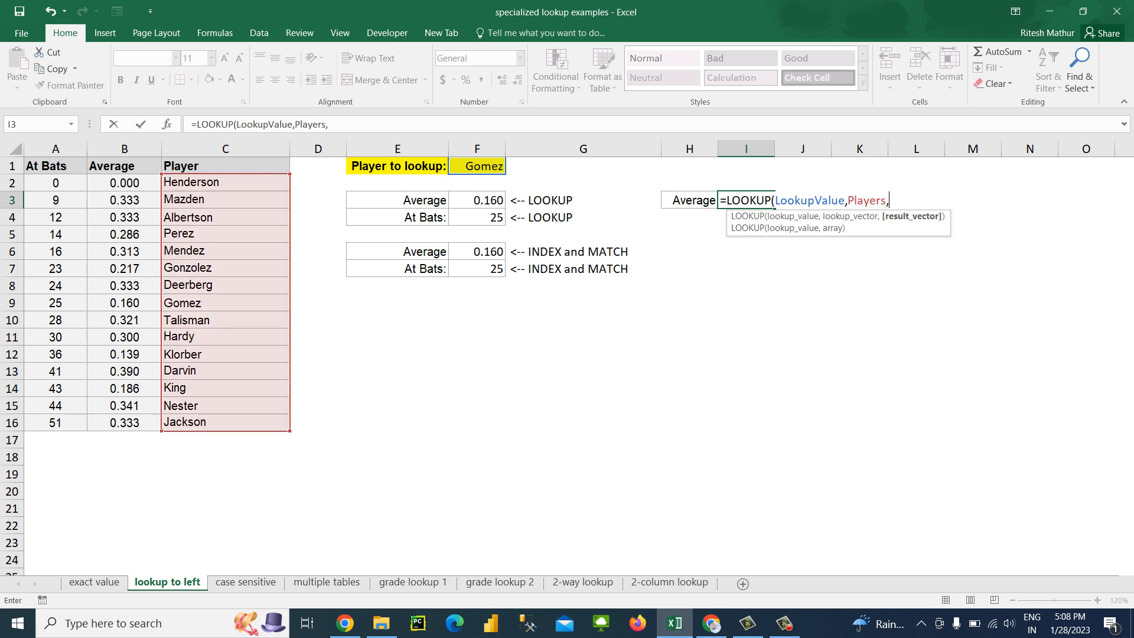
Complete the I3 LOOKUP formula with B2:B16 (Averages) as the result vector
key(Left)
key(Left)
key(Left)
key(Left)
key(Left)
key(Left)
key(Left)
key(Left)
key(Up)
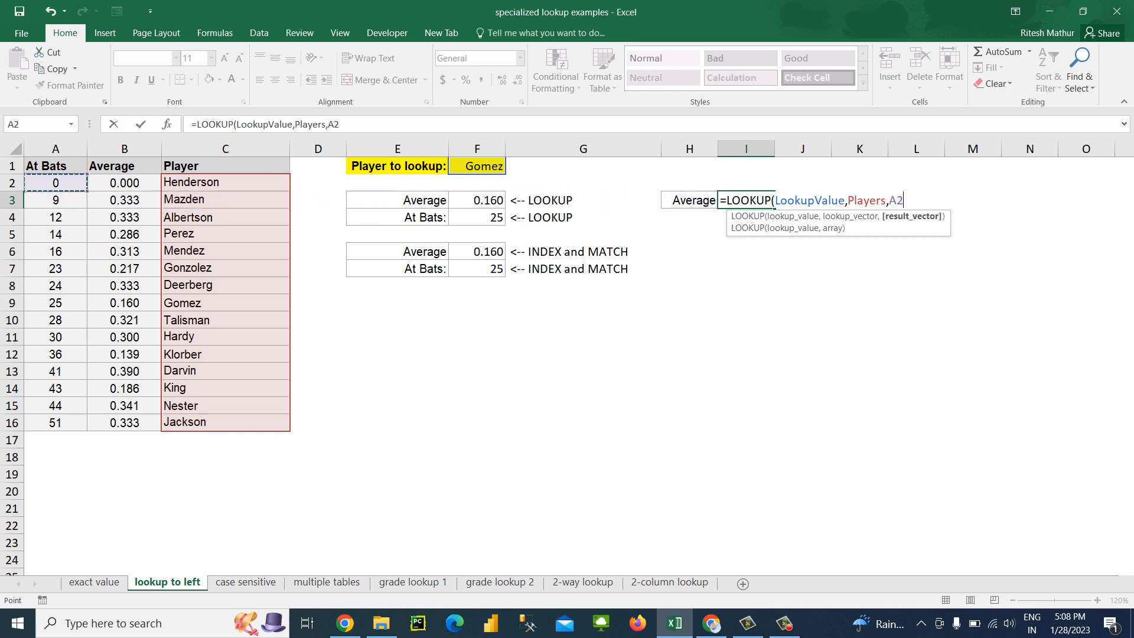
key(Right)
key(ctrl+shift+Down)
key(Return)
key(Up)
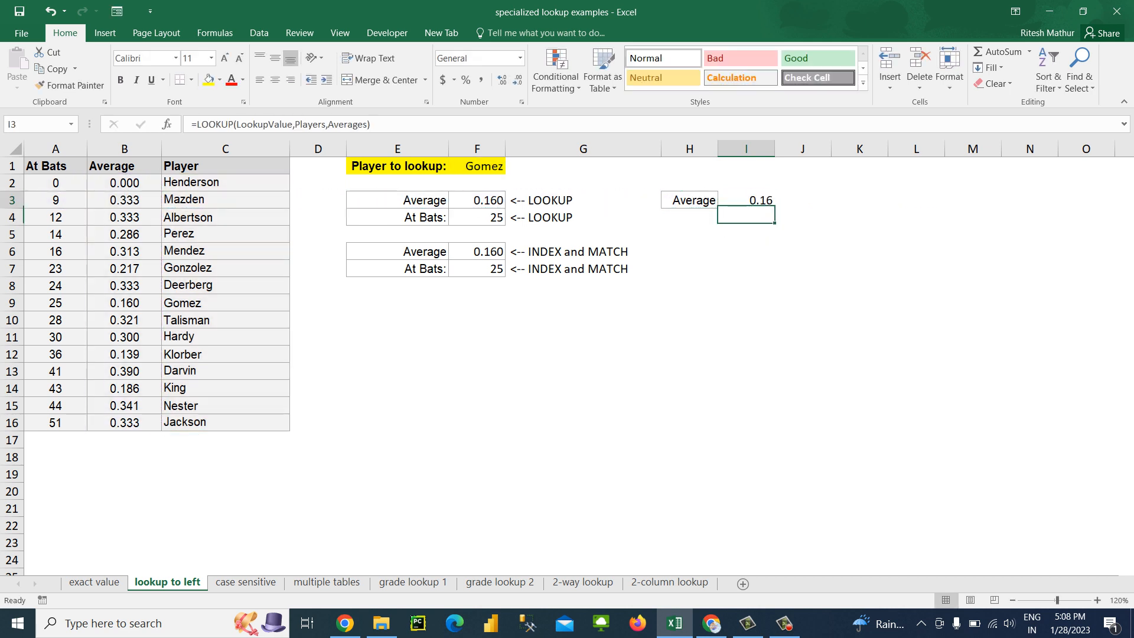
Compare the player chosen in F1 with that player's row and Average value in the data table
key(Left)
key(Left)
key(Left)
key(Up)
key(Up)
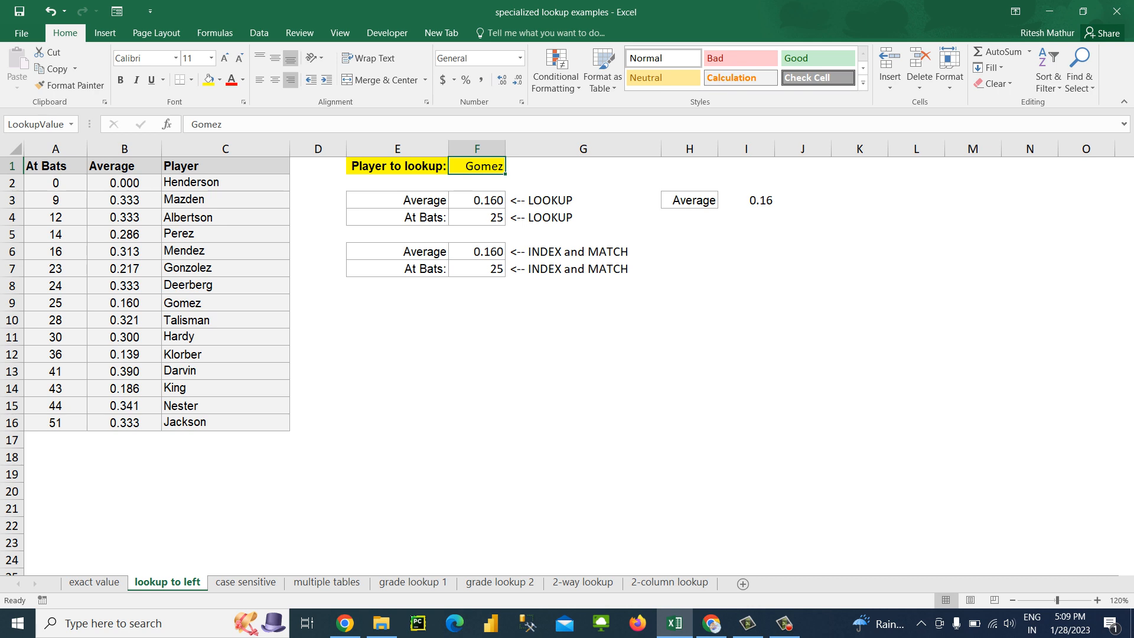
click(225, 304)
key(Left)
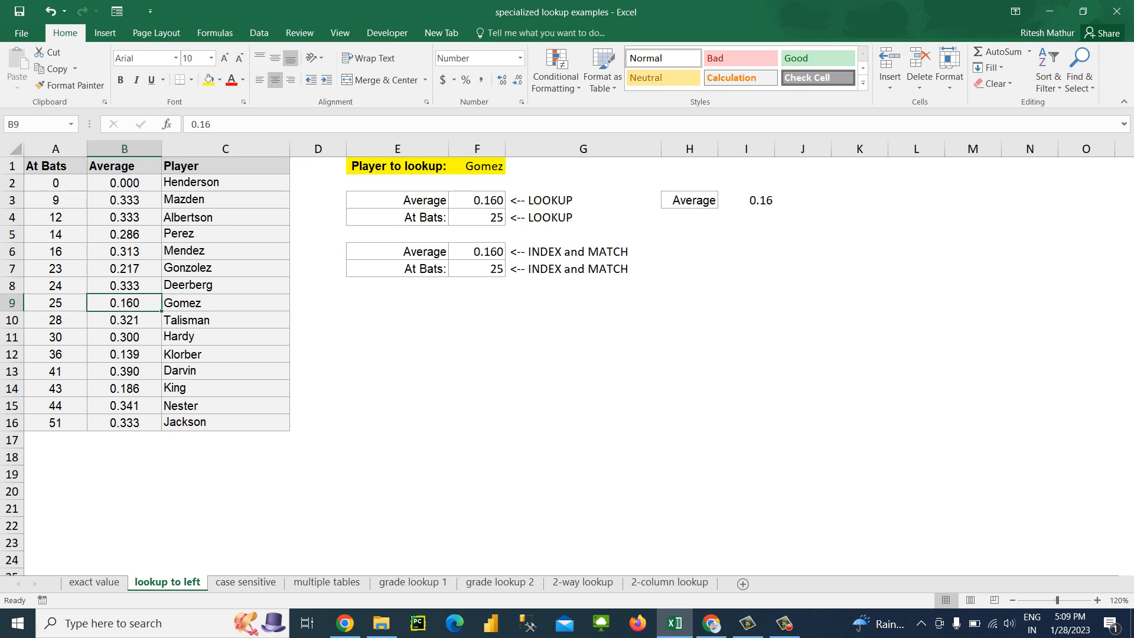
Copy the player in C10 into F1 as values only and check the LOOKUP result in I3
key(Right)
key(Down)
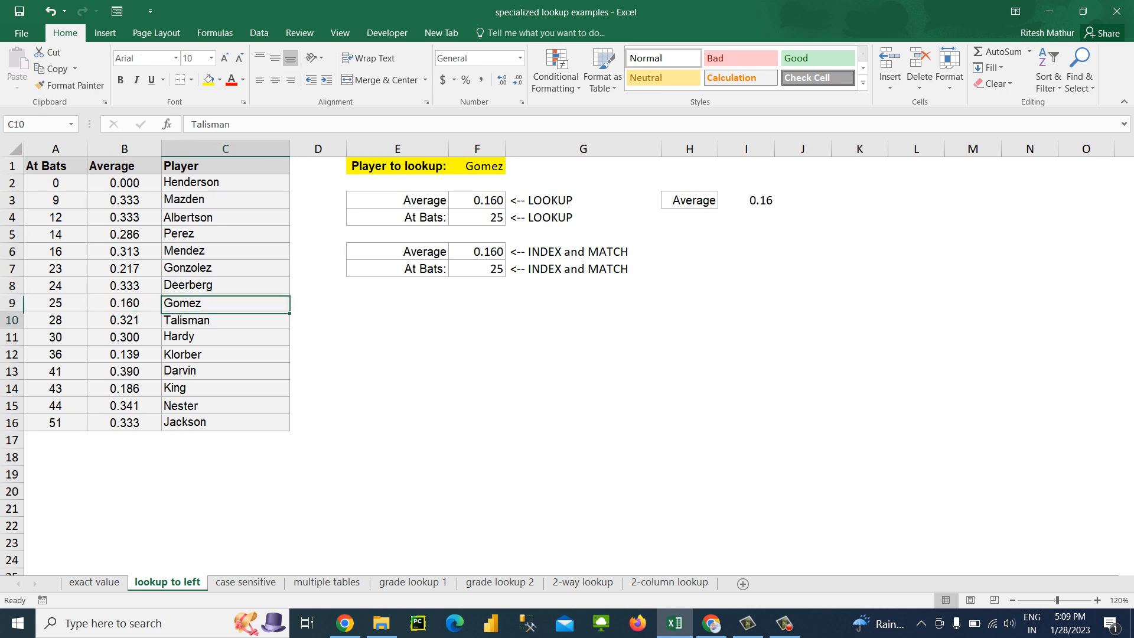
key(ctrl+c)
key(ctrl+Up)
key(Right)
key(Right)
key(Right)
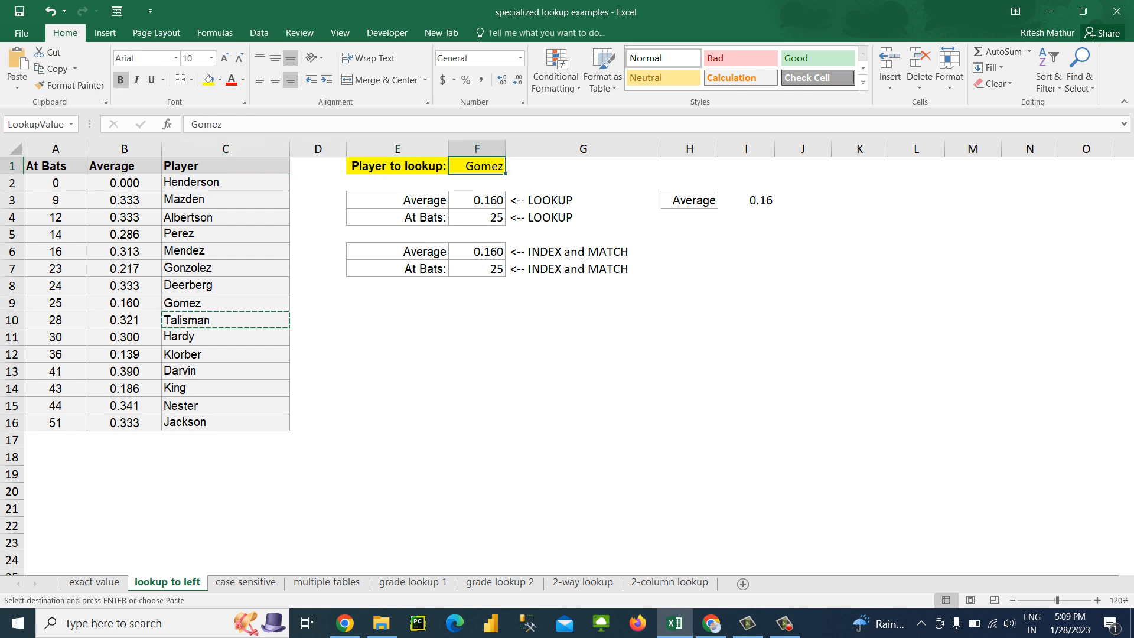
key(ctrl+alt+v)
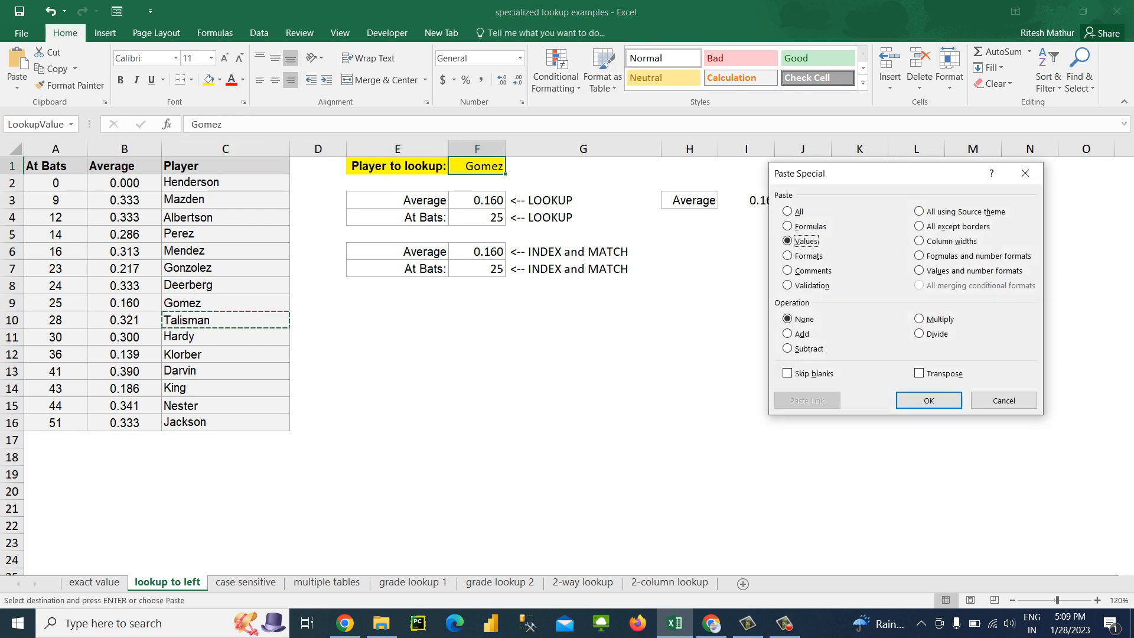
key(v)
key(Return)
key(Right)
key(Right)
key(Right)
key(Down)
key(Down)
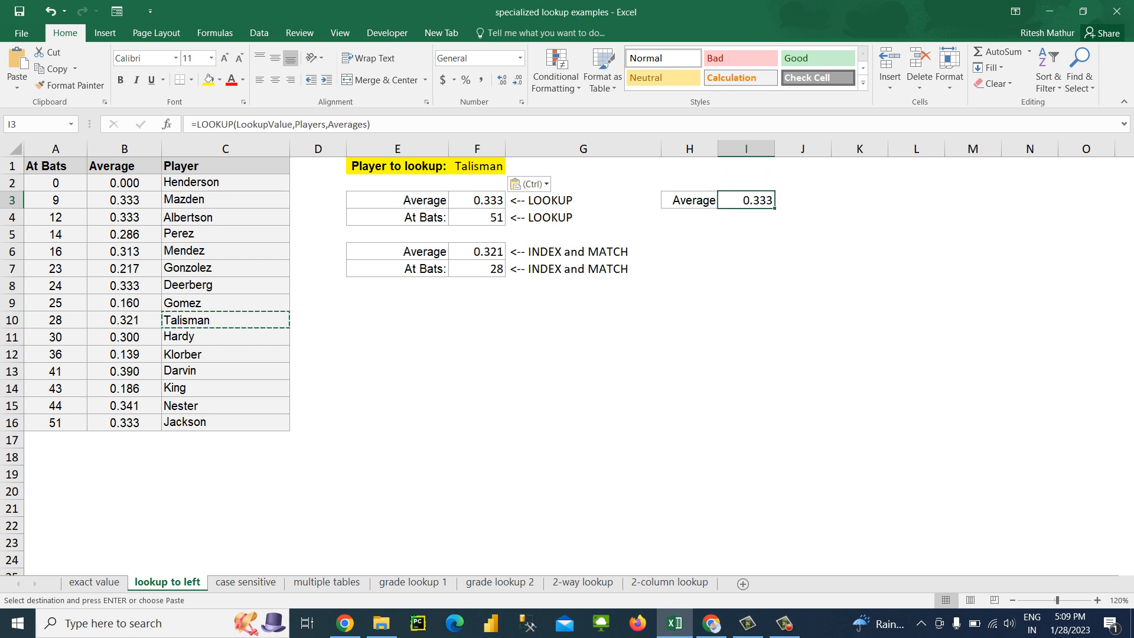
Enter the heading "Lookup" in I2 above the LOOKUP result
key(Down)
key(Up)
key(Up)
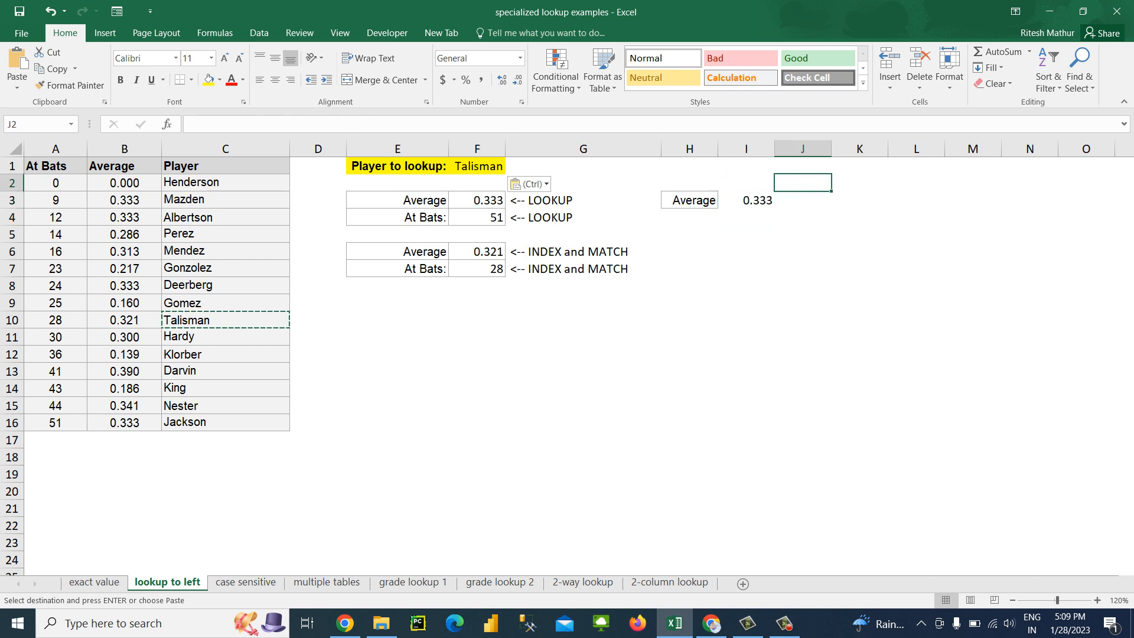
text(Left)
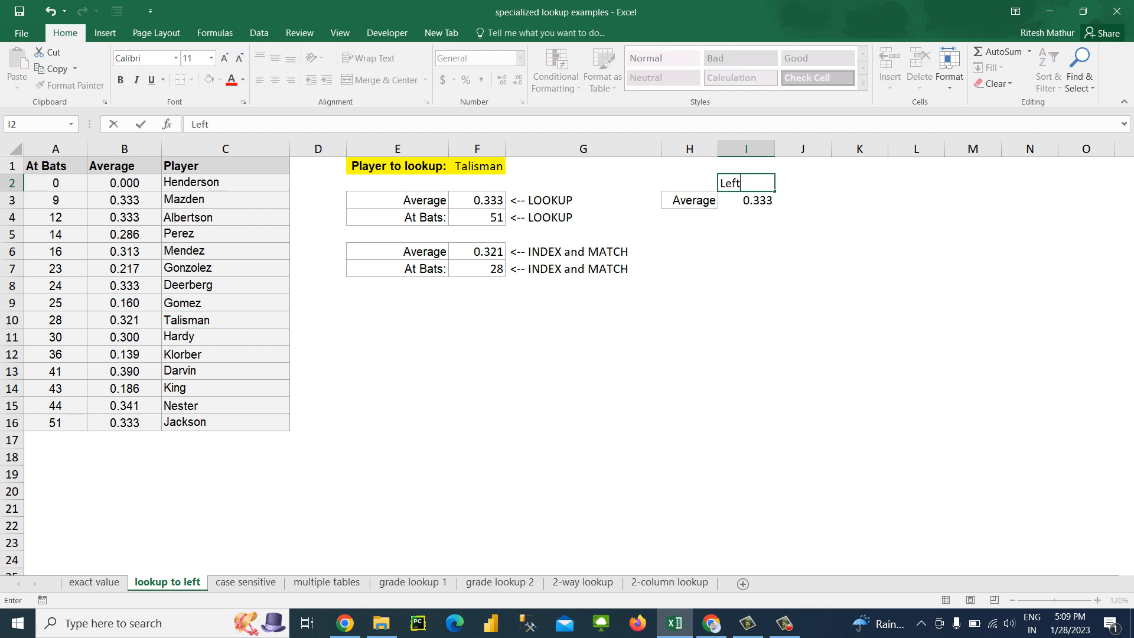
key(Escape)
text(For)
key(Escape)
text(Lookup)
key(Tab)
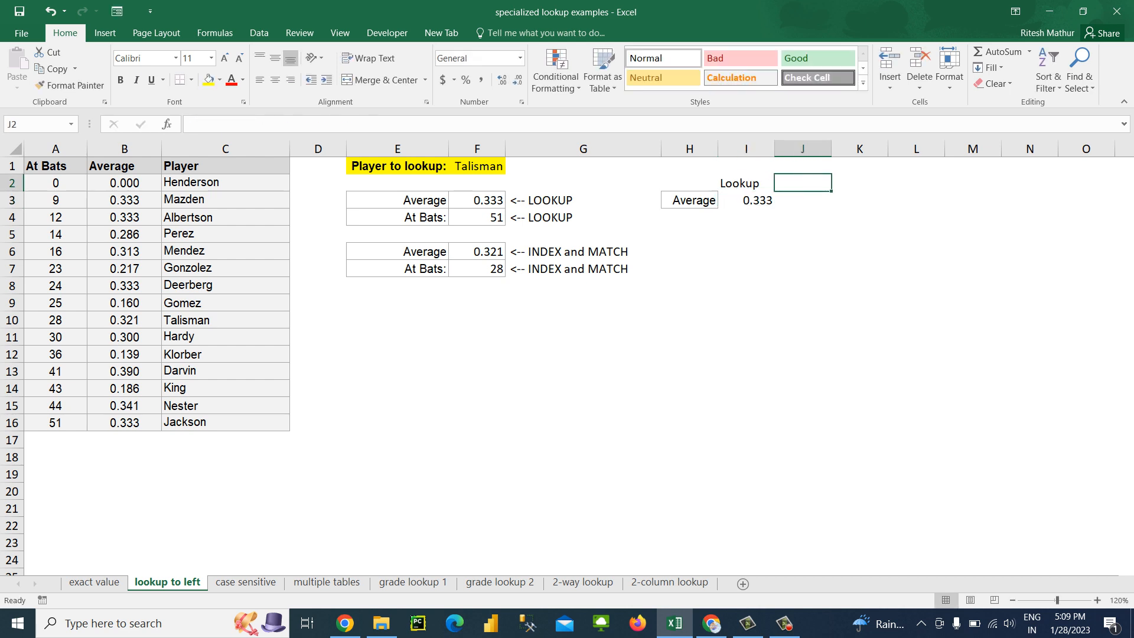
Enter the heading "Vlookup+Choose" in J2
text(Vlookup)
key(Return)
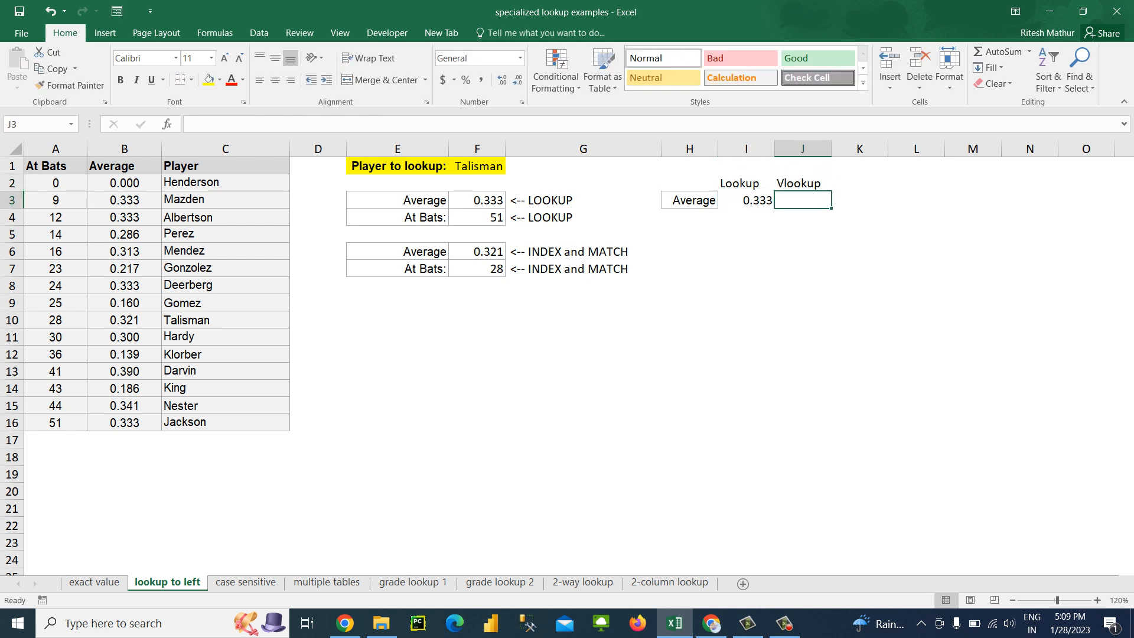
key(Up)
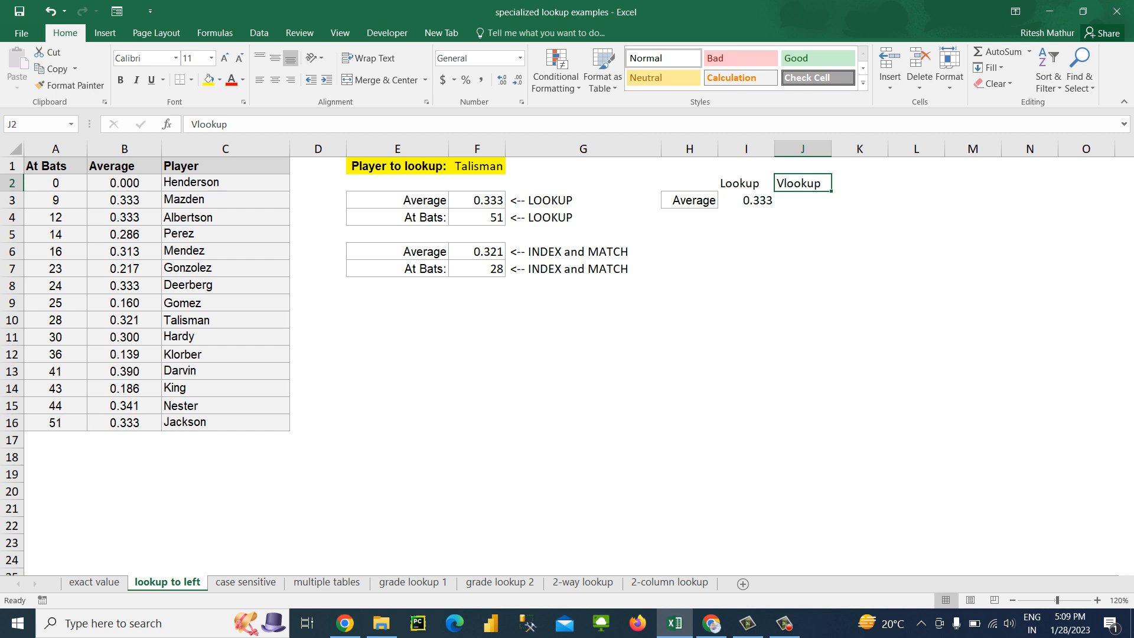
key(F2)
text(+)
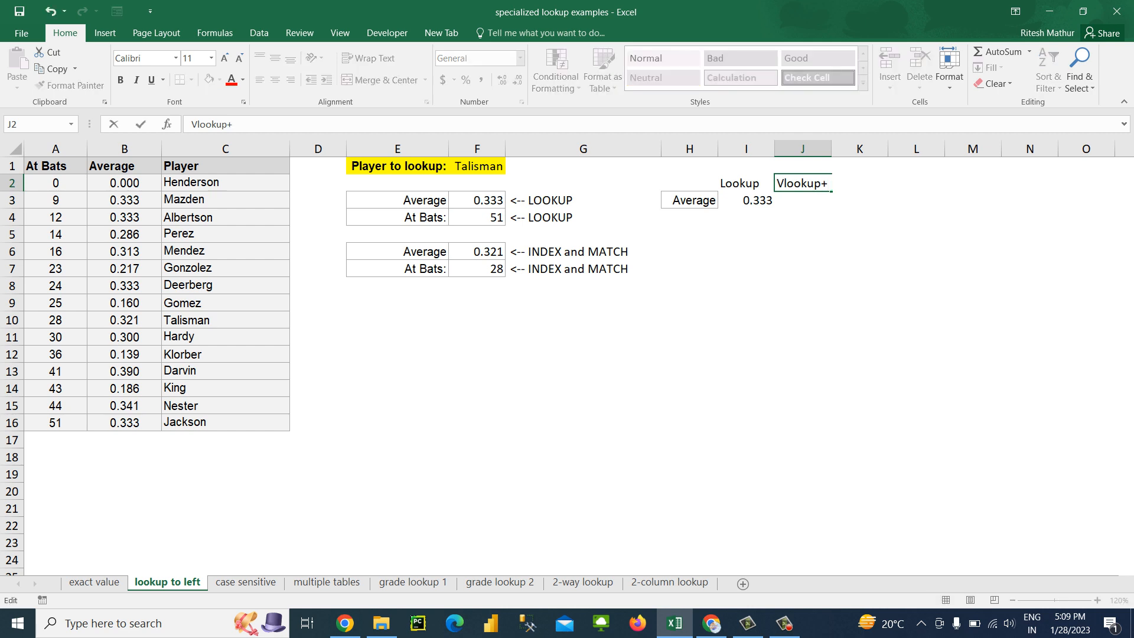
text(Choose)
key(Return)
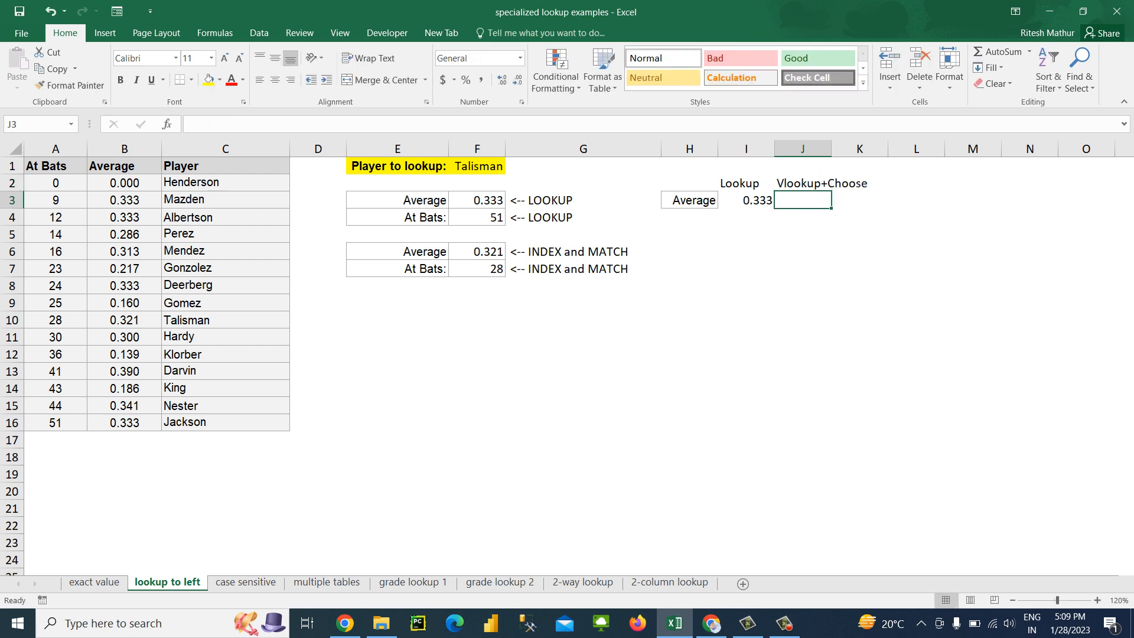
Auto-fit column J to the width of the heading in J2
click(830, 183)
key(alt+h)
key(o)
key(i)
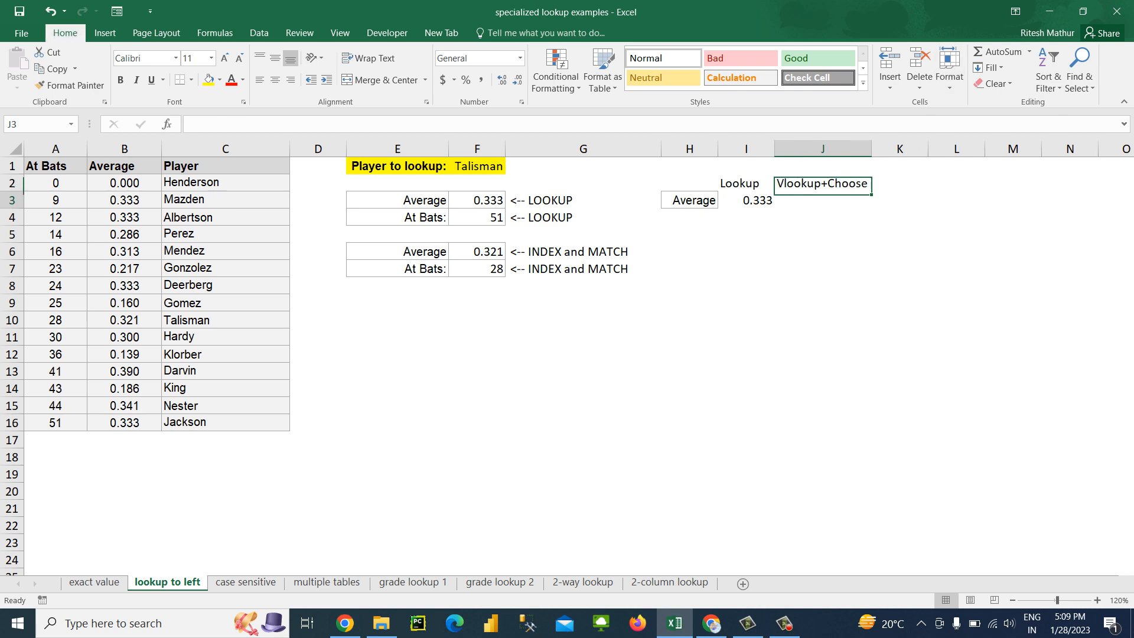
key(Down)
key(Down)
key(Down)
key(Down)
key(Down)
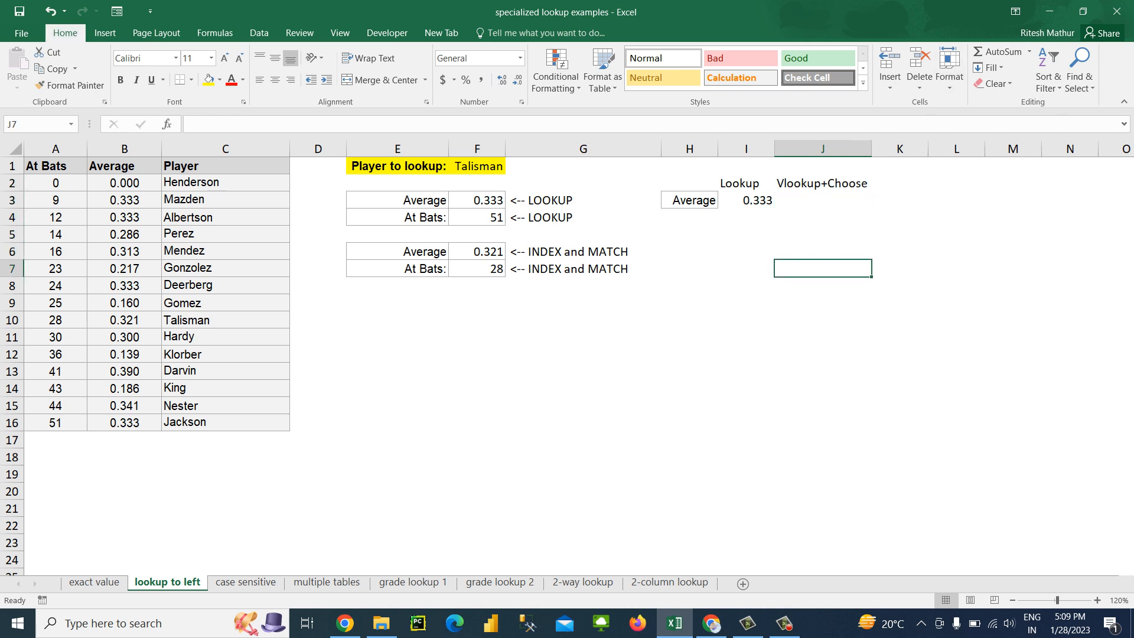
click(226, 303)
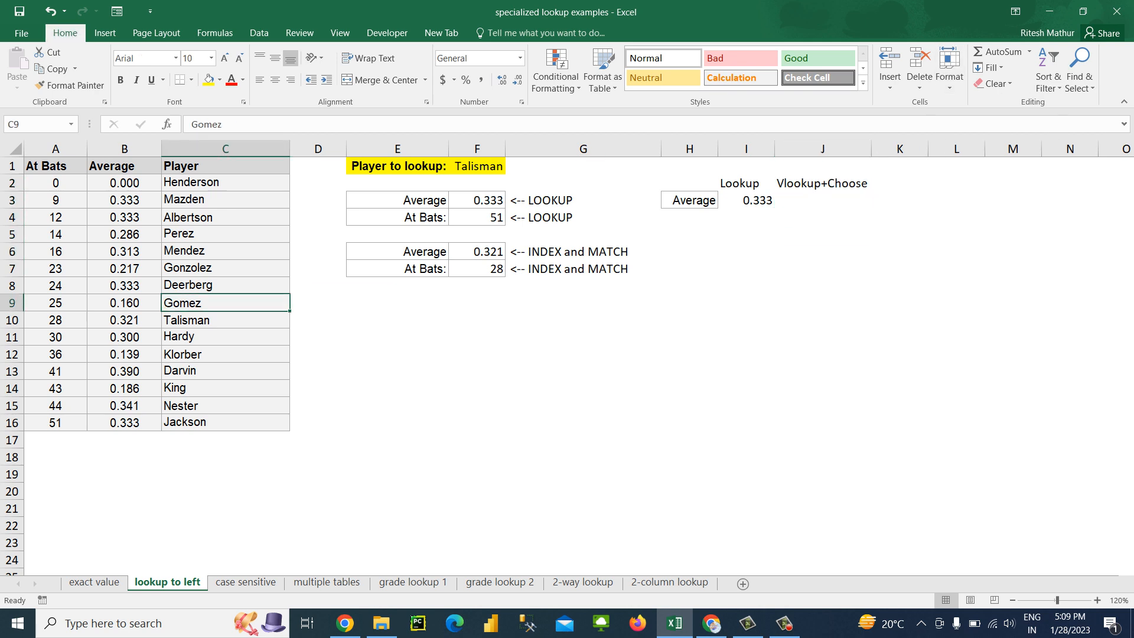
text(cho)
key(Escape)
Enter the trial formula =CHOOSE(4,{22,33,44,55}) in I9
click(747, 303)
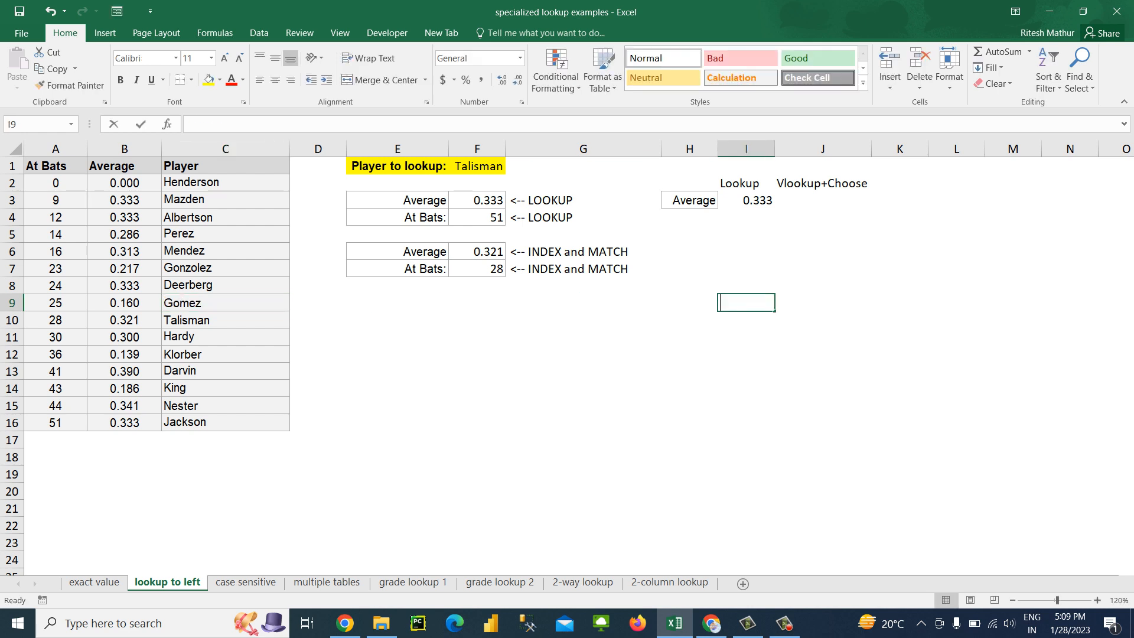
text(=cho)
key(Tab)
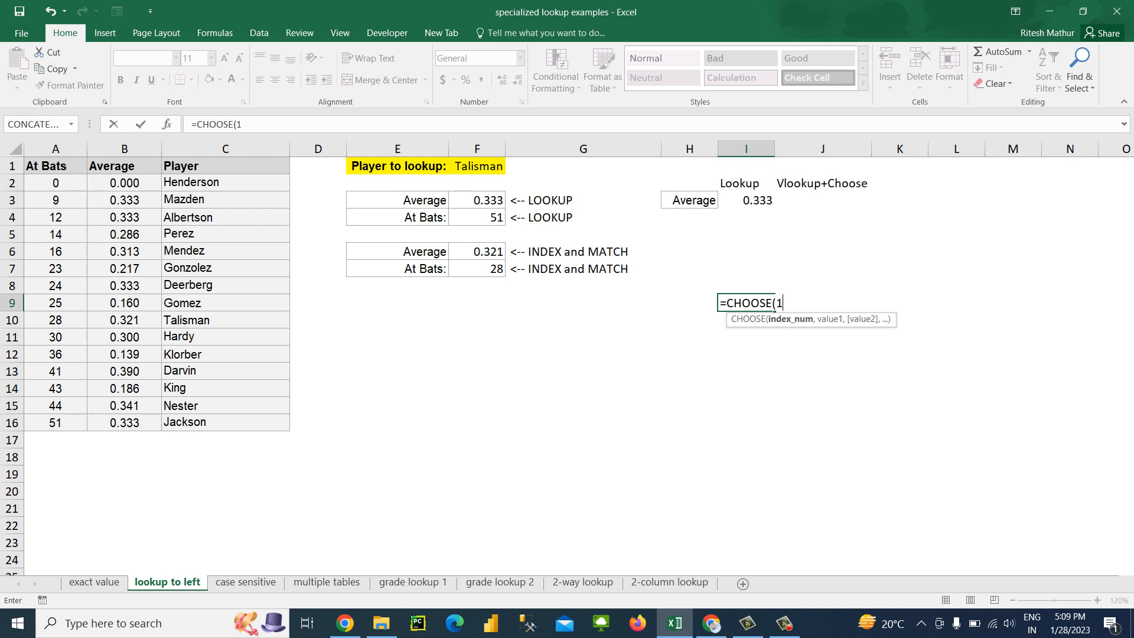
text(12,)
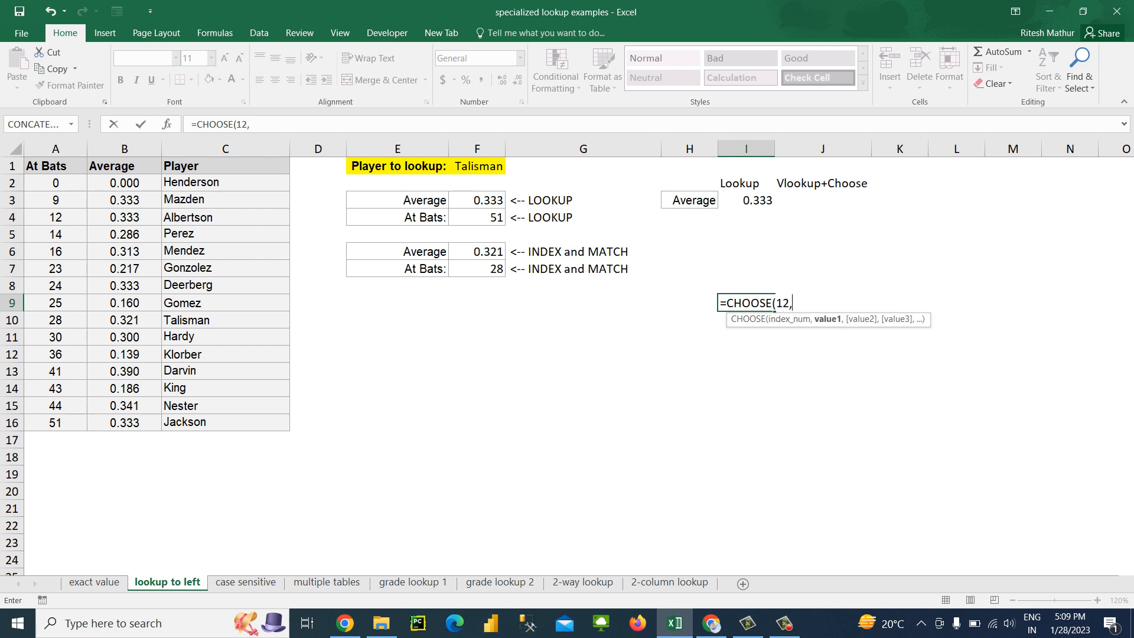
key(BackSpace)
key(BackSpace)
key(BackSpace)
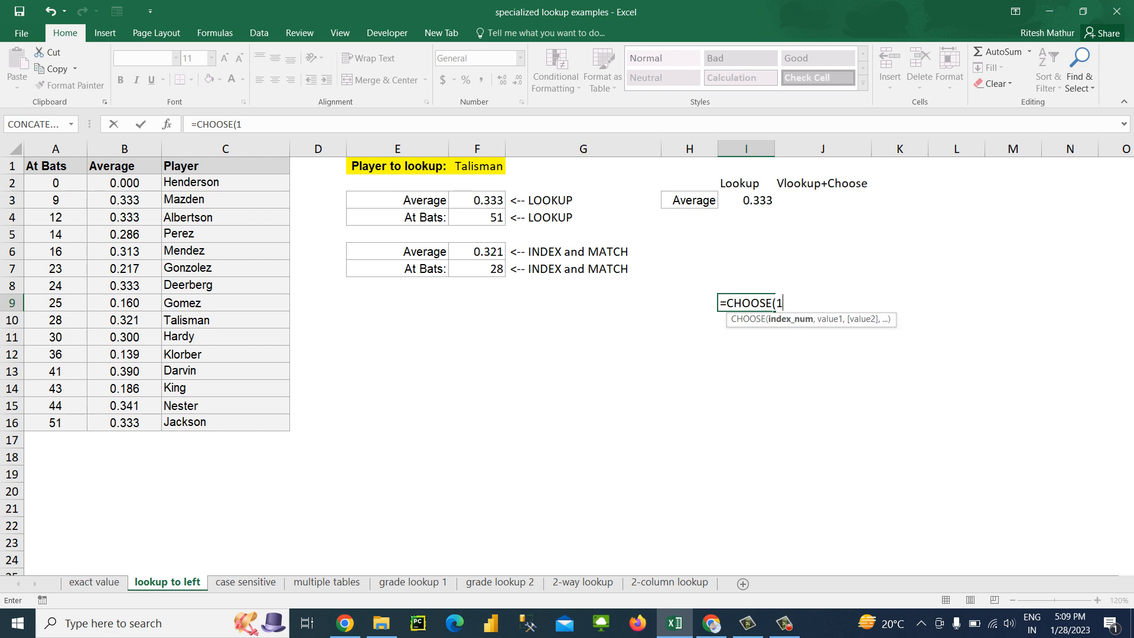
text(4,{)
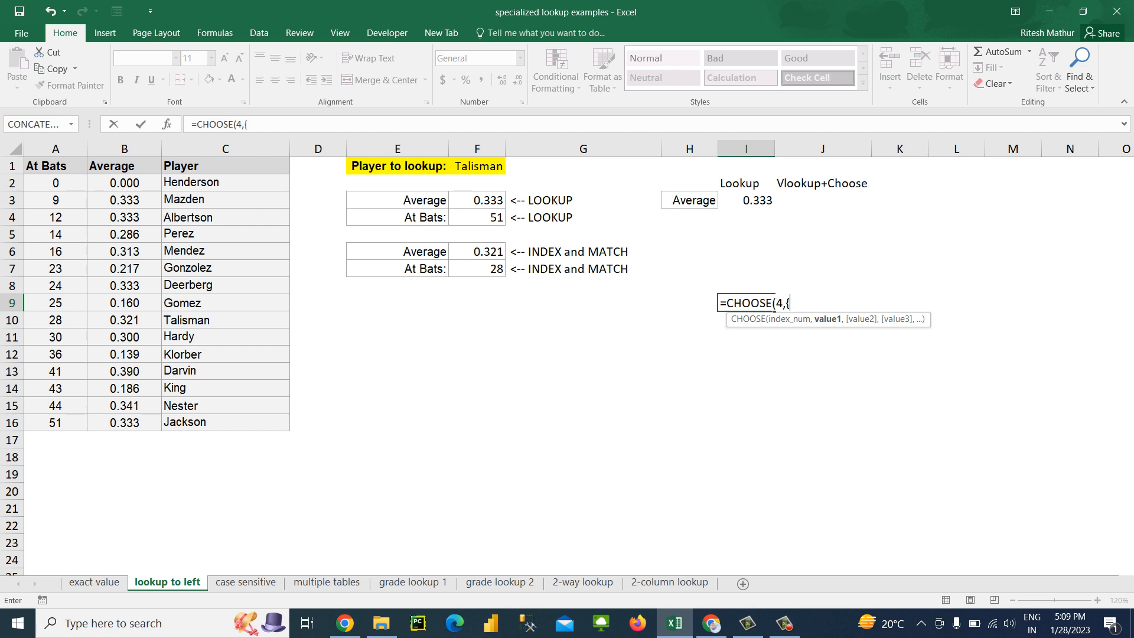
text(22,33,44,55})
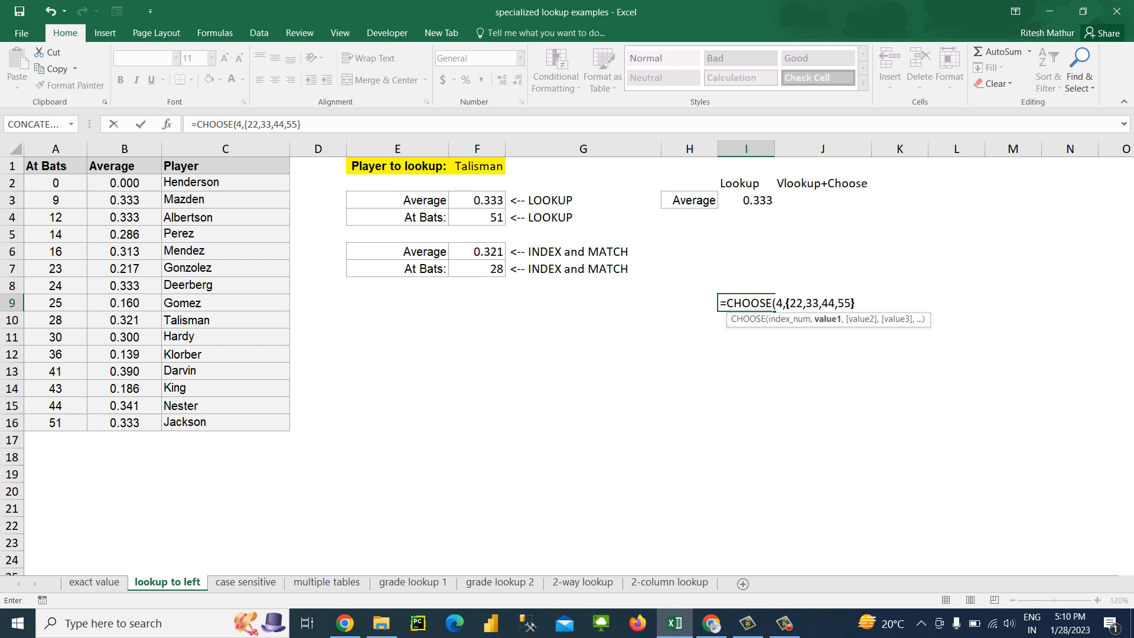
text())
key(Return)
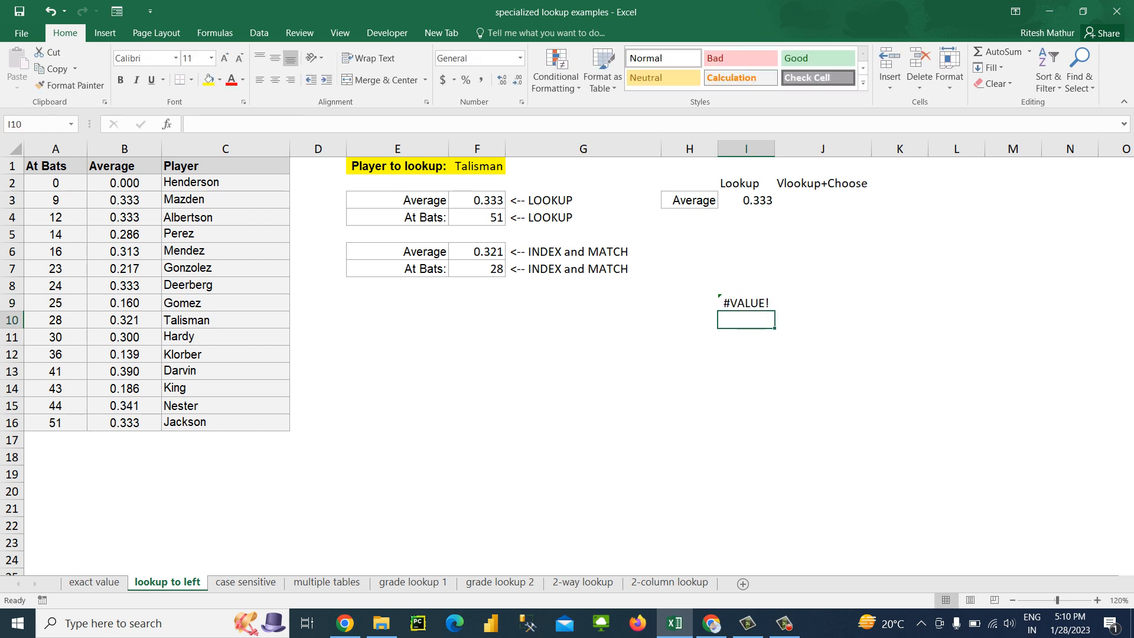
Try to rewrite the CHOOSE formula in I9 with an array as its index number, starting with {4
key(Up)
key(F2)
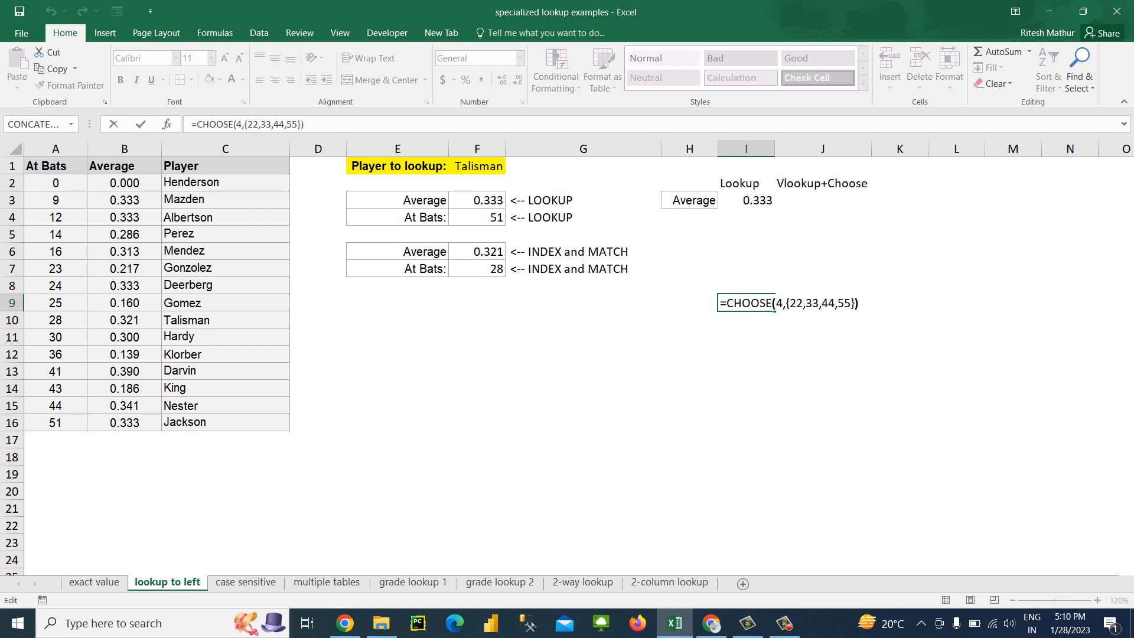
text(,)
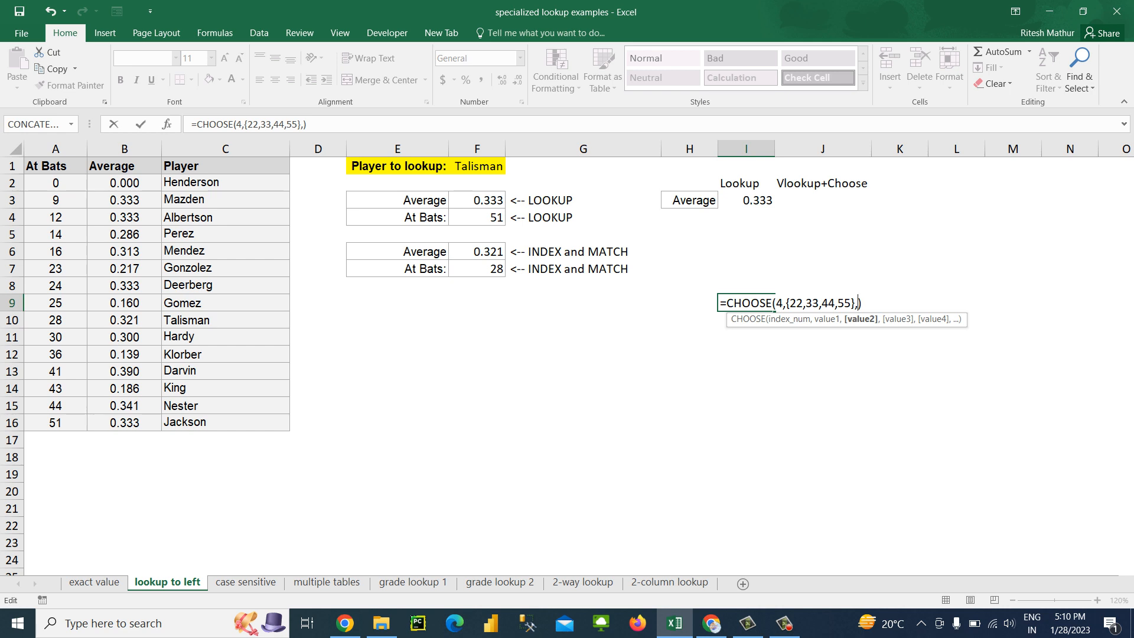
key(BackSpace)
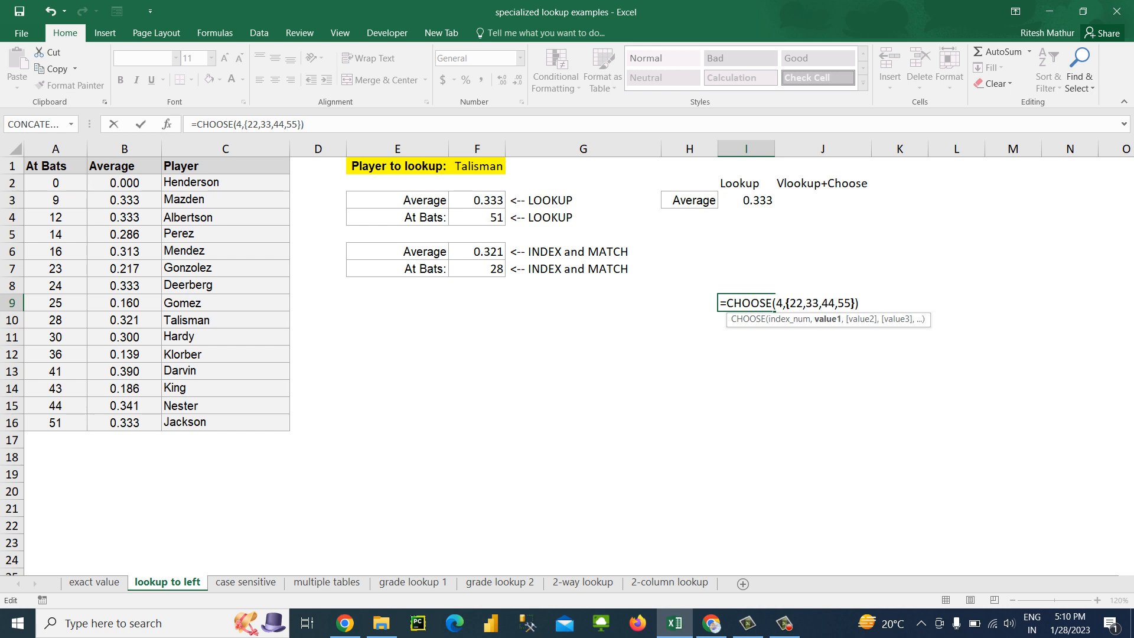
key(Left)
key(Left)
key(Left)
key(Left)
key(Left)
key(Left)
key(Left)
key(Left)
key(Left)
key(Left)
key(Left)
key(Left)
key(Left)
key(Left)
key(Left)
text({4{)
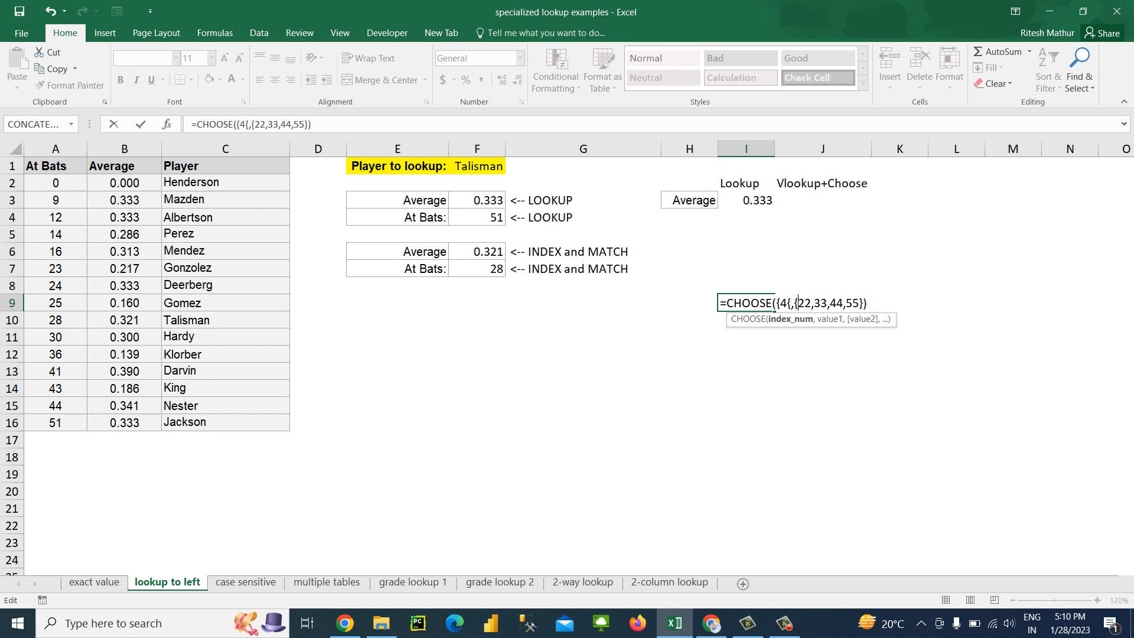
key(BackSpace)
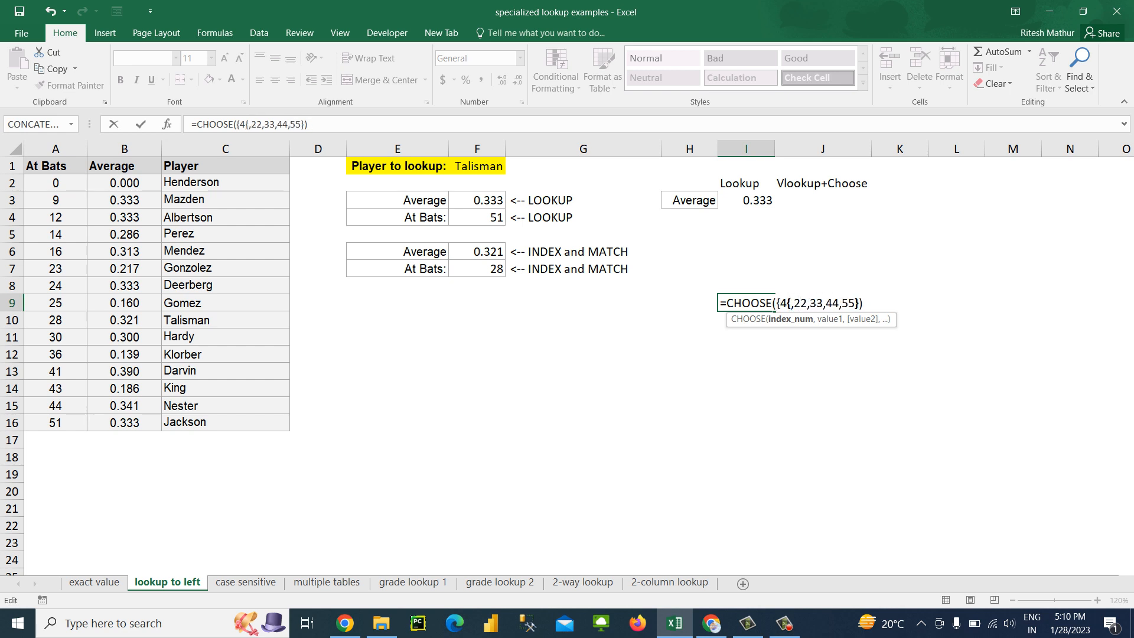
key(BackSpace)
key(Return)
key(Return)
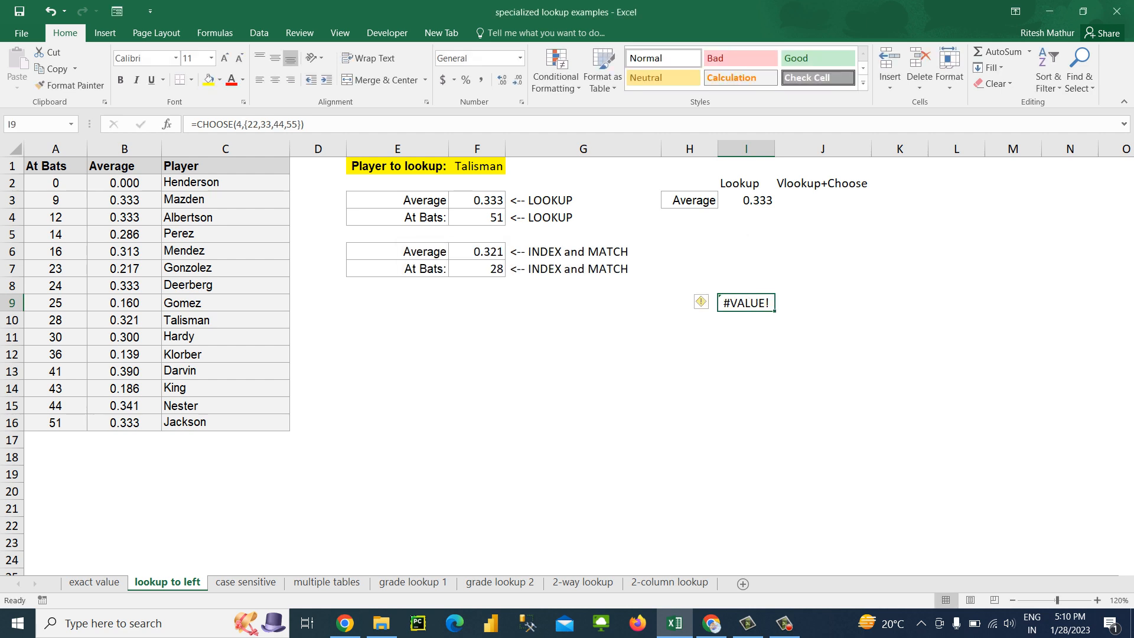
Delete the trial CHOOSE formula from I9
key(Up)
key(Down)
key(Delete)
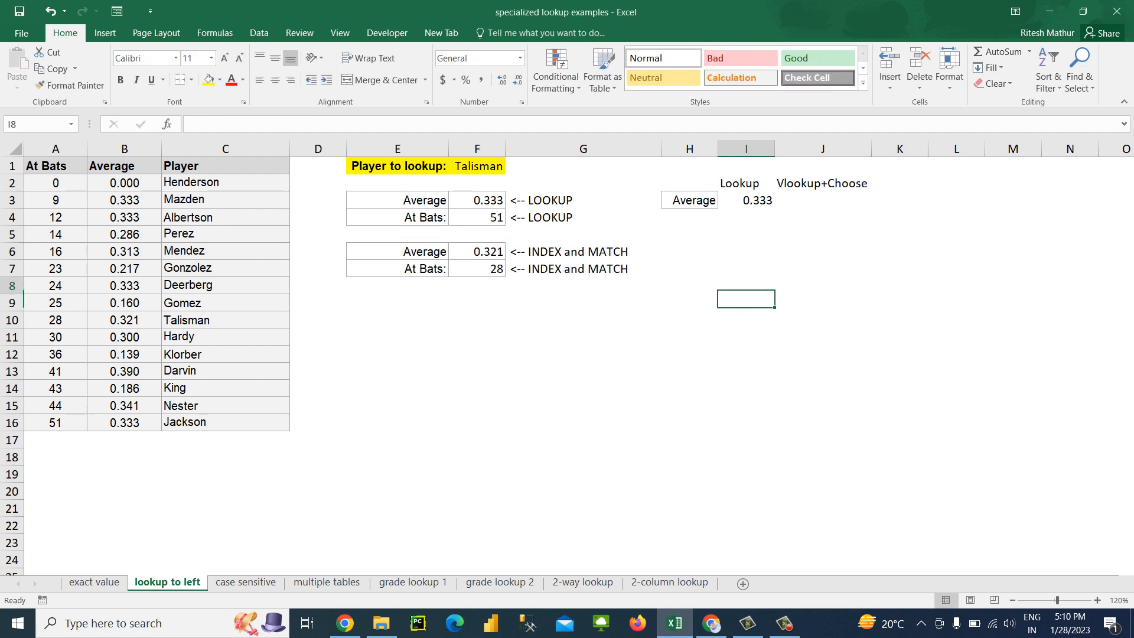
key(Up)
key(Up)
key(Up)
text(=cho)
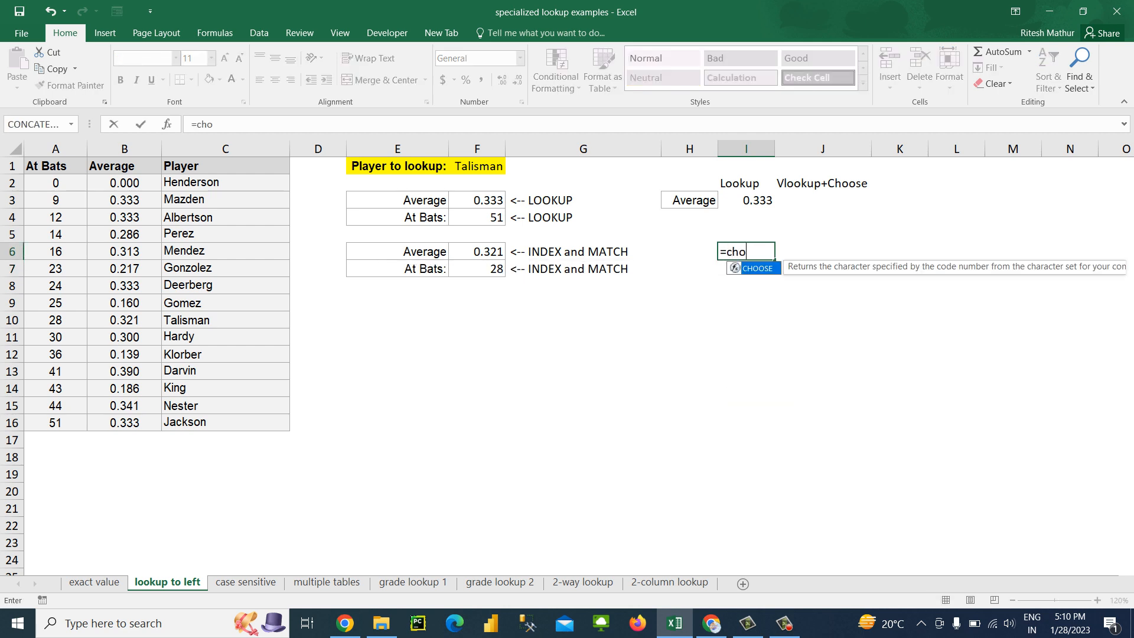
key(Tab)
text(month()
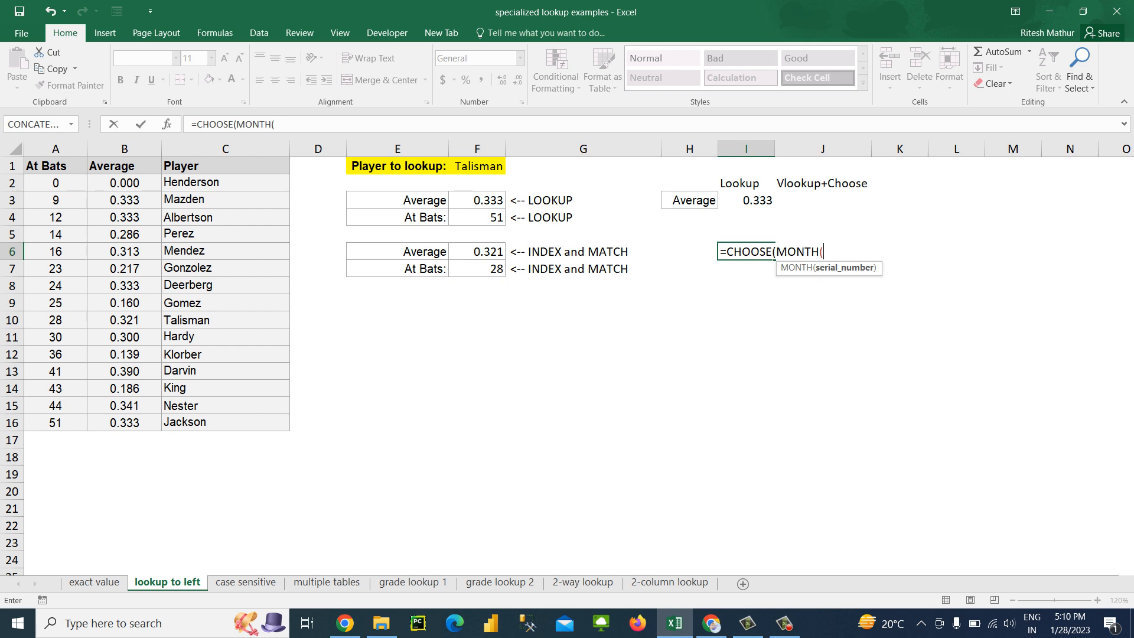
key(Escape)
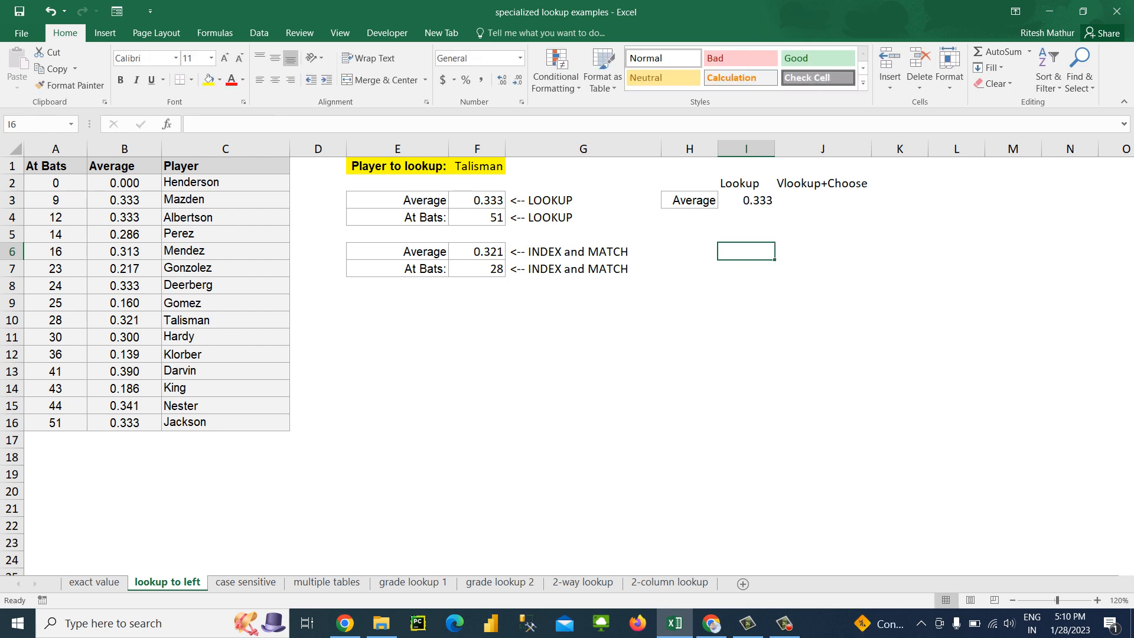
Start a VLOOKUP formula in J3 with the player in F1 (LookupValue) as the lookup value
key(Up)
key(Up)
key(Up)
key(Right)
key(Up)
key(Down)
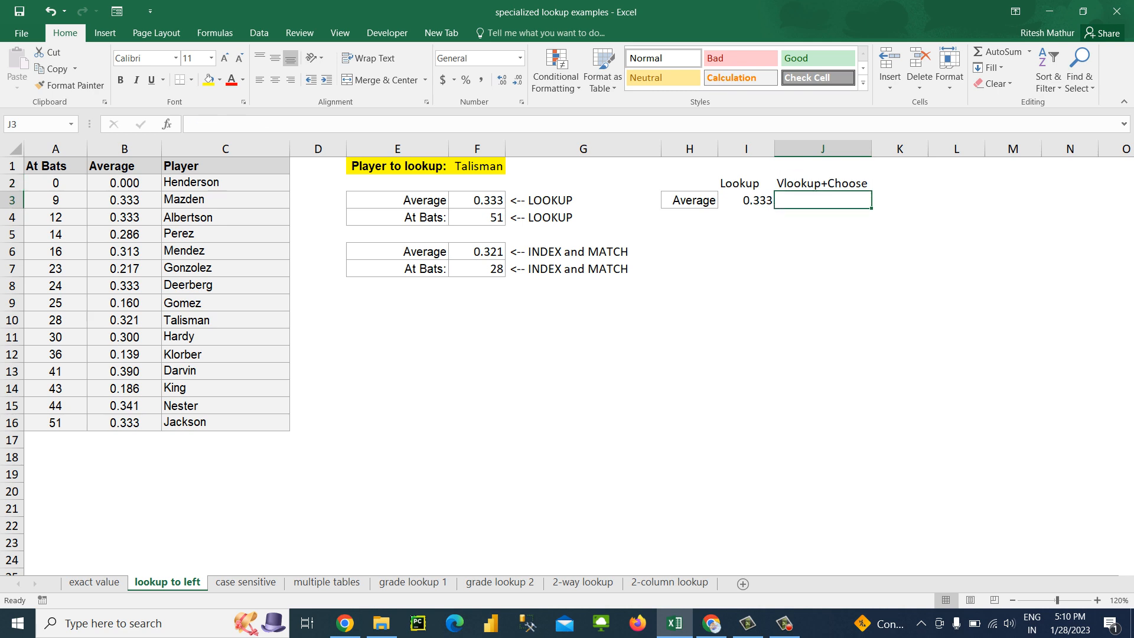
text(=vlo)
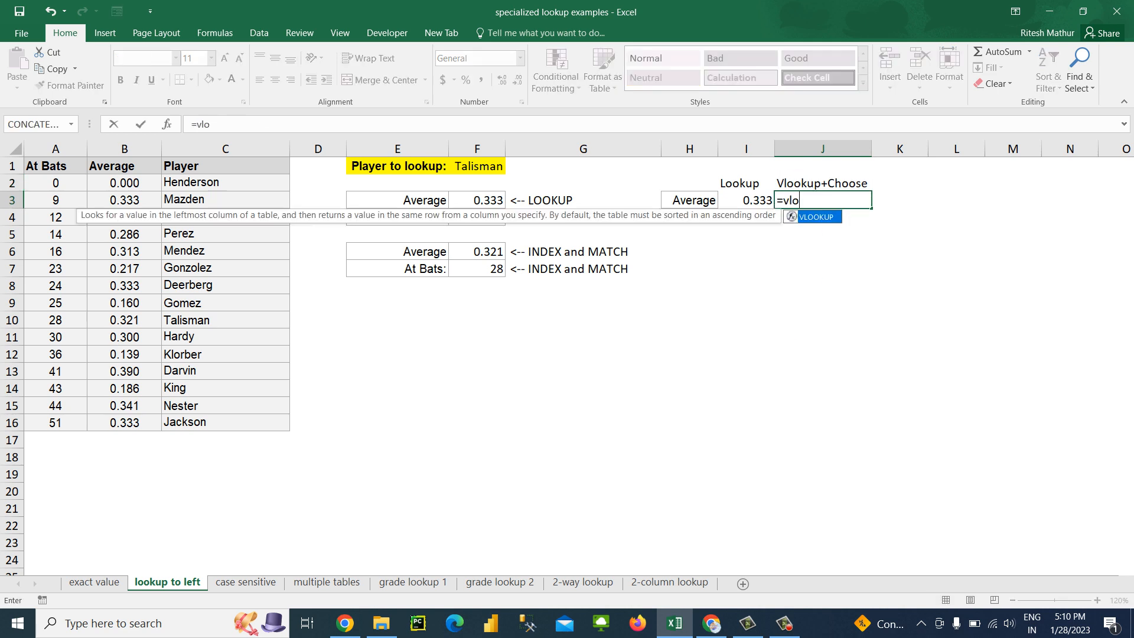
key(Tab)
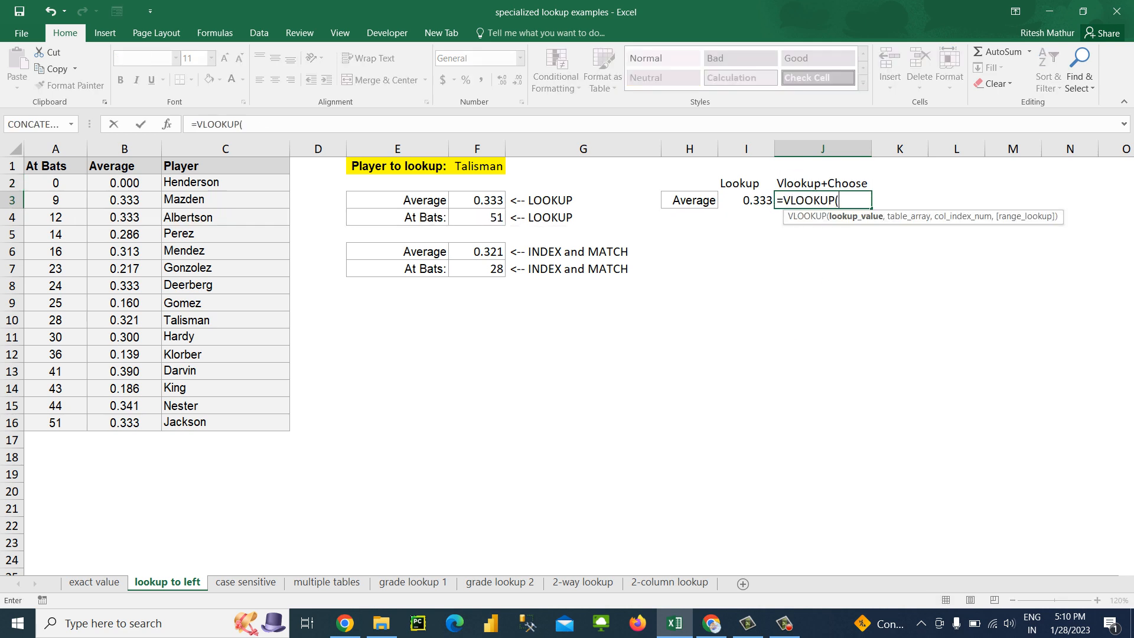
key(Left)
key(Left)
key(Left)
key(Left)
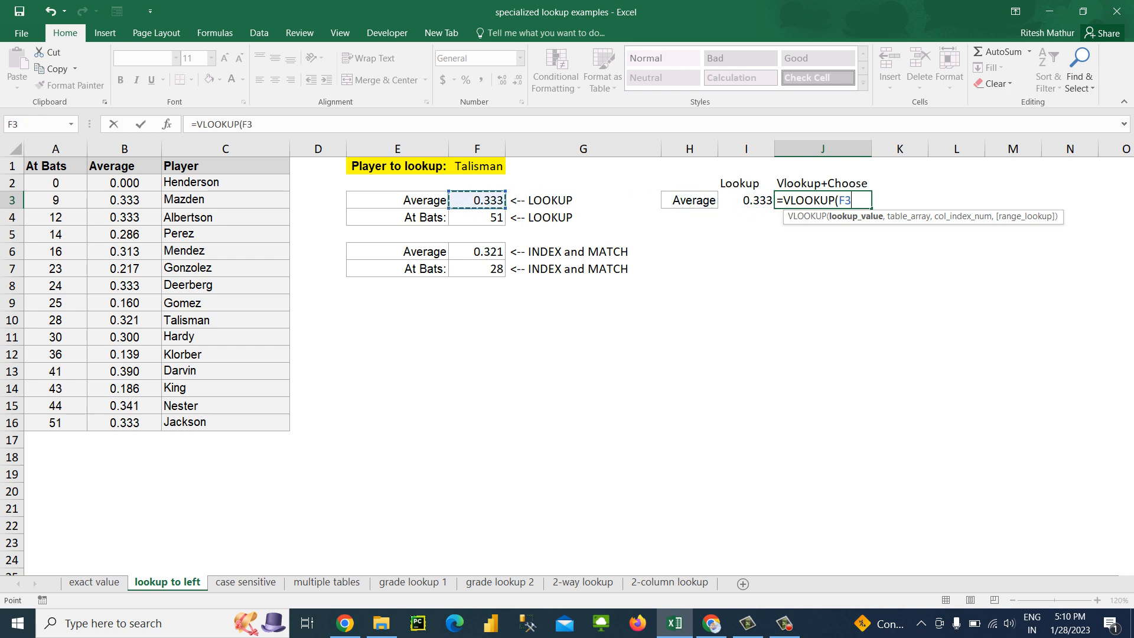
key(Up)
key(Up)
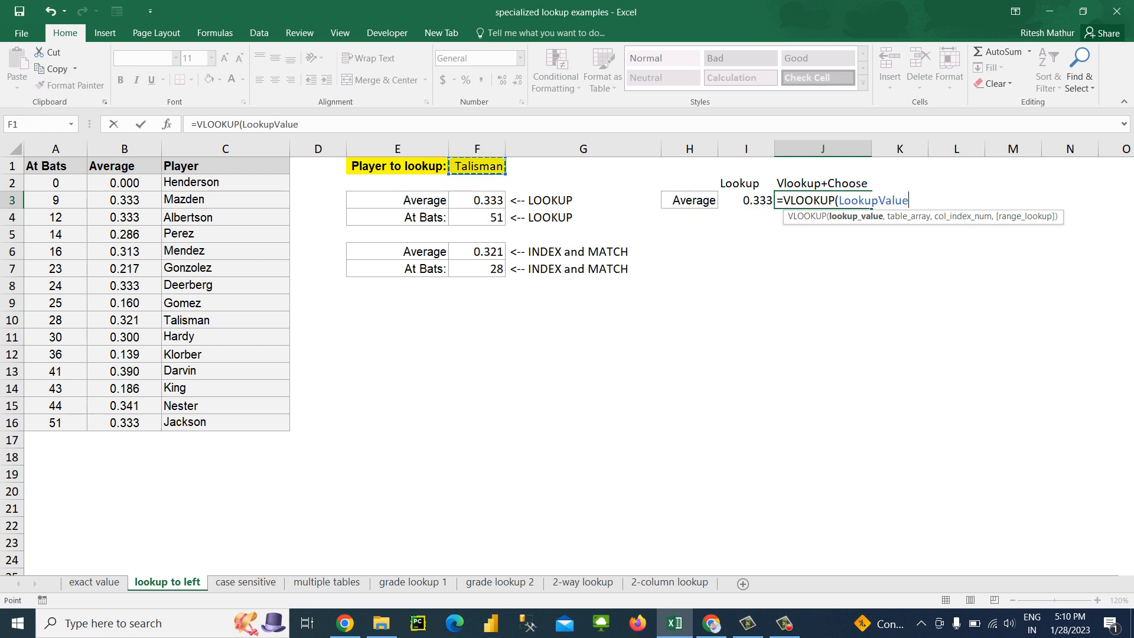
Complete the J3 VLOOKUP with table array C2:D16, column index 2 and exact match 0
text(,)
key(Left)
key(Left)
key(Left)
key(Left)
key(Left)
key(Left)
key(Left)
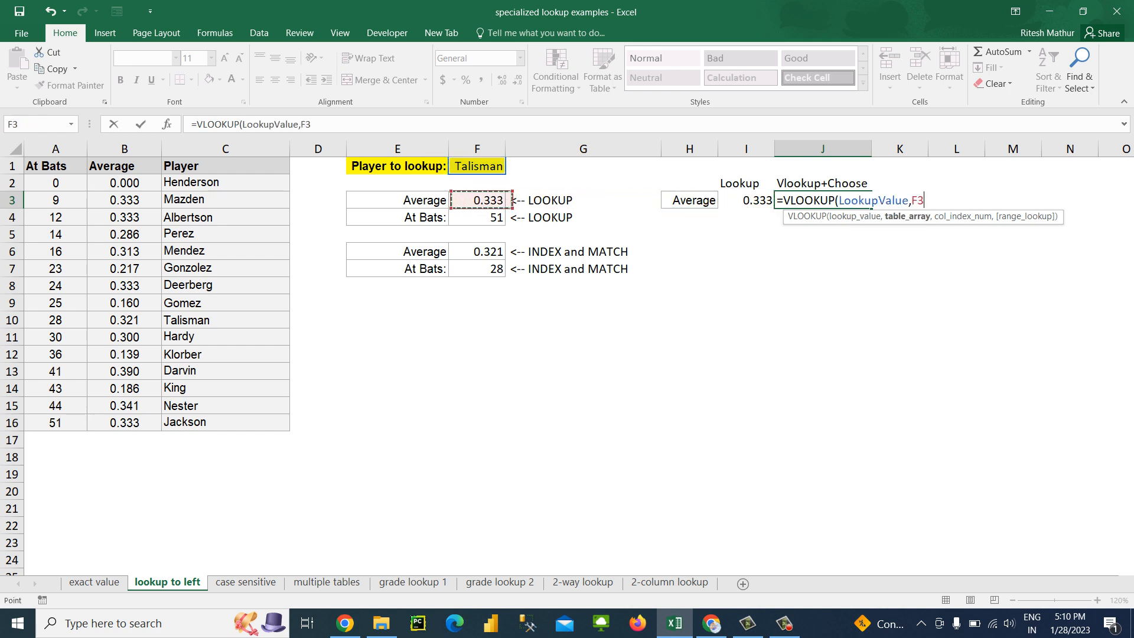
key(Up)
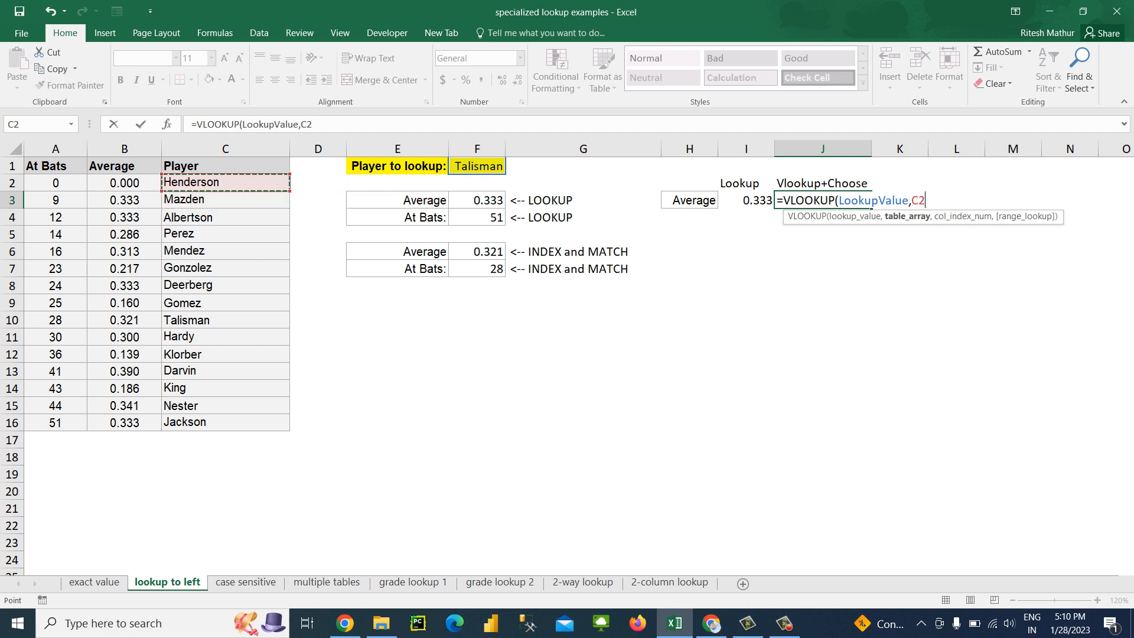
key(ctrl+shift+Down)
key(shift+Right)
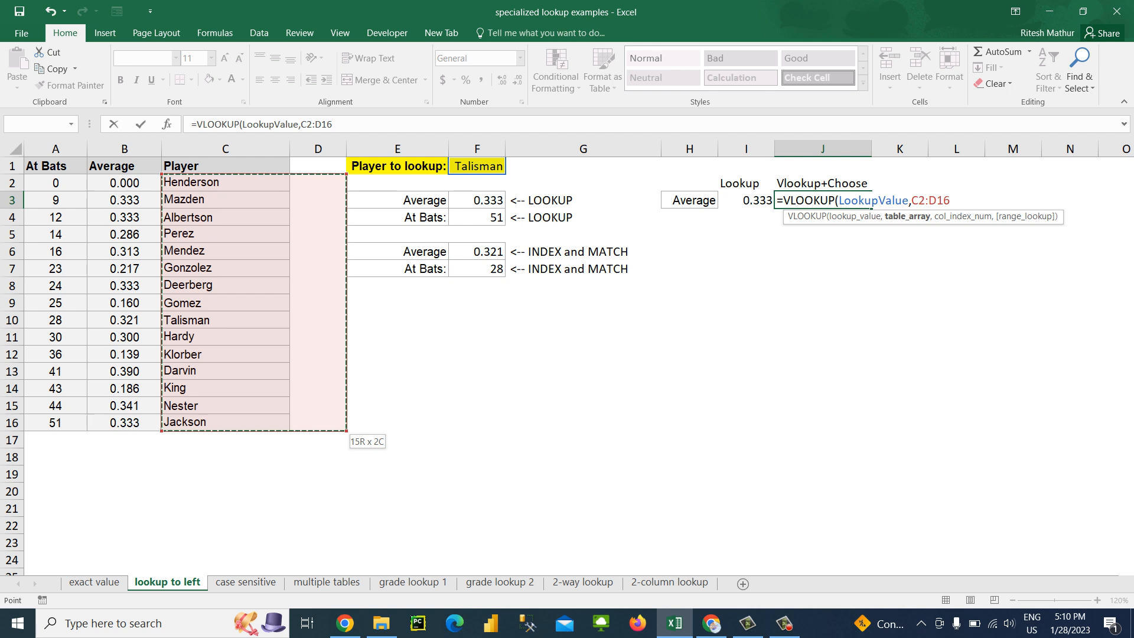
text(,2,0))
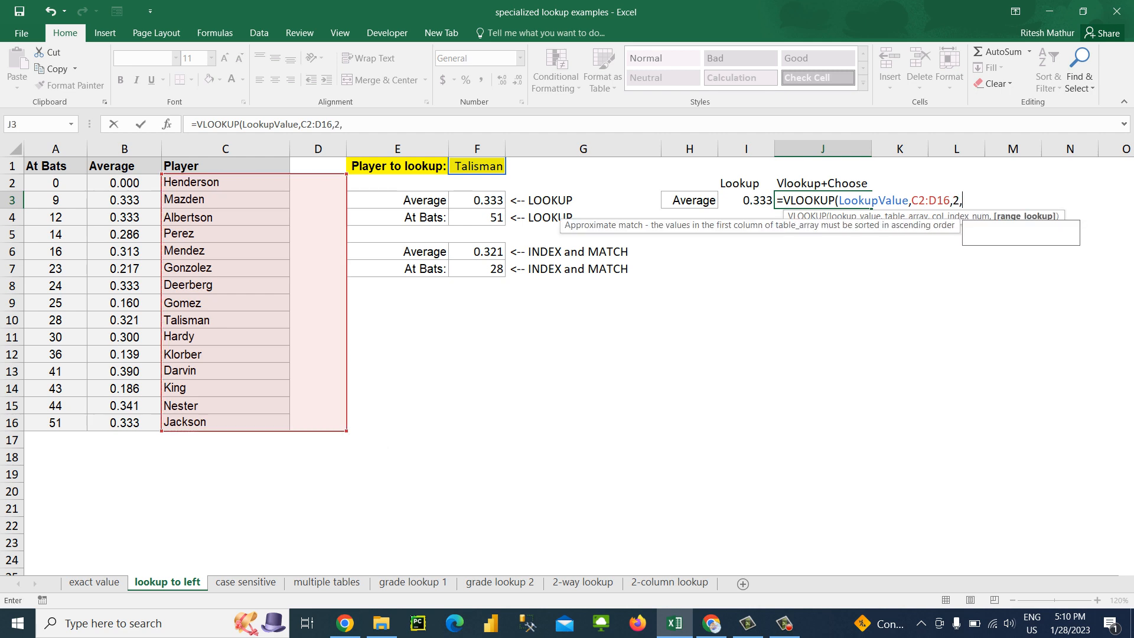
key(ctrl+Return)
Copy the averages in B2:B16 to D2:D16 to test the VLOOKUP in J3, and clear the copies from column D
key(Left)
key(Left)
key(Left)
key(Left)
key(Left)
key(Left)
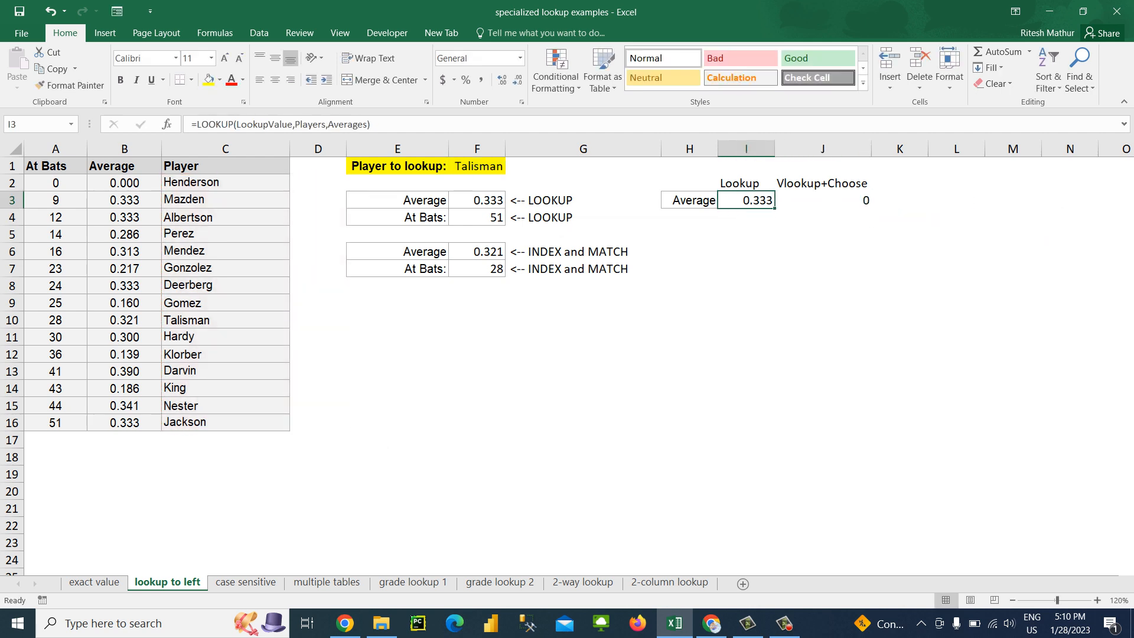
key(Up)
key(Left)
key(Left)
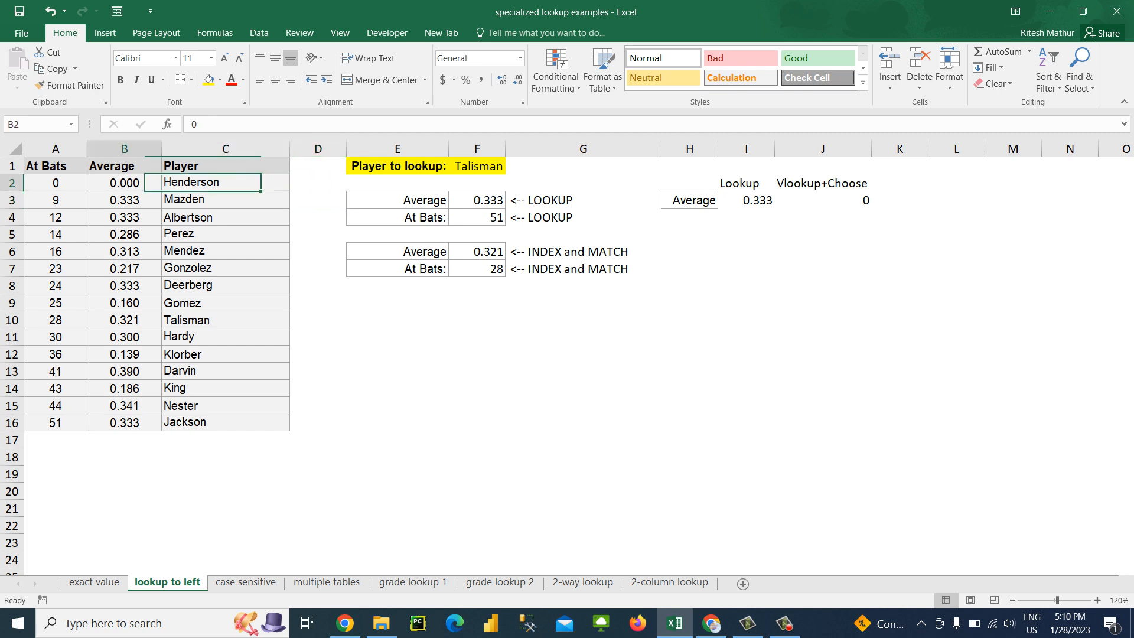
key(ctrl+shift+Down)
key(ctrl+c)
key(Right)
key(Right)
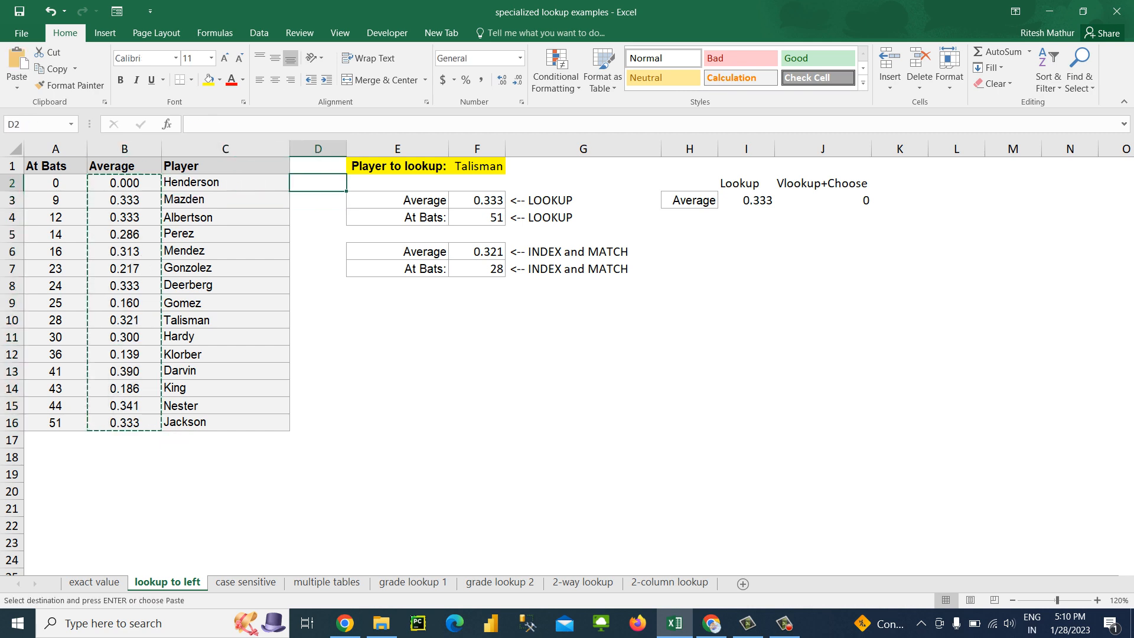
key(ctrl+v)
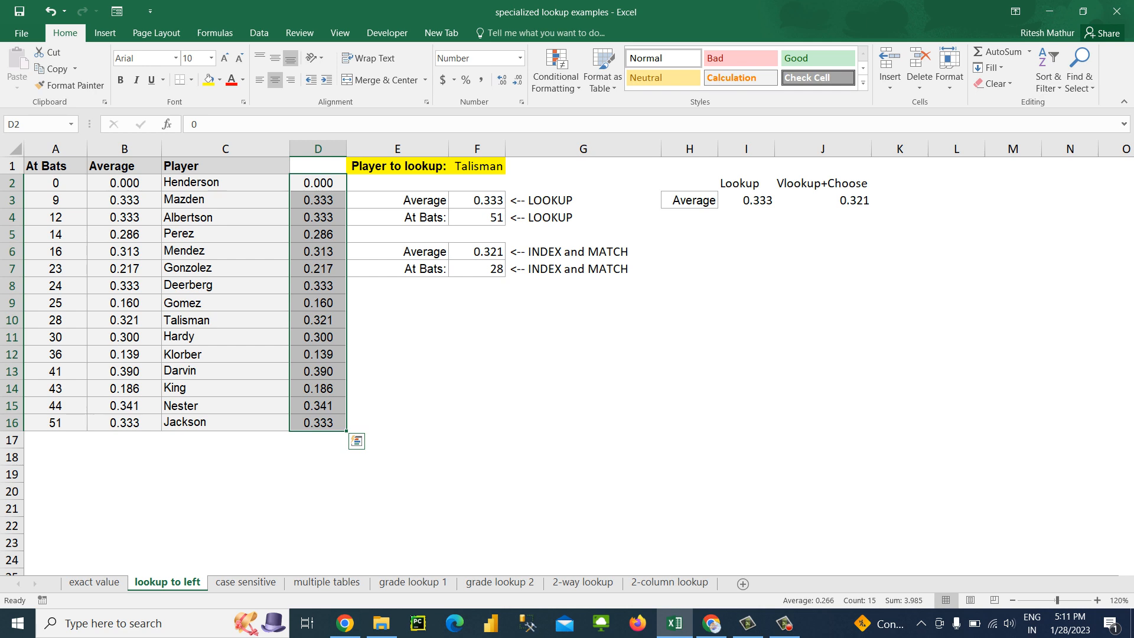
key(Delete)
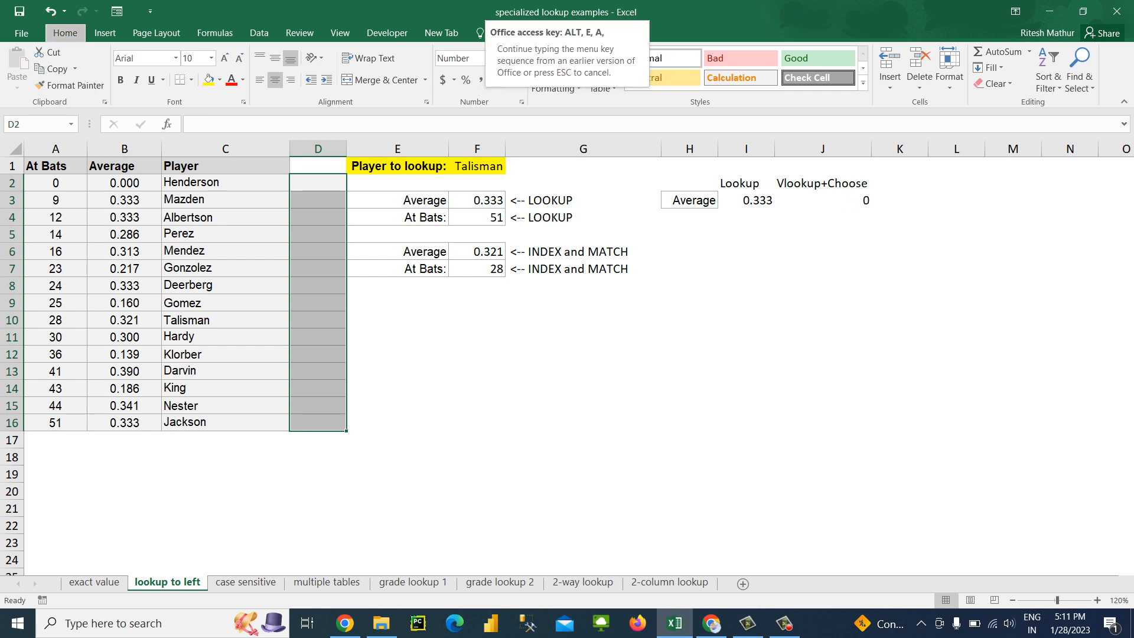
key(Right)
key(Right)
key(Right)
key(Right)
key(Right)
key(Right)
key(Down)
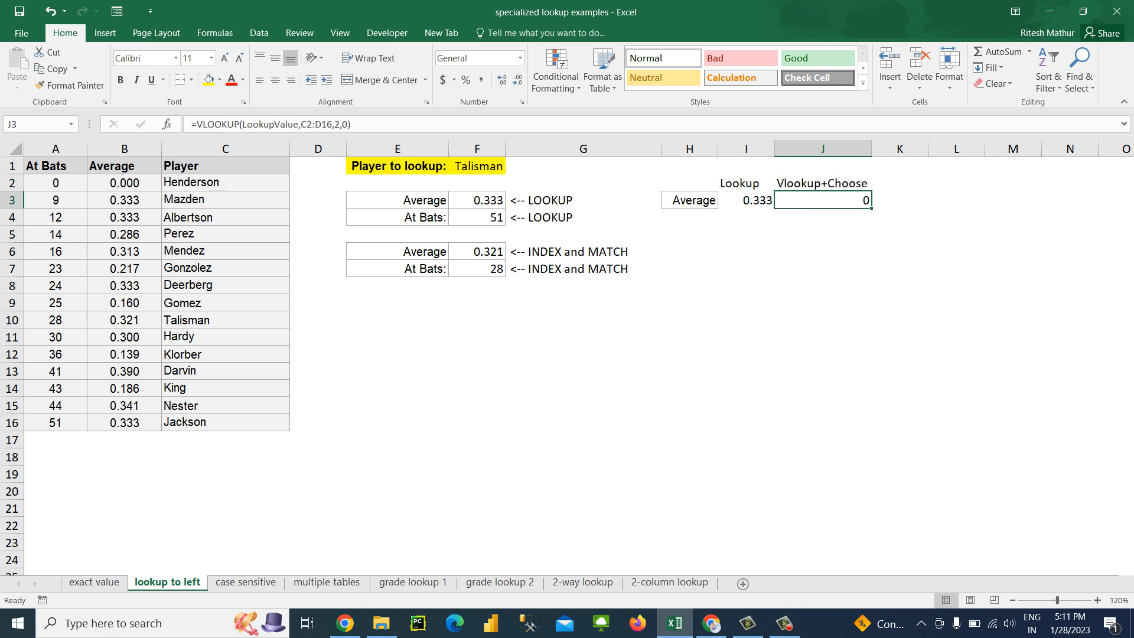
key(F2)
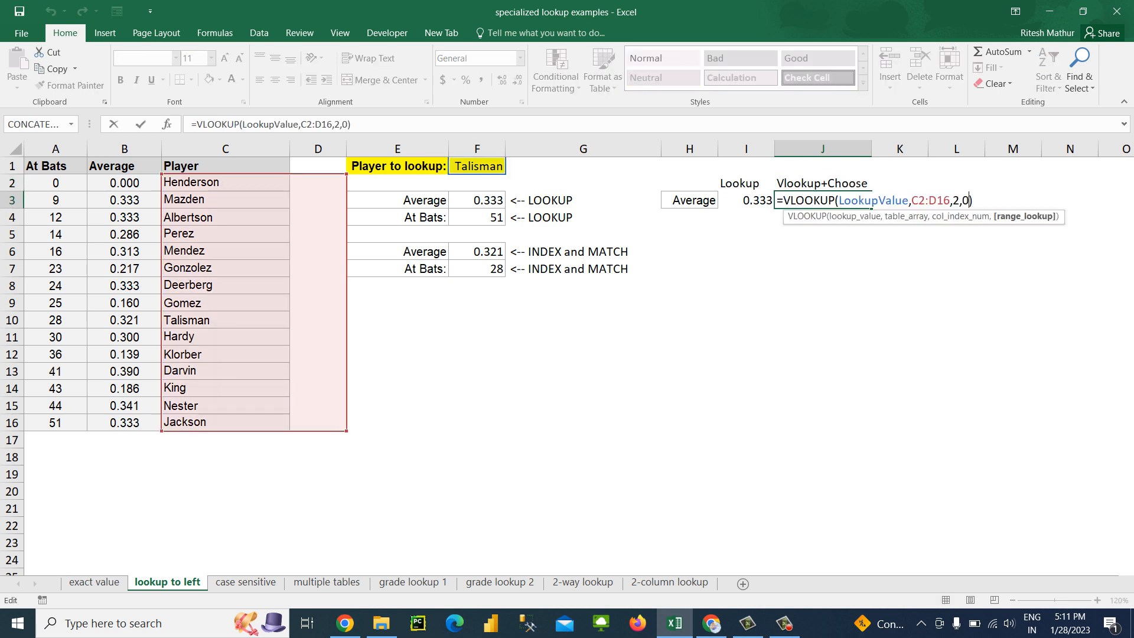
key(Left)
key(Left)
key(Left)
key(Left)
key(Left)
key(shift+Left)
key(shift+Left)
key(shift+Left)
key(shift+Left)
key(shift+Left)
key(shift+Left)
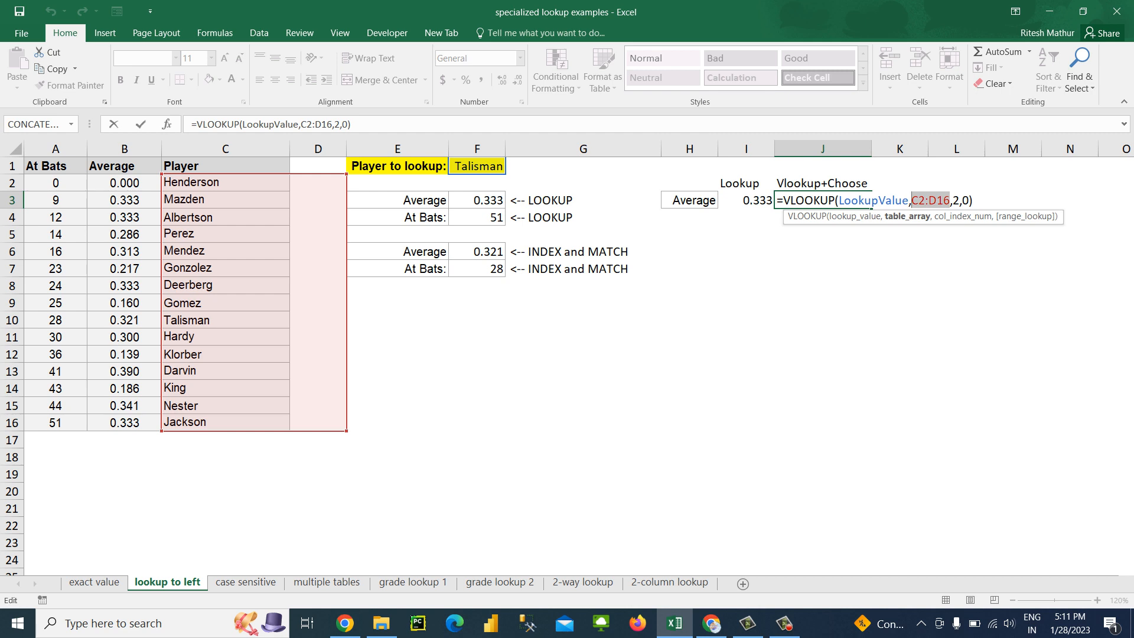
key(BackSpace)
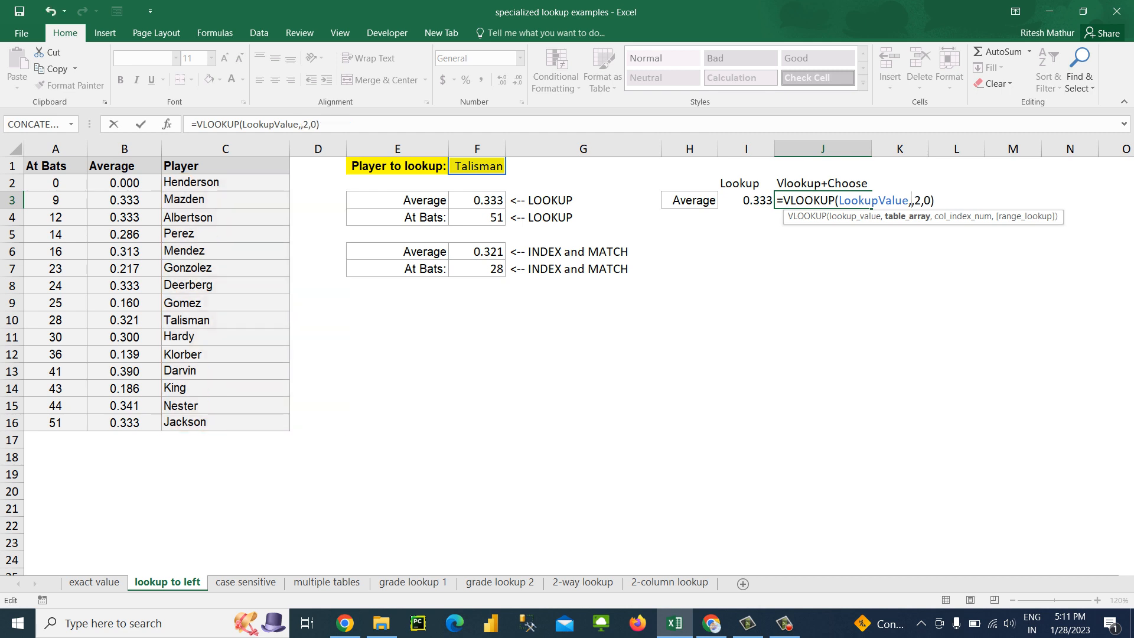
text(cho)
key(Tab)
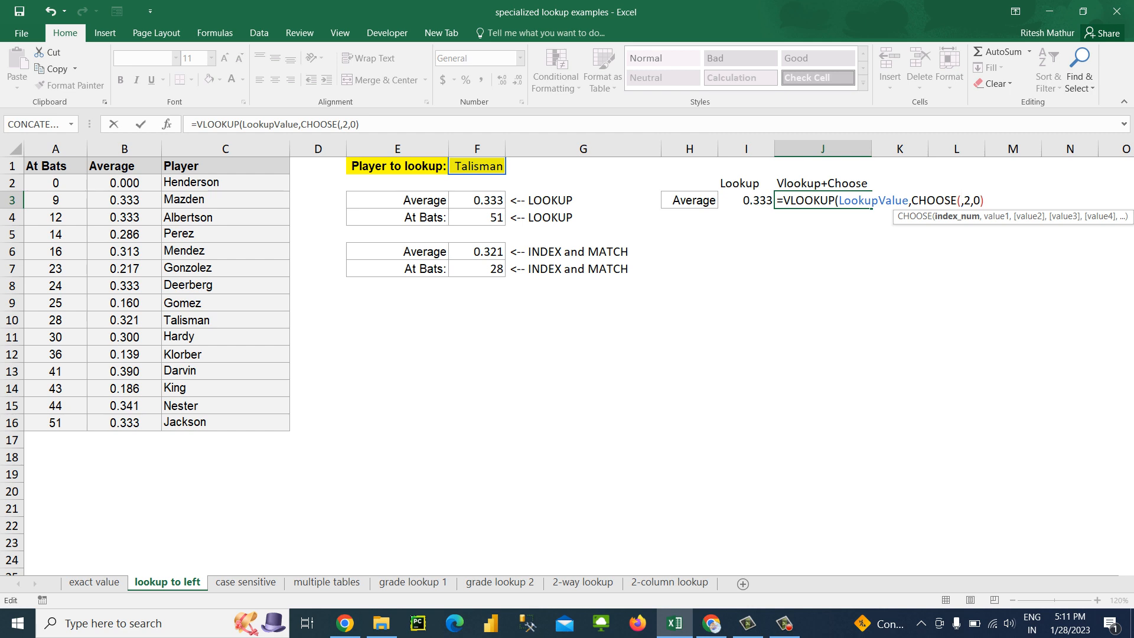
key(BackSpace)
key(BackSpace)
key(BackSpace)
key(BackSpace)
key(BackSpace)
key(BackSpace)
key(BackSpace)
key(BackSpace)
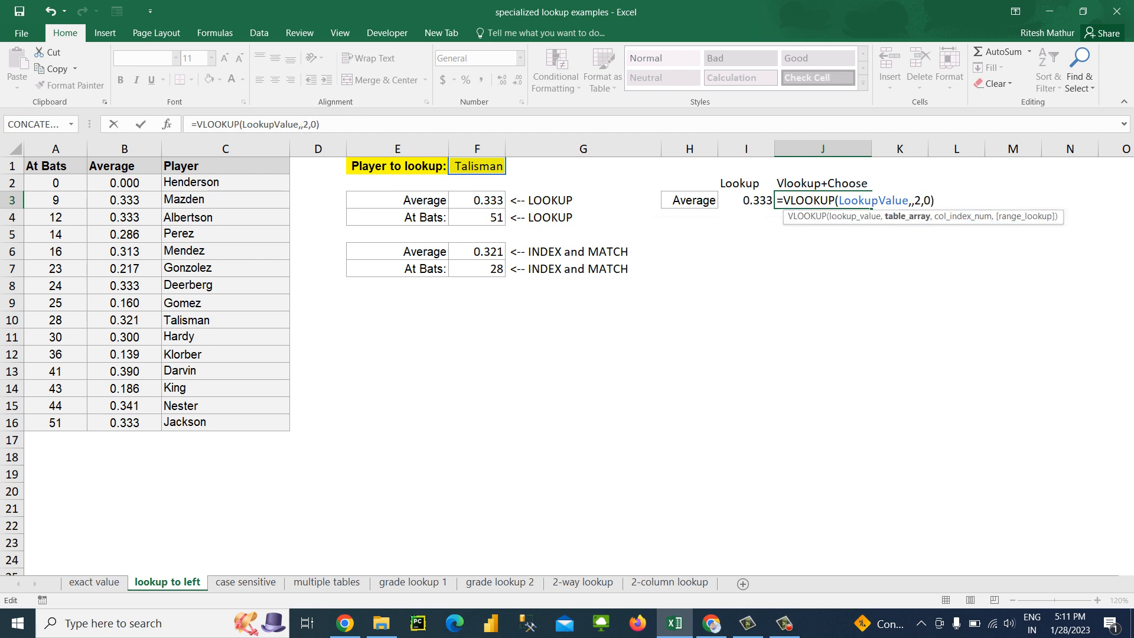
text(,)
key(Left)
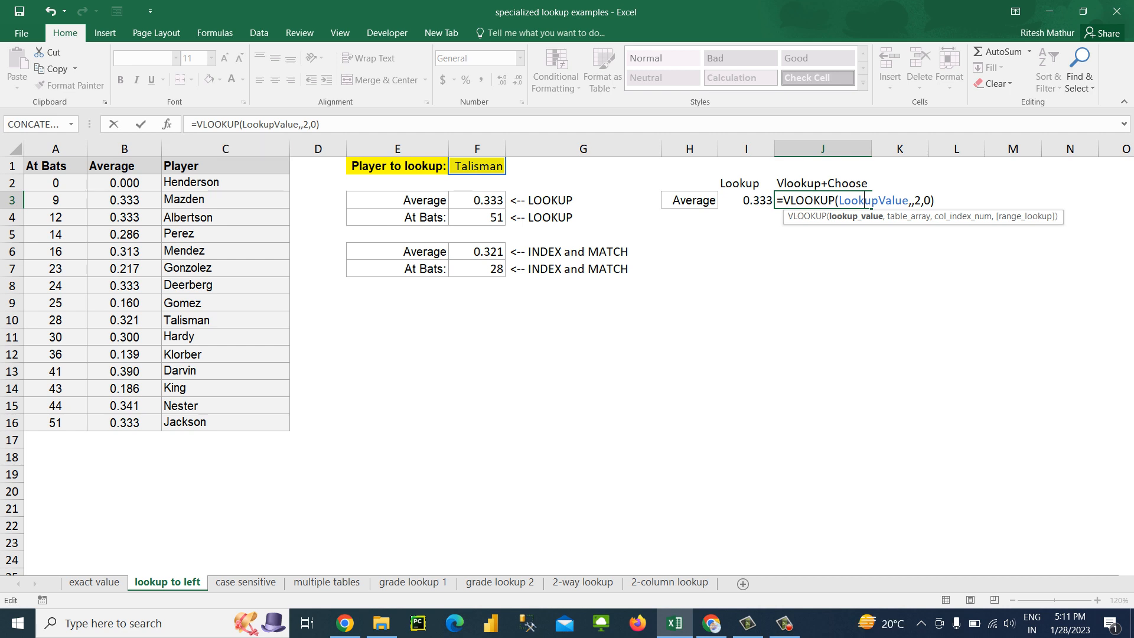
key(Escape)
Copy the player to look up from F1 into G1 as values only
key(Left)
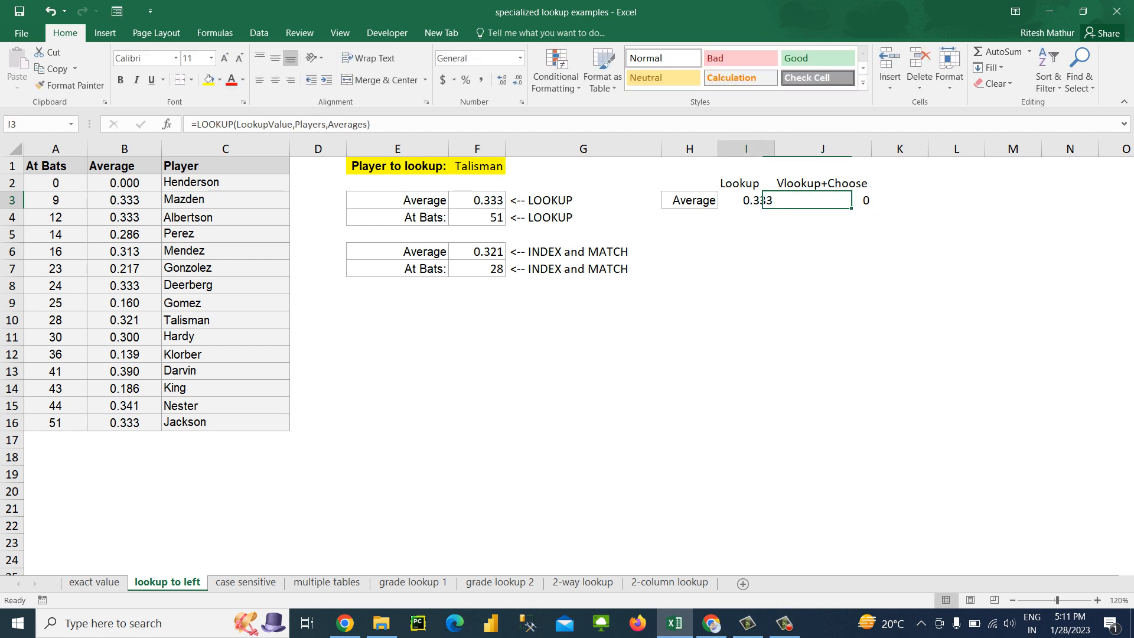
key(Up)
key(Up)
key(Left)
key(Left)
key(Left)
key(ctrl+c)
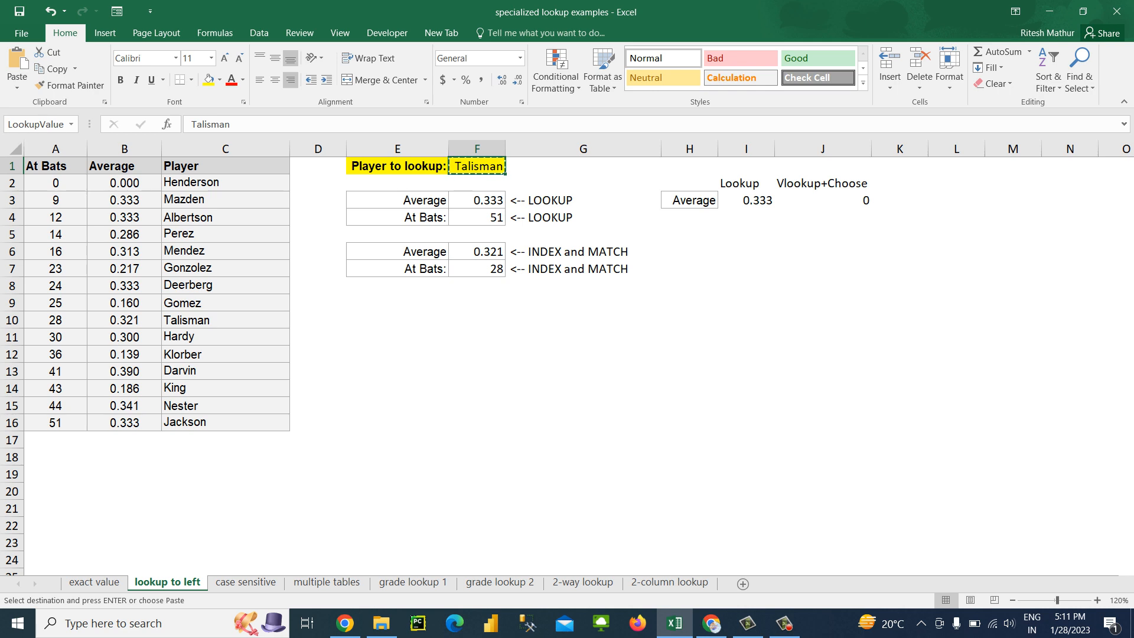
key(Right)
key(alt+e)
key(s)
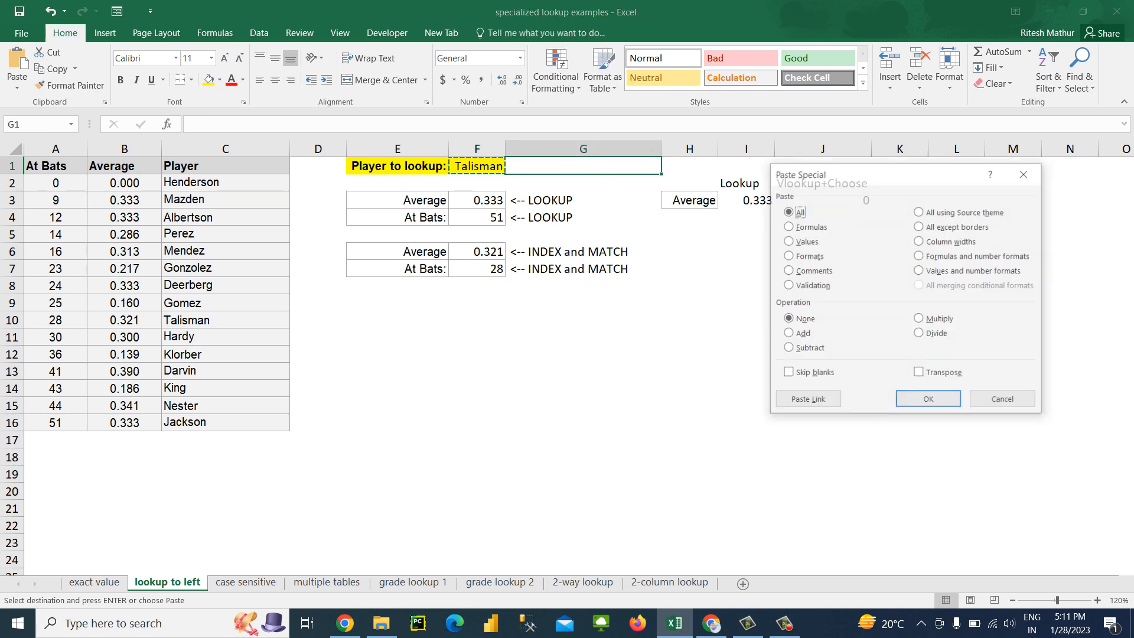
key(v)
key(Return)
Replace the formula in J3 with a new VLOOKUP that uses G1 as the lookup value
key(Down)
key(Right)
key(Right)
key(Right)
key(Down)
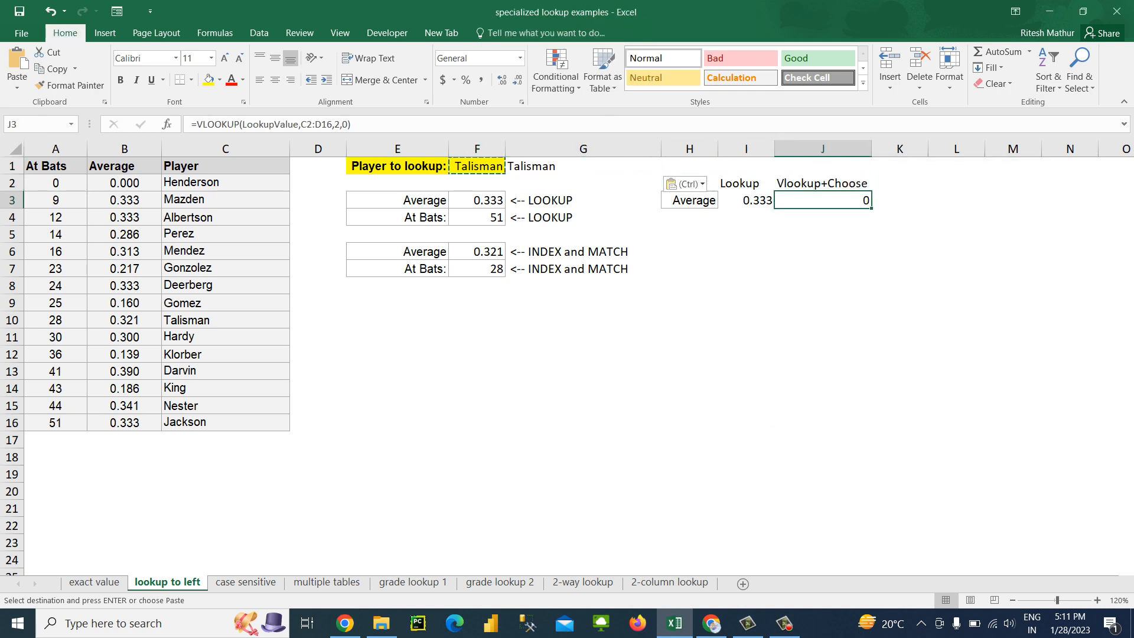
text(=vl)
key(Tab)
key(Left)
key(Left)
key(Left)
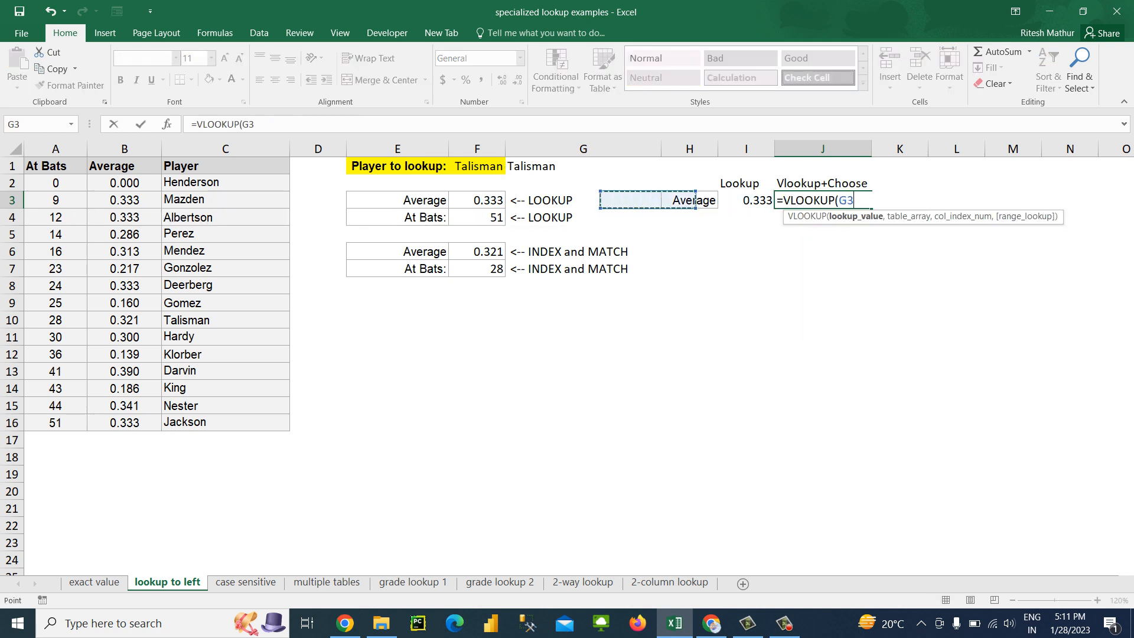
key(Up)
key(Up)
text(,)
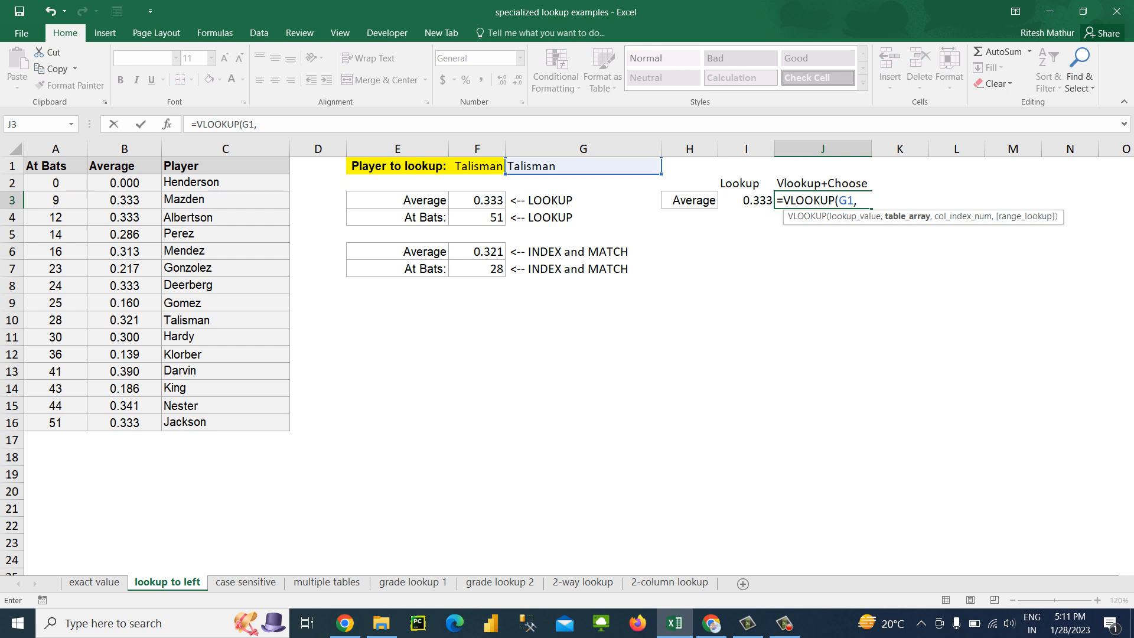
text(cho)
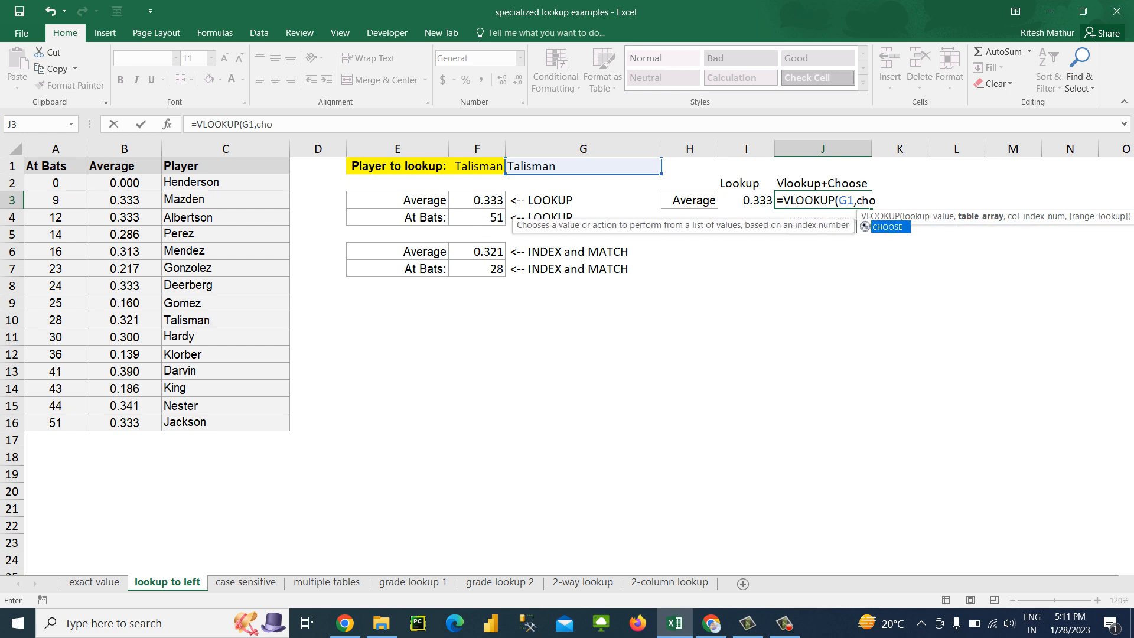
Set the table array of the J3 VLOOKUP to CHOOSE({1,2},Players,Averages), using ranges C2:C16 and B2:B16
key(Tab)
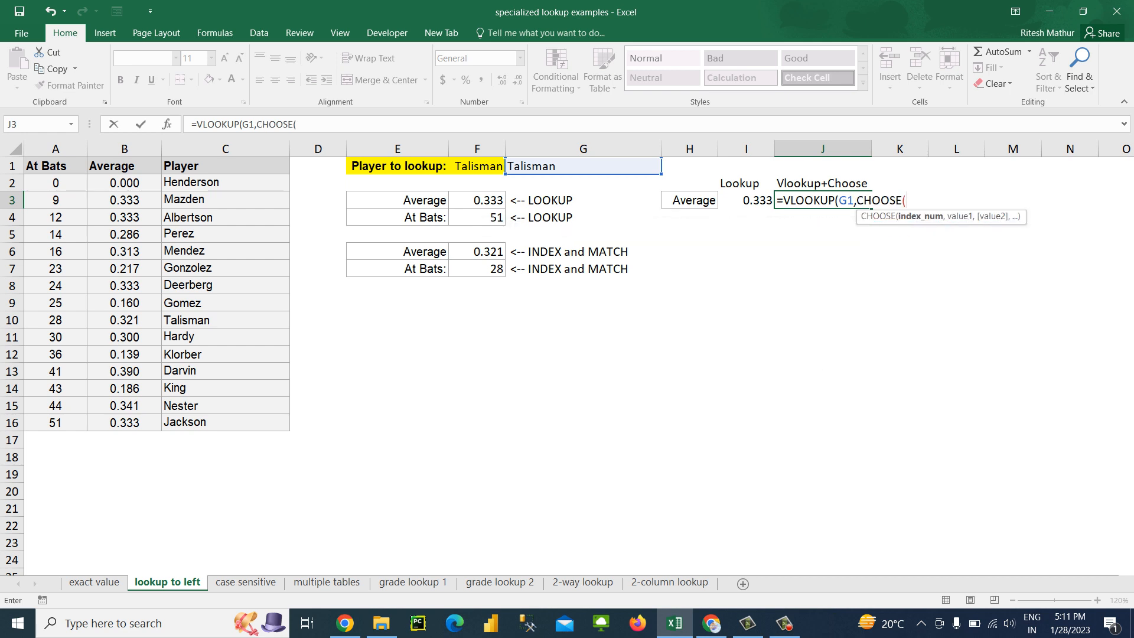
text({1,2})
text(,)
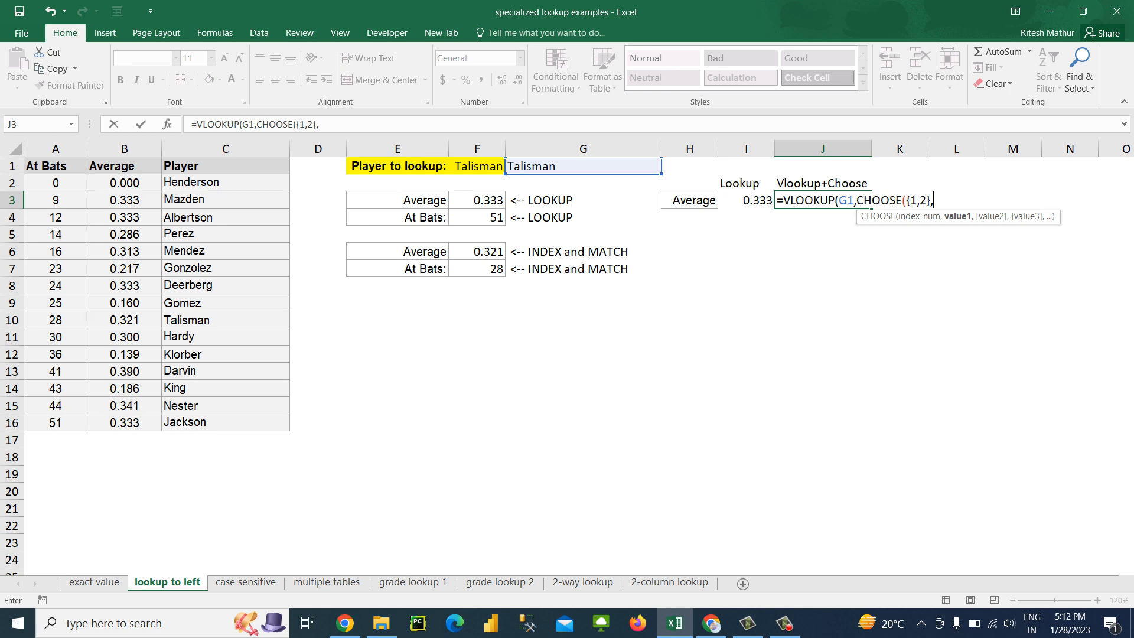
drag(225, 182, 285, 427)
text(,)
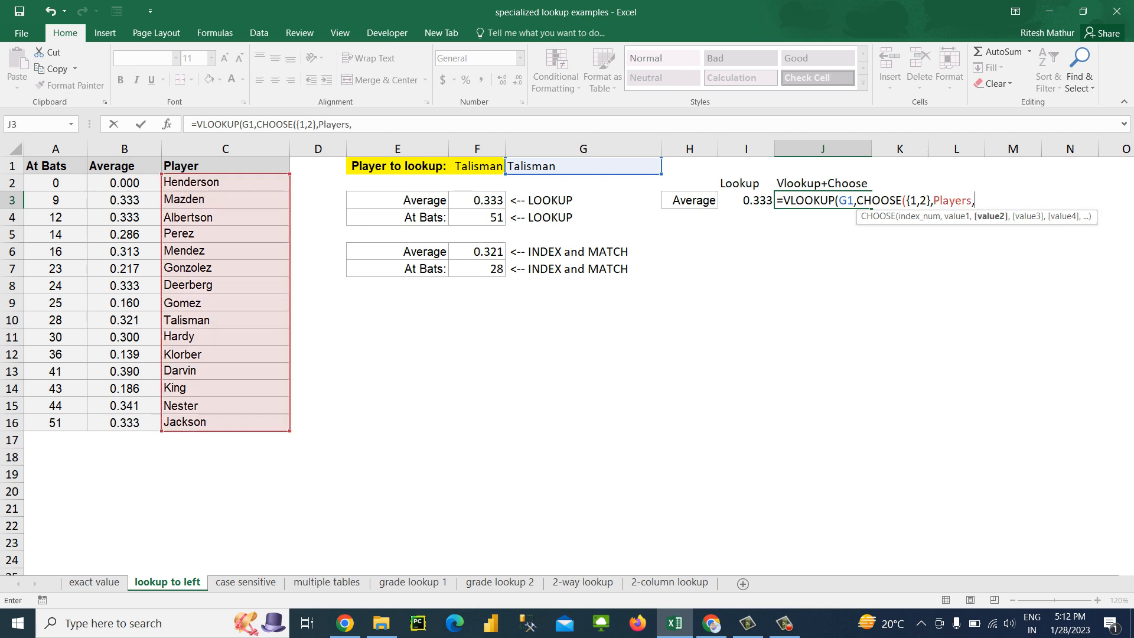
drag(124, 182, 135, 424)
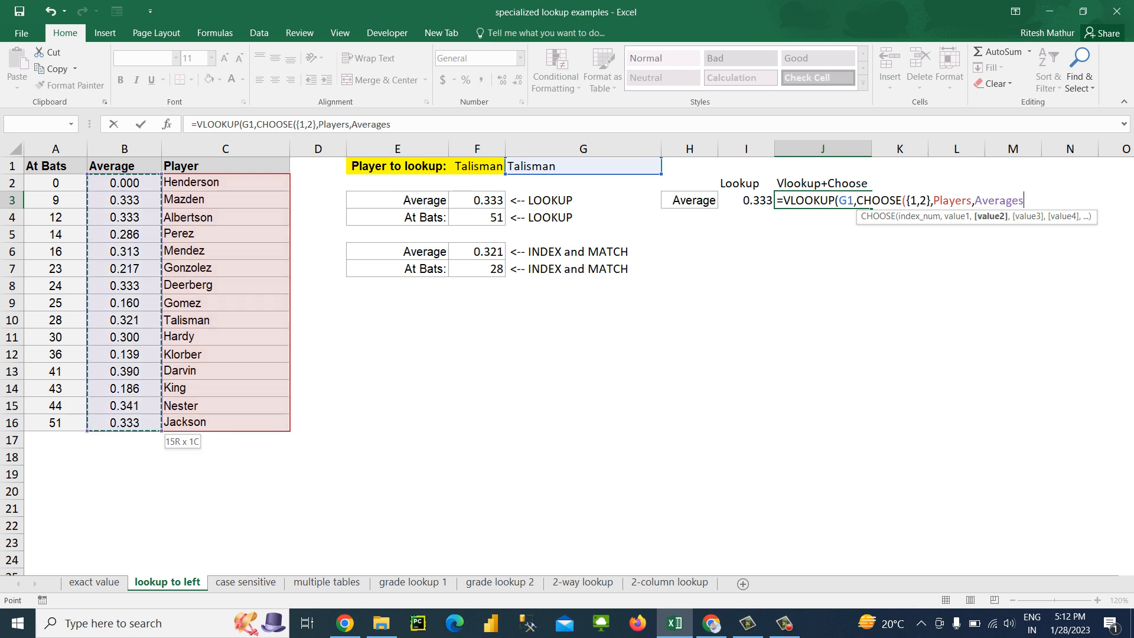
text())
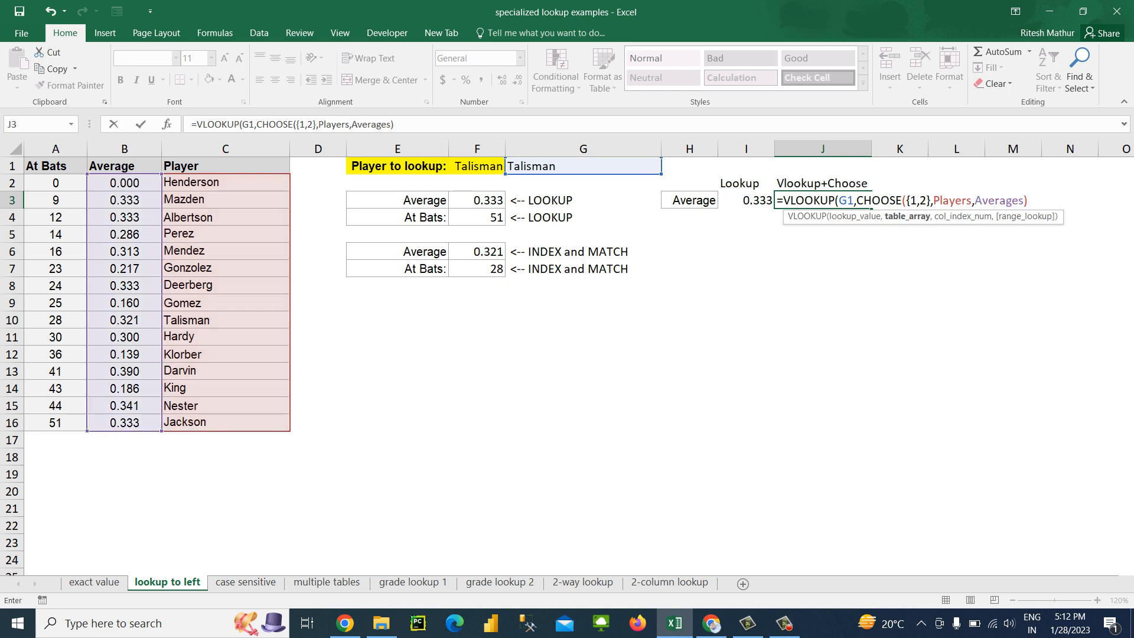
text(,)
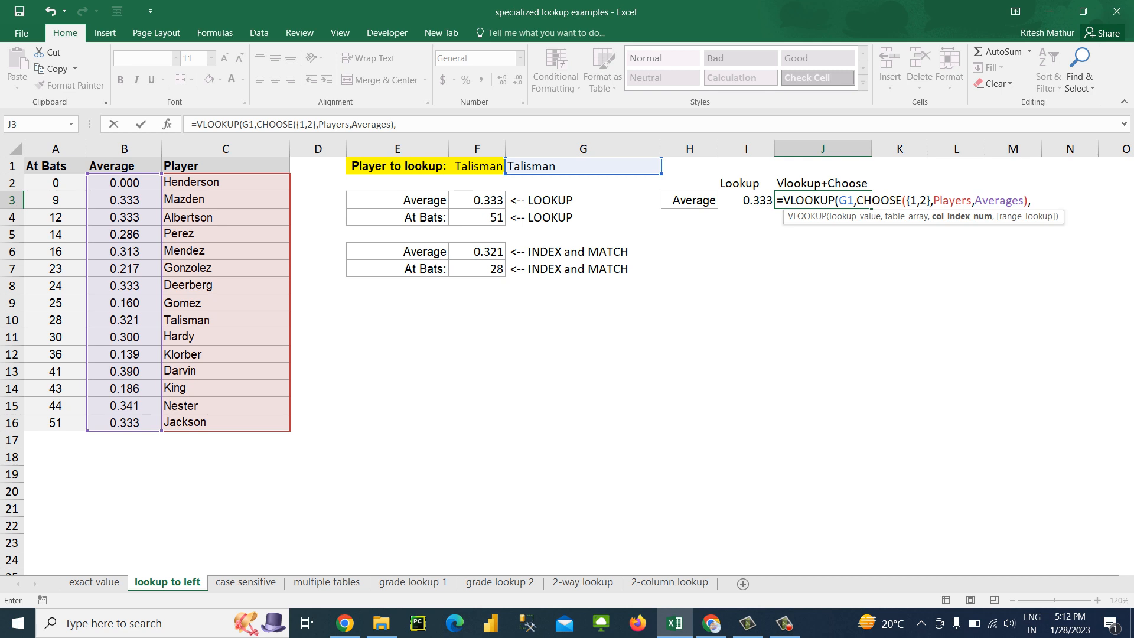
Complete the J3 VLOOKUP with column index 2 and exact match 0
text(2)
text(,0)
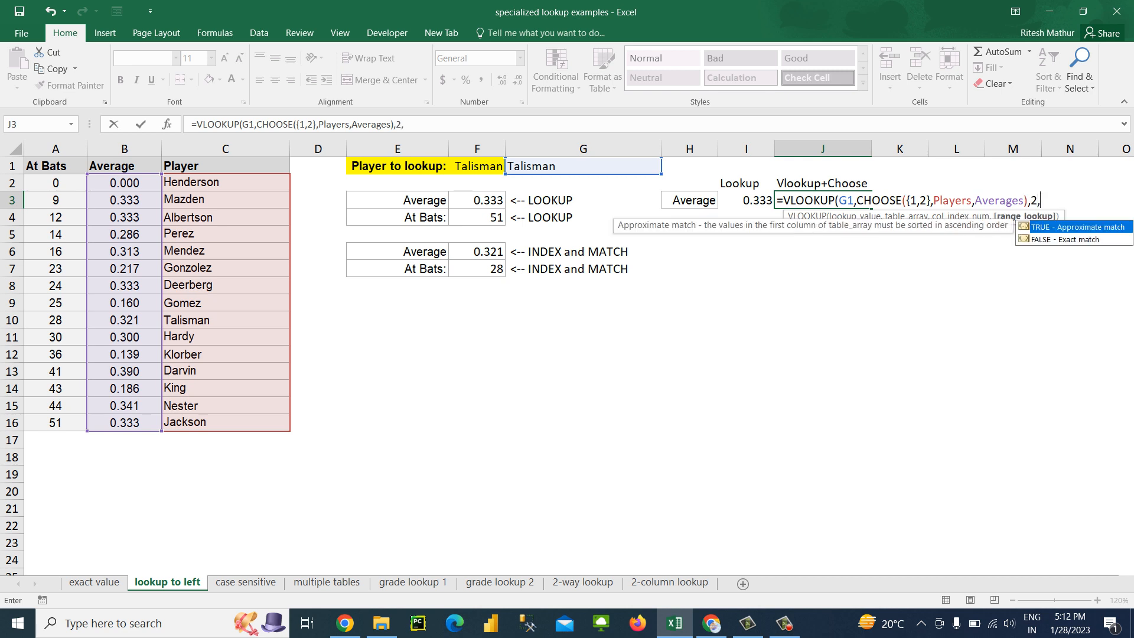
key(Return)
key(Return)
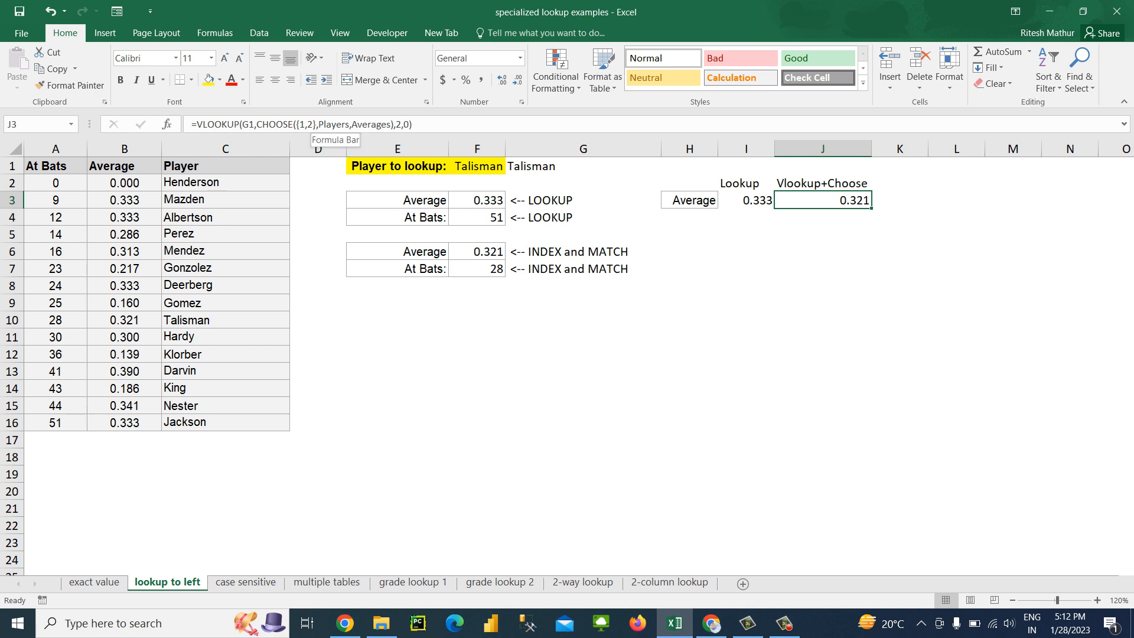
Try column index 1 in the J3 VLOOKUP formula, and undo the change
click(313, 124)
click(404, 124)
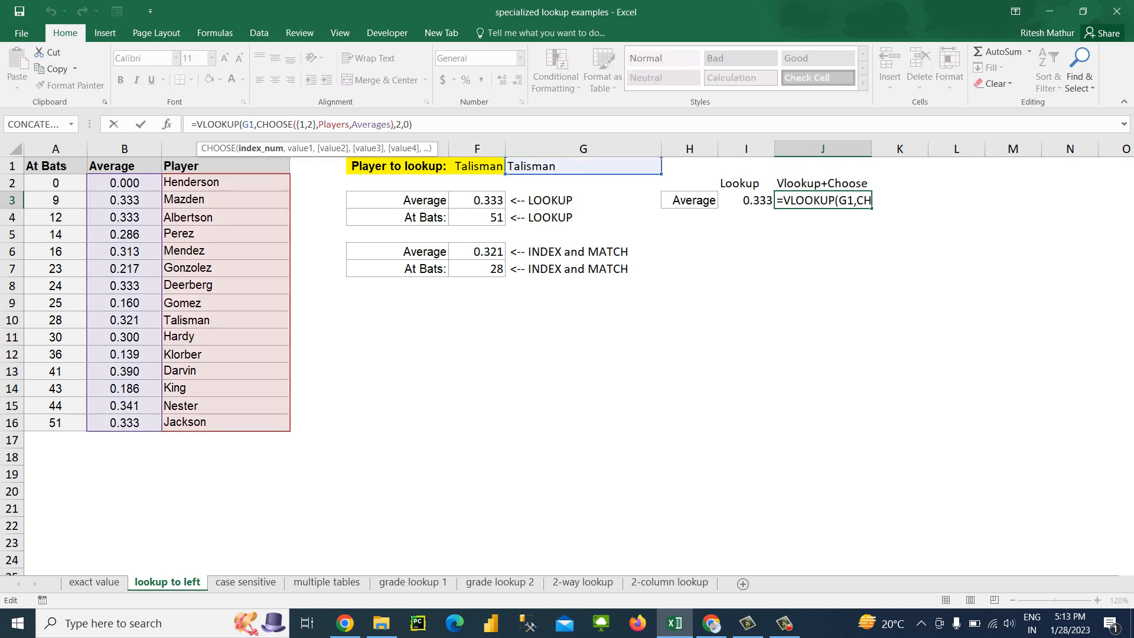
key(Left)
key(BackSpace)
text(1)
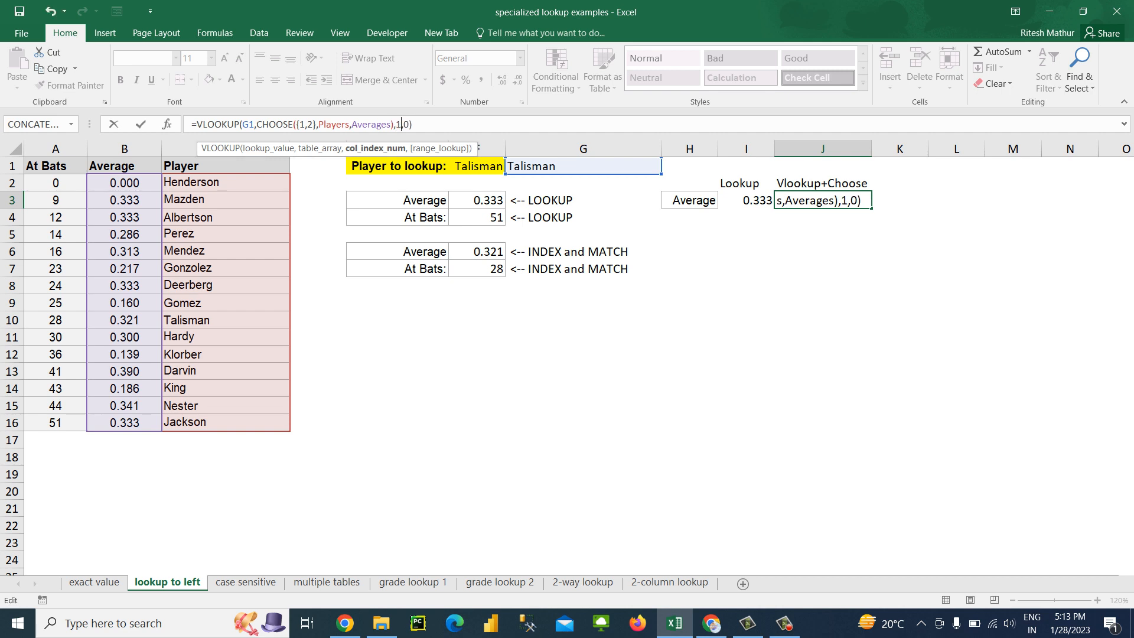
key(Return)
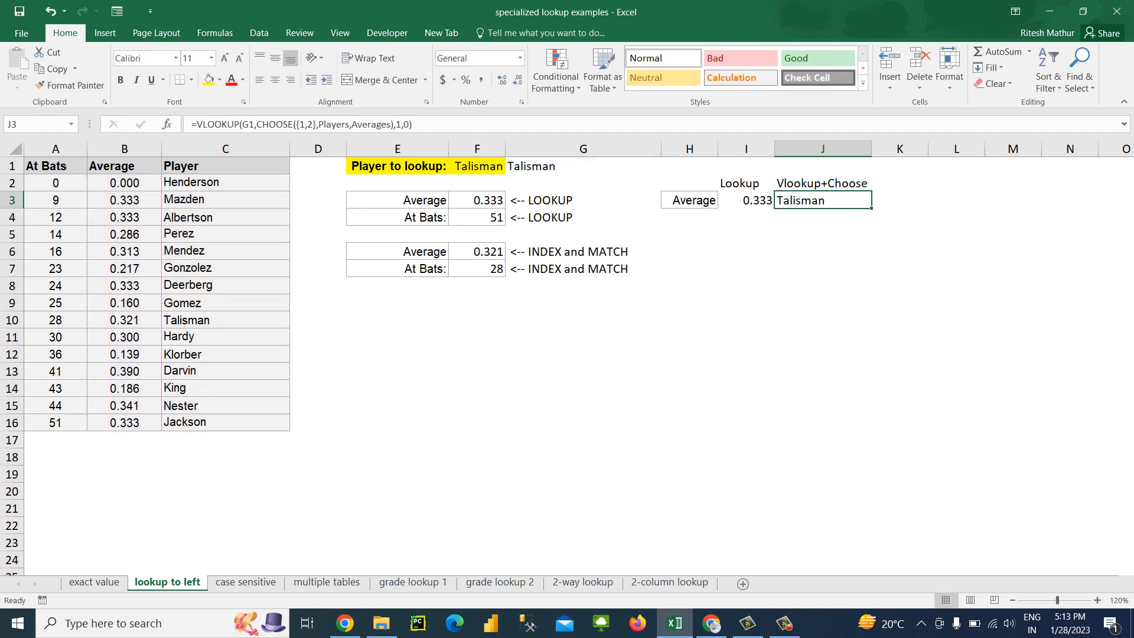
key(ctrl+z)
Try replacing Averages with the AtBats range A2:A16 in the J3 CHOOSE function, and discard the edit
double_click(375, 124)
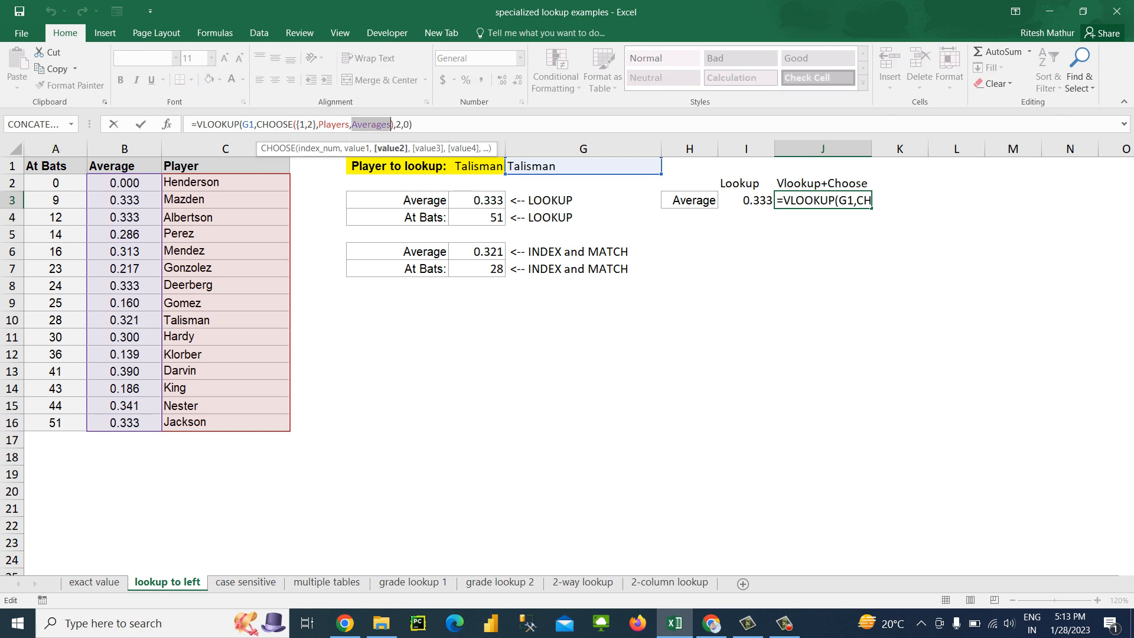
click(80, 184)
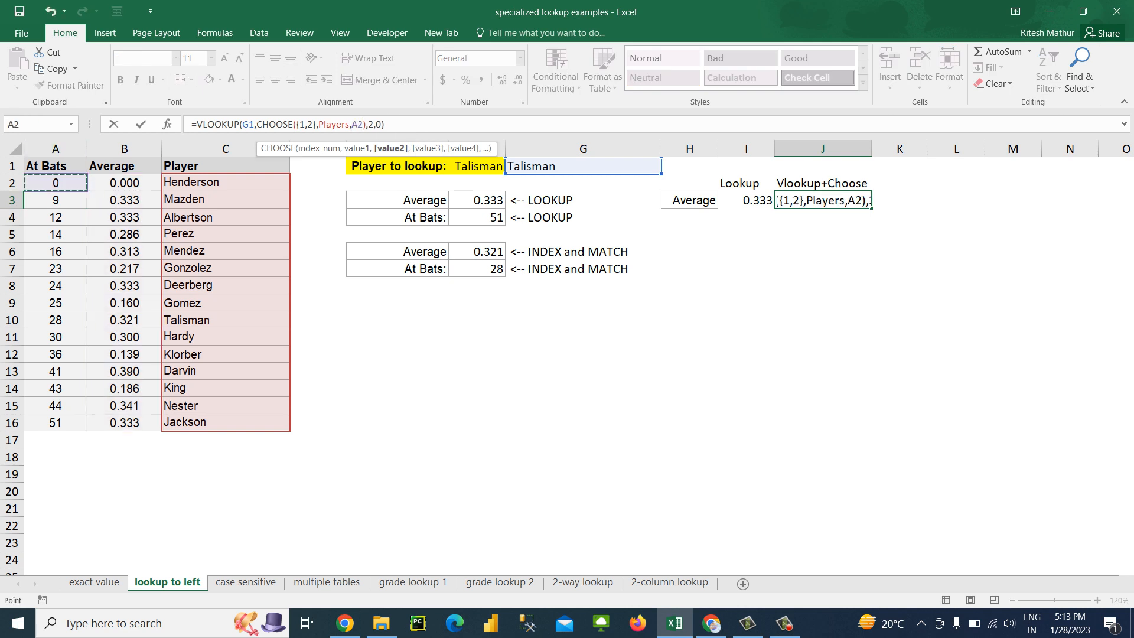
drag(80, 185, 80, 423)
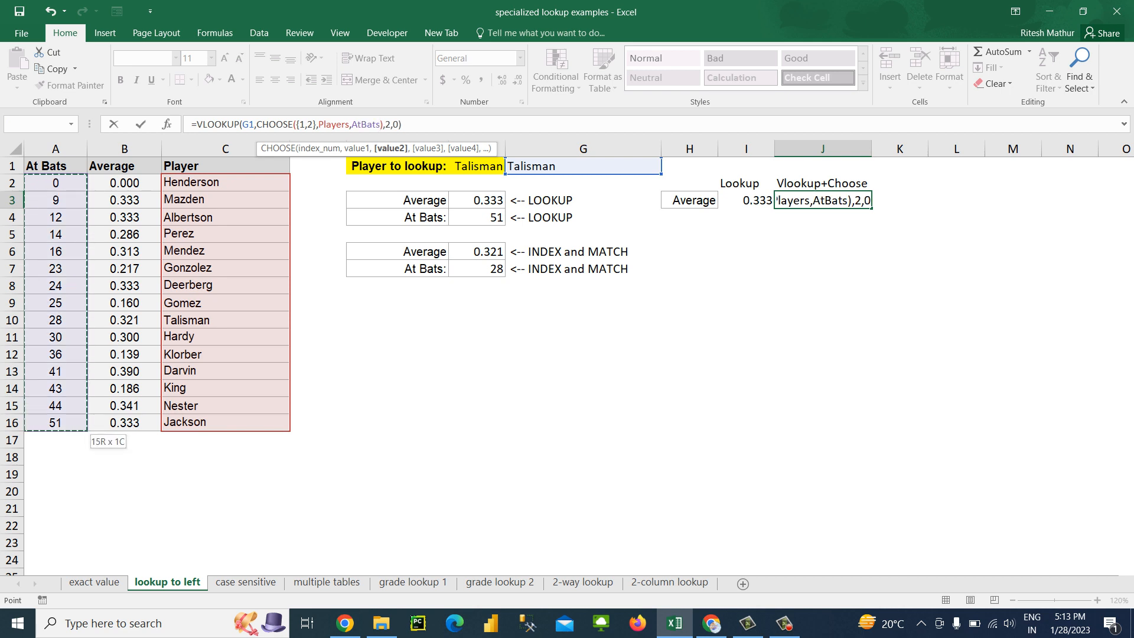
key(F2)
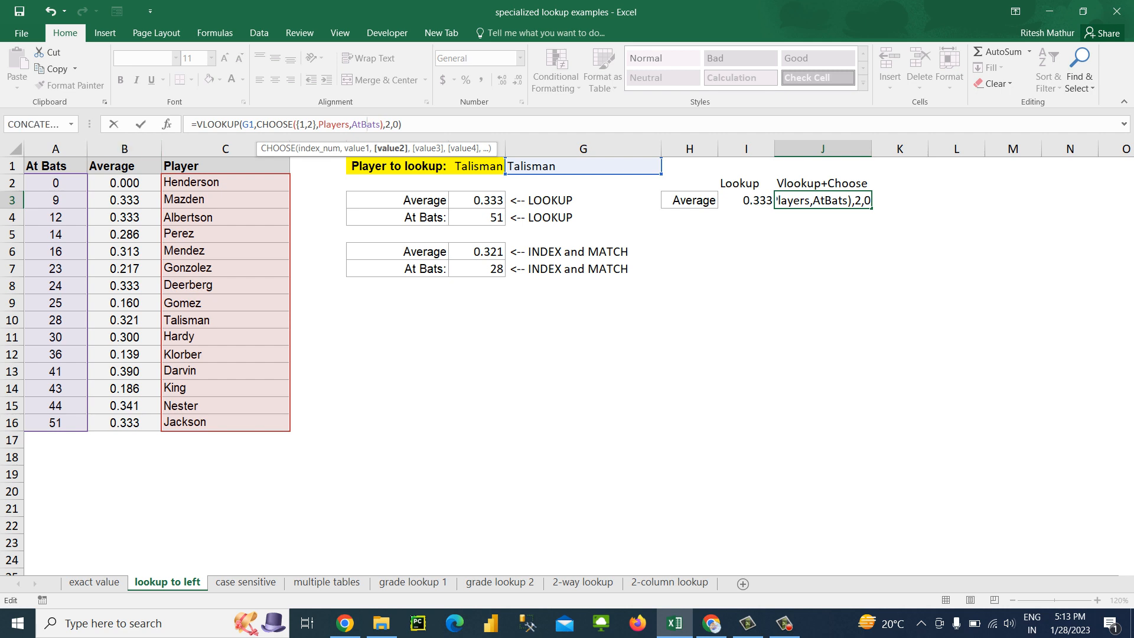
key(Escape)
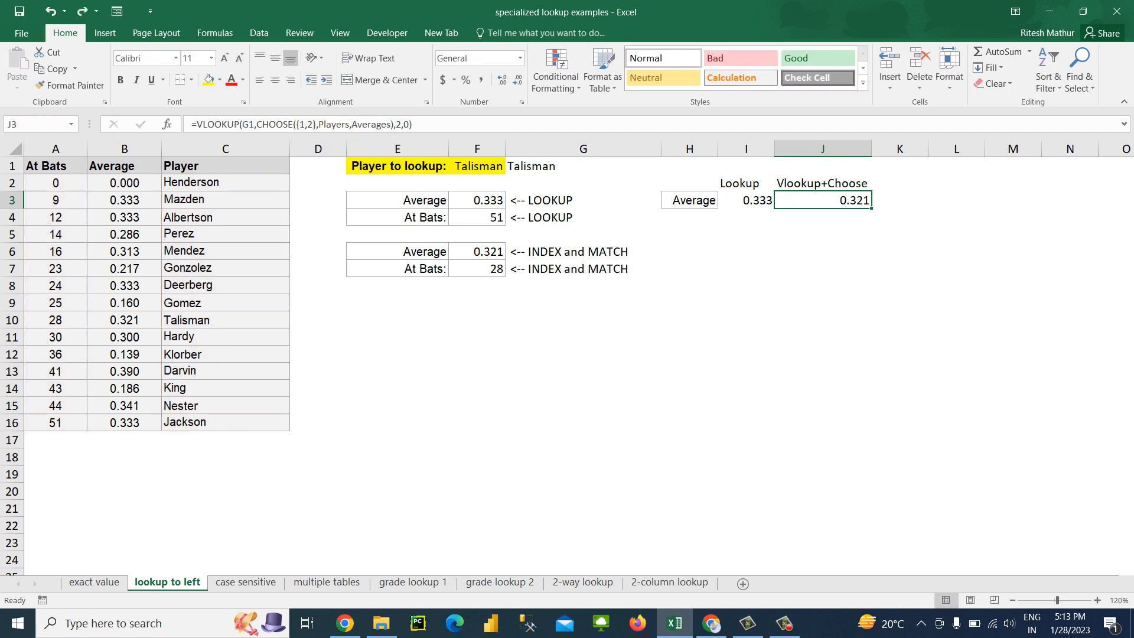
Copy the Vlookup+Choose heading from J2 into K2 and autofit the width of column K
key(Right)
key(Up)
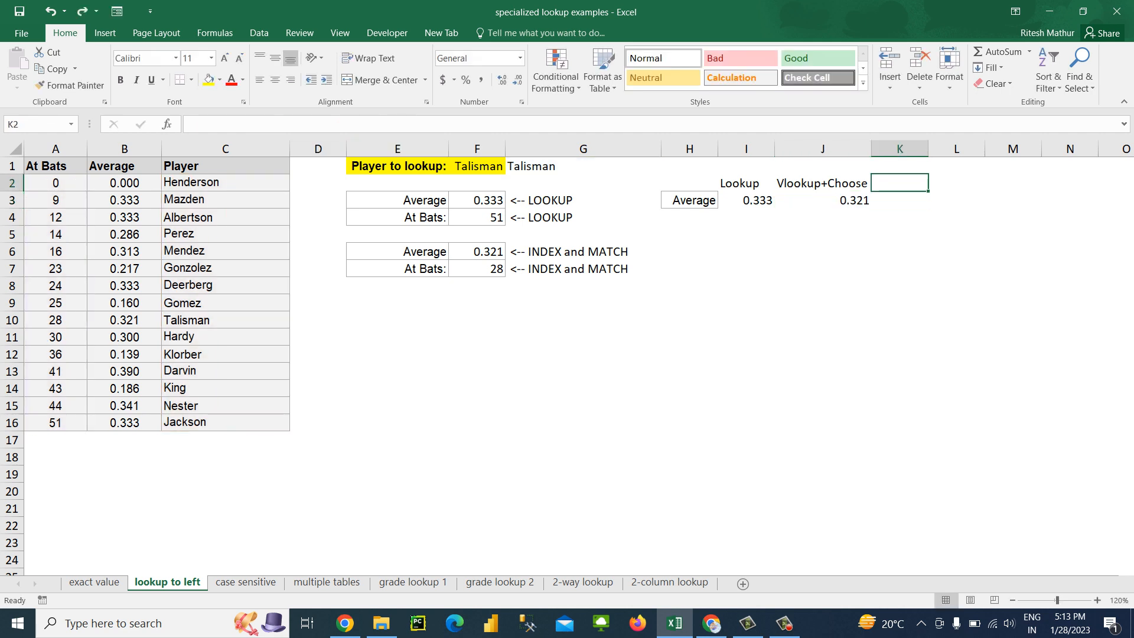
key(ctrl+r)
key(alt+h)
key(o)
key(i)
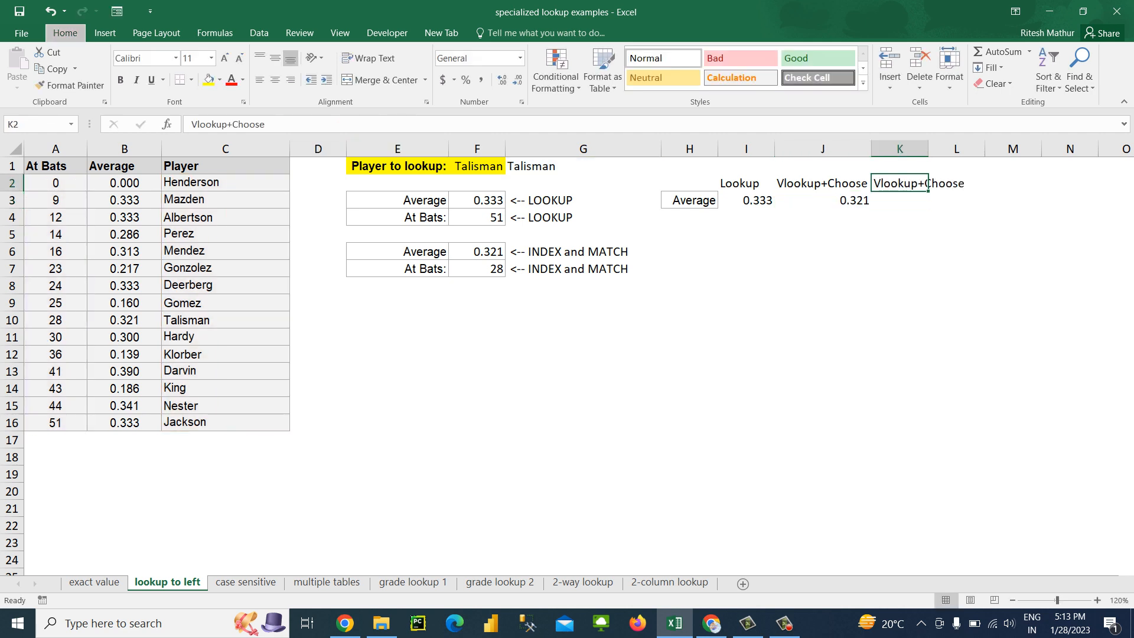
Start a VLOOKUP formula in K3 with G1 as the lookup value
key(Down)
text(=vl)
key(Tab)
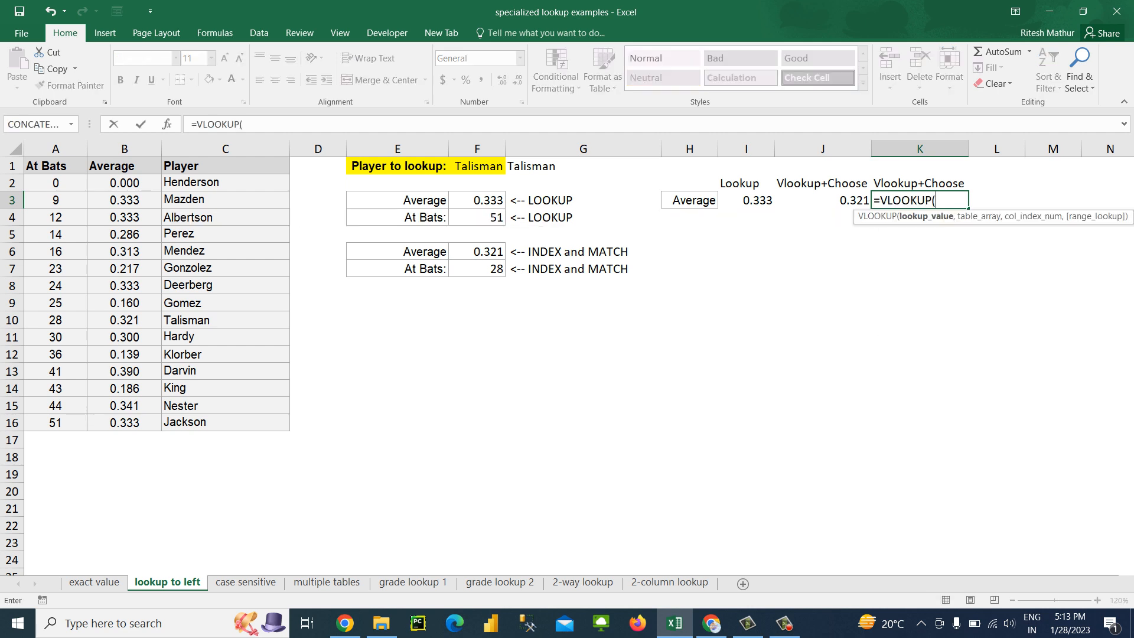
key(Left)
key(Left)
key(Left)
key(Left)
key(Left)
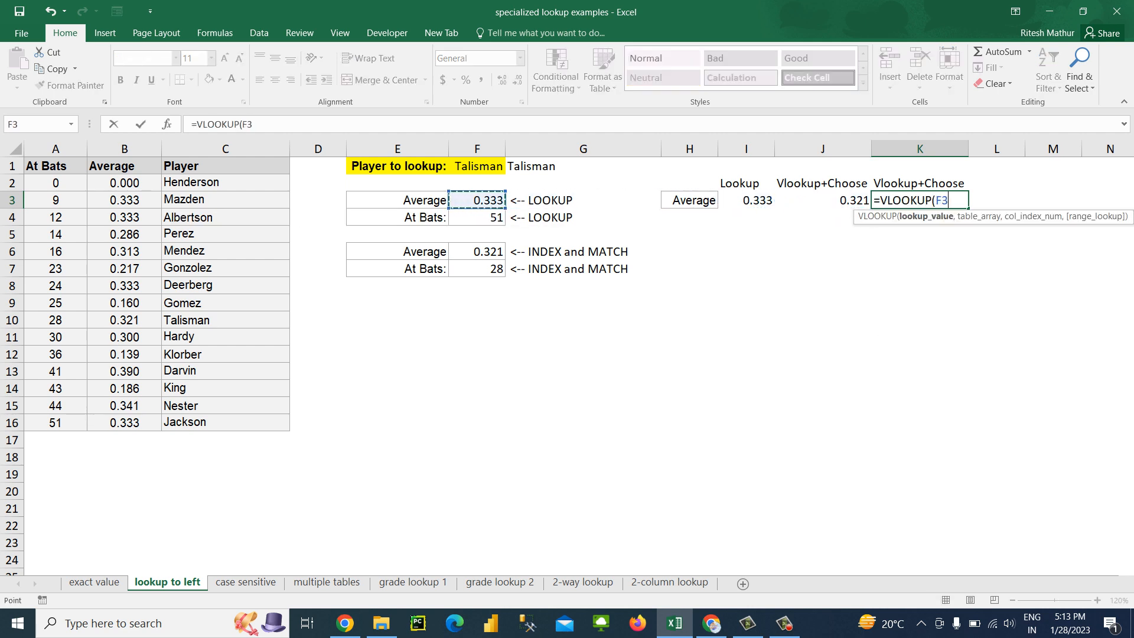
key(Up)
key(Up)
key(Right)
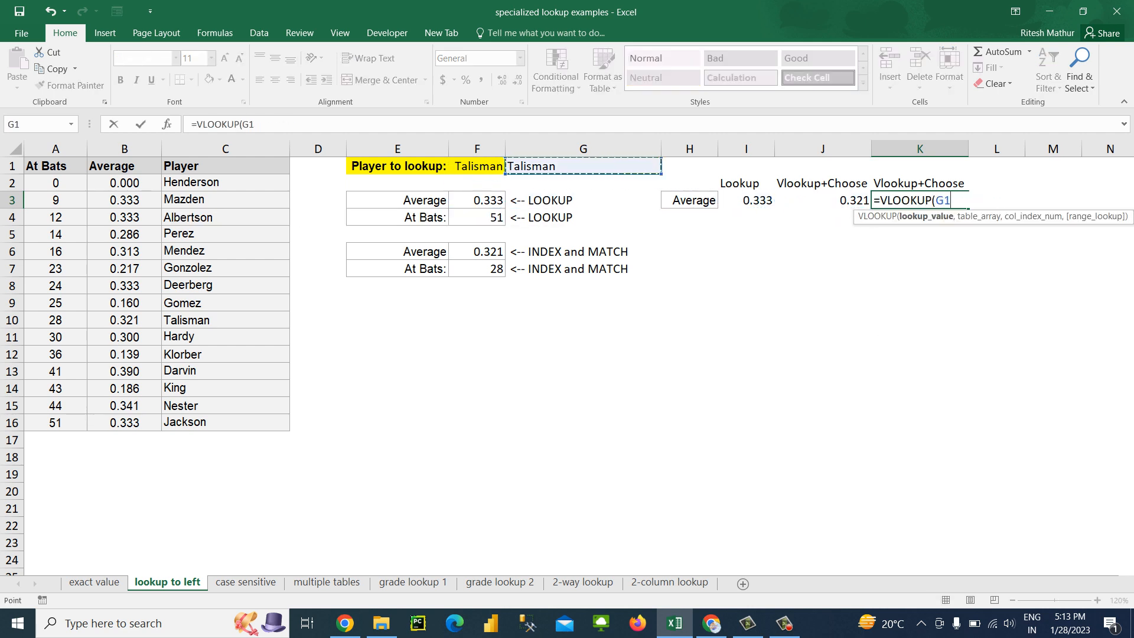
Nest a CHOOSE function with the index array {1,2,3} as the K3 VLOOKUP's table array
text(,cho)
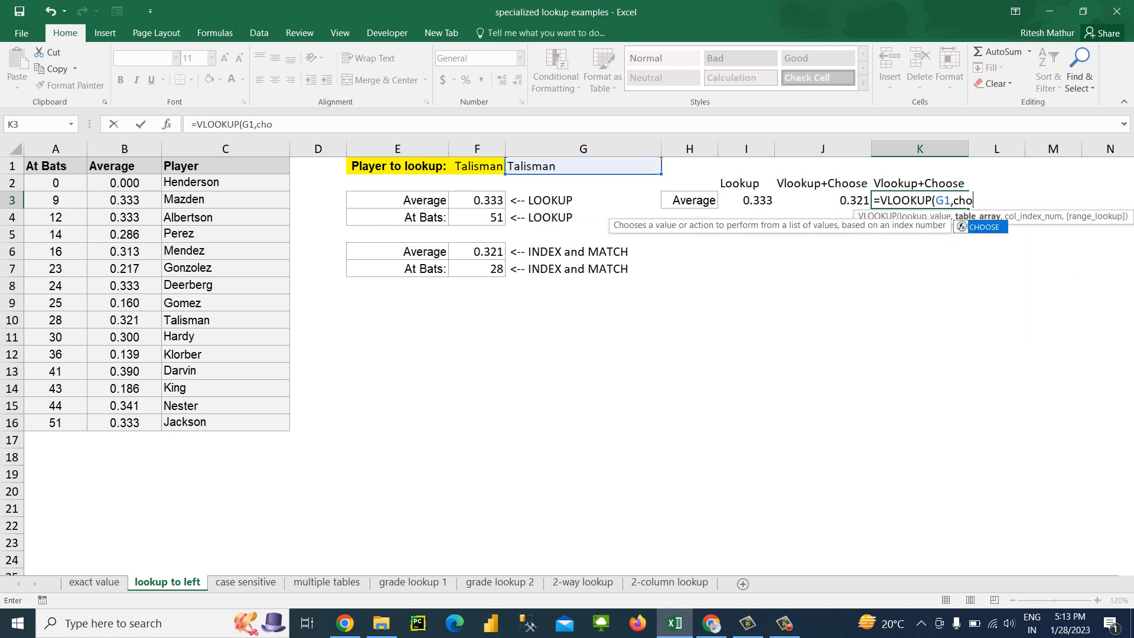
key(Tab)
text({1,2,3)
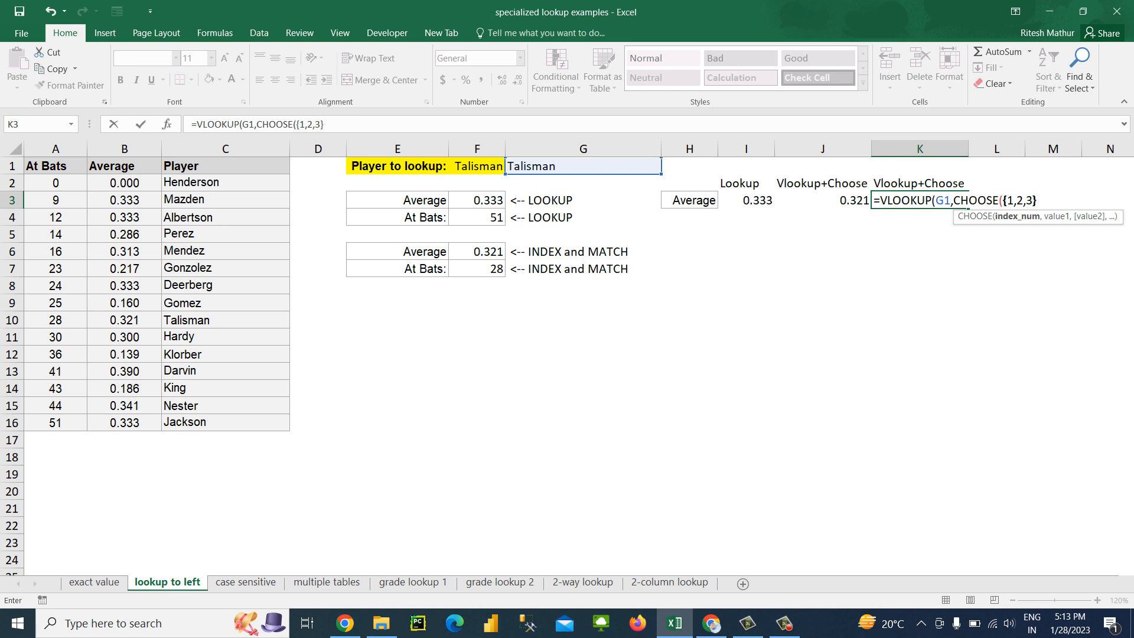
text(,)
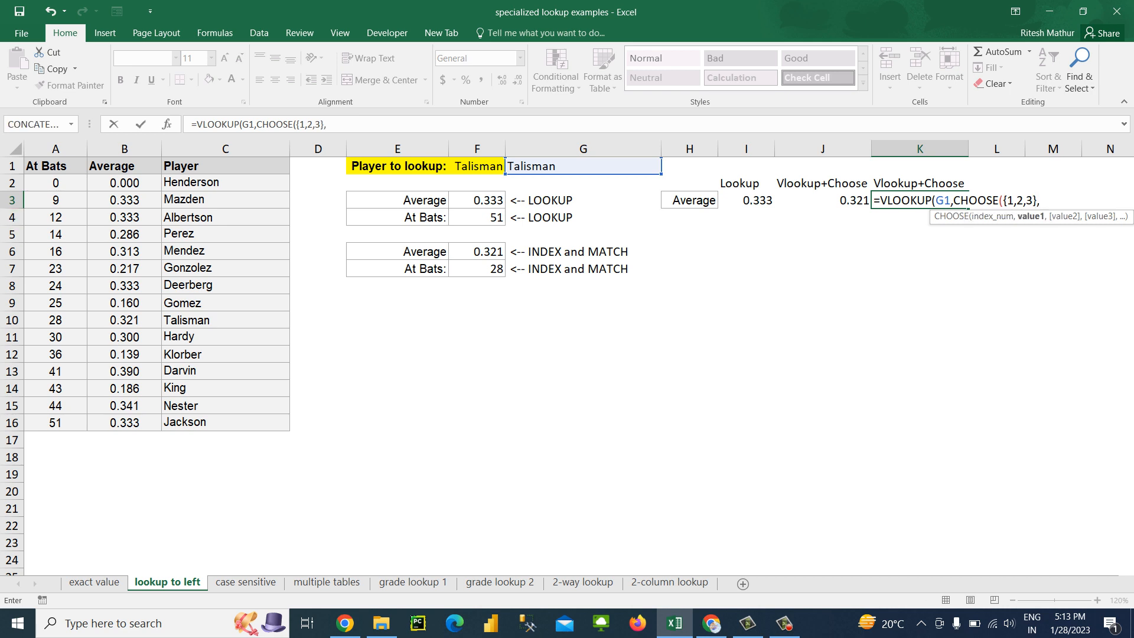
Supply the Players, Averages and AtBats ranges as the three CHOOSE values in K3
click(225, 182)
drag(226, 183, 225, 422)
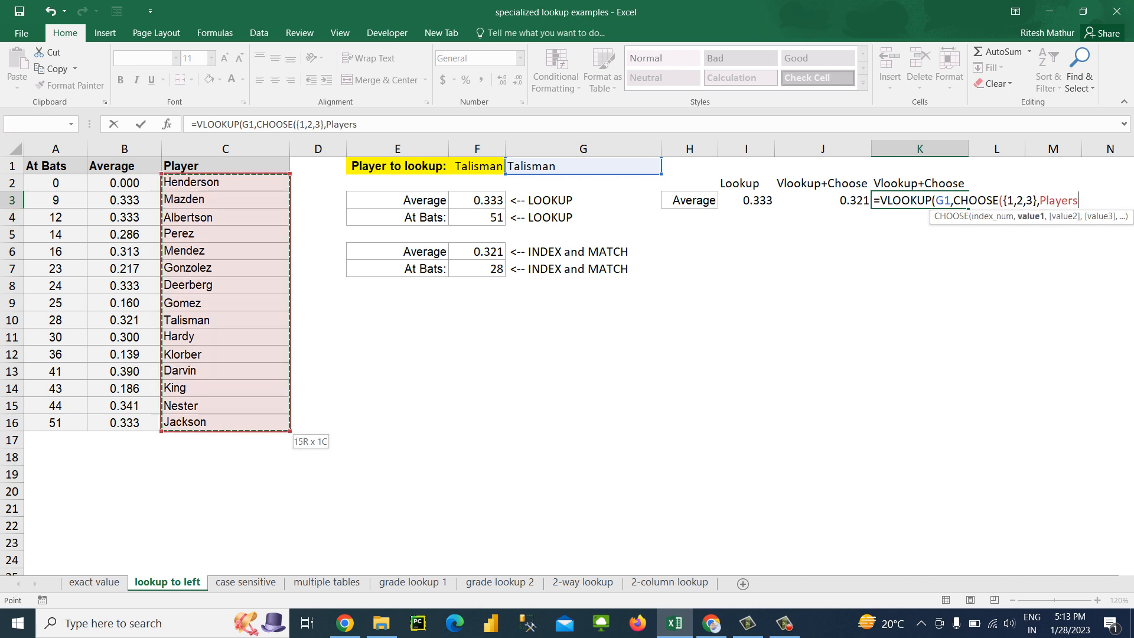
text(,)
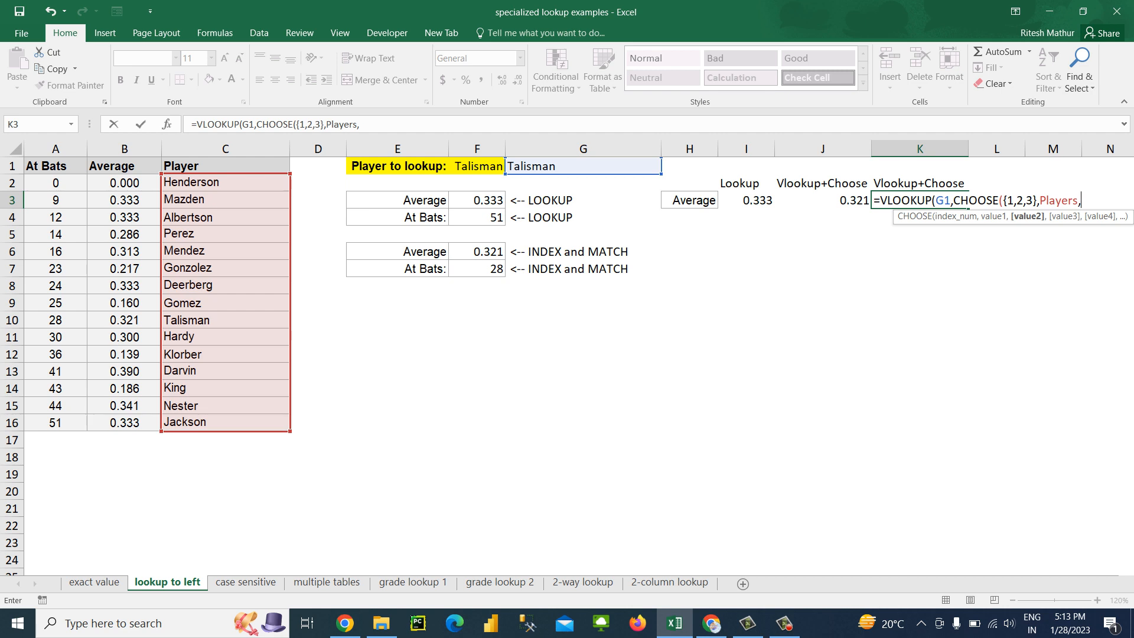
click(124, 183)
drag(124, 184, 124, 423)
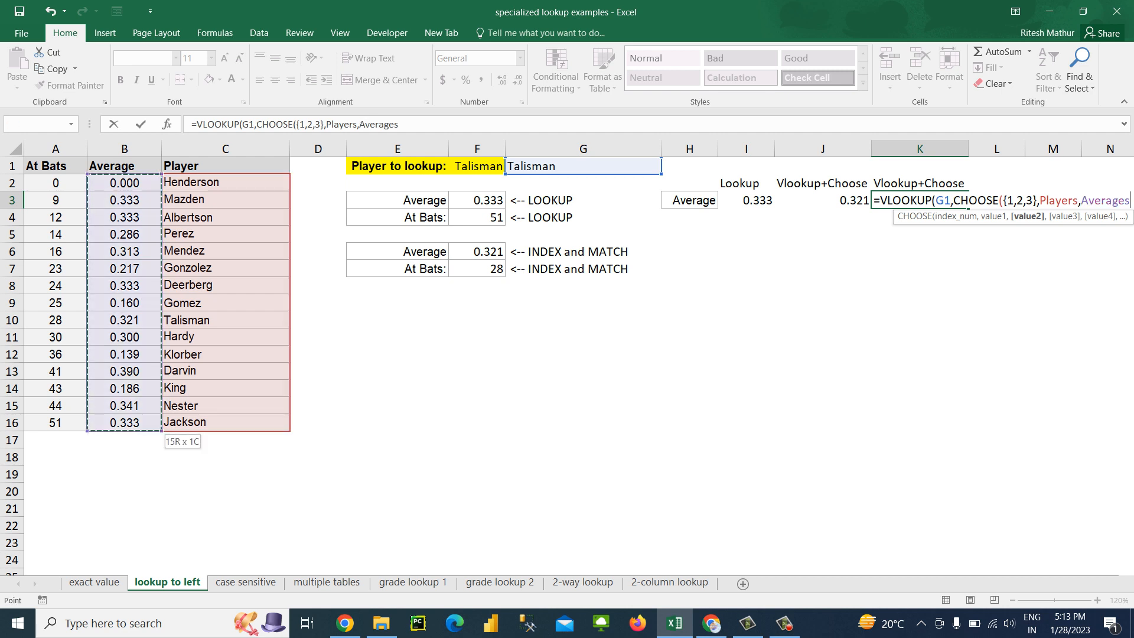
text(,)
click(56, 183)
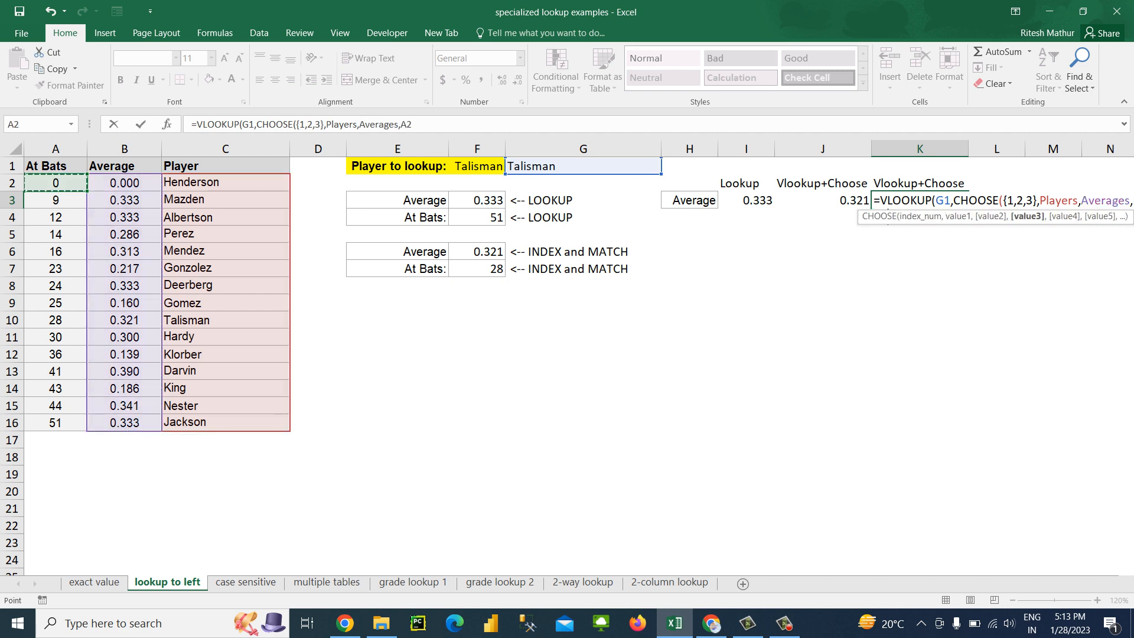
drag(55, 183, 56, 422)
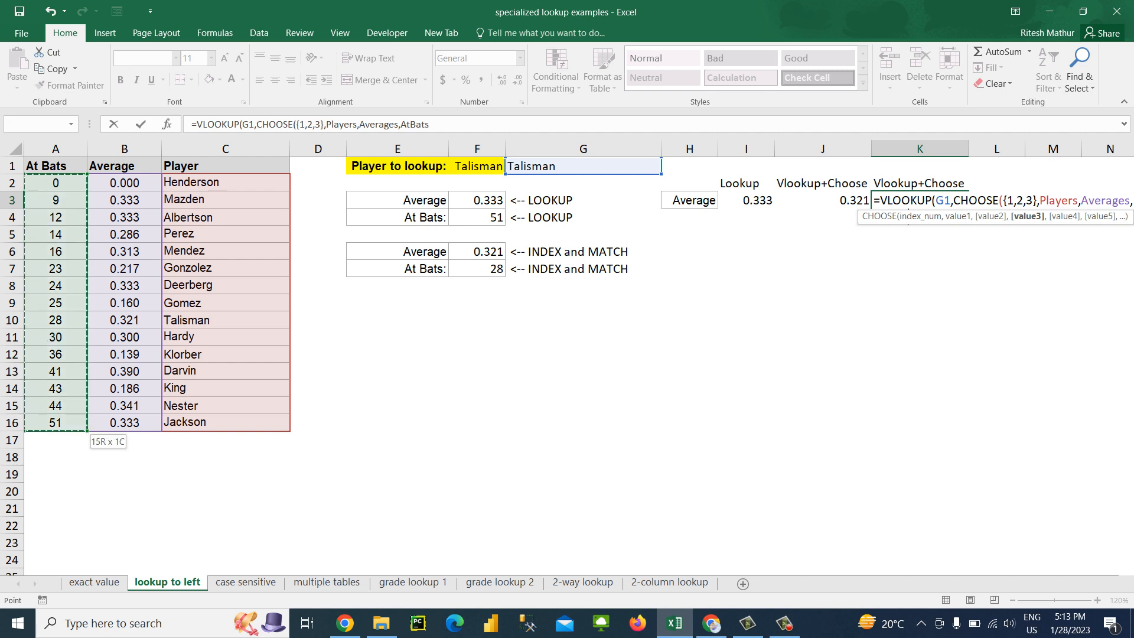
Complete the K3 VLOOKUP with column index 3 and exact match 0
text())
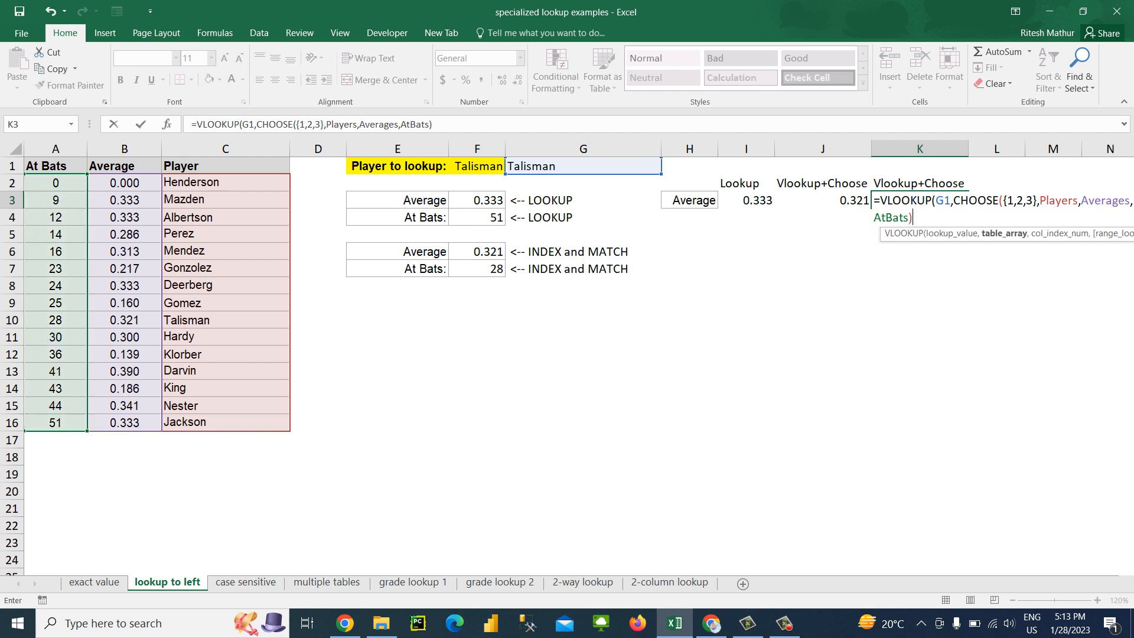
text(,3,0)
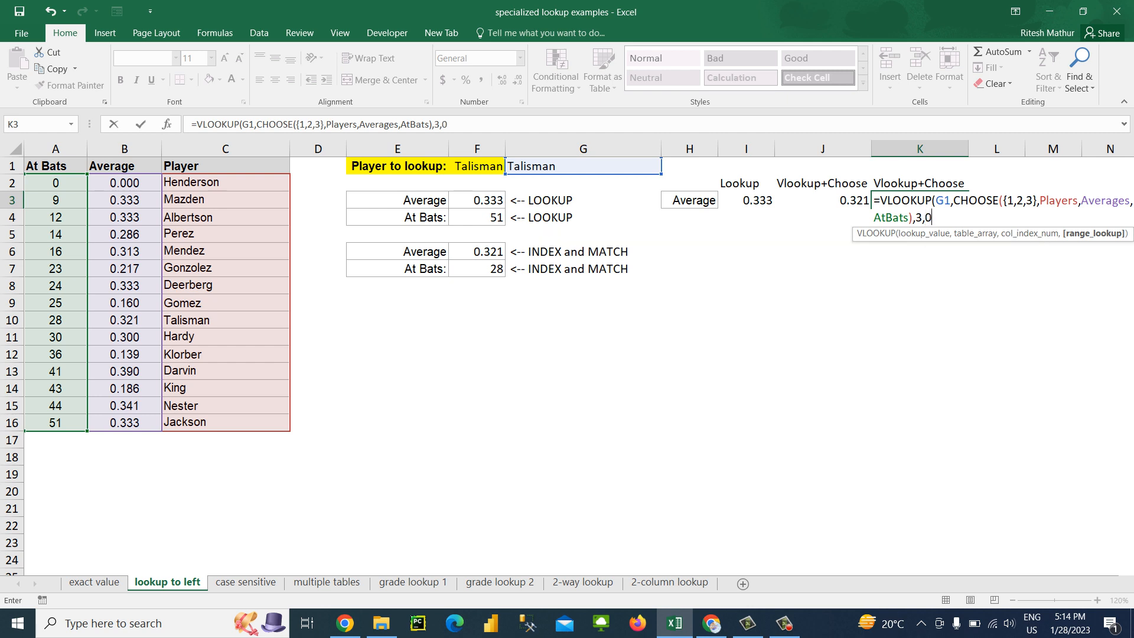
text())
key(Return)
key(Up)
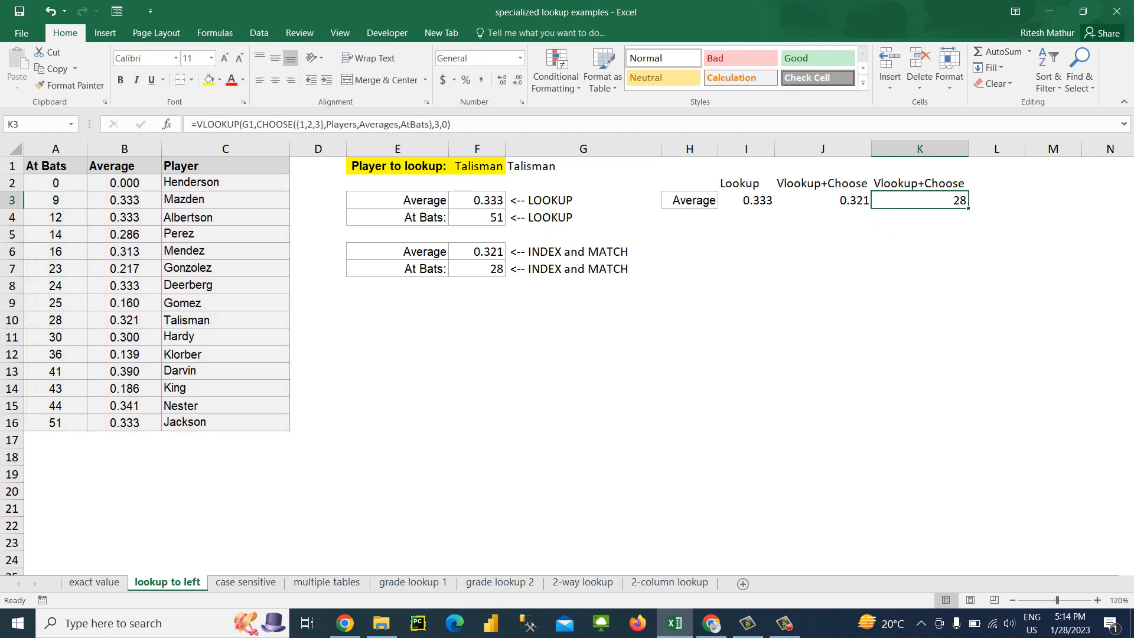
Check the K3 result against the looked-up player's At Bats and Average values in row 10
click(56, 320)
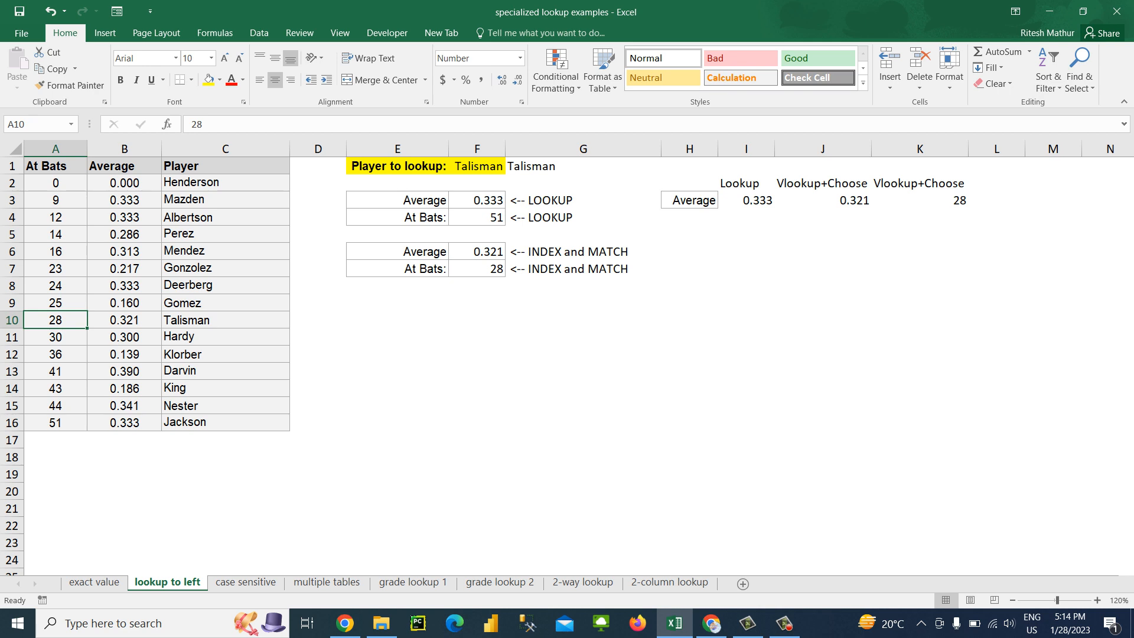
key(Right)
key(Right)
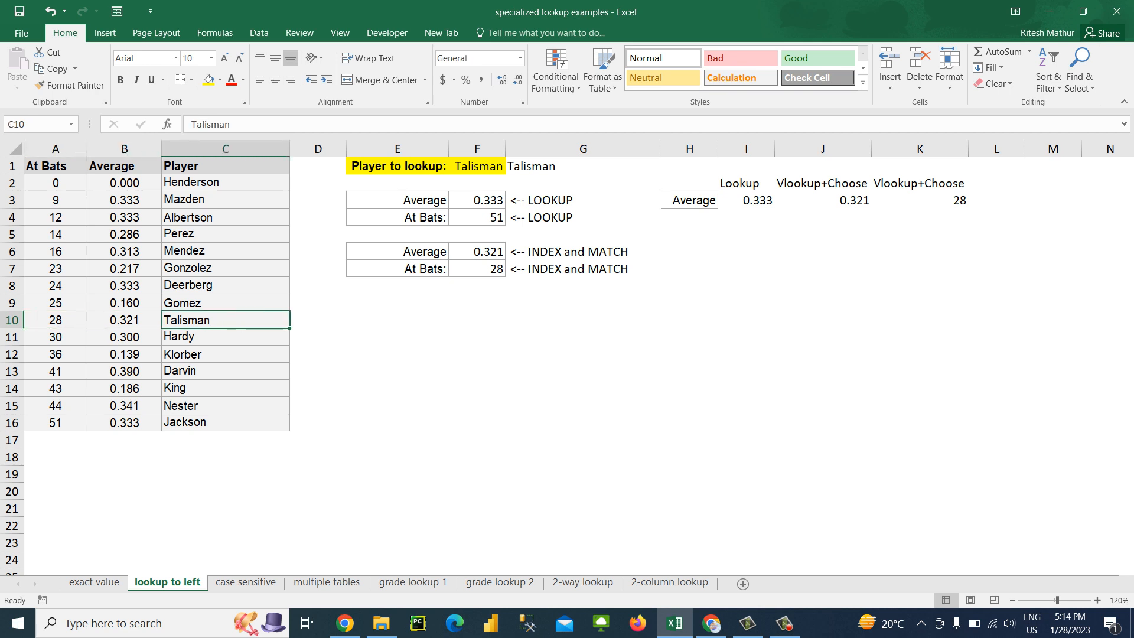
View the case sensitive sheet, and examine the sales rep table and both tenure rate tables on the multiple tables sheet
key(ctrl+Page_Down)
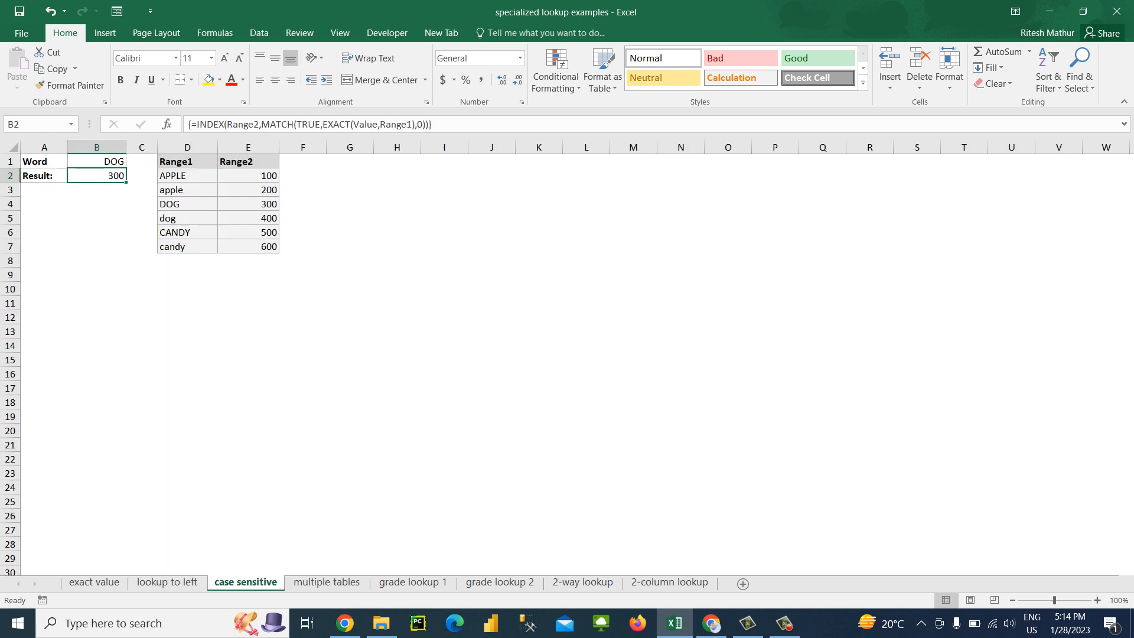
click(187, 218)
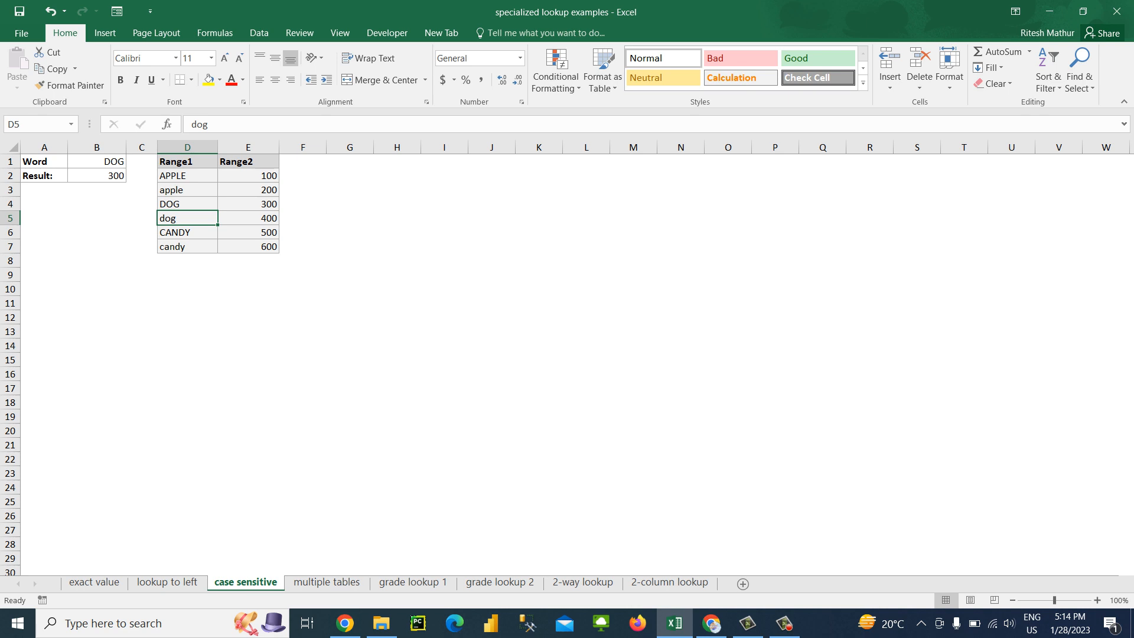
key(ctrl+Page_Down)
key(Left)
key(Left)
key(Left)
key(Left)
key(Left)
key(Left)
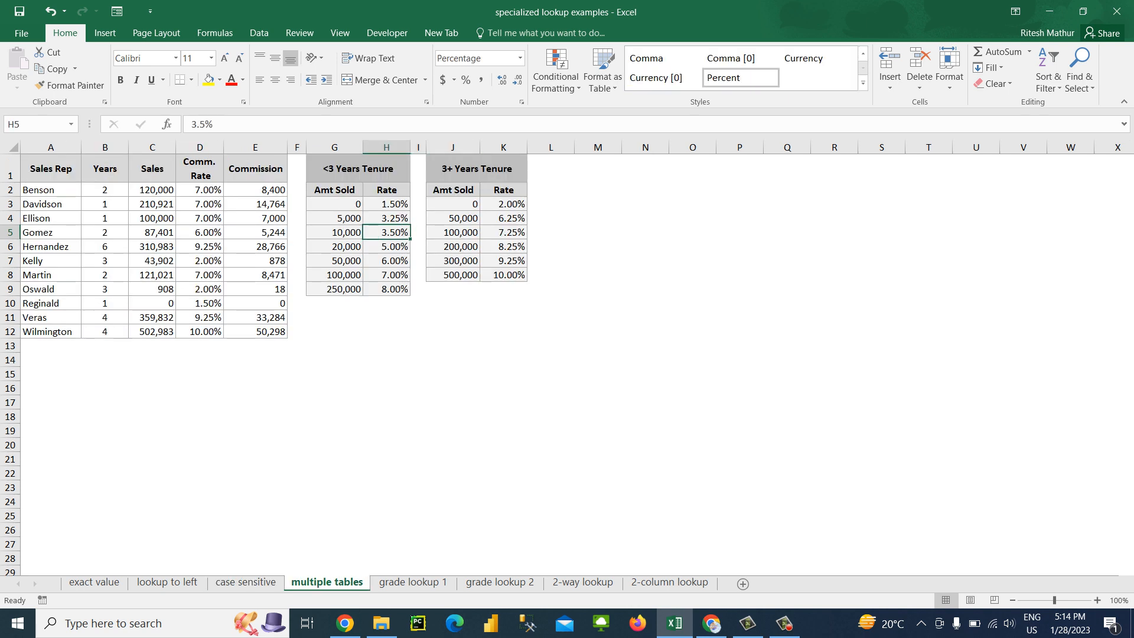
key(Left)
key(Left)
key(Right)
key(Right)
key(Right)
key(Right)
key(Right)
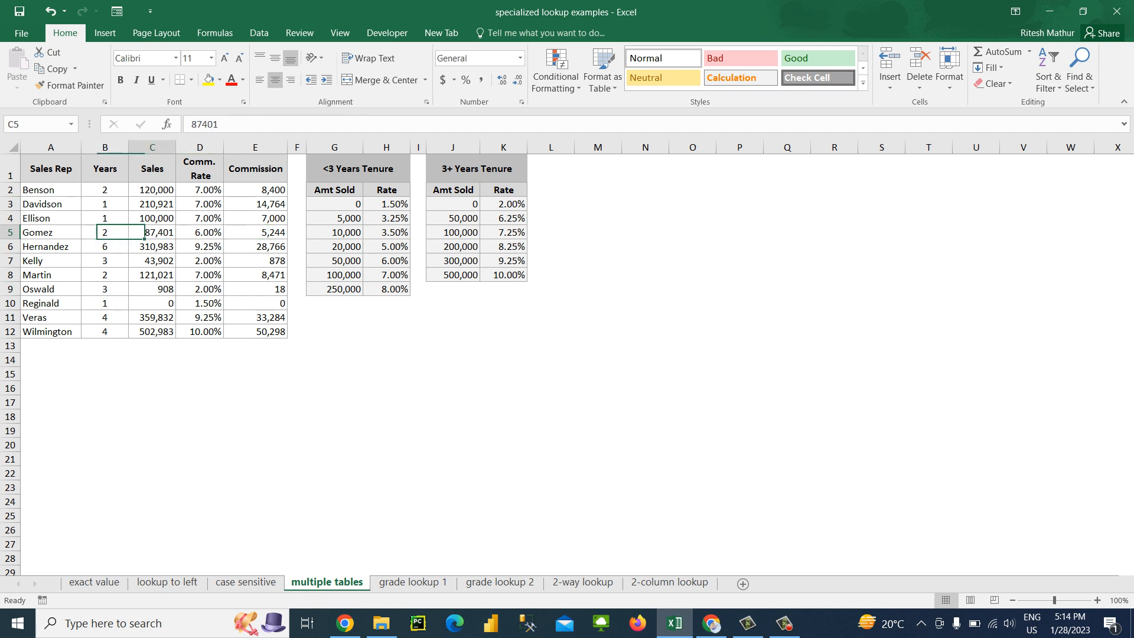
key(Up)
key(Right)
key(Right)
key(Right)
key(Right)
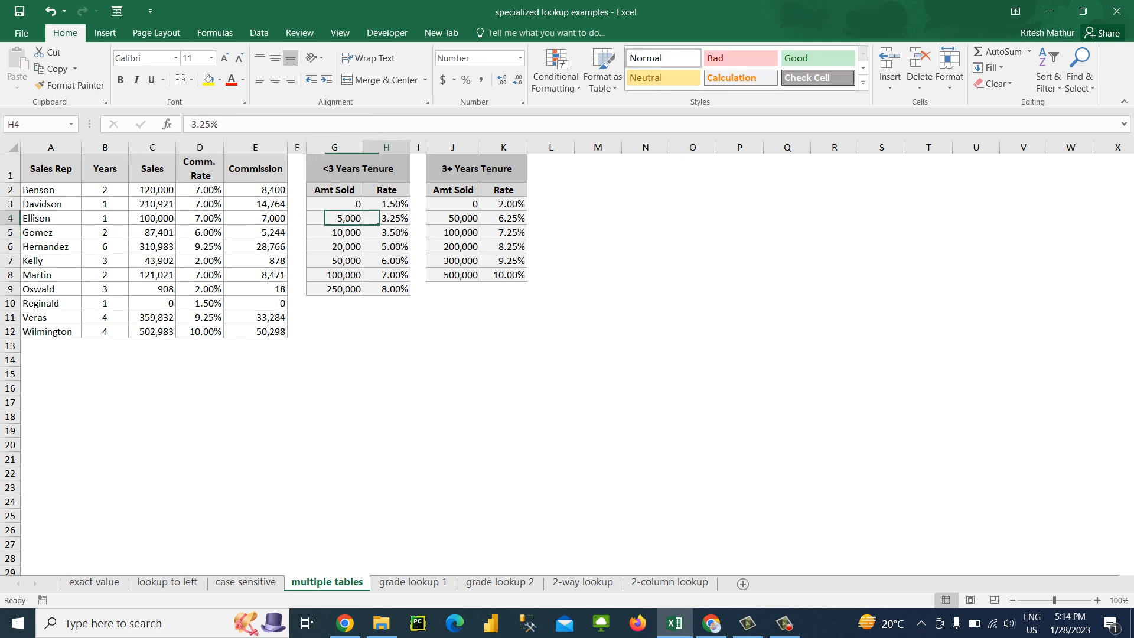
key(Left)
key(Left)
key(Left)
key(Left)
key(Left)
key(Left)
key(Left)
key(Left)
key(Left)
key(Left)
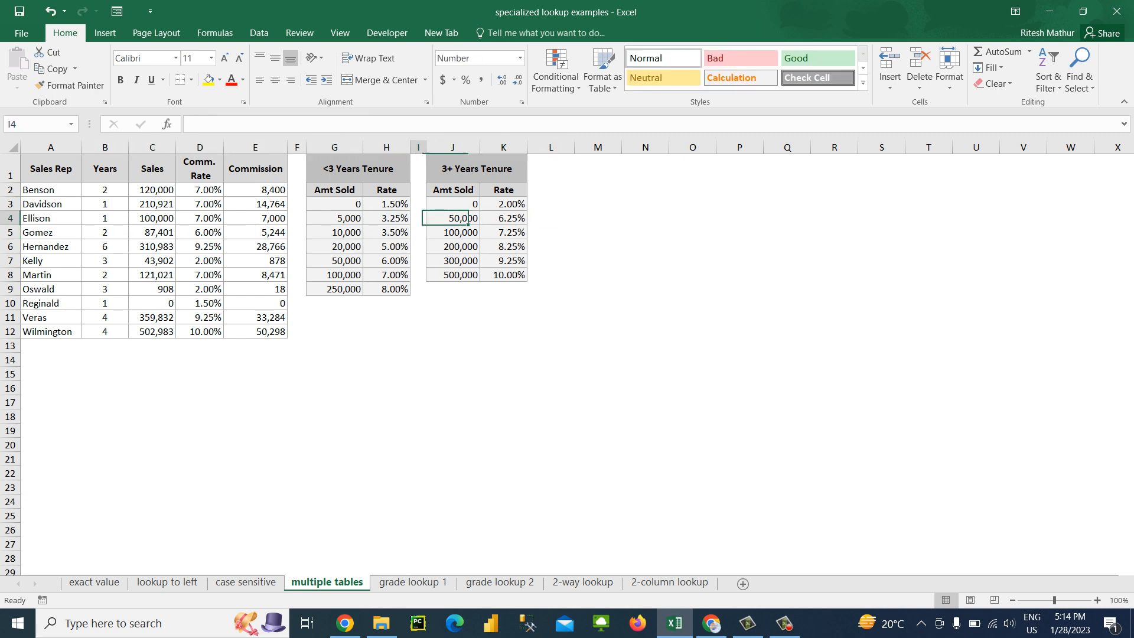
Copy the sales rep commission table A1:E12 and paste it at A20
key(ctrl+Up)
key(ctrl+shift+Right)
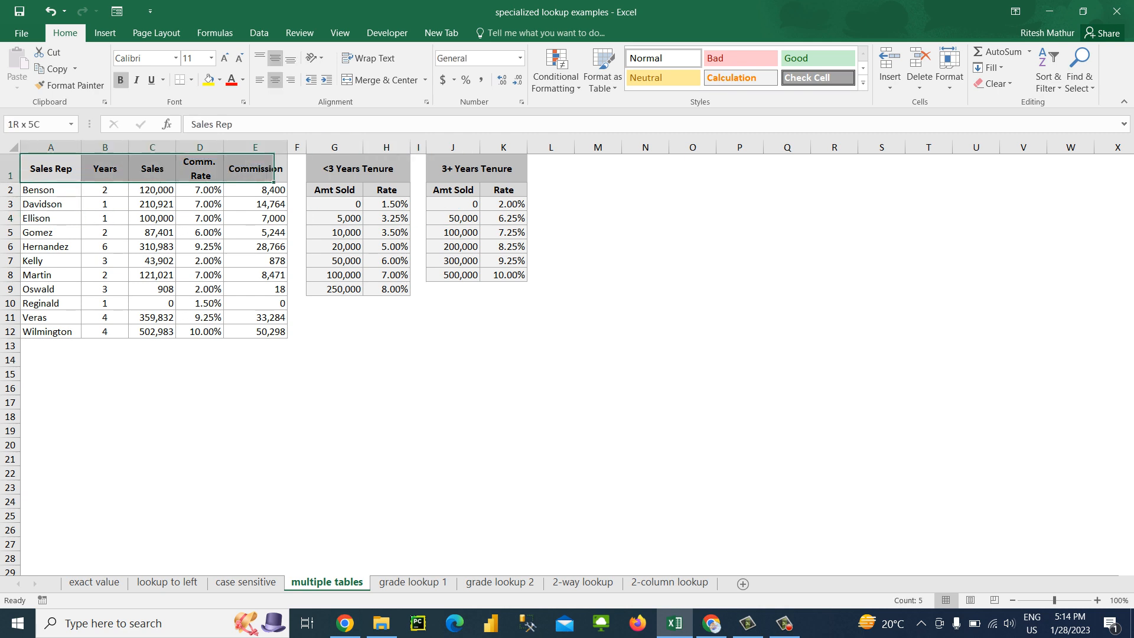
key(ctrl+shift+Down)
key(ctrl+c)
key(Right)
key(Right)
key(Right)
key(Right)
key(Right)
key(Right)
key(Right)
key(Right)
key(Right)
key(Right)
key(Right)
key(Right)
key(Right)
key(Right)
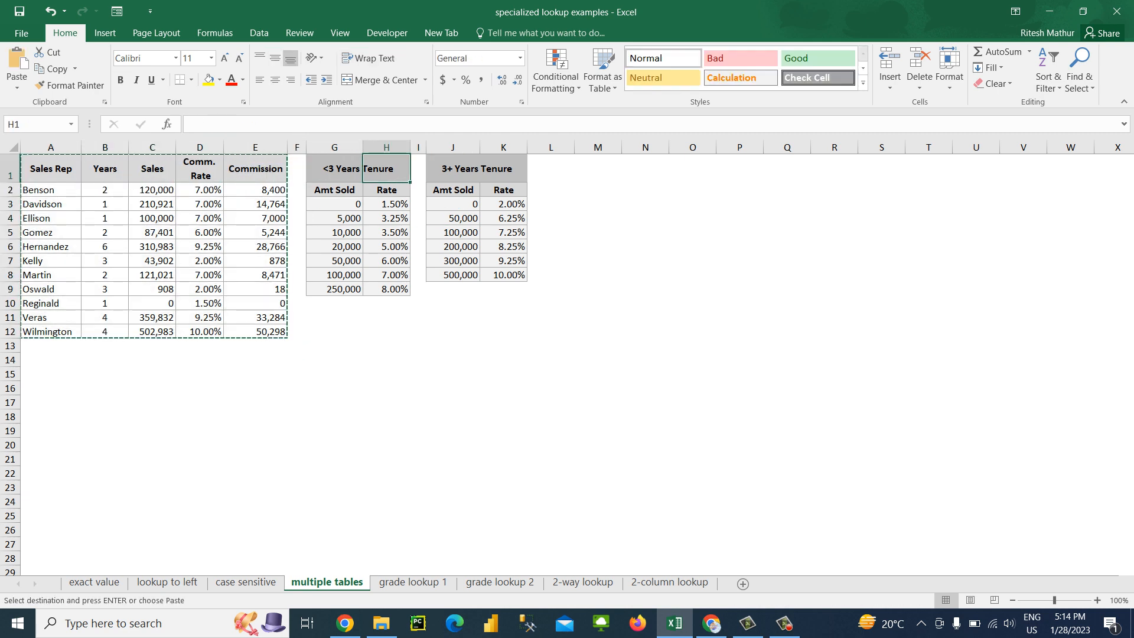
key(Left)
key(Left)
key(Left)
key(Left)
key(Down)
key(Down)
key(Down)
key(Down)
key(Down)
key(Down)
key(Down)
key(Down)
key(Down)
key(Down)
key(Down)
key(Down)
key(Down)
key(Down)
key(Down)
key(Down)
key(Down)
key(Down)
key(Down)
key(Down)
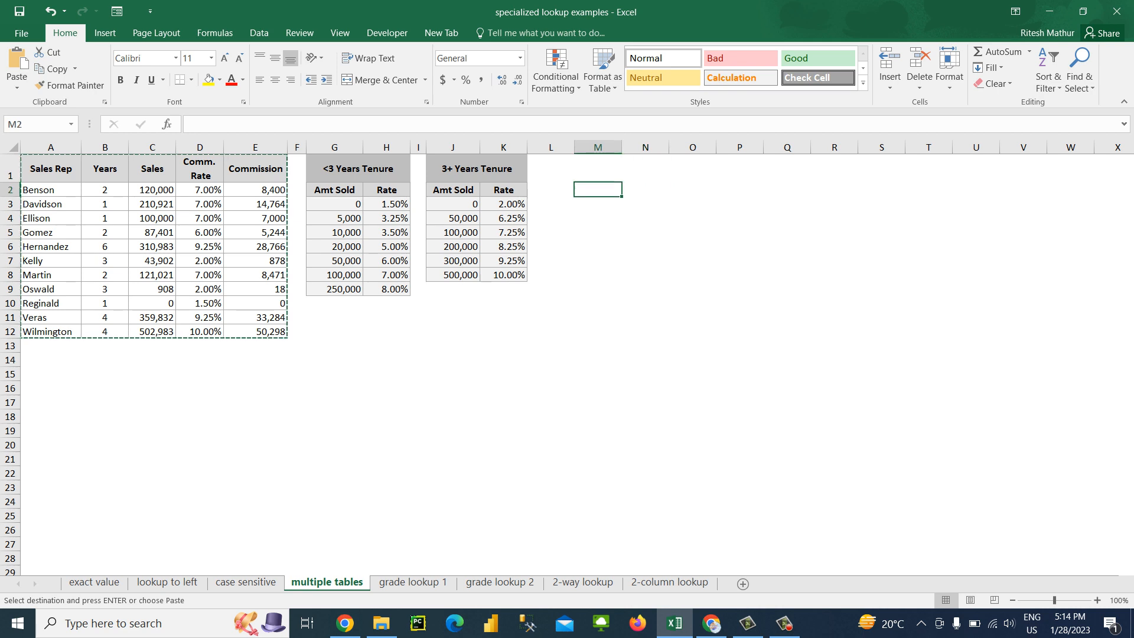
key(Down)
key(Up)
key(Up)
key(Up)
key(Up)
key(Up)
key(Left)
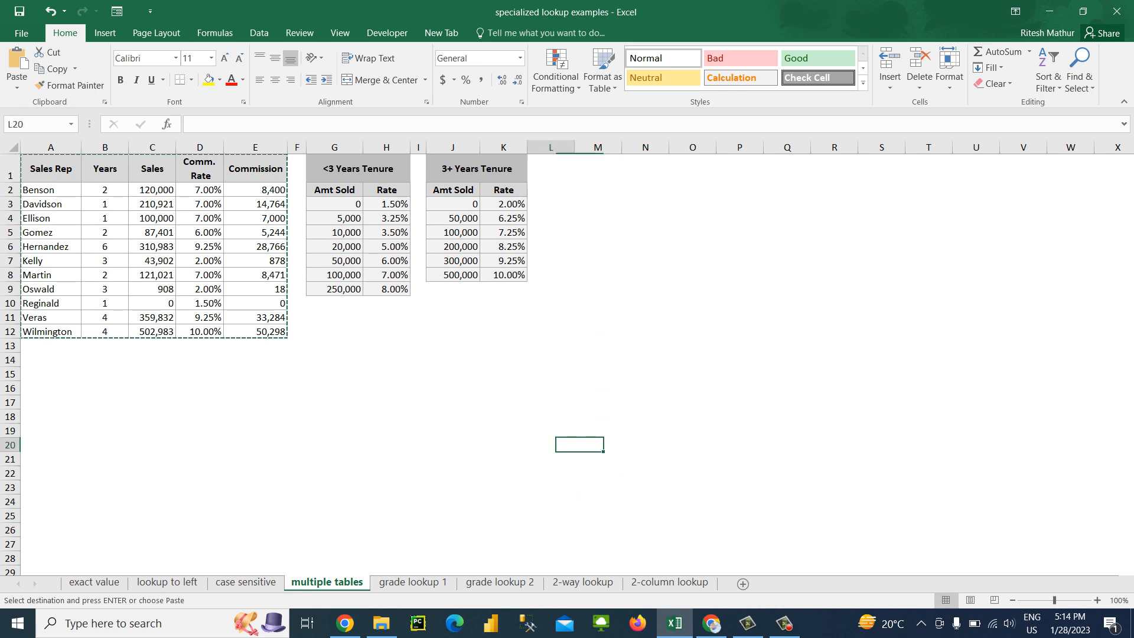
key(Left)
key(Home)
key(ctrl+v)
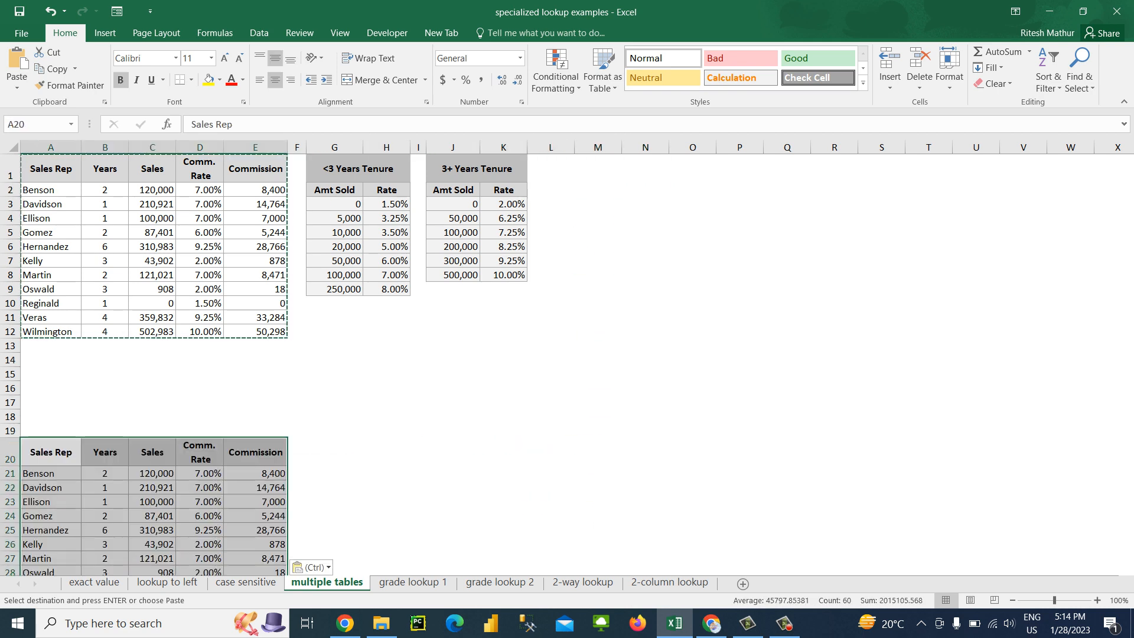
Copy the table at A20 and paste a second copy at H20
key(ctrl+c)
key(Right)
Autofit the width of column I to the Years heading in the table at H20
key(Right)
key(Right)
key(Right)
key(Right)
key(Right)
key(Right)
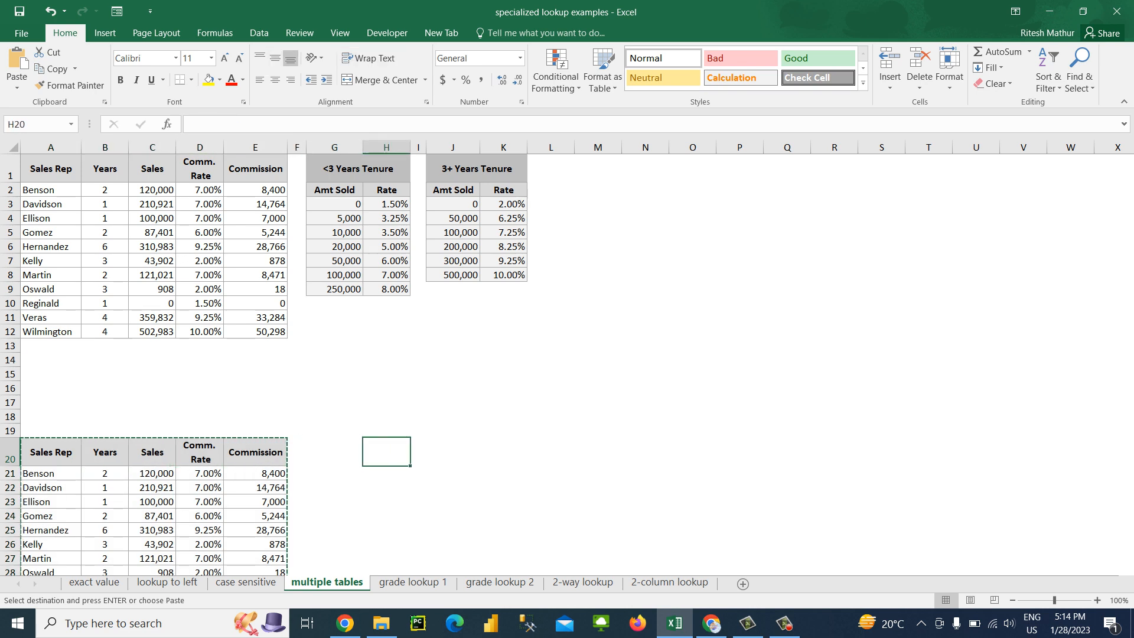
key(ctrl+v)
key(Right)
key(Right)
key(Right)
key(Left)
key(Left)
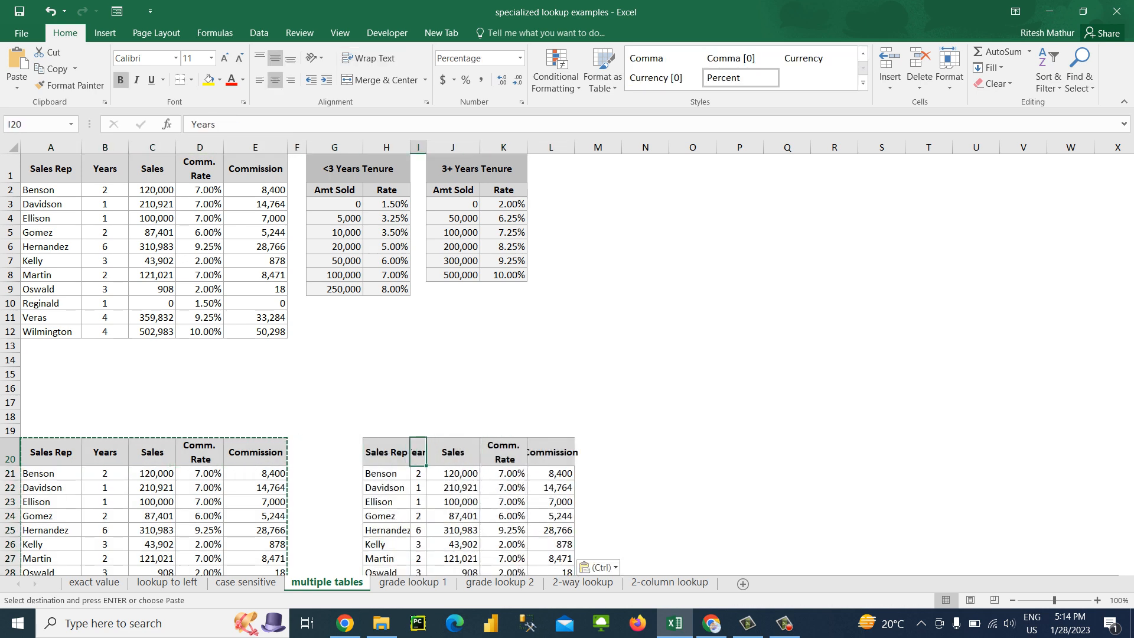
key(alt+h)
key(o)
key(i)
Copy the table at H20 and paste a third copy at O20
key(Right)
key(Right)
key(Right)
key(Right)
key(Right)
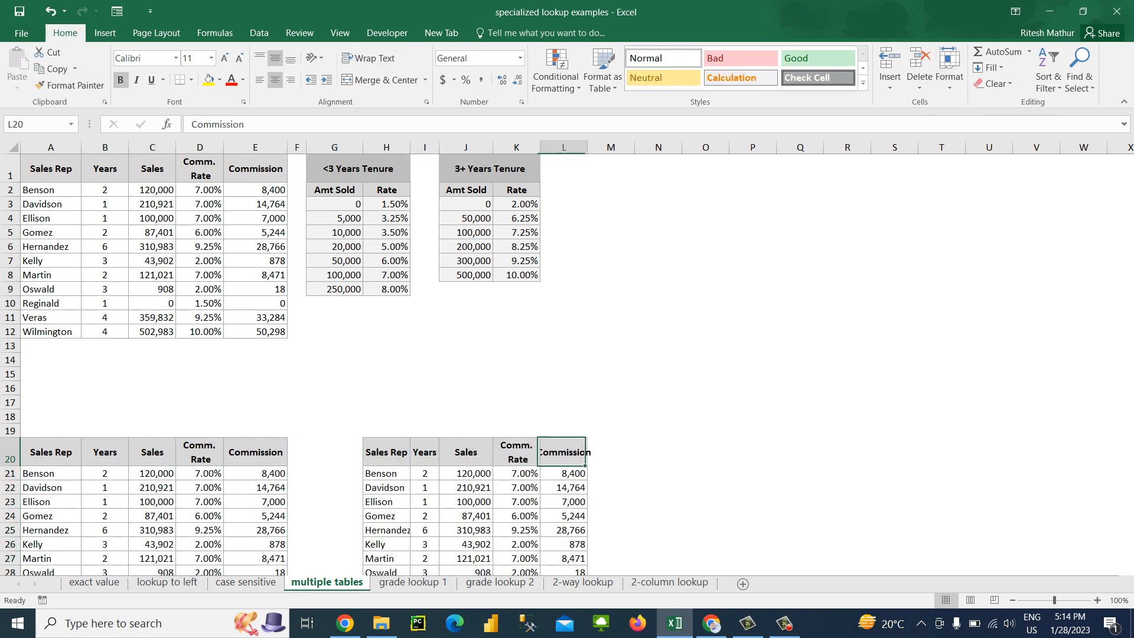
key(Left)
key(Left)
key(Left)
key(Left)
key(Left)
key(Left)
key(ctrl+shift+Right)
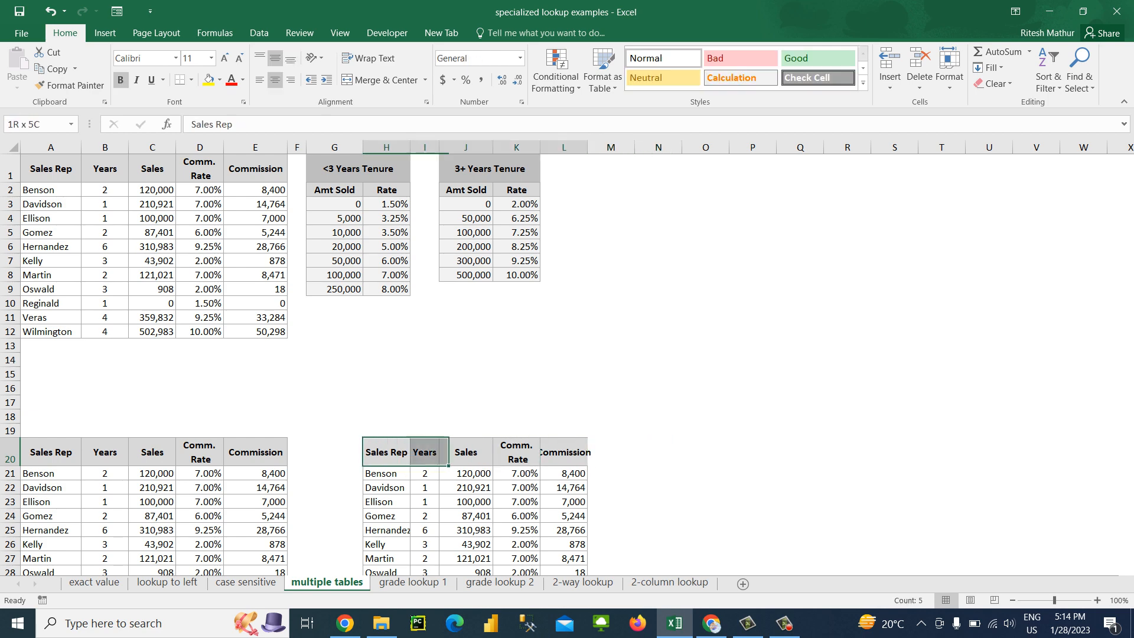
key(ctrl+shift+Down)
key(ctrl+c)
key(ctrl+Right)
key(Right)
key(Right)
key(Right)
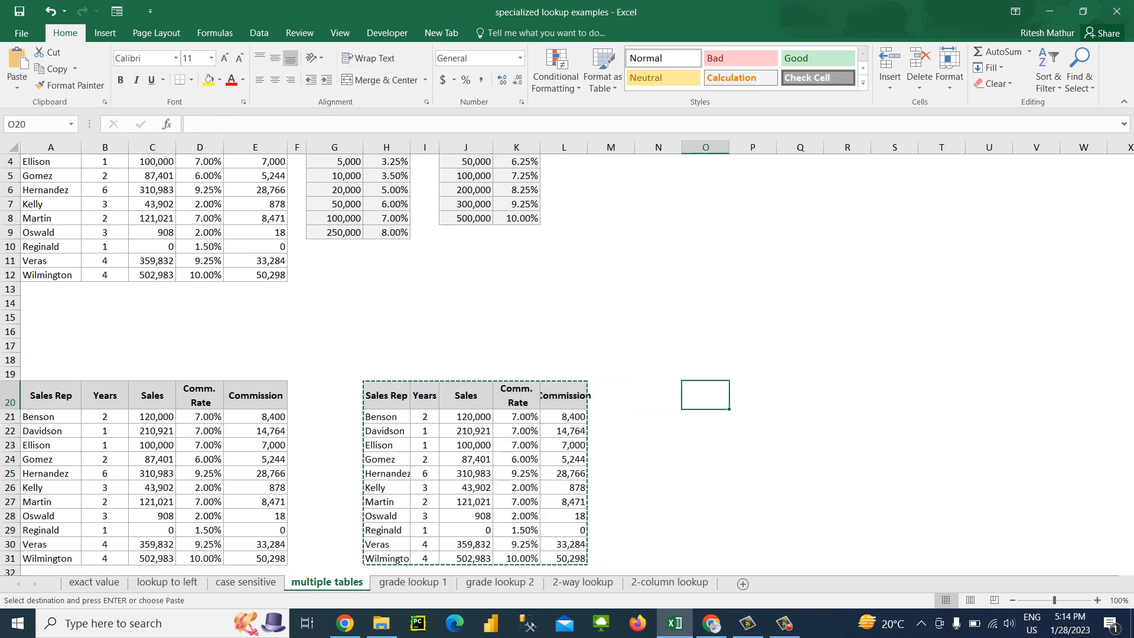
key(ctrl+v)
key(Escape)
Rename the header in A20 to ID and enter 111 as the first ID in A21
key(Left)
key(Left)
key(Left)
key(Left)
key(Left)
key(Left)
key(Left)
key(Left)
key(Left)
key(Left)
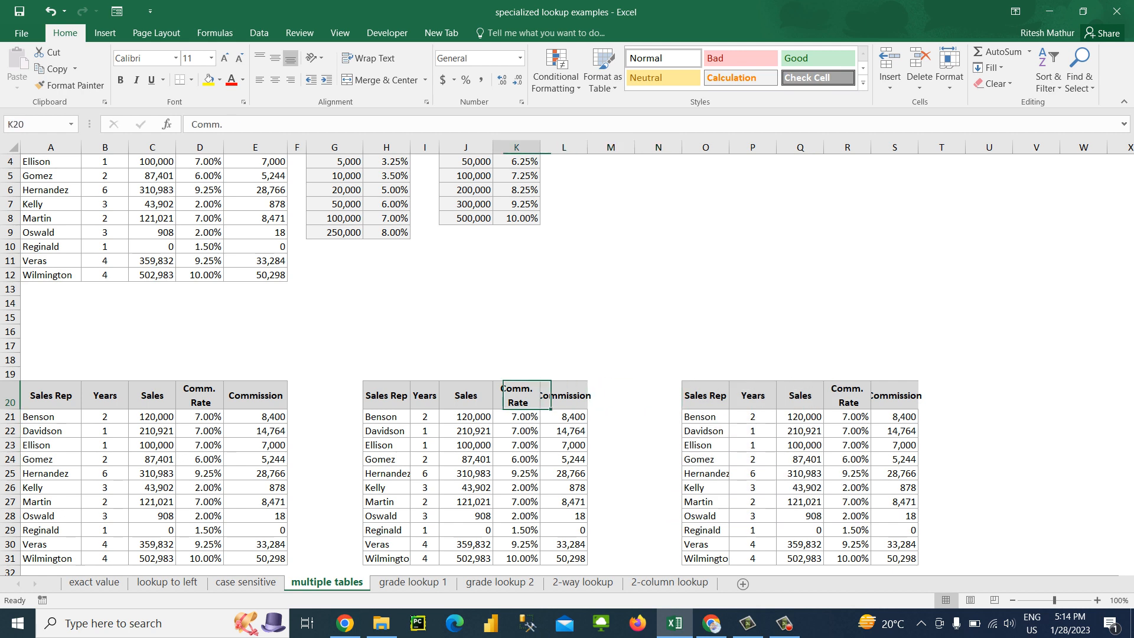
key(Left)
key(Left)
key(Left)
key(Left)
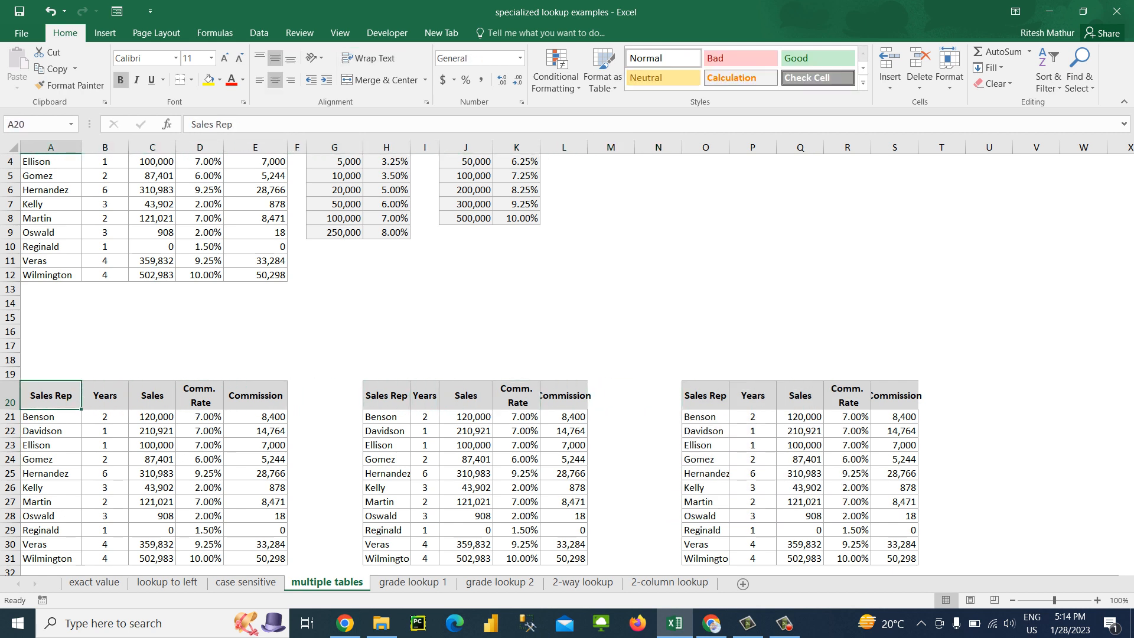
key(Down)
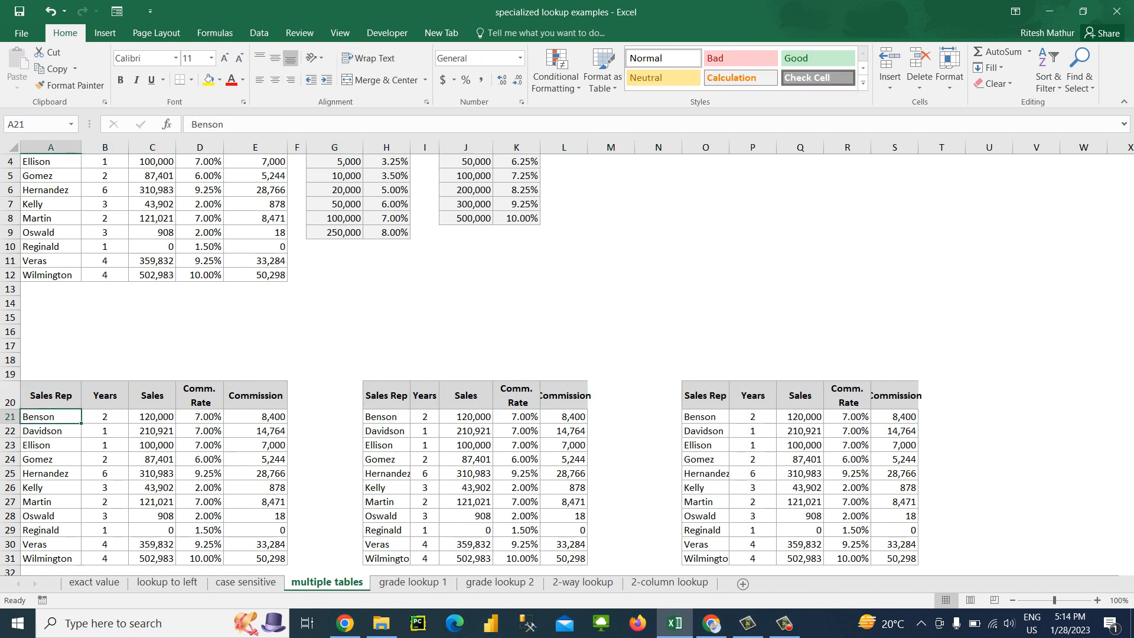
key(Up)
text(ID)
key(Return)
text(111)
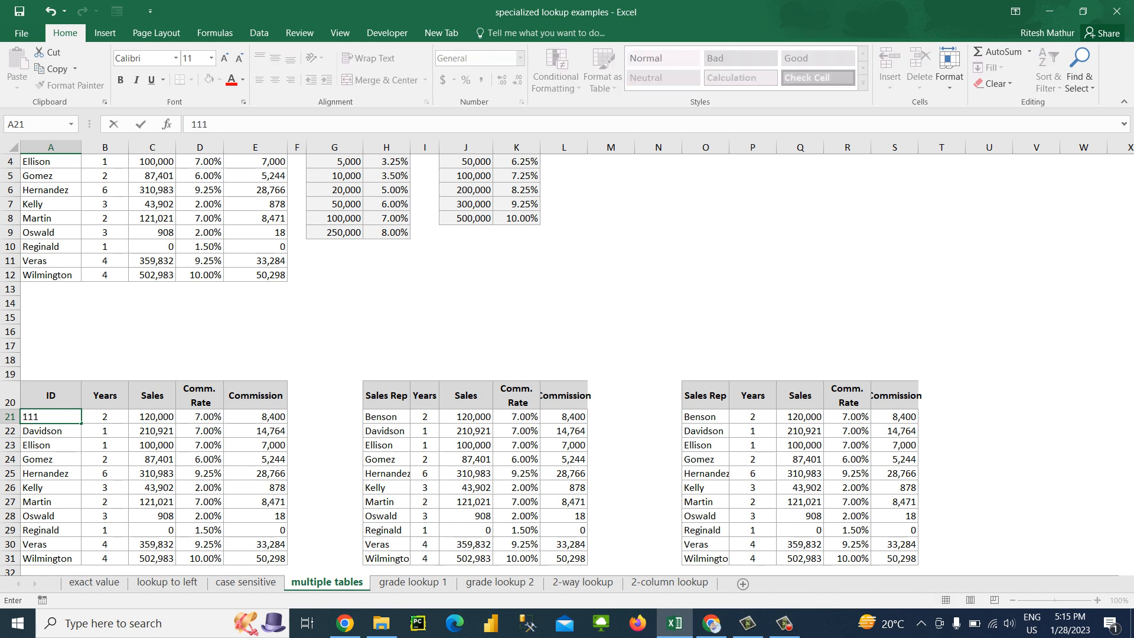
key(Return)
Enter a formula in A22 adding 111 to the ID above and fill it down to A31
text(=)
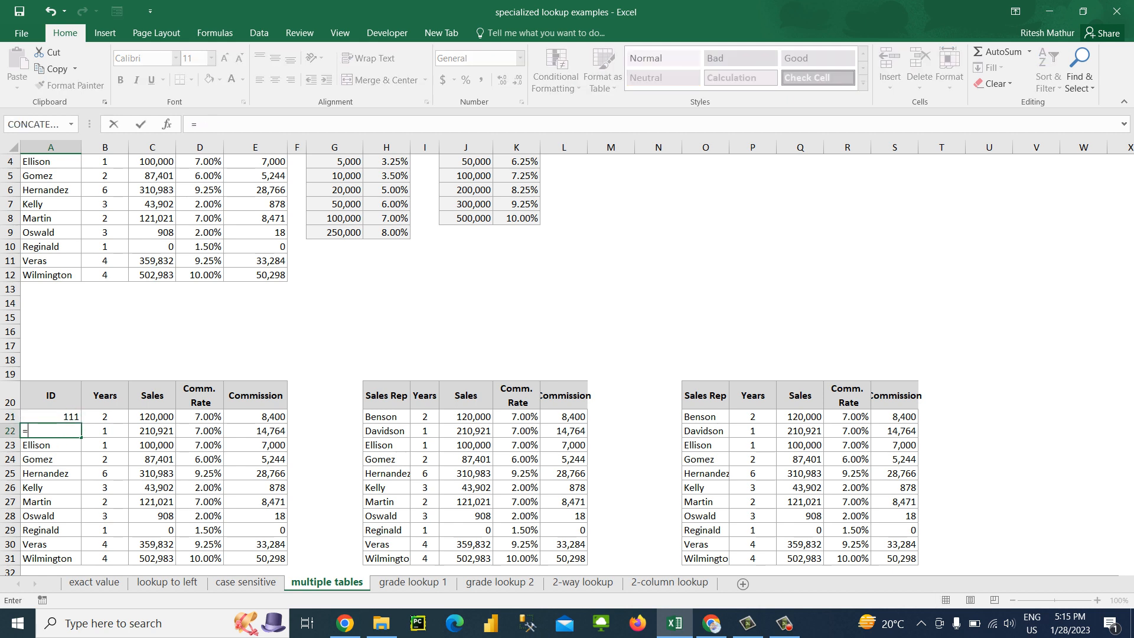
key(Up)
key(Return)
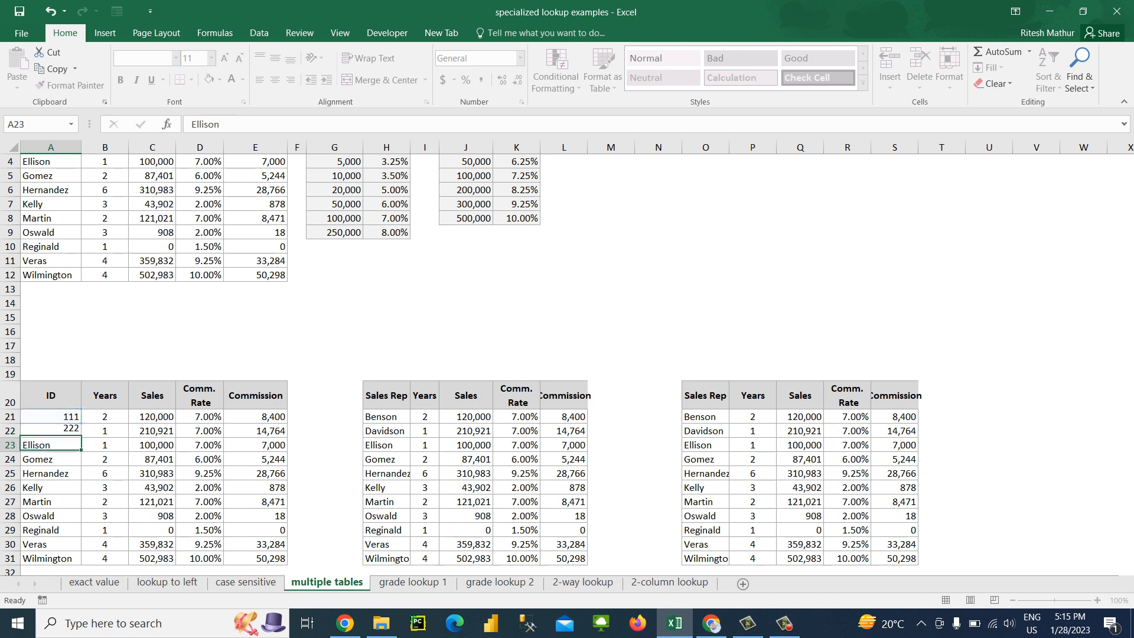
key(Up)
key(ctrl+shift+Down)
key(ctrl+d)
Copy the IDs in A21:A31 and paste them as values over the names in H21:H31
key(Up)
key(ctrl+shift+Down)
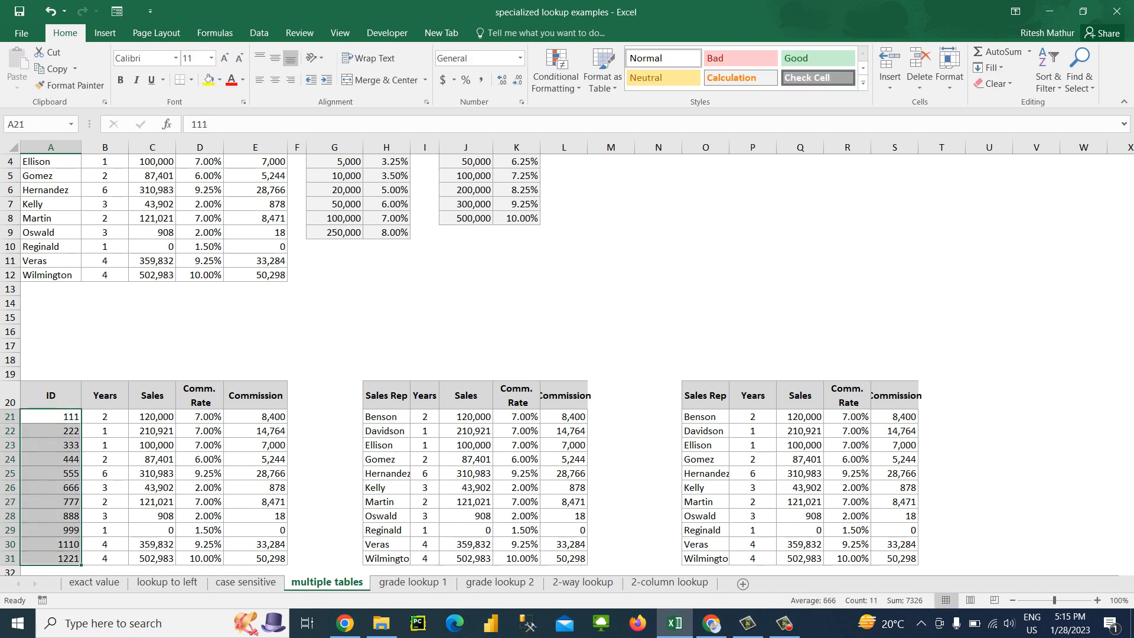
key(ctrl+c)
key(Right)
key(Right)
key(Right)
key(Right)
key(Right)
key(Right)
key(Right)
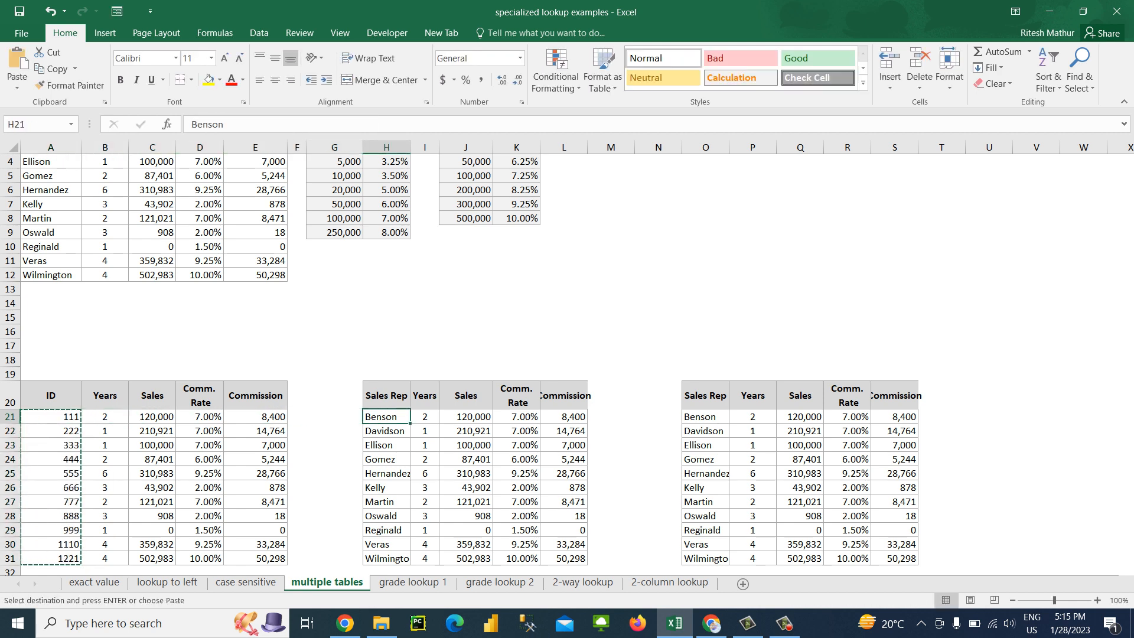
key(ctrl+alt+v)
key(v)
key(Return)
key(Escape)
key(Escape)
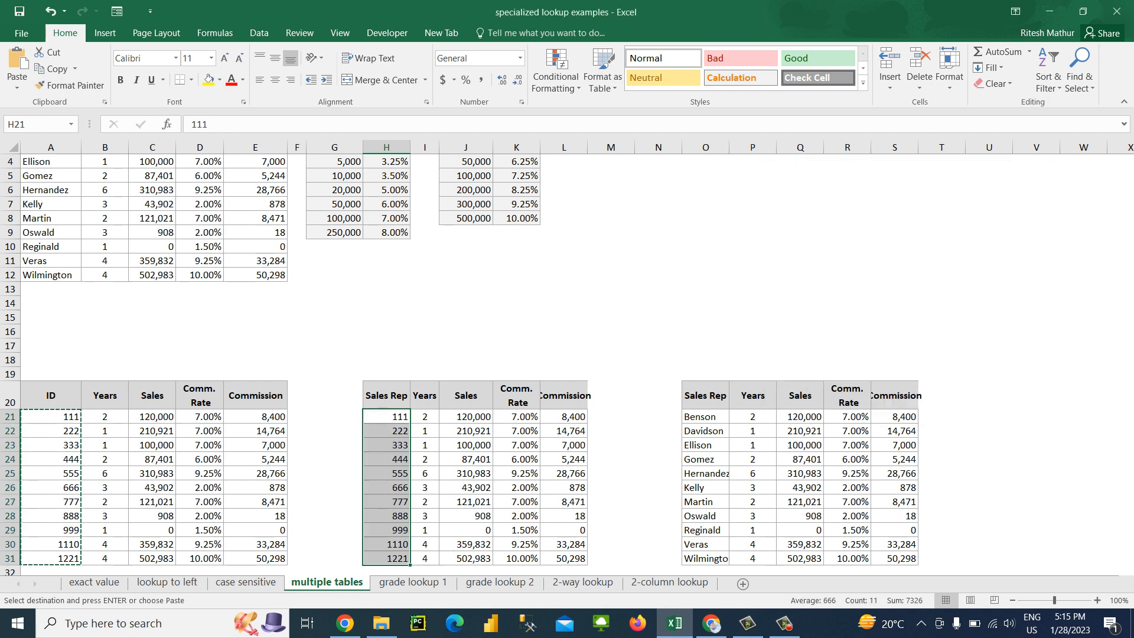
key(Right)
key(Right)
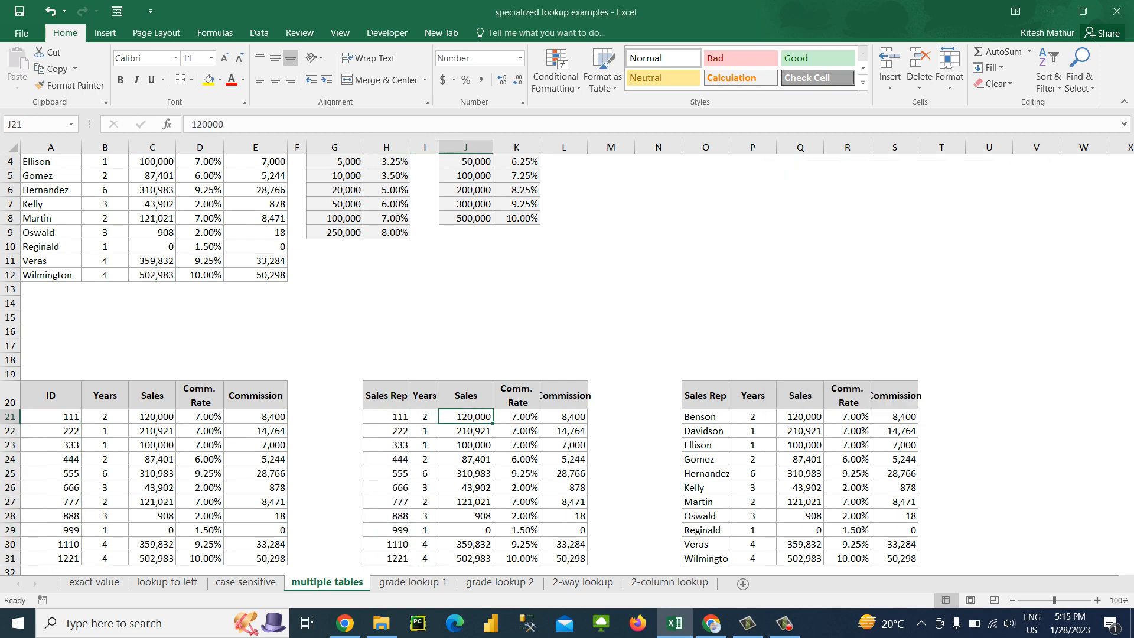
key(Left)
key(Left)
key(Left)
key(alt+Tab)
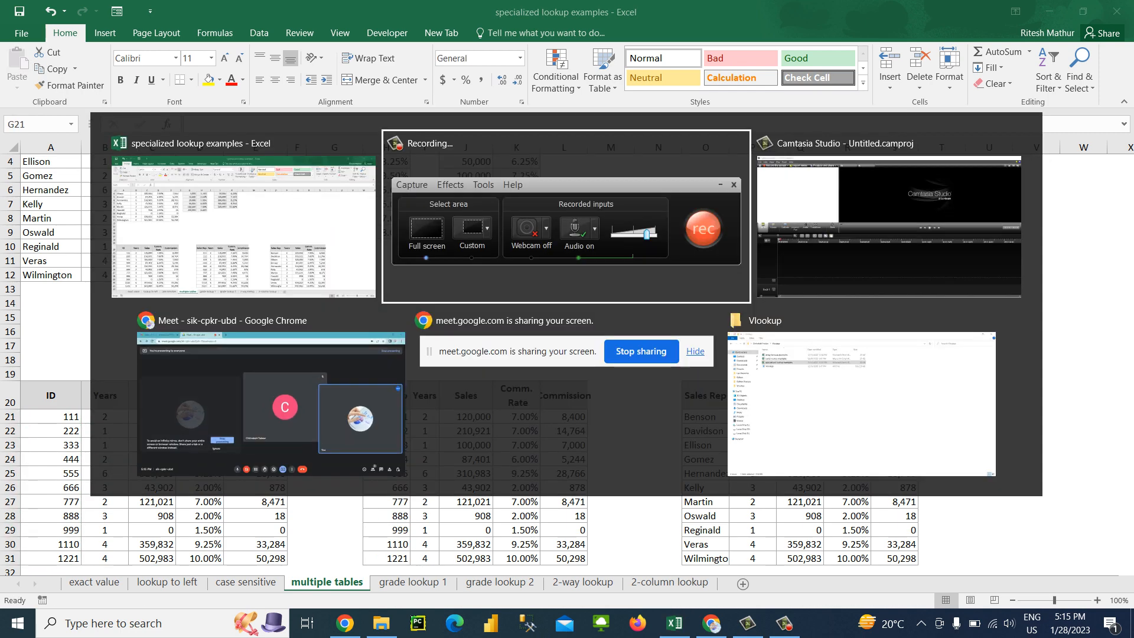
key(alt+Tab)
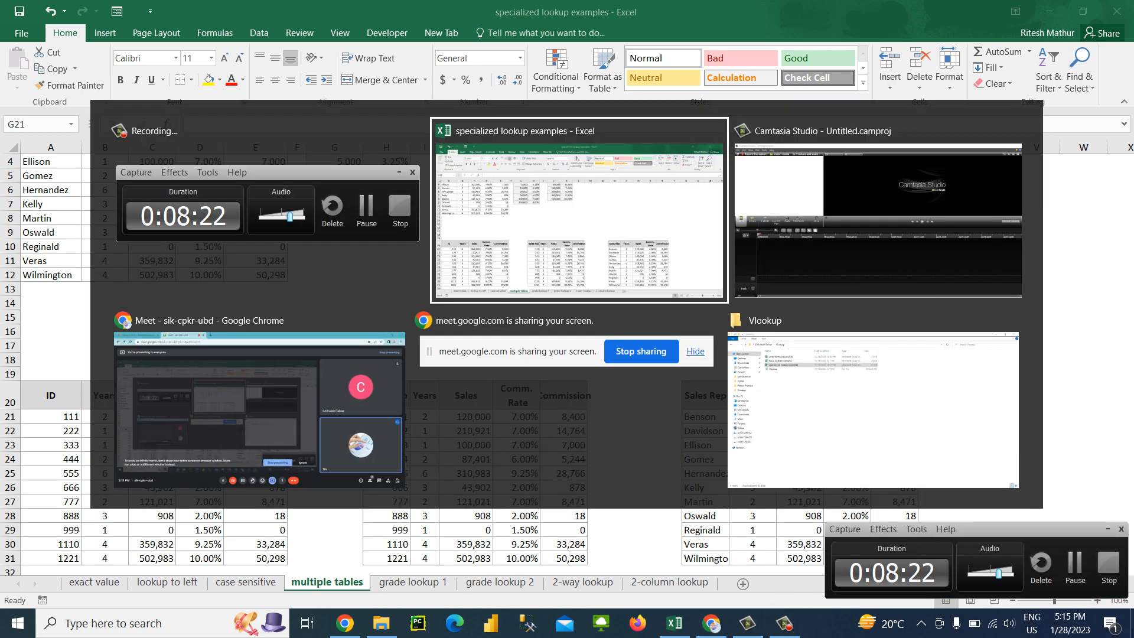
key(Left)
key(Left)
key(Left)
key(Left)
key(Left)
key(Left)
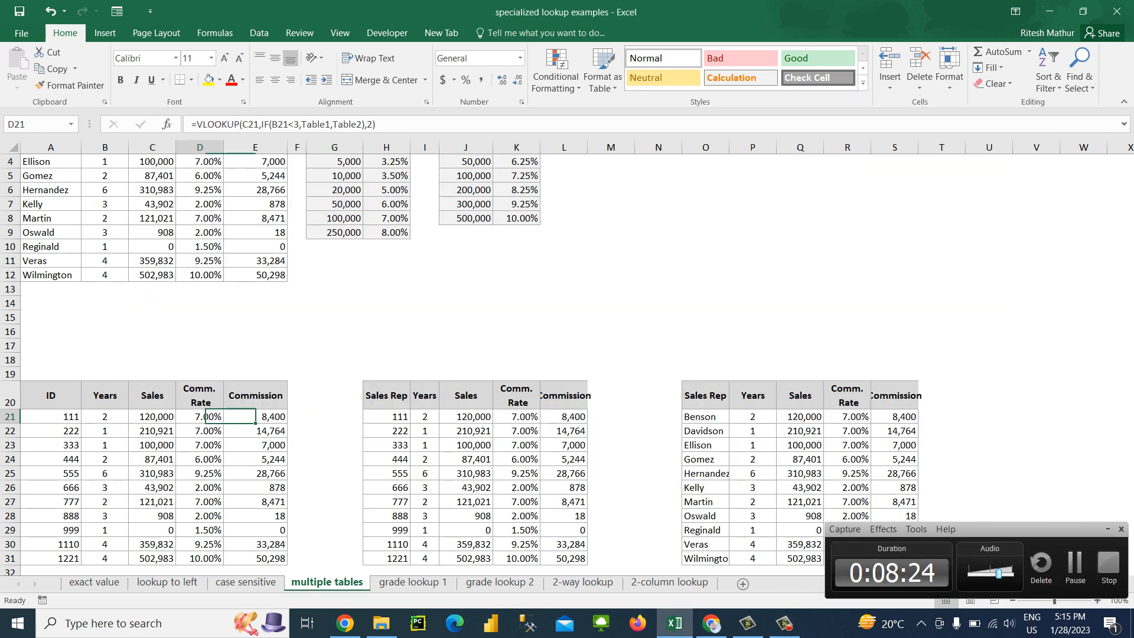
key(Right)
key(Right)
key(Right)
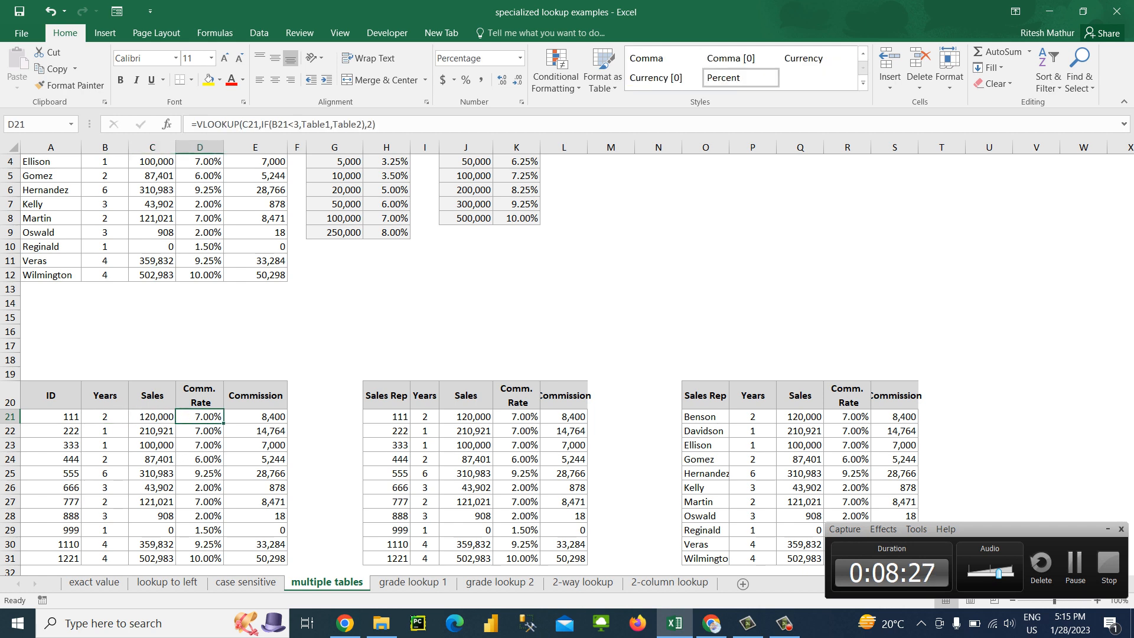
key(Left)
key(Right)
key(Down)
key(Up)
key(Left)
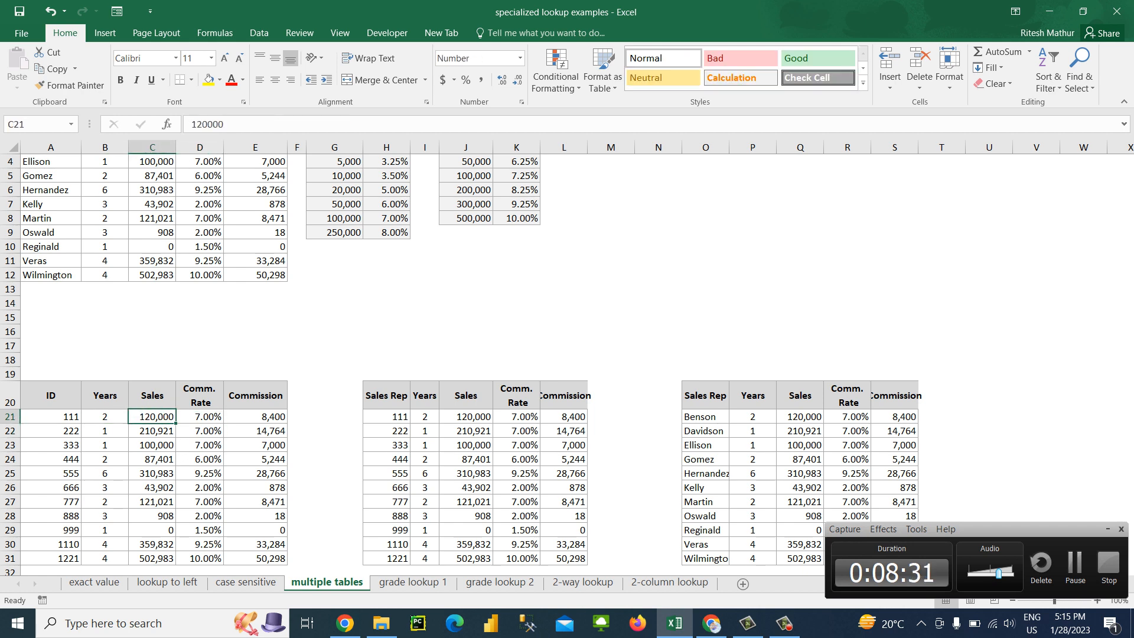
key(Left)
key(Left)
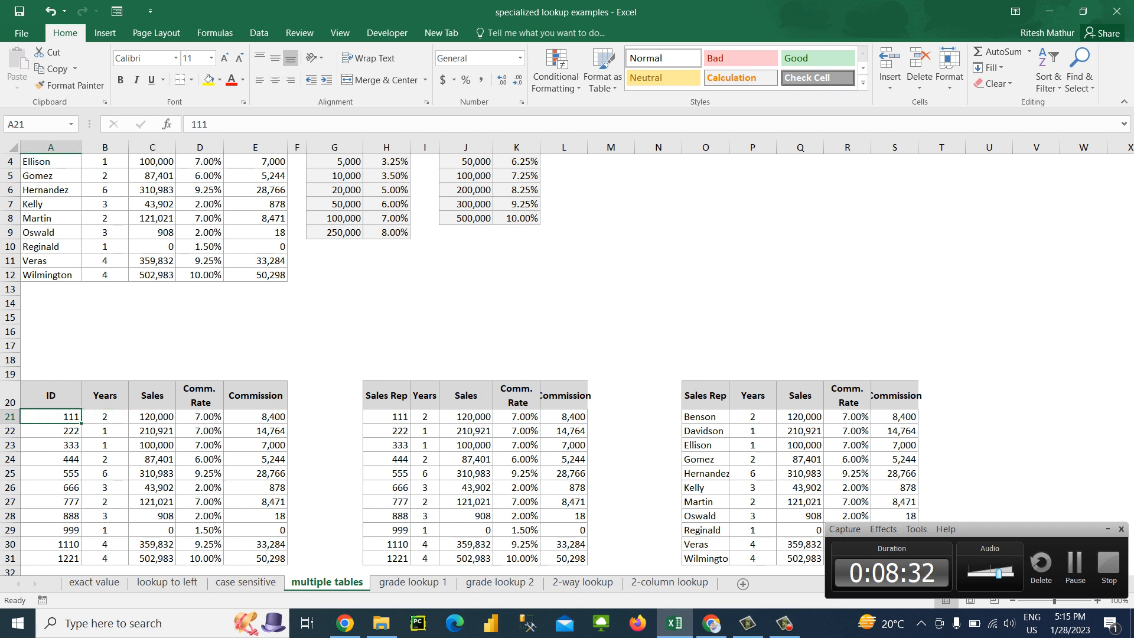
Clear the Years values in B21:B31 of the ID table
key(Right)
key(Right)
key(Left)
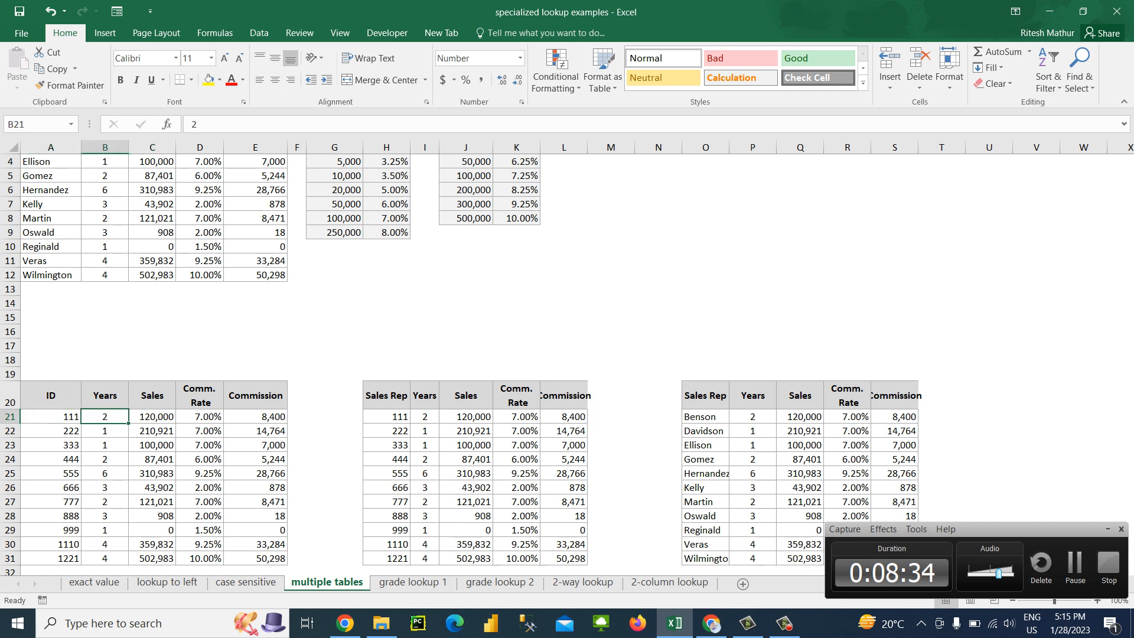
key(ctrl+shift+Down)
key(Delete)
key(Right)
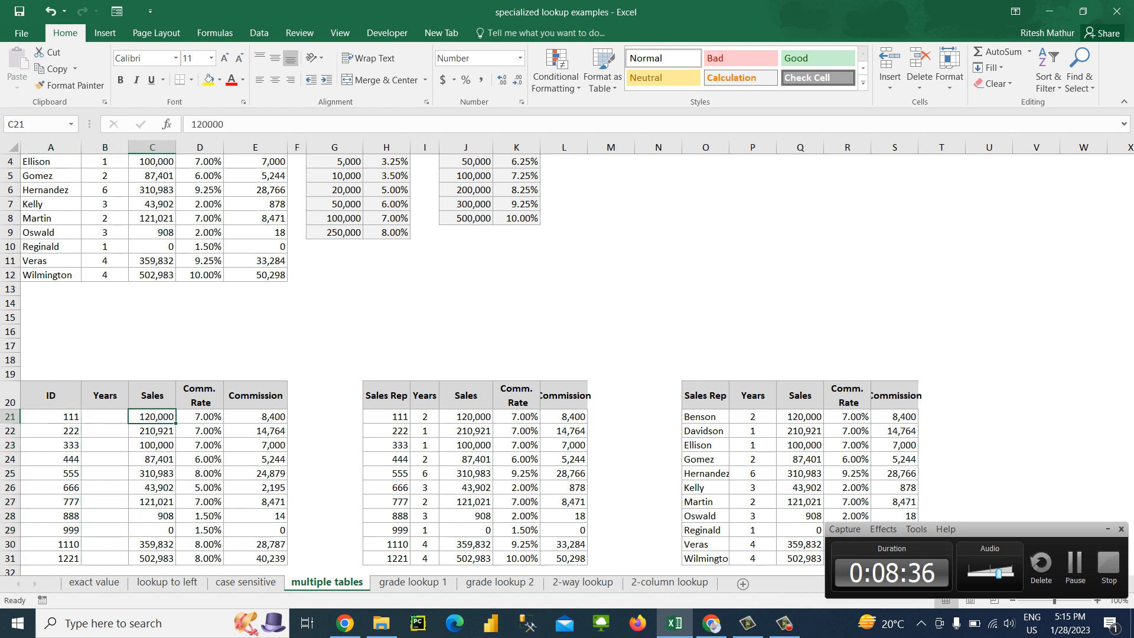
key(Right)
key(Right)
key(Right)
key(Right)
key(Right)
key(Right)
key(Right)
key(Right)
key(Right)
key(Right)
key(Right)
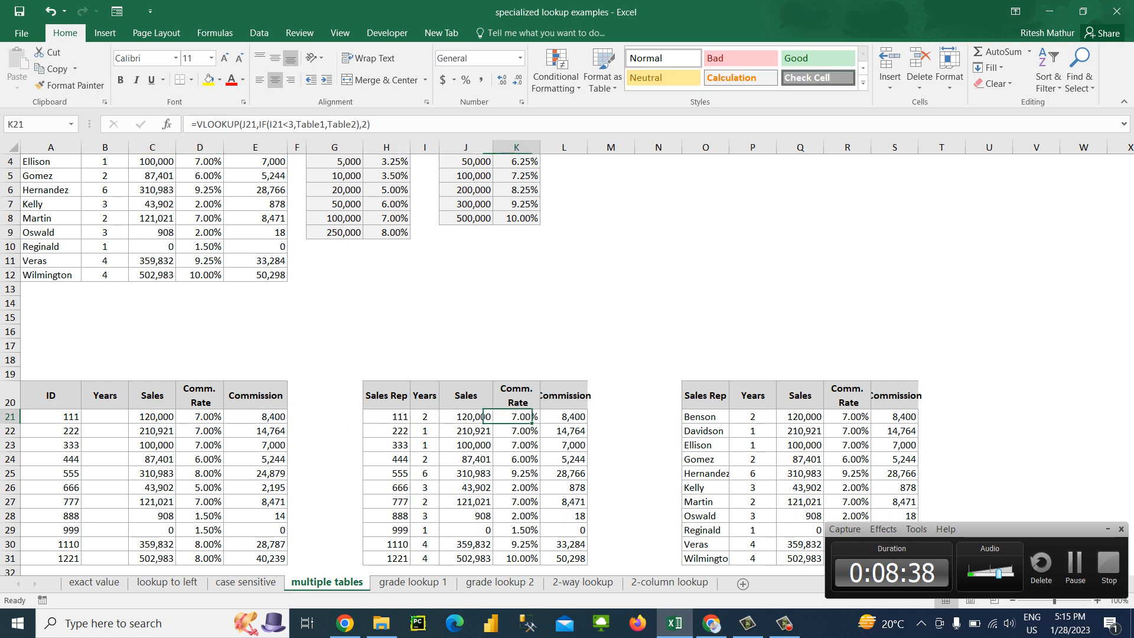
key(Right)
key(Right)
key(ctrl+shift+Down)
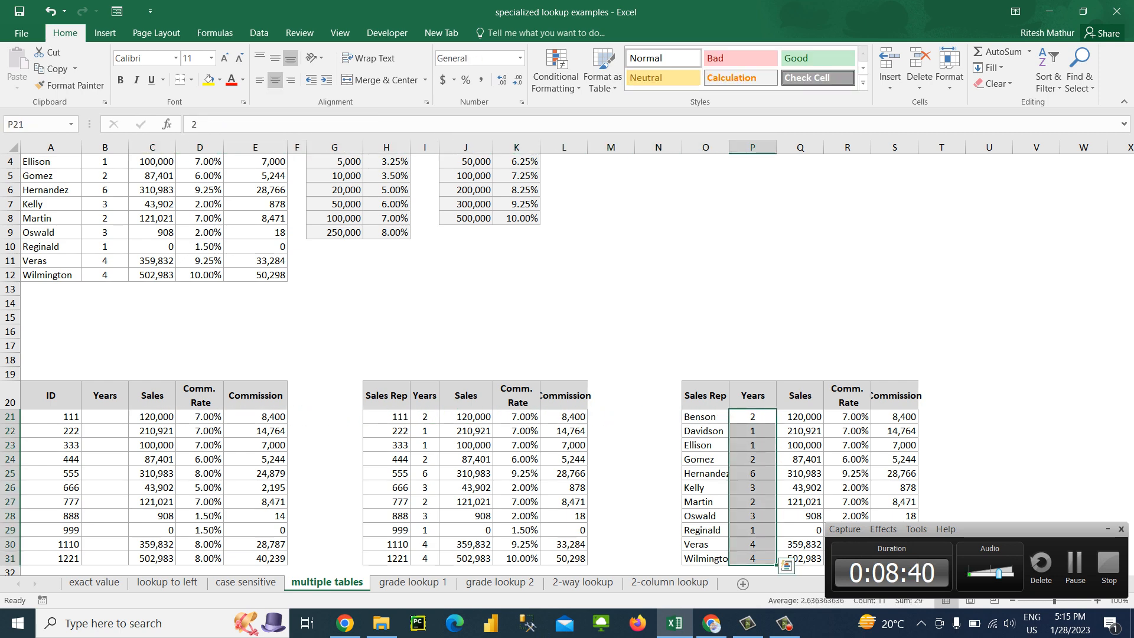
key(ctrl+q)
key(Escape)
Clear the Sales Rep column O20:O31 of the third table, including its header and formatting
key(Left)
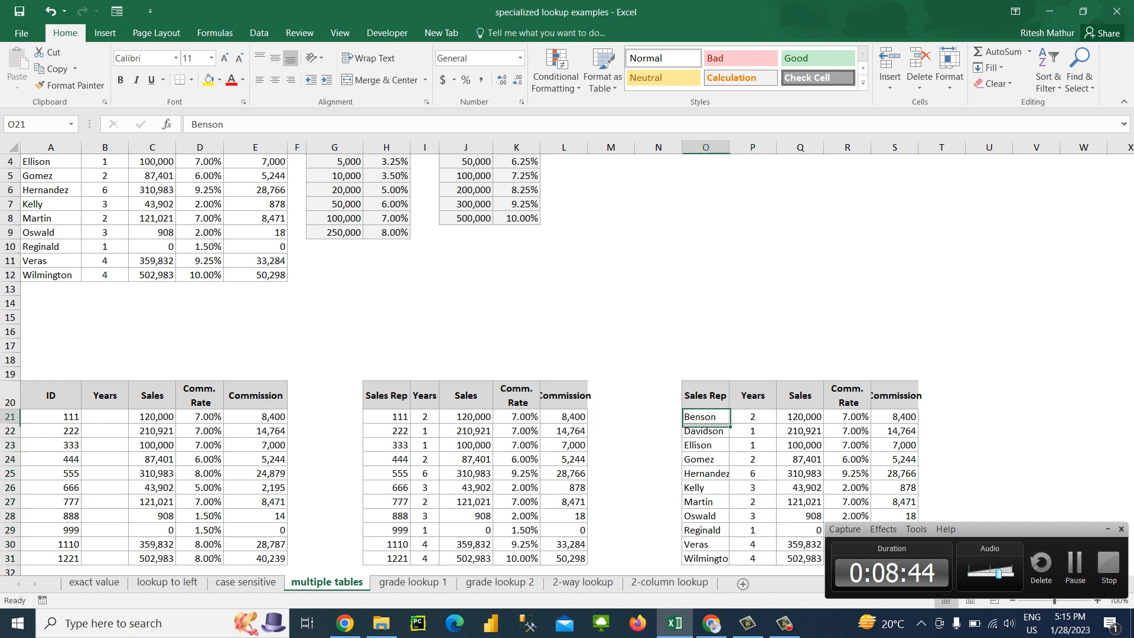
key(Up)
key(ctrl+shift+Down)
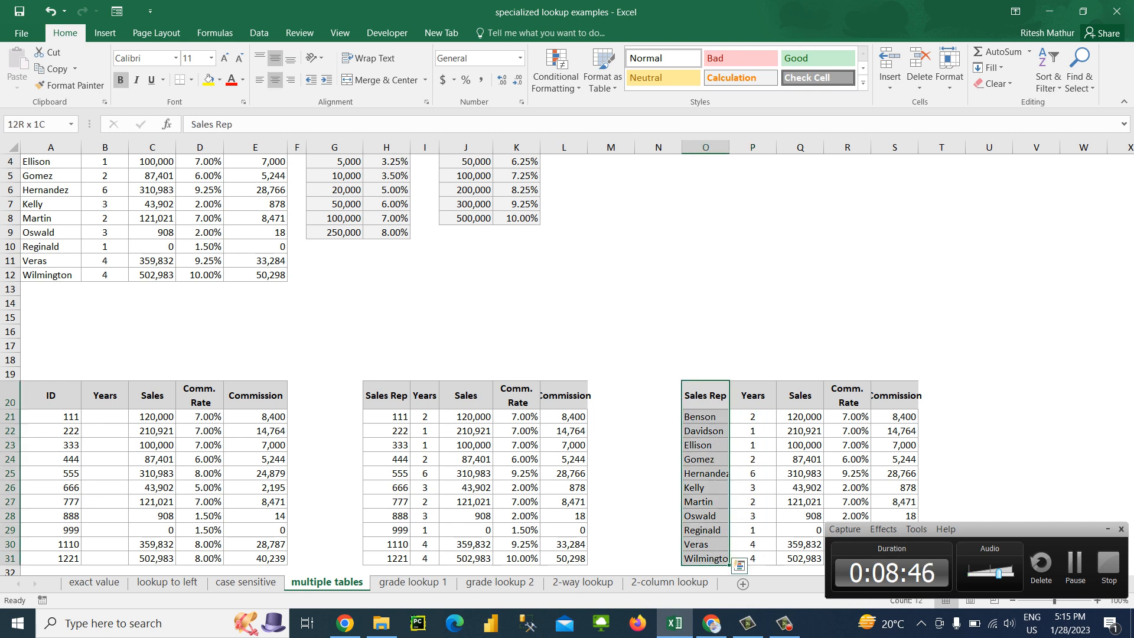
key(Delete)
key(Right)
key(Right)
key(Right)
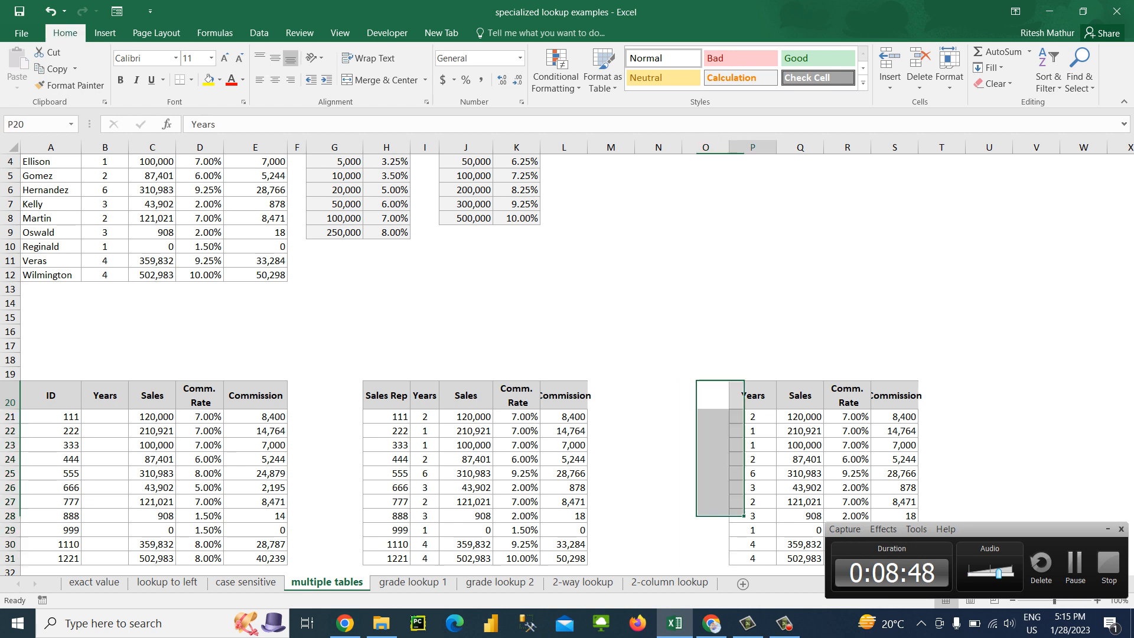
Clear the Comm. Rate and Commission columns K20:L31 of the second table, including headers and formatting
key(Left)
key(Left)
key(Left)
key(Left)
key(Left)
key(Left)
key(Left)
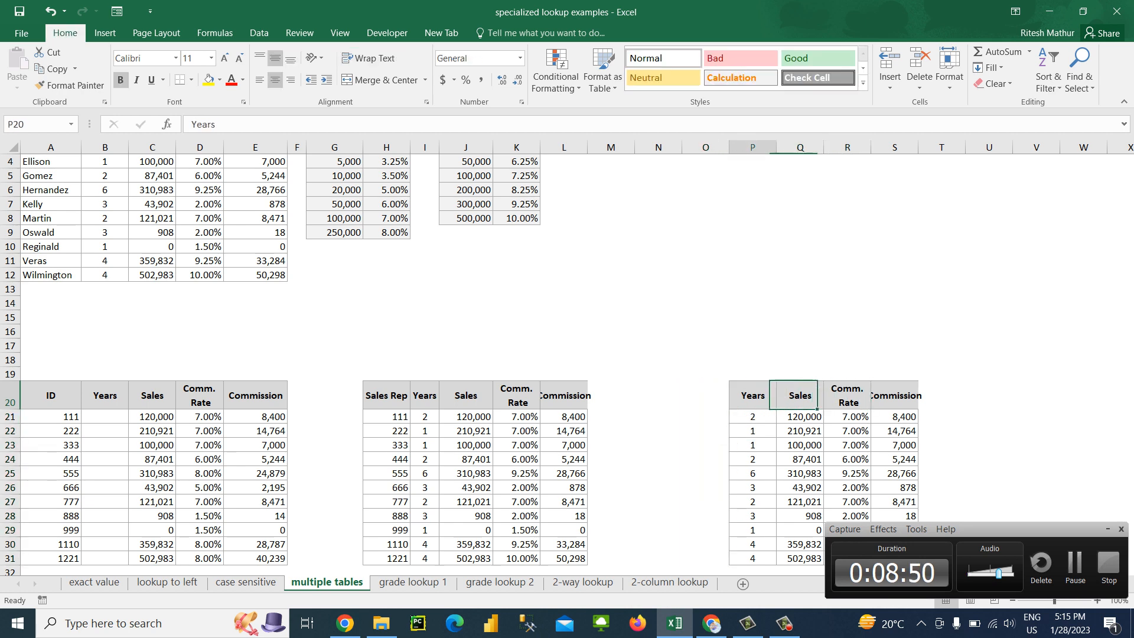
key(ctrl+shift+Down)
key(shift+Right)
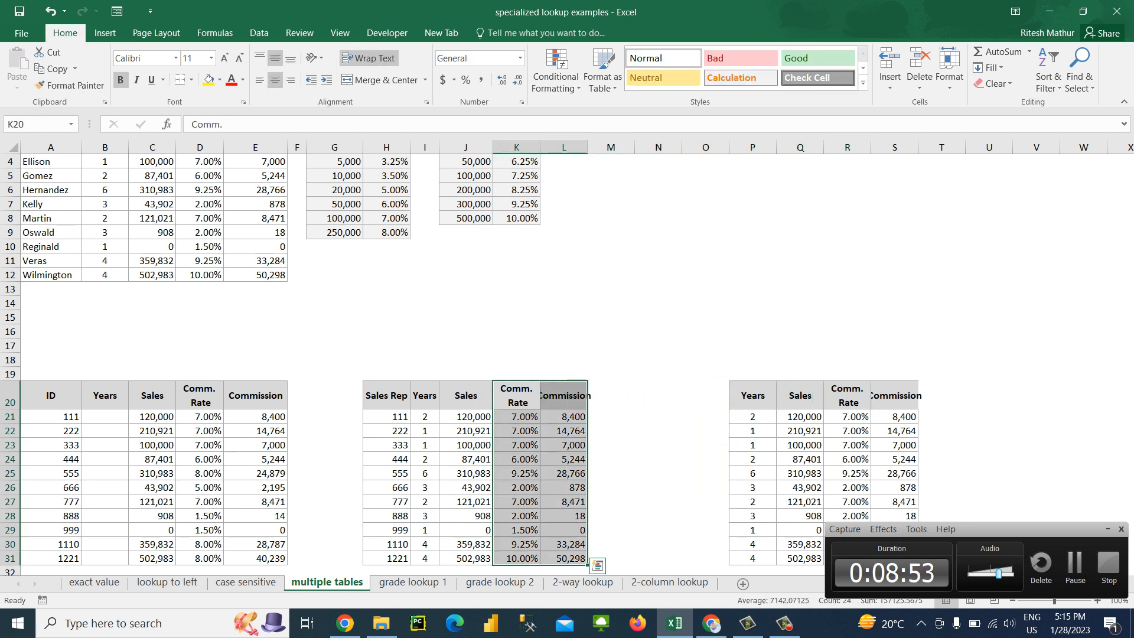
key(Delete)
Autofit column S to the Commission heading of the third table
key(Right)
key(Right)
key(Right)
key(Right)
key(Right)
key(Right)
key(Right)
key(Right)
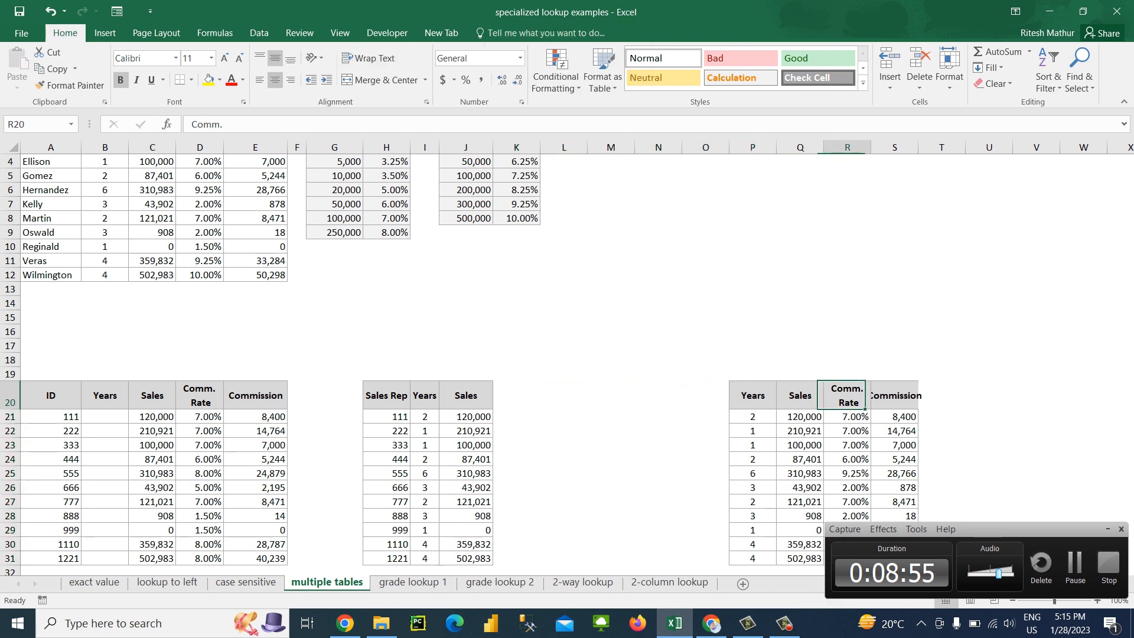
key(alt+h)
key(o)
key(i)
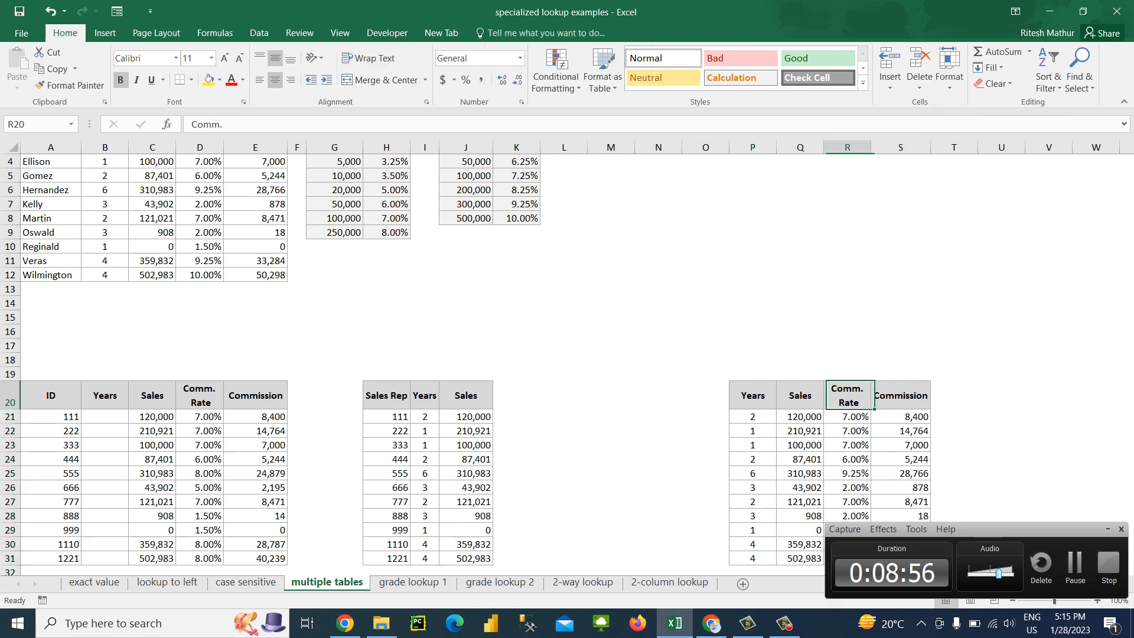
Delete the three empty columns M, N and O between the second and third tables
key(Left)
key(Left)
key(Left)
key(Left)
key(Left)
key(Left)
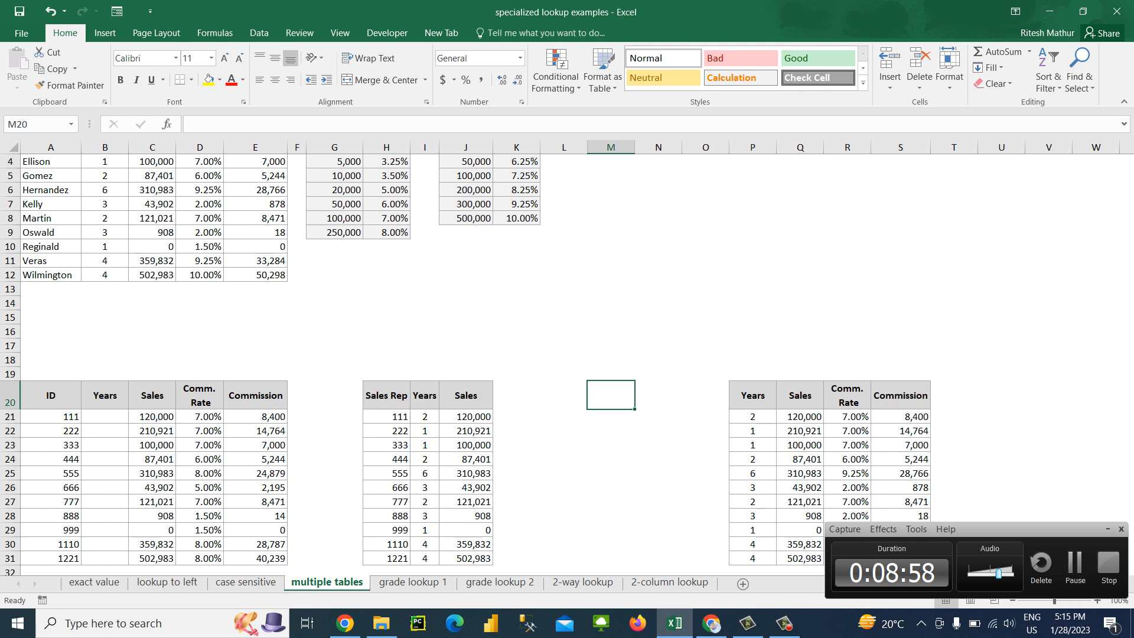
key(ctrl+space)
key(ctrl+minus)
key(ctrl+minus)
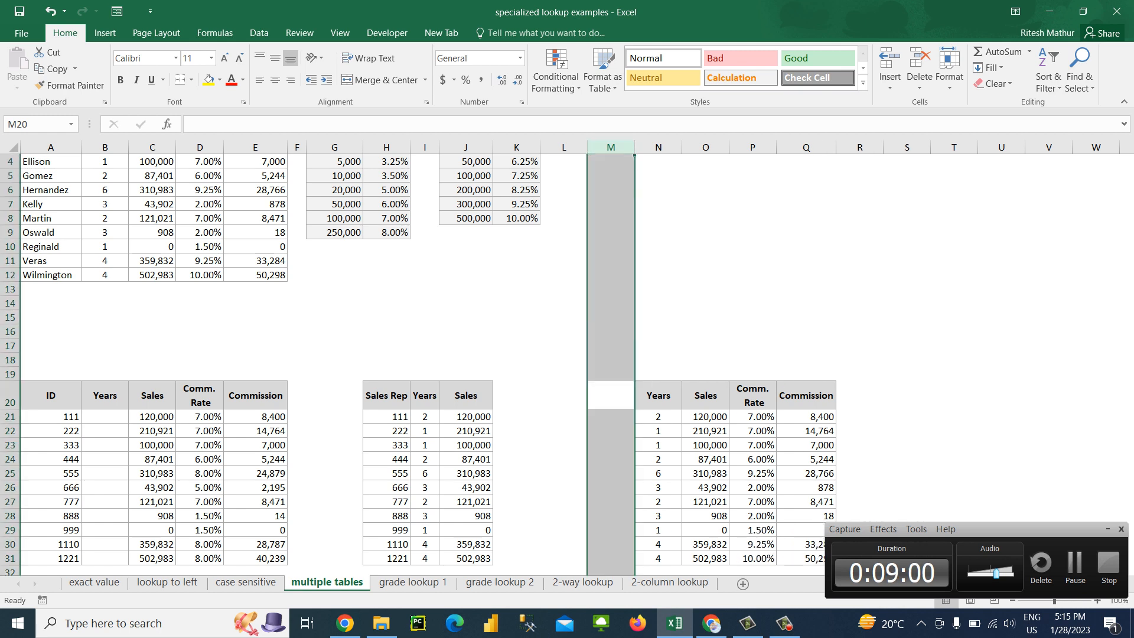
key(ctrl+minus)
Clear the Sales, Comm. Rate and Commission values in C21:E31 of the ID table and minimize the recorder window
key(Down)
key(Down)
key(Down)
key(Down)
key(Down)
key(Down)
key(Down)
key(Down)
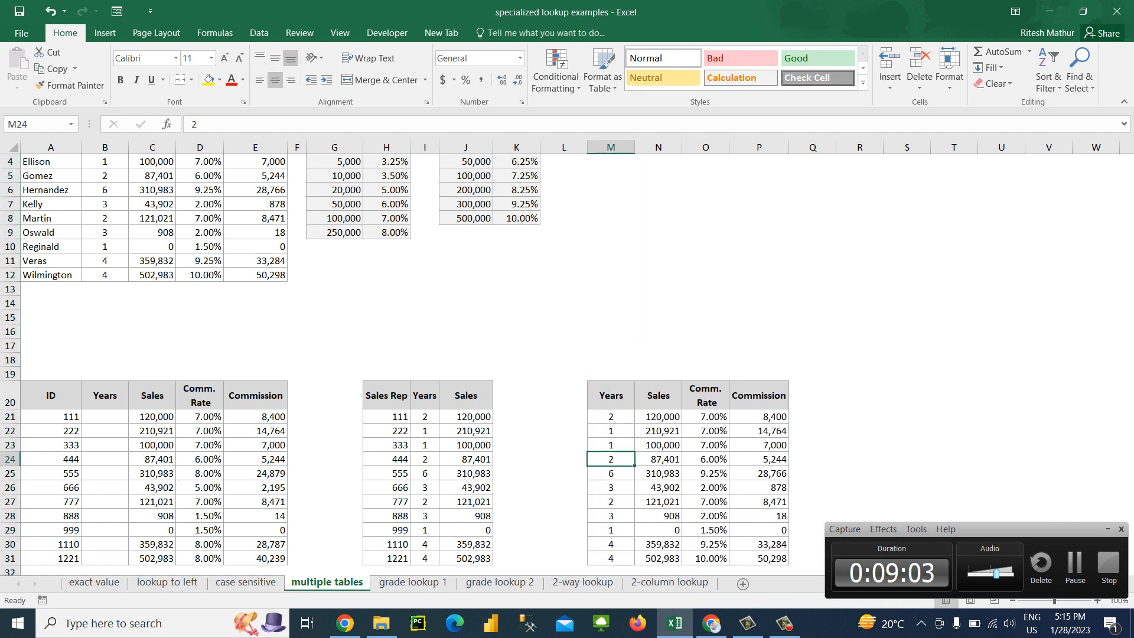
key(Down)
key(Down)
key(Down)
key(Down)
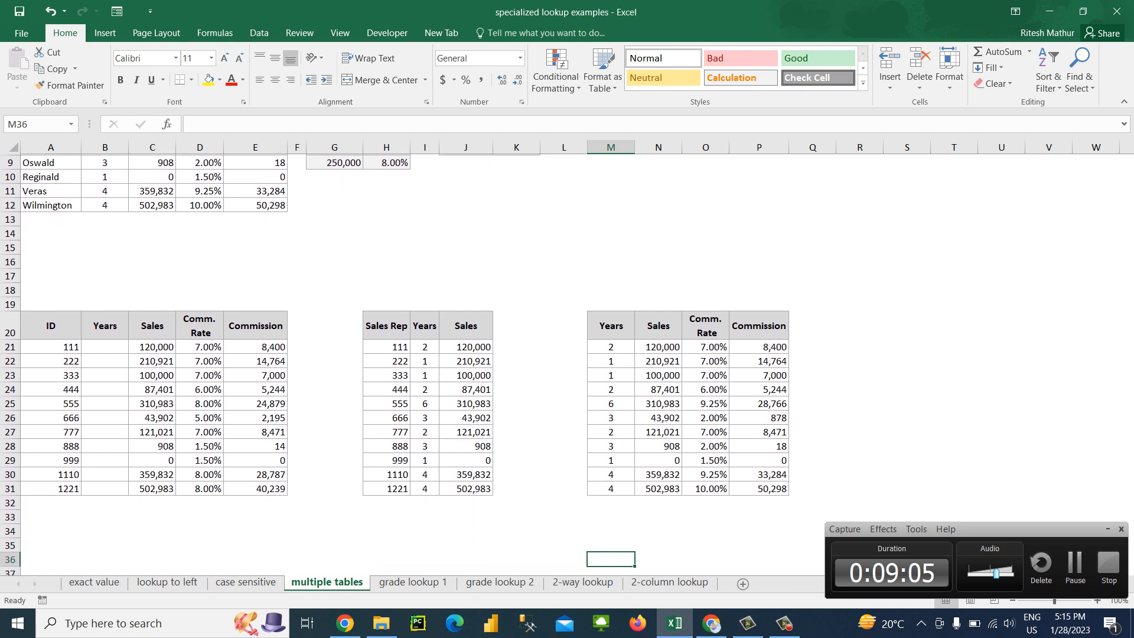
key(Left)
key(Left)
key(Left)
key(Left)
key(Left)
key(Left)
key(Left)
key(Left)
key(Left)
key(Left)
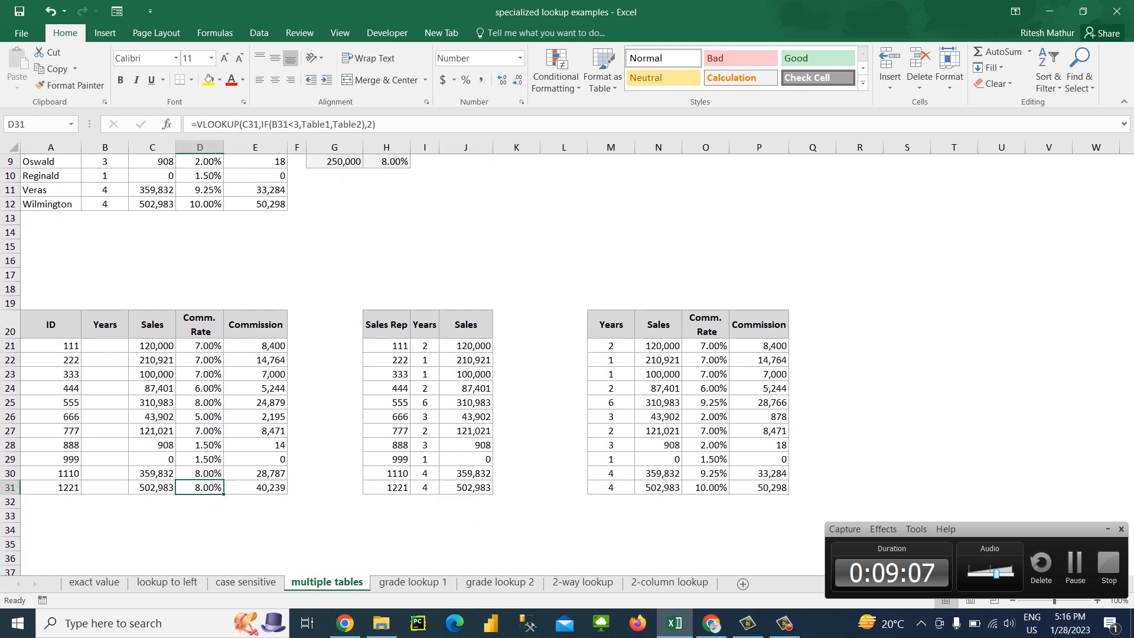
key(Up)
key(Up)
key(ctrl+Up)
key(Down)
key(ctrl+shift+Right)
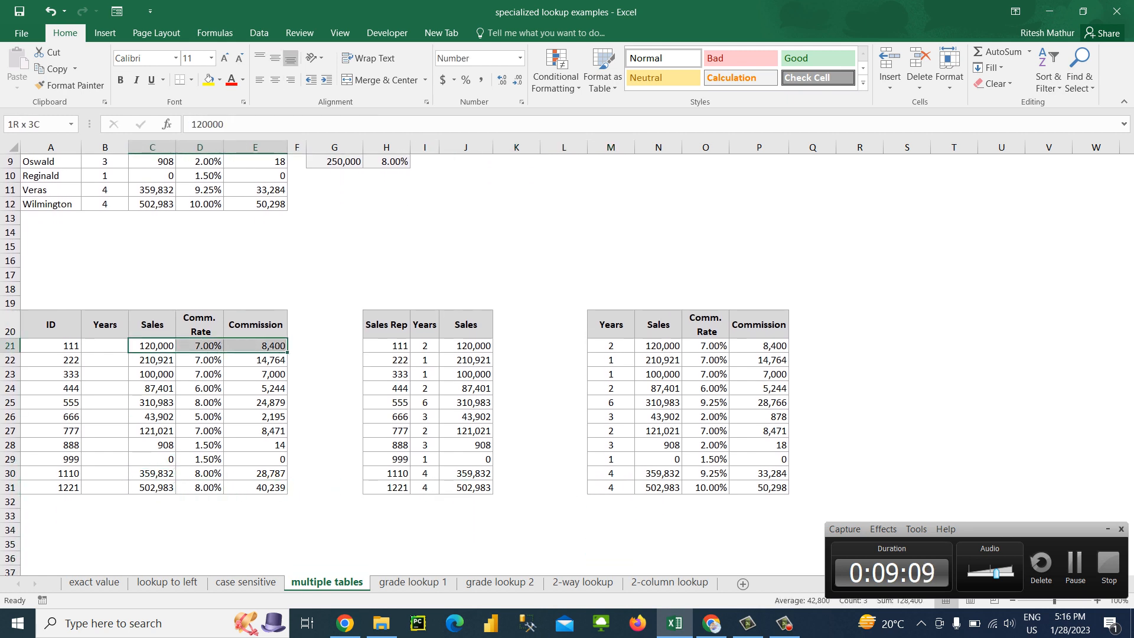
key(ctrl+shift+Down)
key(Delete)
key(Up)
key(Left)
key(Left)
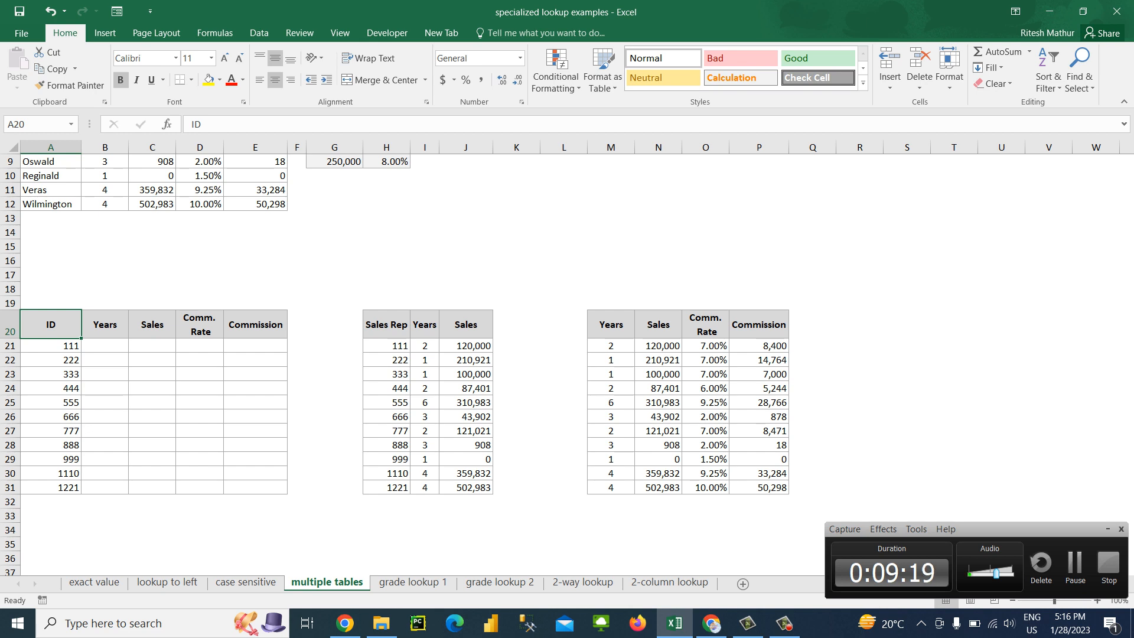
click(1108, 529)
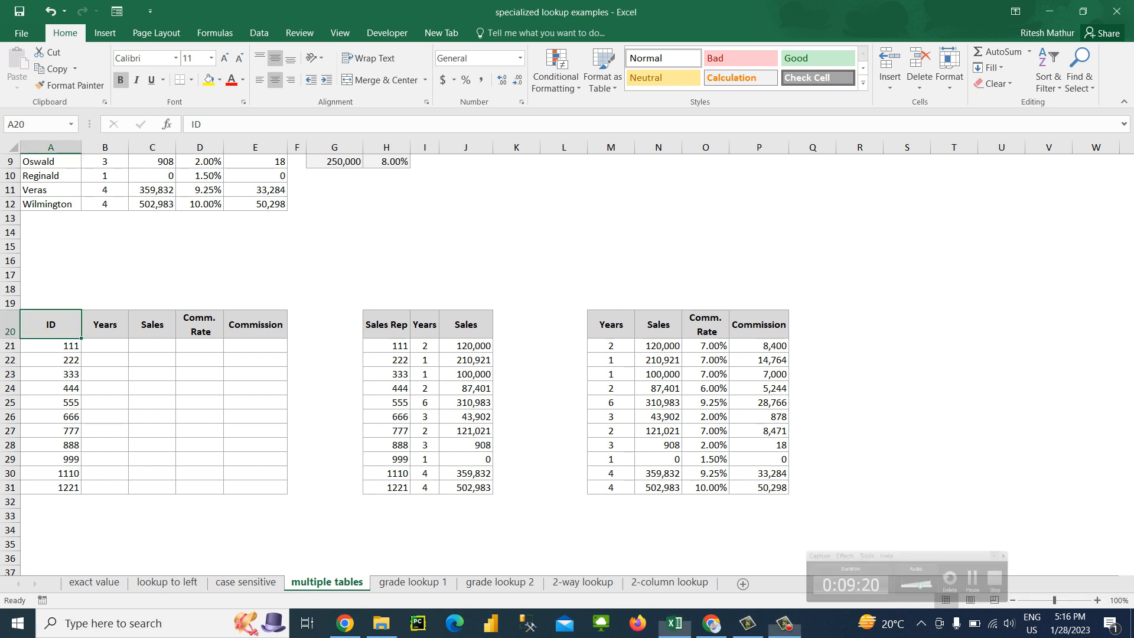
Zoom the worksheet to 110% and examine the ID table and the two source tables beside it
click(51, 346)
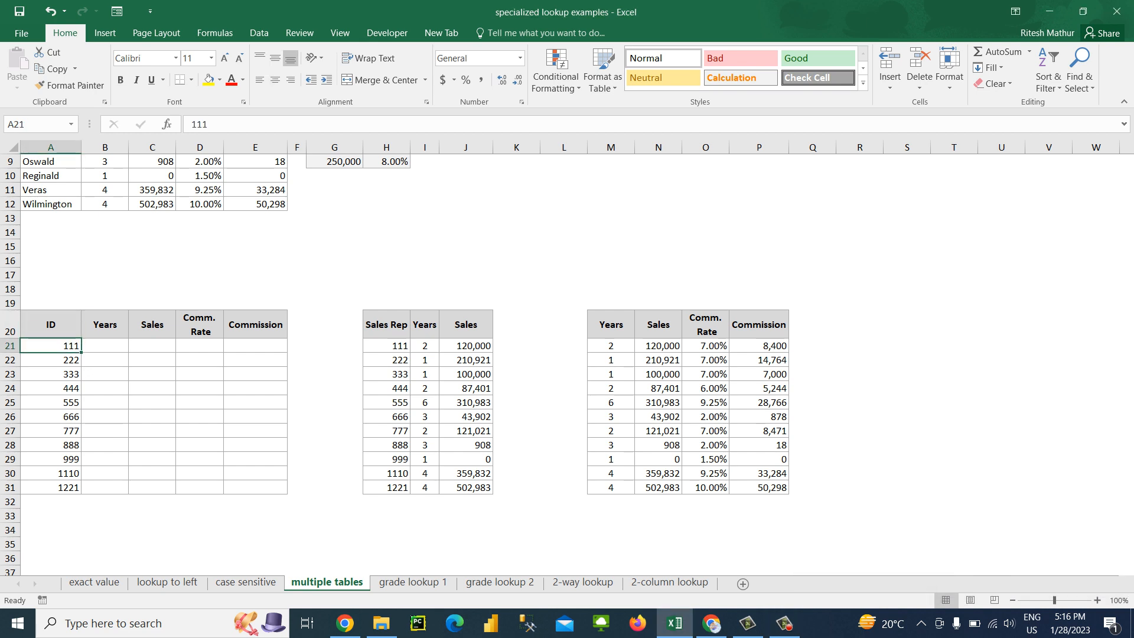
click(1097, 600)
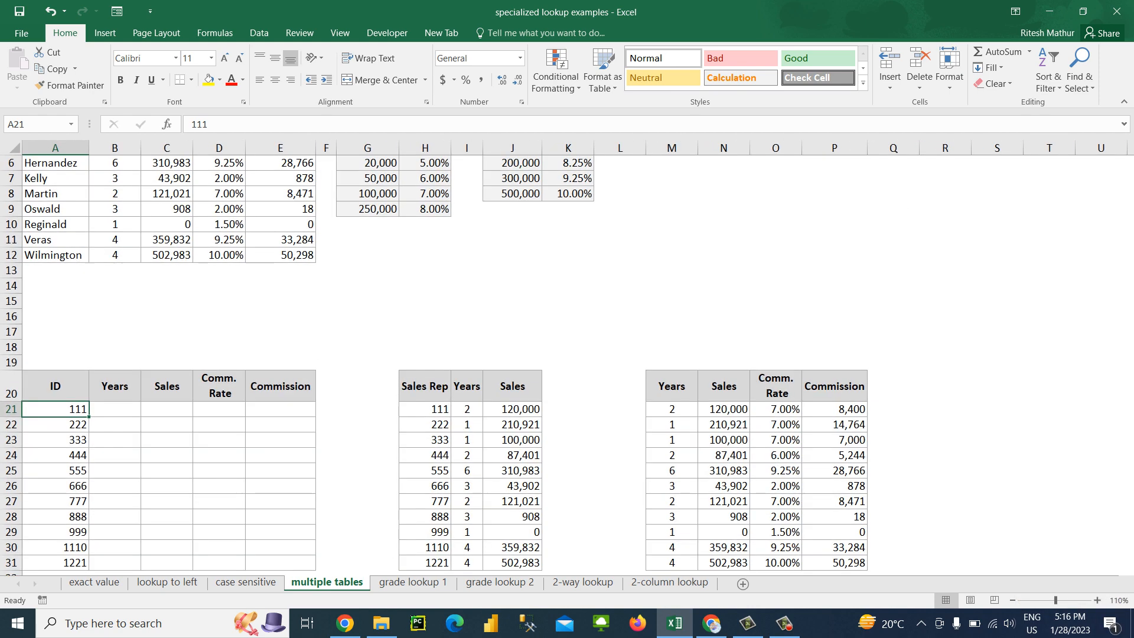
click(114, 440)
key(Down)
key(Left)
key(ctrl+Down)
key(Right)
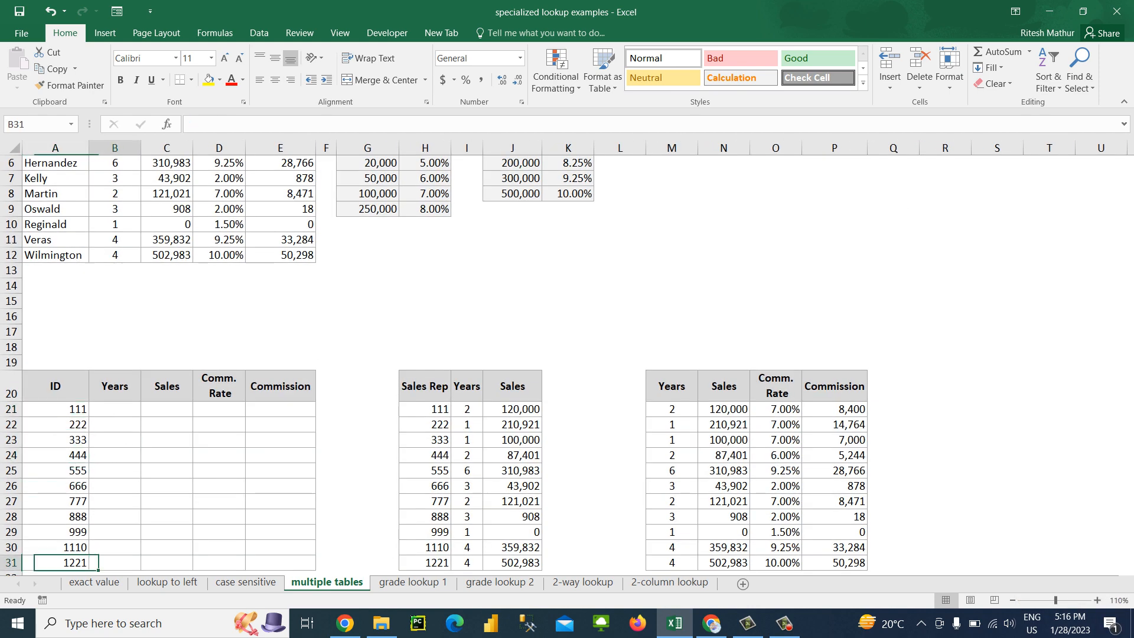
key(Right)
key(Down)
key(Down)
key(Up)
key(Right)
key(Up)
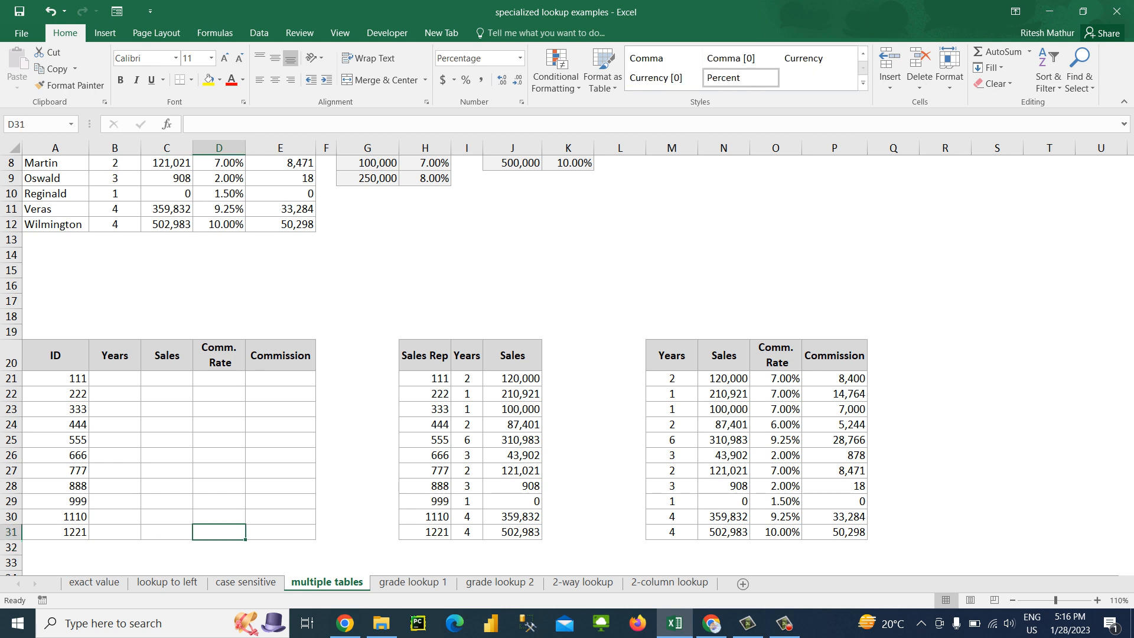
click(724, 356)
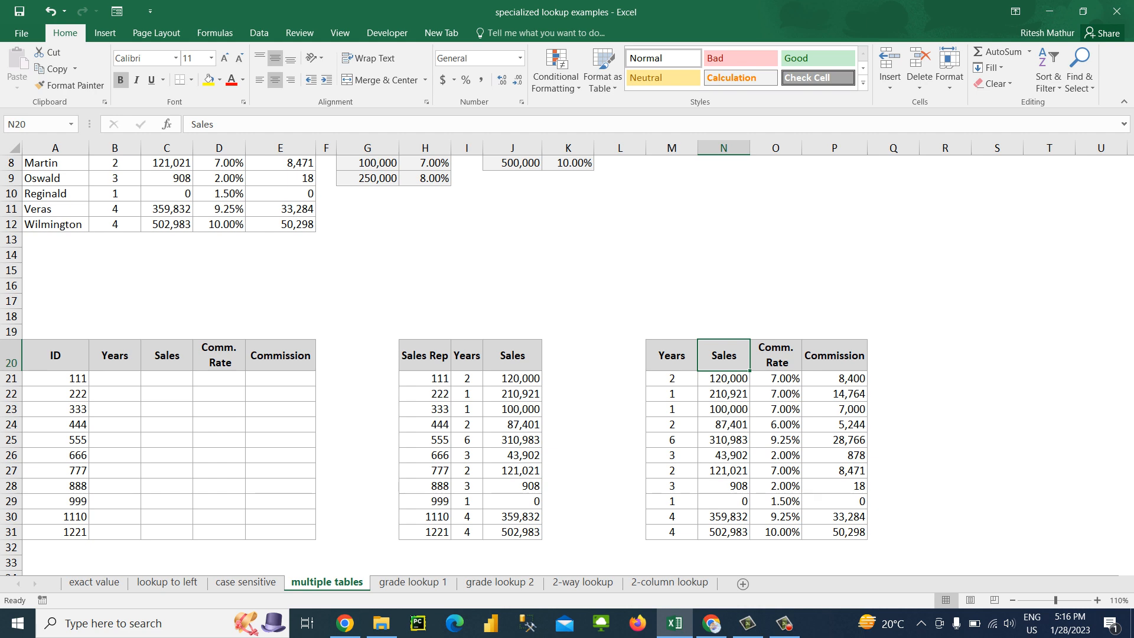
click(55, 394)
click(115, 395)
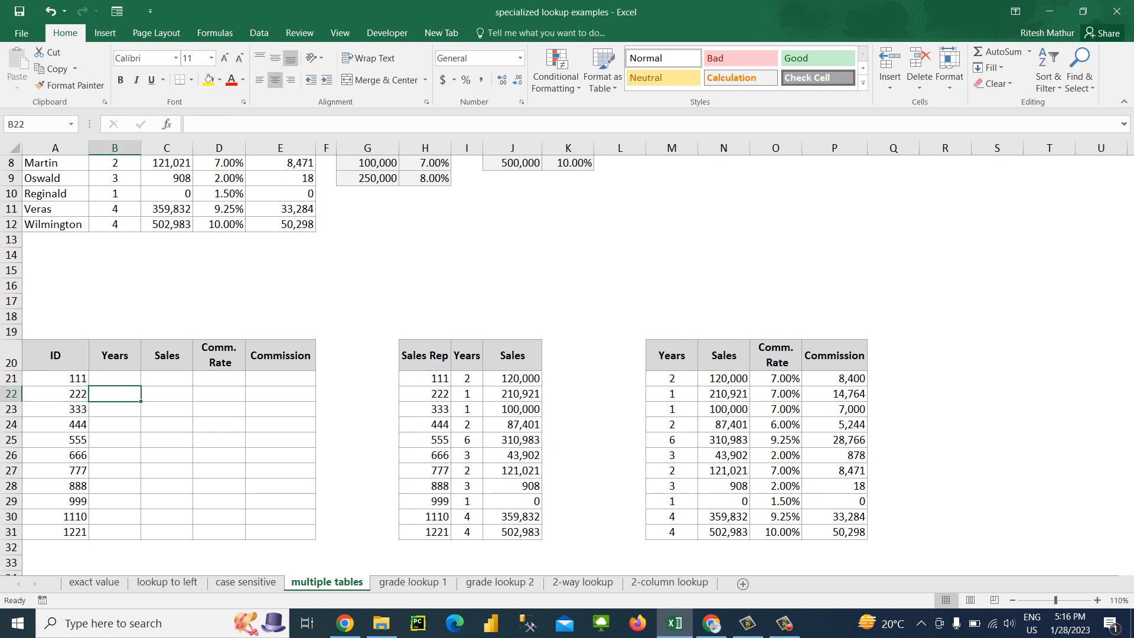
Clear the Sales column J20:J31 of the second table, including its header and formatting
drag(620, 470, 513, 532)
click(513, 355)
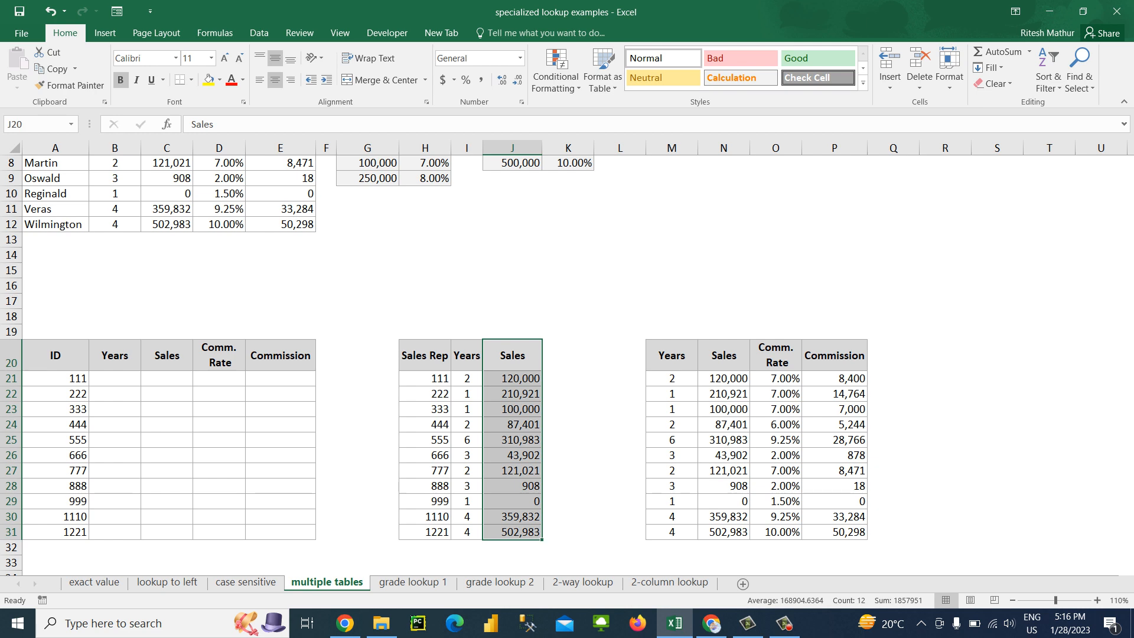
key(alt+e)
key(a)
key(a)
key(Left)
key(Left)
key(Left)
key(Left)
key(Left)
key(Left)
key(Left)
key(Left)
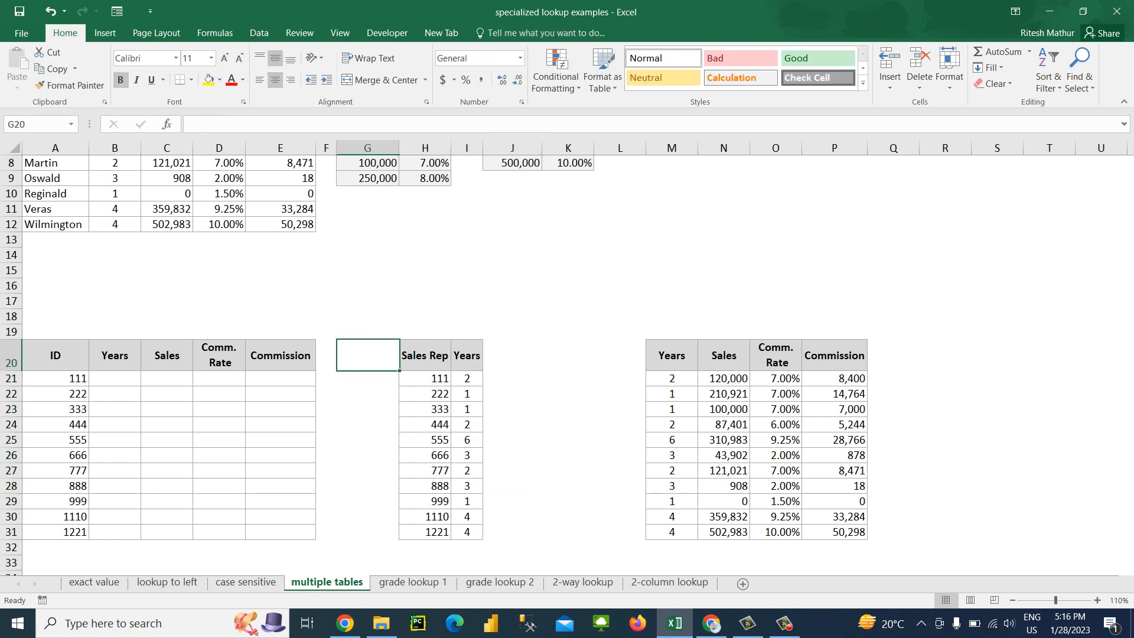
Examine the ID table's empty columns against the Years source table and the third table's Sales and commission columns
key(Down)
key(Left)
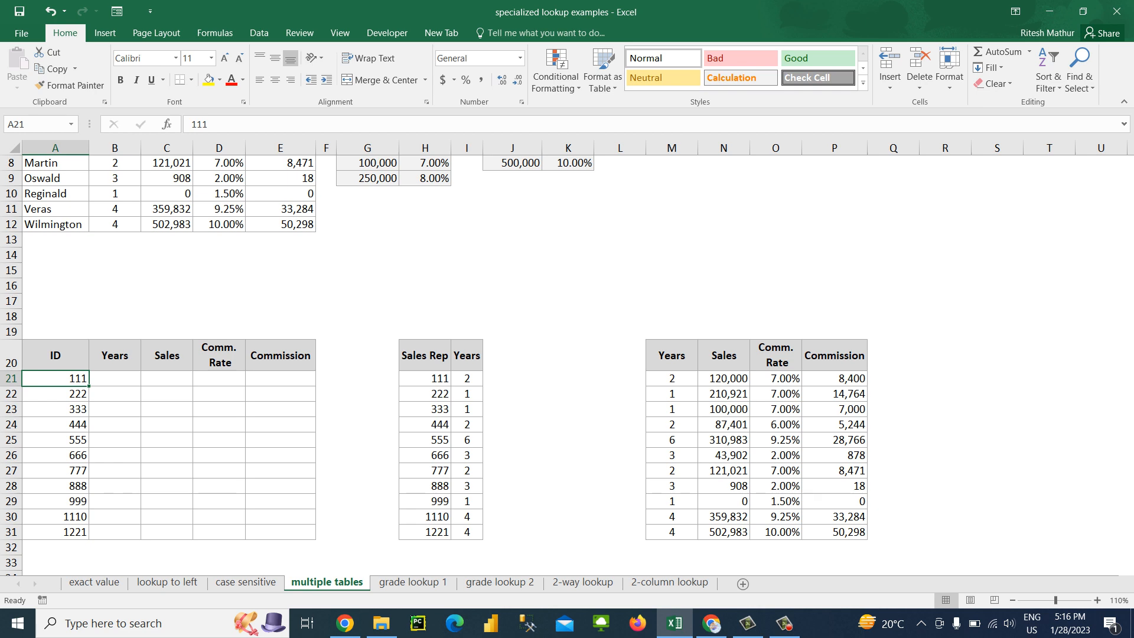
key(Right)
key(Right)
key(Right)
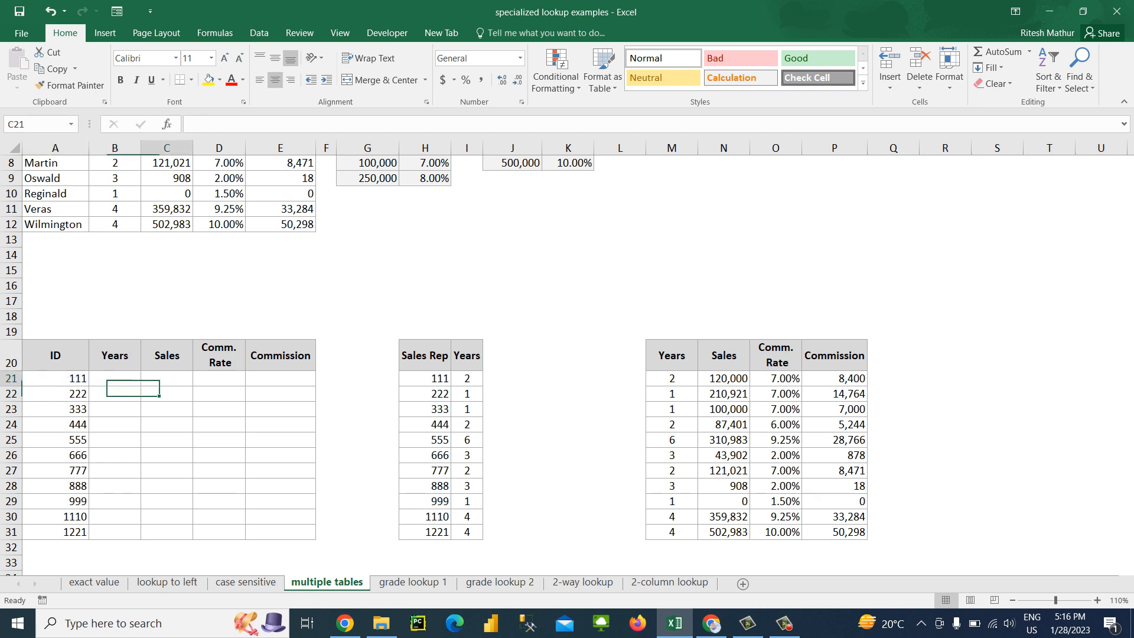
key(Right)
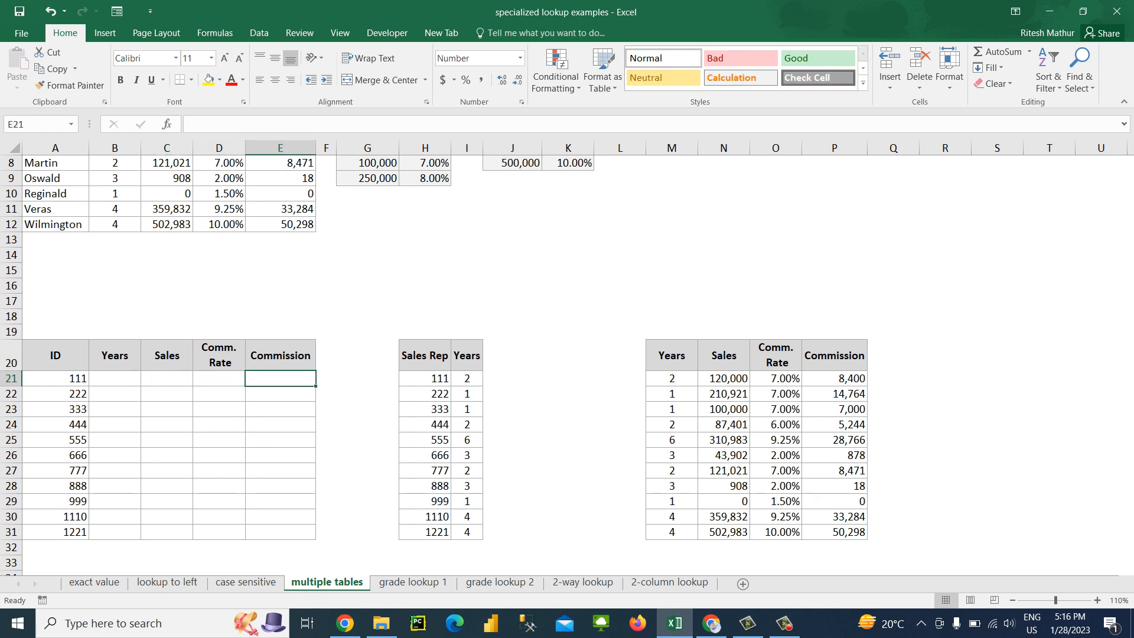
key(Up)
key(ctrl+Right)
key(Right)
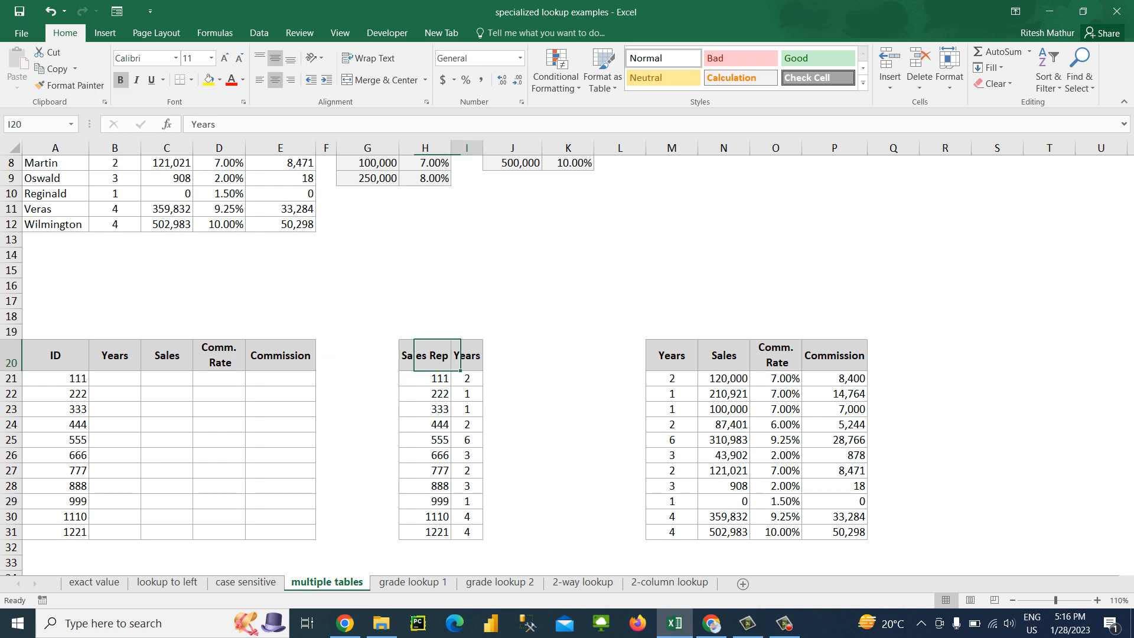
key(Down)
key(ctrl+Down)
key(Right)
key(Right)
key(ctrl+Right)
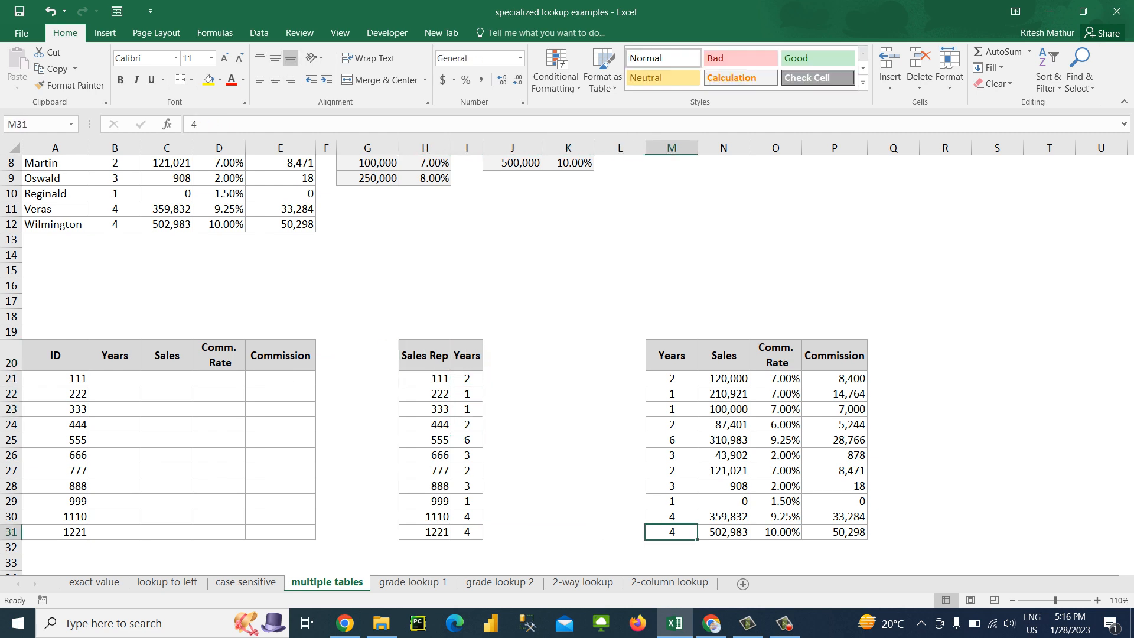
key(ctrl+Up)
key(Down)
key(Right)
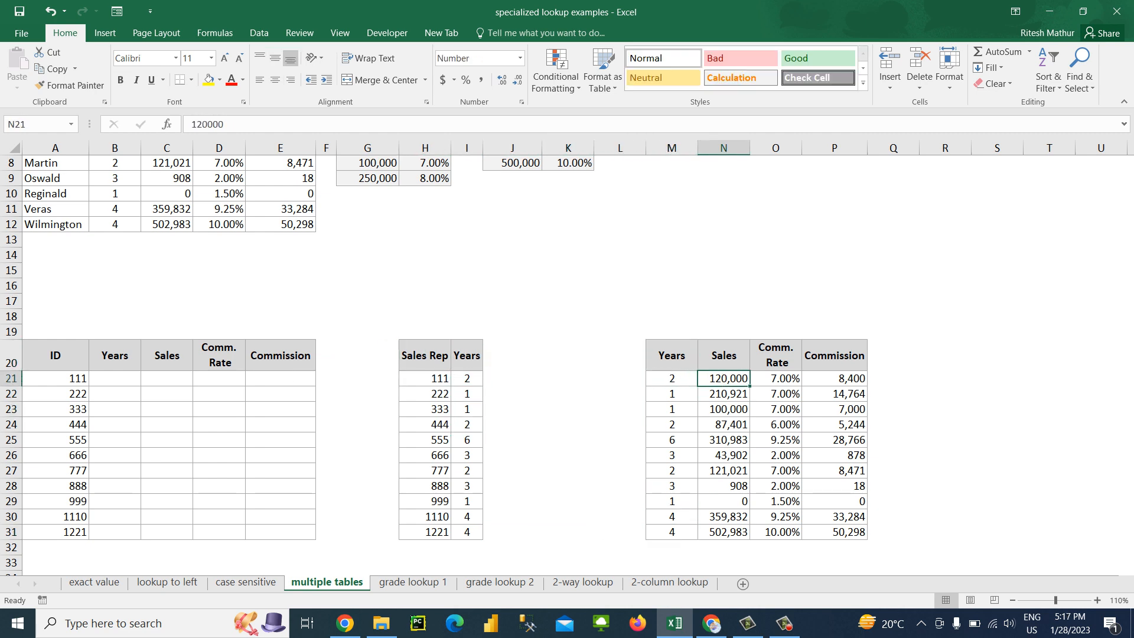
Enter =VLOOKUP(A21,H21:I31,2,0) in B21 to look up the Years for the first ID
click(114, 379)
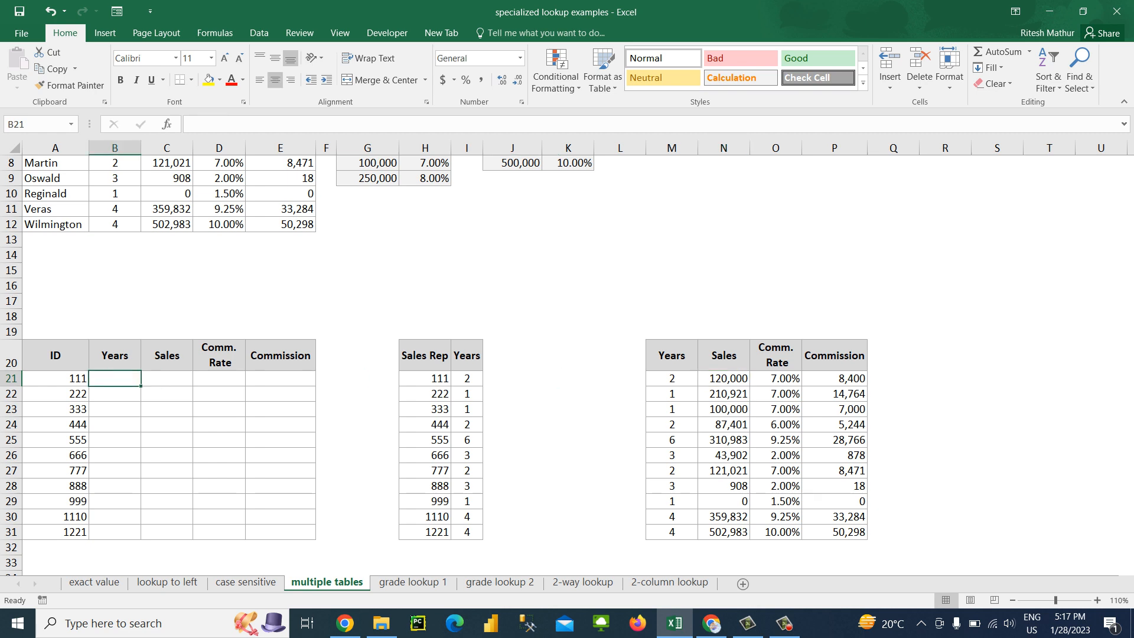
text(vlo)
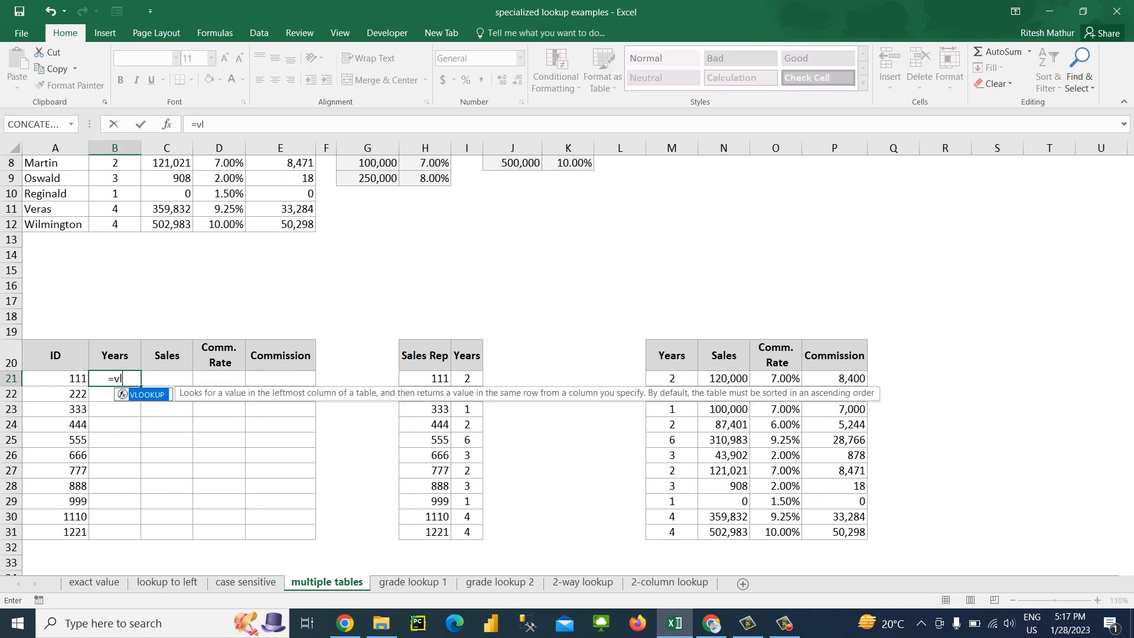
key(Tab)
key(Left)
text(,)
key(Right)
key(Right)
key(Right)
key(Right)
key(Right)
key(Right)
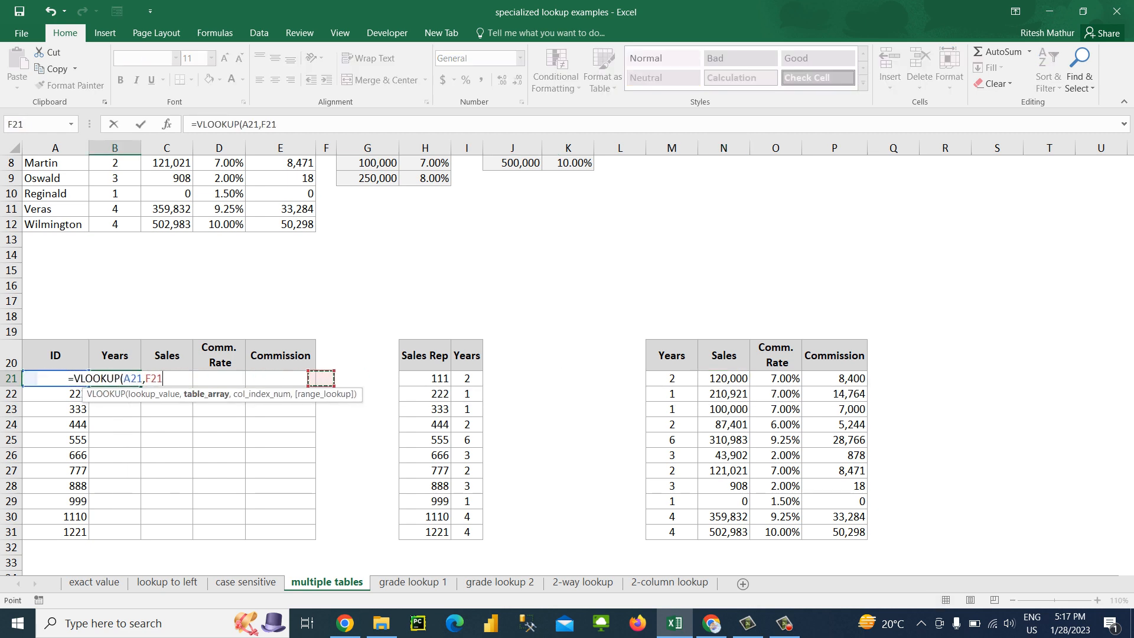
key(shift+Right)
key(ctrl+shift+Down)
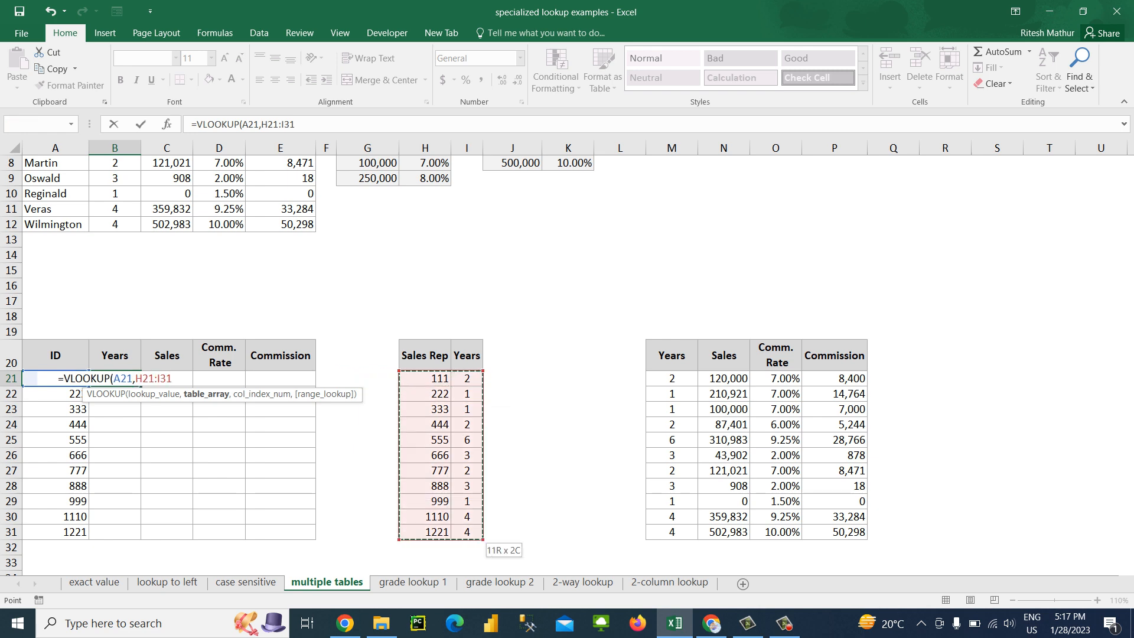
text(,2,0))
key(Return)
Fill the Years VLOOKUP formula down through B31 of the ID table
key(Left)
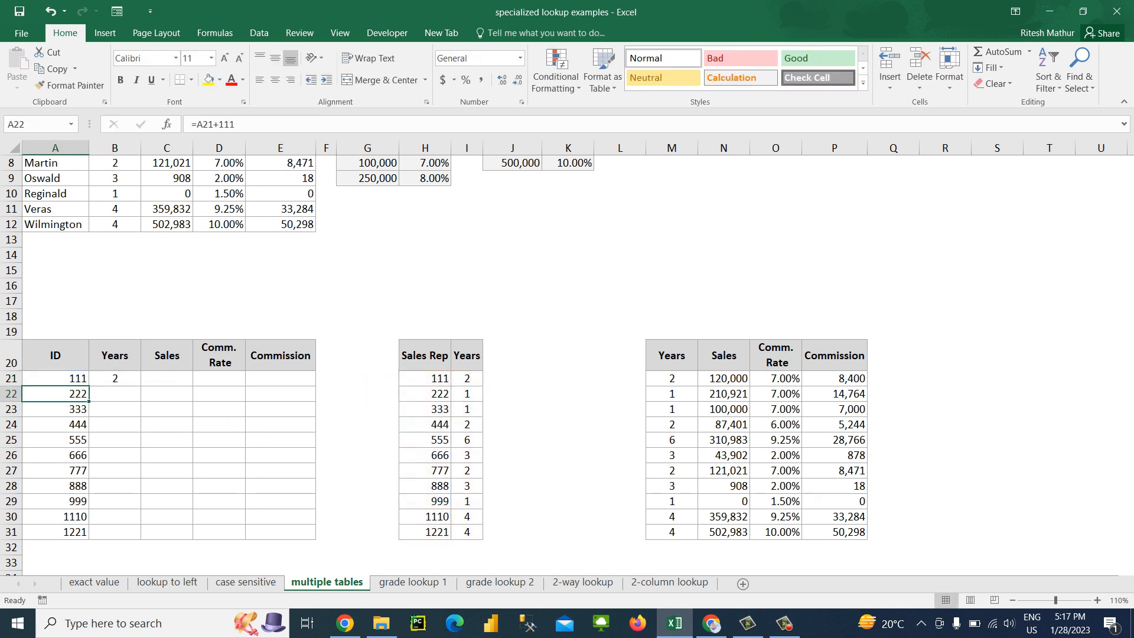
key(ctrl+Down)
key(Right)
key(ctrl+shift+Up)
key(ctrl+d)
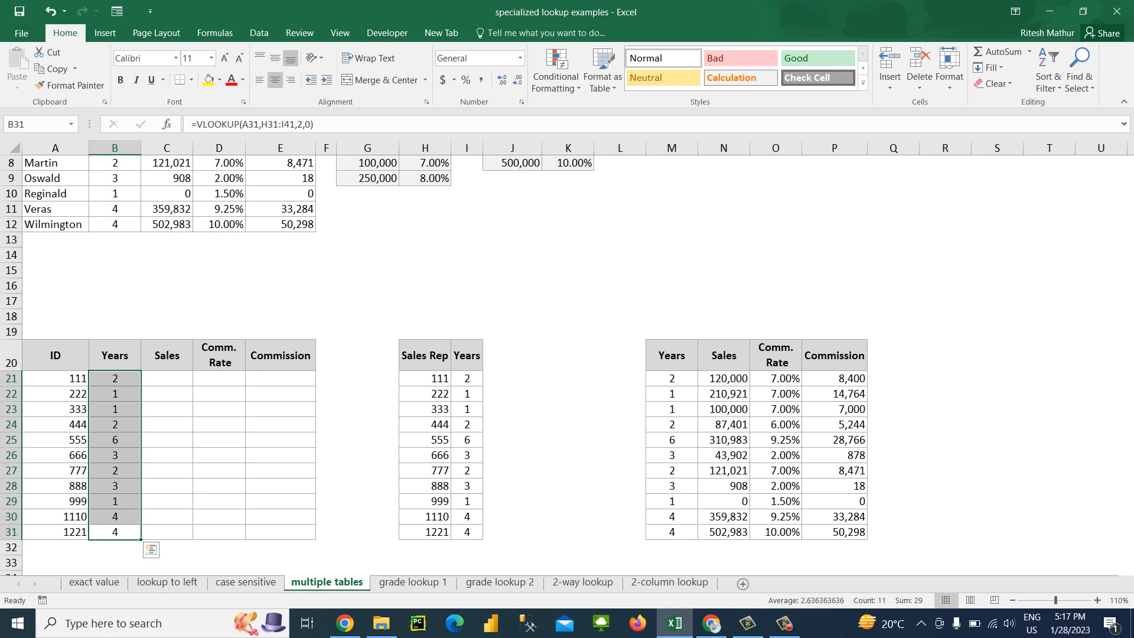
Delete the Years cells B20:B31 from the ID table, shifting the remaining cells left
click(166, 378)
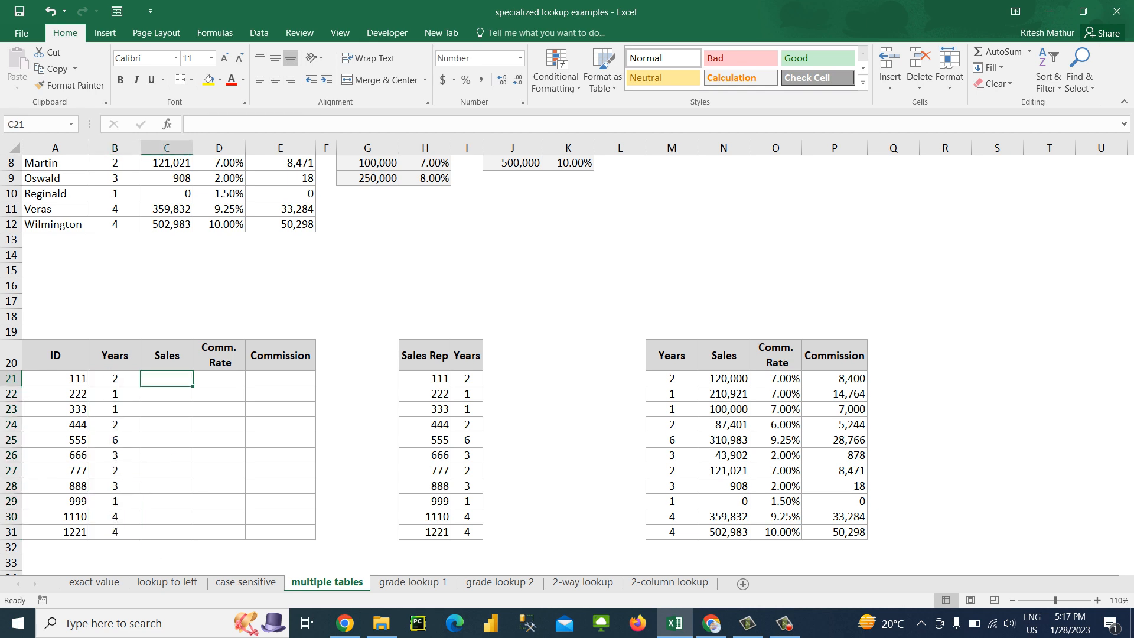
click(776, 379)
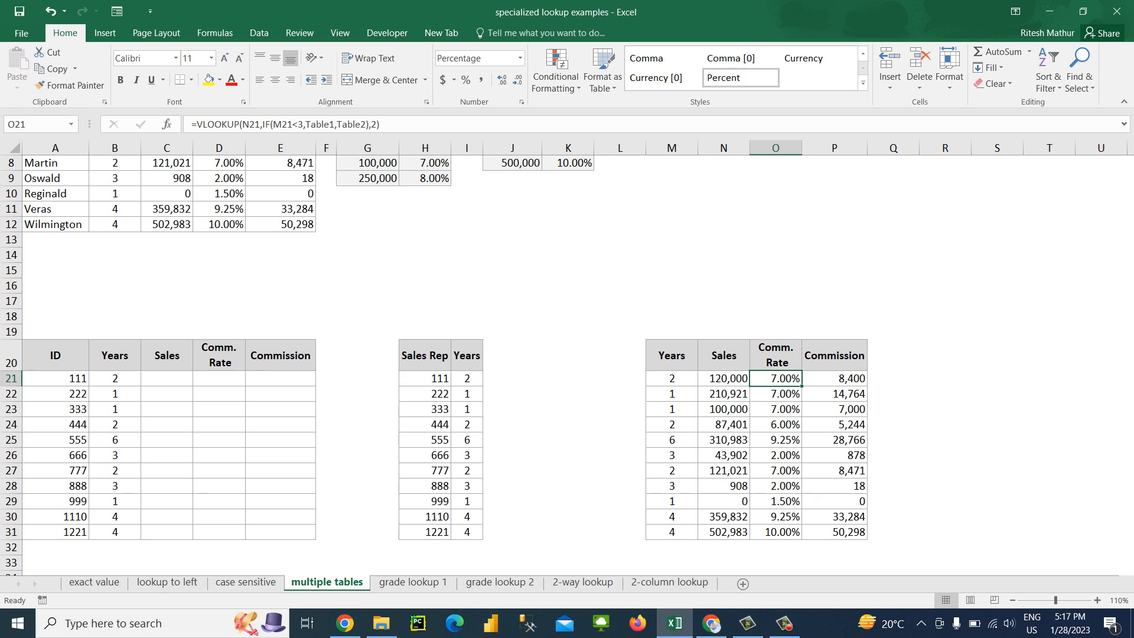
click(724, 379)
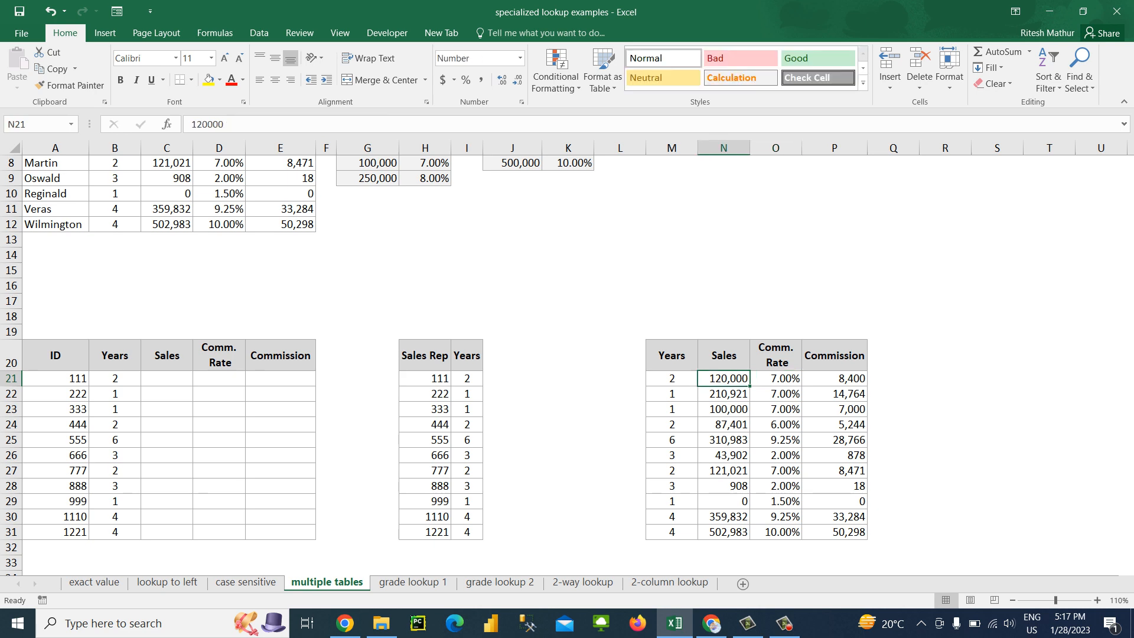
click(167, 378)
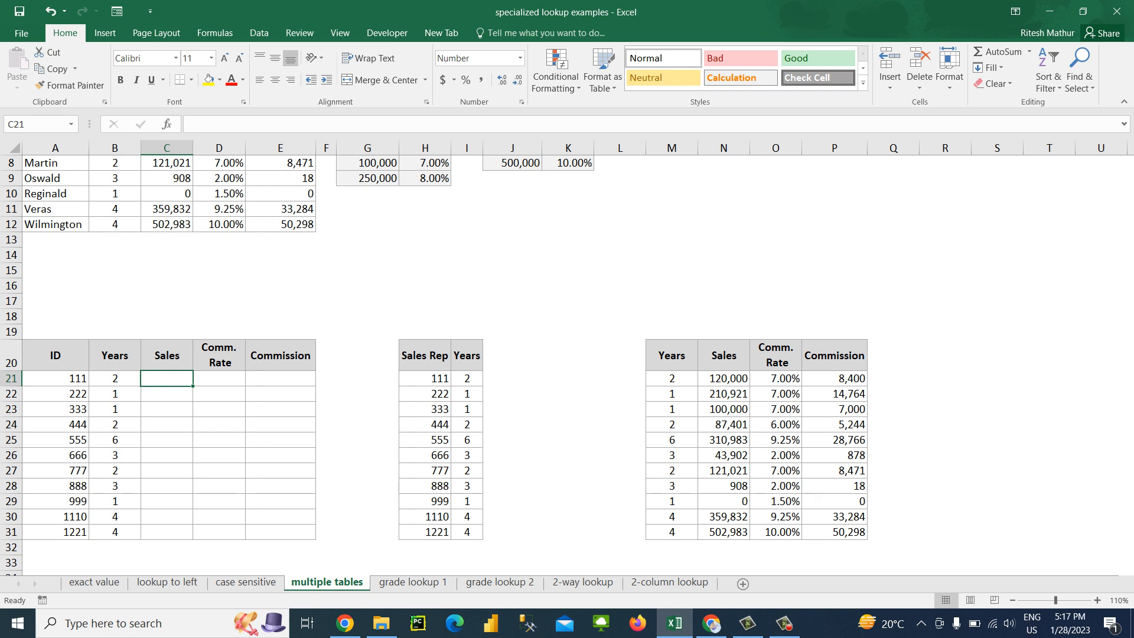
key(Left)
key(Up)
key(ctrl+shift+Down)
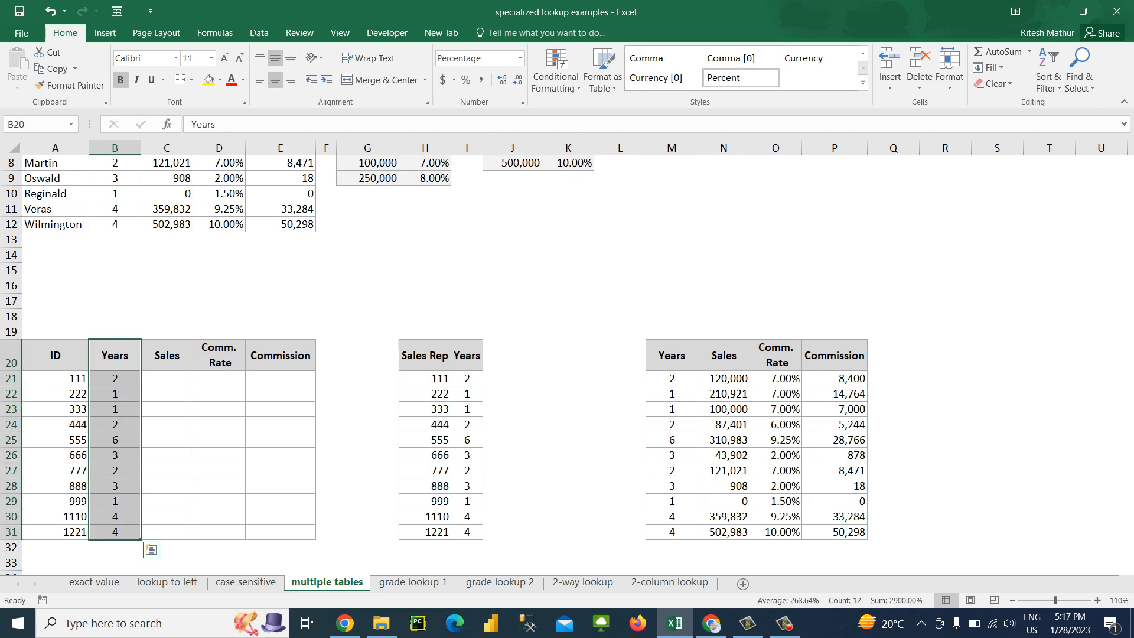
key(ctrl+minus)
key(Return)
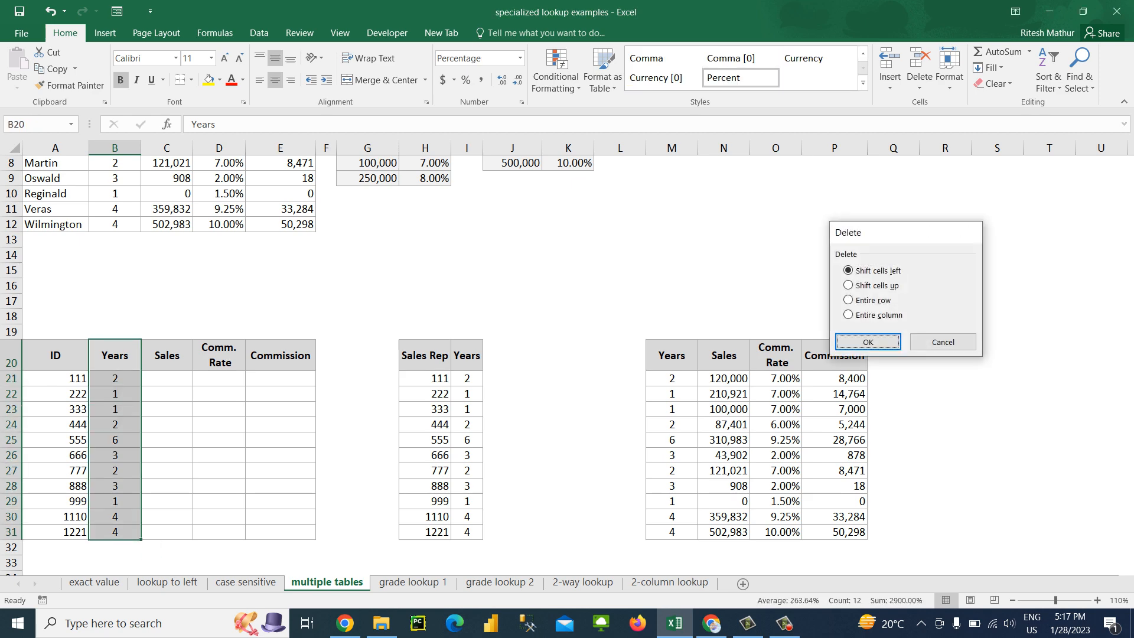
Copy the third table's Sales column M20:M31 into I20:I31, next to Years in the second table
key(Right)
key(Right)
key(Right)
key(Right)
key(Right)
key(Right)
key(Right)
key(Right)
key(Right)
key(Right)
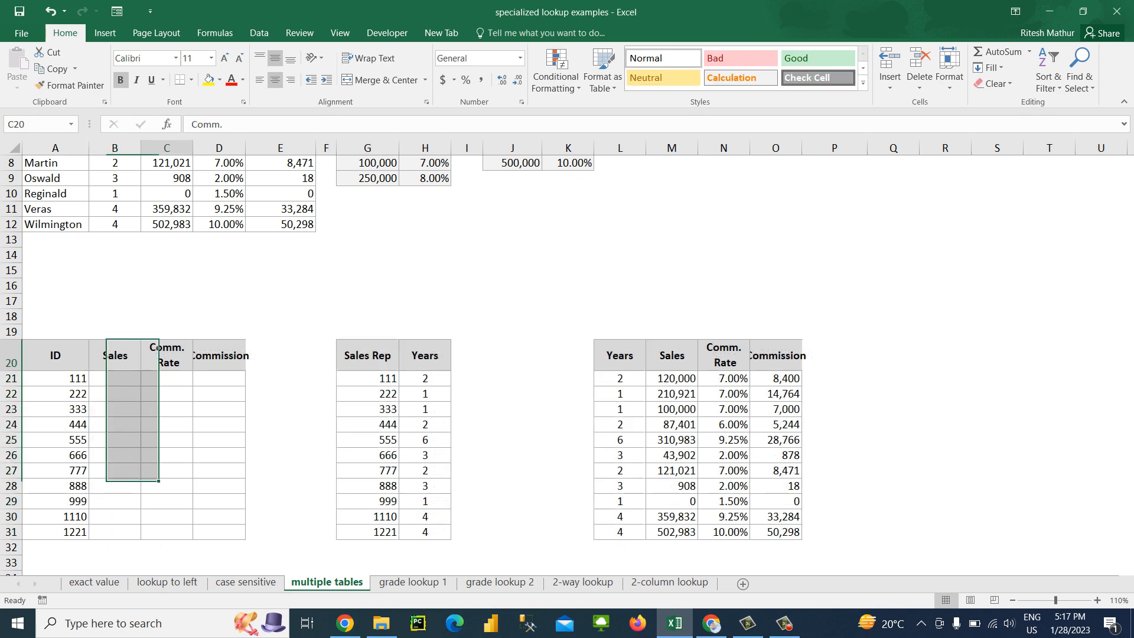
key(Right)
key(ctrl+shift+Down)
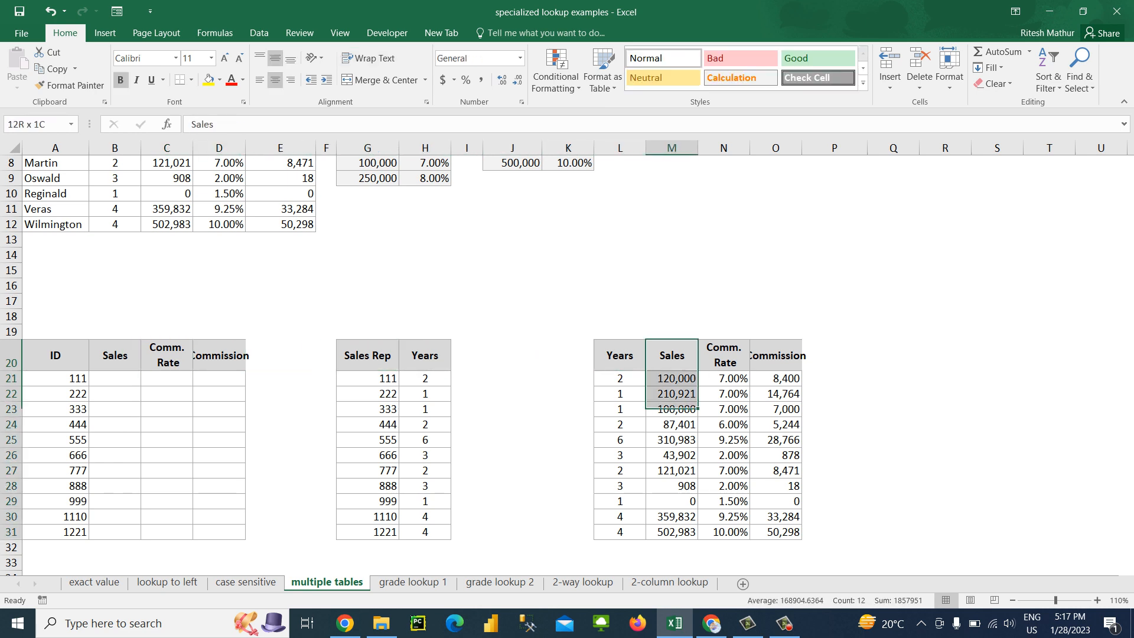
key(ctrl+c)
key(Left)
key(Left)
key(Left)
key(Left)
key(ctrl+v)
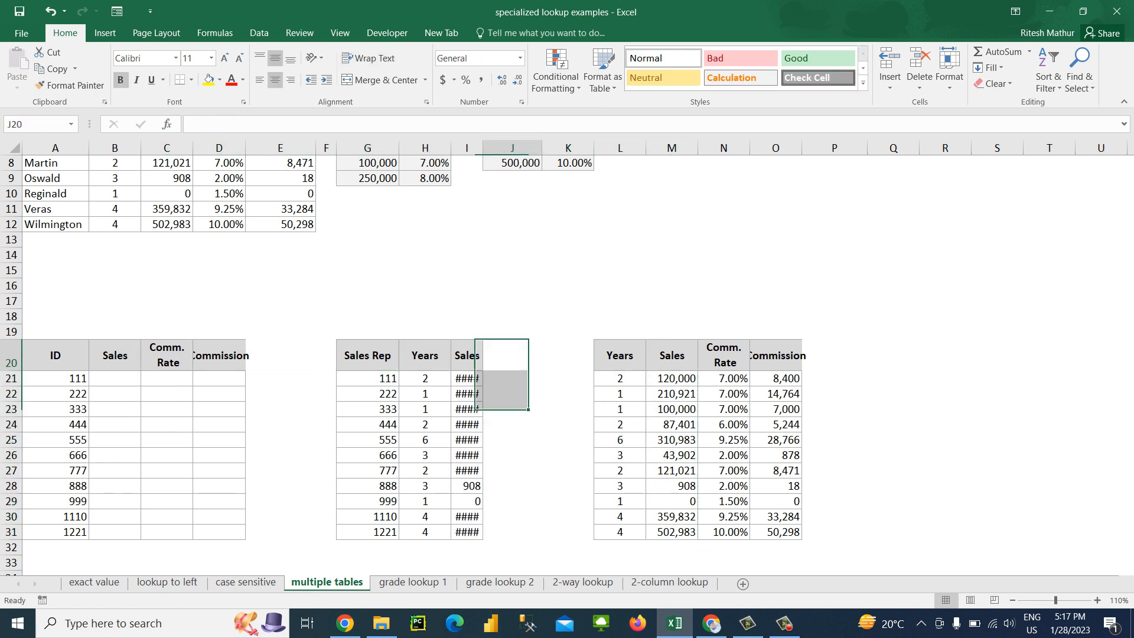
Autofit column I to the pasted Sales values
key(alt+h)
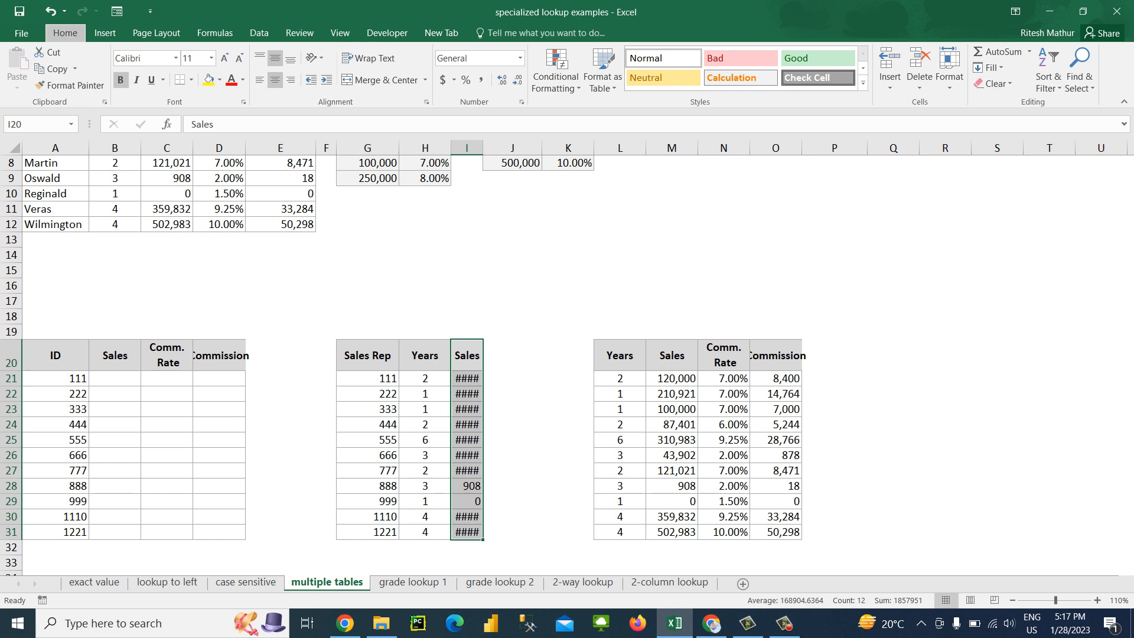
key(o)
key(i)
Try to delete the entire Sales column M from the third table
key(Right)
key(Right)
key(Right)
key(Right)
key(Left)
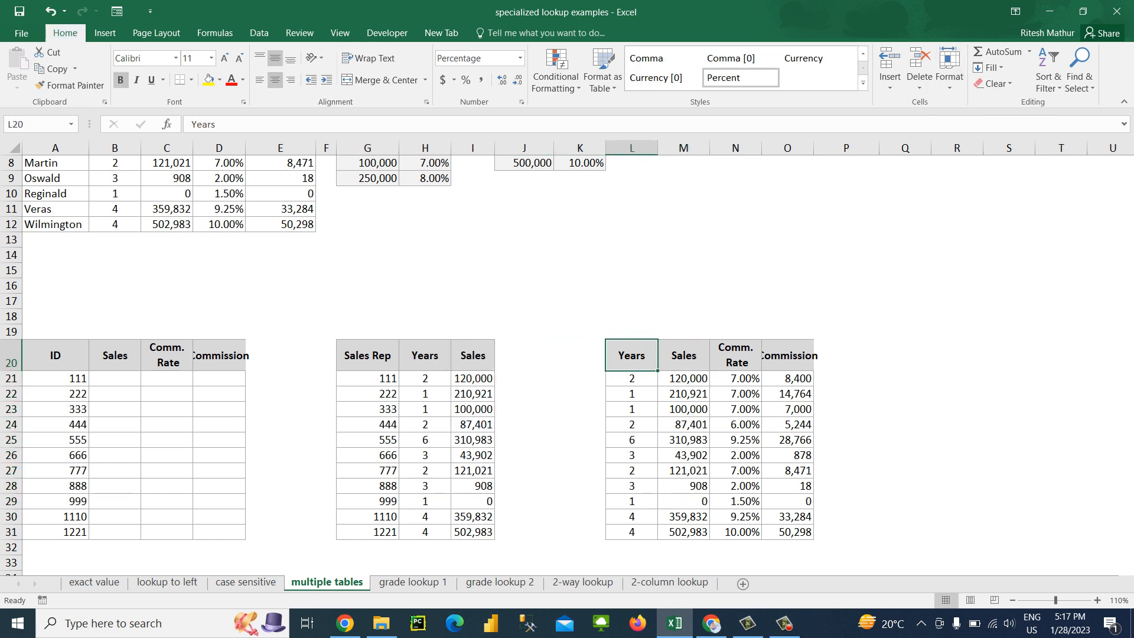
key(ctrl+space)
key(Right)
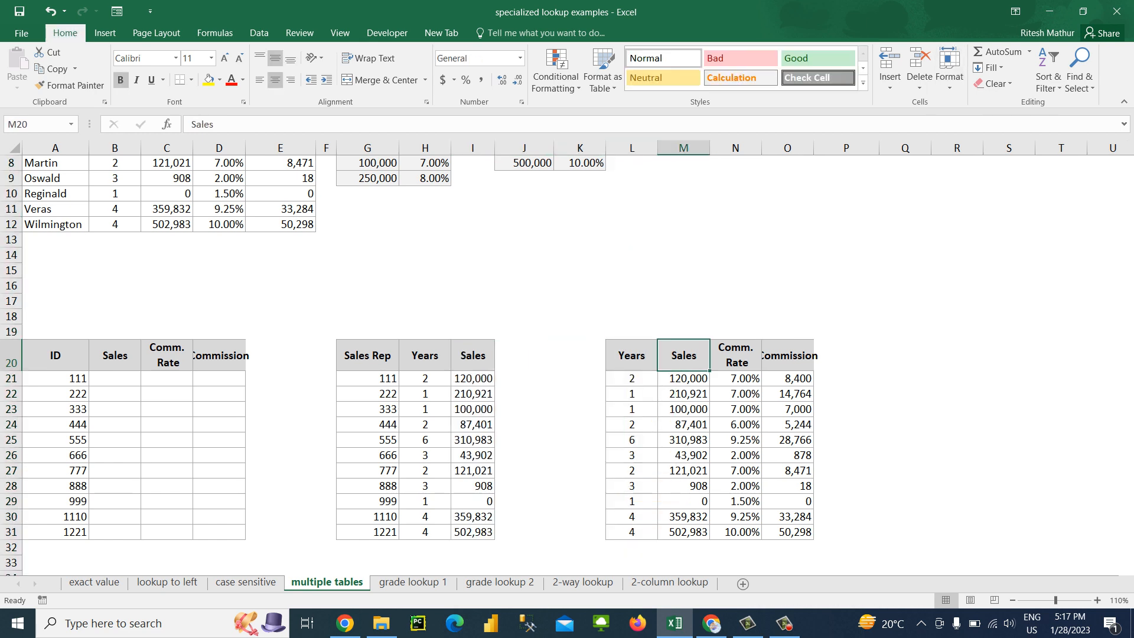
key(ctrl+space)
key(ctrl+minus)
key(Left)
key(Left)
key(Left)
key(Left)
key(Down)
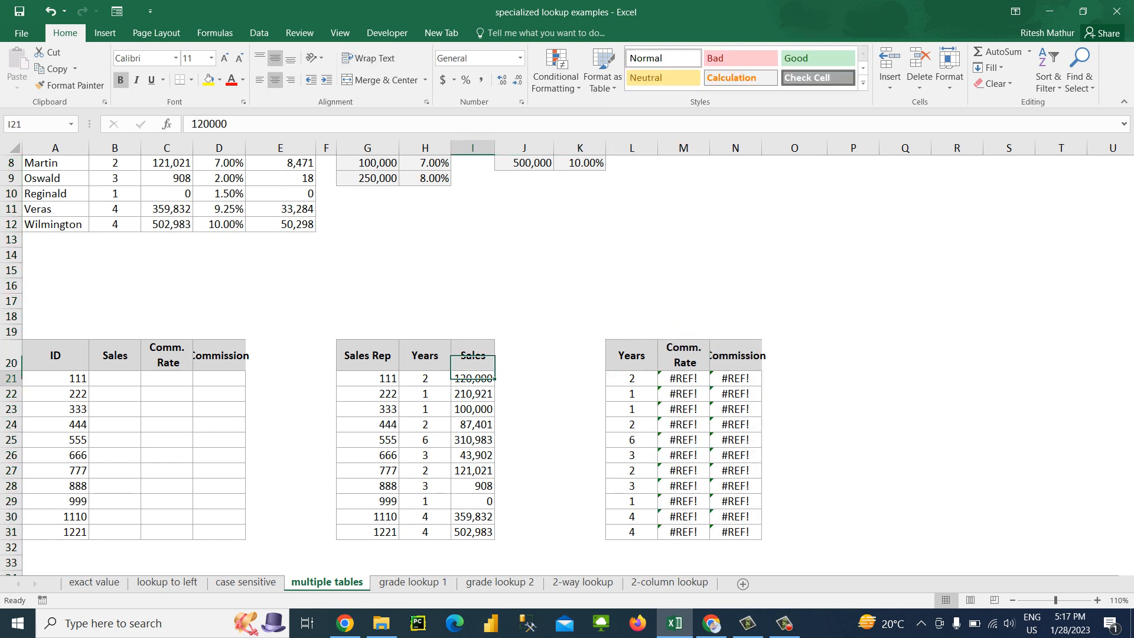
Undo the deletion of column M and select the third table's first Comm. Rate formula in N21
key(Right)
key(Right)
key(Right)
key(Right)
key(ctrl+z)
key(Down)
key(Right)
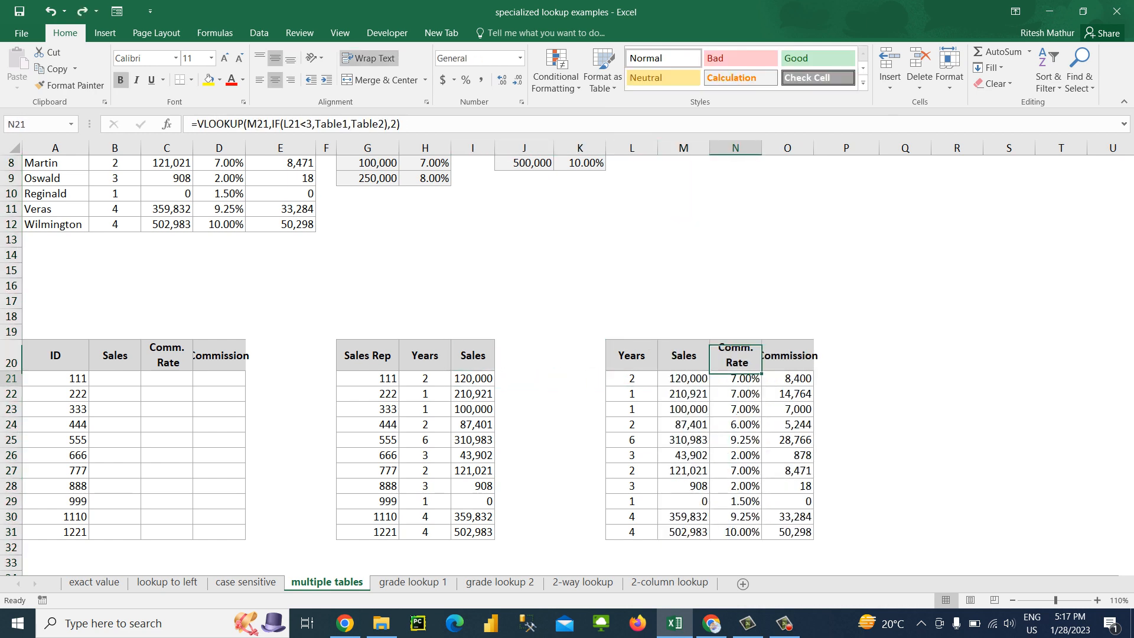
key(Left)
key(Right)
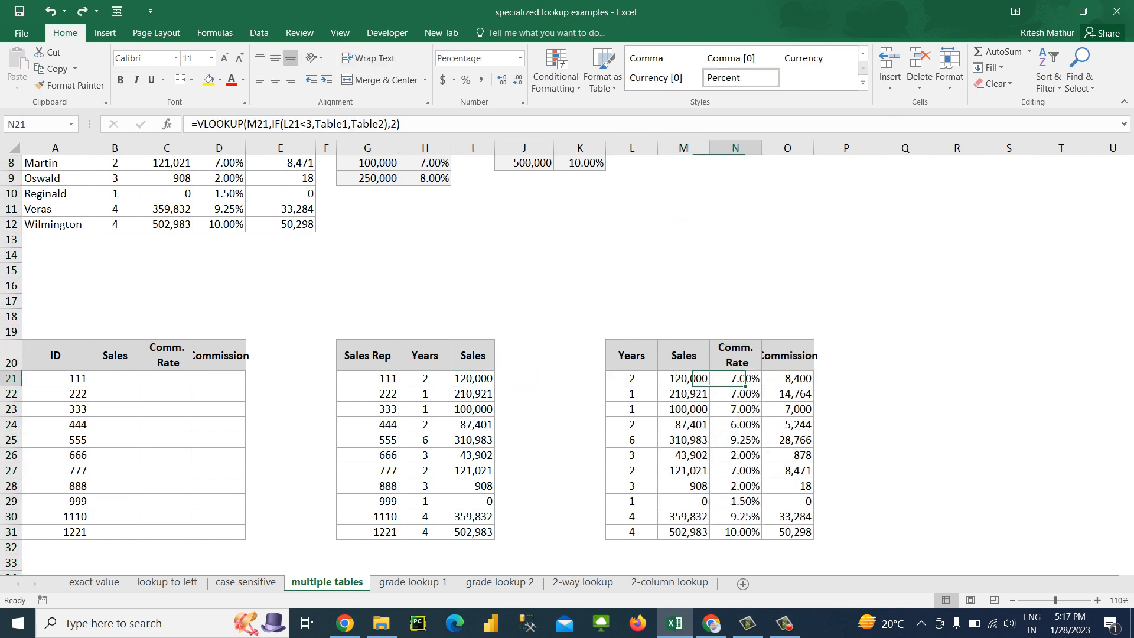
Convert the third table's Comm. Rate and Commission formulas in N21:O31 to static values
key(shift+Right)
key(ctrl+shift+Down)
key(ctrl+c)
key(ctrl+alt+v)
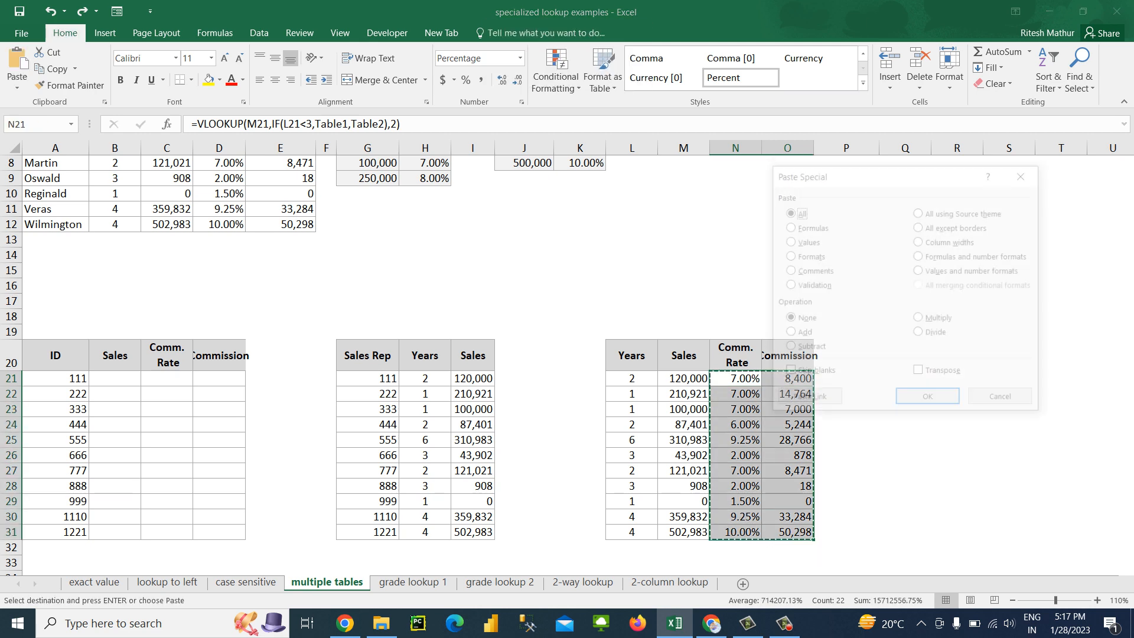
key(v)
key(Return)
key(Escape)
Delete the entire Sales column M from the third table
key(Left)
key(ctrl+space)
key(ctrl+minus)
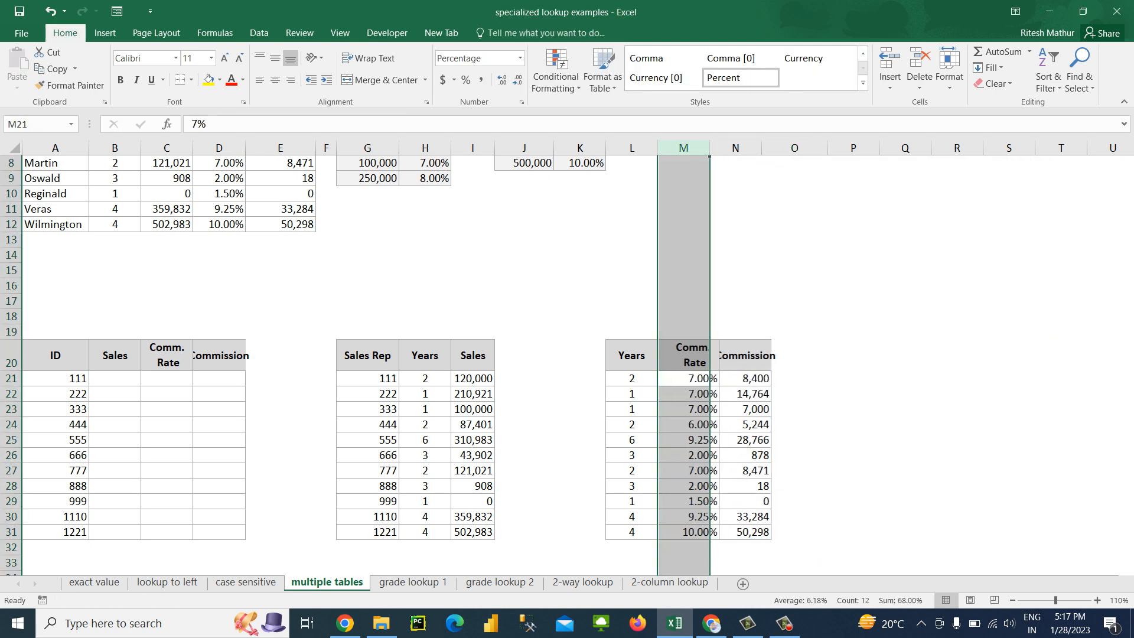
Autofit column D to the Commission header of the ID table
key(Left)
key(Left)
key(Left)
key(Left)
key(Left)
key(Left)
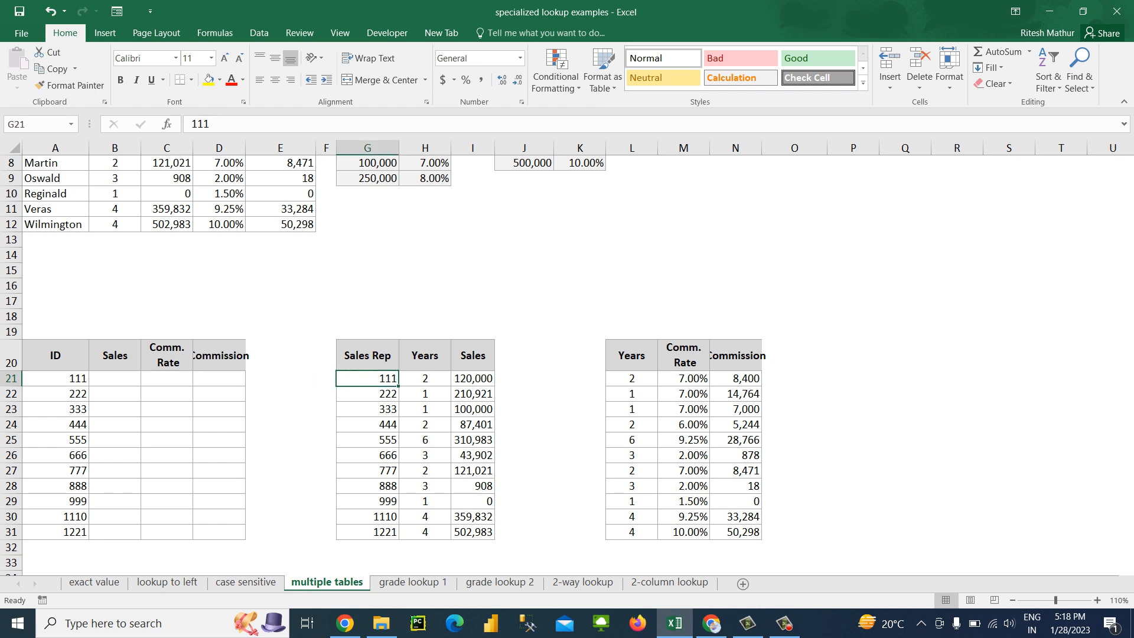
key(Right)
key(Up)
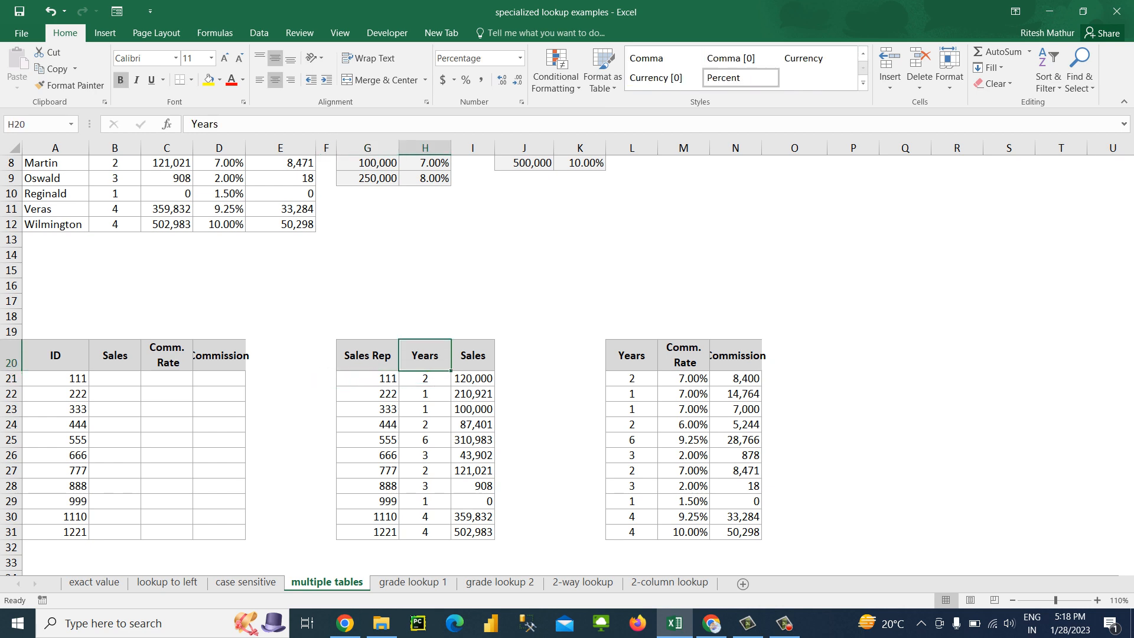
key(Down)
key(Left)
key(Left)
key(Left)
key(Left)
key(Up)
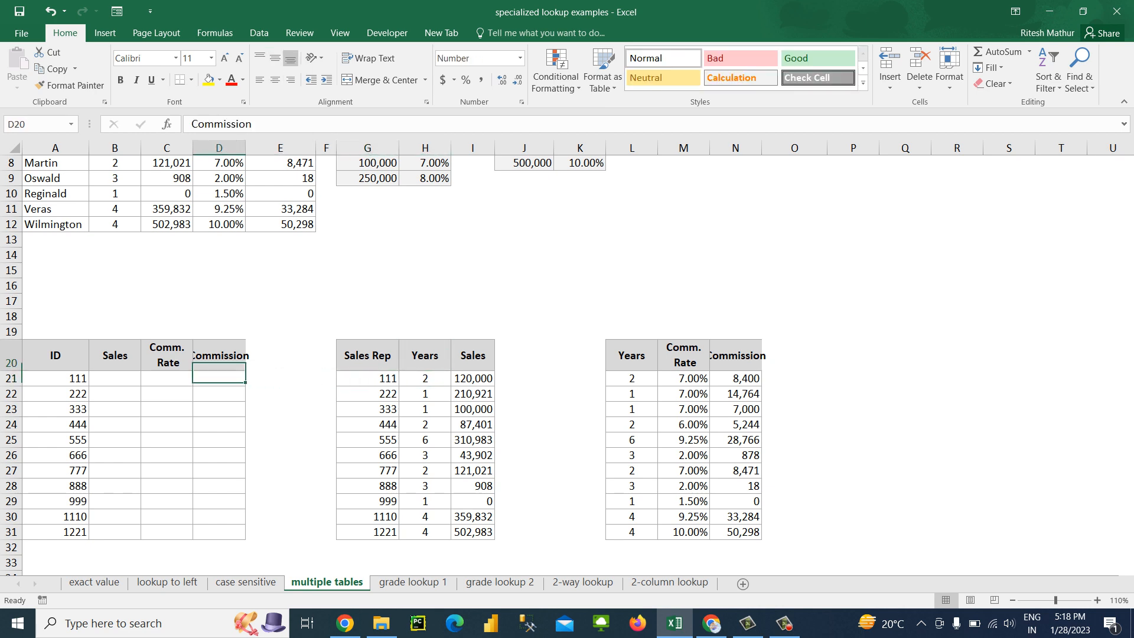
key(alt+h)
key(o)
key(i)
key(Down)
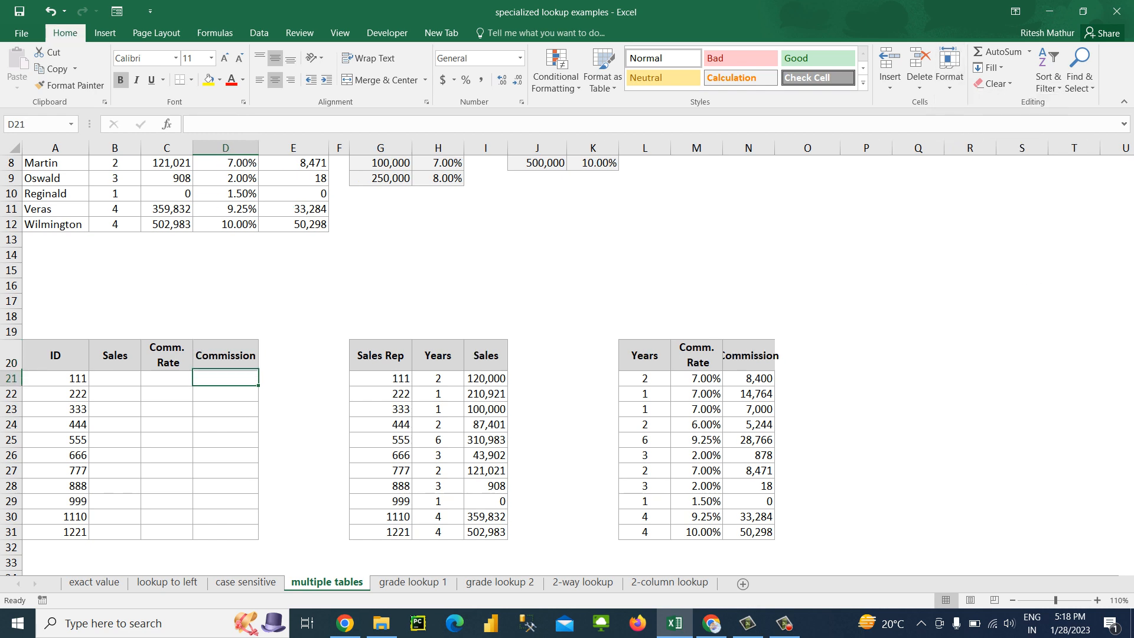
Compare the ID table's empty Sales column with the Sales column of the second table
key(Left)
key(Left)
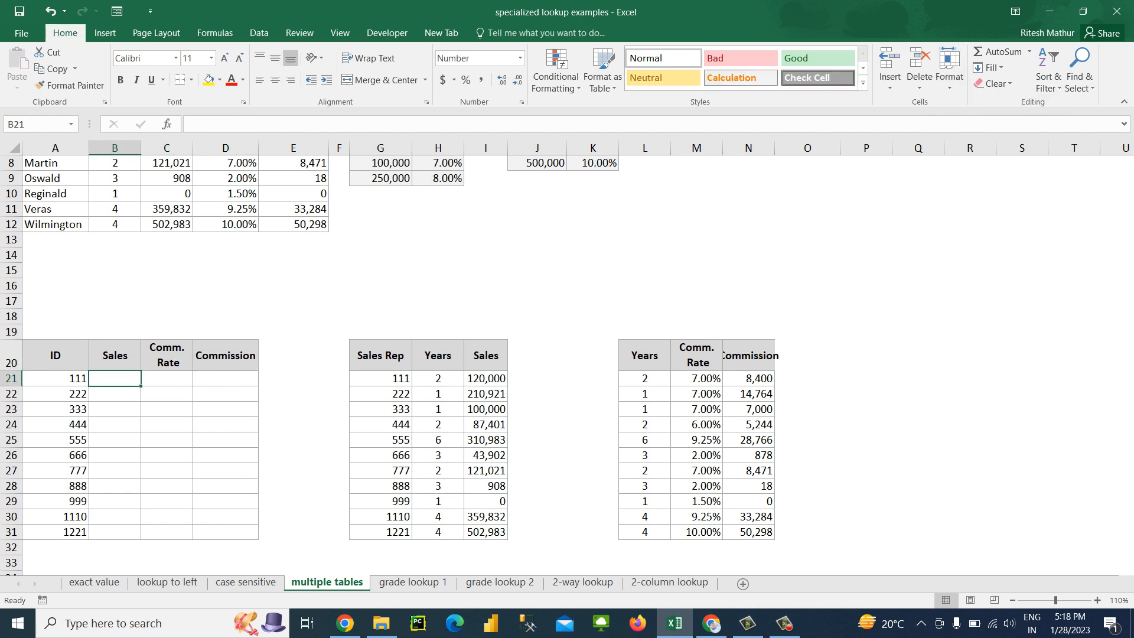
key(Left)
key(Right)
key(Up)
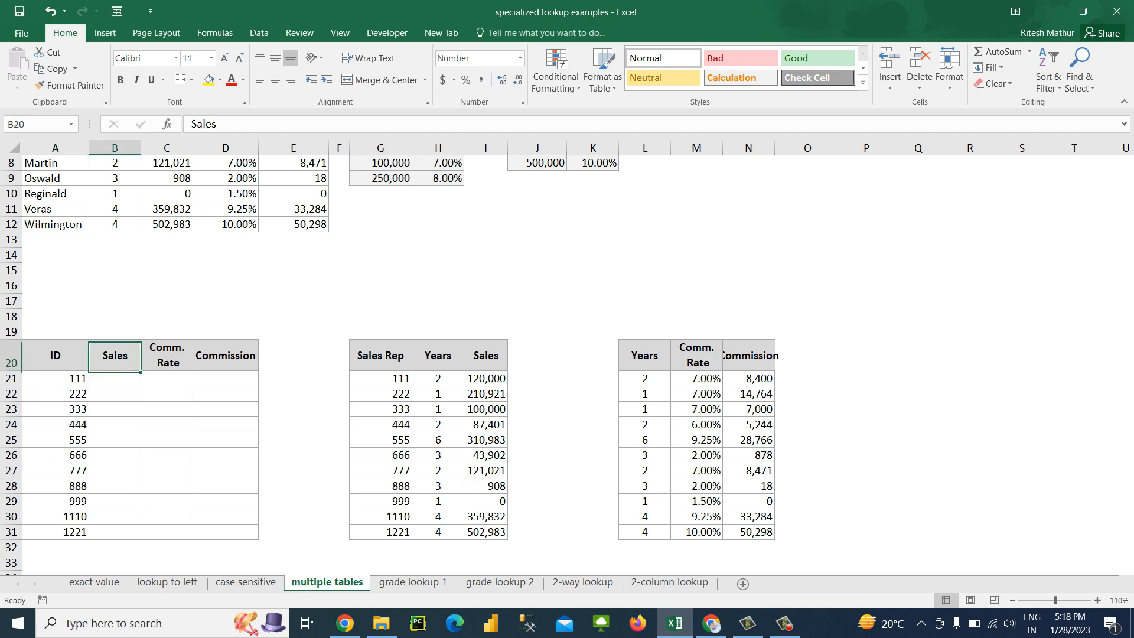
key(Left)
key(Right)
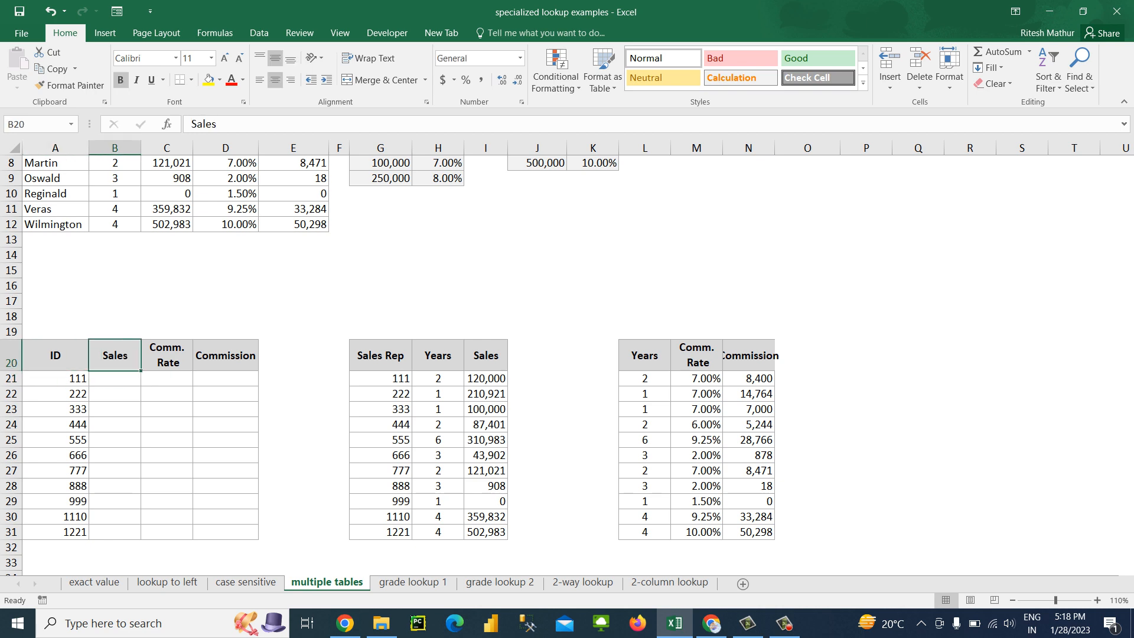
key(Right)
key(Right)
key(Right)
key(Right)
key(Right)
key(Right)
key(Right)
key(Down)
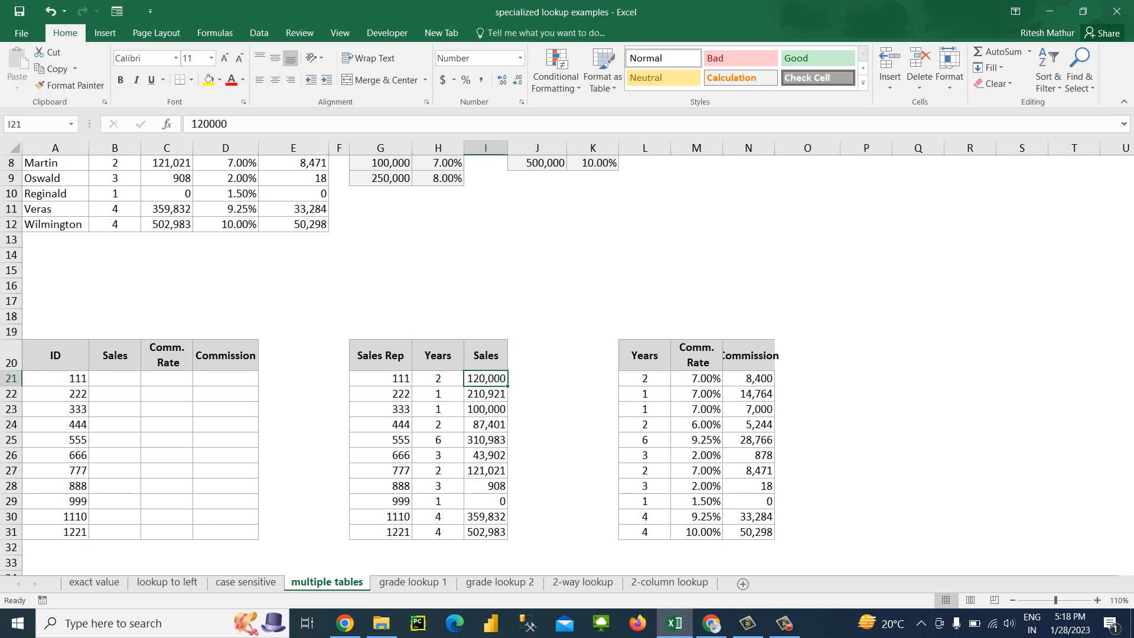
Rename the second table's Sales Rep header in G20 as ID
key(Left)
key(Left)
key(Up)
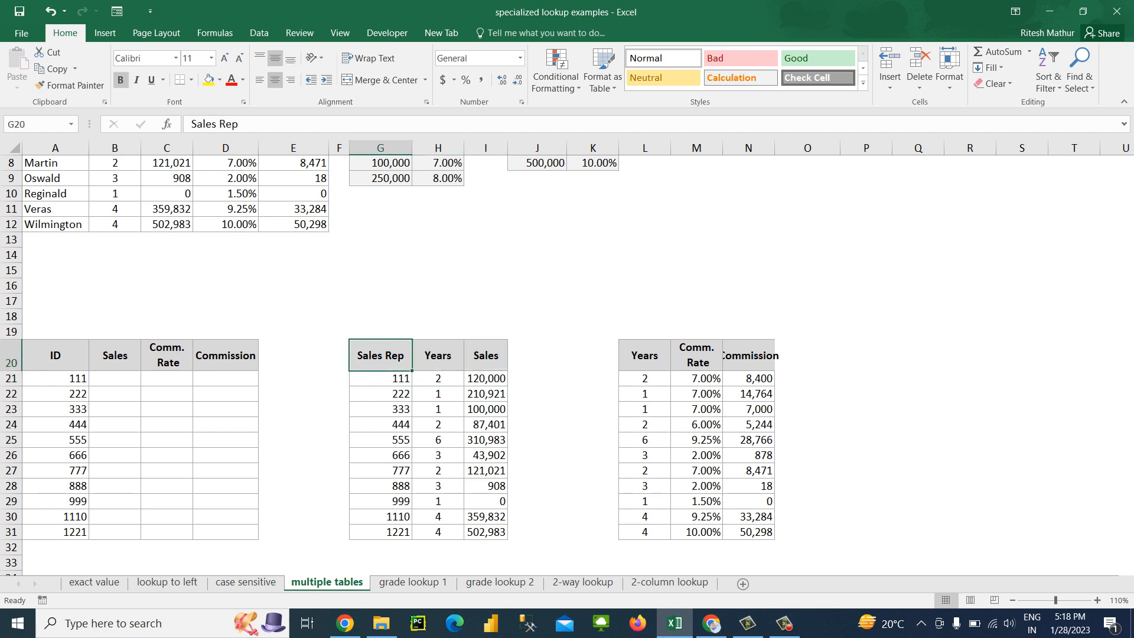
text(ID)
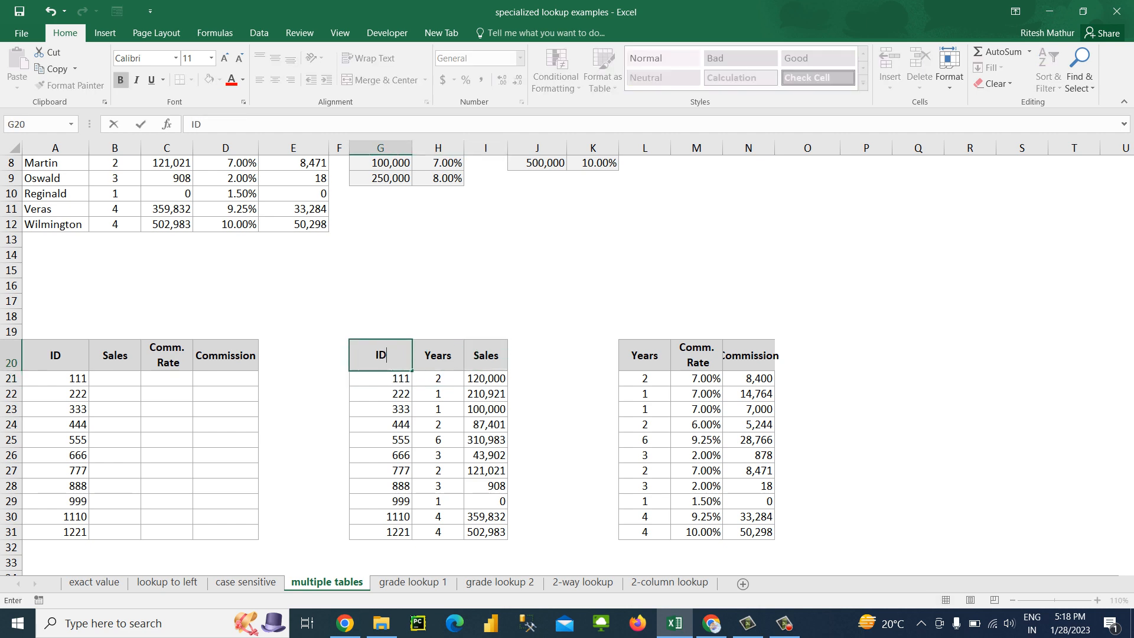
key(Return)
Enter =VLOOKUP(A21,G21:I31,3,0) in B21 to look up the first ID's Sales
key(Up)
key(Right)
key(Right)
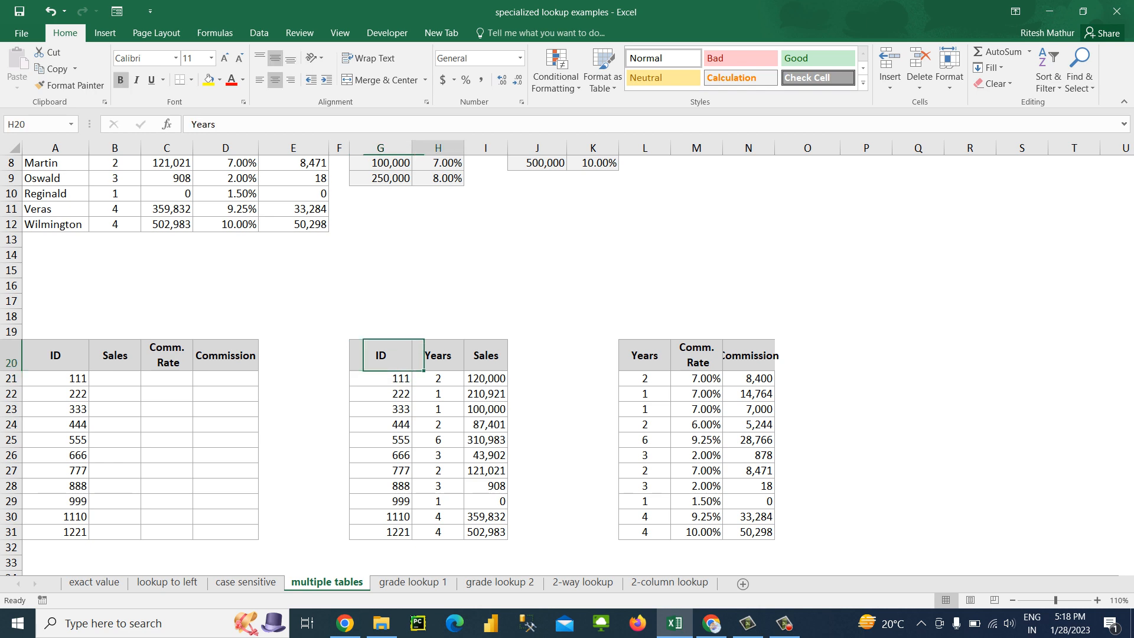
key(Down)
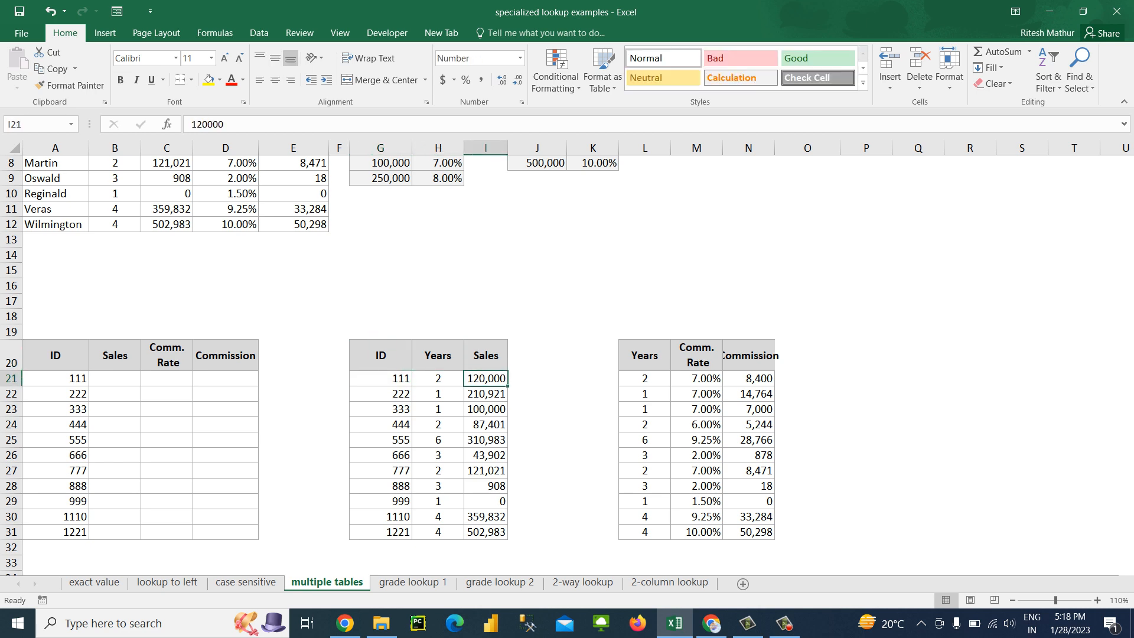
key(Left)
key(Left)
key(Left)
key(Left)
key(Left)
key(Left)
key(Left)
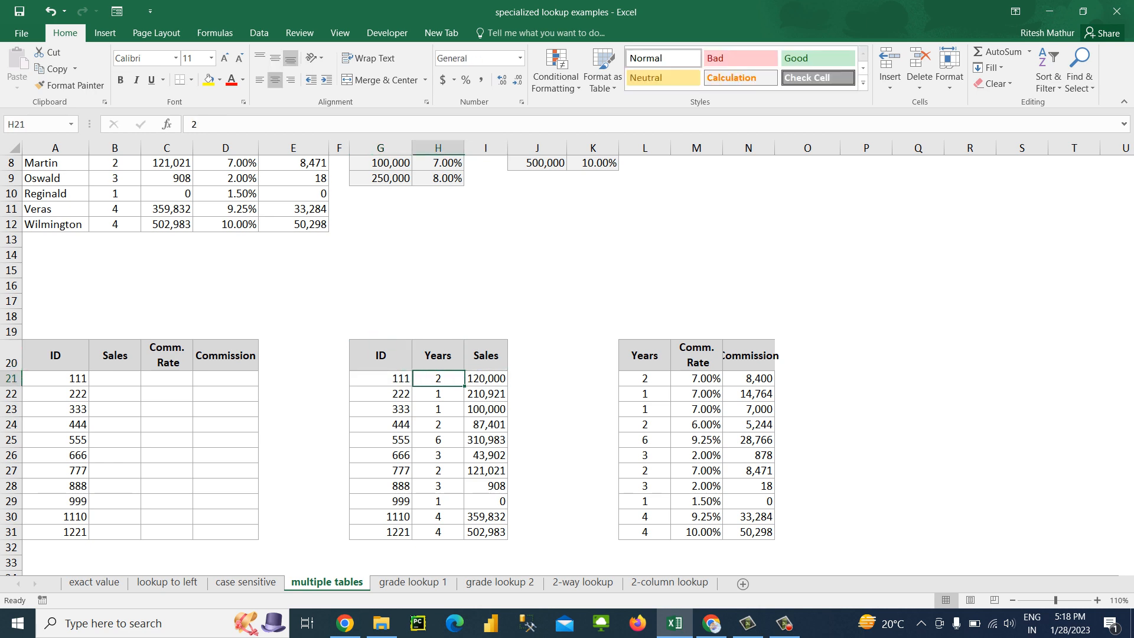
text(=vlookup()
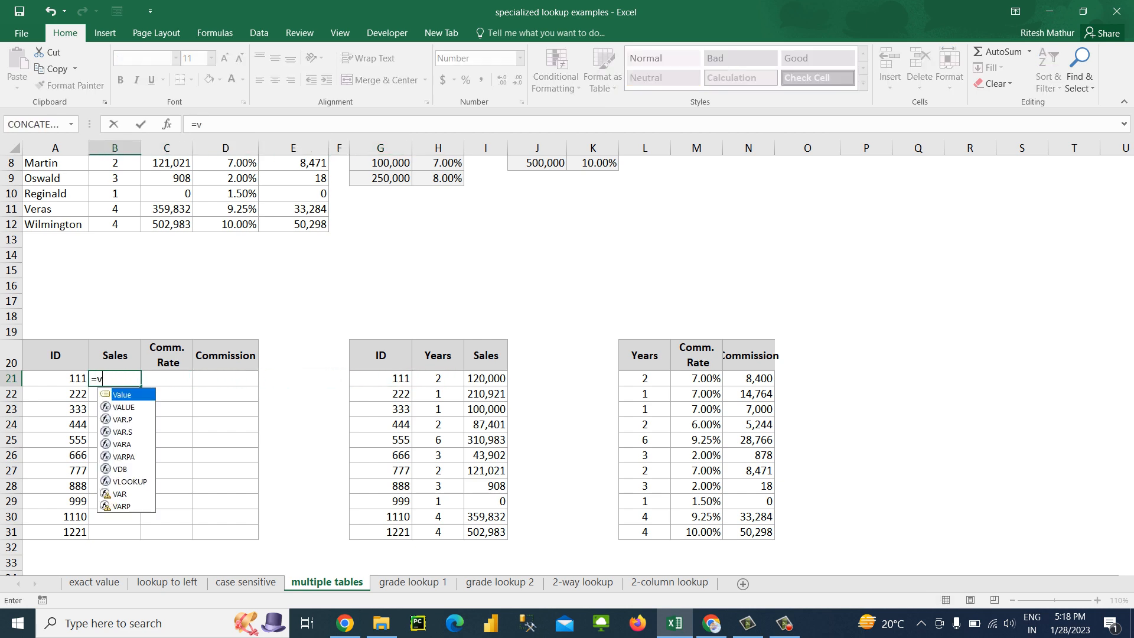
key(Left)
text(,)
key(Right)
key(Right)
key(Right)
key(Right)
key(Right)
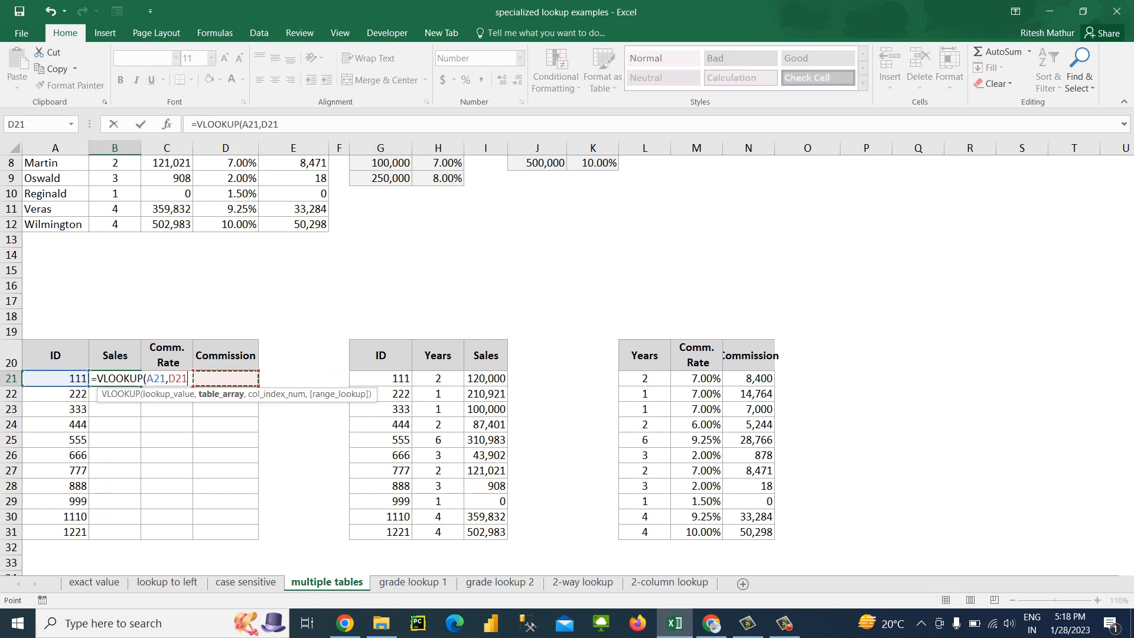
key(shift+Right)
key(shift+Right)
key(ctrl+shift+Down)
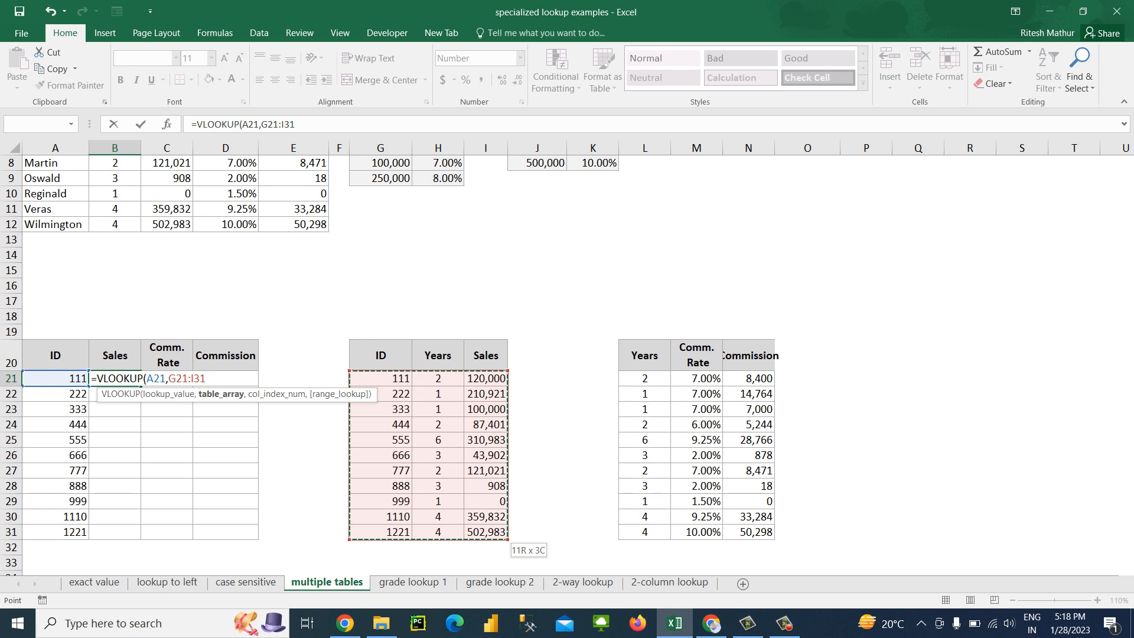
text(,3,0))
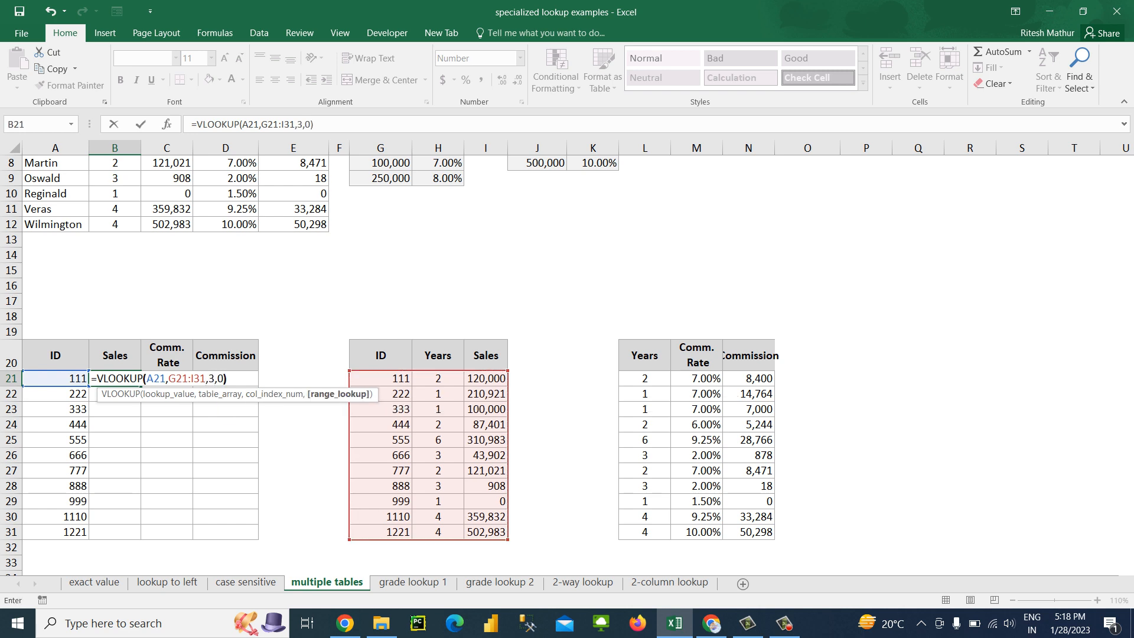
key(Return)
Fill the Sales lookup formula down through B31
key(Left)
key(ctrl+Down)
key(Right)
key(ctrl+shift+Up)
key(ctrl+d)
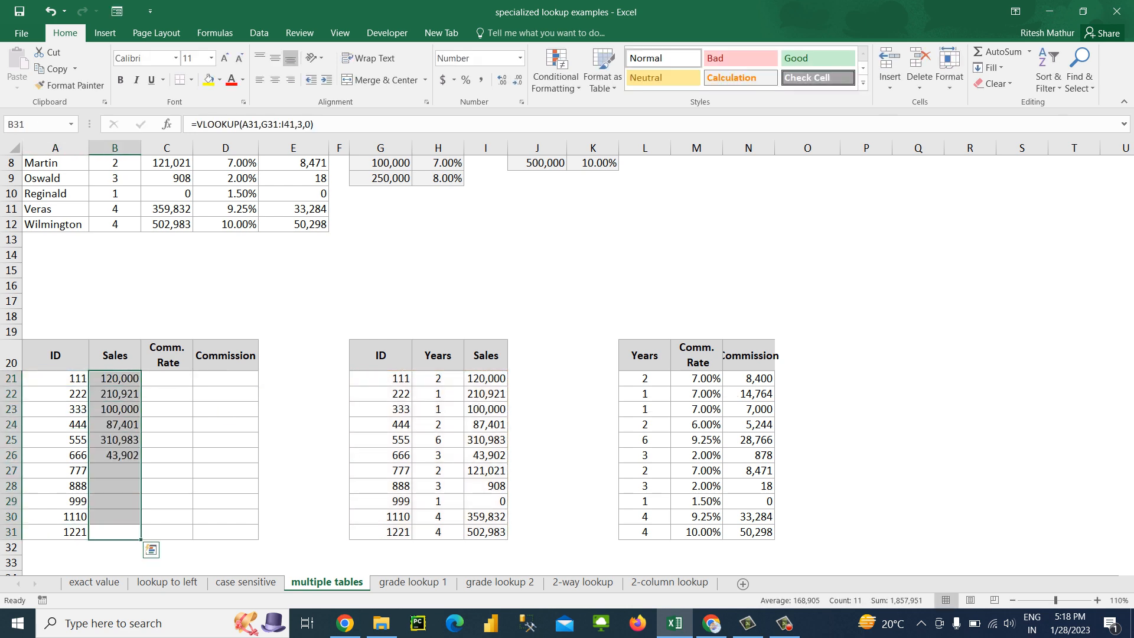
Set the second table's Sales values to 121021 in I30 and 502983 in I31
key(Right)
key(Right)
key(Right)
key(Right)
key(Right)
key(Right)
key(Right)
key(Up)
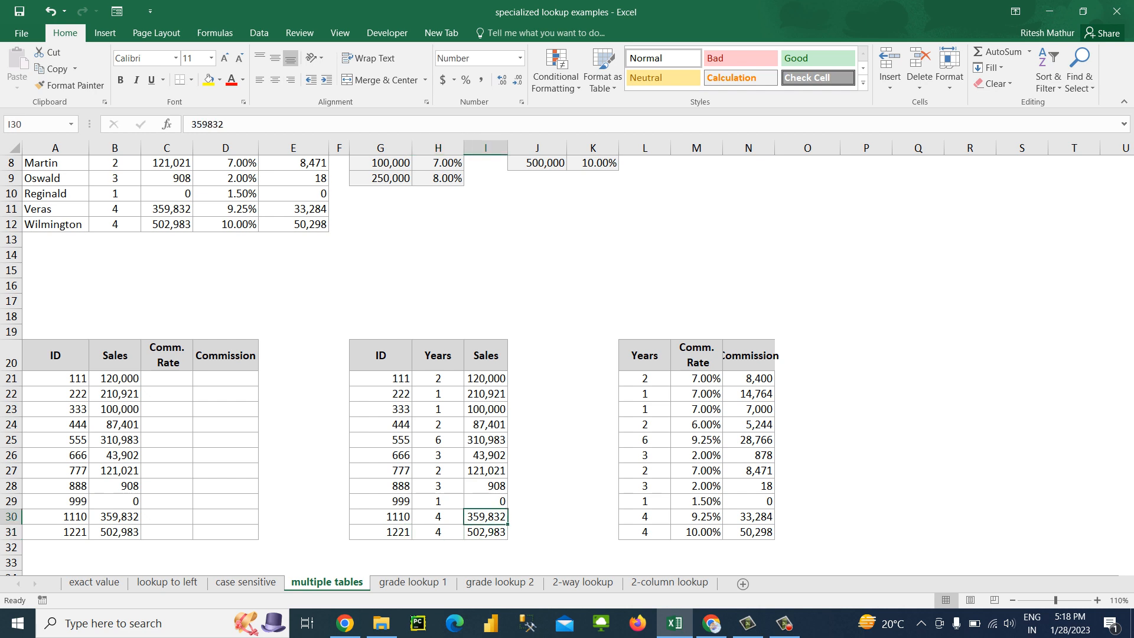
text(121021)
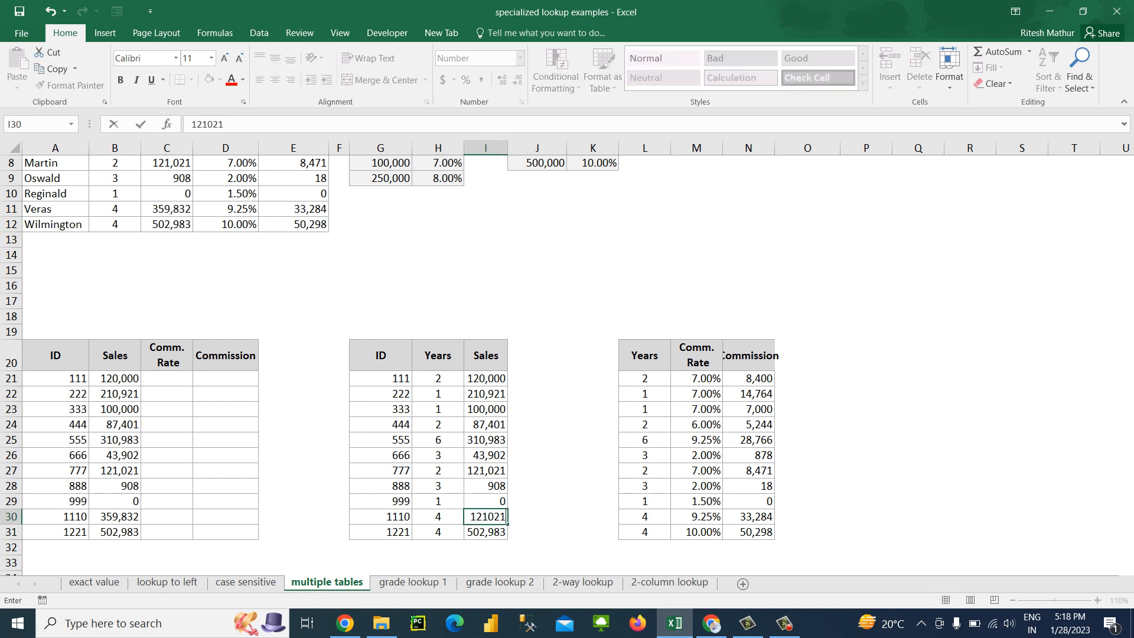
key(Return)
text(.)
key(BackSpace)
text(502983)
key(Up)
Check the Sales lookup result for ID 1110 in B30 against the second table
key(Left)
key(Left)
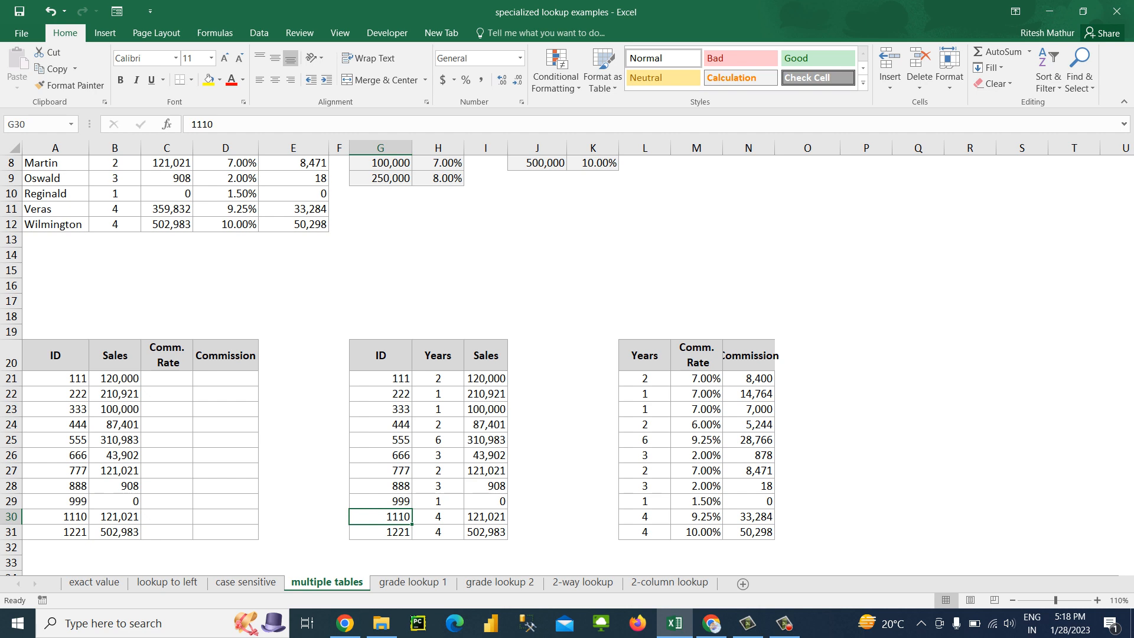
key(Left)
key(Left)
key(Left)
key(Left)
key(Left)
key(Up)
key(Up)
key(Up)
key(Down)
key(Down)
key(Down)
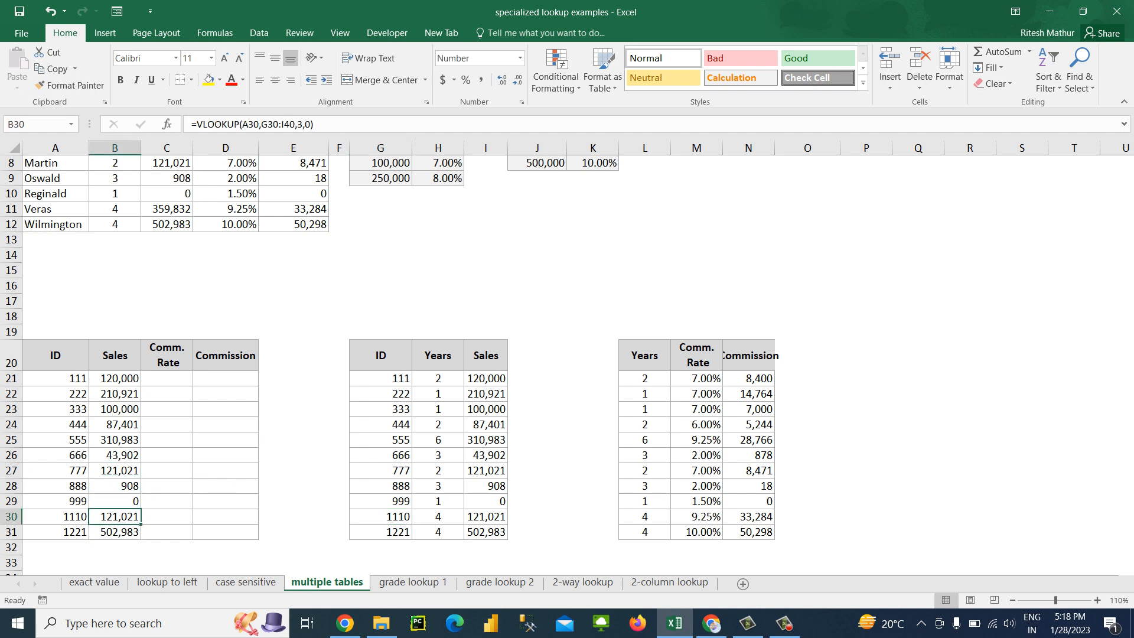
click(167, 409)
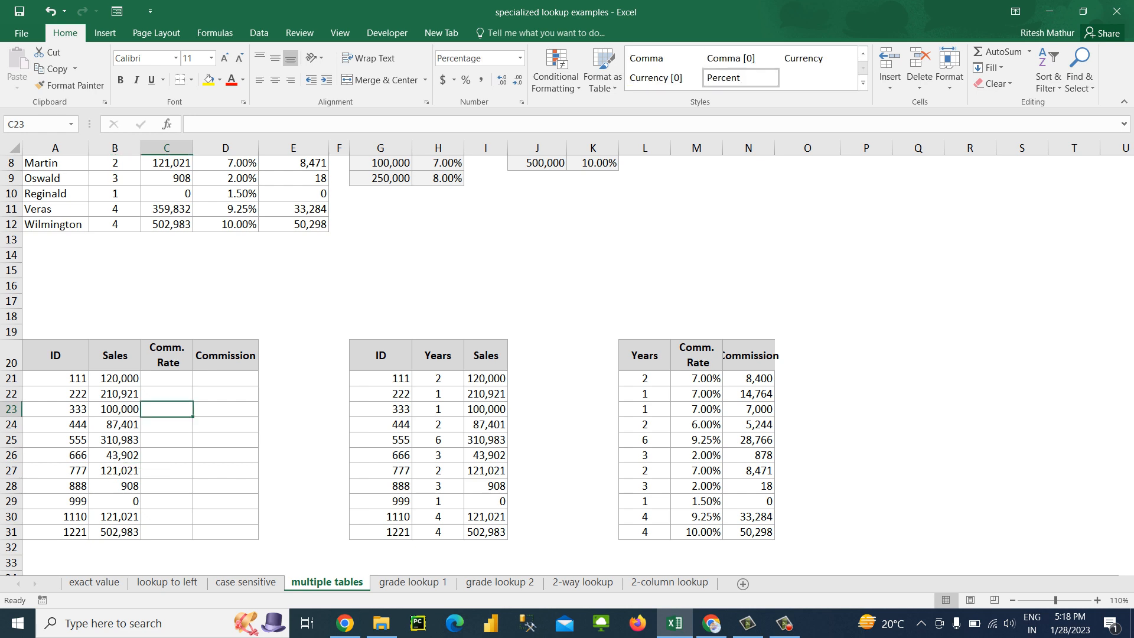
key(Up)
key(Right)
key(Up)
key(Left)
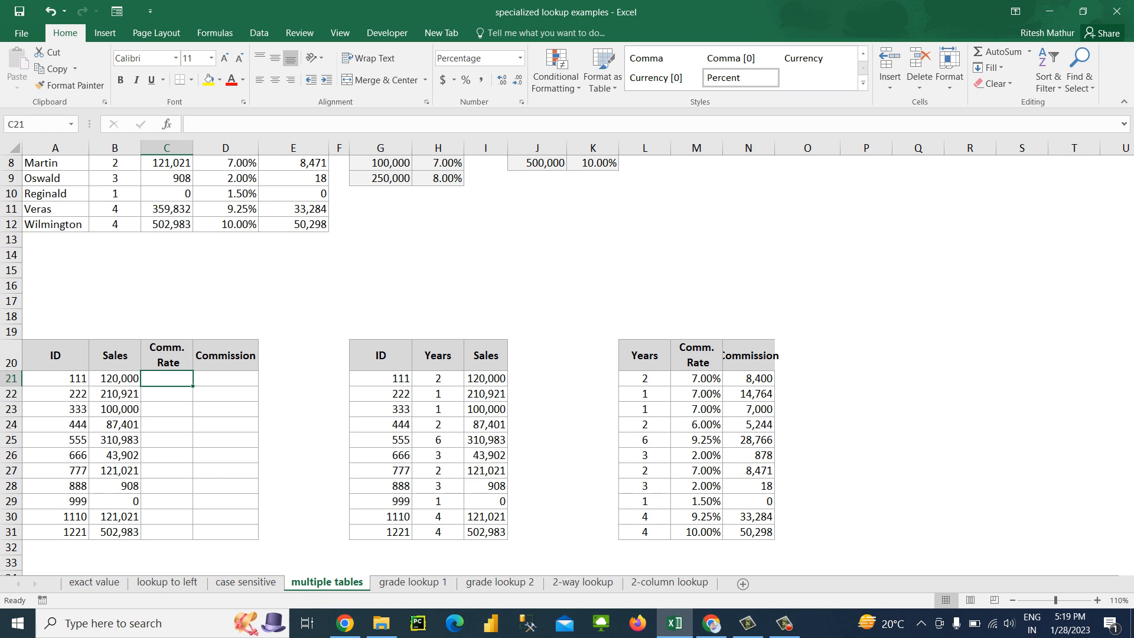
Autofit column N to the third table's Commission header
click(748, 356)
key(alt+h)
key(o)
key(i)
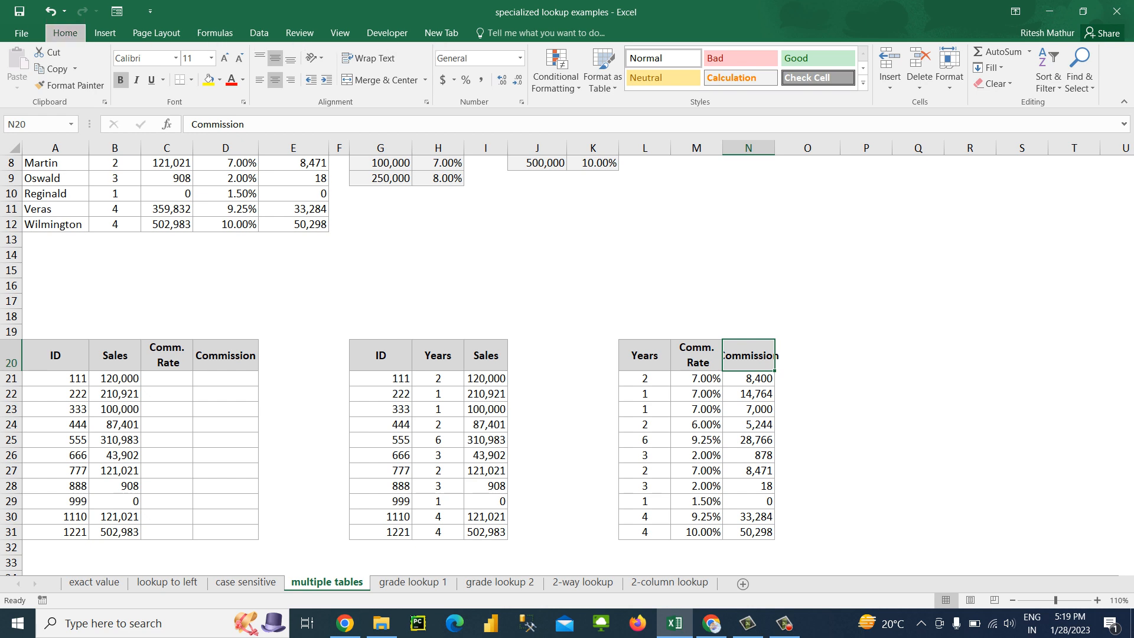
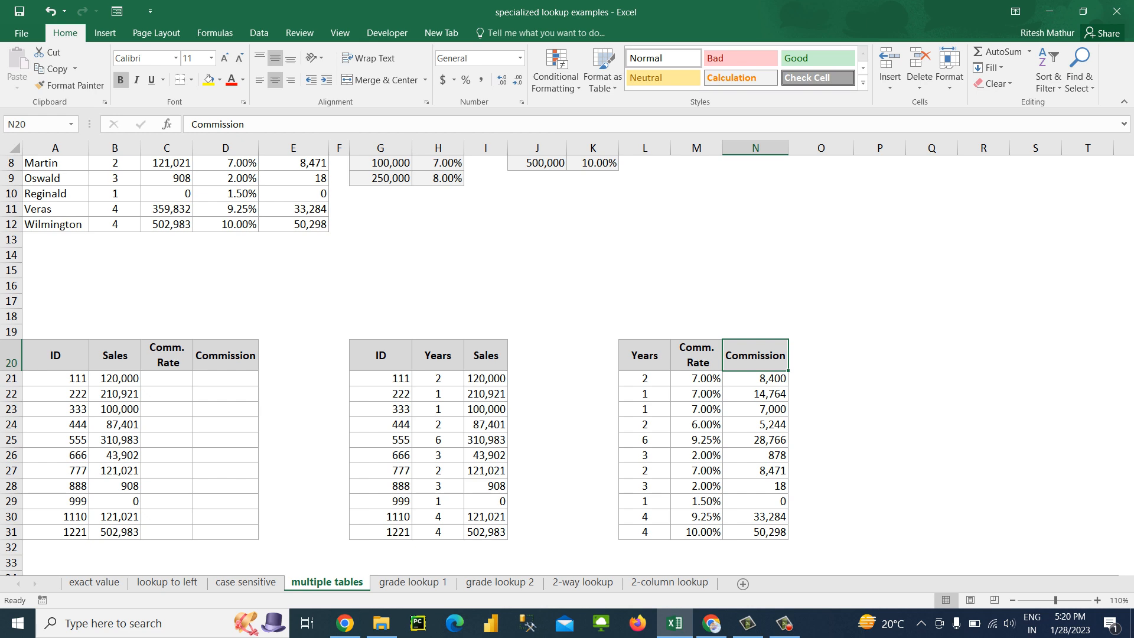
Compare the Sales and Years columns of the second table with the first table's Sales and the third table's Years
drag(115, 378, 115, 532)
drag(485, 378, 485, 532)
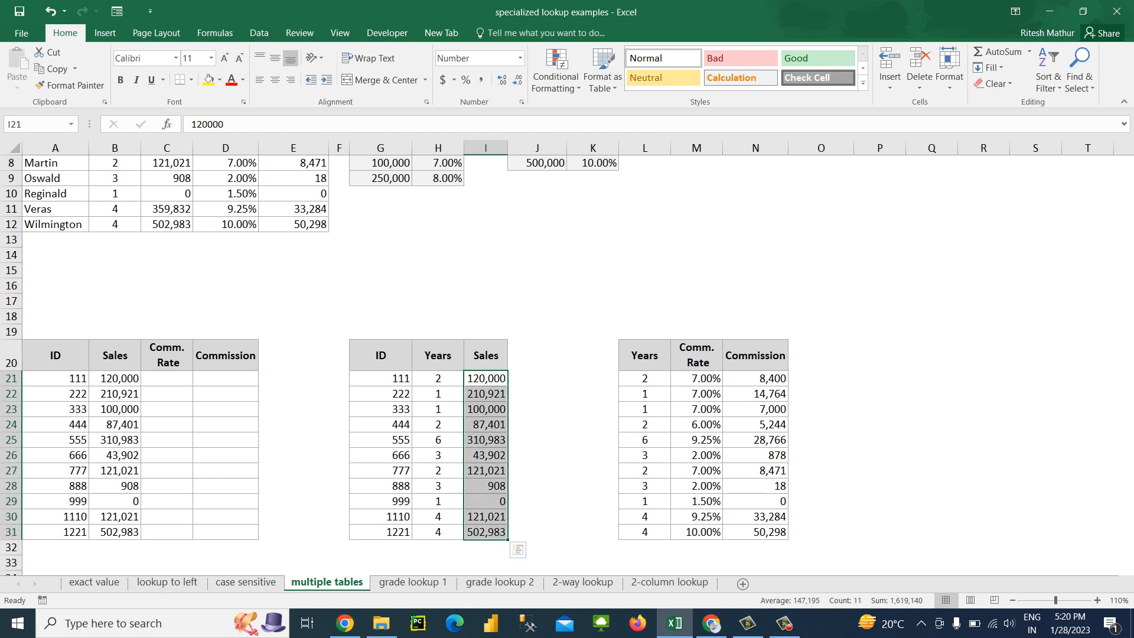
drag(645, 379, 644, 532)
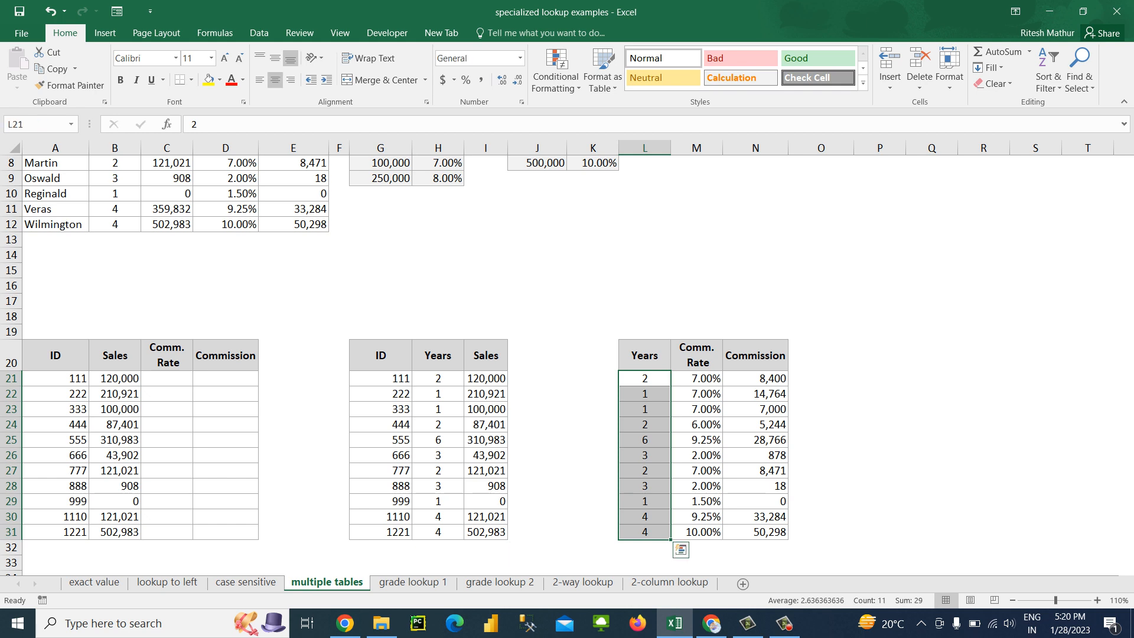
drag(438, 378, 439, 531)
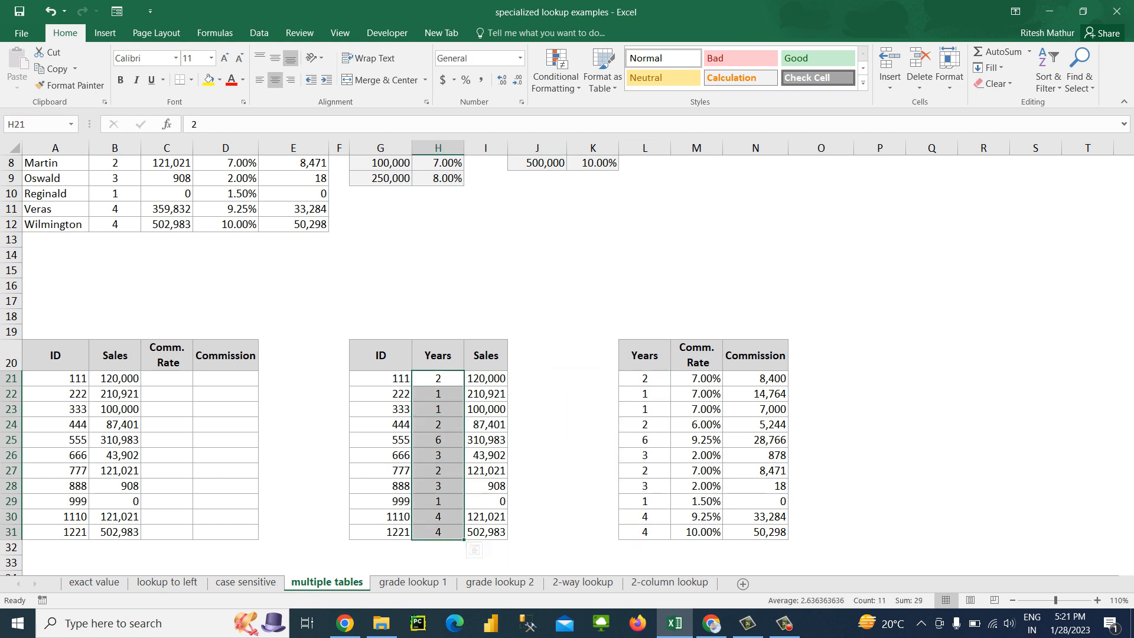
drag(645, 378, 644, 532)
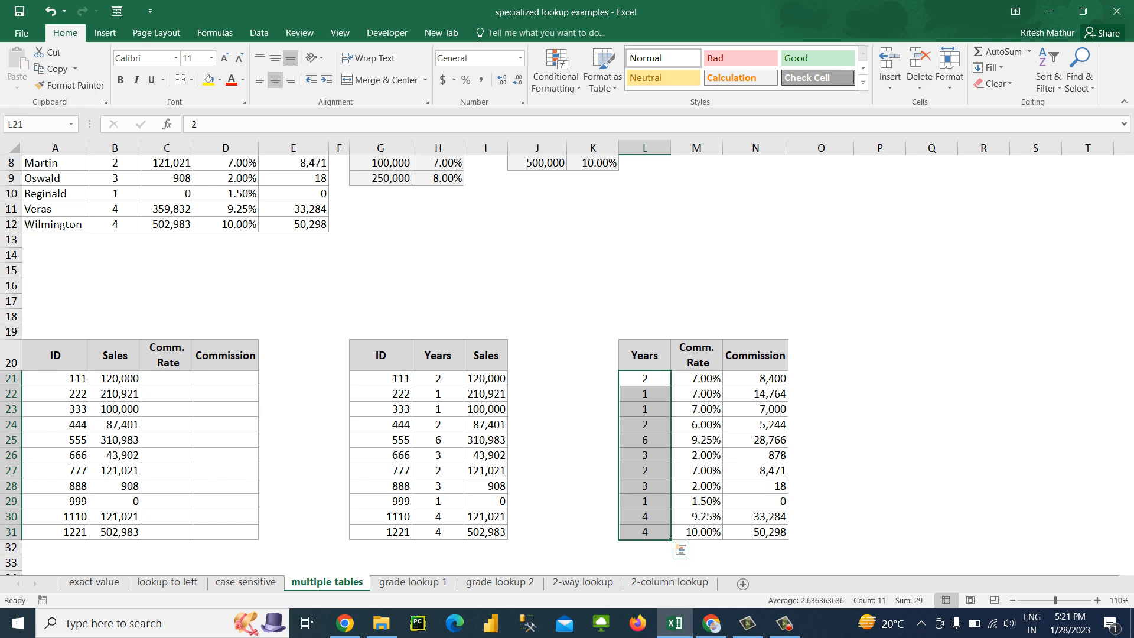
Set the Years value for ID 111 in H21 to 1
click(438, 378)
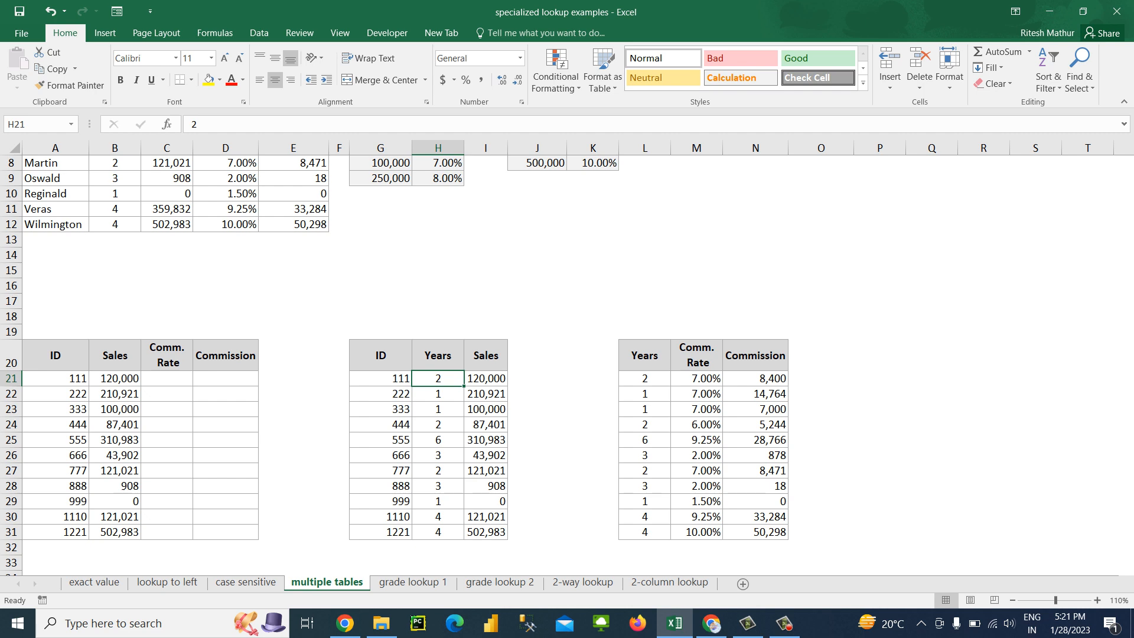
text(12)
key(Return)
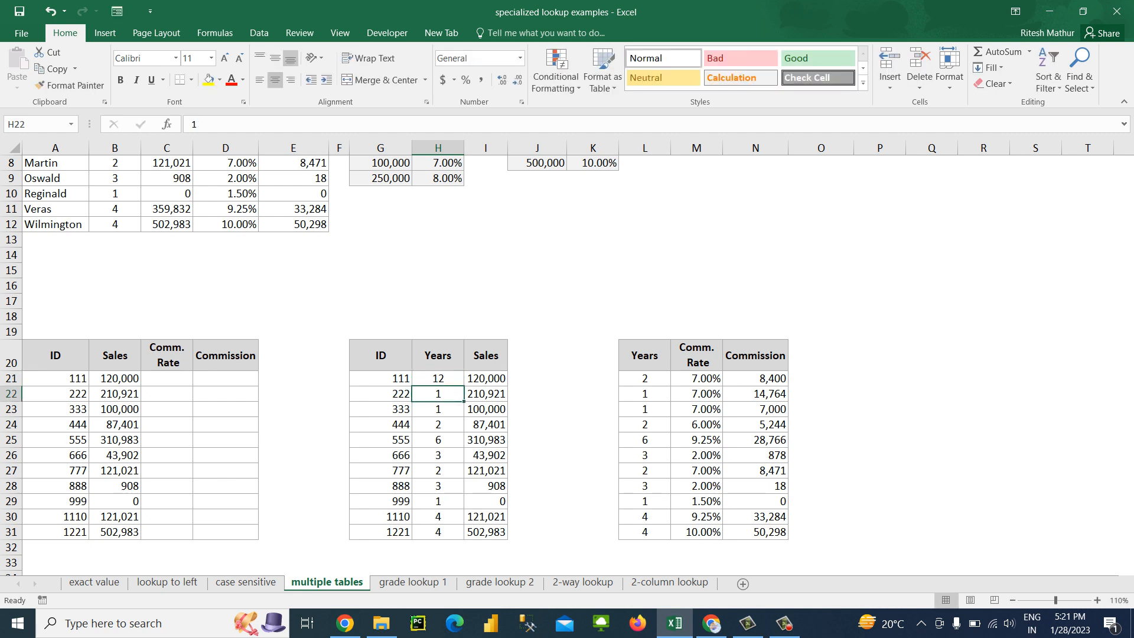
key(Up)
text(1)
key(Return)
Enter =H21+1 in H22 and fill it down the second table's Years column through row 31
text(=)
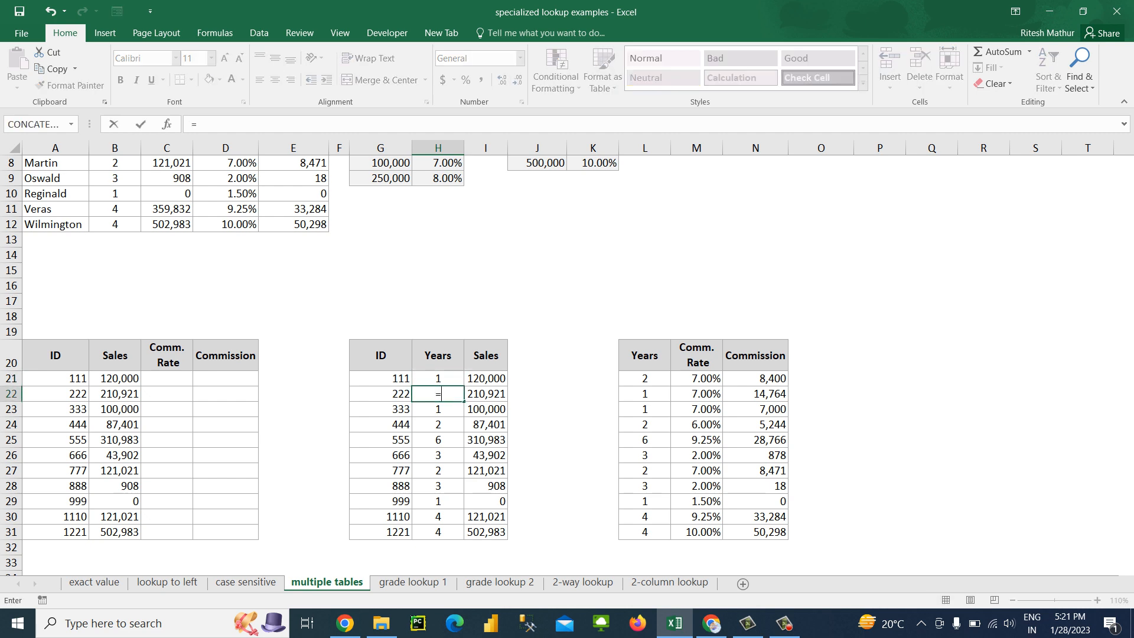
key(Up)
text(+1)
key(ctrl+Return)
key(ctrl+shift+Down)
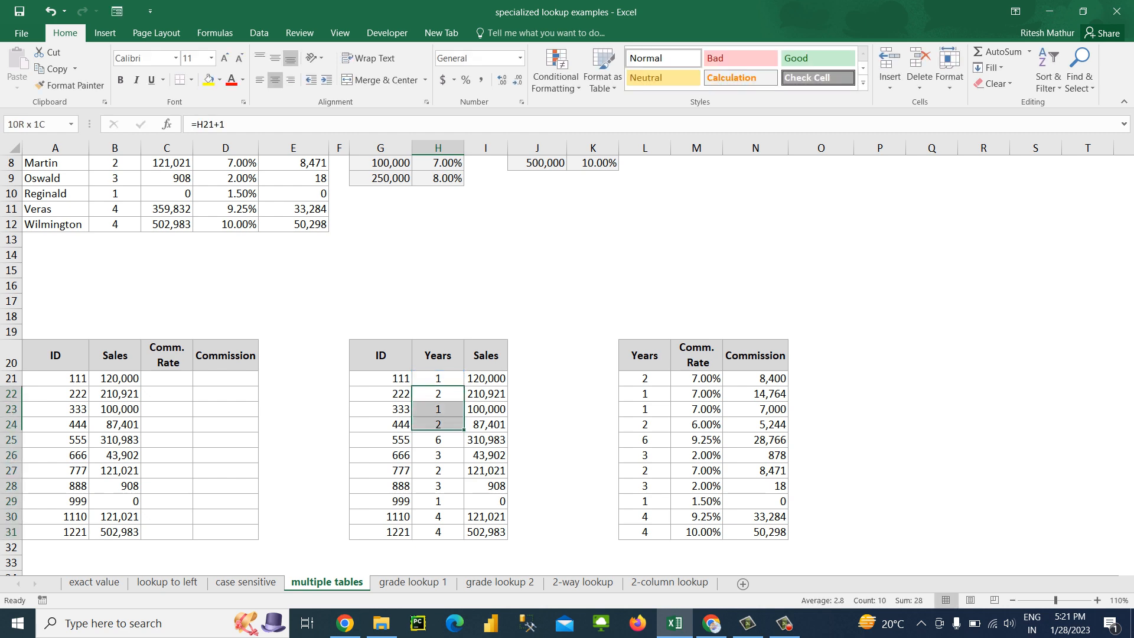
key(ctrl+d)
key(Up)
key(ctrl+shift+Down)
key(ctrl+c)
key(Right)
key(Right)
key(Right)
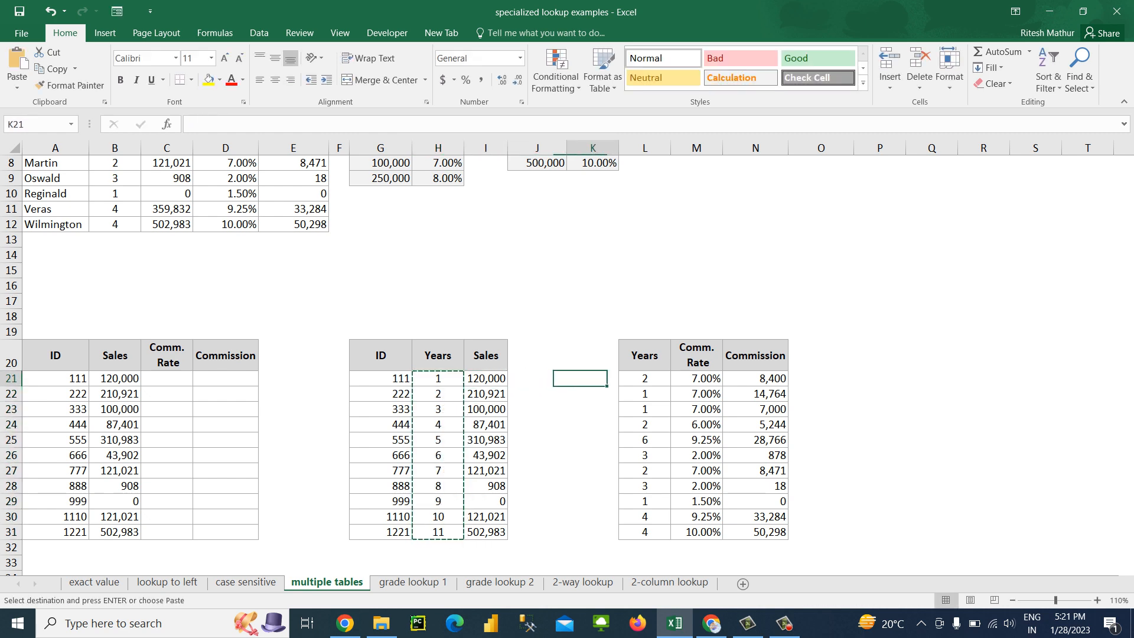
key(Right)
key(alt+e)
key(s)
key(v)
key(Escape)
key(Escape)
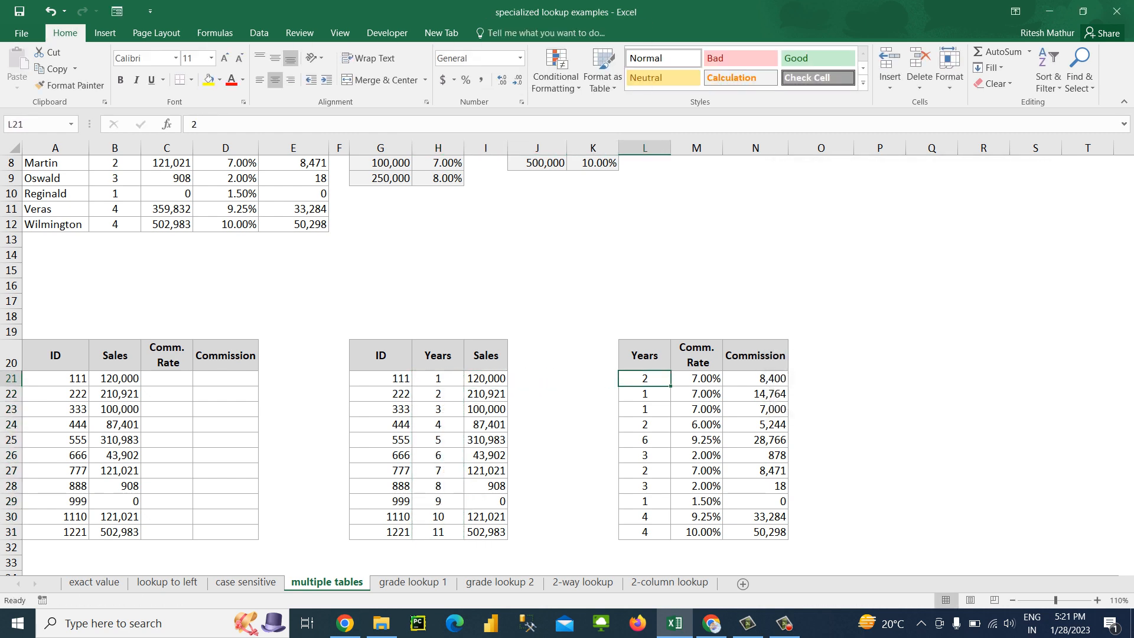
Undo the fill and the H22 increment formula in the second table's Years column
key(ctrl+z)
key(ctrl+z)
key(Up)
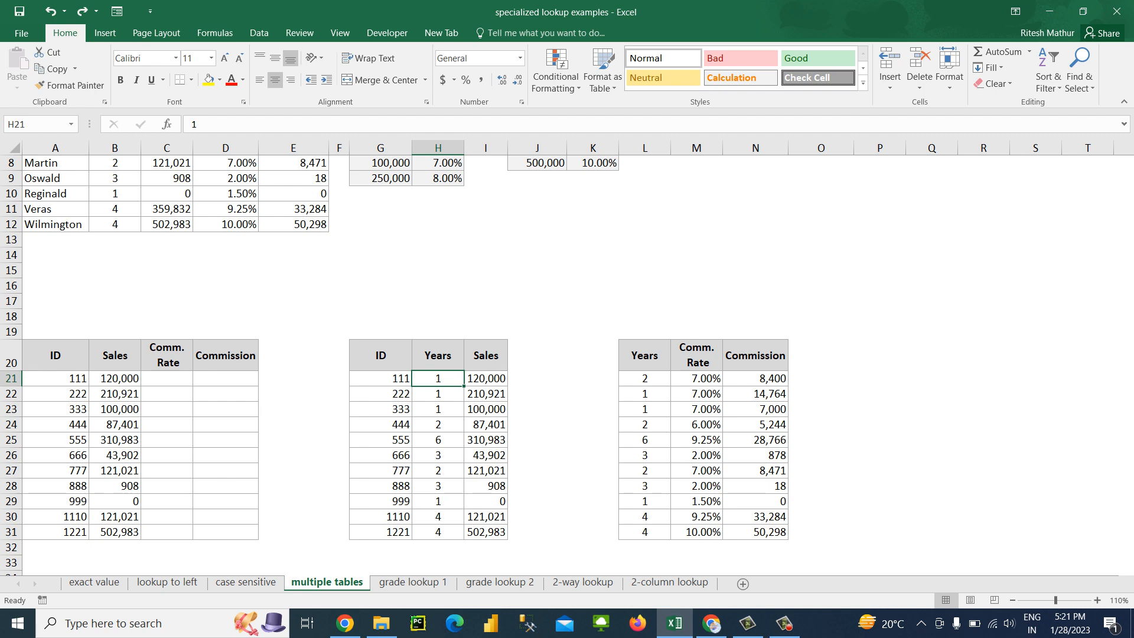
Review the Sales lookup formula in B21 and the second table's ID and Years headers
click(115, 379)
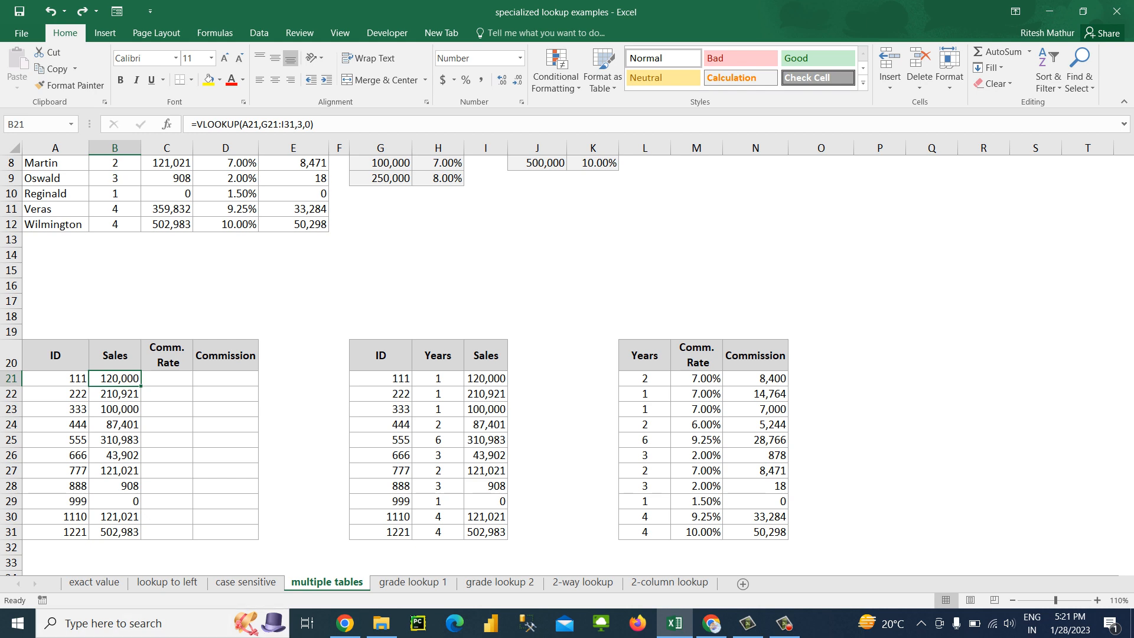
click(380, 356)
click(438, 356)
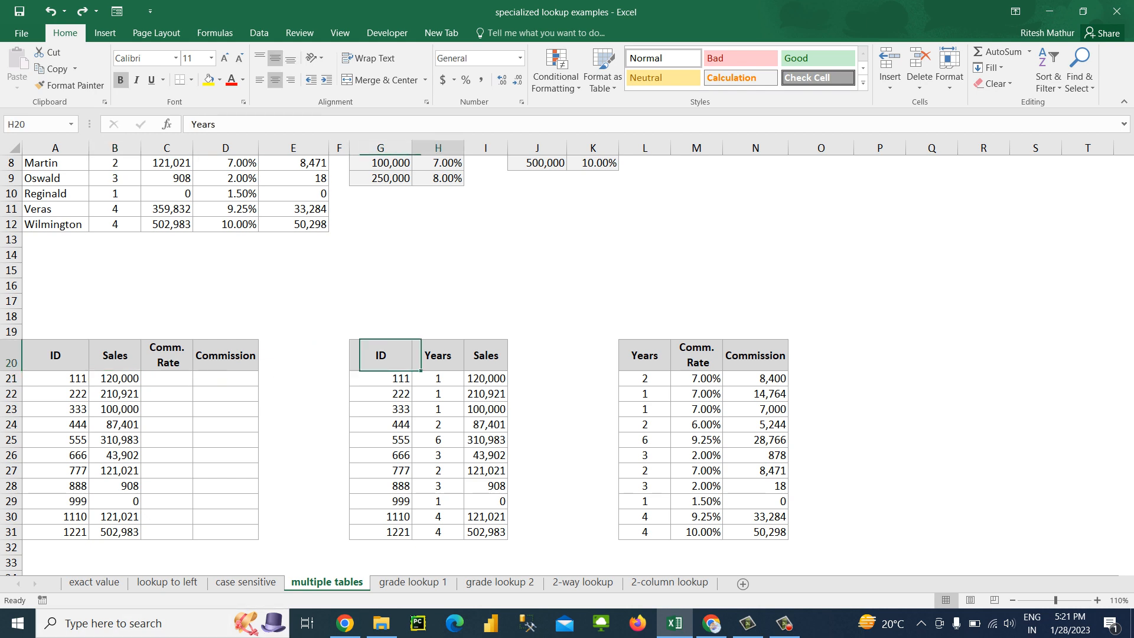
Copy the third table's Years in L21:L31 and paste them as values into K21:K31
click(438, 378)
key(Right)
key(Right)
key(Right)
key(Right)
key(ctrl+shift+Down)
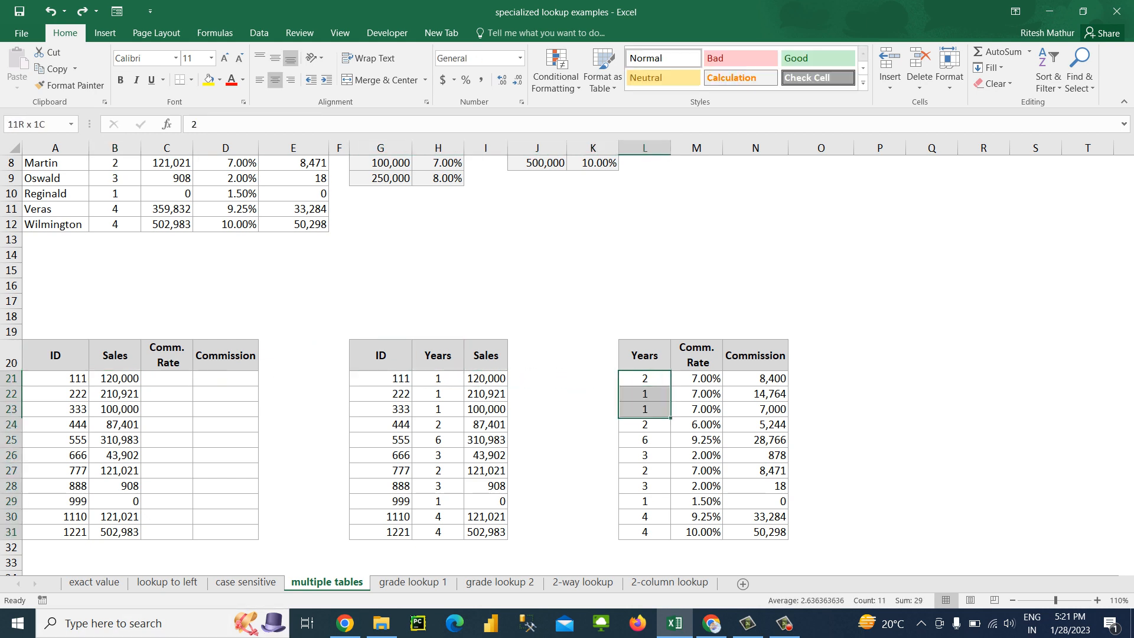
key(ctrl+c)
key(Left)
key(alt+e)
key(s)
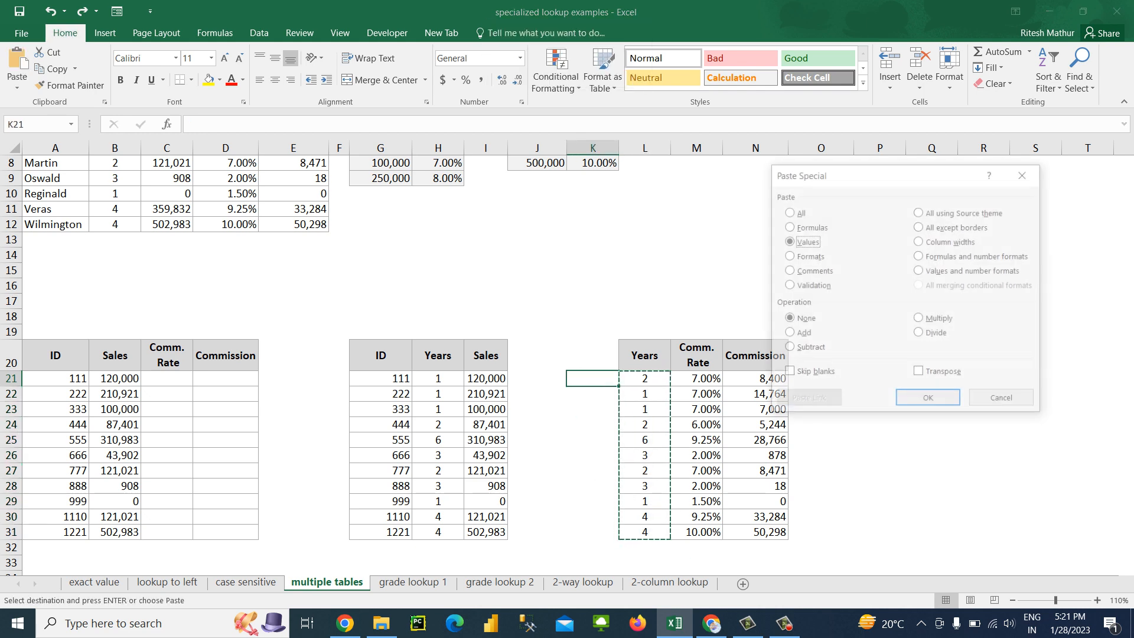
key(v)
key(Return)
Enter 1 in H21 and =H21+1 in H22, and fill the formula down through H31
key(Left)
key(Left)
key(Left)
key(Left)
key(Left)
key(Left)
key(Left)
key(Left)
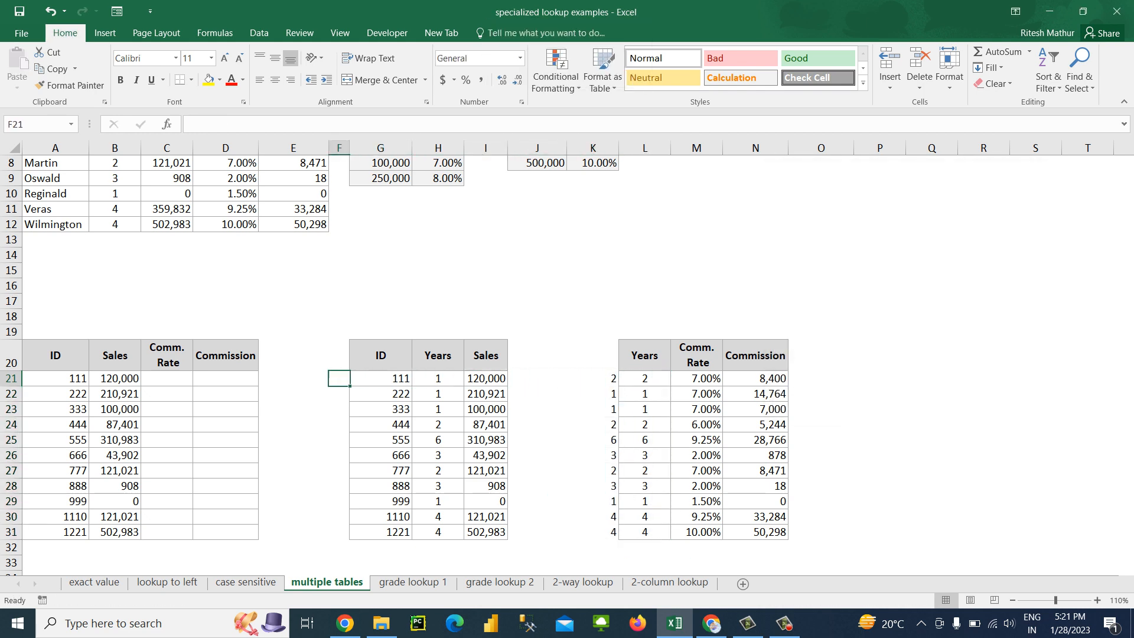
key(Right)
key(Right)
key(Right)
key(Right)
key(Right)
key(Down)
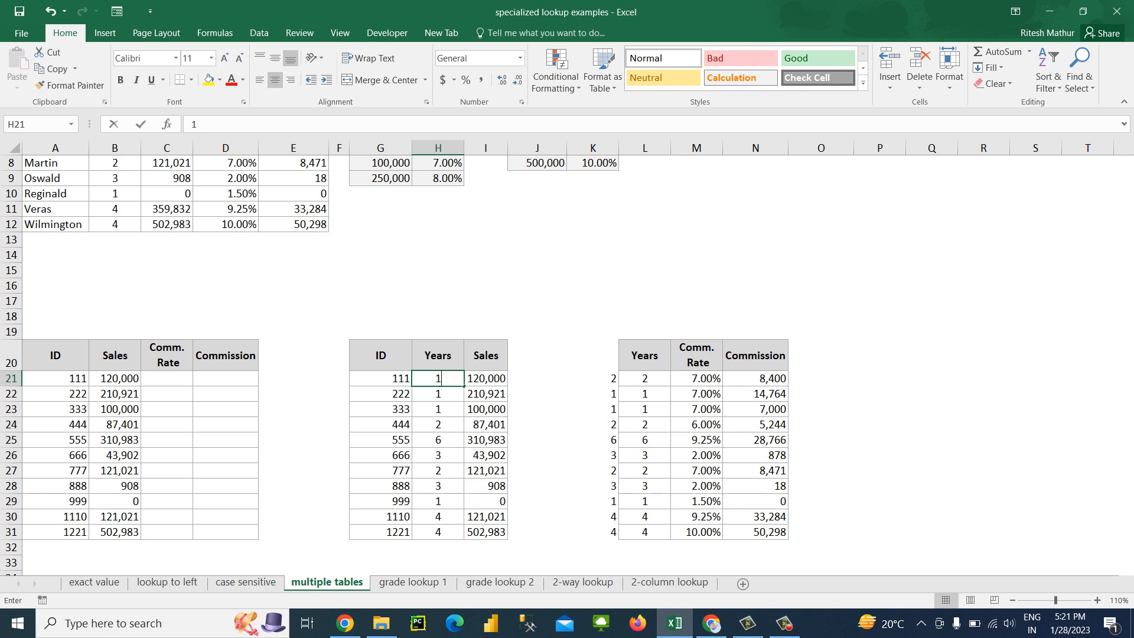
text(=)
key(Up)
text(+1)
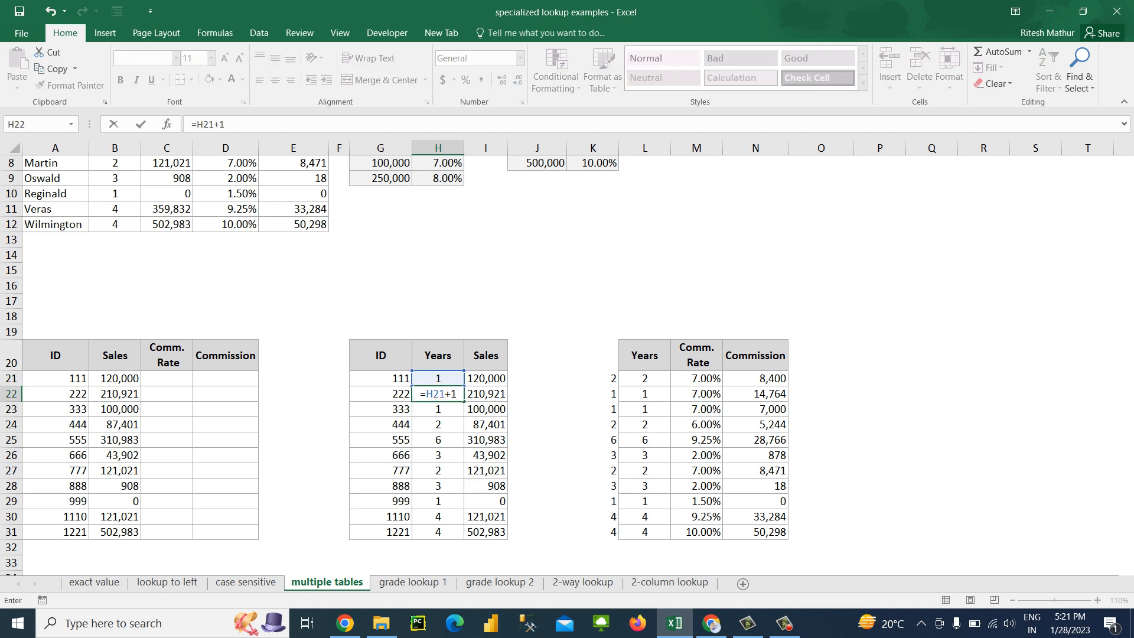
key(Return)
key(Up)
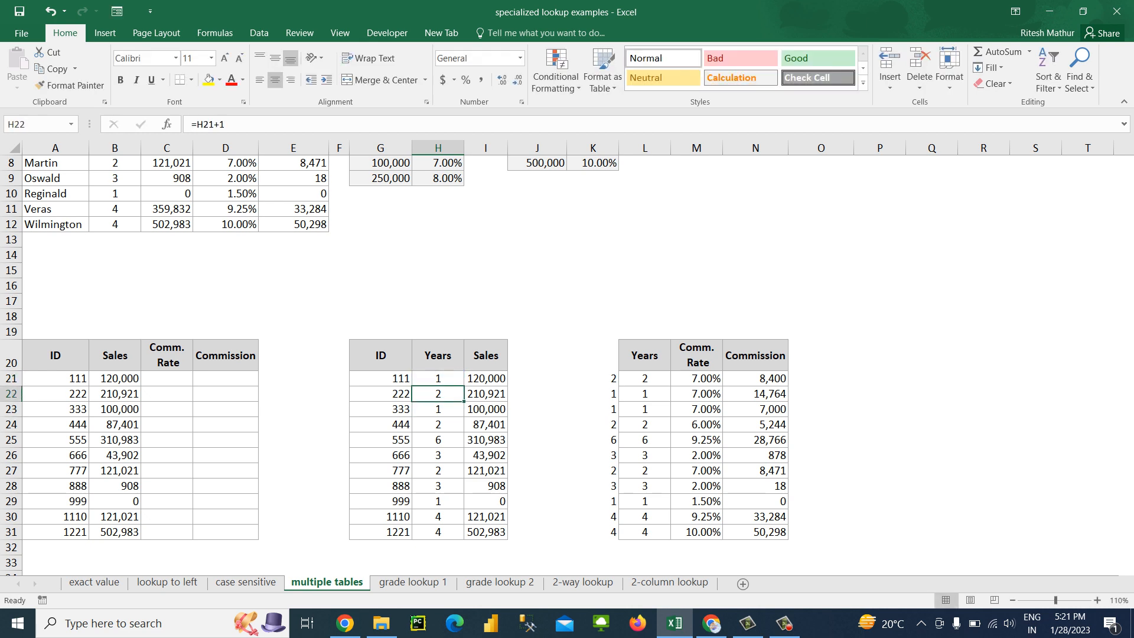
key(ctrl+shift+Down)
key(ctrl+d)
Copy the second table's Years in H21:H31 and paste them as values over the third table's Years in L21:L31
key(Up)
key(ctrl+shift+Down)
key(ctrl+c)
key(Right)
key(Right)
key(Right)
key(Right)
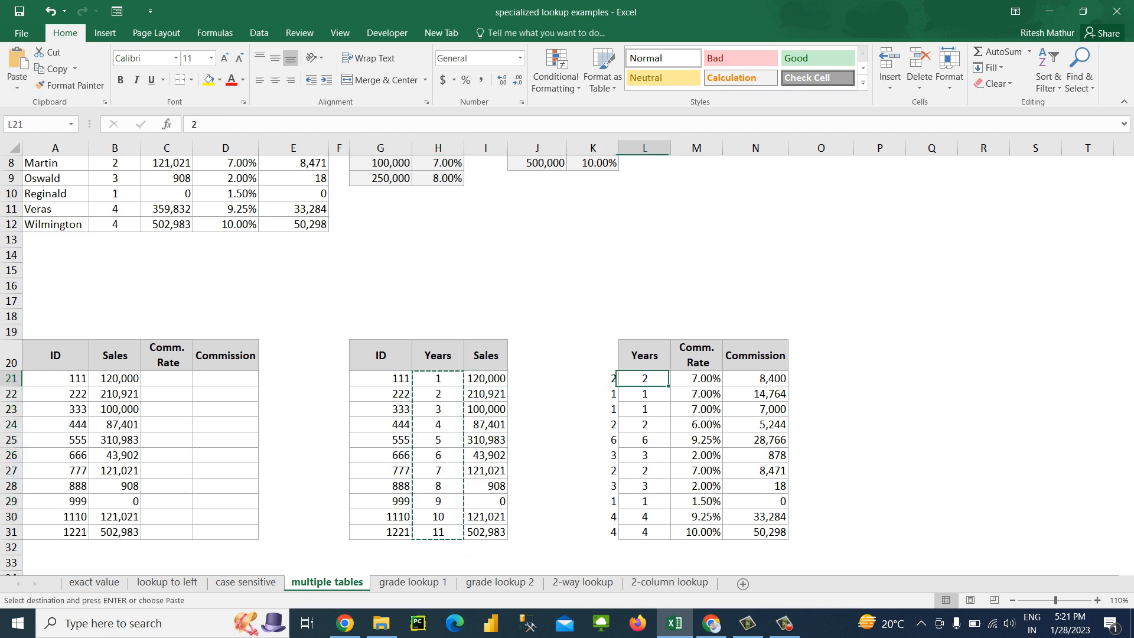
key(alt+e)
key(s)
key(v)
key(Return)
key(Escape)
key(Left)
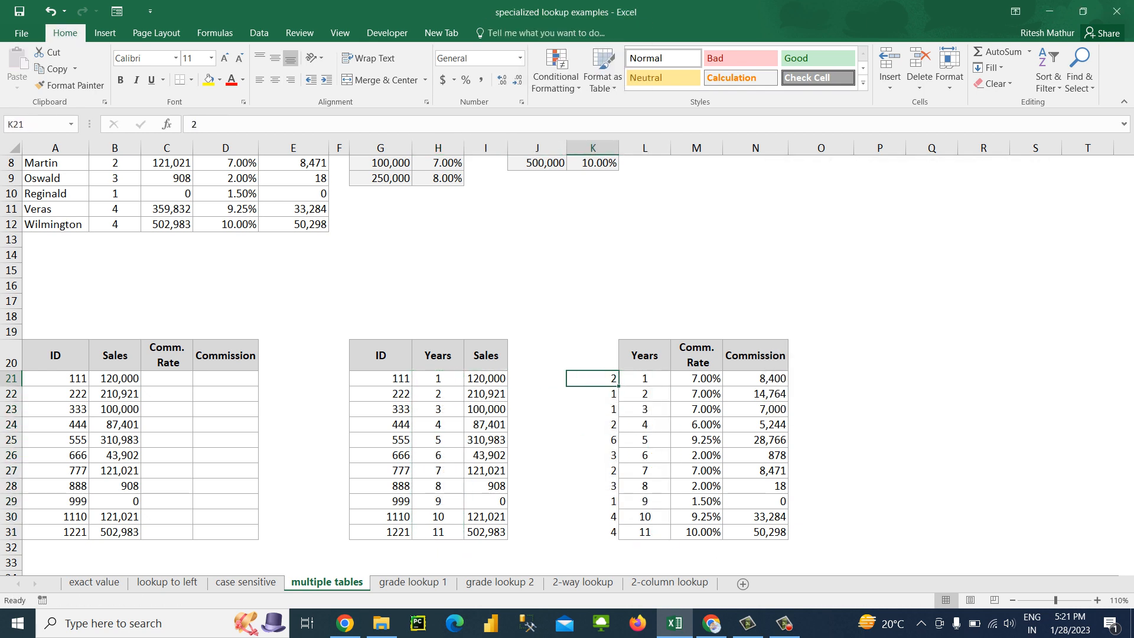
key(ctrl+shift+Down)
key(ctrl+q)
key(Escape)
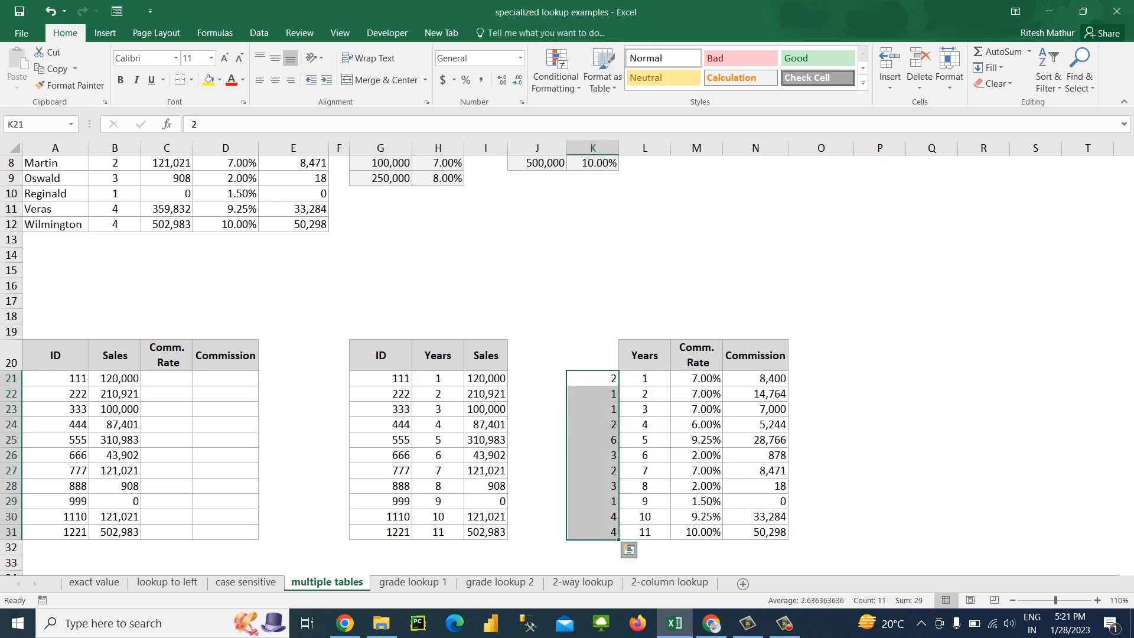
Enter =VLOOKUP(A21,G21:H31,2,0) in the first Comm. Rate cell, C21, to return the ID's Years
click(166, 379)
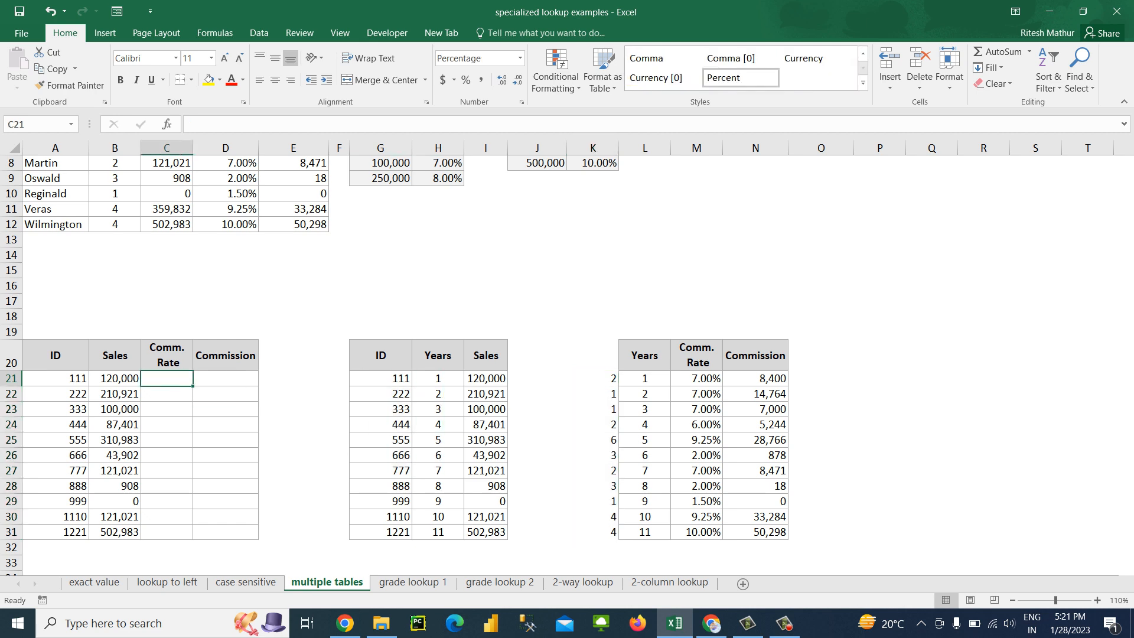
text(=vl)
key(Tab)
key(Left)
key(Left)
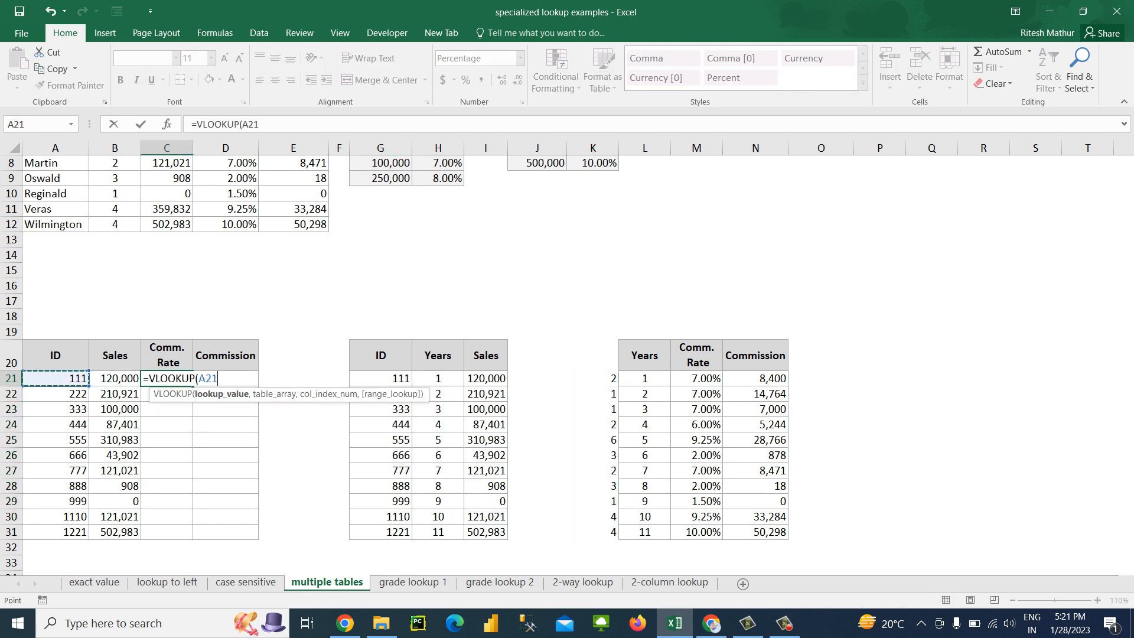
text(,)
key(Right)
key(Right)
key(Right)
key(Right)
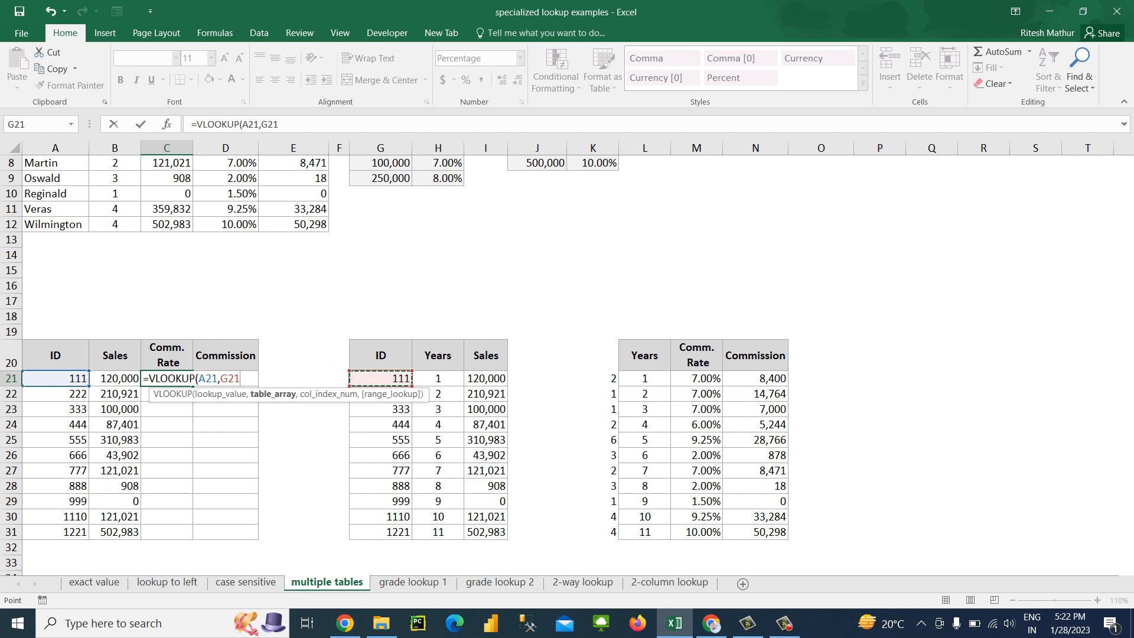
key(shift+Right)
key(ctrl+shift+Down)
text(,2,)
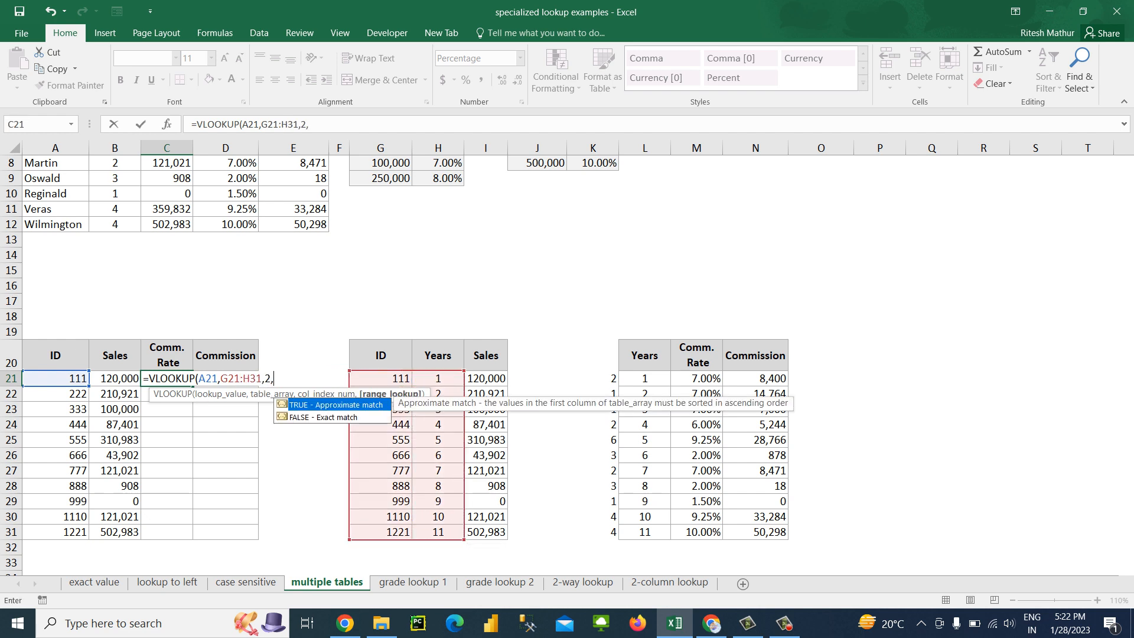
text(0))
key(Return)
Fill the Comm. Rate lookup formula down through C31 and give the column the General number format
key(Left)
key(ctrl+Down)
key(Right)
key(ctrl+shift+Up)
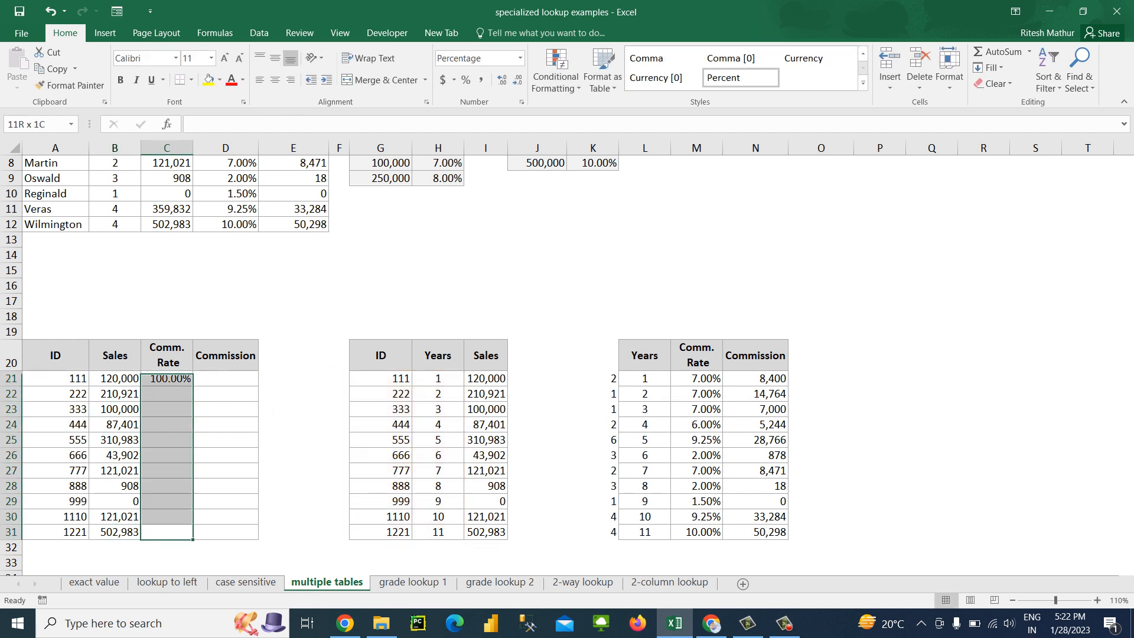
key(ctrl+d)
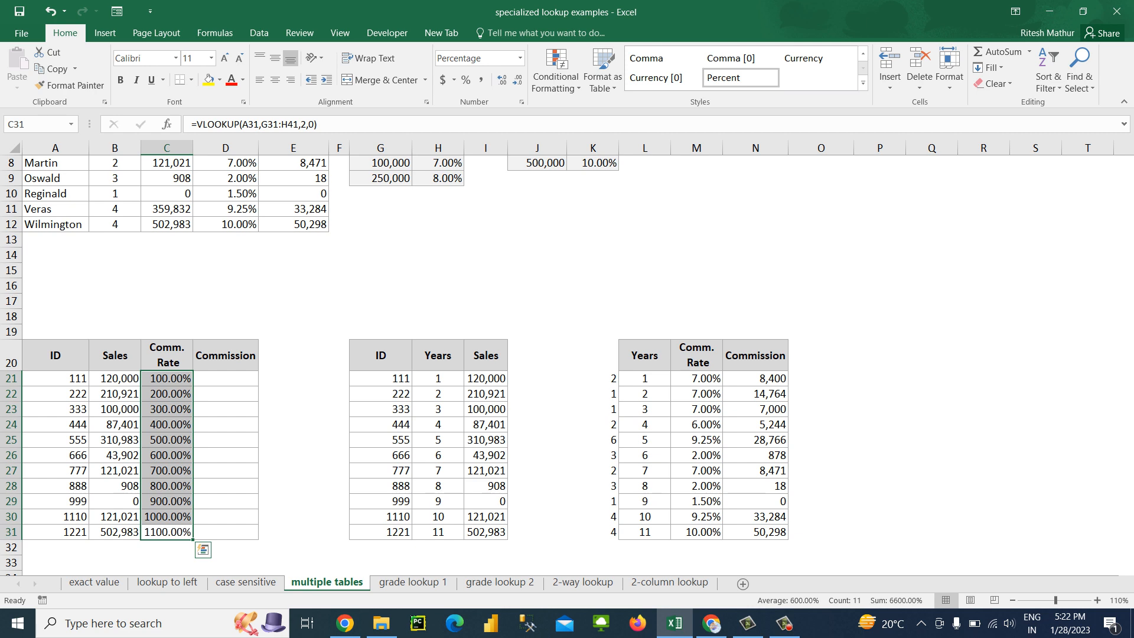
key(ctrl+shift+asciitilde)
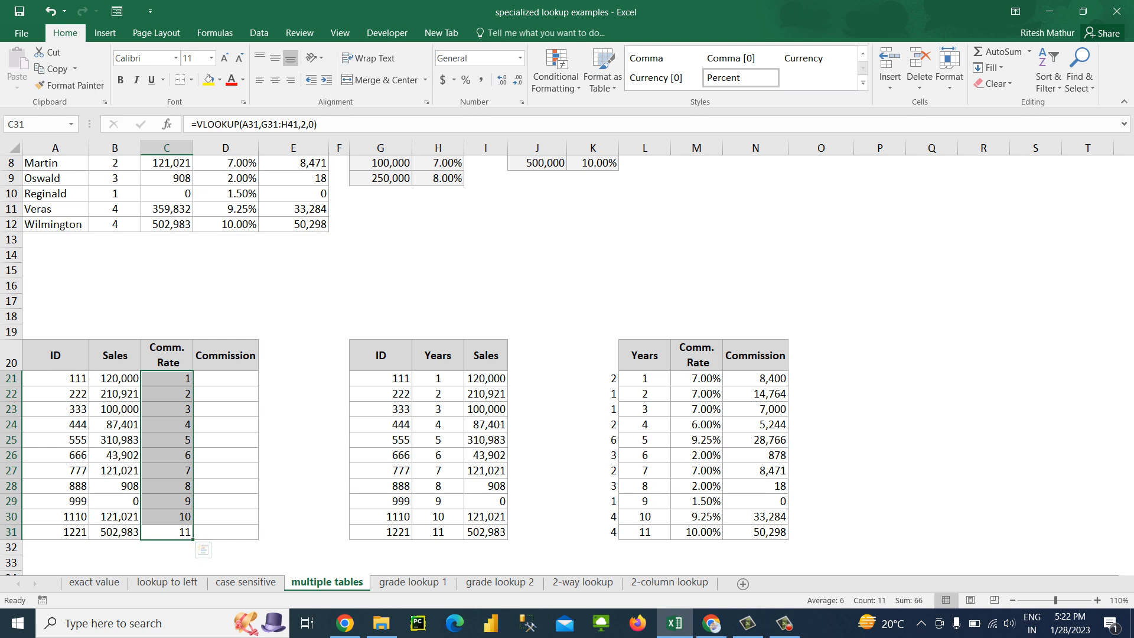
click(166, 379)
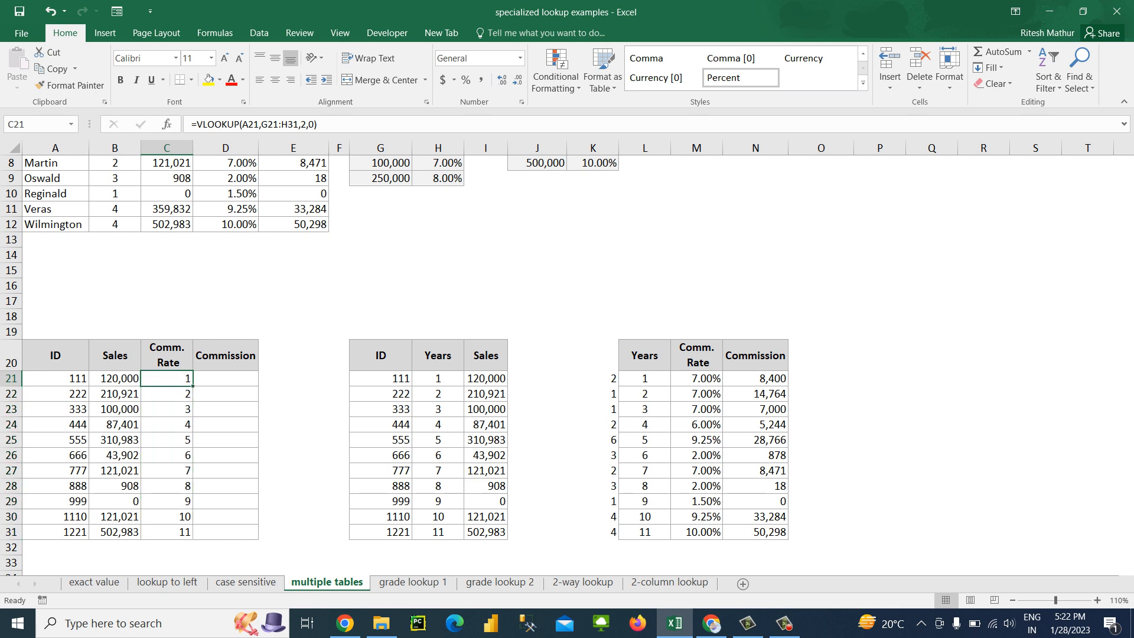
click(193, 124)
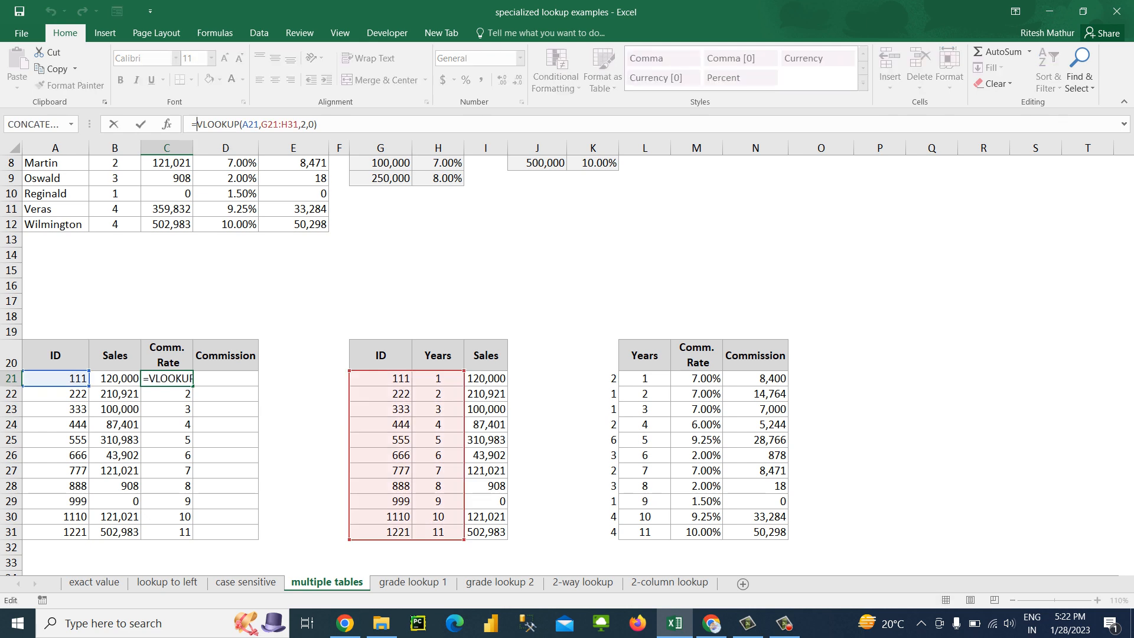
text(valu)
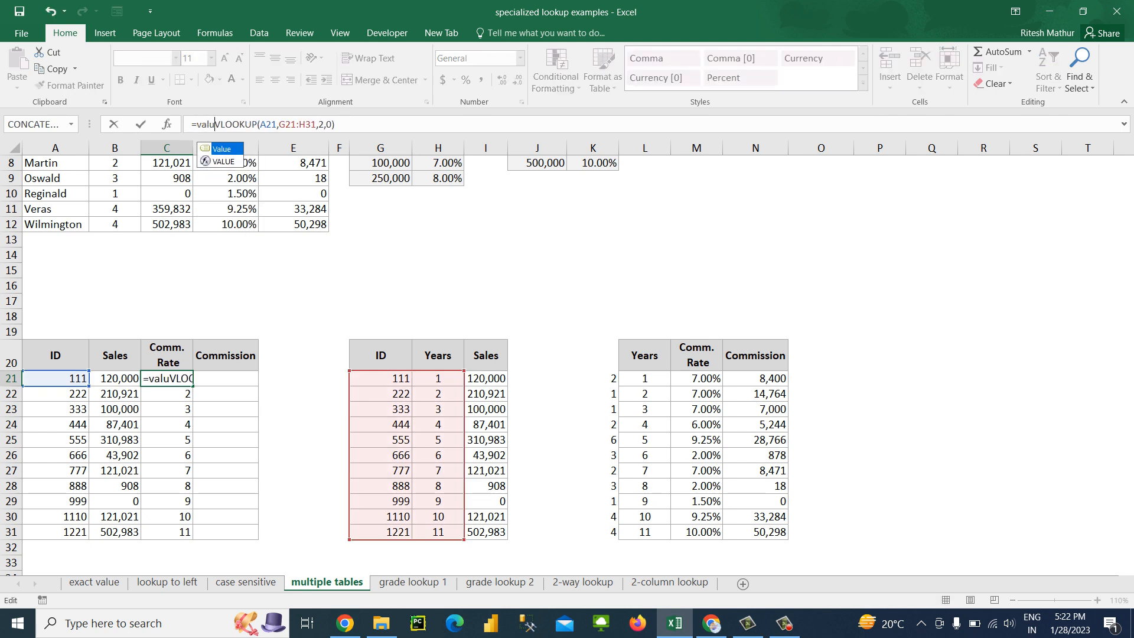
key(BackSpace)
key(BackSpace)
key(BackSpace)
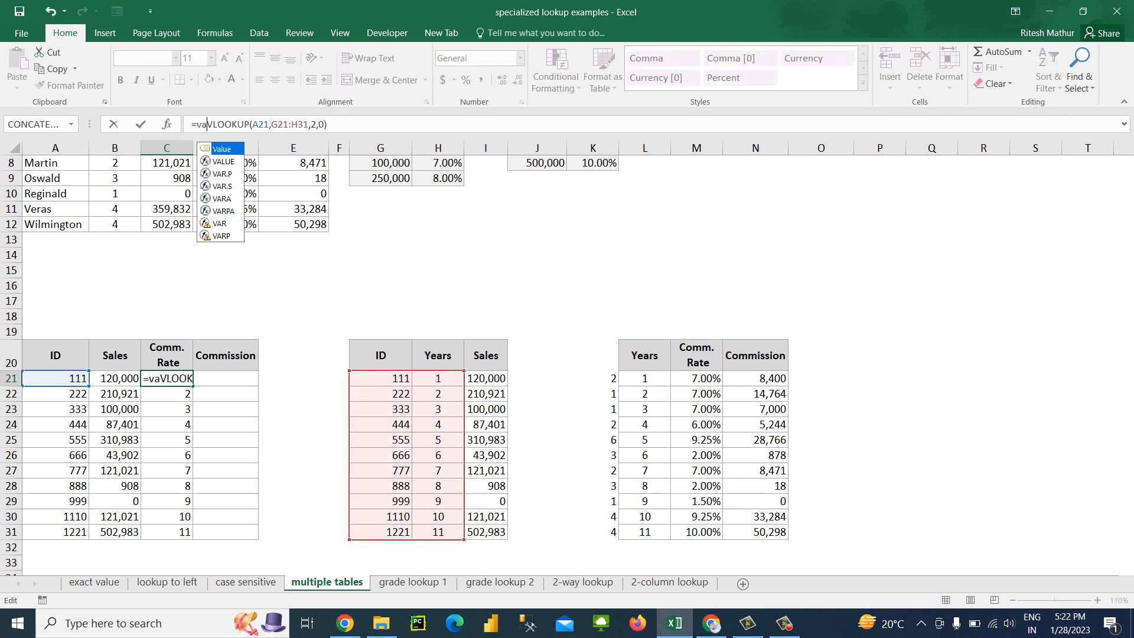
text(lo)
key(Tab)
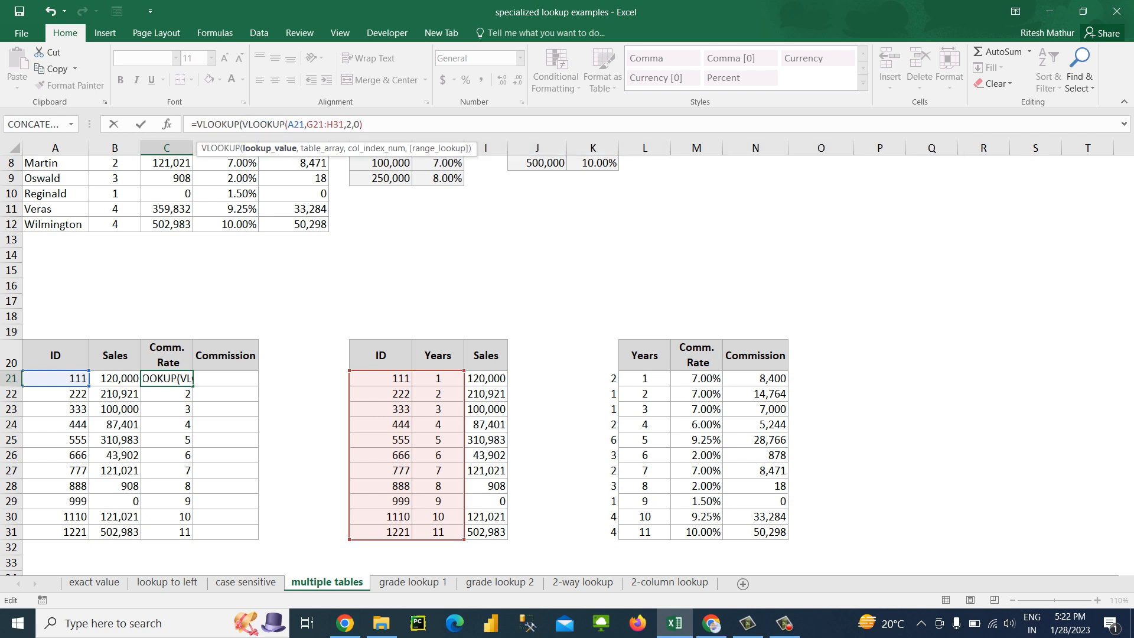
key(Escape)
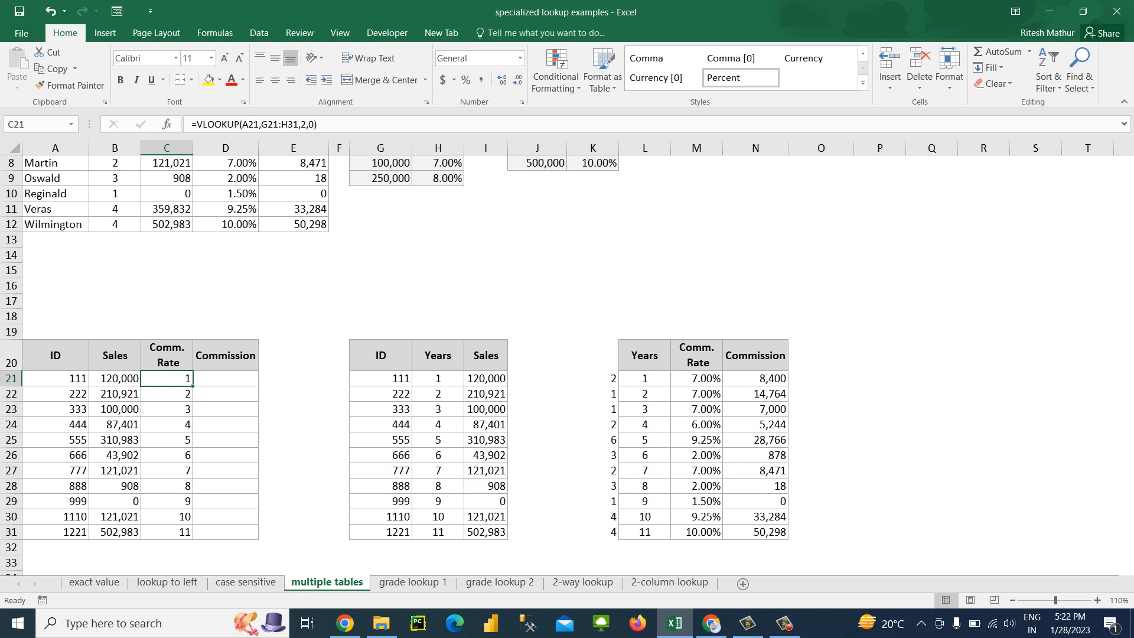
Nest C21's Years lookup in a second VLOOKUP, making the formula =VLOOKUP(VLOOKUP(A21,G21:H31,2,0),L21:M31,2,0)
click(194, 124)
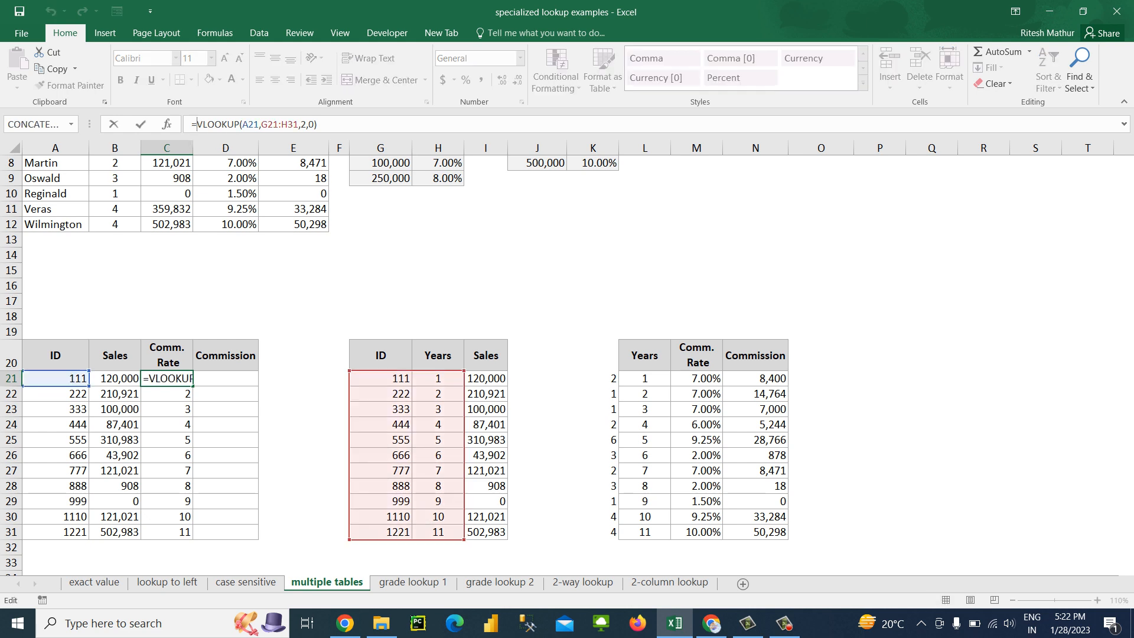
text(vLOOKUP()
key(Tab)
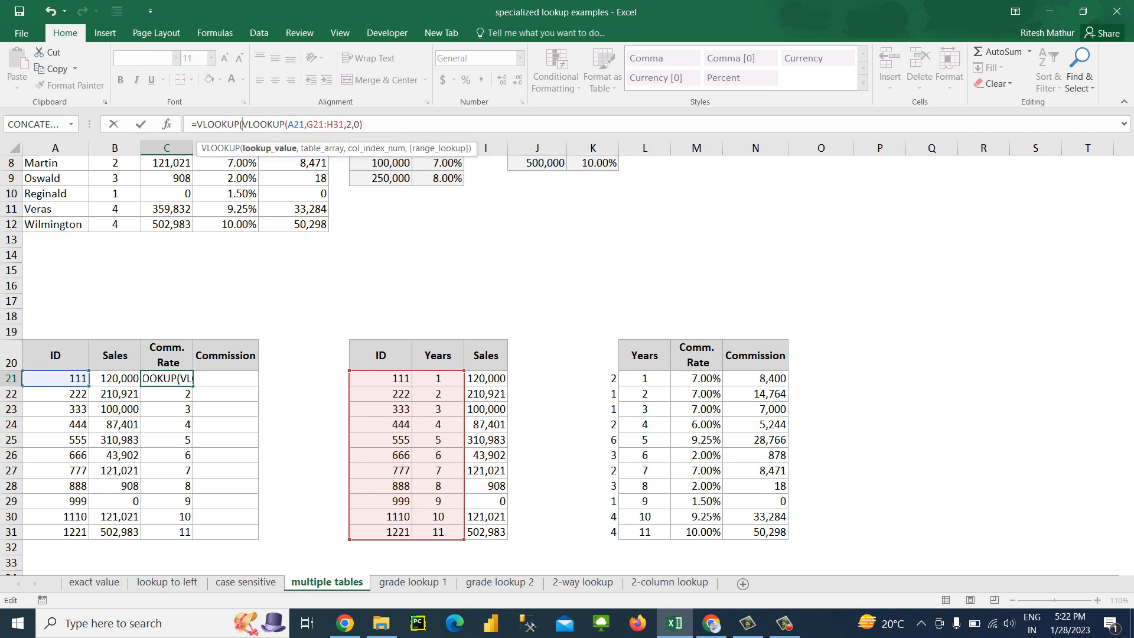
key(Right)
key(Right)
key(Right)
key(Right)
key(Right)
key(Right)
key(Right)
key(Right)
key(Right)
key(Right)
key(Right)
key(Right)
key(Right)
key(Right)
key(Right)
key(Right)
key(Right)
key(Right)
key(Right)
key(Right)
text(,)
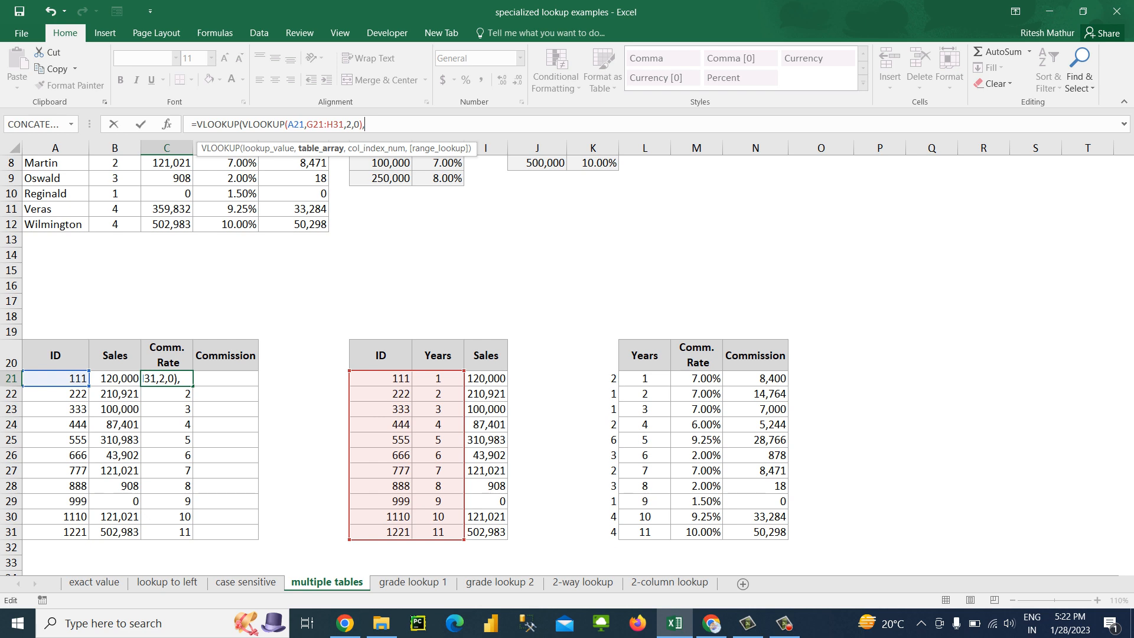
drag(644, 378, 697, 531)
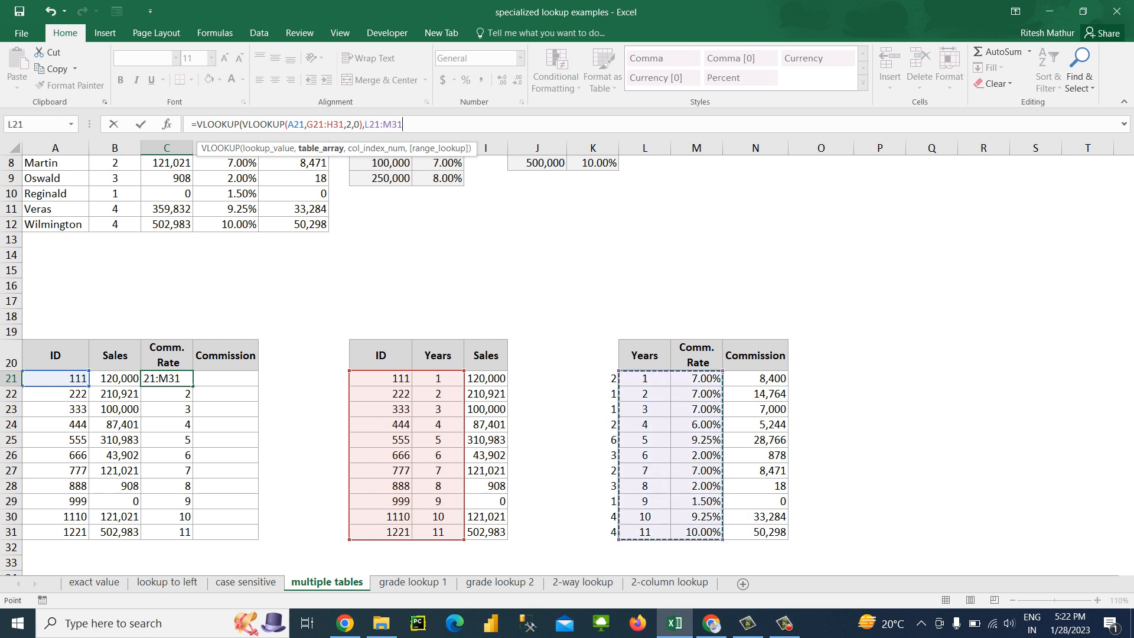
text(,2,0))
key(ctrl+Return)
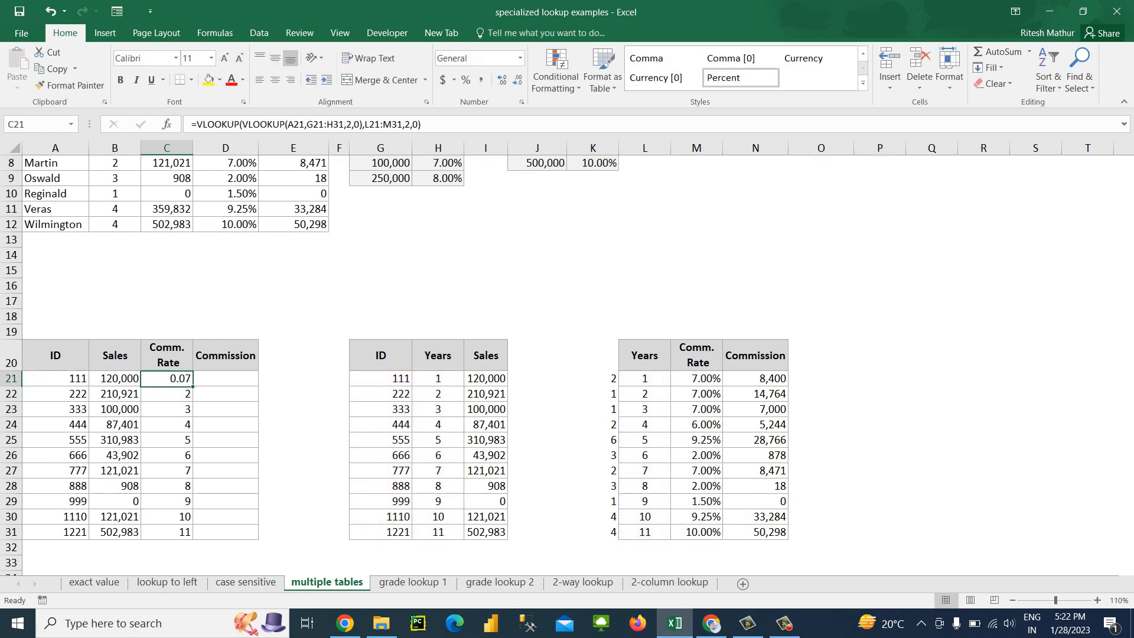
Fill the nested Comm. Rate lookup down through C31 and format the cells as percentages
key(ctrl+shift+Down)
key(ctrl+d)
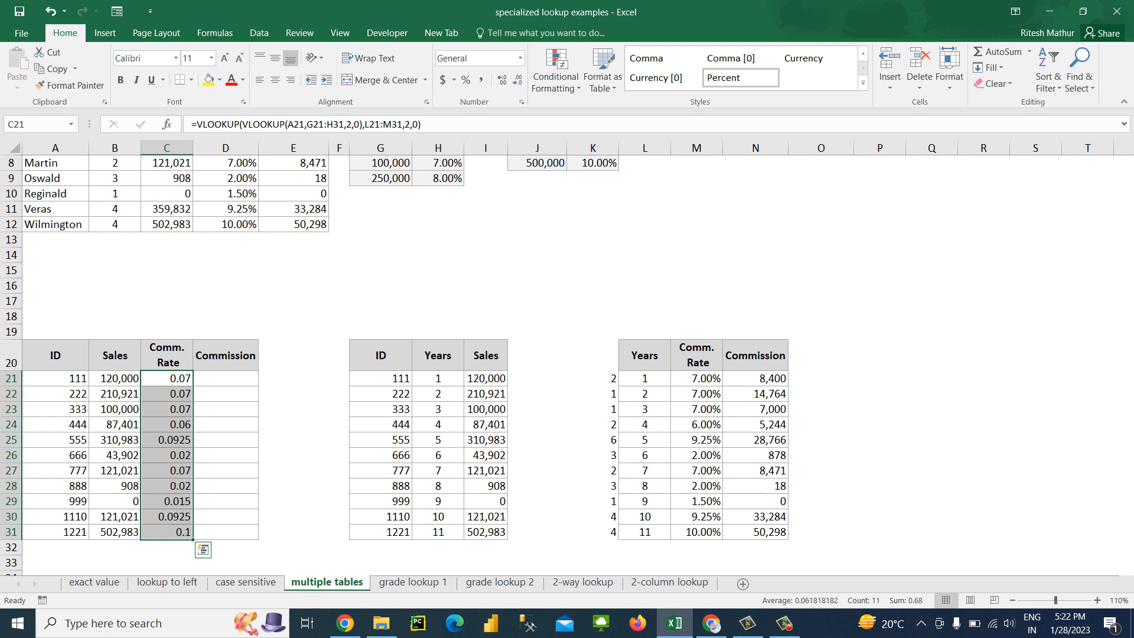
key(ctrl+shift+5)
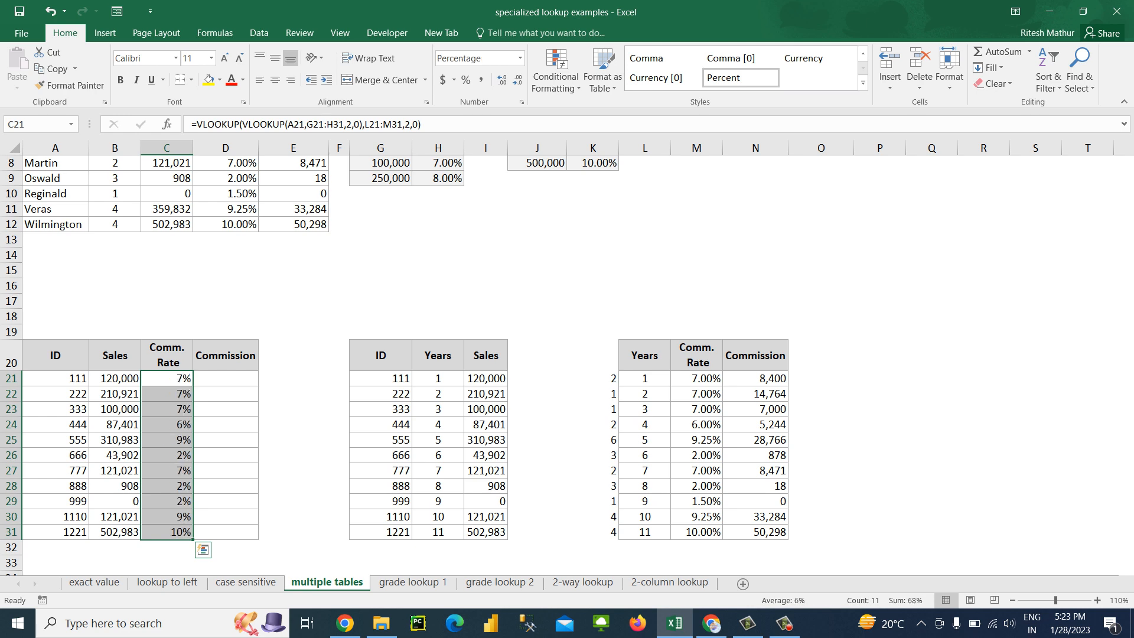
Undo the percentage format, the fill and the nesting of the Comm. Rate formula
key(ctrl+z)
key(ctrl+z)
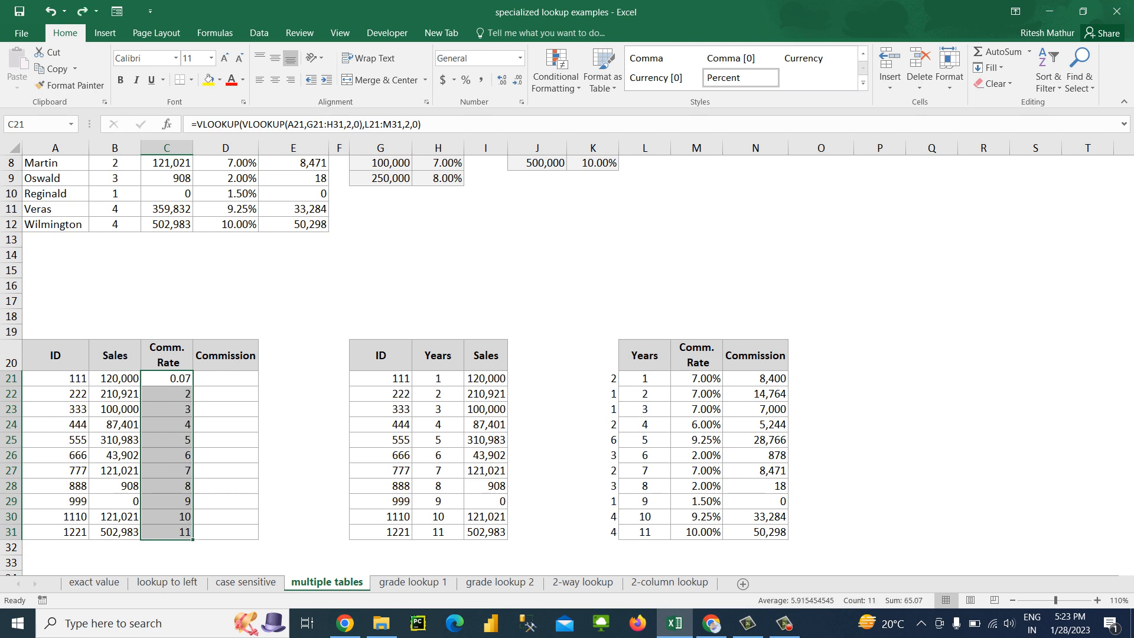
key(ctrl+z)
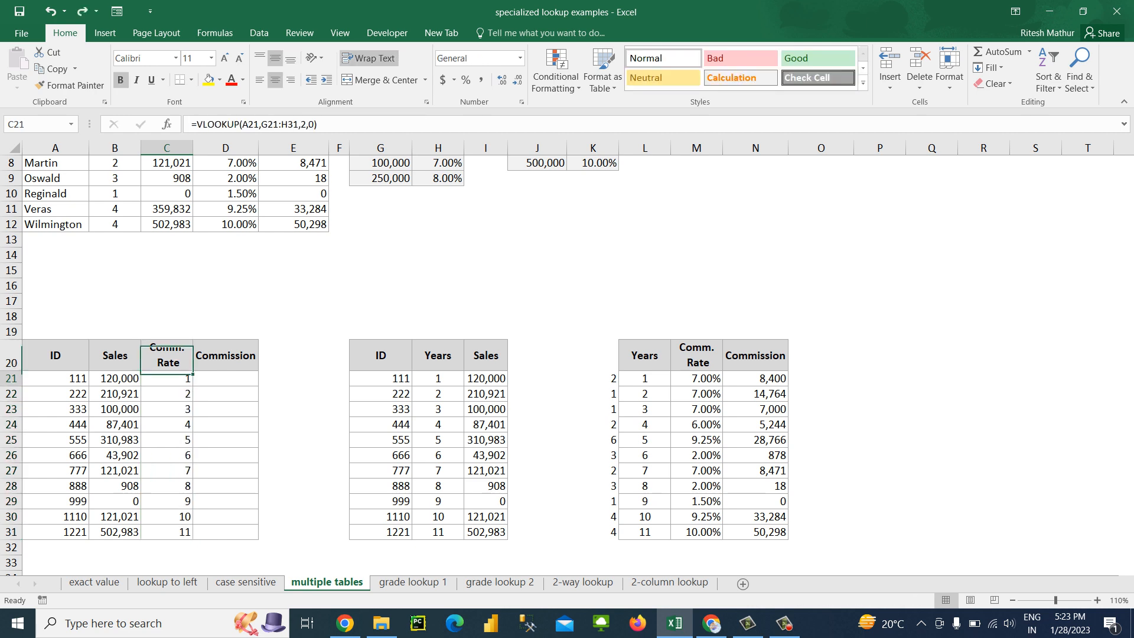
Clear the Comm. Rate formulas in C21:C31
key(ctrl+shift+Down)
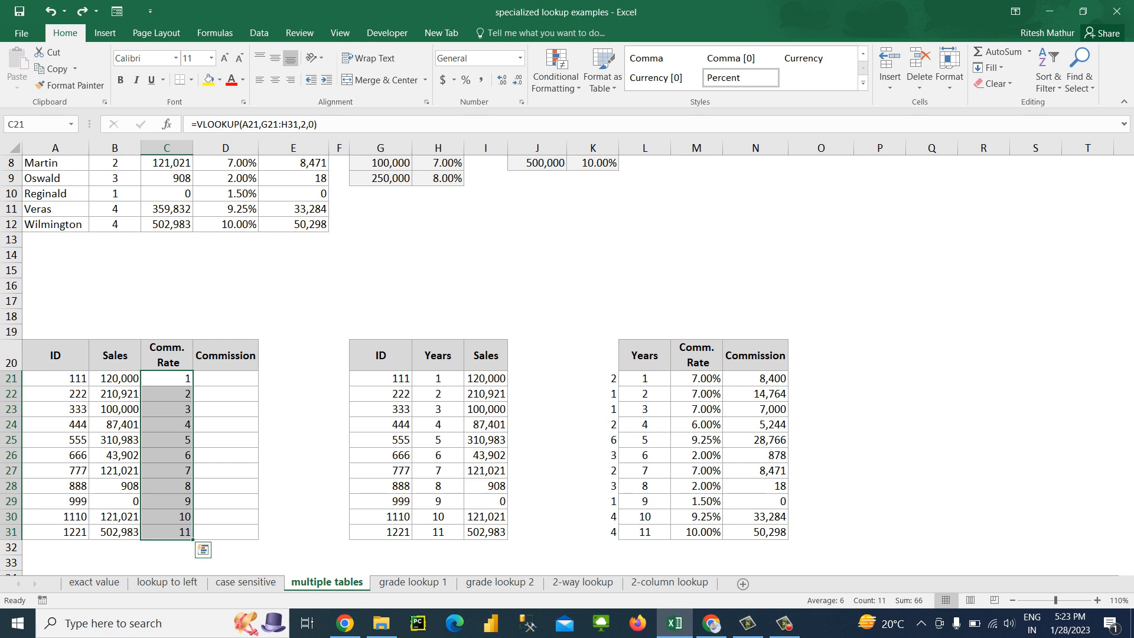
key(Delete)
key(Up)
key(Down)
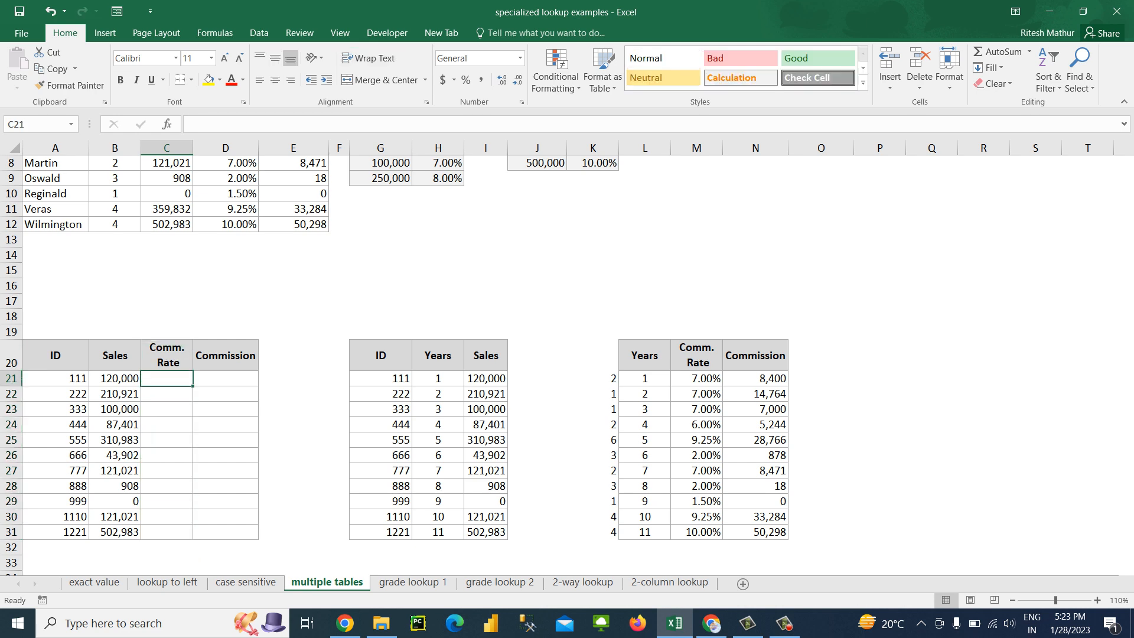
Examine how the ID and Years columns link the first table to the second and third tables
key(Right)
key(Right)
key(Right)
key(Right)
key(Right)
key(Right)
key(Right)
key(Right)
key(Right)
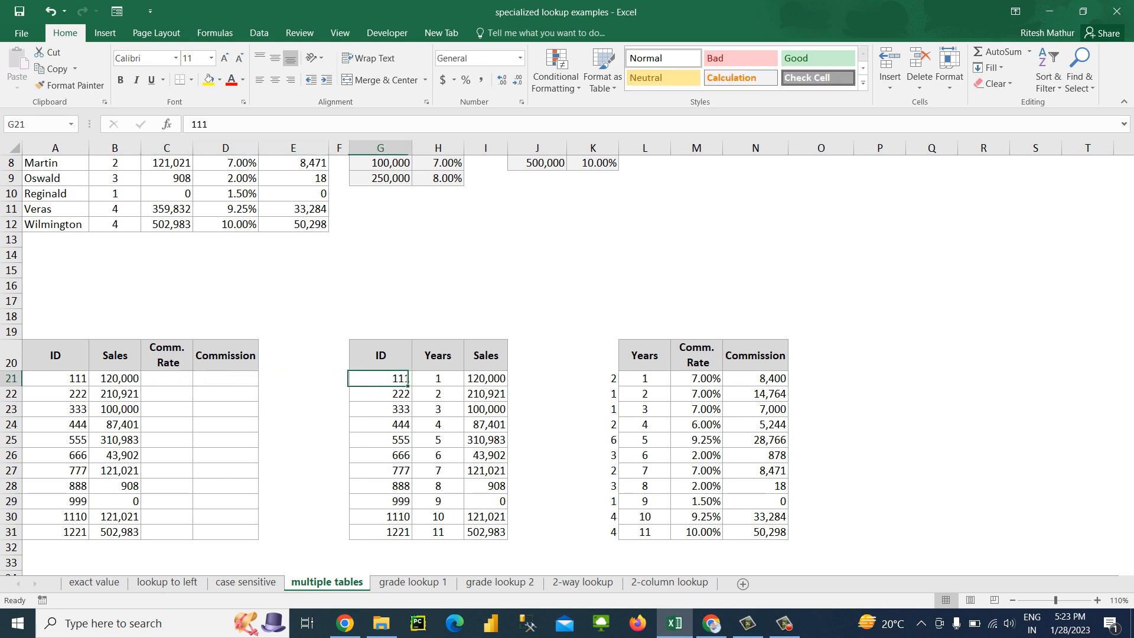
key(Right)
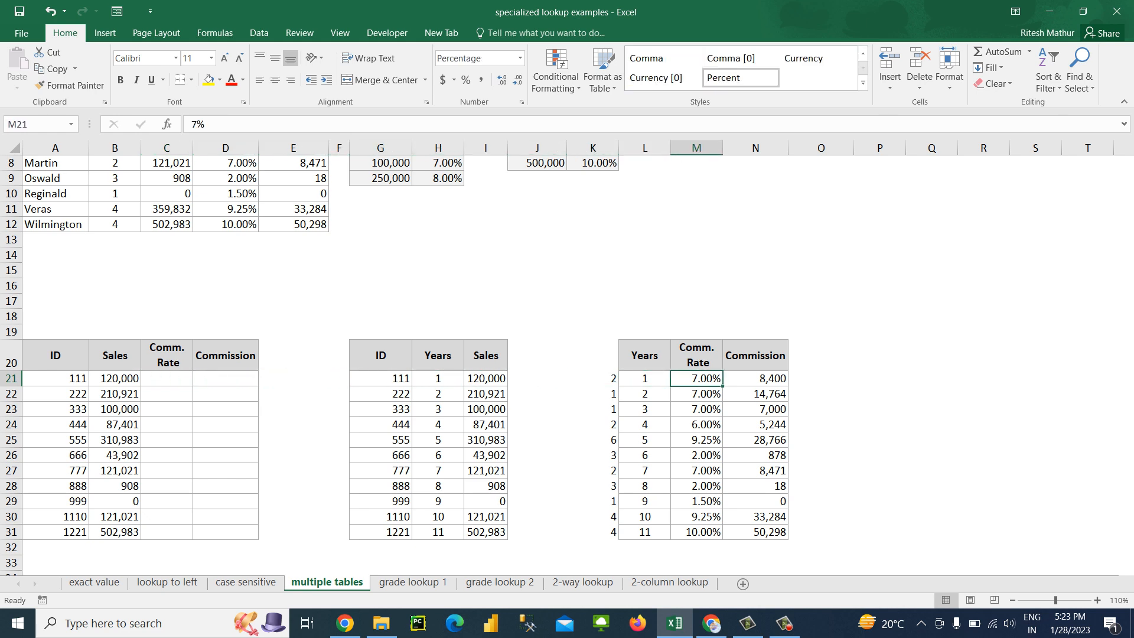
key(Left)
key(Left)
key(Left)
key(Left)
key(Left)
key(Left)
key(Left)
key(Left)
key(Left)
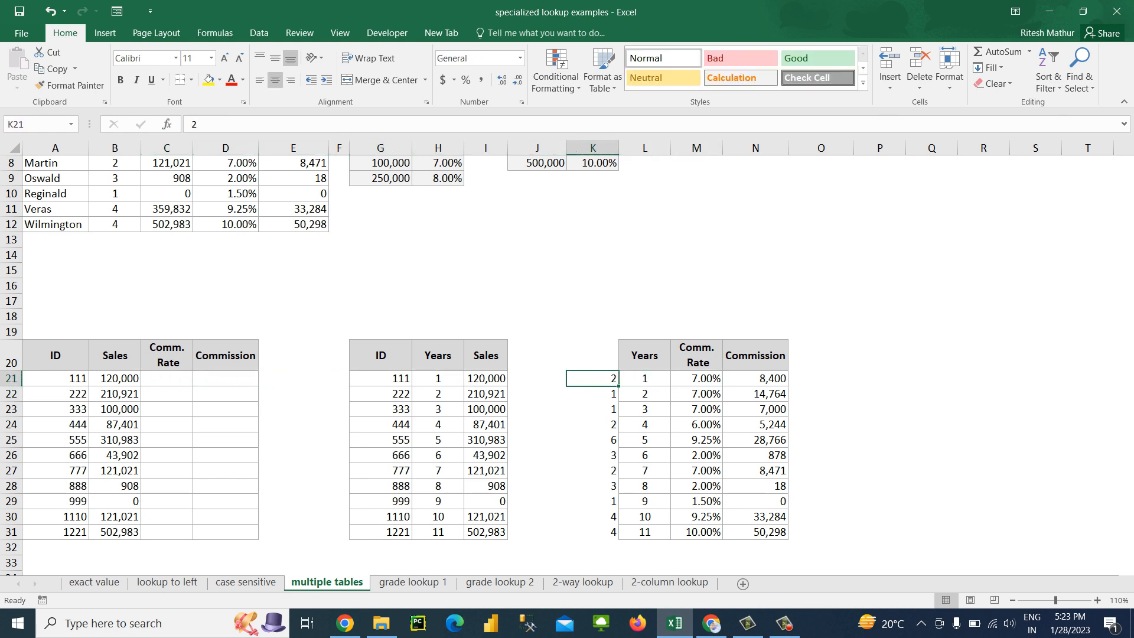
key(Left)
key(Left)
key(Left)
key(Right)
key(Right)
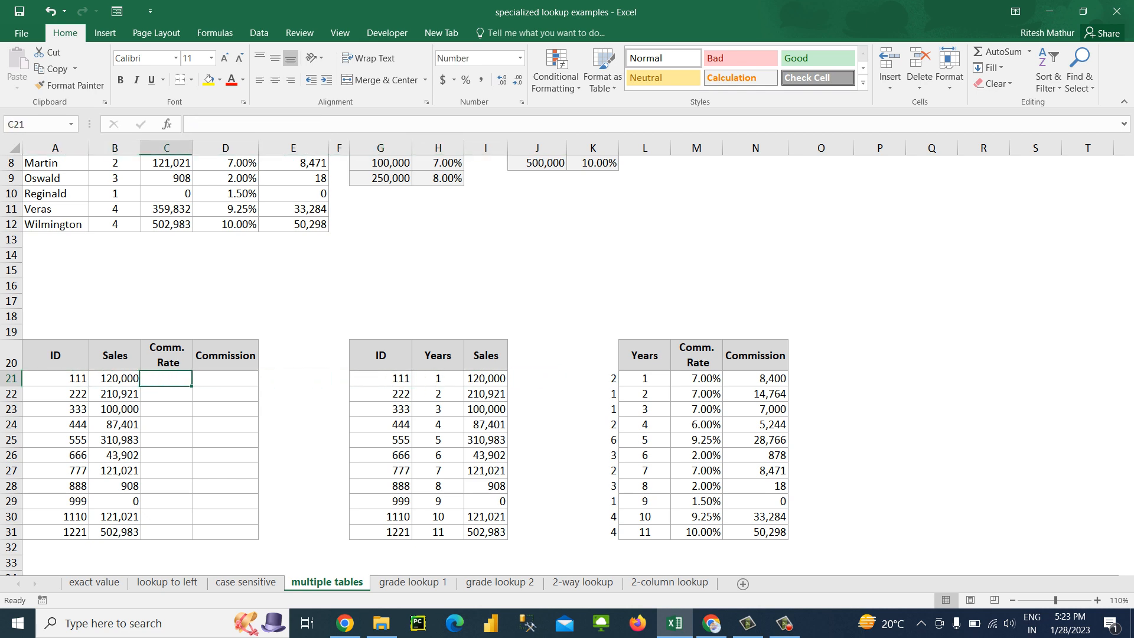
key(Right)
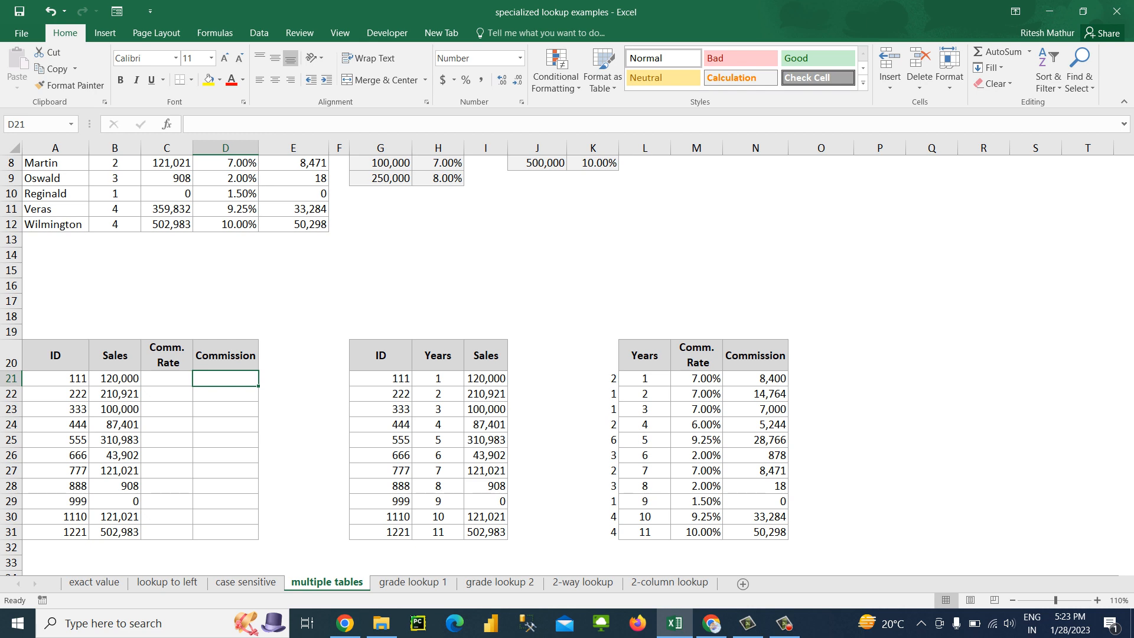
click(438, 356)
key(Down)
key(Down)
key(Down)
key(Down)
key(Down)
key(Down)
key(Down)
key(Down)
key(Down)
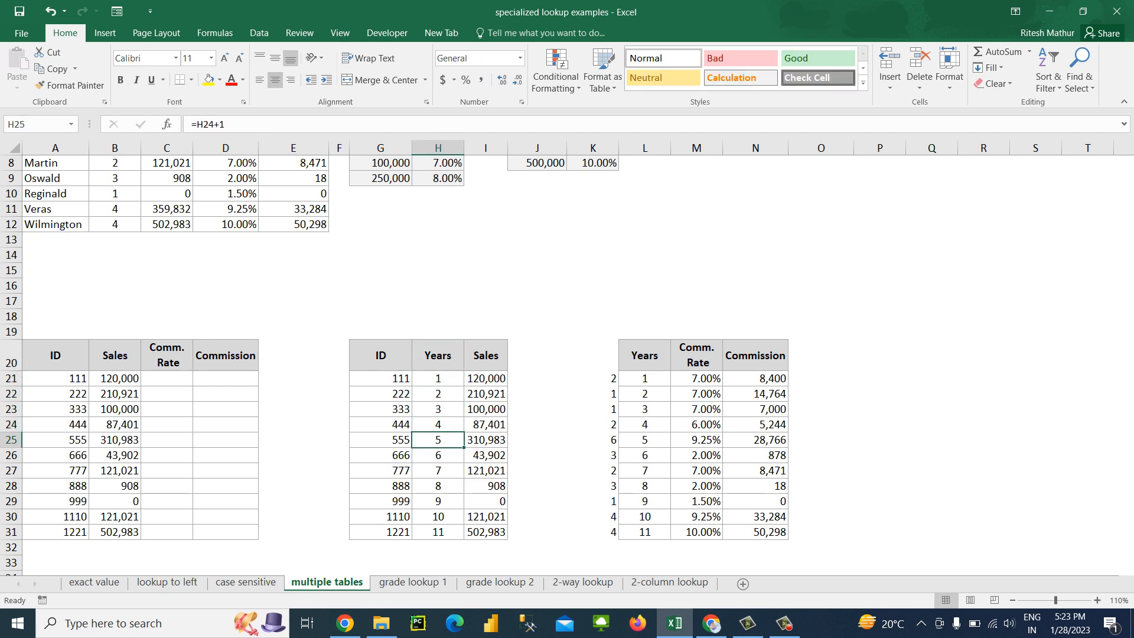
key(Down)
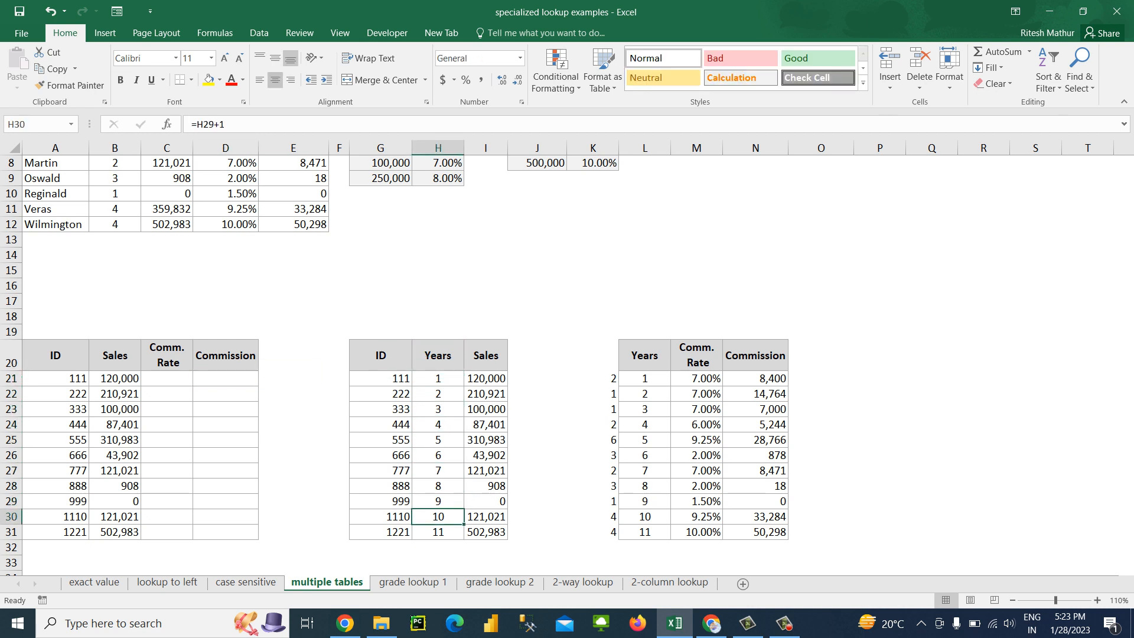
drag(381, 379, 438, 534)
click(439, 440)
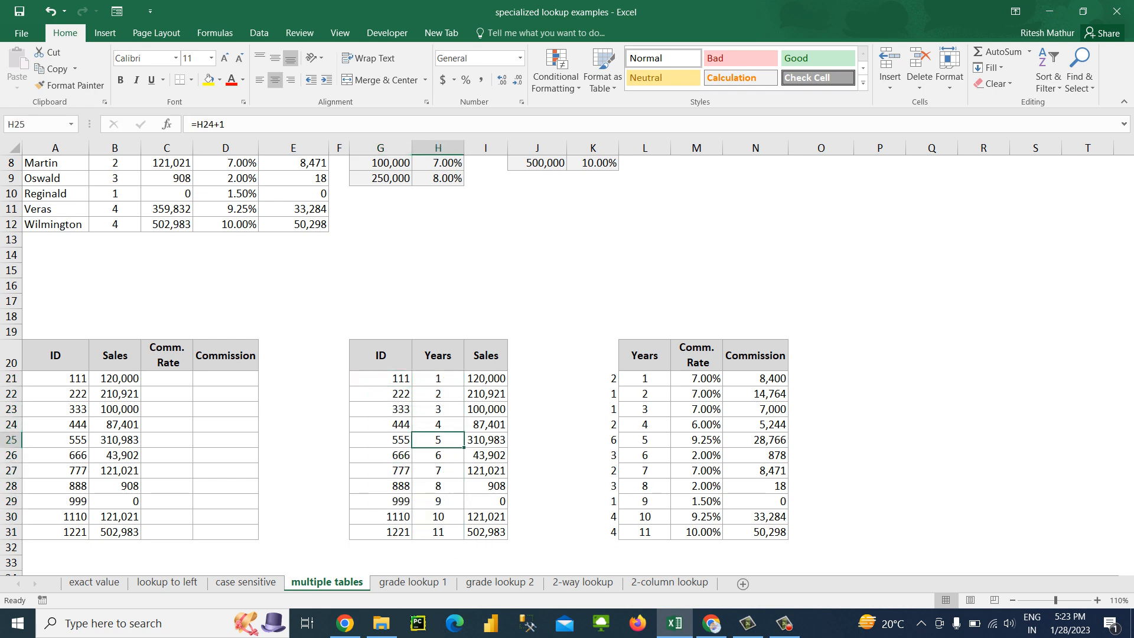
Enter =VLOOKUP(A21,G21:H31,2,0) in C21 to return the ID's Years from the second table
click(166, 379)
text(=VLOOKUP()
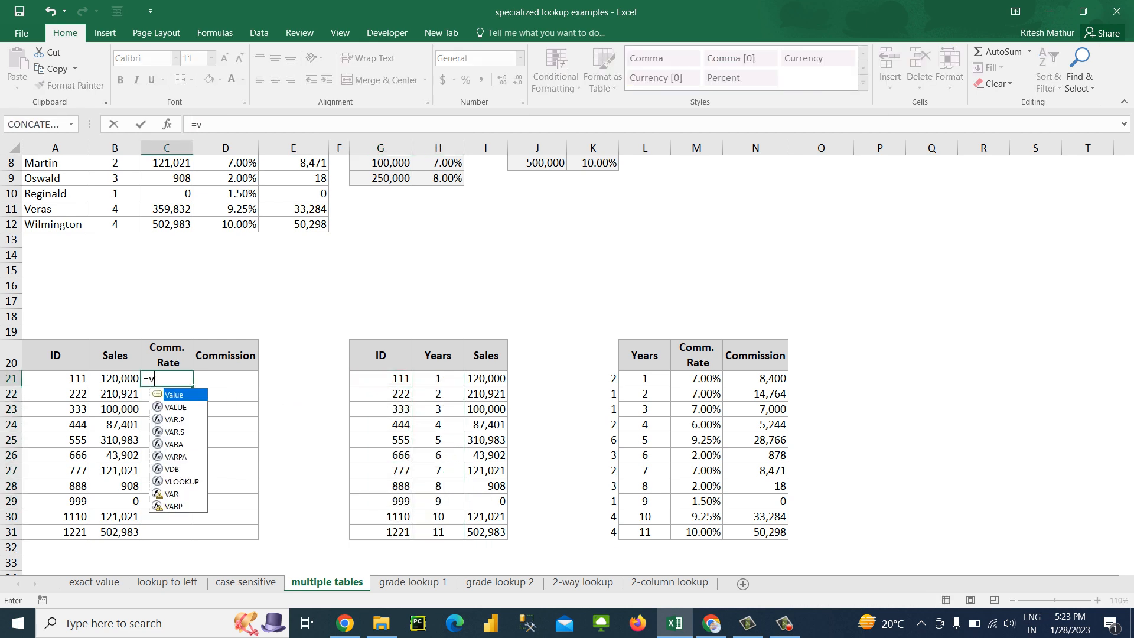
key(Left)
key(Left)
text(,)
key(Right)
key(Right)
key(Right)
key(Right)
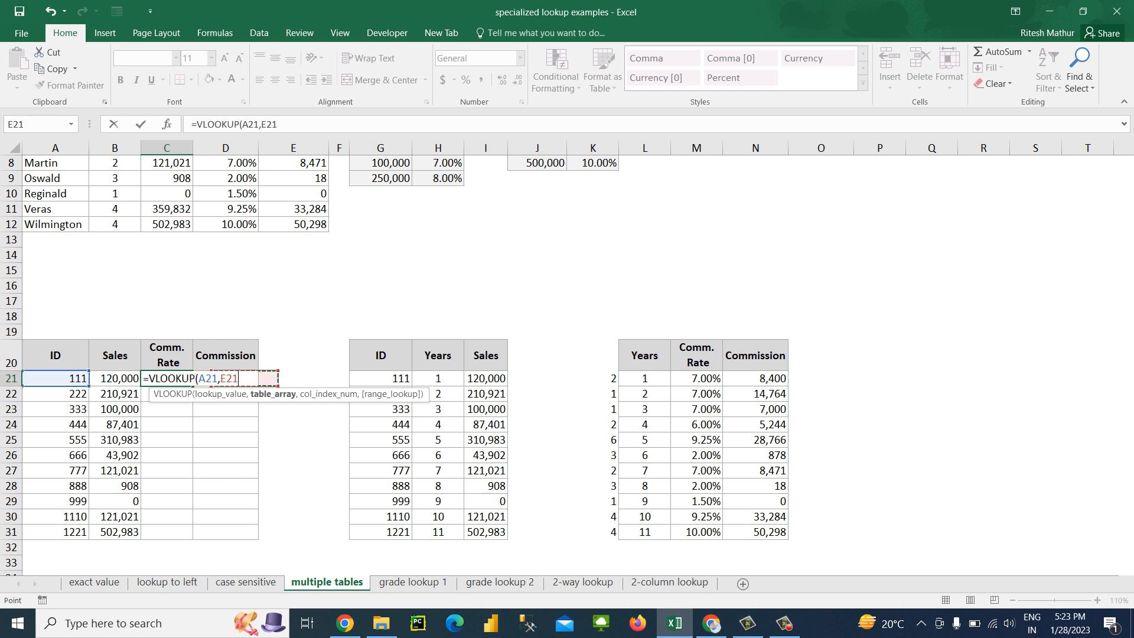
key(shift+Right)
key(ctrl+shift+Down)
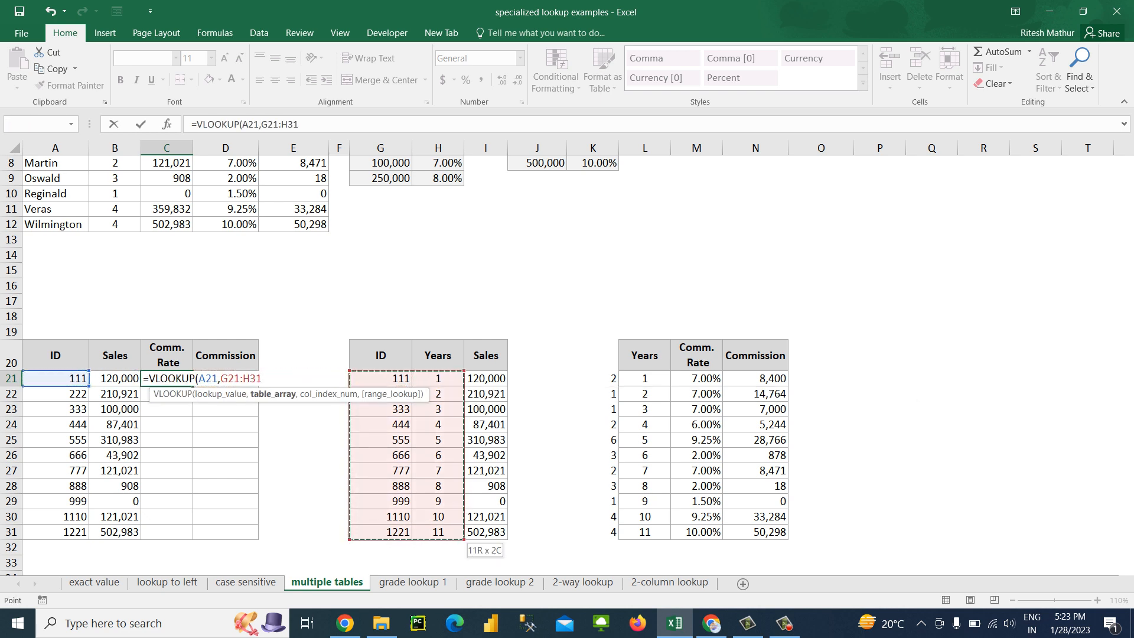
text(,2)
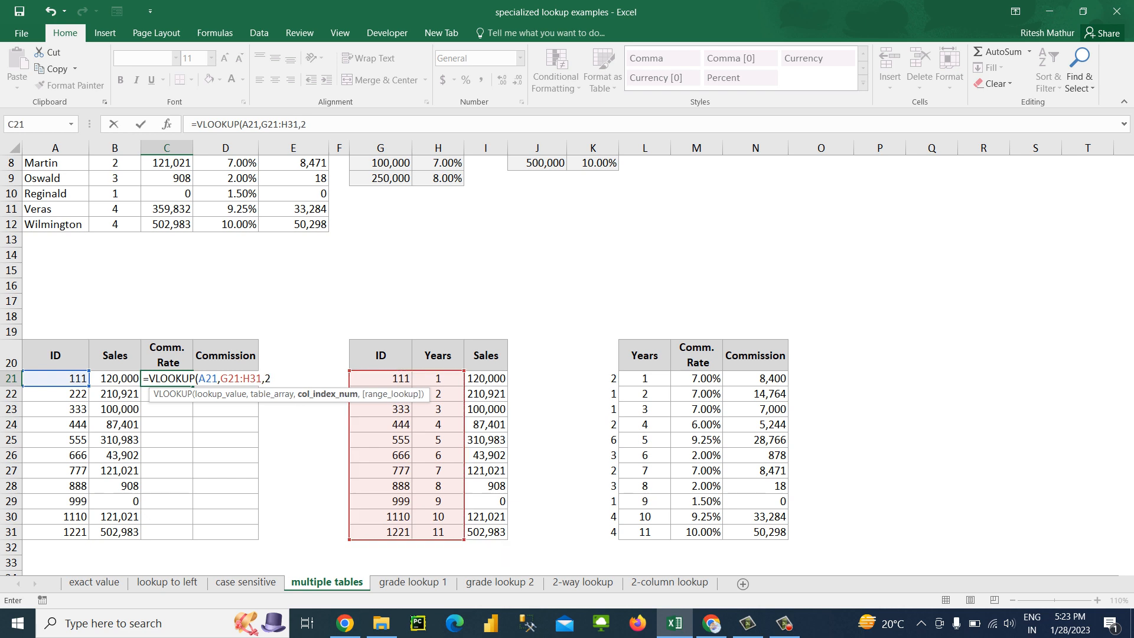
text(,0))
key(Return)
Fill the Years lookup formula from C21 down through C31
key(Left)
key(ctrl+Down)
key(Right)
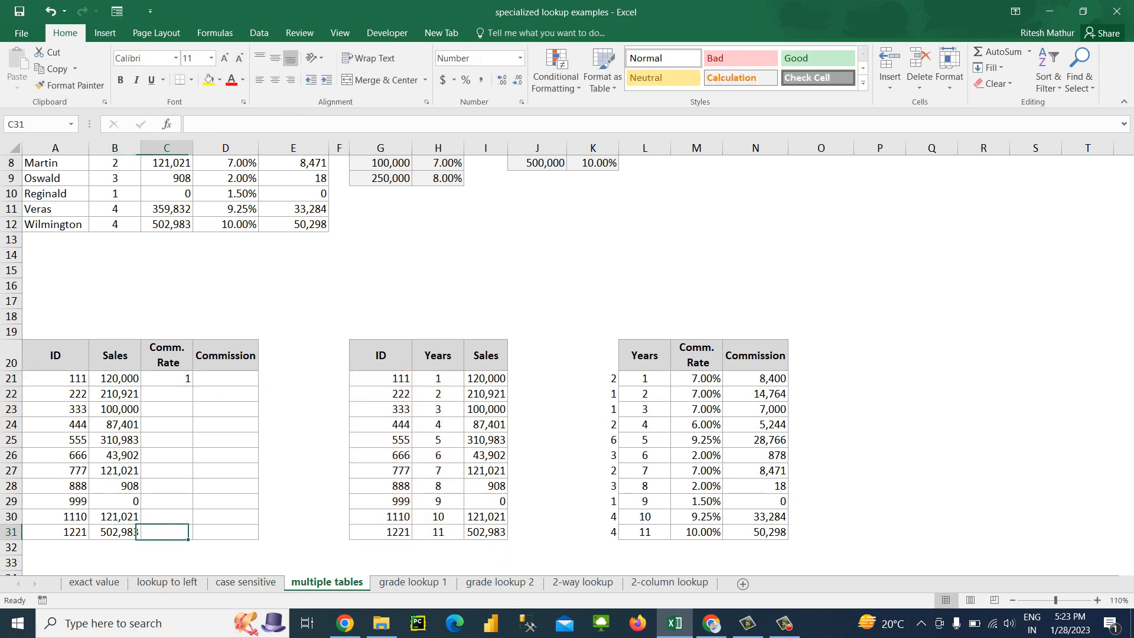
key(ctrl+shift+Up)
key(ctrl+d)
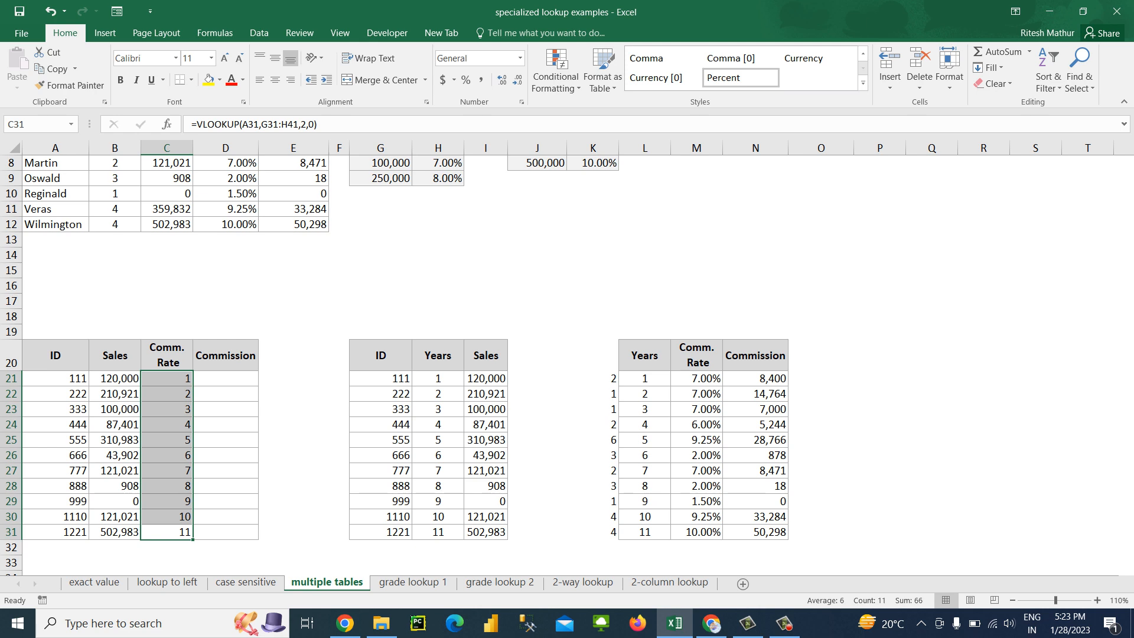
Enter =VLOOKUP(C21,L21:N31,3,0) in the first Commission cell, D21, to look up the commission by Years
click(226, 379)
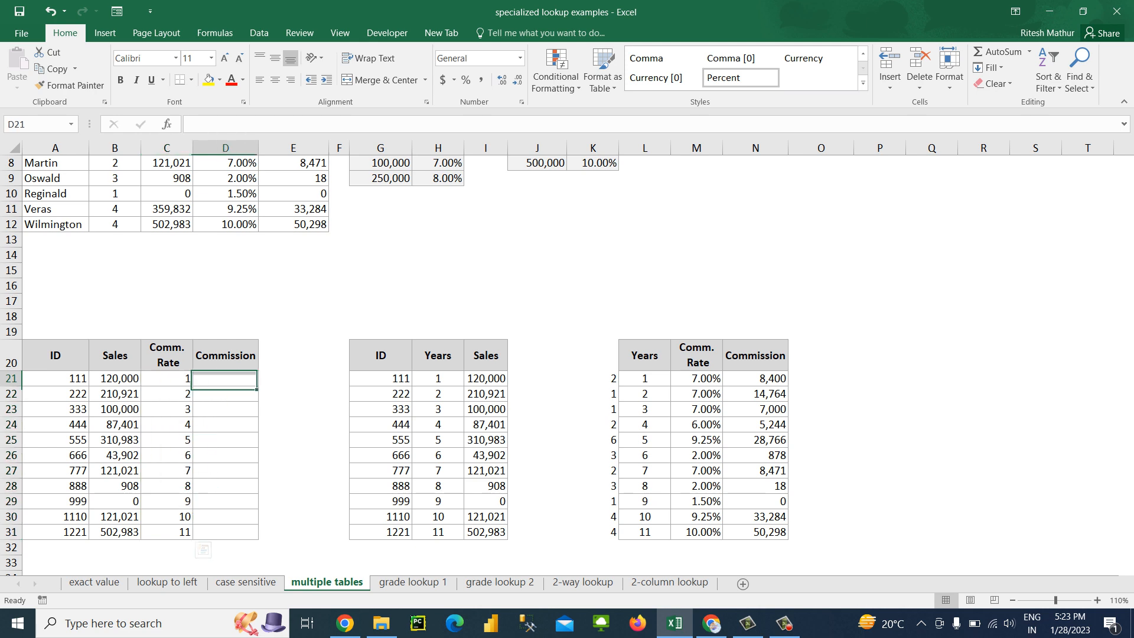
text(=VLOOKUP()
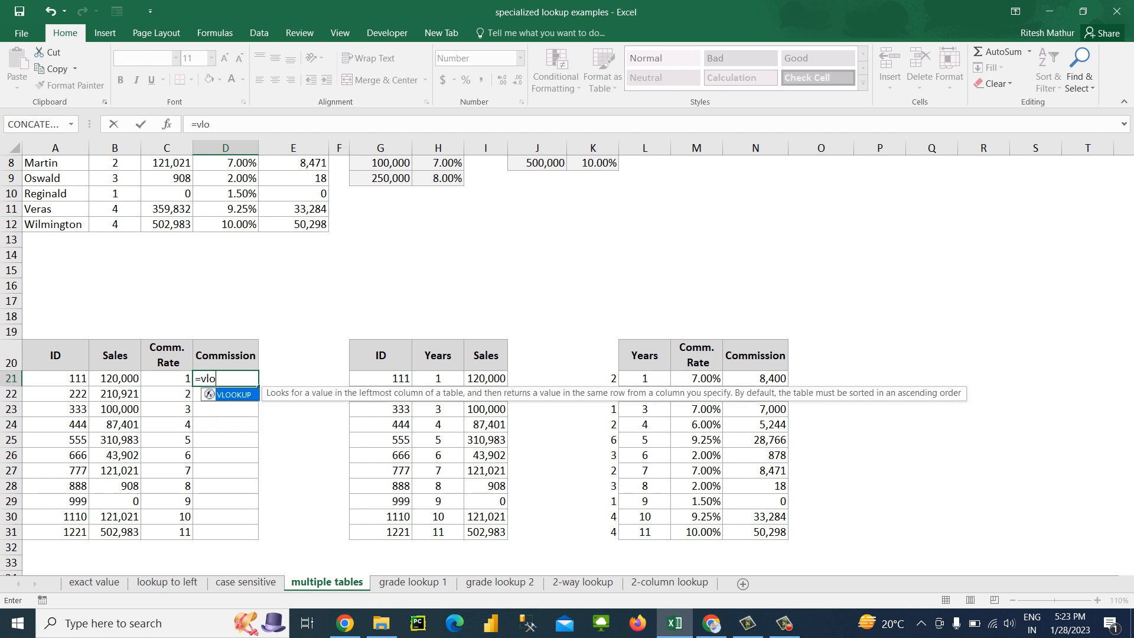
key(Left)
text(,)
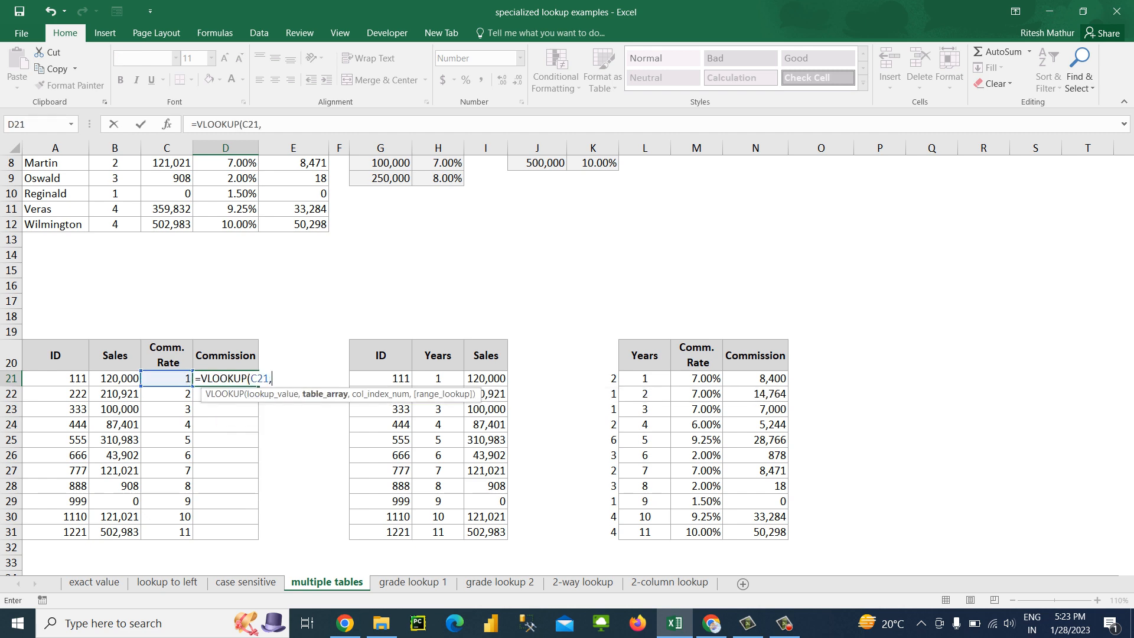
key(Right)
key(Right)
key(Right)
key(Right)
key(Right)
key(Right)
key(Right)
key(Right)
key(shift+Right)
key(shift+Right)
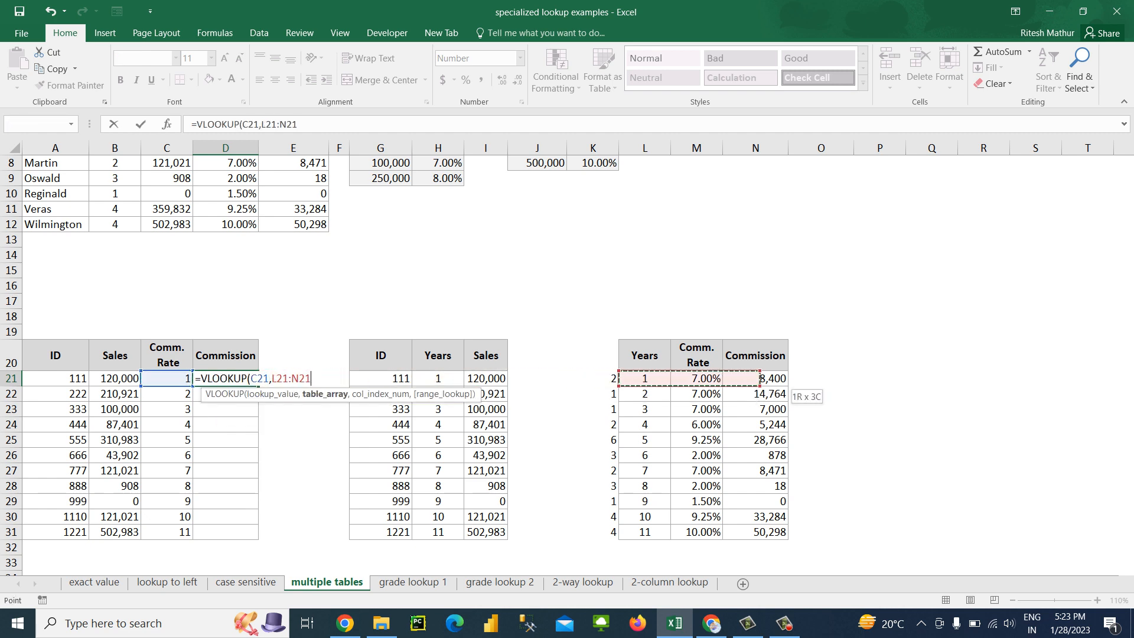
key(ctrl+shift+Down)
text(,3,0))
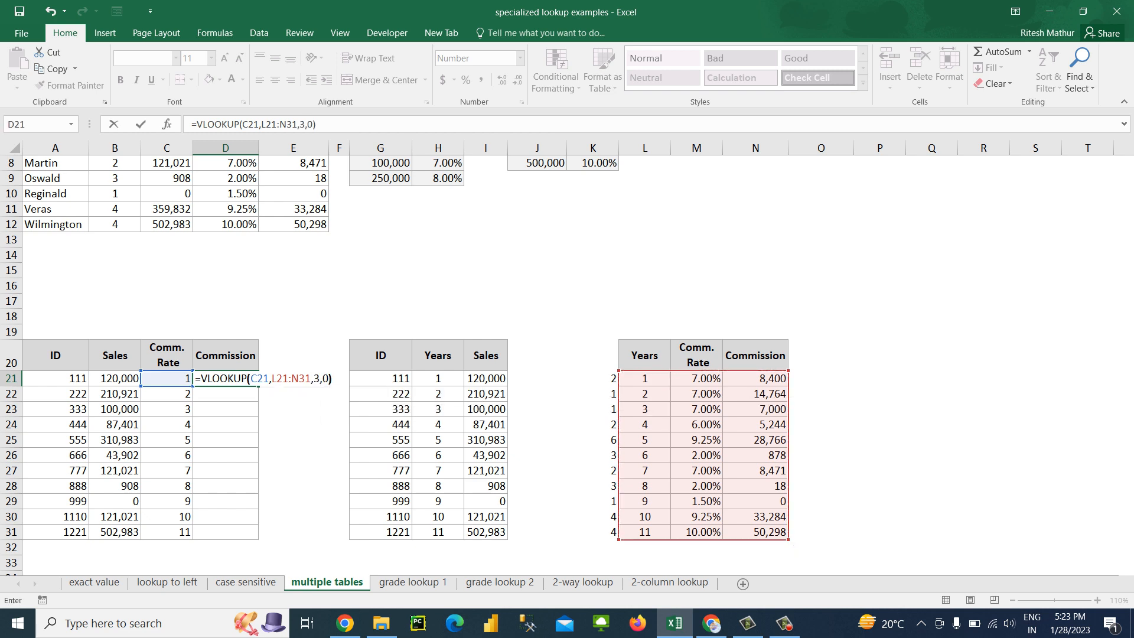
key(Return)
Fill the Commission lookup formula from D21 down through D31 and check the copied formula in D22
key(Left)
key(ctrl+Down)
key(Right)
key(ctrl+shift+Up)
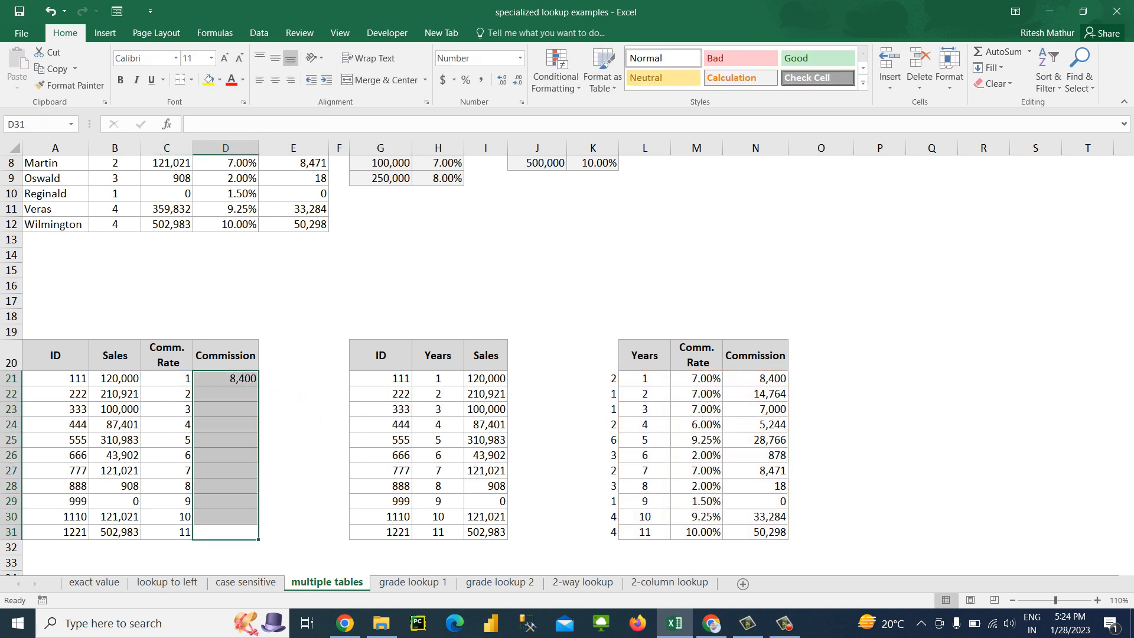
key(ctrl+d)
click(226, 394)
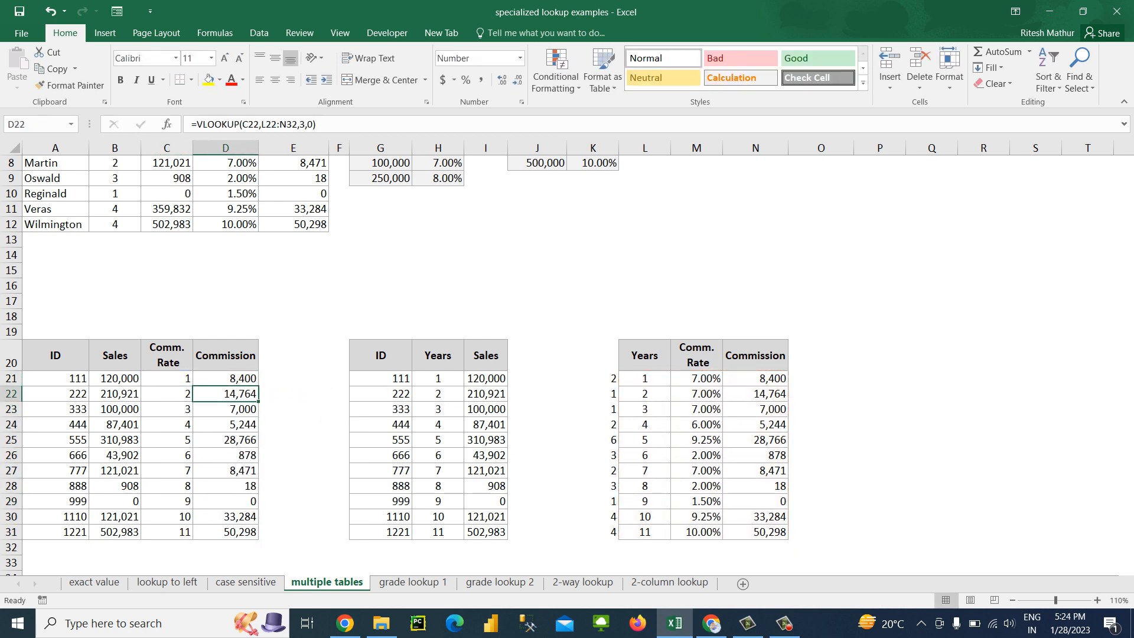
Nest the Years lookup in C21 as the lookup value of an outer VLOOKUP
click(166, 379)
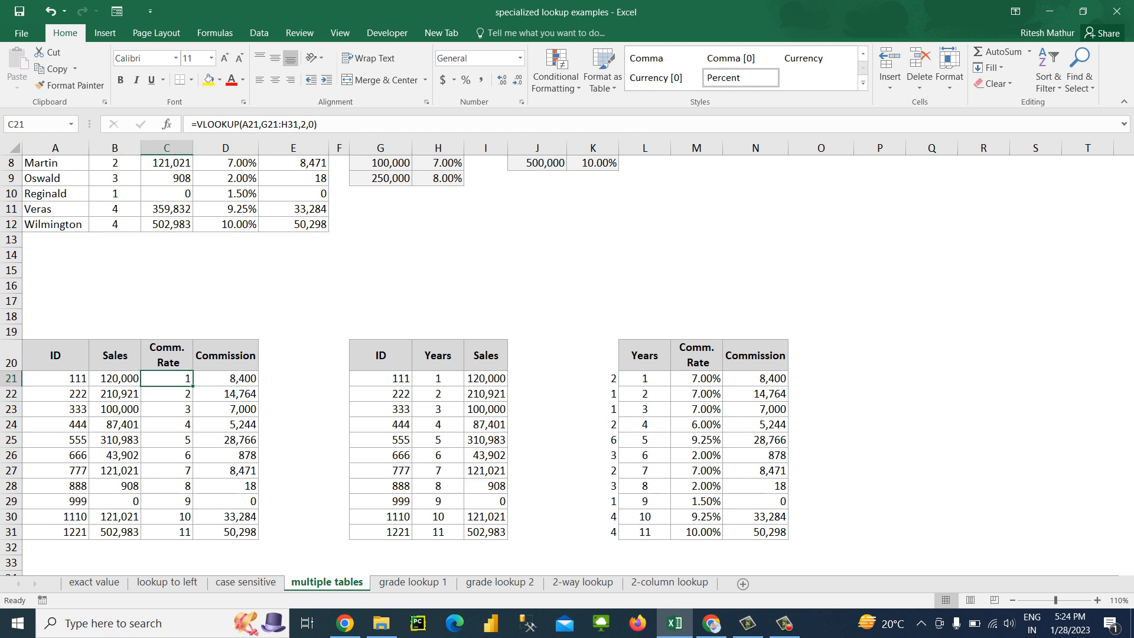
click(196, 124)
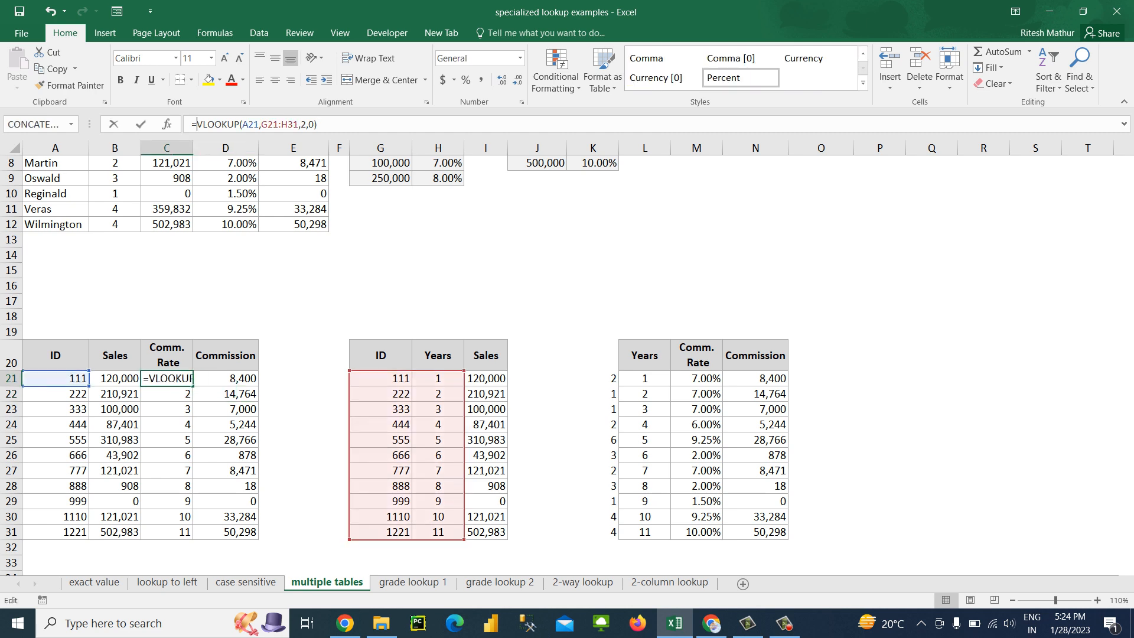
text(vlo)
key(Tab)
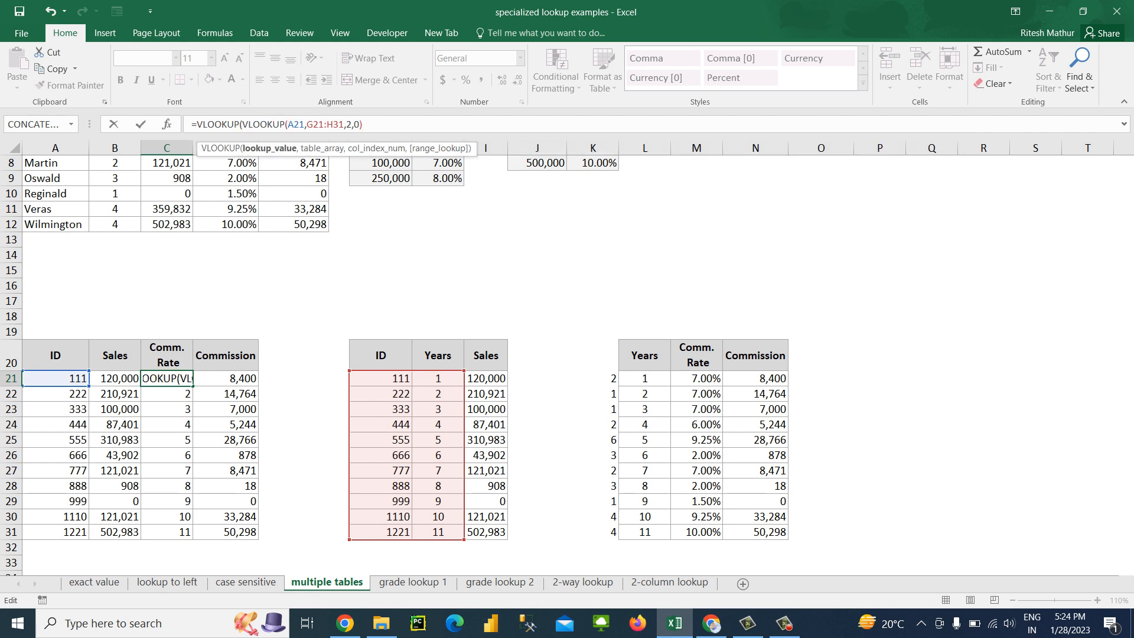
key(End)
text(,)
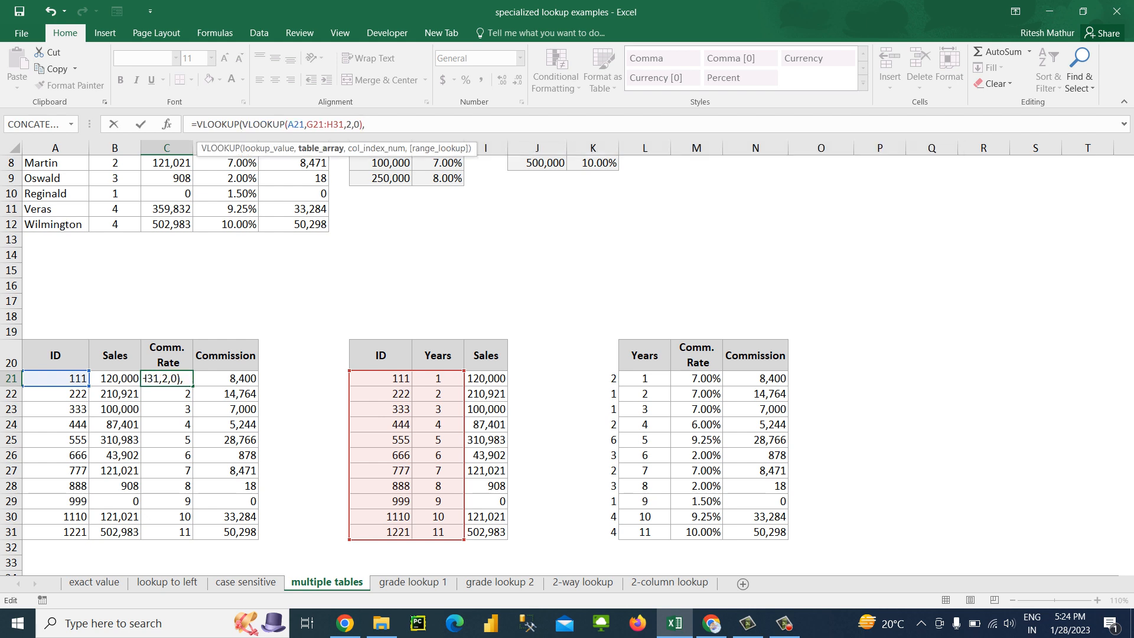
key(shift+Left)
key(shift+Left)
key(shift+Left)
key(shift+Left)
key(shift+Left)
key(shift+Left)
key(shift+Left)
key(shift+Left)
key(shift+Left)
key(shift+Left)
key(shift+Left)
key(shift+Left)
key(shift+Left)
key(shift+Left)
key(shift+Left)
key(shift+Left)
key(shift+Left)
key(shift+Left)
key(shift+Left)
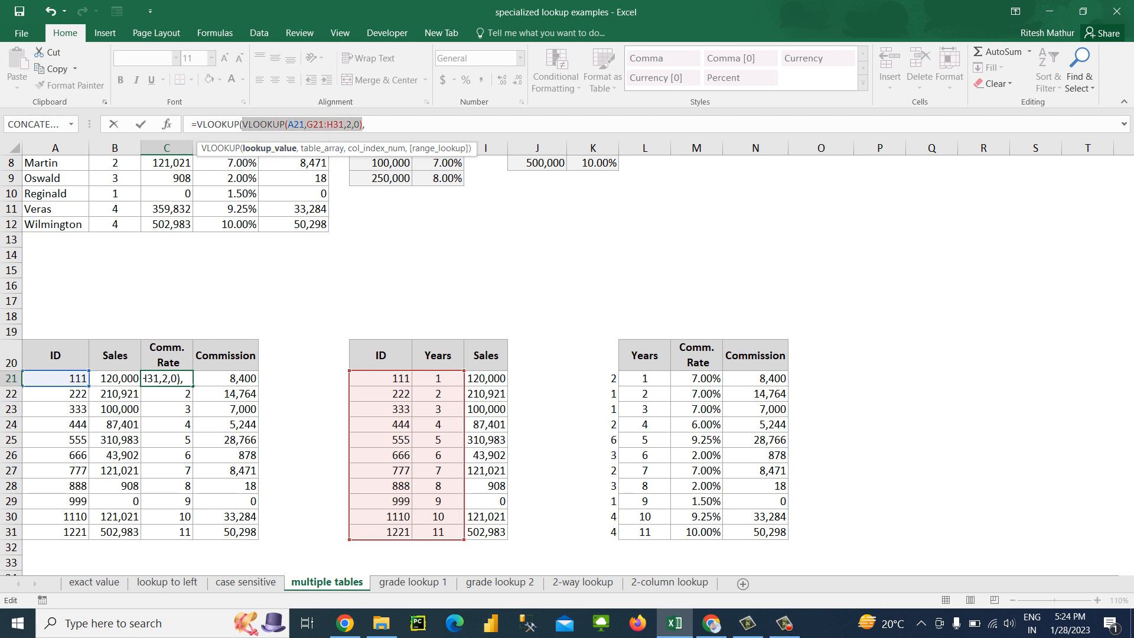
Complete the outer VLOOKUP in C21 with table array L21:M31, column index 2 and exact match 0
click(365, 124)
drag(644, 378, 698, 533)
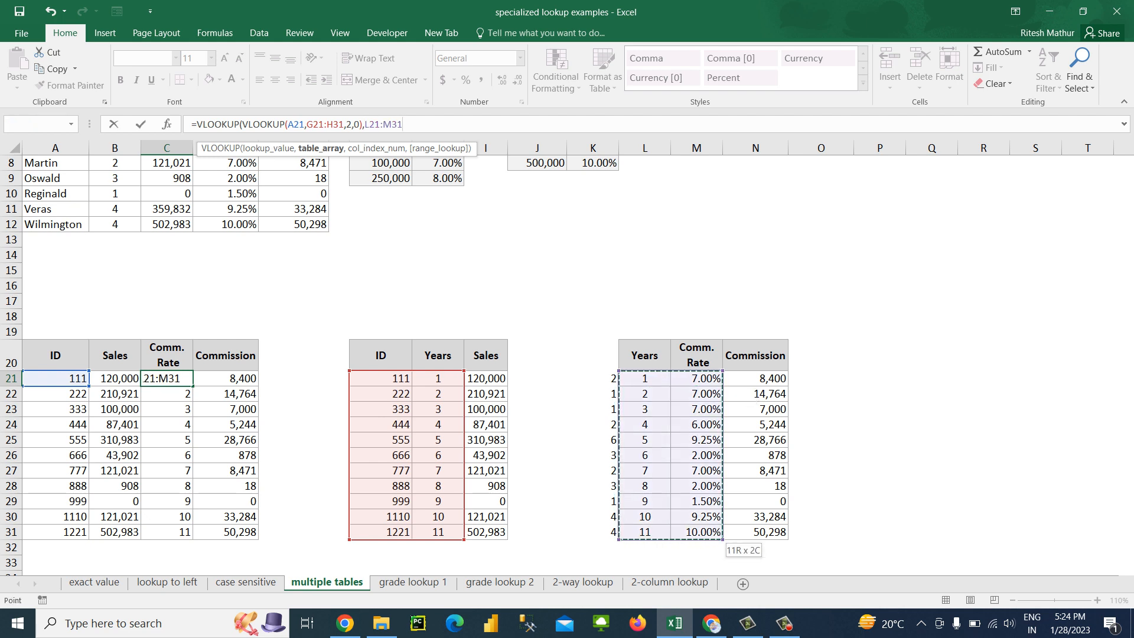
text(,2,0))
key(Return)
key(Up)
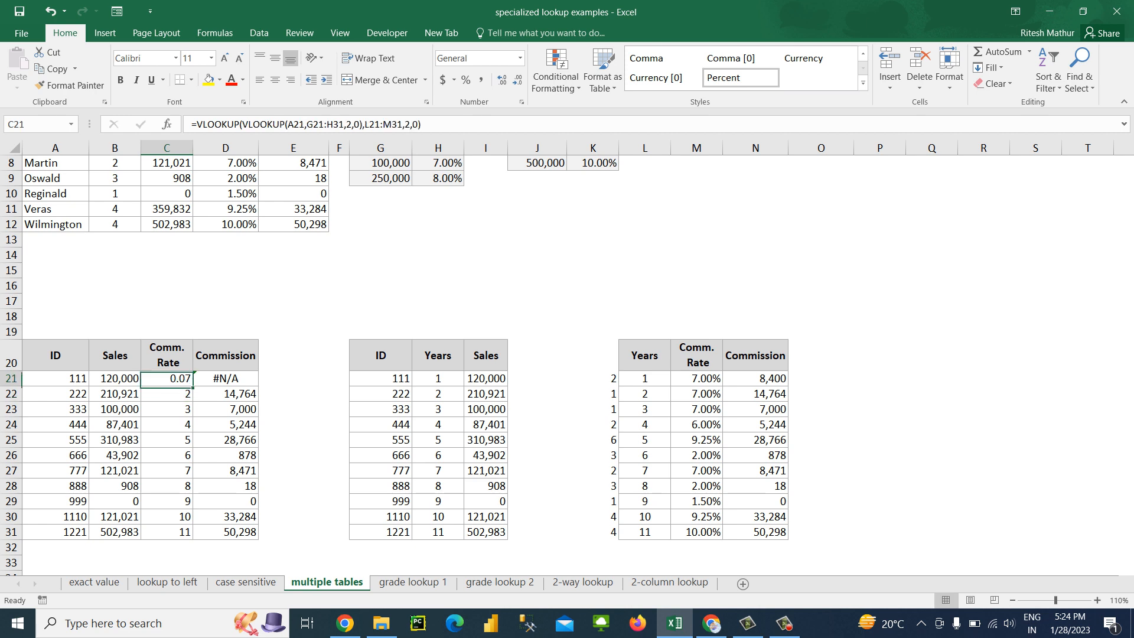
Fill the nested Comm. Rate formula from C21 down through C31 and format the cells as percentages
key(ctrl+shift+Down)
key(ctrl+d)
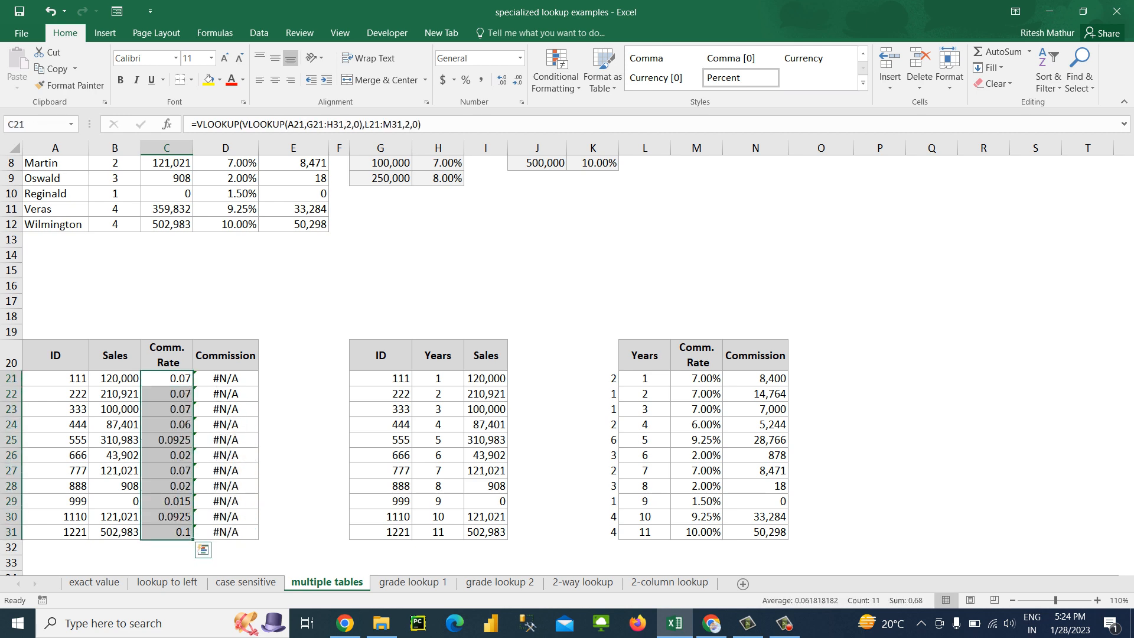
click(520, 58)
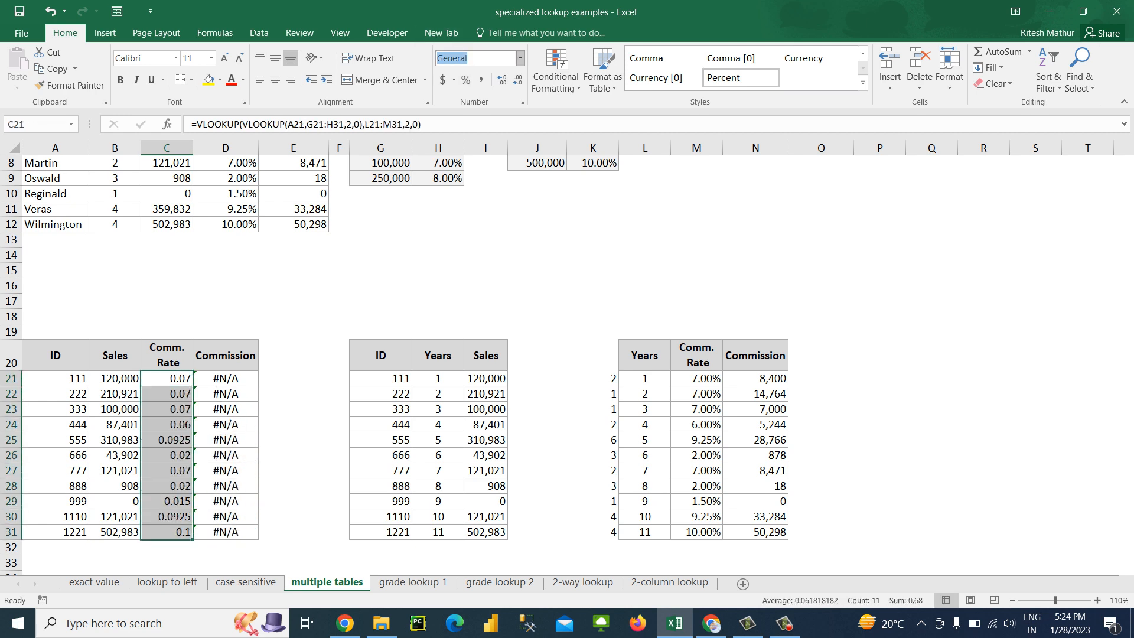
click(466, 80)
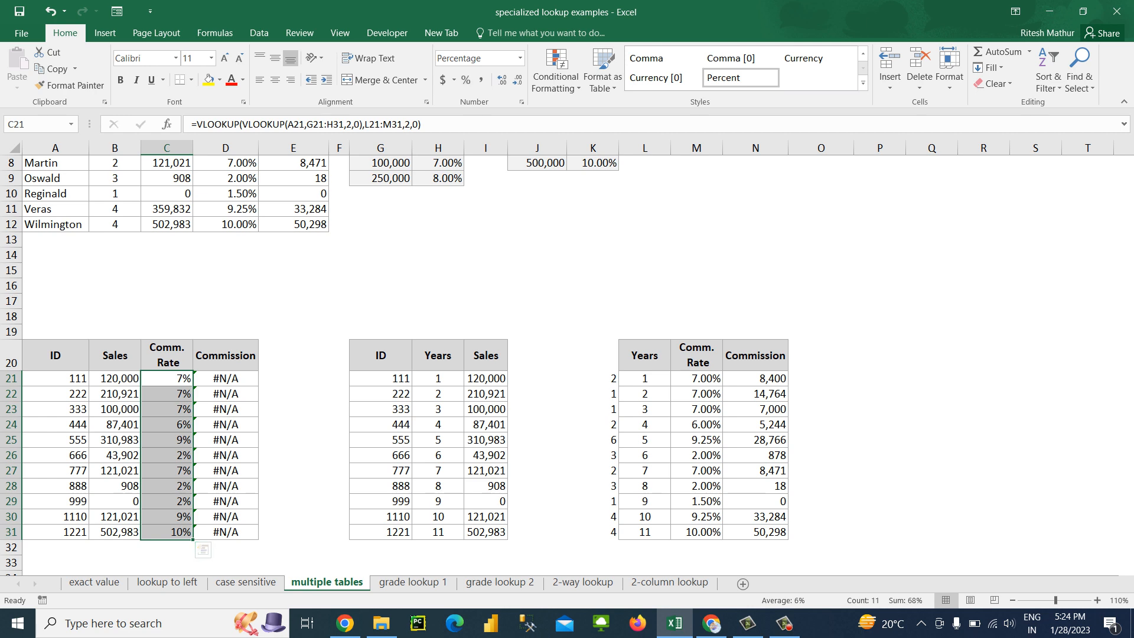
Clear the old Commission formulas from D21 through D31
click(226, 379)
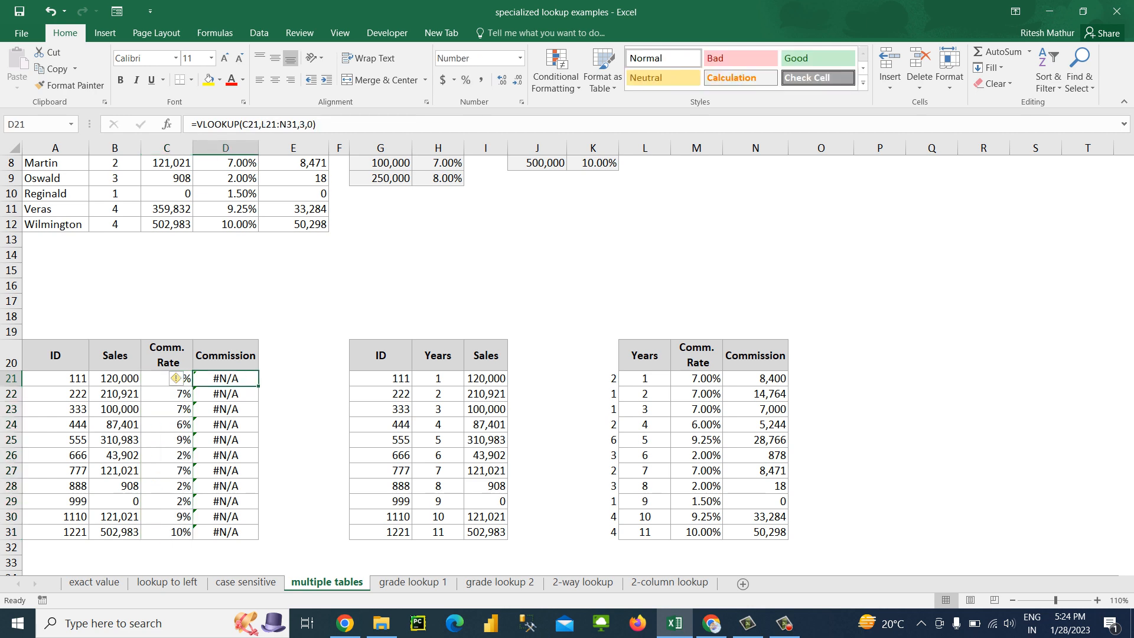
key(Delete)
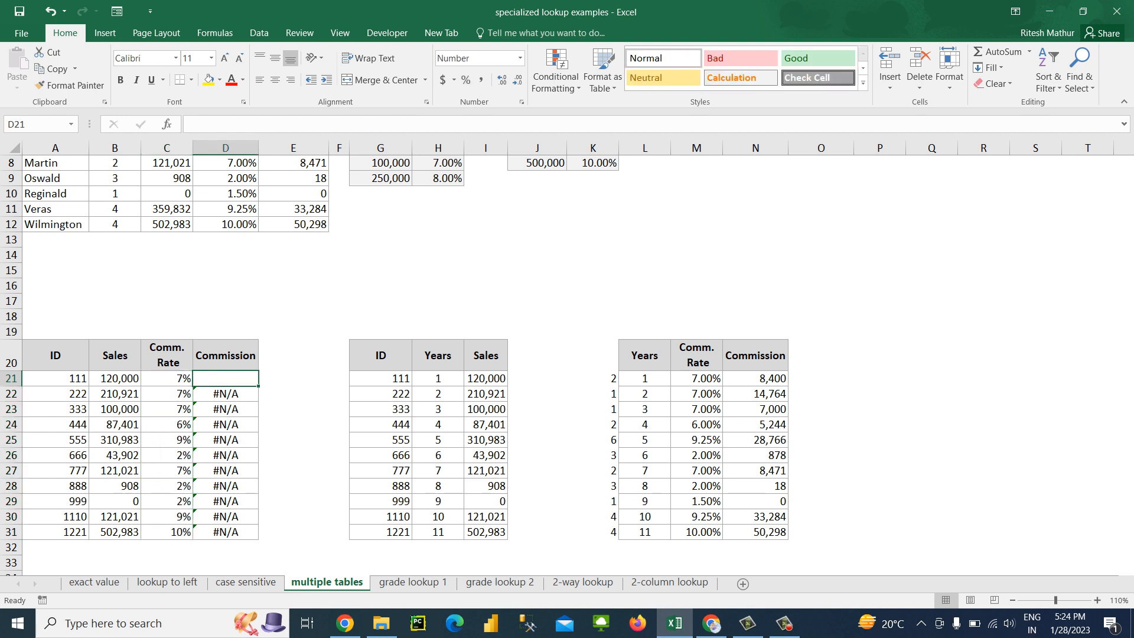
key(ctrl+shift+Down)
key(ctrl+shift+Down)
key(Delete)
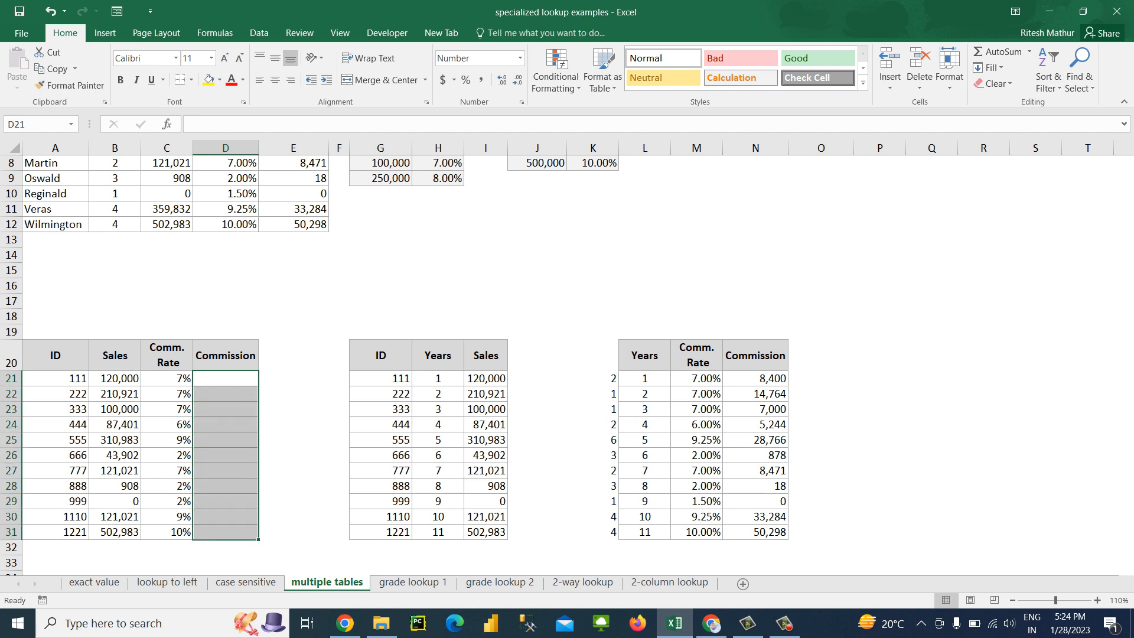
Enter =VLOOKUP(A21,G21:H31,2,0) in the first Commission cell, D21, to return the ID's Years
key(Up)
key(Down)
text(=vlo)
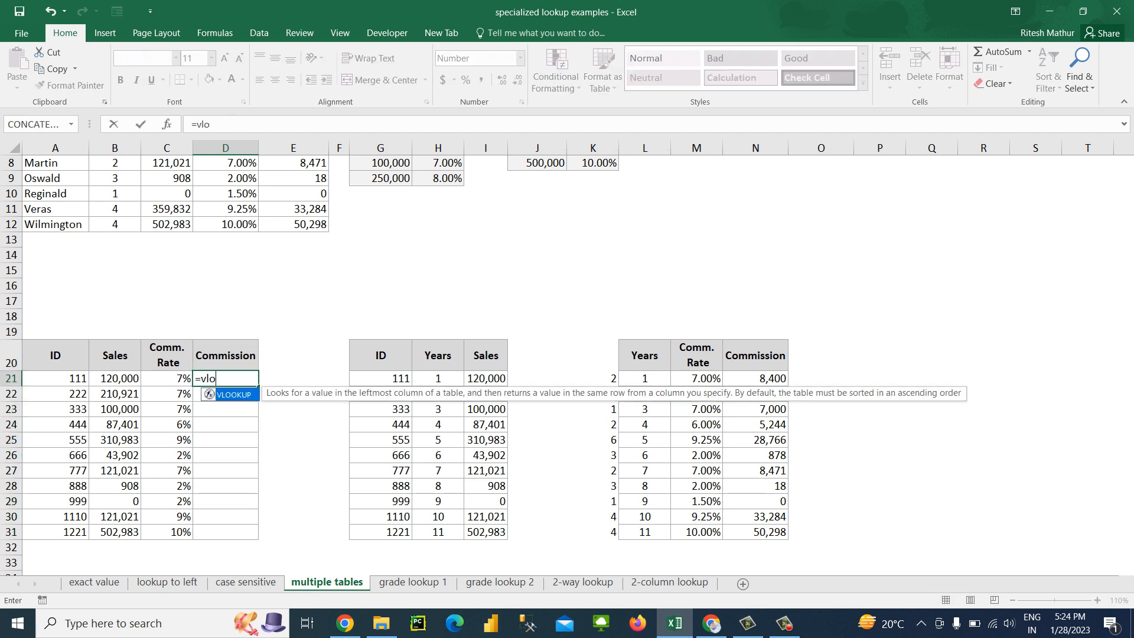
key(Tab)
key(Left)
key(Left)
key(Left)
text(,)
key(Right)
key(Right)
key(Right)
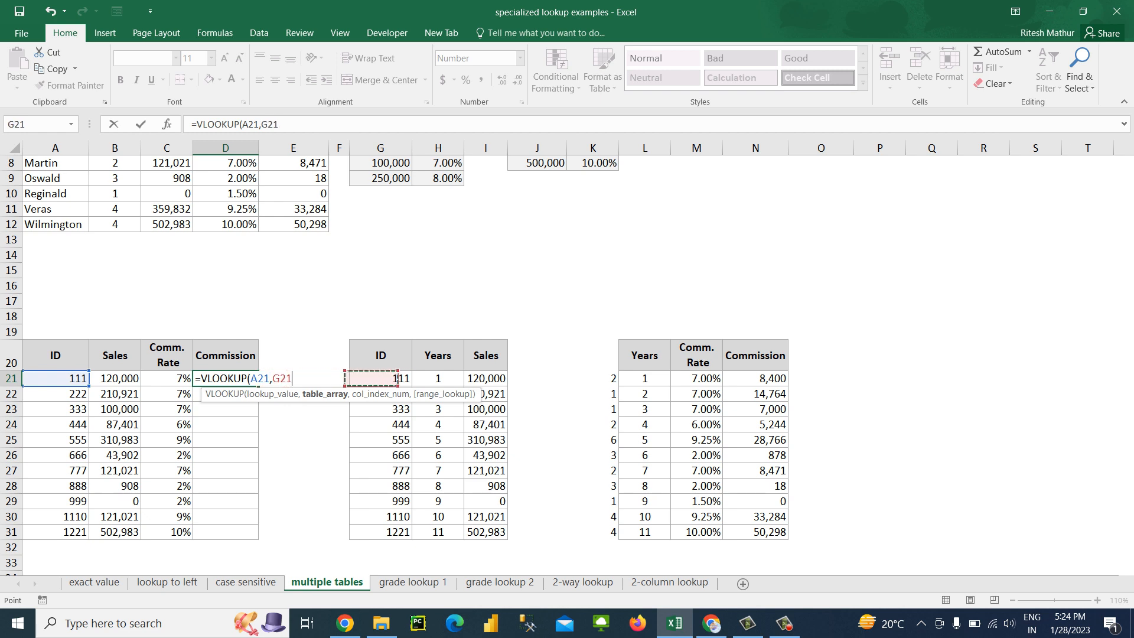
key(shift+Right)
key(ctrl+shift+Down)
text(,2,0))
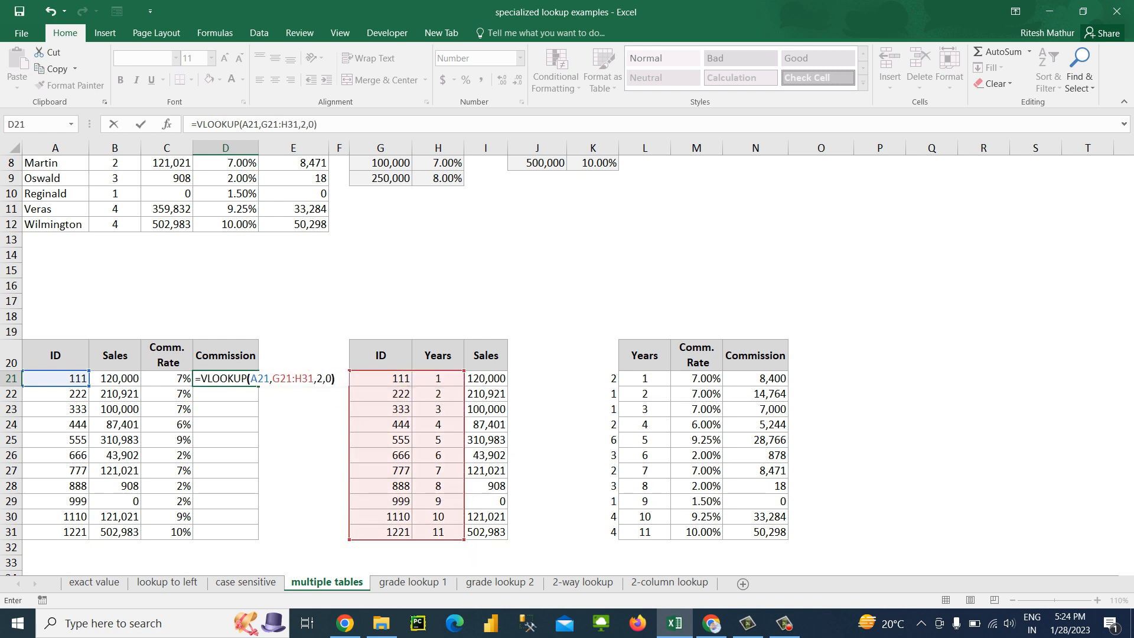
key(Return)
key(Up)
Fill the Years lookup formula from D21 down through D31
key(Left)
key(Right)
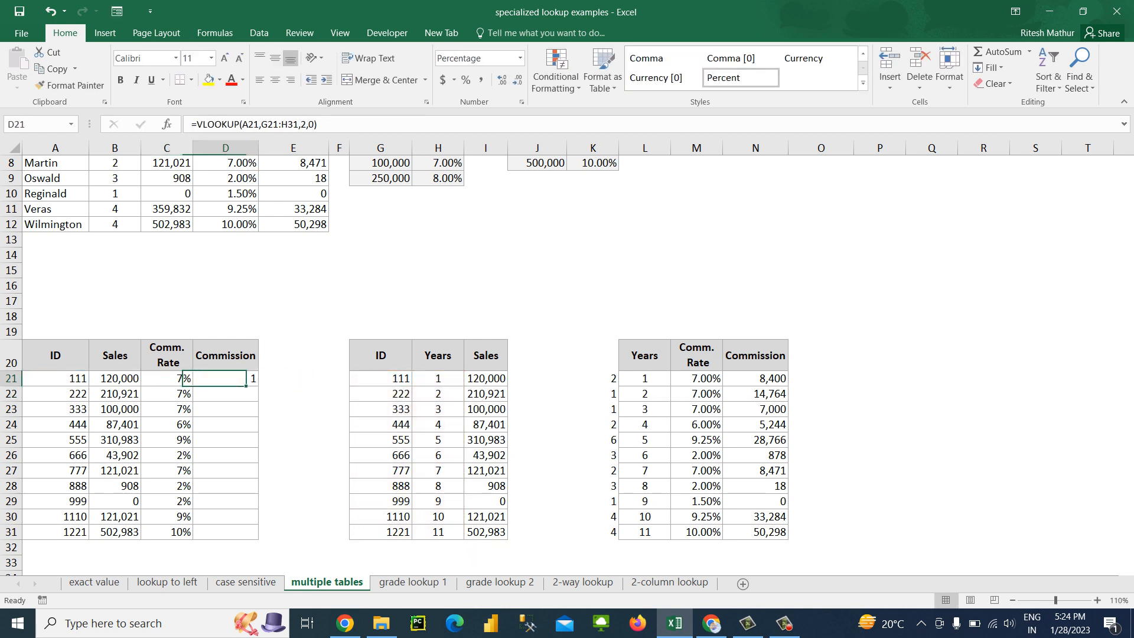
key(Left)
key(ctrl+Down)
key(Right)
key(ctrl+shift+Up)
key(ctrl+d)
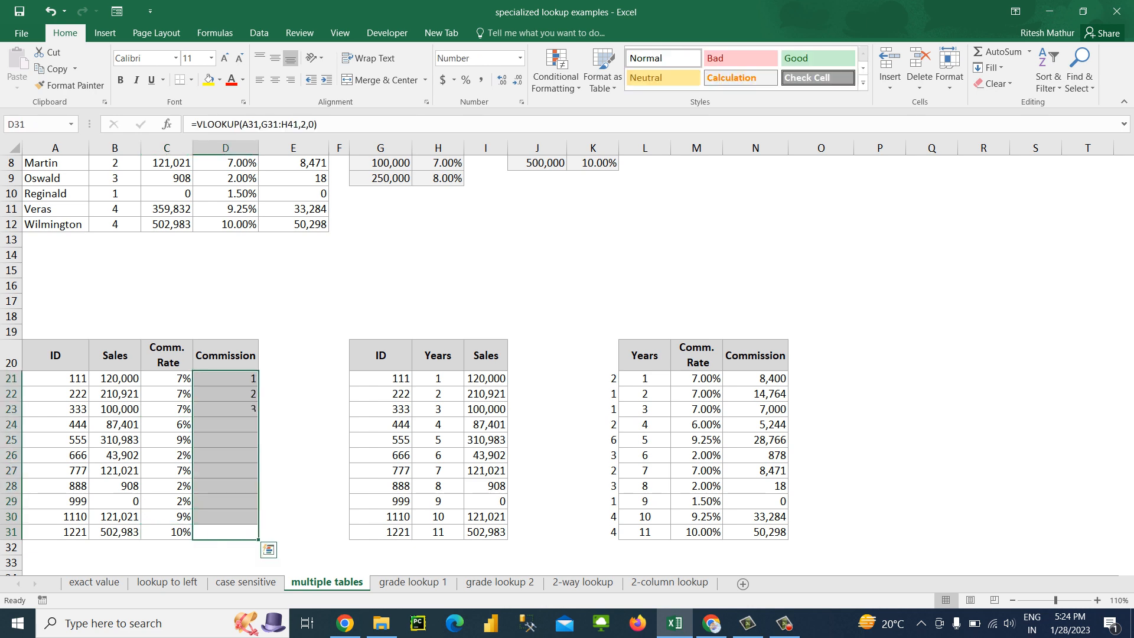
key(Up)
key(Up)
key(Up)
key(Up)
key(Up)
key(Up)
key(Up)
key(Up)
key(Up)
key(Up)
text(=vlo)
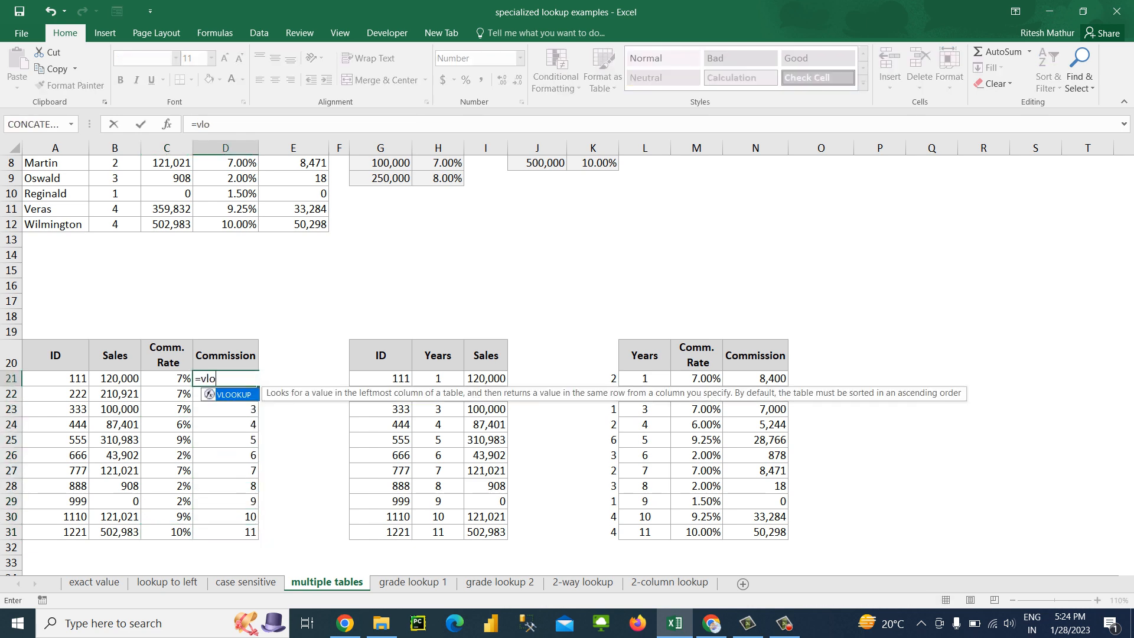
key(Escape)
key(Escape)
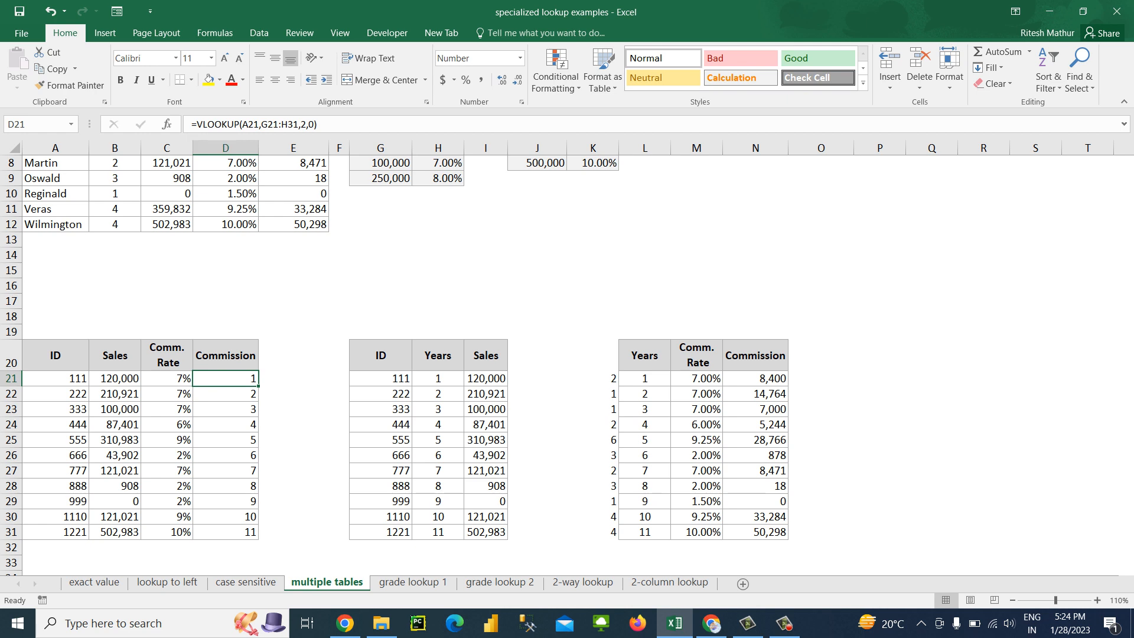
Wrap the lookup in D21 in an outer VLOOKUP to read =VLOOKUP(VLOOKUP(A21,G21:H31,2,0),L21:M31,2,0)
key(F2)
text(VLOOKUP()
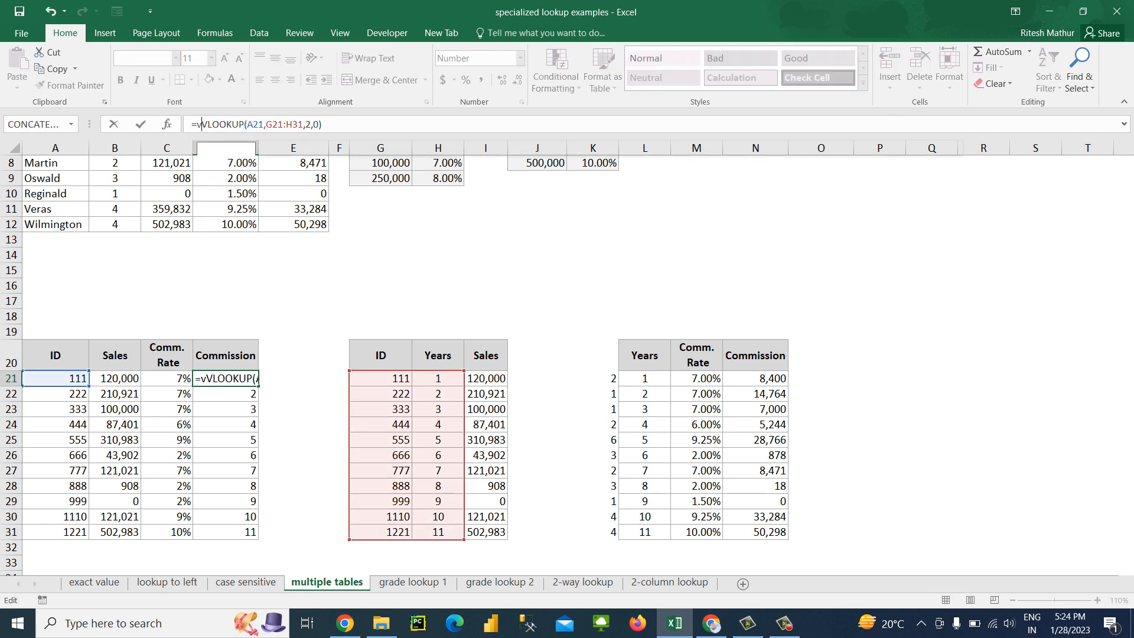
key(Tab)
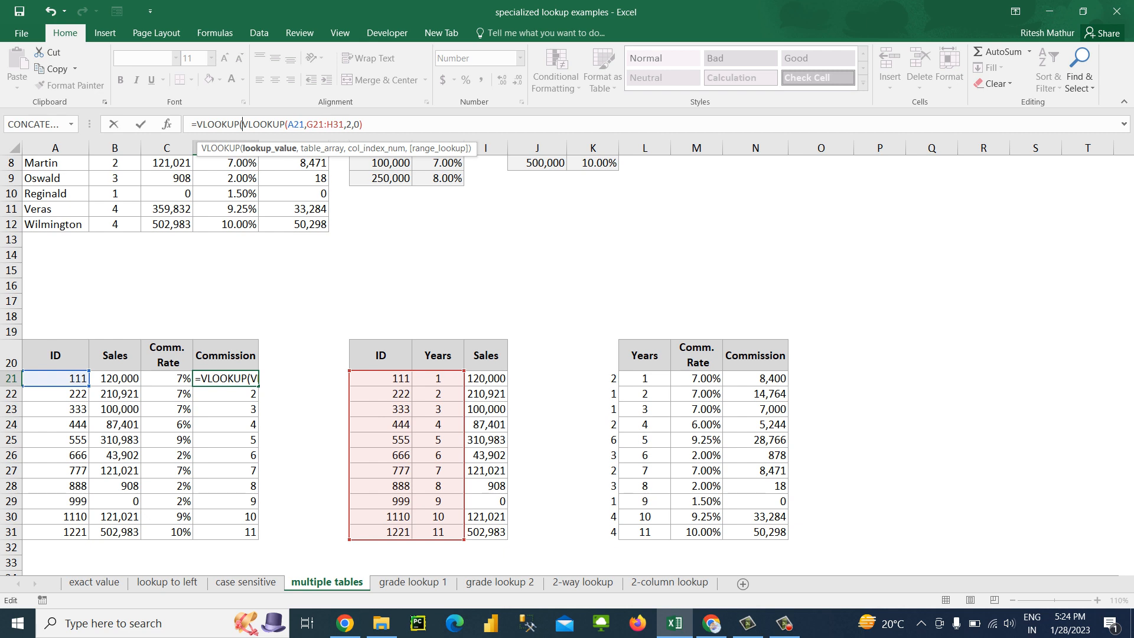
text(,)
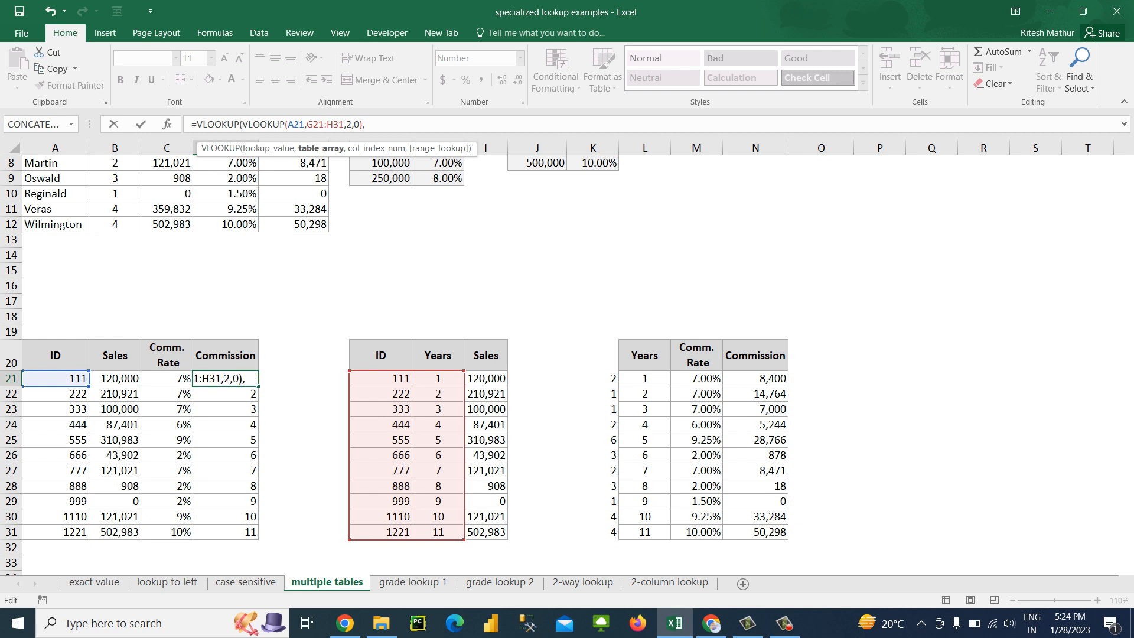
drag(644, 378, 698, 533)
text(,2,0))
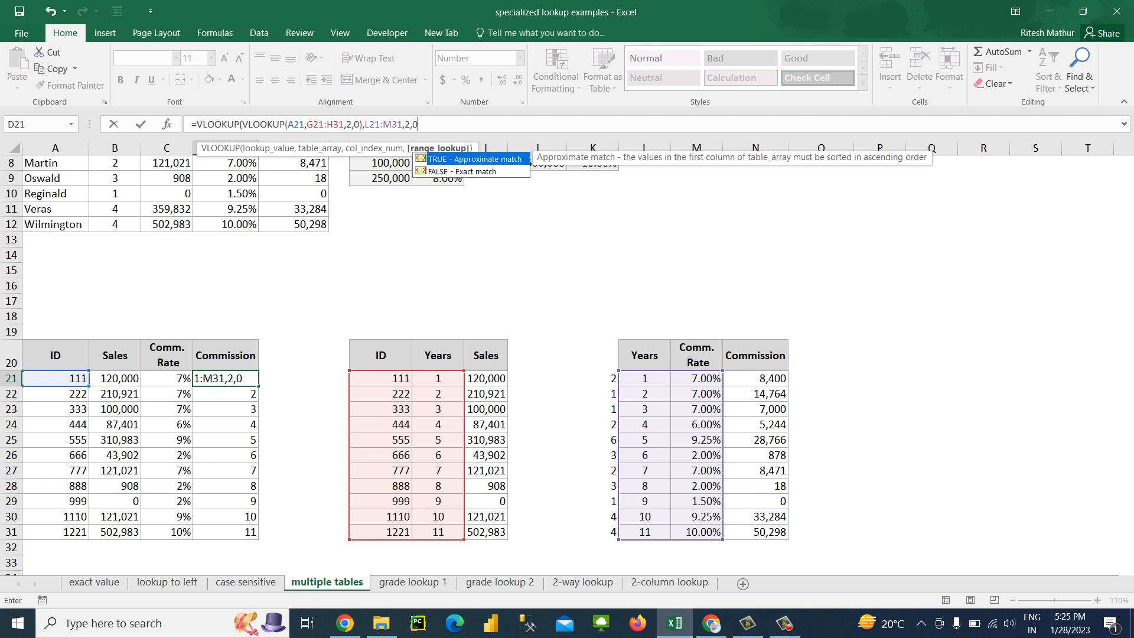
key(Return)
Fill the nested lookup formula from D21 down through D31
key(Up)
key(ctrl+shift+Down)
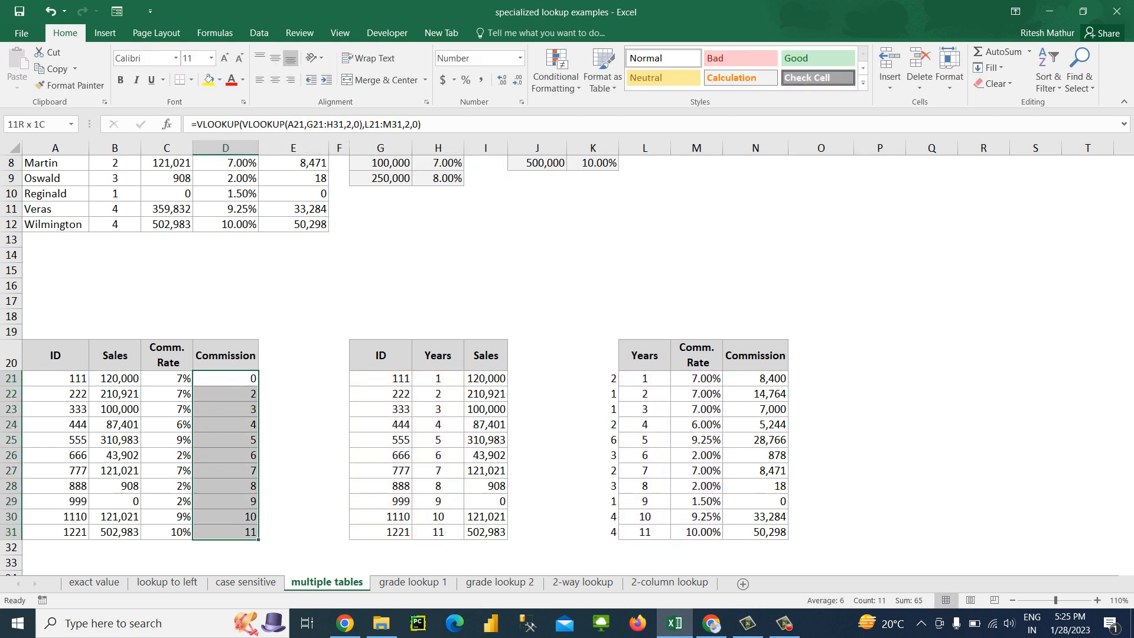
key(ctrl+d)
key(Up)
key(Down)
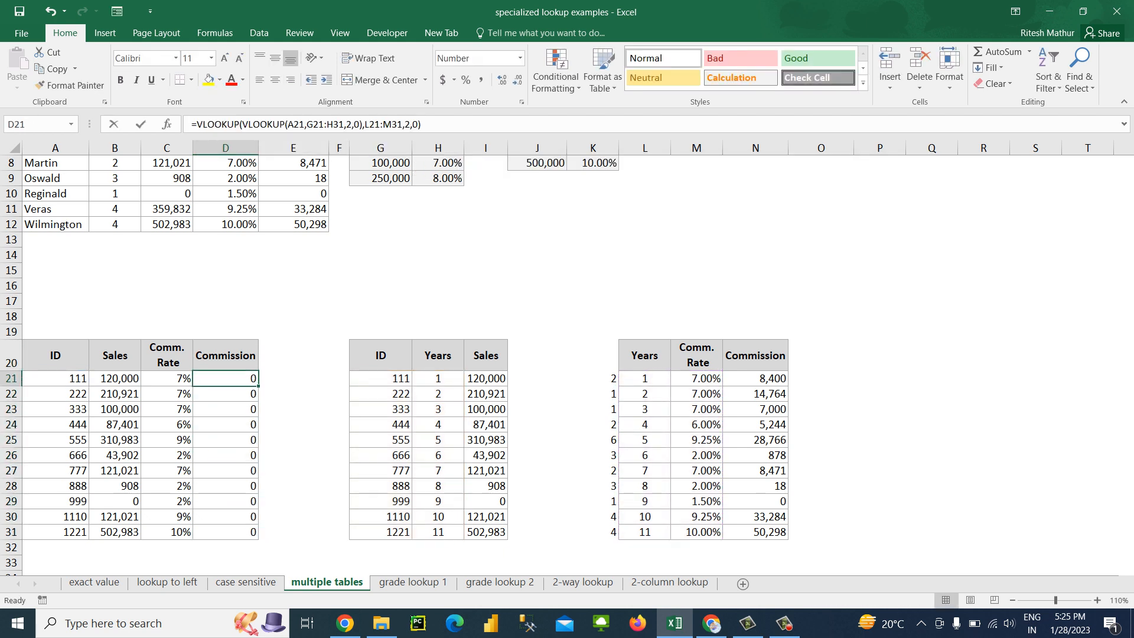
Set the outer VLOOKUP's column index in D21 to 3
key(F2)
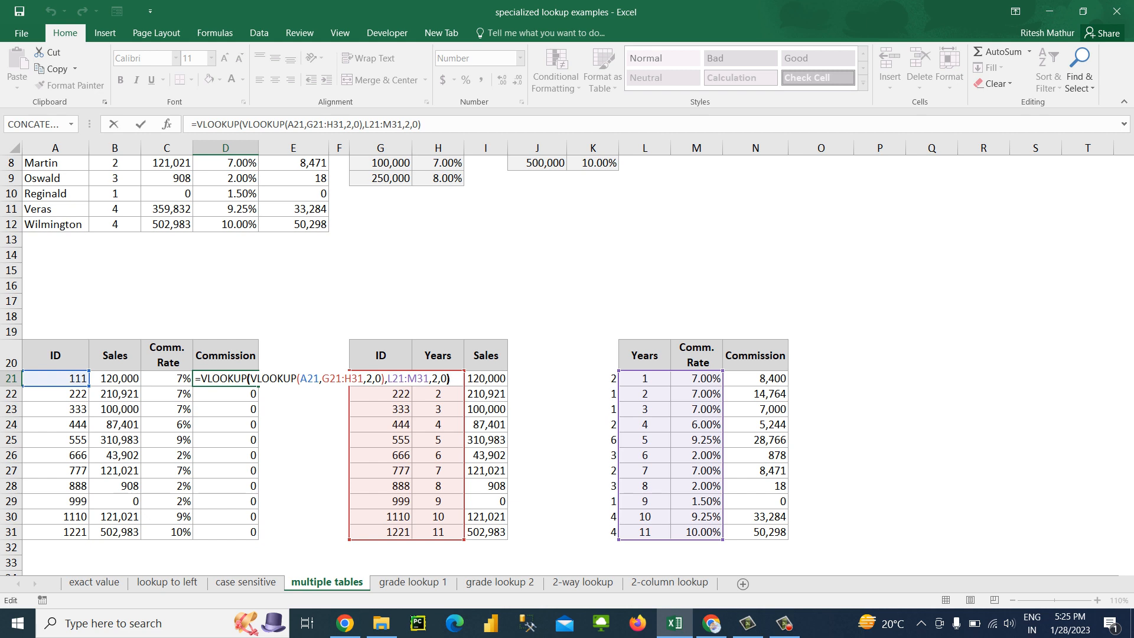
key(Left)
key(Left)
key(Left)
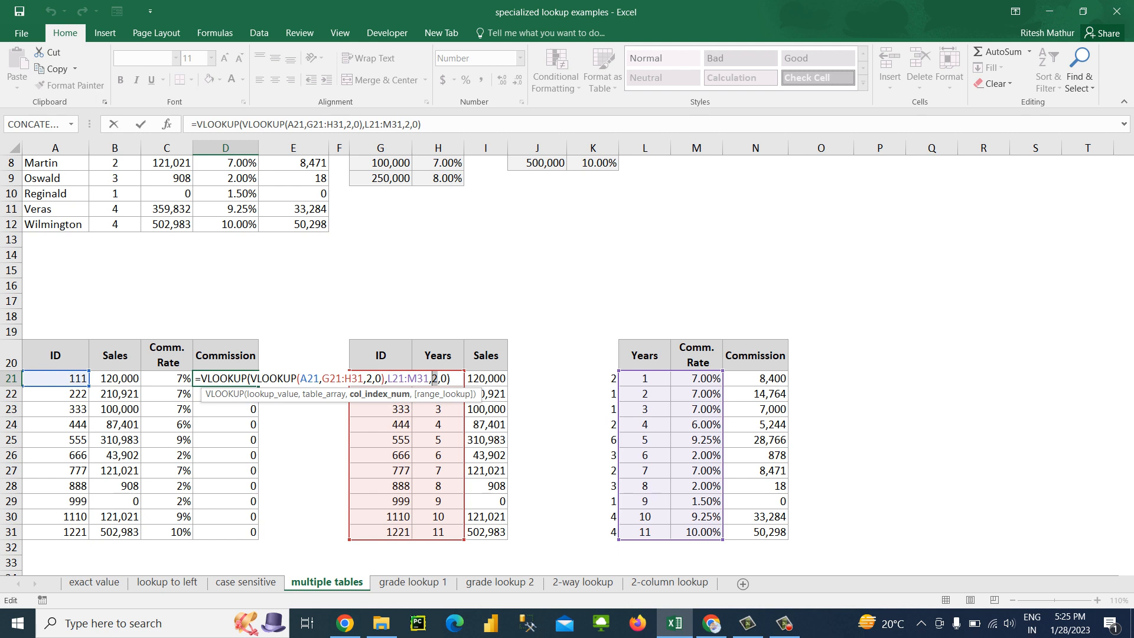
key(Return)
key(Up)
key(ctrl+shift+Down)
key(Up)
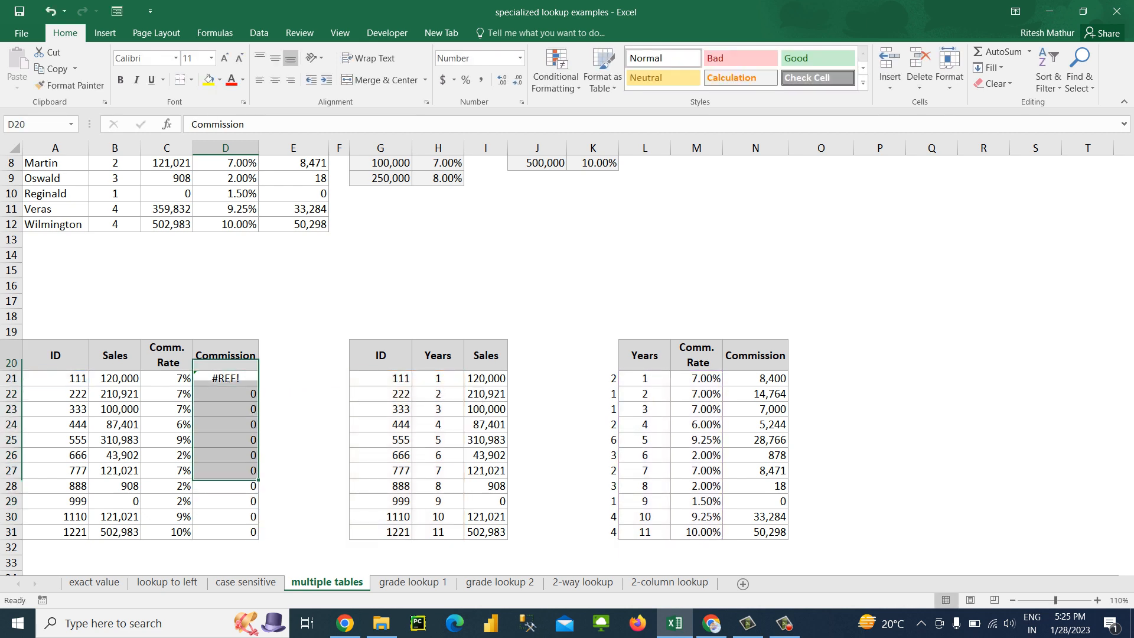
Extend the outer VLOOKUP's table array in D21 to L21:N31 so it includes the Commission column
key(Down)
key(F2)
key(Left)
key(Left)
key(Left)
key(Left)
key(Left)
key(Left)
key(Left)
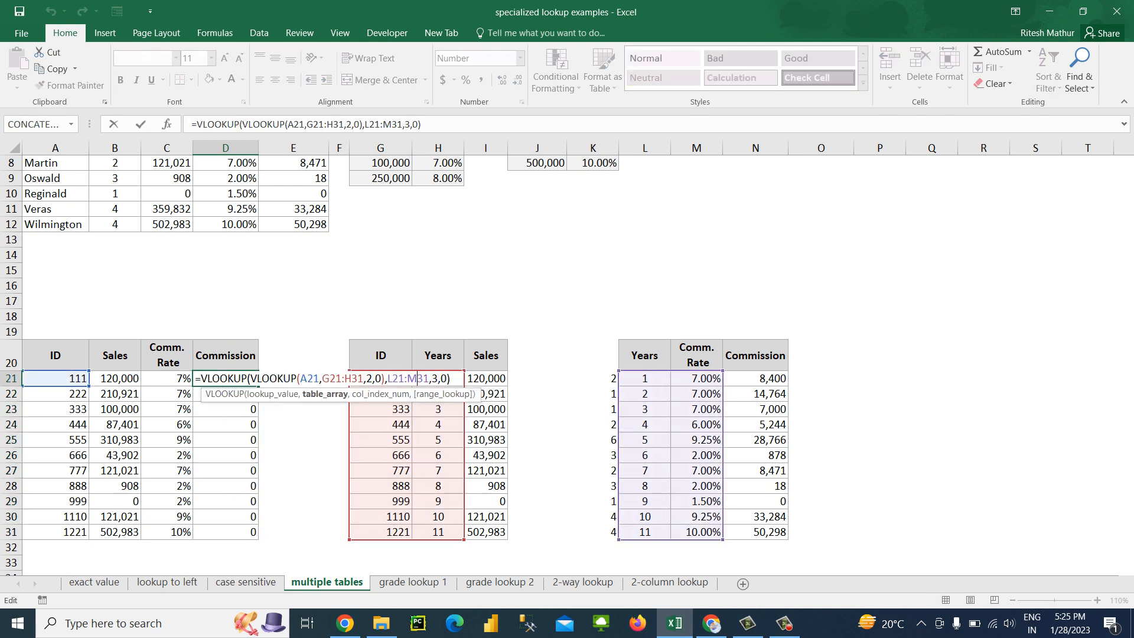
text(N)
key(Return)
Fill the corrected nested Commission formula from D21 down through D31 and check it against the formula in C21
key(Up)
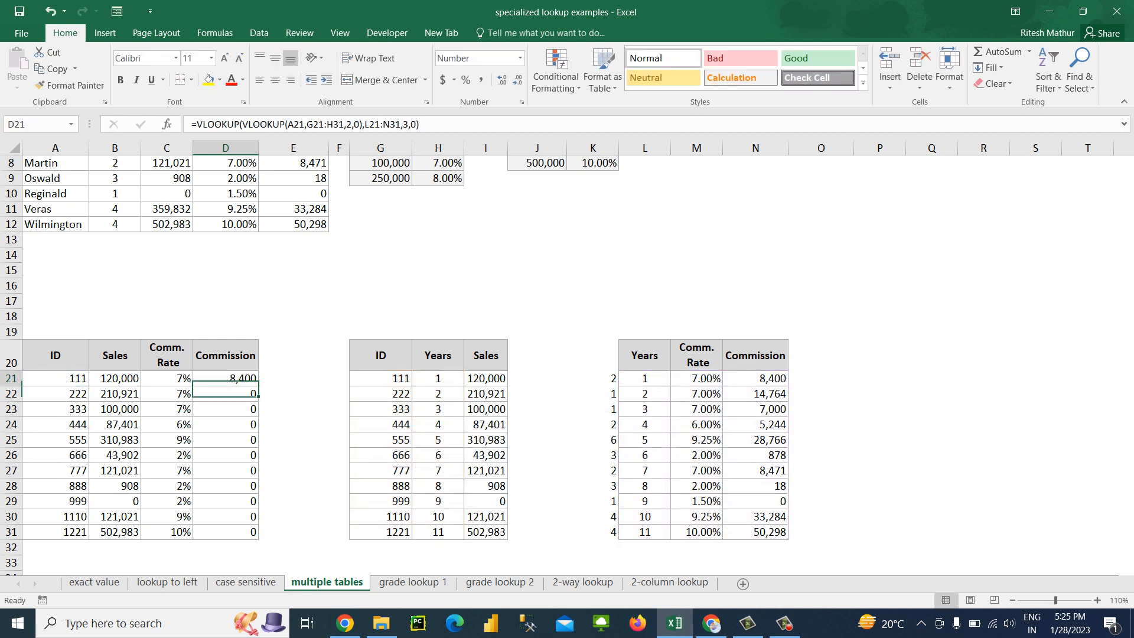
key(ctrl+shift+Down)
key(ctrl+d)
key(Up)
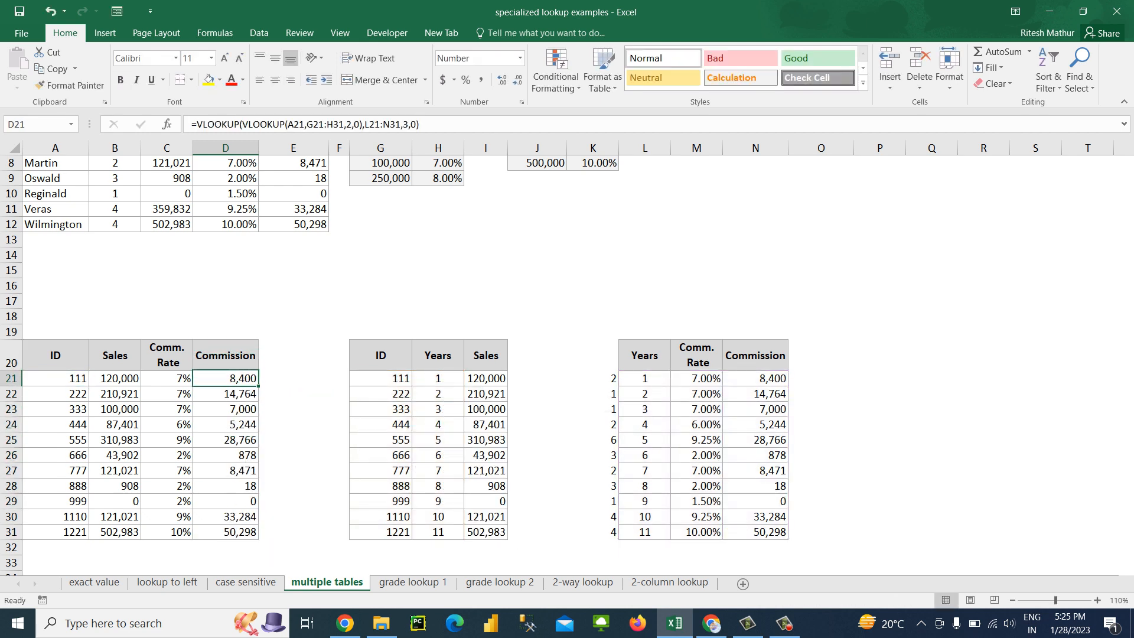
key(Down)
key(Left)
key(Right)
key(Left)
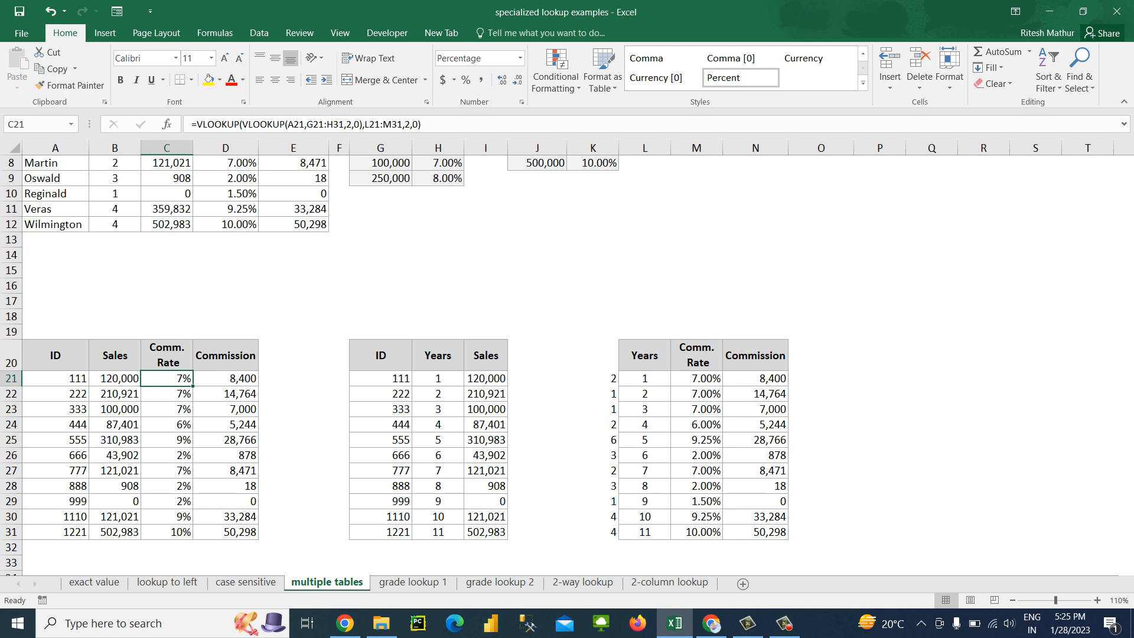
Copy the block A20:N31 holding the ID table and its two lookup tables
key(Up)
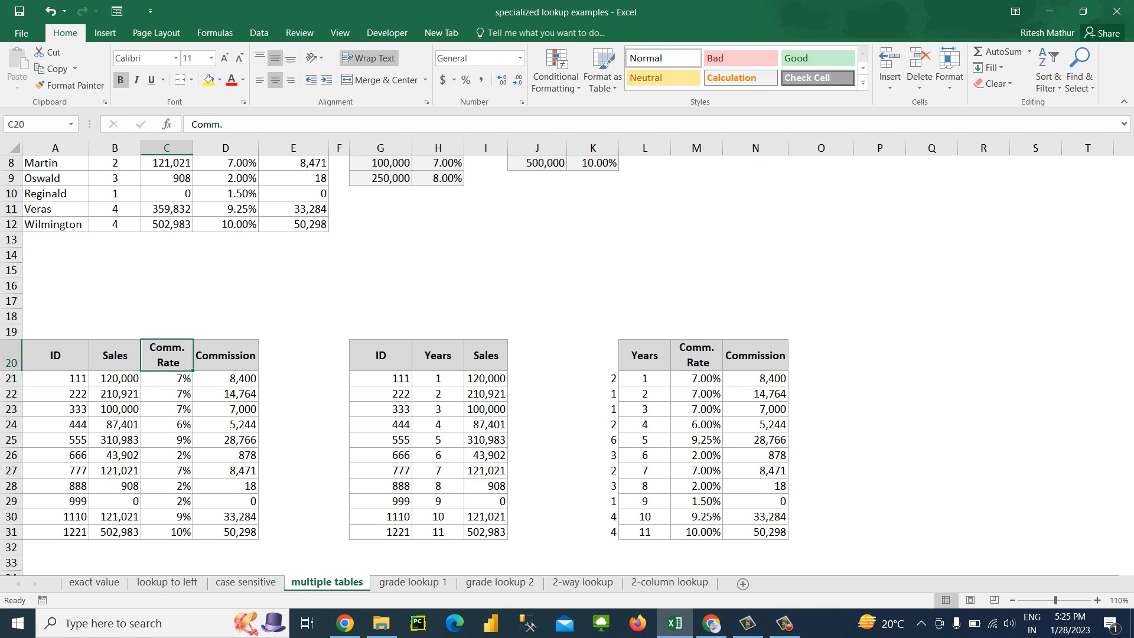
key(Left)
key(Left)
key(shift+Right)
key(shift+Right)
key(shift+Right)
key(shift+Right)
key(shift+Right)
key(shift+Right)
key(shift+Right)
key(shift+Right)
key(shift+Right)
key(shift+Right)
key(shift+Right)
key(shift+Right)
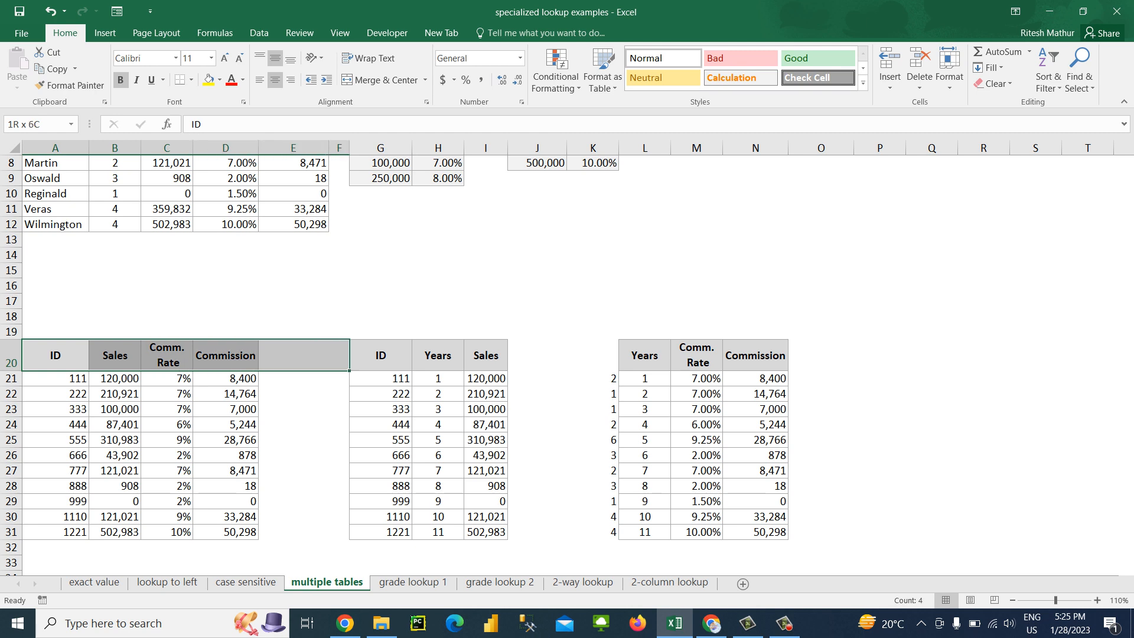
key(shift+Right)
key(shift+Down)
key(shift+Down)
key(shift+Down)
key(shift+Down)
key(shift+Down)
key(shift+Down)
key(shift+Down)
key(shift+Down)
key(shift+Down)
key(shift+Down)
key(shift+Down)
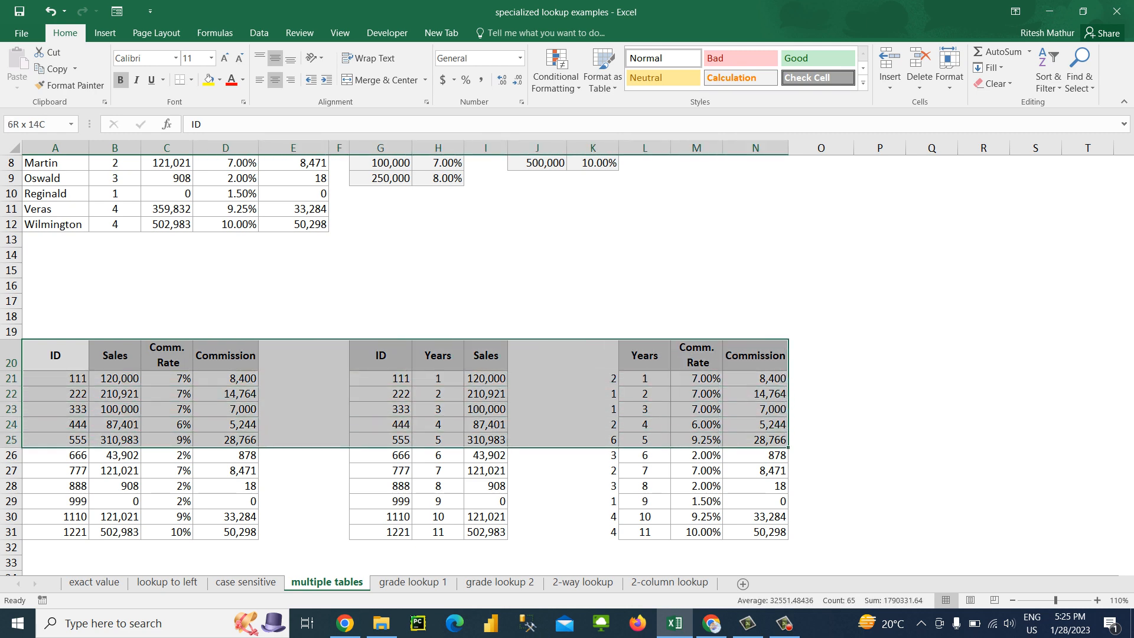
key(ctrl+c)
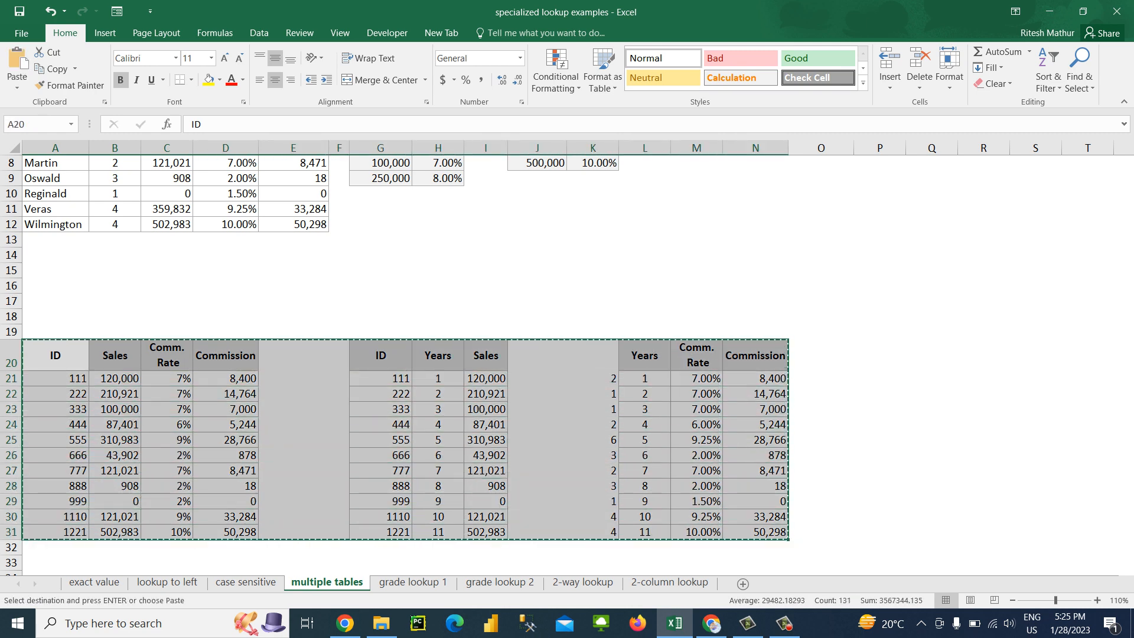
Paste the copied tables below the originals, starting at A35
key(Down)
key(Down)
key(Down)
key(Down)
key(Down)
key(Down)
key(Down)
key(Down)
key(Down)
key(Down)
key(Down)
key(Down)
key(Down)
key(Down)
key(Down)
key(Down)
key(Down)
key(Down)
key(Down)
key(Down)
key(Up)
key(Up)
key(Up)
key(Up)
key(Up)
key(Up)
key(Up)
key(Up)
key(Up)
key(Up)
key(Up)
key(Up)
key(Up)
key(Up)
key(Up)
key(Up)
key(Up)
key(Up)
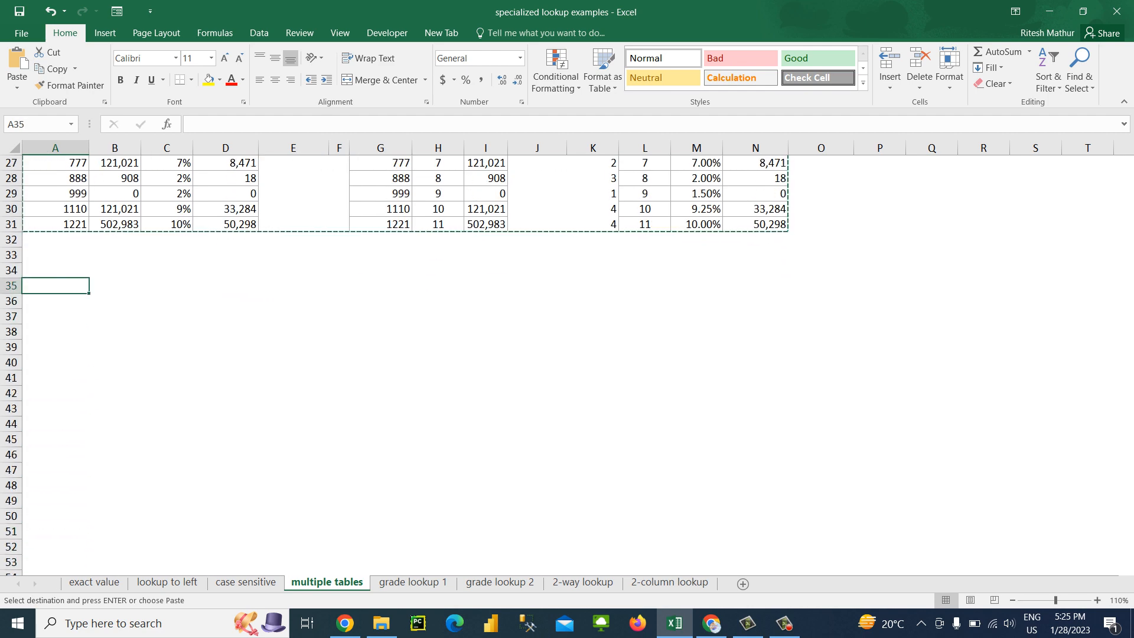
key(Return)
key(Down)
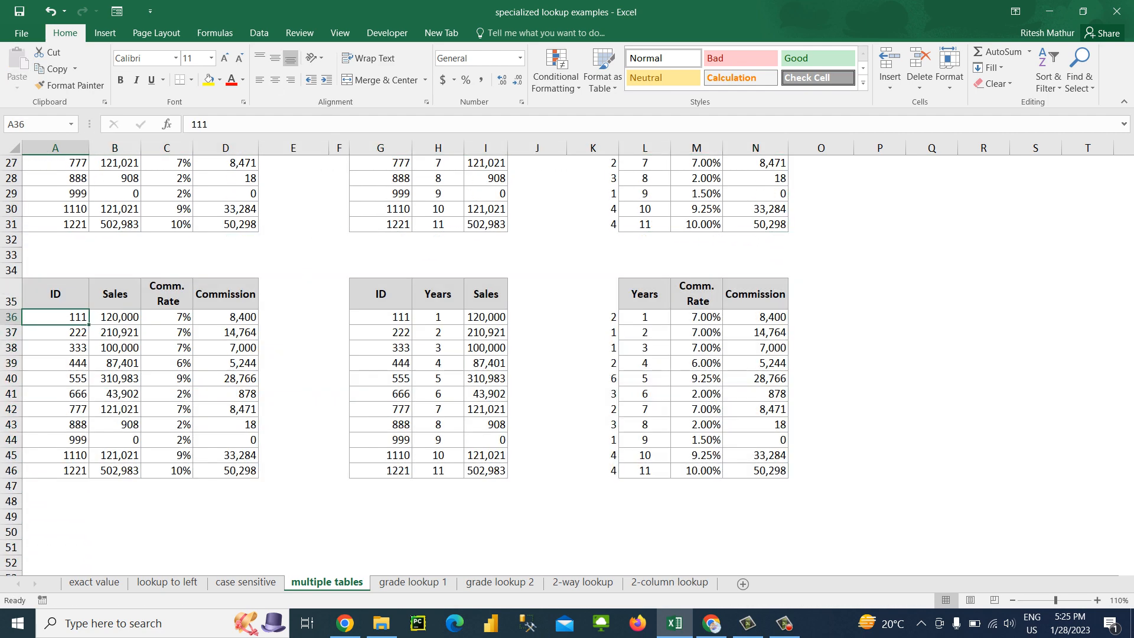
Examine the formulas in the pasted Years, Sales, Comm. Rate and Commission columns
key(Right)
key(Right)
key(Right)
key(Right)
key(Right)
key(Right)
key(Right)
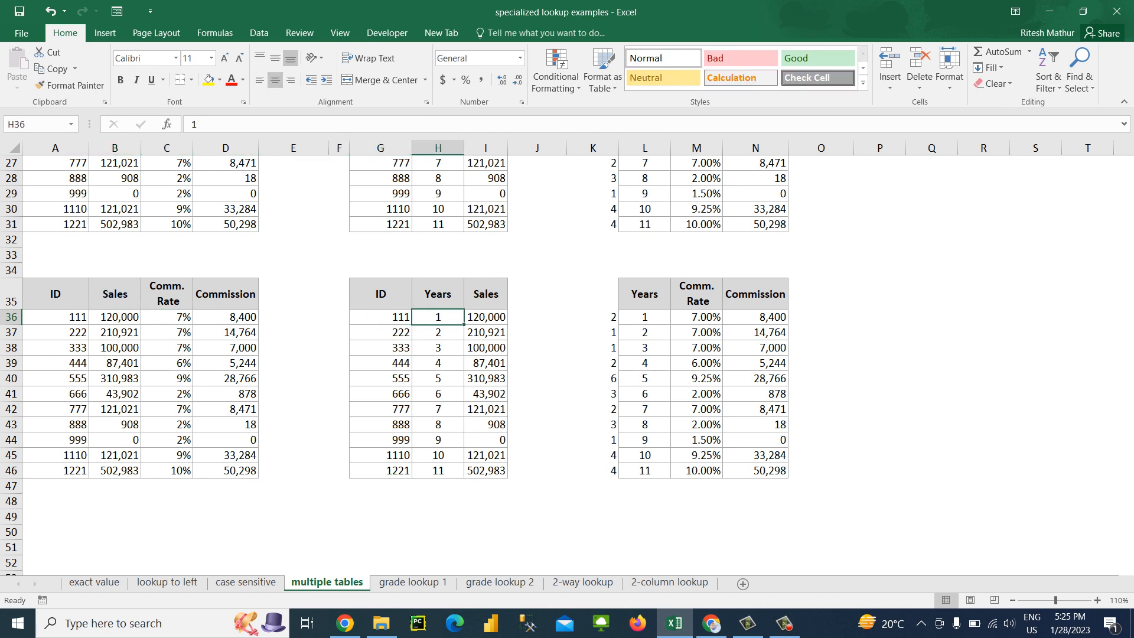
key(Down)
key(Down)
key(Up)
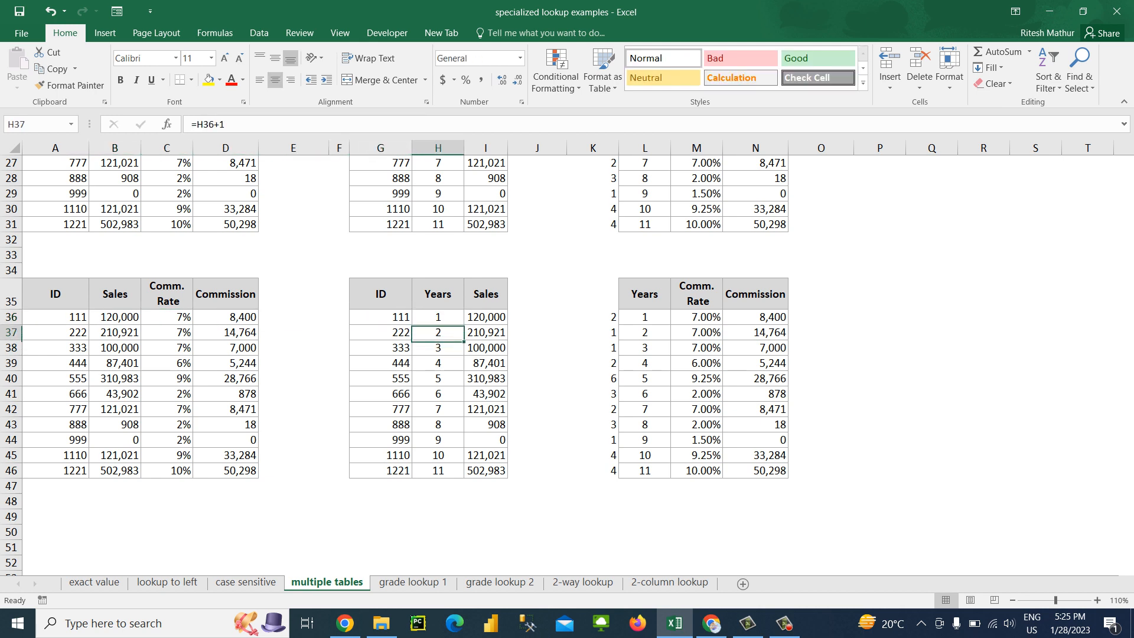
key(Left)
key(Left)
key(Left)
key(Left)
key(Left)
key(Up)
key(Left)
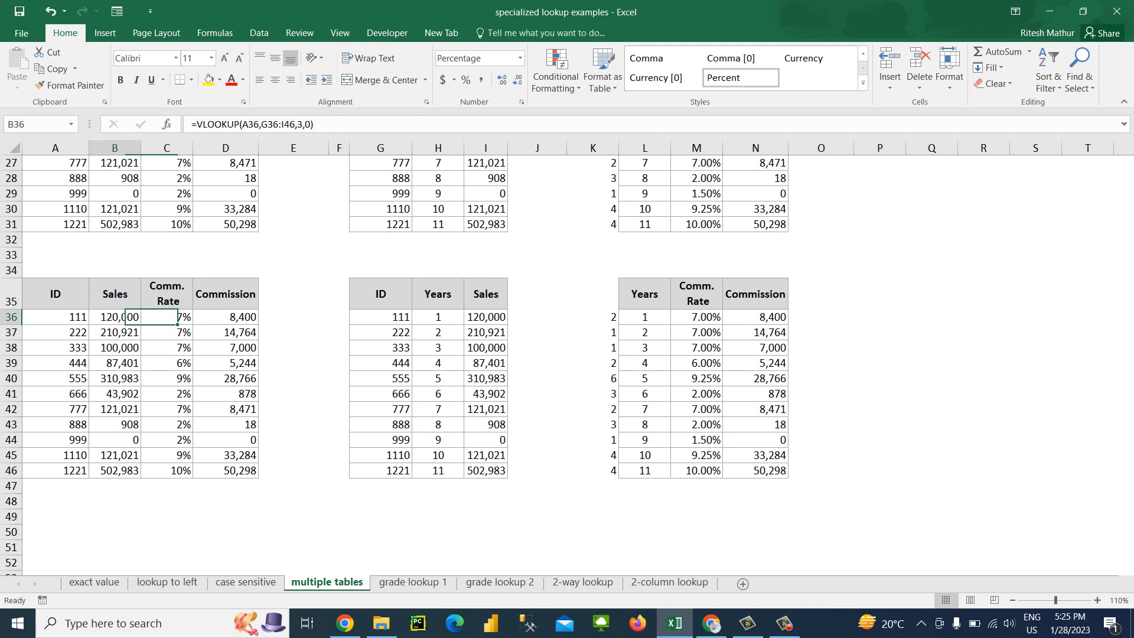
key(Right)
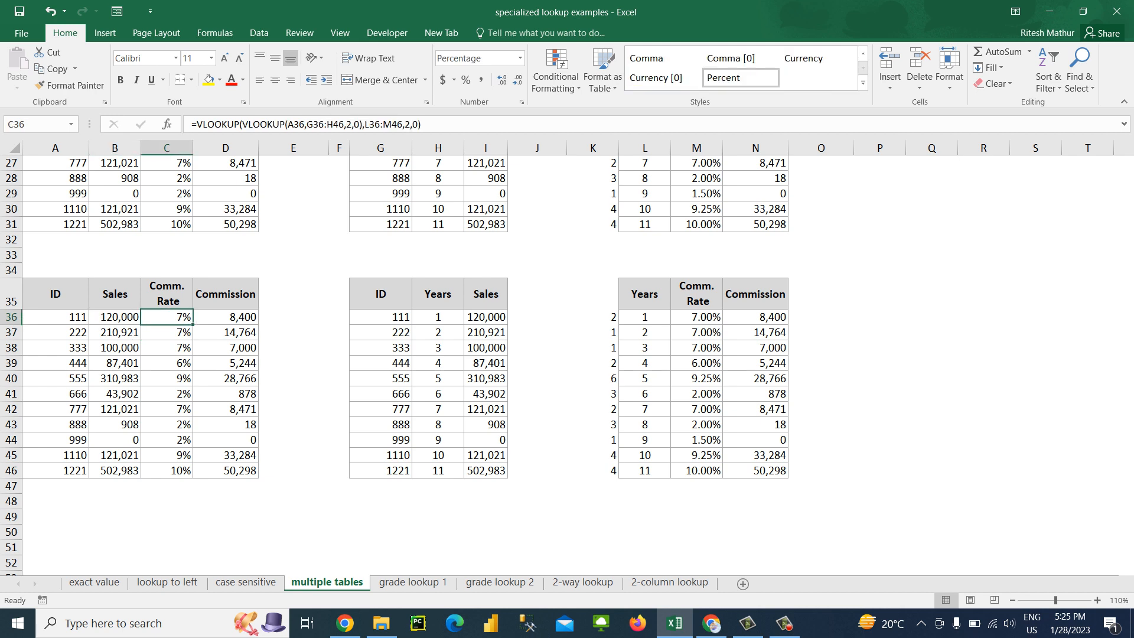
key(Right)
key(Right)
key(Left)
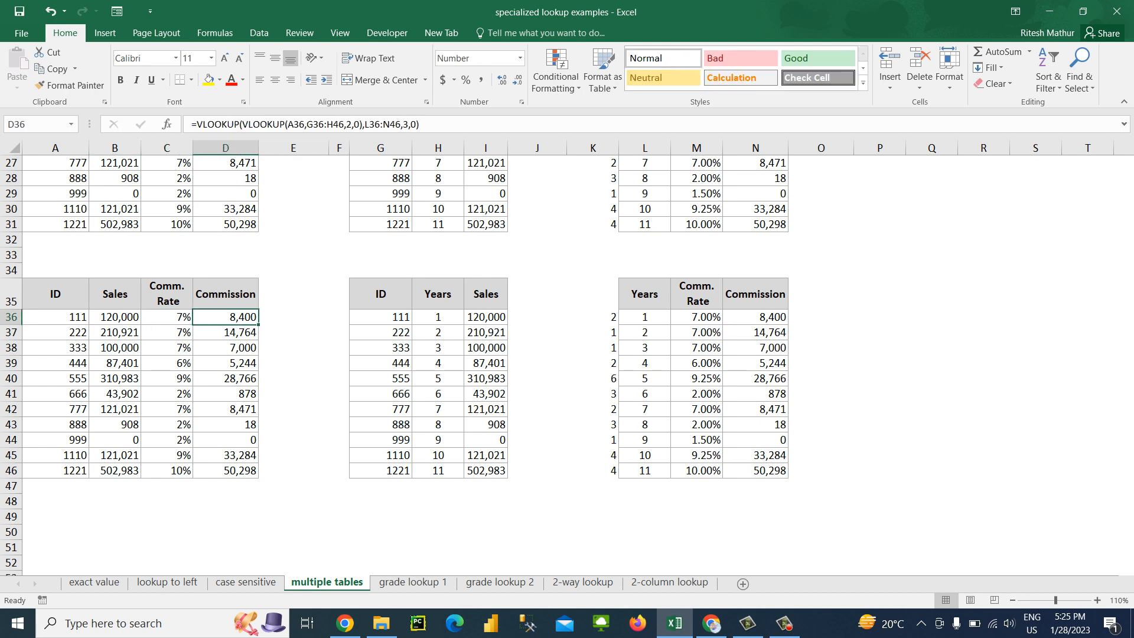
Clear the Sales, Comm. Rate and Commission values in B36:D46 of the pasted ID table
key(Left)
key(Left)
key(shift+Right)
key(shift+Right)
key(shift+Down)
key(shift+Down)
key(shift+Down)
key(shift+Down)
key(shift+Down)
key(shift+Down)
key(shift+Down)
key(shift+Down)
key(shift+Down)
key(shift+Down)
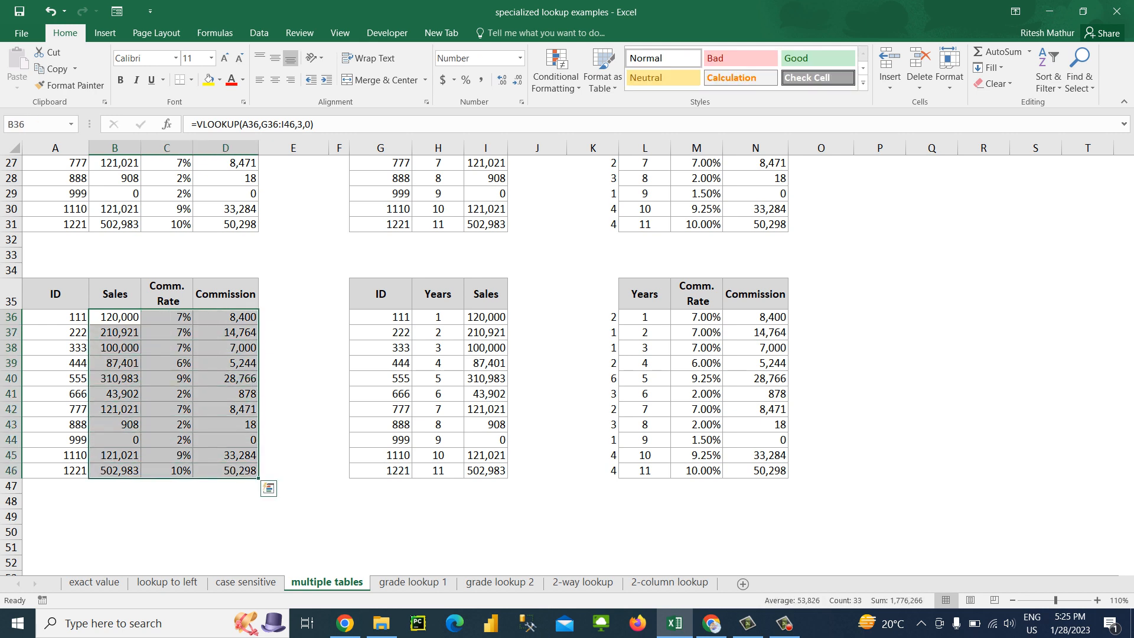
key(Delete)
key(Up)
key(Down)
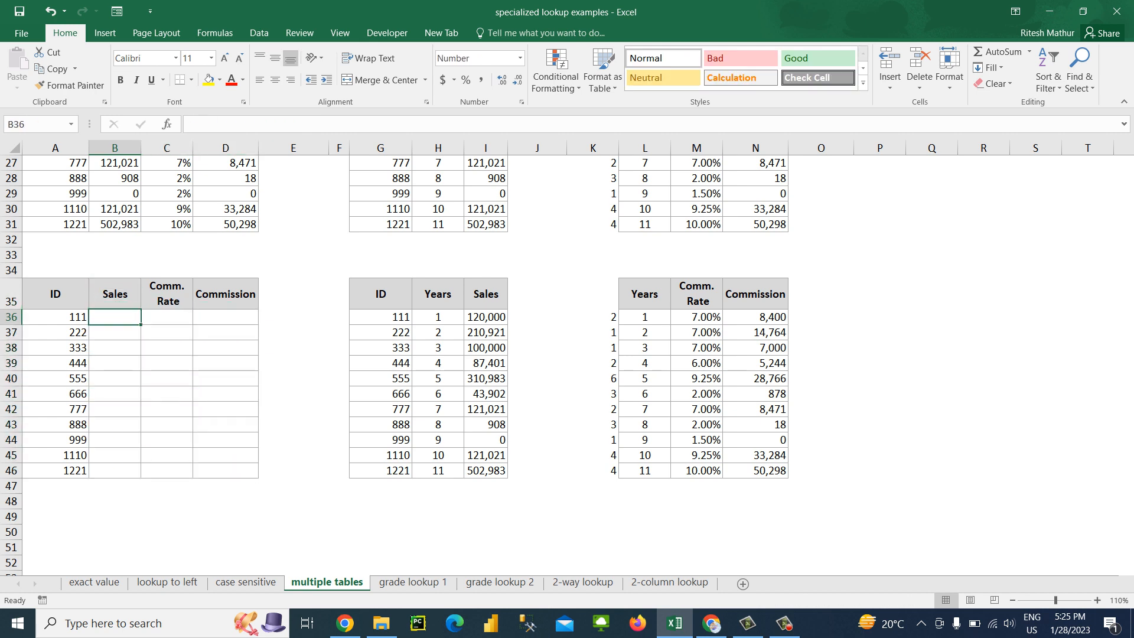
Replace the IDs in A39:A46 with 111, 222, 333 and 444, repeating the sequence twice
key(Down)
key(Down)
key(Down)
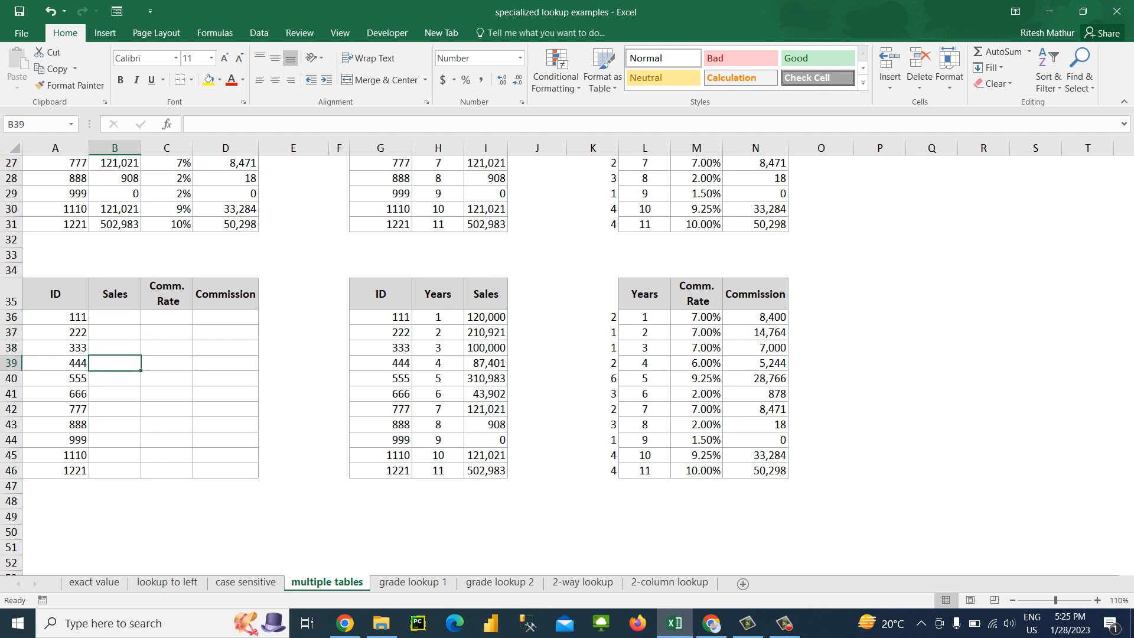
key(Left)
text(111)
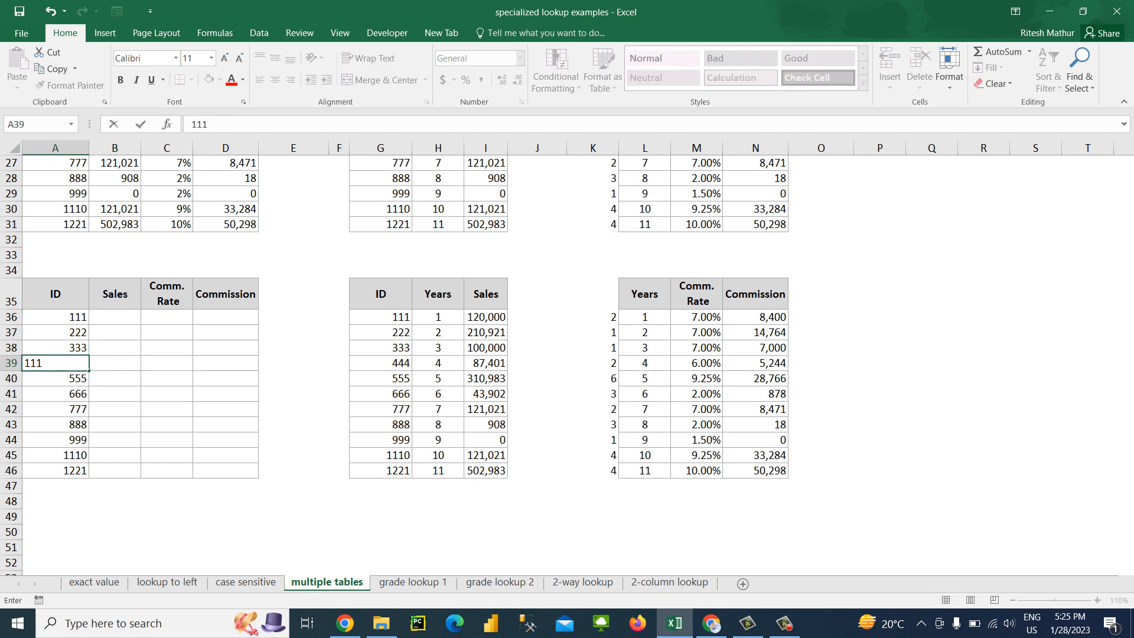
key(Return)
text(222)
key(Return)
text(333)
key(Return)
text(444 11)
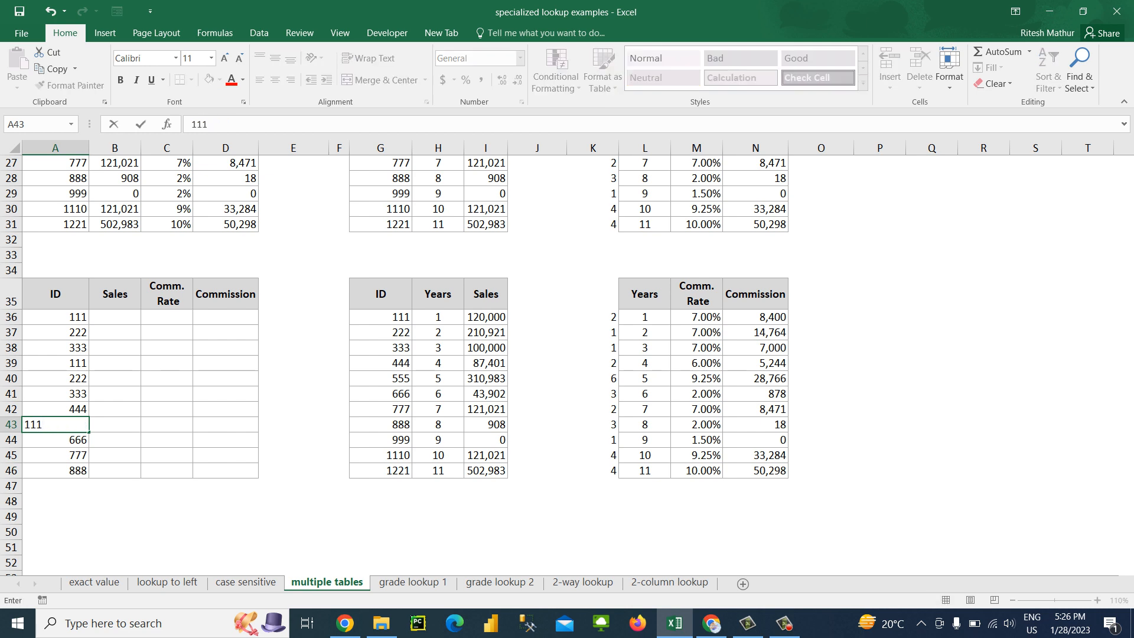
key(Return)
text(222)
key(Return)
text(333)
key(Return)
text(444)
key(Return)
Insert blank cells at B35:B46, shifting the existing cells right to make a new column after ID
key(Up)
key(Up)
key(Up)
key(Up)
key(Up)
key(Up)
key(Up)
key(Up)
key(Up)
key(Up)
key(Up)
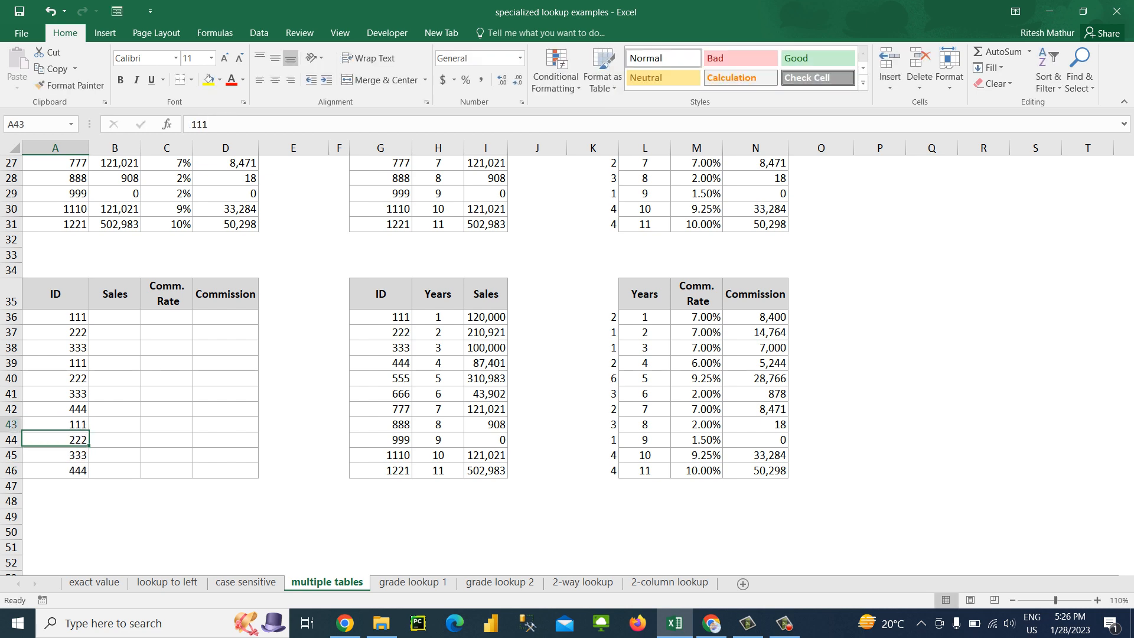
key(Up)
key(Right)
key(shift+Down)
key(shift+Down)
key(shift+Down)
key(shift+Down)
key(shift+Down)
key(shift+Down)
key(shift+Down)
key(shift+Down)
key(shift+Down)
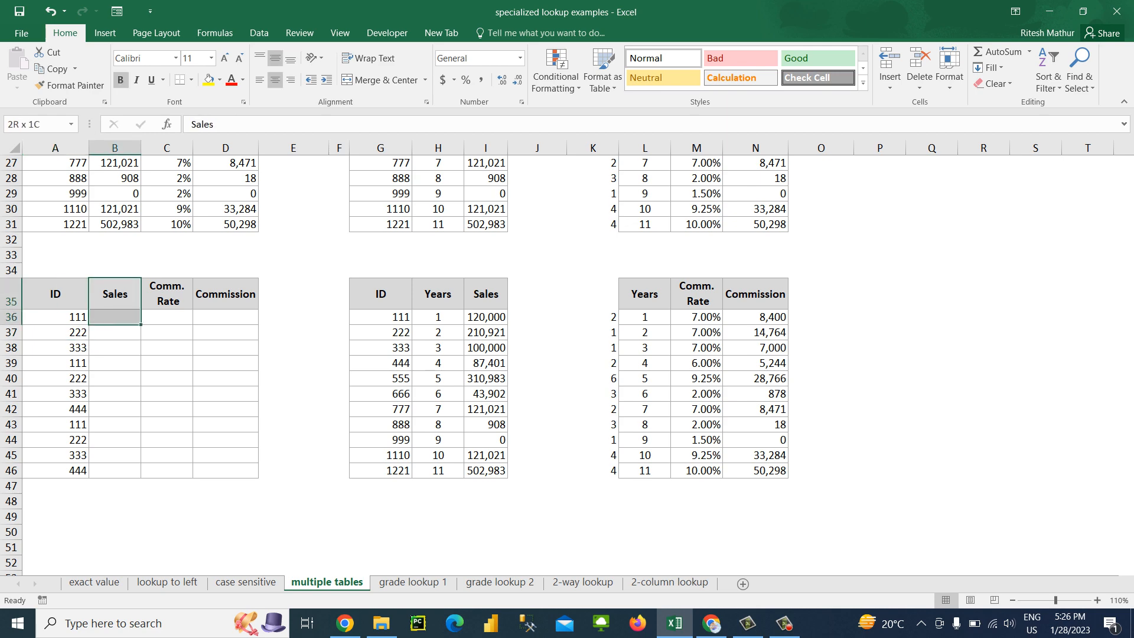
key(shift+Down)
key(shift+Down)
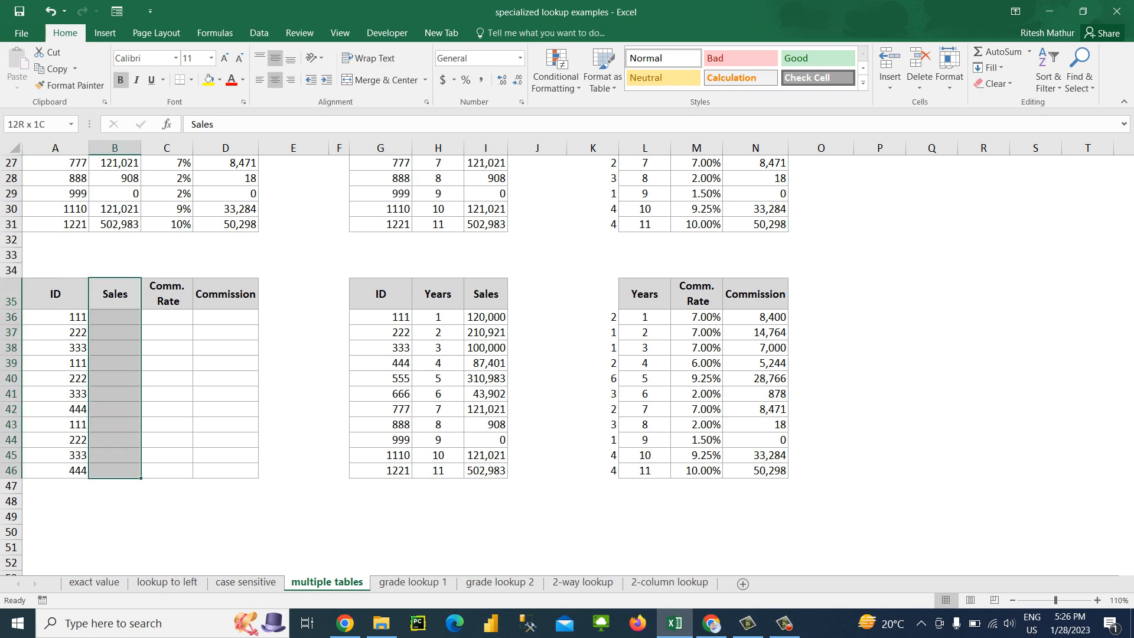
key(ctrl+shift+plus)
key(Return)
Enter the header Year for the new column in B35
key(Up)
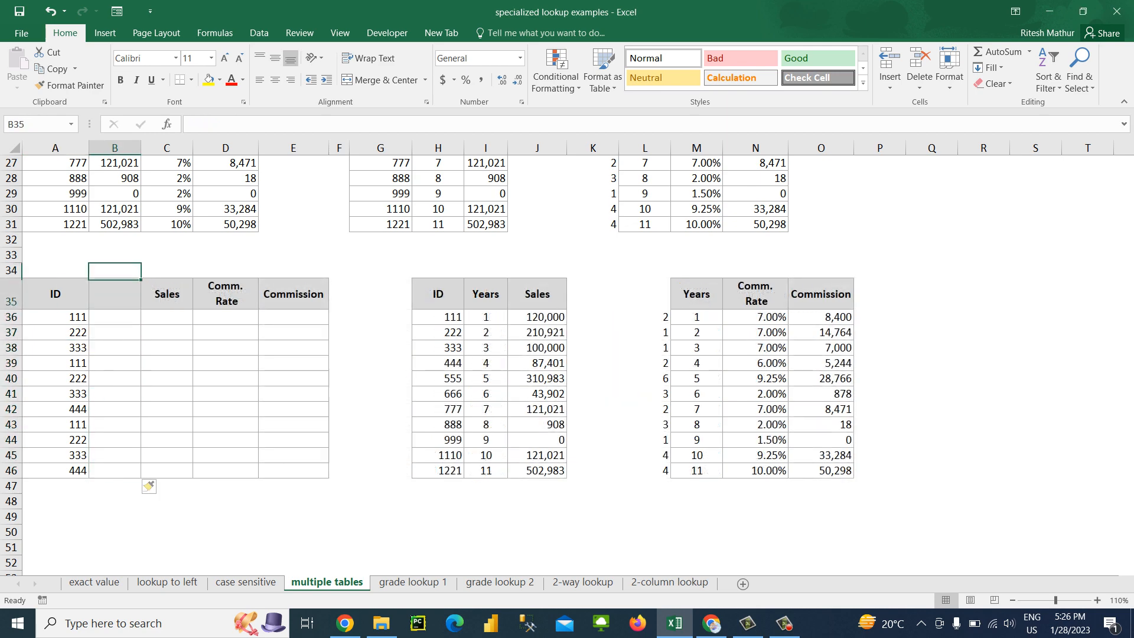
key(Down)
text(Year)
key(Return)
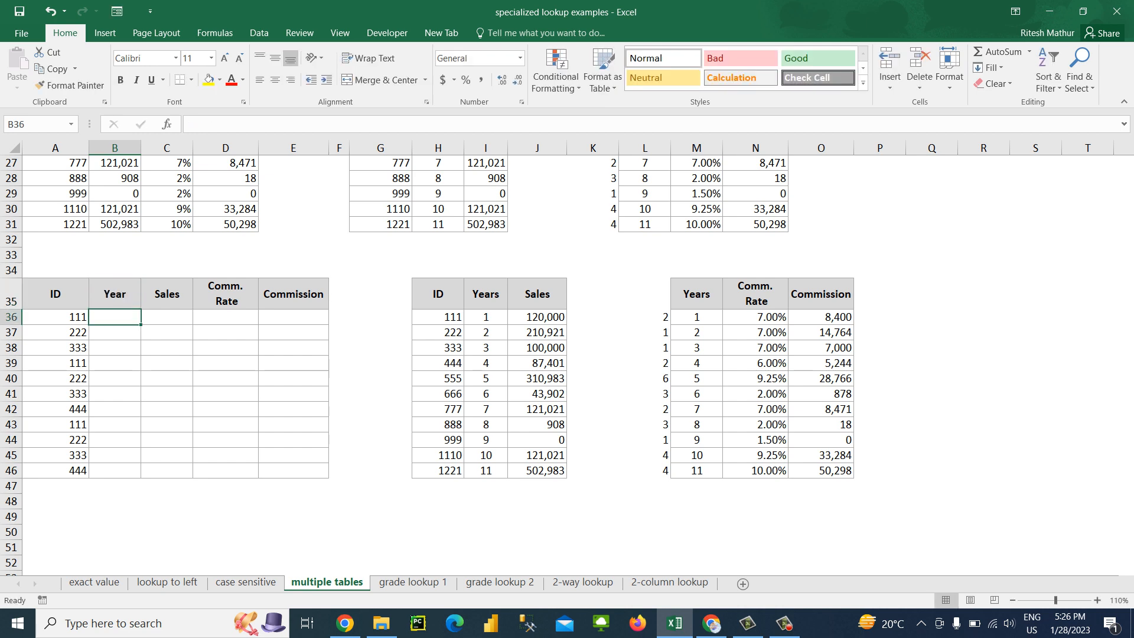
Start the Year sequence with 1 in B36 and the formula =B36+1 in B37
text(1)
key(Return)
text(=)
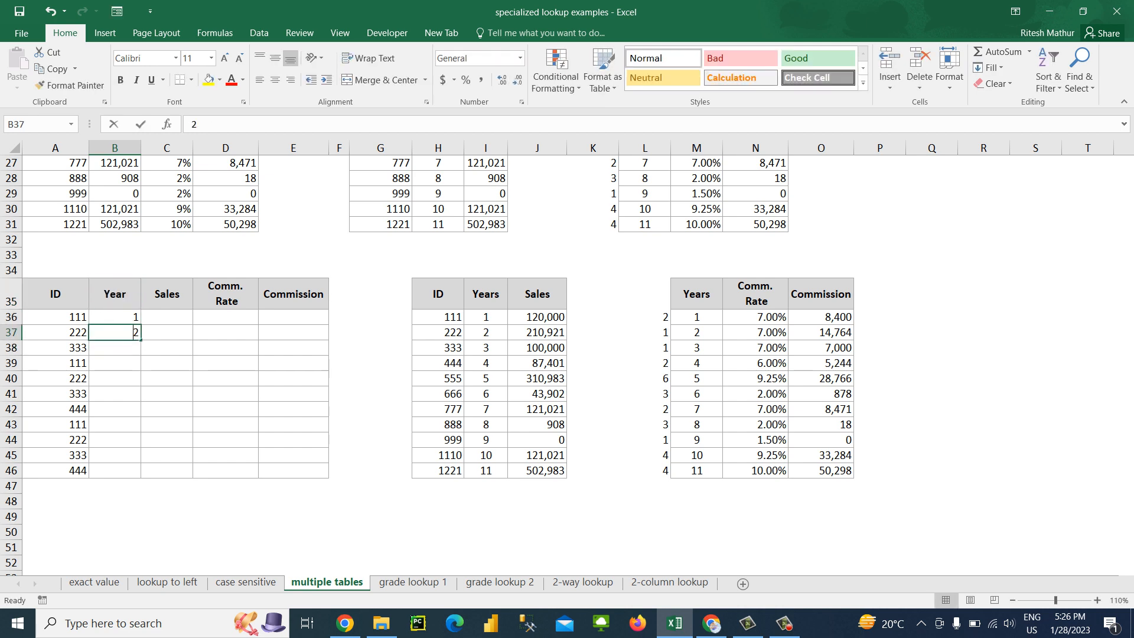
key(Up)
text(+1)
key(Return)
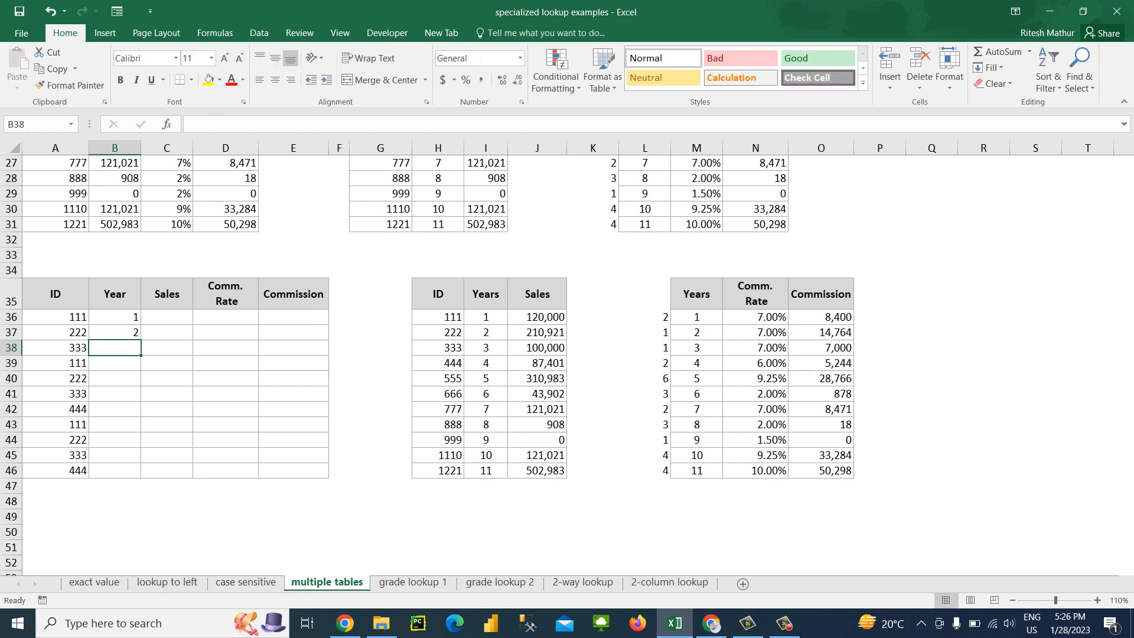
Fill the Year formula from B37 down through B46
key(Left)
key(ctrl+Down)
key(Right)
key(ctrl+shift+Up)
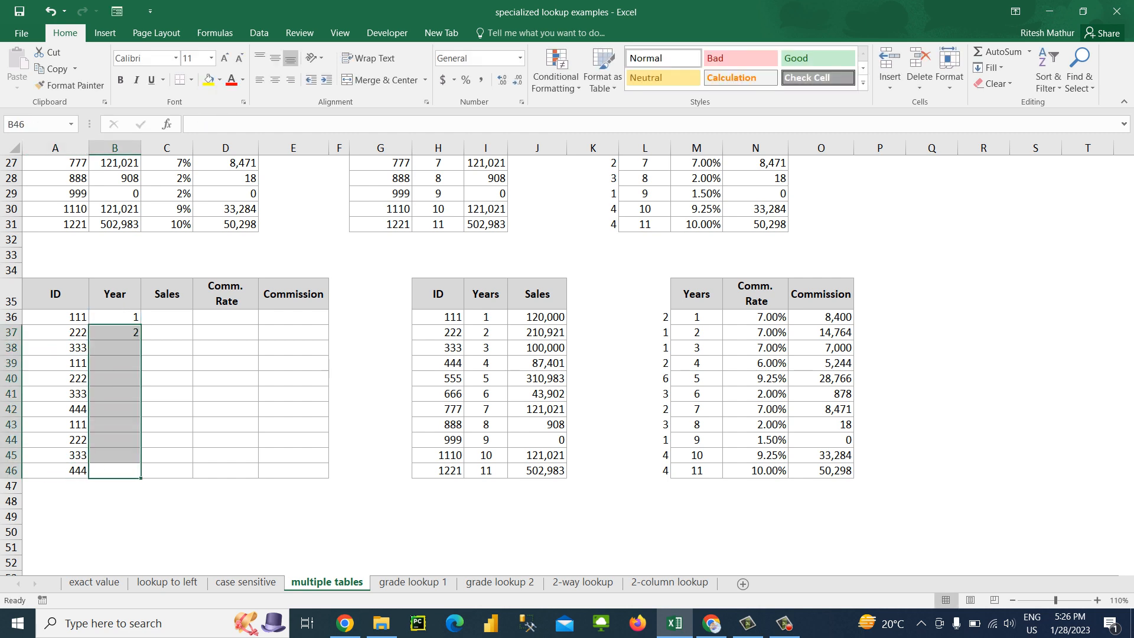
key(ctrl+d)
key(ctrl+Up)
key(Down)
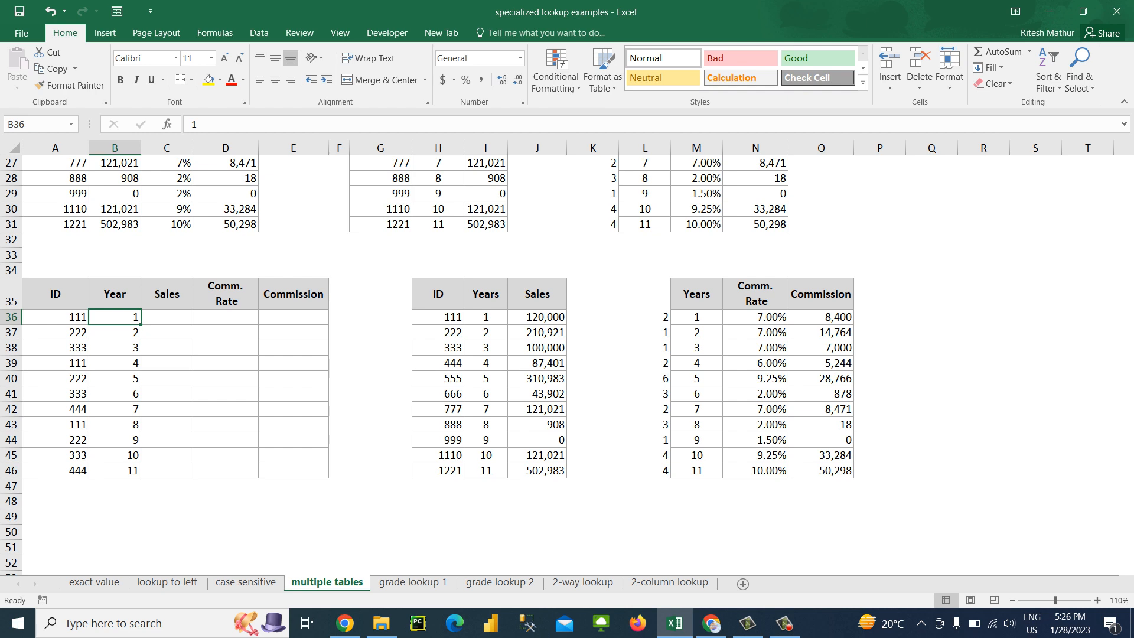
Change the ID in H39 of the middle lookup table to 111
key(Down)
key(Down)
key(Down)
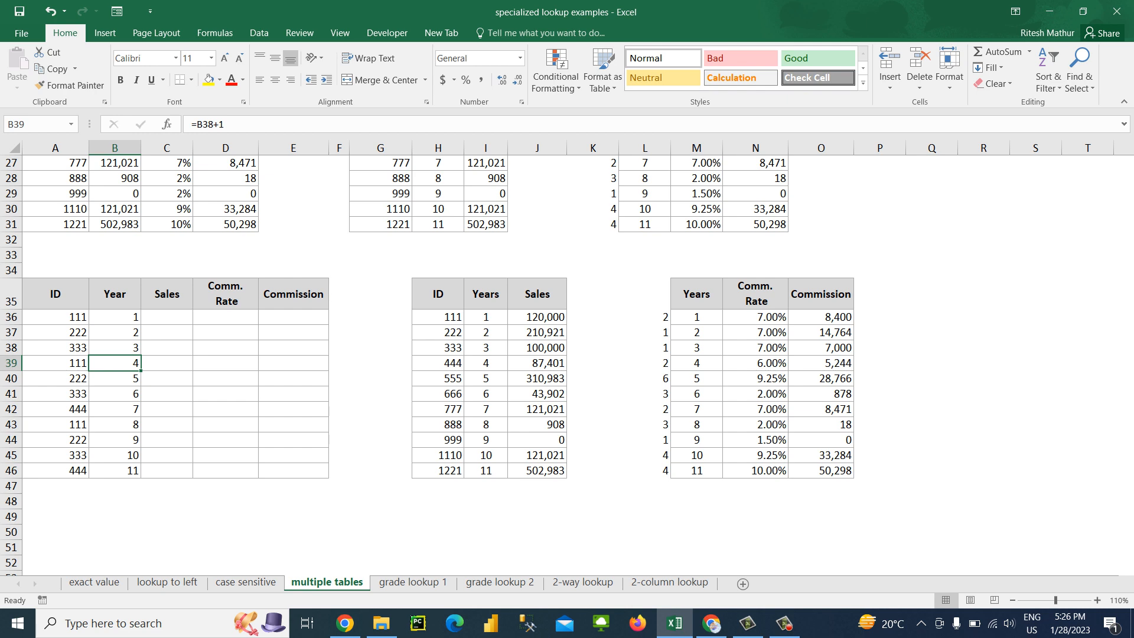
key(Right)
key(Right)
key(Right)
key(Right)
key(Right)
key(Right)
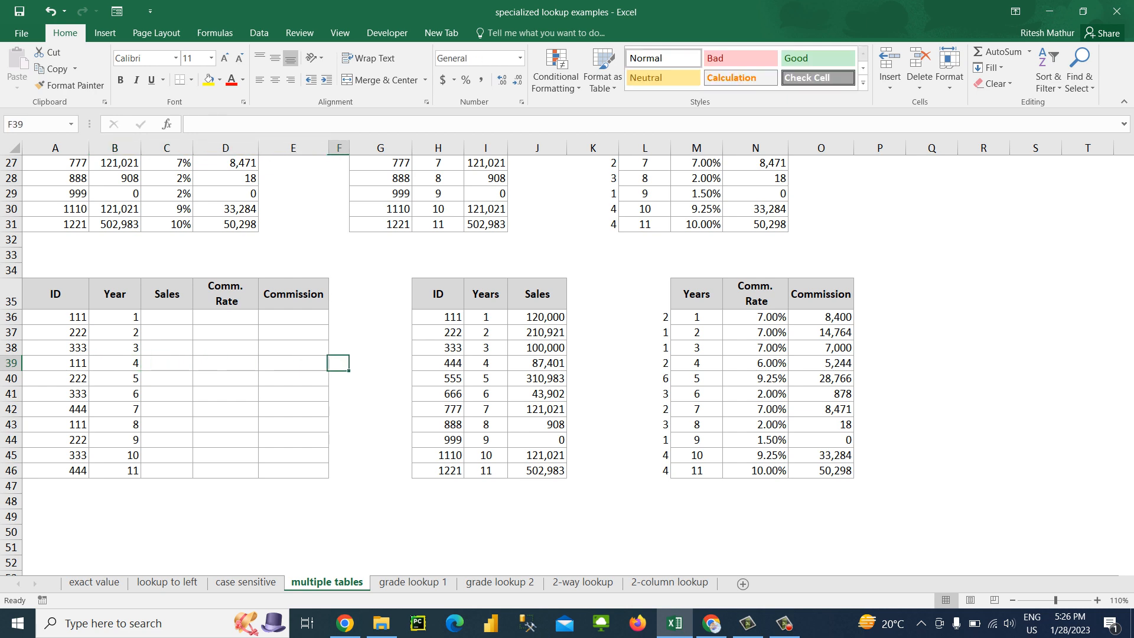
key(Down)
key(Up)
text(1)
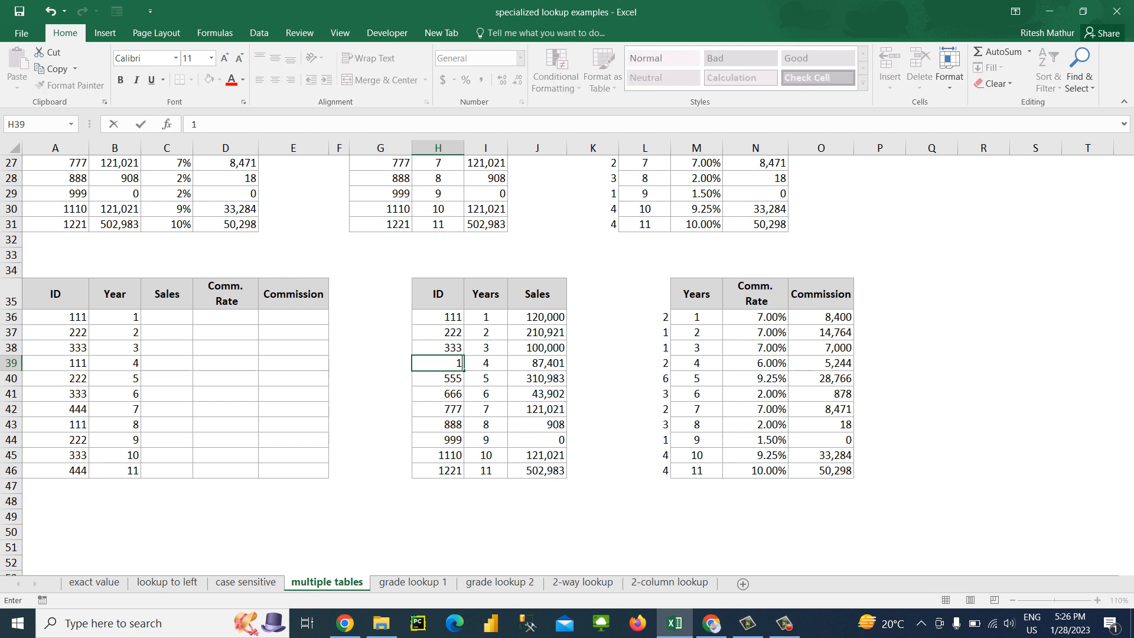
key(Return)
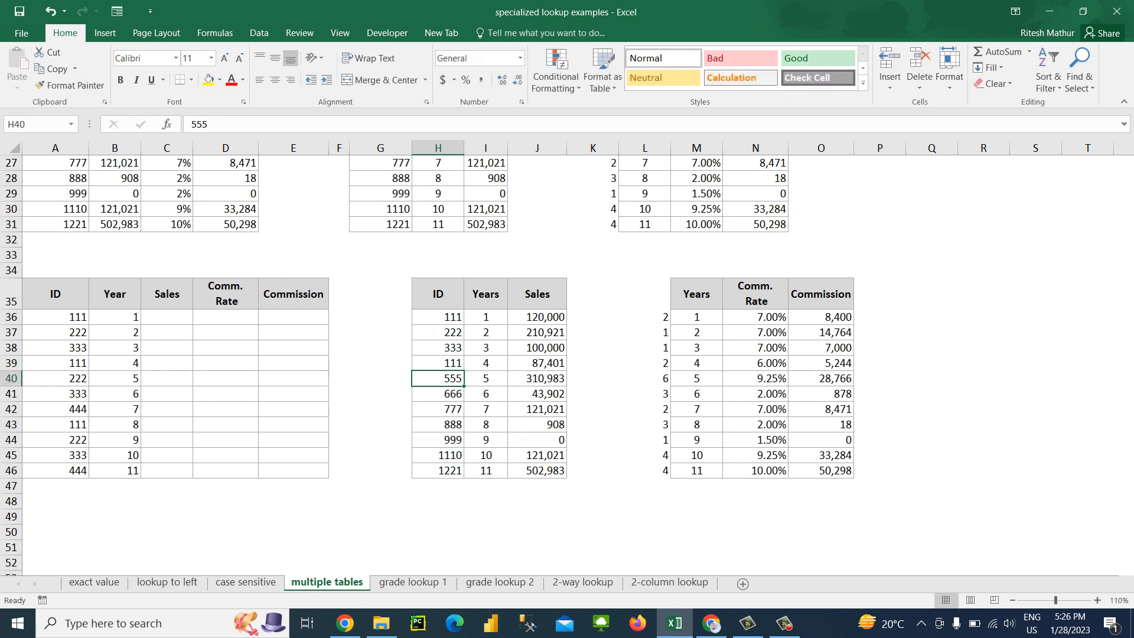
Change the ID in H43 of the middle lookup table to 111
key(Down)
key(Down)
key(Down)
text(11)
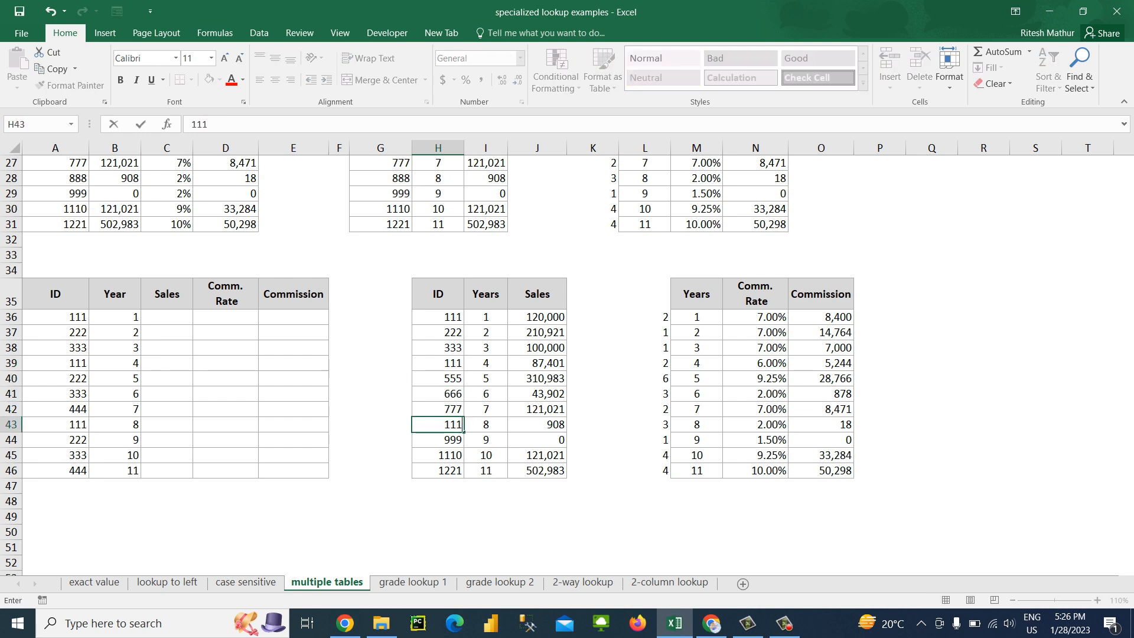
key(Return)
Commit 111 as the ID in H43 and return to the first ID of the left table in A36
key(Left)
key(Left)
key(Left)
key(Left)
key(Left)
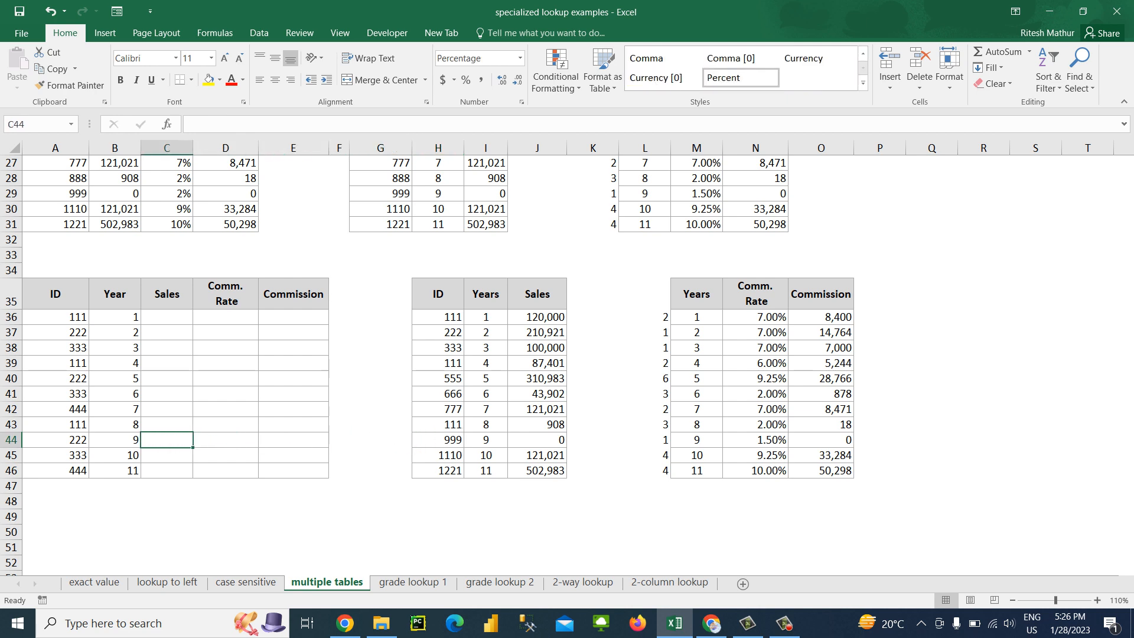
key(Left)
key(Up)
key(Left)
key(ctrl+Up)
key(Down)
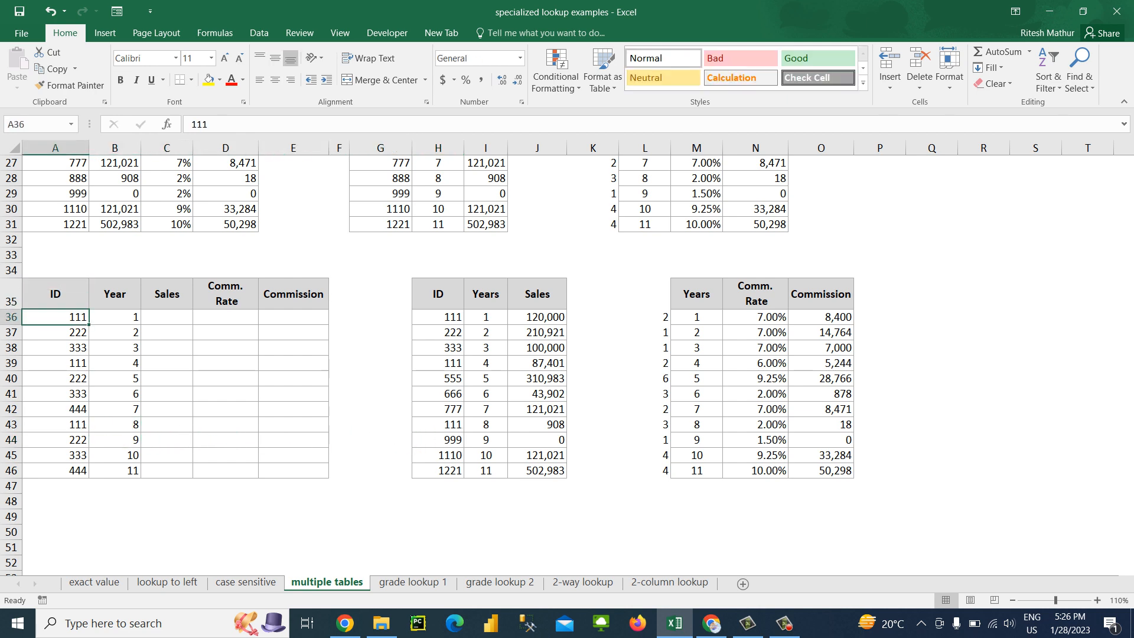
key(ctrl+shift+Down)
key(Up)
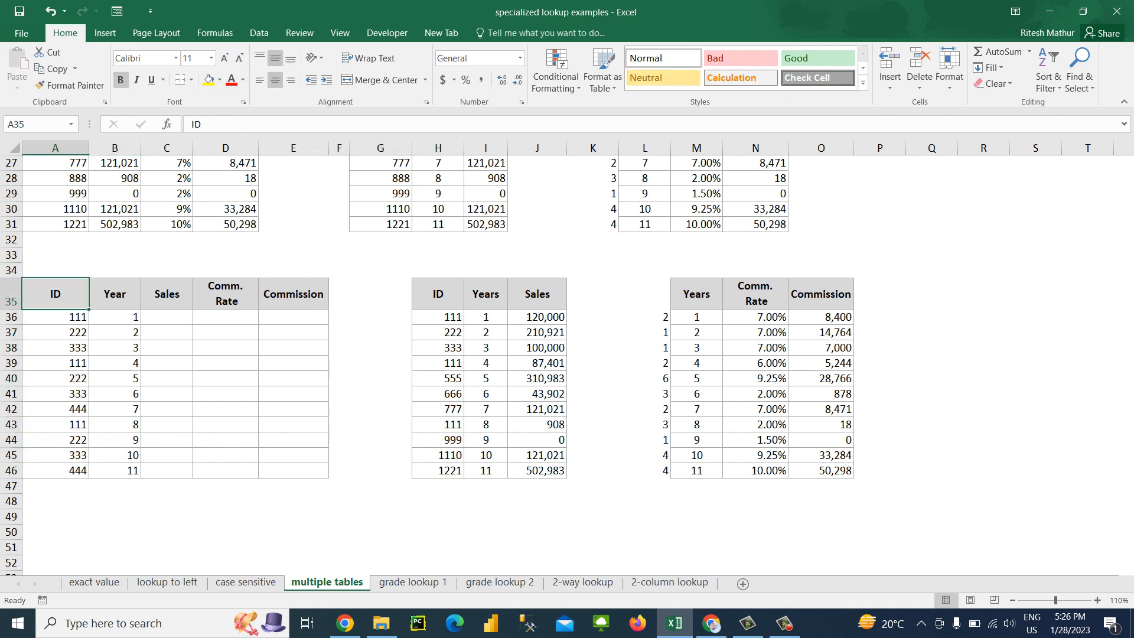
key(Down)
key(ctrl+shift+Down)
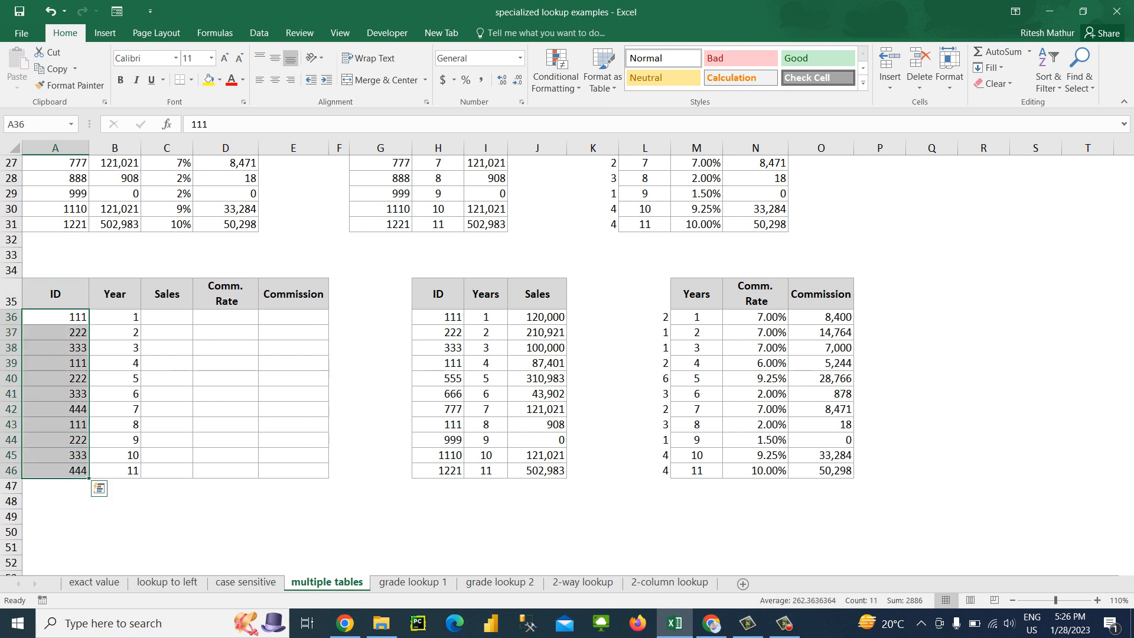
click(555, 77)
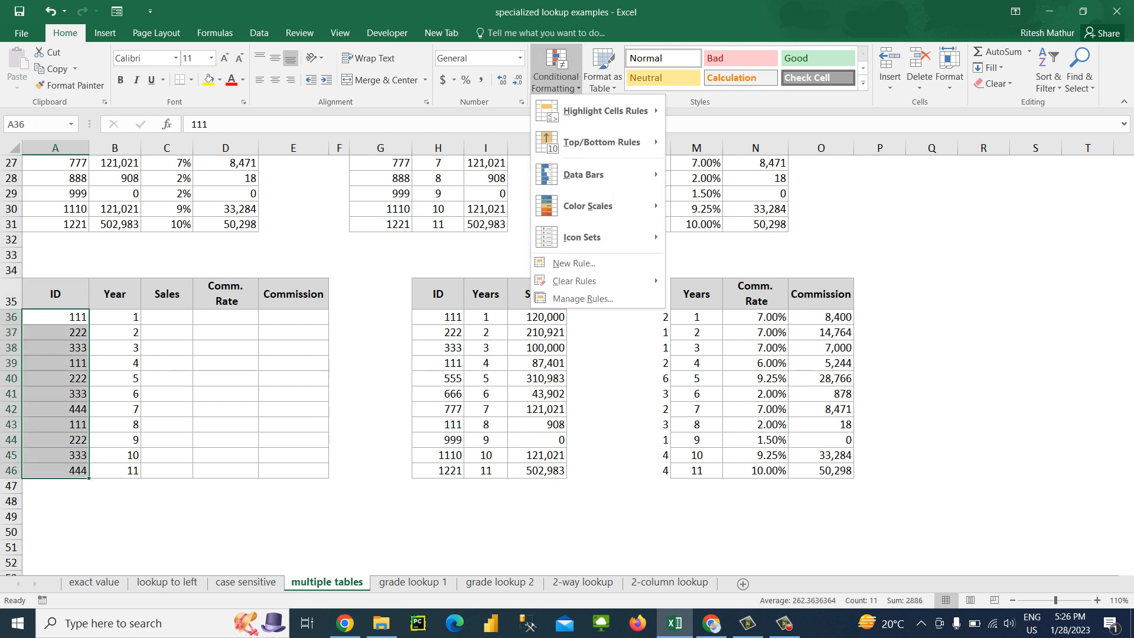
mouse_move(606, 111)
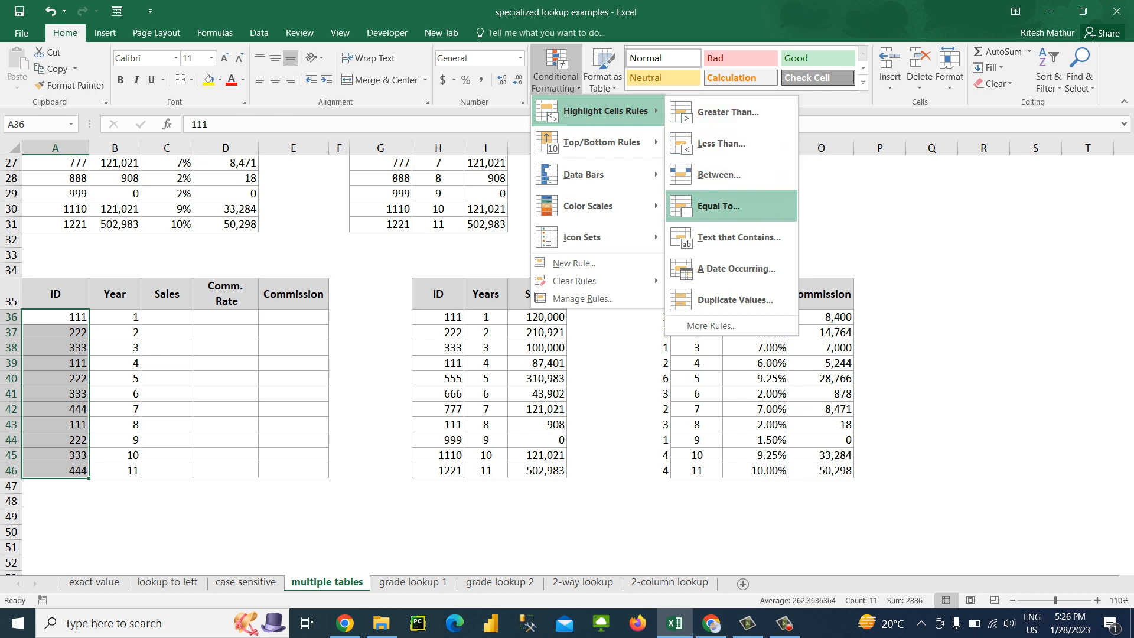
click(735, 300)
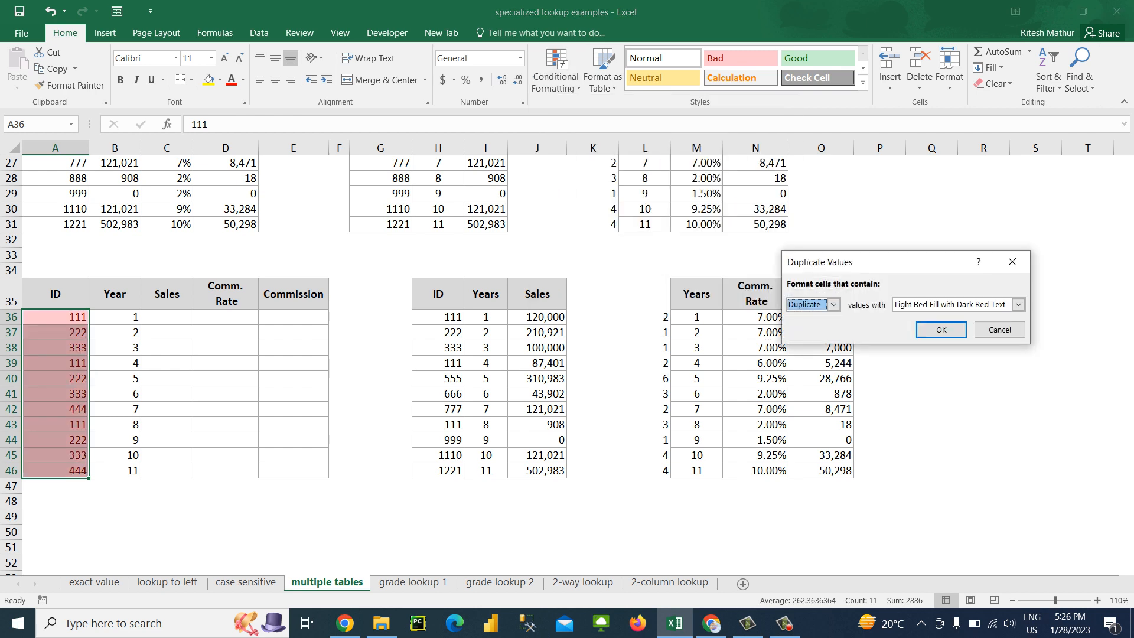
click(1013, 262)
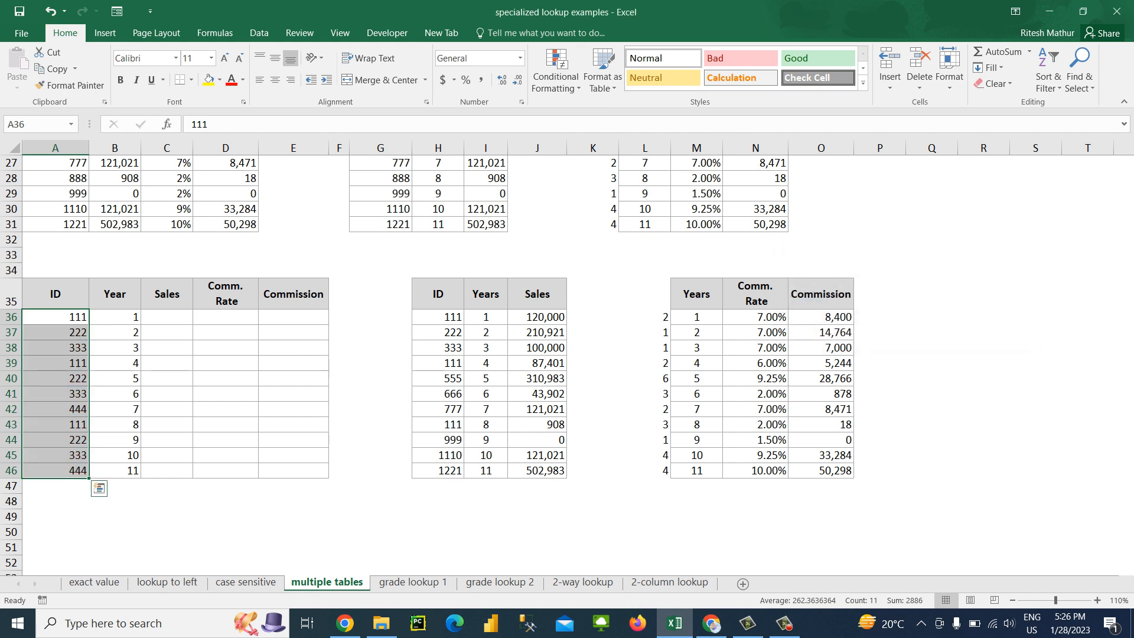
Replace the ID formulas in A36:A46 with their values
click(56, 348)
key(Up)
key(Up)
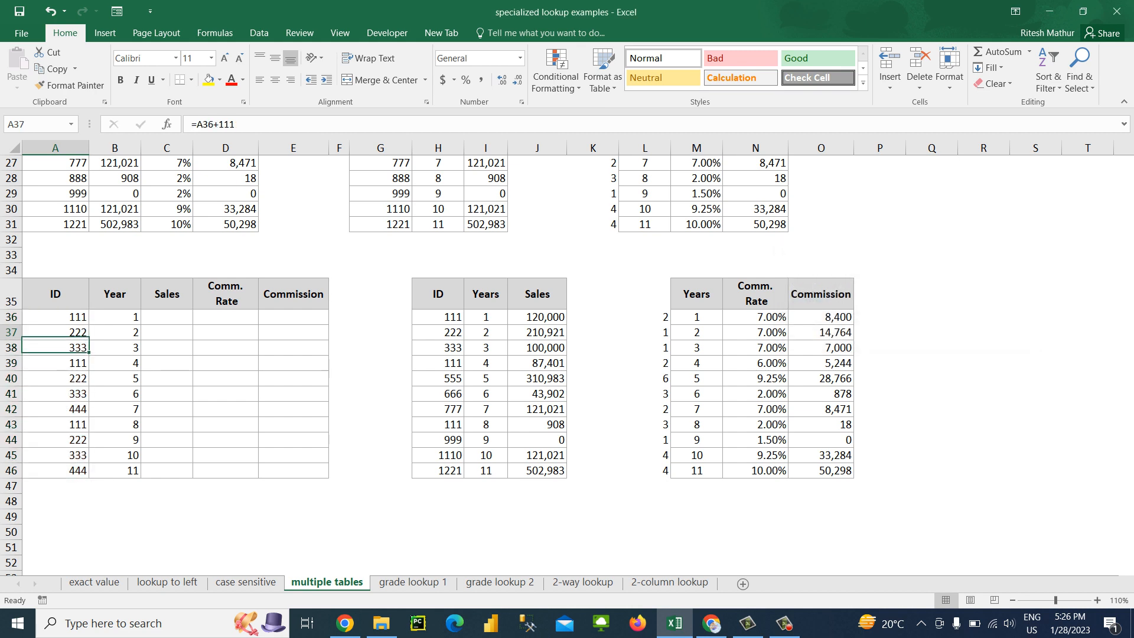
key(ctrl+shift+Down)
key(ctrl+c)
key(alt+e)
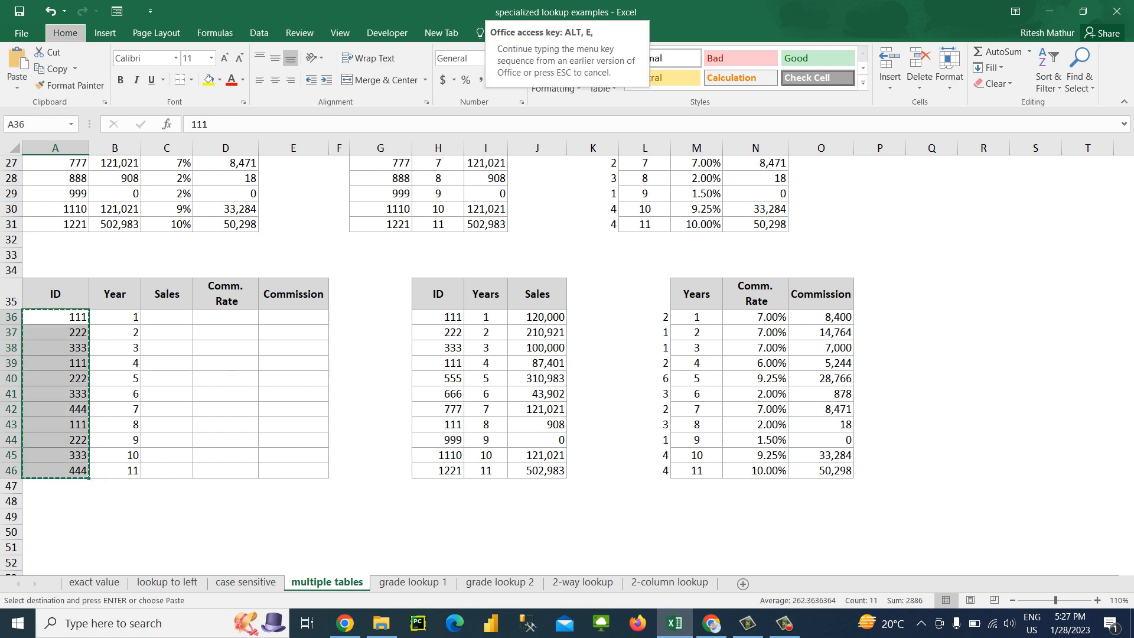
key(s)
key(Return)
key(Escape)
Change the IDs in A40, A41 and A42 to 444, 555 and 666
key(Down)
key(Down)
key(Down)
key(Down)
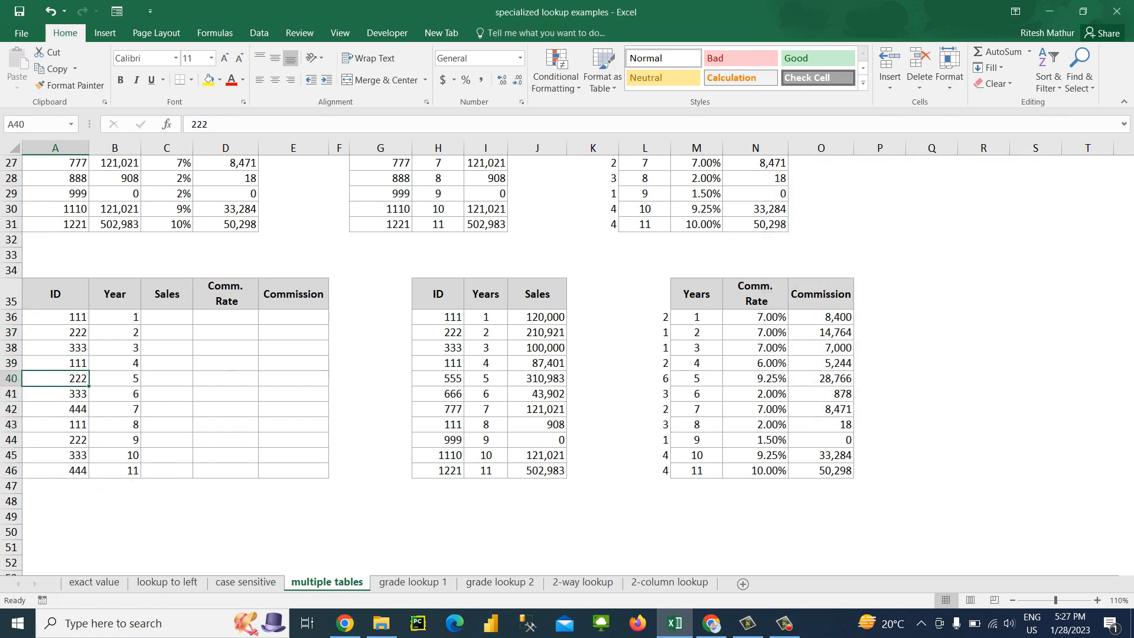
text(44)
text(555)
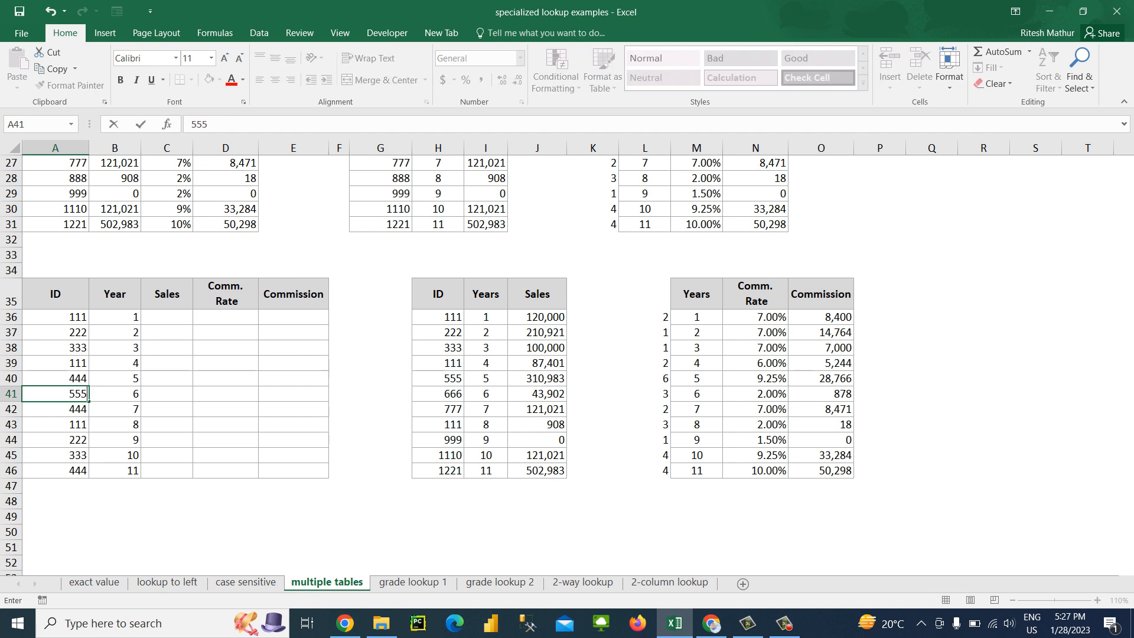
key(Return)
key(Down)
key(Up)
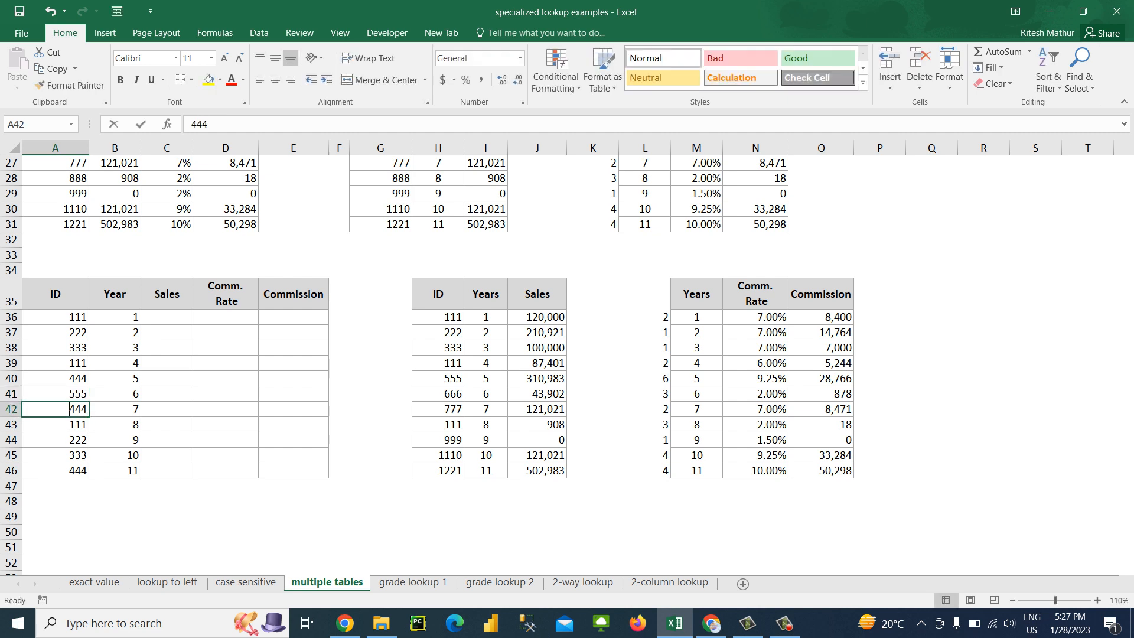
text(666)
key(Return)
Change the IDs in A44, A45 and A46 to 777, 888 and 999
key(Down)
text(777)
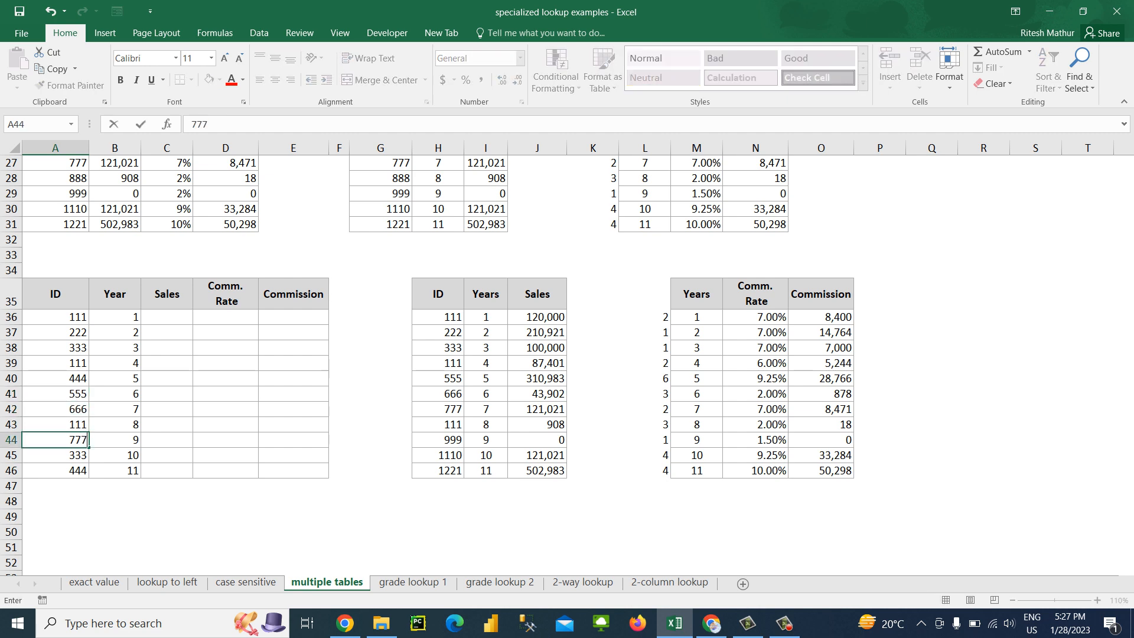
key(Return)
text(888)
key(Return)
text(999)
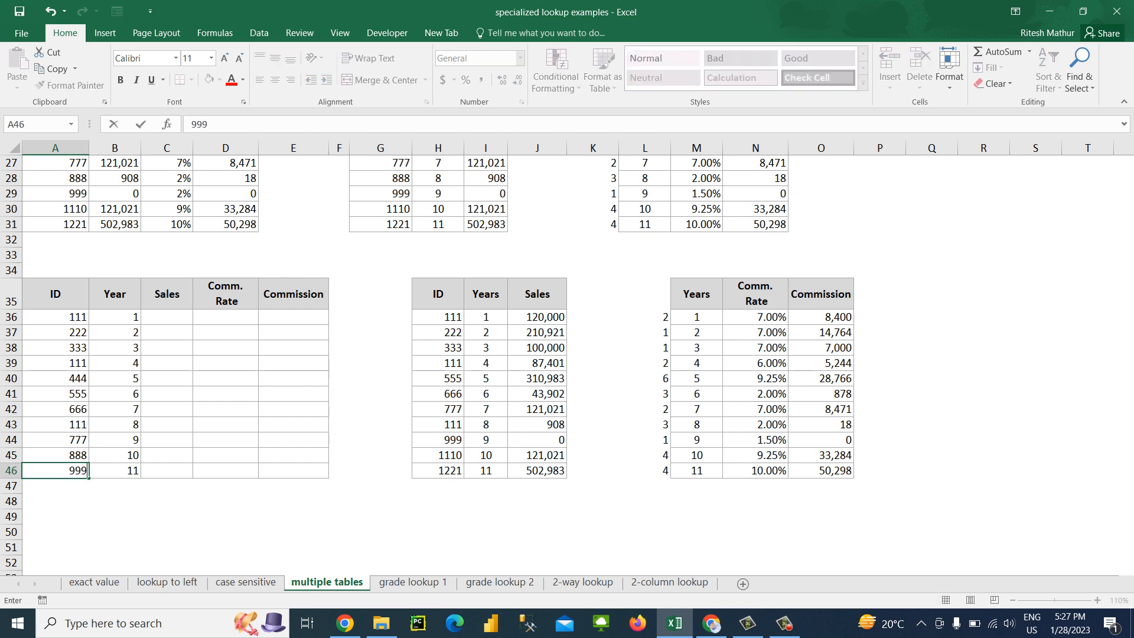
key(Return)
Copy the IDs in A36:A46 and paste them as values over the middle table's IDs starting at H36
key(Up)
key(ctrl+Up)
key(Down)
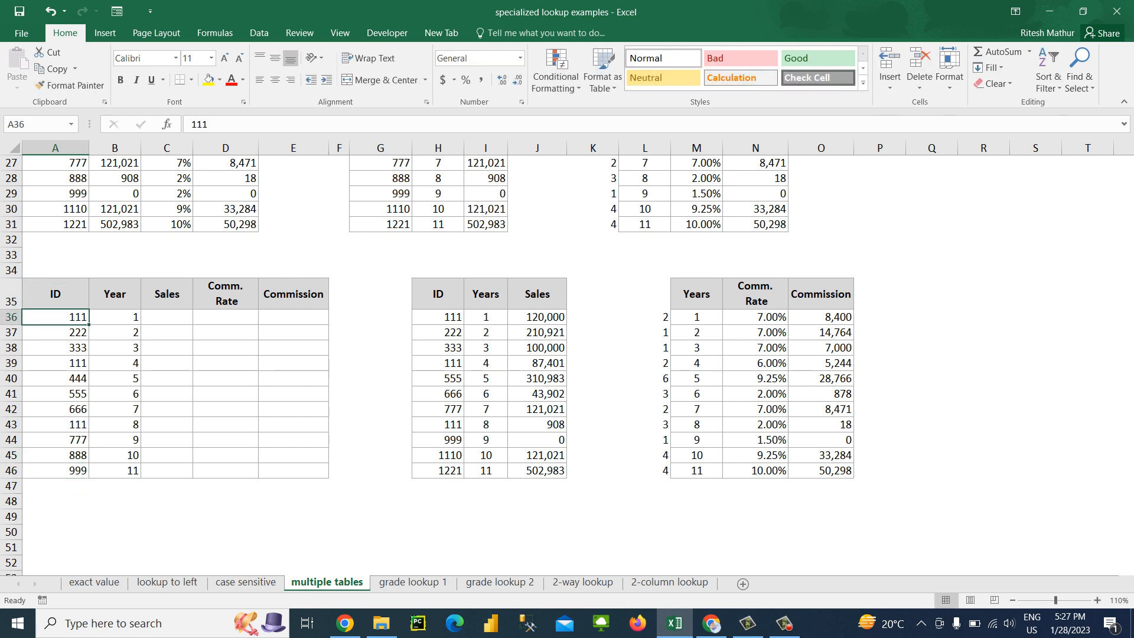
key(ctrl+shift+Down)
key(ctrl+c)
key(Right)
key(Right)
key(Right)
key(Right)
key(Right)
key(Right)
key(Right)
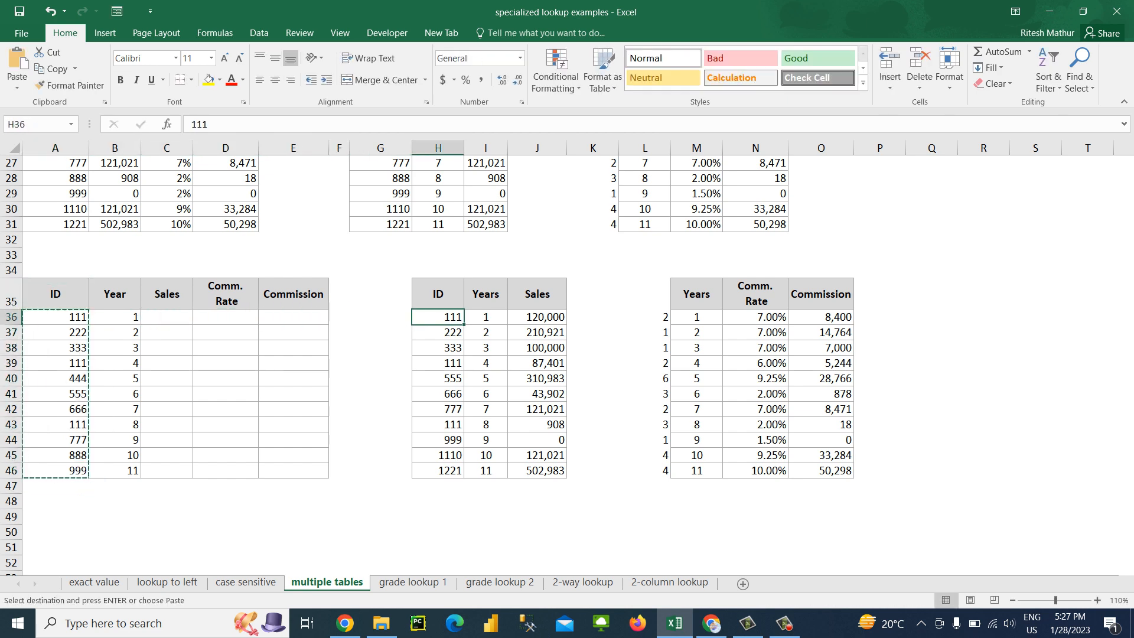
key(alt+e)
key(s)
key(Return)
key(Escape)
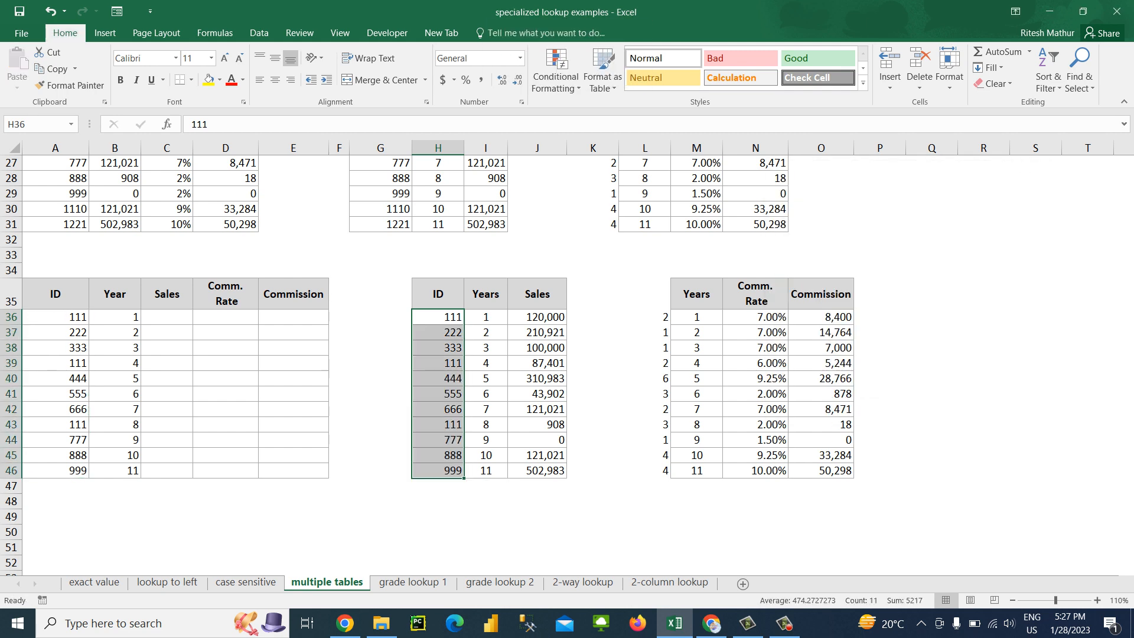
Examine the Year values beside the repeated IDs in B36:B39
key(Down)
key(Left)
key(Left)
key(Left)
key(Left)
key(Left)
key(Left)
key(Down)
key(Down)
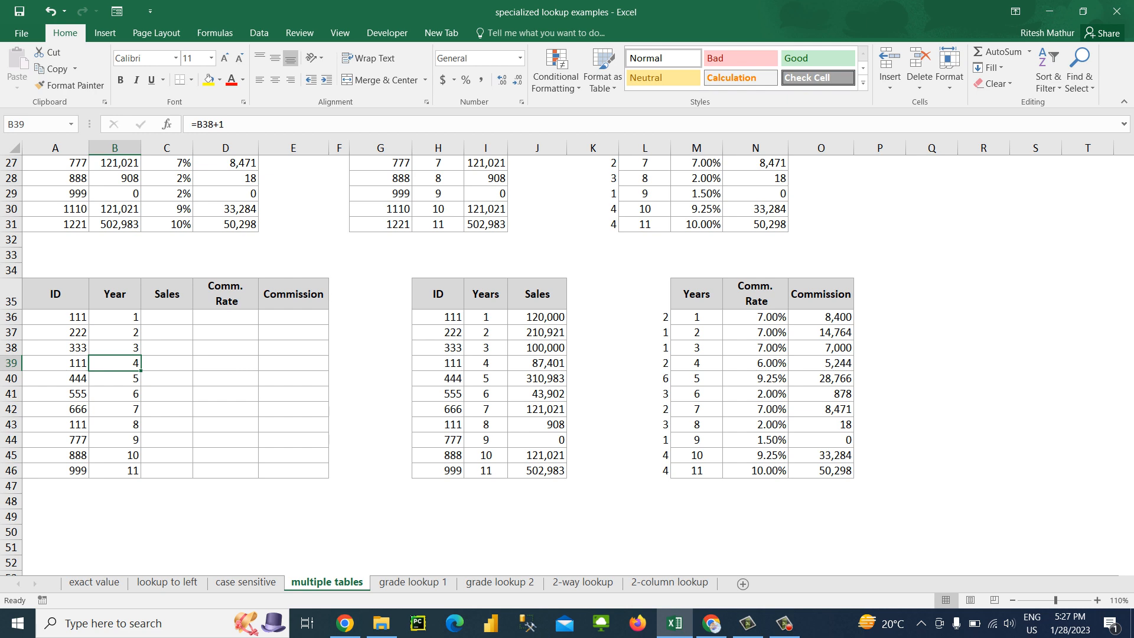
key(Up)
key(Up)
key(Up)
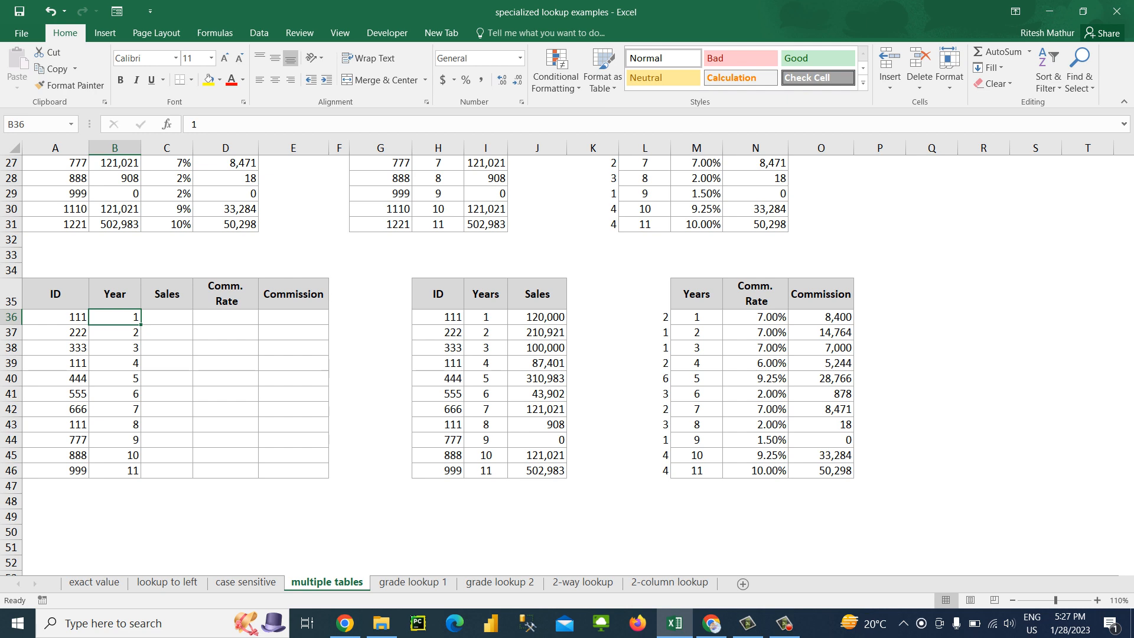
drag(645, 294, 880, 472)
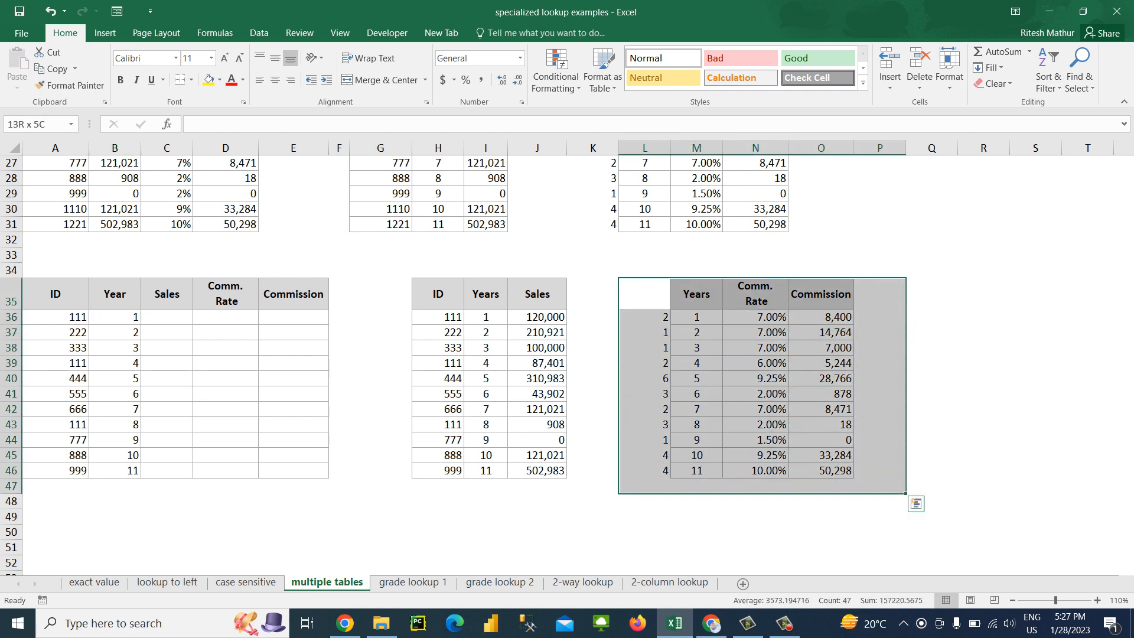
key(alt+e)
key(a)
key(a)
key(Left)
key(Left)
key(Down)
key(Down)
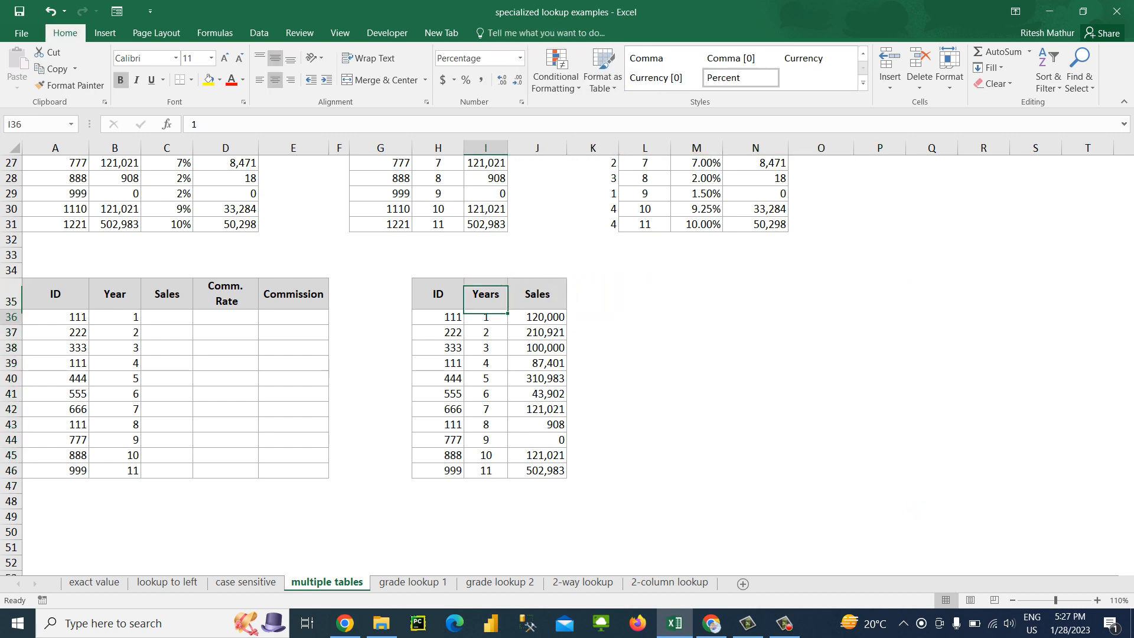
key(Up)
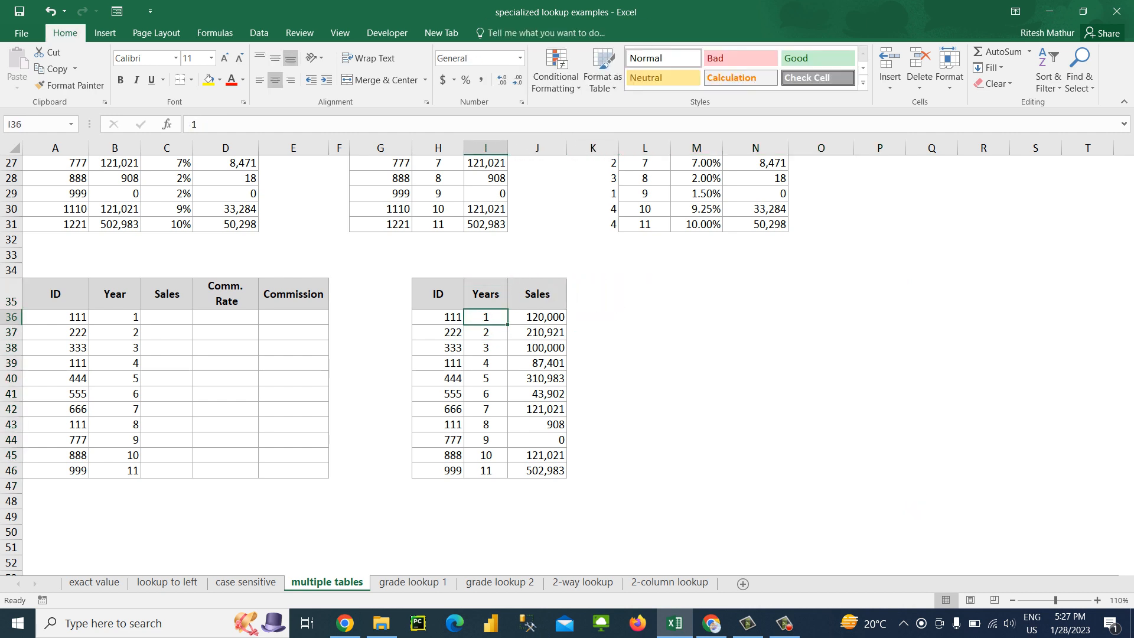
key(Down)
key(Down)
key(Down)
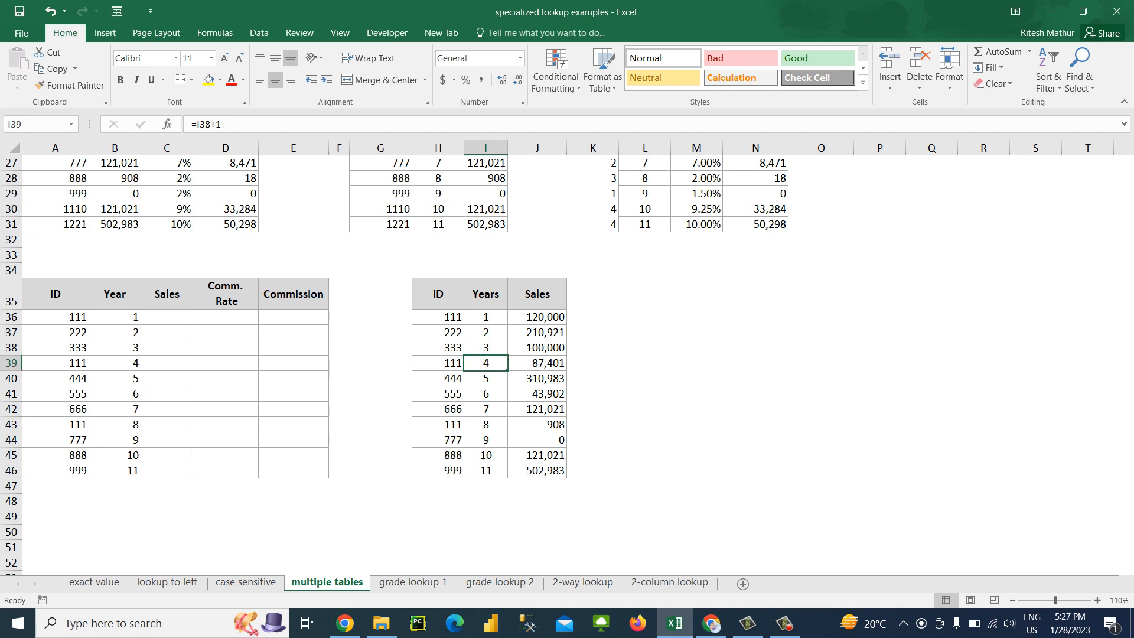
key(ctrl+z)
Delete cells K35:M46 with cells shifted left, joining Comm. Rate and Commission to the middle table
key(Left)
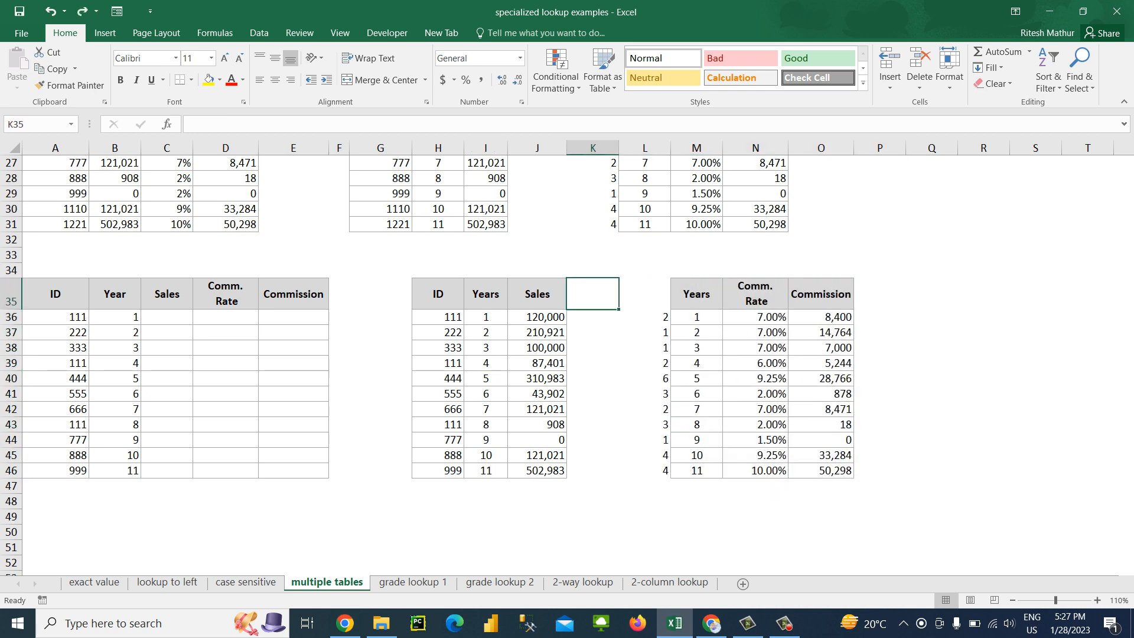
key(Right)
key(Left)
key(shift+Down)
key(shift+Down)
key(shift+Down)
key(shift+Down)
key(shift+Down)
key(shift+Down)
key(shift+Down)
key(shift+Down)
key(shift+Down)
key(shift+Down)
key(shift+Down)
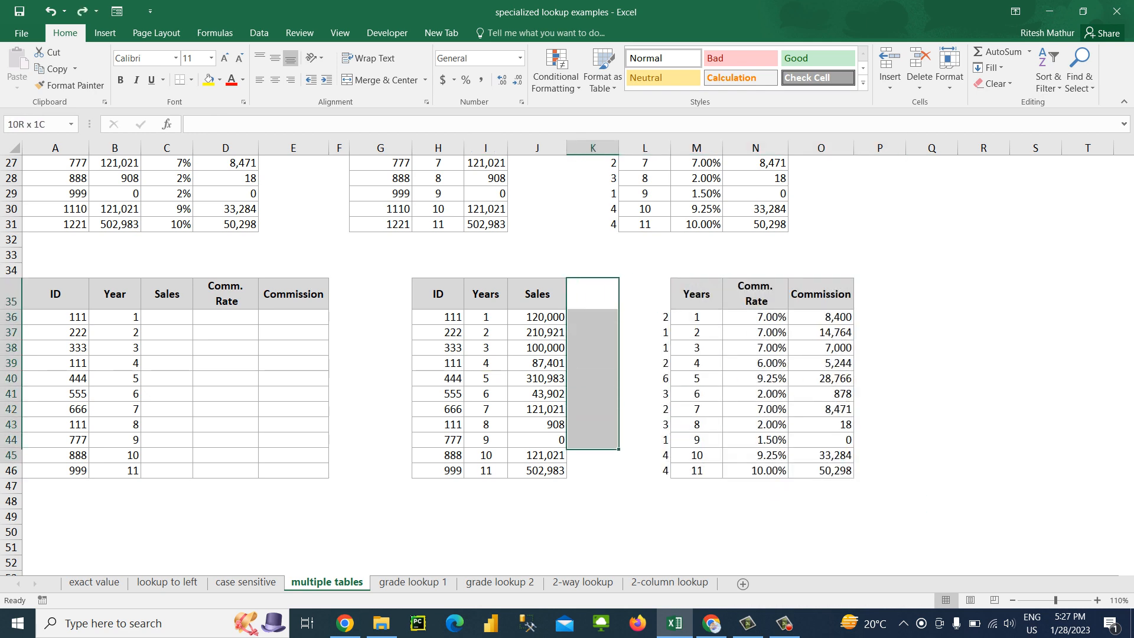
key(shift+Right)
key(shift+Right)
key(ctrl+minus)
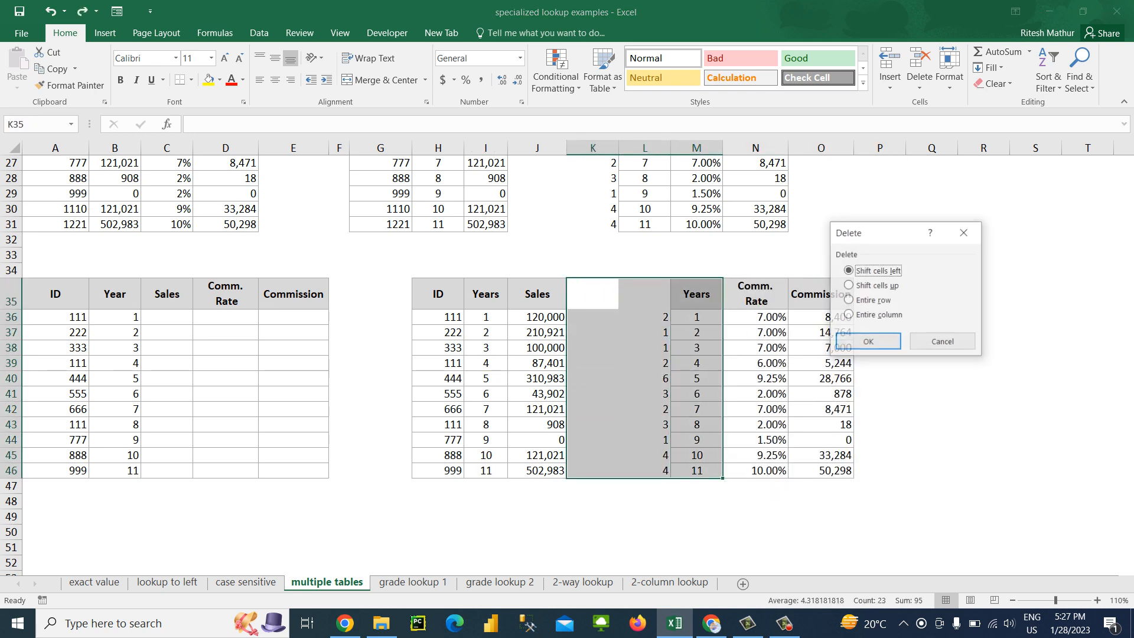
key(Return)
key(Left)
key(Right)
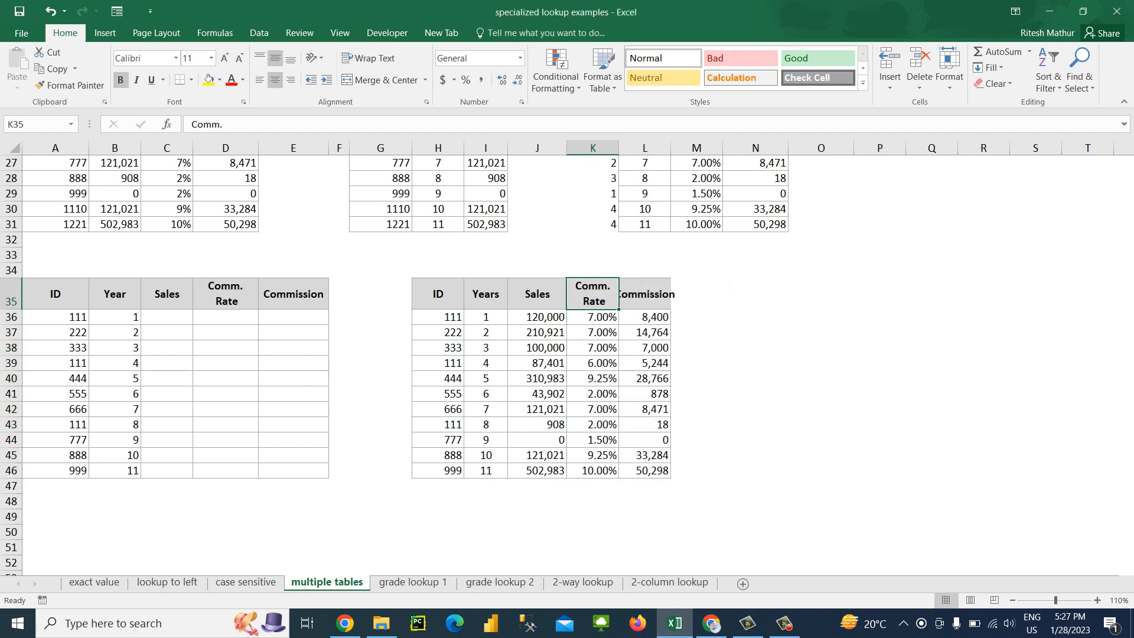
Autofit the Commission column, then turn off text wrapping on the Comm. Rate header in K35 and autofit its column
key(Right)
key(alt+h)
key(o)
key(i)
key(Left)
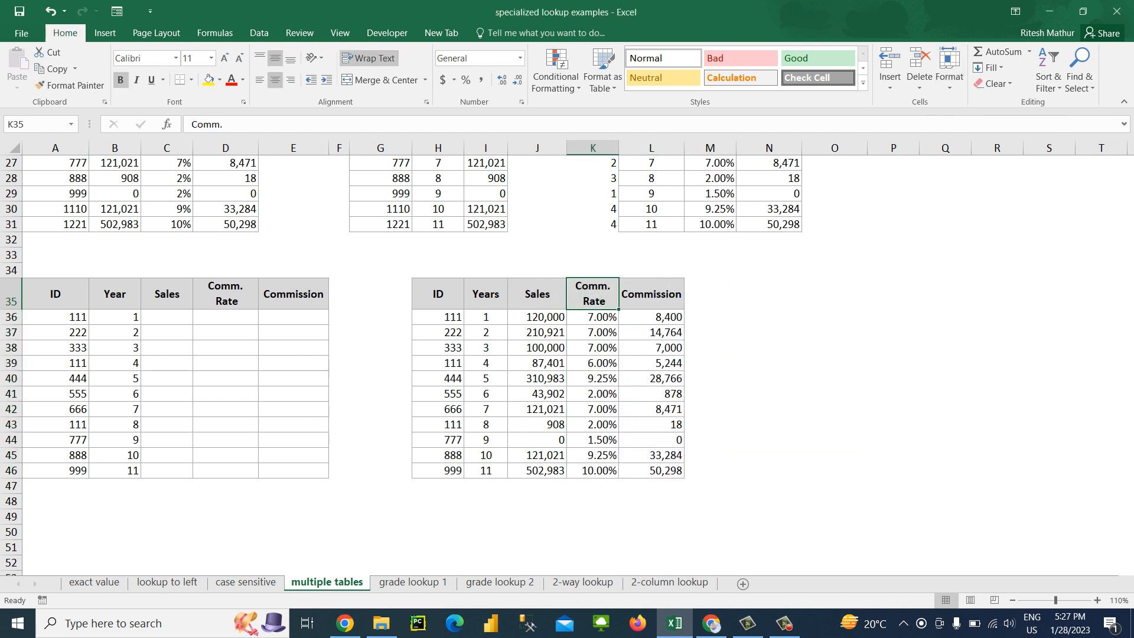
key(alt+h)
key(w)
key(alt+h)
key(o)
key(i)
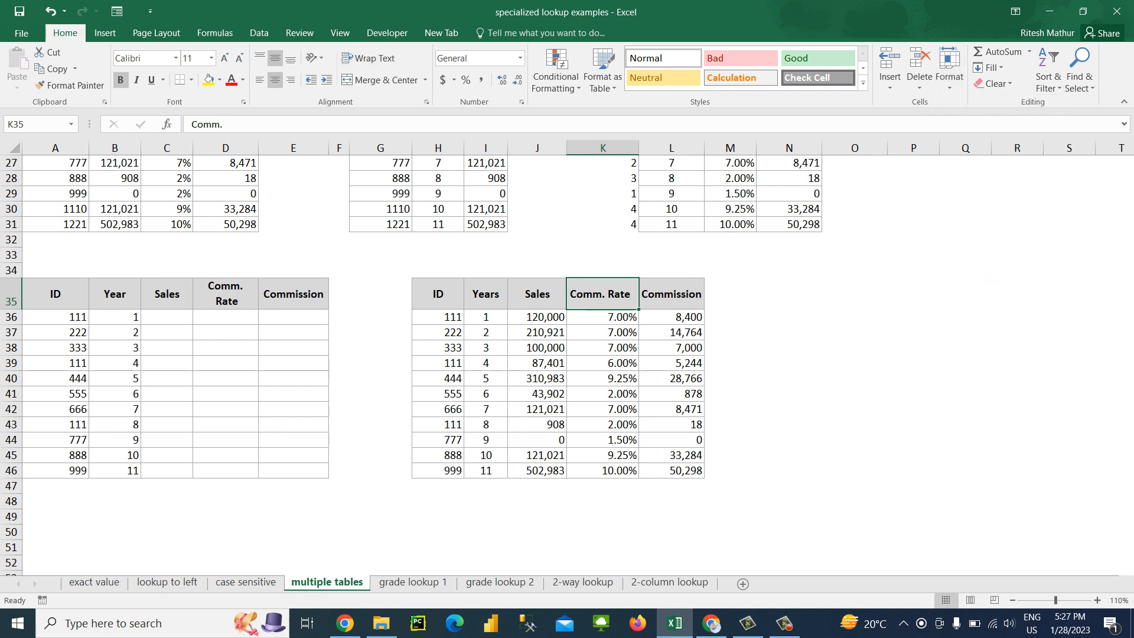
Review the ID and Year criteria in A36:B37 and the Sales cell C36 of the left table
key(Down)
key(ctrl+Left)
key(Home)
key(Right)
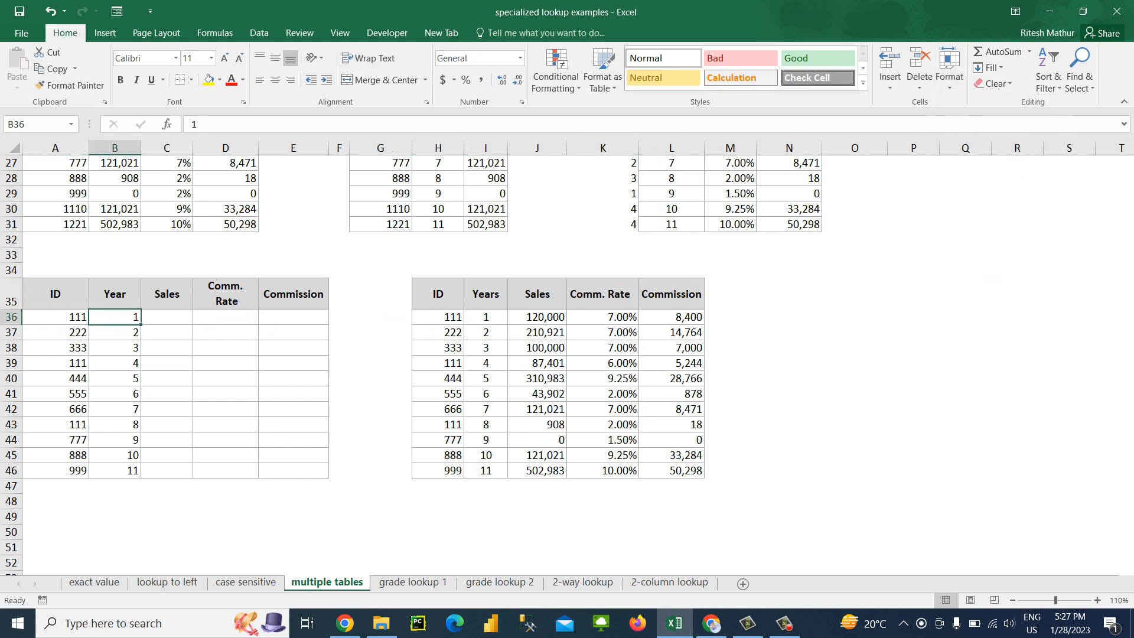
key(Right)
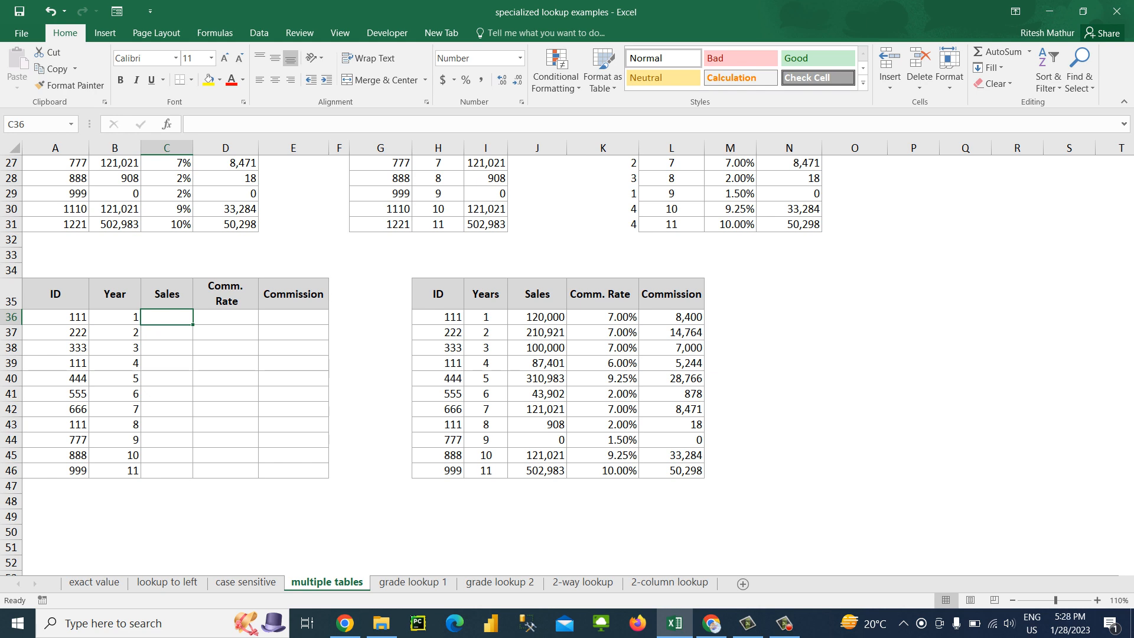
key(Left)
key(Left)
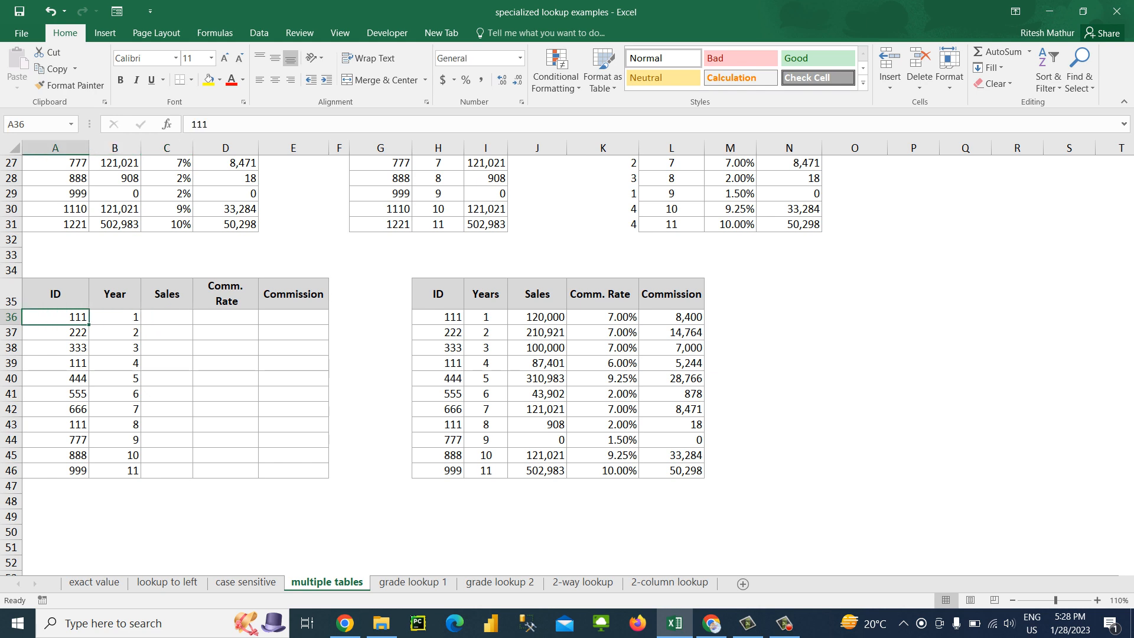
key(Down)
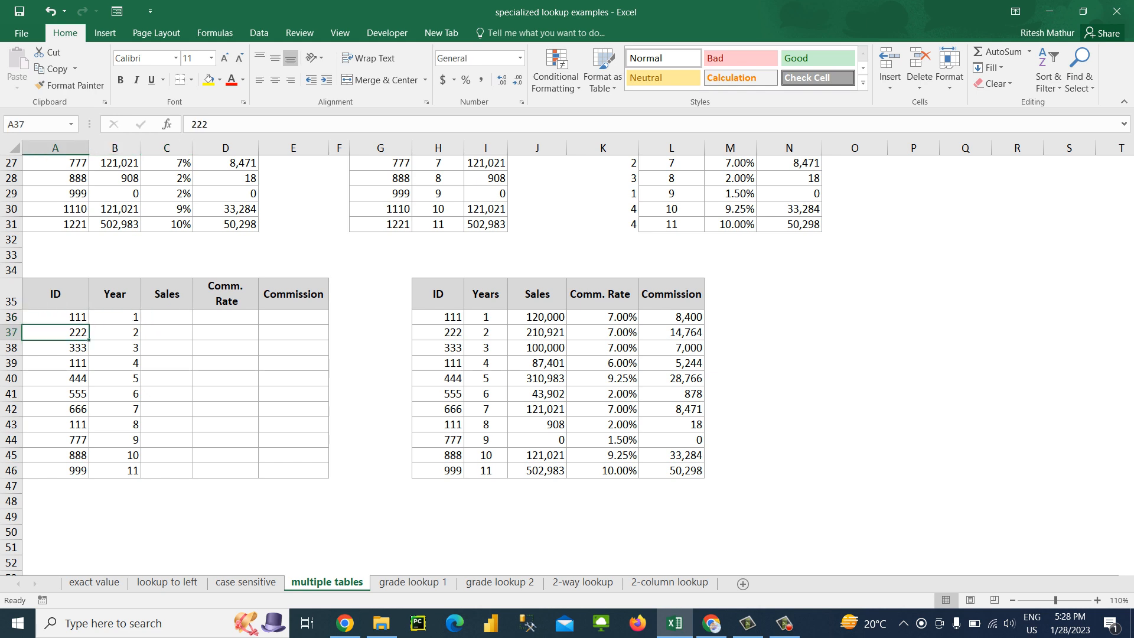
key(Up)
key(Right)
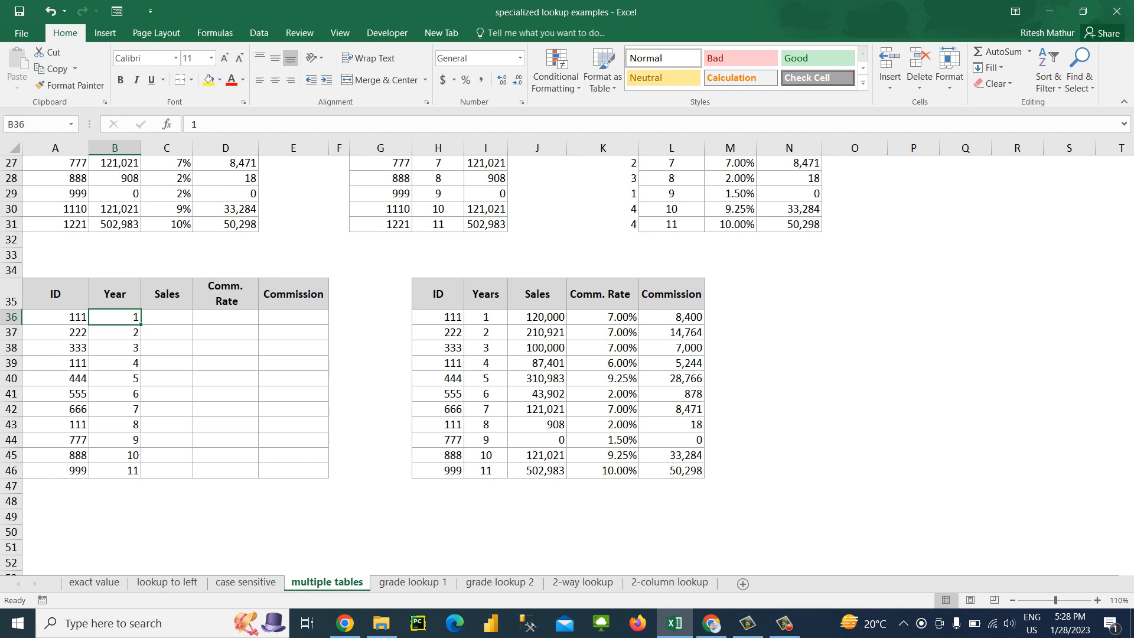
Compare the row 36 ID, Year and Sales cells of the left table with the same row of the right table
key(Right)
key(Right)
key(Right)
key(Right)
key(Right)
key(Right)
key(Right)
key(Right)
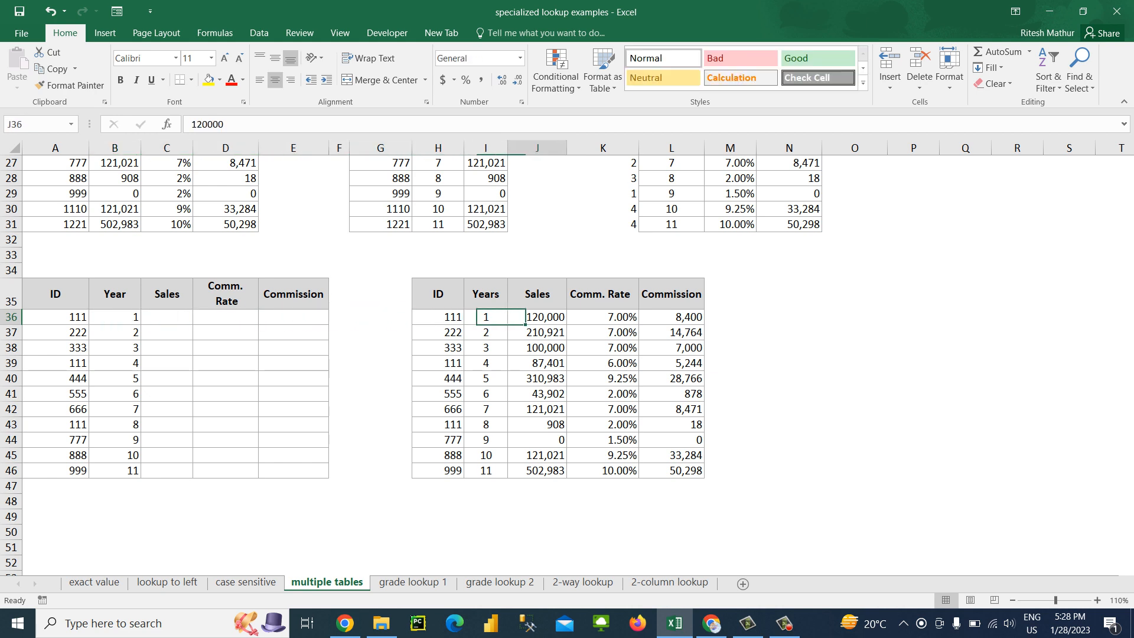
key(Right)
key(Left)
key(Left)
key(Left)
key(Left)
key(Left)
key(Left)
key(Left)
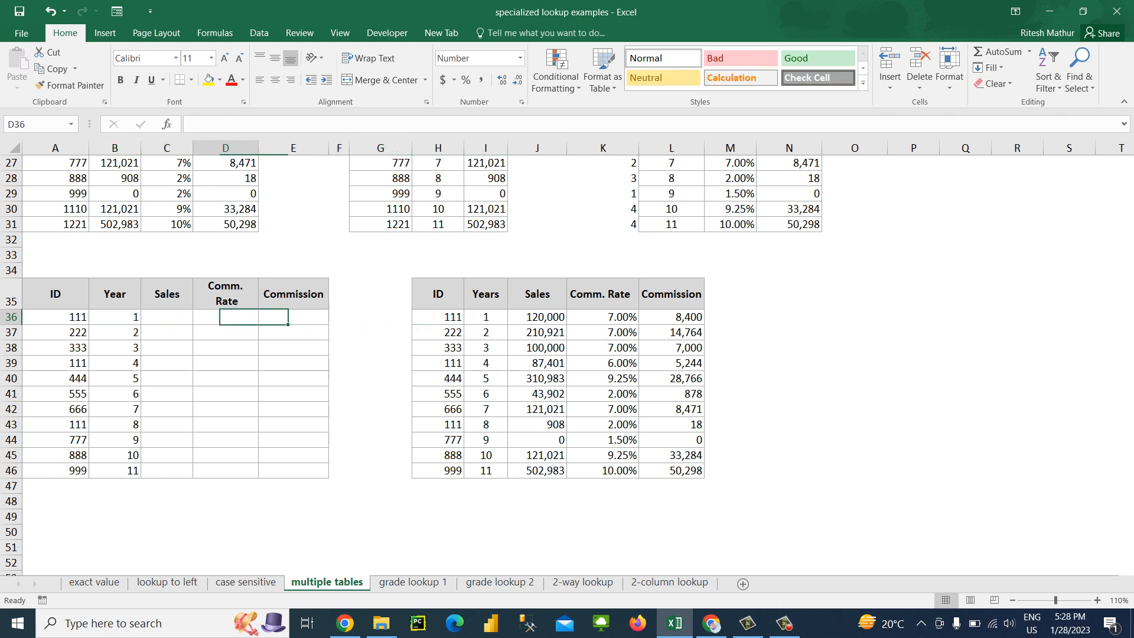
key(Left)
key(Left)
key(Left)
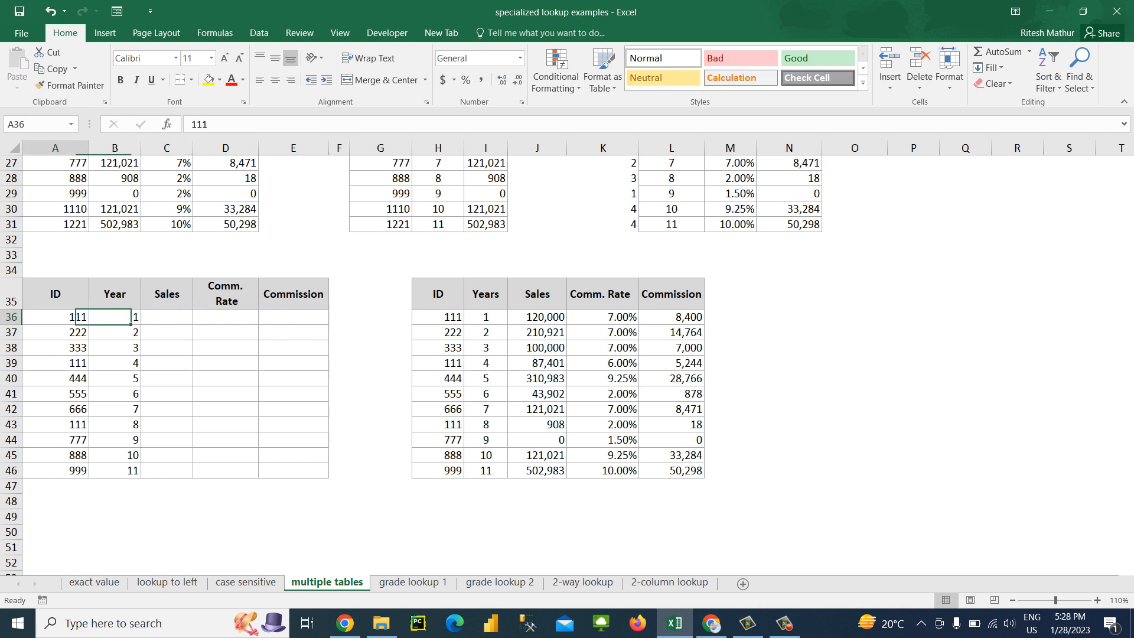
key(Right)
key(Right)
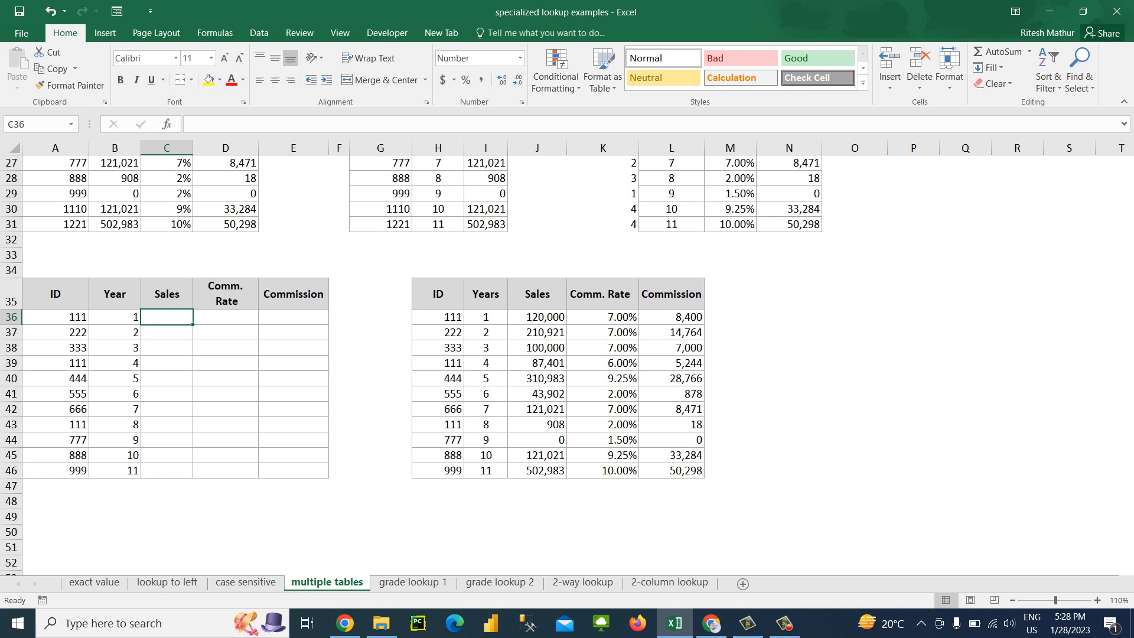
text(=vlo)
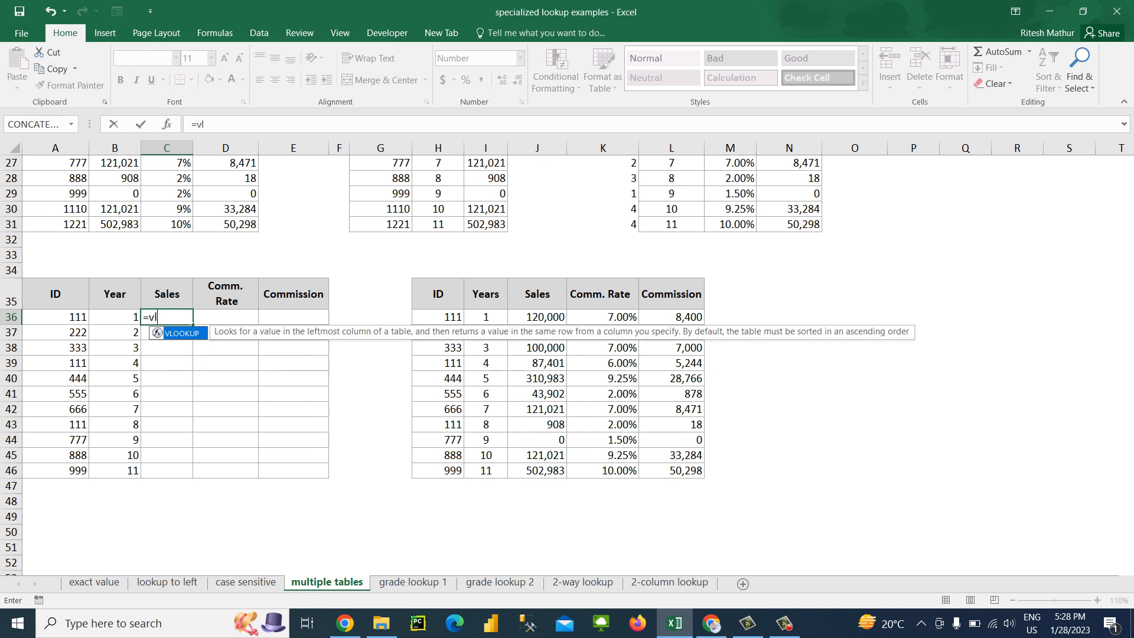
key(Escape)
key(Escape)
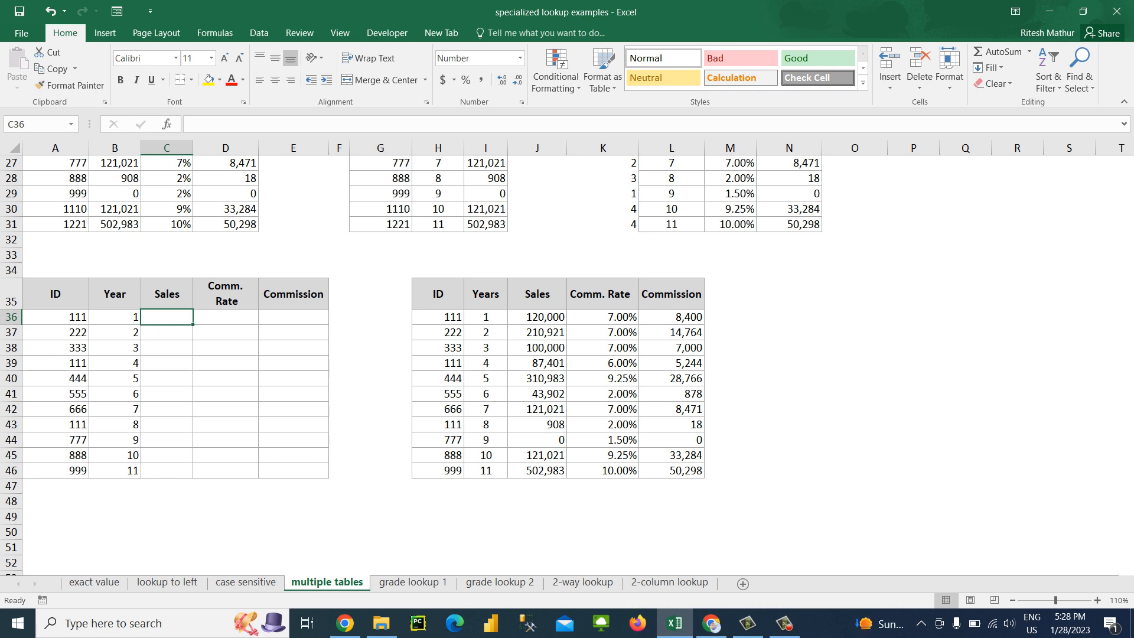
text(=vlp)
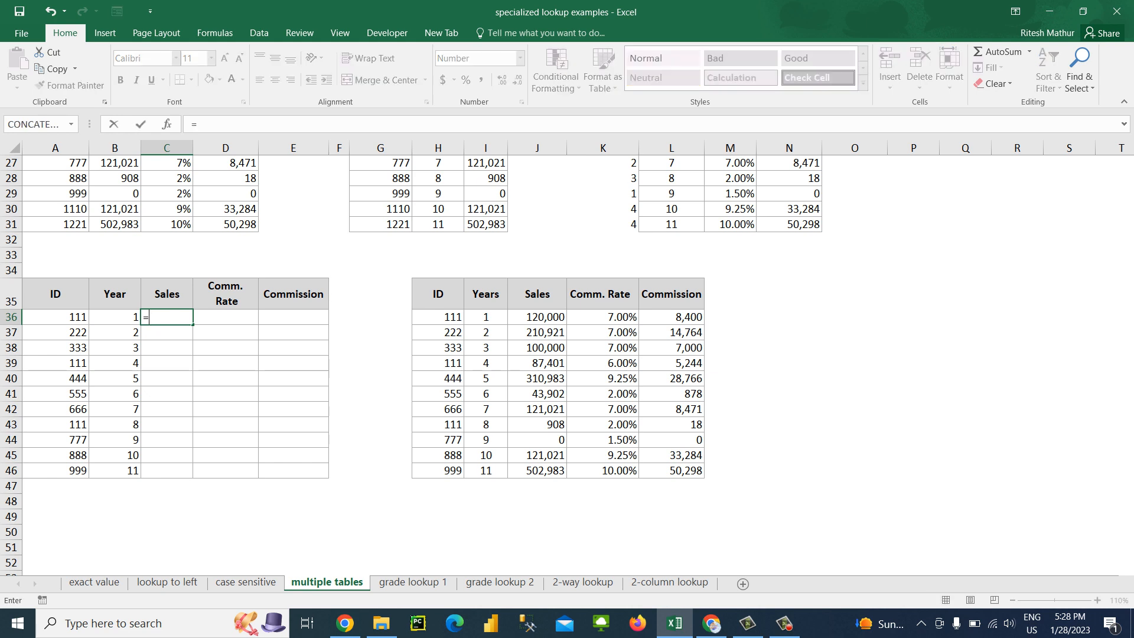
key(Tab)
key(Left)
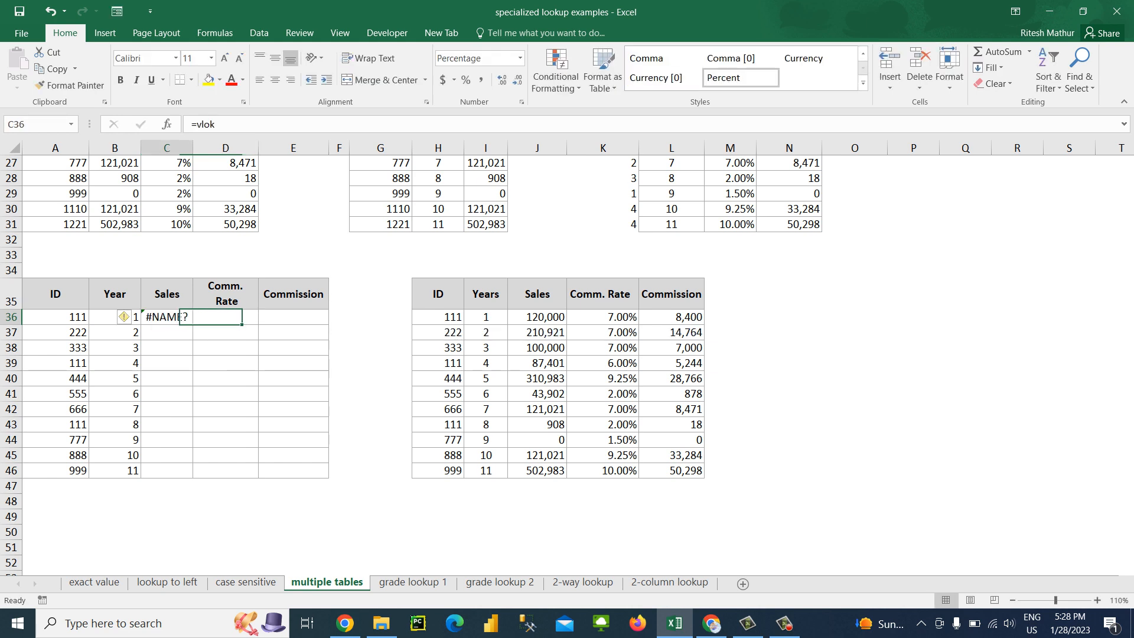
Try the formula =VLOOKUP(I36,J36:L46,2,0) in Sales cell C36 of the left table
text(=vlo)
key(Tab)
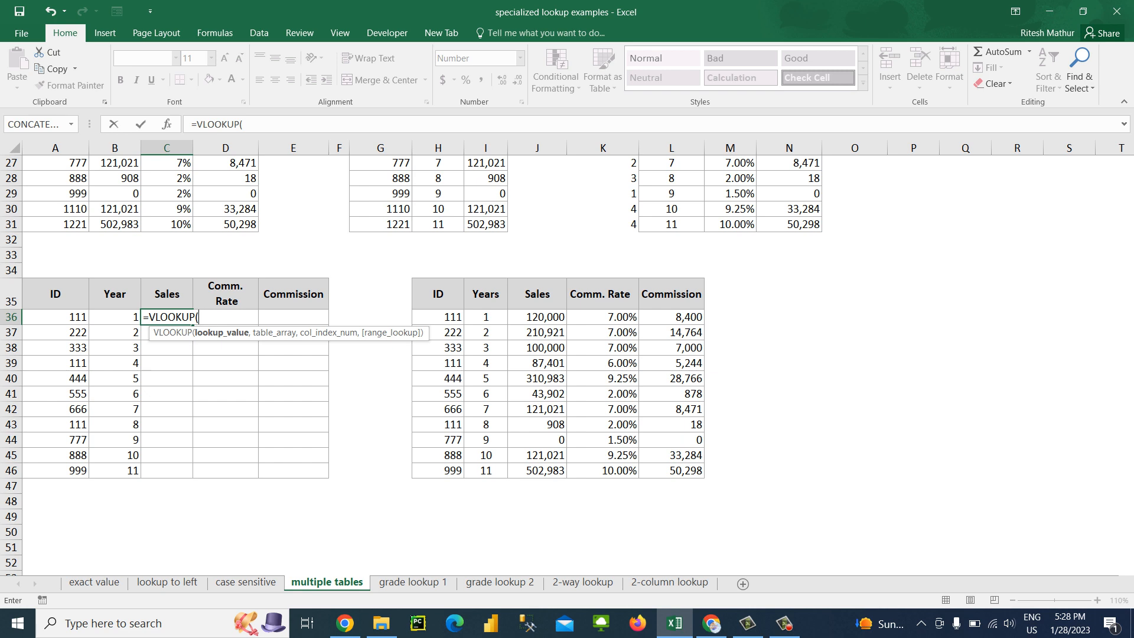
key(Right)
key(Right)
key(Right)
key(Right)
key(Right)
key(Right)
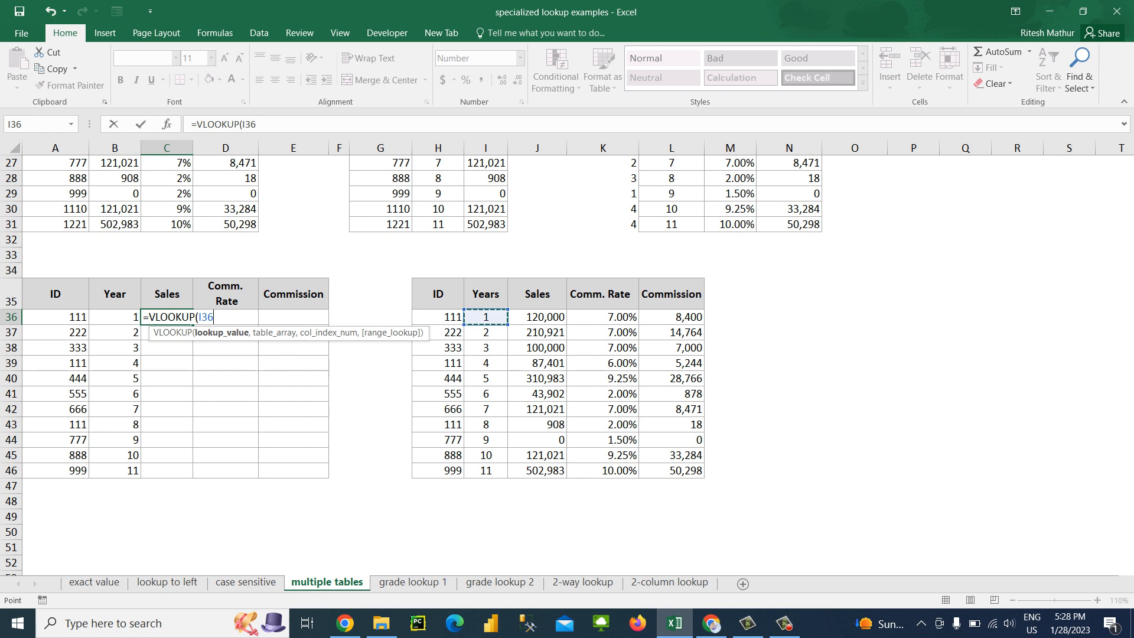
text(,)
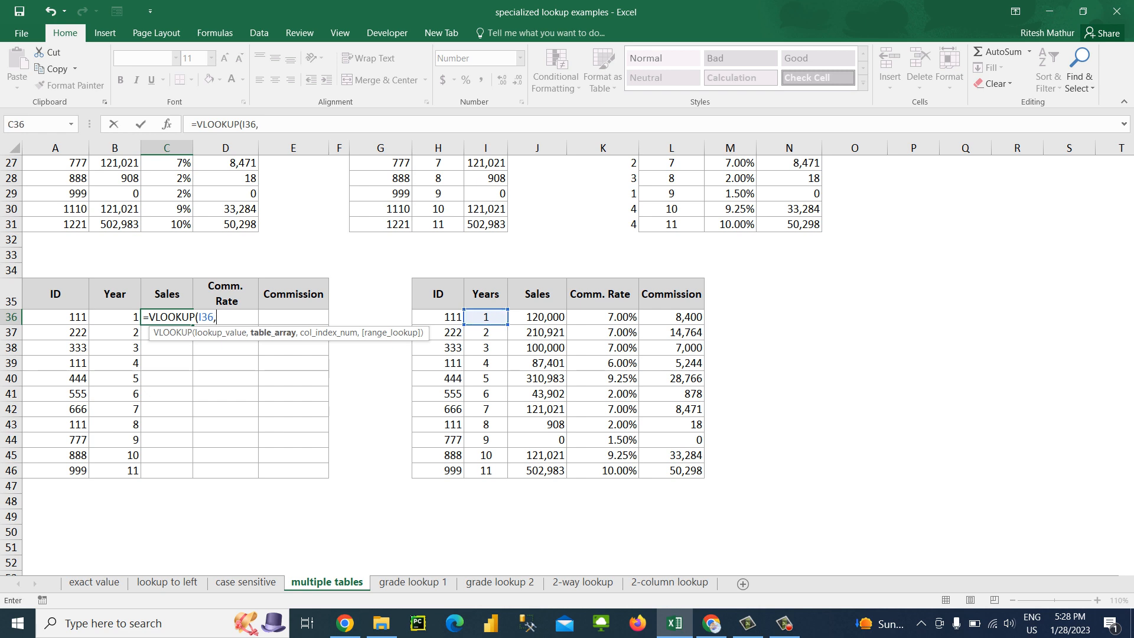
key(Right)
key(Right)
key(Right)
key(Right)
key(Right)
key(Right)
key(Right)
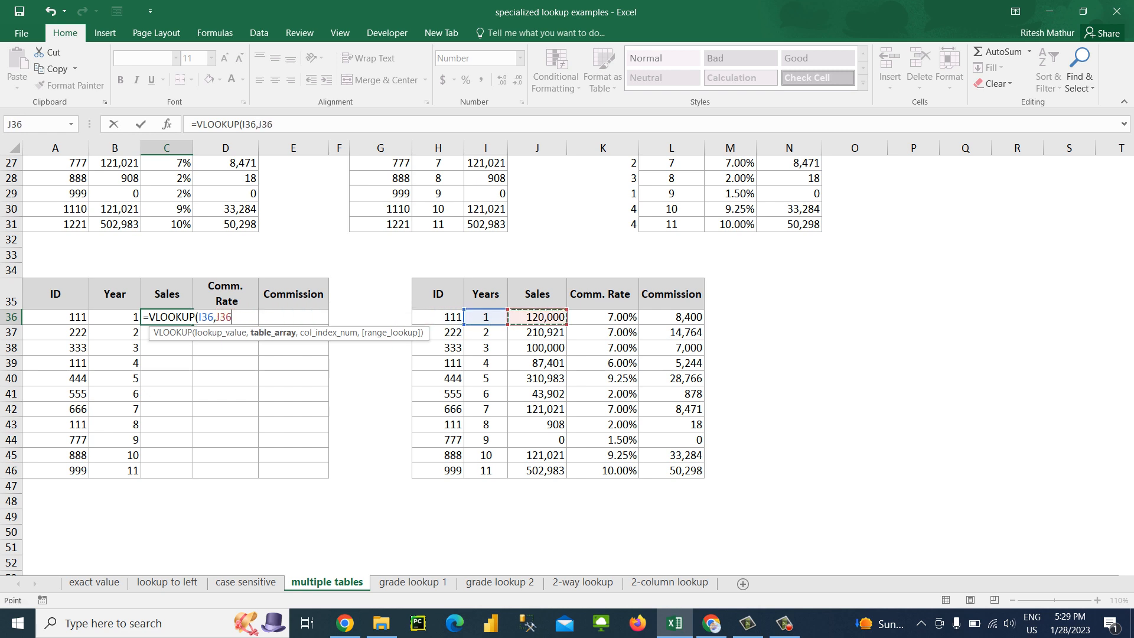
key(ctrl+shift+Down)
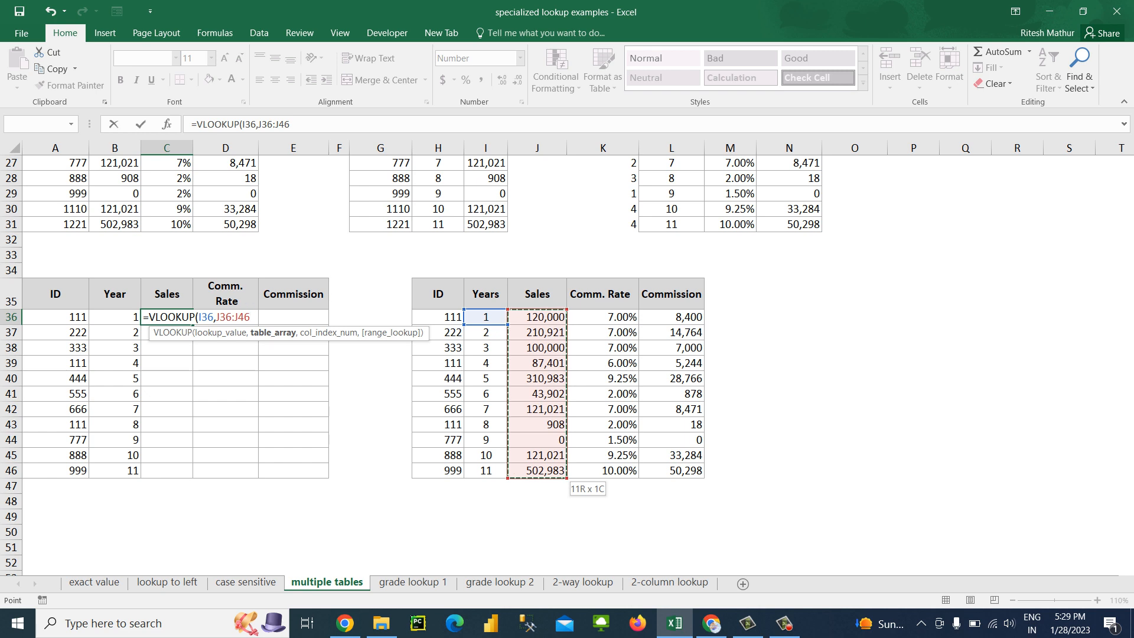
key(shift+Right)
key(shift+Right)
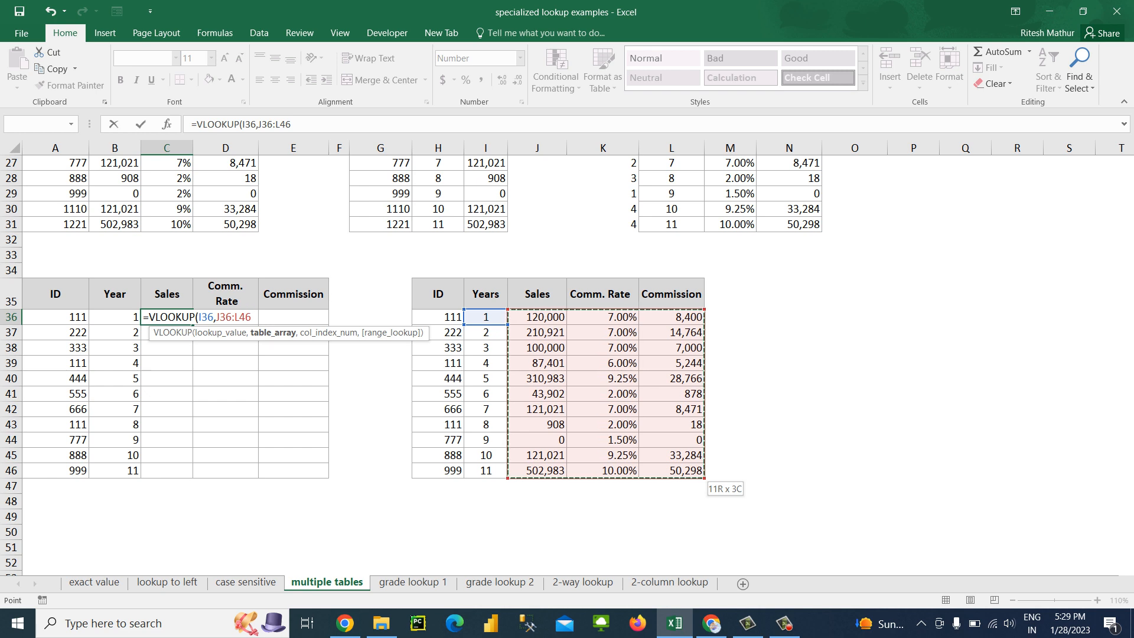
text(,2,0)
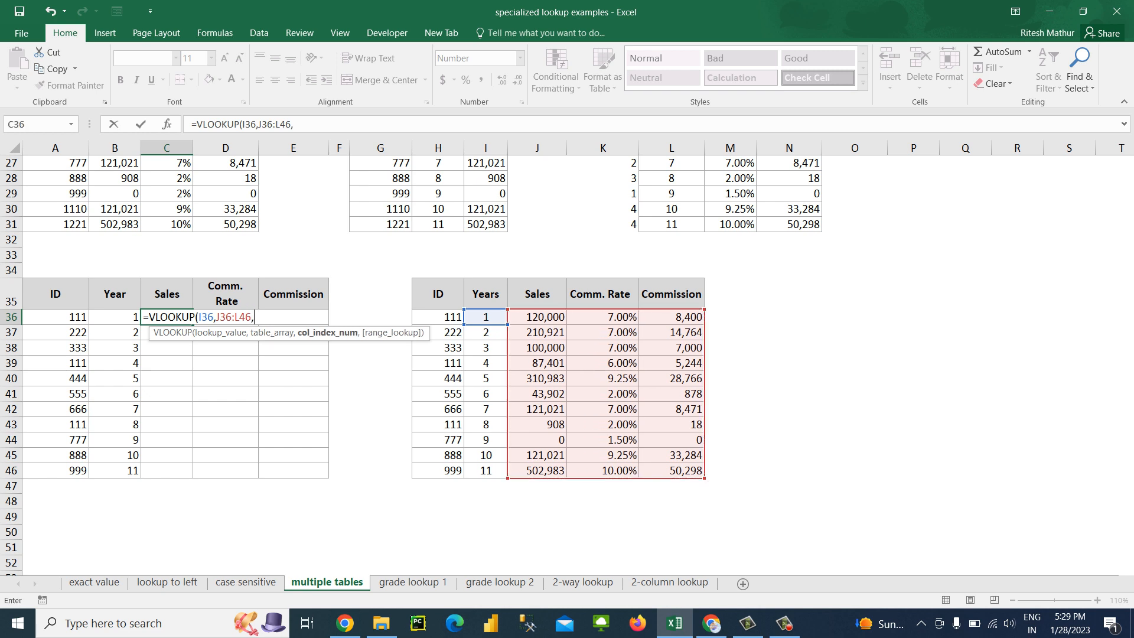
key(Return)
Fill the C36 formula down through C46, then clear the Sales cells C36:C46
key(Down)
key(Down)
key(Down)
key(Down)
key(Down)
key(Down)
key(Down)
key(Down)
key(Down)
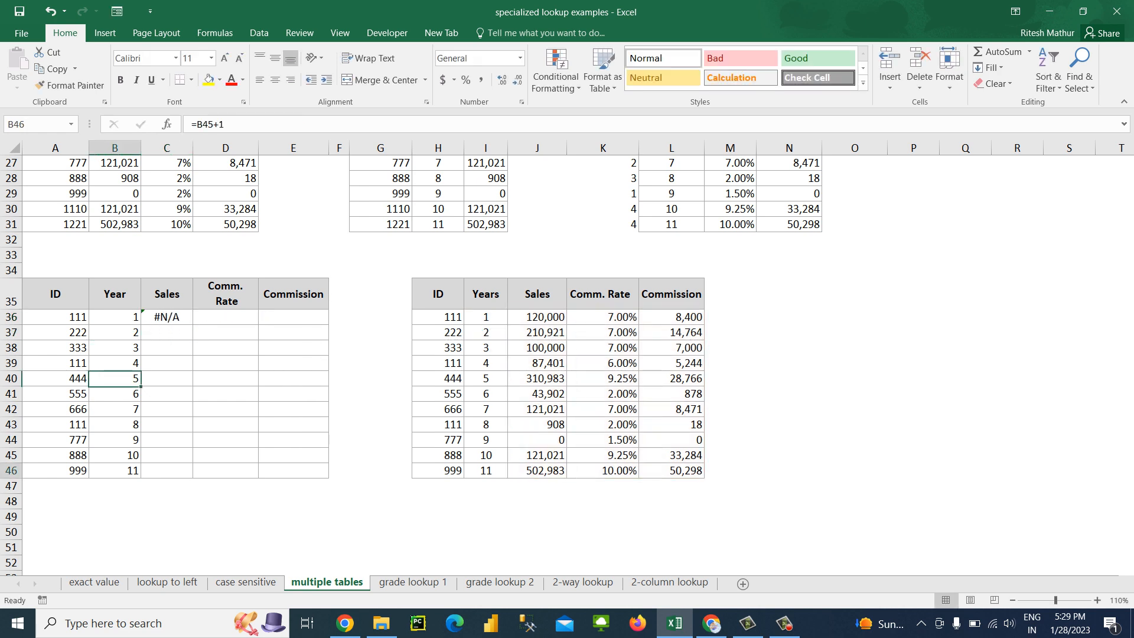
key(Right)
key(ctrl+shift+Up)
key(ctrl+d)
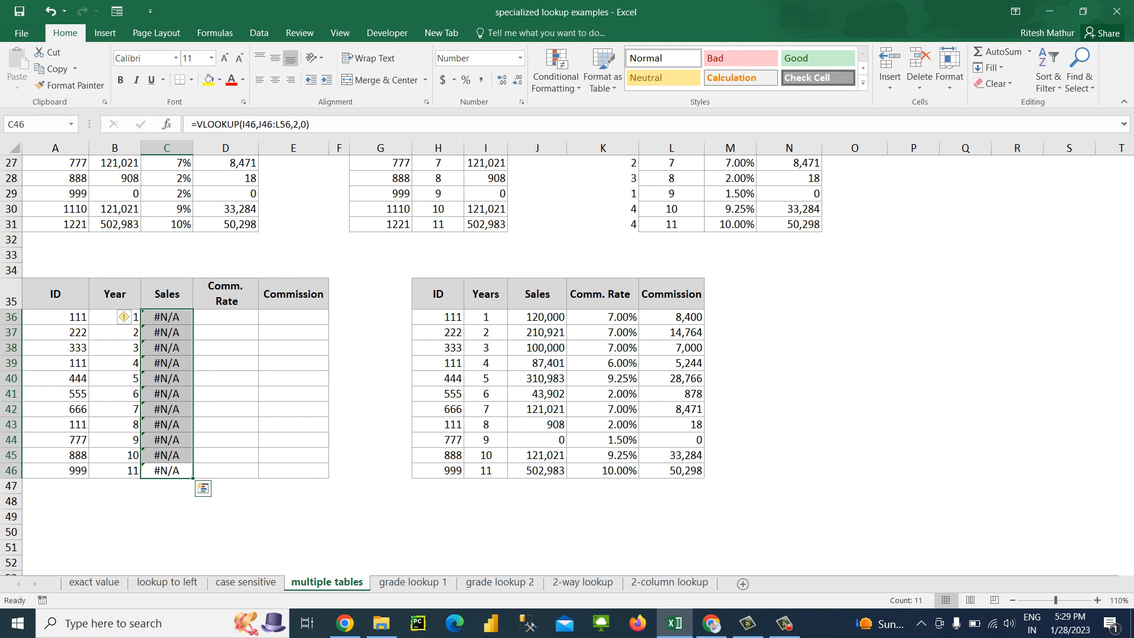
key(Delete)
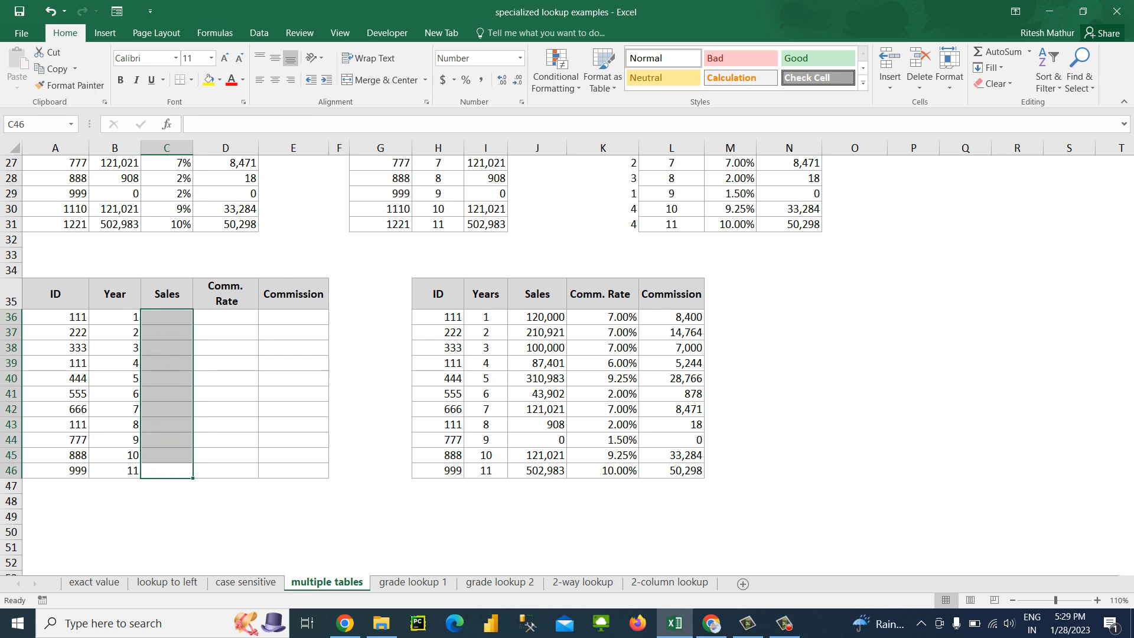
key(Up)
key(Down)
key(ctrl+Up)
key(Down)
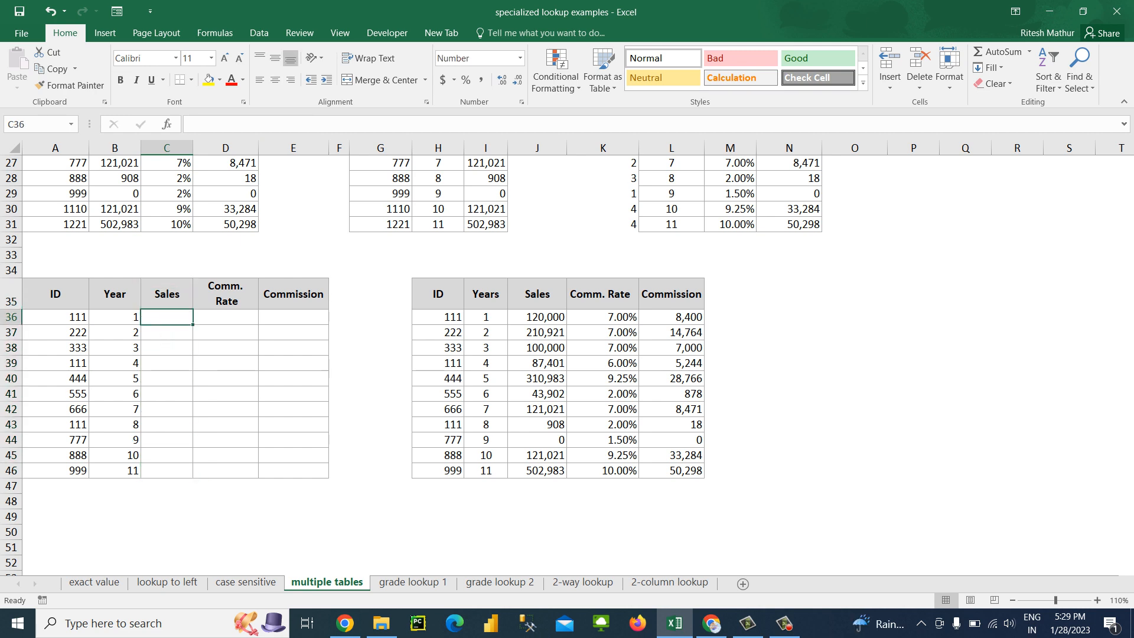
text(=)
key(Escape)
key(Left)
key(Left)
key(Right)
key(Right)
text(=vl)
key(Tab)
key(Left)
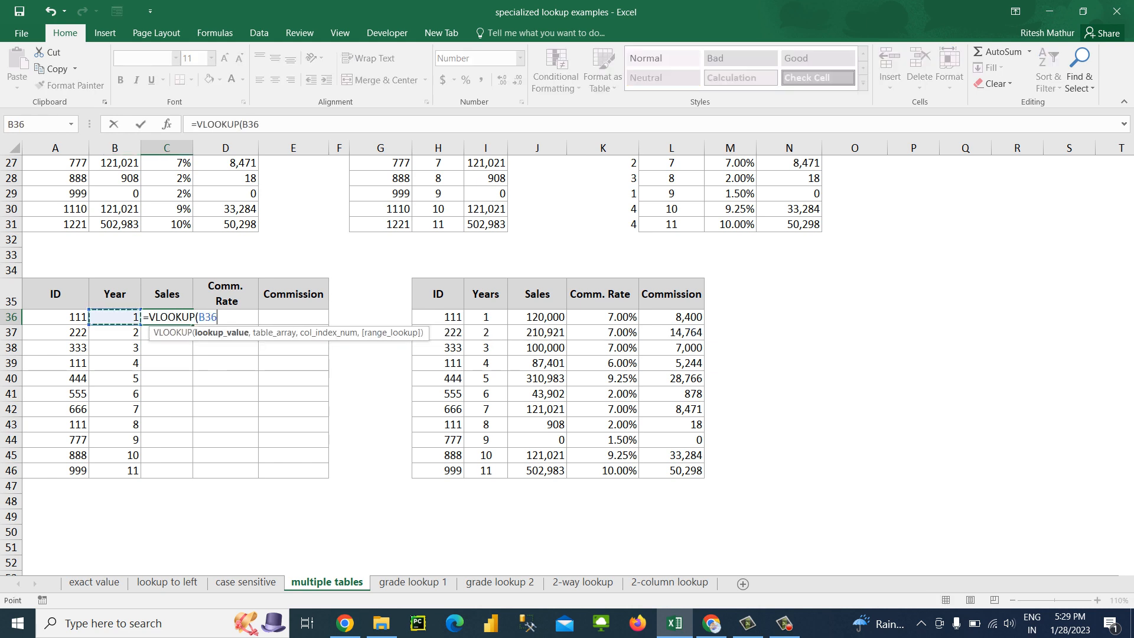
key(Left)
key(Escape)
Try to swap the years of the repeated ID 111, entering 1 in B39 and 4 in B36
key(Left)
key(Down)
key(Down)
key(Down)
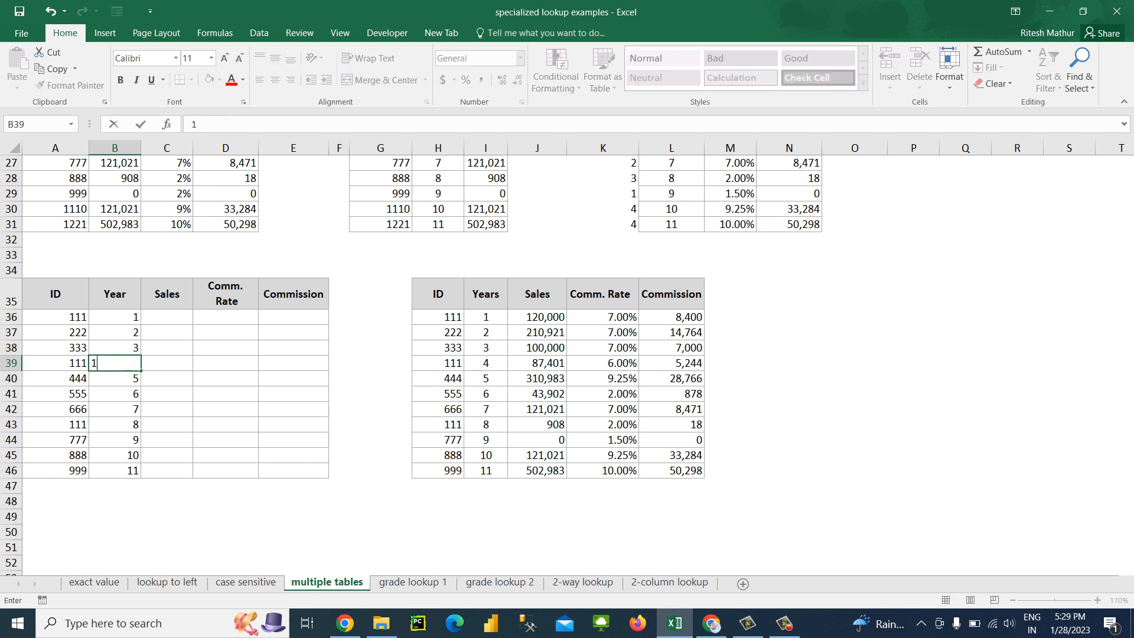
key(Up)
key(Up)
key(Up)
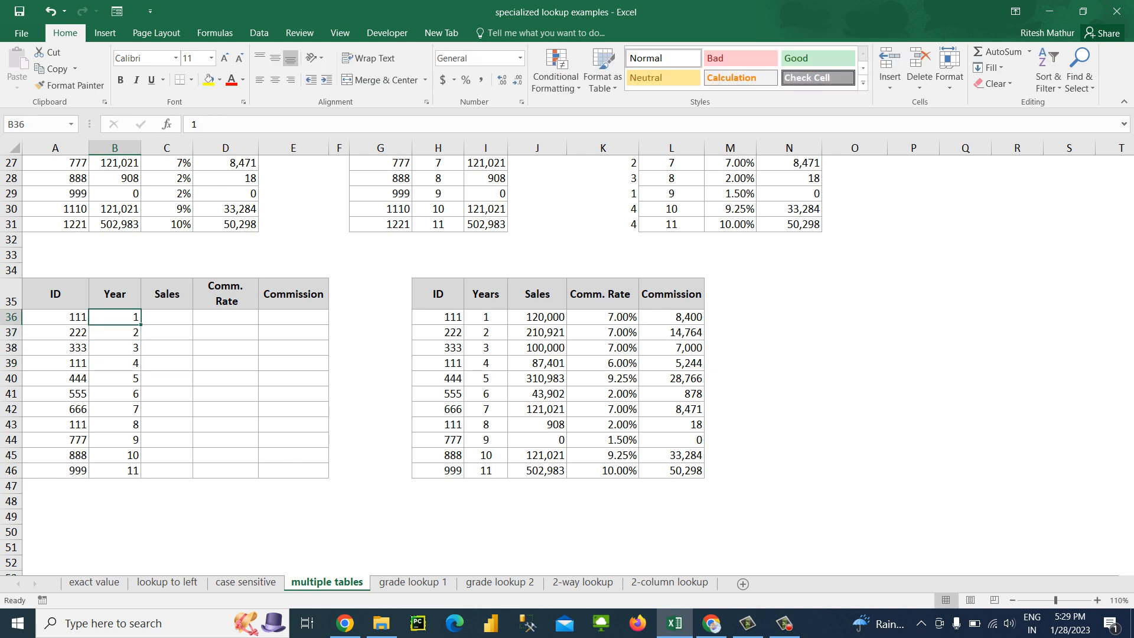
text(4)
key(Return)
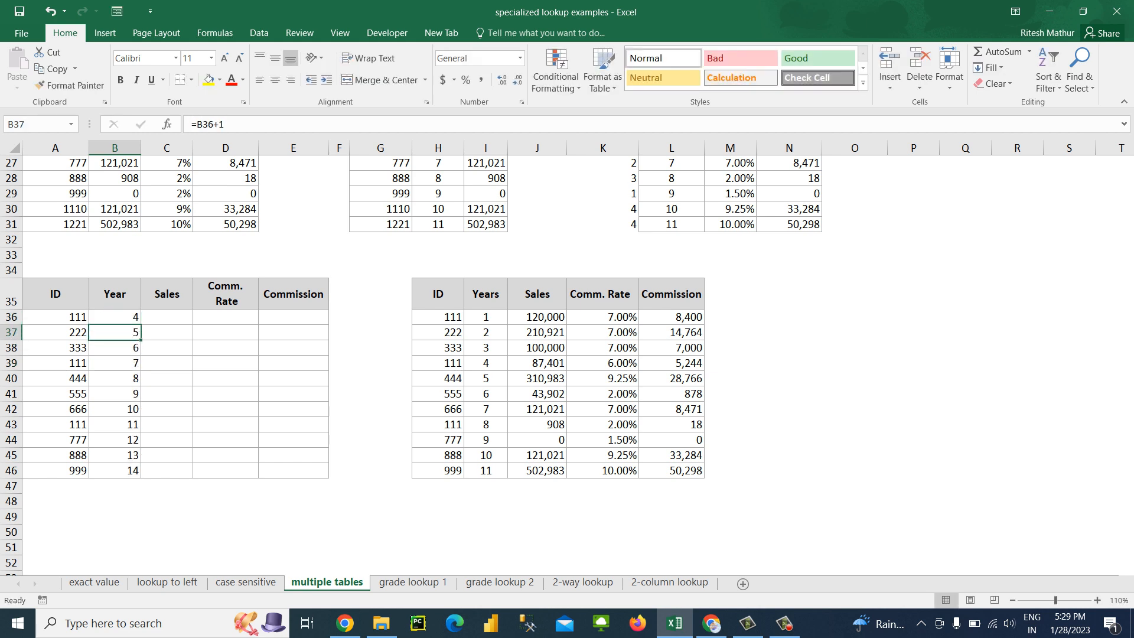
key(ctrl+z)
Replace the Year formulas in B36:B46 with their values by pasting them over themselves as values
key(ctrl+shift+Down)
key(ctrl+c)
key(alt+e)
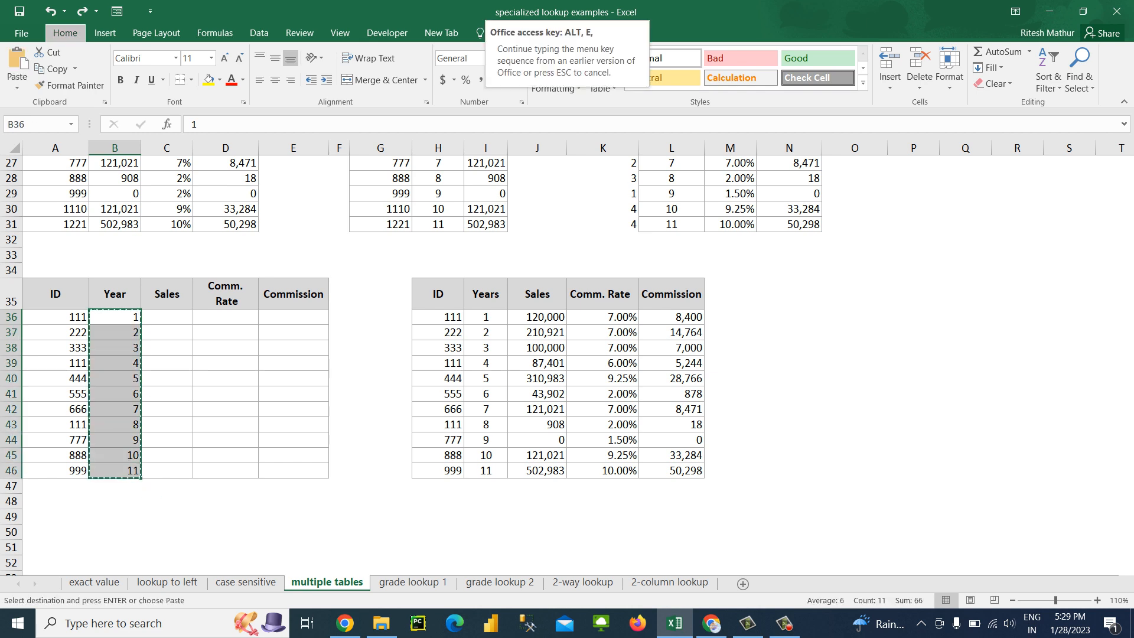
key(s)
key(v)
key(Return)
Set the Year in B36 to 4 for the first ID 111 row of the left table
key(Up)
key(Down)
key(Down)
key(Up)
key(F2)
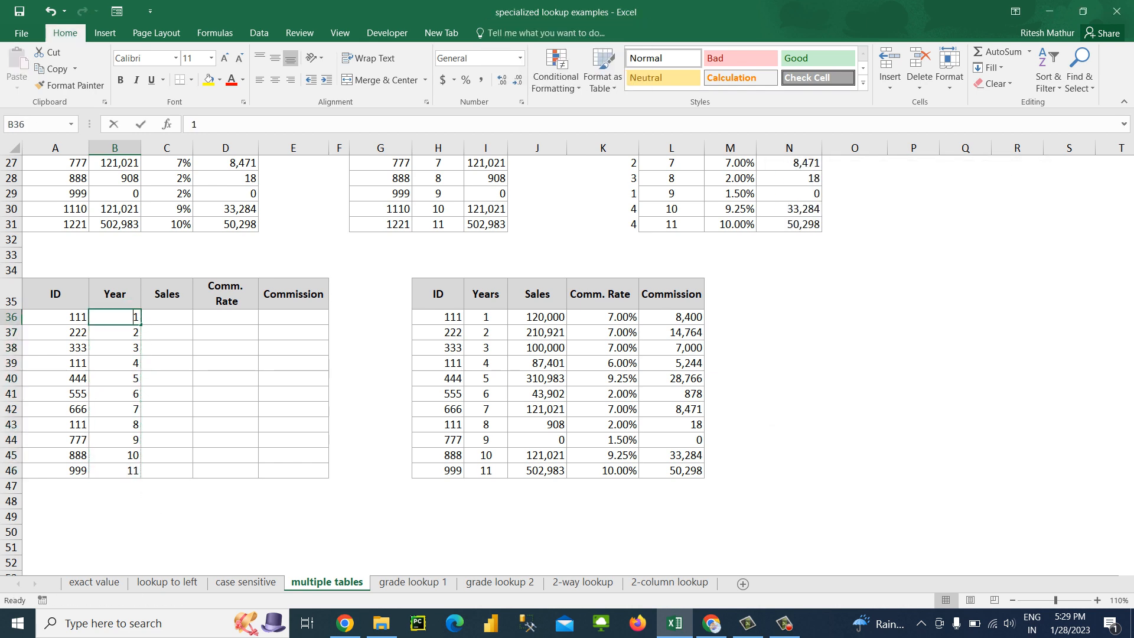
key(BackSpace)
text(4)
key(Return)
Look up the sales for ID 111 in C36 with =VLOOKUP(A36,H36:L46,3,0)
key(Right)
key(Up)
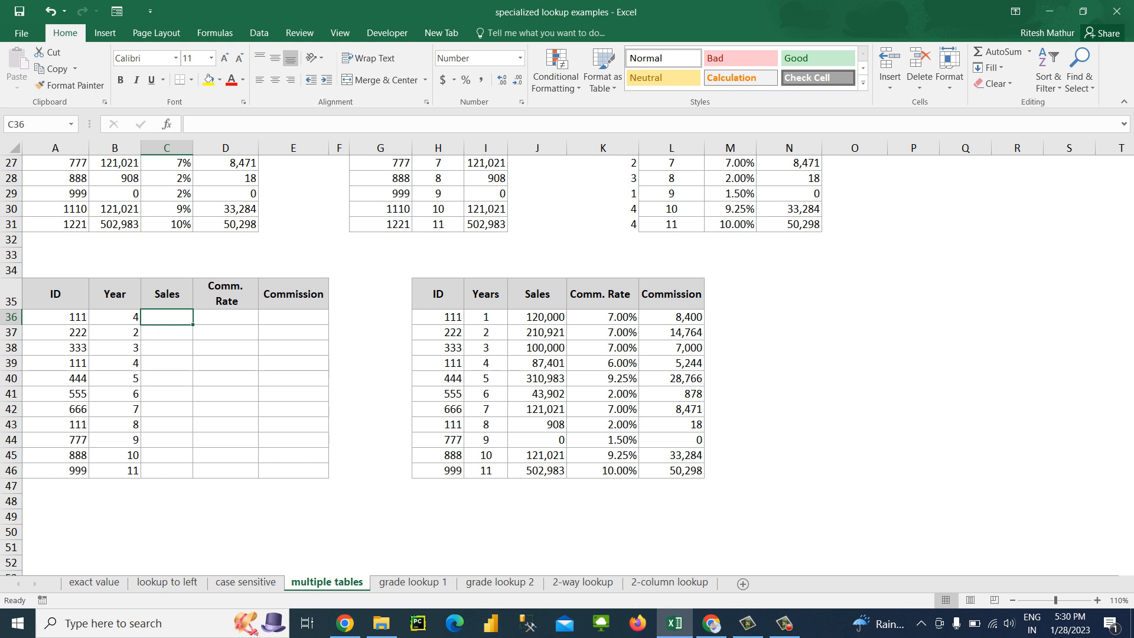
text(=vlo)
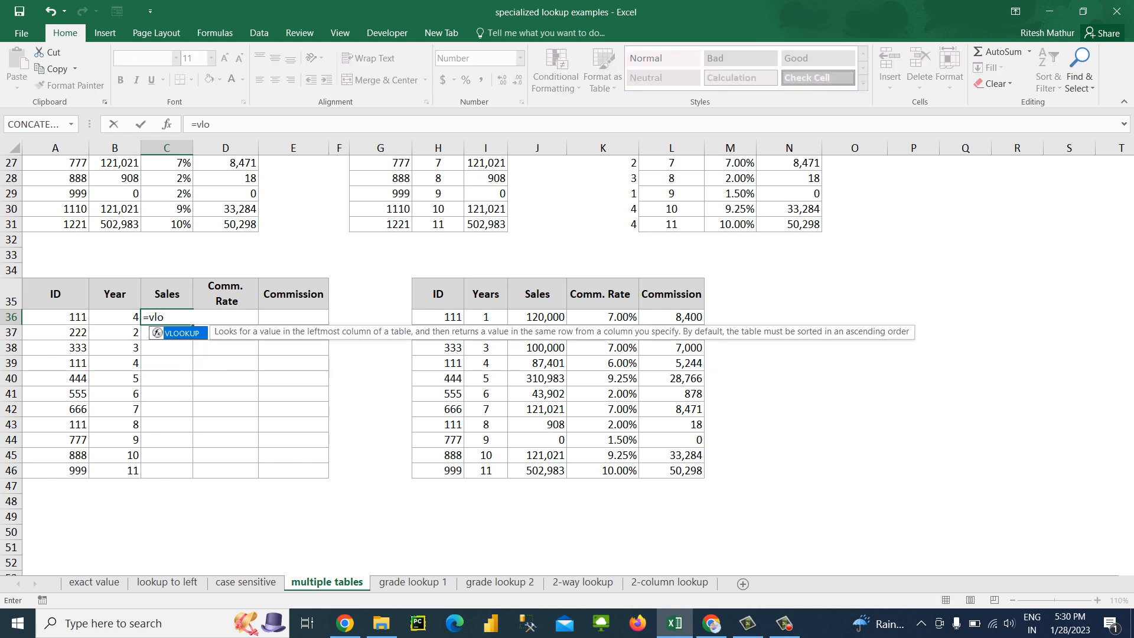
key(Tab)
key(Left)
key(Left)
text(,)
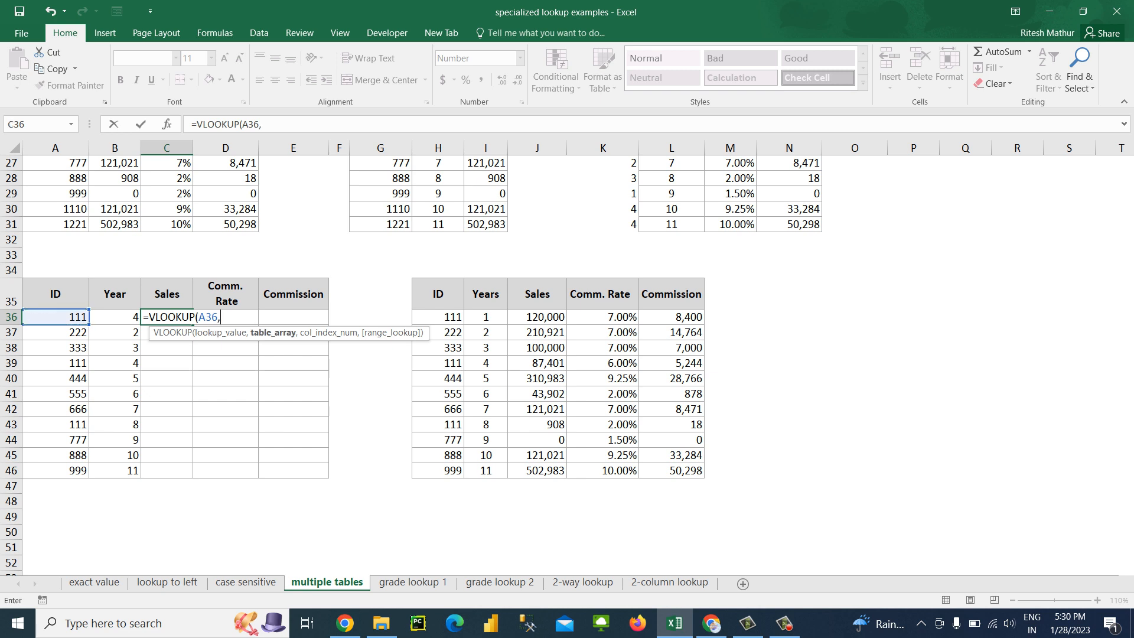
key(Right)
key(Right)
key(Right)
key(Right)
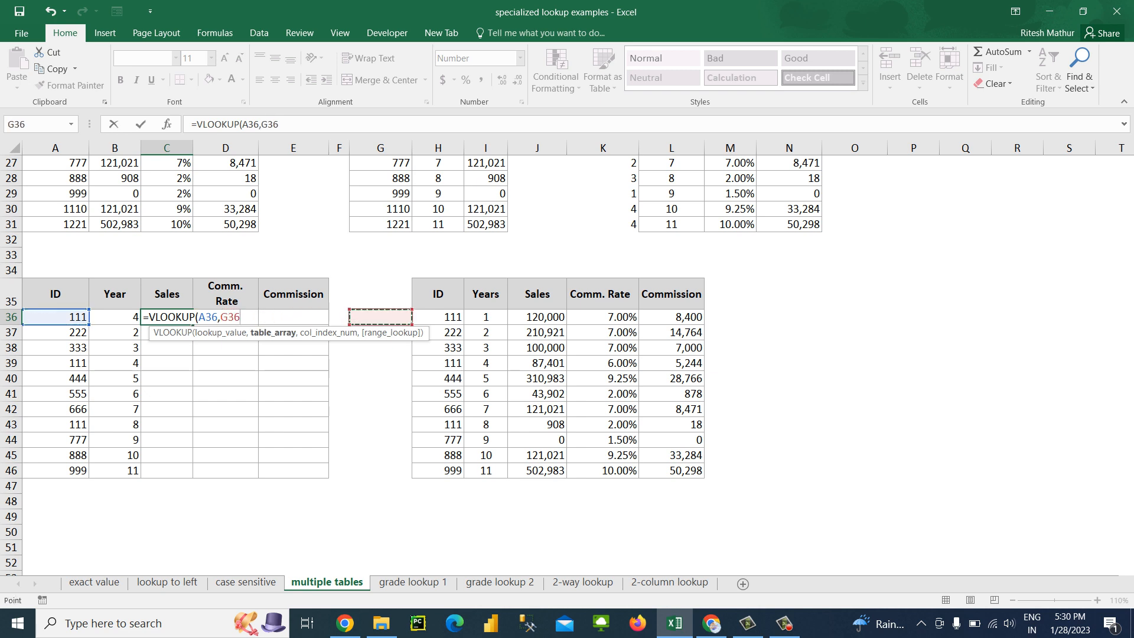
key(Right)
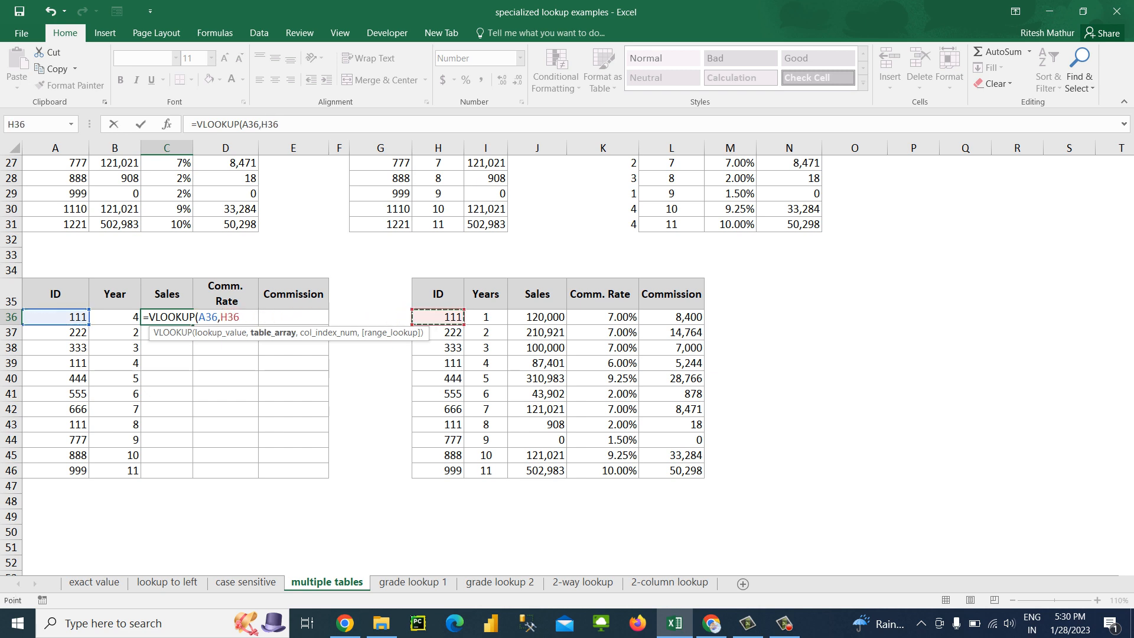
drag(455, 317, 700, 471)
text(,)
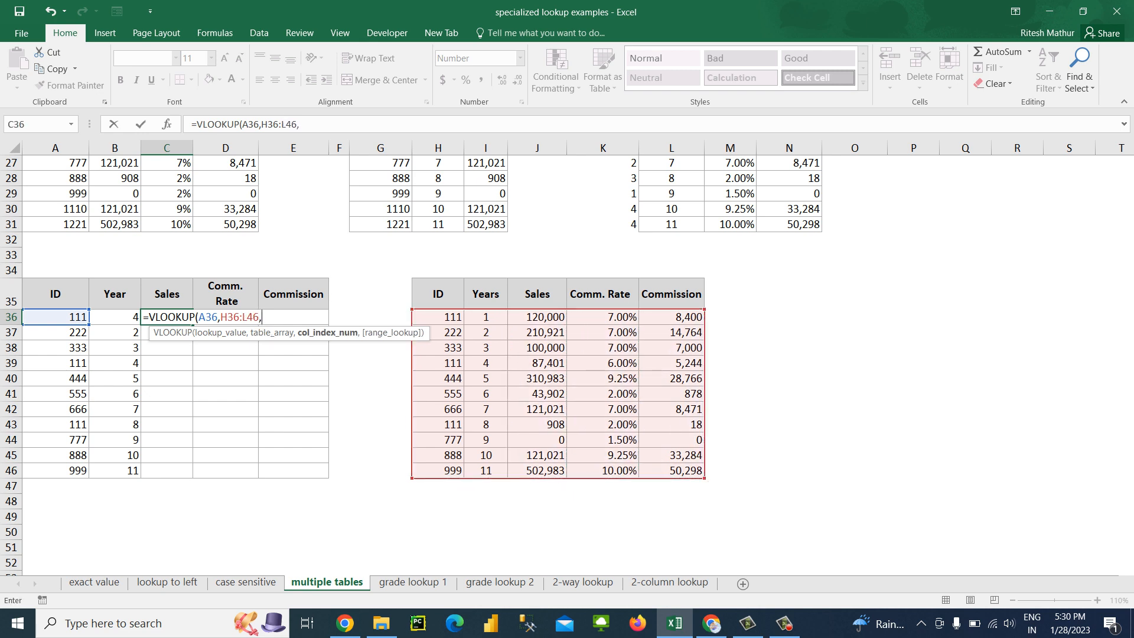
text(3,0))
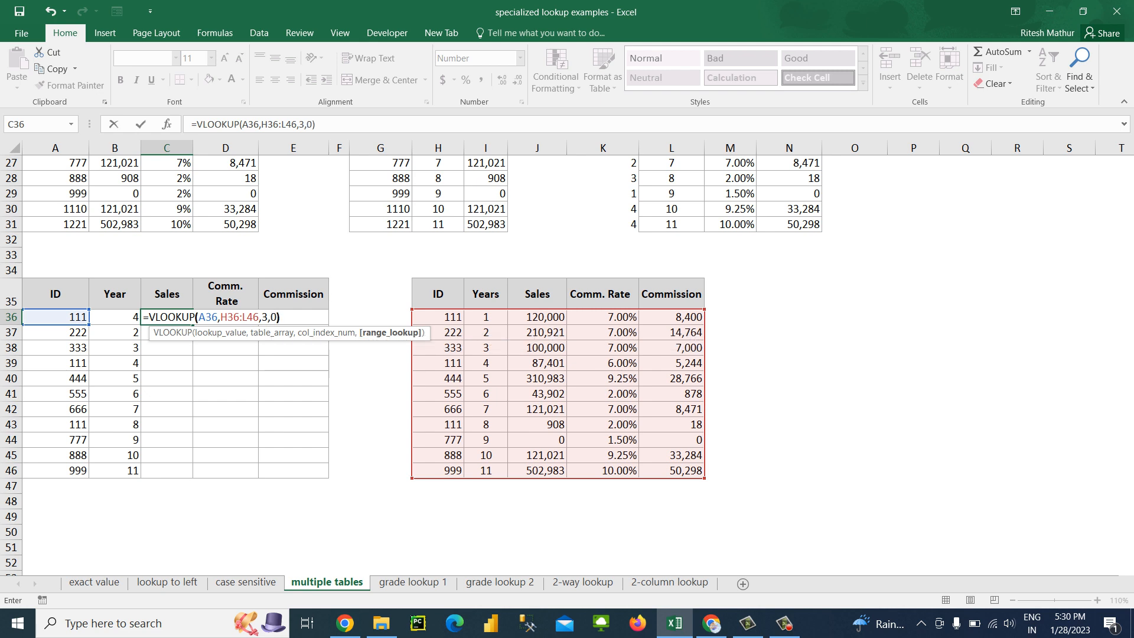
key(Return)
Make the table range in the C36 VLOOKUP formula absolute as $H$36:$L$46
key(Left)
key(Left)
key(Left)
key(Left)
key(Left)
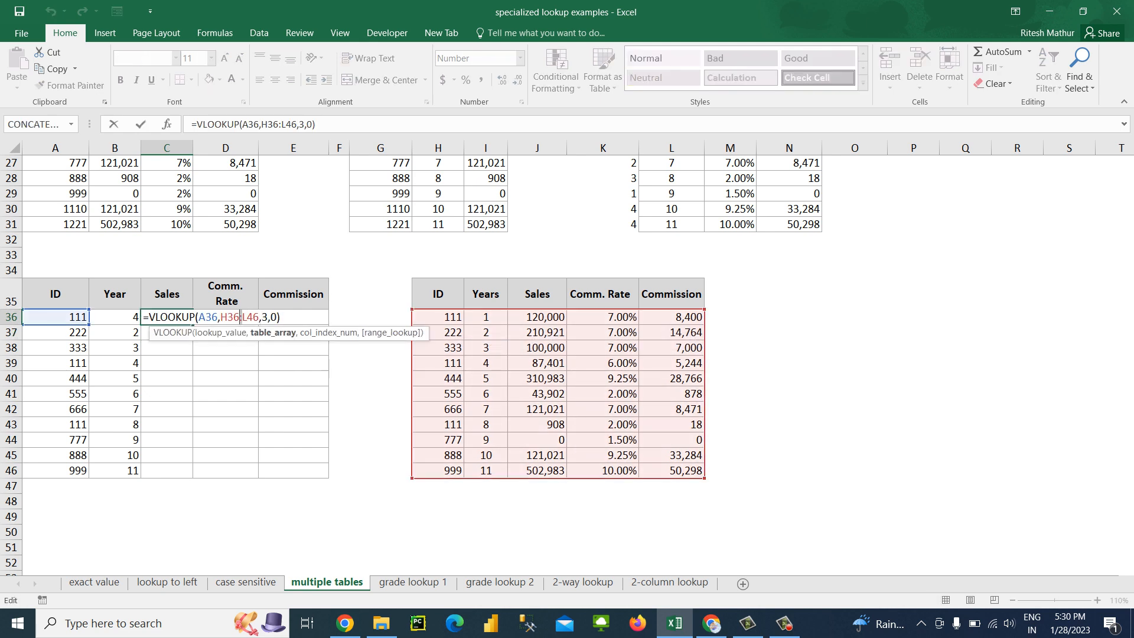
key(shift+Left)
key(F4)
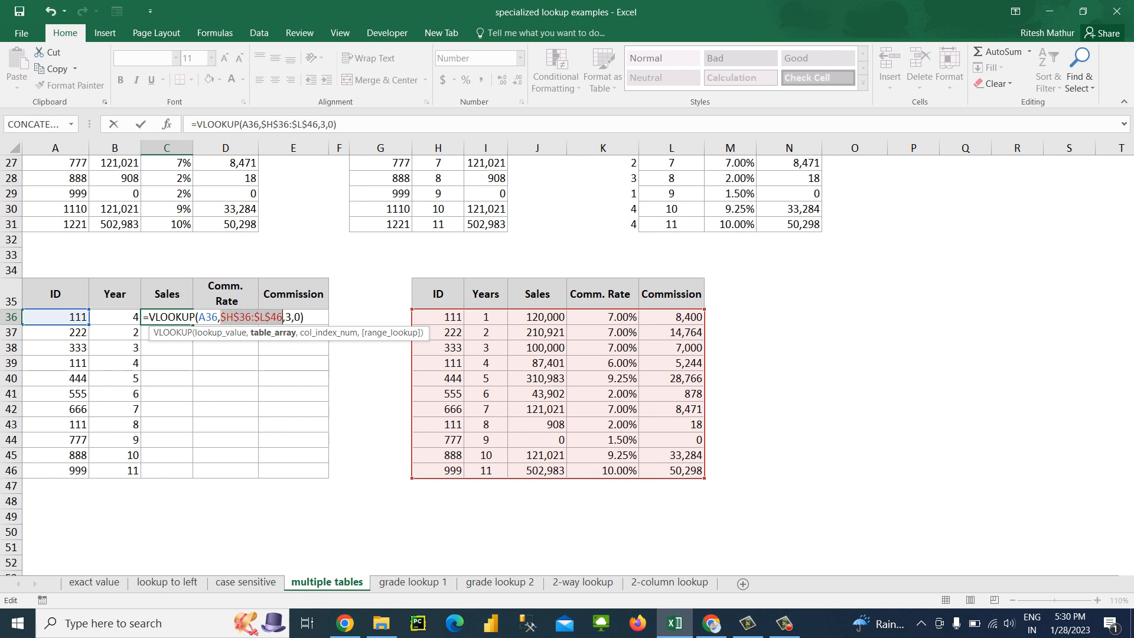
key(Return)
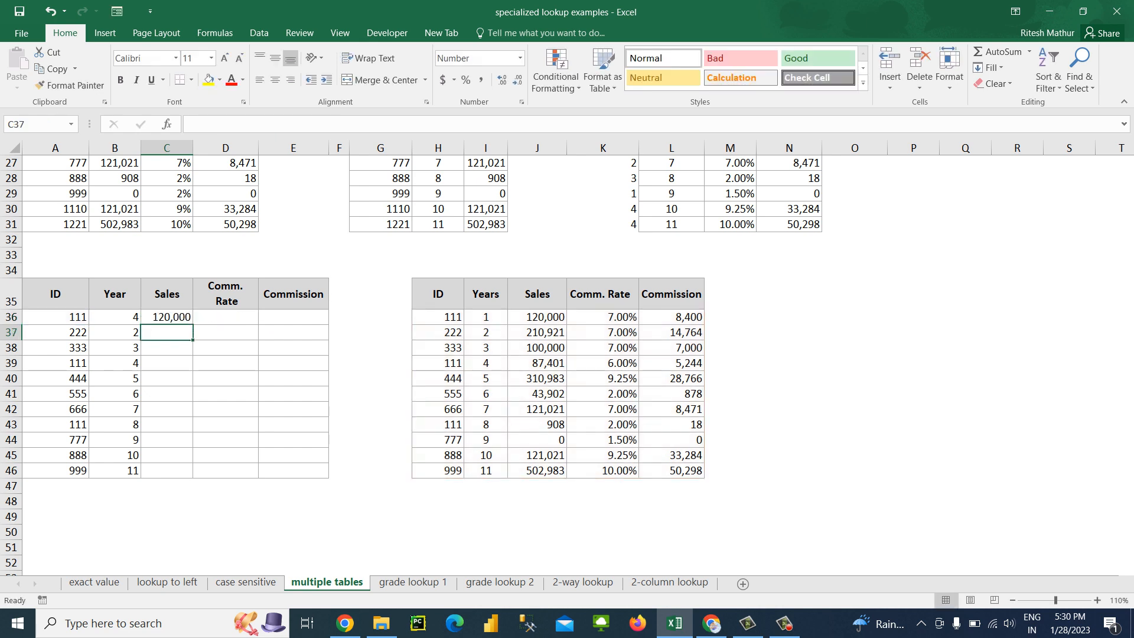
Fill the VLOOKUP formula in C36 down the Sales column through C46
key(Up)
key(Left)
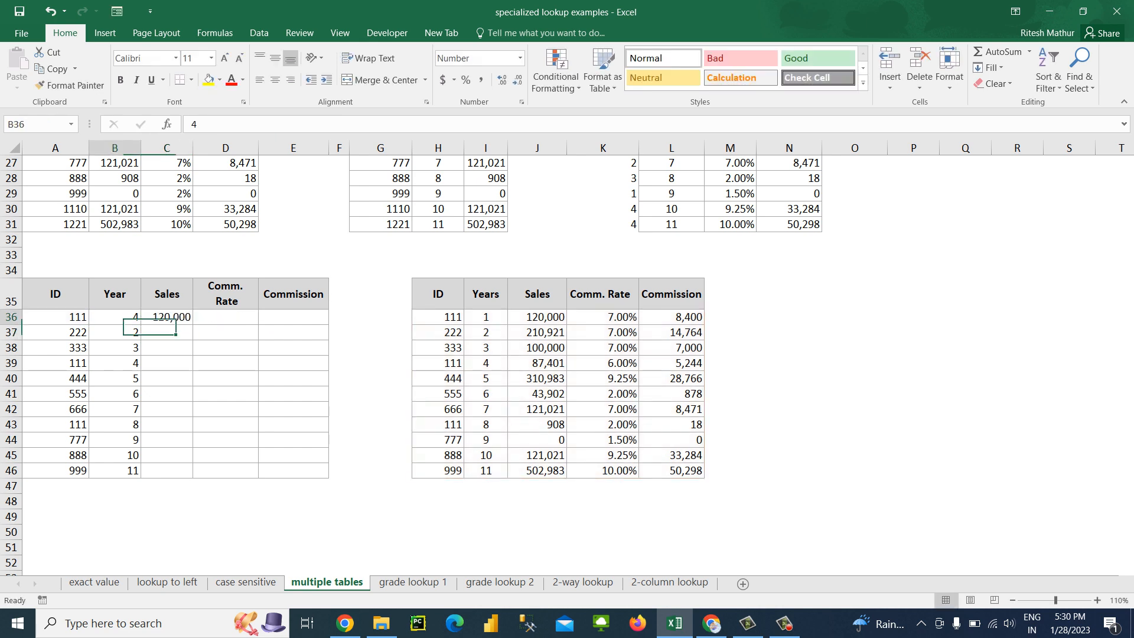
key(ctrl+Down)
key(Right)
key(ctrl+shift+Up)
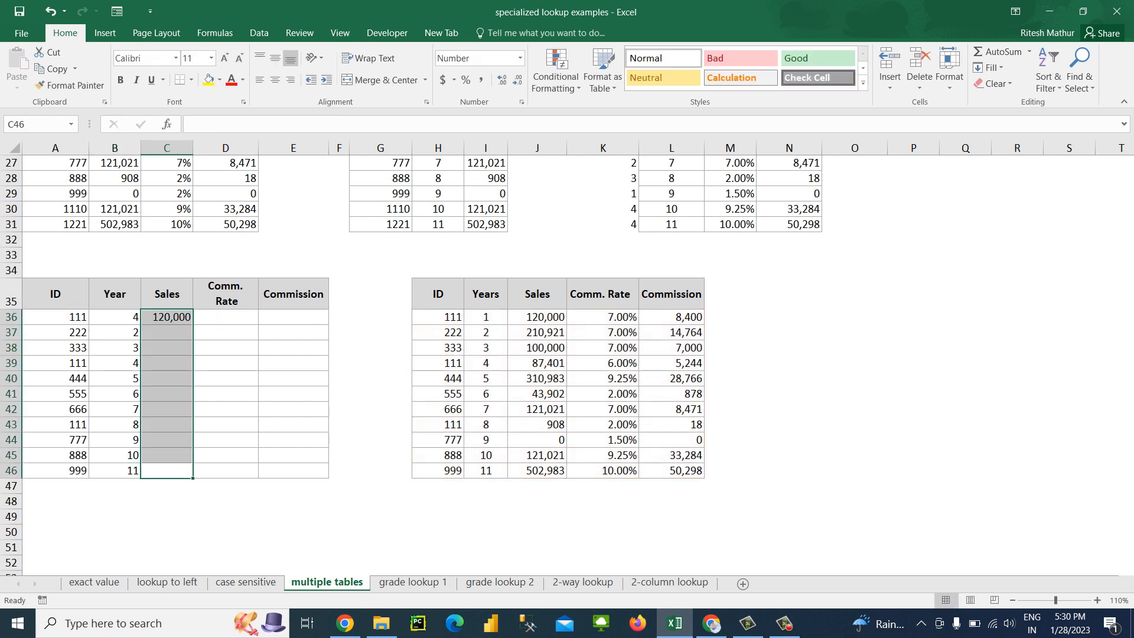
key(ctrl+d)
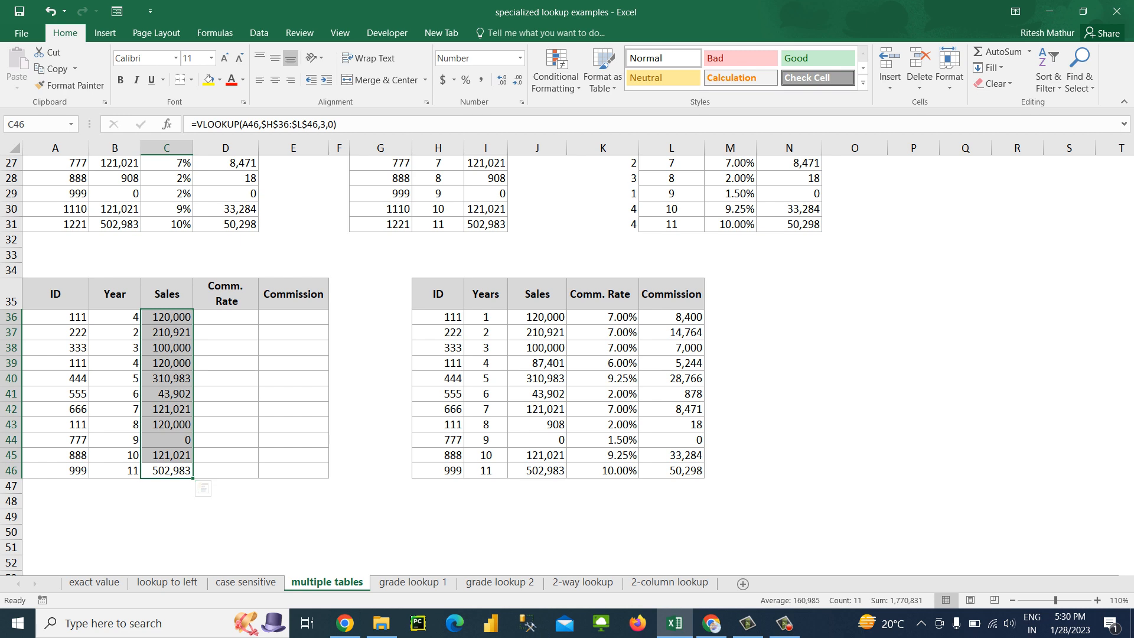
Lock the column of the lookup value in the C36 VLOOKUP formula as $A36
click(167, 317)
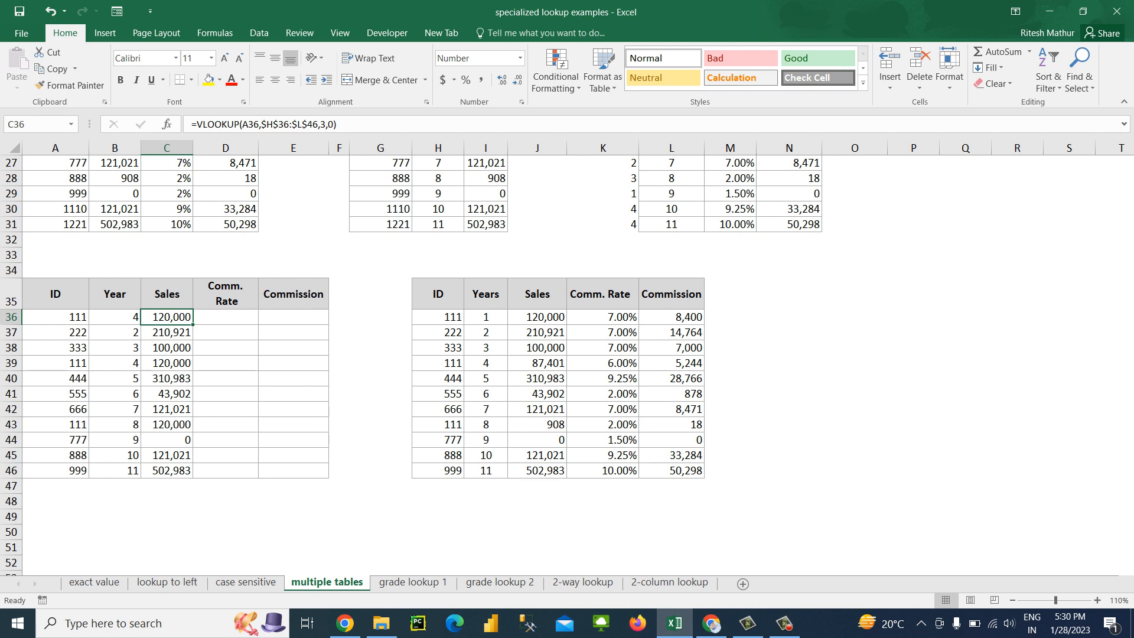
click(326, 125)
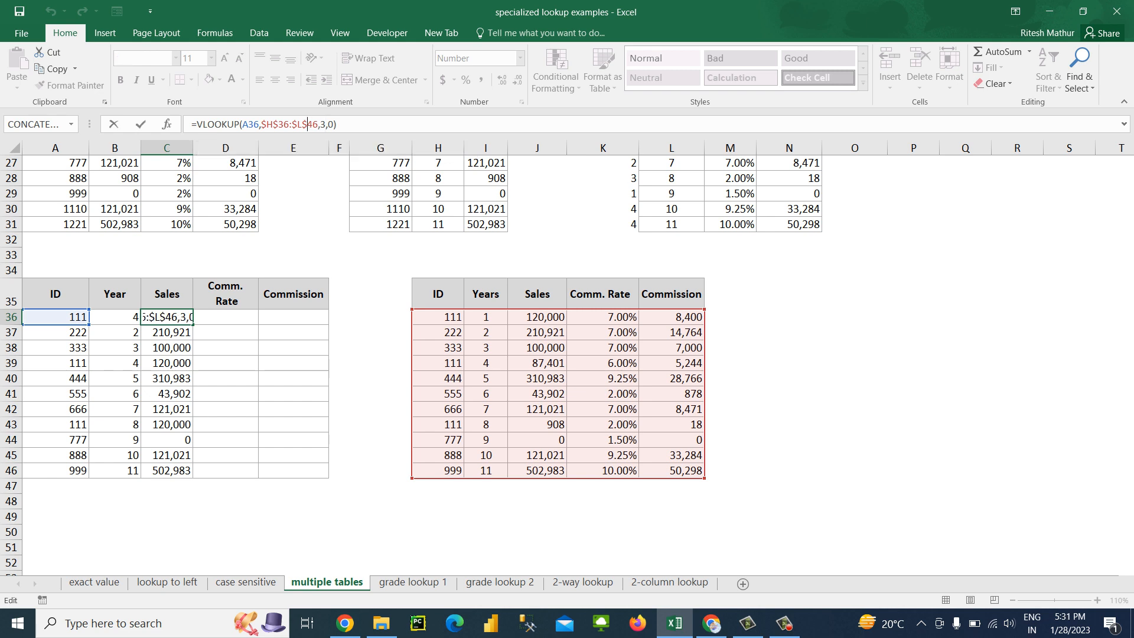
click(115, 317)
click(167, 317)
key(F2)
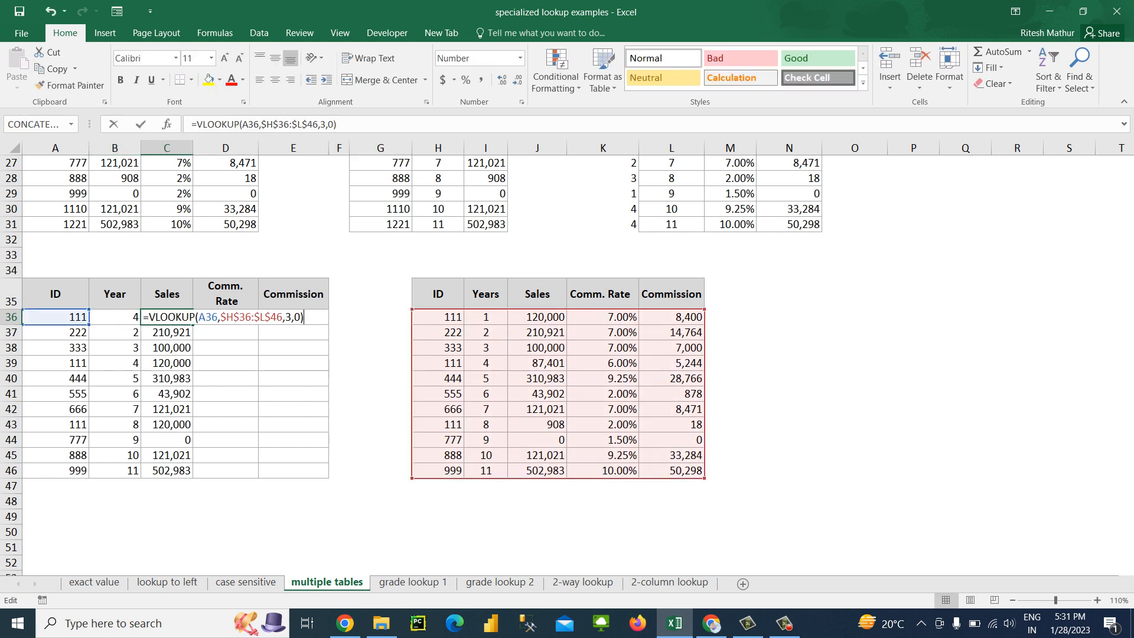
key(Left)
key(Left)
key(Left)
key(Left)
key(Left)
key(Left)
key(Left)
key(Left)
key(Left)
key(Left)
key(Left)
key(Left)
key(Left)
key(Left)
key(Left)
key(Left)
key(Left)
key(Left)
key(Left)
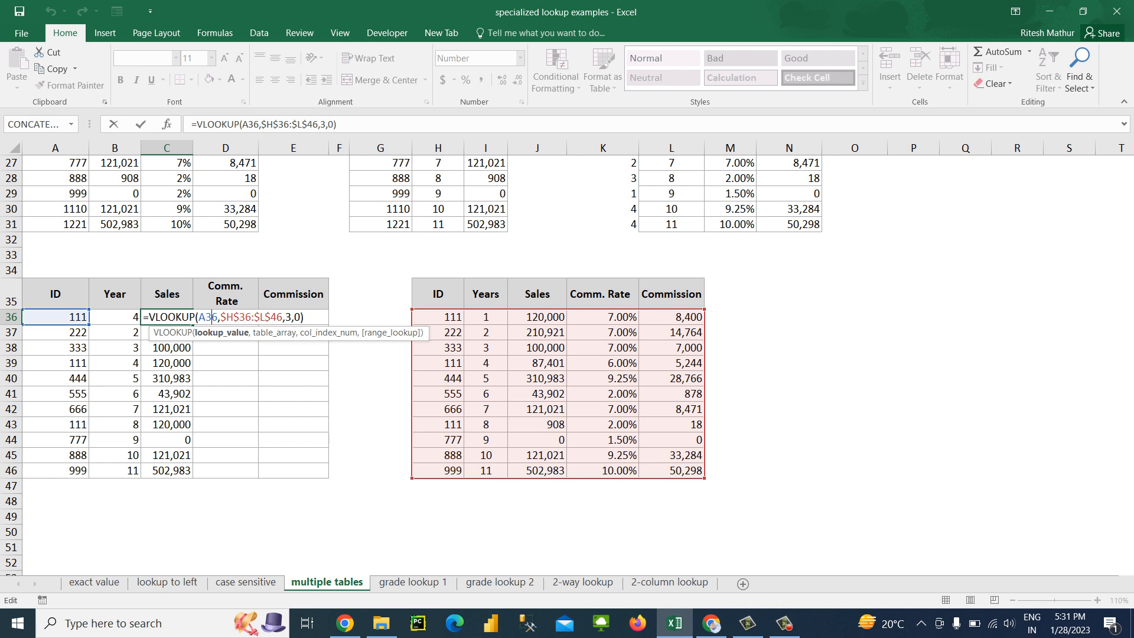
key(shift+Left)
key(shift+Left)
key(F4)
key(F4)
key(F4)
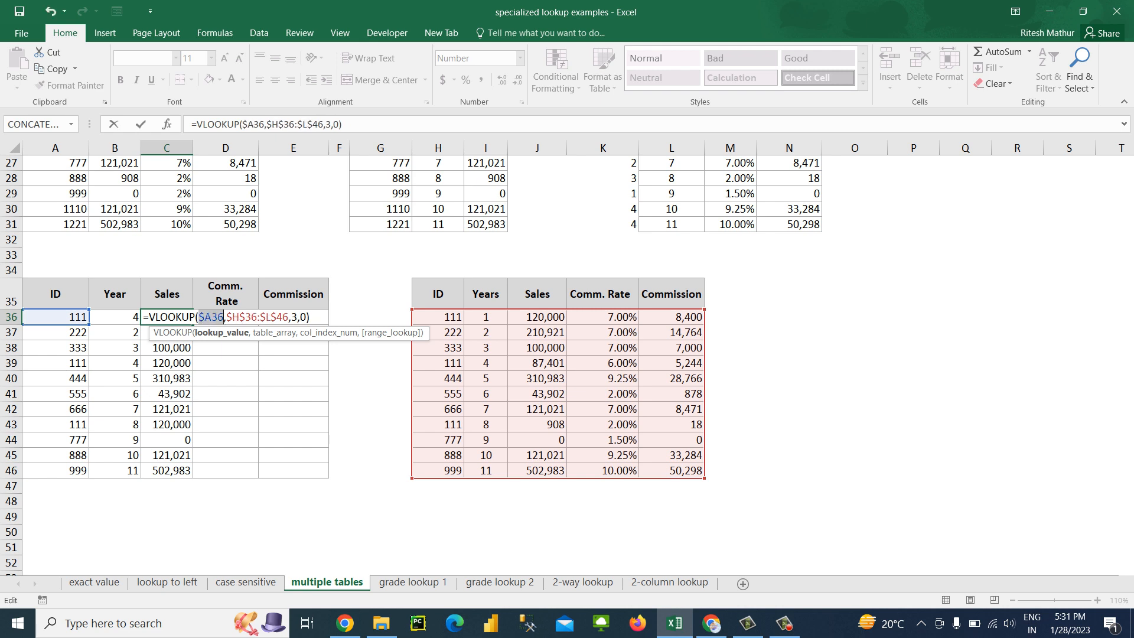
Replace the column index 3 in the C36 VLOOKUP formula with COLUMN(C33)
key(Right)
key(Right)
key(Right)
key(Right)
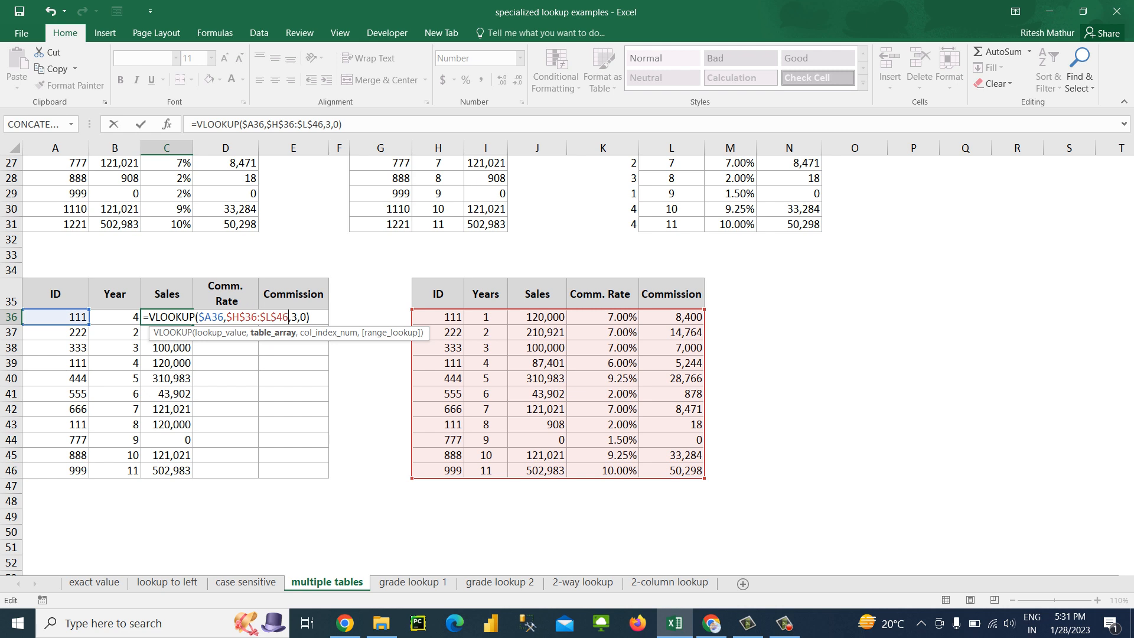
key(Right)
key(Right)
key(BackSpace)
text(colu)
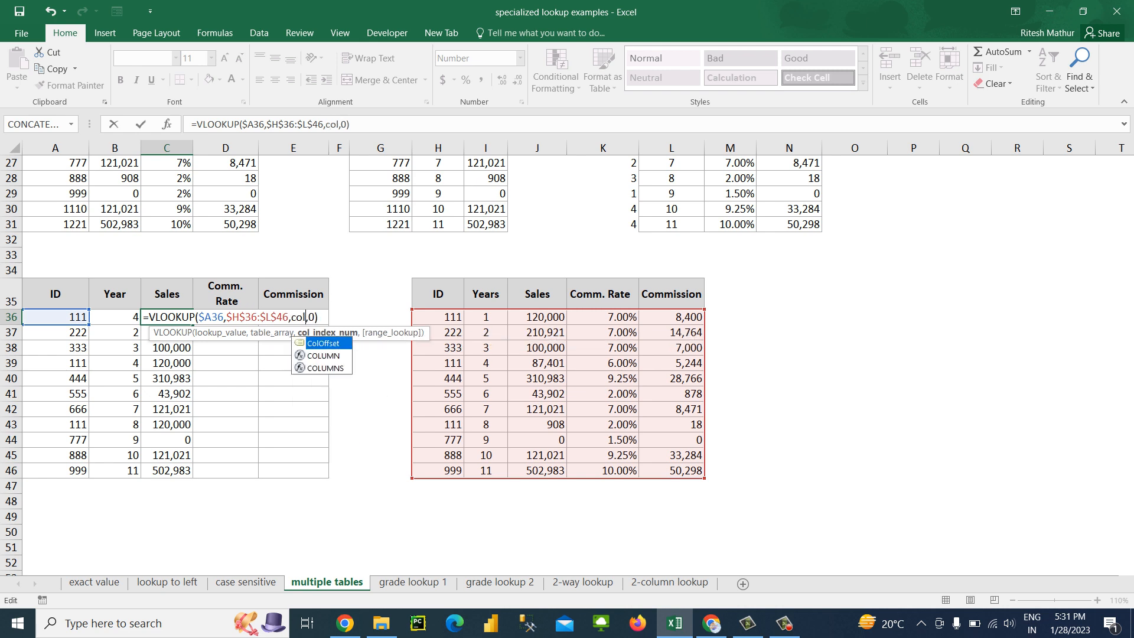
key(Tab)
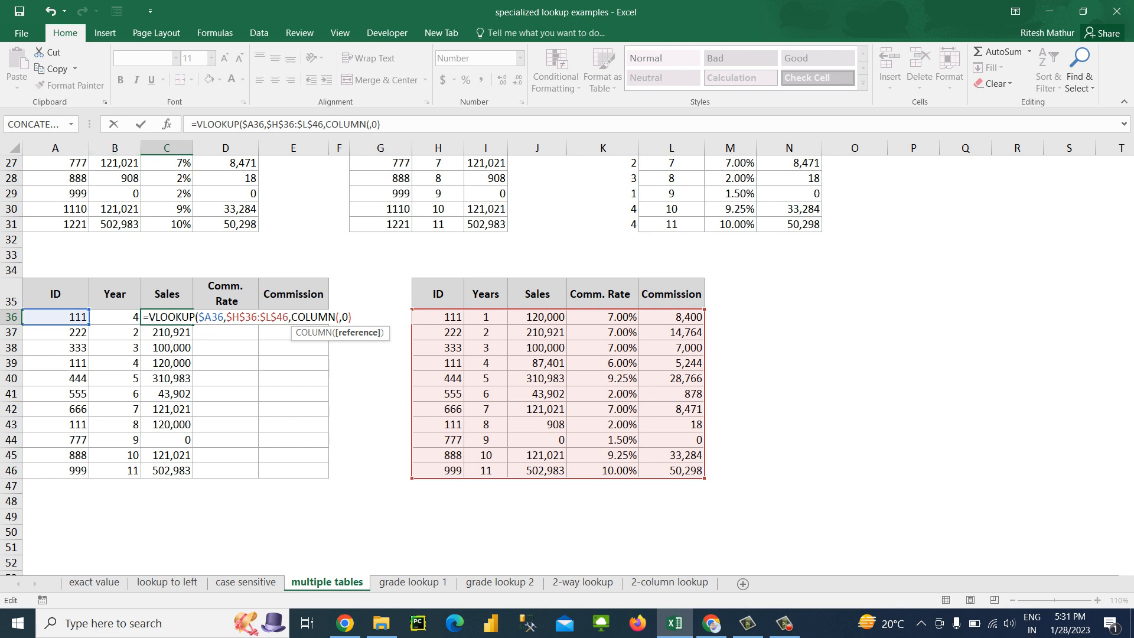
key(F2)
key(Up)
key(Up)
key(Up)
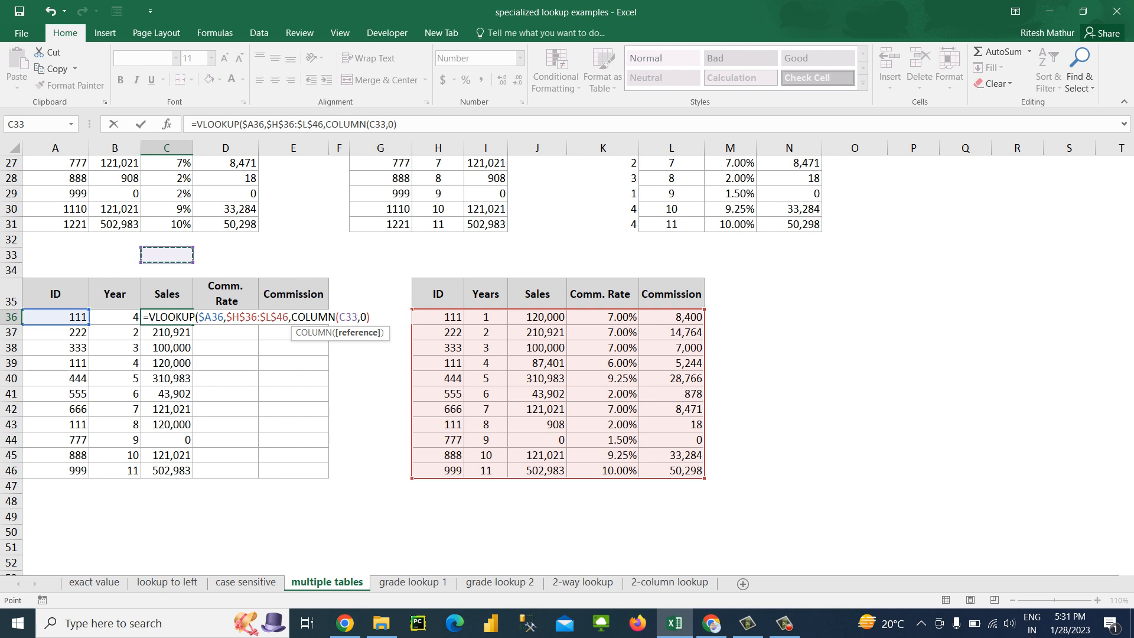
text())
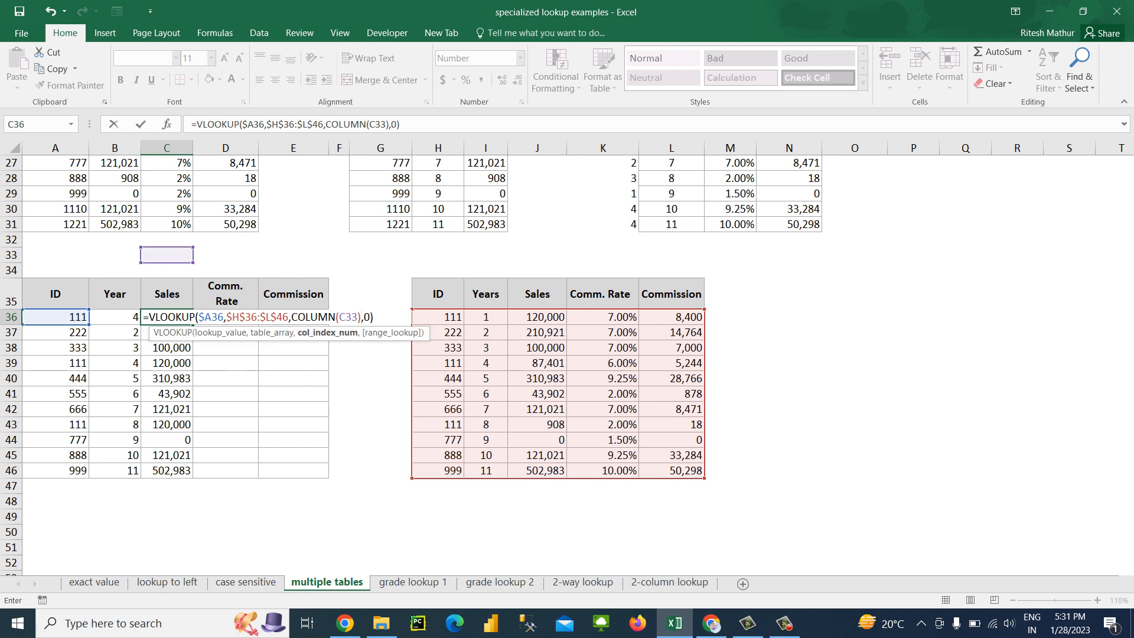
key(ctrl+Return)
Fill the Sales formulas in C36:C46 across to the Comm. Rate and Commission columns
key(shift+Down)
key(shift+Down)
key(shift+Down)
key(shift+Down)
key(shift+Down)
key(shift+Down)
key(shift+Down)
key(shift+Down)
key(shift+Down)
key(shift+Down)
key(shift+Right)
key(shift+Right)
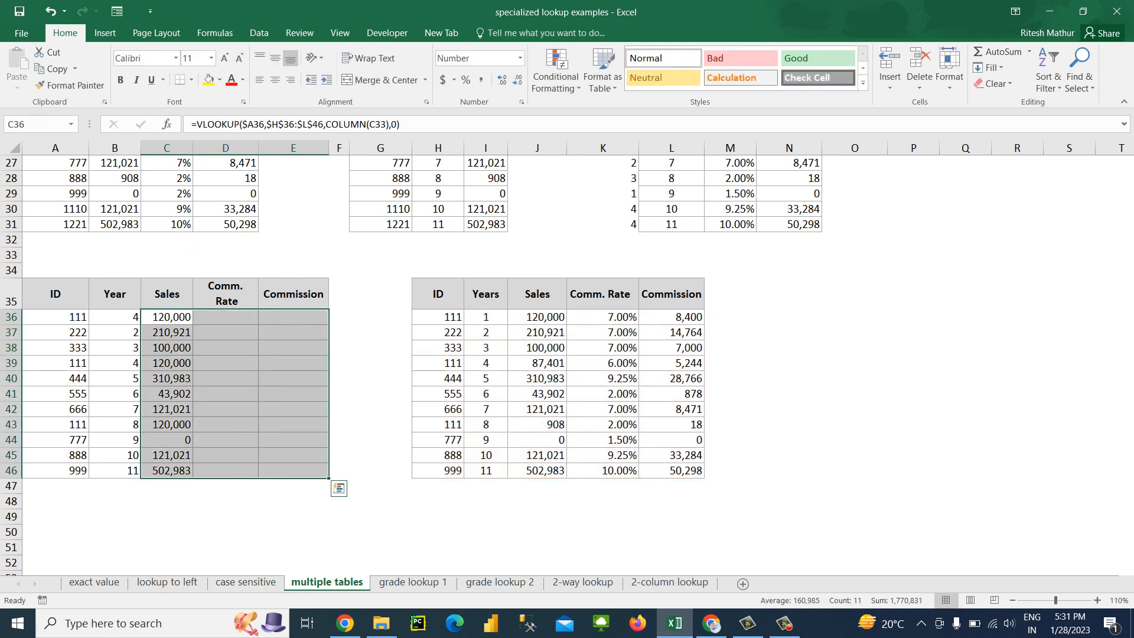
key(ctrl+r)
key(Up)
key(Down)
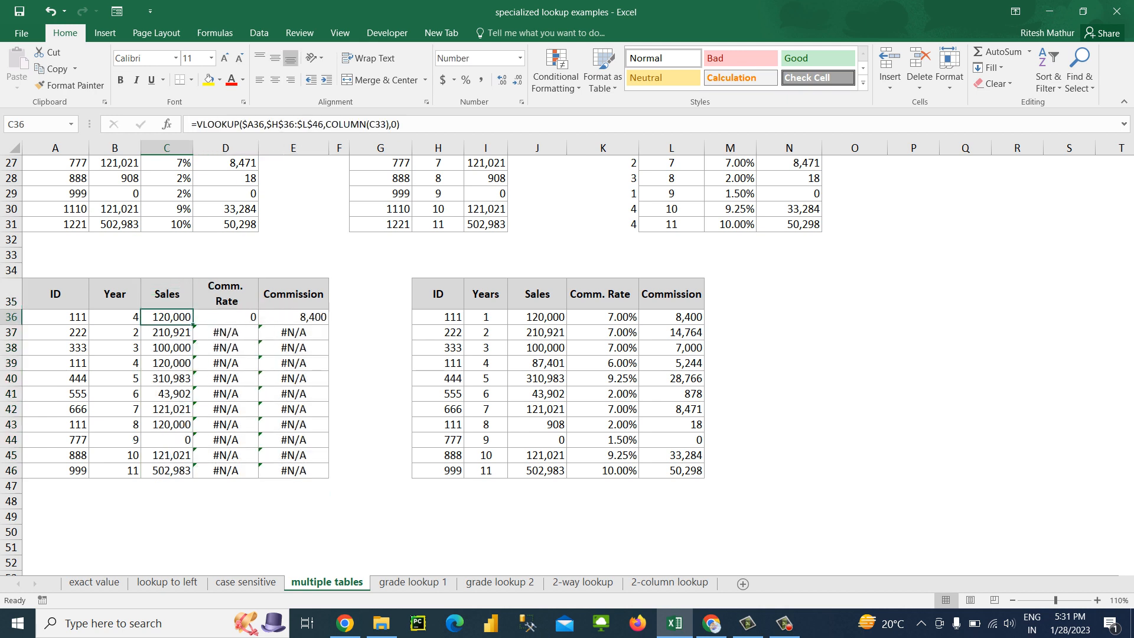
Check the lookup formulas in C36:E36 and fill them down through row 46
key(F2)
key(Tab)
key(F2)
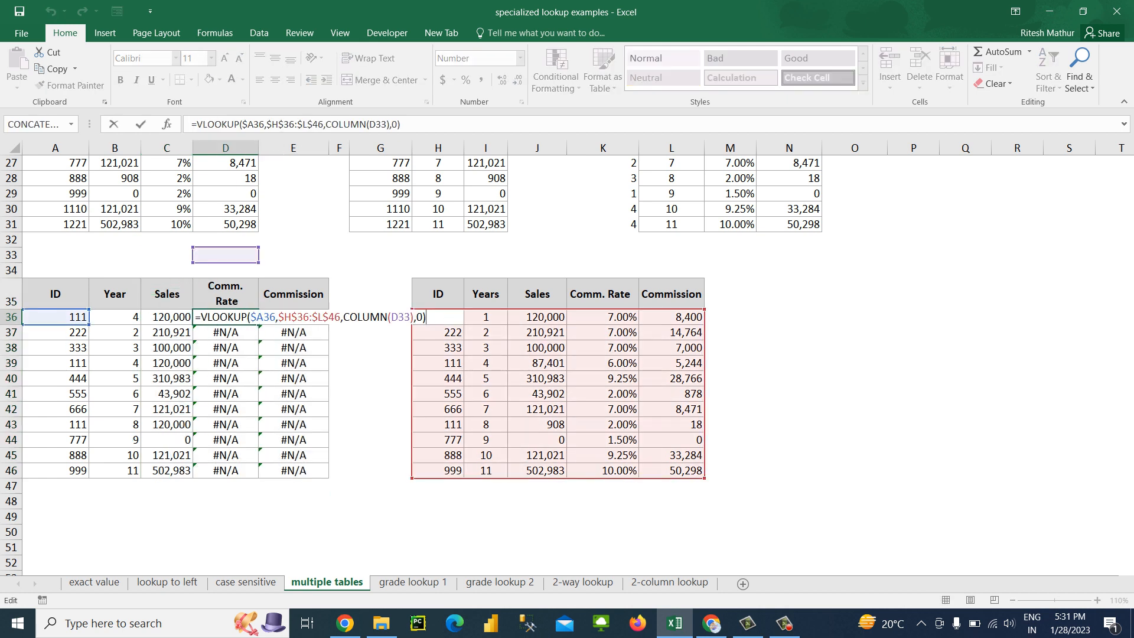
key(Tab)
key(F2)
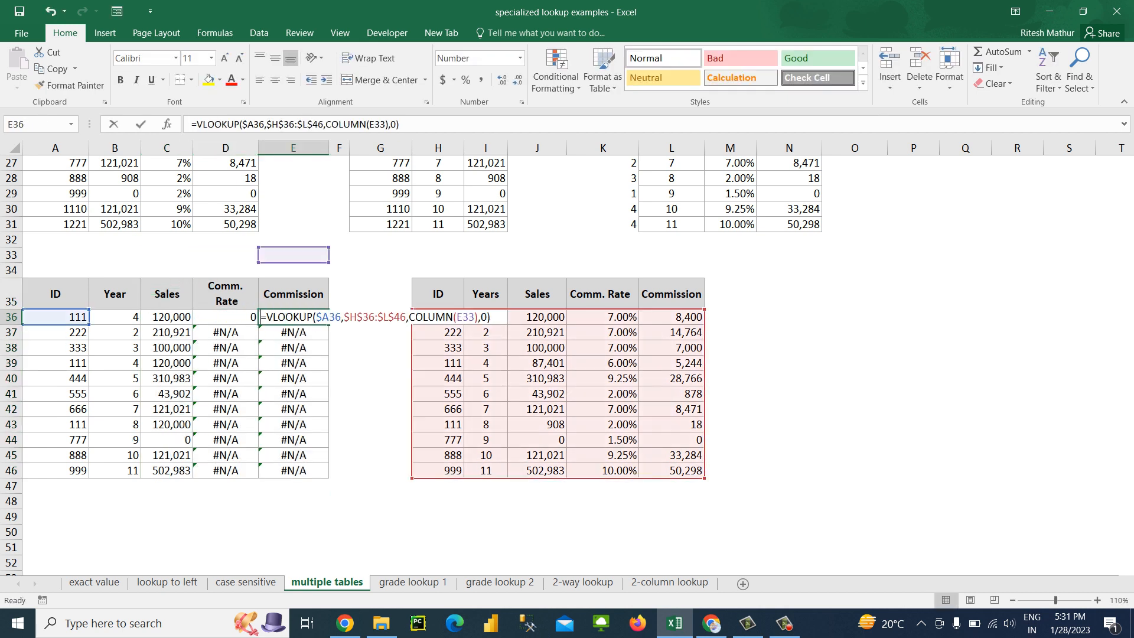
key(Escape)
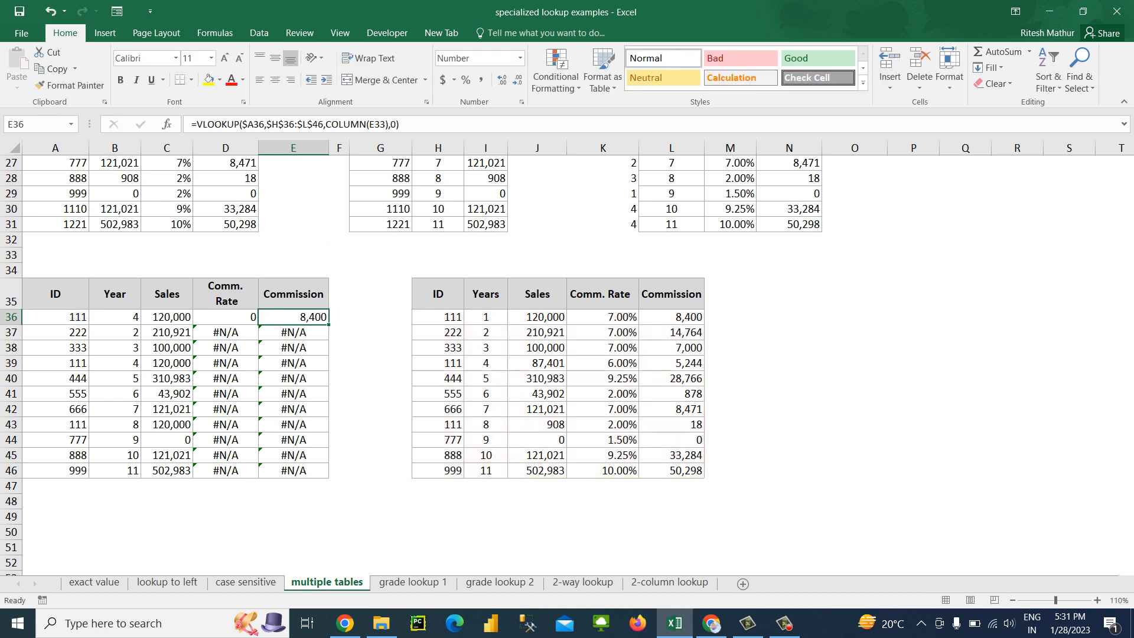
key(Left)
key(Left)
key(shift+Right)
key(shift+Right)
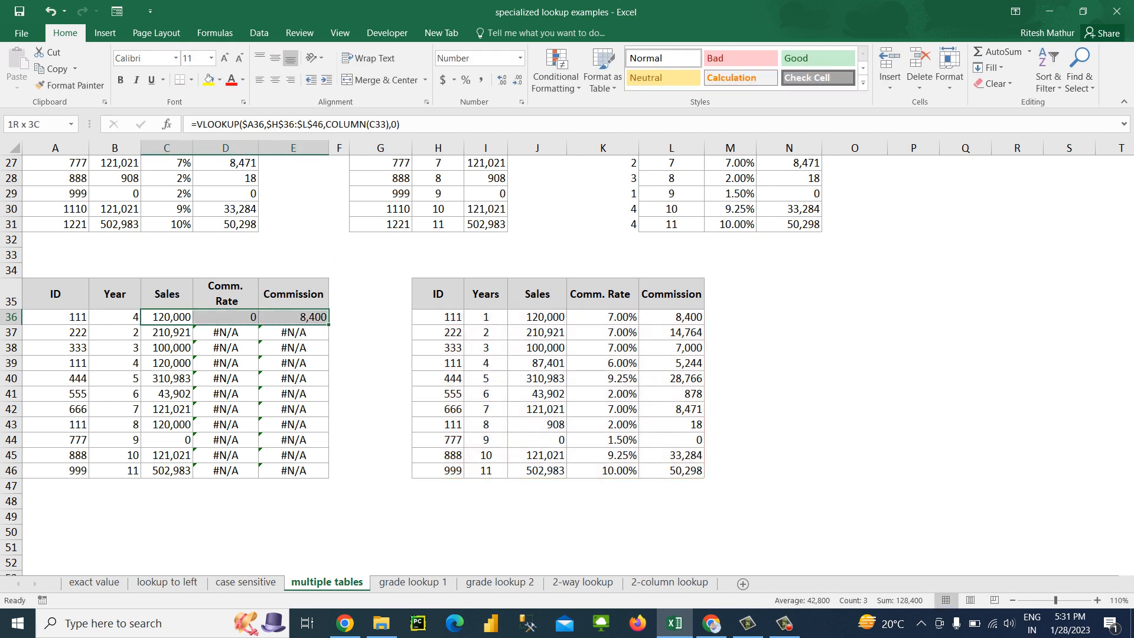
key(ctrl+shift+Down)
key(ctrl+d)
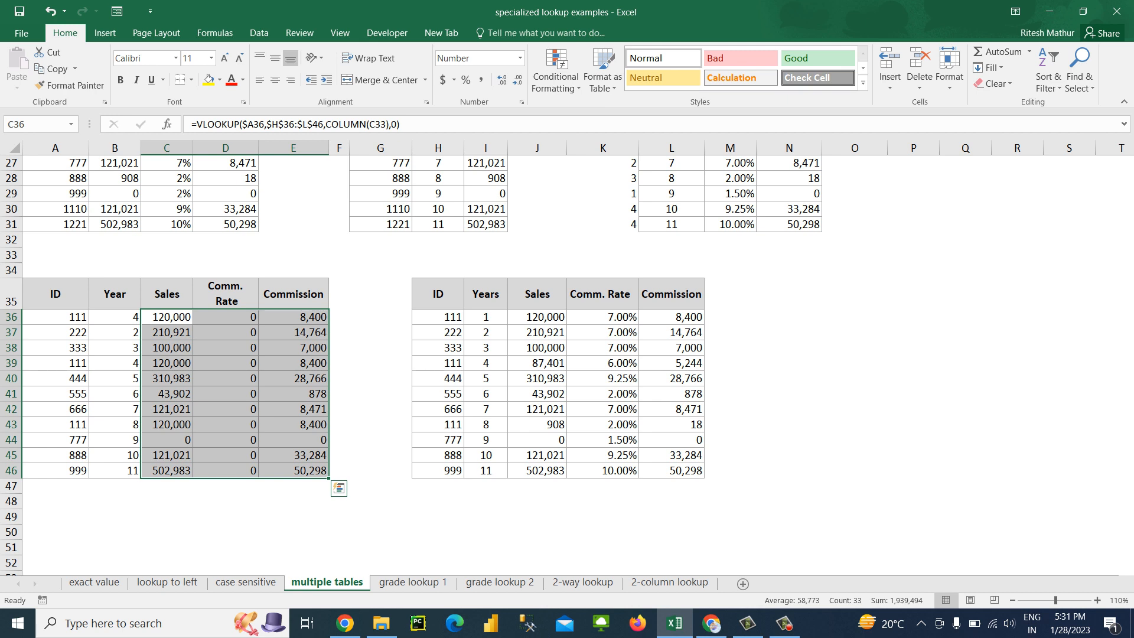
key(Up)
key(Down)
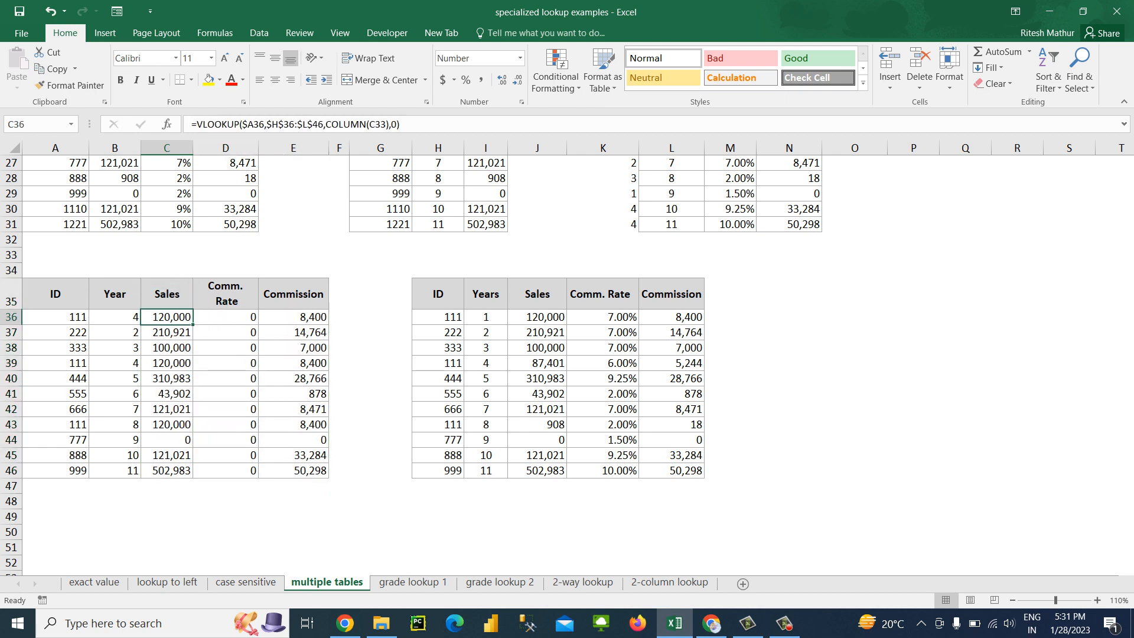
Format the Comm. Rate values in D36:D46 as percentages
key(Right)
key(ctrl+shift+Down)
key(ctrl+shift+5)
key(Right)
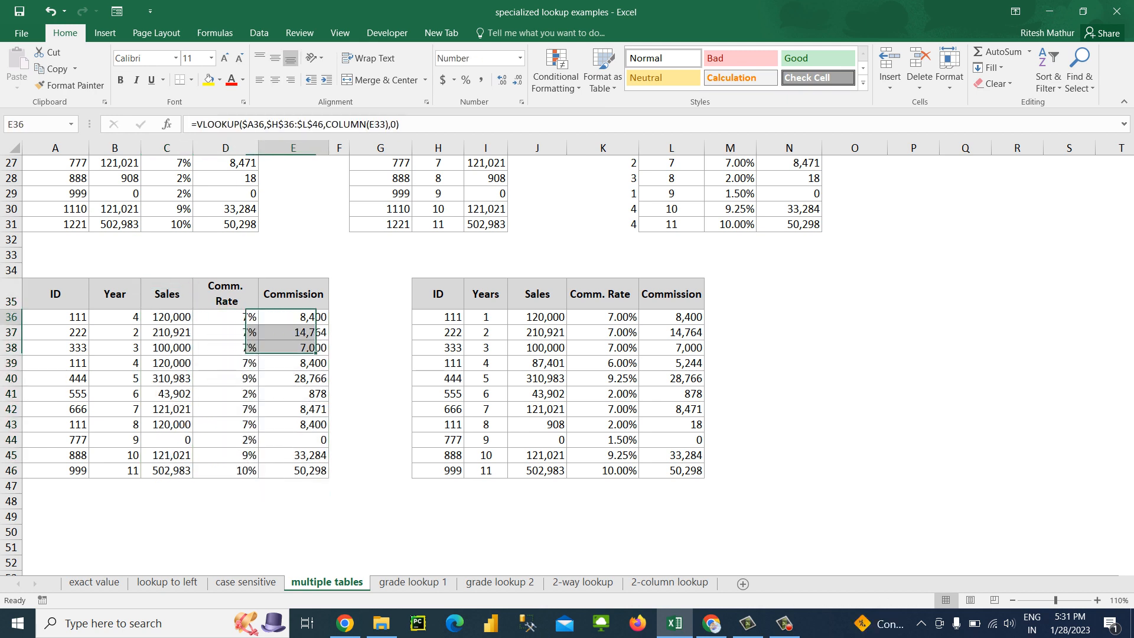
key(ctrl+shift+Down)
key(Left)
key(Left)
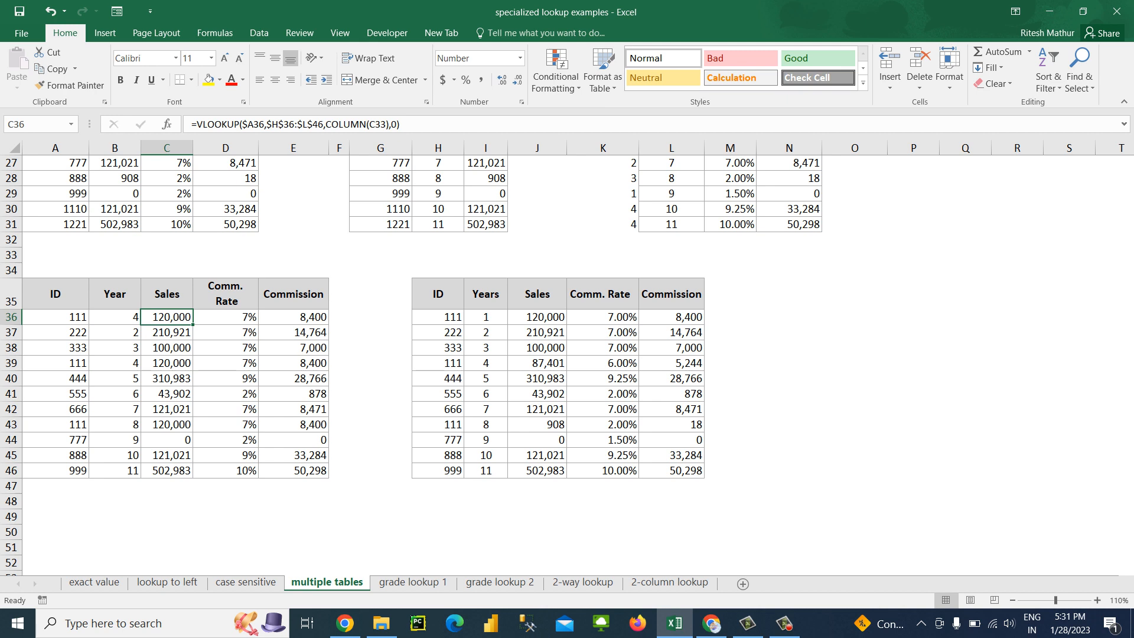
Enter the note Ctrl+Shift+5 in cell G34
click(381, 271)
text(Ctrl)
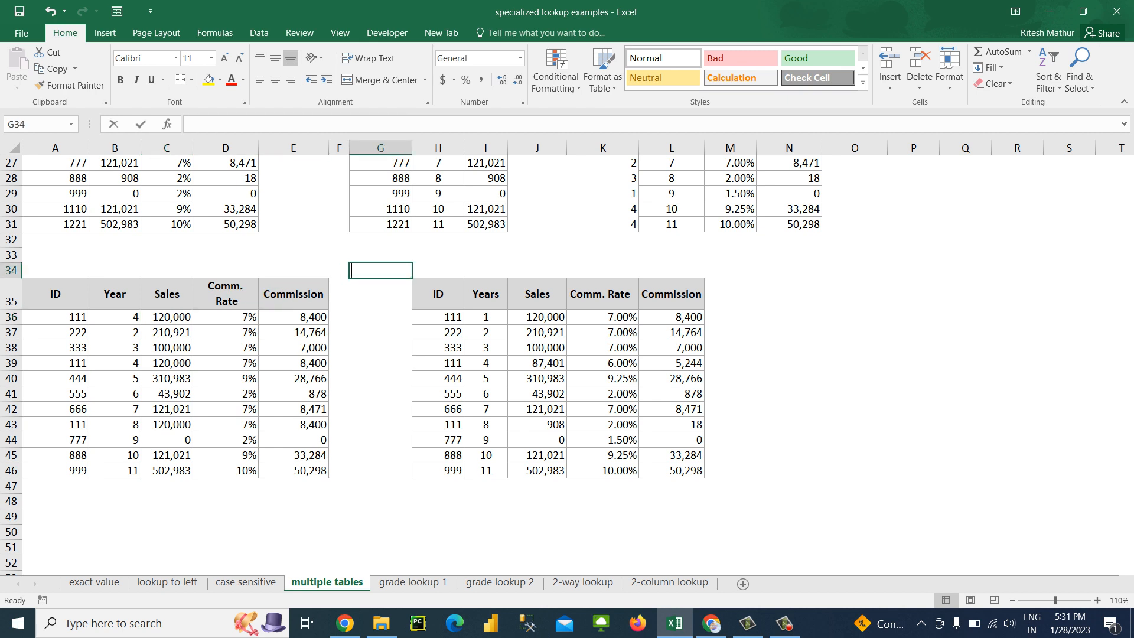
text(+Shift+)
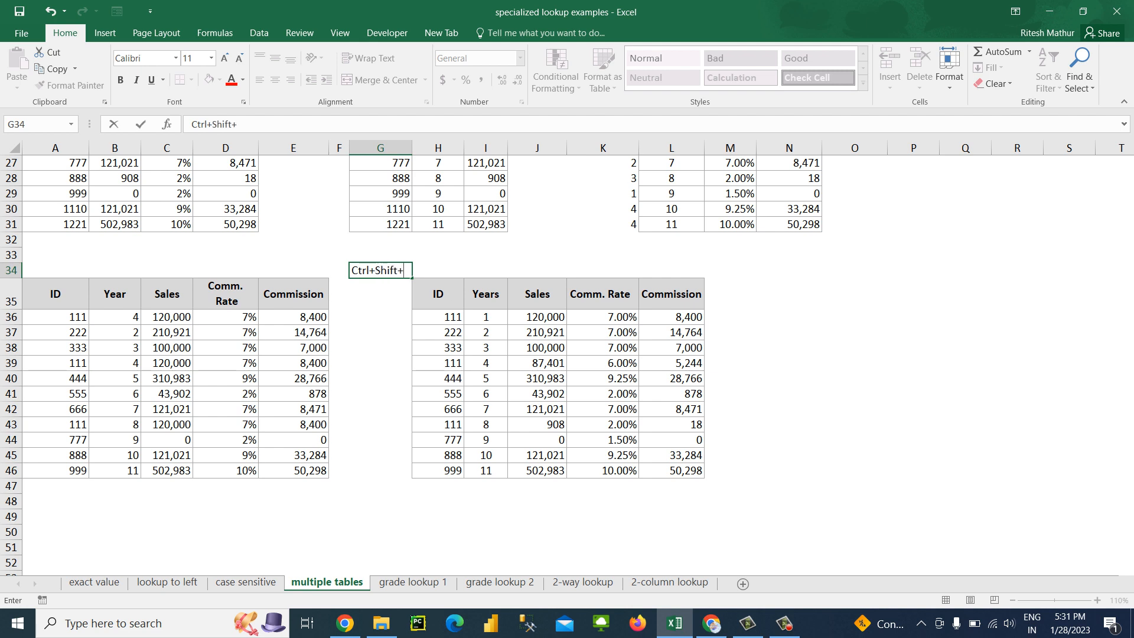
text(5)
key(Return)
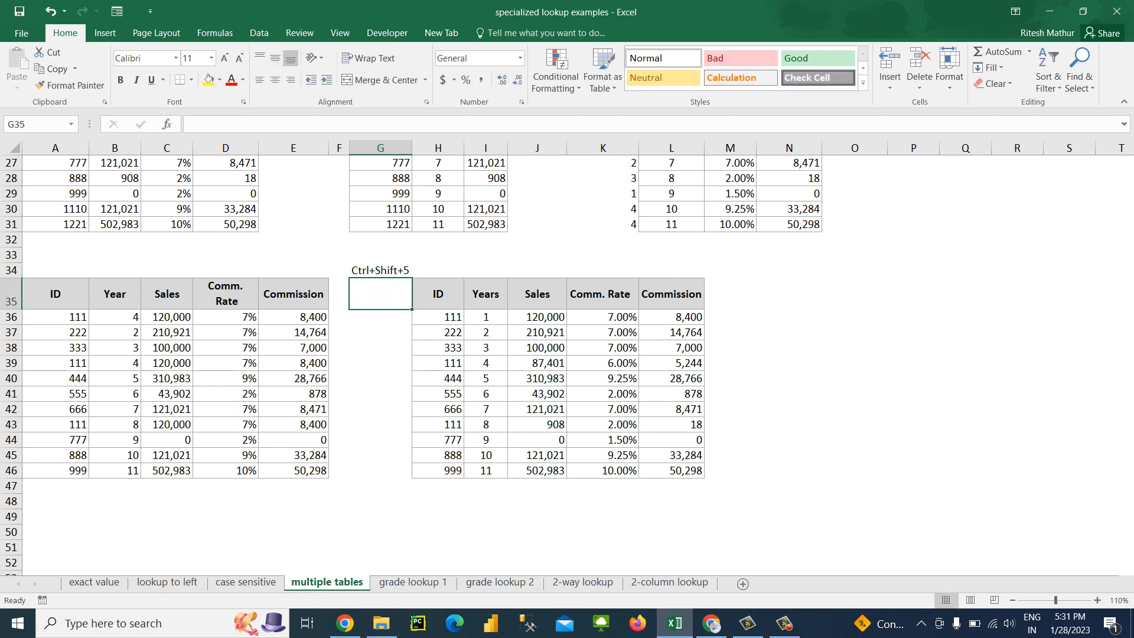
Try time, number, date, currency, percentage and scientific formats on the Commission in E36, leaving it in General format
key(Up)
key(Left)
key(Left)
key(Down)
key(Down)
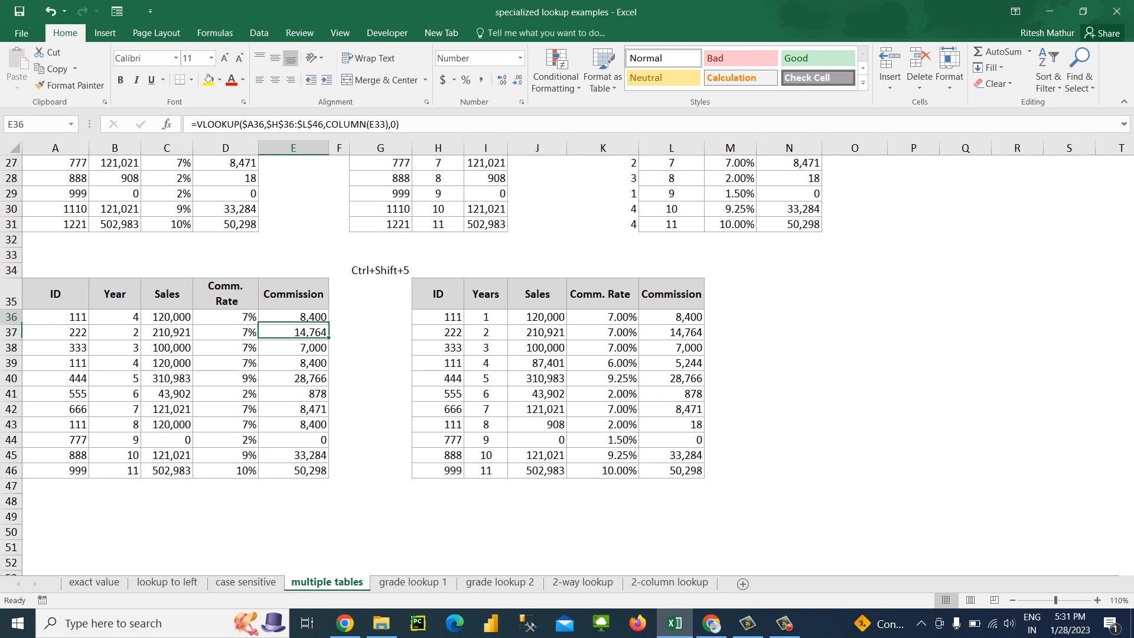
key(ctrl+shift+2)
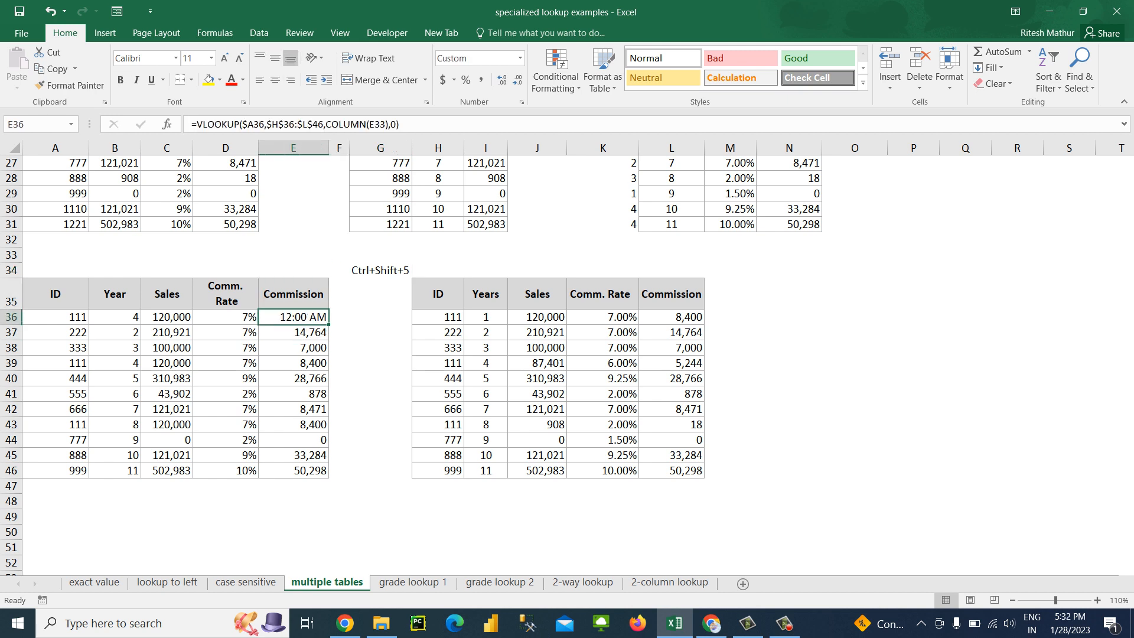
key(ctrl+shift+1)
key(ctrl+shift+grave)
key(ctrl+shift+3)
key(ctrl+shift+4)
key(ctrl+shift+5)
key(ctrl+shift+6)
key(ctrl+shift+4)
key(ctrl+shift+grave)
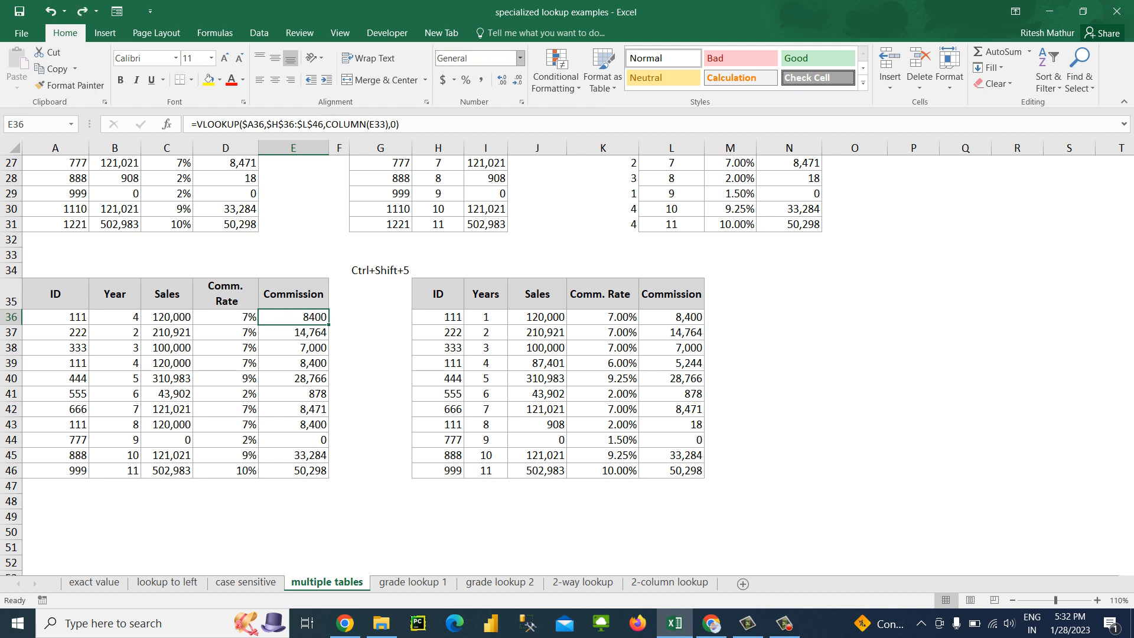
click(380, 270)
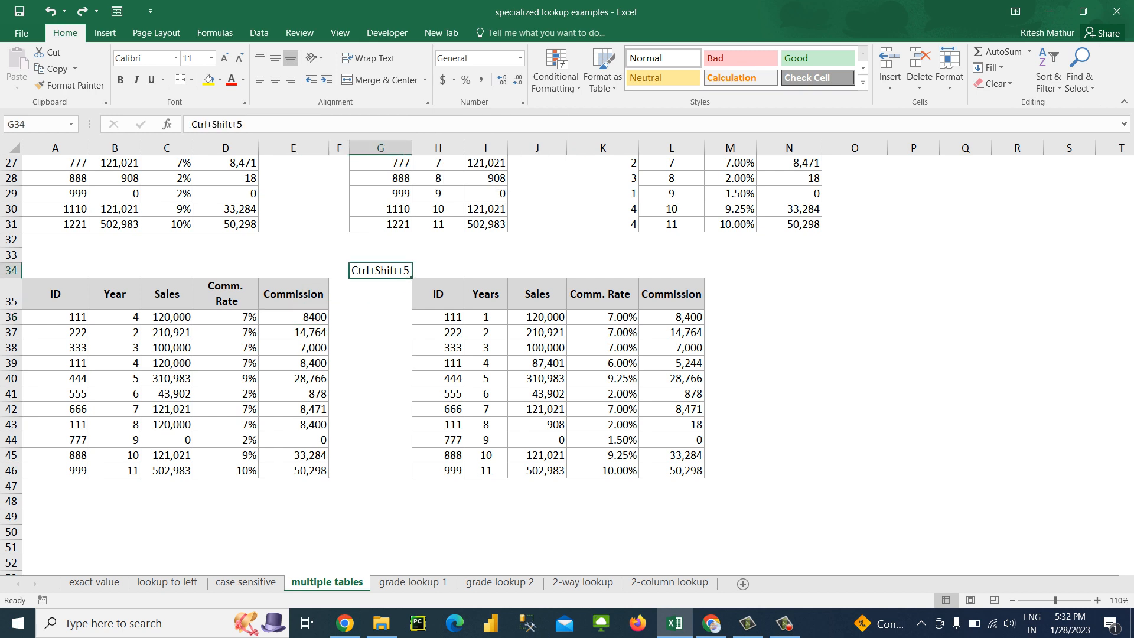
click(225, 332)
click(167, 317)
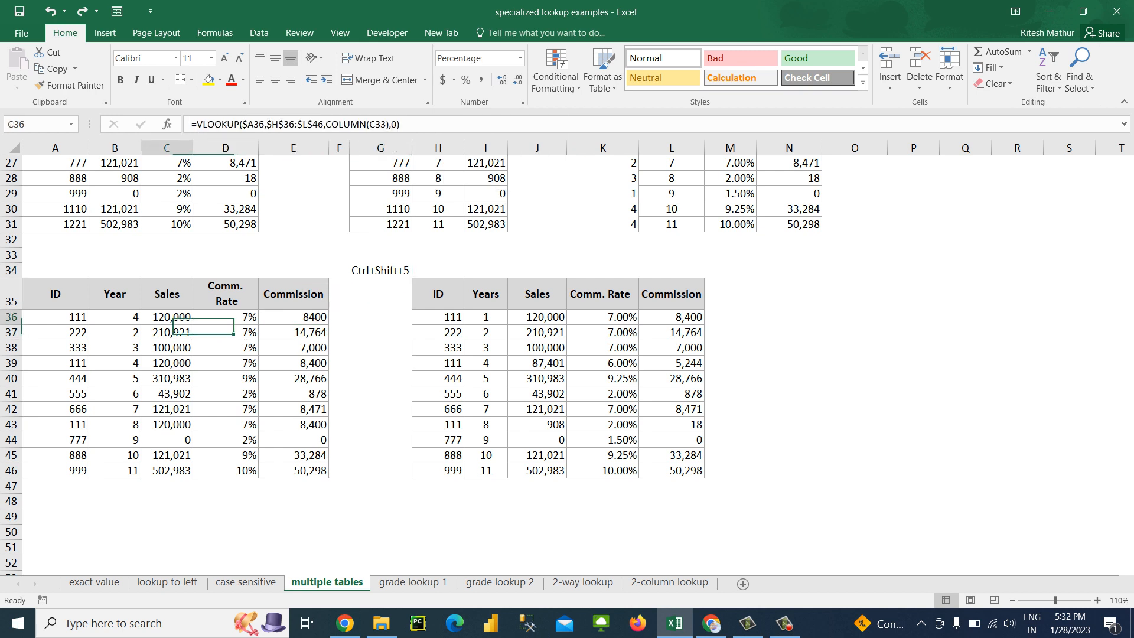
key(Down)
key(Down)
key(Down)
key(Up)
key(Up)
key(Up)
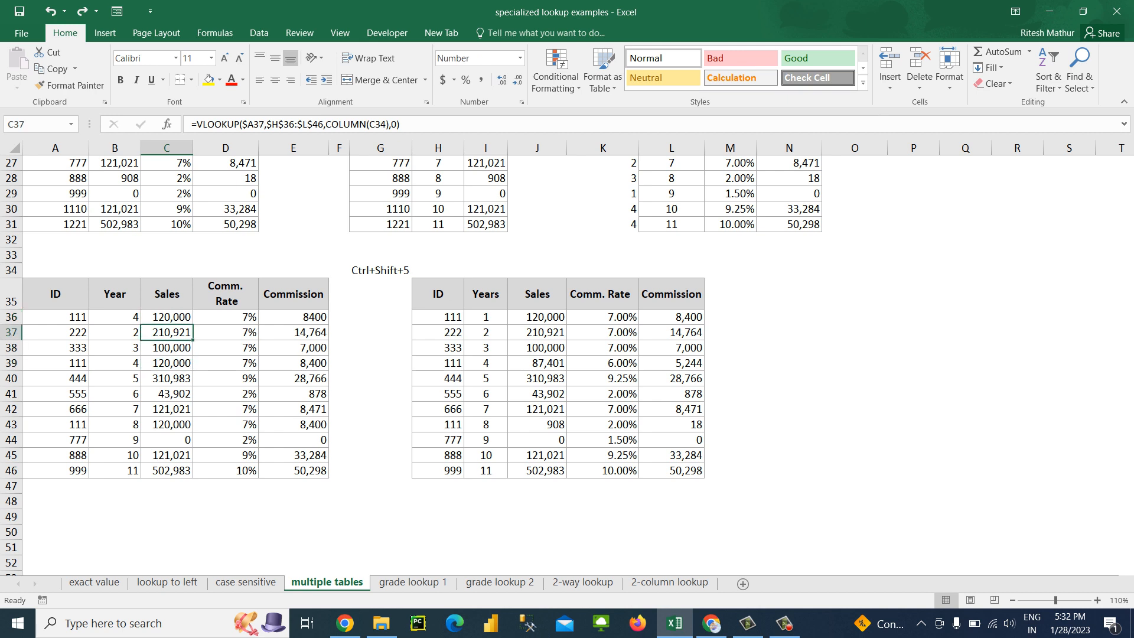
key(Left)
key(Left)
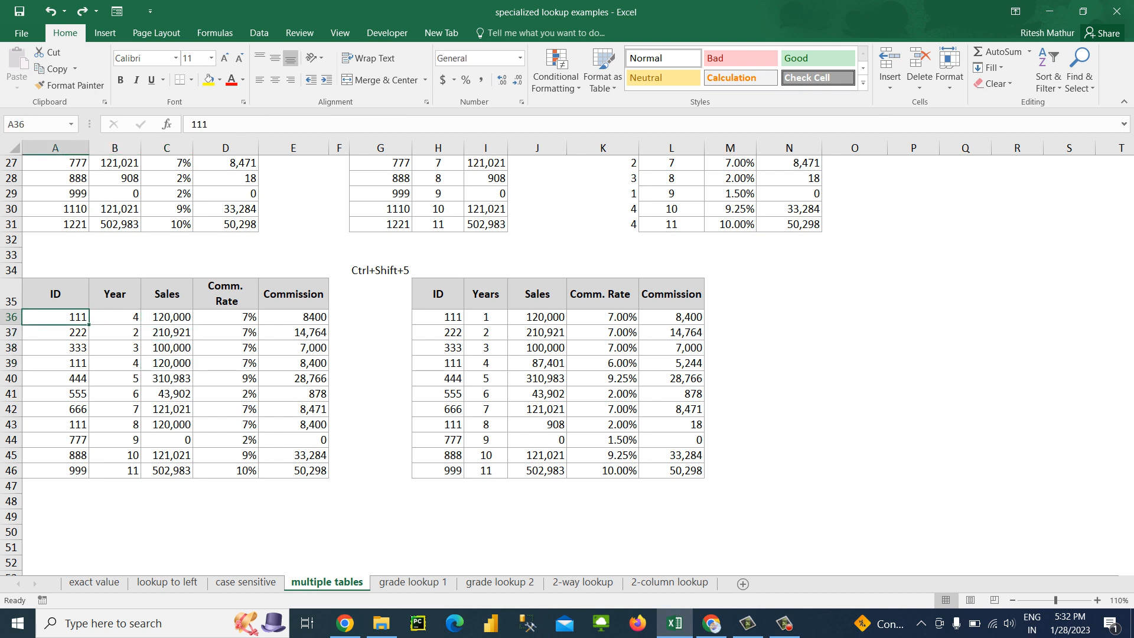
key(Down)
key(Down)
key(Down)
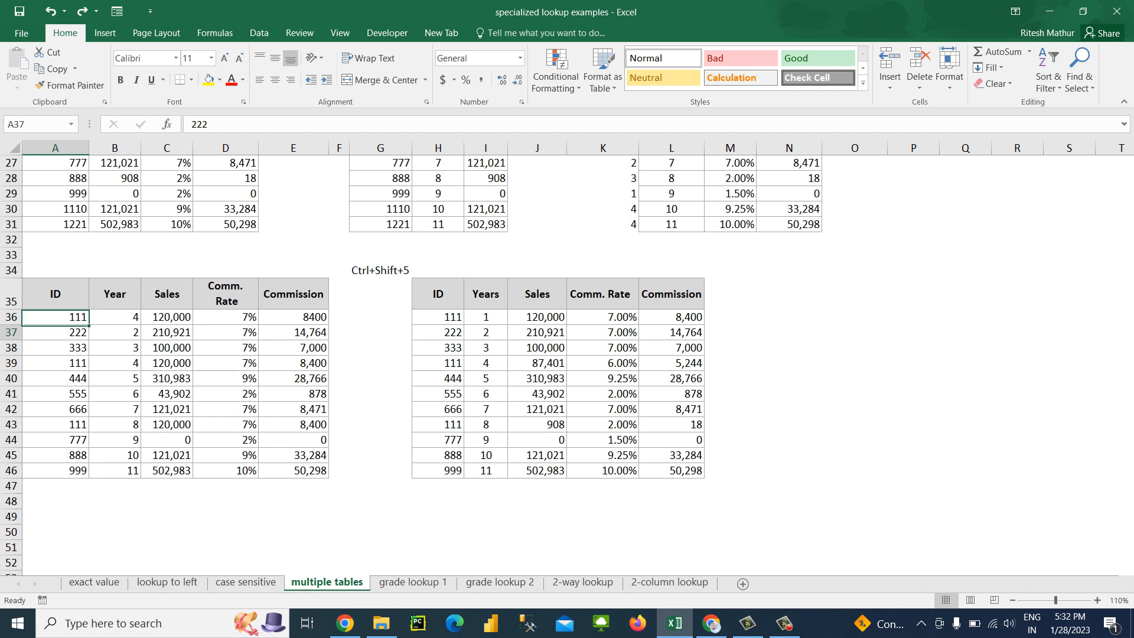
key(Right)
key(Left)
key(Up)
key(Up)
key(Up)
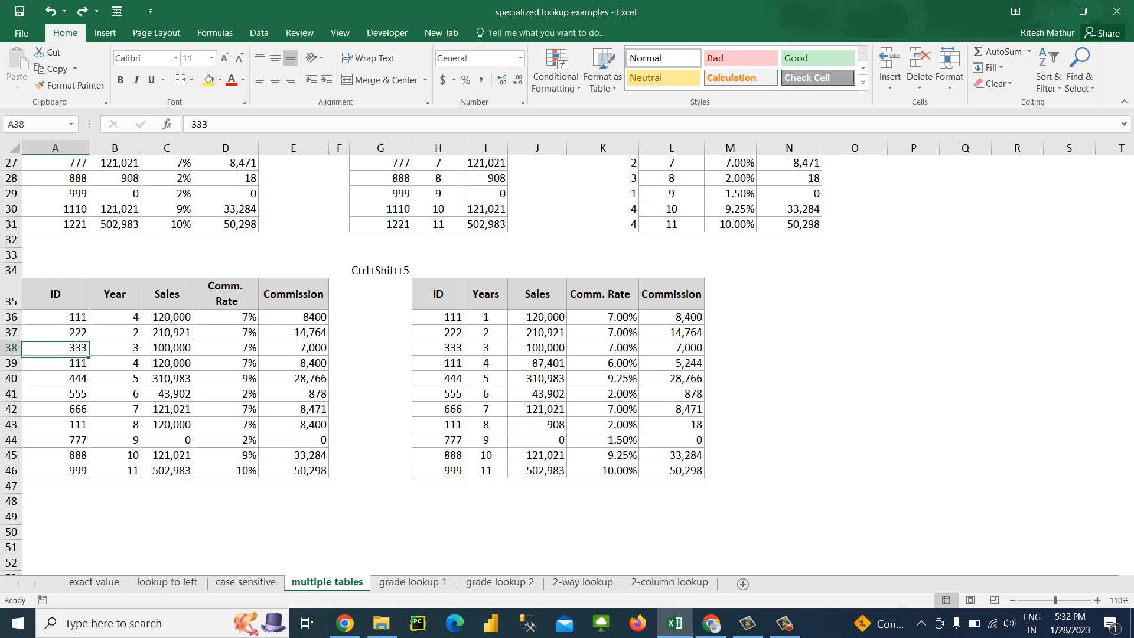
Examine the repeated ID 111 and its Year entries in A36:B39, and the Sales lookup formula in C36
key(Down)
key(Down)
key(Down)
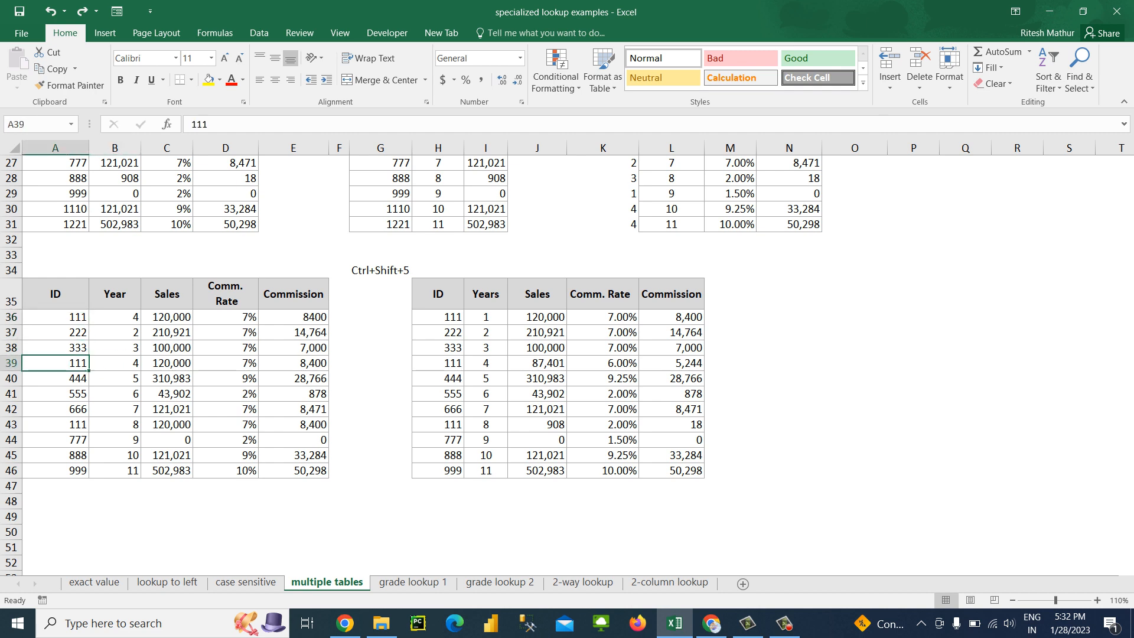
key(Right)
key(Up)
key(Up)
key(Up)
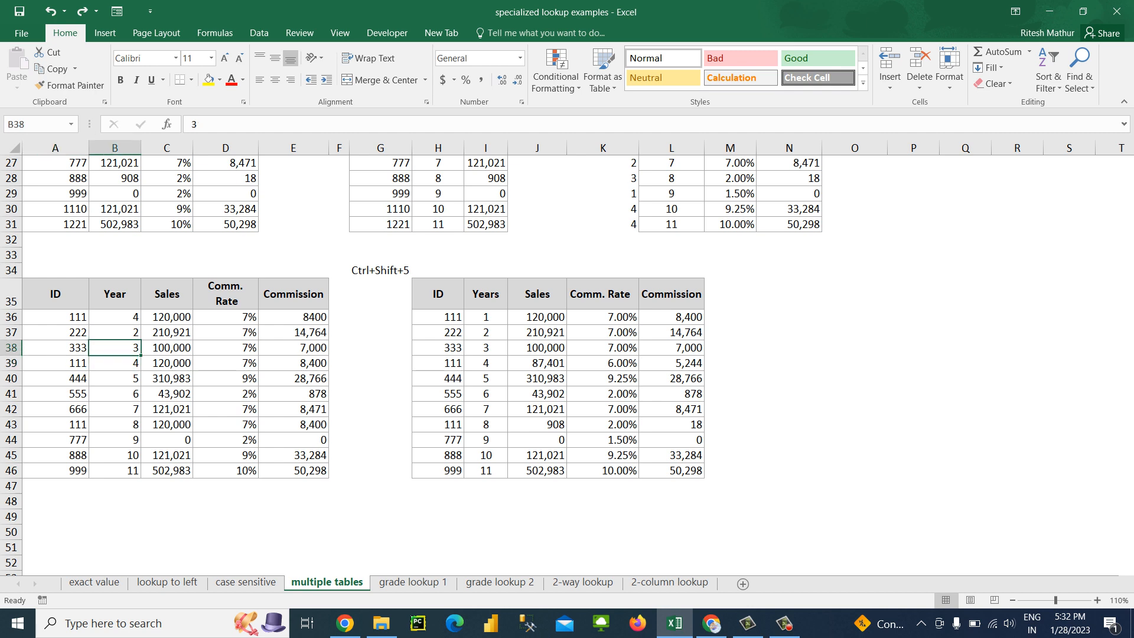
key(Left)
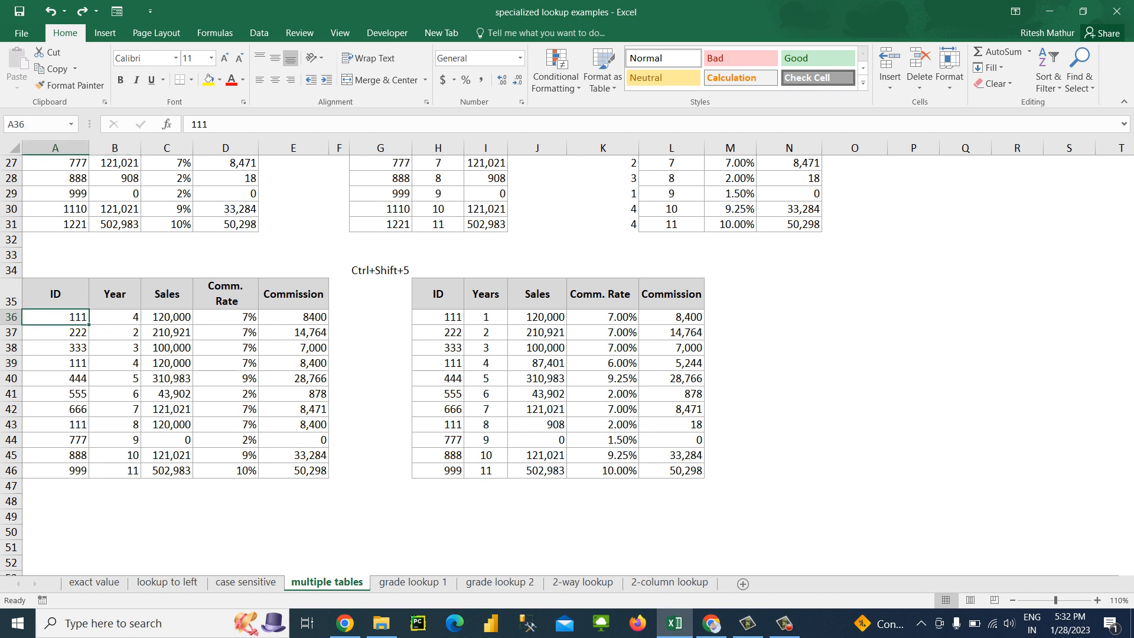
key(Right)
key(Right)
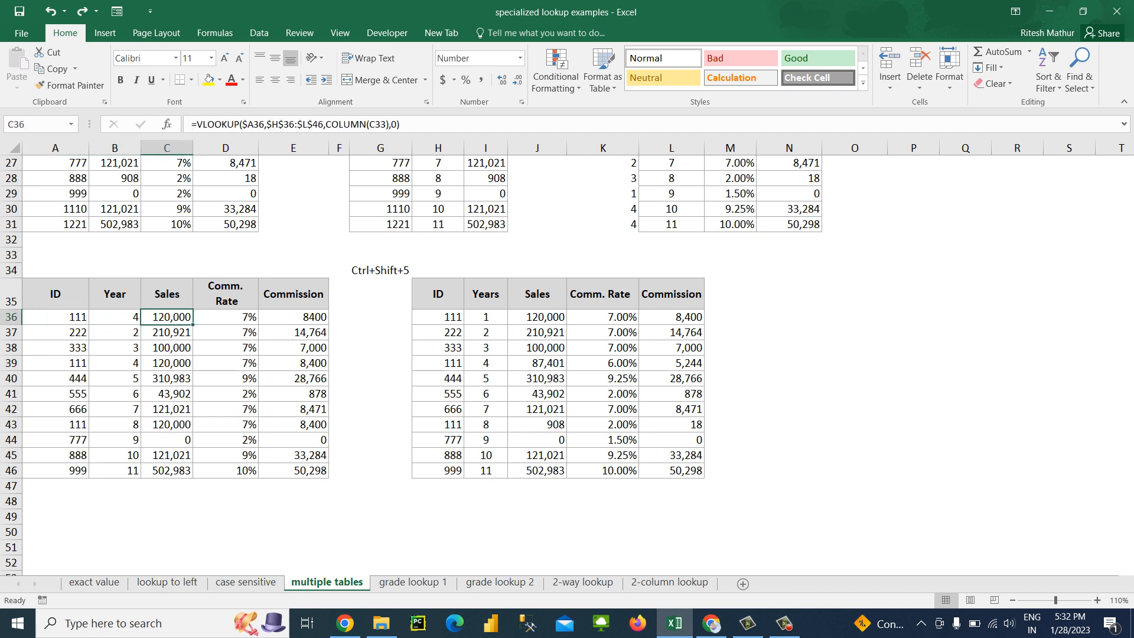
Compare the source table's Sales for ID 111, year 4 in row 39 with the Sales lookup result in C36
click(438, 364)
click(485, 364)
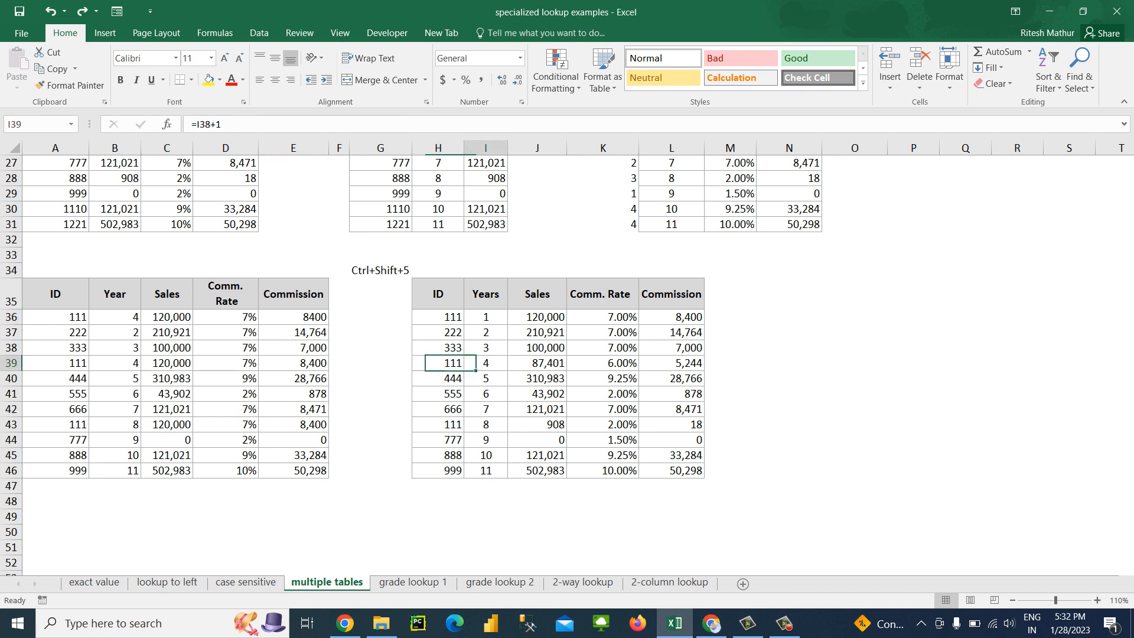
click(537, 363)
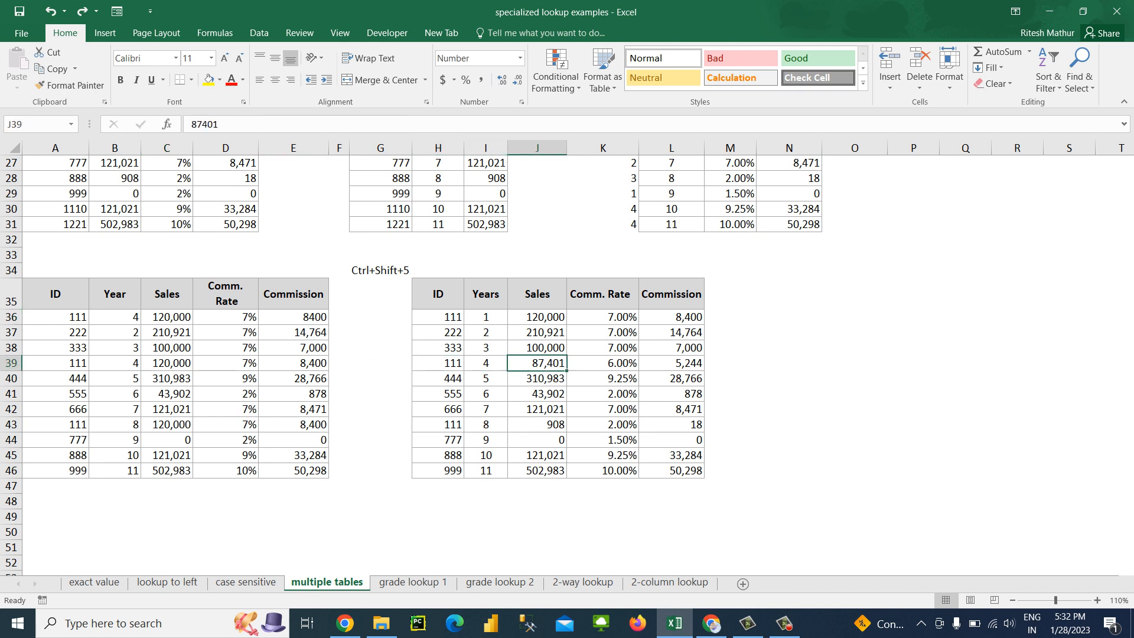
key(Left)
key(Right)
click(167, 318)
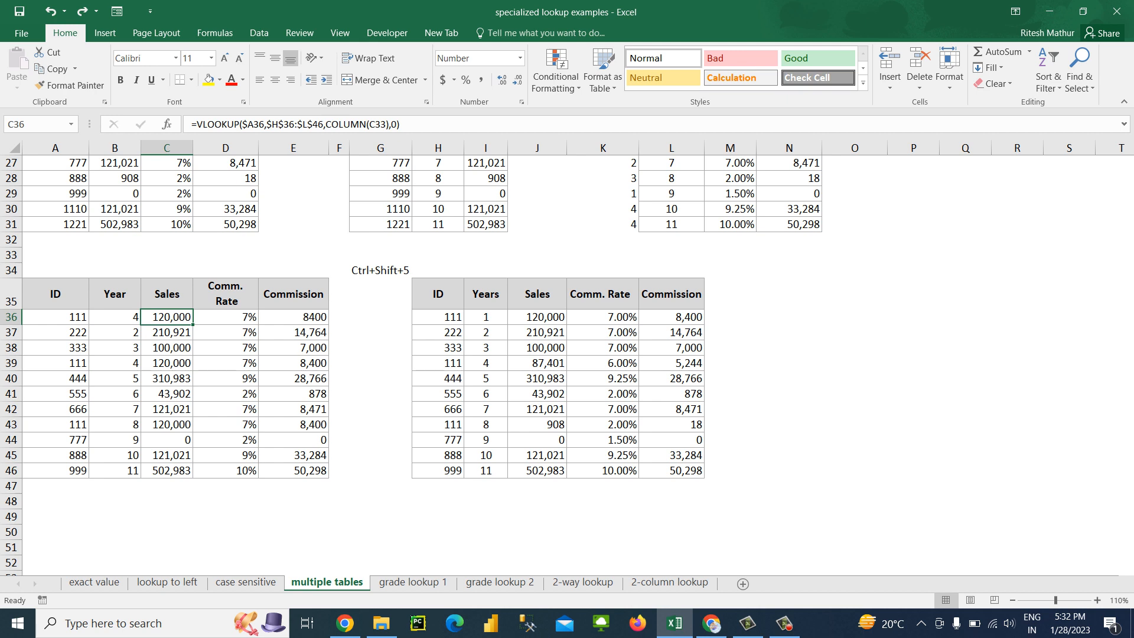
Enter =H36&I36 in G36 to join the source table's first ID and year into one key
key(Right)
key(Right)
key(Right)
key(Right)
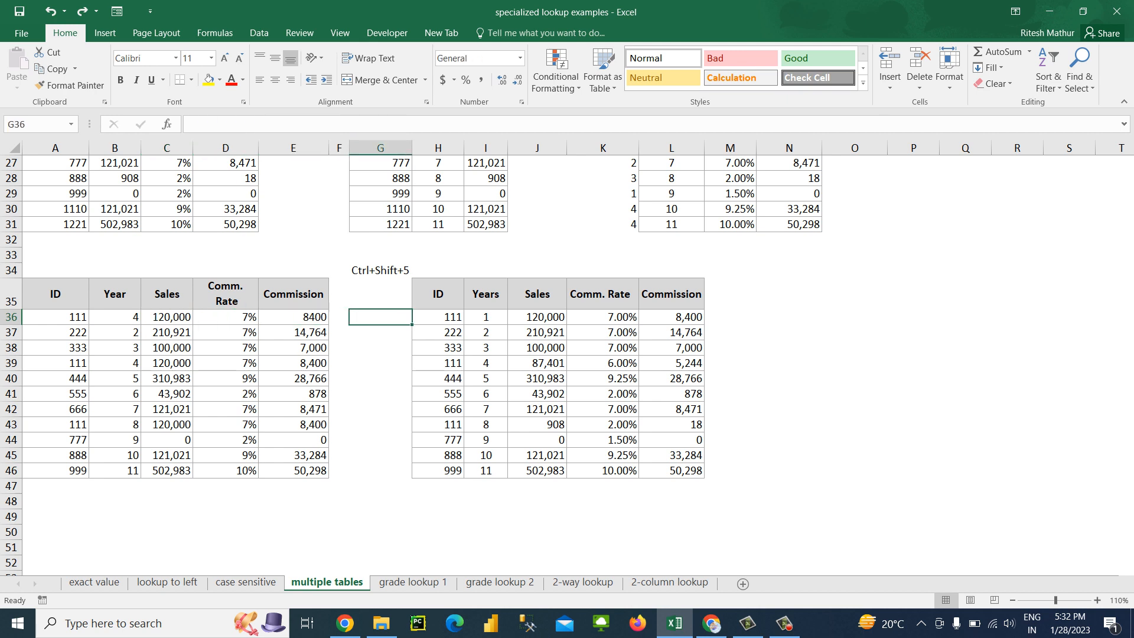
key(Left)
key(Left)
key(Left)
key(Left)
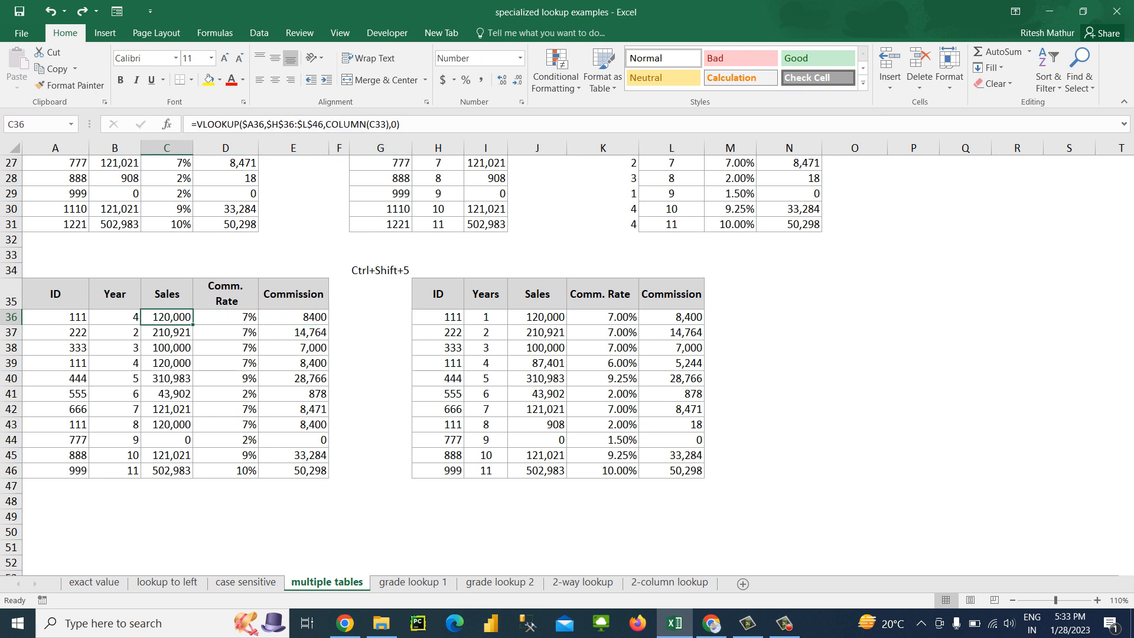
key(Right)
key(Right)
key(Right)
key(Right)
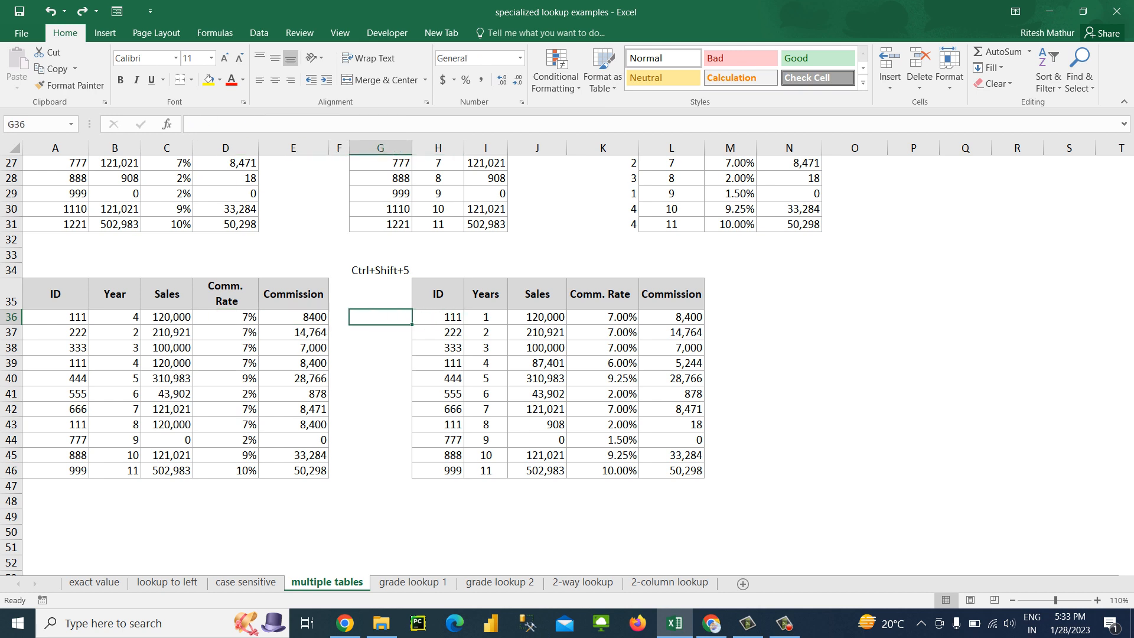
text(=)
key(Right)
text(&)
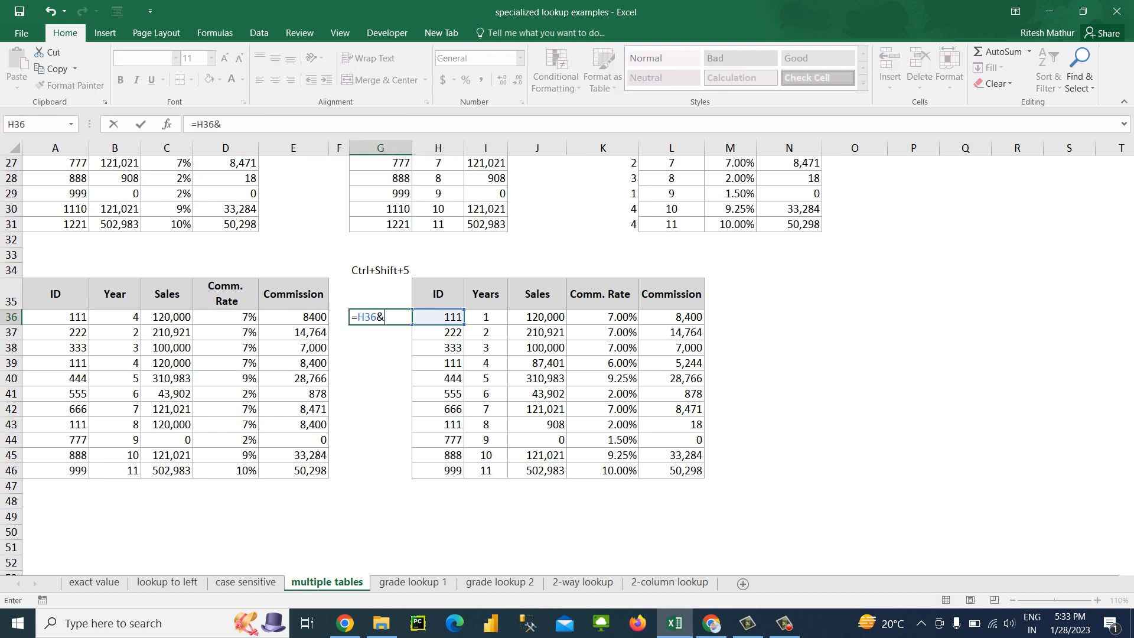
key(Right)
key(ctrl+Return)
Fill the ID-and-year key formula from G36 down to G46
key(Down)
key(Right)
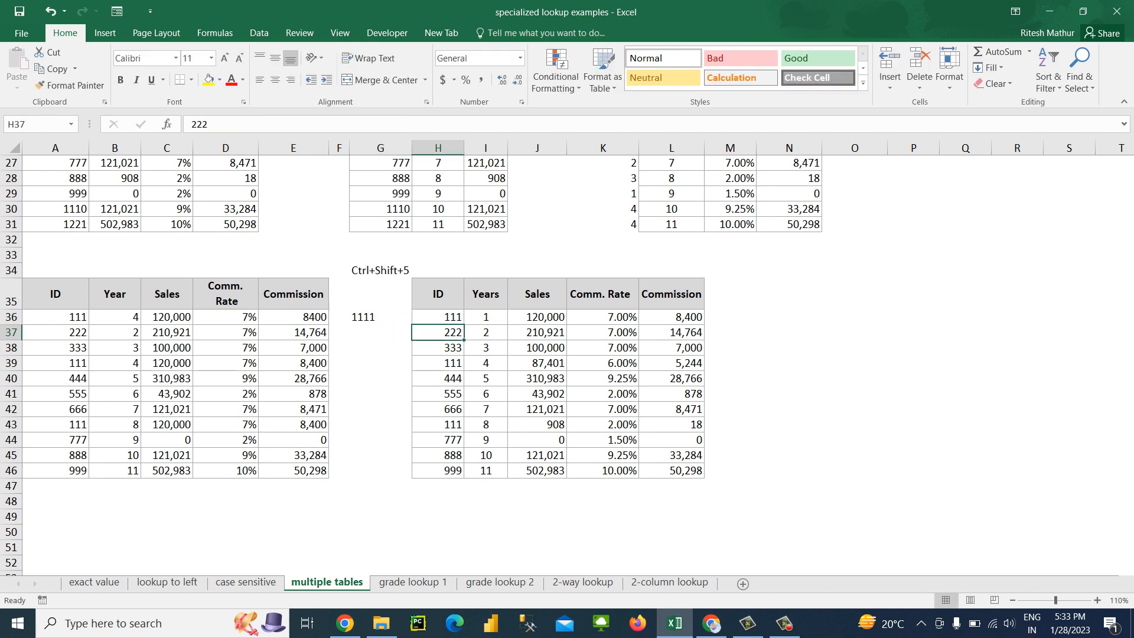
key(ctrl+Down)
key(Left)
key(ctrl+shift+Up)
key(ctrl+d)
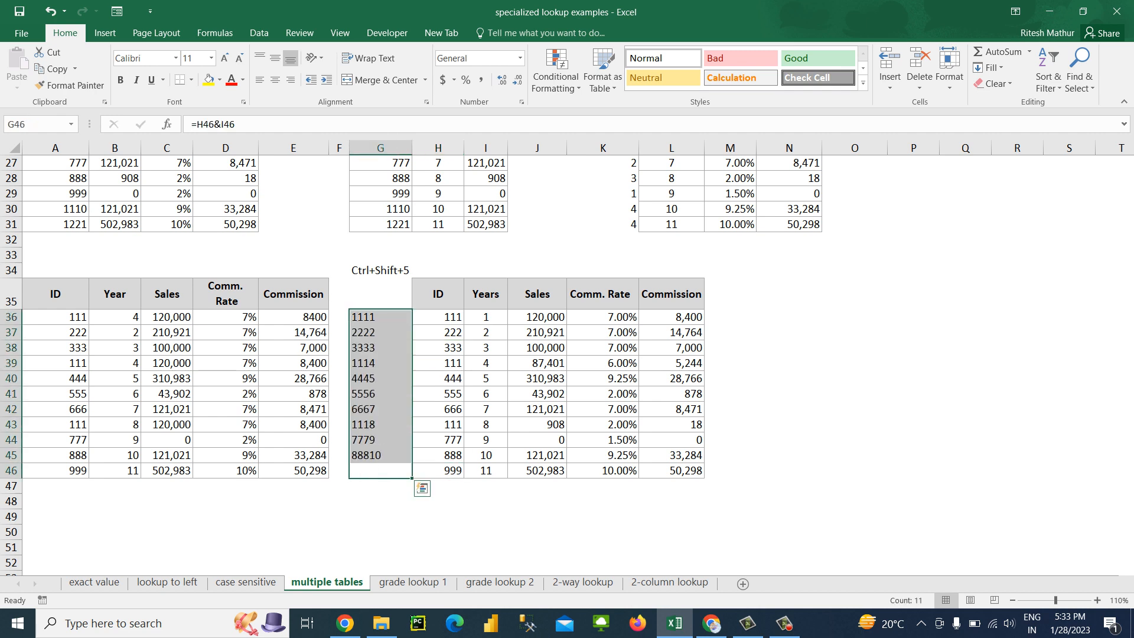
Examine the combined ID-and-year keys in G36:G46
key(Up)
key(Up)
key(Up)
key(Up)
key(Up)
key(Up)
key(Up)
key(Up)
key(Up)
key(Up)
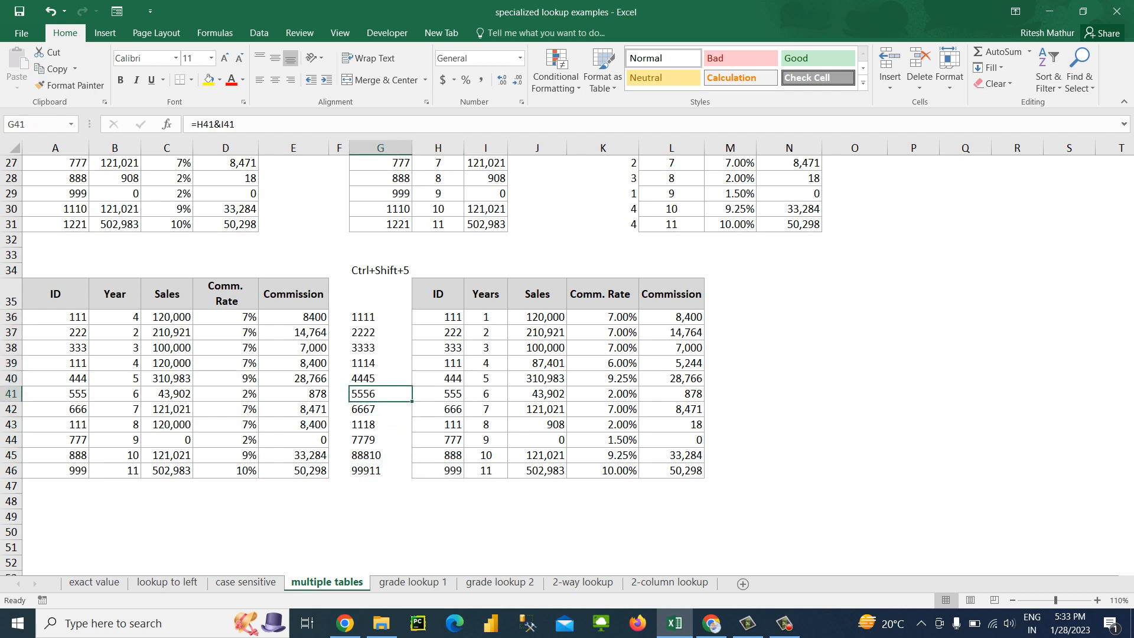
key(Down)
key(Down)
key(Up)
key(Up)
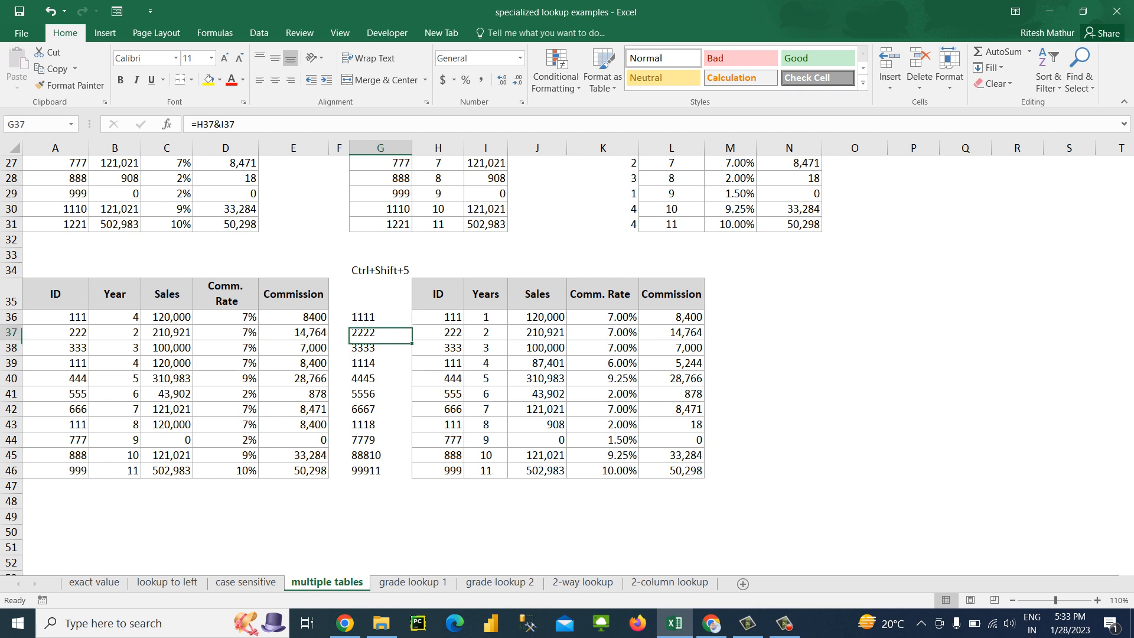
key(shift+Down)
key(shift+Down)
key(shift+Down)
key(shift+Down)
key(shift+Down)
key(shift+Down)
key(shift+Down)
key(shift+Down)
key(shift+Down)
key(shift+Down)
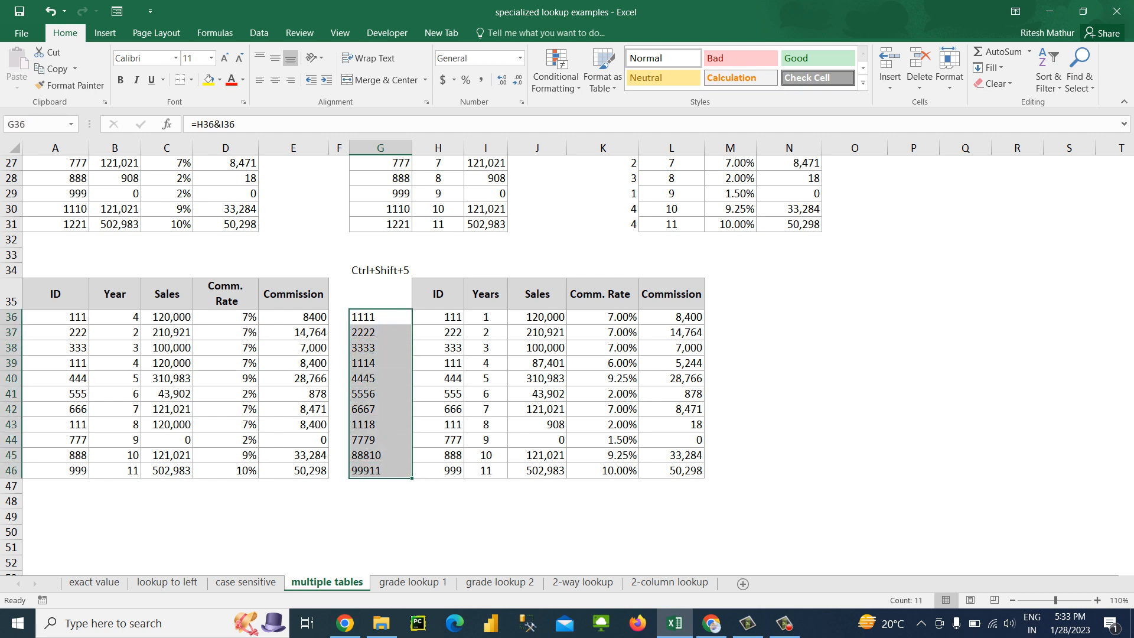
Change the lookup value of the VLOOKUP in C36 to $A36&B36
key(Left)
key(Left)
key(Left)
key(Left)
key(Left)
key(Left)
key(shift+Right)
key(Right)
key(Right)
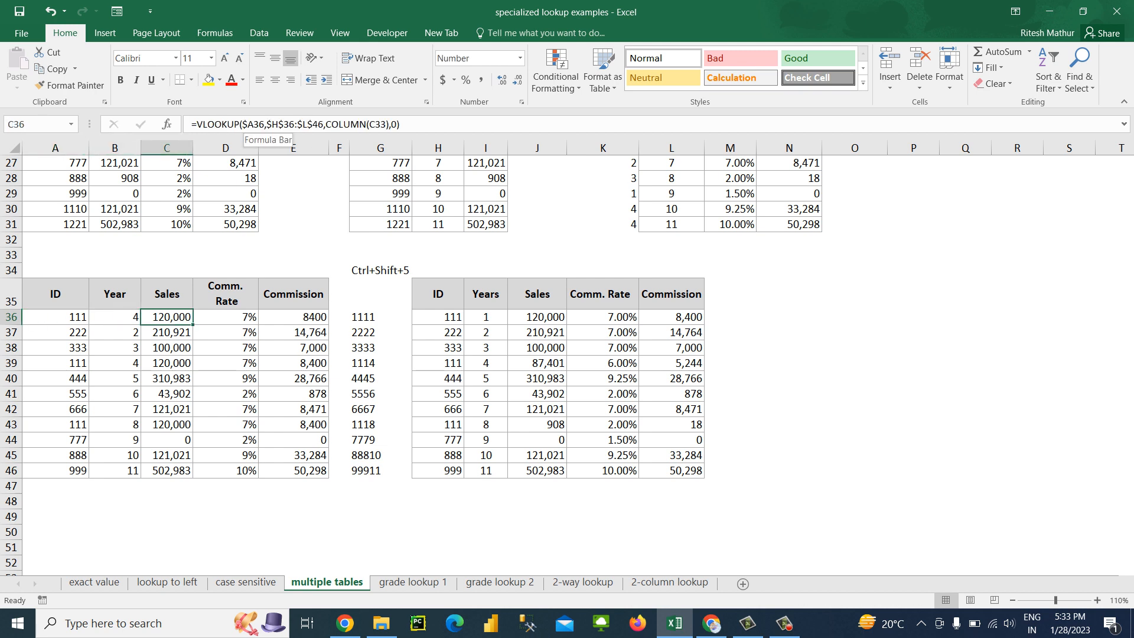
click(247, 125)
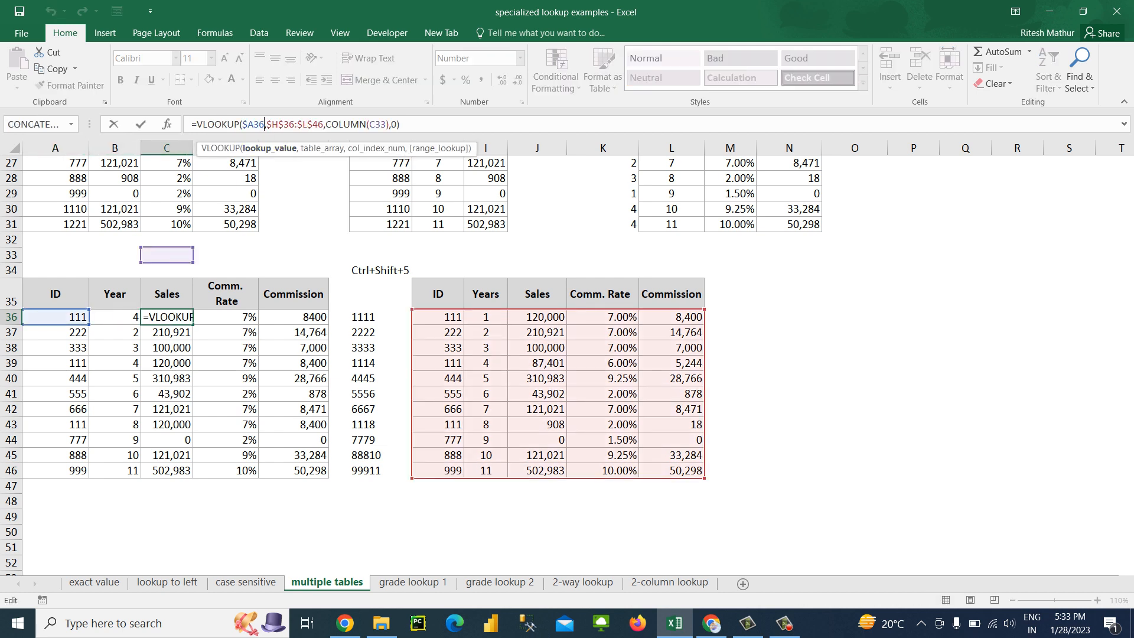
key(alt+shift)
text(&)
key(F2)
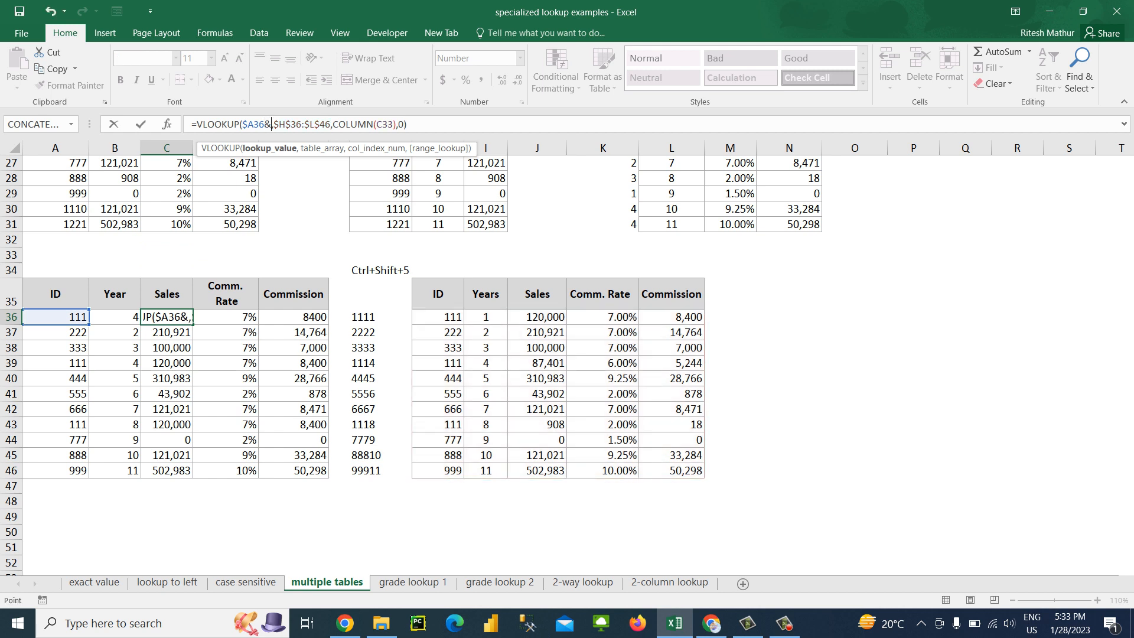
key(Left)
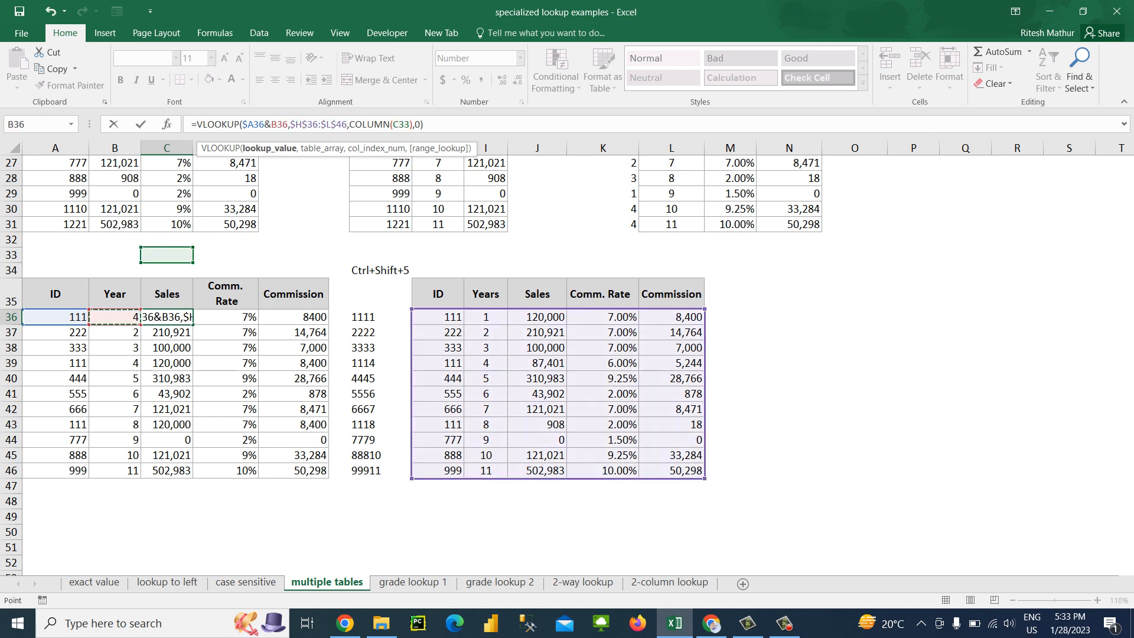
Extend the table array in C36's VLOOKUP to $G$36:$L$46 and fill the formula down to C46
drag(412, 309, 378, 312)
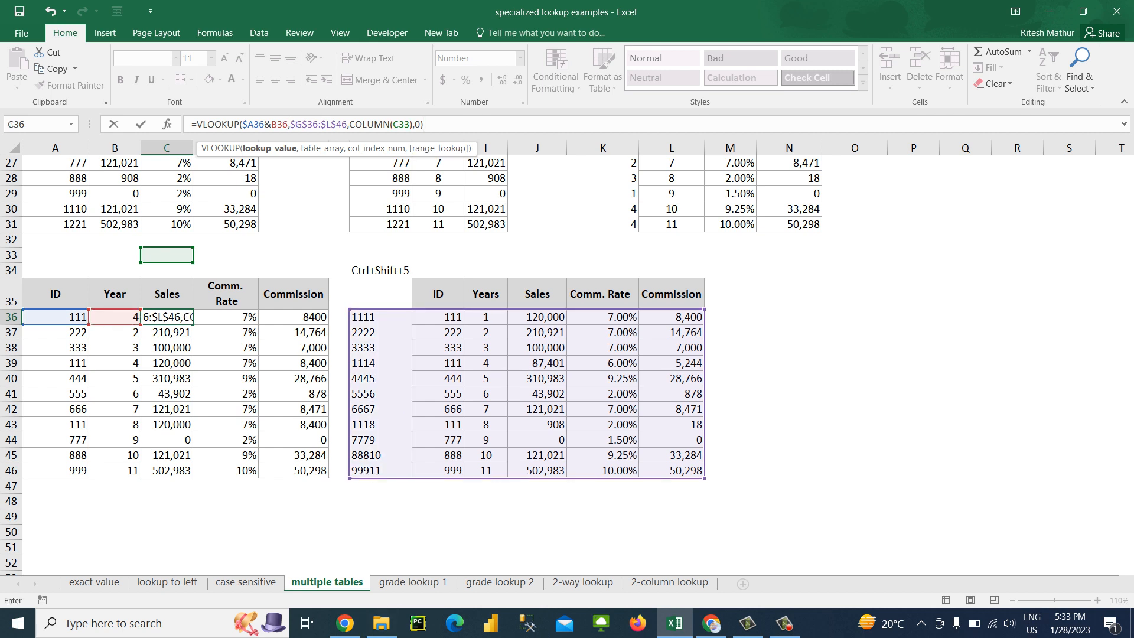
key(Return)
key(Up)
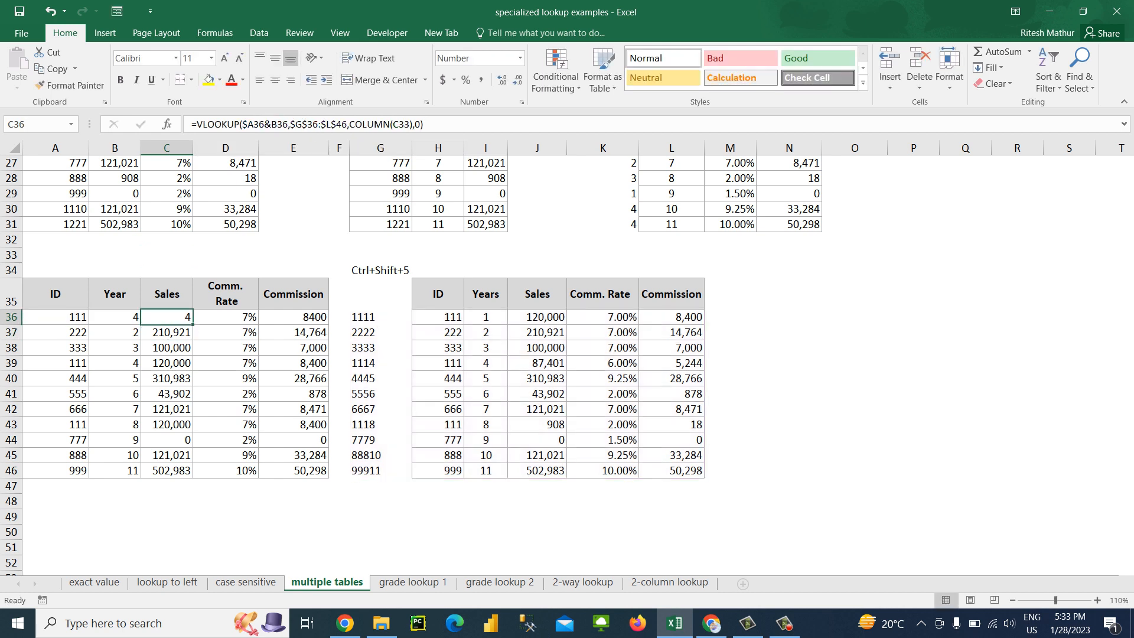
key(ctrl+shift+Down)
key(ctrl+d)
key(Up)
key(Down)
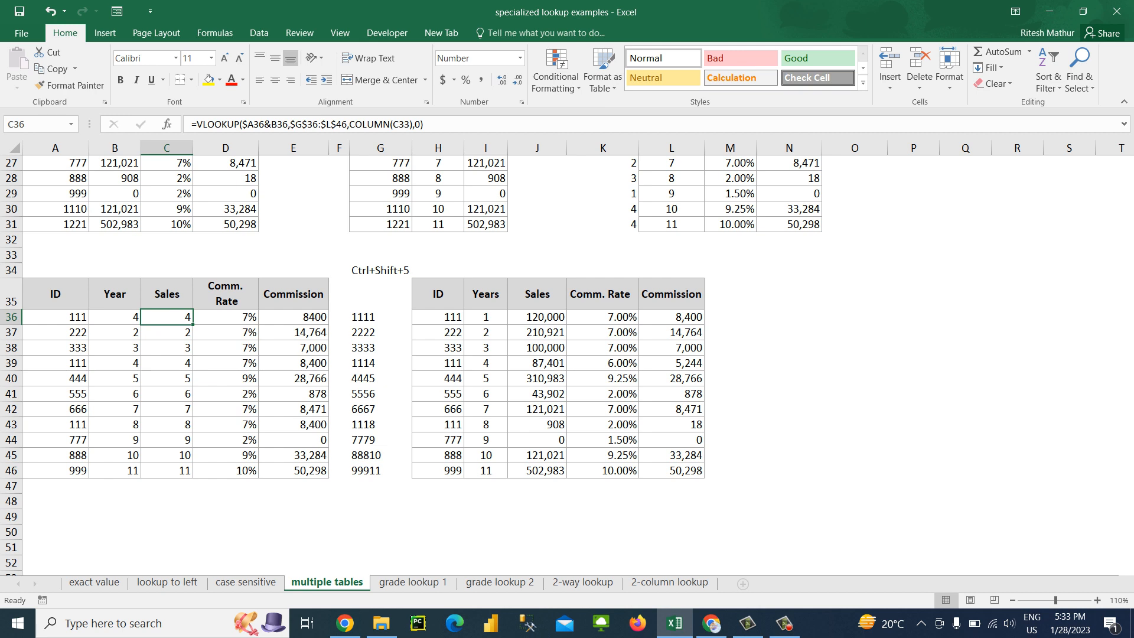
Examine where the key column G sits in the lookup table compared with the column index used in C36
key(alt+m)
key(Escape)
key(Escape)
key(Right)
key(Right)
key(Right)
key(Right)
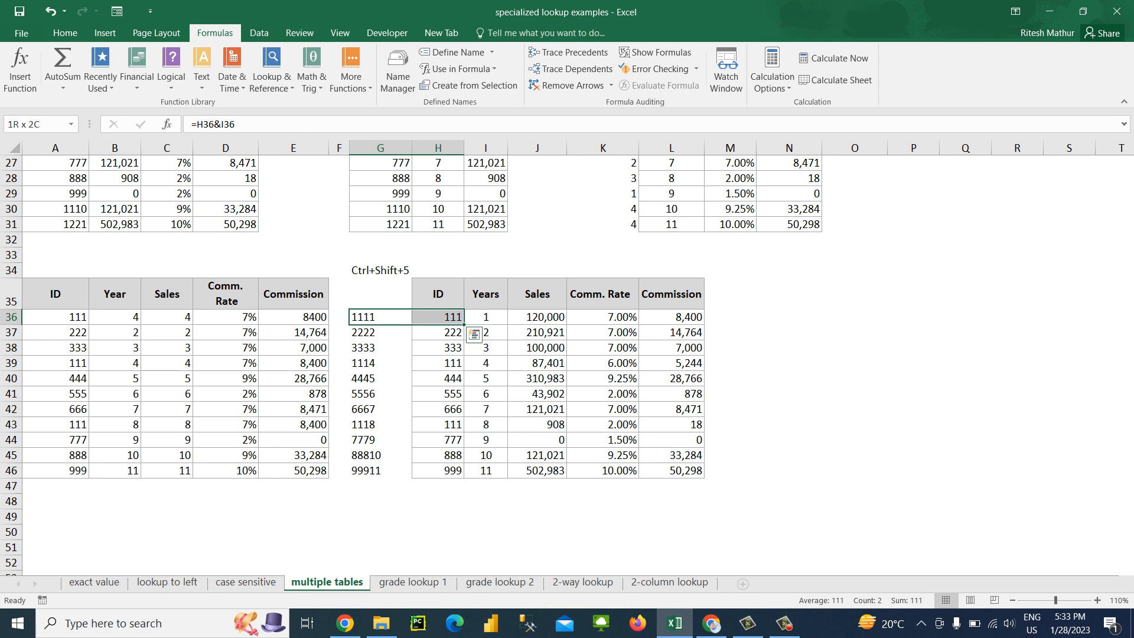
key(shift+Right)
key(Left)
key(Left)
key(Left)
key(Left)
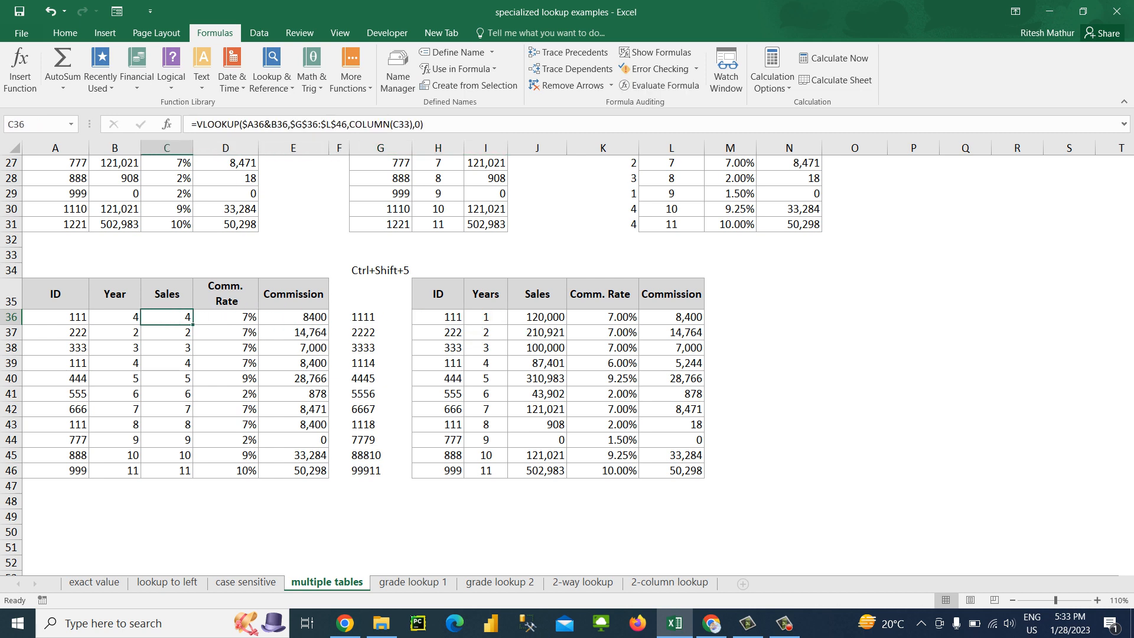
Change the column index in C36's VLOOKUP to COLUMN(D33) and fill the formula down to C46
key(F2)
key(Left)
key(Left)
key(Left)
key(Left)
key(Left)
key(Left)
key(Left)
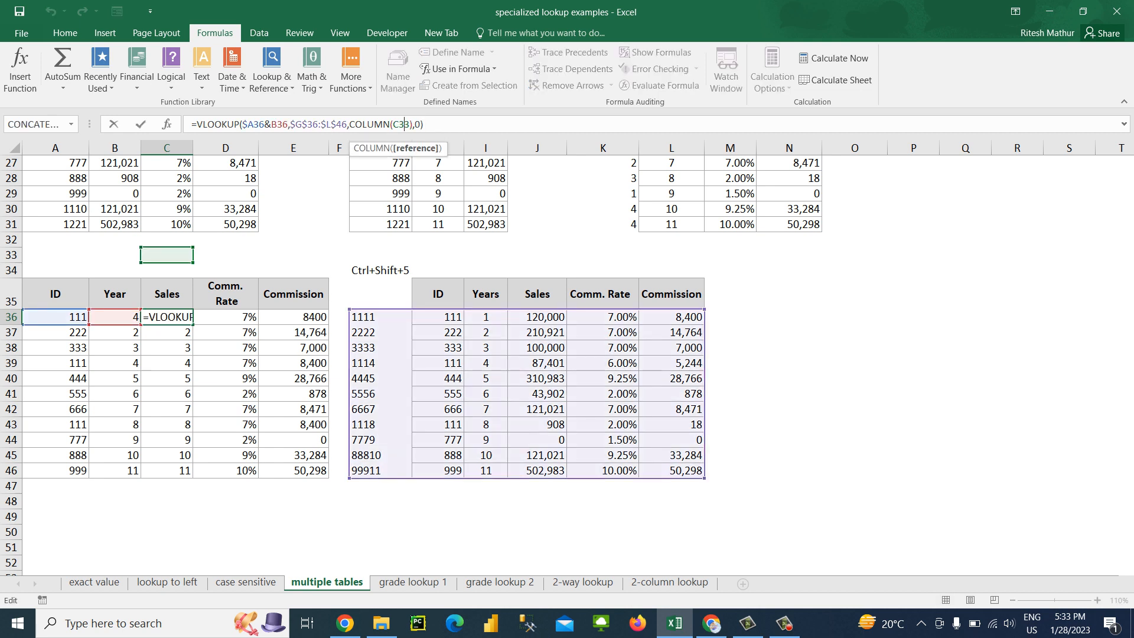
key(Delete)
text(D)
key(Return)
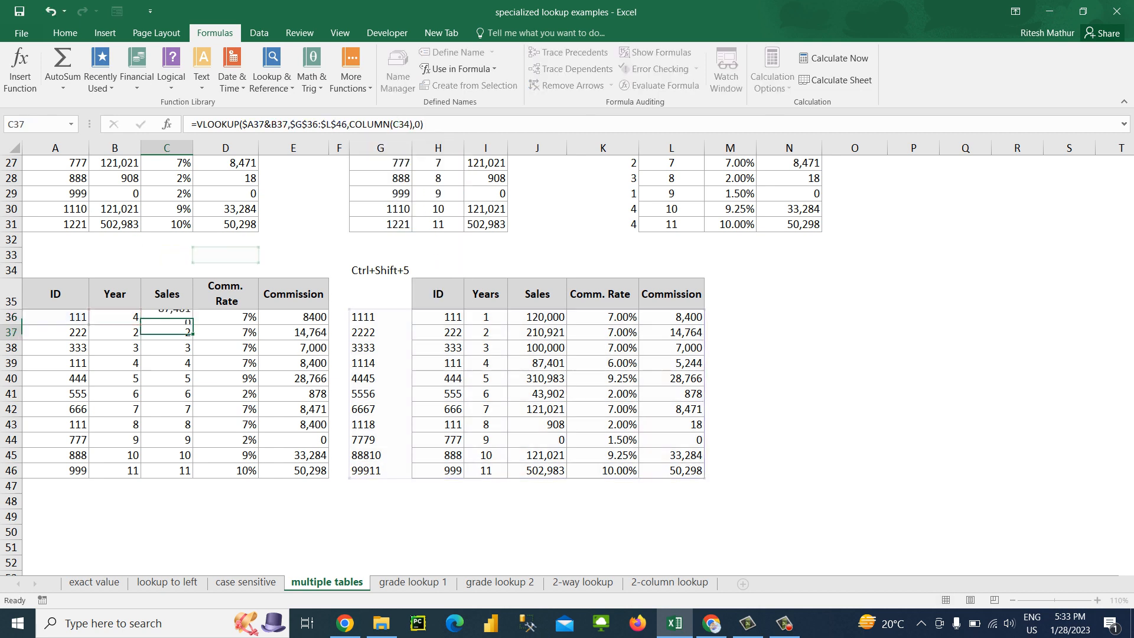
key(Up)
key(ctrl+shift+Down)
key(ctrl+d)
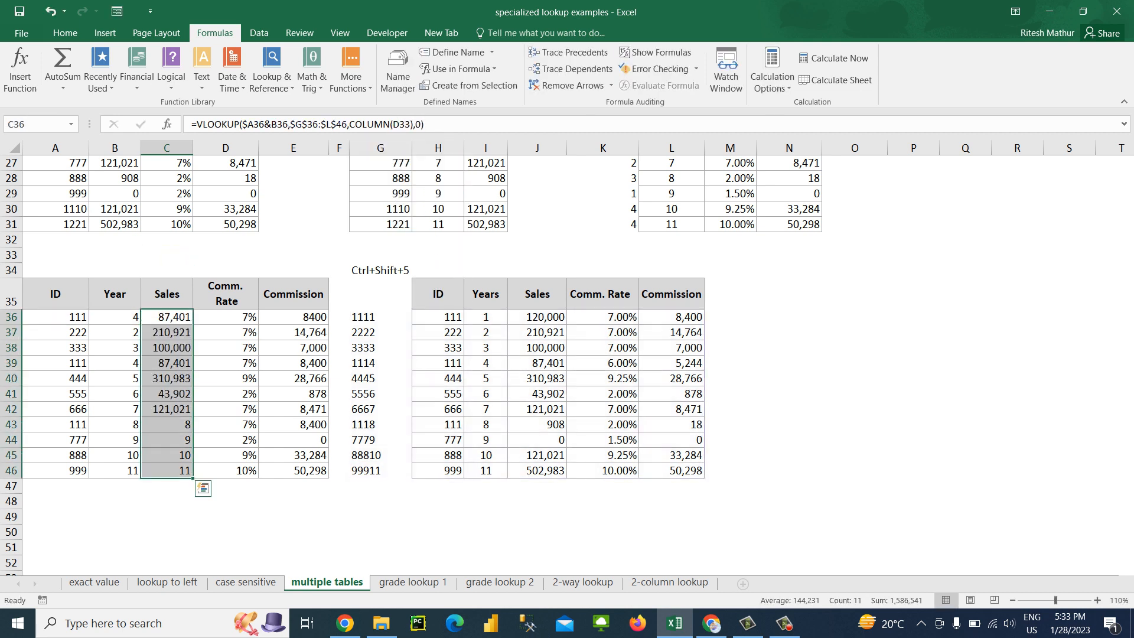
Clear the Sales, Comm. Rate and Commission results by deleting the contents of C36:F46
key(shift+Right)
key(shift+Right)
key(shift+Right)
key(Delete)
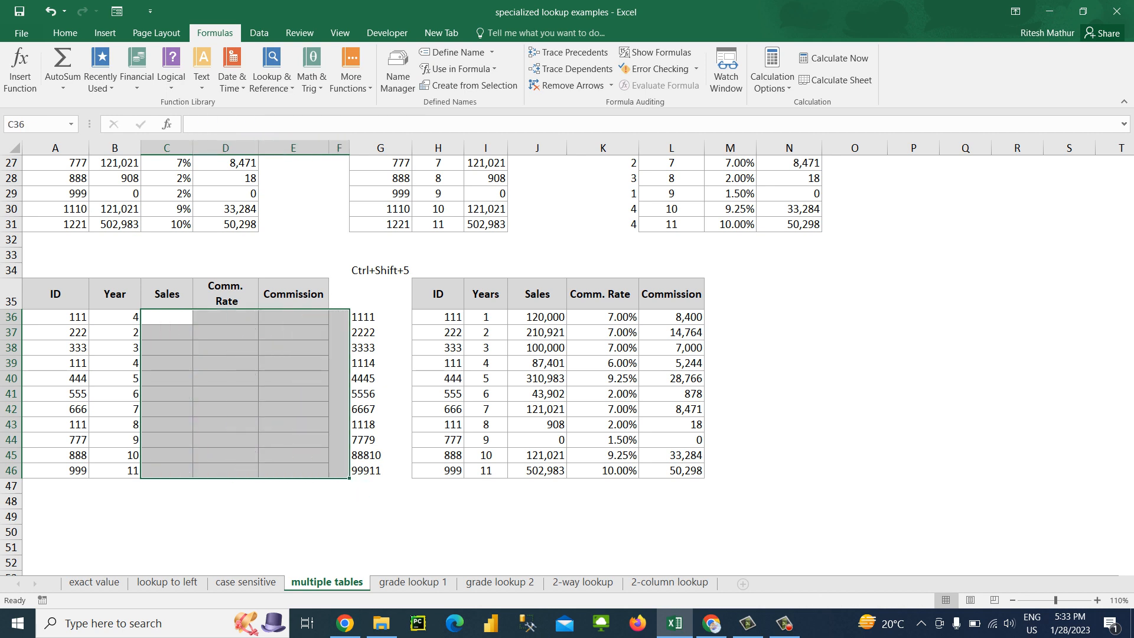
Examine the ID and Year pairs in A36:B46 that serve as the two lookup criteria
key(Left)
key(Left)
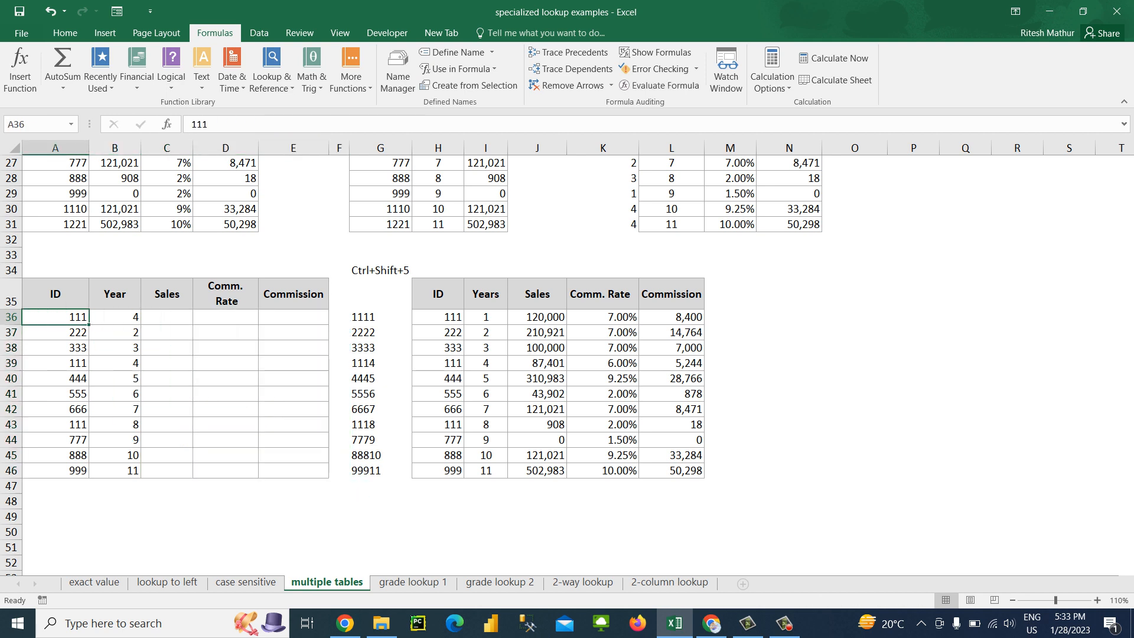
key(Right)
key(Down)
key(Down)
key(Down)
key(Down)
key(Down)
key(Down)
key(Down)
key(Down)
key(Down)
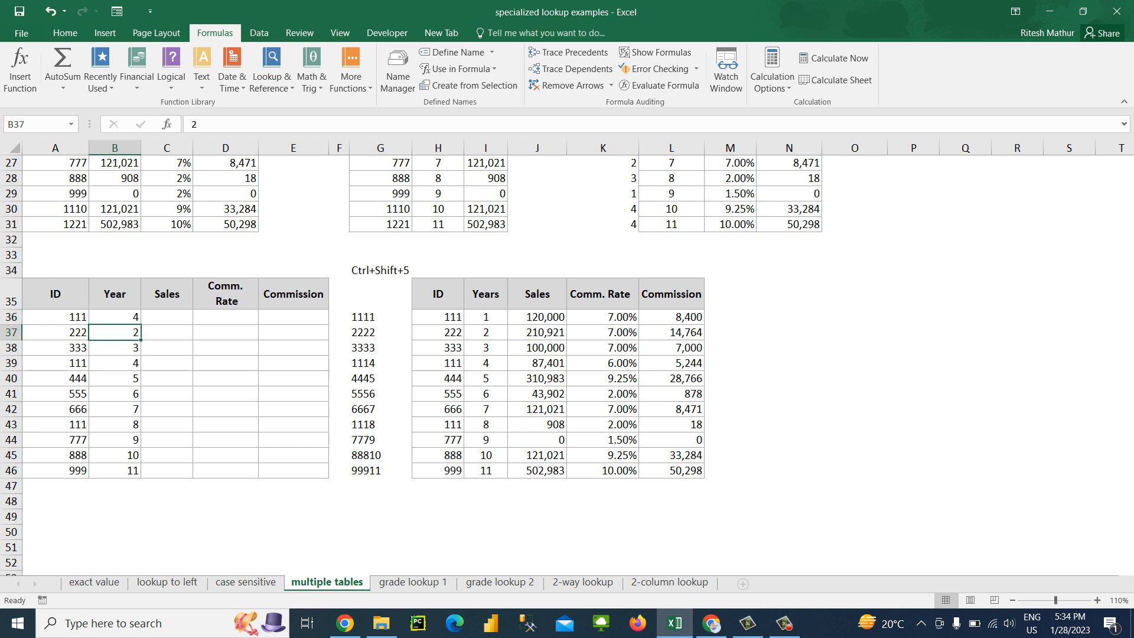
click(70, 455)
key(Up)
key(Up)
key(Up)
key(Up)
key(Up)
key(Up)
key(Up)
key(Up)
key(Up)
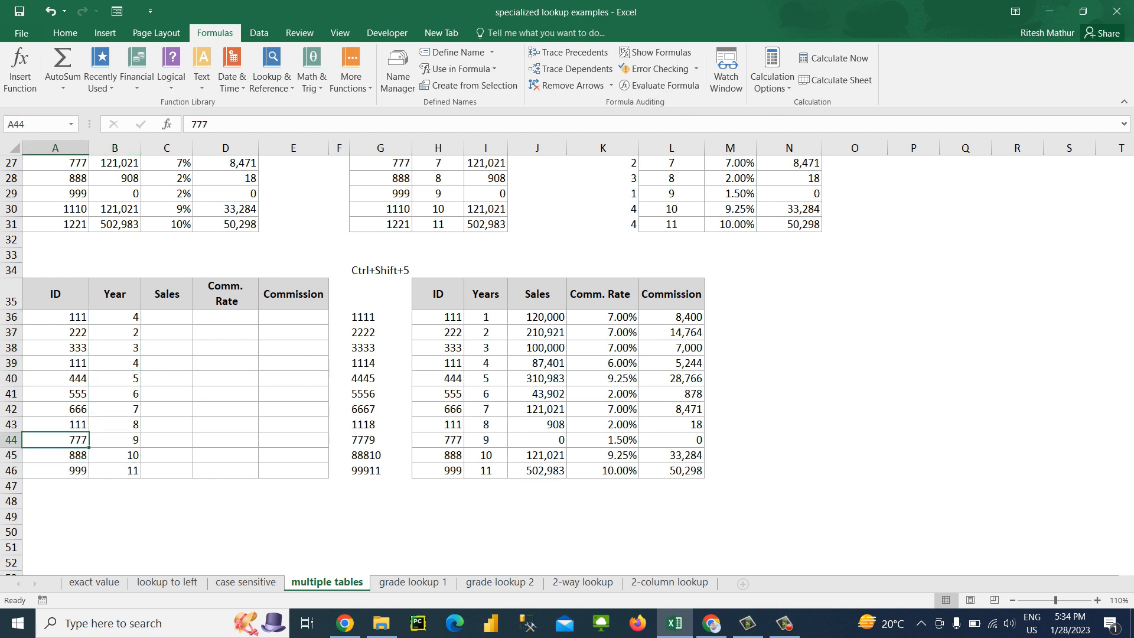
key(Right)
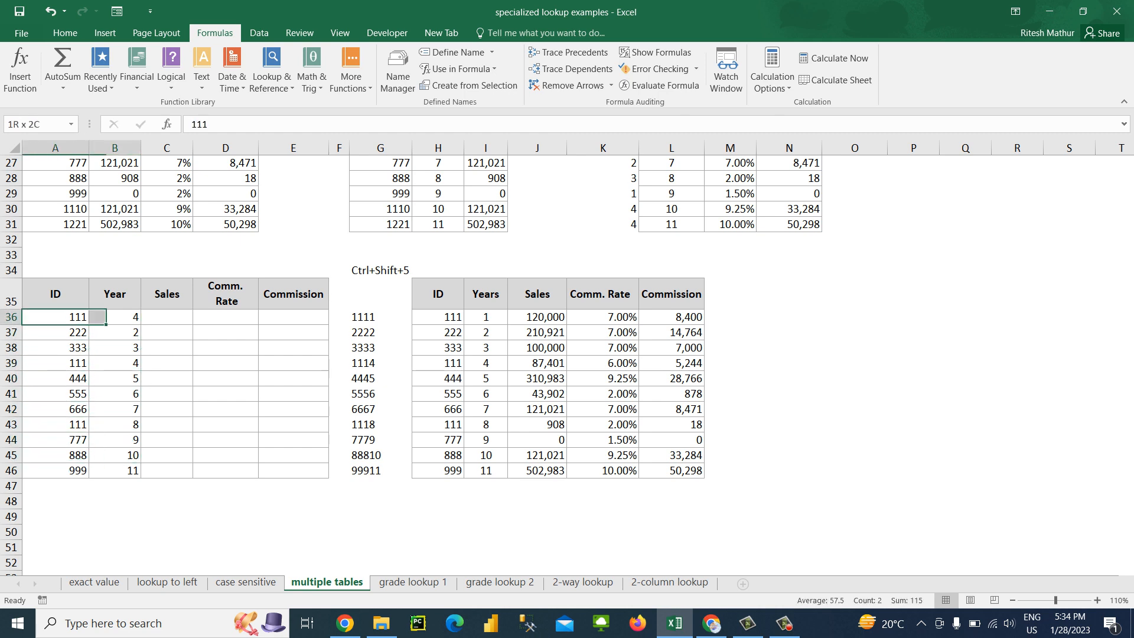
key(Right)
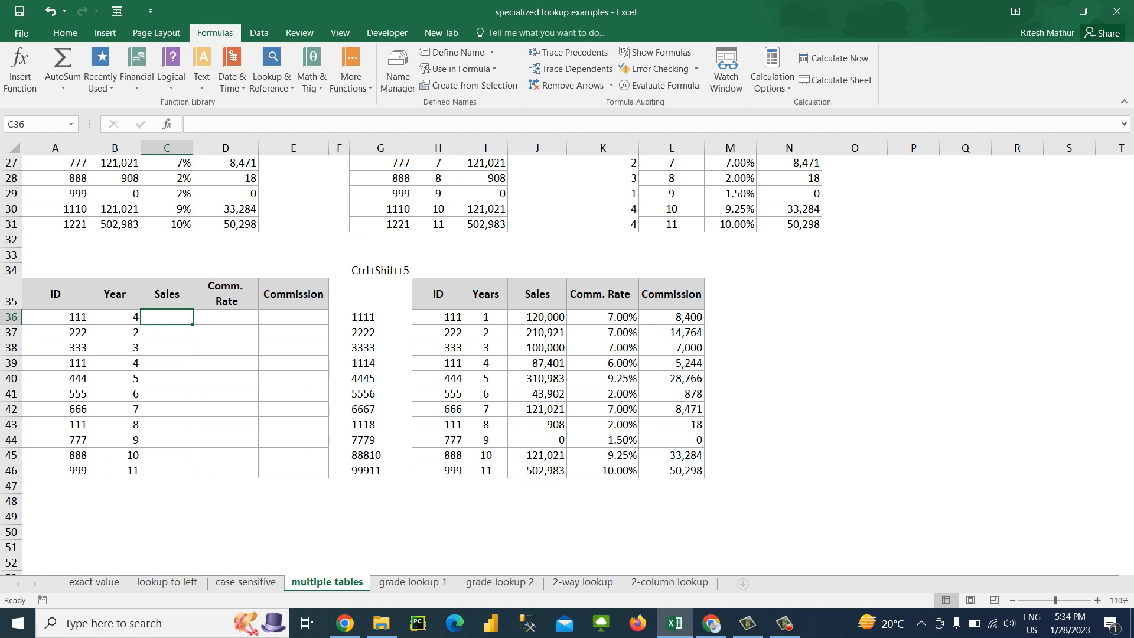
Compare the combined keys in G36:G46 with the ID and Year pairs in rows 36 and 39
key(ctrl+Right)
key(shift+Down)
key(shift+Down)
key(shift+Down)
key(shift+Down)
key(shift+Down)
key(shift+Down)
key(shift+Down)
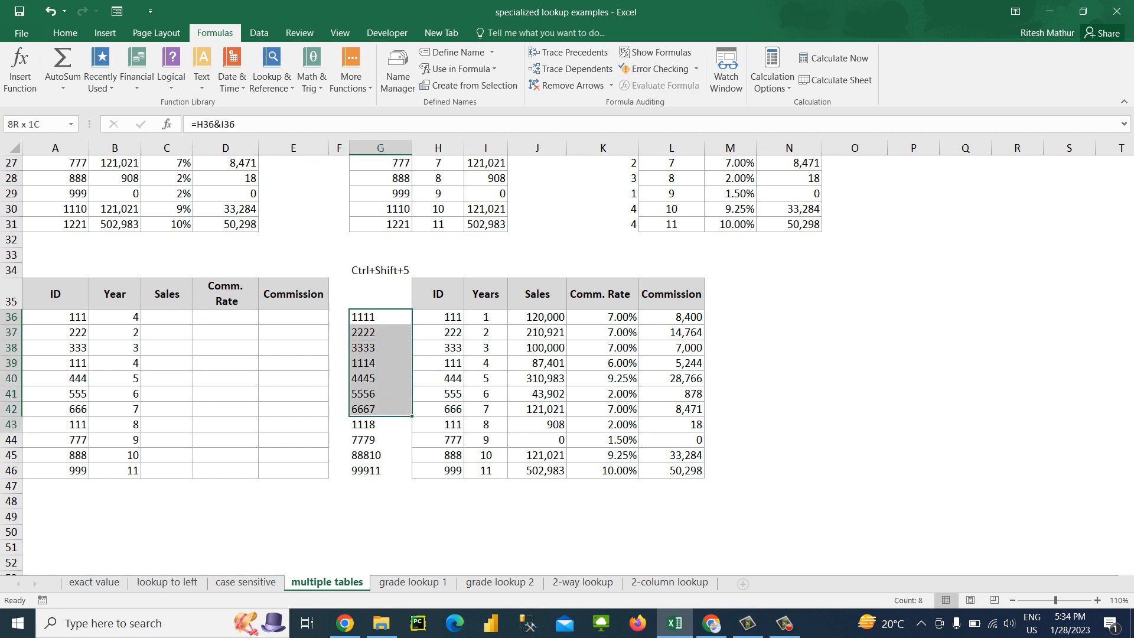
key(shift+Down)
key(shift+Down)
key(shift+Down)
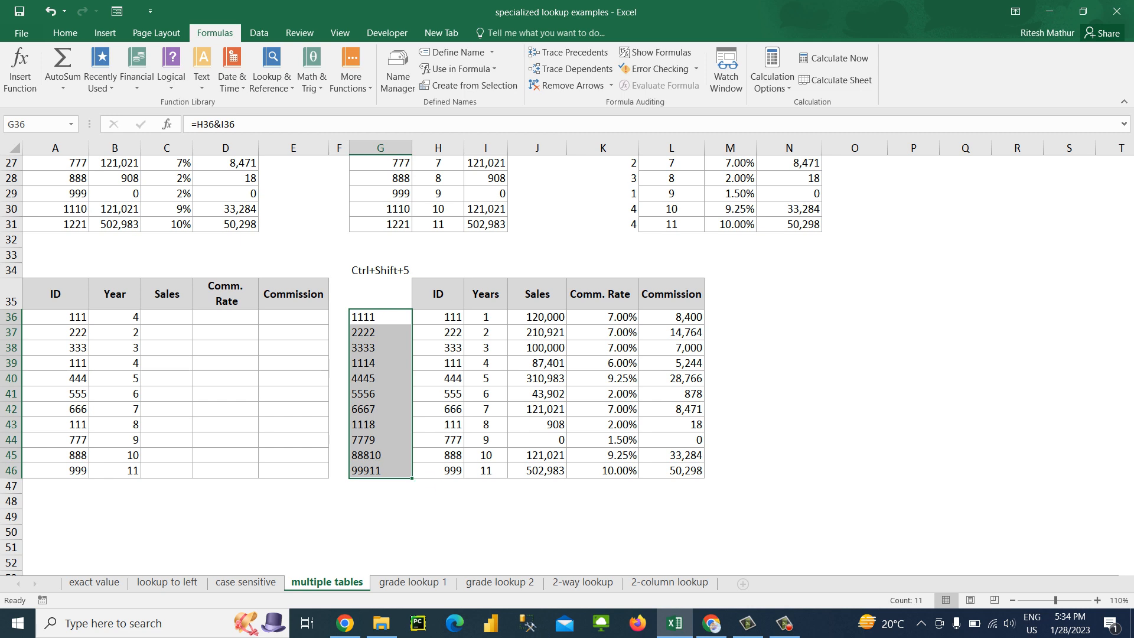
key(ctrl+Left)
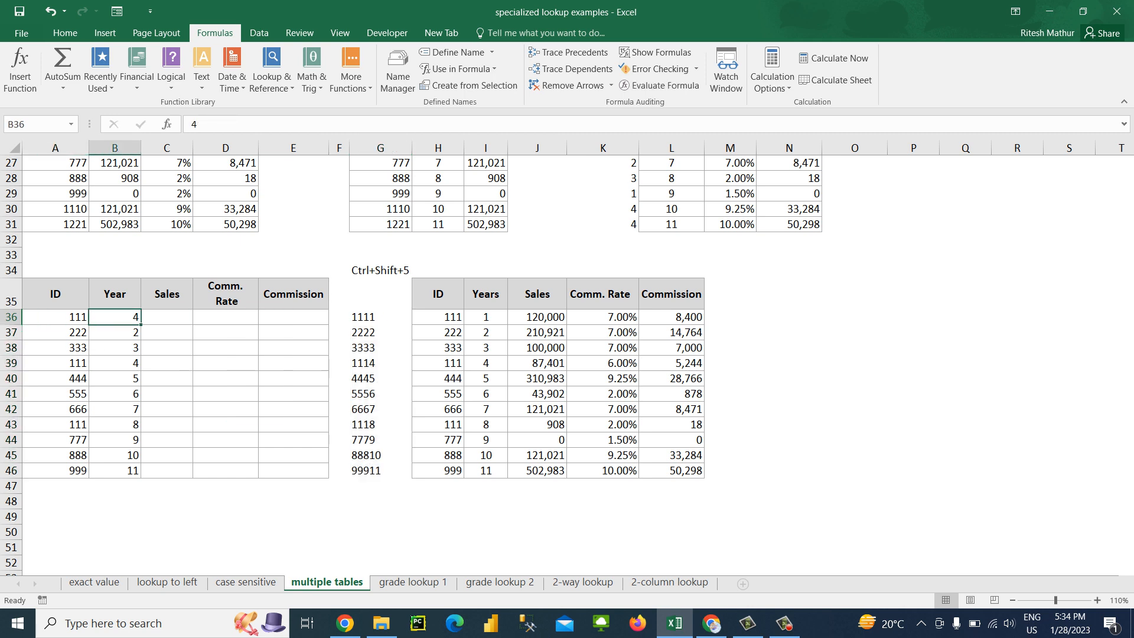
click(55, 363)
click(115, 363)
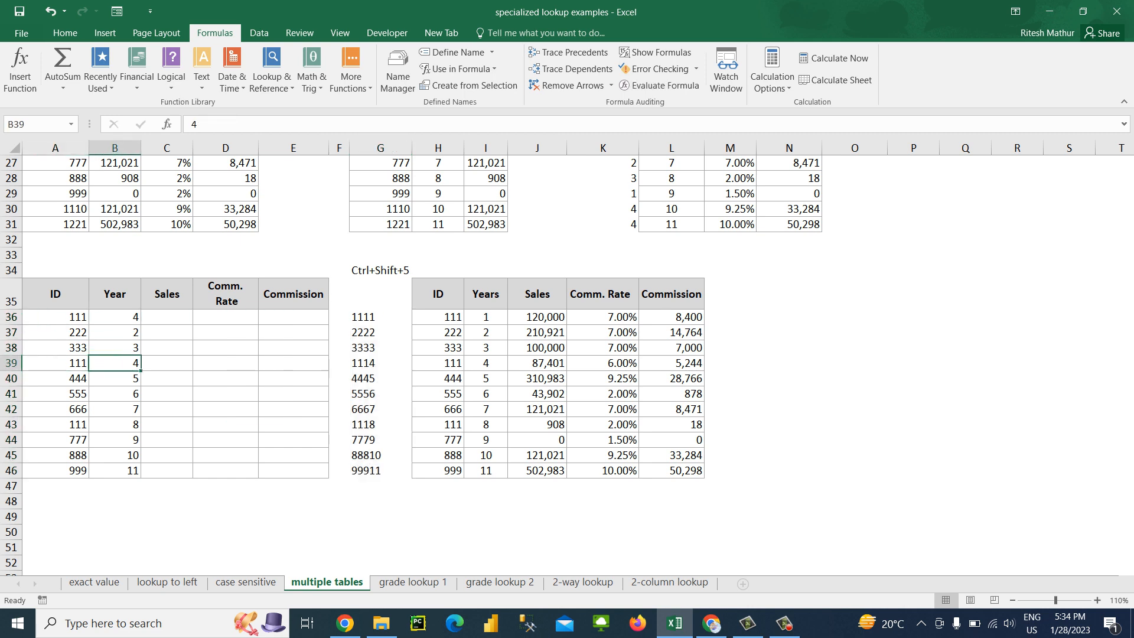
Enter =VLOOKUP(A36&B36,G36:J46,4,0) in C36 to look up Sales by the combined ID and Year
click(167, 318)
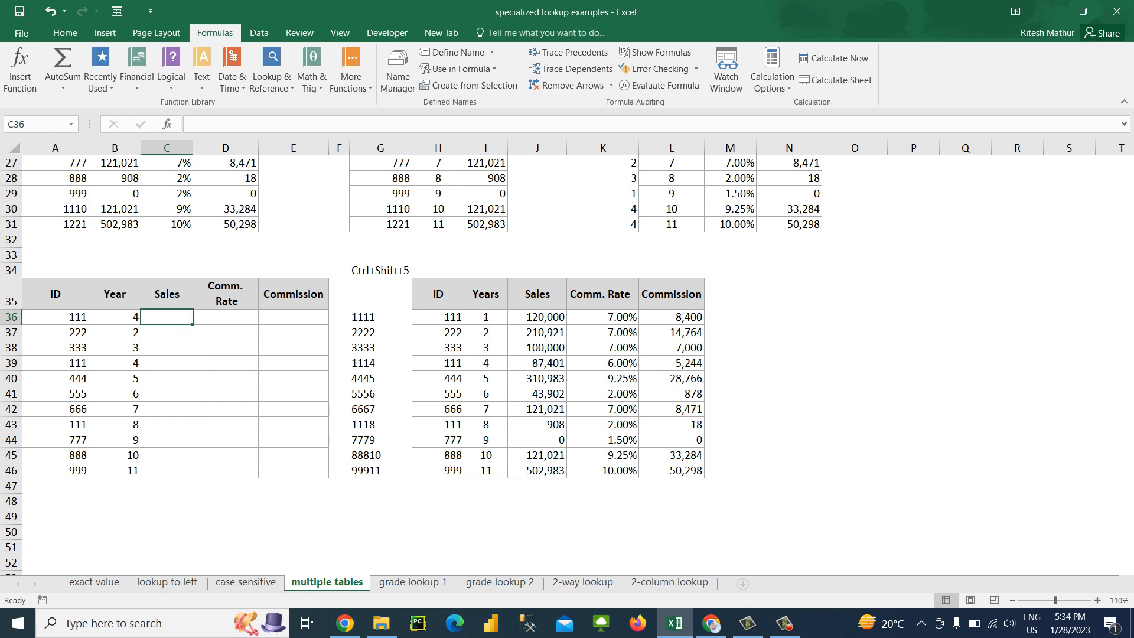
text(=VLOOKUP()
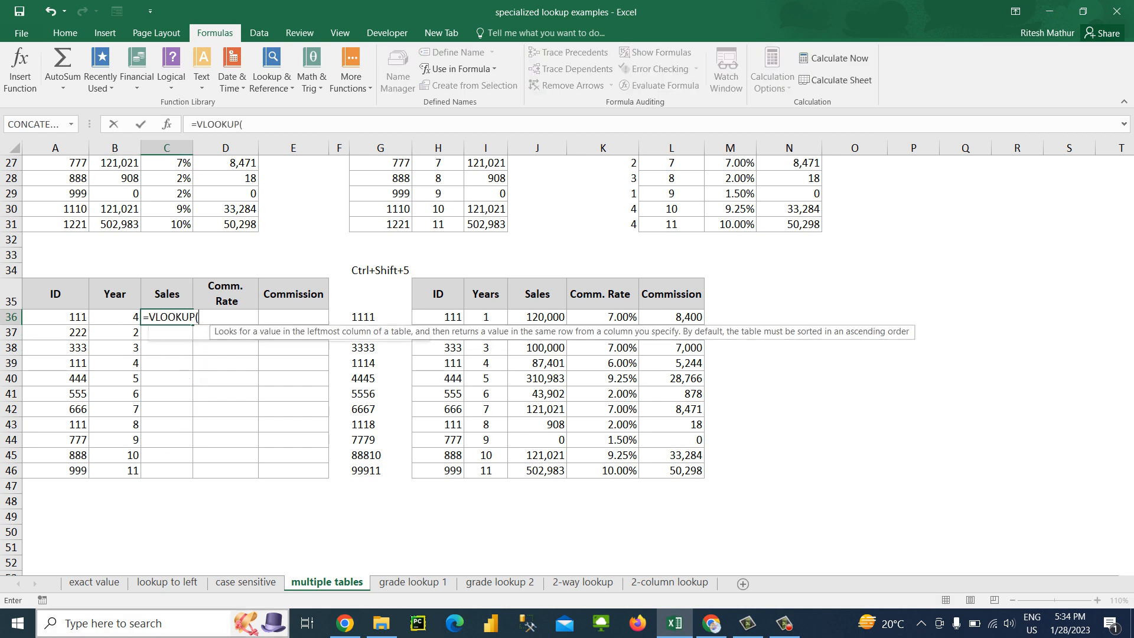
key(Left)
key(Left)
text(&)
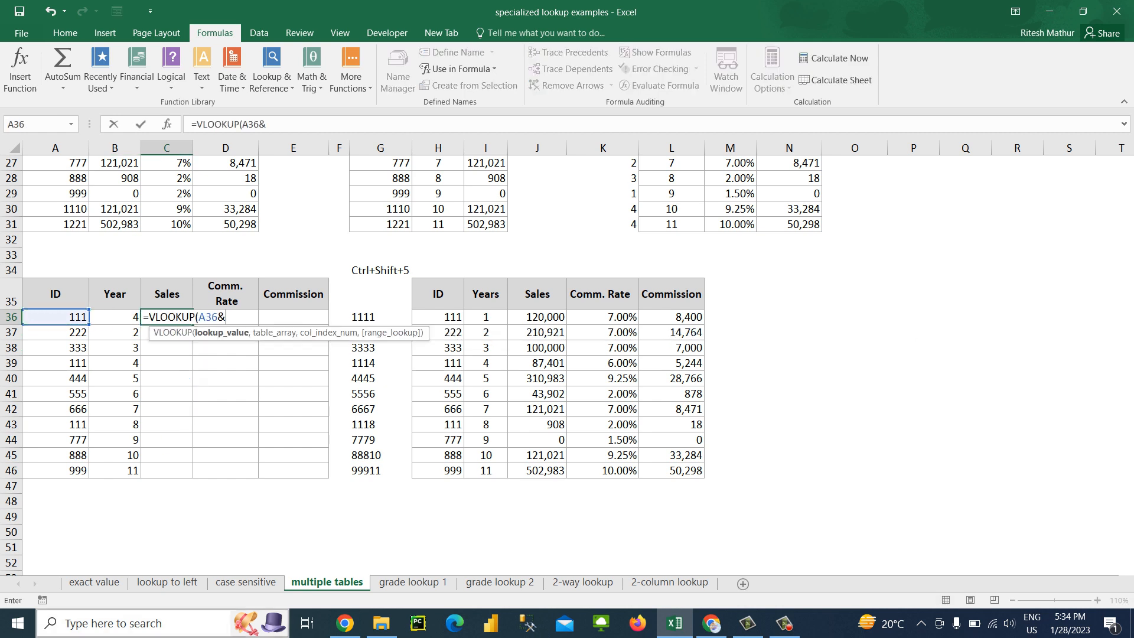
key(Left)
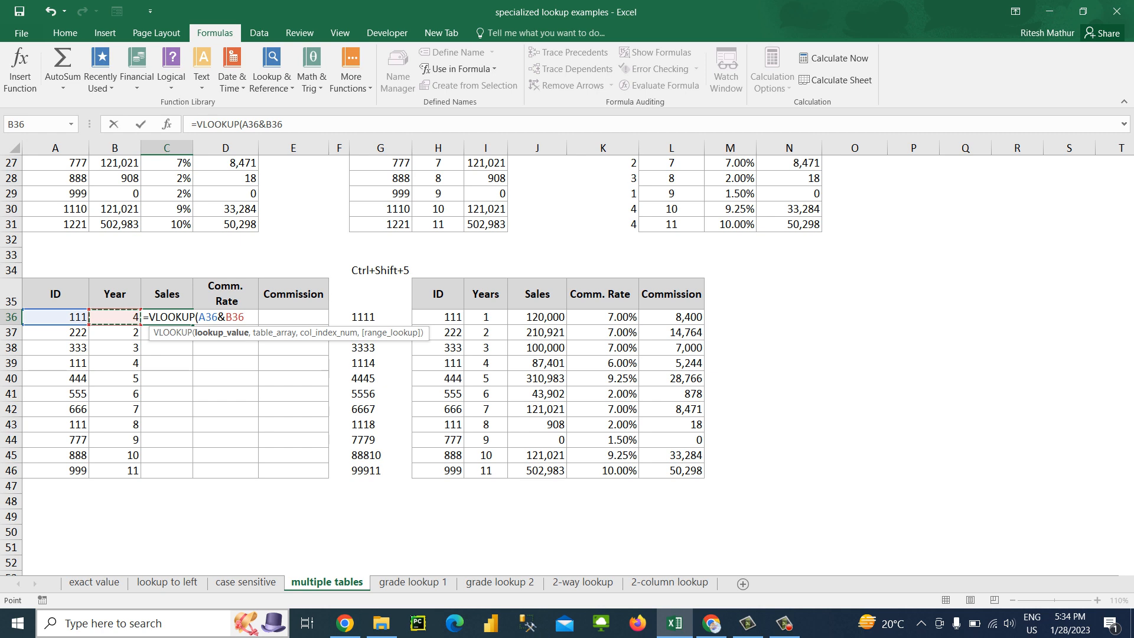
text(,)
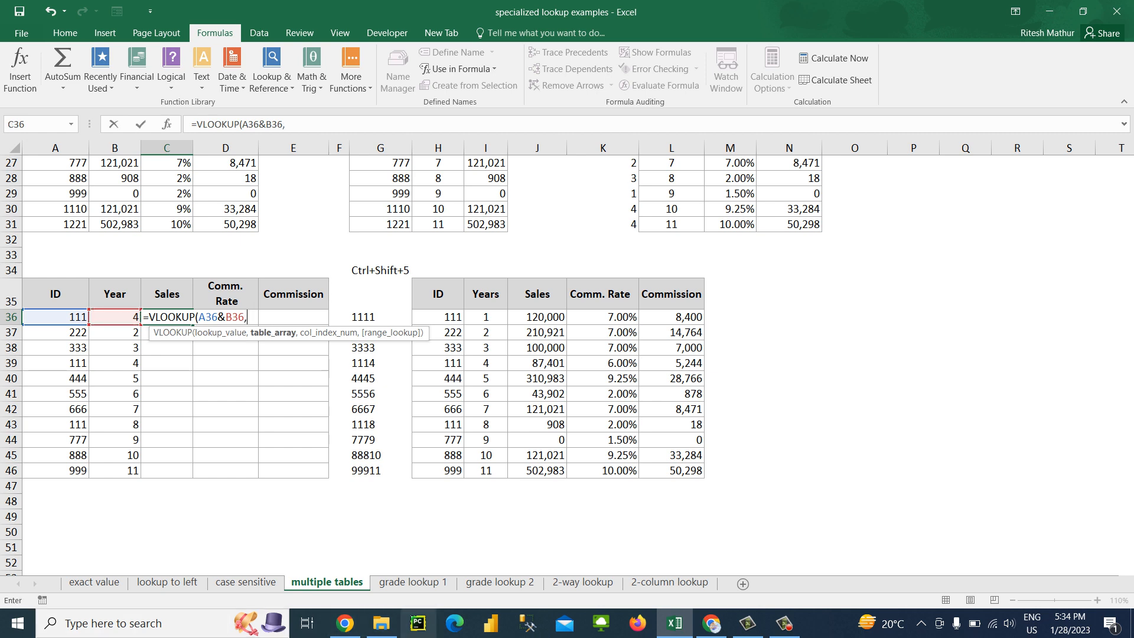
drag(366, 317, 559, 471)
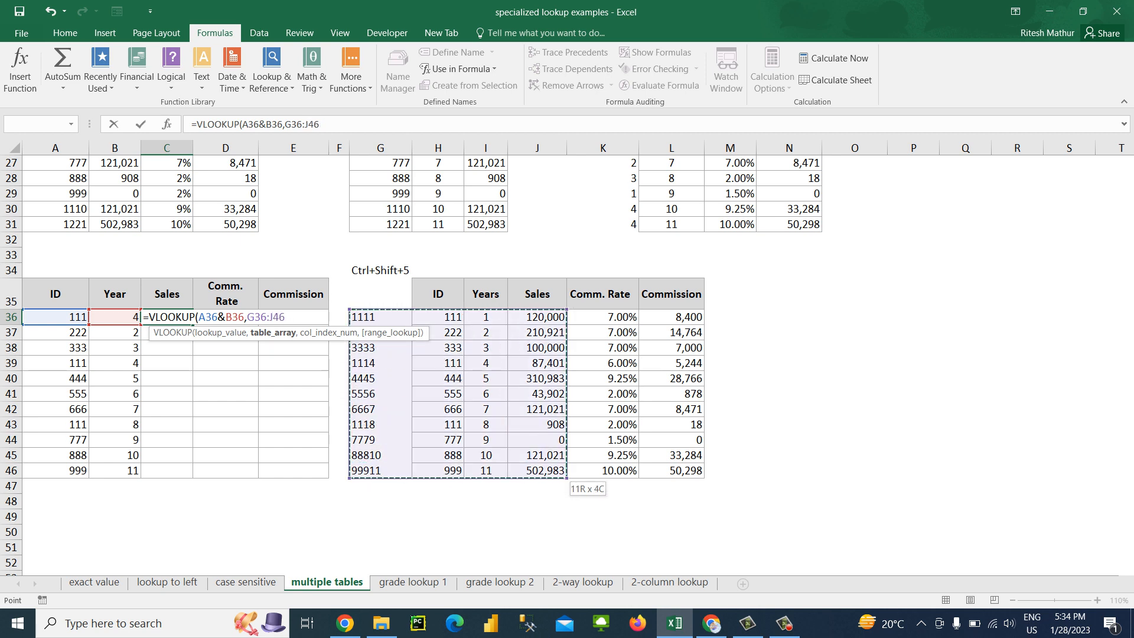
text(,4,0))
key(Return)
Fill the combined-key VLOOKUP from C36 down the Sales column to C46
key(Left)
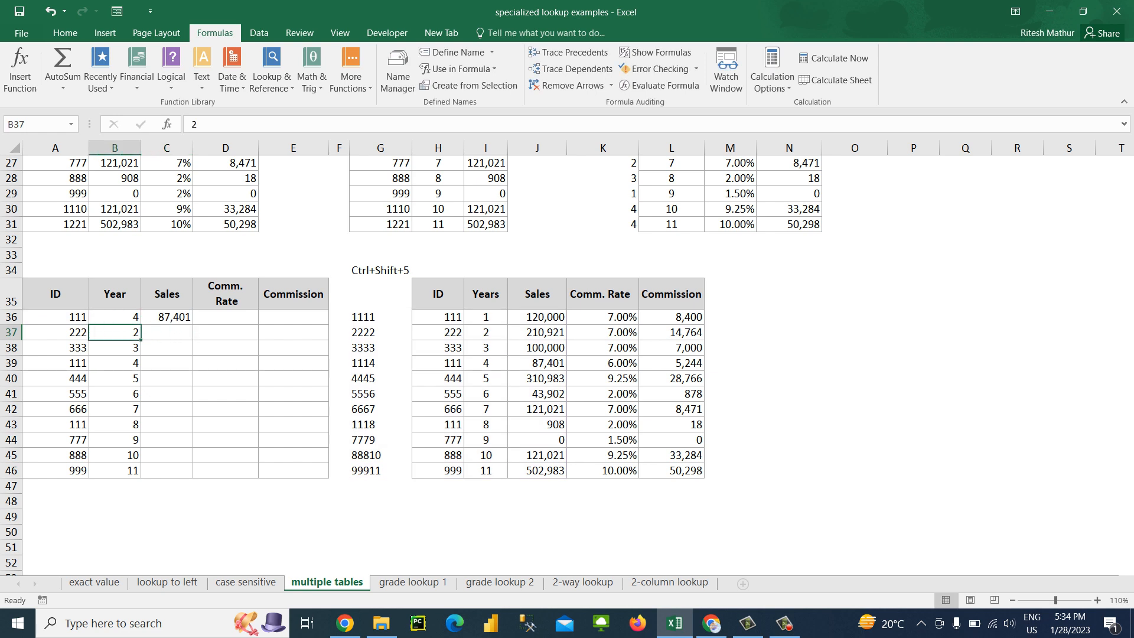
key(ctrl+Down)
key(Right)
key(ctrl+shift+Up)
key(ctrl+d)
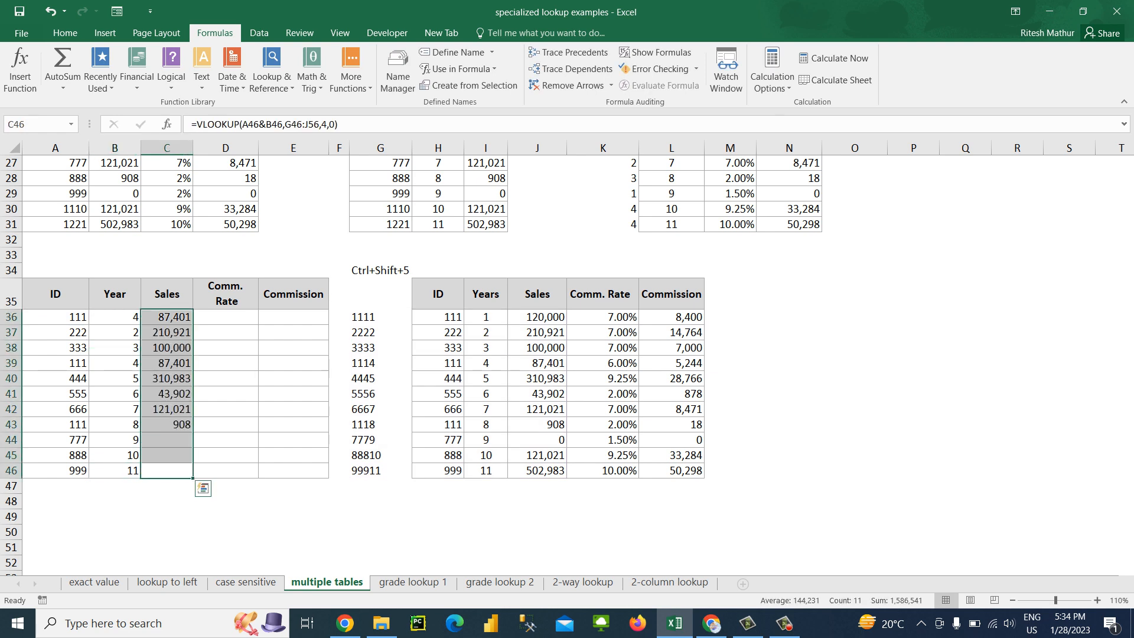
Remove &B36 from the lookup value in C36's VLOOKUP and fill the ID-only formula down to C46
key(Up)
key(Up)
key(Up)
key(Up)
key(Up)
key(Up)
key(Up)
key(Up)
key(Up)
key(Up)
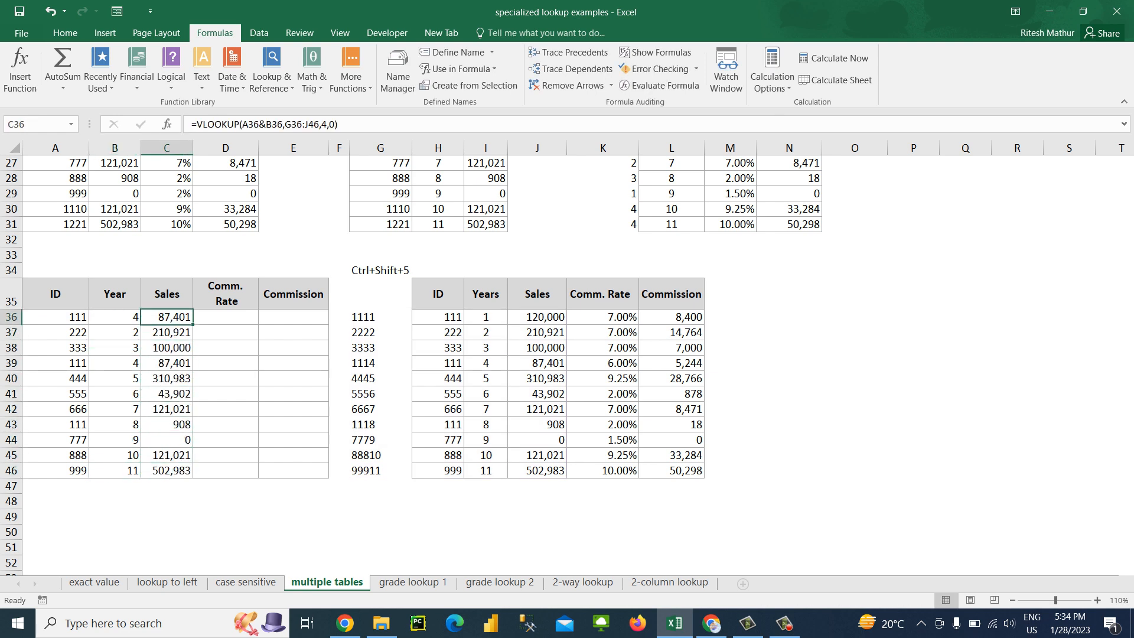
click(283, 124)
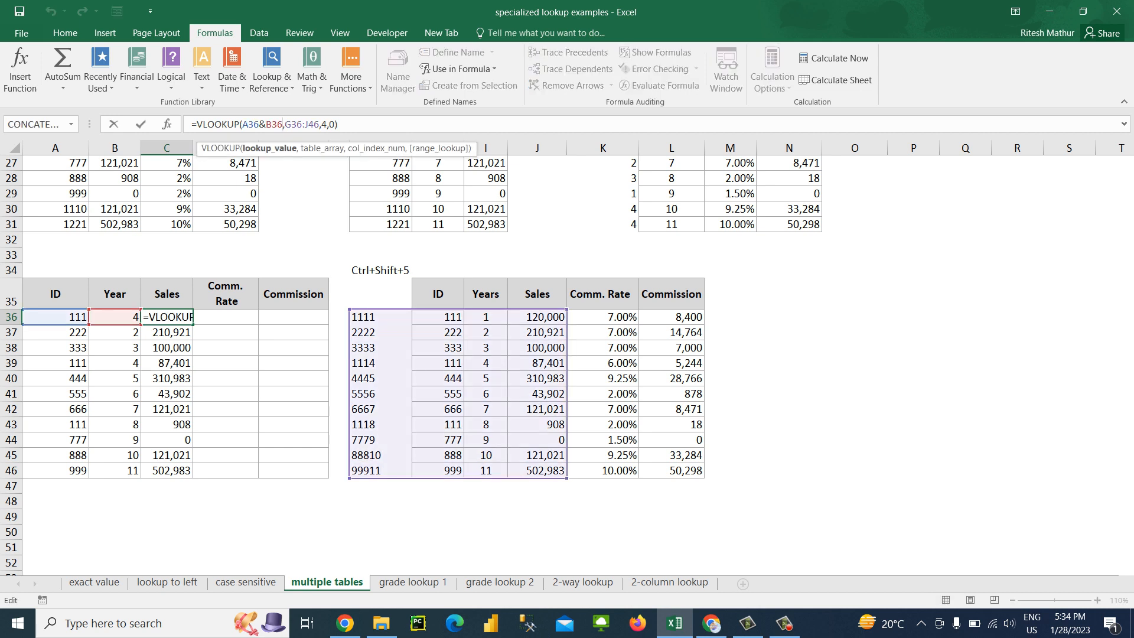
key(BackSpace)
key(BackSpace)
key(BackSpace)
key(BackSpace)
key(Return)
key(Up)
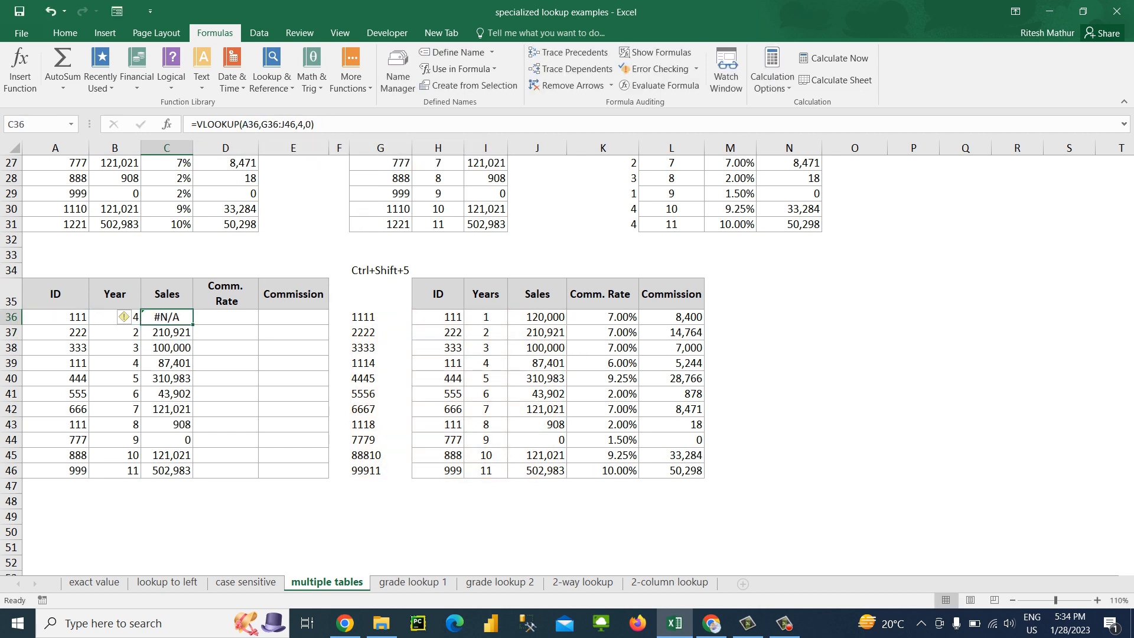
key(ctrl+shift+Down)
key(ctrl+d)
Examine the VLOOKUP arguments in C36 and the ID and Year values in A36:B46
key(Up)
key(Down)
key(F2)
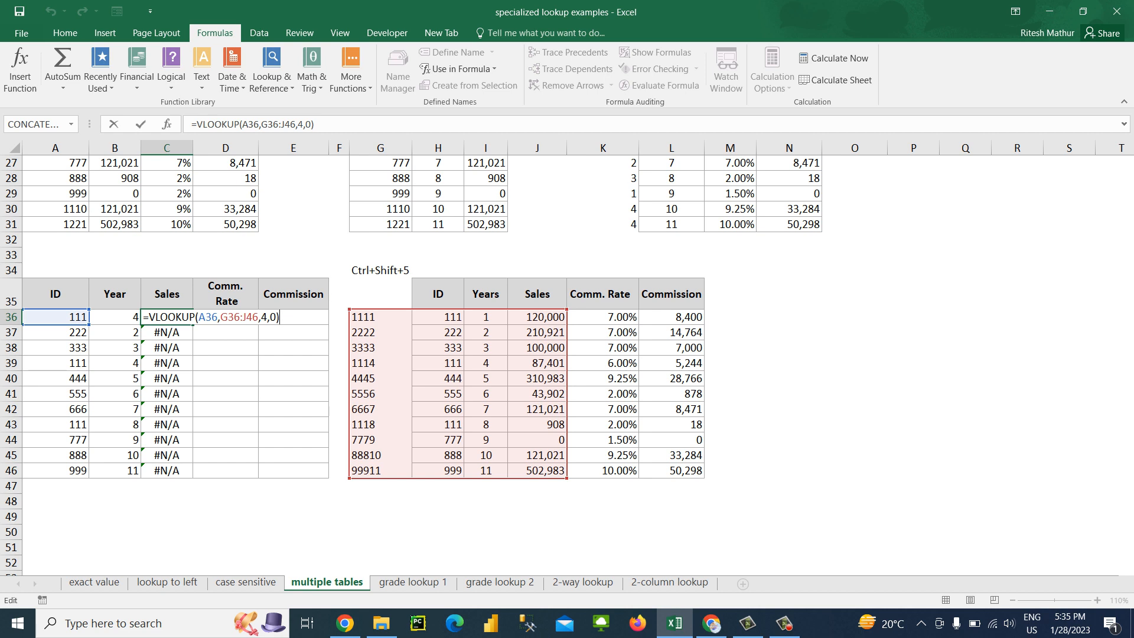
key(Escape)
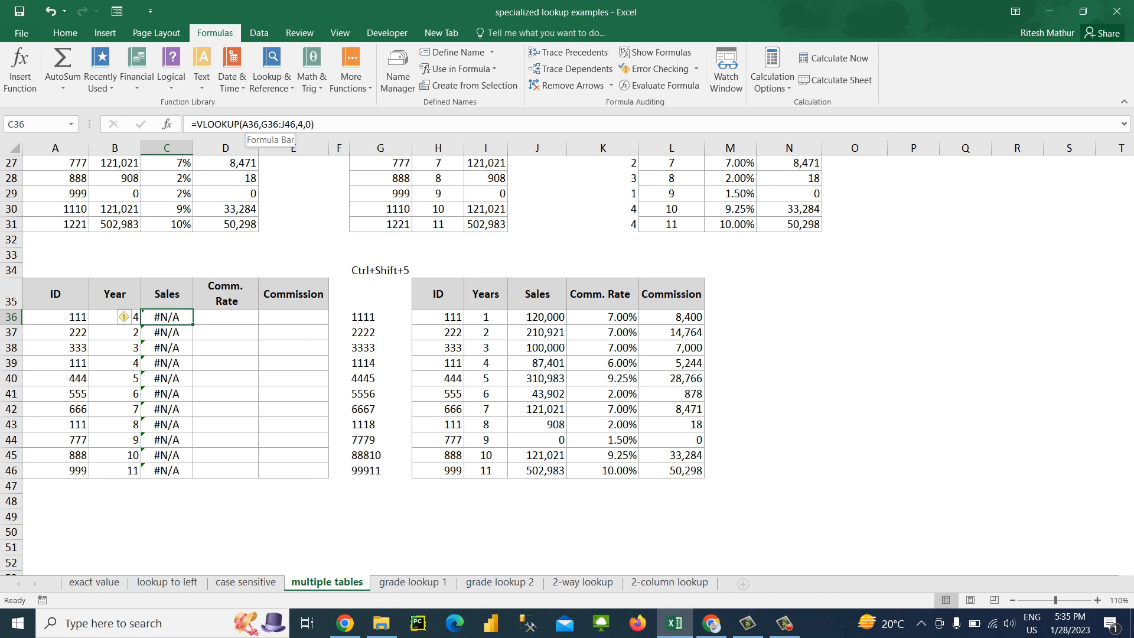
click(260, 124)
key(Escape)
drag(56, 333, 55, 471)
click(56, 318)
drag(114, 317, 114, 470)
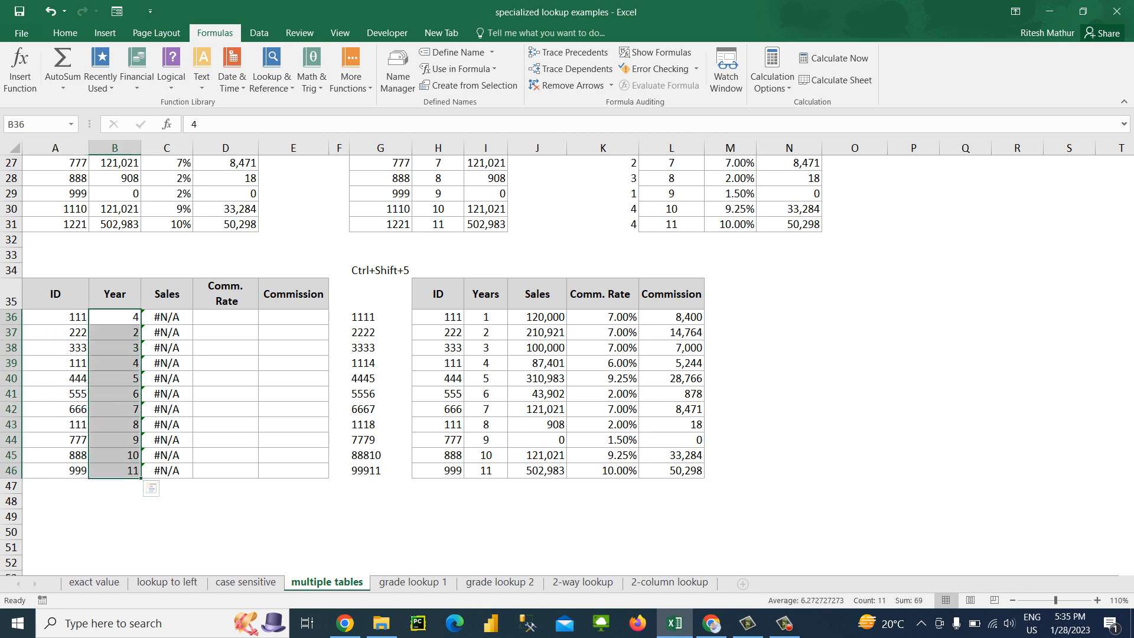
Compare the repeated ID and Year entries in rows 36 and 39 with the source table's Sales value in J36
click(115, 318)
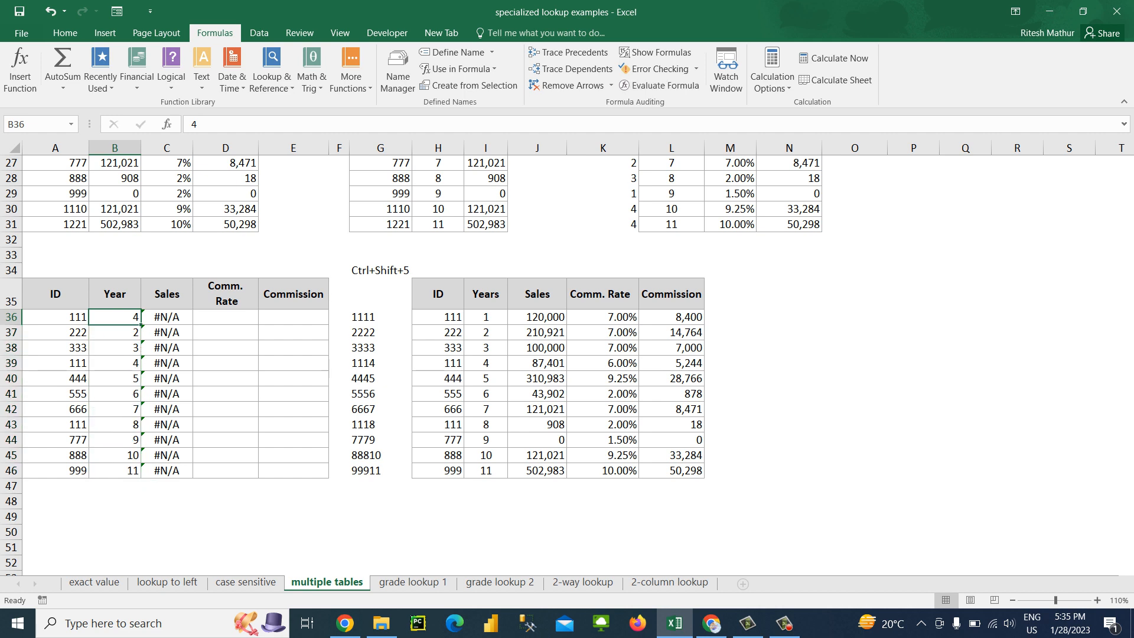
click(114, 364)
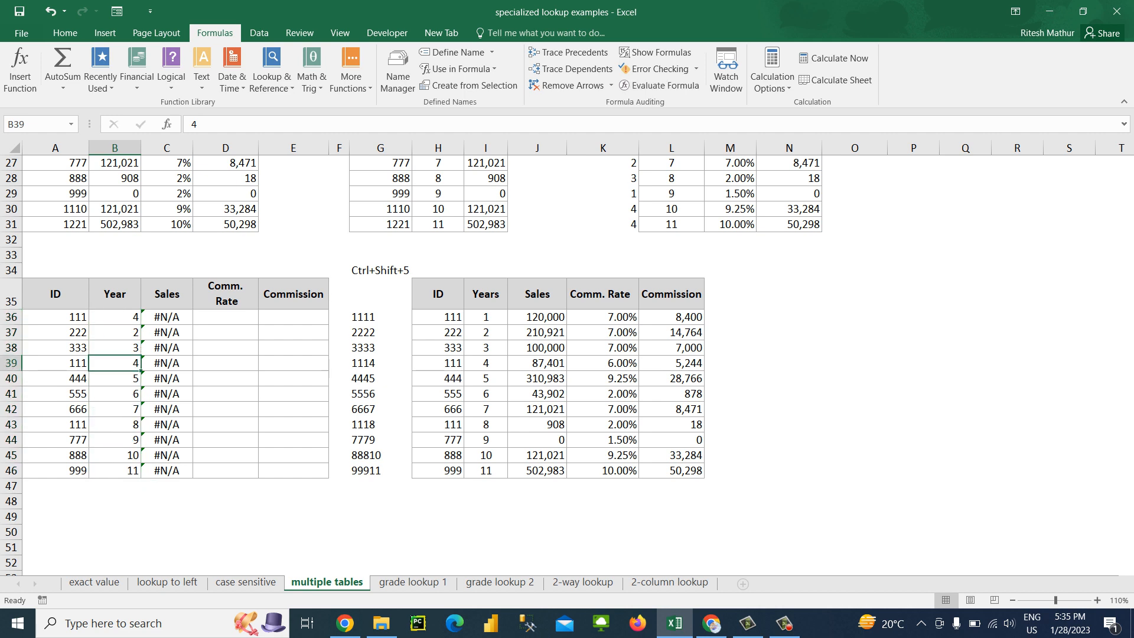
click(56, 363)
drag(56, 363, 167, 364)
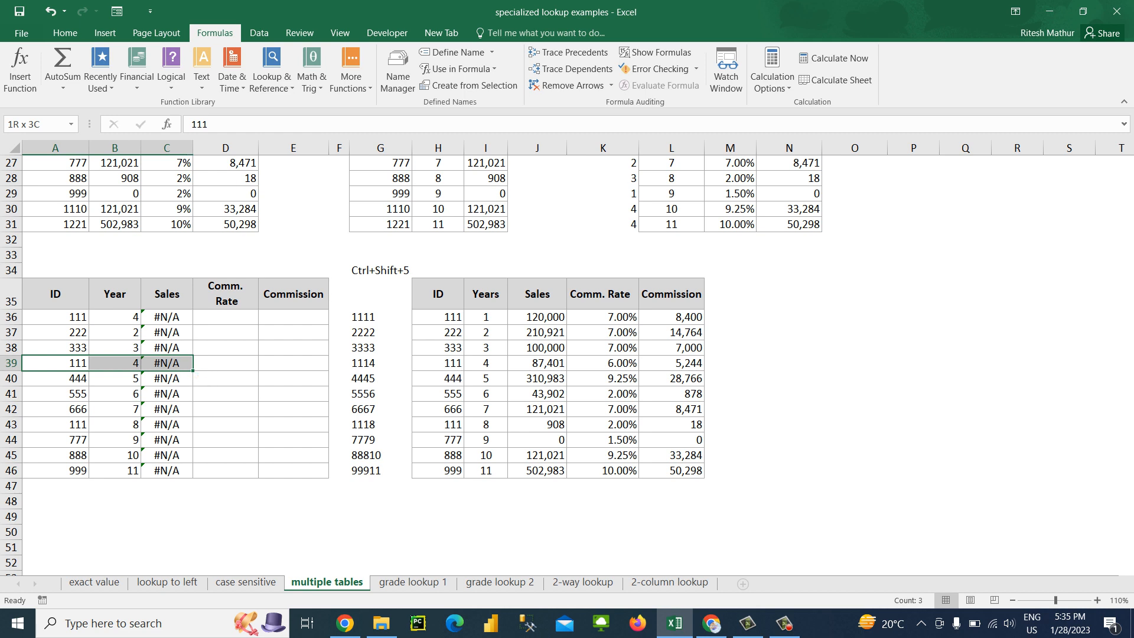
key(shift+Left)
key(shift+Left)
key(Right)
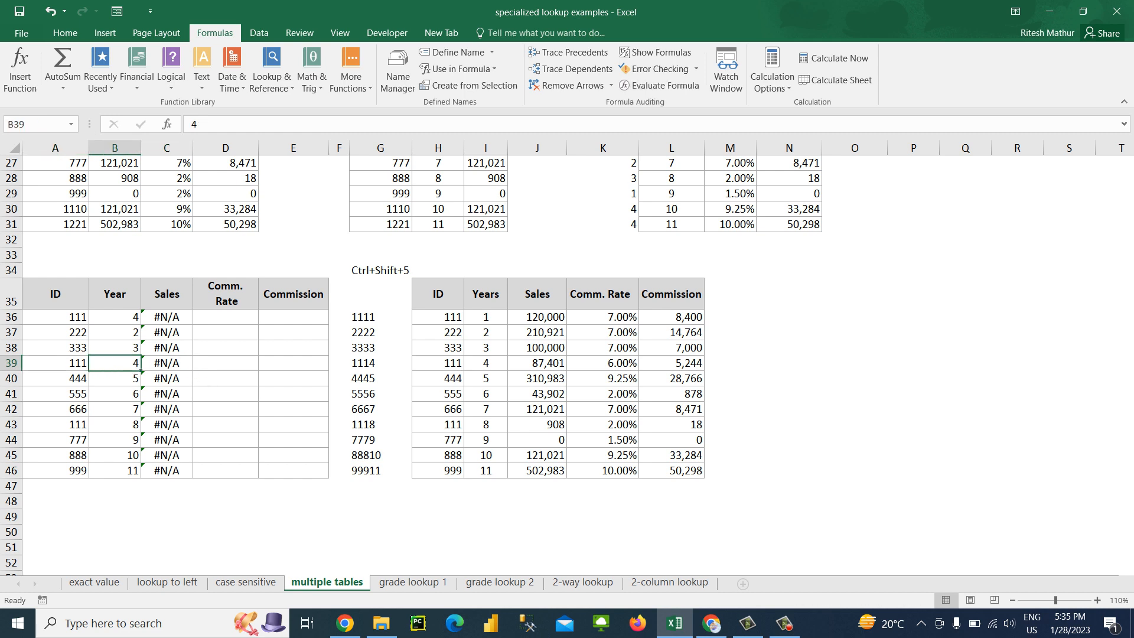
key(Right)
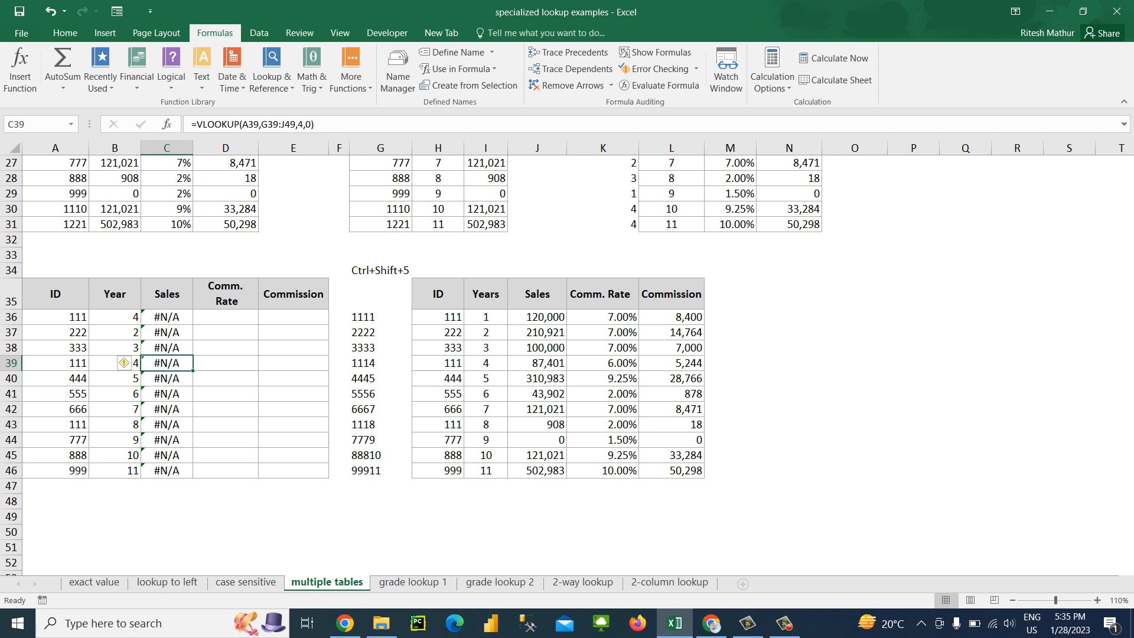
click(55, 317)
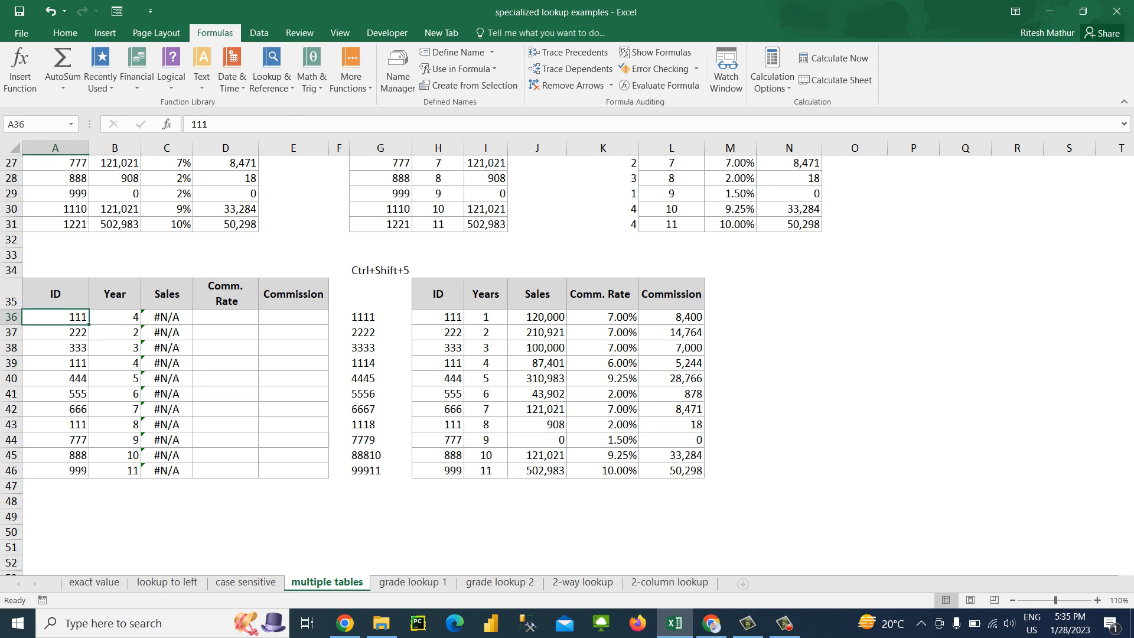
click(537, 317)
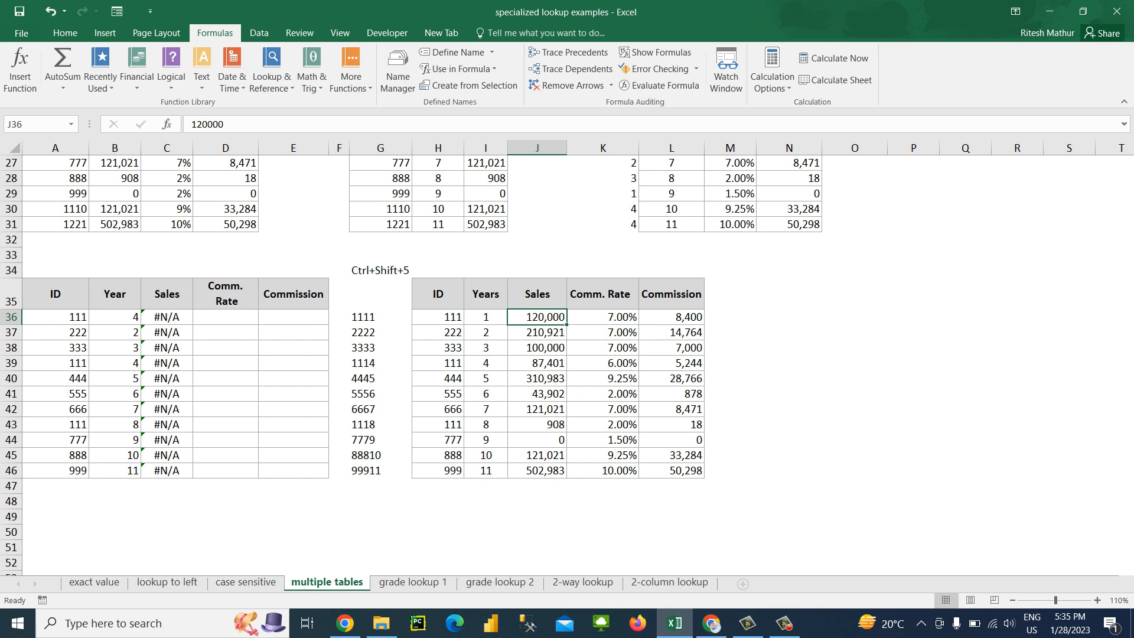
Replace the formula in C36 with =VLOOKUP(A36,H36:J46,3,0) to look up Sales by ID alone
click(167, 317)
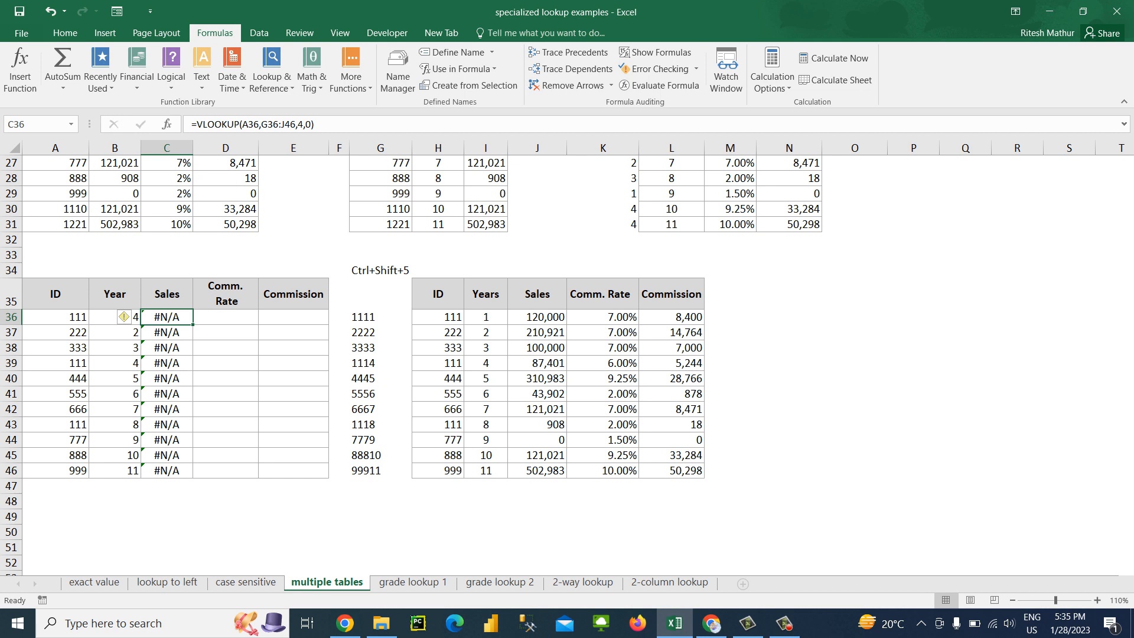
text(=VLOOKUP()
key(Left)
key(Left)
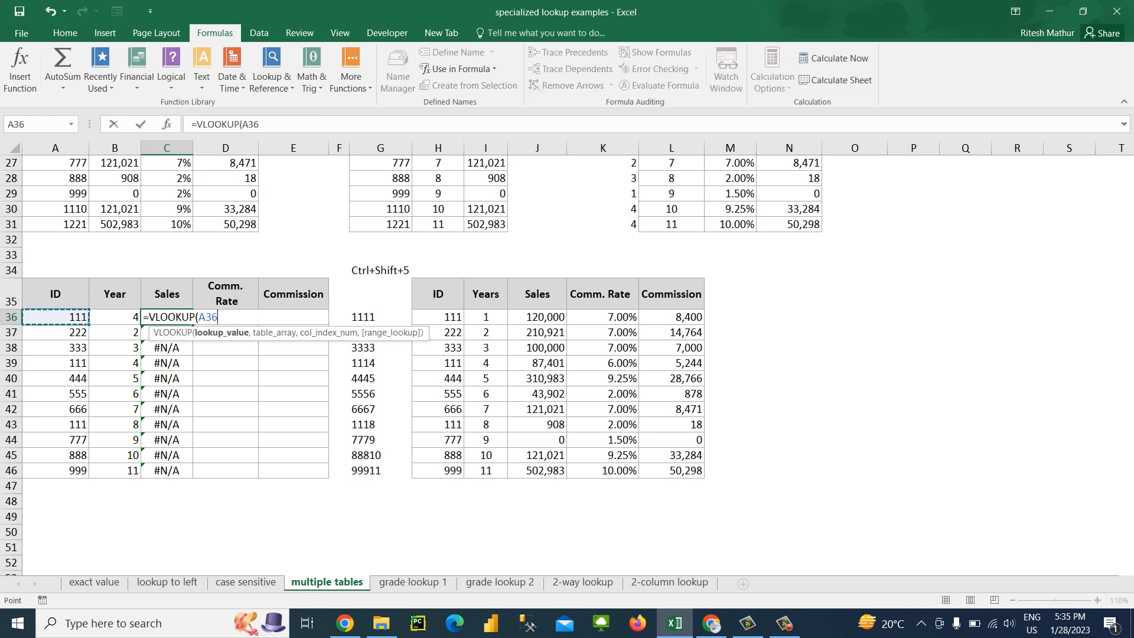
text(,)
key(Right)
key(Right)
key(Right)
key(Right)
key(Right)
key(shift+Right)
key(shift+Right)
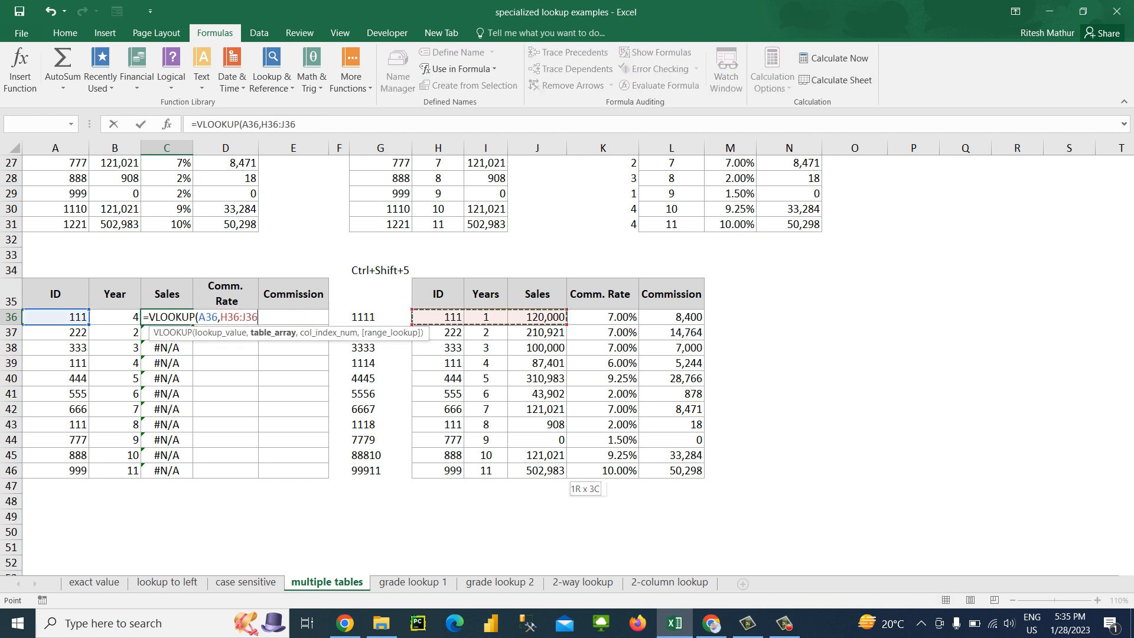
key(ctrl+shift+Down)
text(,3,0)
key(ctrl+Return)
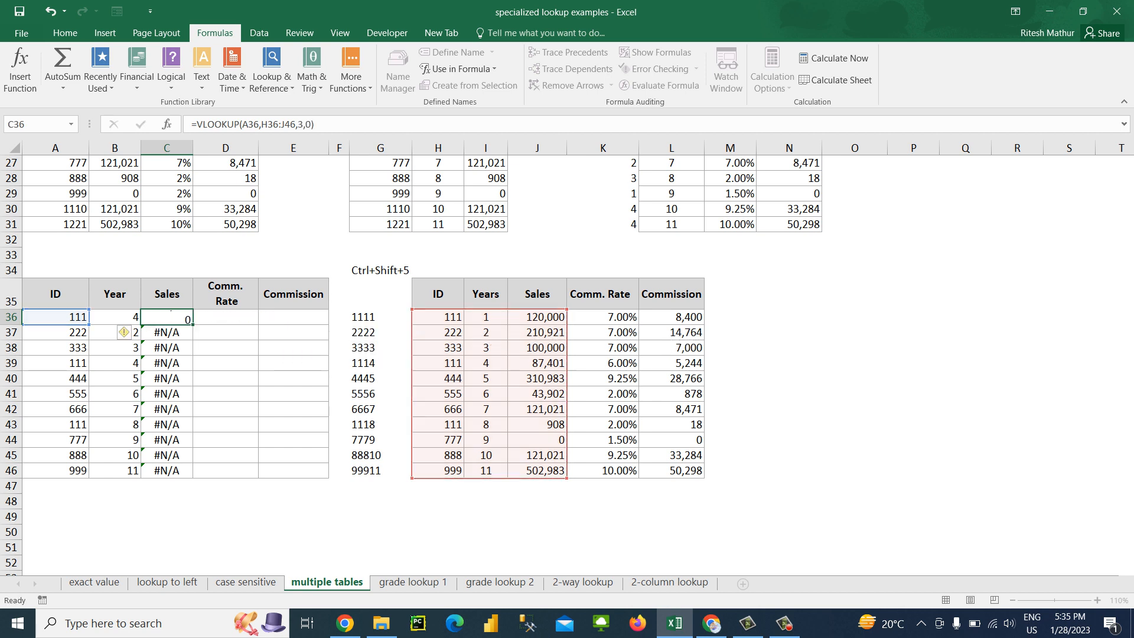
Fill the ID-only VLOOKUP from C36 down the Sales column to C46
key(ctrl+shift+Down)
key(ctrl+d)
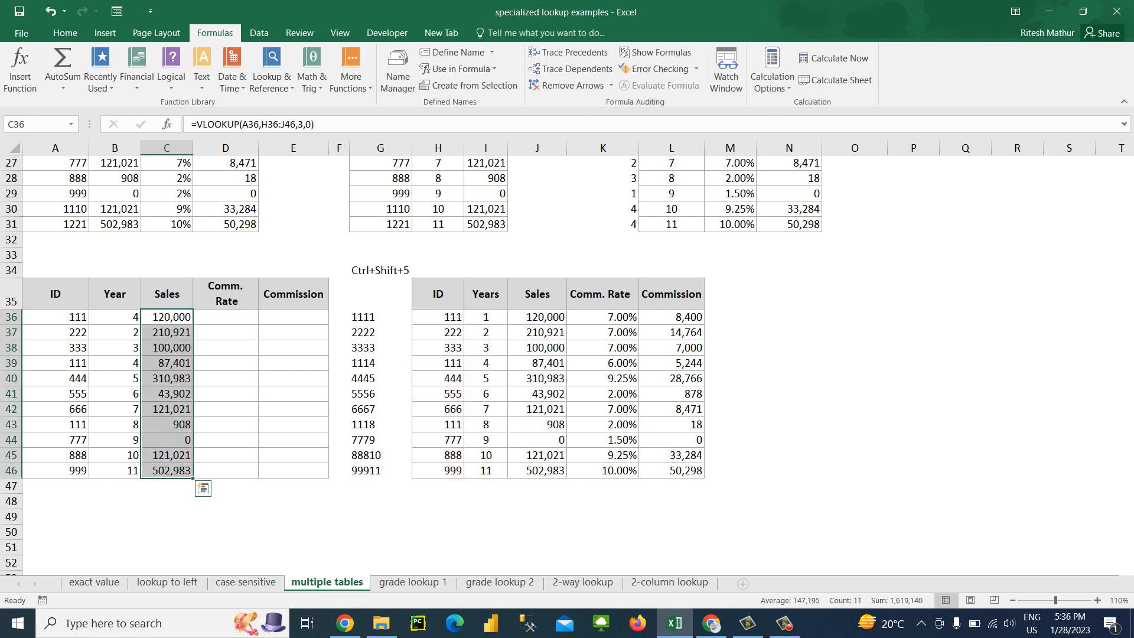
key(shift+BackSpace)
Compare the ID-only Sales results in C36:C46 with source row 39 and the combined keys in G36:G46
key(Left)
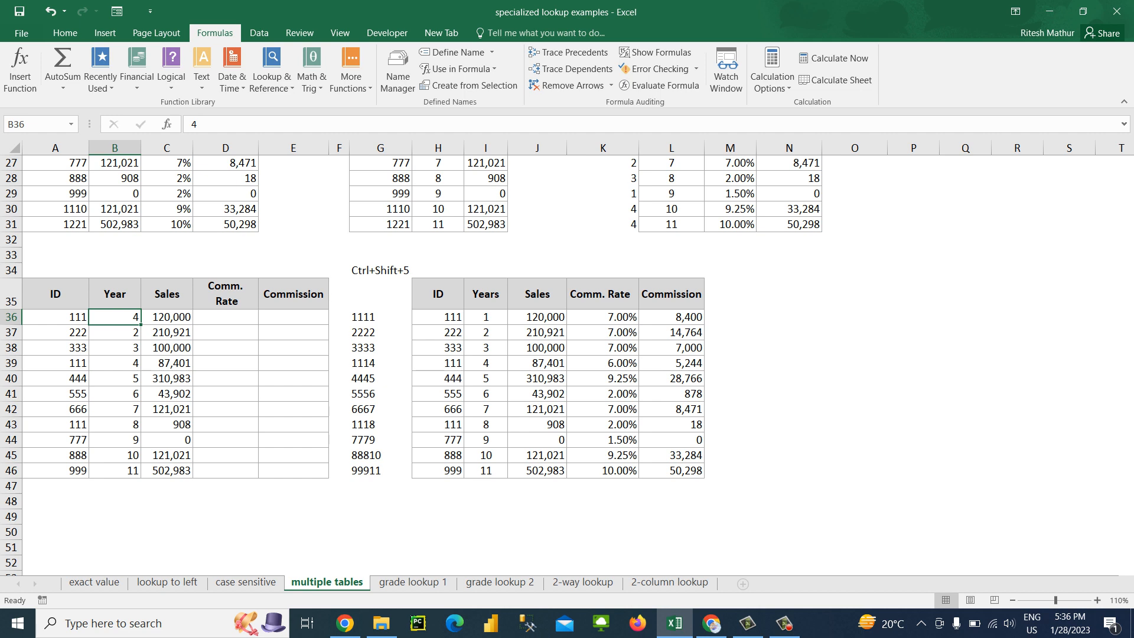
drag(486, 363, 443, 364)
click(537, 364)
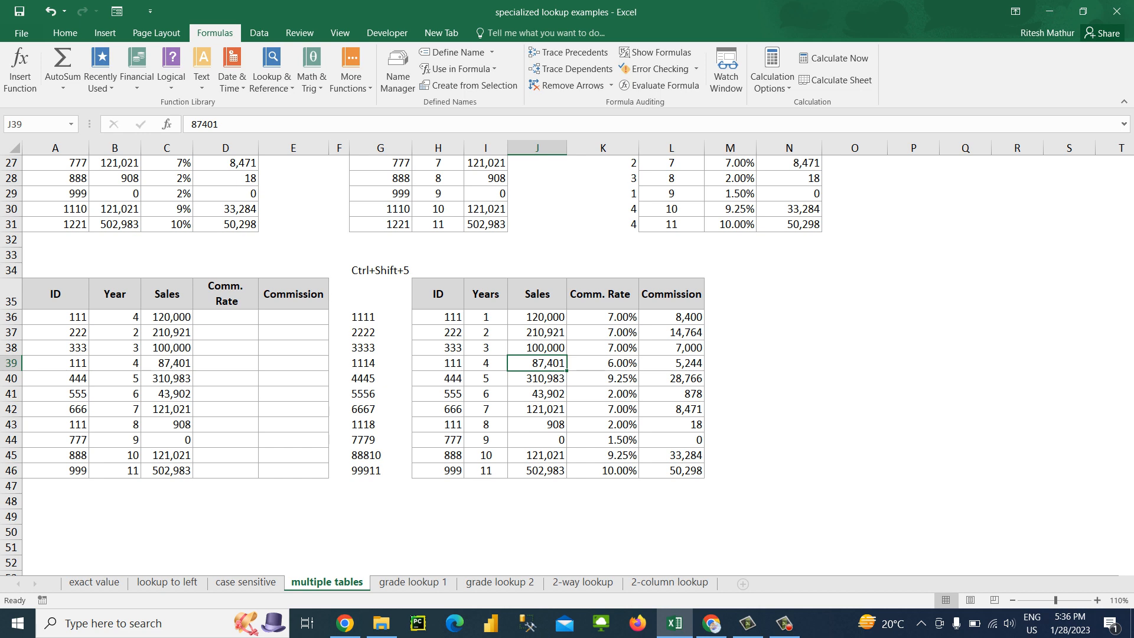
drag(438, 364, 486, 363)
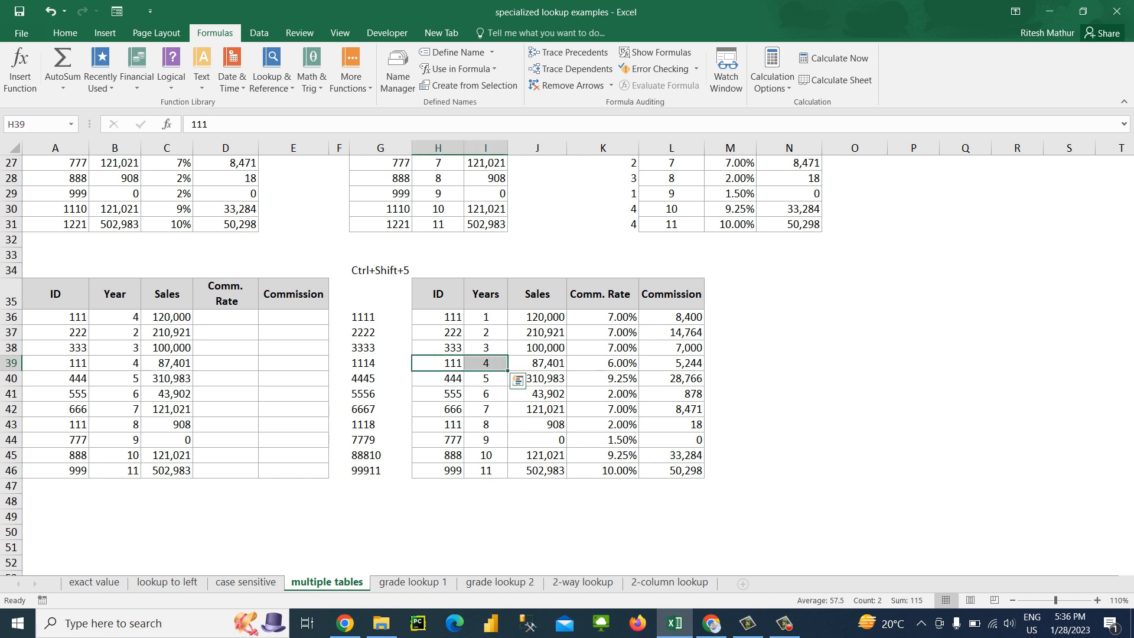
click(380, 363)
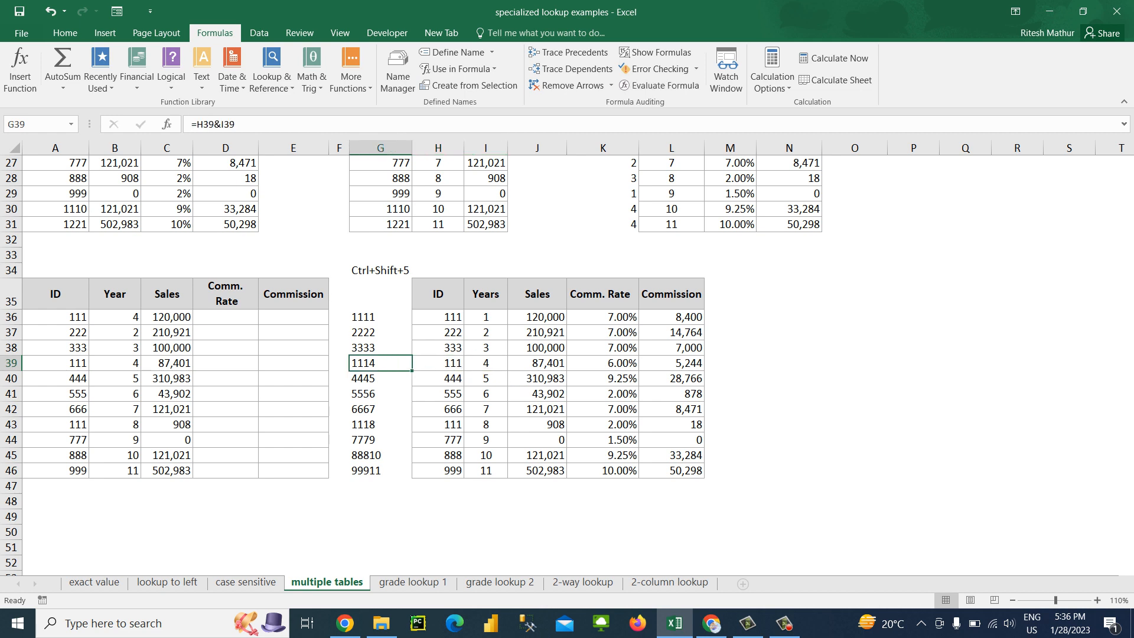
click(167, 317)
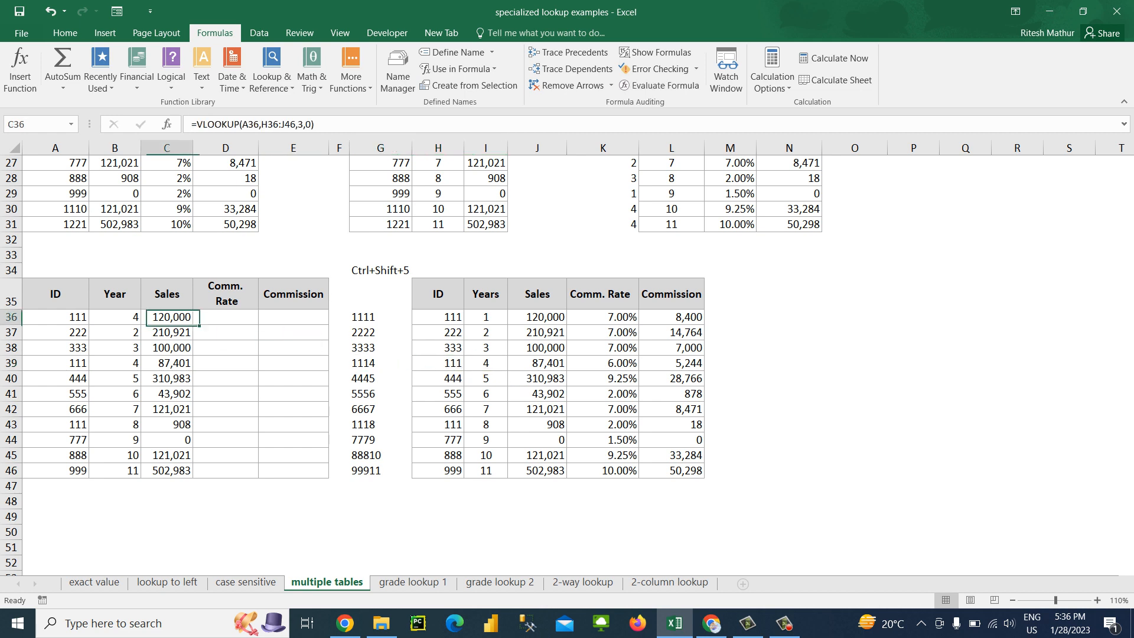
click(55, 318)
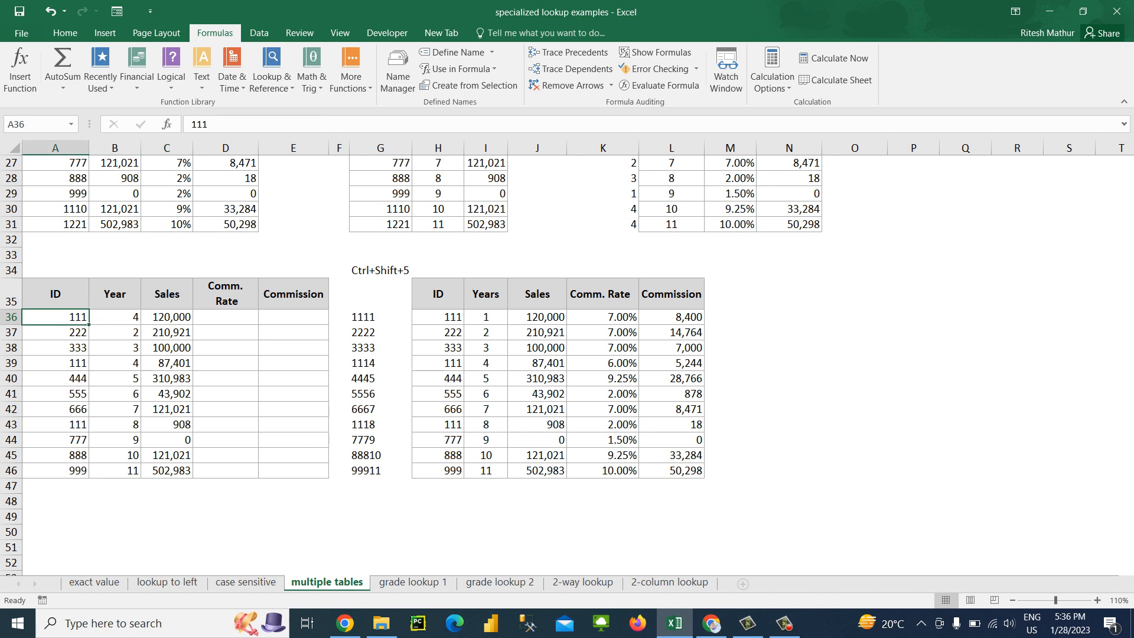
drag(381, 318, 382, 486)
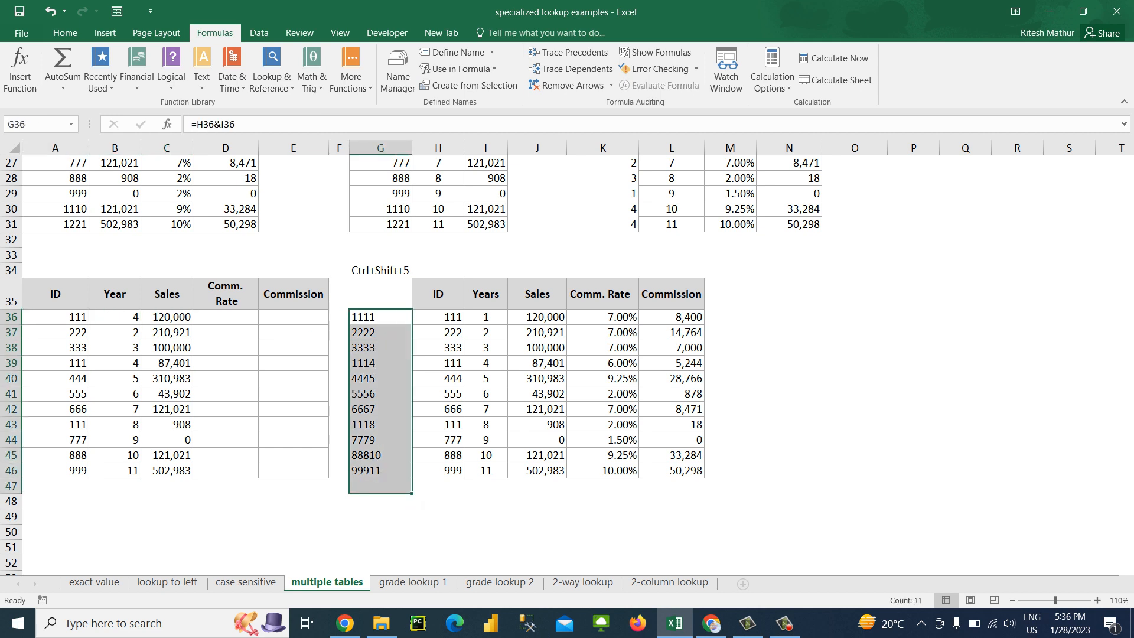
drag(167, 318, 167, 472)
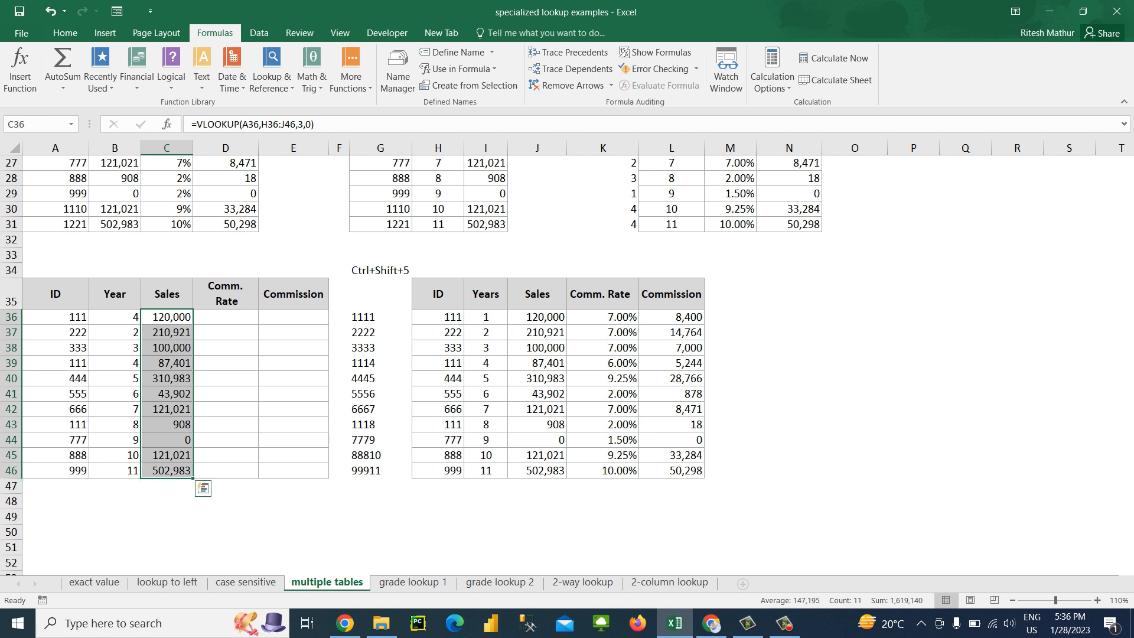
click(167, 317)
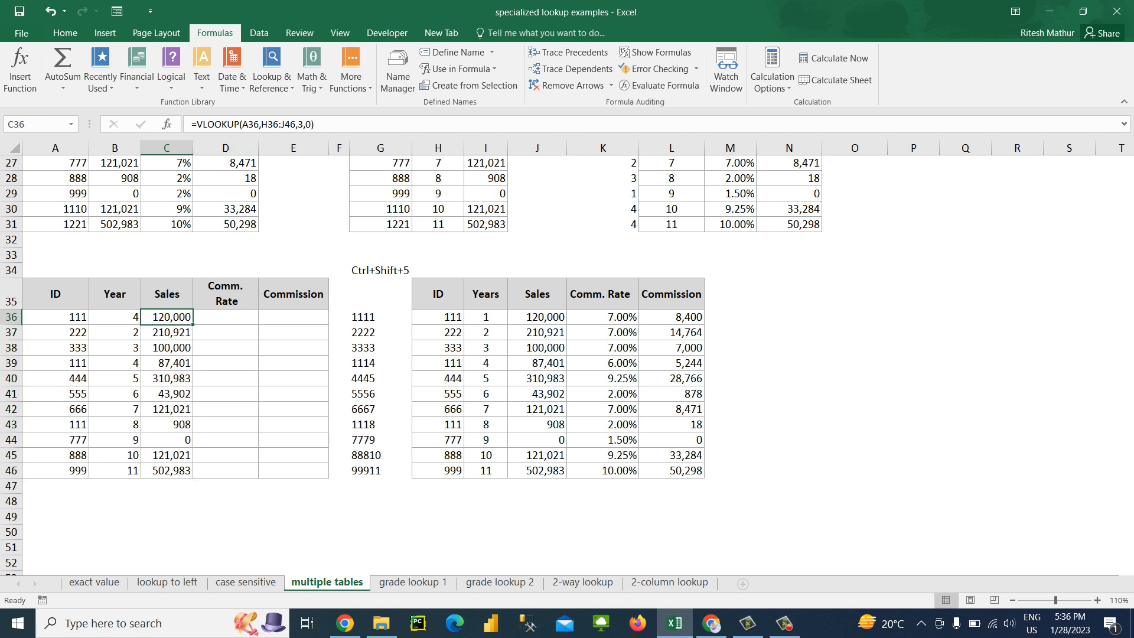
click(259, 124)
text(&)
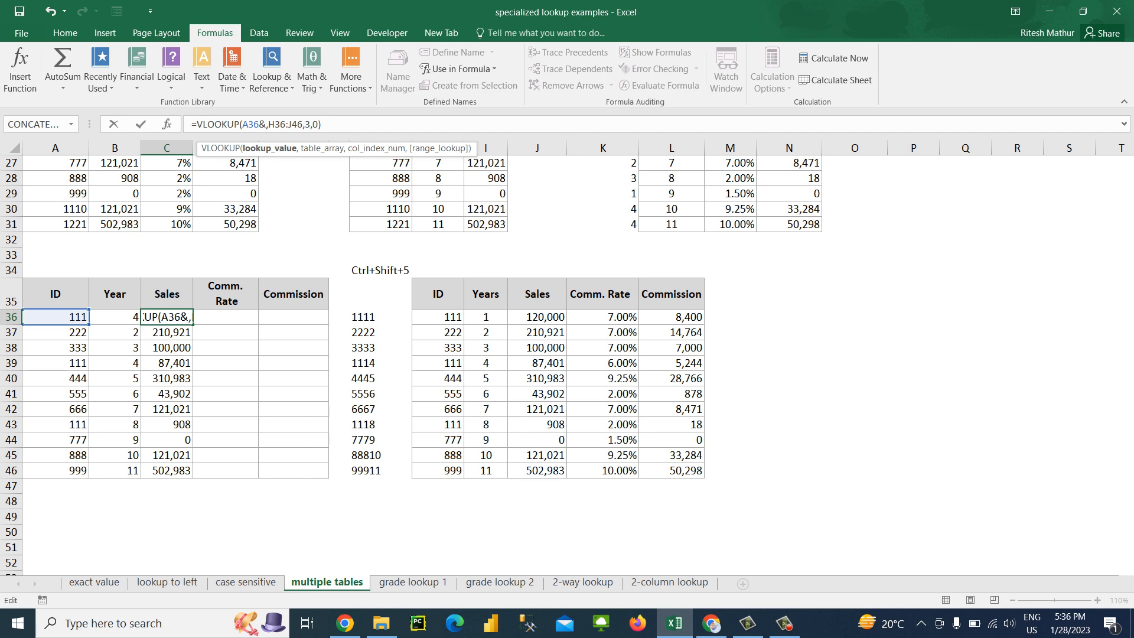
key(F2)
key(Left)
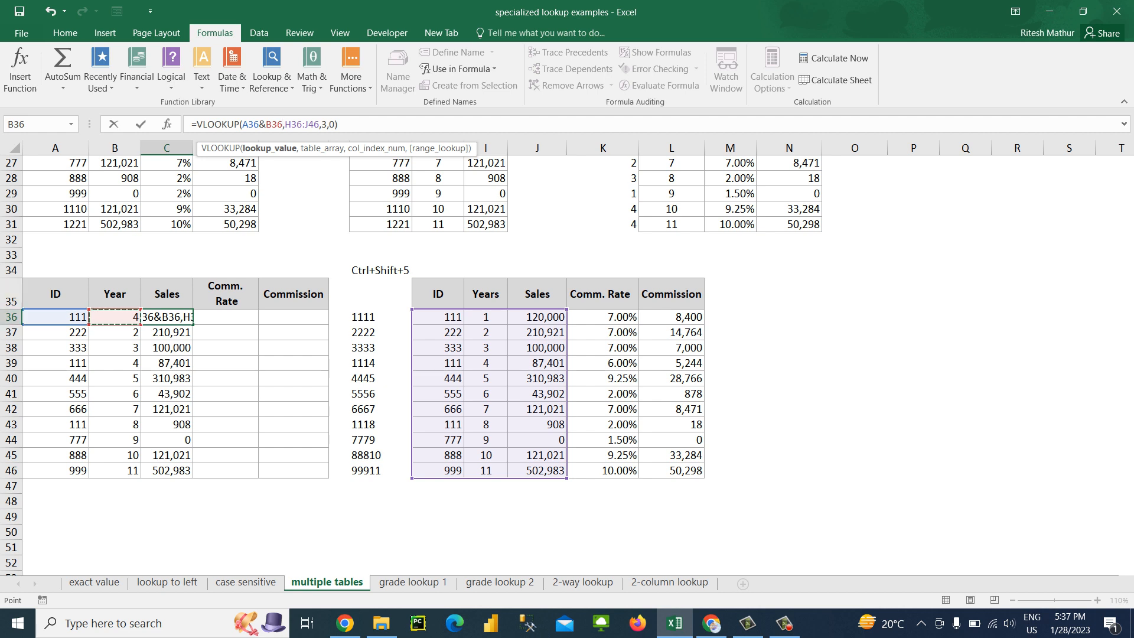
key(ctrl+Return)
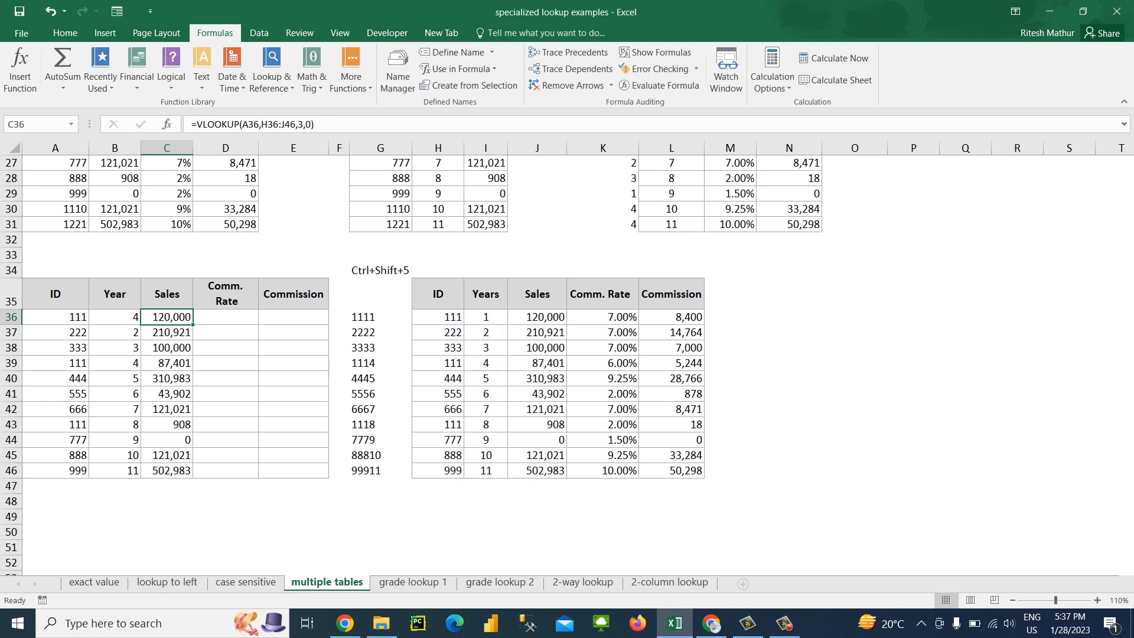
key(ctrl+n)
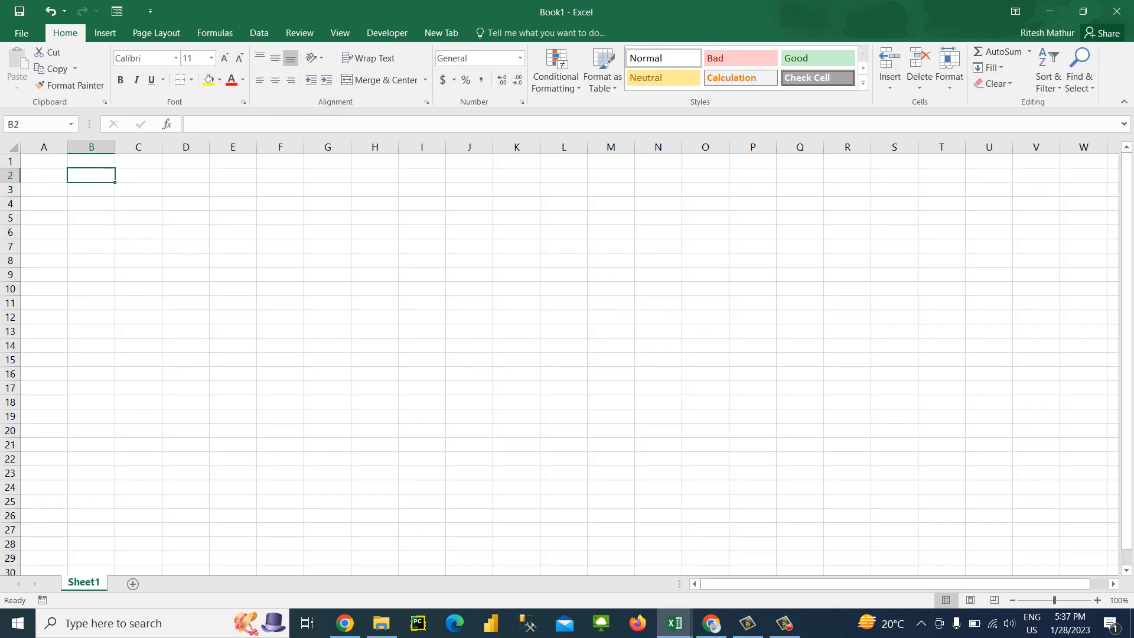
key(ctrl+w)
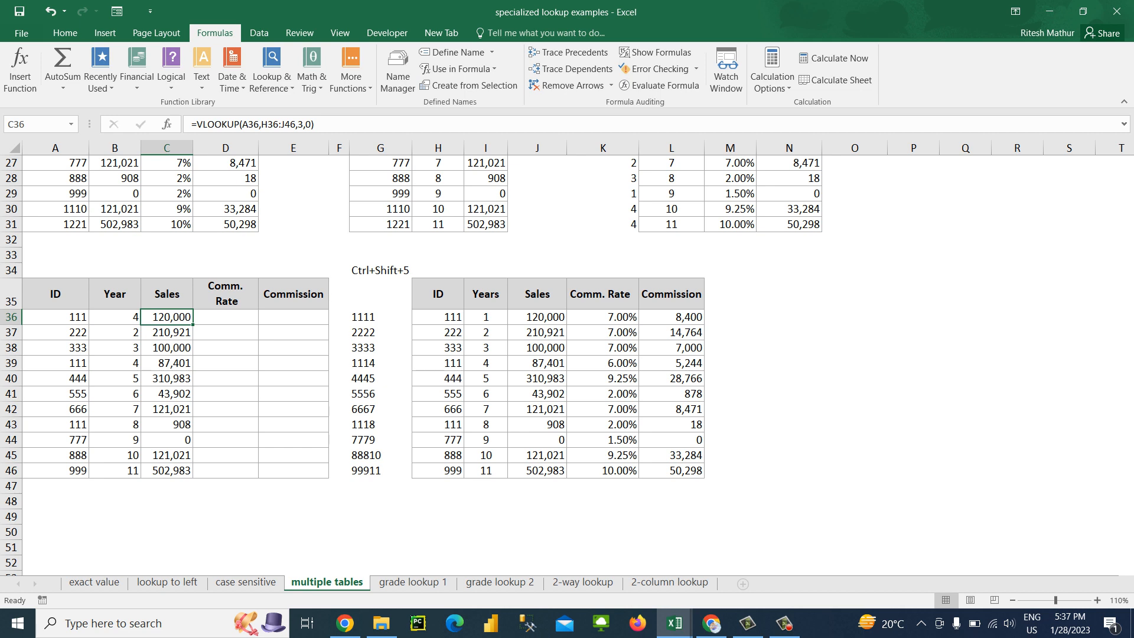
Check the combined-key formulas in G37 and G36, and try to enter a helping-column heading in G35
click(381, 333)
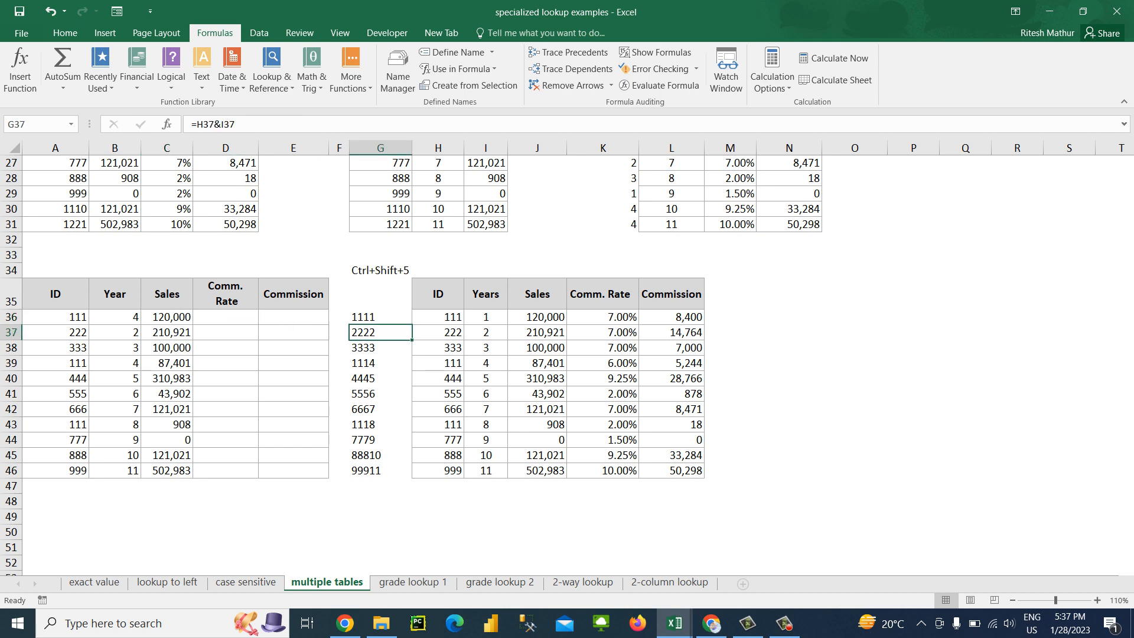
click(381, 317)
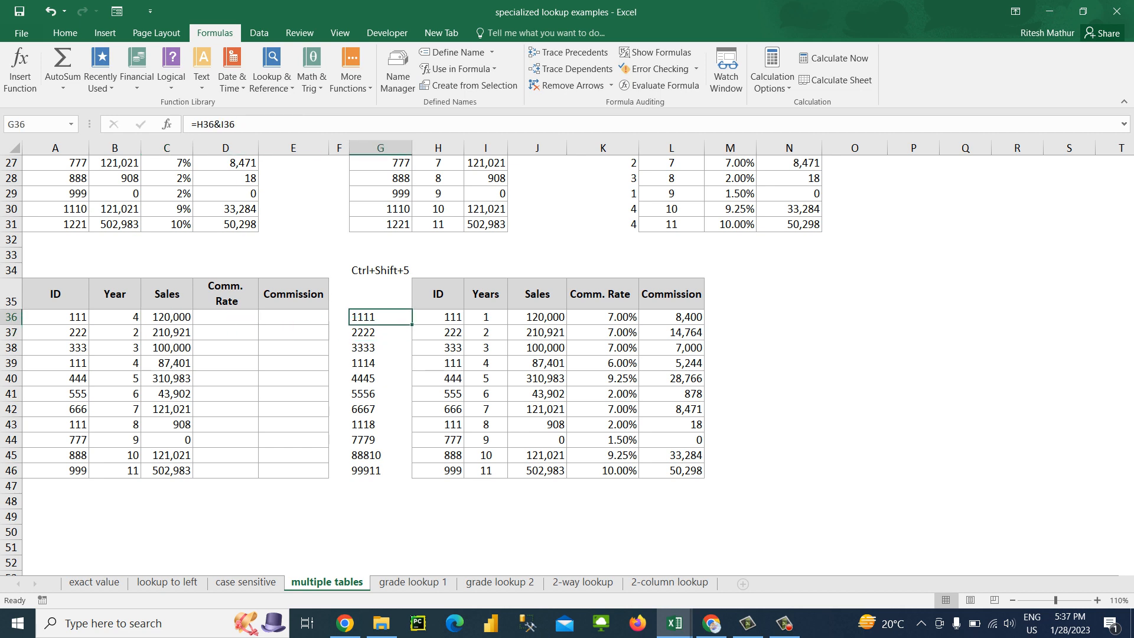
click(381, 294)
text(Hel)
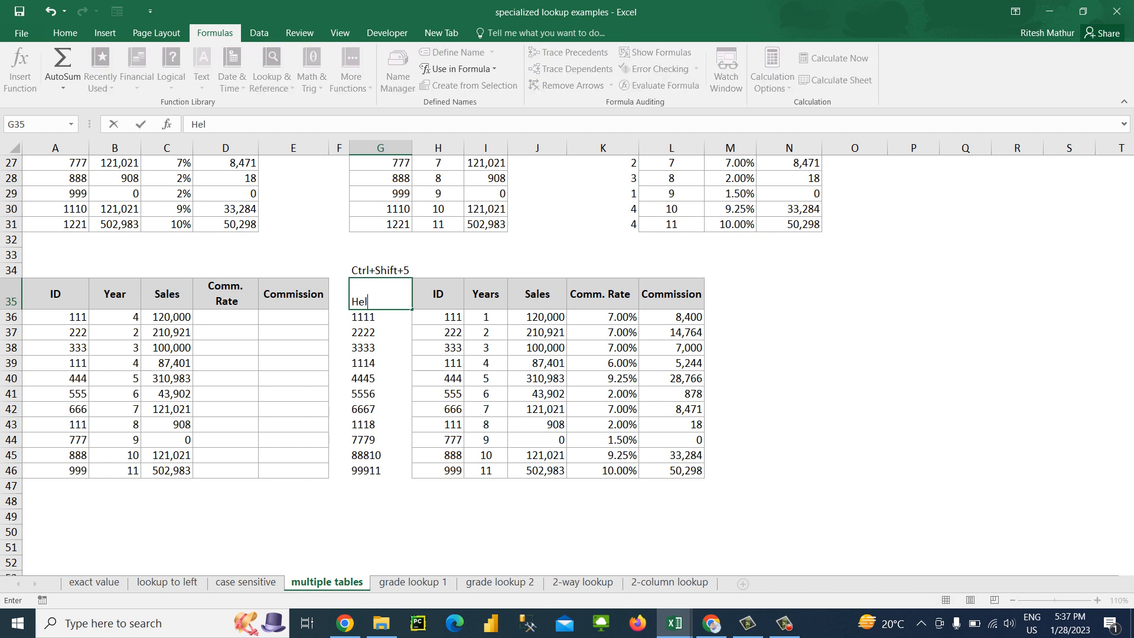
text(ping colu)
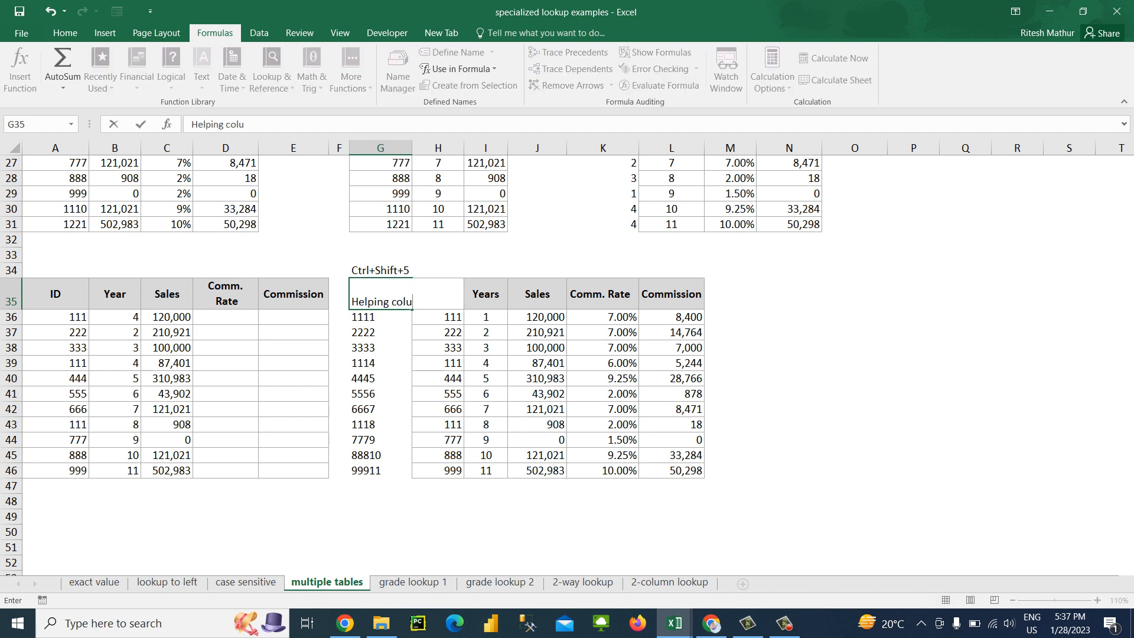
key(Escape)
key(ctrl+shift+Down)
key(Down)
key(Down)
key(Down)
key(Down)
key(Down)
key(Down)
key(Down)
key(Down)
key(Down)
key(Down)
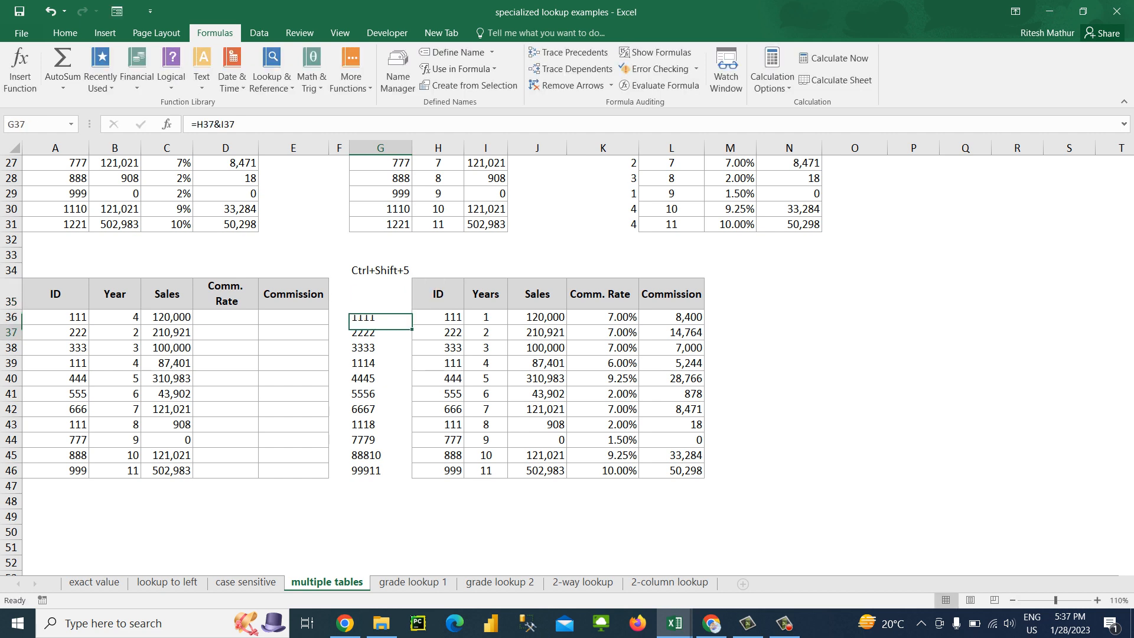
key(Left)
key(Left)
key(Left)
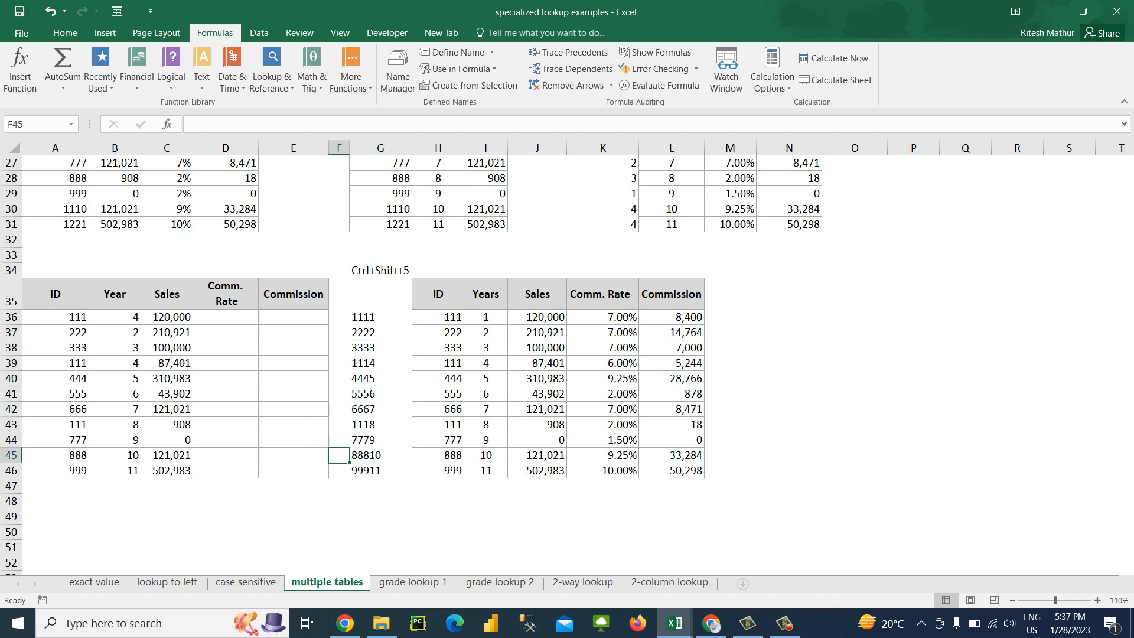
key(ctrl+Up)
key(Down)
key(Left)
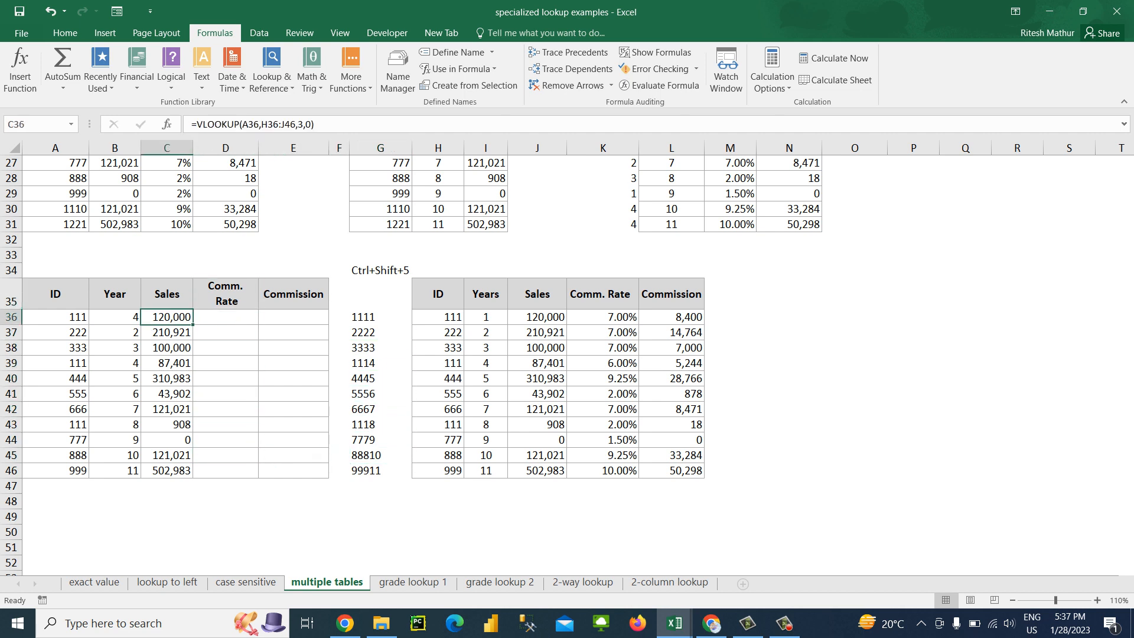
key(F2)
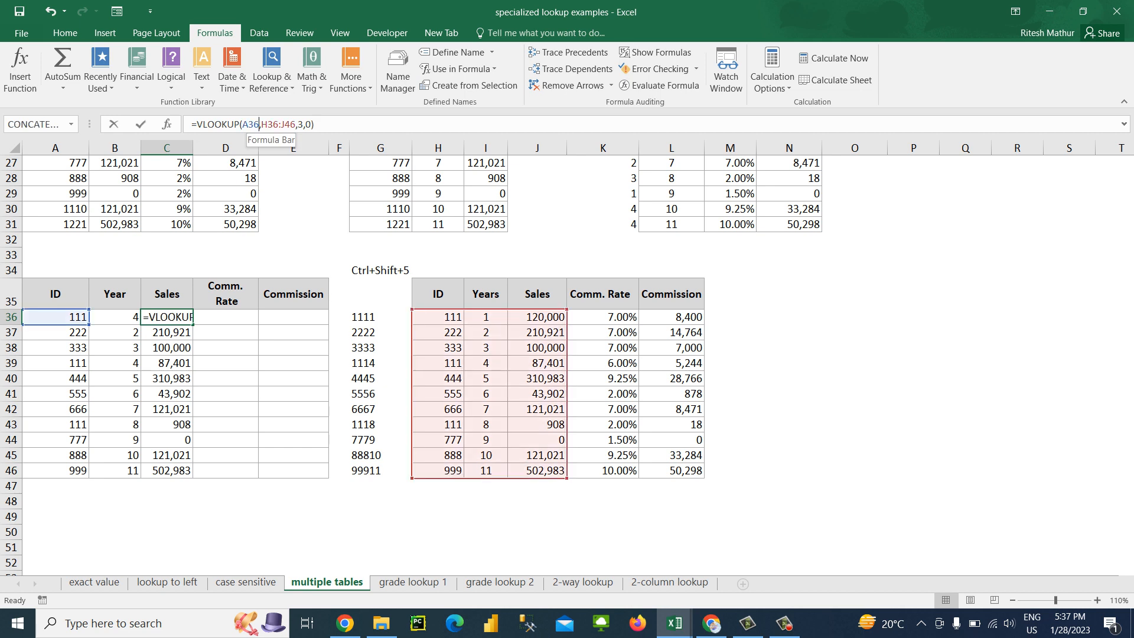
key(Left)
key(Left)
key(Left)
key(Left)
key(Left)
key(Left)
key(Left)
key(Left)
key(Left)
key(Left)
key(Left)
key(Left)
key(Left)
text(&)
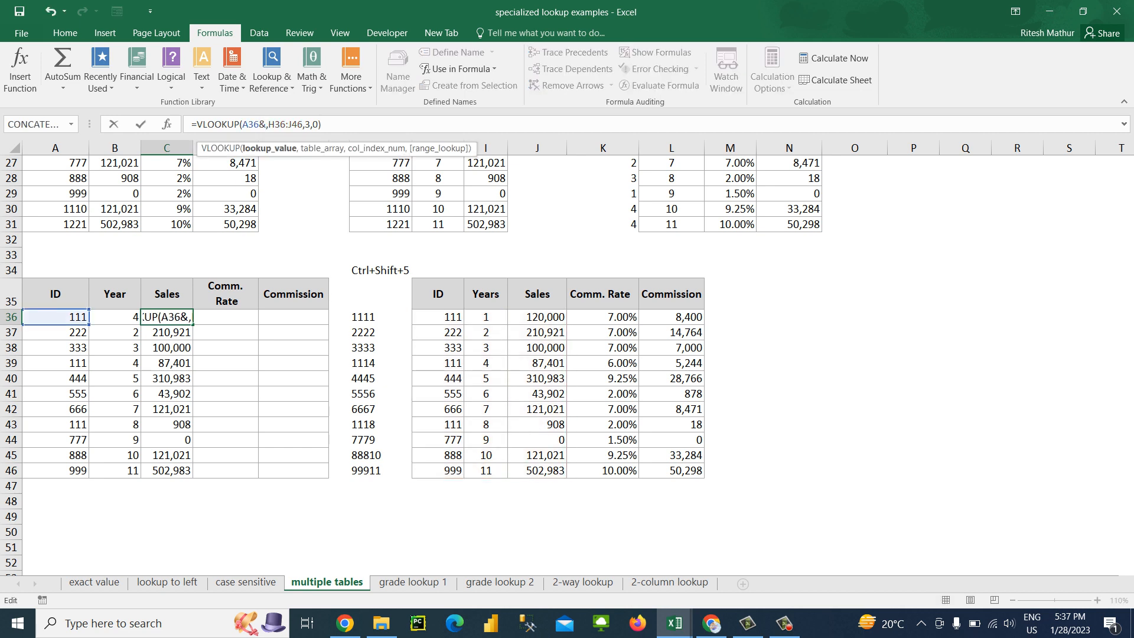
key(F2)
key(Left)
key(Left)
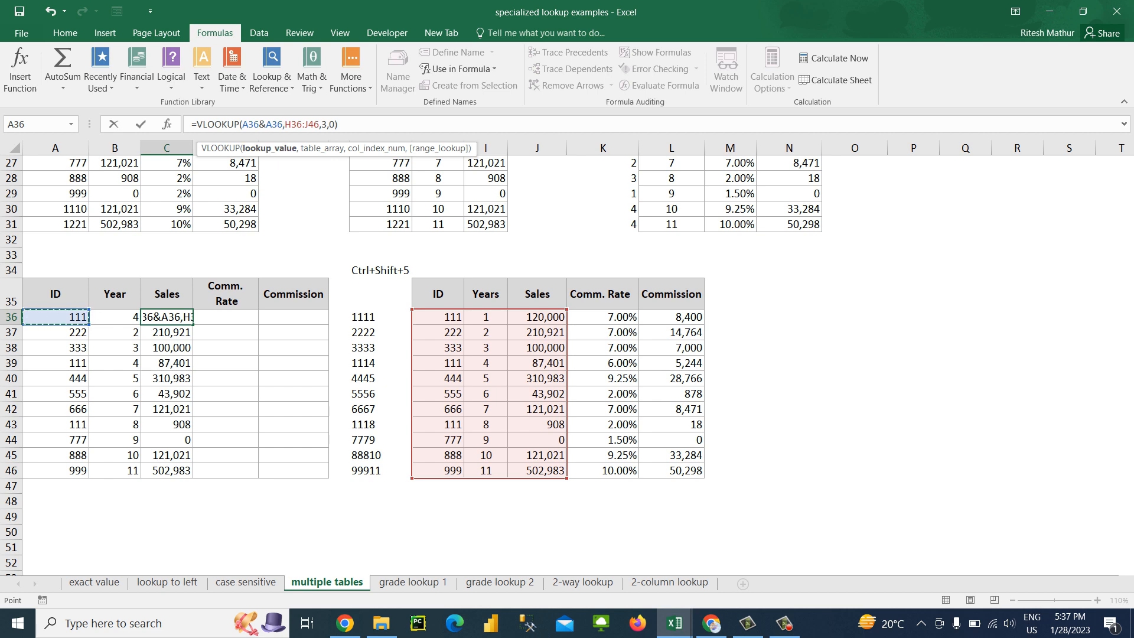
key(Escape)
Start a replacement VLOOKUP in C36 that uses the joined ID and Year, A36&B36, as its lookup value
key(Up)
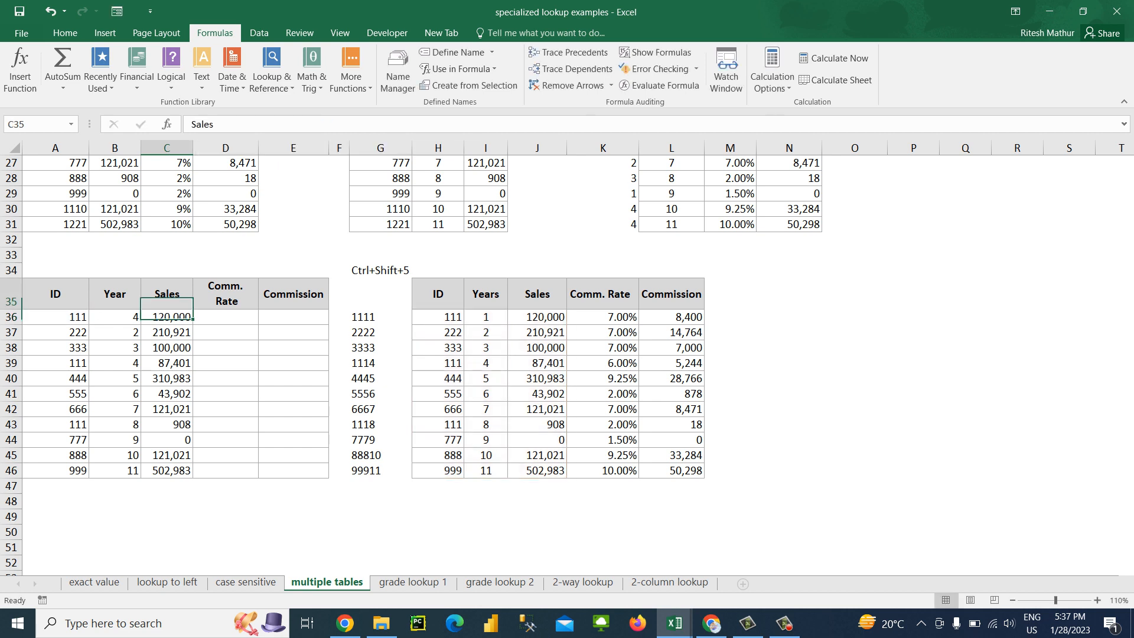
key(Down)
text(=)
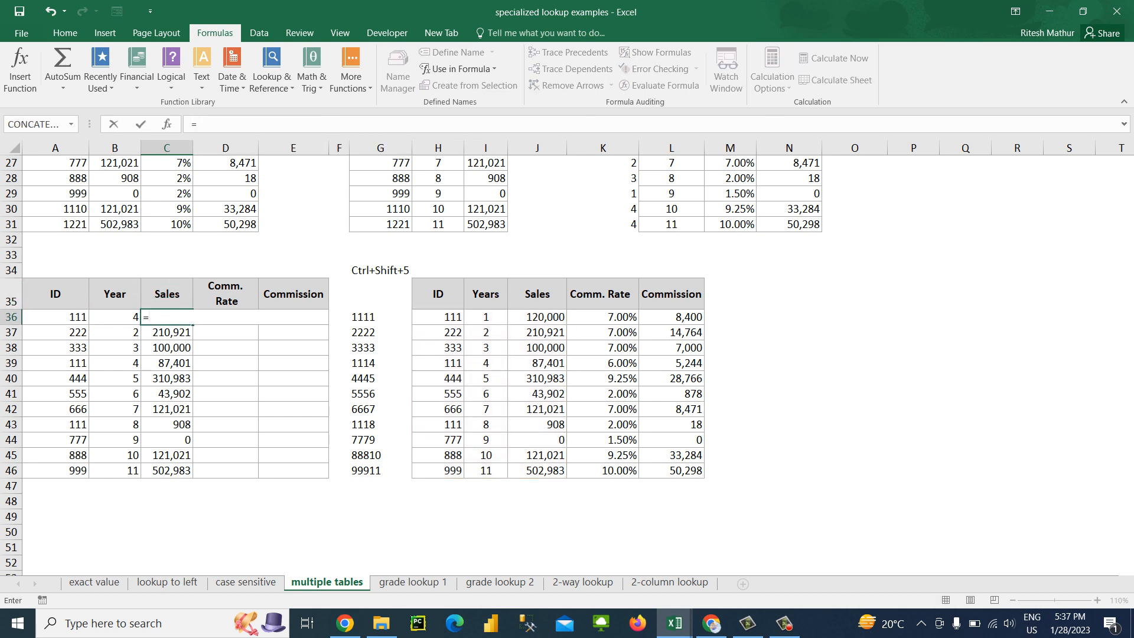
text(vlo)
key(Tab)
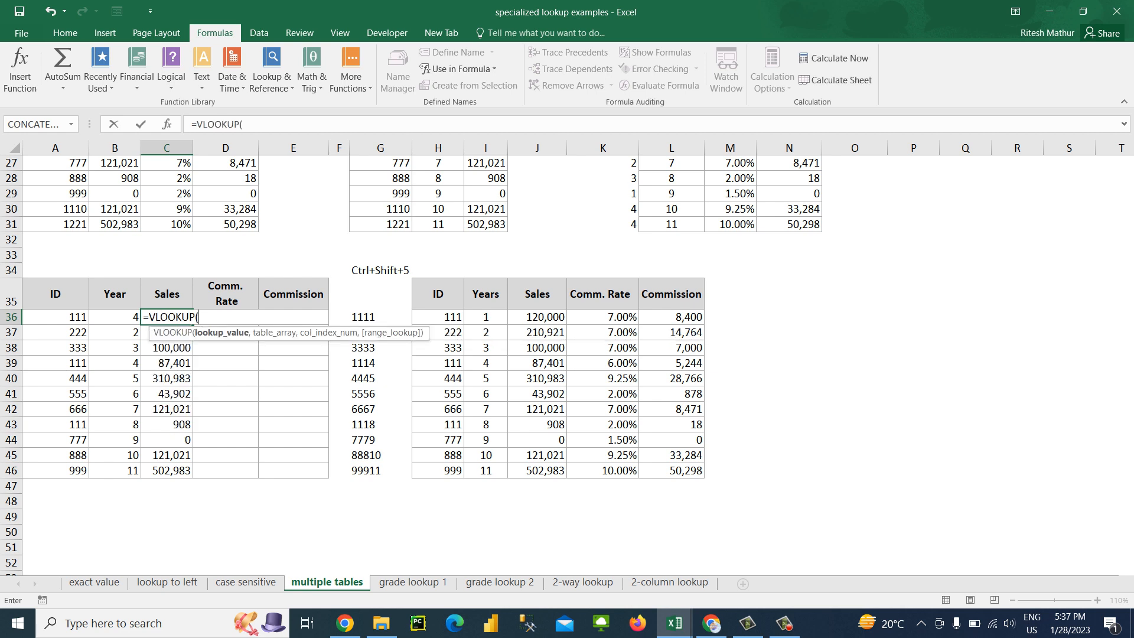
key(Left)
key(Left)
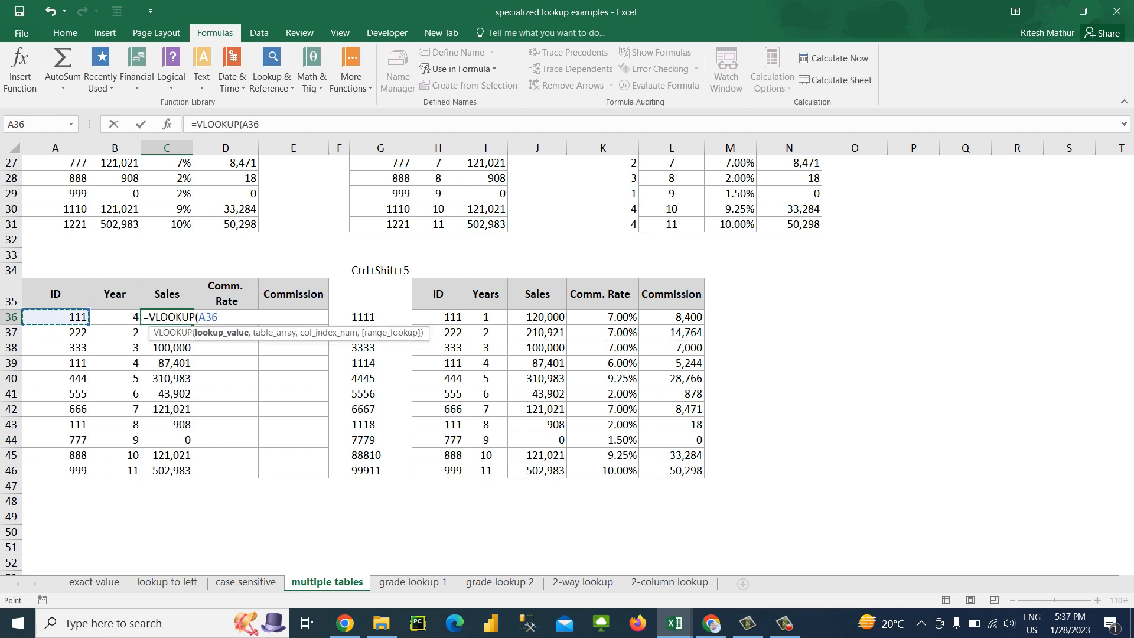
text(&)
key(Left)
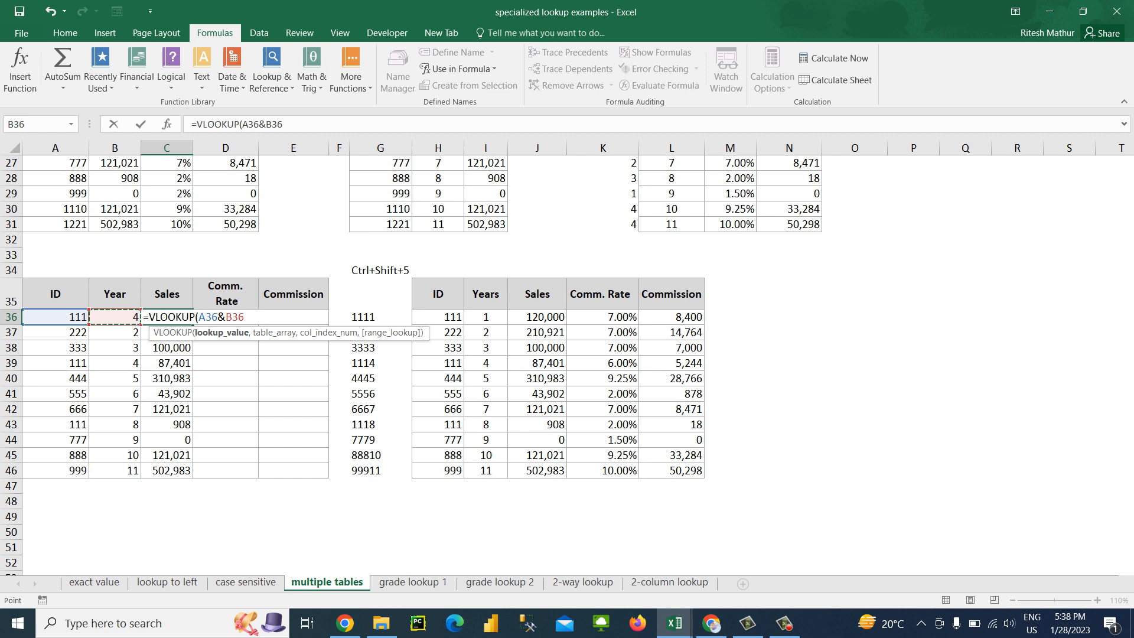
text(,)
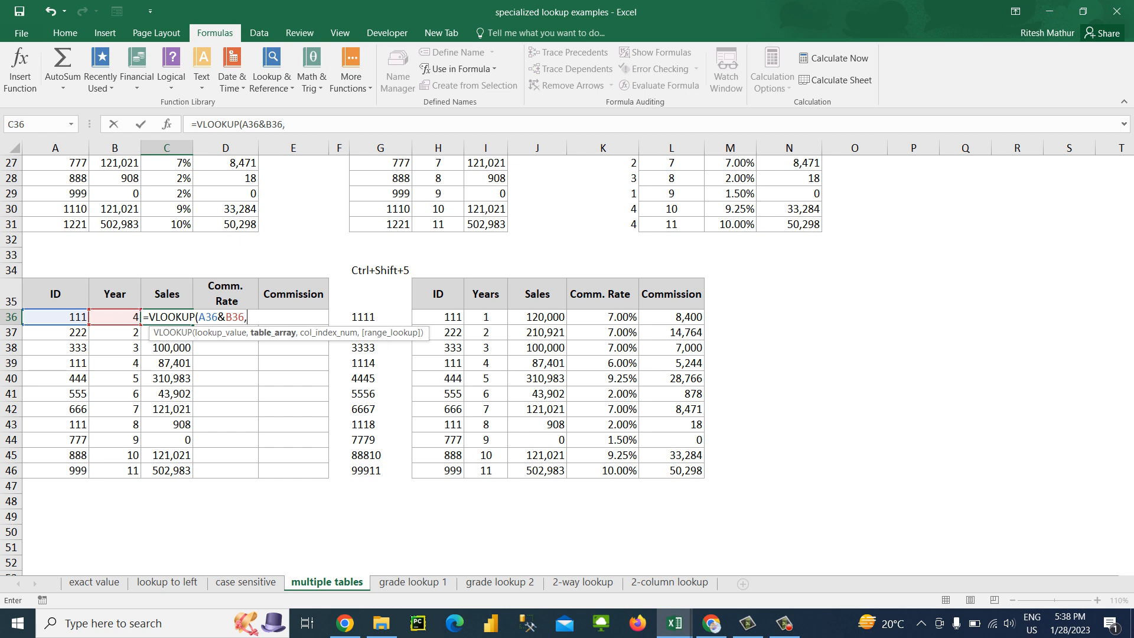
Complete the formula in C36 with table array H36:J46&I36:J46, column index 2 and exact match 0
key(Right)
key(Right)
key(Right)
key(Right)
key(Right)
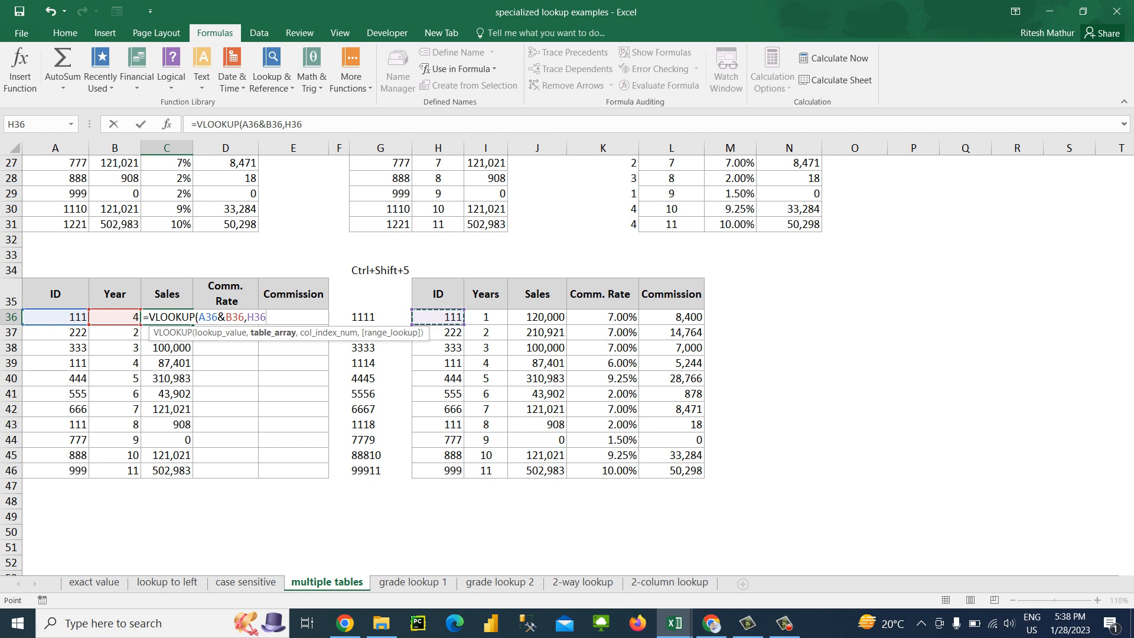
key(ctrl+shift+Down)
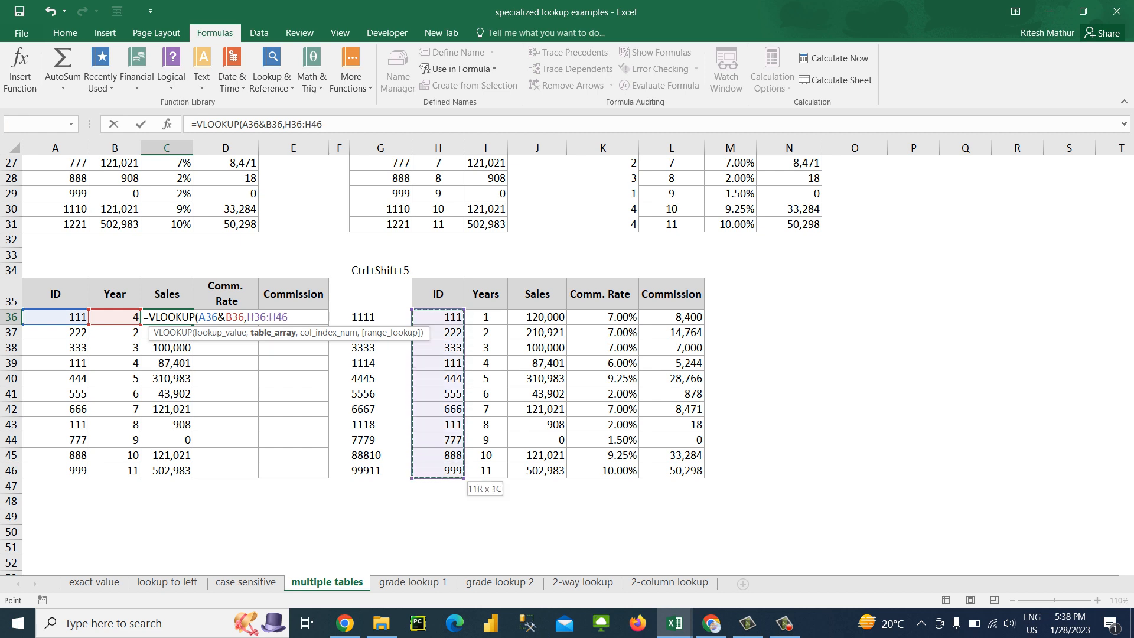
key(shift+Right)
key(shift+Right)
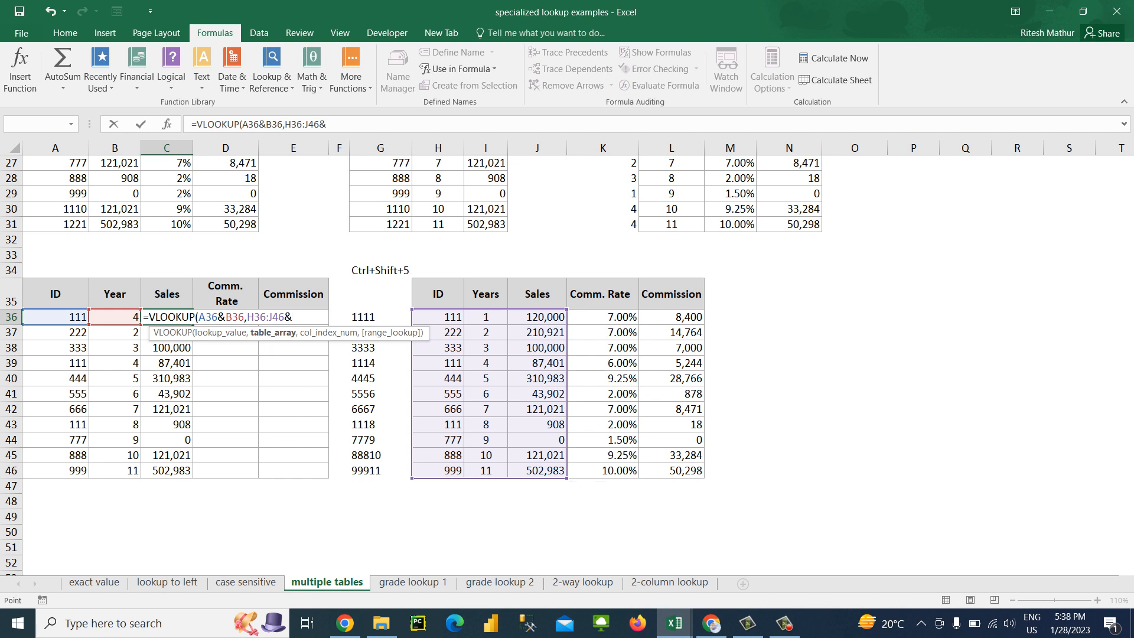
text(&)
key(Right)
key(Right)
key(Right)
key(Right)
key(Right)
key(Right)
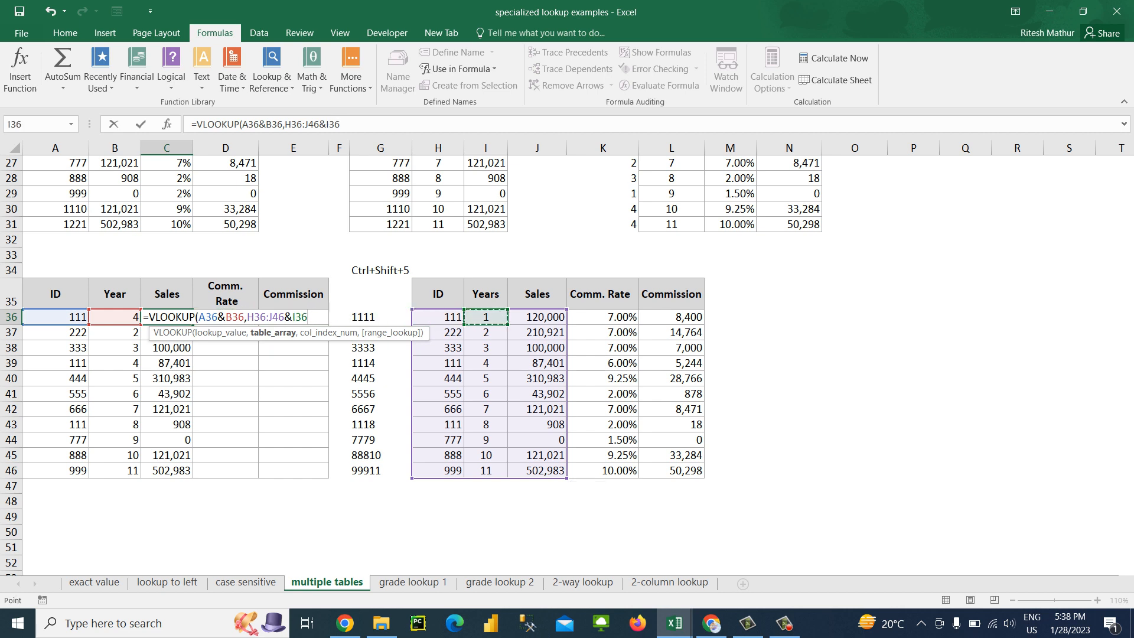
key(ctrl+shift+Down)
key(shift+Right)
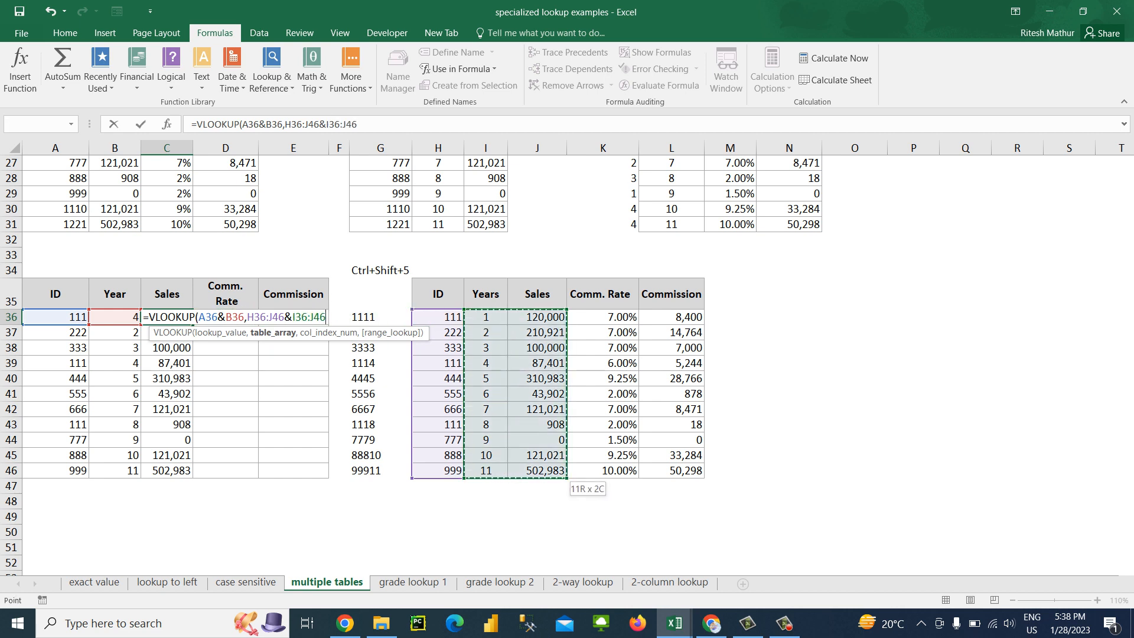
text(,2,0))
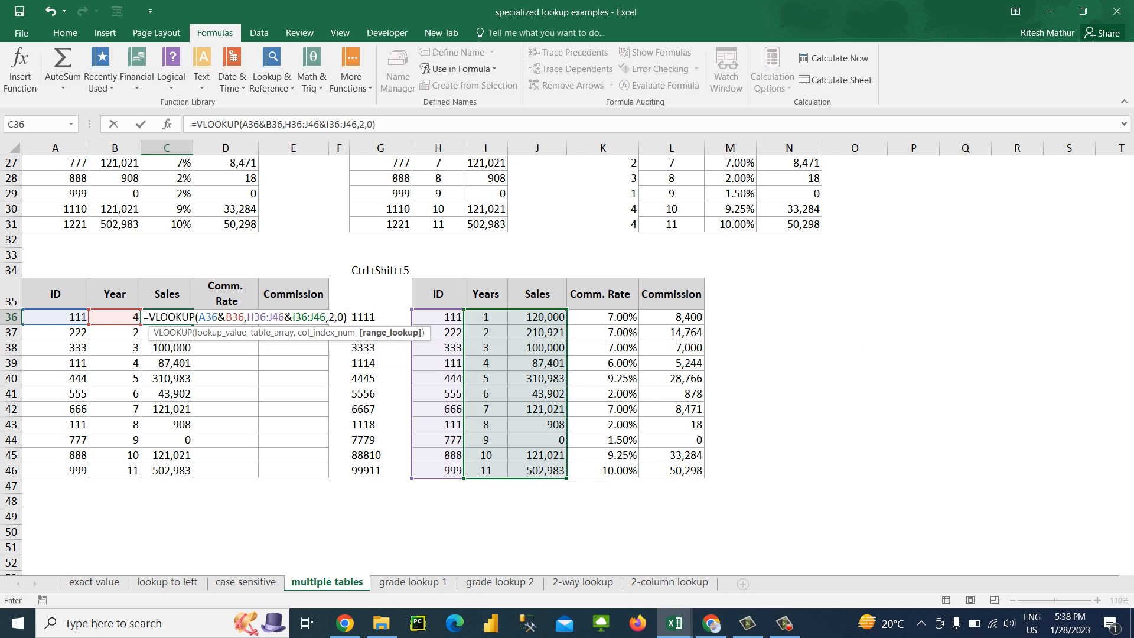
key(ctrl+Return)
key(Up)
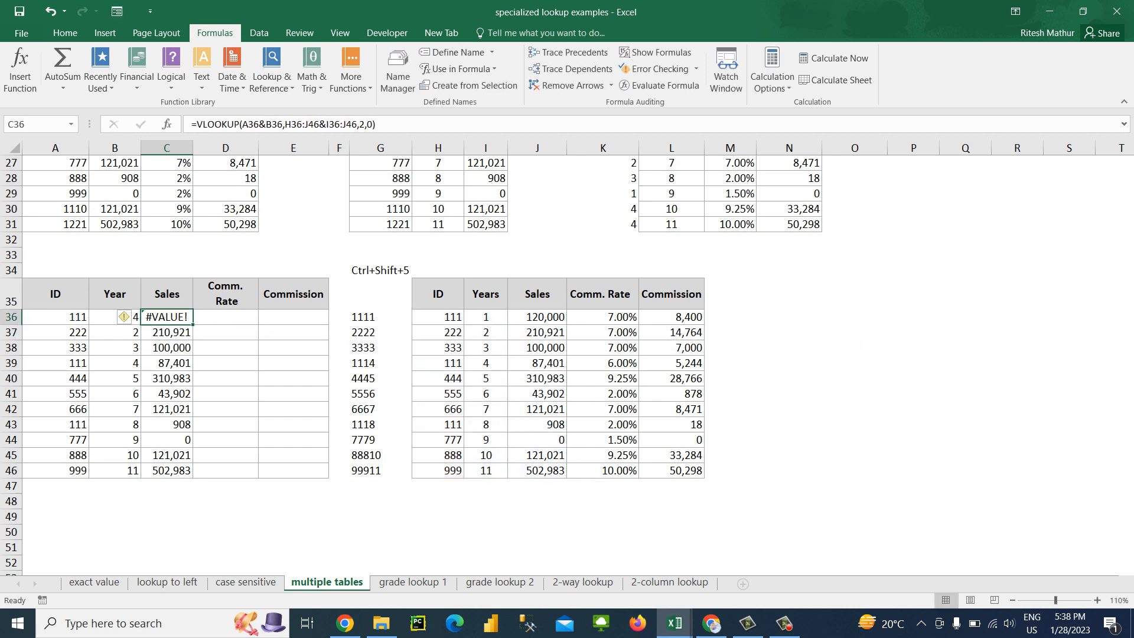
Fill the joined-range VLOOKUP from C36 down the Sales column to C46
key(ctrl+shift+Down)
key(ctrl+d)
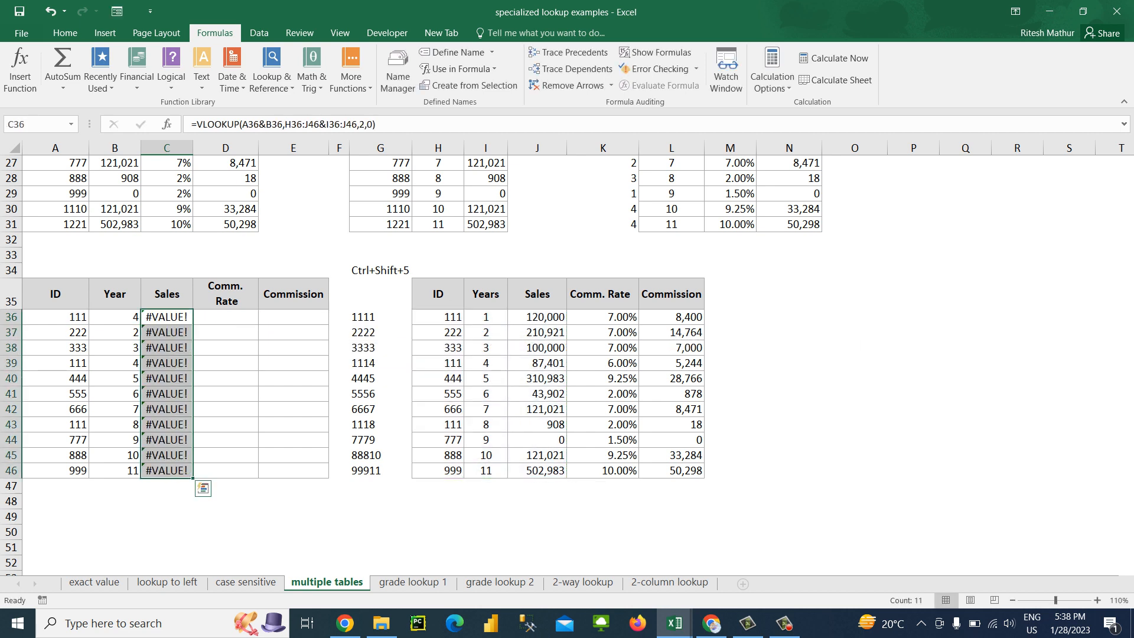
key(Down)
key(Up)
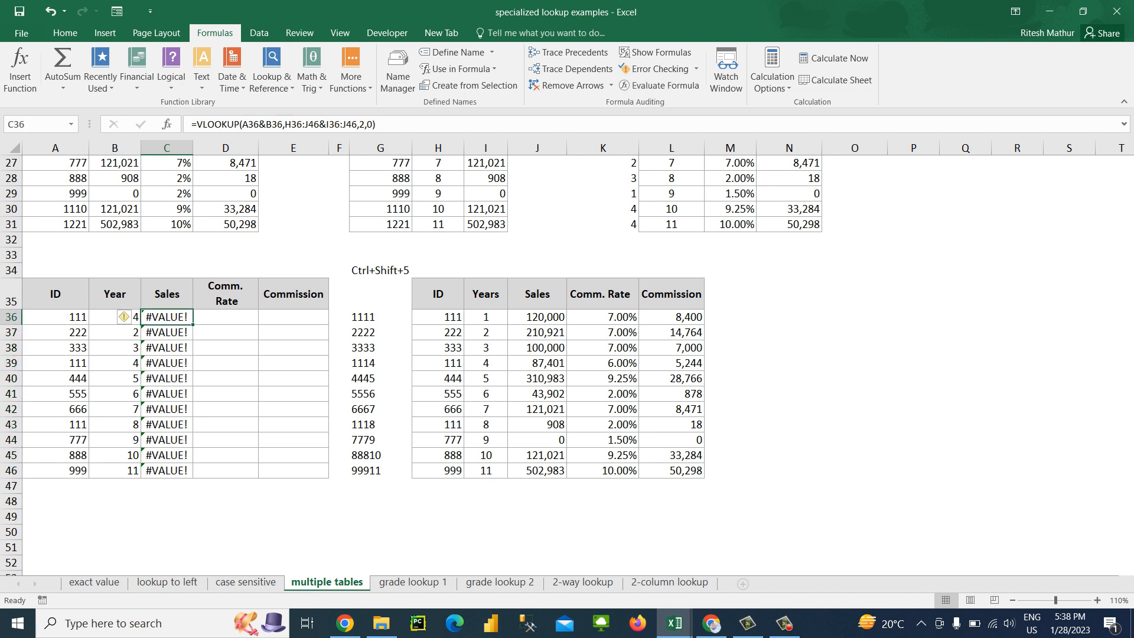
Clear the Sales formulas from C36:C46
key(ctrl+shift+Down)
key(Delete)
key(Up)
key(Down)
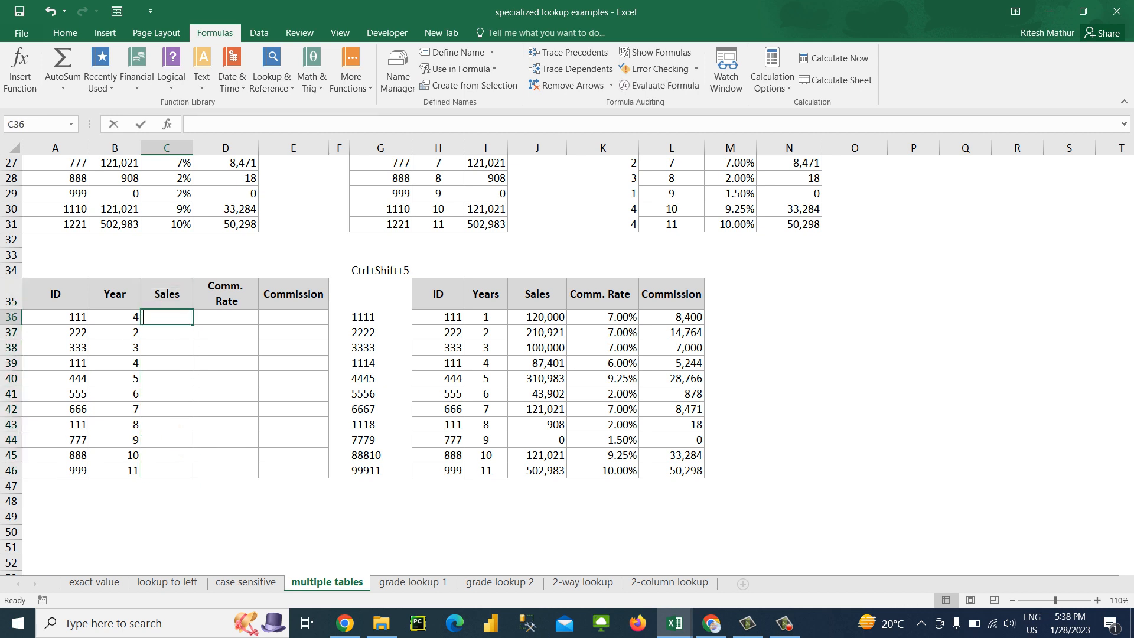
Start a VLOOKUP formula in C36 that uses the joined ID and Year, A36&B36, as its lookup value
text(=vlookup()
key(Left)
key(Left)
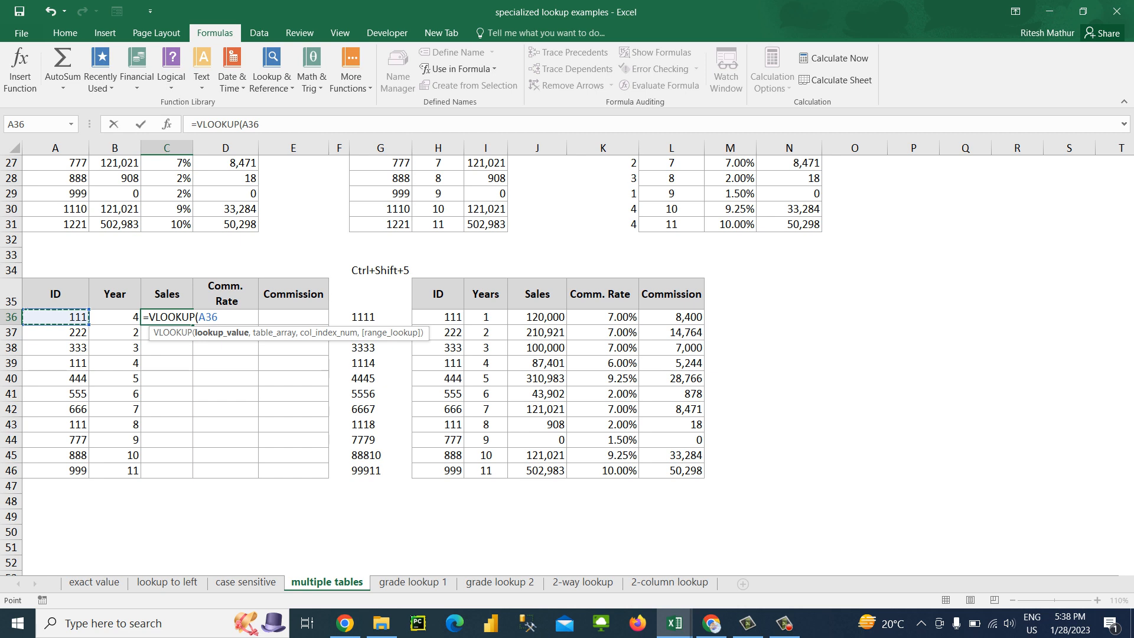
text(&)
key(Left)
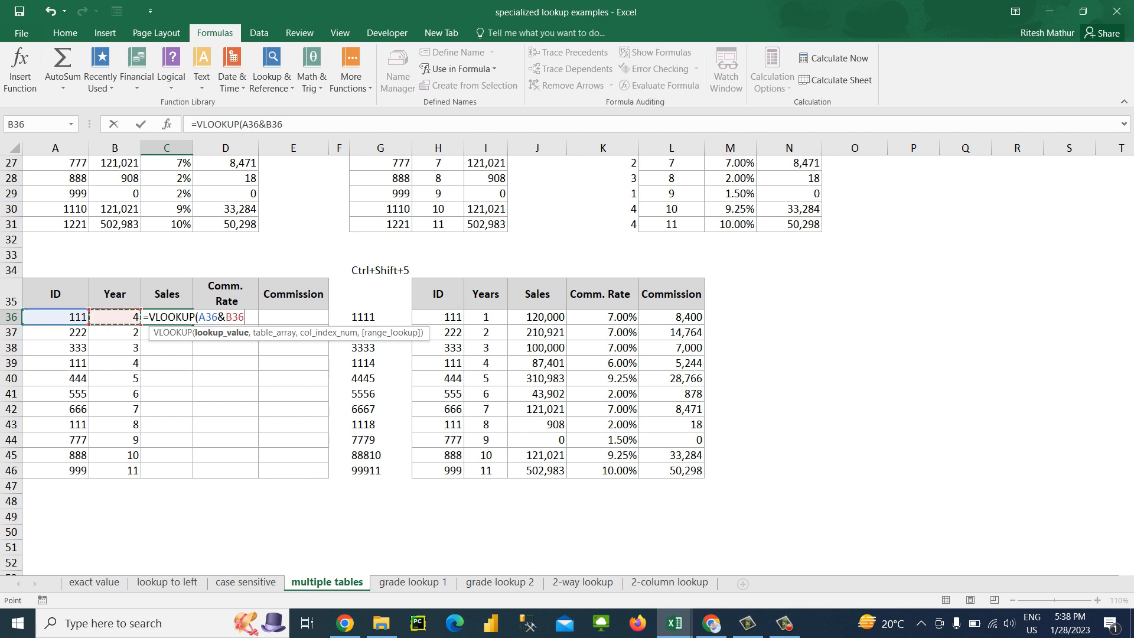
text(,)
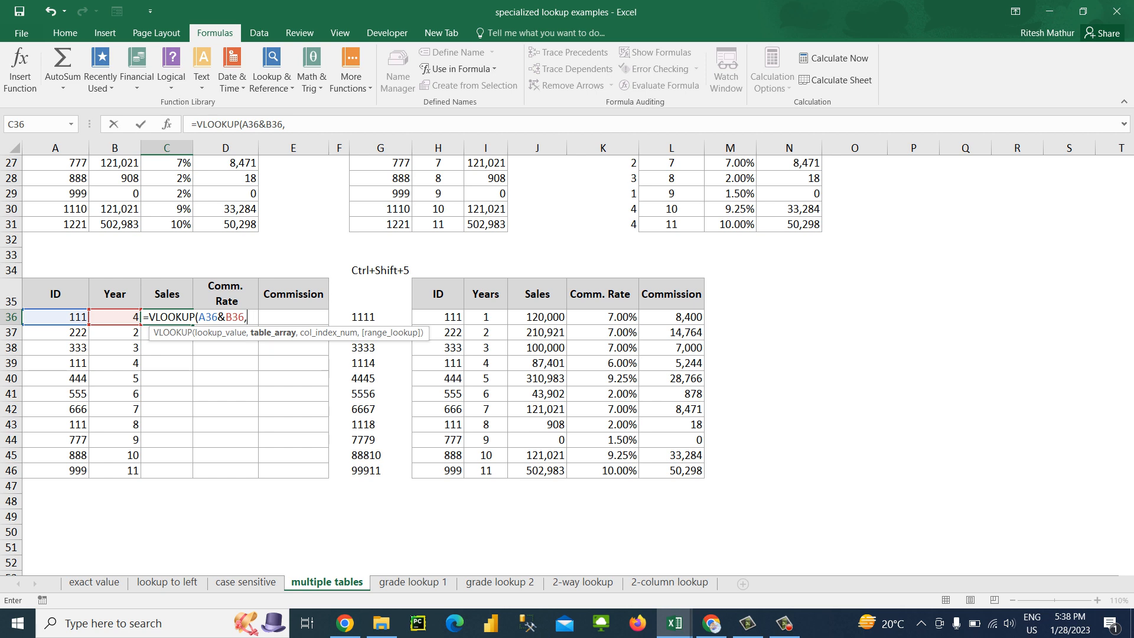
Complete the C36 formula with table array G36:J46, column index 2 and exact match 0, accepting the suggested formula correction
key(Right)
key(Right)
key(Right)
key(Right)
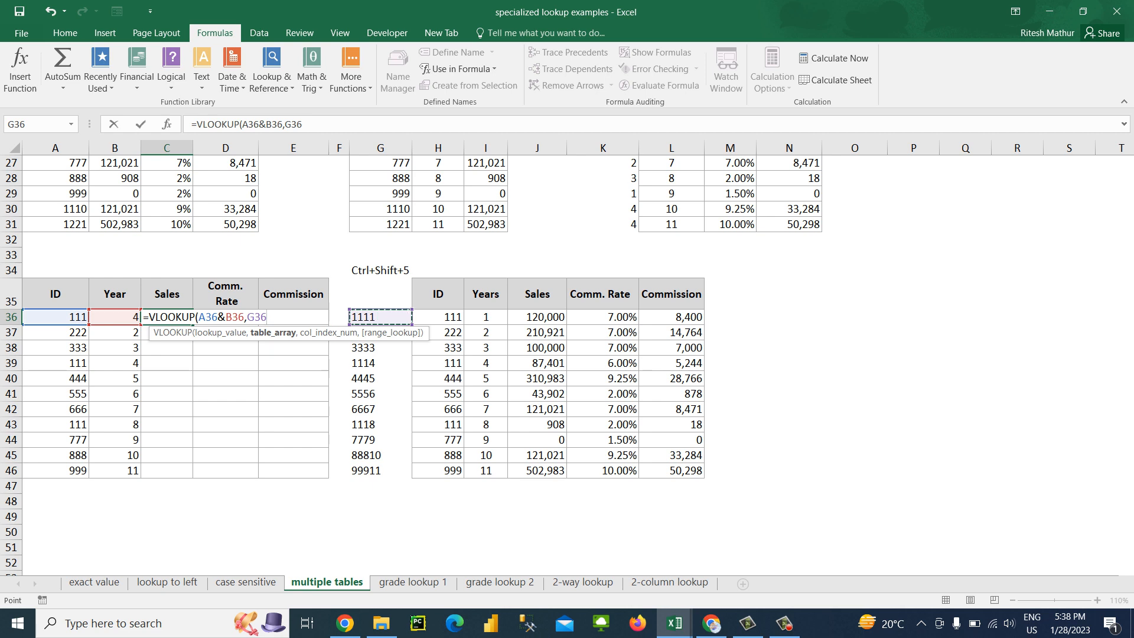
key(ctrl+shift+Down)
key(shift+Right)
key(shift+Right)
key(shift+Right)
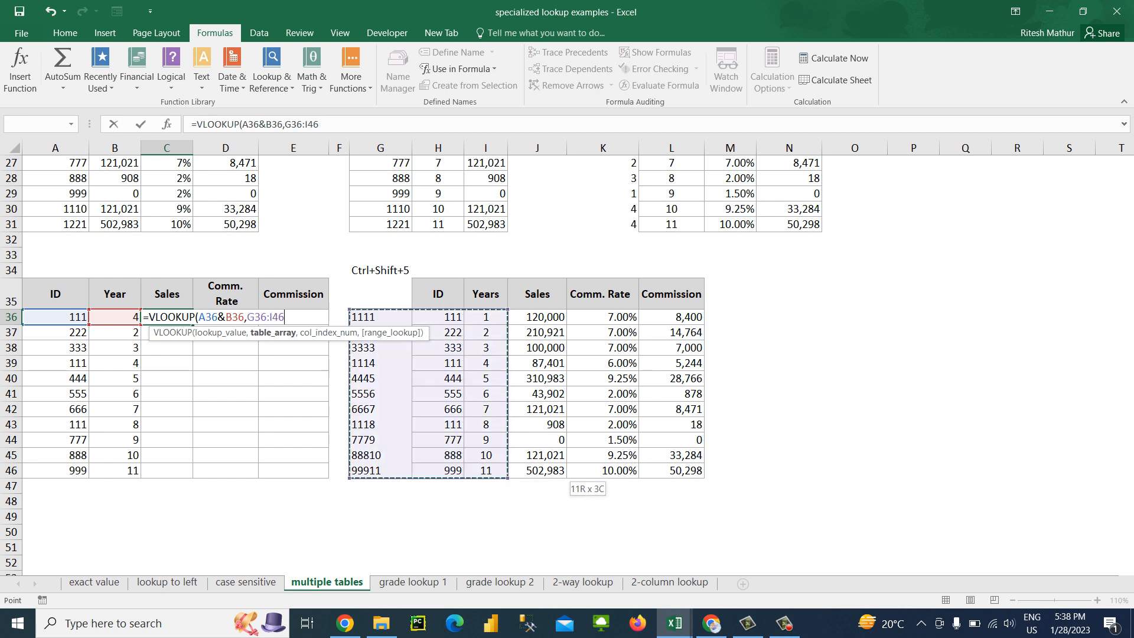
text(,2)
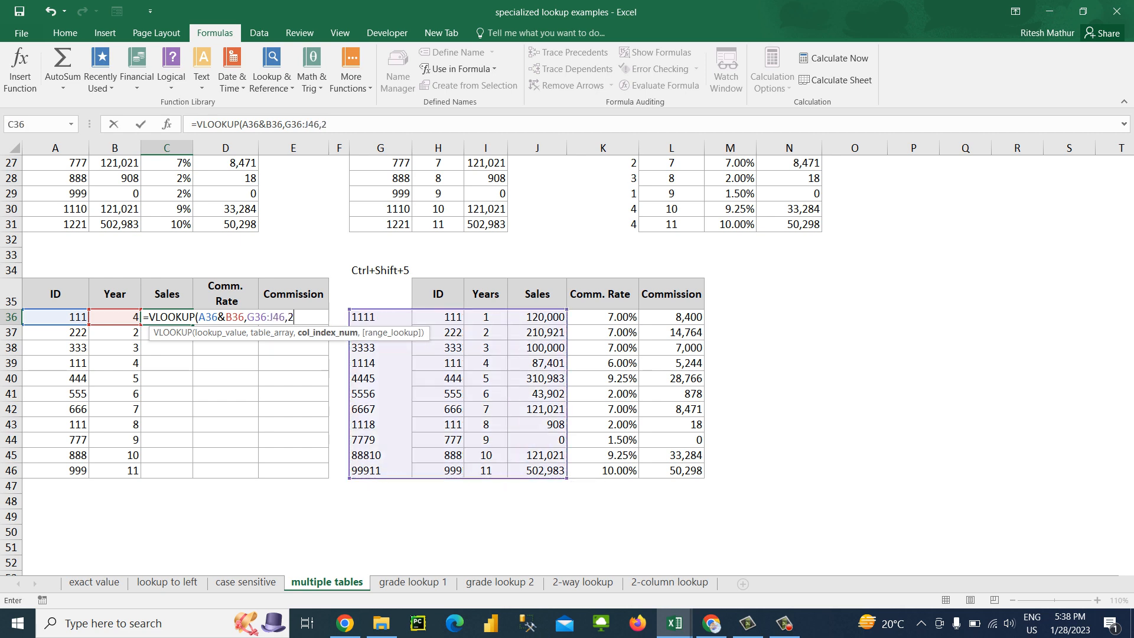
text(,0)
key(Return)
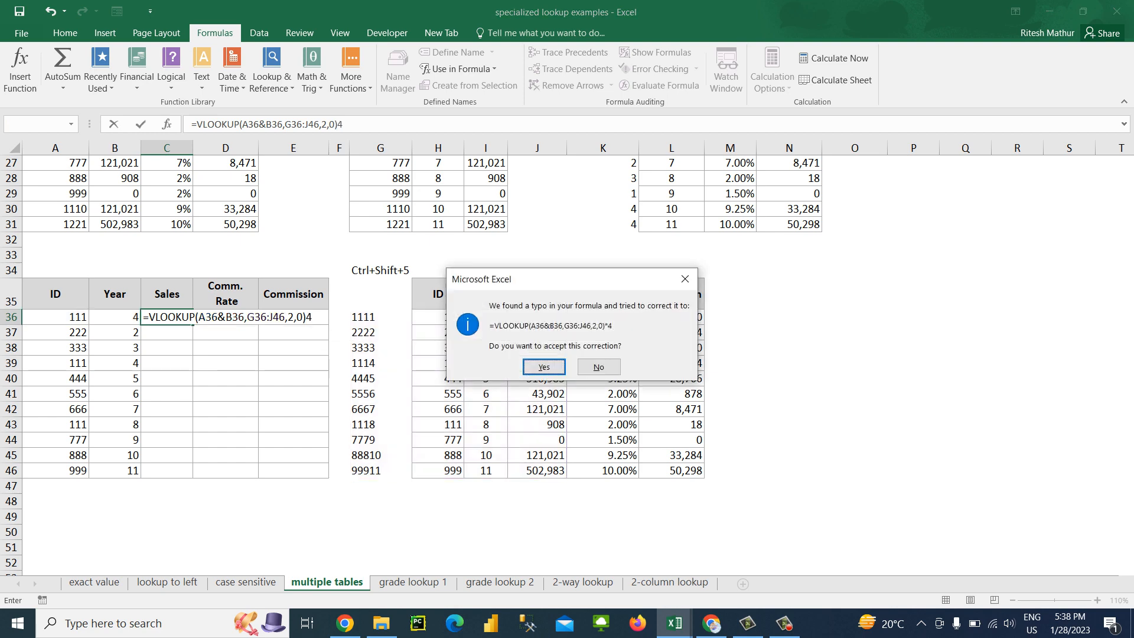
key(Return)
Fill the key-column VLOOKUP from C36 down the Sales column to C46
key(Left)
key(ctrl+Down)
key(Right)
key(ctrl+shift+Up)
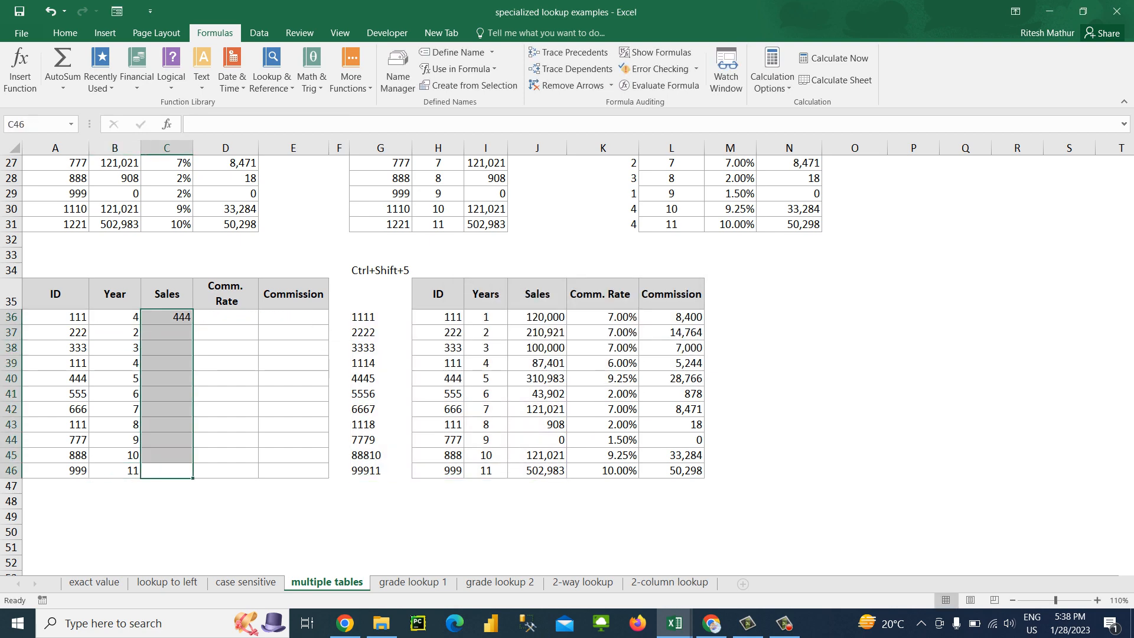
key(ctrl+d)
Remove the stray *4 from the end of the C36 formula and refill the Sales column down to C46
key(Right)
key(ctrl+Up)
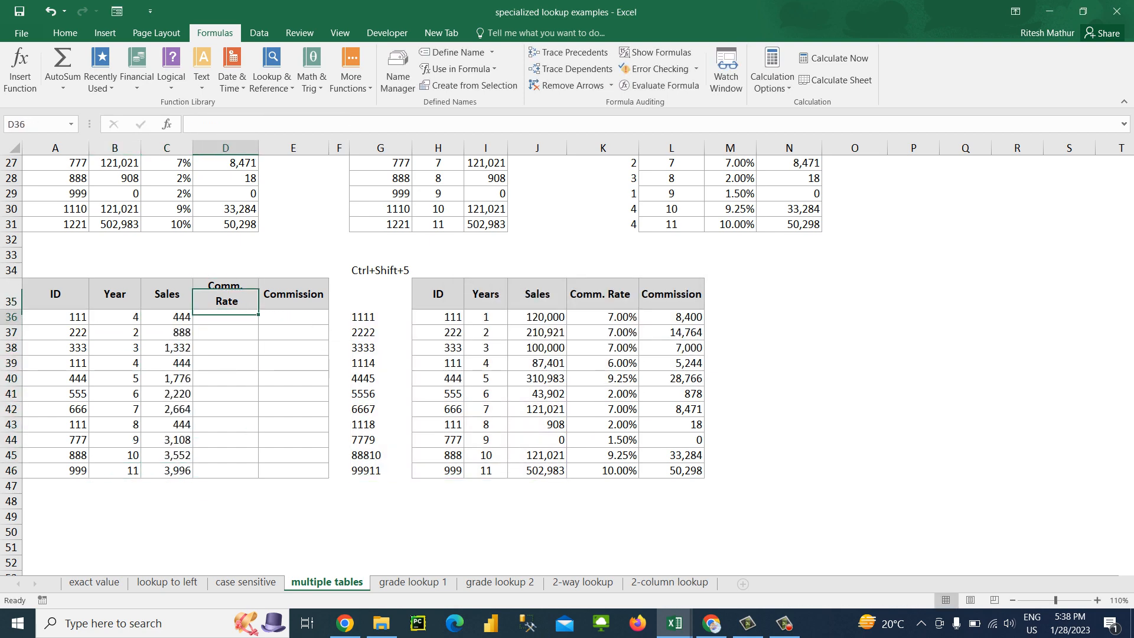
key(Down)
key(Left)
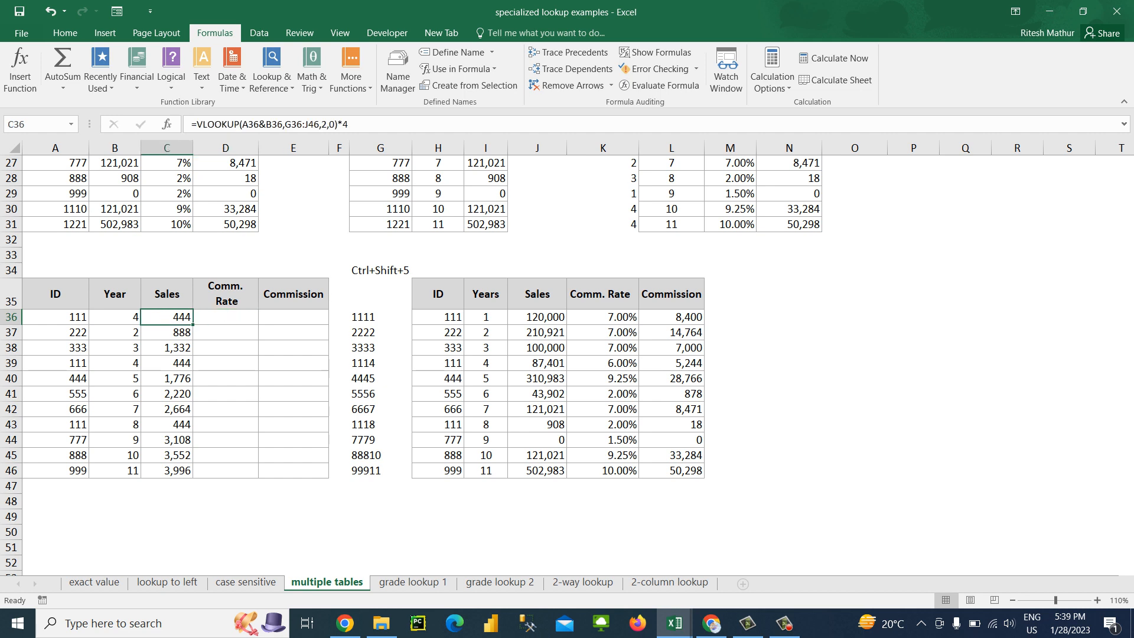
key(F2)
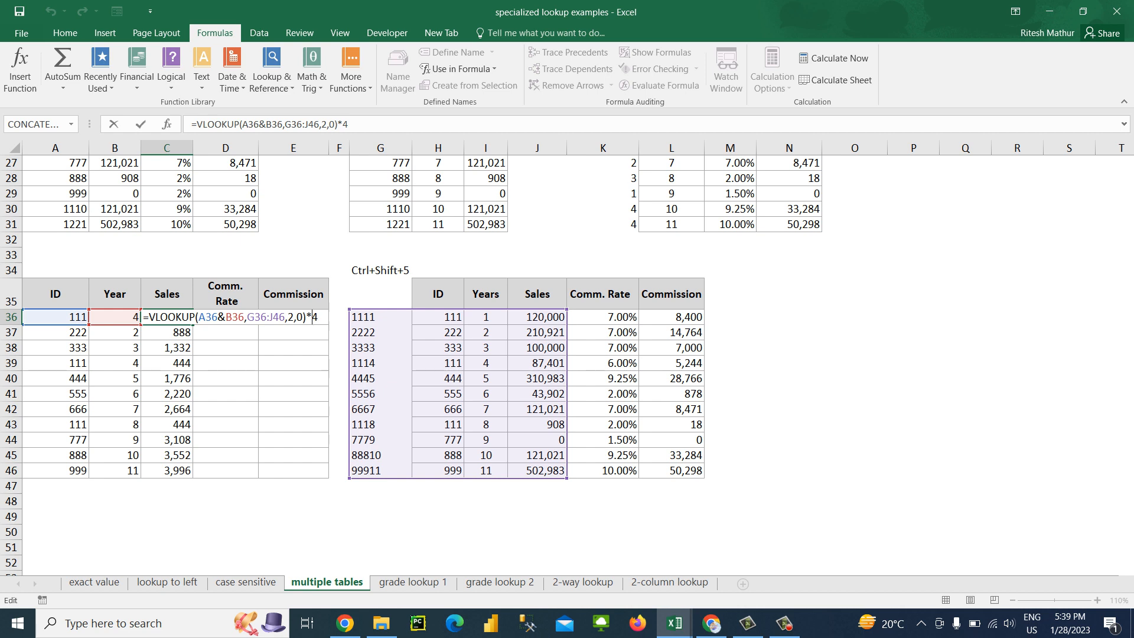
key(BackSpace)
key(BackSpace)
key(Return)
key(Up)
key(ctrl+shift+Down)
key(ctrl+d)
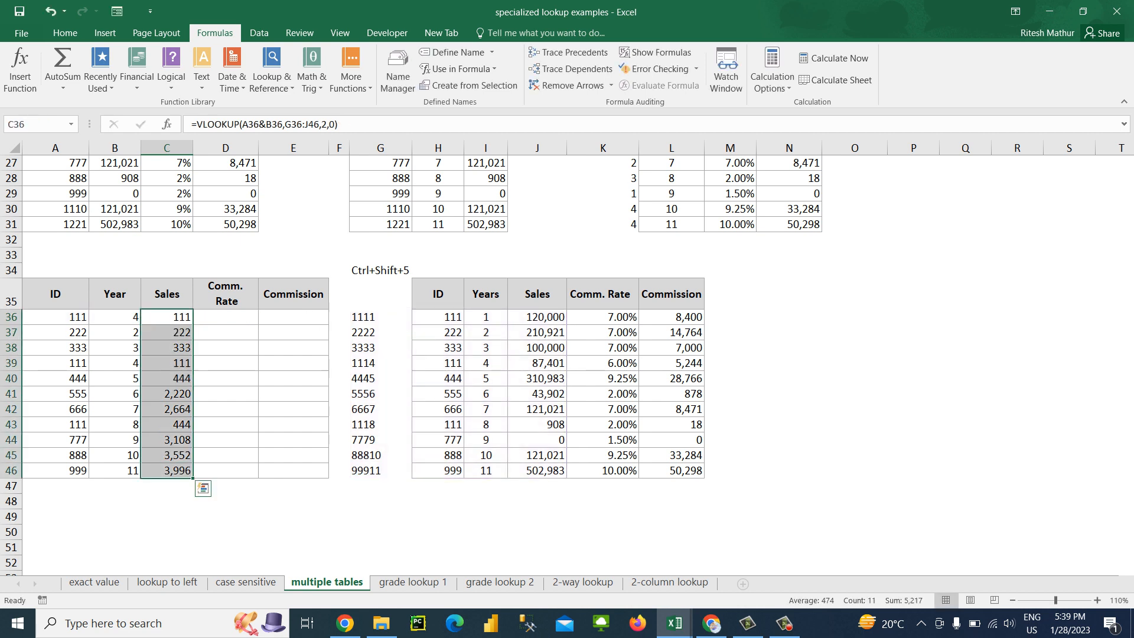
Set the column index in the C36 VLOOKUP to 4 and fill the formula down to C46
key(Up)
key(Down)
key(F2)
key(Left)
key(Left)
key(Left)
key(Left)
key(Left)
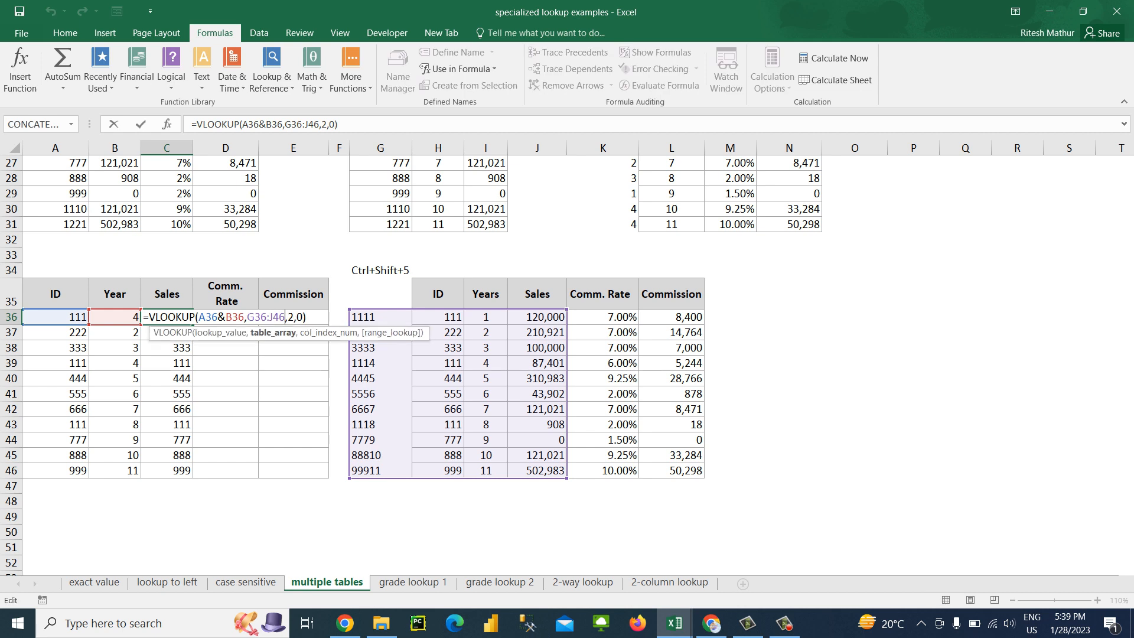
key(Right)
text(4)
key(ctrl+Return)
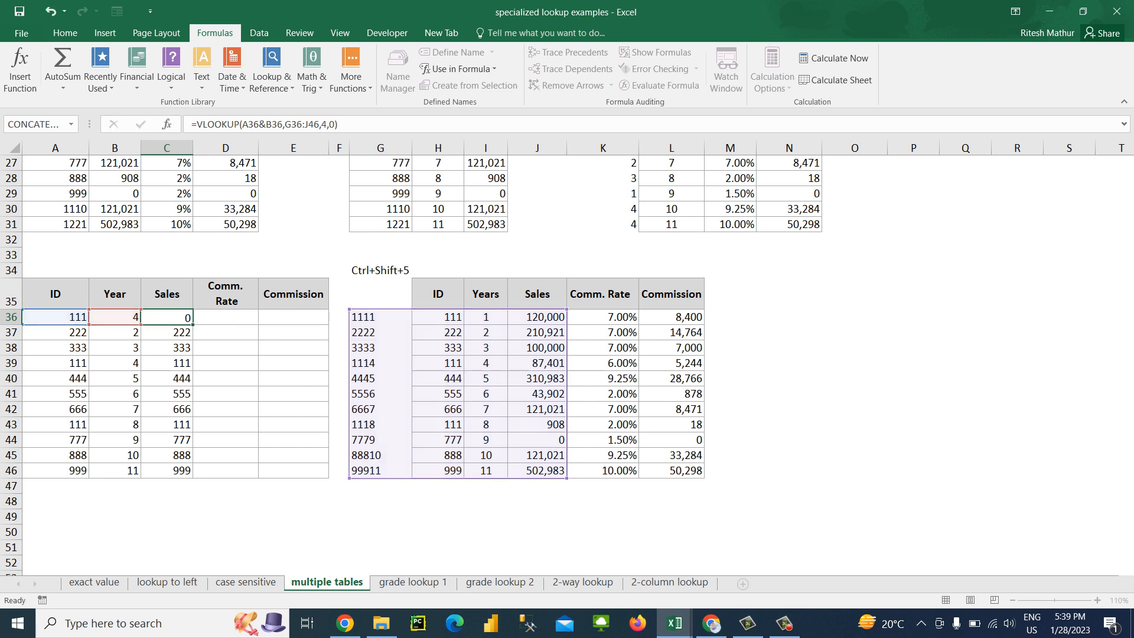
key(shift+Down)
key(shift+Down)
key(shift+Down)
key(shift+Down)
key(shift+Down)
key(shift+Down)
key(shift+Down)
key(shift+Down)
key(shift+Down)
key(shift+Down)
key(ctrl+d)
Lock the columns of the lookup references in the C36 formula so they read $A36&$B36
key(Up)
key(Down)
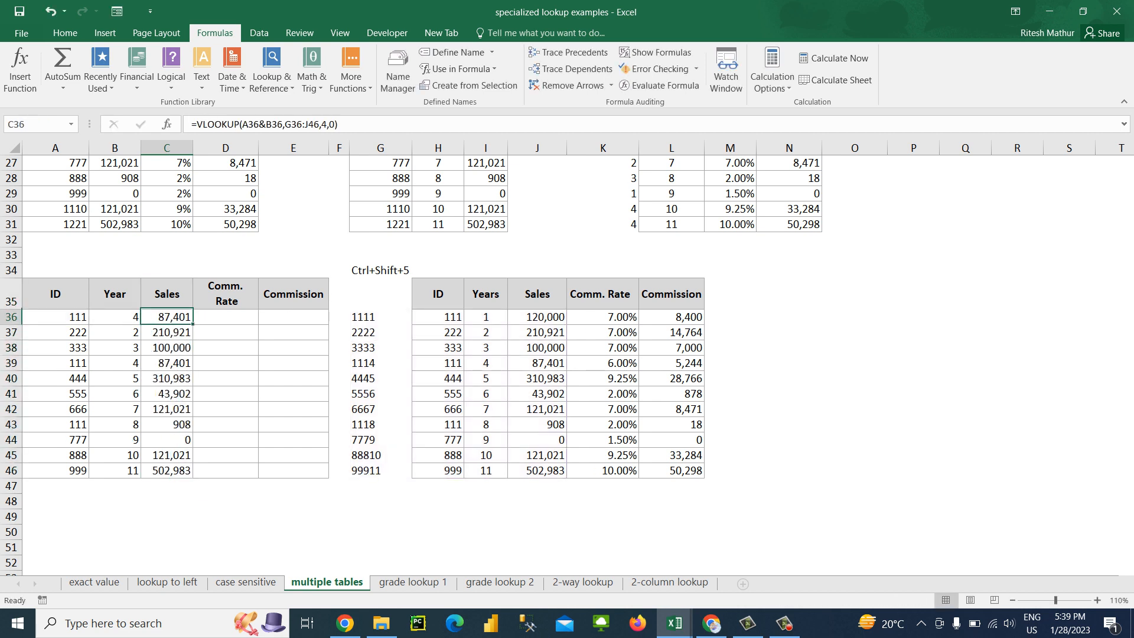
key(F2)
key(Left)
key(Left)
key(Left)
key(Left)
key(Left)
key(Left)
key(Left)
key(Left)
key(Left)
key(Left)
key(Left)
key(Left)
key(Left)
key(Left)
key(Left)
key(Left)
key(Left)
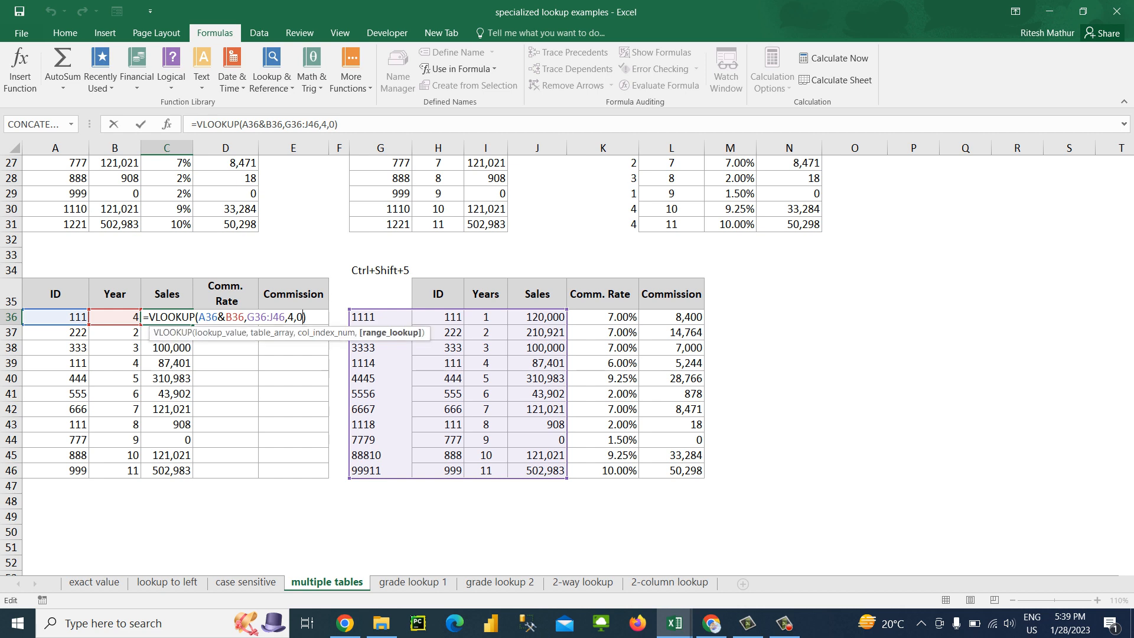
key(shift+Left)
key(shift+Left)
key(shift+Left)
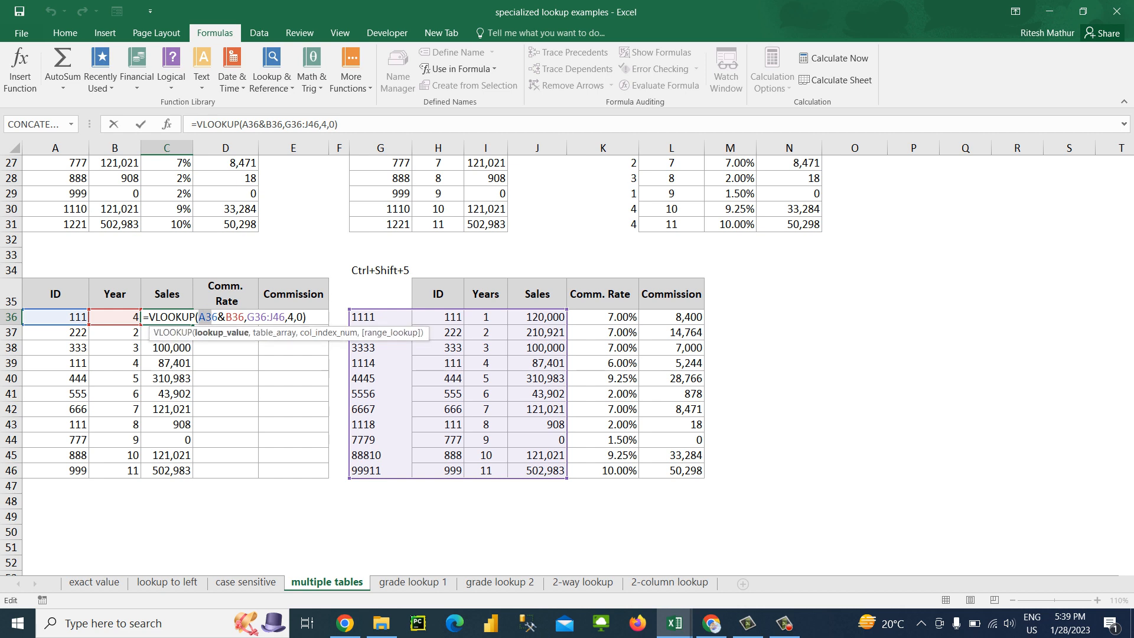
key(F4)
key(F4)
key(F4)
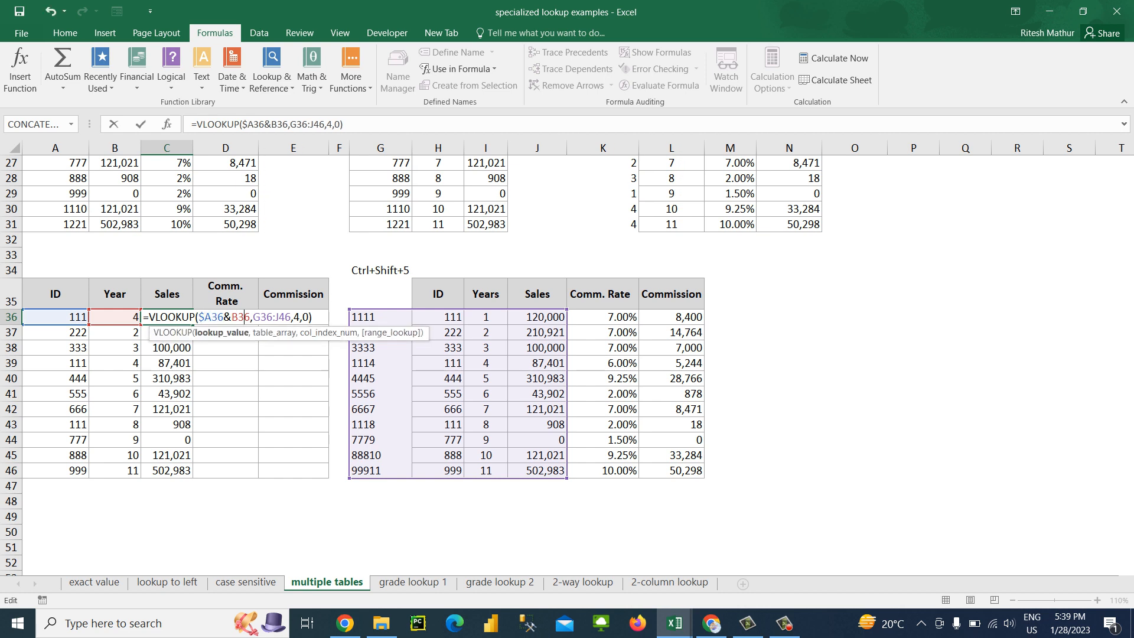
key(F4)
key(F4)
key(F4)
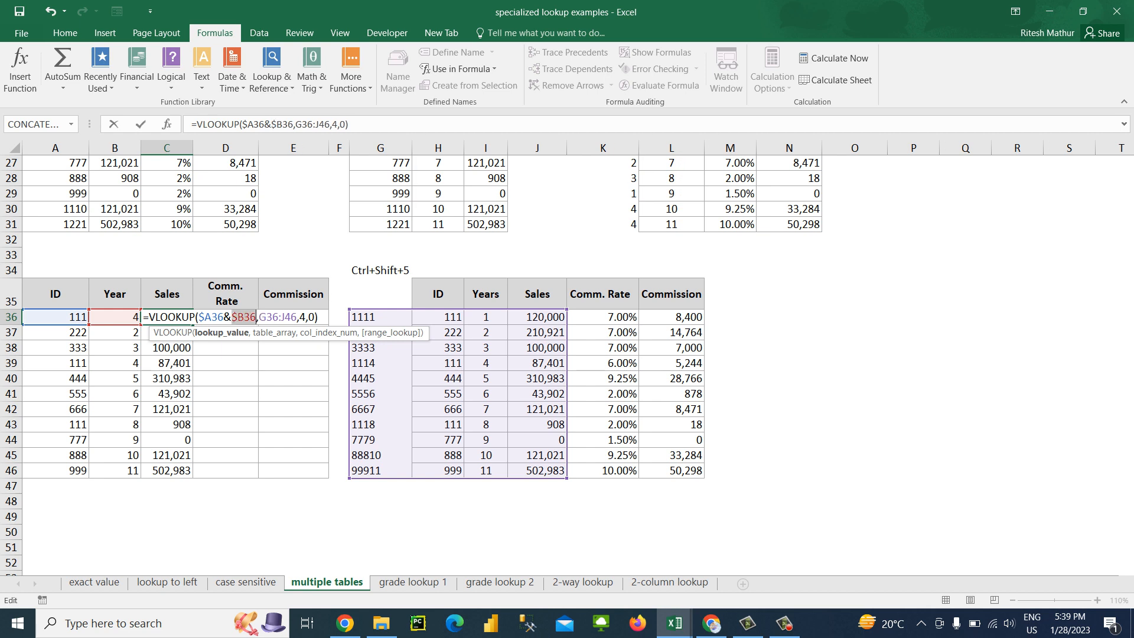
Make the table array in the C36 formula fully absolute as $G$36:$J$46
key(Right)
key(Right)
key(Right)
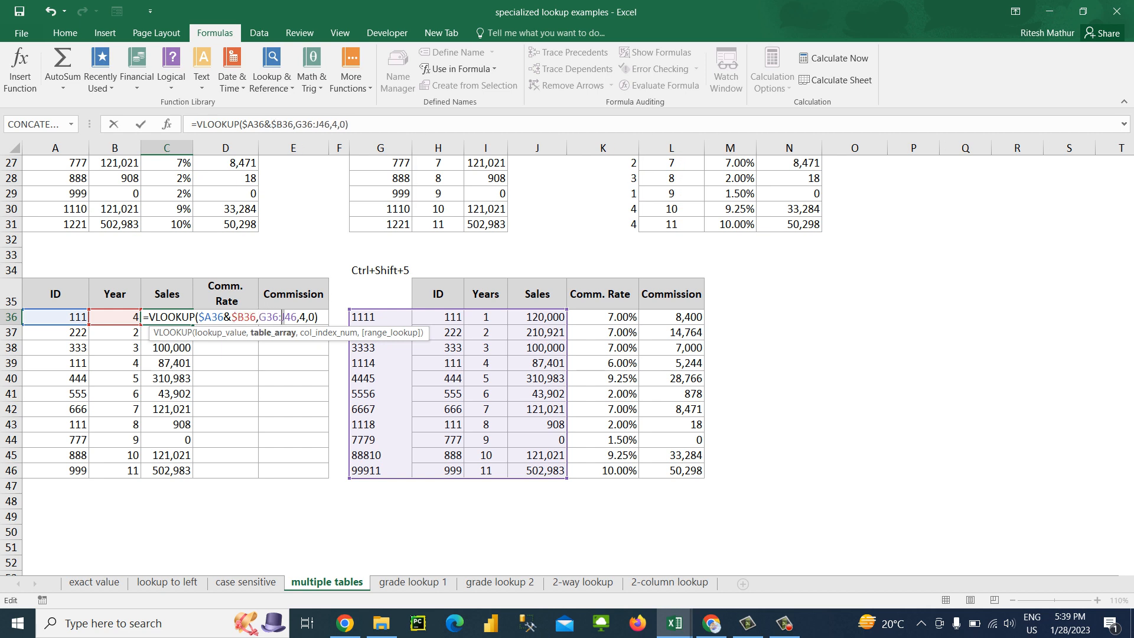
key(F4)
key(Left)
key(Left)
key(Left)
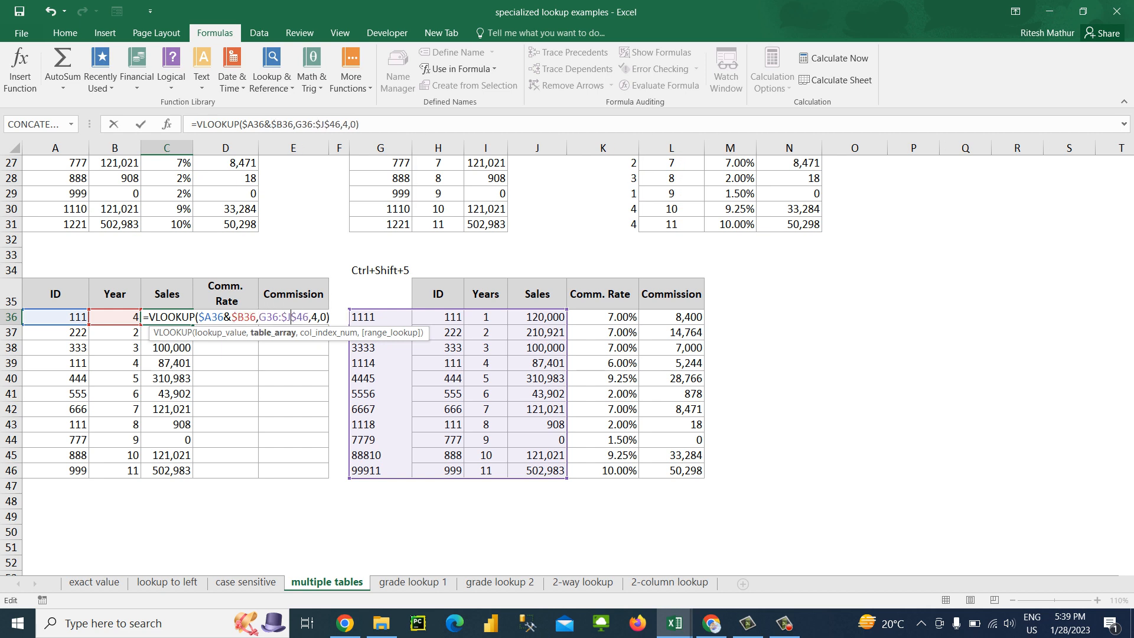
key(F4)
Replace the fixed column index in the C36 VLOOKUP with COLUMN(D33) and enter the formula
key(Right)
key(Right)
key(Right)
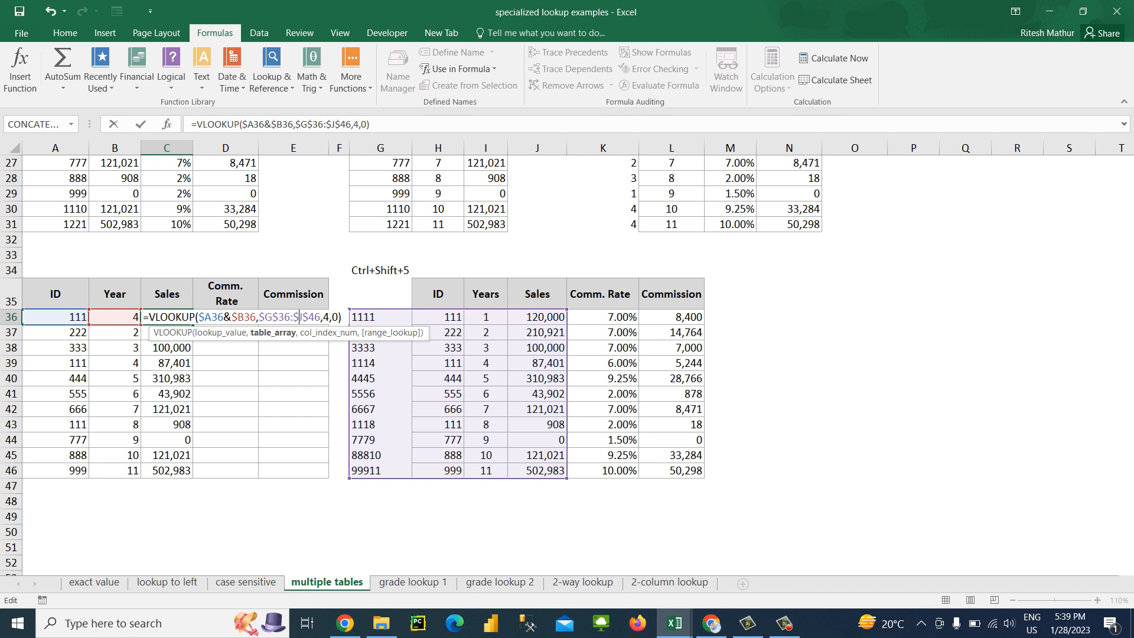
key(Right)
key(Right)
key(Right)
key(Right)
key(BackSpace)
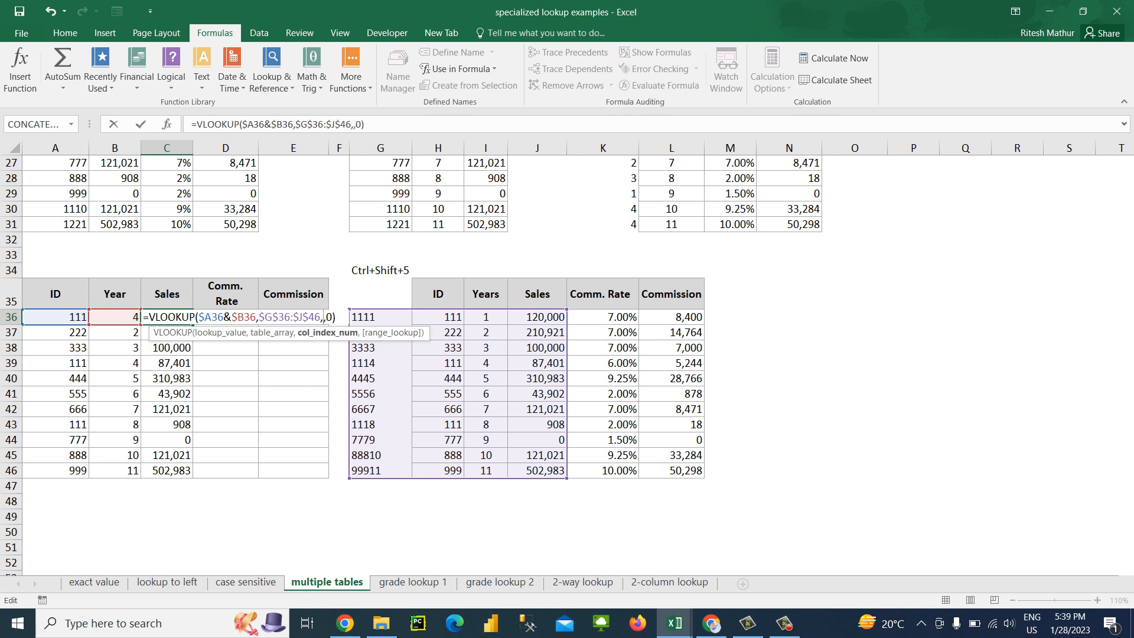
text(colu)
key(Tab)
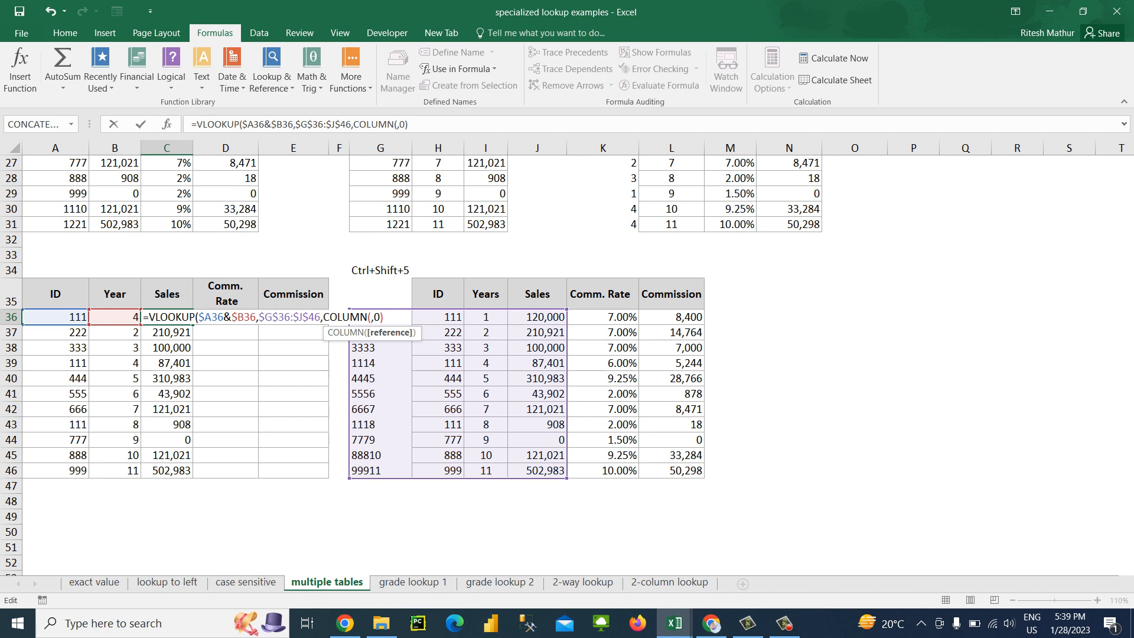
click(225, 255)
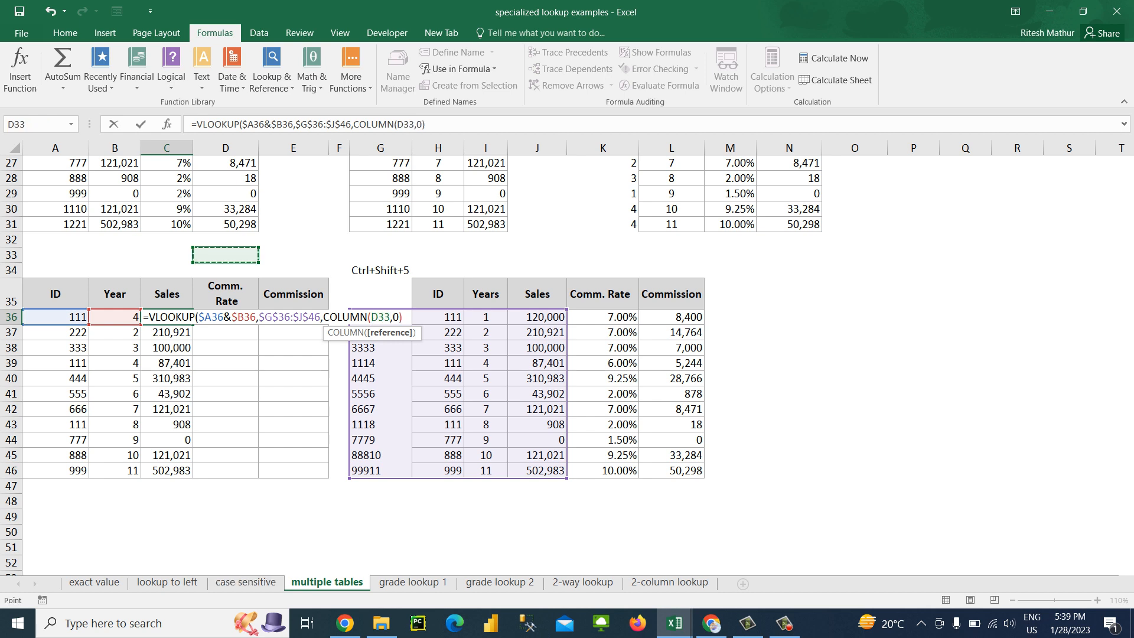
text())
key(Return)
Fill the updated VLOOKUP across C36:E46 to cover the Comm. Rate and Commission columns
key(Up)
key(ctrl+shift+Down)
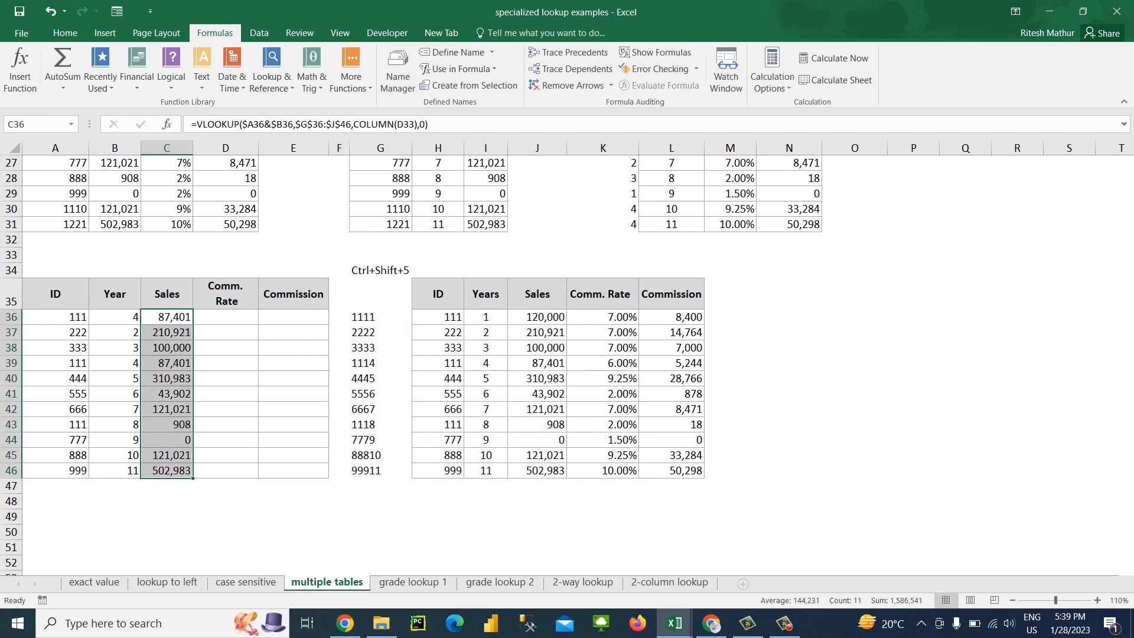
key(shift+Right)
key(shift+Right)
key(ctrl+r)
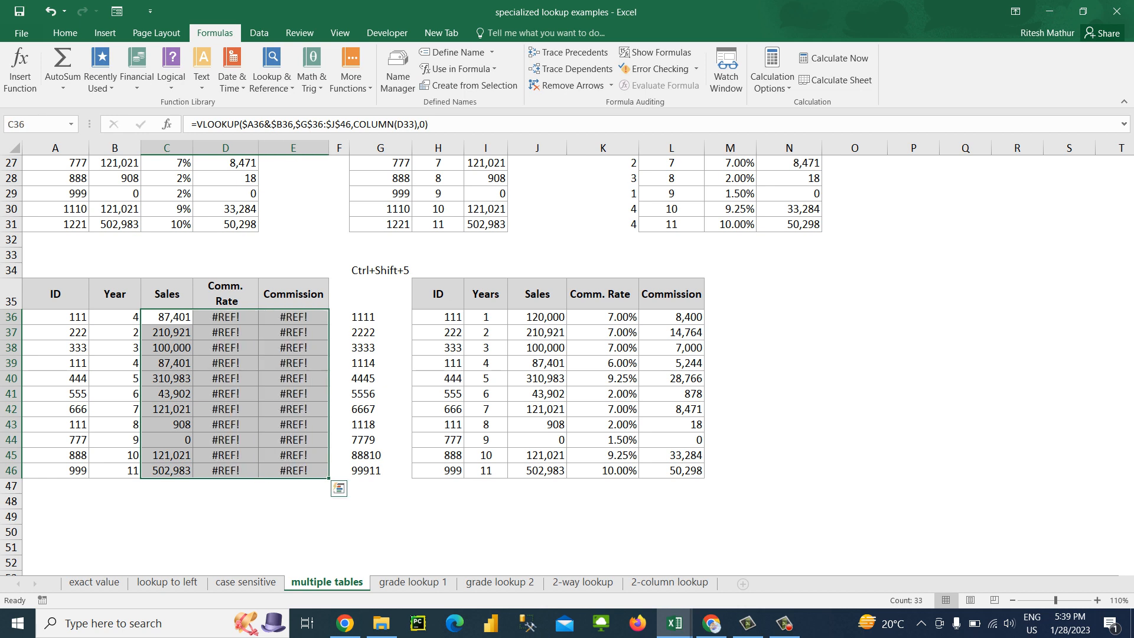
Compare the table array and COLUMN references in the formulas of C36 and D36
key(Right)
key(F2)
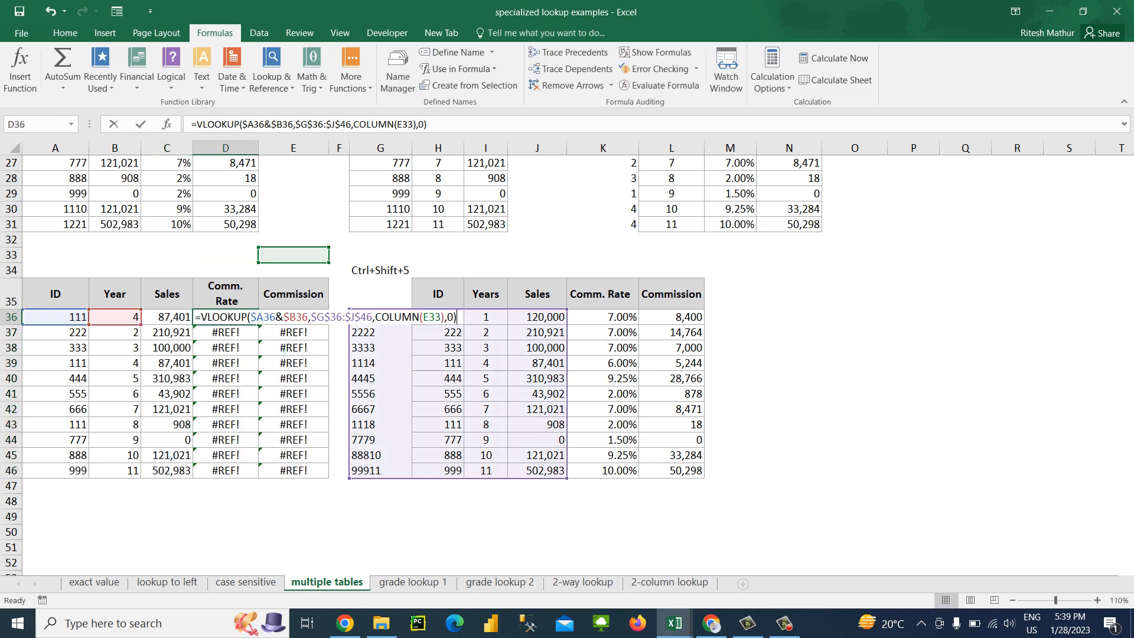
key(Escape)
key(Left)
key(F2)
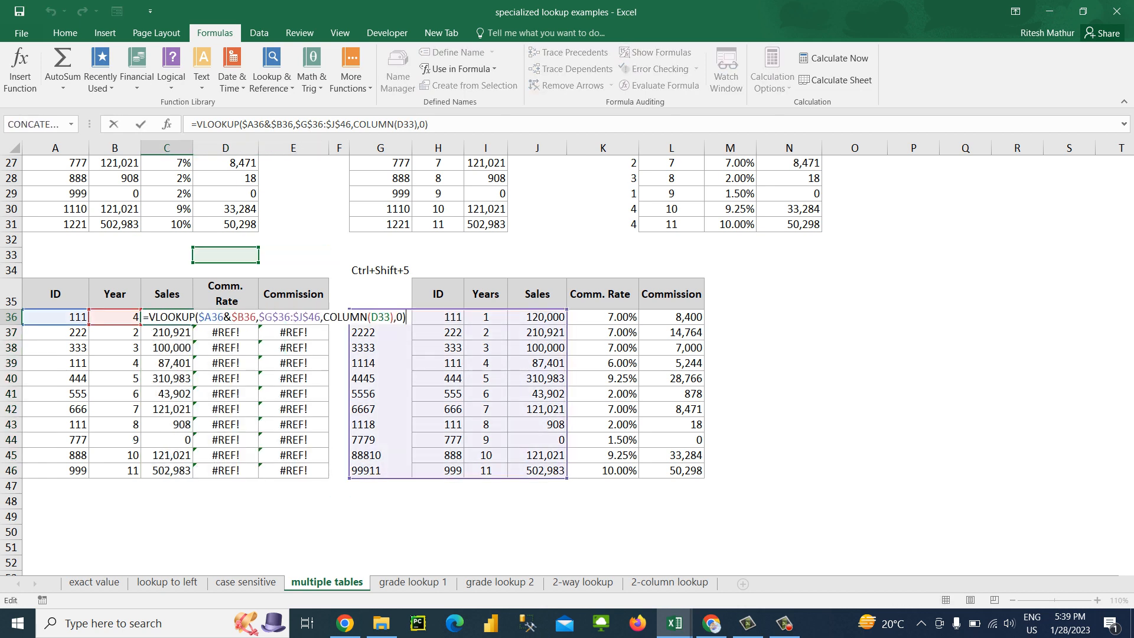
key(Escape)
key(Right)
key(F2)
key(Escape)
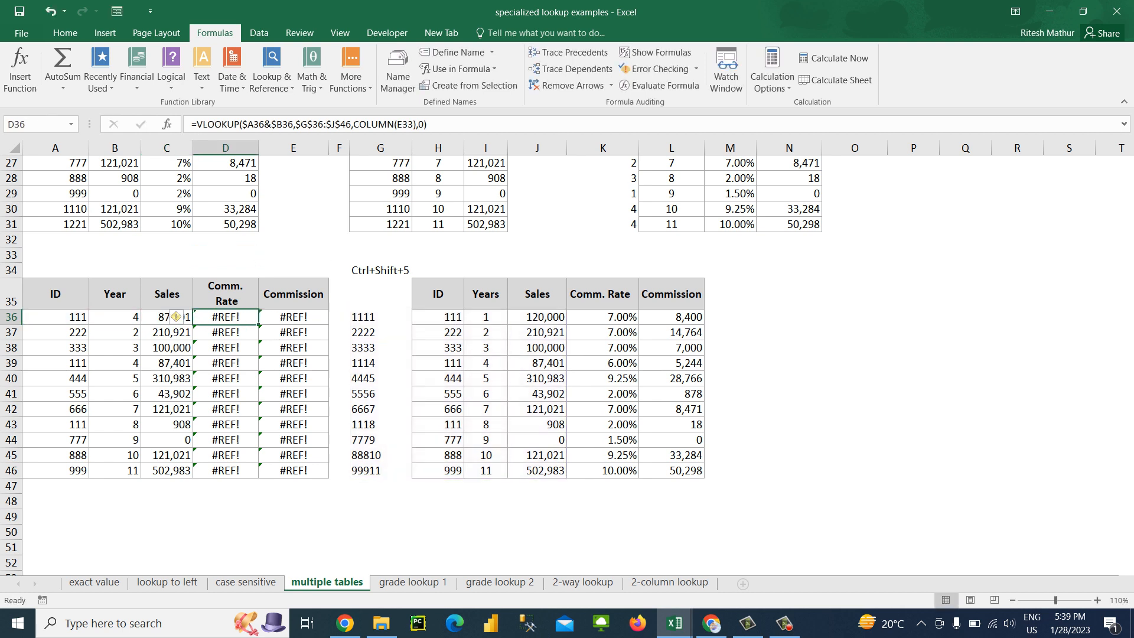
key(Left)
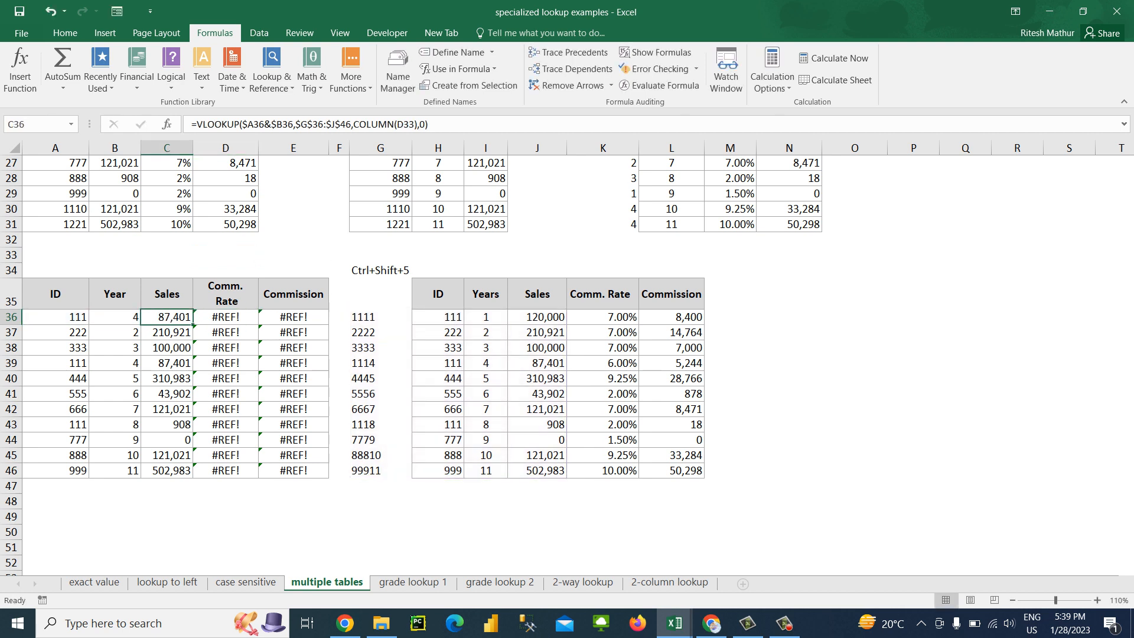
key(Right)
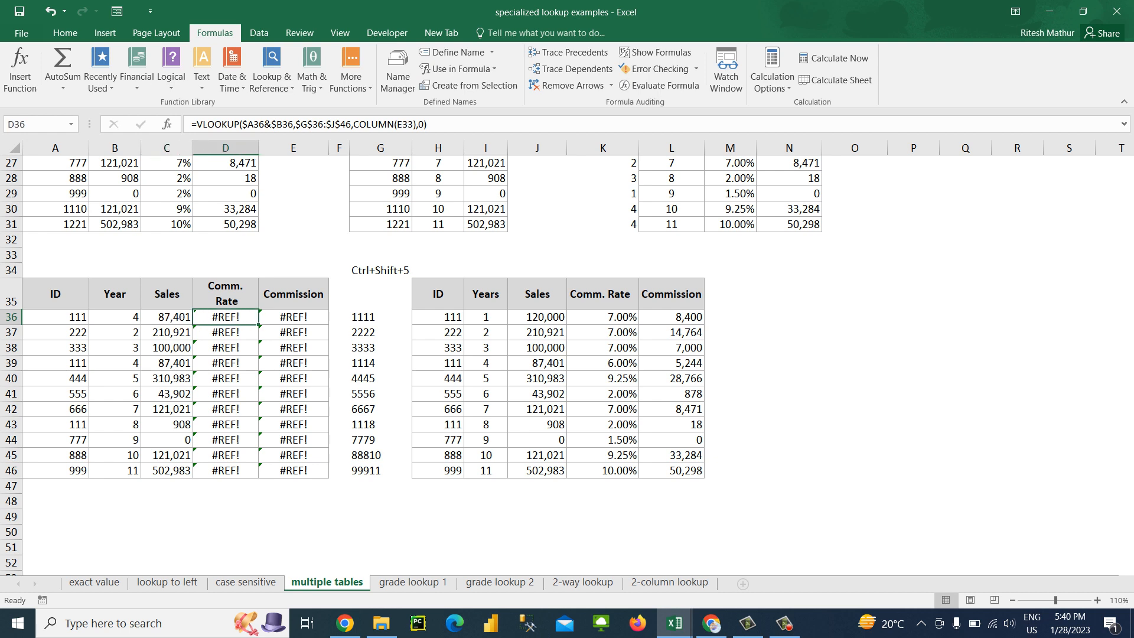
Extend the table array in the C36 VLOOKUP to $G$36:$L$46 and enter the formula
key(Left)
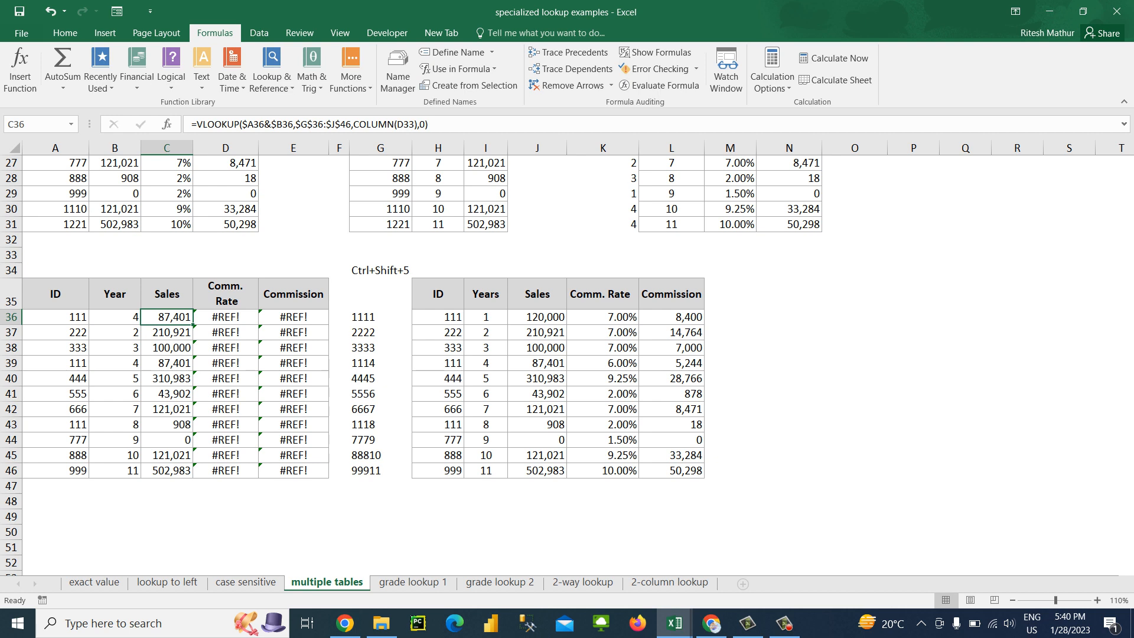
click(341, 125)
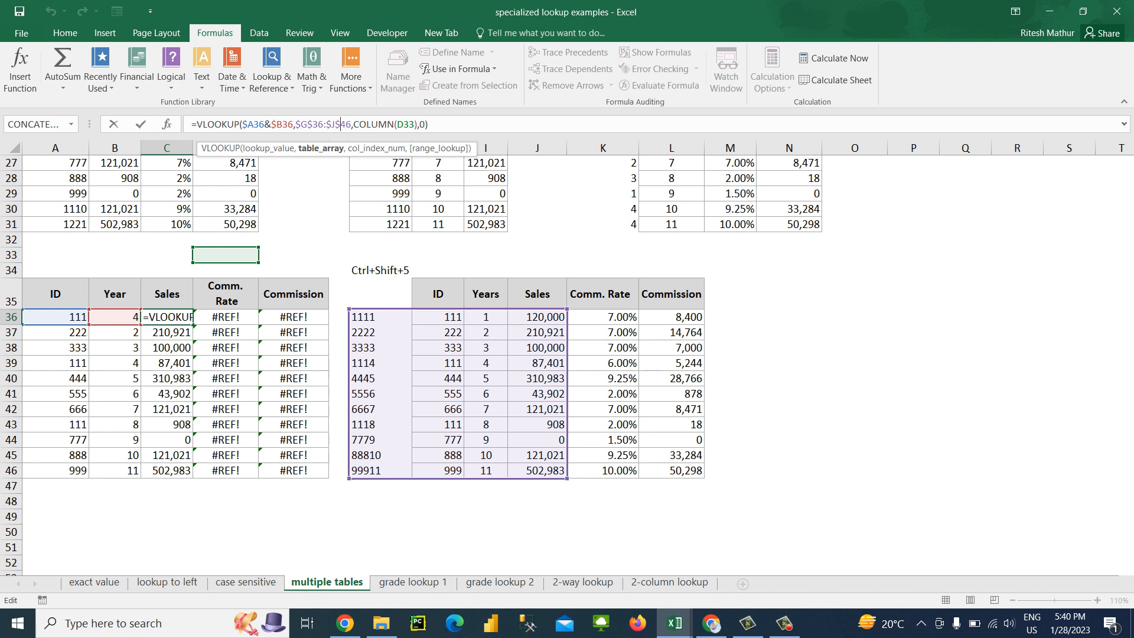
key(Left)
key(BackSpace)
text(L)
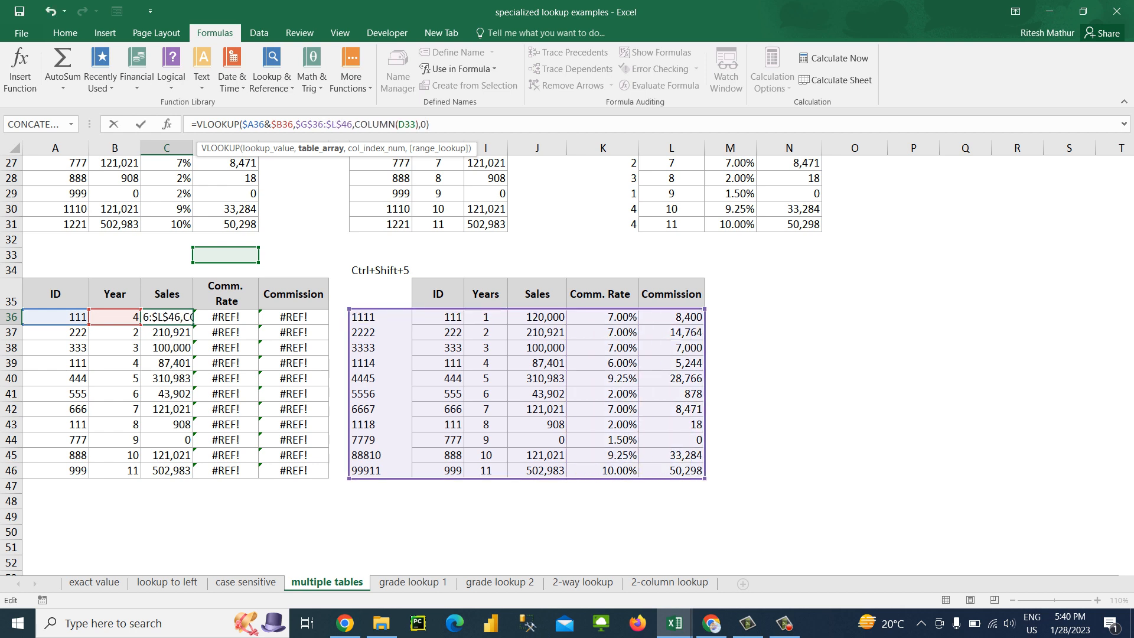
key(Return)
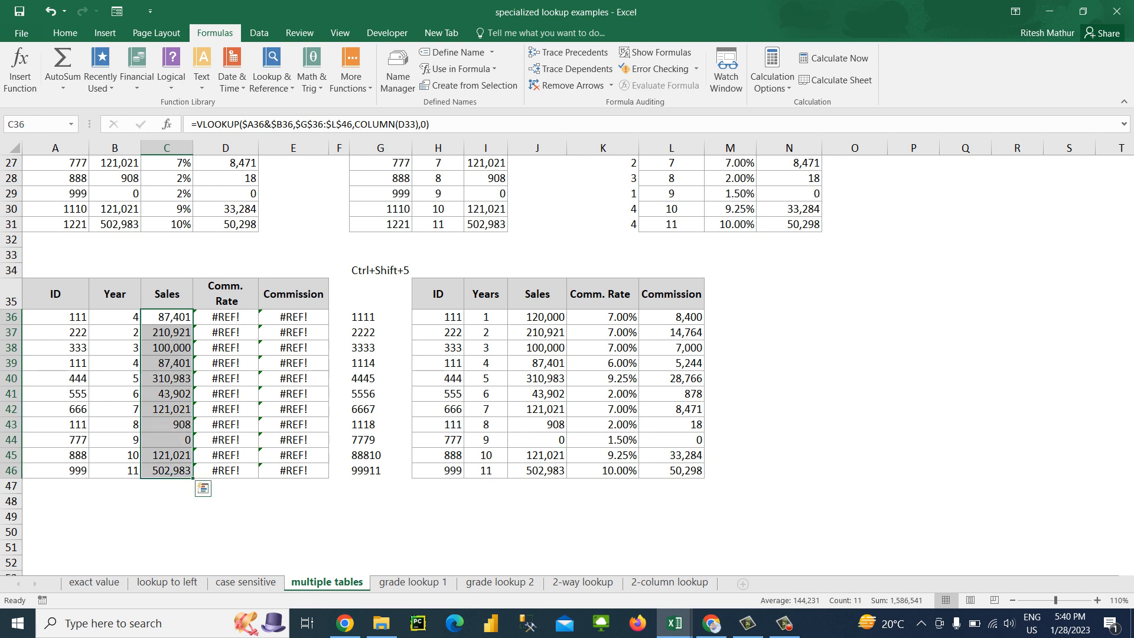
Fill the corrected VLOOKUP across C36:E46 and format the Comm. Rate results in D36:D46 as percentages
key(shift+Right)
key(shift+Right)
key(ctrl+r)
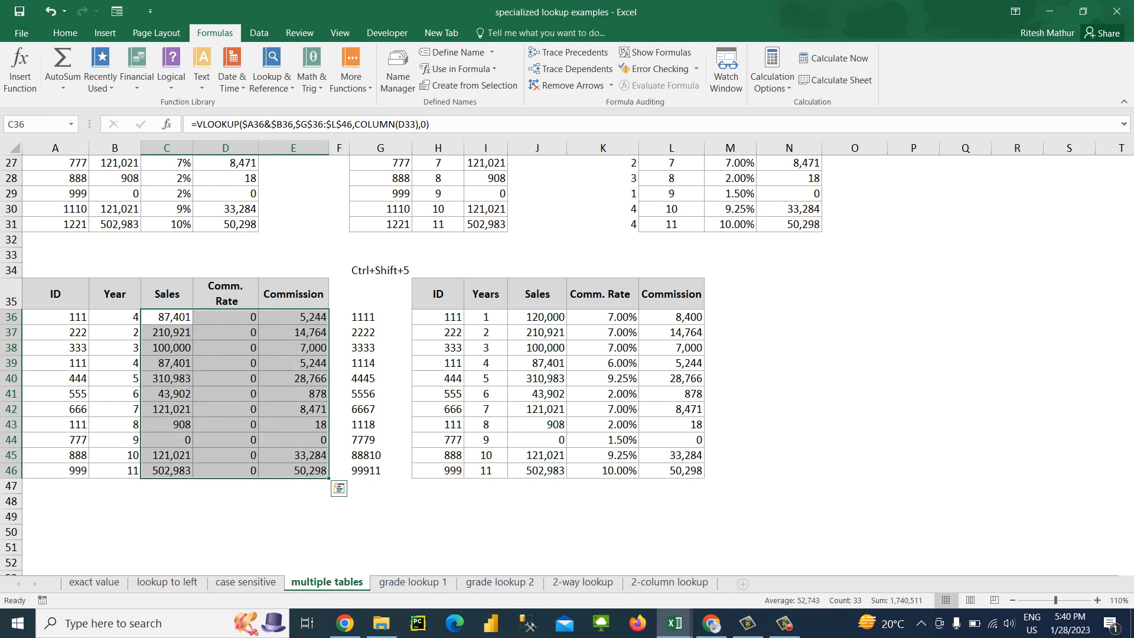
key(Right)
key(ctrl+shift+Down)
key(ctrl+shift+5)
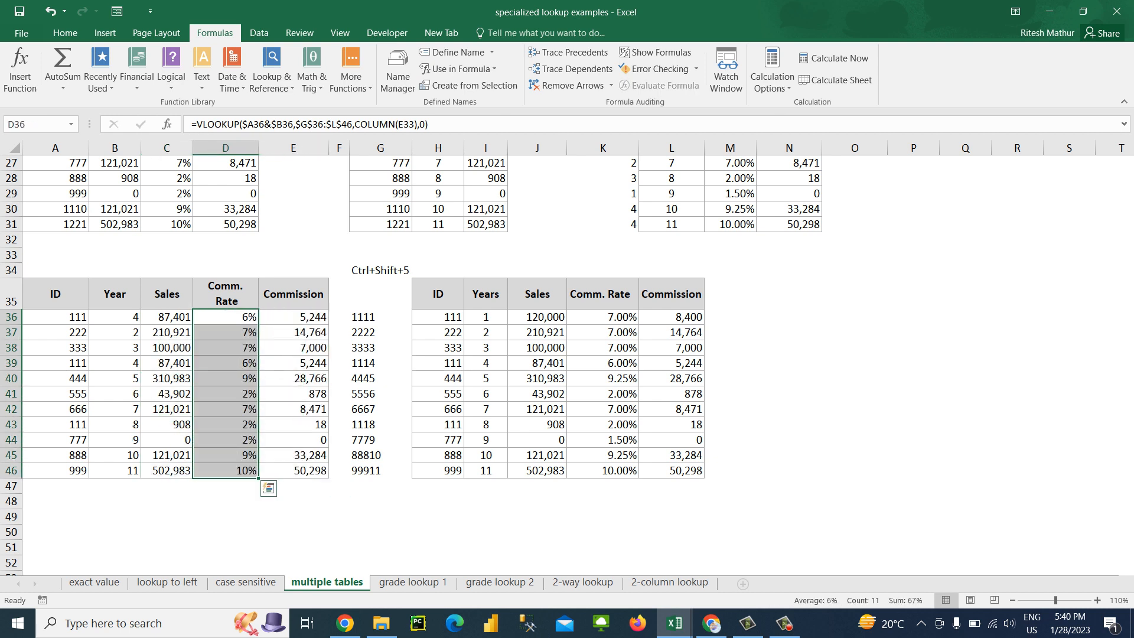
Duplicate the lookup table A35:E46 below itself, starting at A49
key(Up)
key(Left)
key(Left)
key(Left)
key(shift+Right)
key(shift+Right)
key(shift+Right)
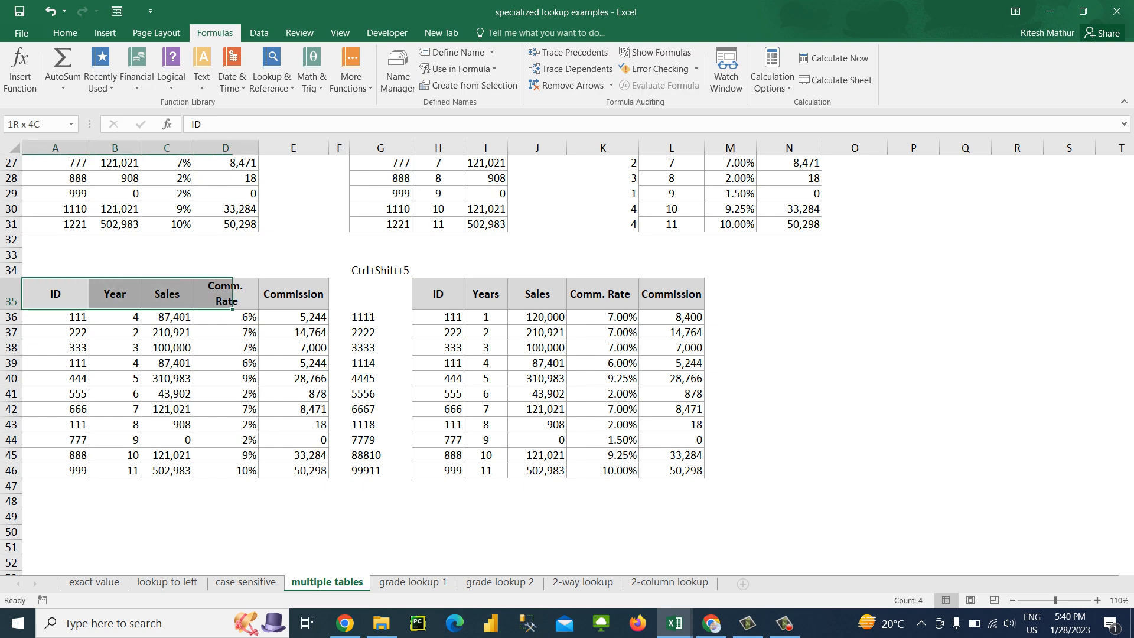
key(shift+Right)
key(ctrl+shift+Down)
key(ctrl+c)
key(Down)
key(Down)
key(ctrl+Down)
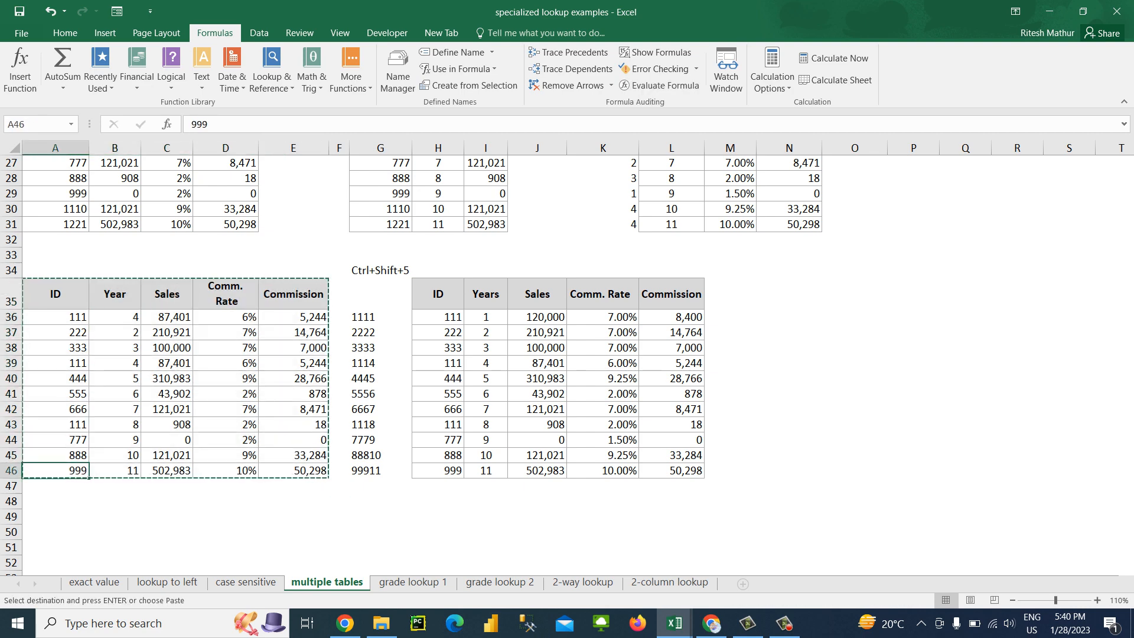
key(Down)
key(Down)
key(Down)
key(Down)
key(Down)
key(Down)
key(Down)
key(Down)
key(Down)
key(Down)
key(Down)
key(ctrl+Up)
key(Down)
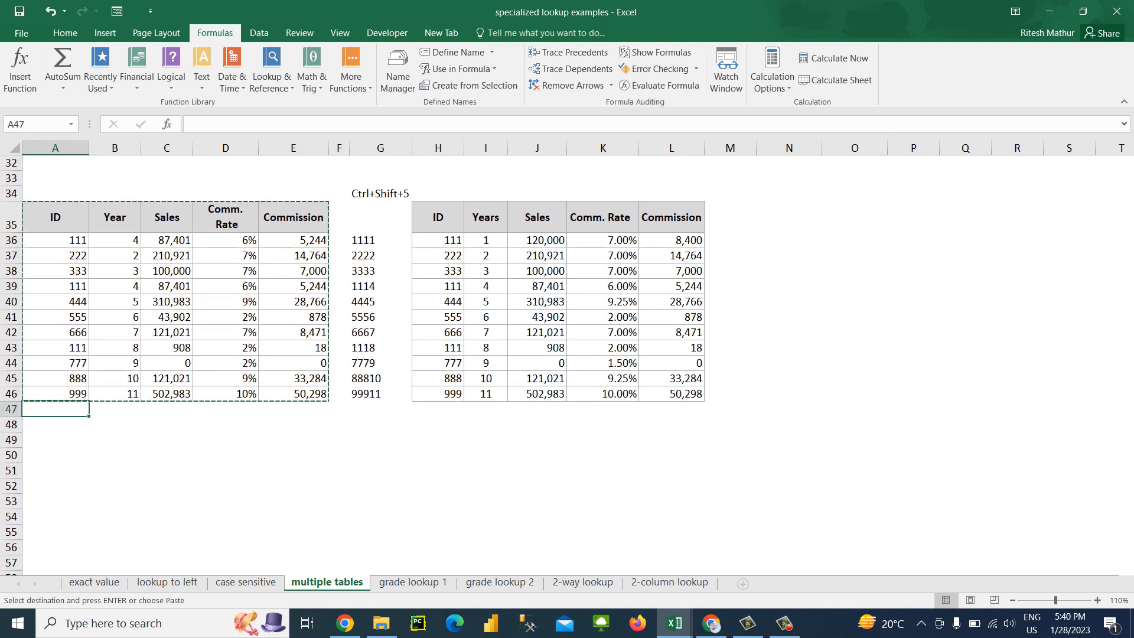
Clear the Sales, Comm. Rate and Commission formulas from C50:E60 in the duplicated table
key(Down)
key(Down)
key(ctrl+v)
key(Escape)
key(Down)
key(Down)
key(Right)
key(Right)
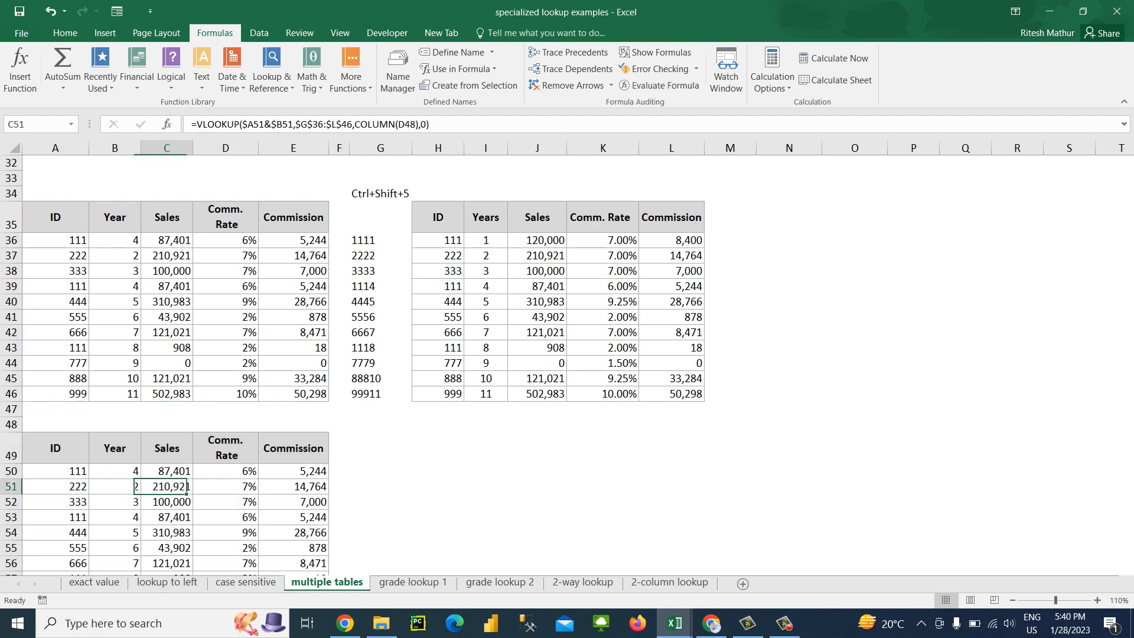
key(Up)
key(Left)
key(shift+Right)
key(shift+Right)
key(shift+Right)
key(Right)
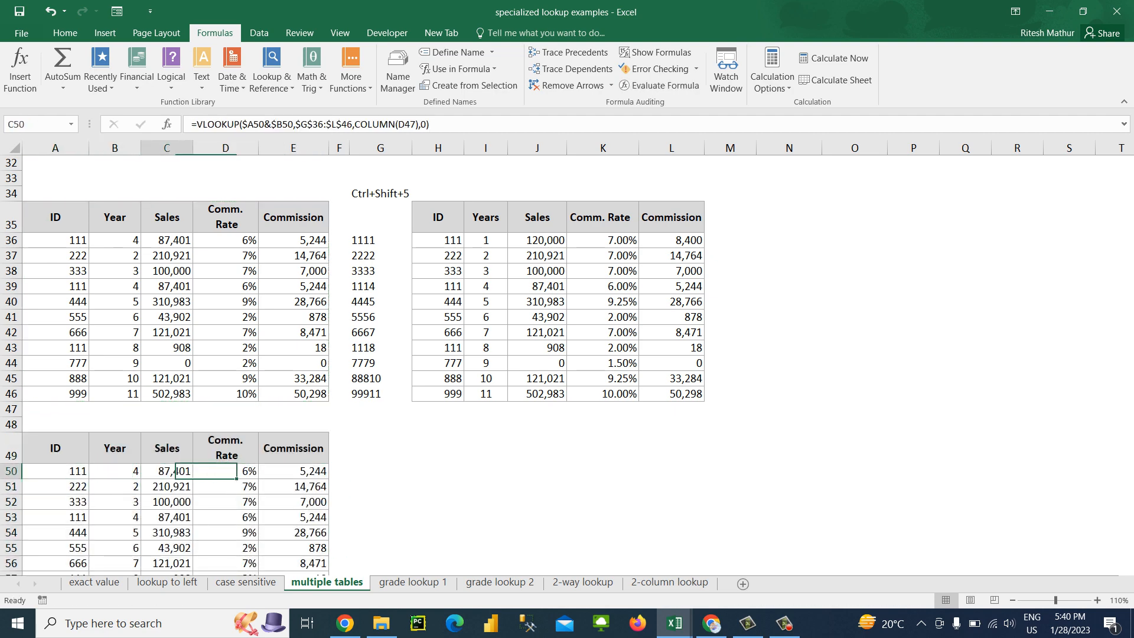
key(shift+Right)
key(shift+Right)
key(ctrl+shift+Down)
key(Delete)
key(Up)
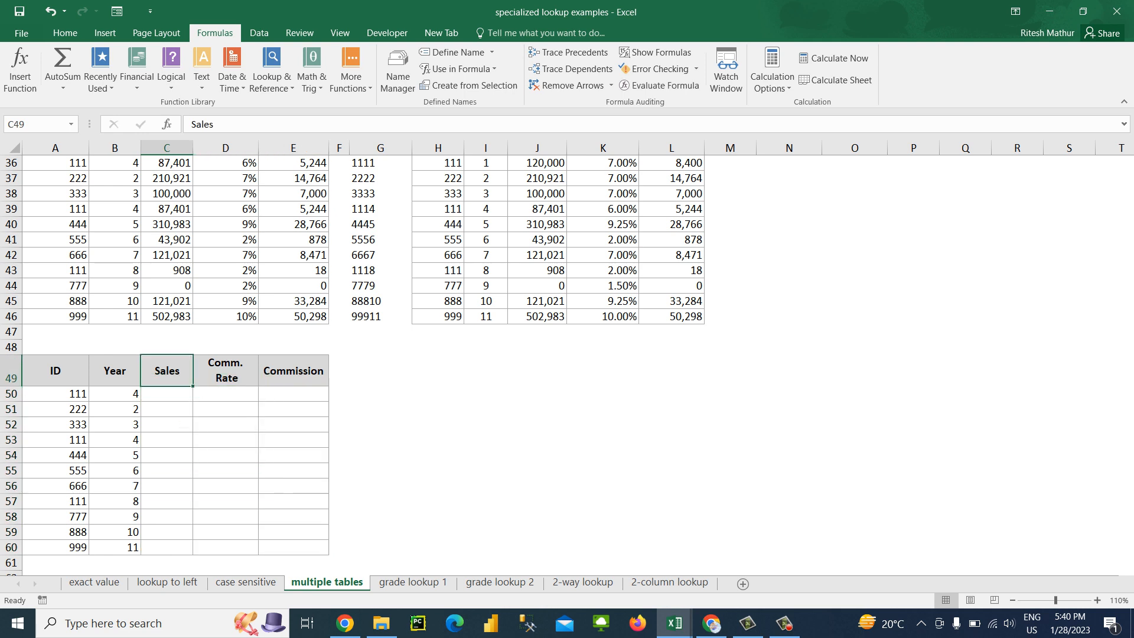
Duplicate the reference table H35:L46 beside the new lookup table, starting at H49
key(Right)
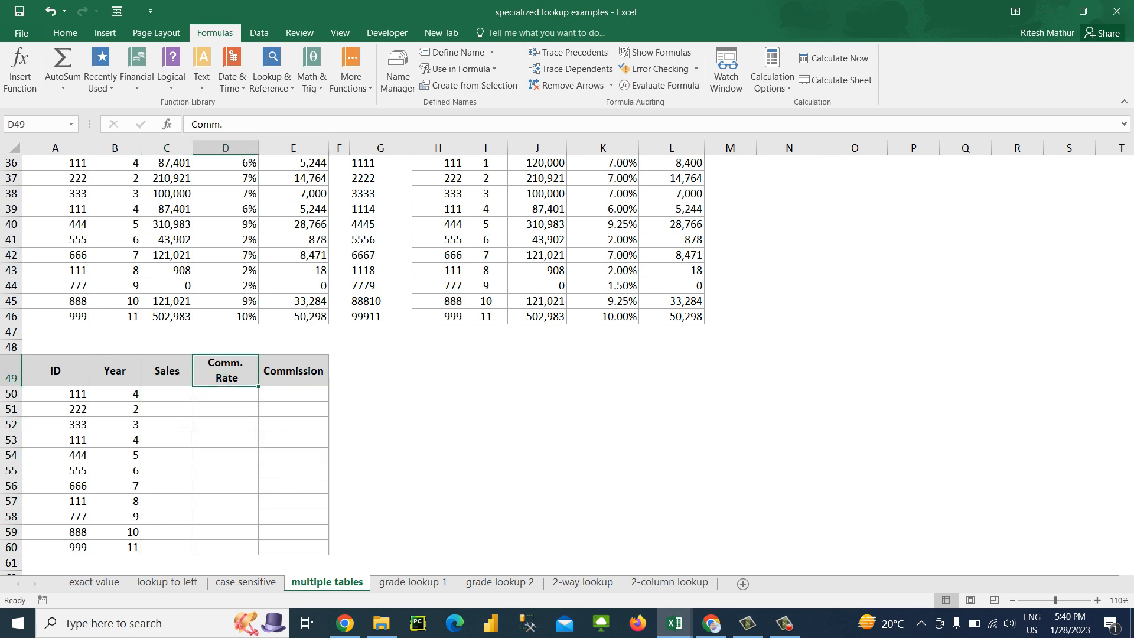
key(Up)
key(Up)
key(Up)
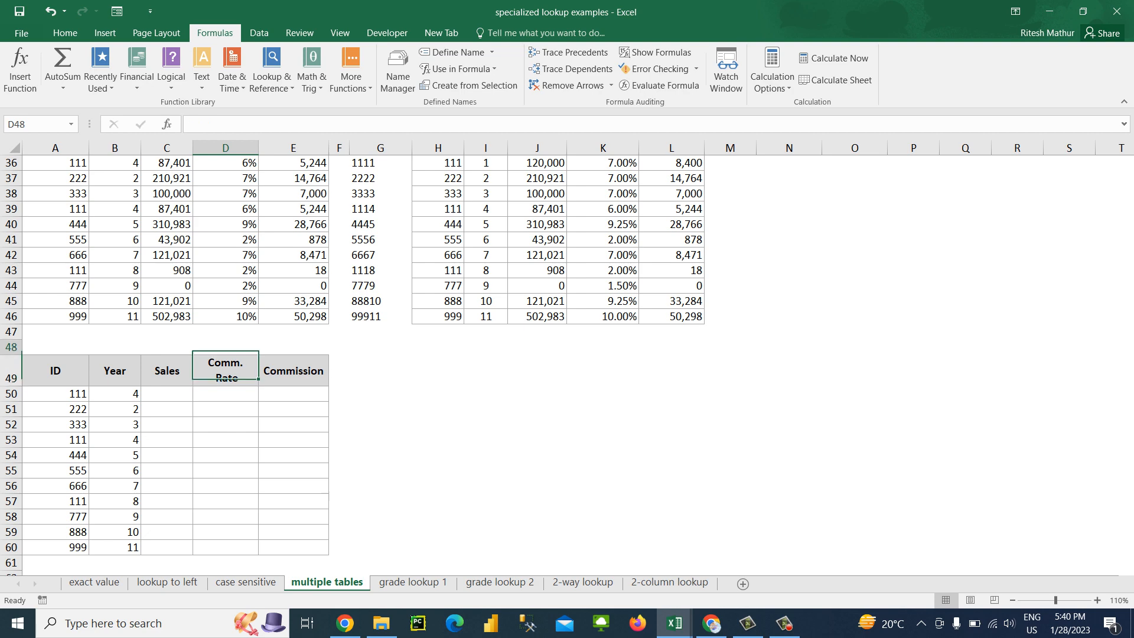
key(ctrl+Up)
key(ctrl+Up)
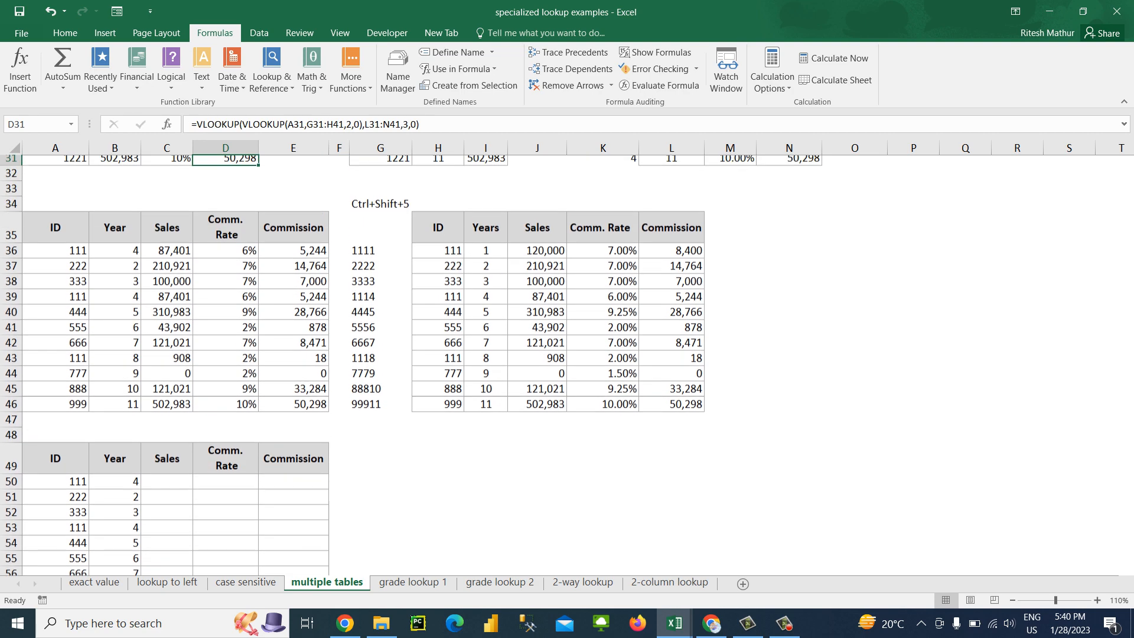
key(Right)
key(Right)
key(Right)
key(Right)
key(Down)
key(Down)
key(Down)
key(Down)
key(ctrl+shift+Right)
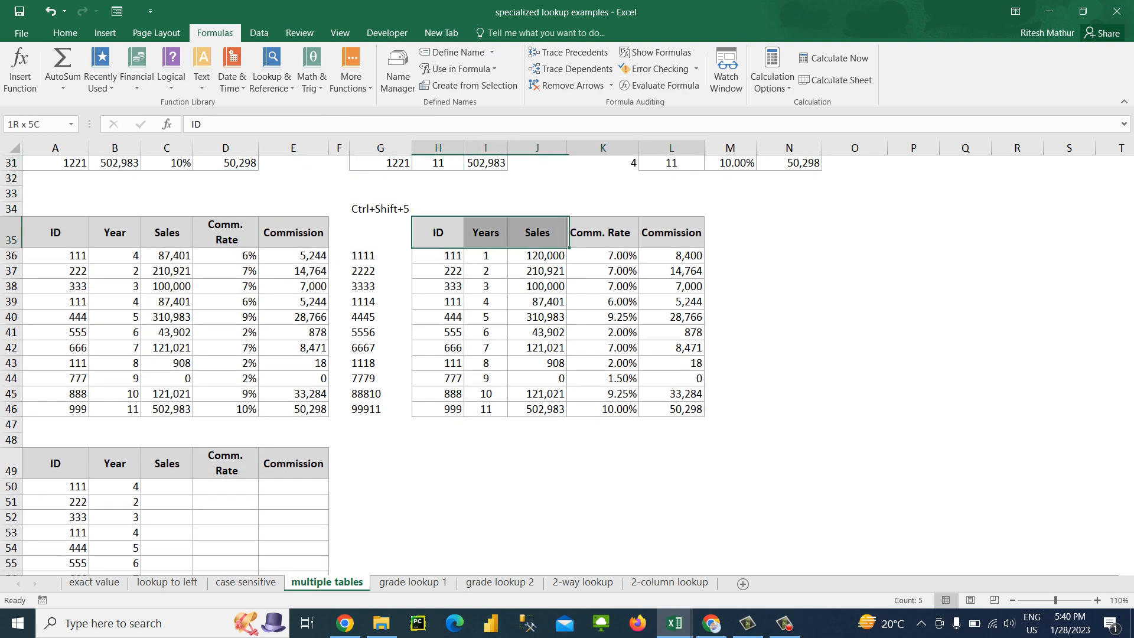
key(ctrl+shift+Down)
key(ctrl+q)
key(Escape)
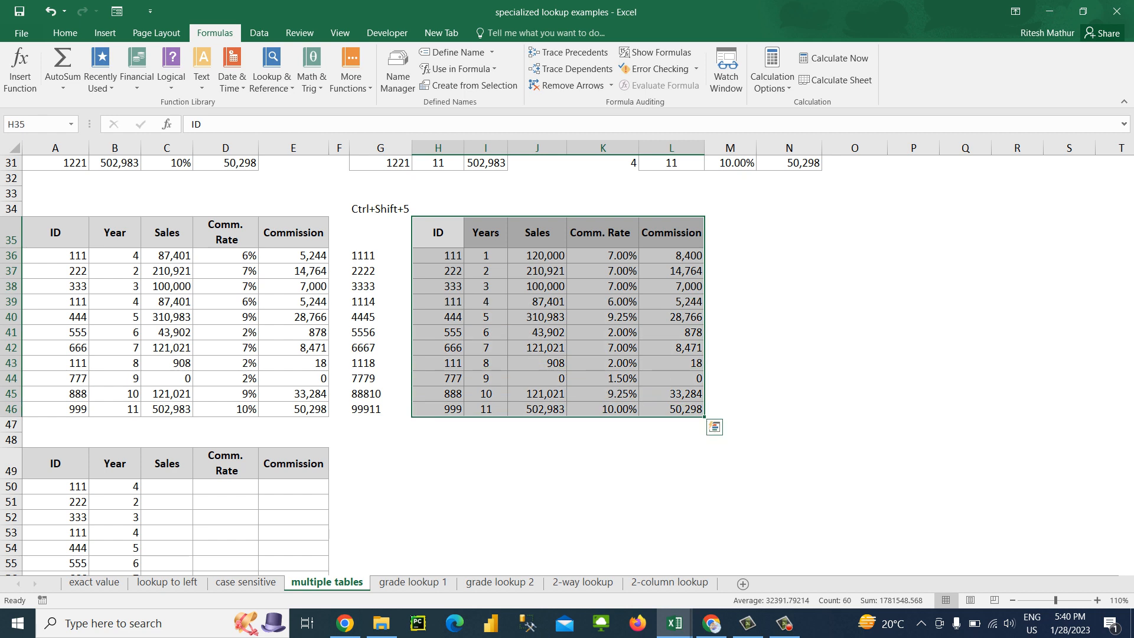
key(ctrl+c)
key(Down)
key(Down)
key(Down)
key(Down)
key(Down)
key(Down)
key(Down)
key(Down)
key(Down)
key(Down)
key(Down)
key(Down)
key(Down)
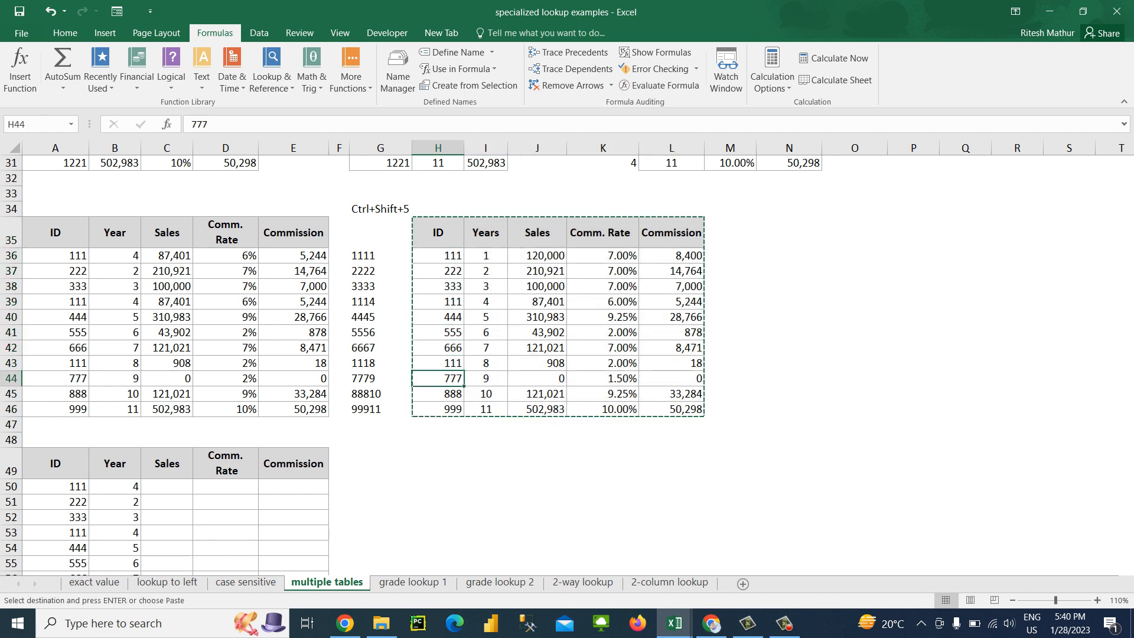
key(Down)
key(ctrl+v)
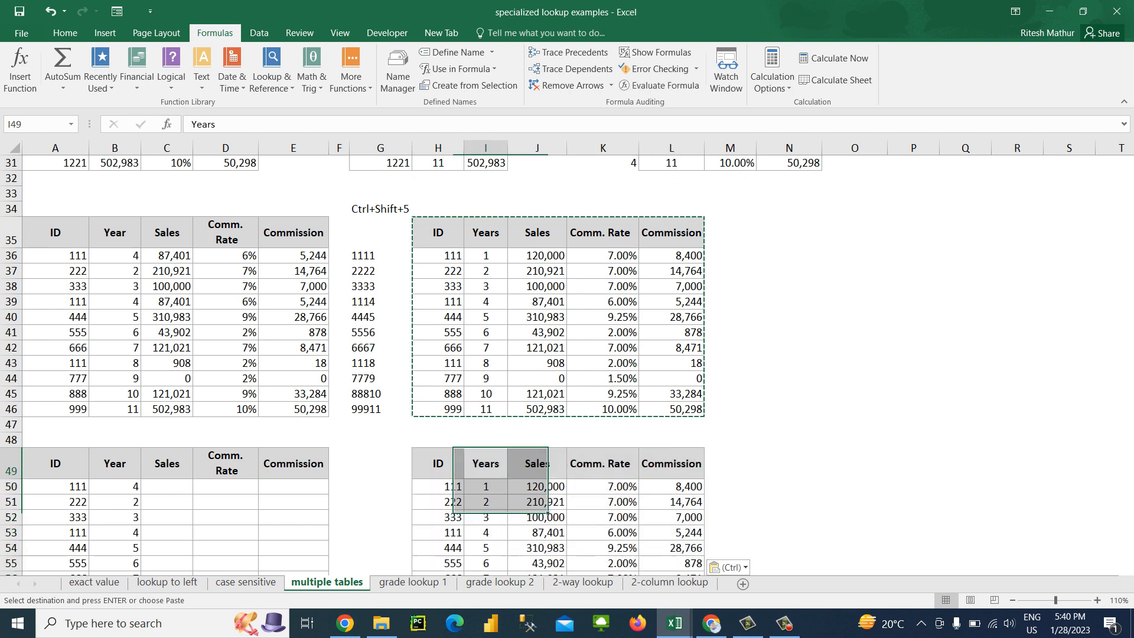
Delete the Years cells I49:I60 from the duplicated reference table, shifting the remaining cells left
key(Right)
key(ctrl+shift+Down)
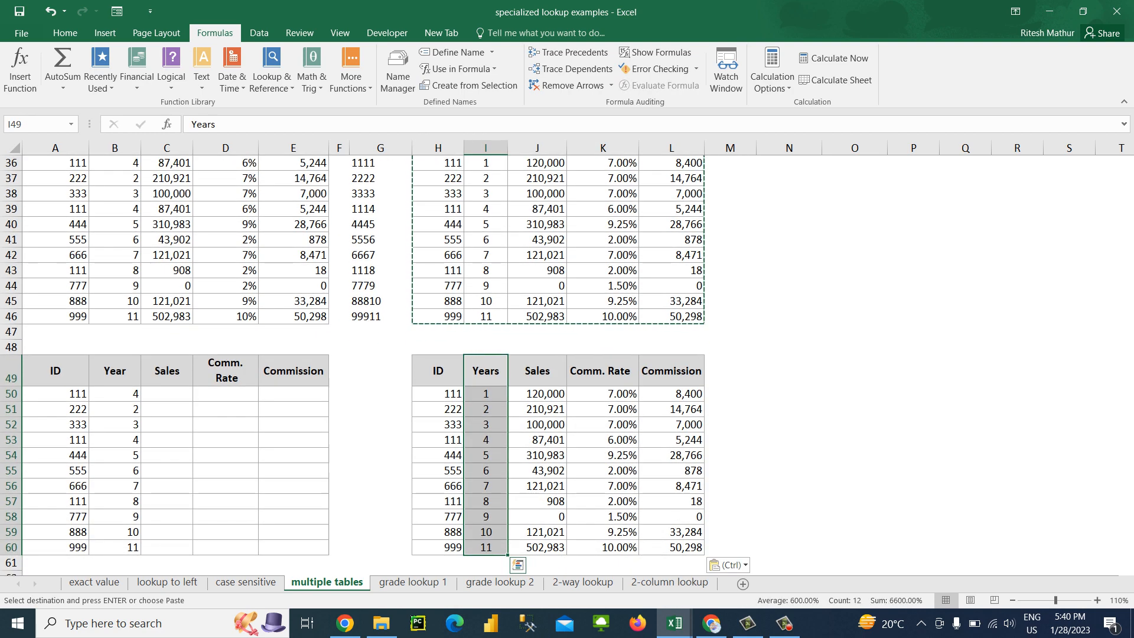
key(ctrl+minus)
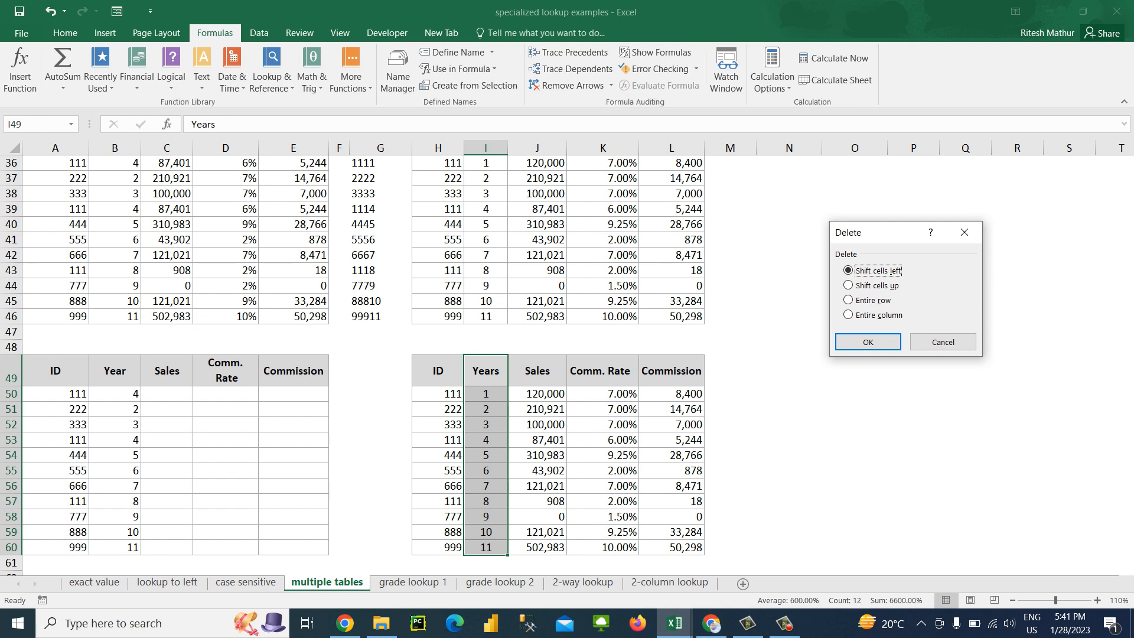
key(Return)
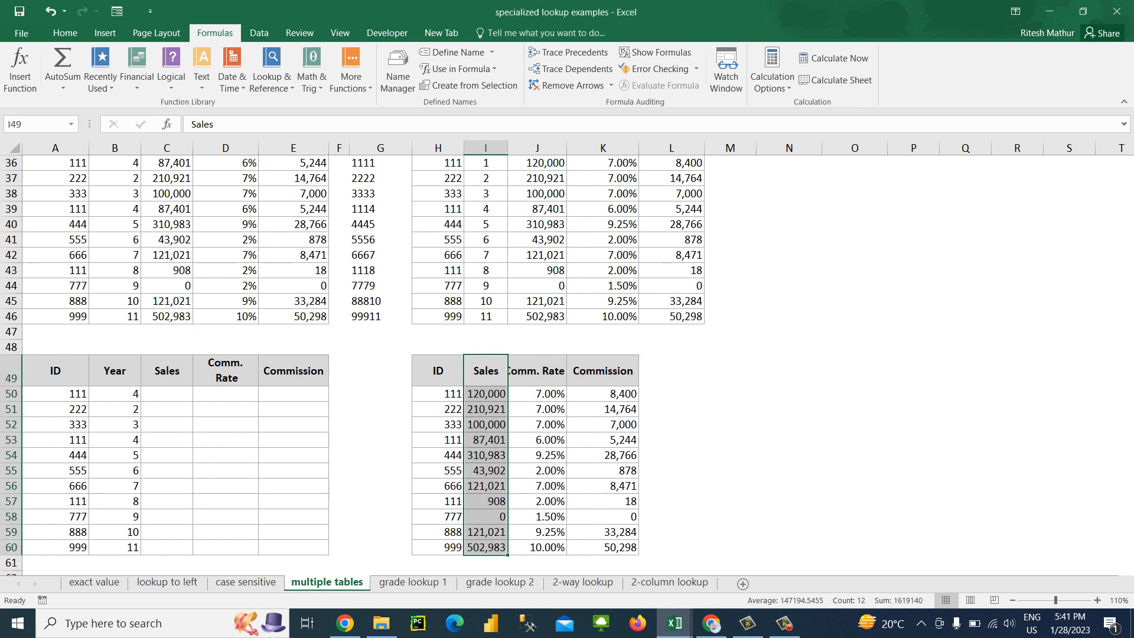
AutoFit column J to its Comm. Rate header in J49
key(Right)
key(alt)
key(h)
key(o)
key(i)
Review the ID and Year entries and the empty result columns of the new lookup table in A49:E60
key(Left)
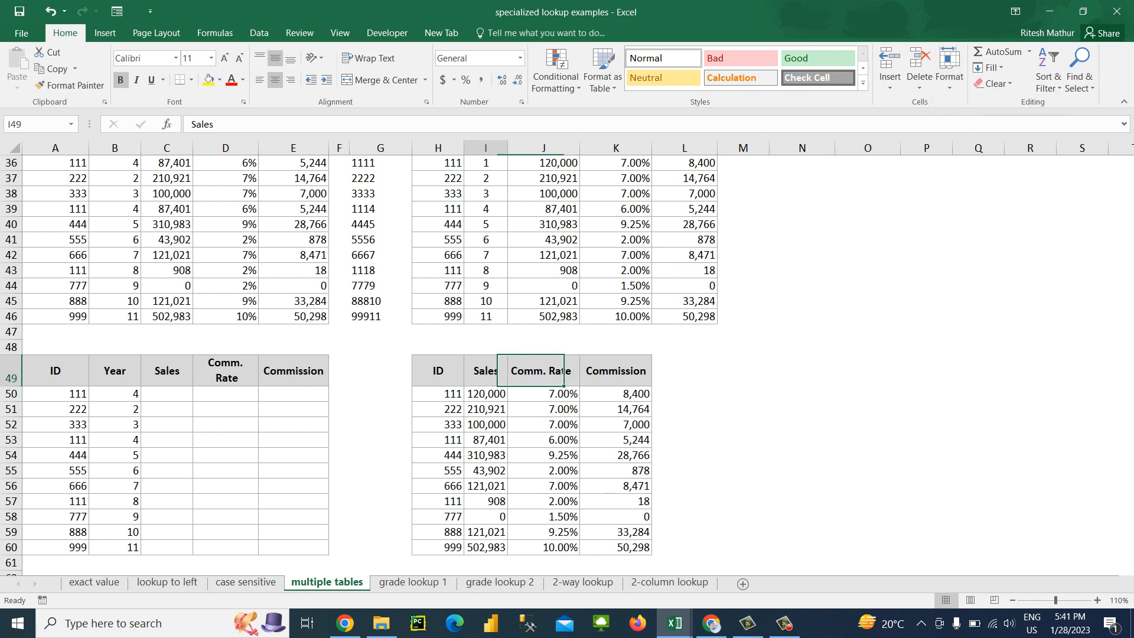
key(Left)
key(Left)
key(Left)
key(Left)
key(Left)
key(Left)
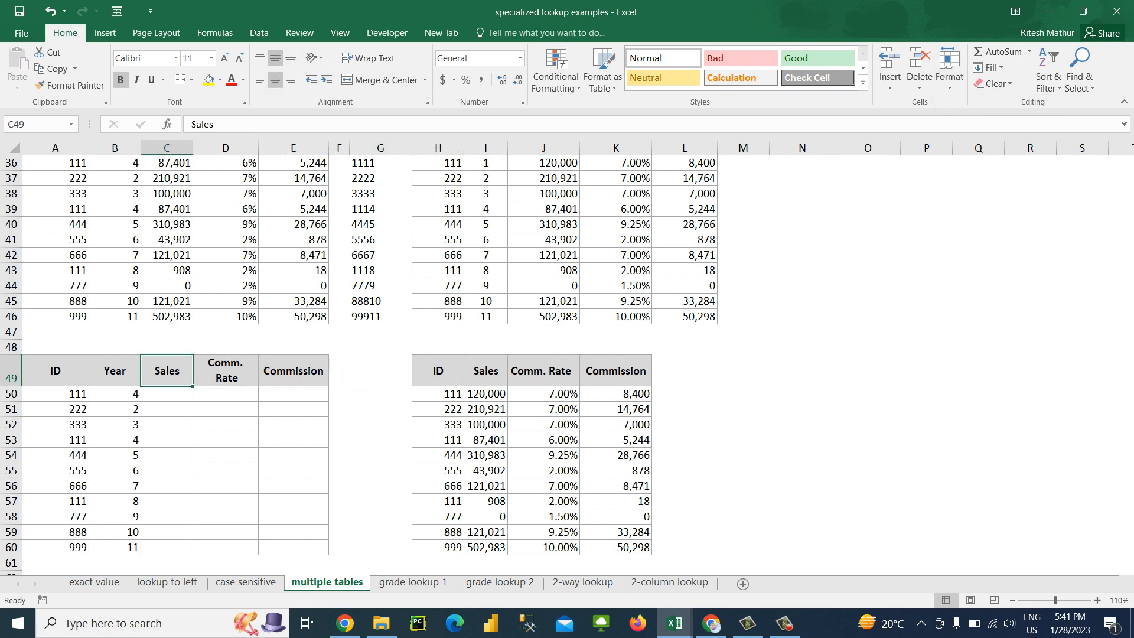
key(Down)
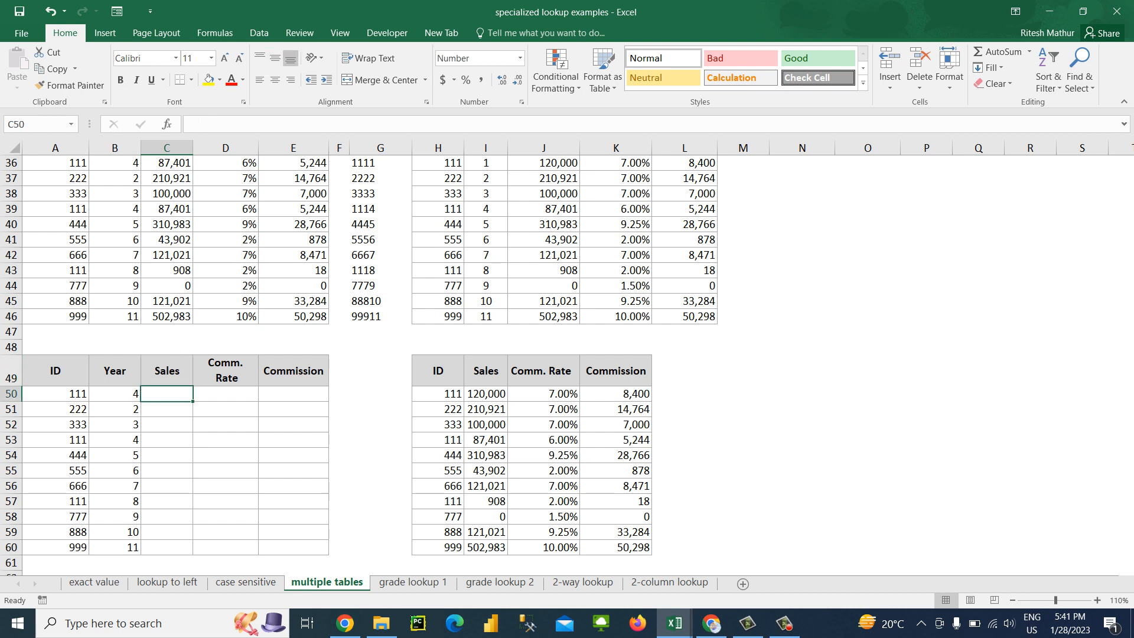
key(Up)
key(Left)
key(Left)
key(Down)
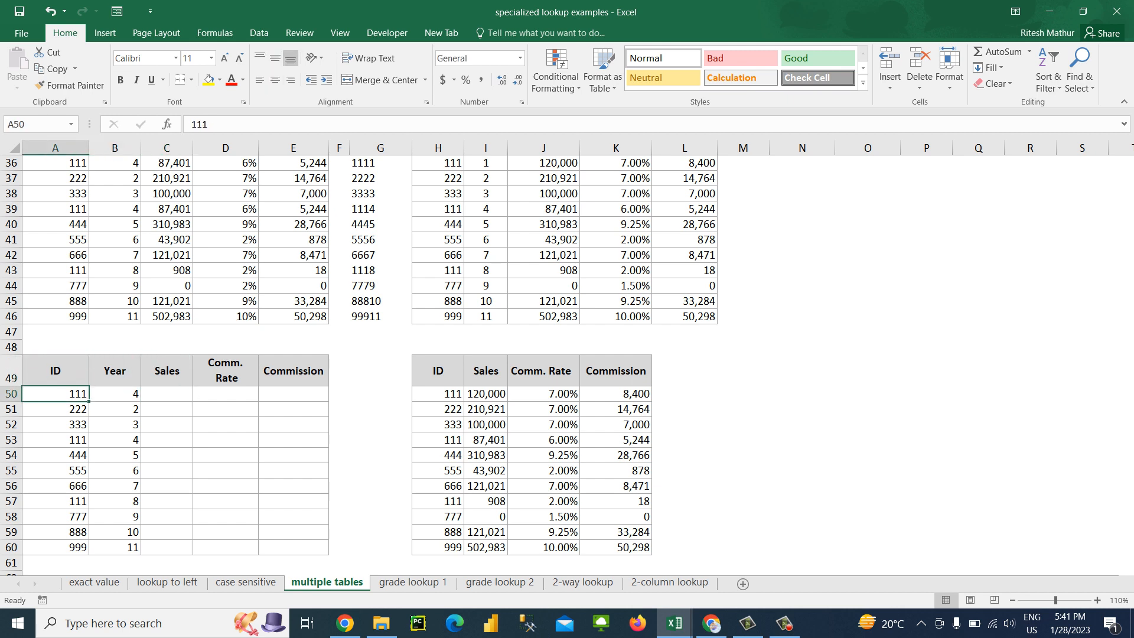
key(ctrl+Down)
key(Down)
key(Down)
key(Down)
key(Down)
key(Down)
key(Down)
key(Down)
key(Down)
key(Down)
key(Down)
key(Down)
key(Down)
key(Down)
key(ctrl+Up)
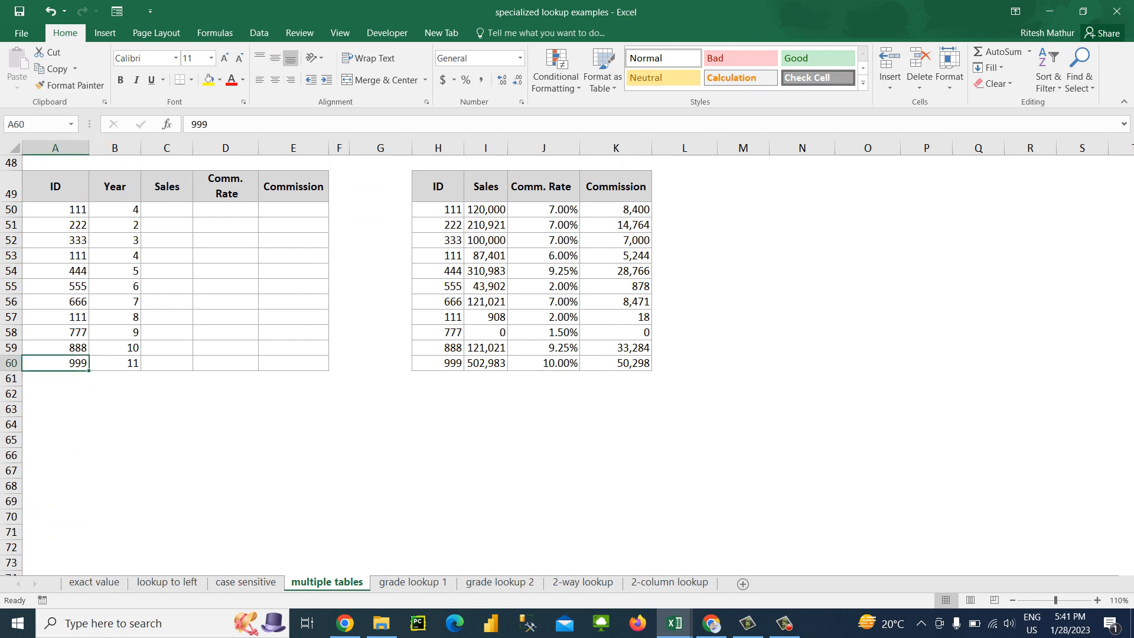
key(Up)
key(Up)
key(Up)
key(Up)
key(Up)
key(Up)
key(Up)
key(Up)
key(Up)
key(Up)
key(Up)
key(Up)
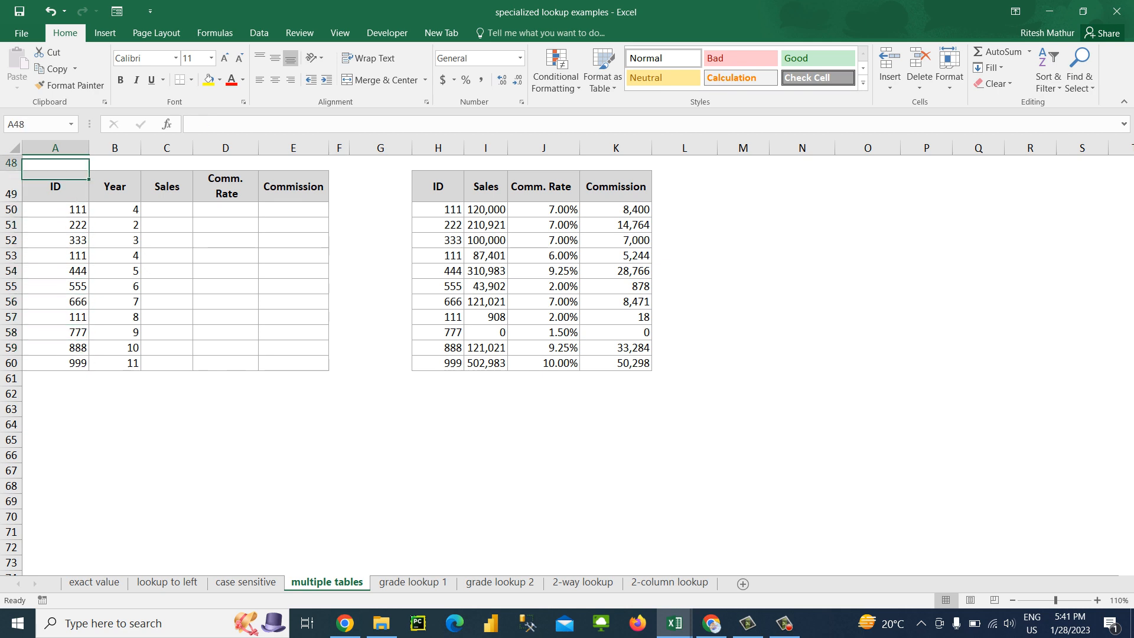
key(Down)
key(Down)
key(Down)
key(Up)
key(Right)
key(Right)
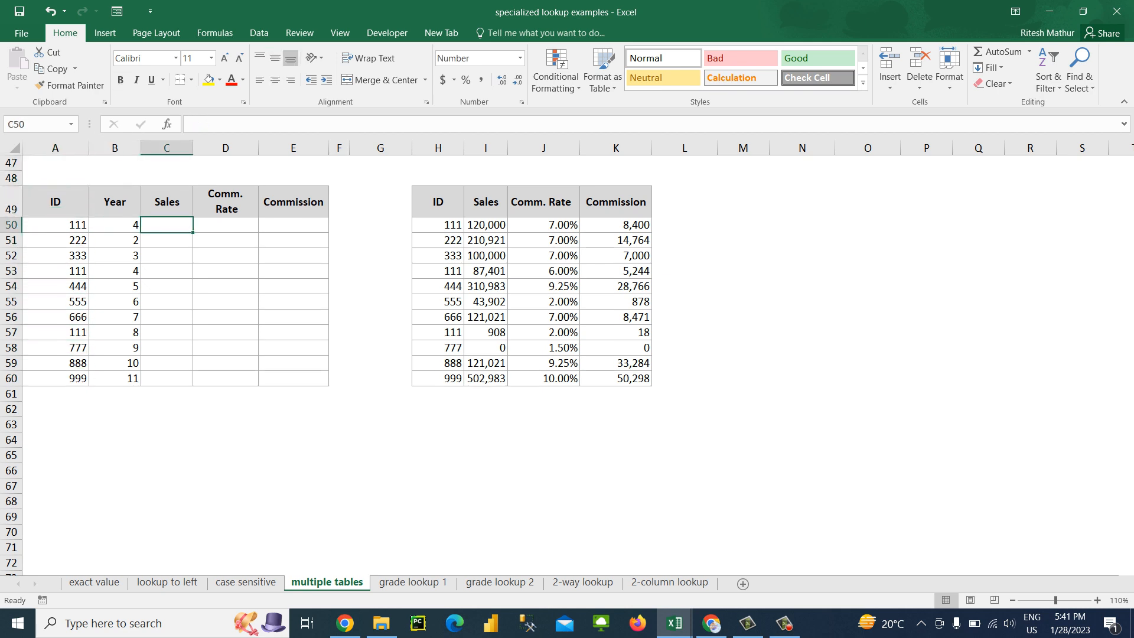
Replace the ID in A51 with =A50+111 and fill the formula down through A60
key(Left)
key(Left)
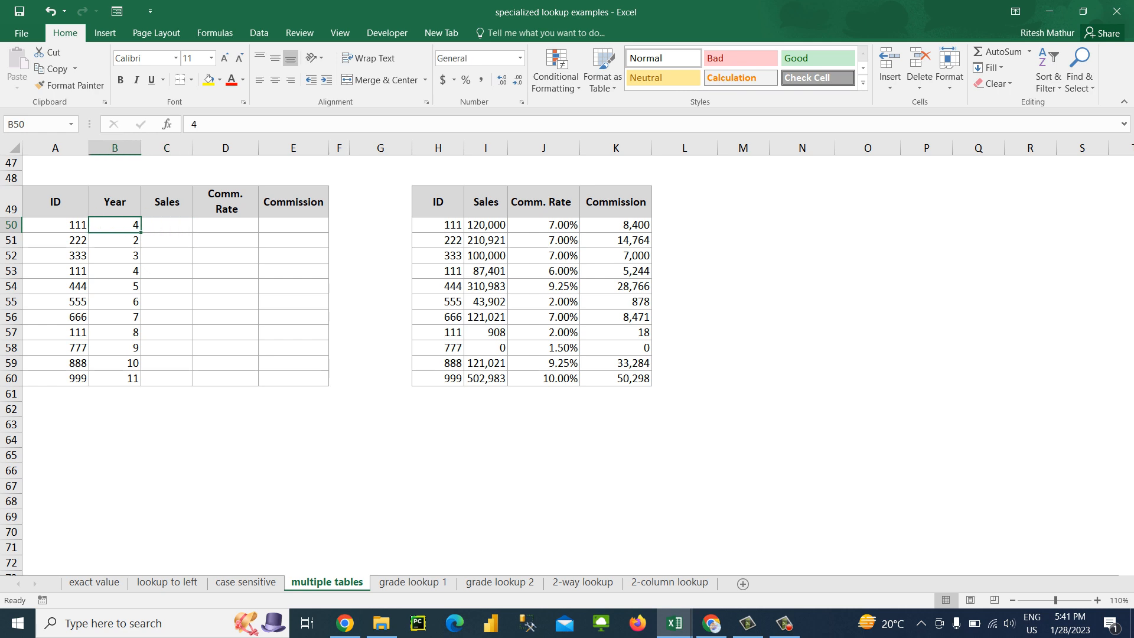
key(Down)
key(F2)
key(BackSpace)
text(=)
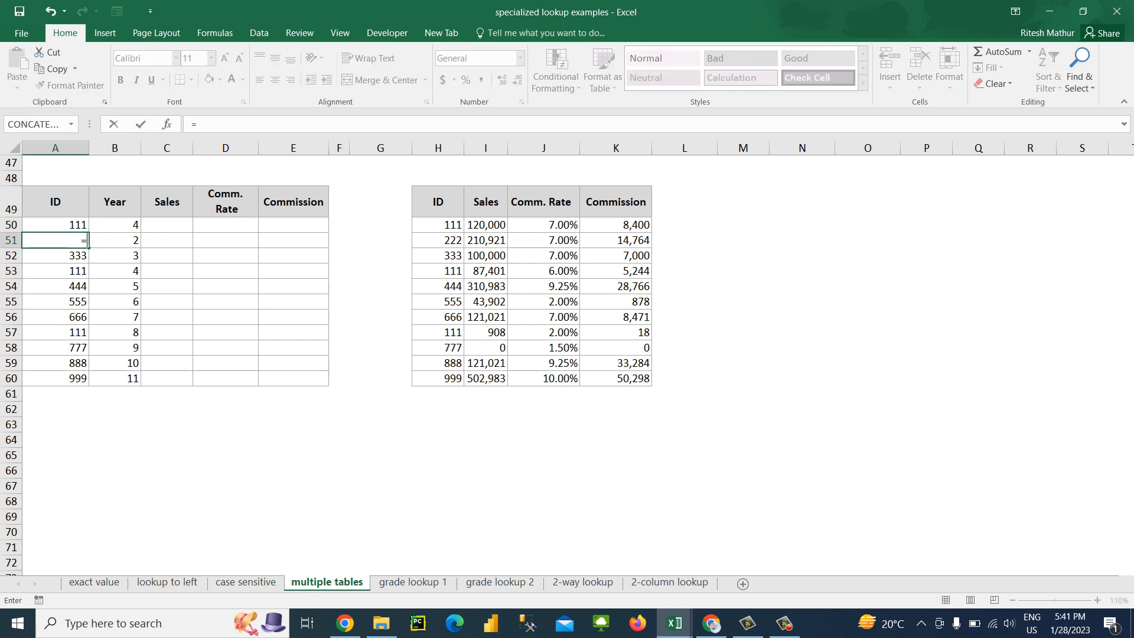
key(Up)
text(+111)
key(ctrl+Return)
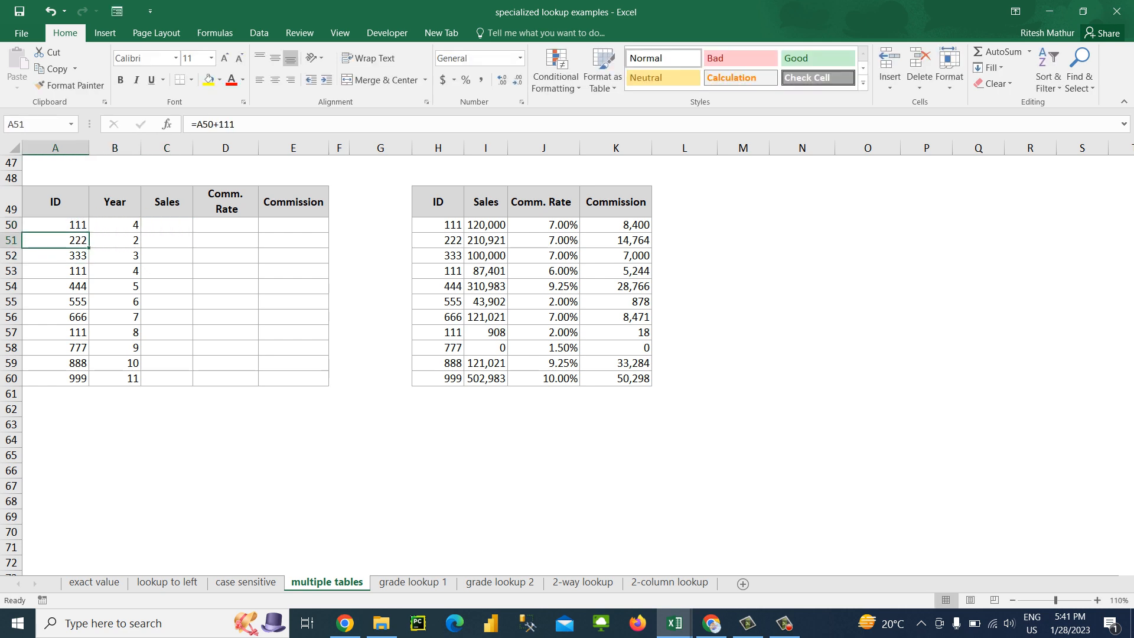
key(ctrl+shift+Down)
key(ctrl+d)
key(ctrl+Up)
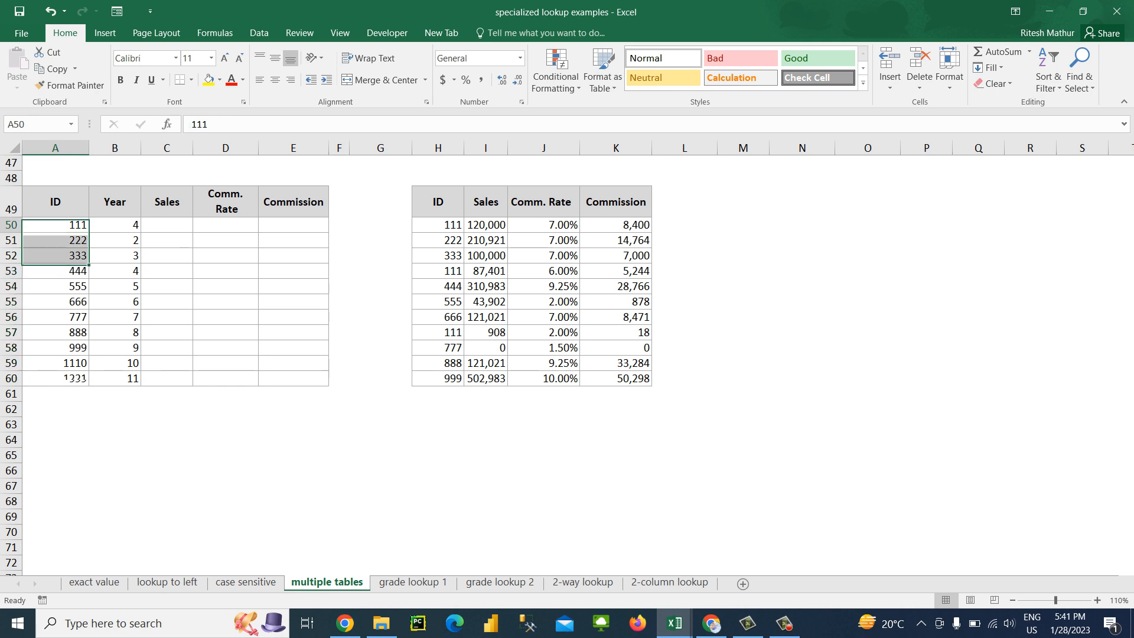
Copy the IDs from A50:A60 over the reference table's ID column in H50:H60
key(Right)
key(Right)
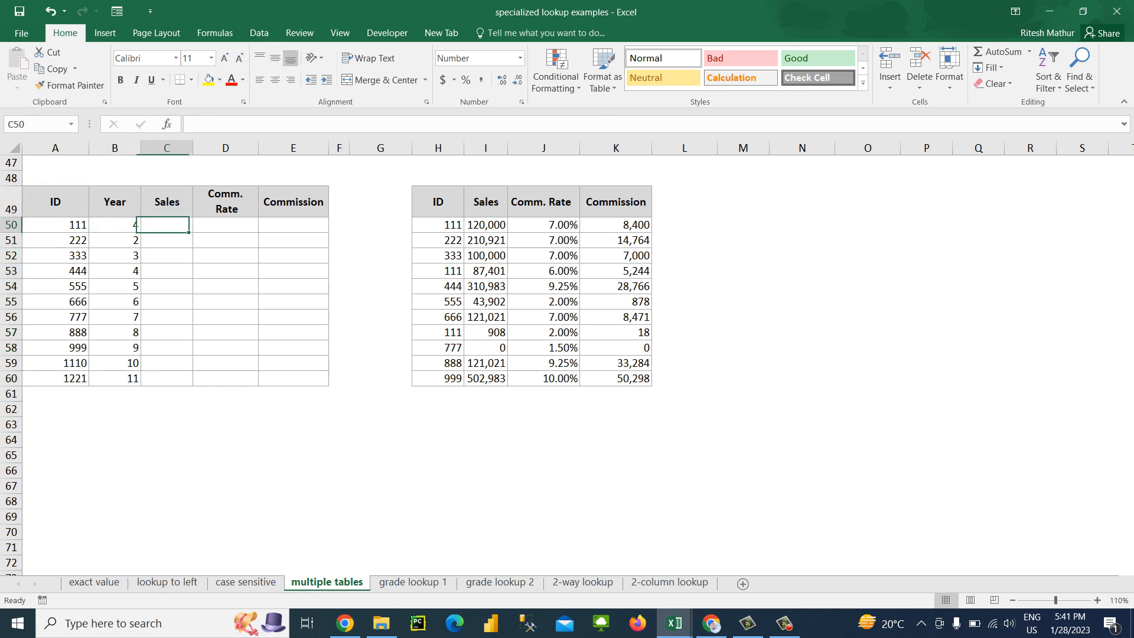
key(Right)
key(Right)
key(Right)
key(Right)
key(Right)
key(Right)
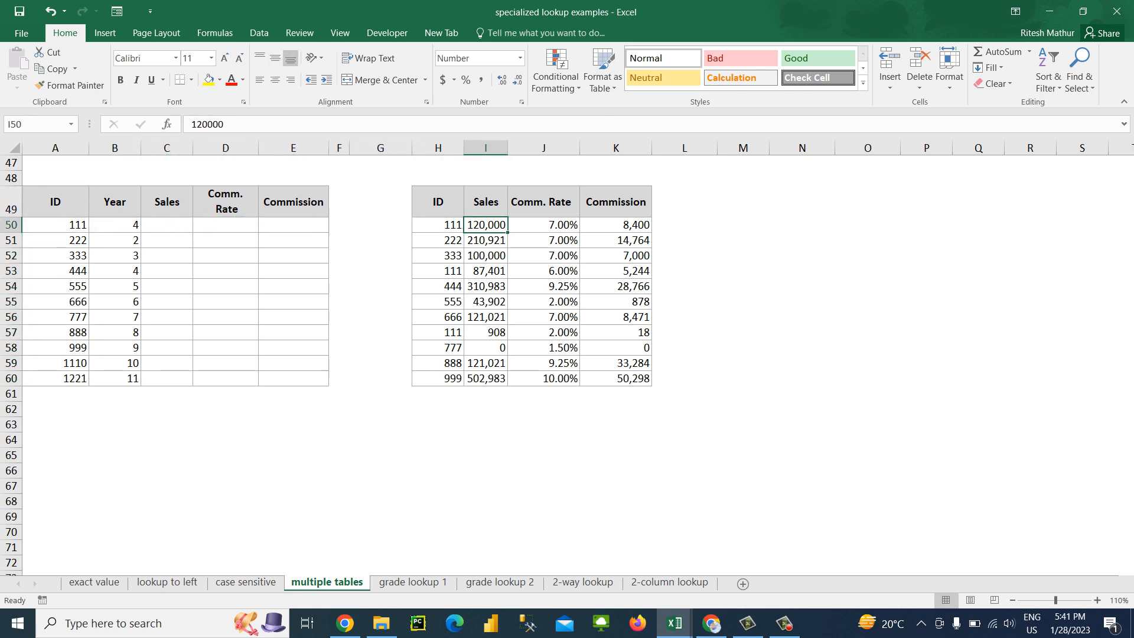
key(Left)
key(Left)
key(Home)
key(ctrl+shift+Down)
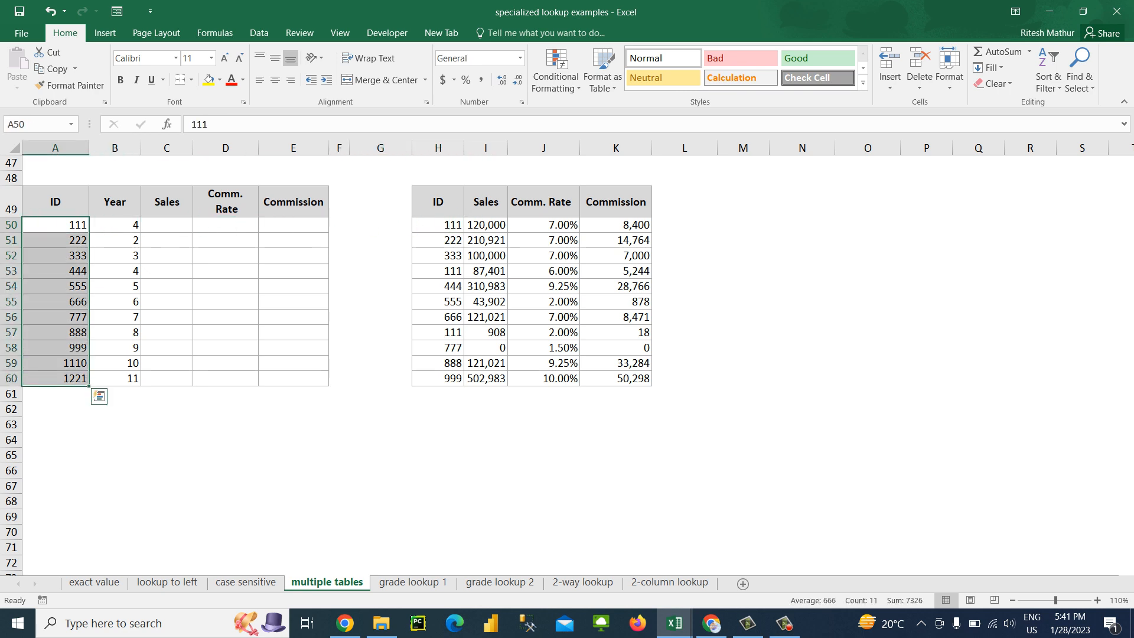
key(ctrl+c)
key(Right)
key(Right)
key(Right)
key(Right)
key(Right)
key(Right)
key(Right)
key(Return)
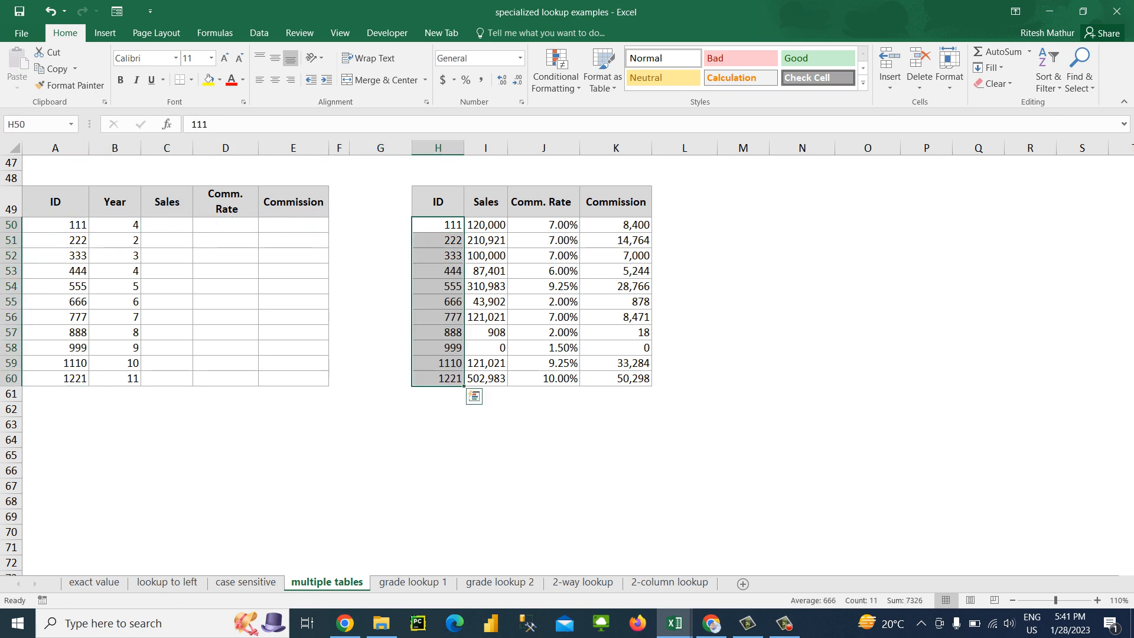
Convert the ID formulas in A50:A60 to static values
key(Right)
key(Left)
key(Left)
key(Left)
key(Left)
key(Left)
key(Left)
key(Left)
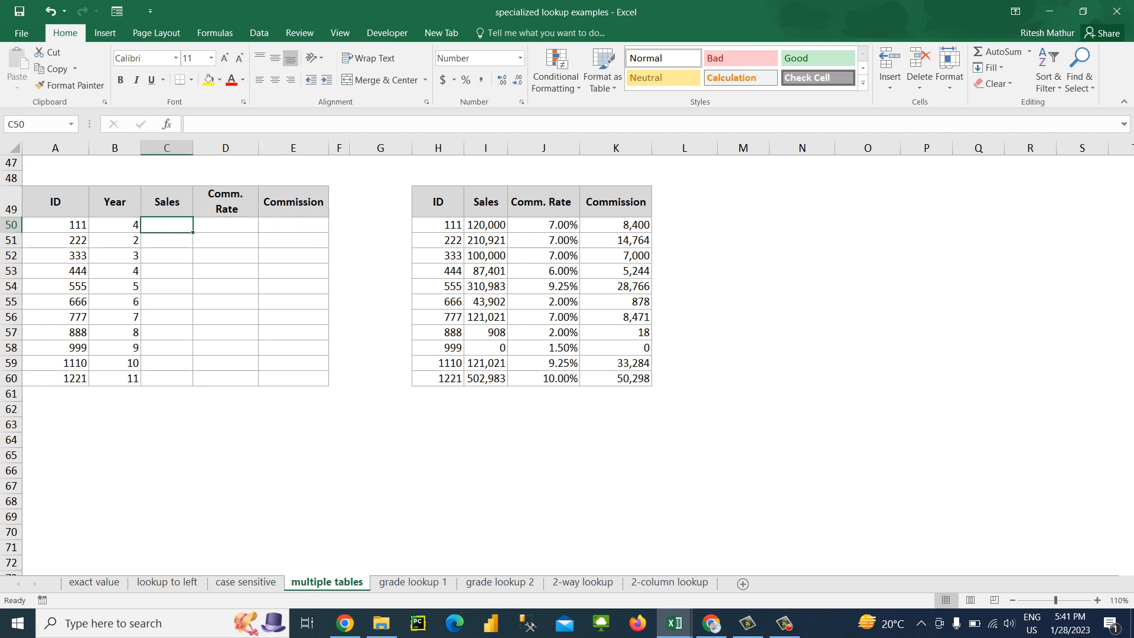
key(Left)
key(ctrl+shift+Down)
key(ctrl+c)
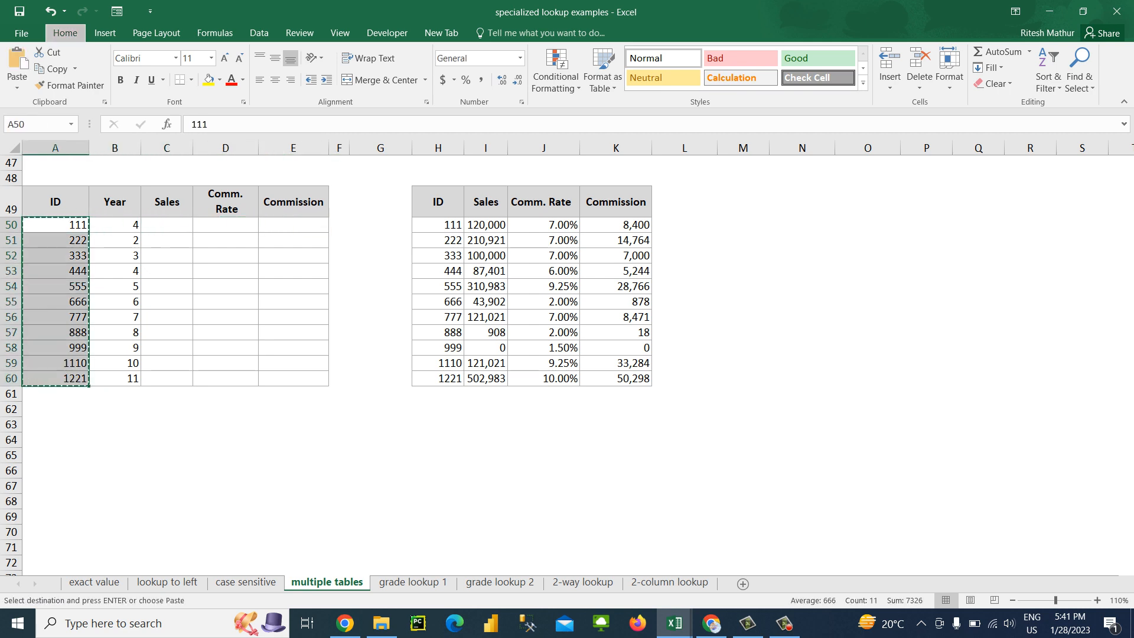
key(ctrl+alt+v)
key(Escape)
Replace the IDs in A53, A55, A57 and A58 with the dummy texts dfhgf, dfsgfd, dfgf and fdg
key(Down)
key(Down)
key(Down)
key(Down)
key(Up)
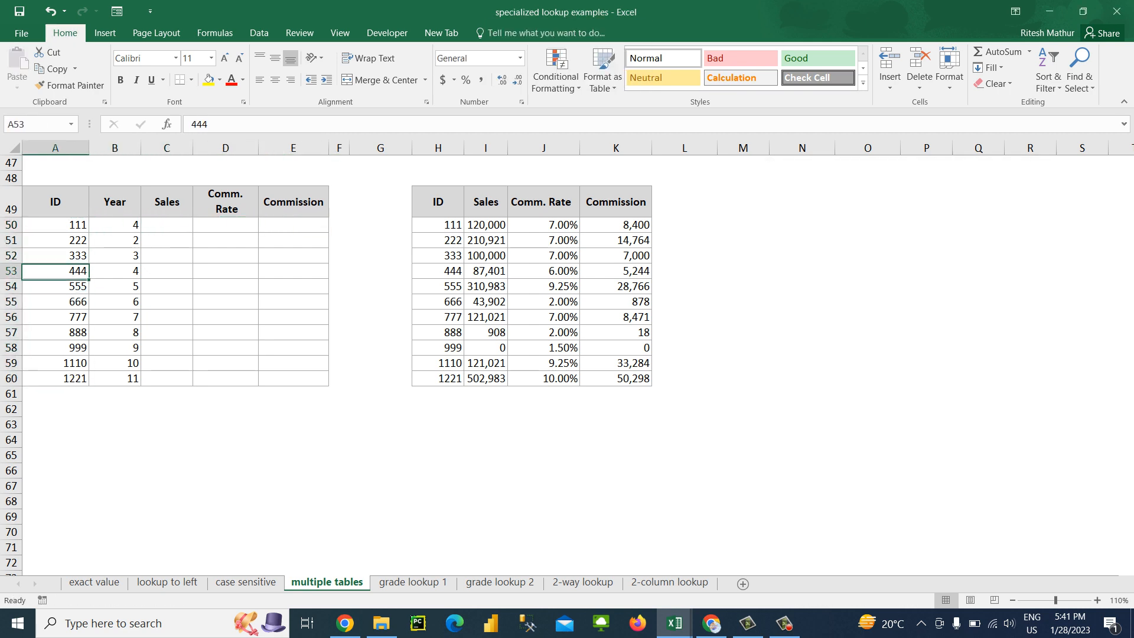
text(dfhgf)
key(Down)
key(Down)
text(dfsgfd)
key(Down)
key(Down)
text(dfgf)
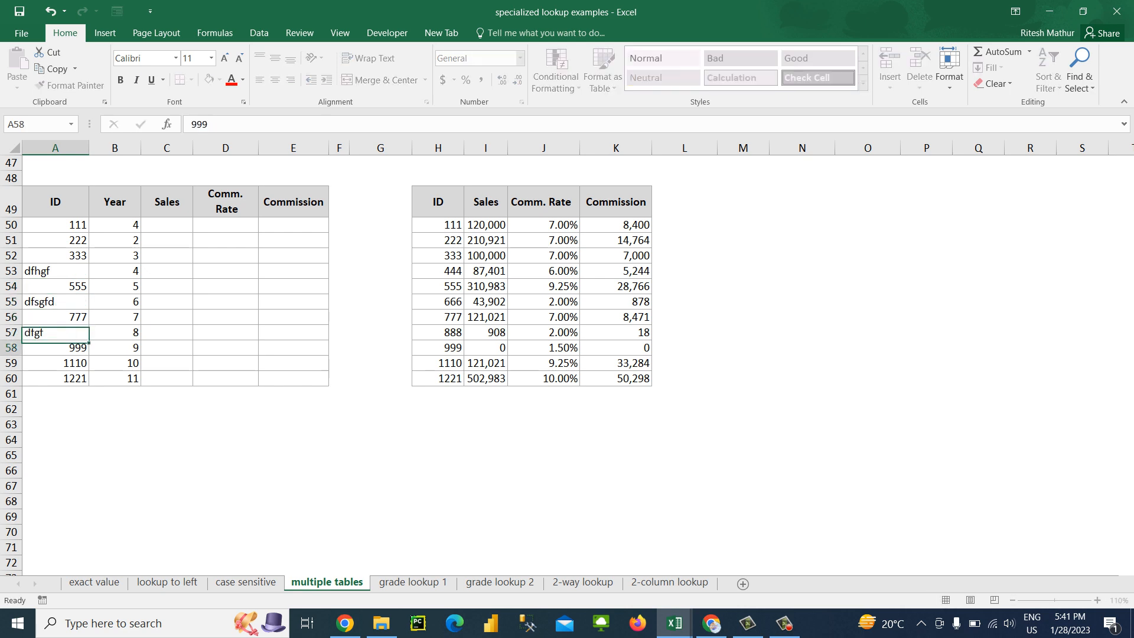
key(Down)
text(g)
key(Down)
key(Up)
text(fdg)
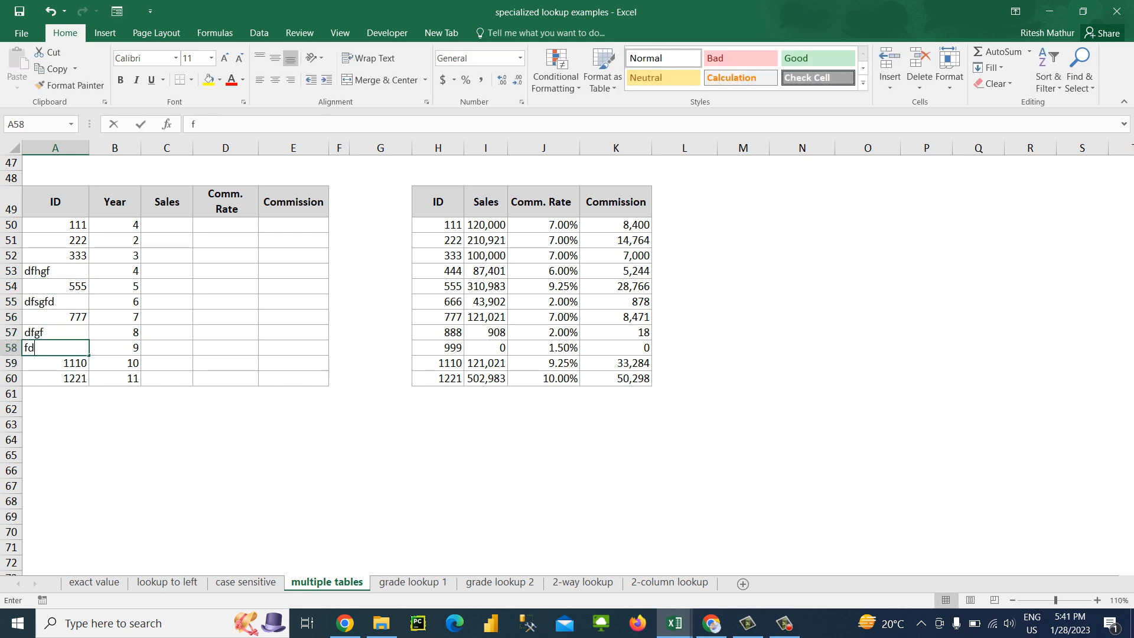
key(Up)
key(Up)
key(Up)
key(Up)
key(Up)
key(Up)
key(Up)
key(Up)
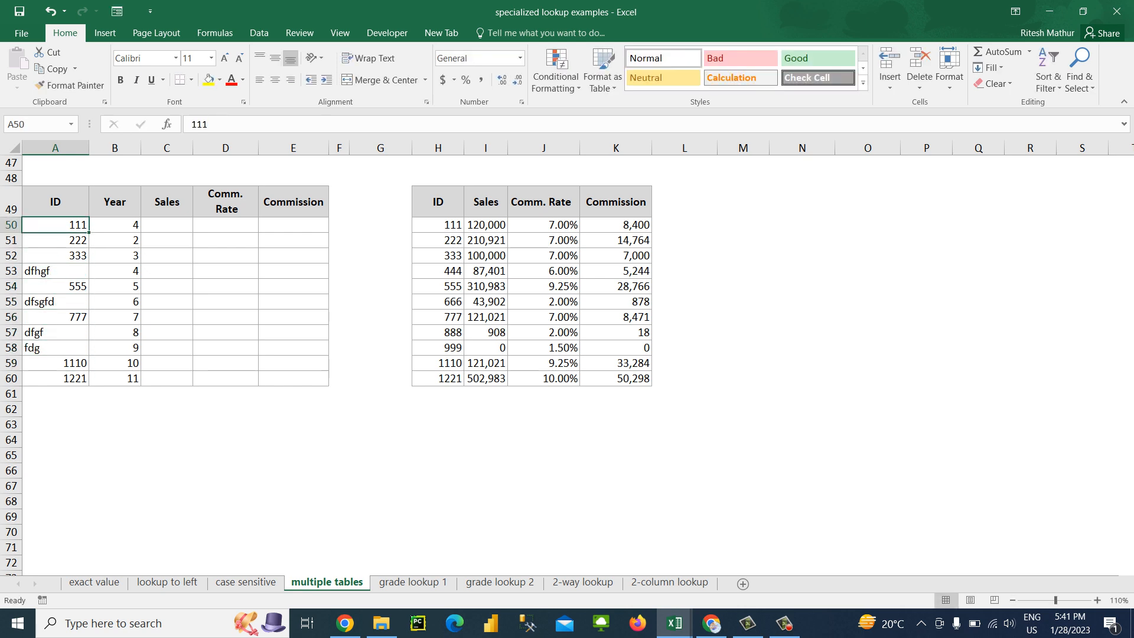
Duplicate the reference table H49:K60 to a new location starting at M49
key(Right)
key(Right)
key(Right)
key(Right)
key(Right)
key(Right)
key(Right)
key(Right)
key(Right)
key(Up)
key(Up)
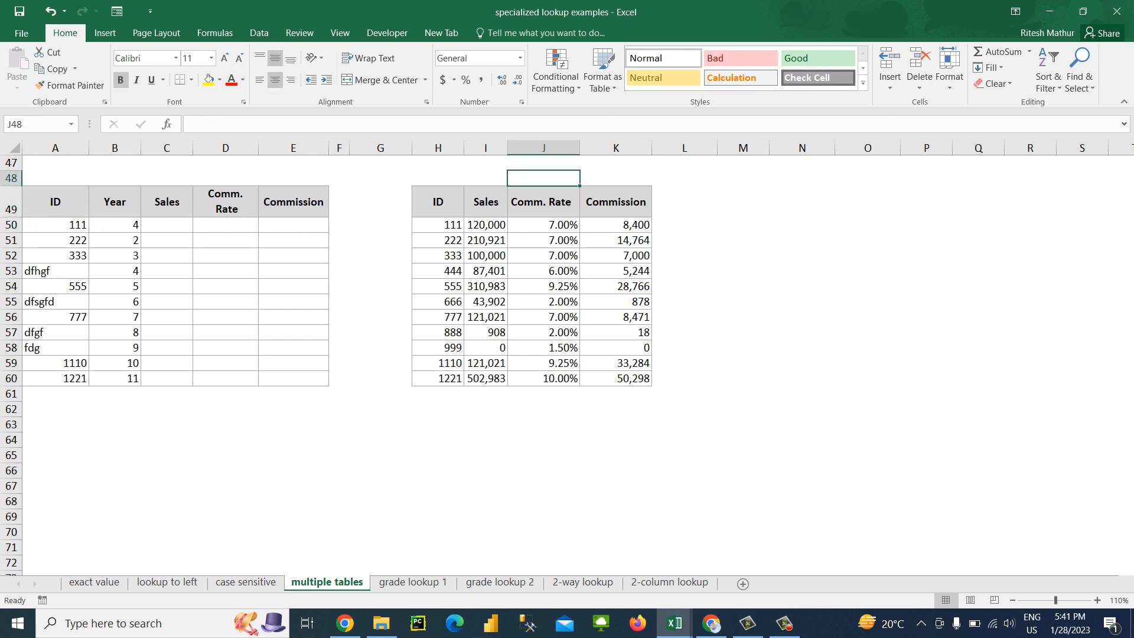
key(Left)
key(Left)
key(Down)
key(shift+Right)
key(shift+Right)
key(shift+Right)
key(ctrl+shift+Down)
key(ctrl+c)
key(Right)
key(Right)
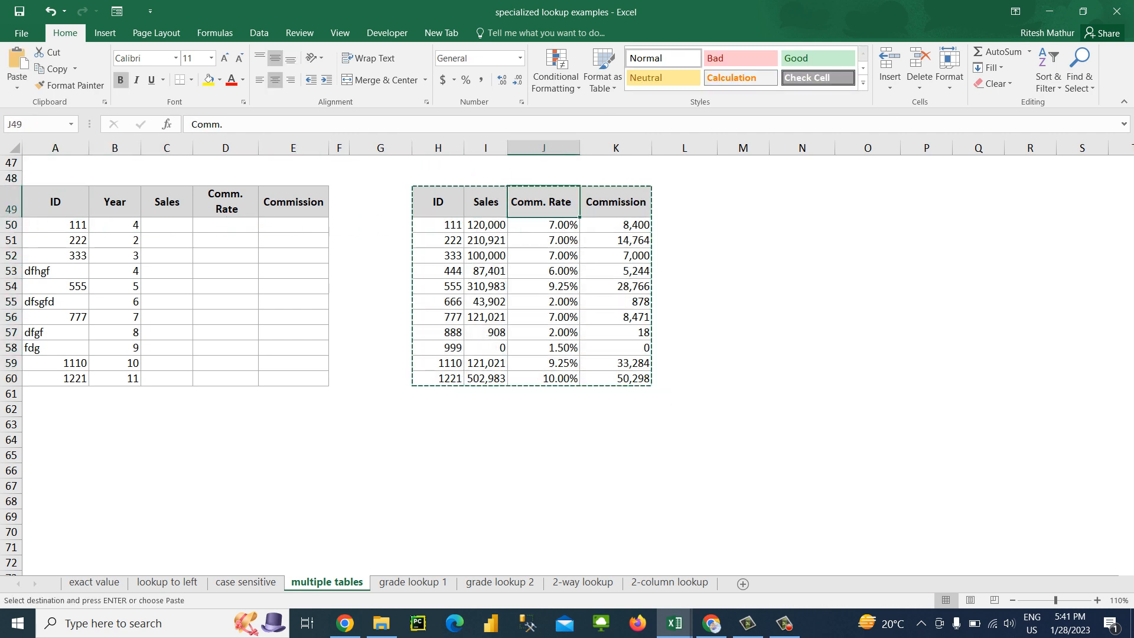
key(Right)
key(Right)
key(Right)
key(ctrl+v)
Try to delete the ID 444 record from H53:K53 with the cells shifting up, and undo it
key(Down)
key(Down)
key(Down)
key(Left)
key(Left)
key(Left)
key(Left)
key(Left)
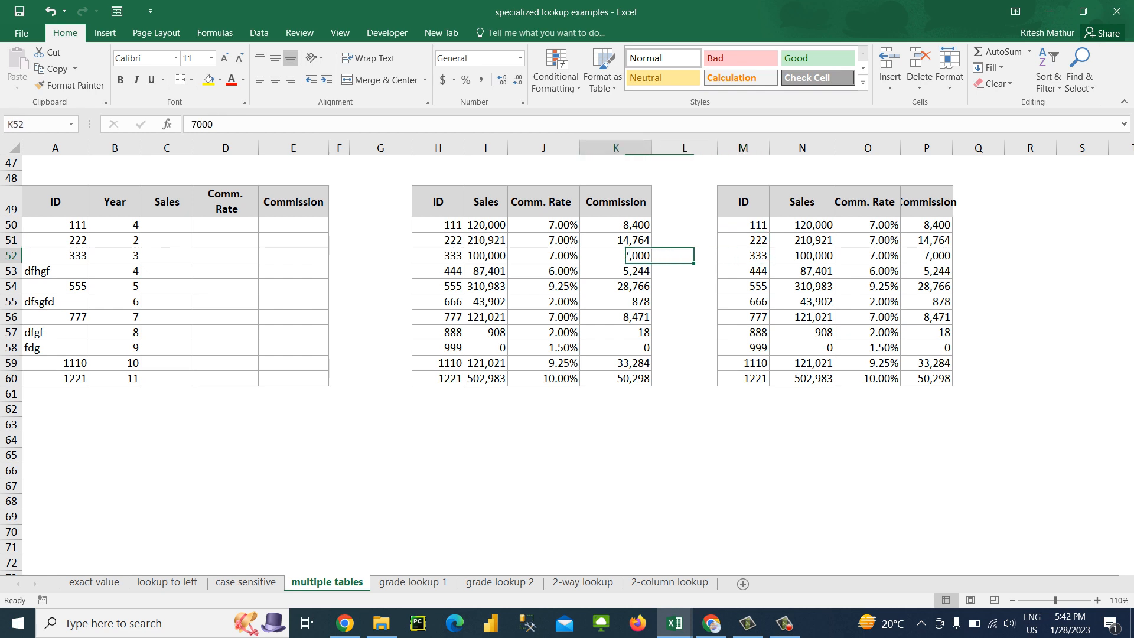
key(Down)
key(shift+Right)
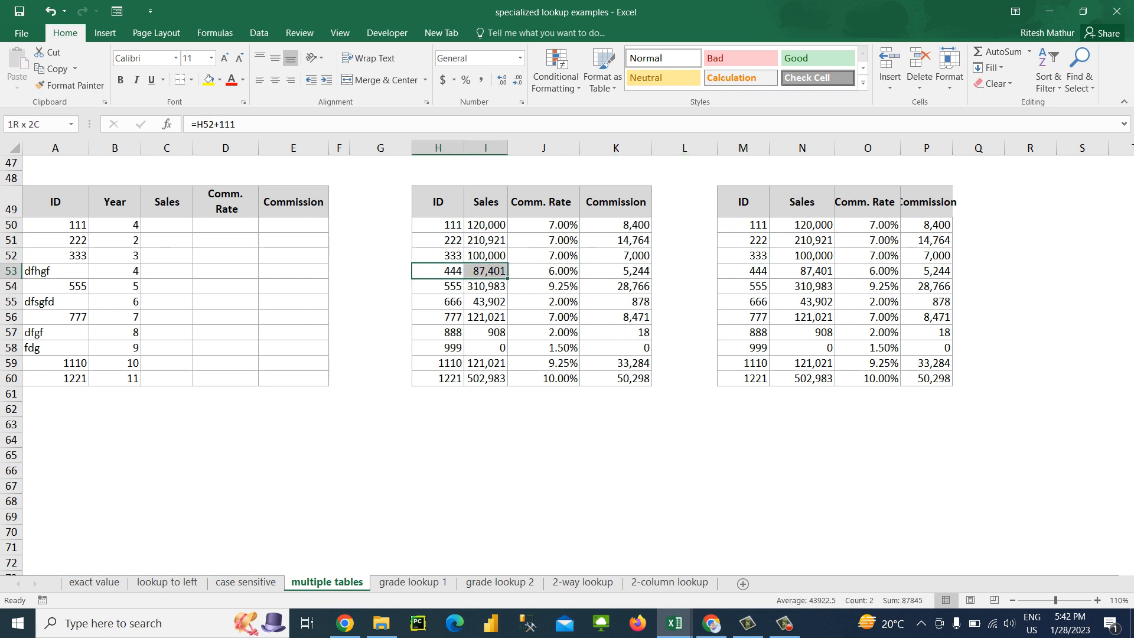
key(shift+Right)
key(shift+Right)
key(ctrl+minus)
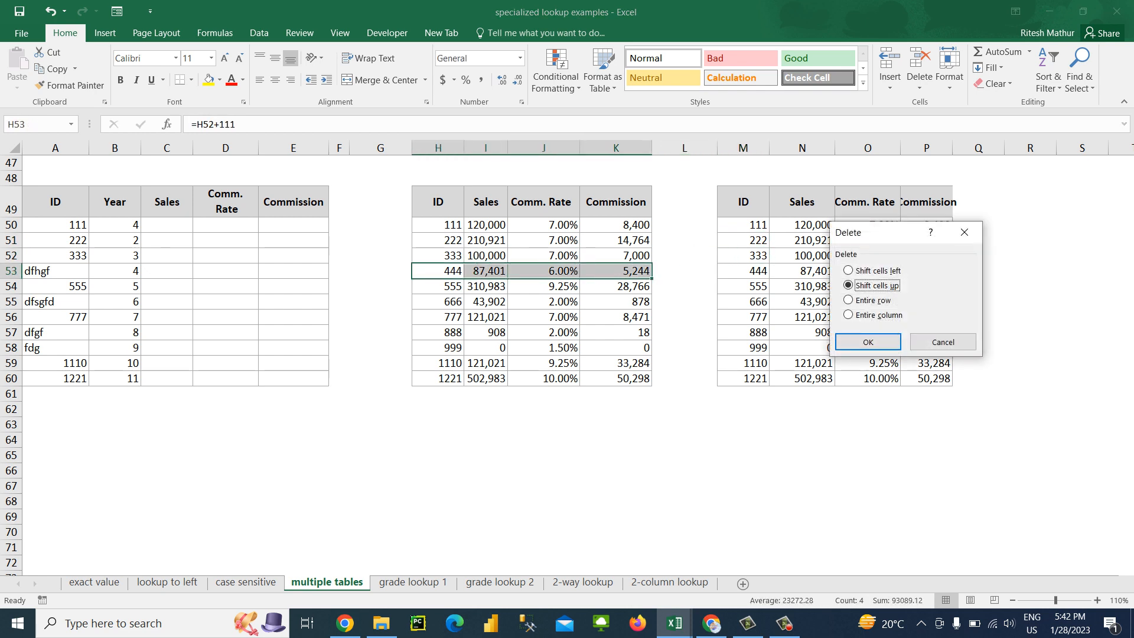
key(Return)
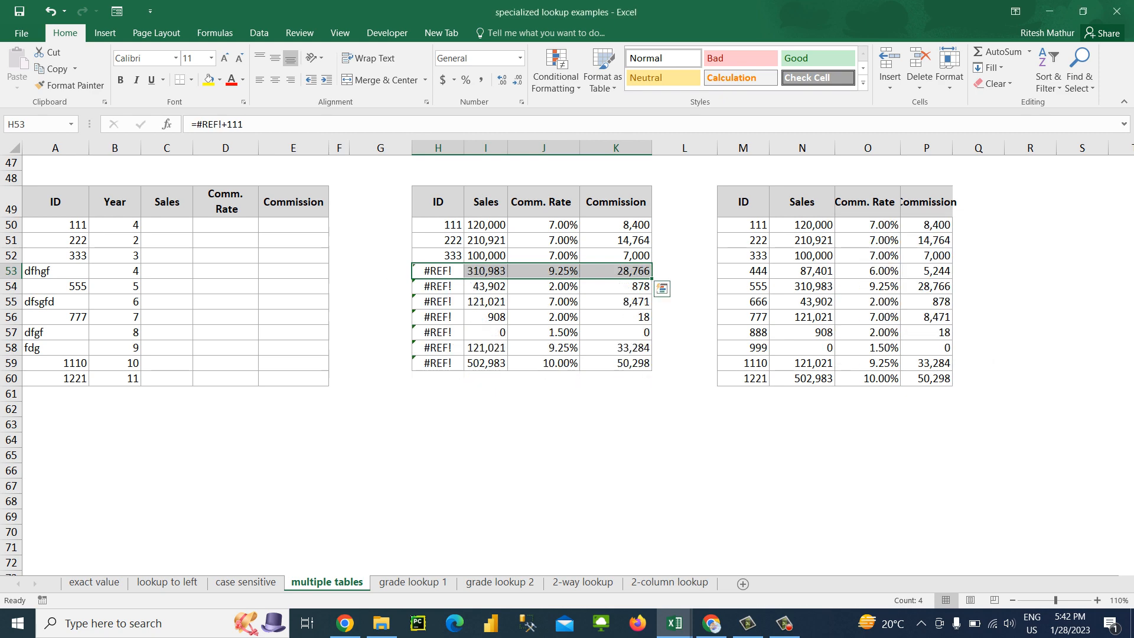
key(ctrl+z)
Convert the reference table's ID formulas in H50:H60 to static values
key(Up)
key(Up)
key(Up)
key(ctrl+shift+Down)
key(ctrl+c)
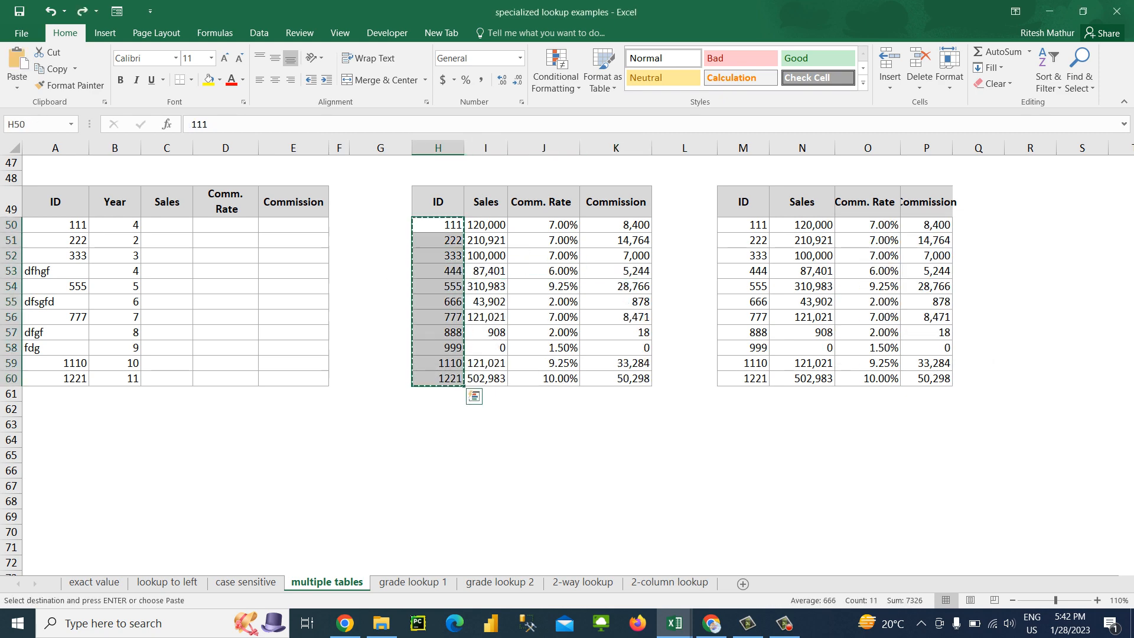
key(ctrl+alt+v)
key(v)
key(Return)
key(Escape)
Delete the ID 444 record in H53:K53, shifting the remaining cells up
key(Down)
key(Down)
key(Down)
key(ctrl+shift+Right)
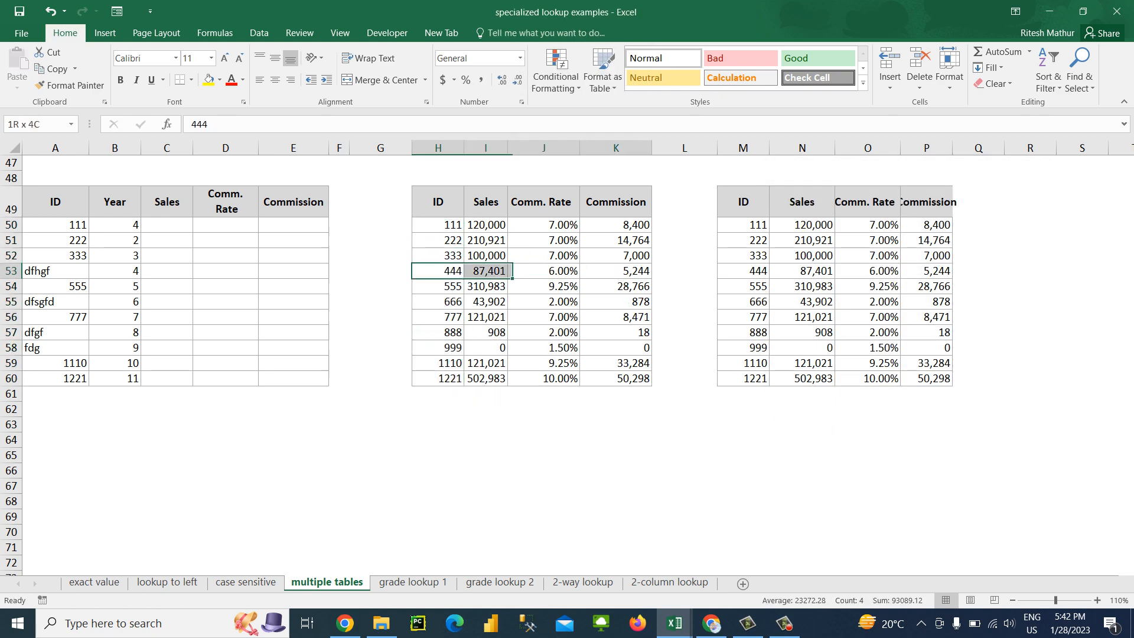
key(ctrl+minus)
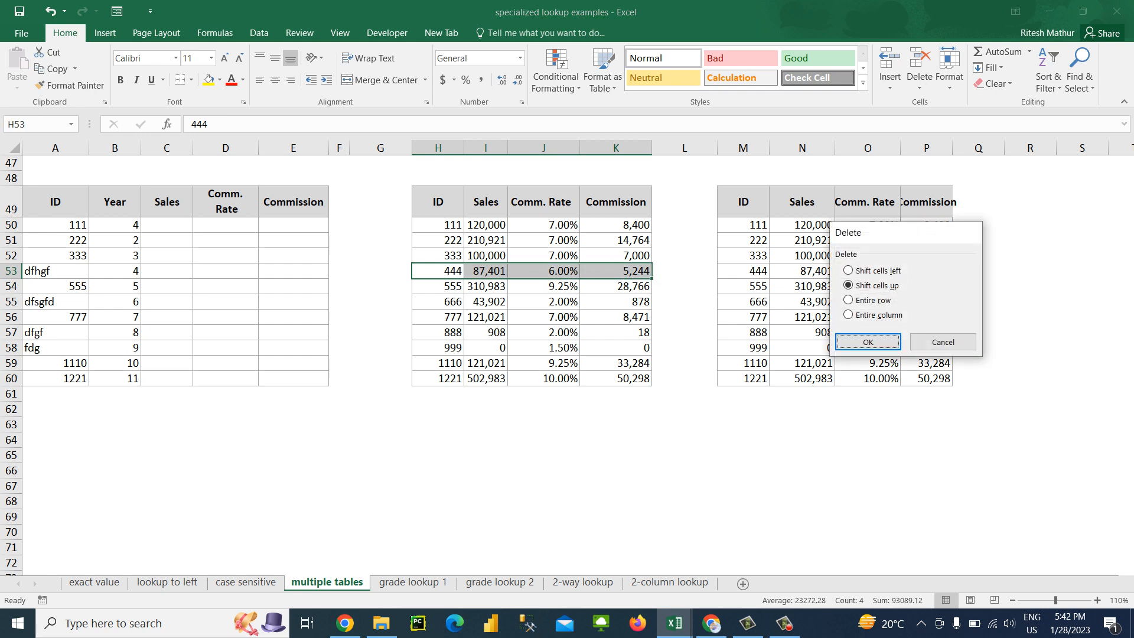
key(Return)
Delete the ID 666 record in H54:K54, shifting the remaining cells up
key(Down)
key(Down)
key(Down)
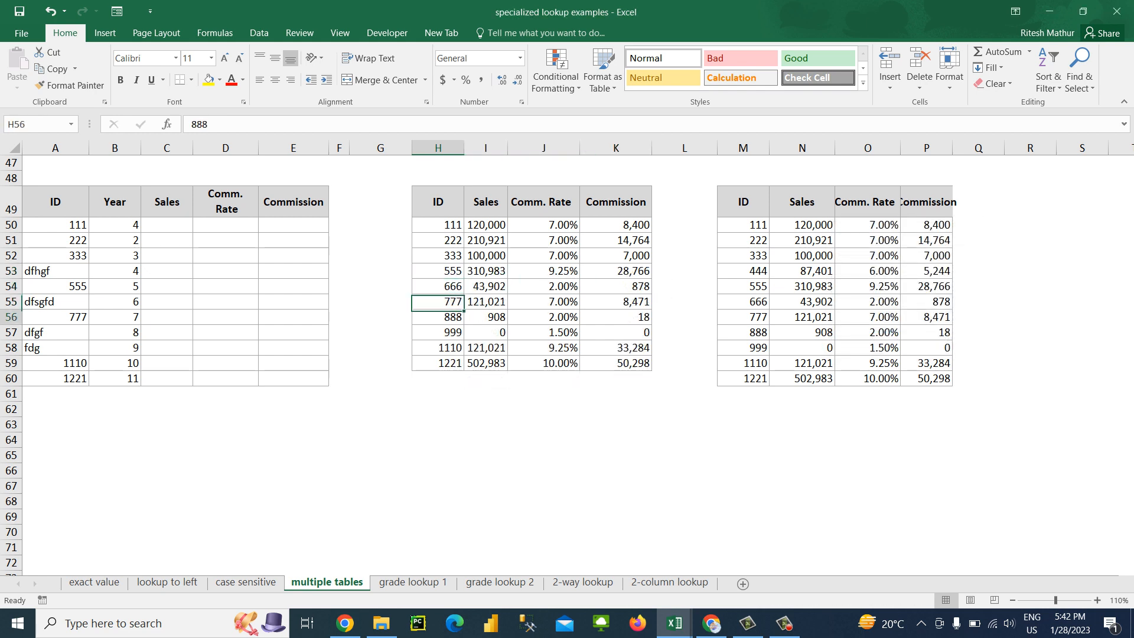
key(Up)
key(Up)
key(ctrl+shift+Right)
key(ctrl+minus)
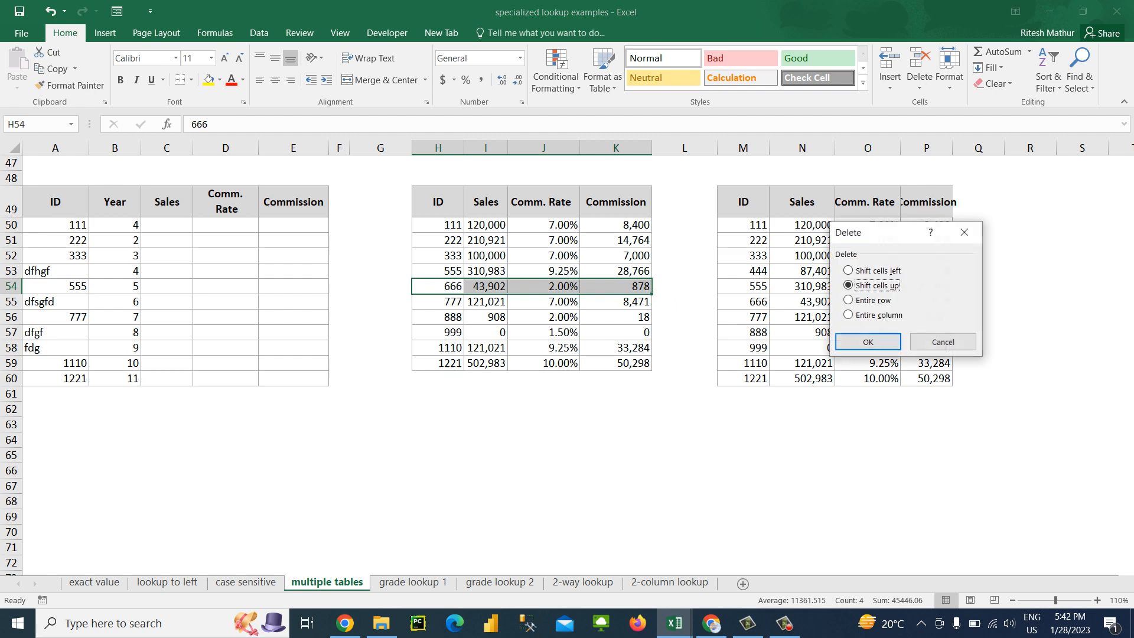
key(Return)
Delete the ID 888 and 999 records in H55:K56, shifting the remaining cells up
key(Down)
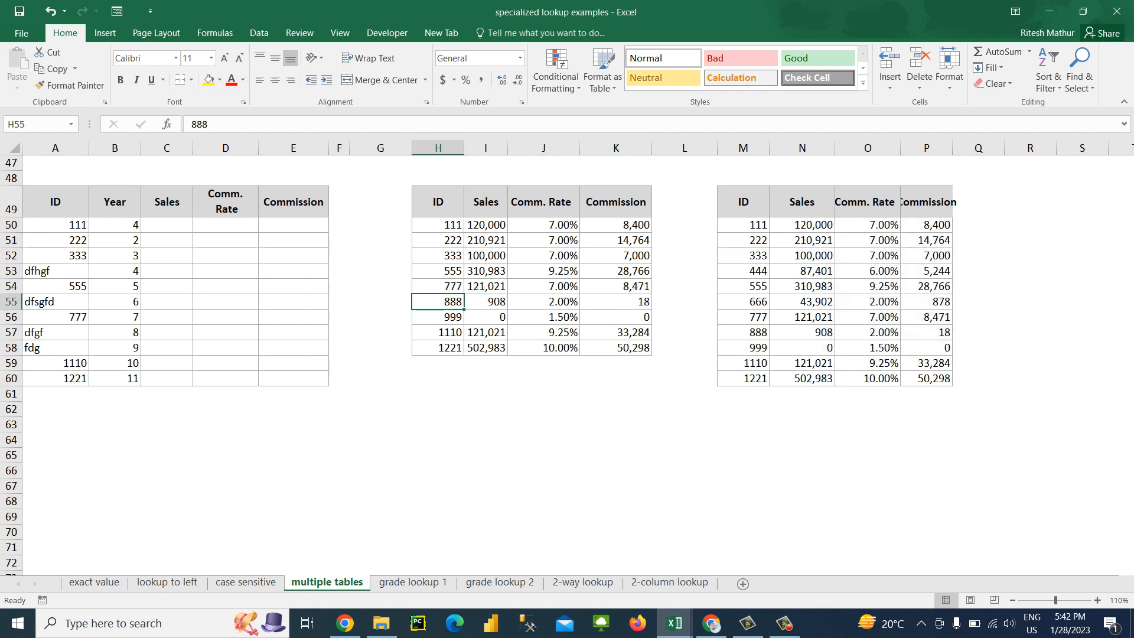
key(Up)
key(Down)
key(Down)
key(Up)
key(shift+Down)
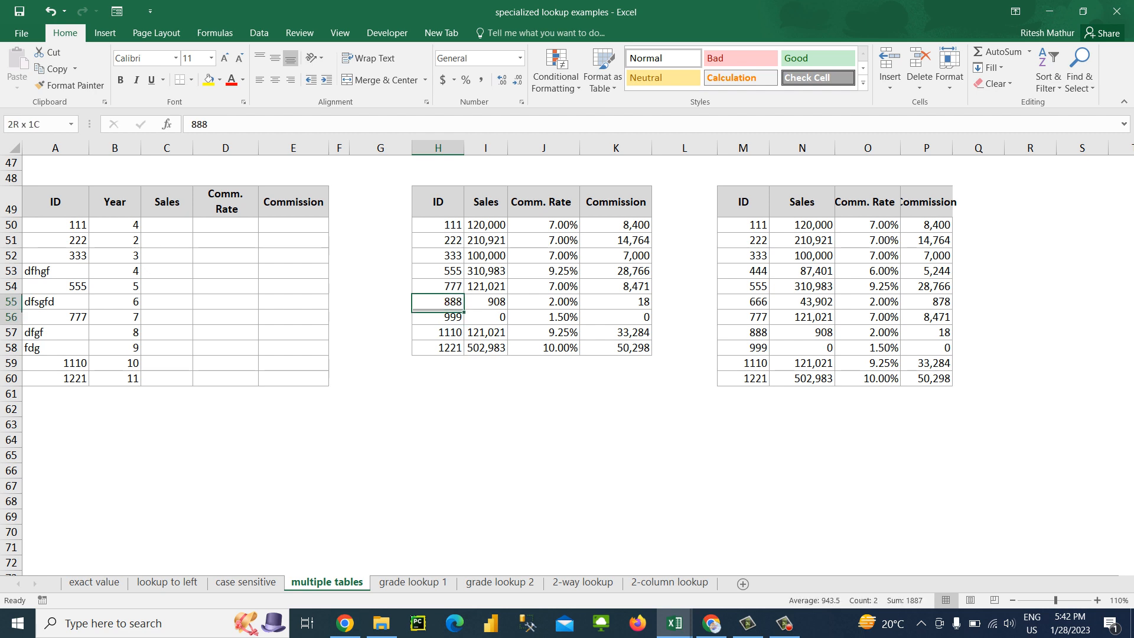
key(ctrl+shift+Right)
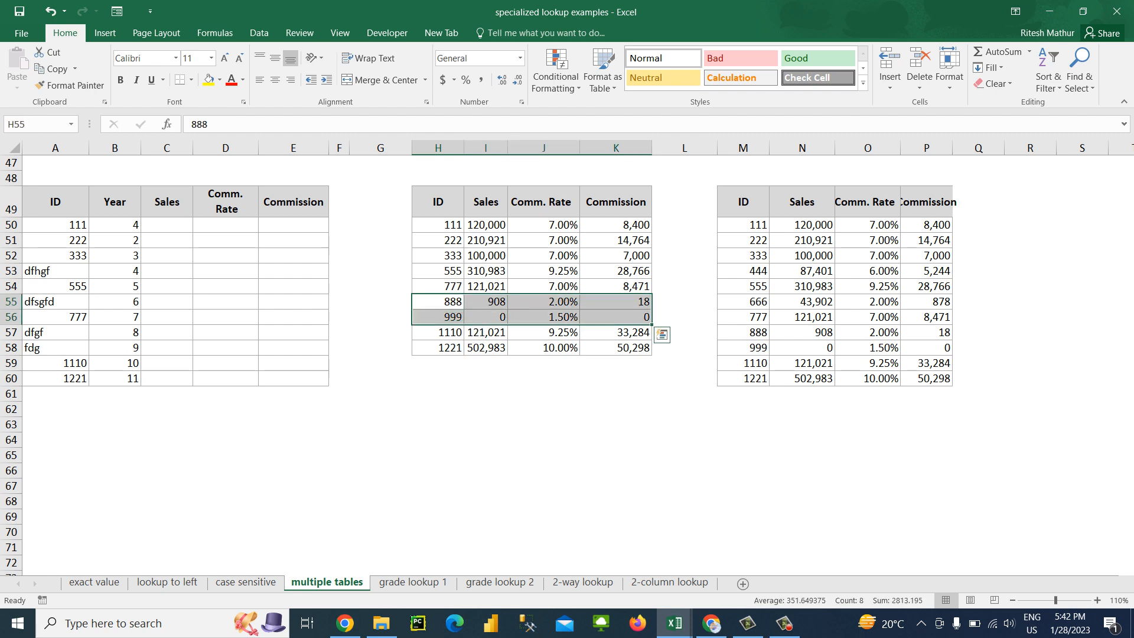
key(ctrl+minus)
key(Return)
Compare the shortened reference table in H49:K56 with its full duplicate in M49:P60 and the lookup IDs in column A
key(Down)
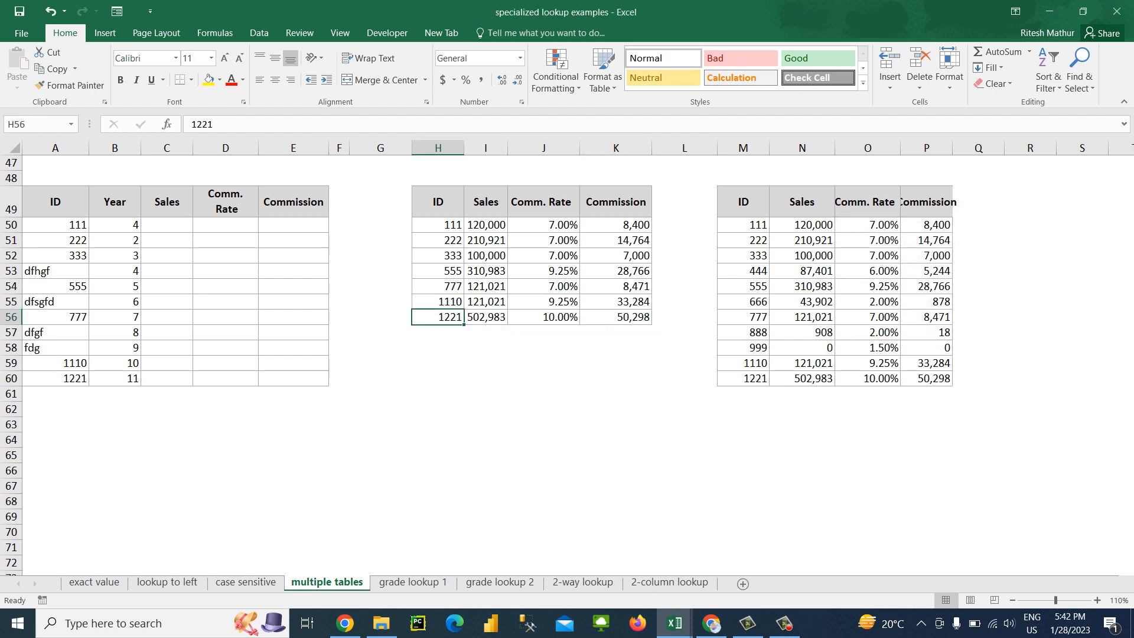
key(Up)
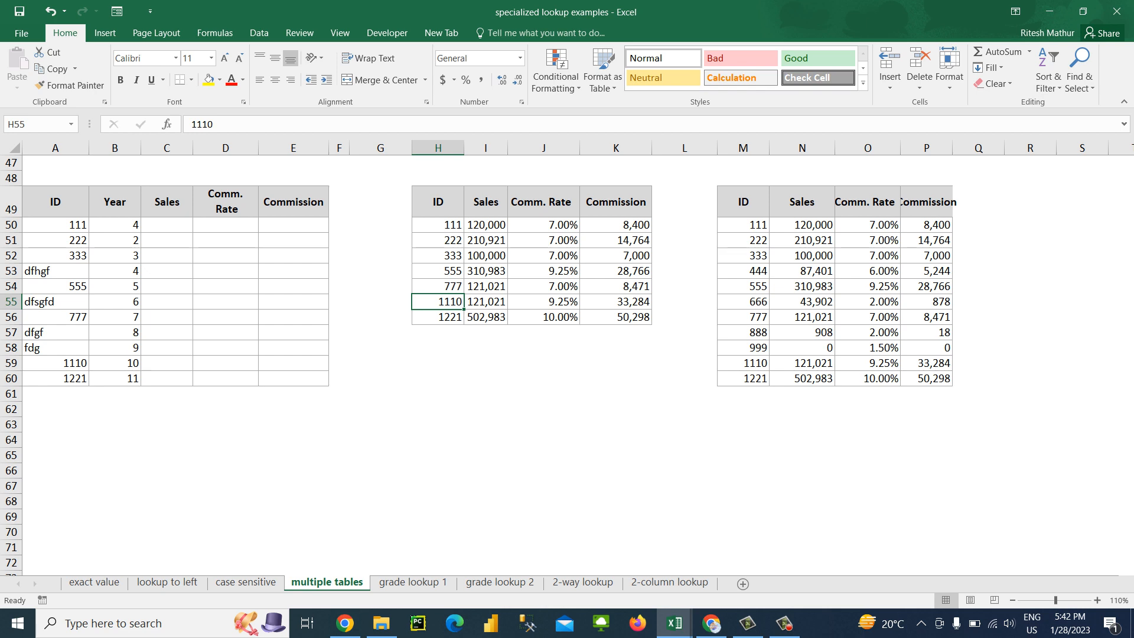
key(Right)
key(Right)
key(Right)
key(Right)
key(Right)
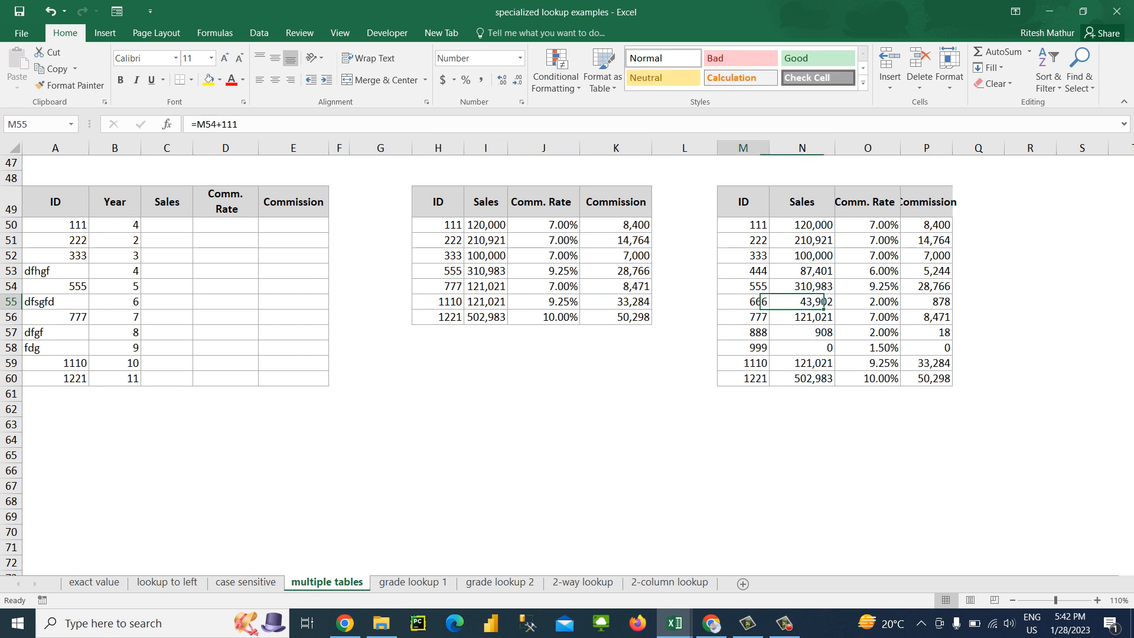
key(ctrl+Up)
key(Down)
key(shift+Right)
key(shift+Right)
key(shift+Right)
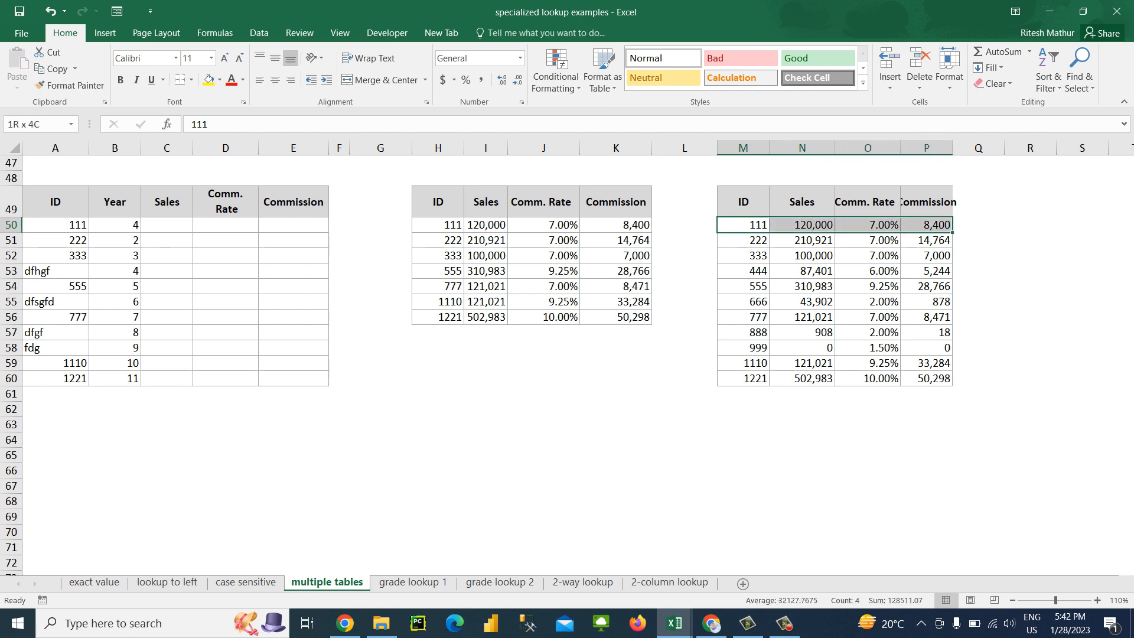
key(shift+Down)
key(shift+Down)
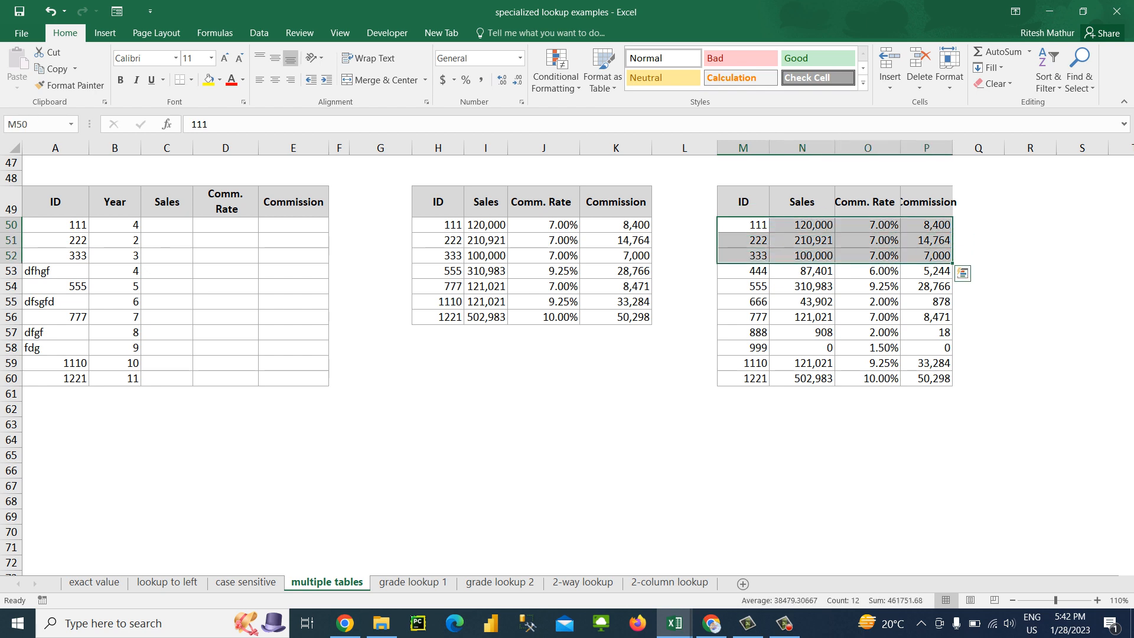
key(Down)
key(Down)
key(Left)
key(Left)
key(Left)
key(Left)
key(Left)
key(Left)
key(Left)
key(Left)
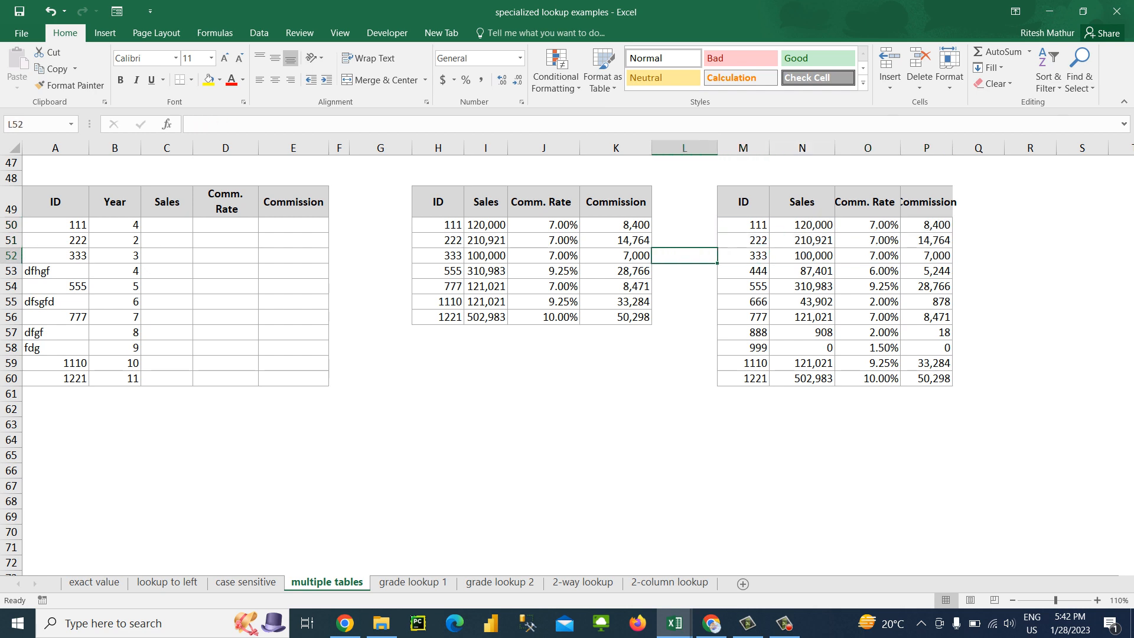
key(Left)
key(Left)
key(Left)
key(Left)
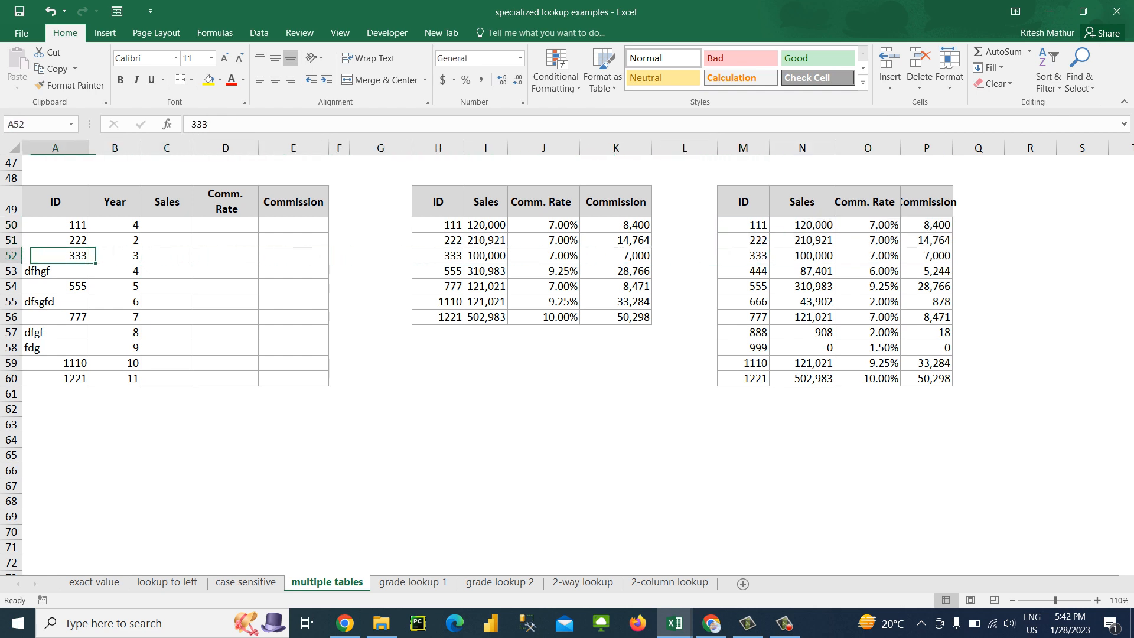
key(Right)
key(Right)
key(Right)
key(Up)
key(Up)
key(Left)
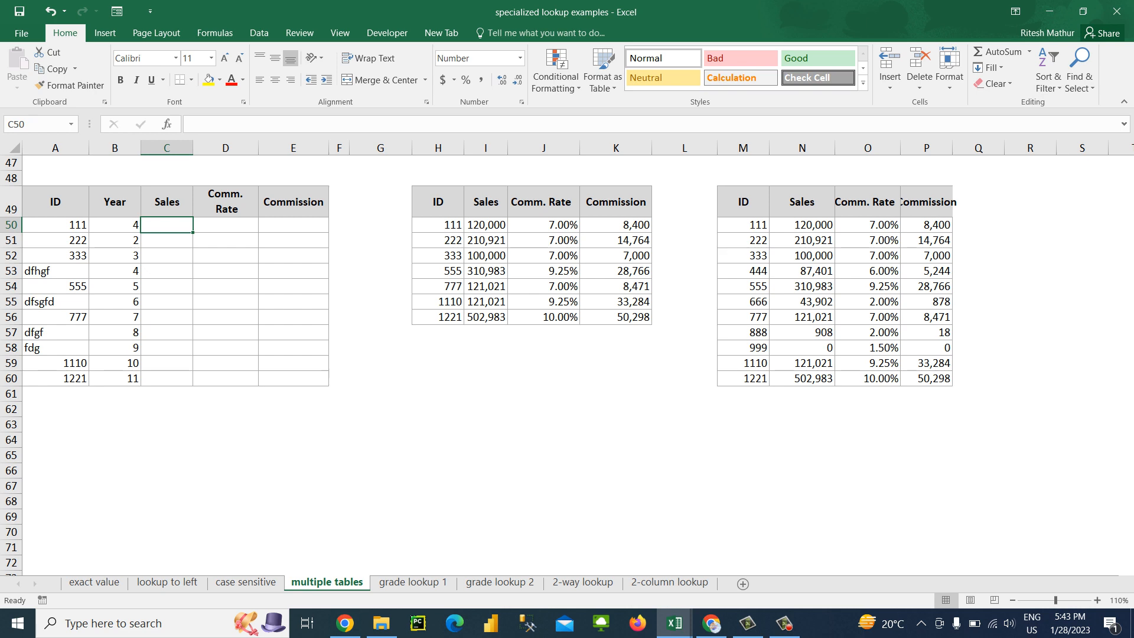
click(167, 302)
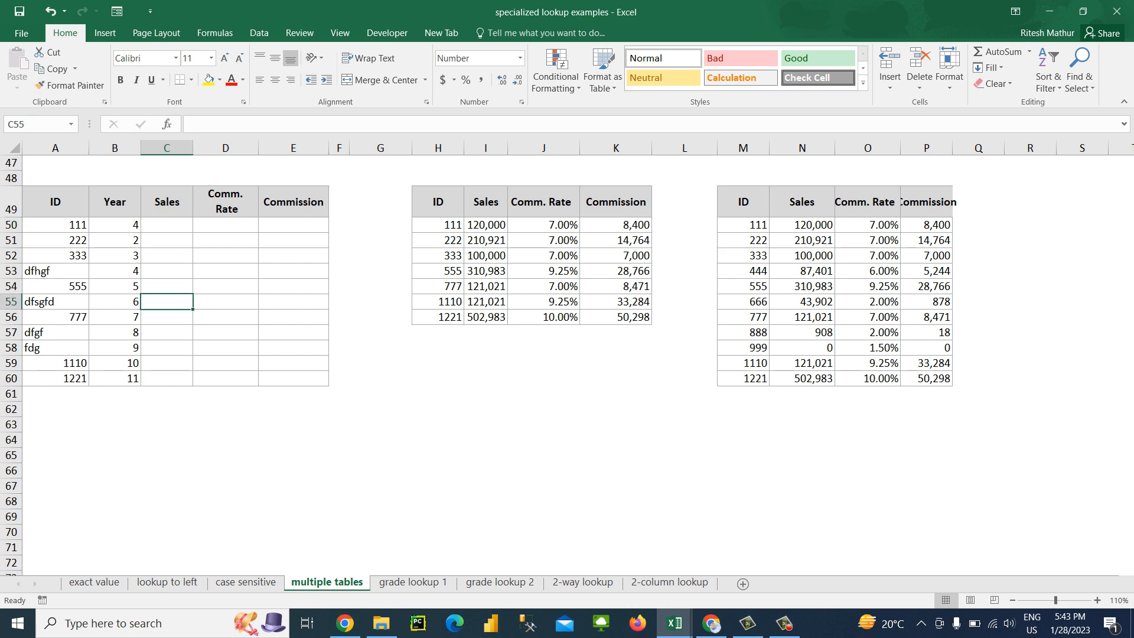
key(ctrl+Up)
key(Down)
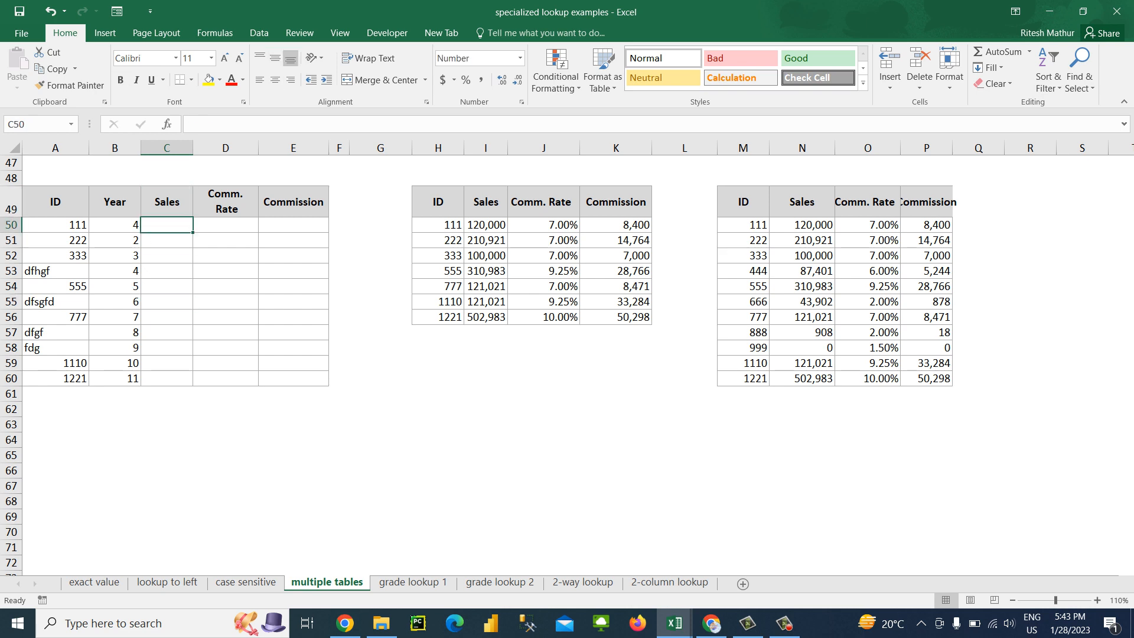
key(Down)
key(Down)
key(Down)
key(Down)
key(Down)
key(Down)
key(Down)
key(Down)
key(Down)
key(Down)
key(Down)
key(Down)
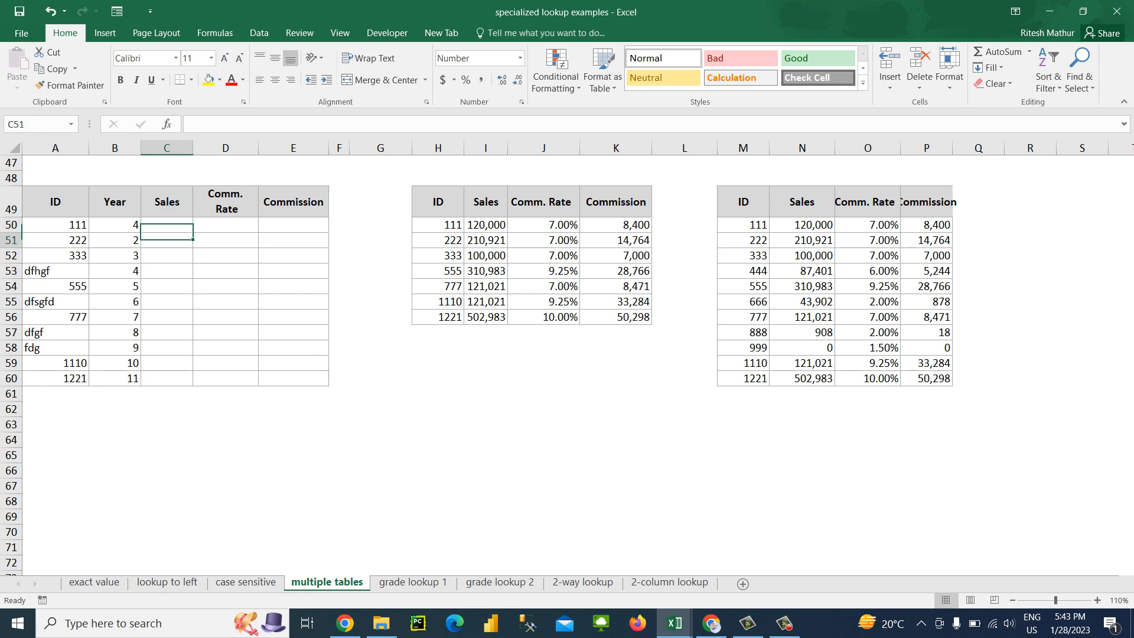
Enter a person's name in A66, 100 in B66 and the partial lookup text "it" in D66
key(Left)
key(Left)
key(Down)
key(Down)
key(Down)
key(Down)
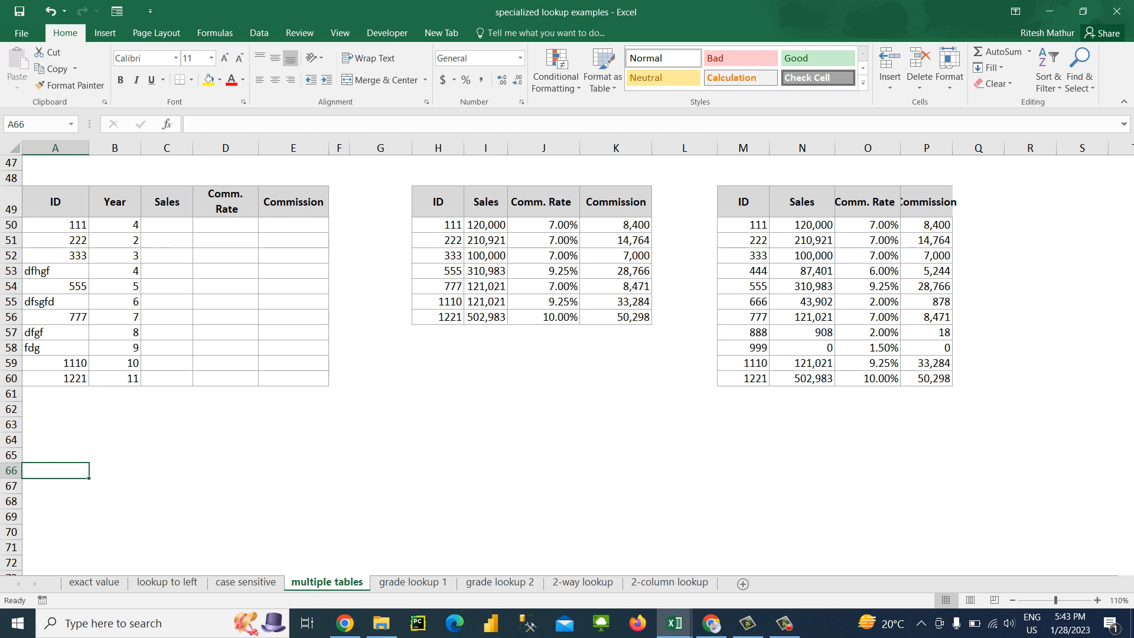
text(Ritesh)
key(Tab)
text(100)
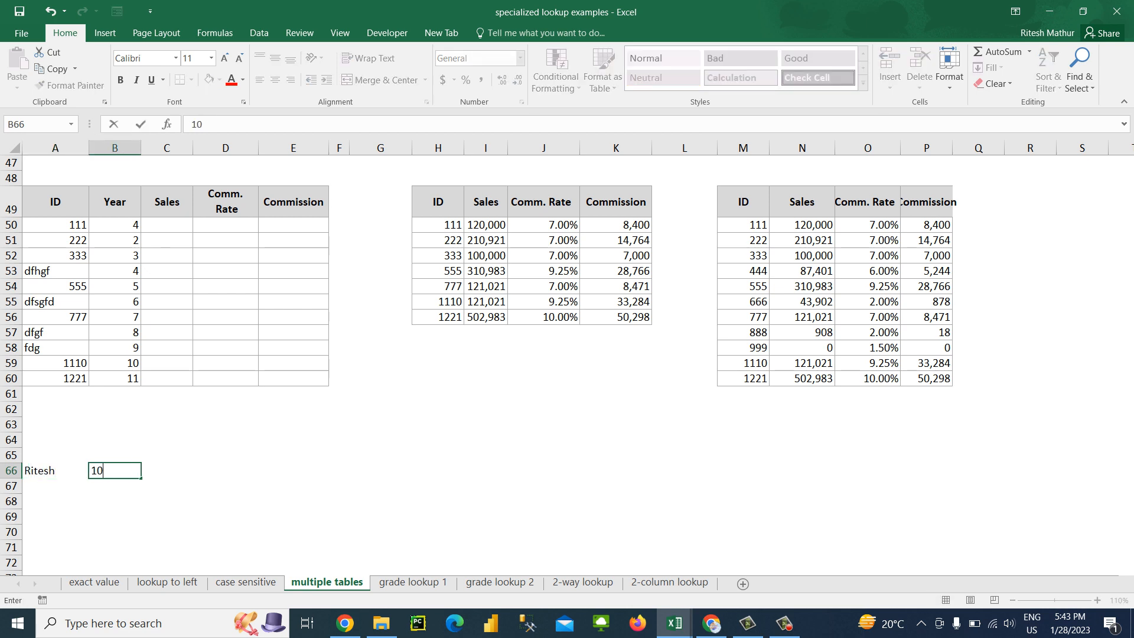
key(Tab)
key(Tab)
text(it)
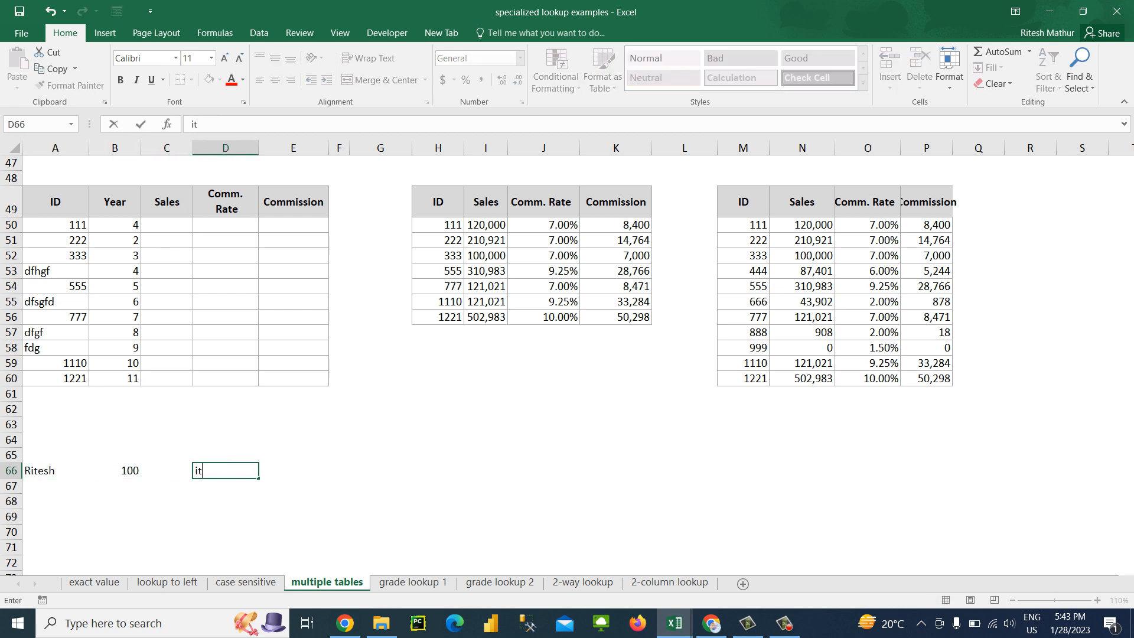
Enter =VLOOKUP(D66,A66:B66,2,0) in E66 to look up the partial text
key(Tab)
text(=vl)
key(Tab)
key(Left)
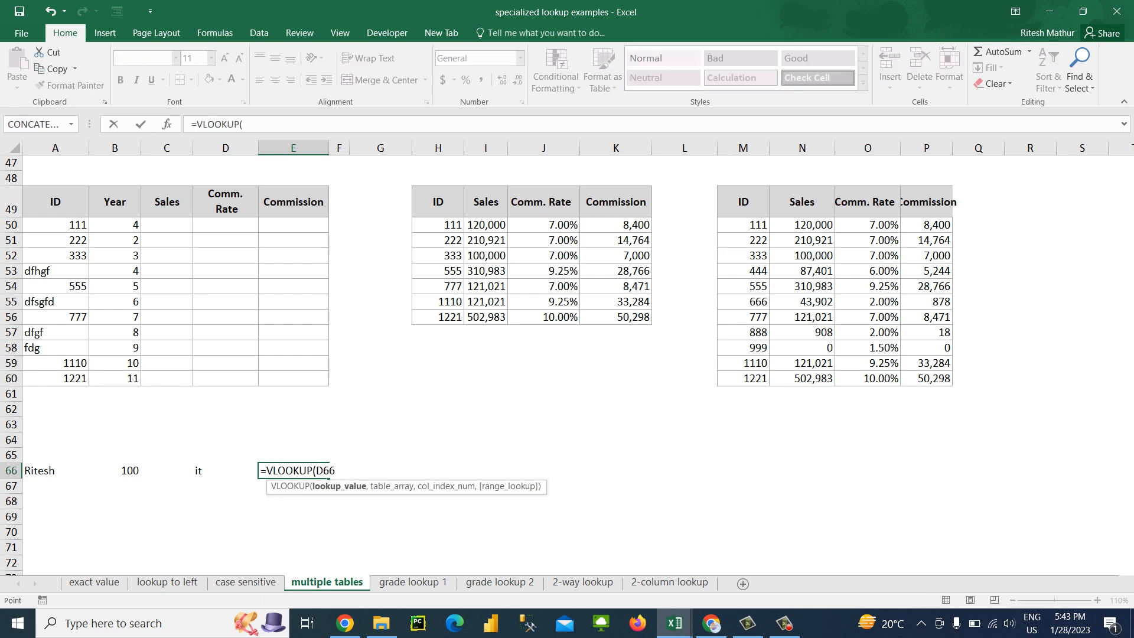
text(,)
key(Left)
key(Left)
key(Left)
key(Left)
key(shift+Right)
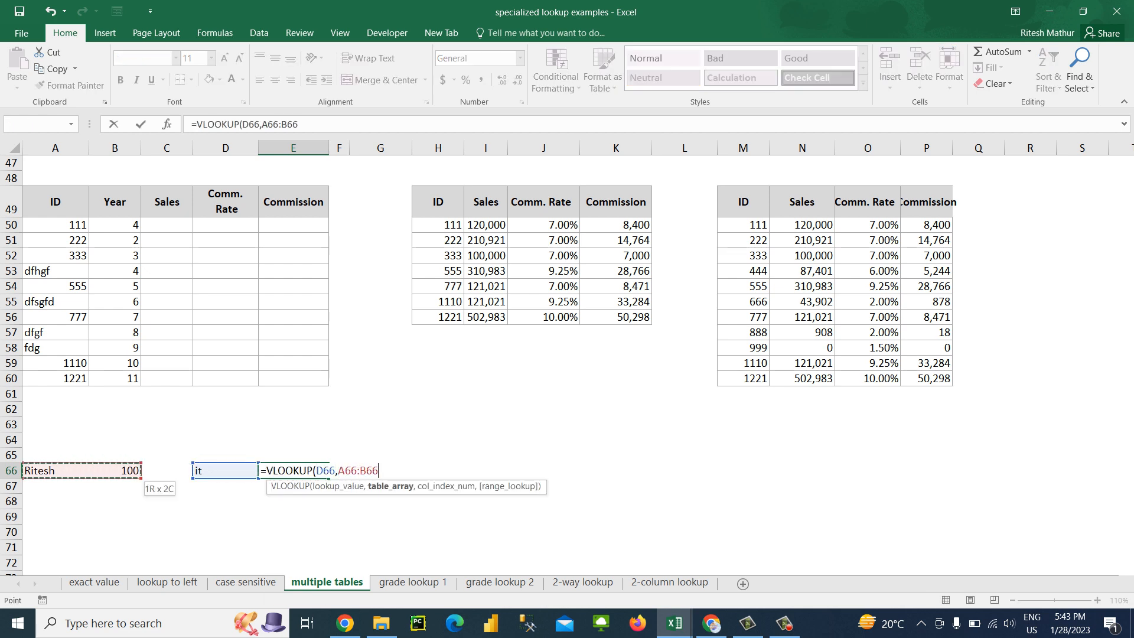
text(,2,0))
key(Return)
key(Up)
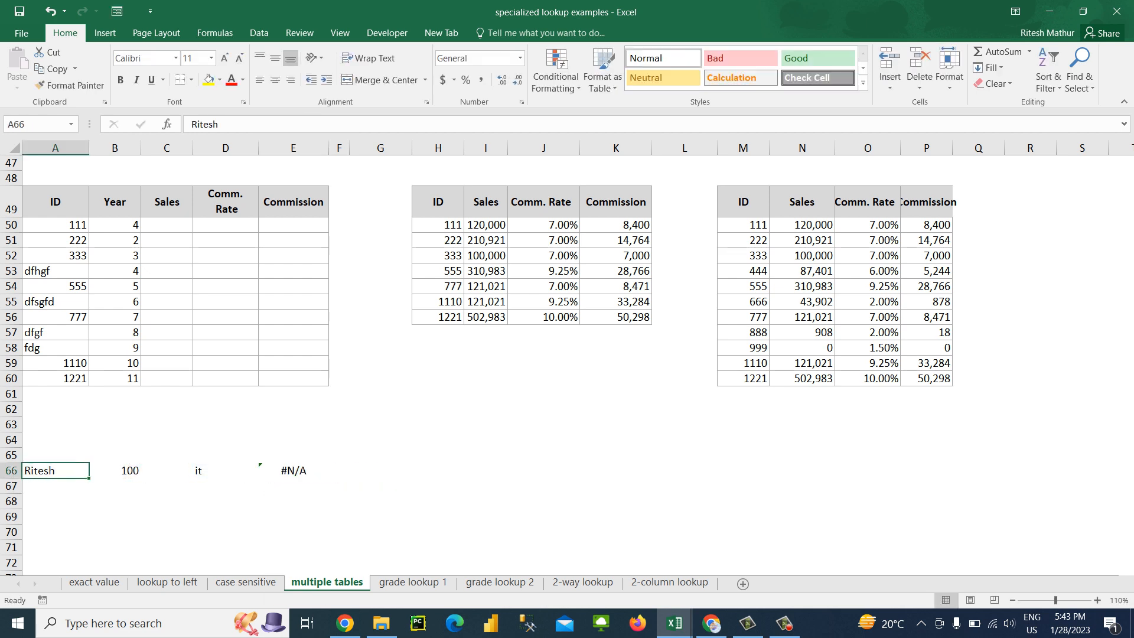
Try to turn the E66 formula into a wildcard lookup by changing its lookup value to *D66*
key(Right)
key(Right)
key(Right)
key(Right)
key(F2)
key(Left)
key(Left)
key(Left)
key(Left)
key(Left)
key(Left)
key(Left)
key(Left)
key(Left)
key(Left)
key(Left)
key(Left)
key(Left)
key(Left)
key(Left)
key(Left)
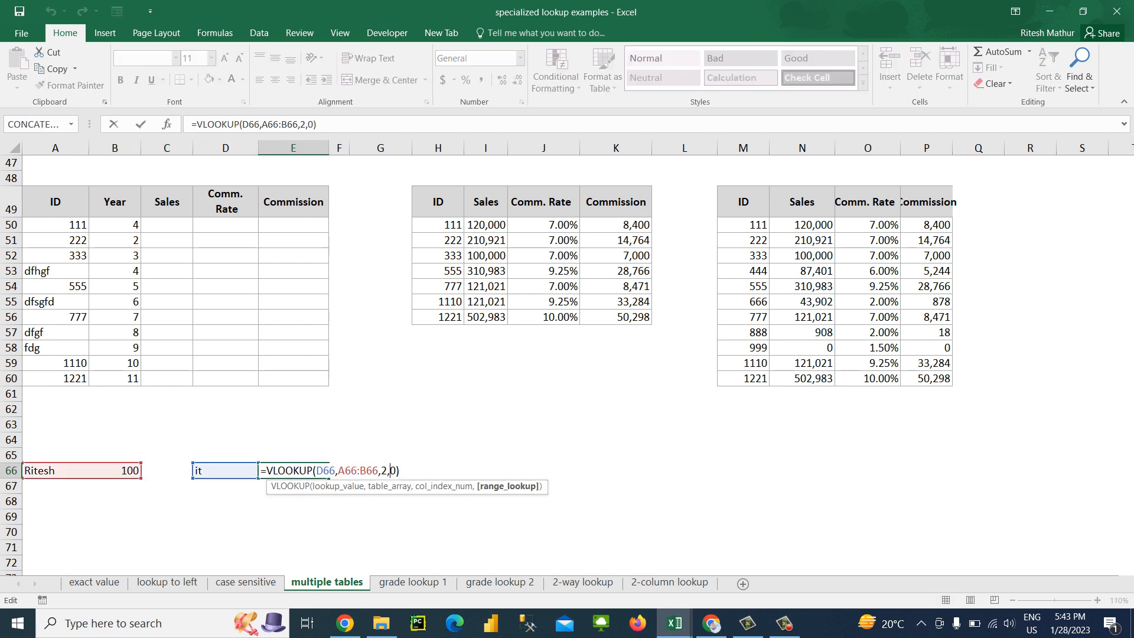
text(*)
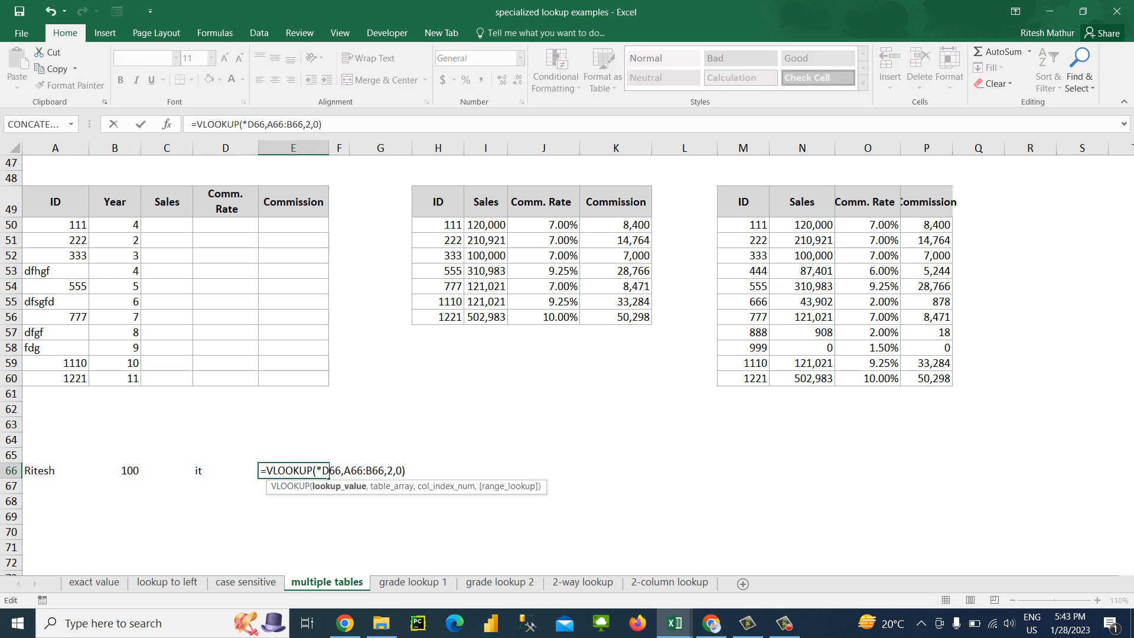
key(Right)
key(Right)
key(Right)
text(*)
key(Return)
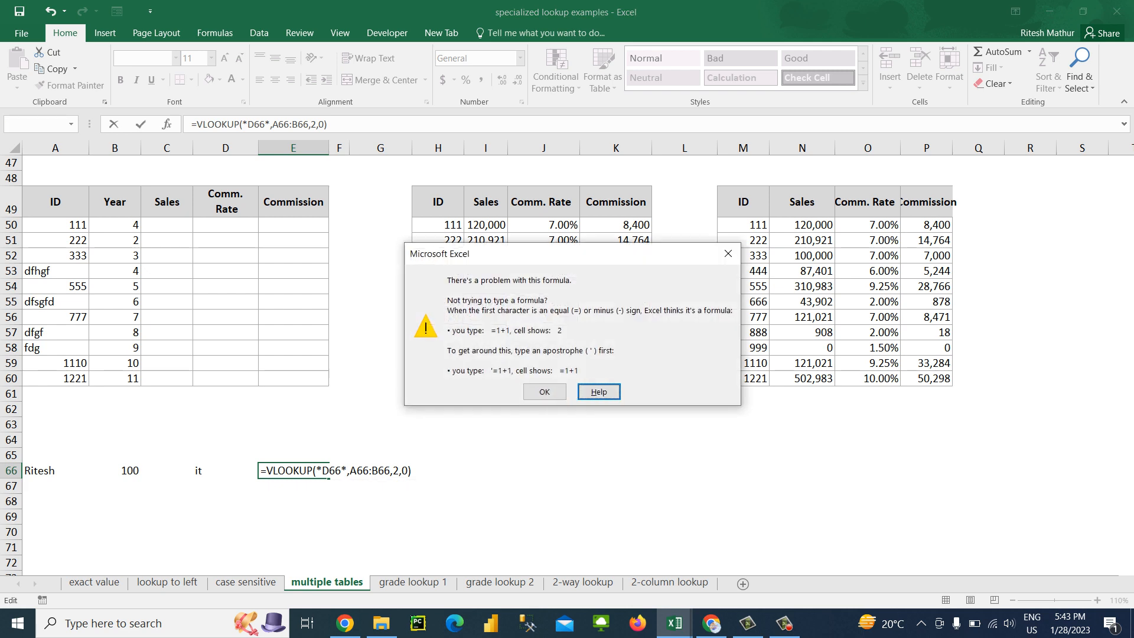
key(Left)
key(Right)
key(Left)
key(Return)
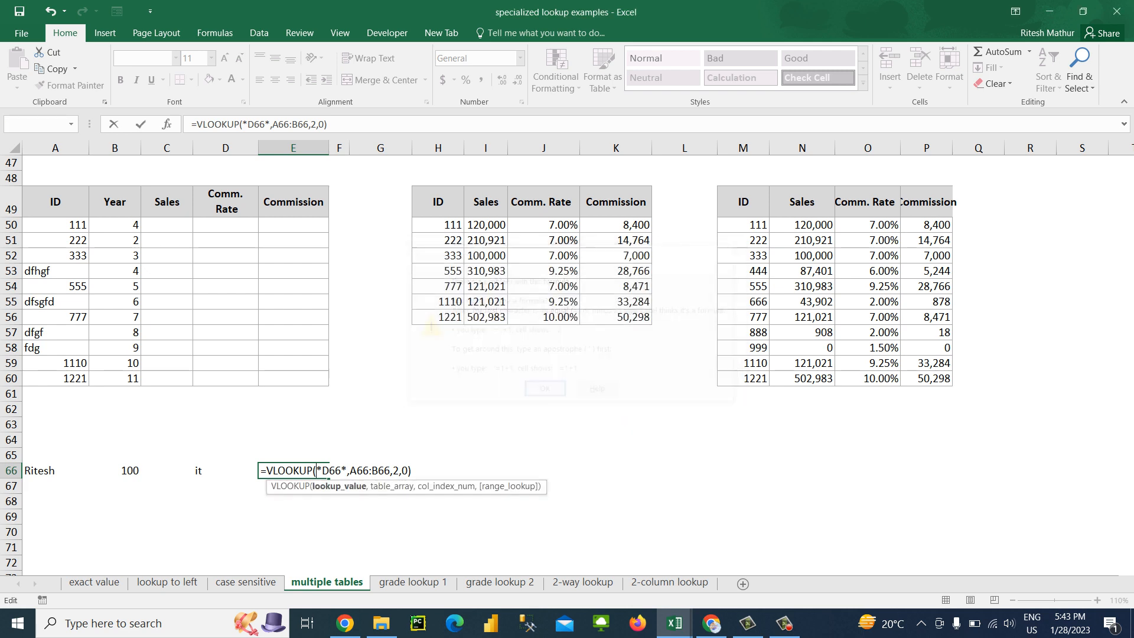
Change the lookup value in the E66 formula to "*"&D66&"*"
text("*)
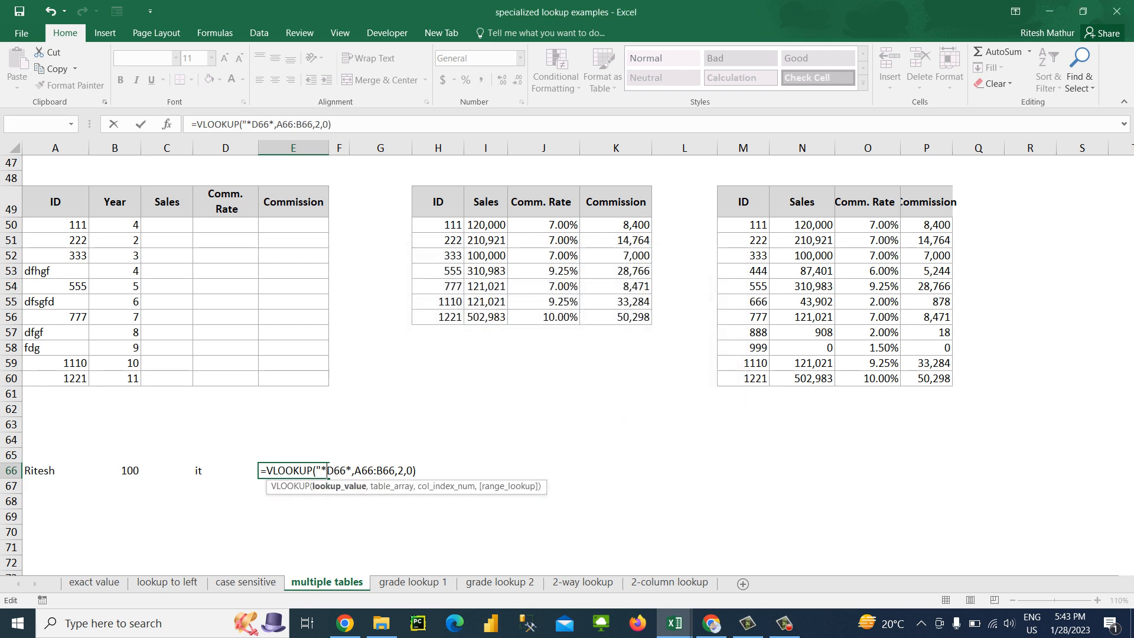
text("&D66)
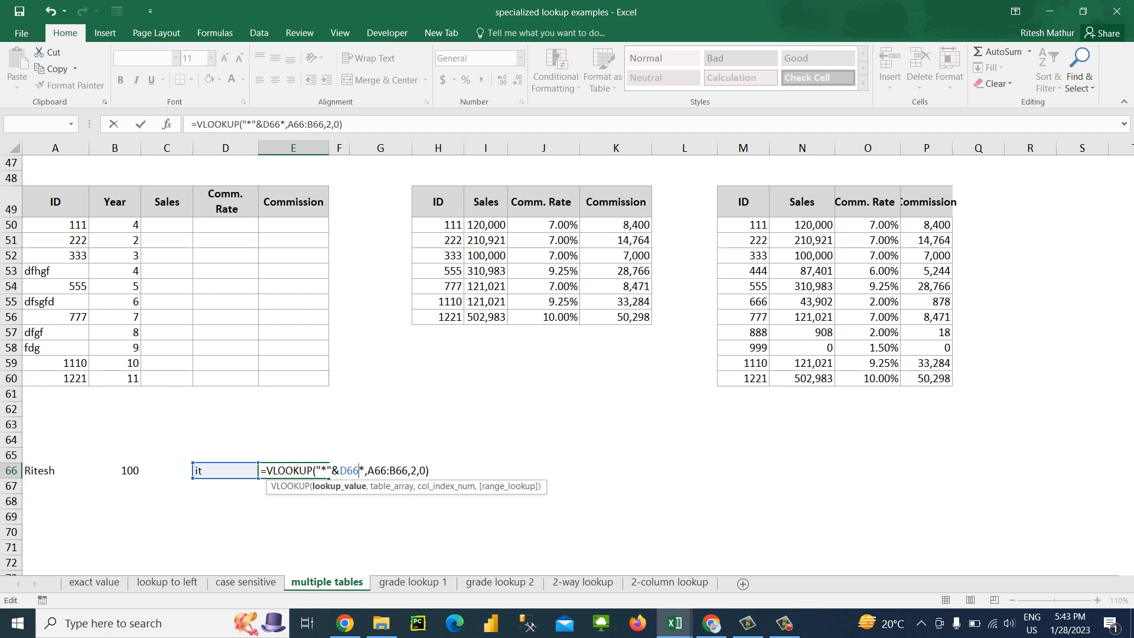
text(&)
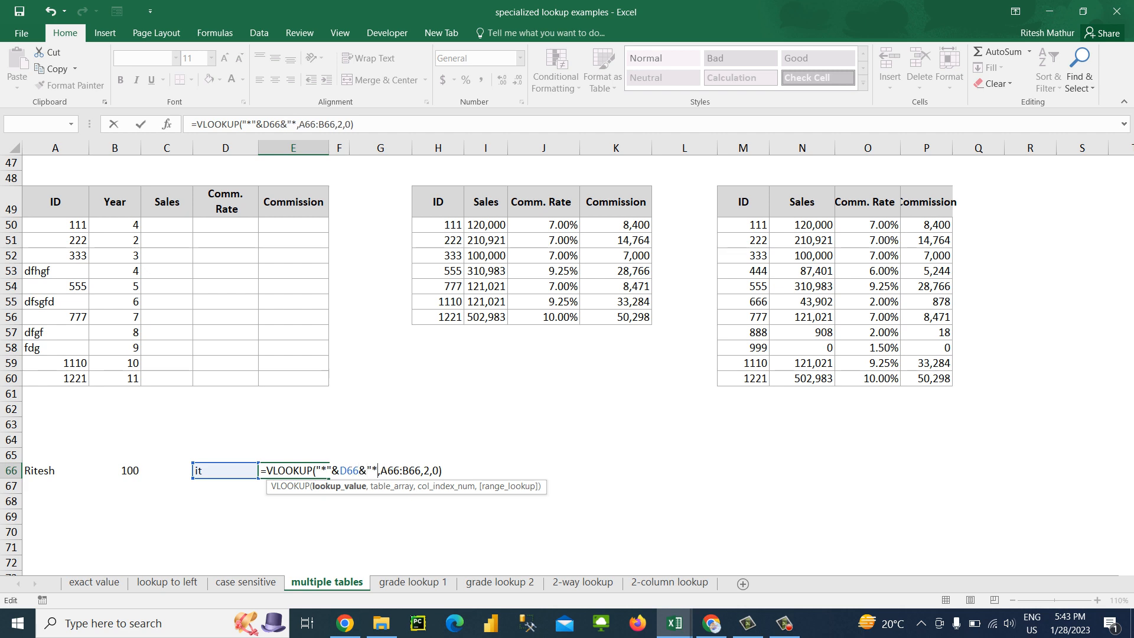
text(")
key(Return)
Clear the wildcard lookup example in A66:E66
key(Up)
key(shift+Left)
key(shift+Left)
key(shift+Left)
key(shift+Left)
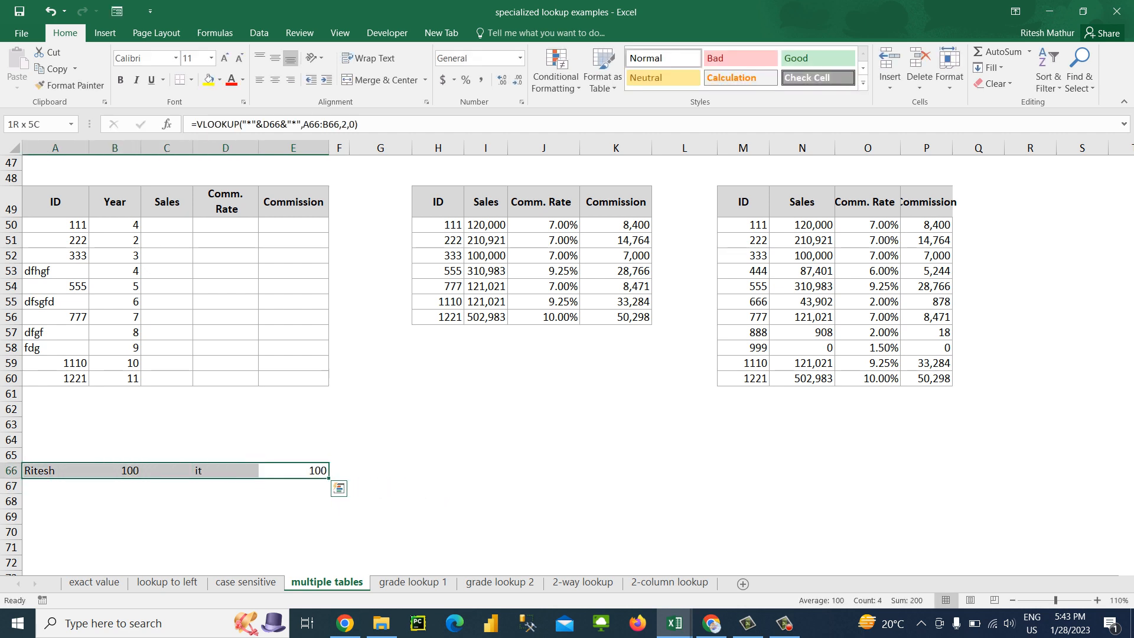
key(Delete)
key(ctrl+Up)
key(Down)
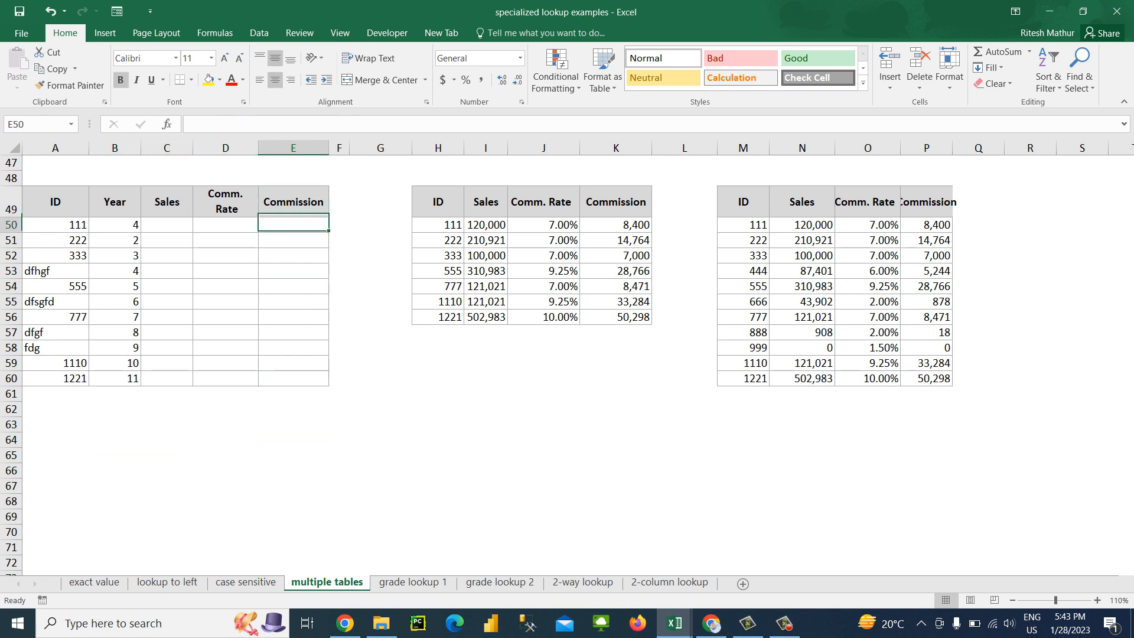
Copy the Sales Rep column in A1:A12, including its header, to the cells starting at A66
key(ctrl+Left)
key(ctrl+Left)
key(Up)
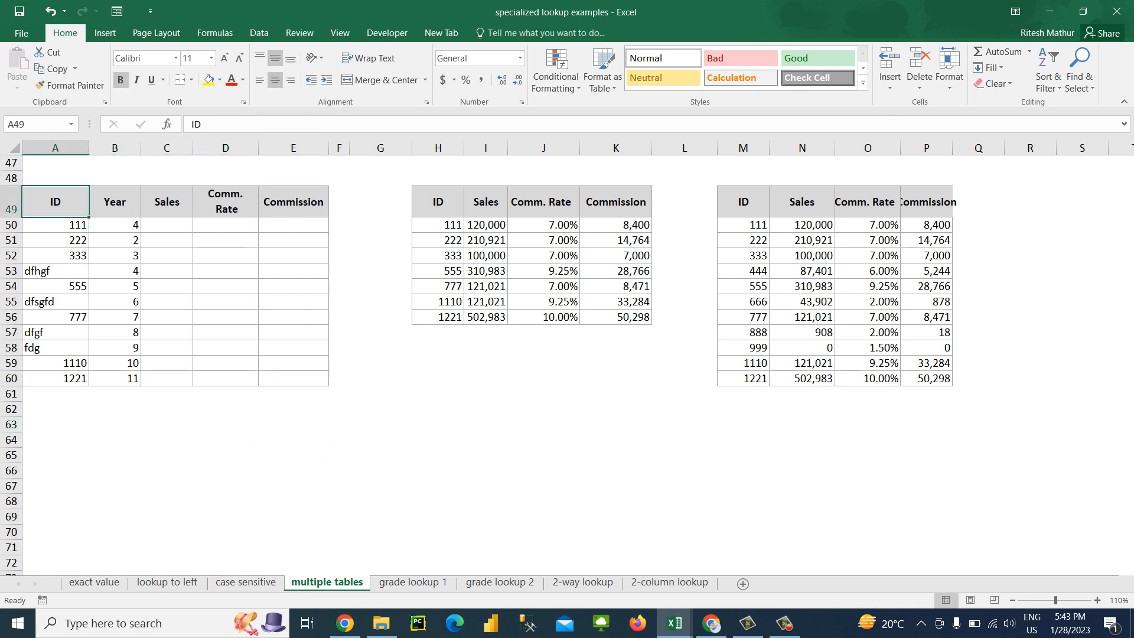
key(ctrl+Down)
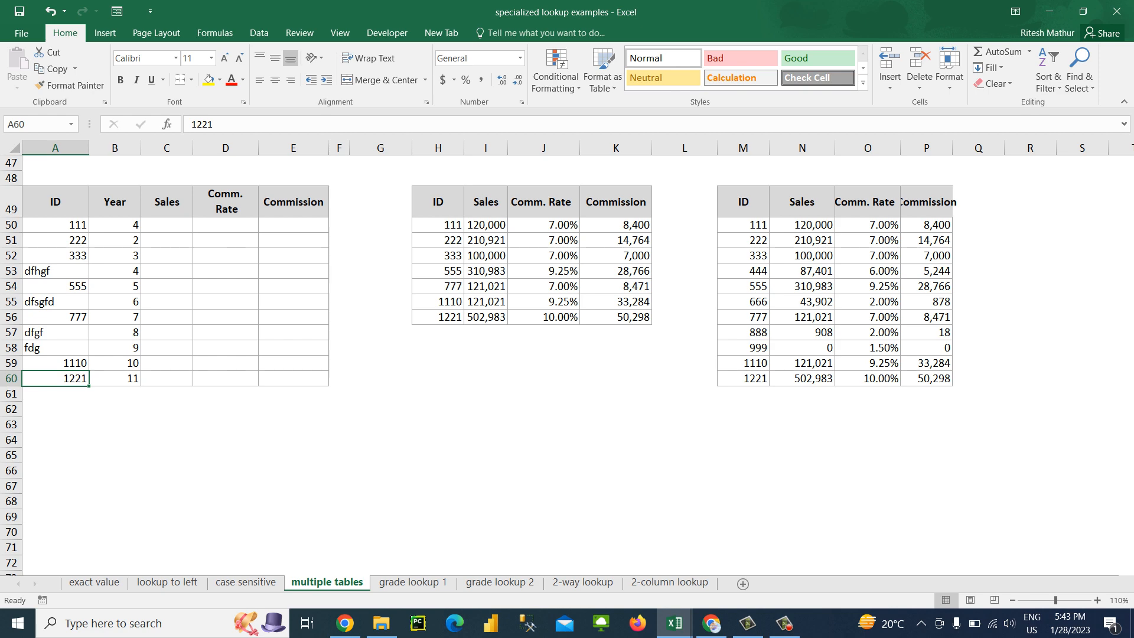
key(ctrl+Up)
key(ctrl+Up)
key(ctrl+Up)
key(ctrl+Up)
key(ctrl+Up)
key(ctrl+Up)
key(ctrl+Up)
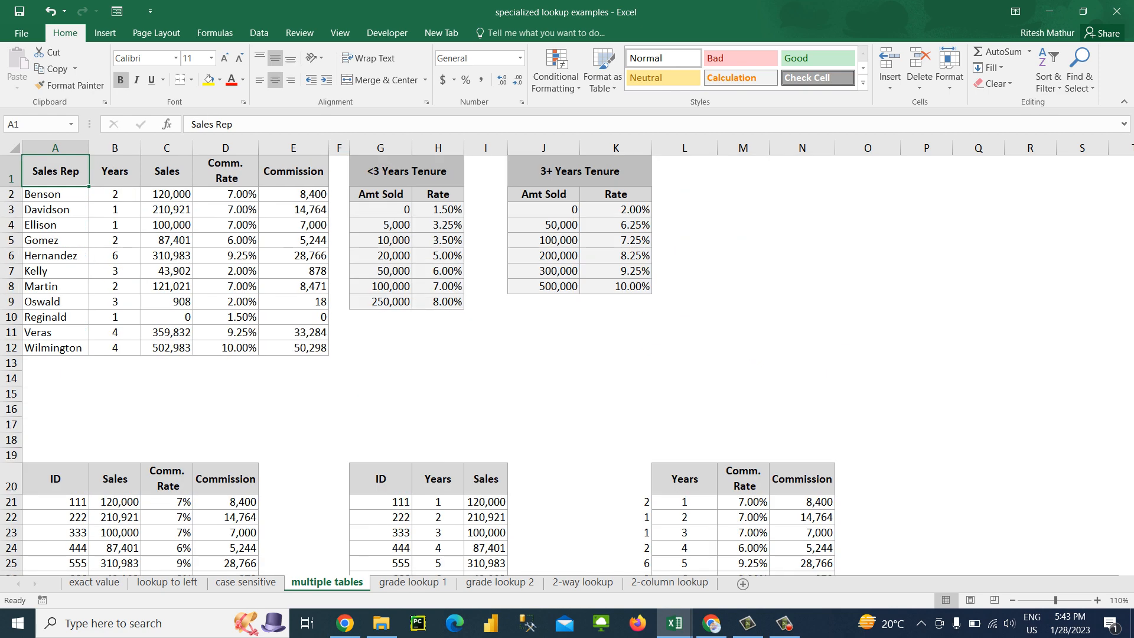
key(ctrl+Down)
key(ctrl+Up)
key(ctrl+shift+Down)
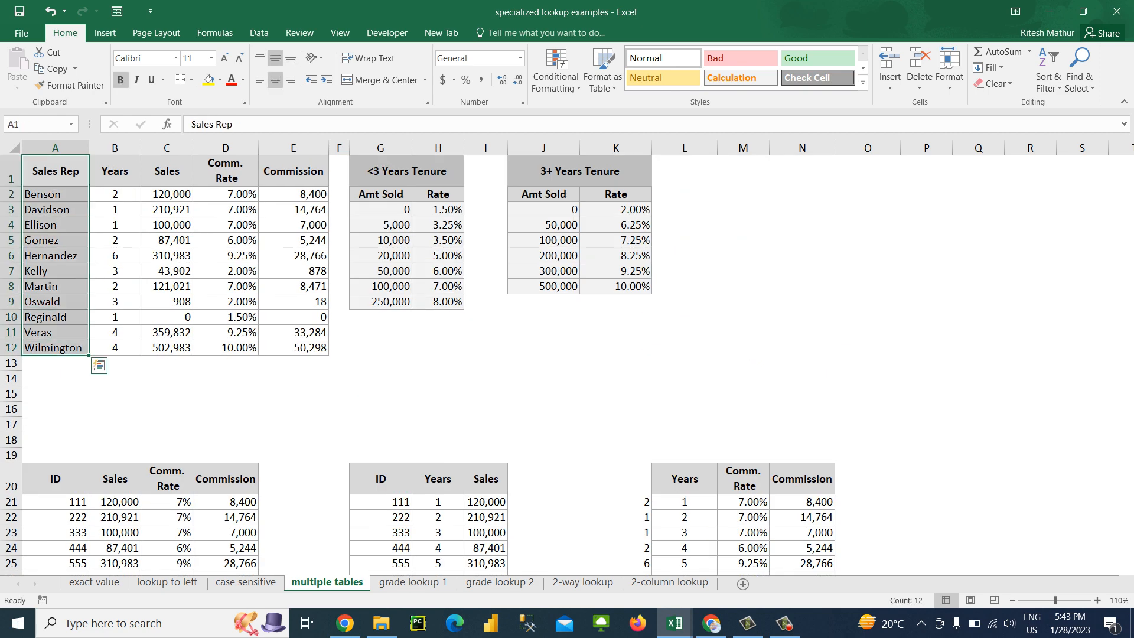
key(ctrl+c)
key(Down)
key(Down)
key(Down)
key(Down)
key(Down)
key(Down)
key(Down)
key(Down)
key(Down)
key(Down)
key(Down)
key(Down)
key(Down)
key(Down)
key(Down)
key(Down)
key(Down)
key(Down)
key(Down)
key(Down)
key(Down)
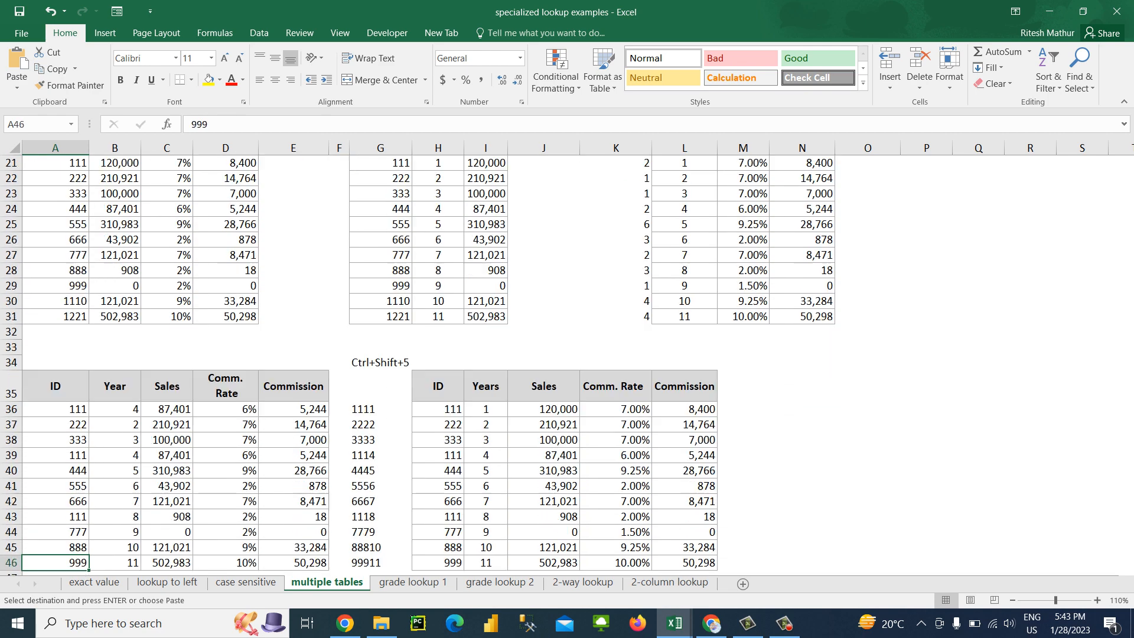
key(Down)
key(Down)
key(Down)
key(Down)
key(Down)
key(Down)
key(Down)
key(Down)
key(Down)
key(Up)
key(Up)
key(Up)
key(Up)
key(Up)
key(Up)
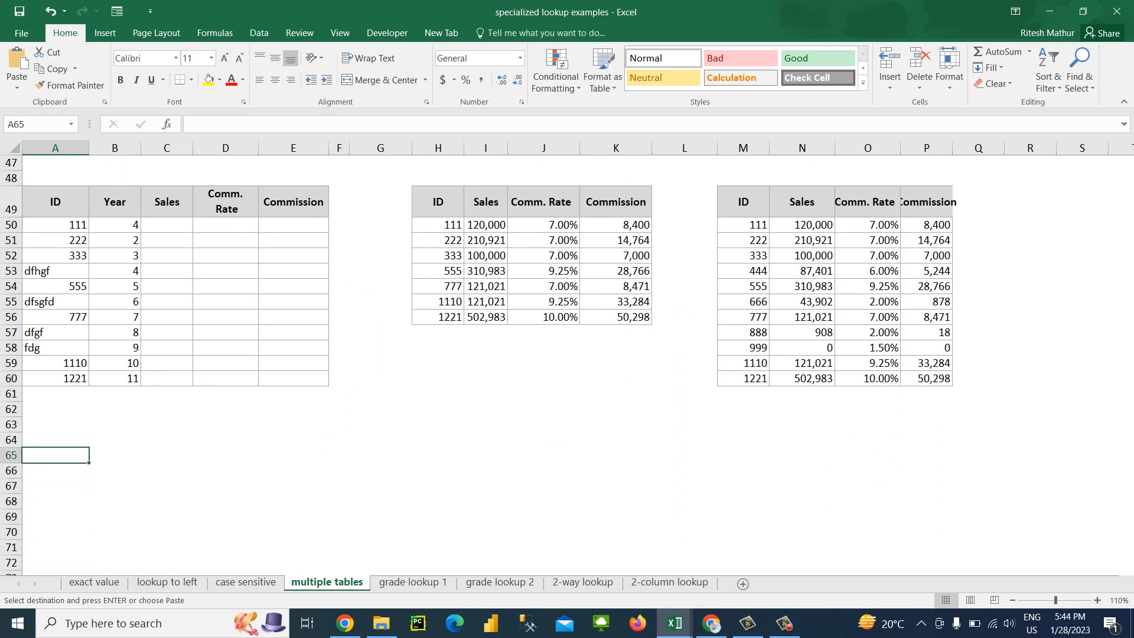
key(Down)
key(Return)
Enter the header Amount in B66 and give it the format of the Sales Rep header in A66
key(Right)
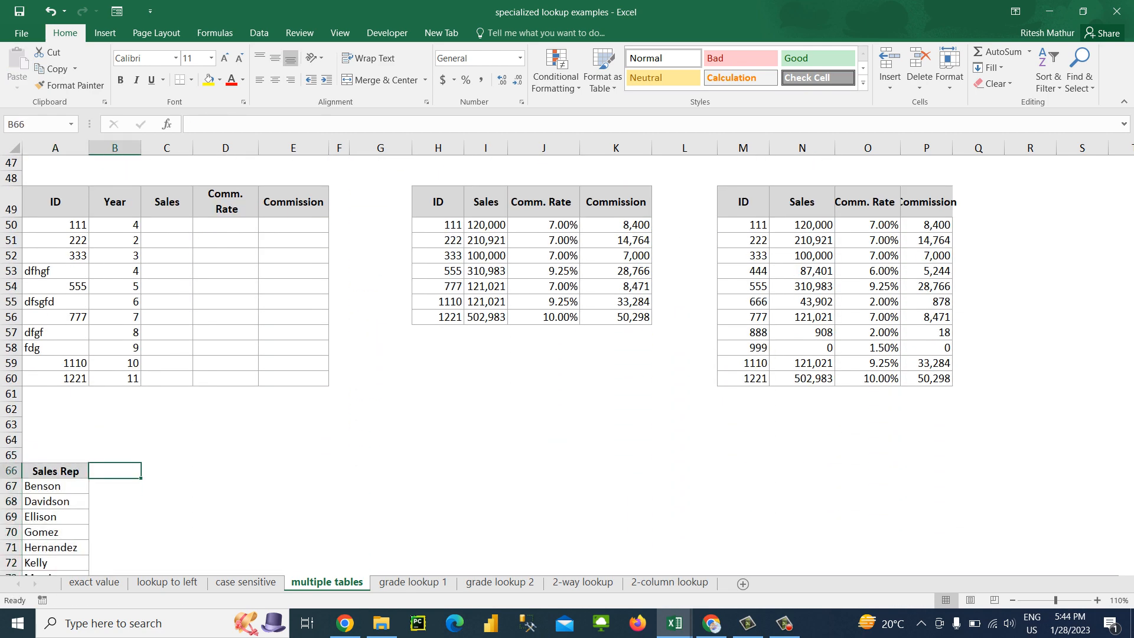
text(Amount)
key(Return)
key(Left)
key(Up)
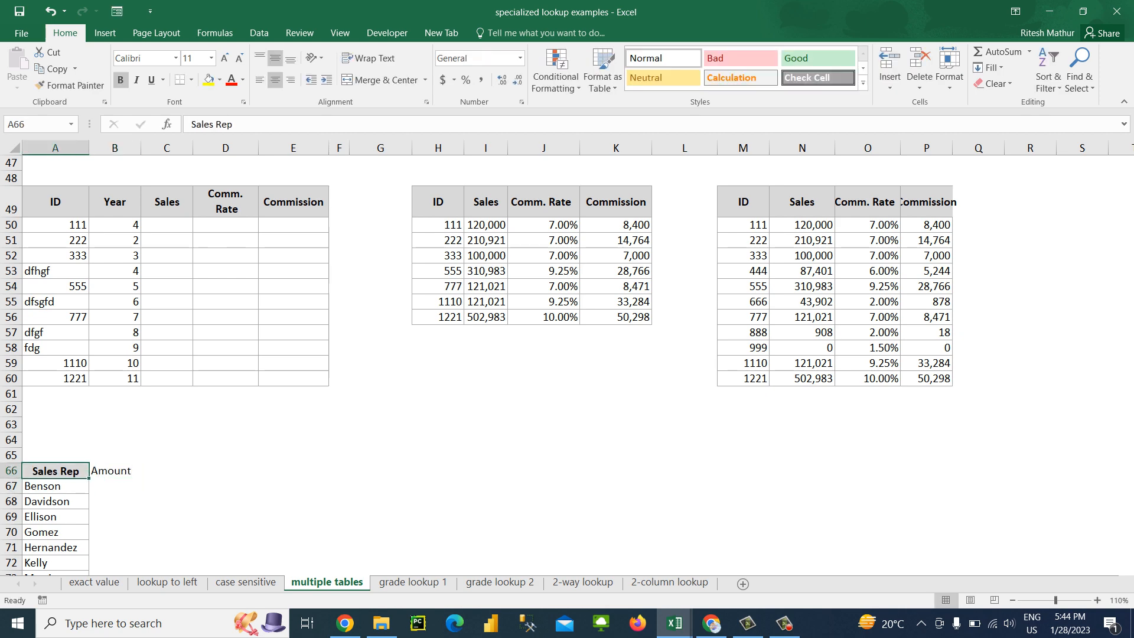
key(ctrl+c)
key(Right)
key(alt+e)
key(s)
key(t)
key(Return)
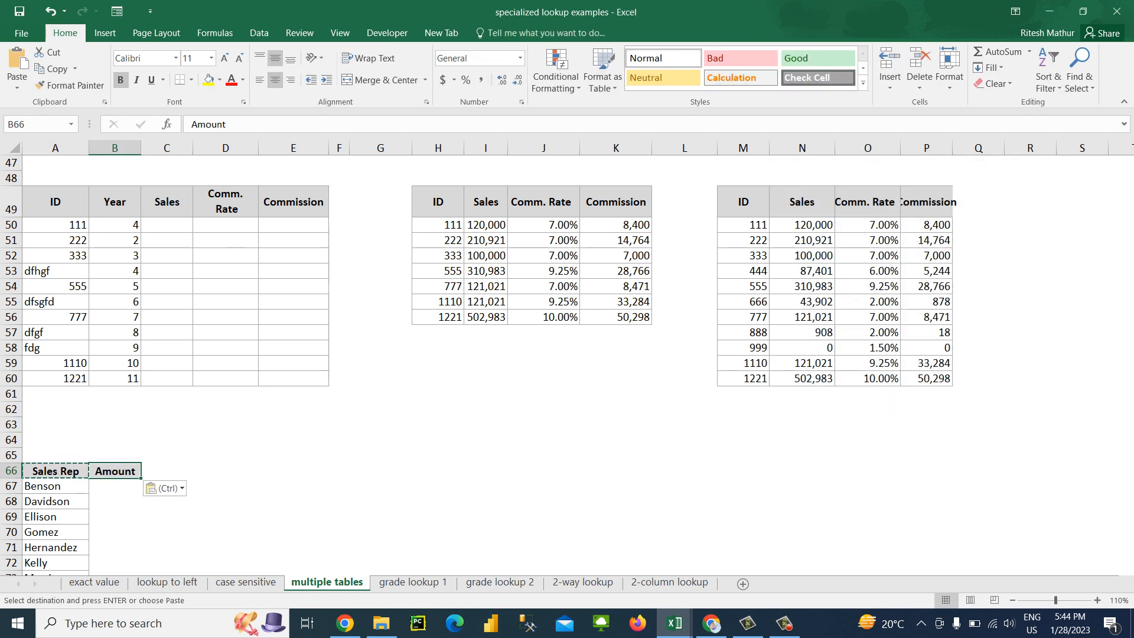
Apply all borders to the Sales Rep and Amount table in A66:B77
key(shift+Left)
key(ctrl+shift+Down)
key(alt+h)
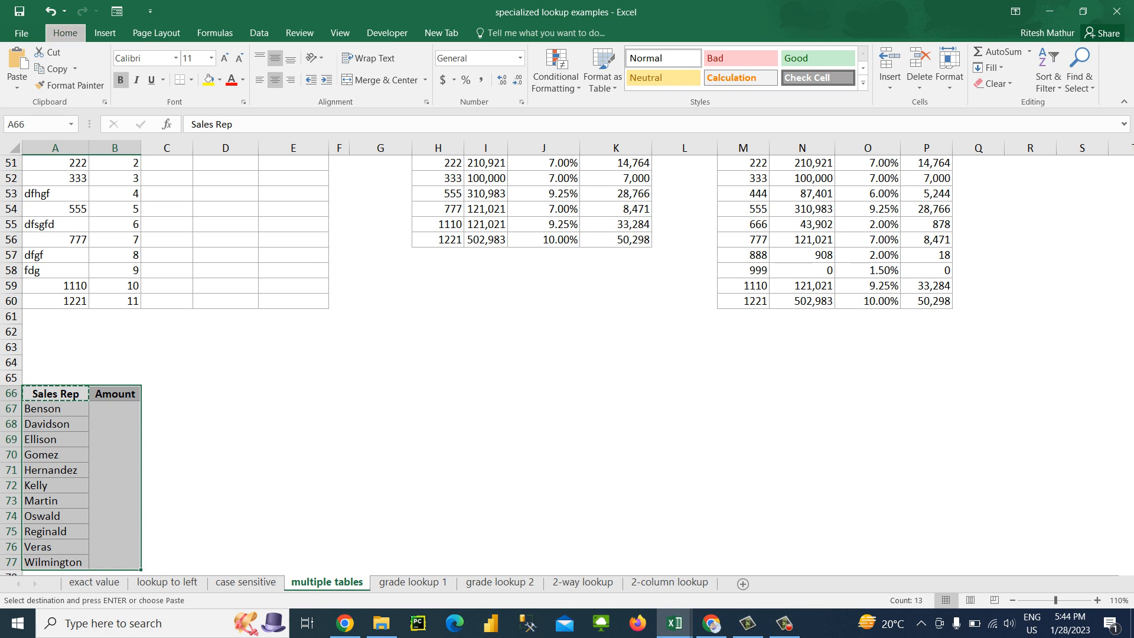
key(b)
key(a)
Fill B67:B77 with random amounts using =RANDBETWEEN(100,1000)
key(Down)
key(Right)
key(shift+Down)
key(shift+Down)
key(shift+Down)
key(shift+Down)
key(shift+Down)
key(shift+Down)
key(shift+Down)
key(shift+Down)
key(shift+Down)
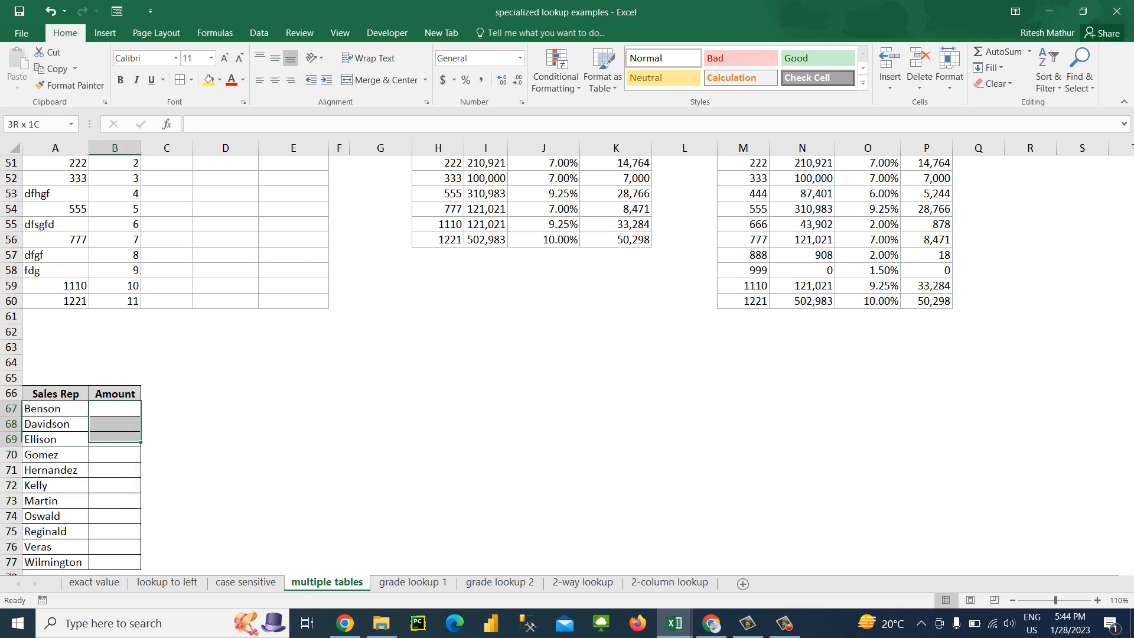
key(shift+Down)
text(=ran)
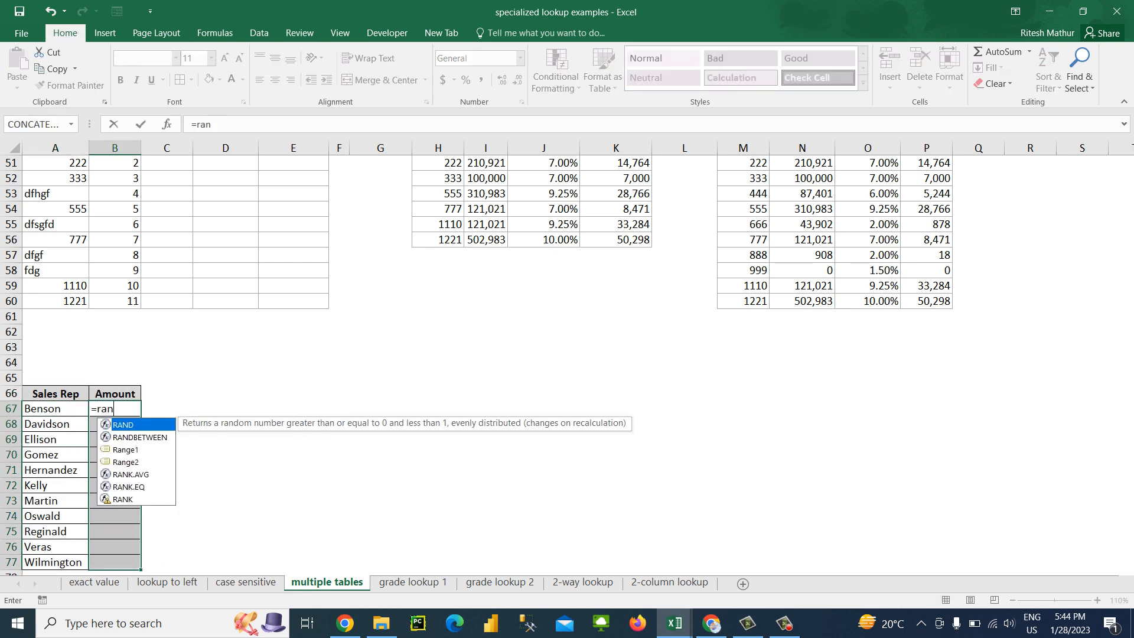
key(Down)
key(Tab)
text(100)
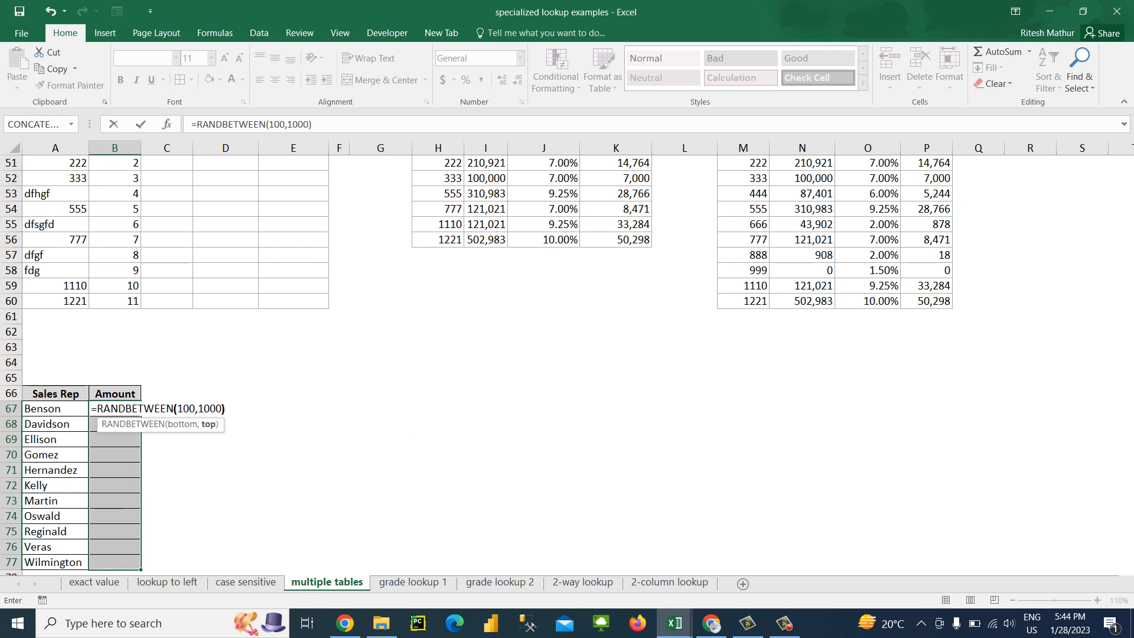
text(,1000))
key(ctrl+Return)
Review the column headers of the ID lookup table in A49:E60
key(ctrl+Up)
key(ctrl+Up)
key(ctrl+Up)
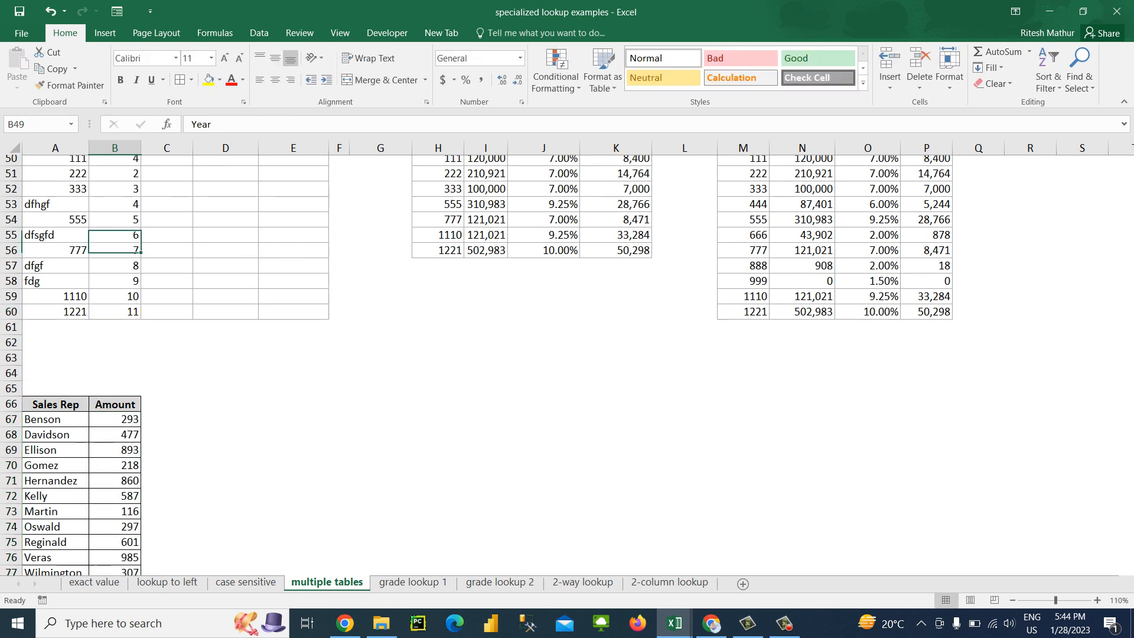
key(Up)
key(Up)
key(Up)
key(Down)
key(Down)
key(Down)
key(Left)
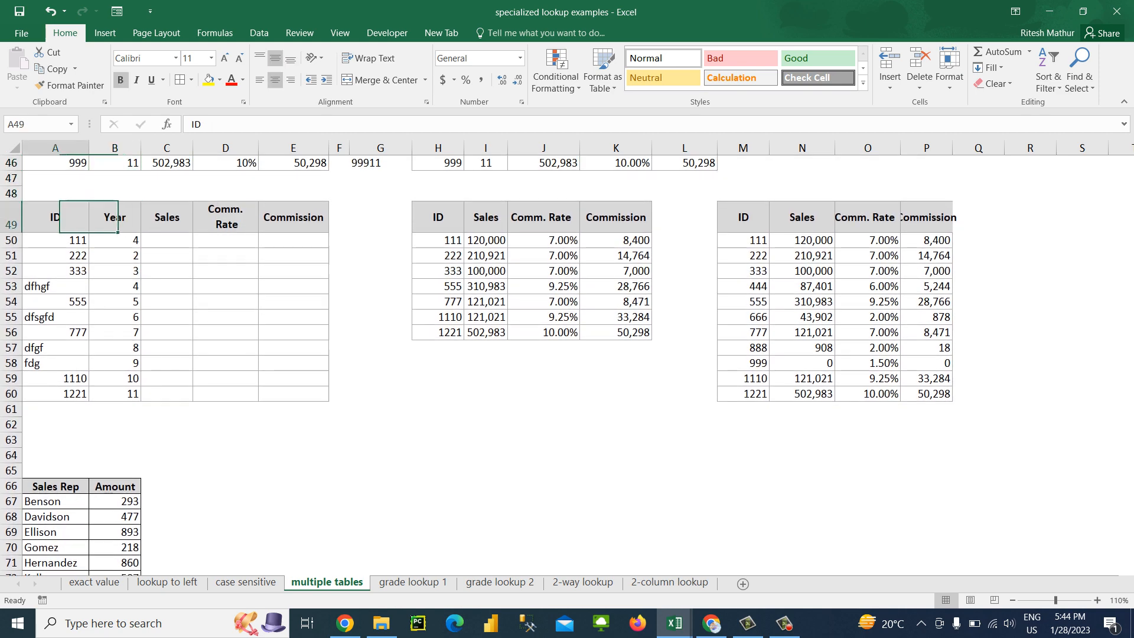
key(shift+Right)
key(shift+Right)
key(shift+Right)
key(Right)
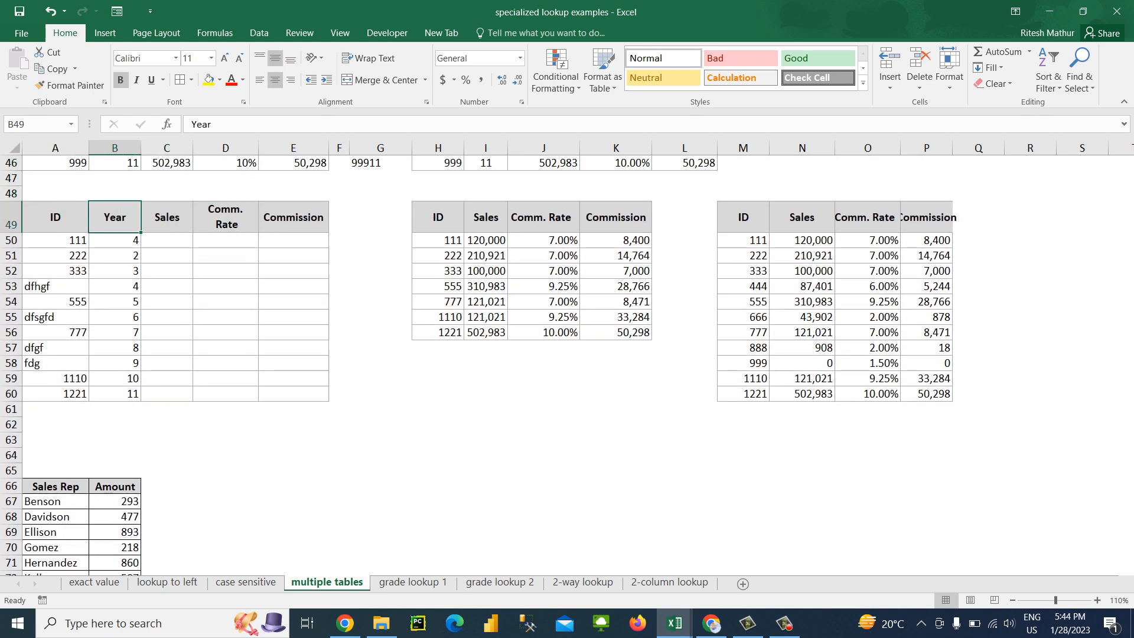
key(Right)
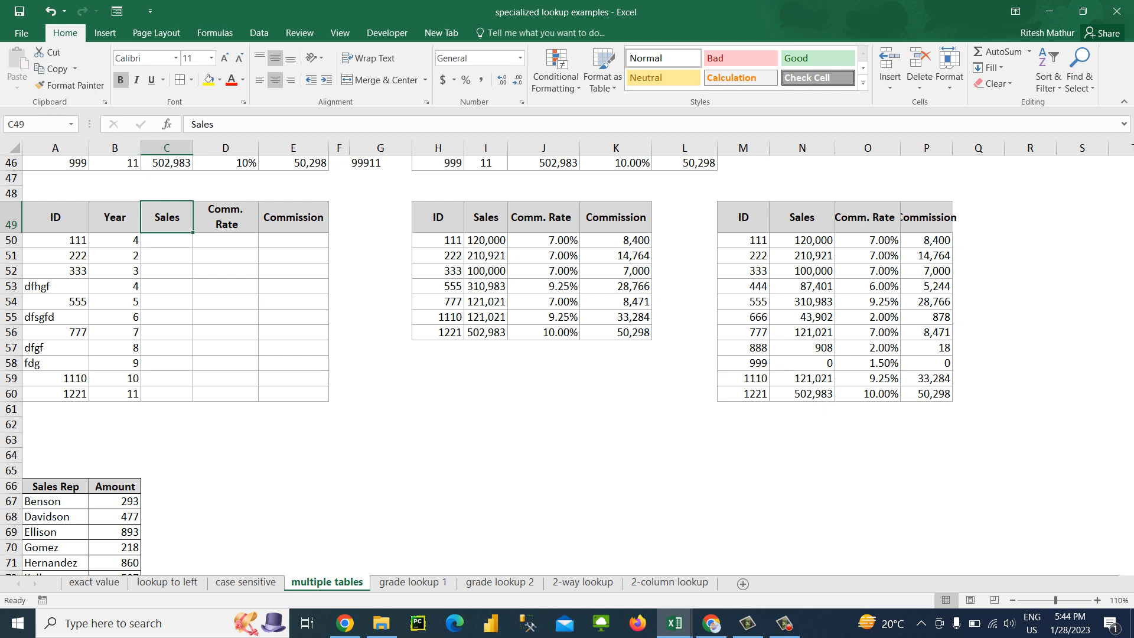
key(Right)
Examine the two reference tables in H49:K56 and M49:P60 as sources for the lookup
key(Right)
key(Right)
key(Right)
key(Right)
key(Right)
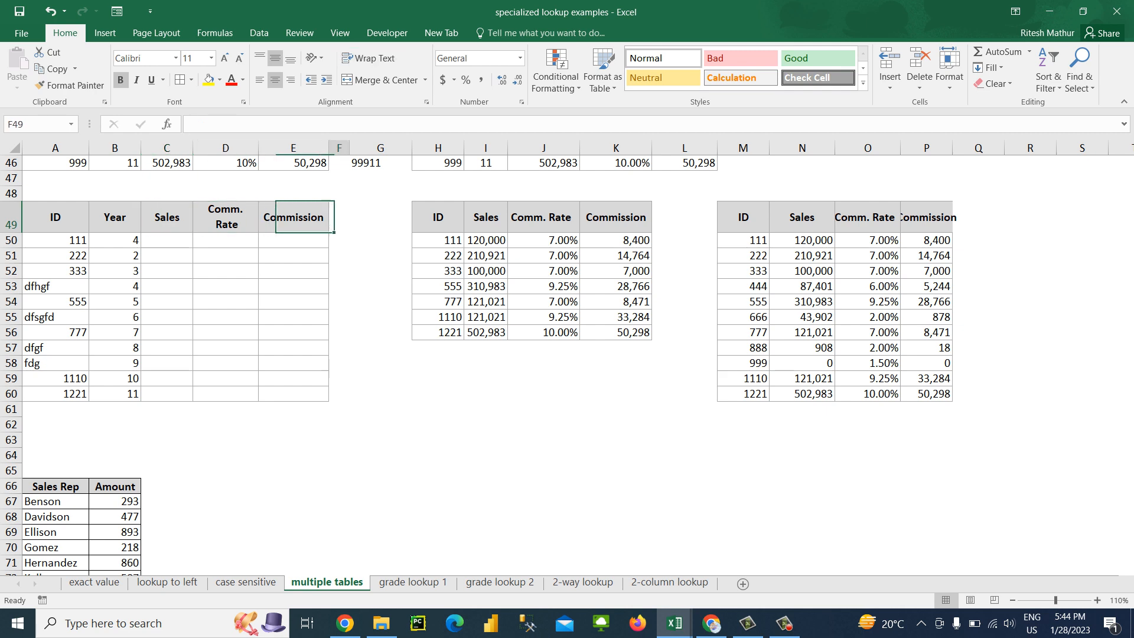
key(Right)
key(Right)
key(Right)
key(Right)
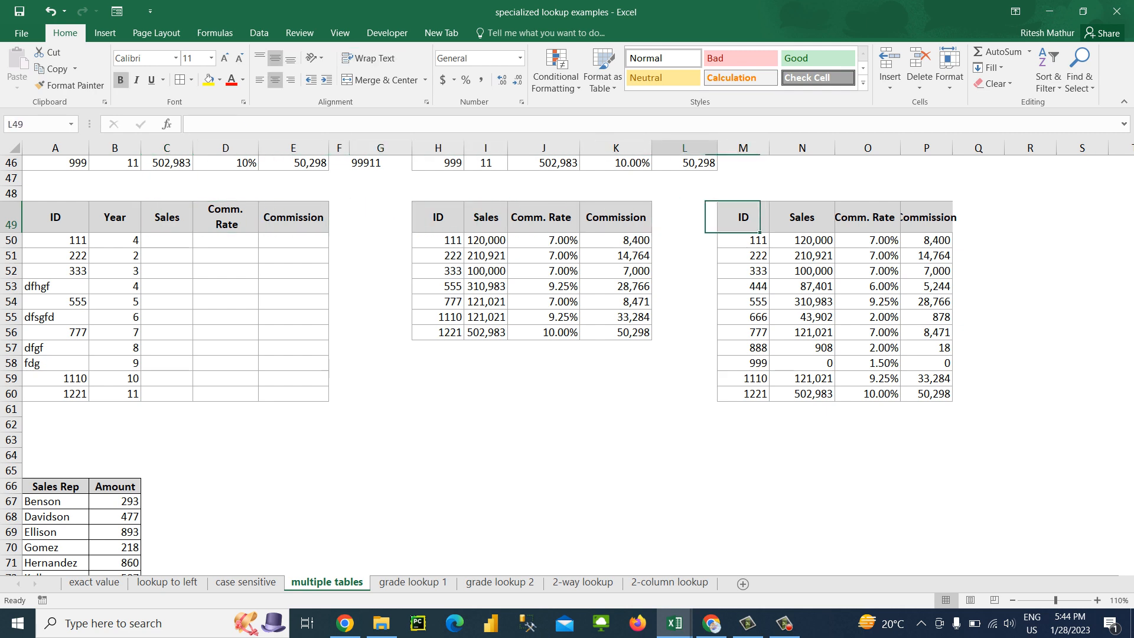
key(Left)
key(Left)
key(Left)
key(Left)
key(Left)
key(Down)
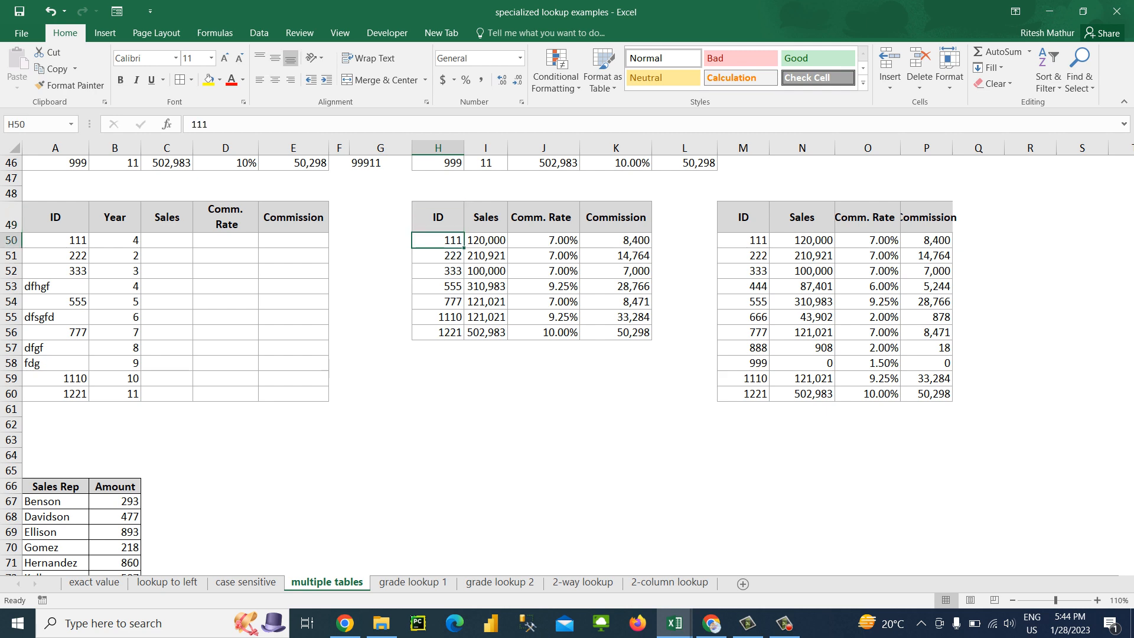
Check the IDs in H50:H56 and replace the placeholder ID in A53 with 444
key(Down)
key(Down)
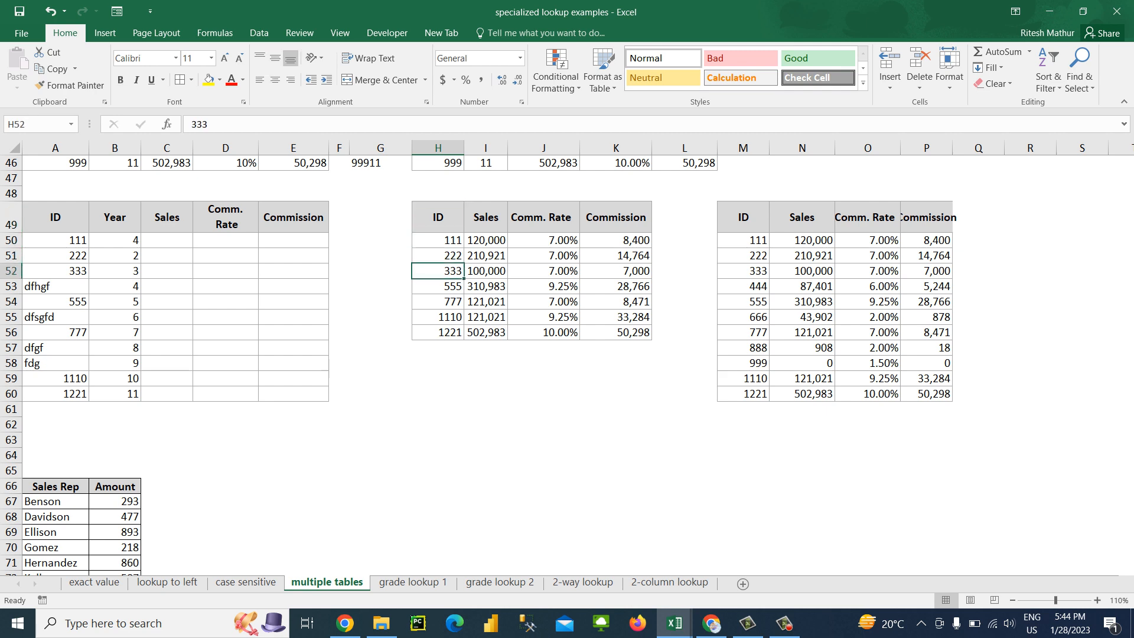
key(Down)
key(Down)
key(Down)
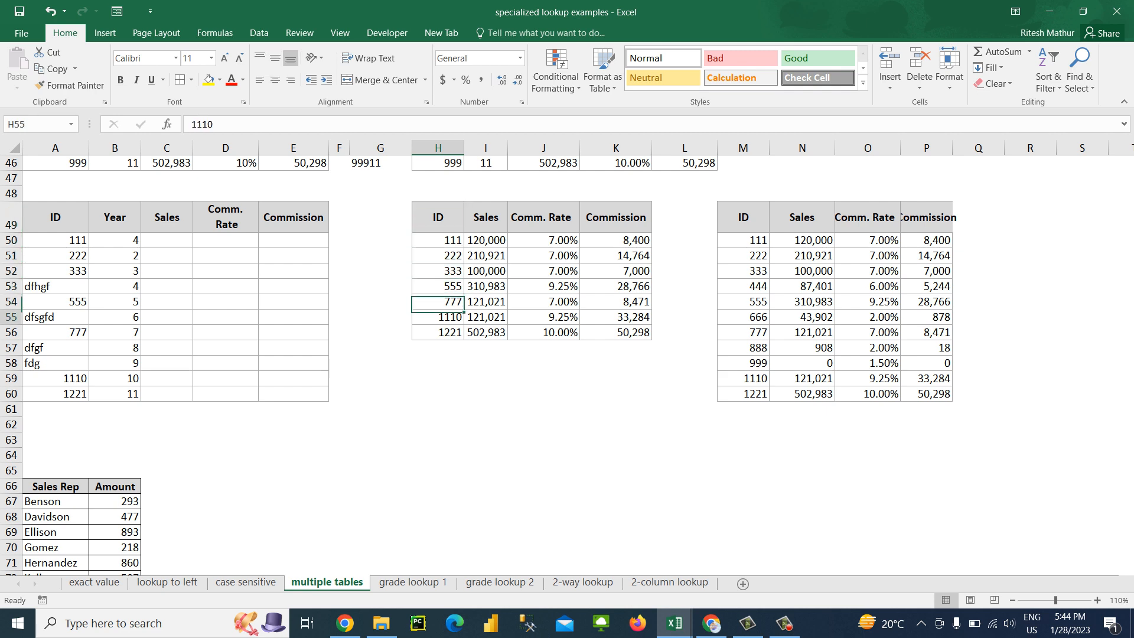
key(Down)
key(Left)
key(Left)
key(Left)
key(Left)
key(Left)
key(Left)
key(Left)
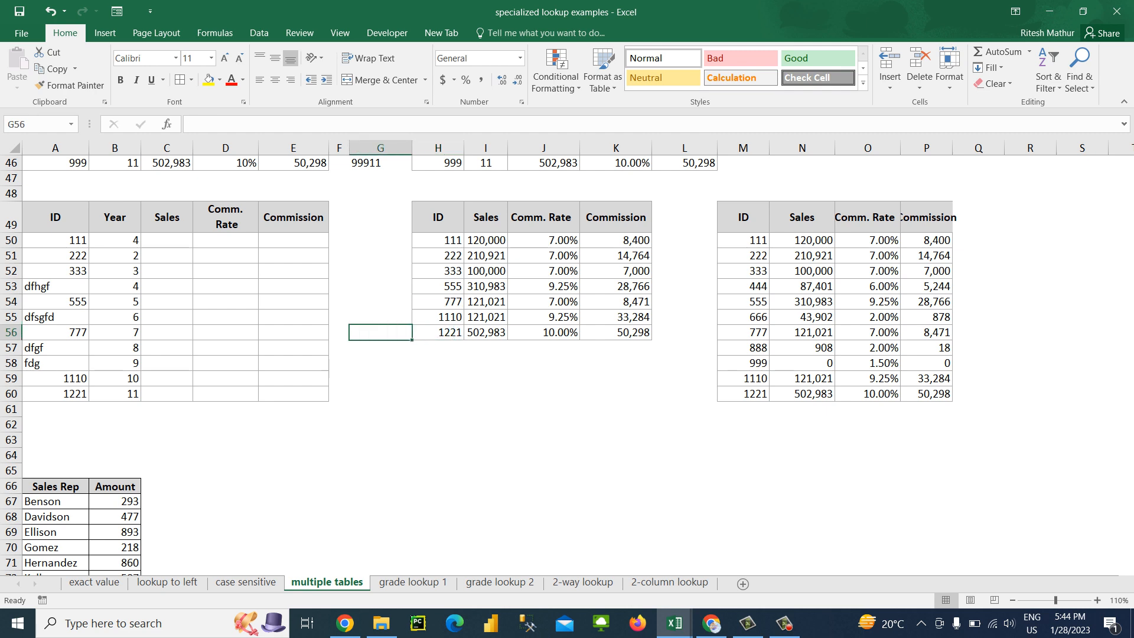
key(Up)
key(Up)
key(Up)
text(444)
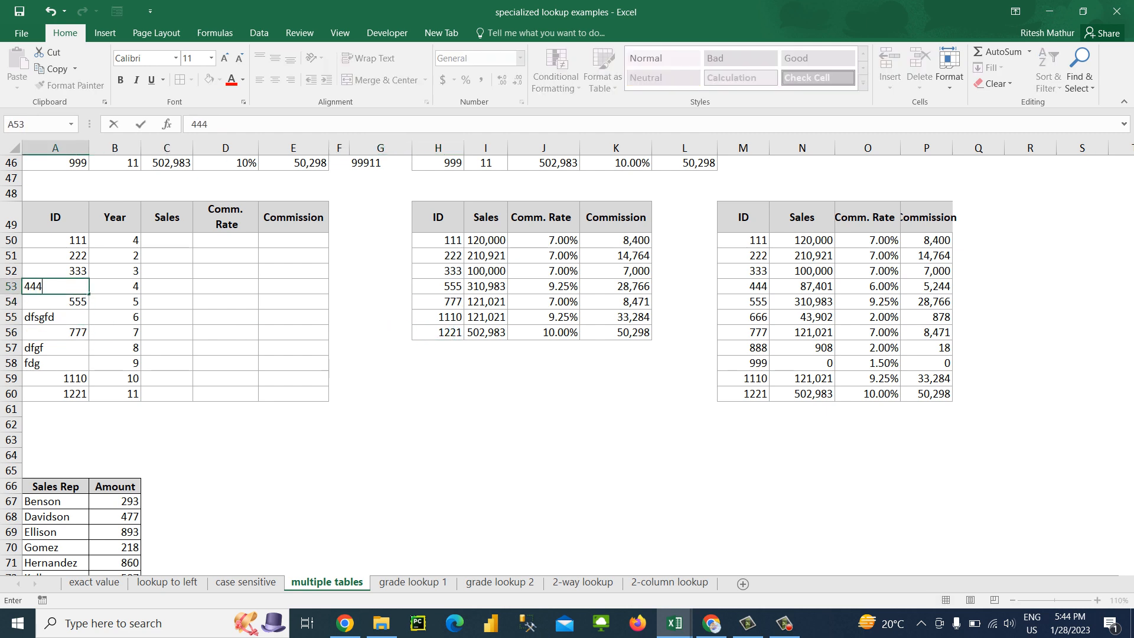
key(Return)
Replace the placeholder ID in A55 with 666
text(.)
key(Down)
key(Down)
key(ctrl+z)
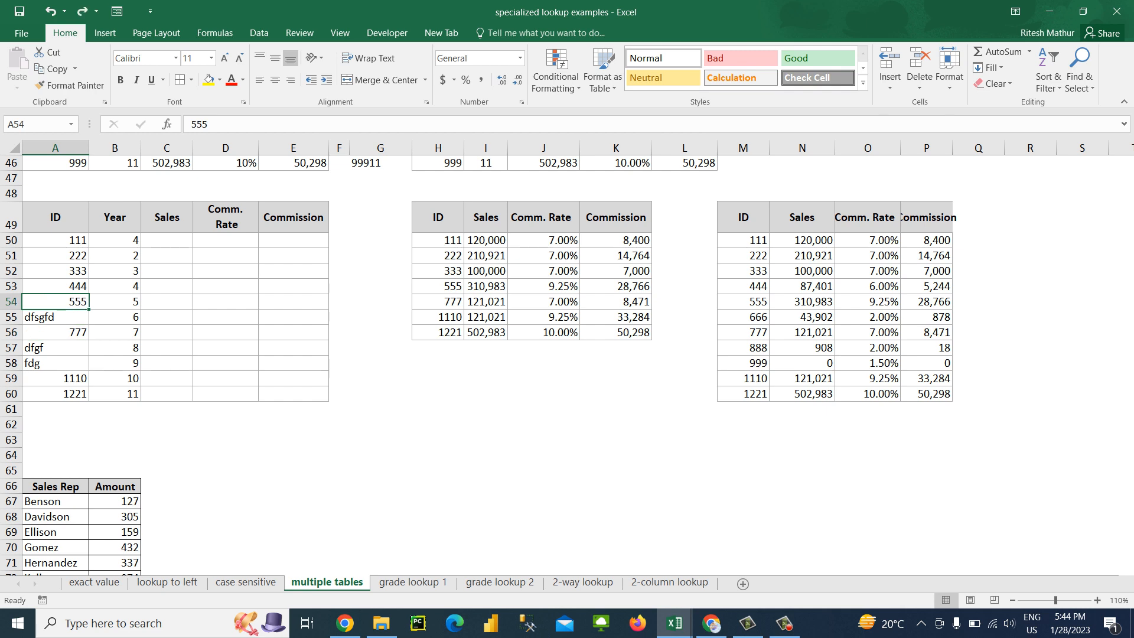
key(Down)
text(666)
key(Return)
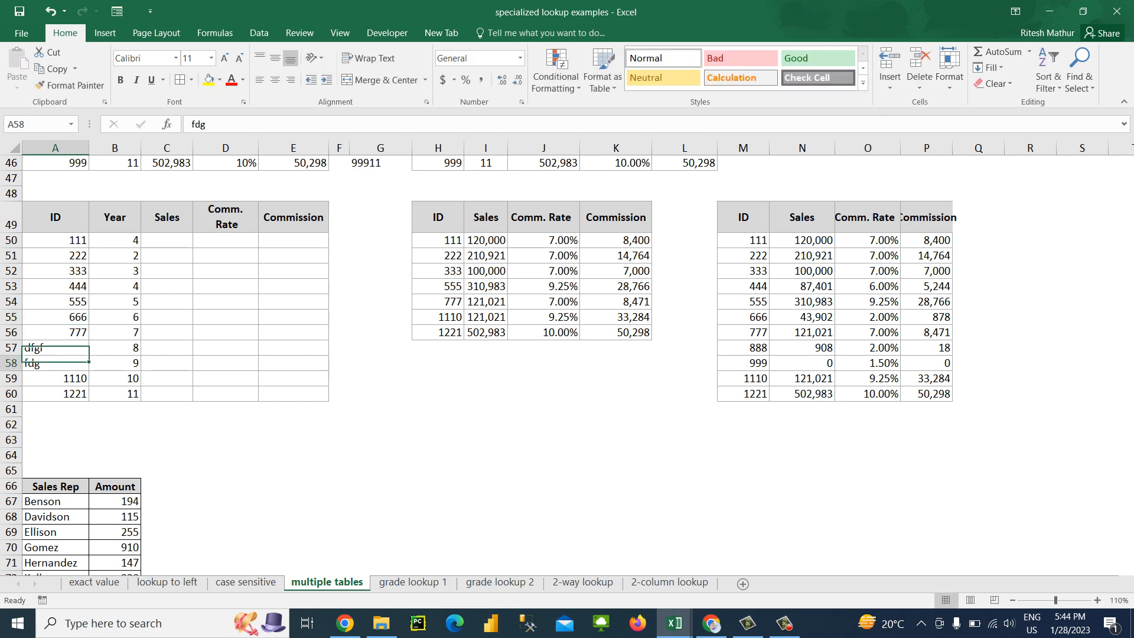
Replace the placeholder IDs in A57 and A58 with 888 and 999
key(Down)
key(Up)
text(888)
key(Return)
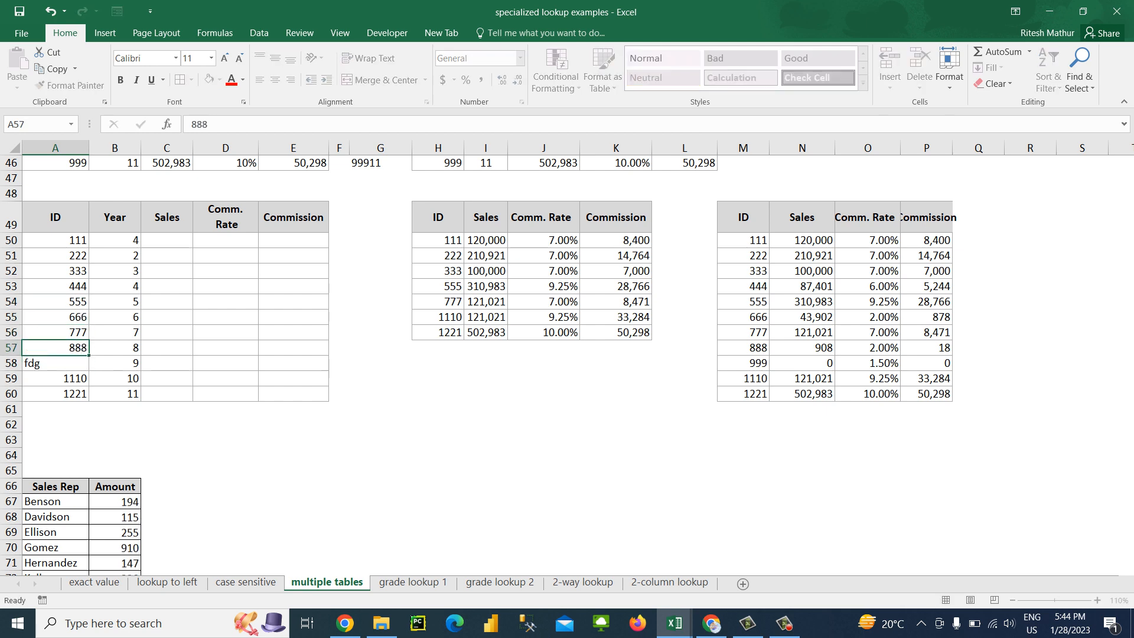
text(999)
key(Return)
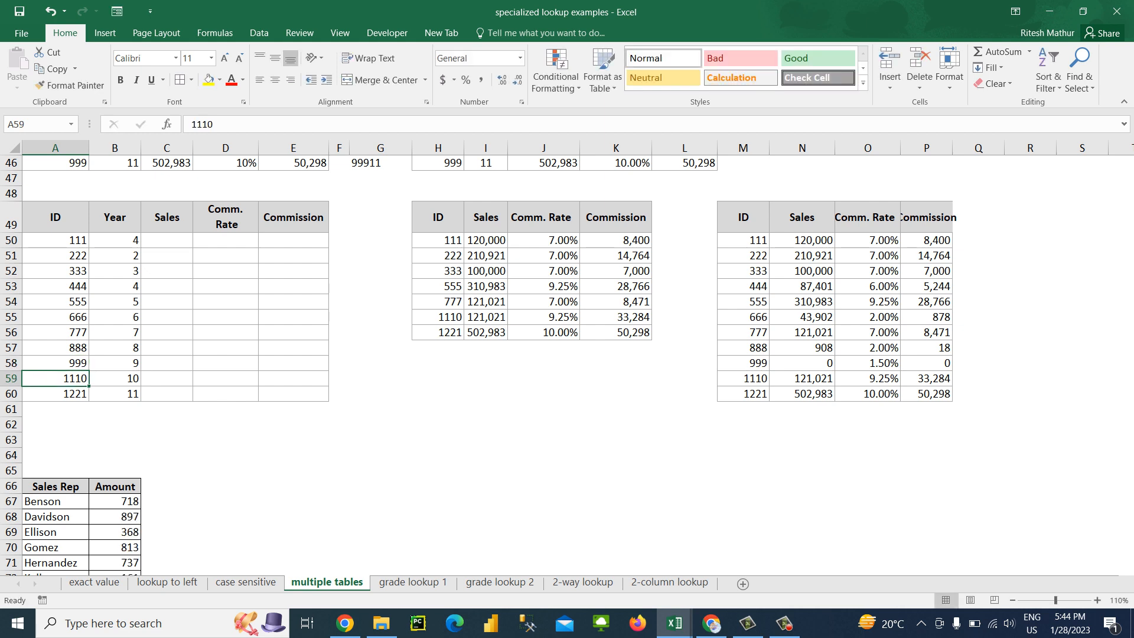
Try to delete cells M50:P52 for IDs 111 to 333 from the second reference table, shifting cells up
key(Up)
key(Right)
key(Right)
key(Right)
key(Right)
key(Right)
key(Right)
key(Right)
key(Right)
key(Right)
key(Right)
key(Right)
key(Right)
key(Right)
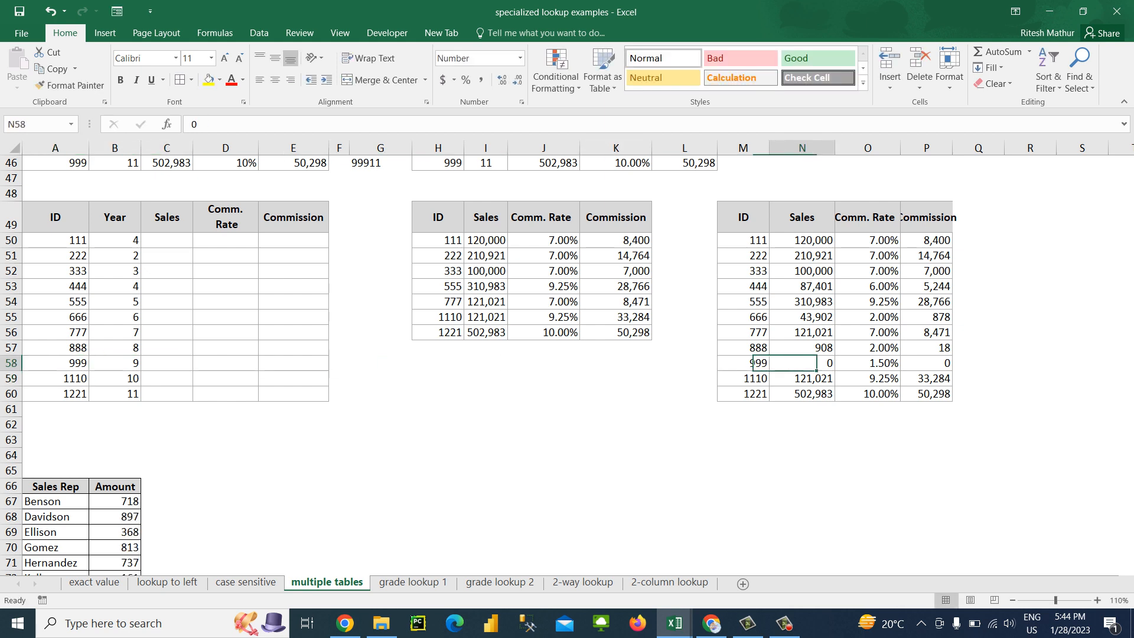
key(Left)
key(ctrl+Up)
key(Down)
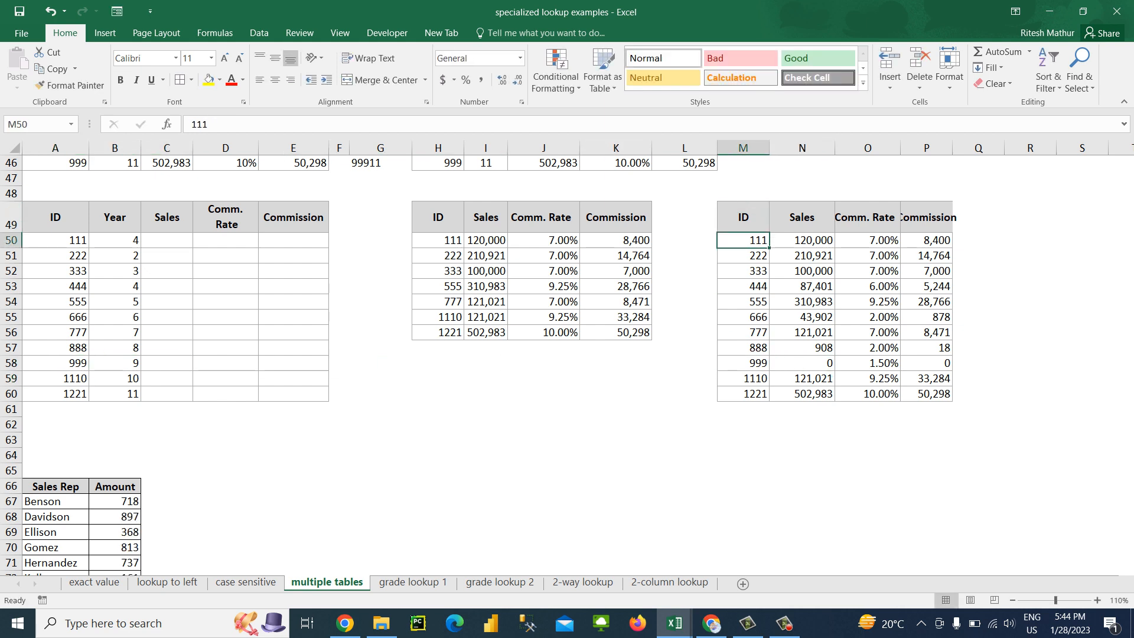
key(shift+Right)
key(shift+Right)
key(shift+Right)
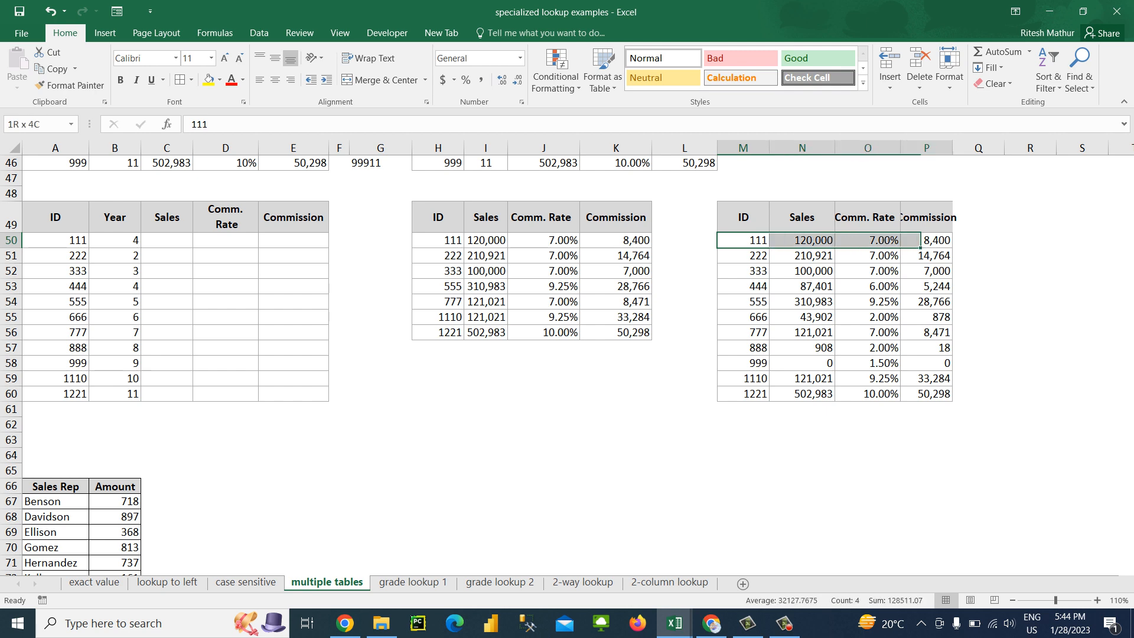
key(shift+Down)
key(shift+Down)
key(ctrl+minus)
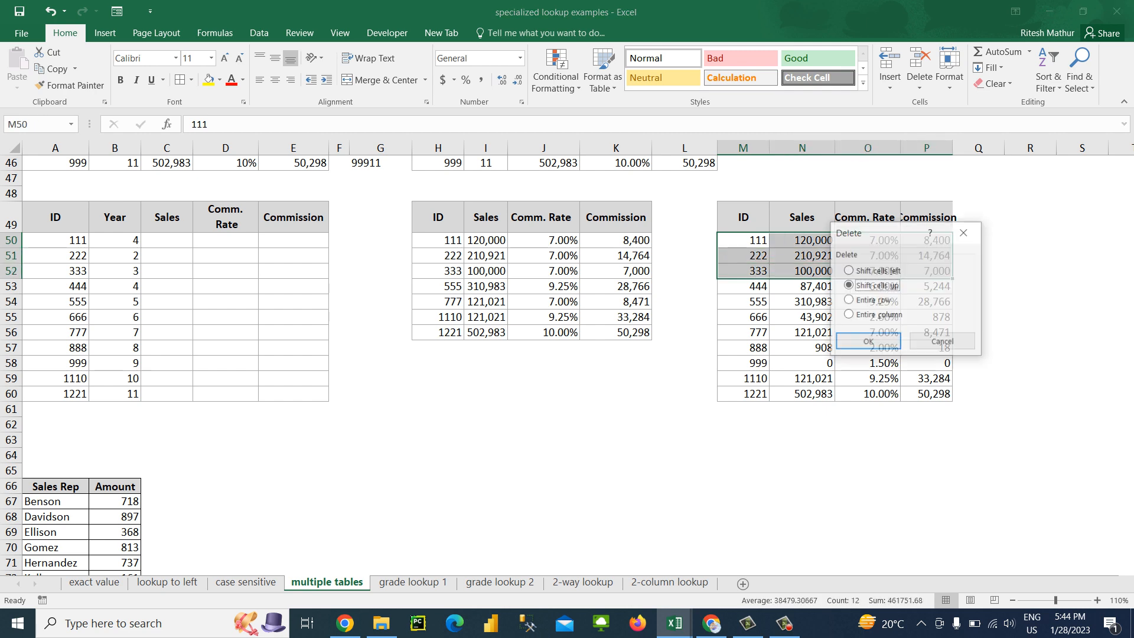
key(Return)
key(ctrl+z)
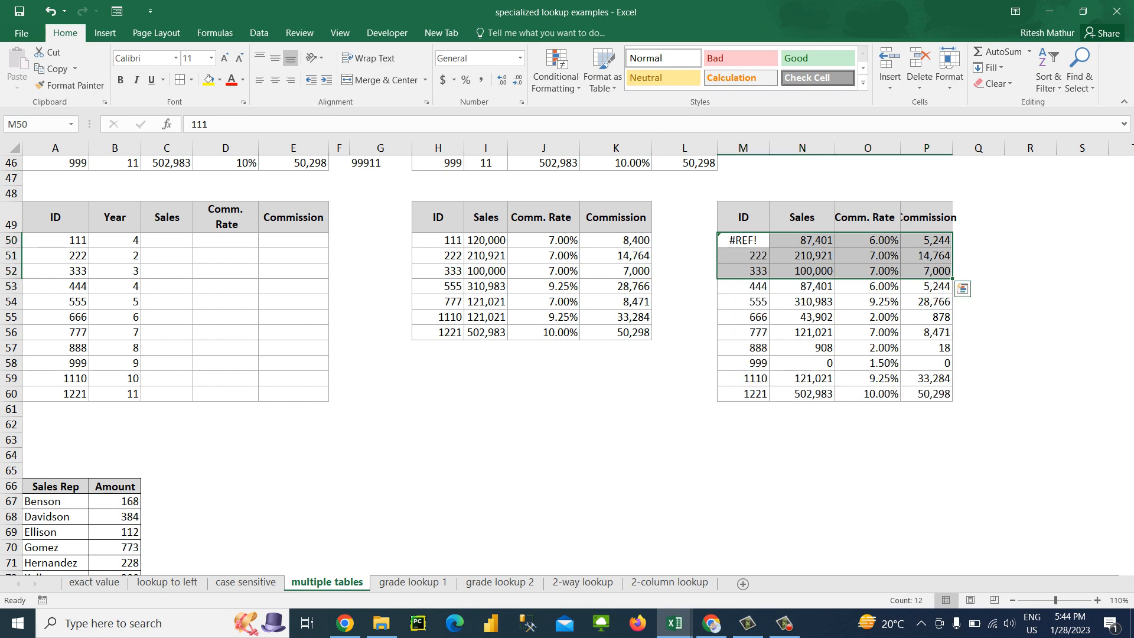
Convert the IDs in M50:M60 to static values by pasting them over themselves
key(ctrl+shift+Down)
key(ctrl+c)
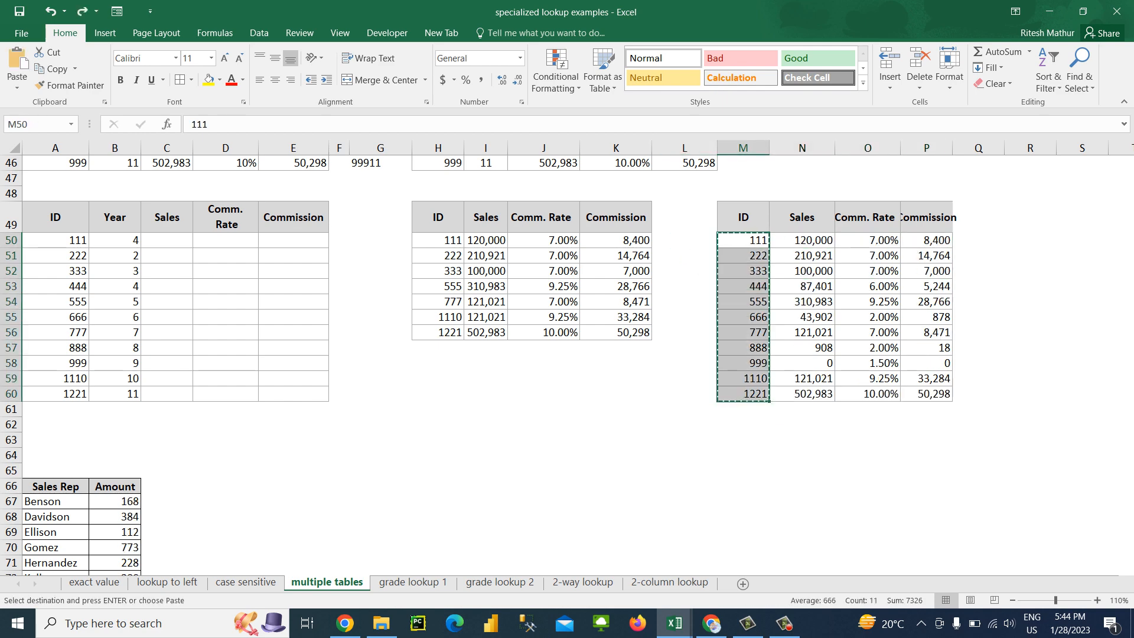
key(ctrl+alt+v)
key(Return)
Delete cells M50:P52 for IDs 111, 222 and 333 from the second reference table, shifting cells up
key(shift+Up)
key(shift+Up)
key(shift+Up)
key(shift+Up)
key(shift+Up)
key(shift+Up)
key(shift+Up)
key(shift+Up)
key(shift+Up)
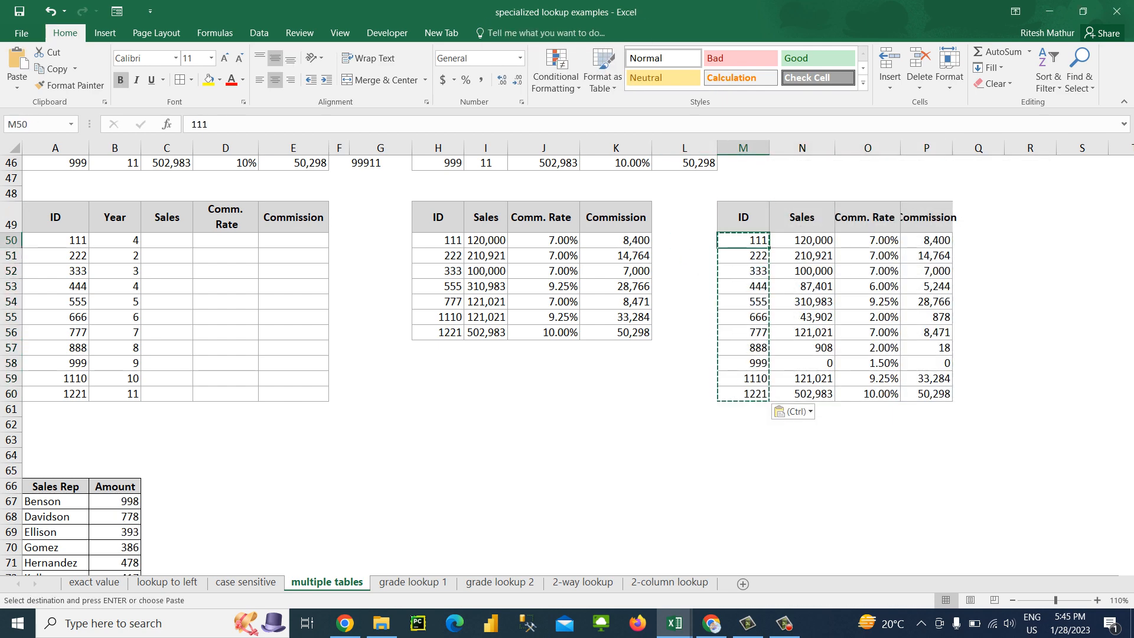
key(shift+Right)
key(shift+Right)
key(shift+Right)
key(shift+Down)
key(ctrl+minus)
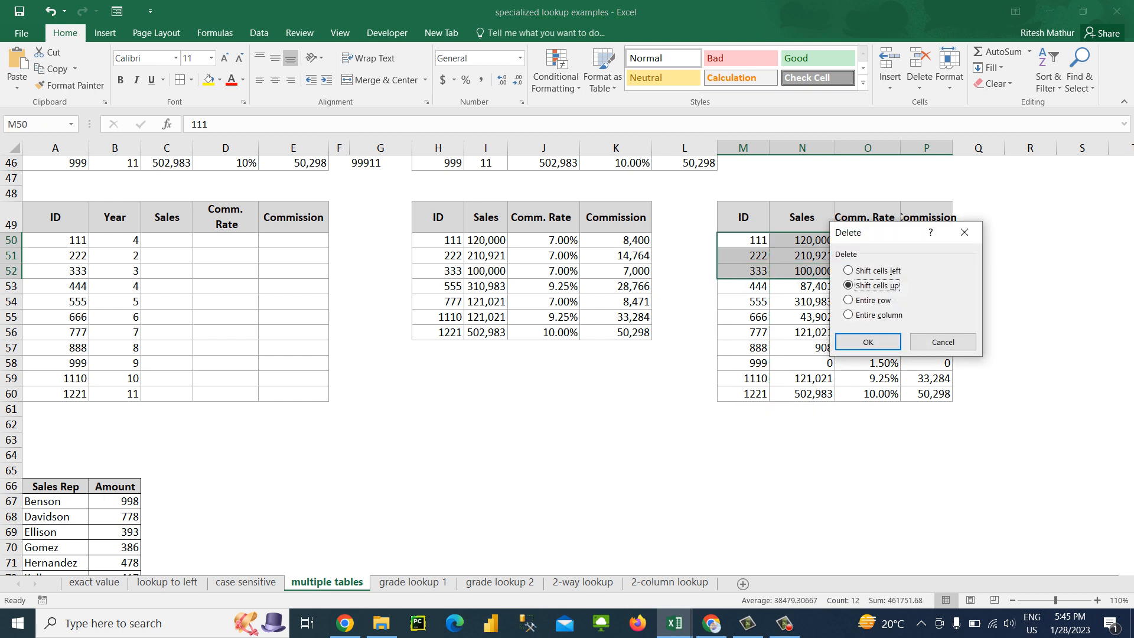
key(Return)
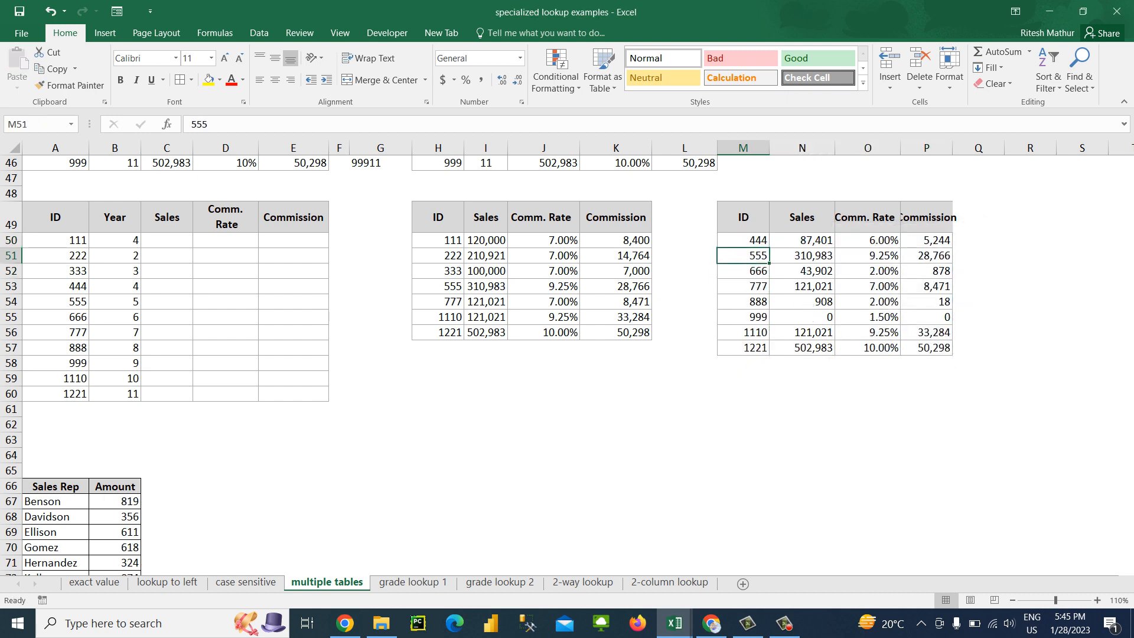
Delete cells M51:P51 for ID 555 from the second reference table, shifting cells up
key(Down)
key(Left)
key(Left)
key(Right)
key(Right)
key(Up)
key(shift+Right)
key(shift+Right)
key(shift+Right)
key(ctrl+minus)
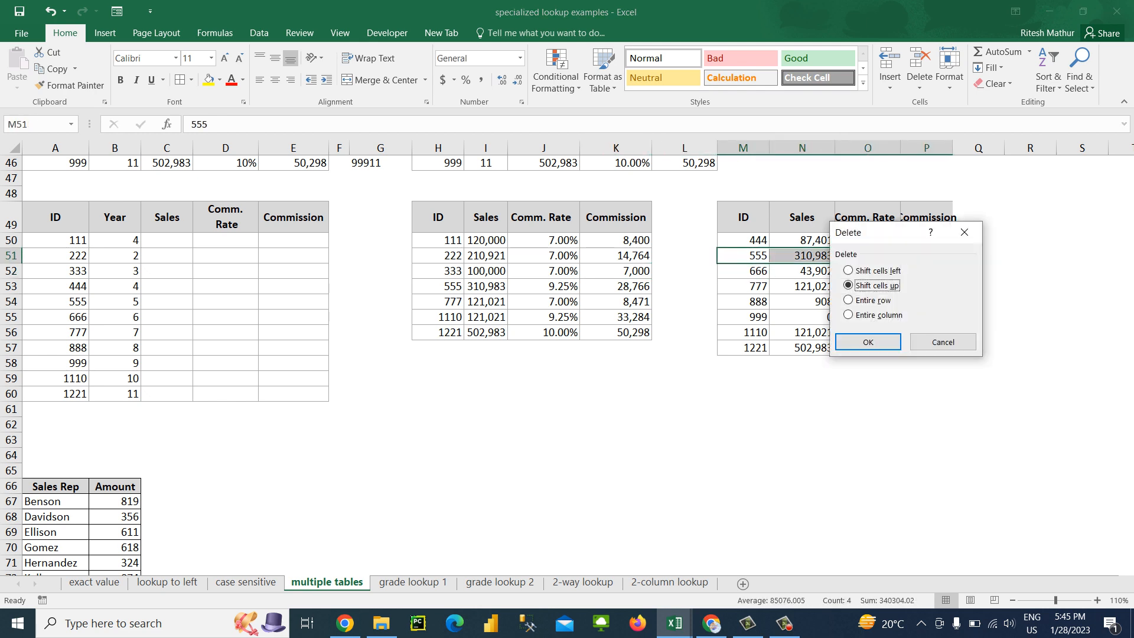
key(Return)
Delete cells M52:P52 for ID 777 from the second reference table, shifting cells up
key(Down)
key(Down)
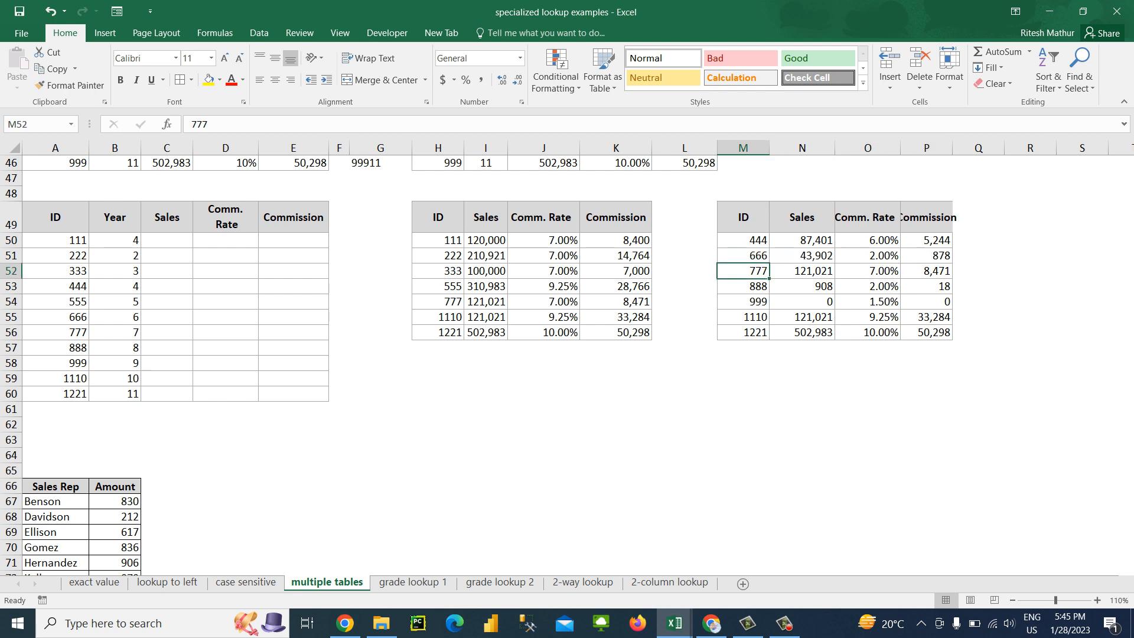
key(Up)
key(shift+Right)
key(shift+Right)
key(shift+Right)
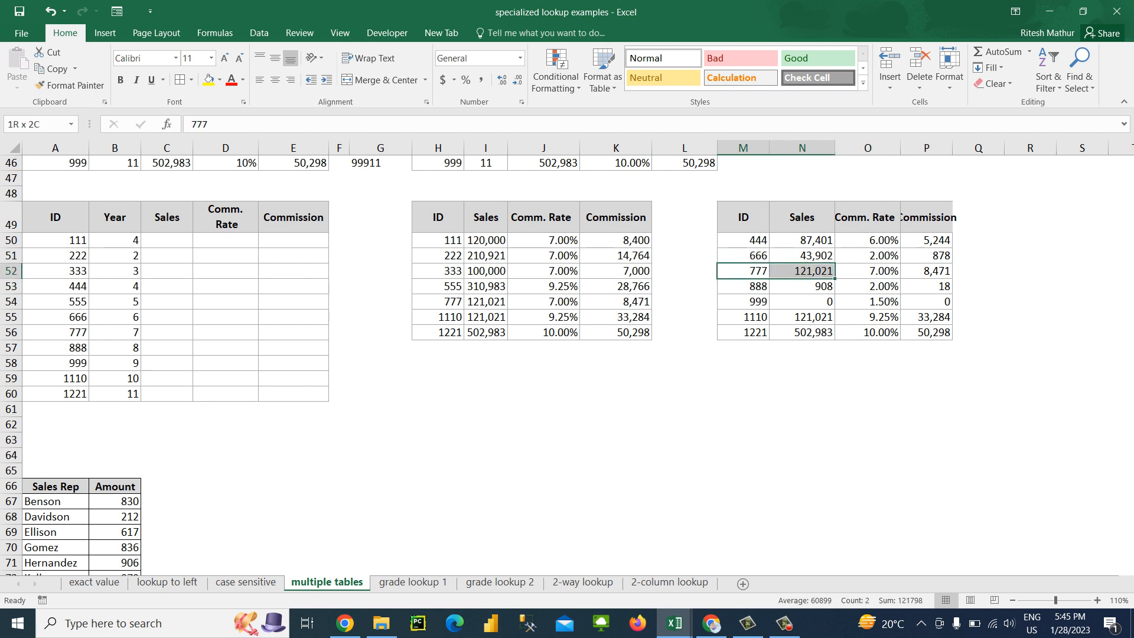
key(ctrl+minus)
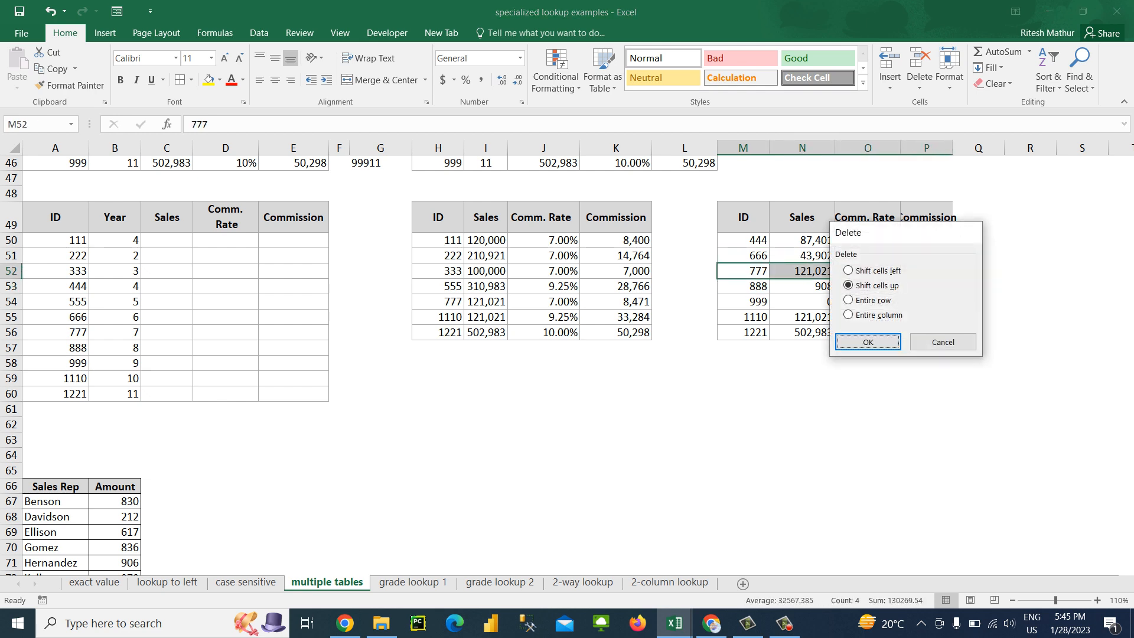
key(Return)
Delete cells M54:P55 for IDs 1110 and 1221 from the second reference table, shifting cells up
key(Down)
key(Down)
key(shift+Right)
key(shift+Right)
key(shift+Right)
key(shift+Down)
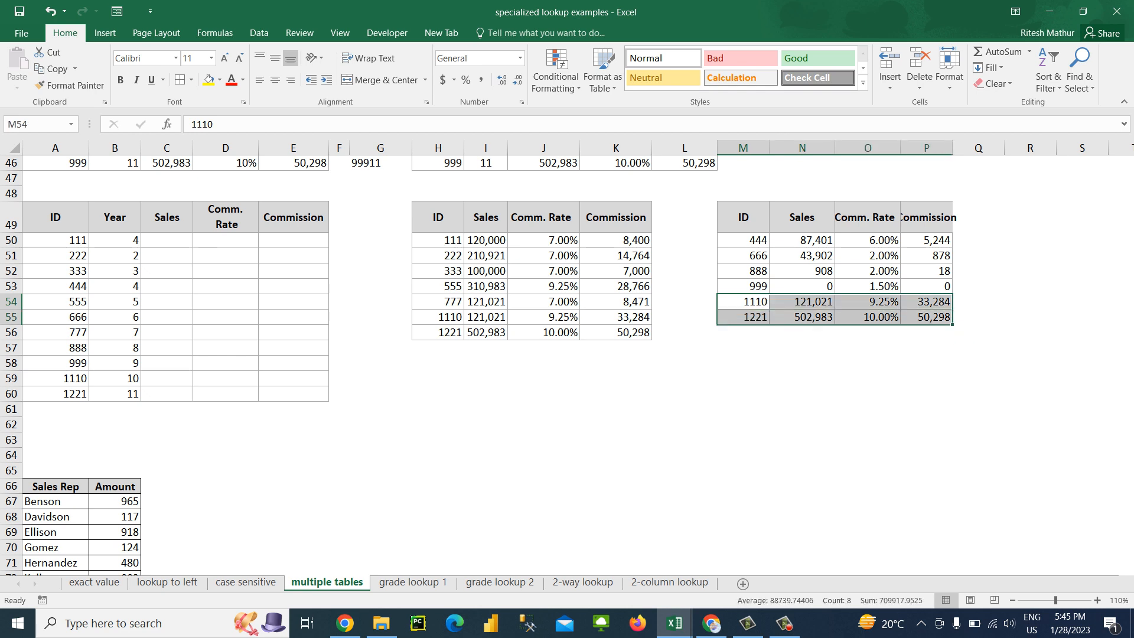
key(ctrl+minus)
key(Return)
Review the IDs in A50:A60 that need to be looked up in the two reference tables
key(Left)
key(Left)
key(Left)
key(Left)
key(Left)
key(Left)
key(Left)
key(Left)
key(Left)
key(Left)
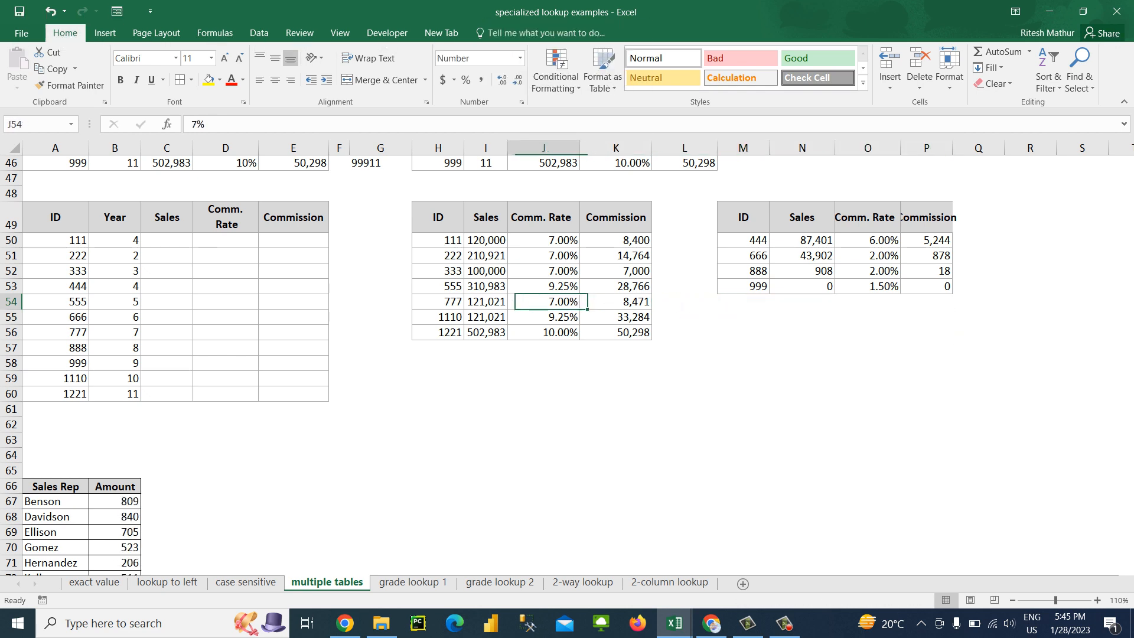
key(Left)
key(Left)
key(Up)
key(Up)
key(Up)
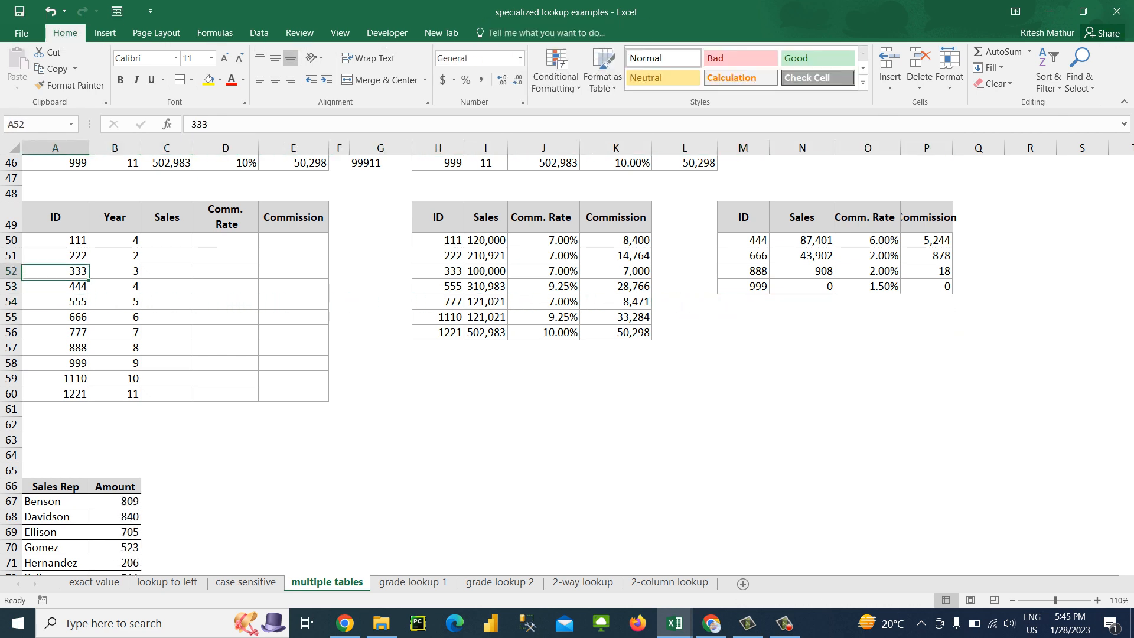
key(Down)
key(Down)
key(Down)
key(Down)
key(Down)
key(Down)
key(Down)
key(Down)
key(Down)
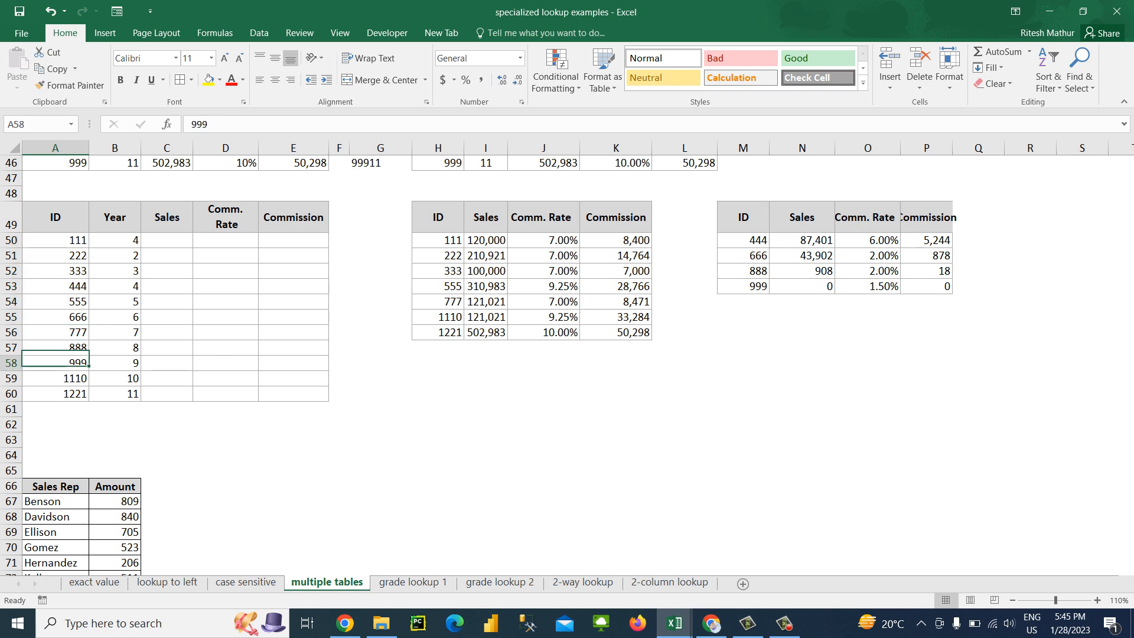
key(Up)
key(Up)
key(Up)
key(Up)
key(Up)
key(Up)
key(Up)
key(Up)
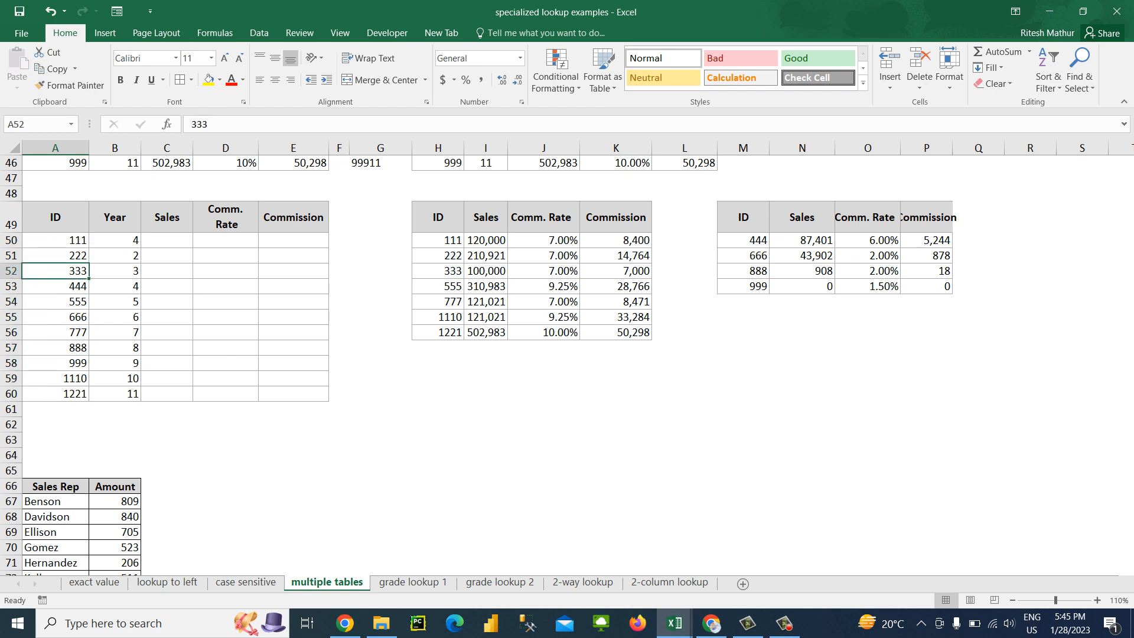
key(Up)
Label the first reference table TeamA in H48, above its ID header
key(Right)
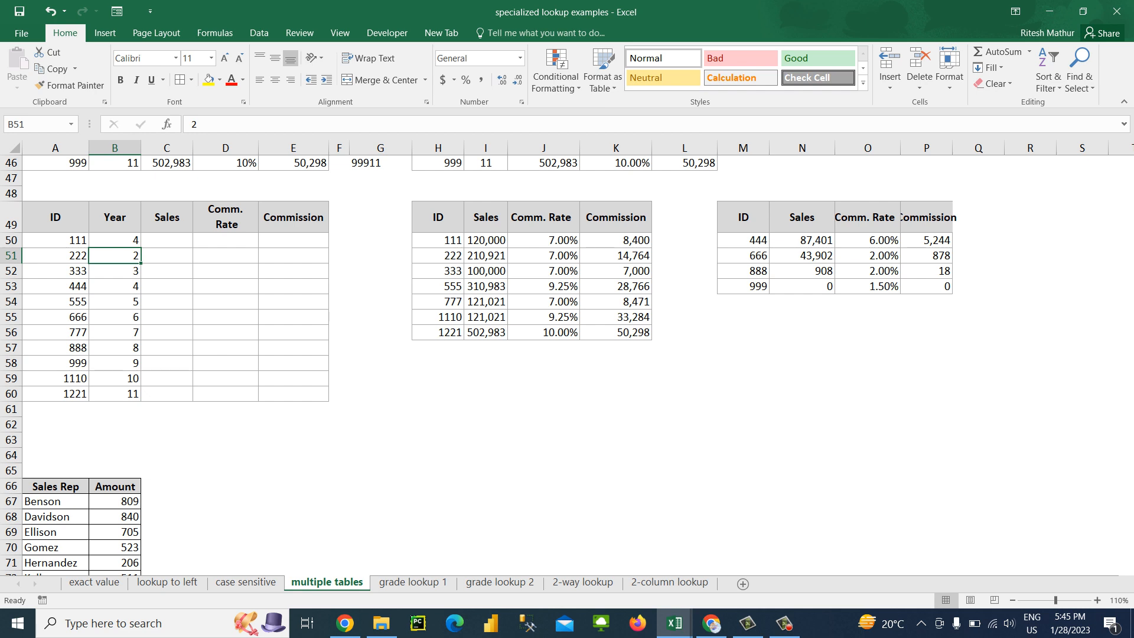
key(Right)
key(Right)
key(Right)
key(Right)
key(Right)
key(Right)
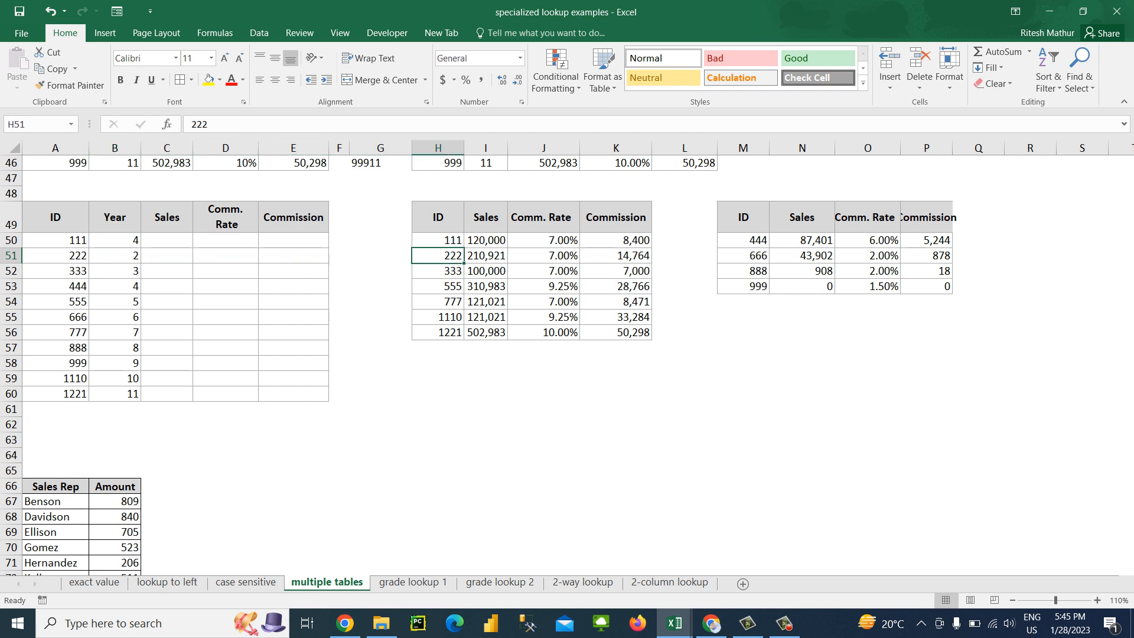
key(Up)
key(Up)
key(Up)
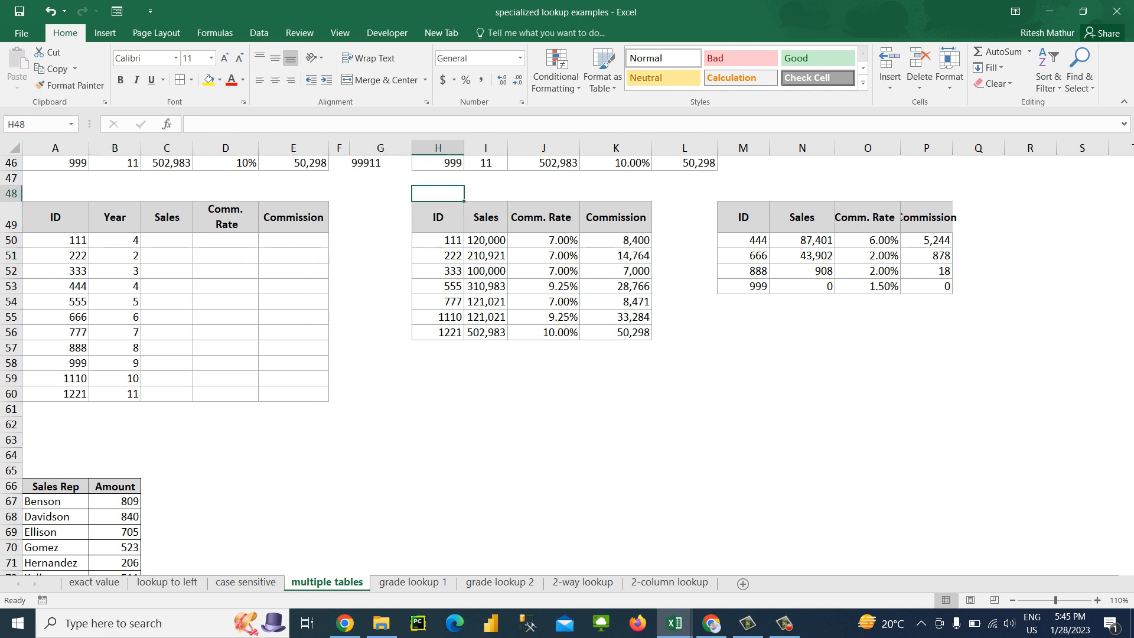
text(Team)
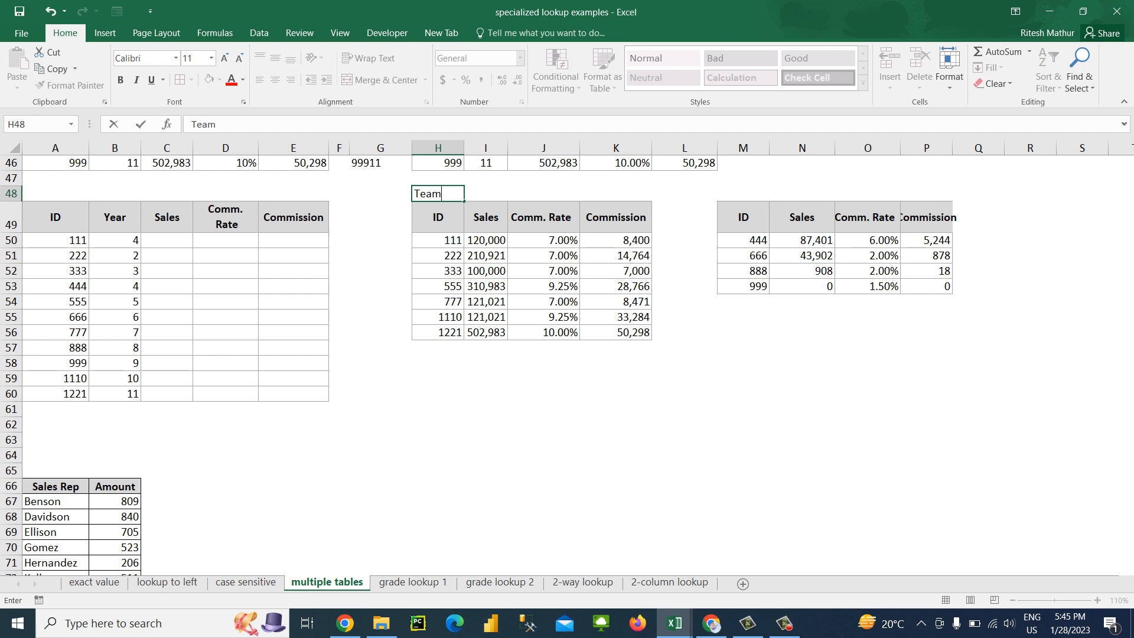
text(A)
Label the second reference table TeamB in M48, above its ID header
key(Right)
key(Right)
key(Right)
key(Right)
key(Right)
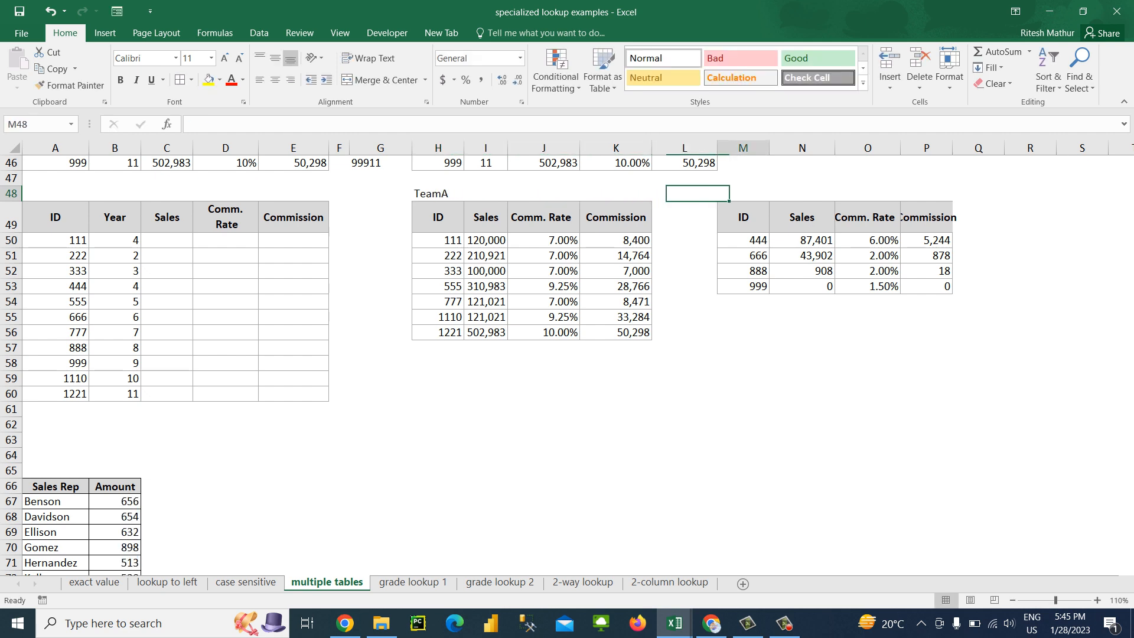
text(Tea)
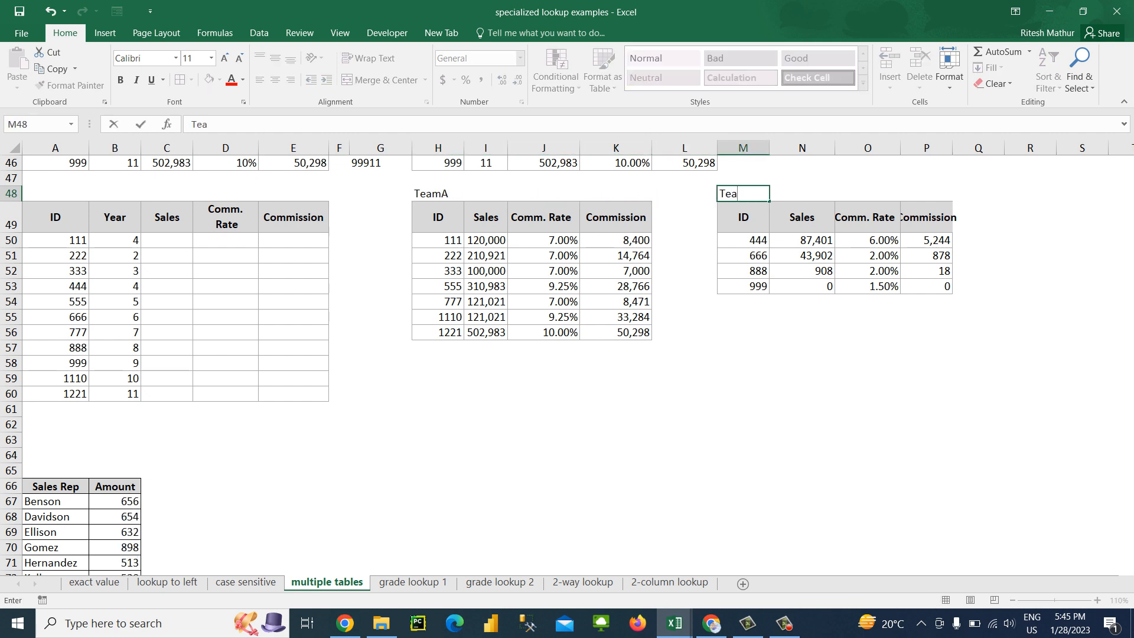
text(mB)
Start a VLOOKUP in C50, the first Sales cell, with the ID in A50 as the lookup value
key(Left)
key(Left)
key(Left)
key(Down)
key(Left)
key(Left)
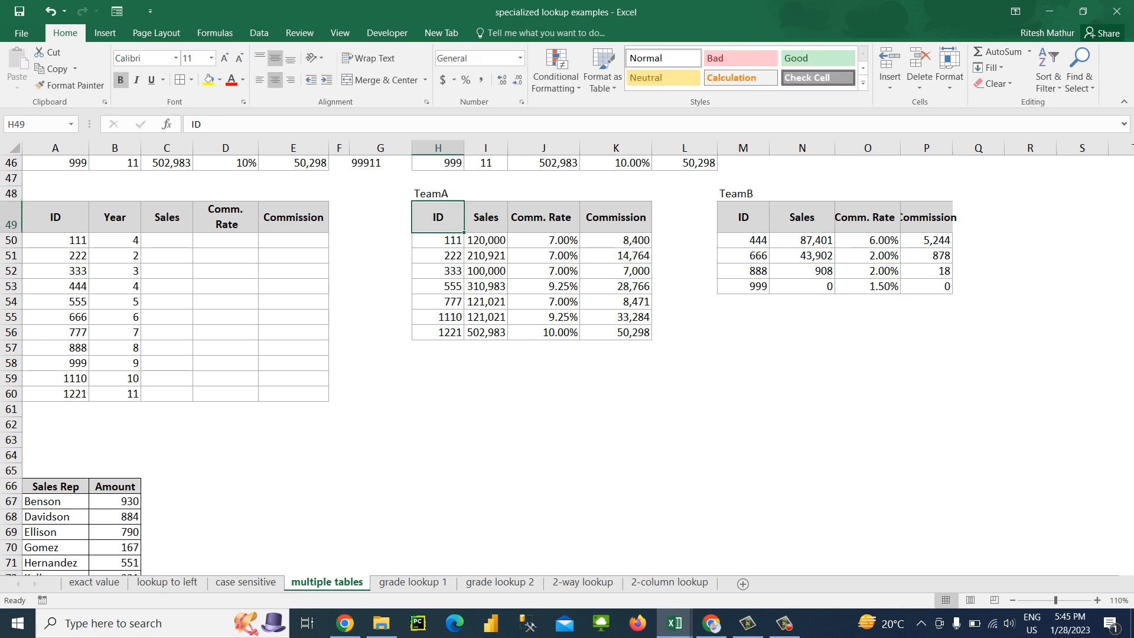
key(Down)
key(Left)
key(Left)
key(Left)
key(Left)
key(Left)
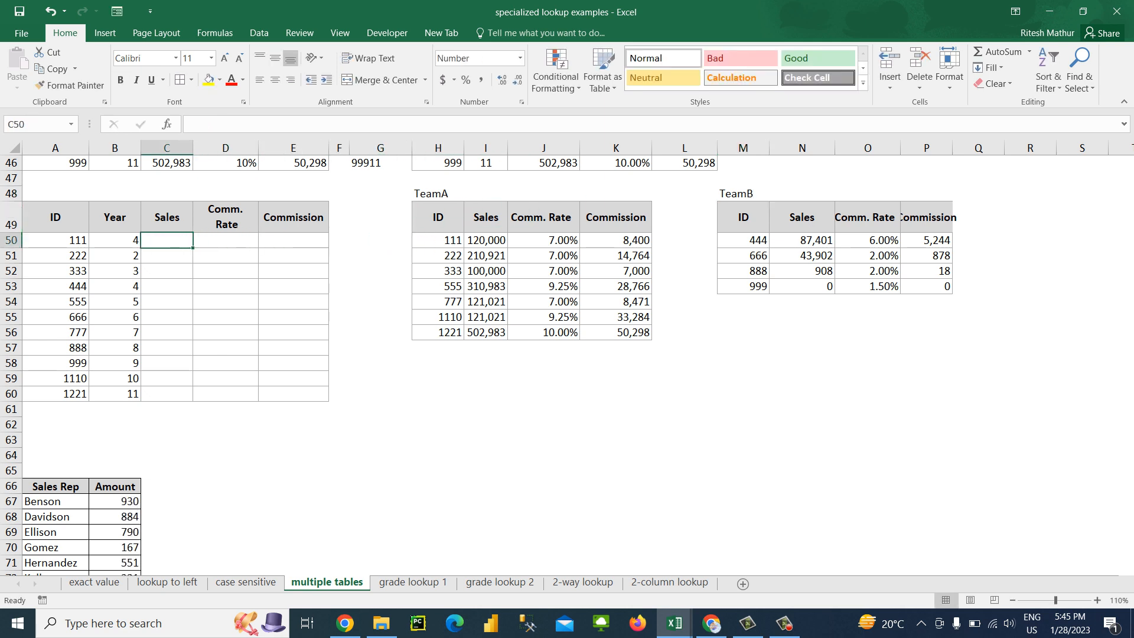
text(=vlo)
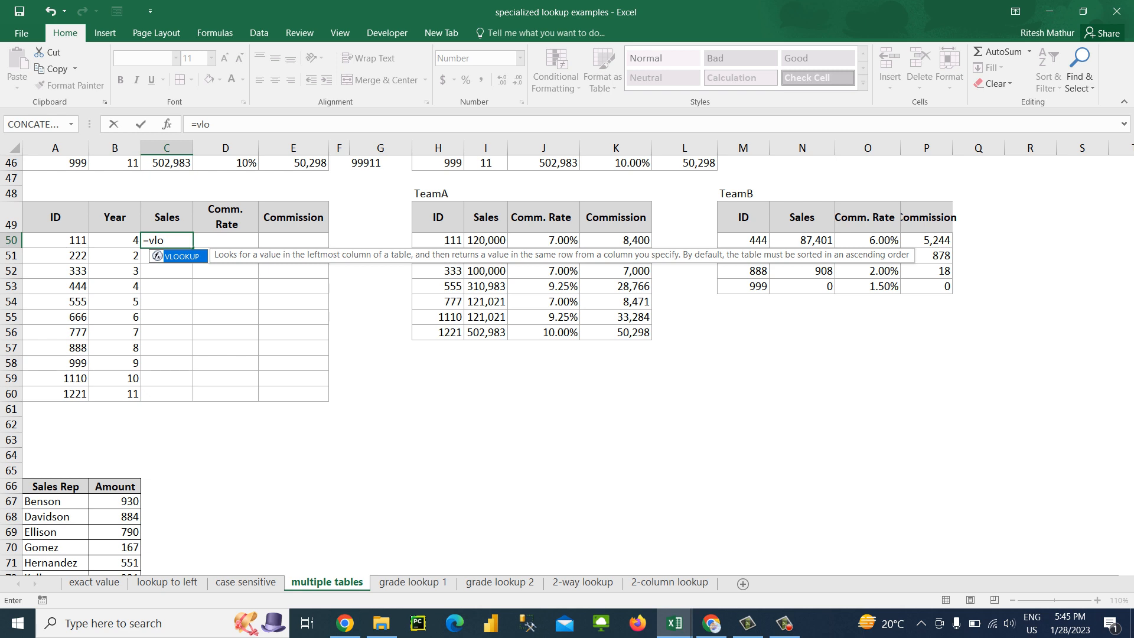
key(Tab)
key(Left)
key(Left)
text(,)
Complete the C50 VLOOKUP with the absolute TeamA range $H$50:$I$56, column index 2 and exact match 0
key(Right)
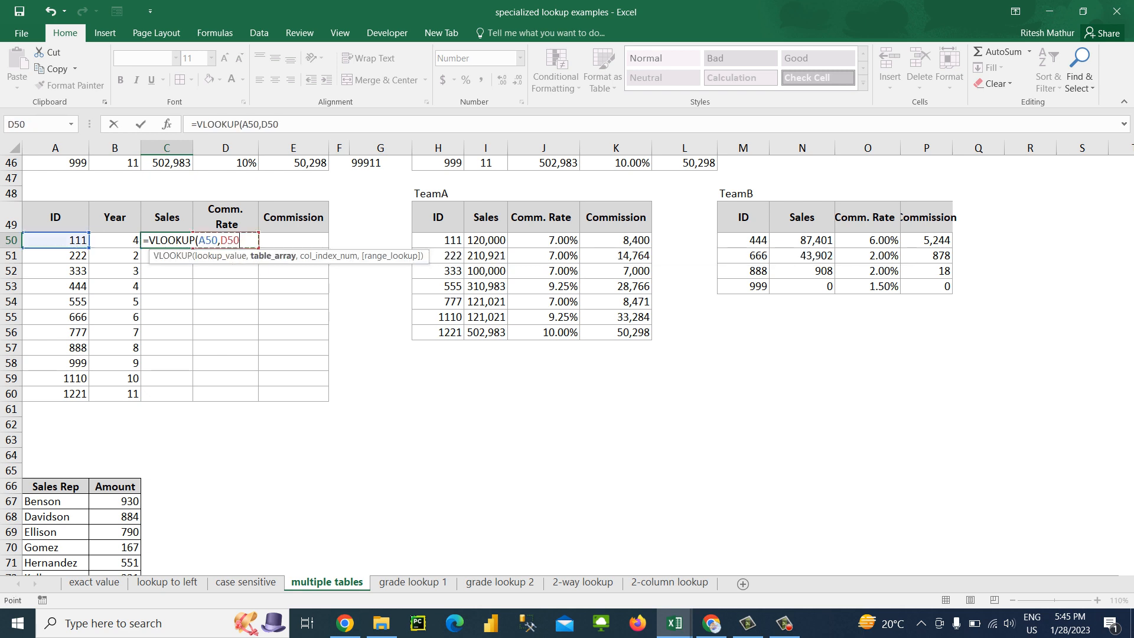
key(Right)
key(Right)
key(Right)
key(Right)
key(shift+Down)
key(shift+Down)
key(shift+Down)
key(shift+Down)
key(shift+Down)
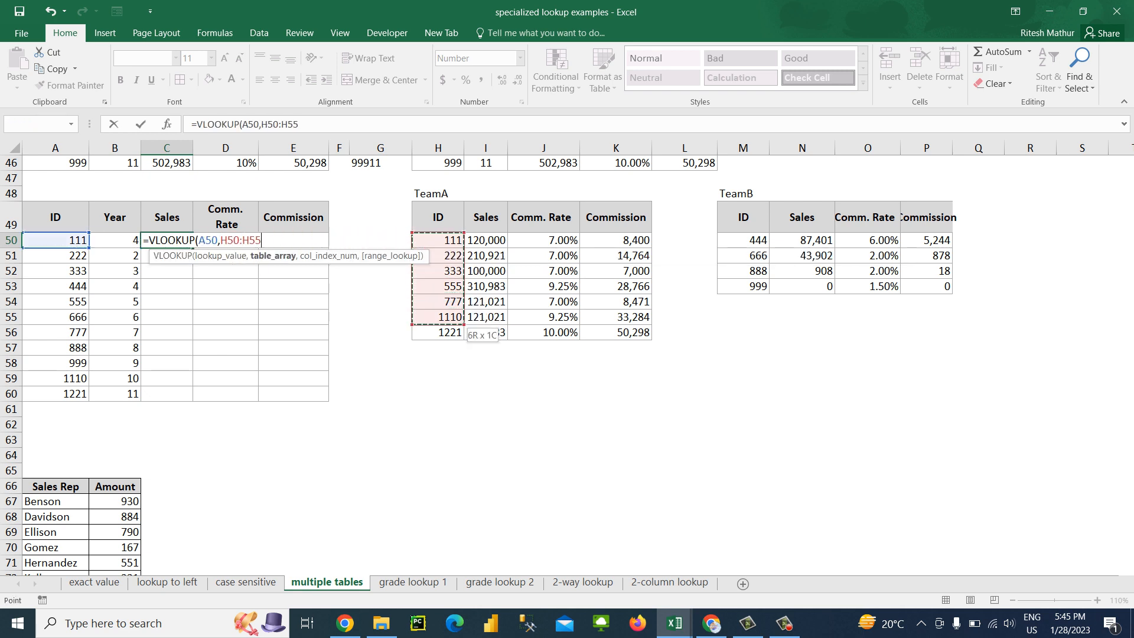
key(shift+Right)
key(shift+Down)
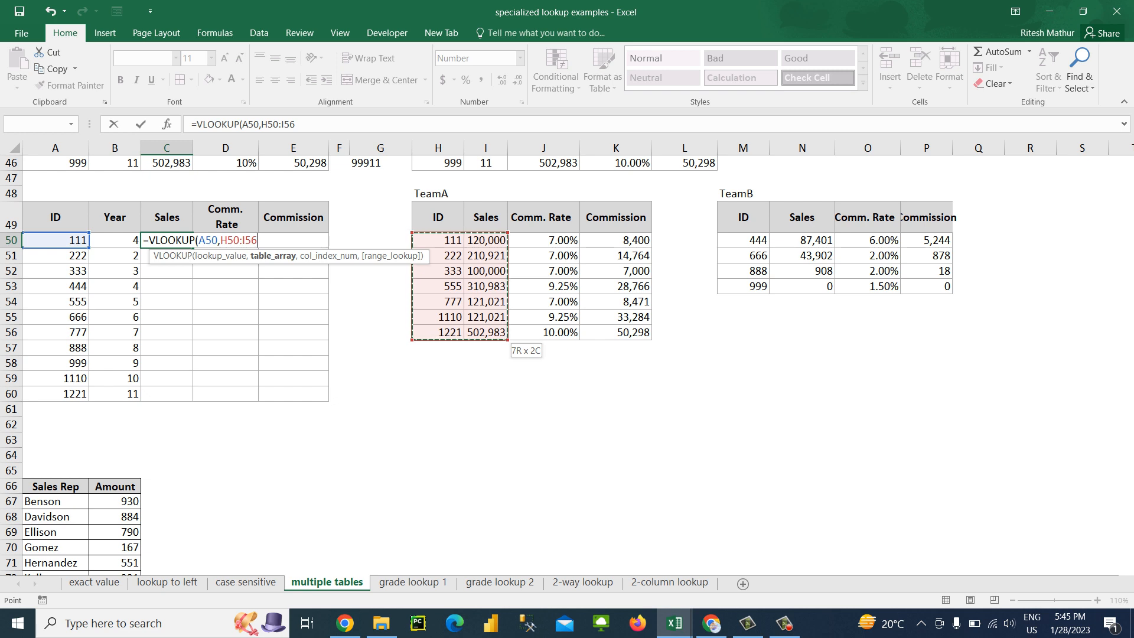
key(F4)
text(,2,0))
key(Return)
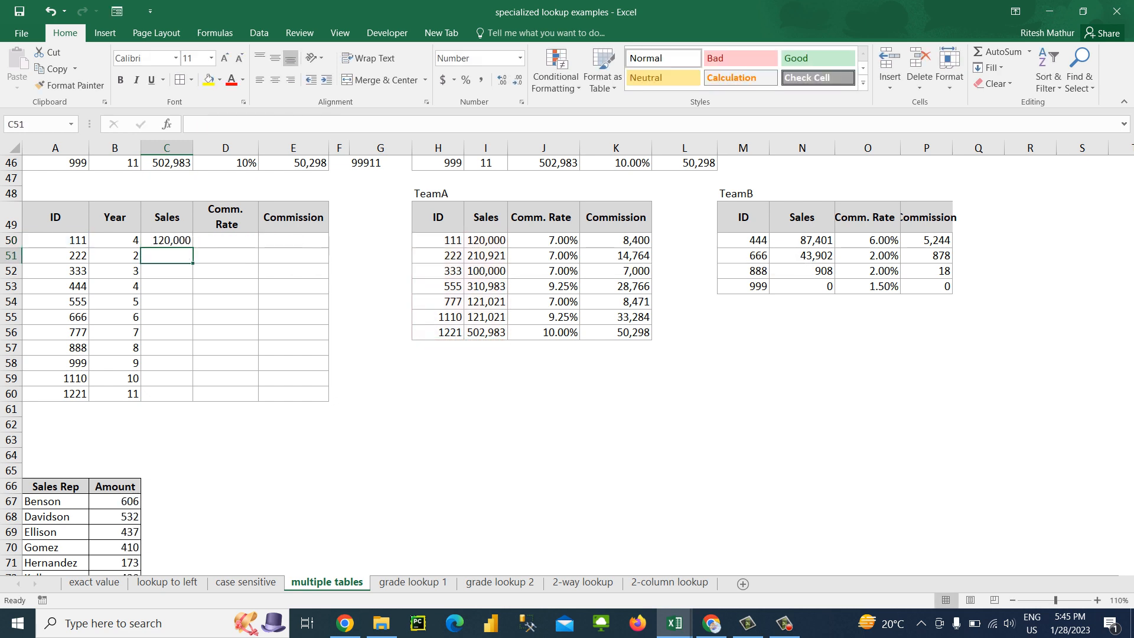
Fill the TeamA VLOOKUP formula from C50 down through C60
key(Left)
key(ctrl+Down)
key(Right)
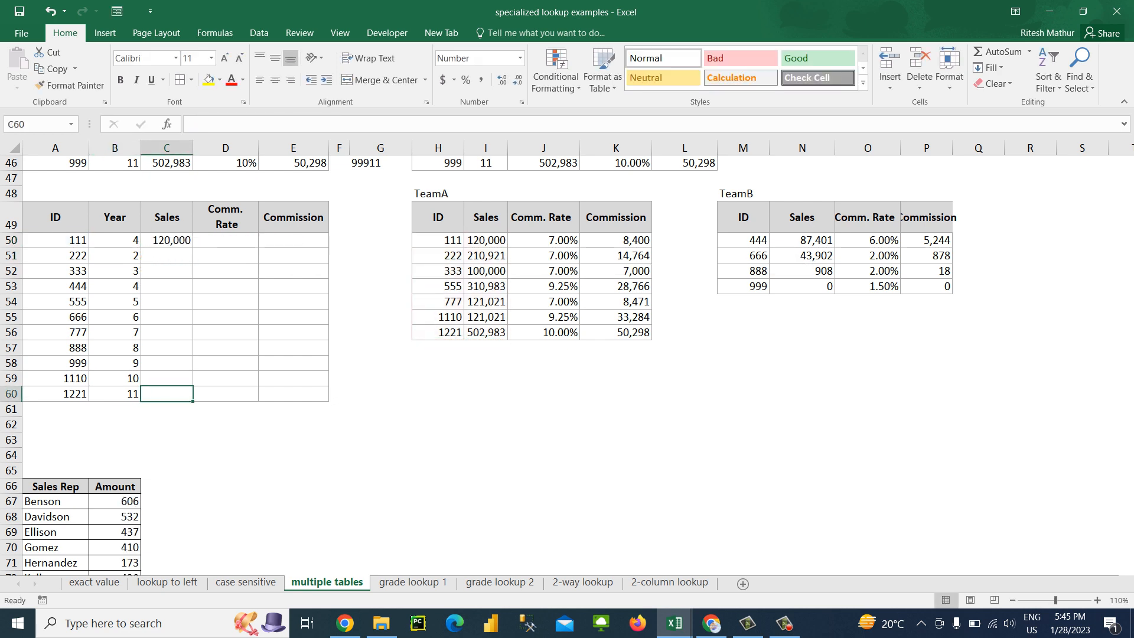
key(ctrl+shift+Up)
key(ctrl+d)
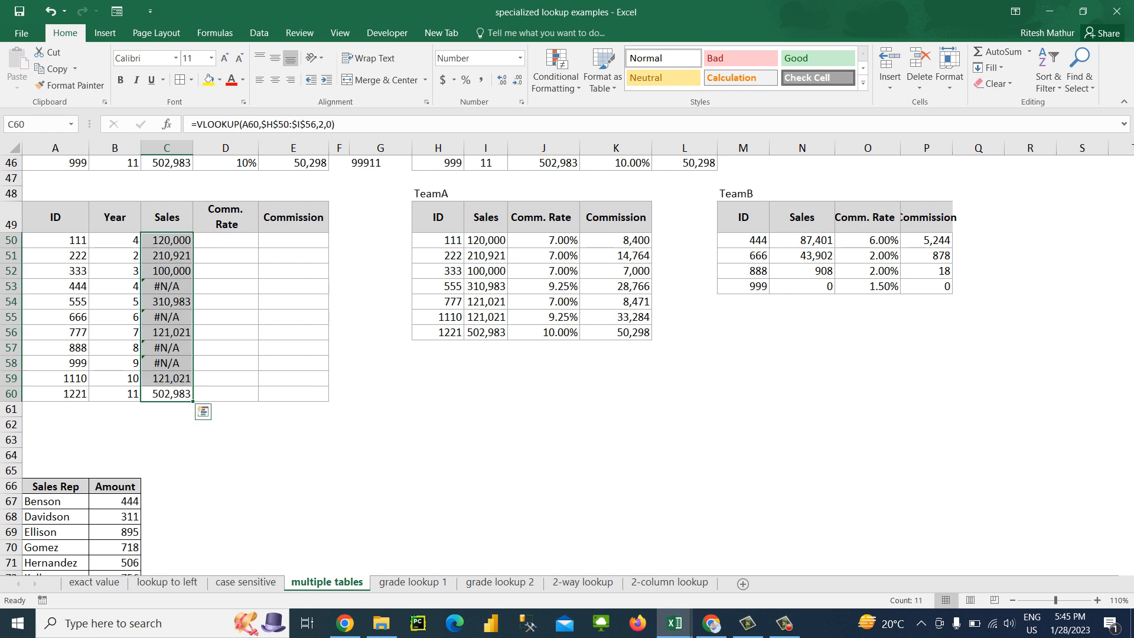
Examine the Sales lookups in C50:C60, comparing the formulas for IDs in TeamA with those for 444, 666, 888 and 999
click(166, 286)
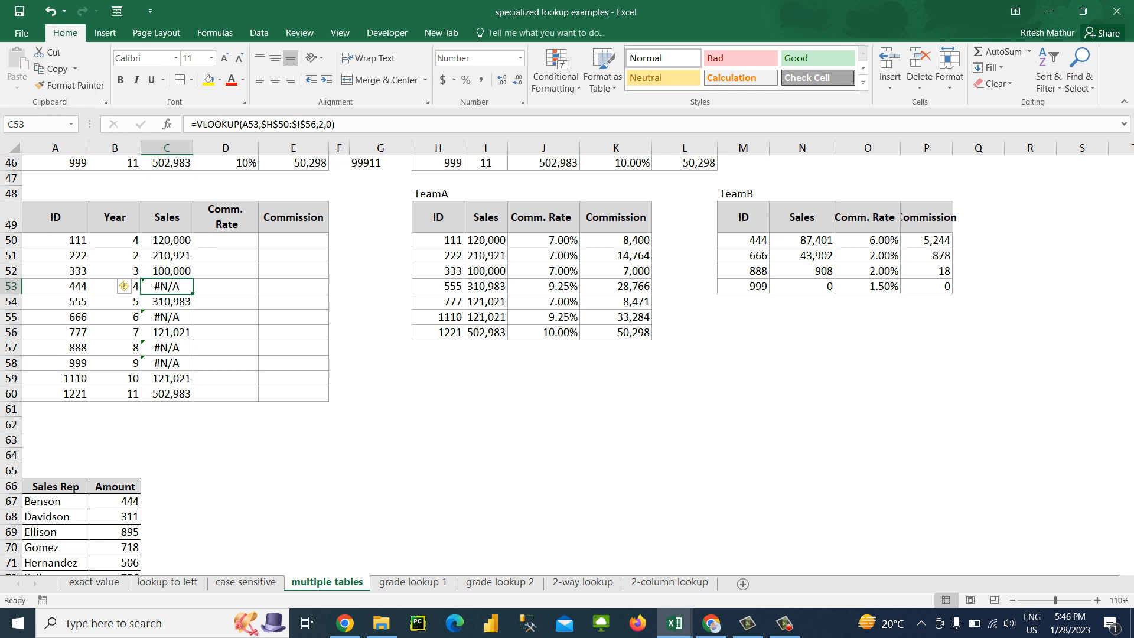
key(Down)
key(Down)
key(Down)
key(Down)
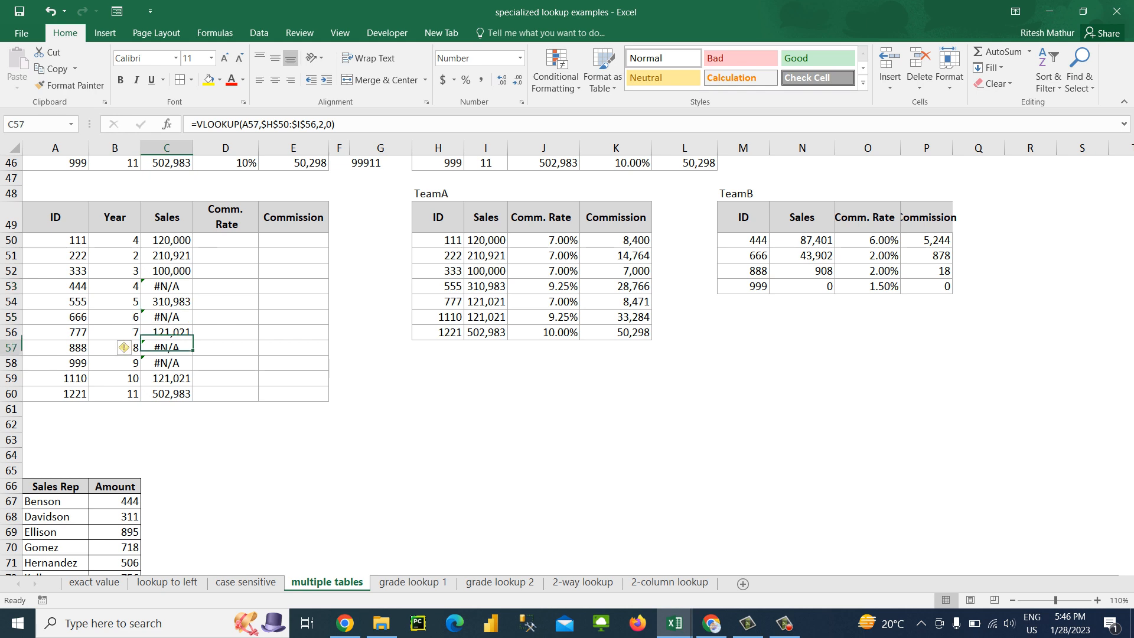
key(Down)
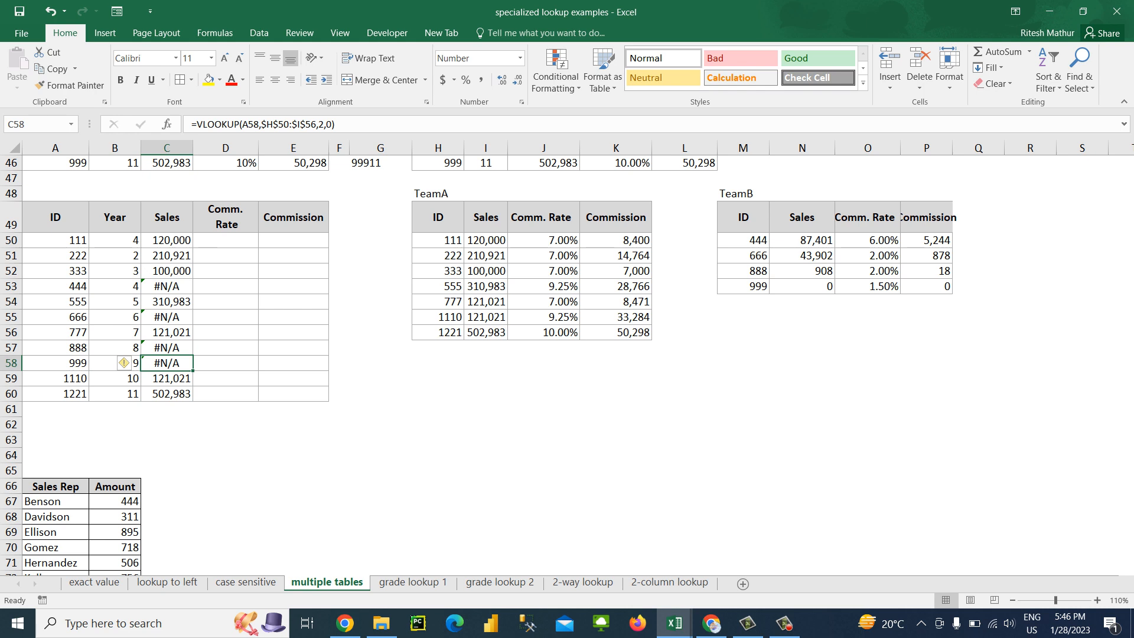
click(56, 287)
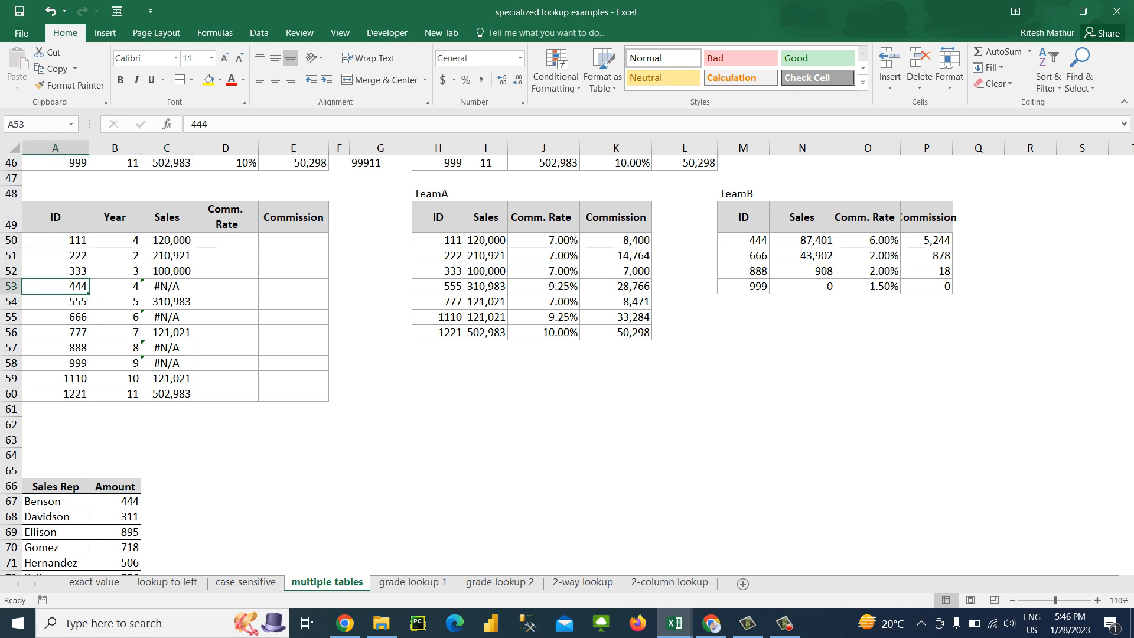
click(167, 302)
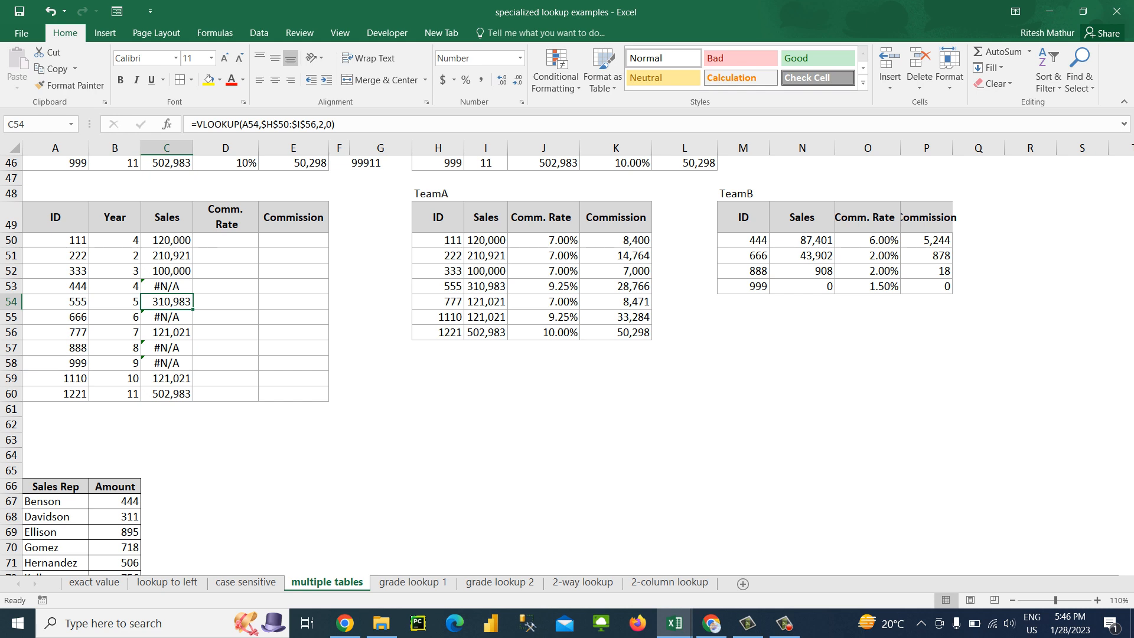
click(167, 286)
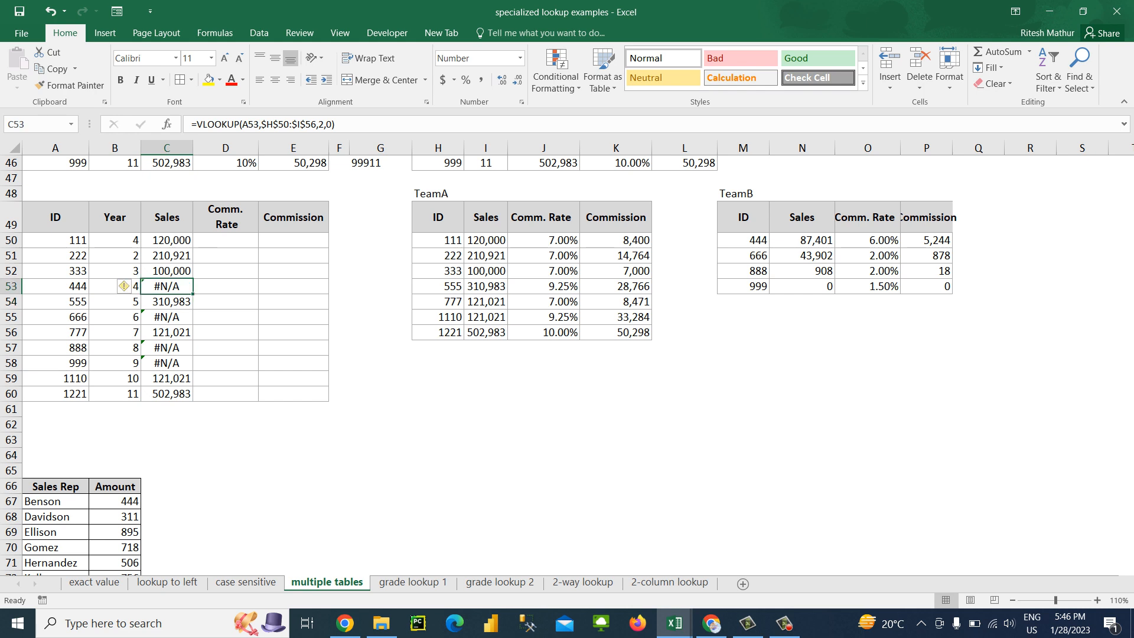
click(167, 240)
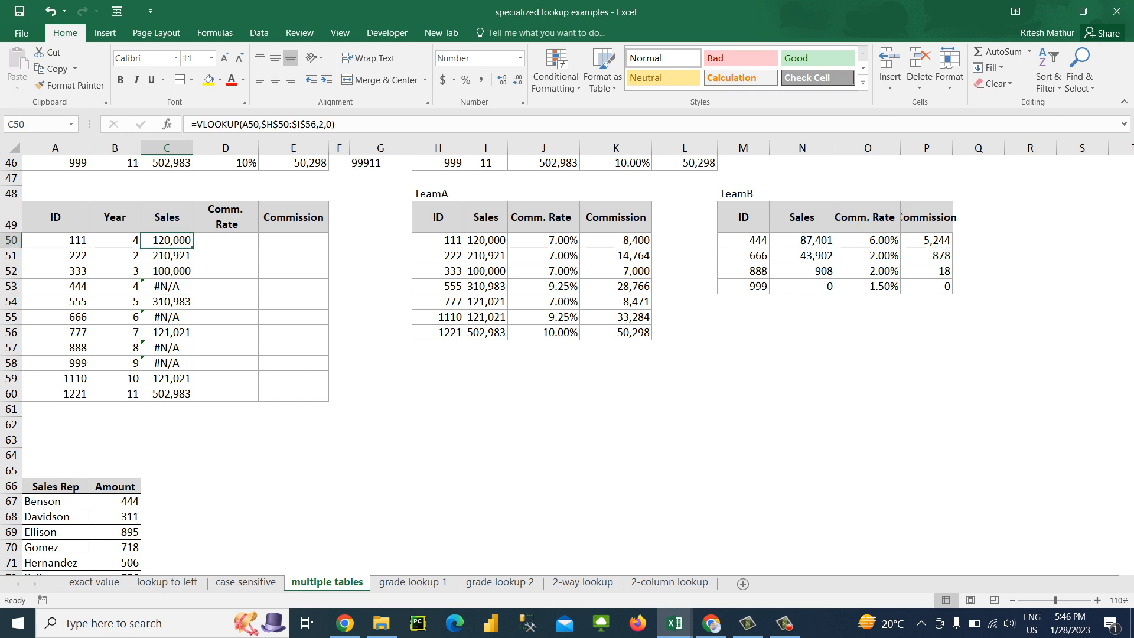
click(166, 286)
click(167, 317)
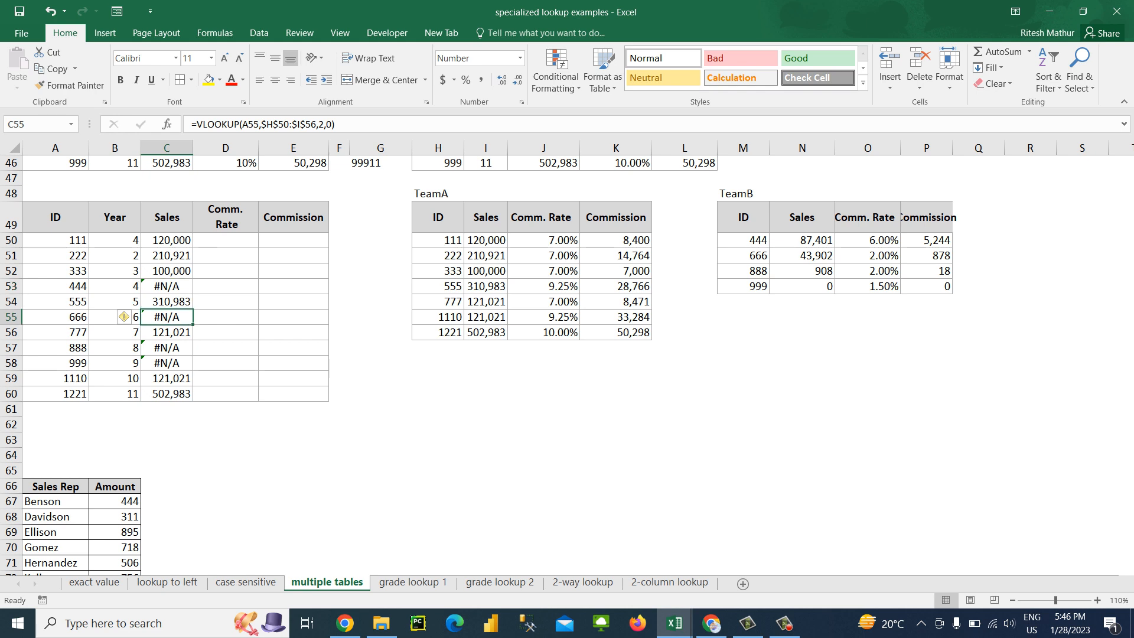
click(167, 363)
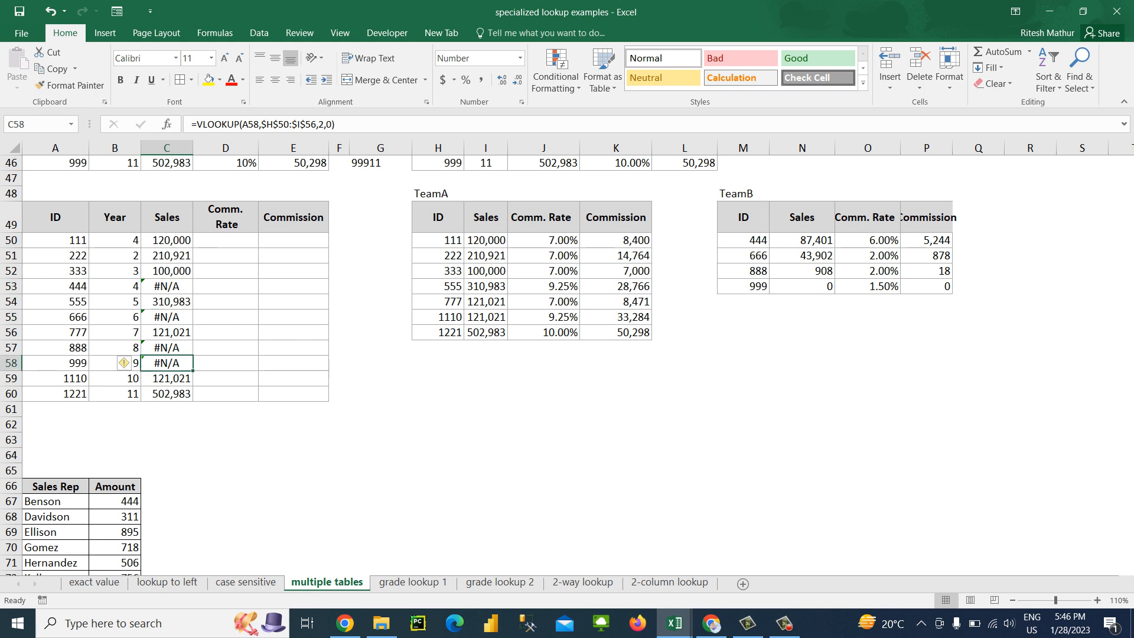
click(167, 240)
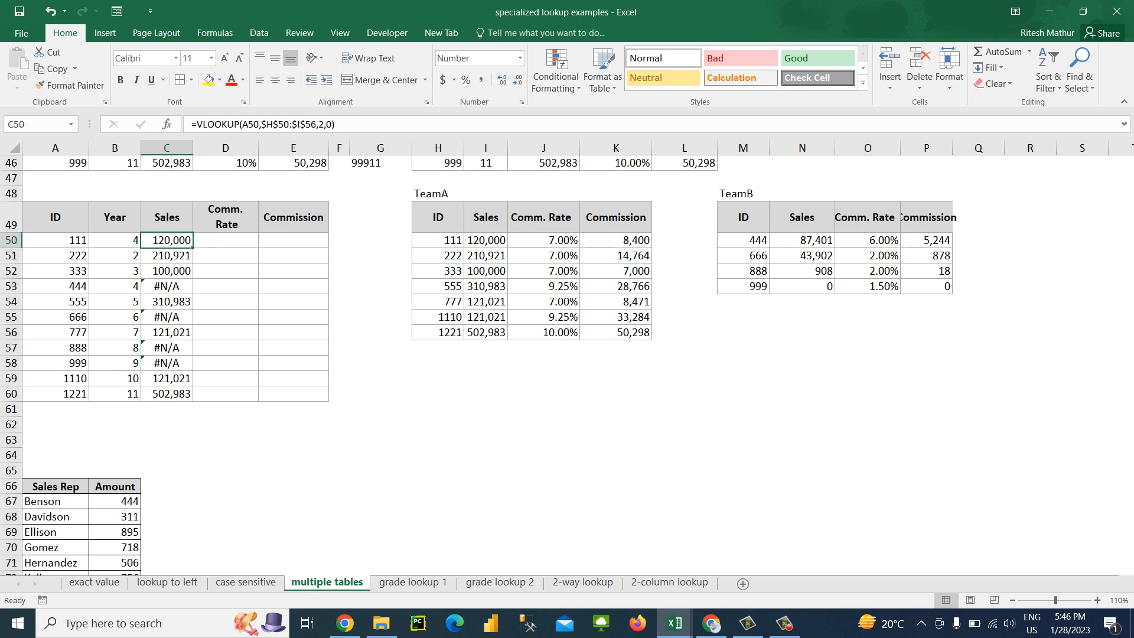
drag(56, 287, 167, 286)
click(167, 241)
text(=vl)
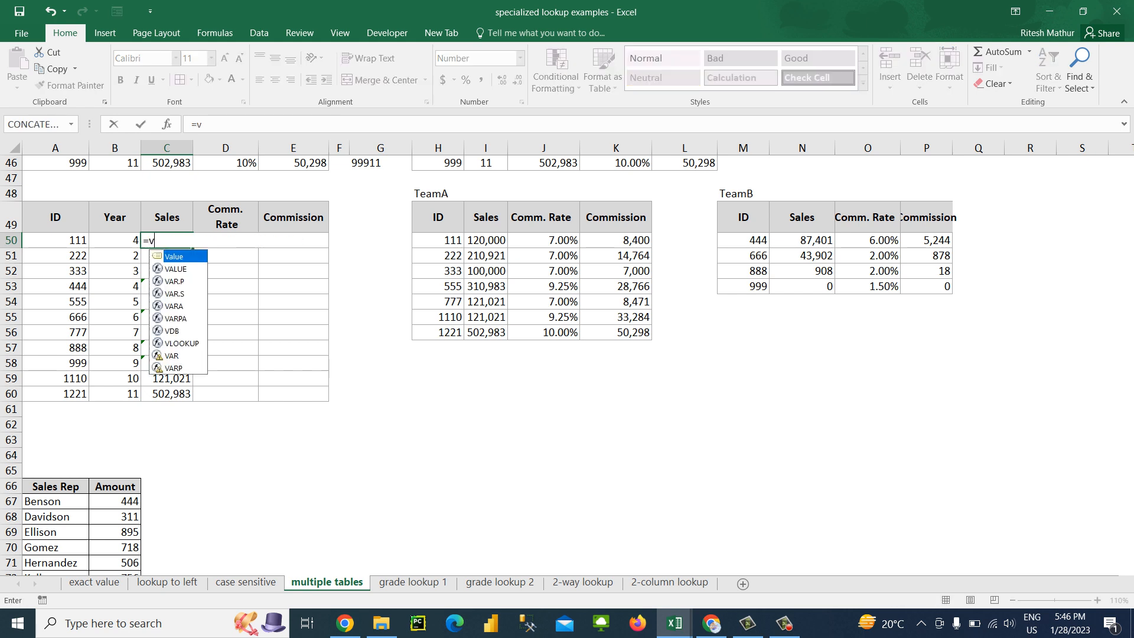
key(Tab)
key(Left)
key(Left)
text(,)
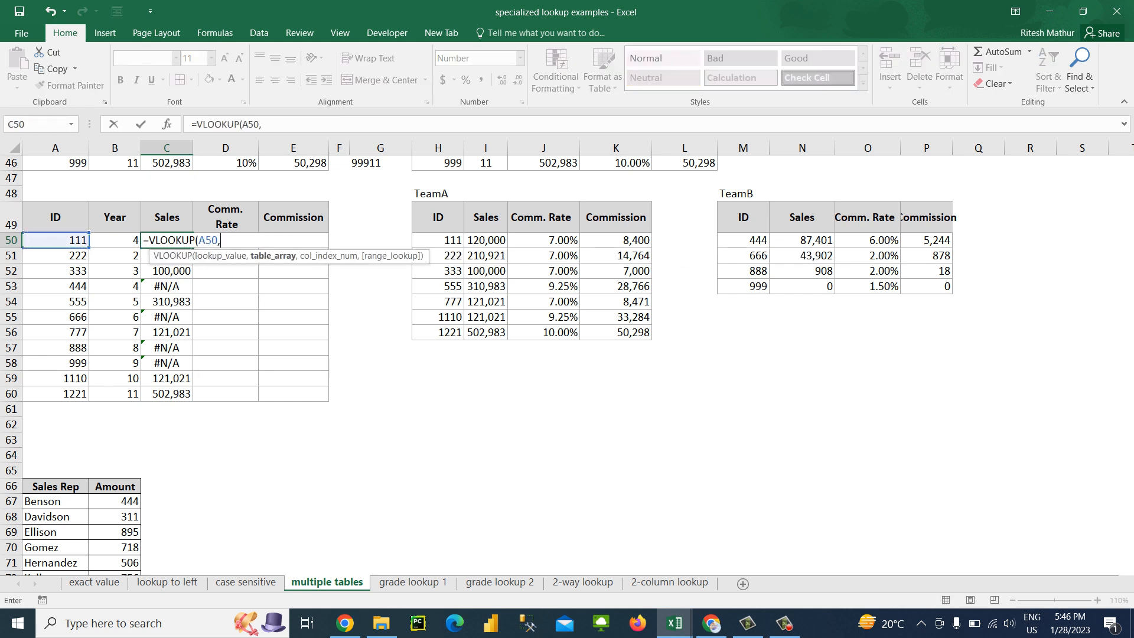
key(Right)
key(Right)
key(Right)
key(Right)
key(Right)
key(Right)
key(Right)
key(Right)
key(Right)
key(Right)
key(Right)
key(Left)
key(ctrl+shift+Right)
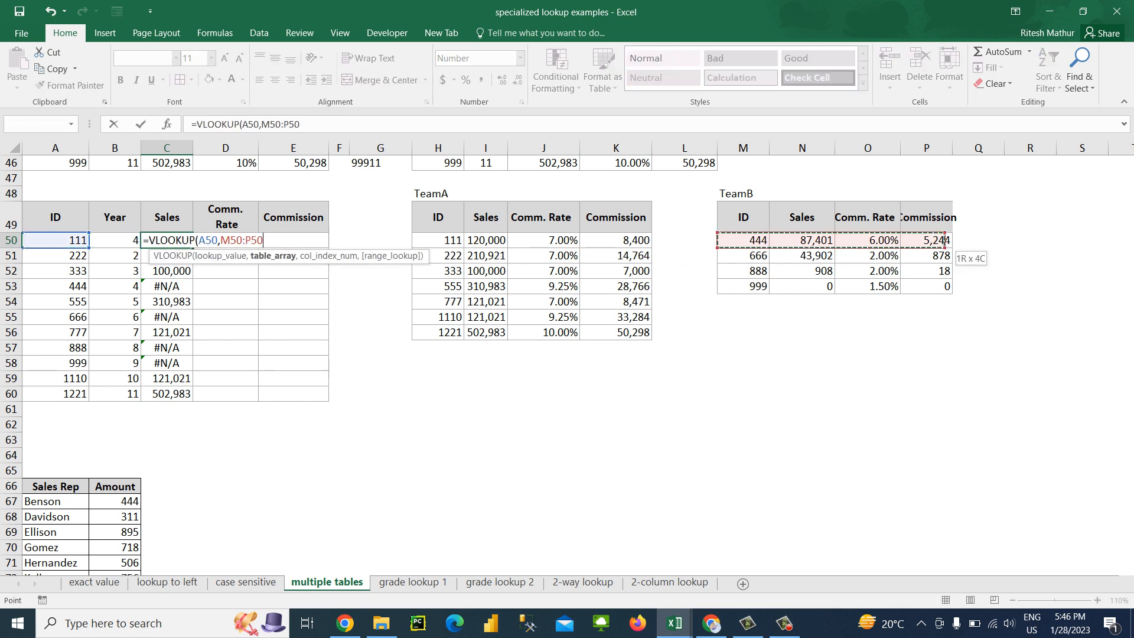
key(ctrl+shift+Down)
key(Escape)
Start a replacement VLOOKUP in C53 with the ID in A53 as the lookup value
key(Down)
key(Down)
key(Down)
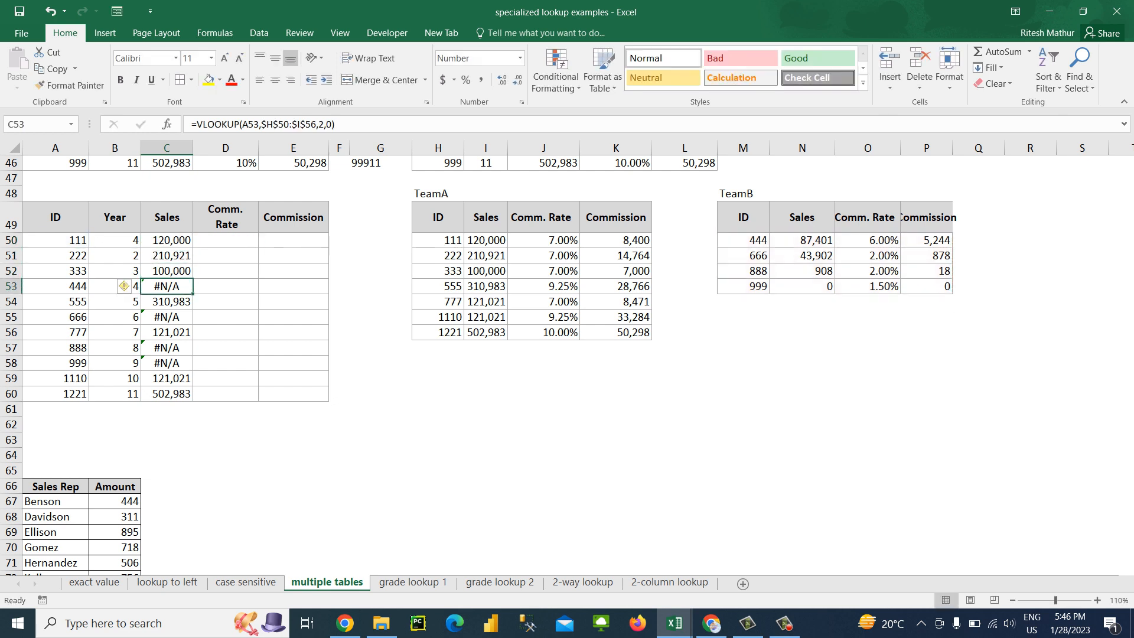
text(=)
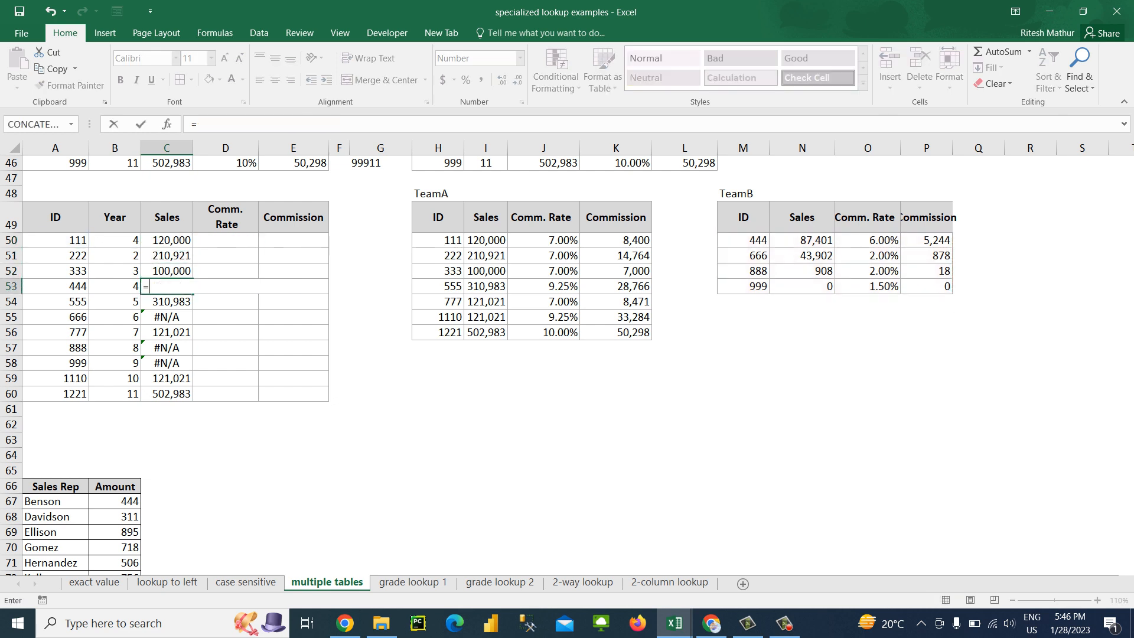
text(VLOOKUP()
key(Left)
key(Left)
text(,)
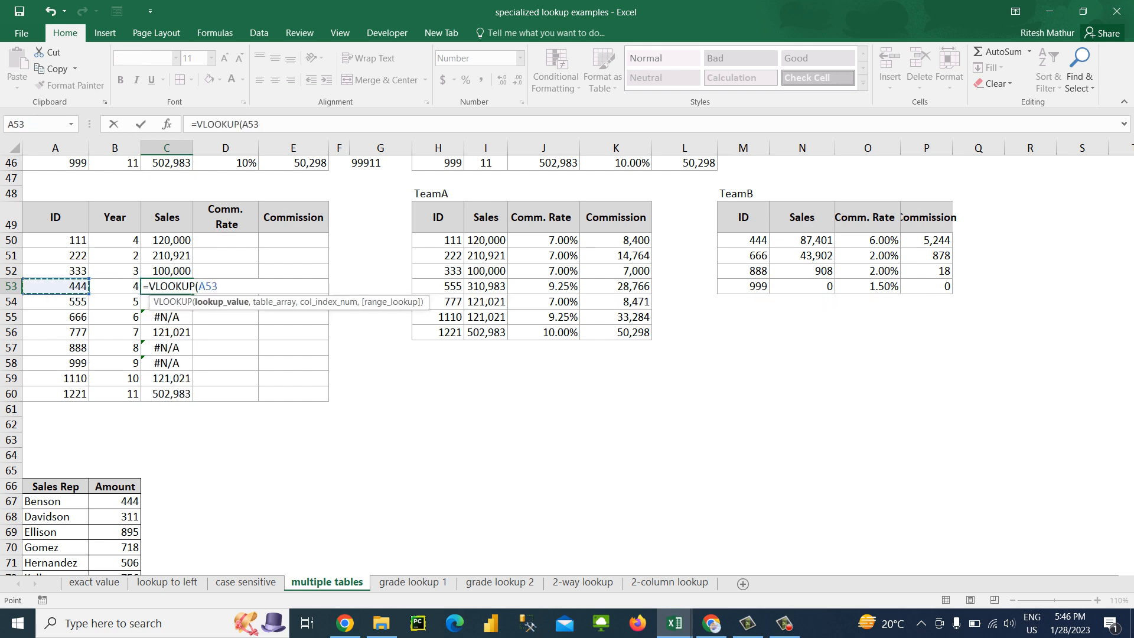
Complete the C53 VLOOKUP with the TeamB range M50:N53, column index 2 and exact match 0
key(Right)
key(Right)
key(Right)
key(Right)
key(Right)
key(Right)
key(Right)
key(Right)
key(Right)
key(Right)
key(Right)
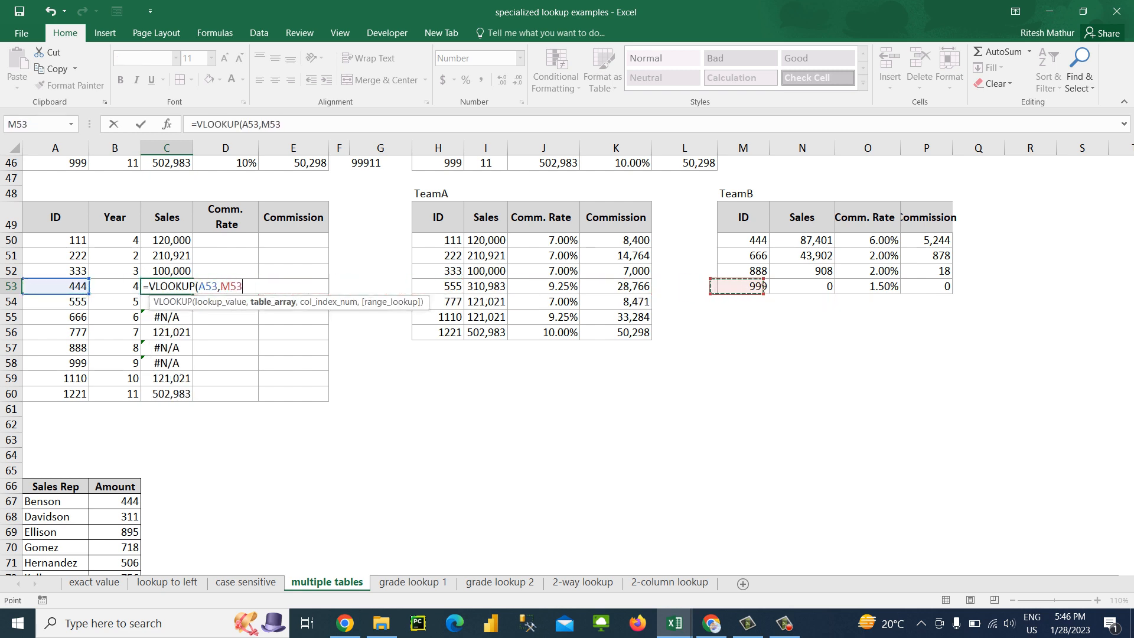
key(Left)
key(Up)
key(Up)
key(Up)
key(shift+Down)
key(shift+Down)
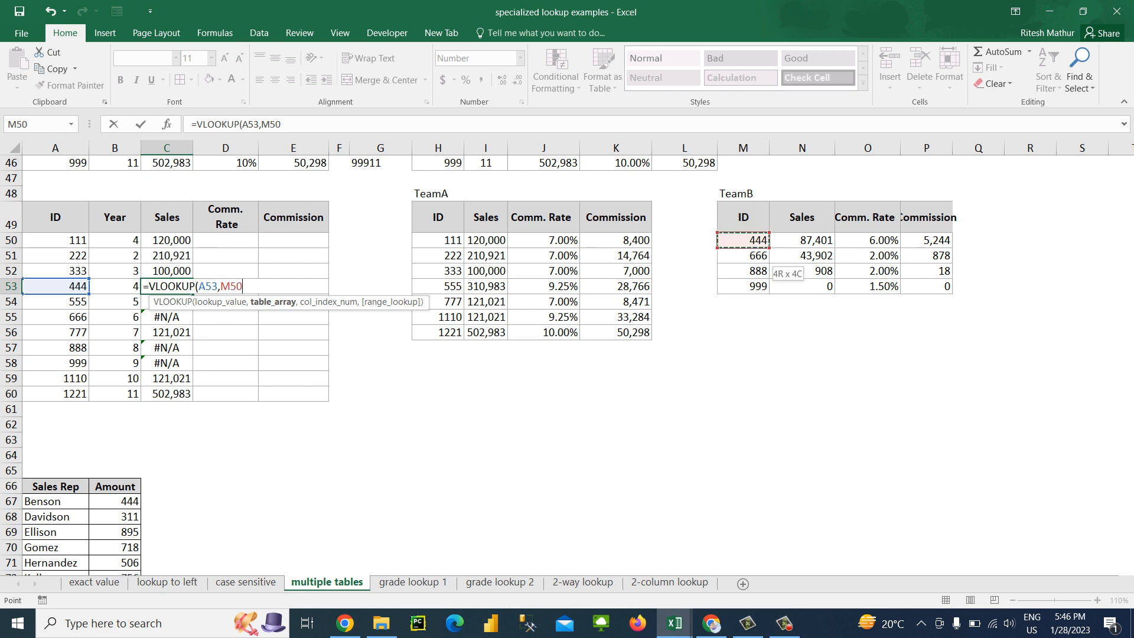
key(shift+Right)
key(shift+Down)
text(,2,0)
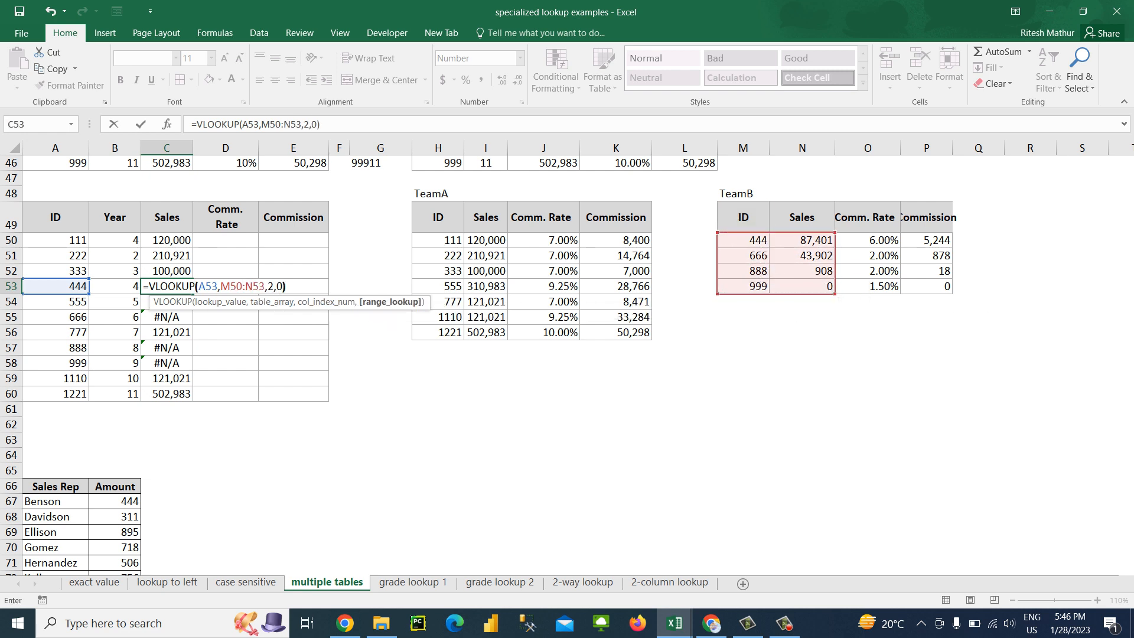
key(Return)
Fill the TeamB VLOOKUP formula from C53 down through C60
key(Up)
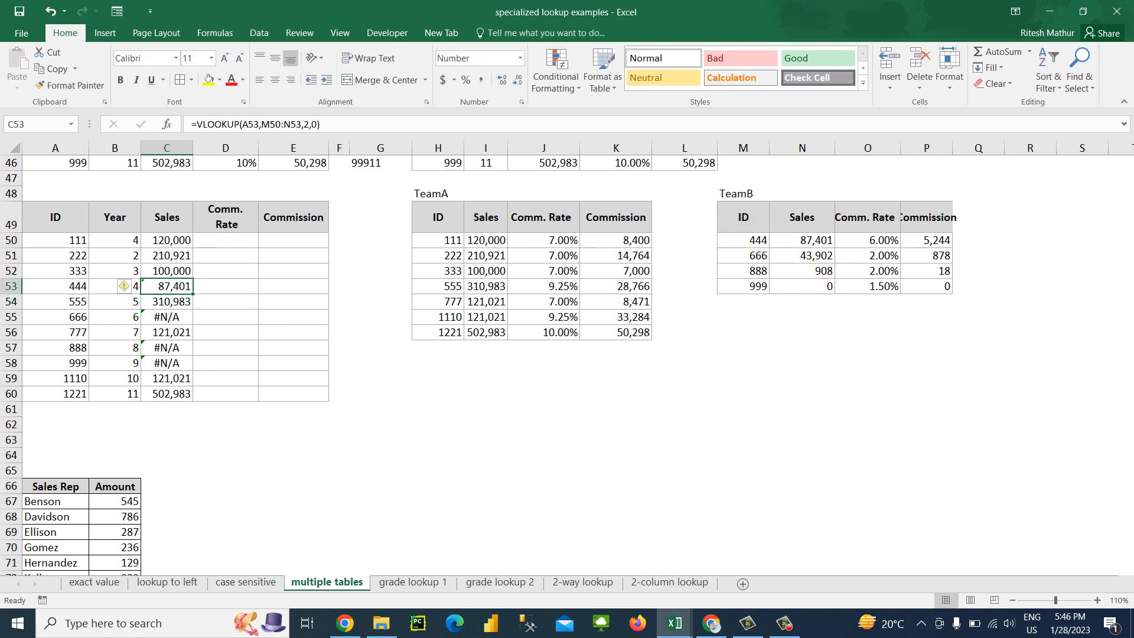
key(ctrl+shift+Down)
key(ctrl+d)
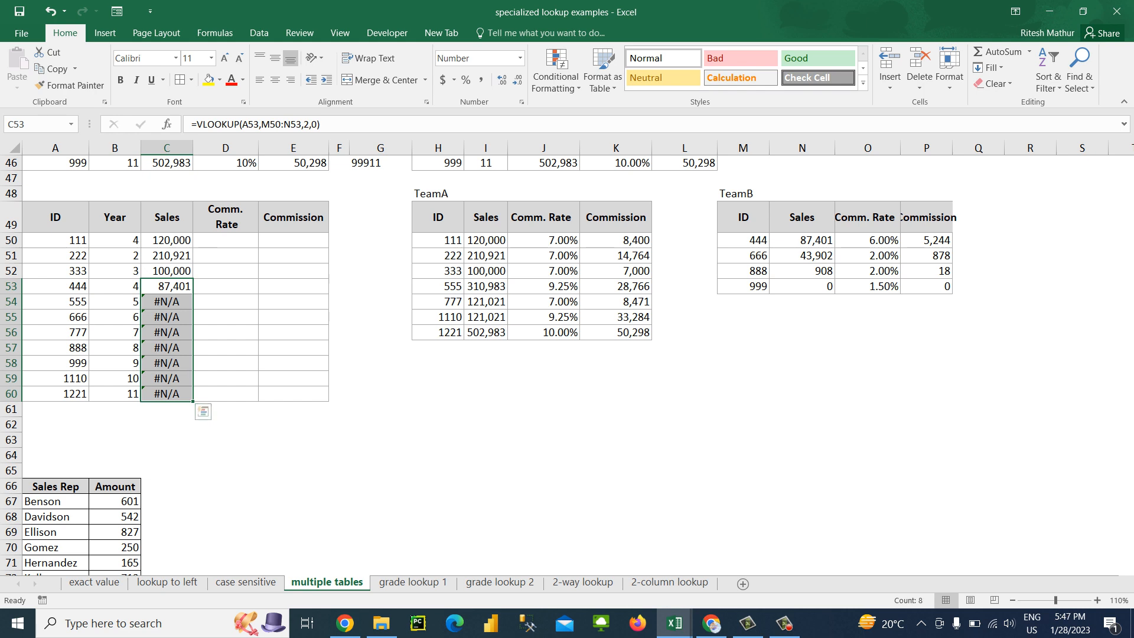
Make the TeamB range in C53's VLOOKUP absolute as $M$50:$N$53 and fill the formula down through C60
click(166, 286)
click(282, 124)
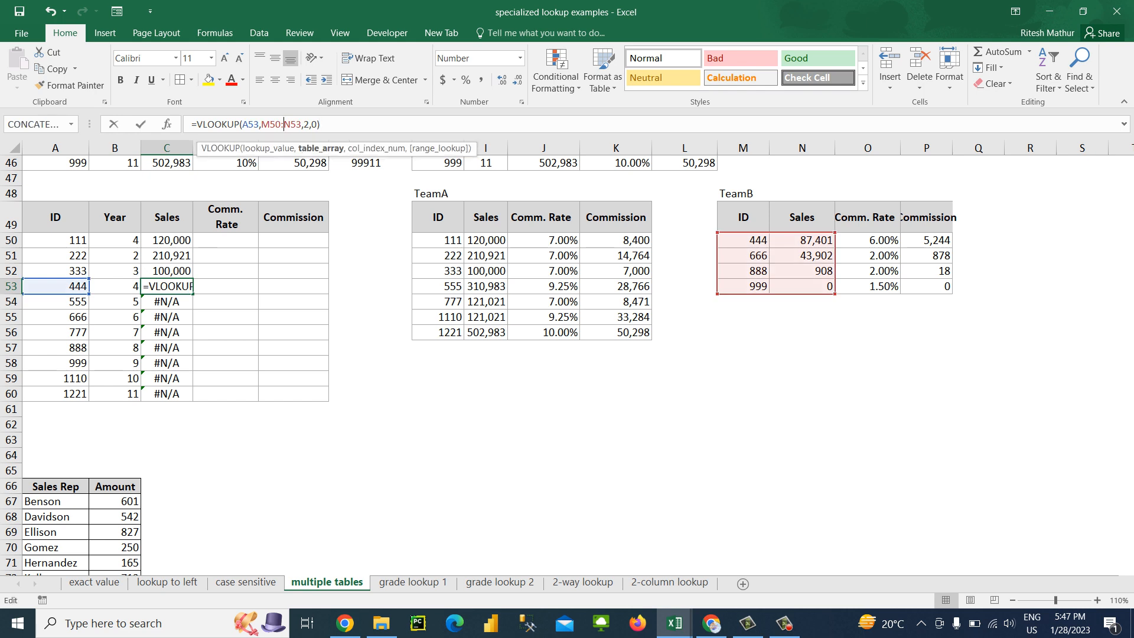
key(F4)
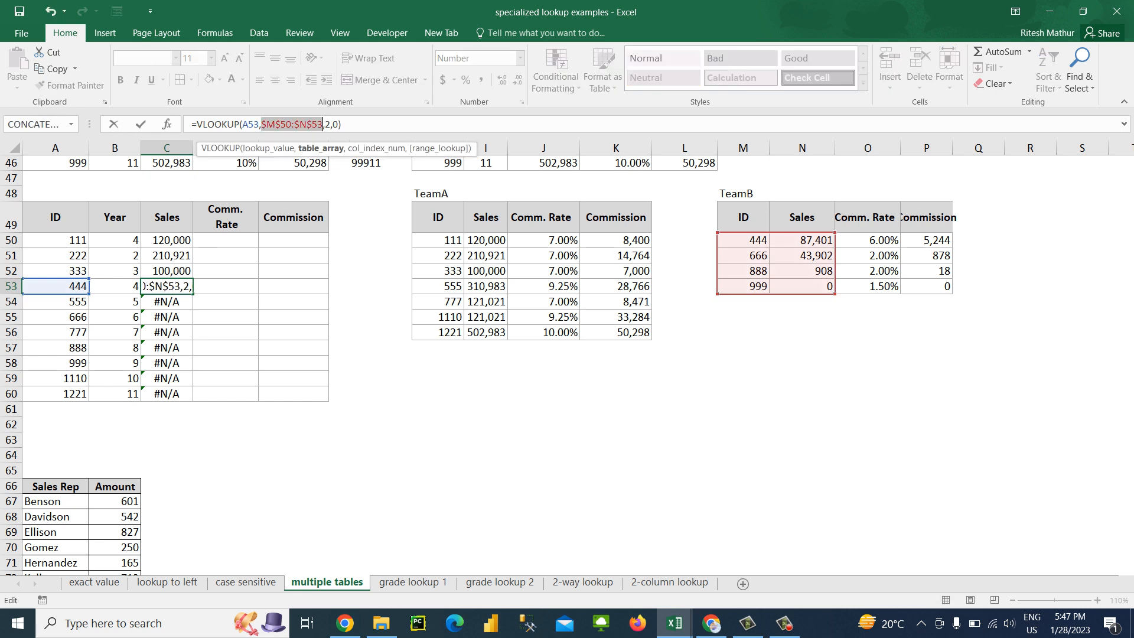
key(ctrl+Return)
key(ctrl+shift+Down)
key(ctrl+d)
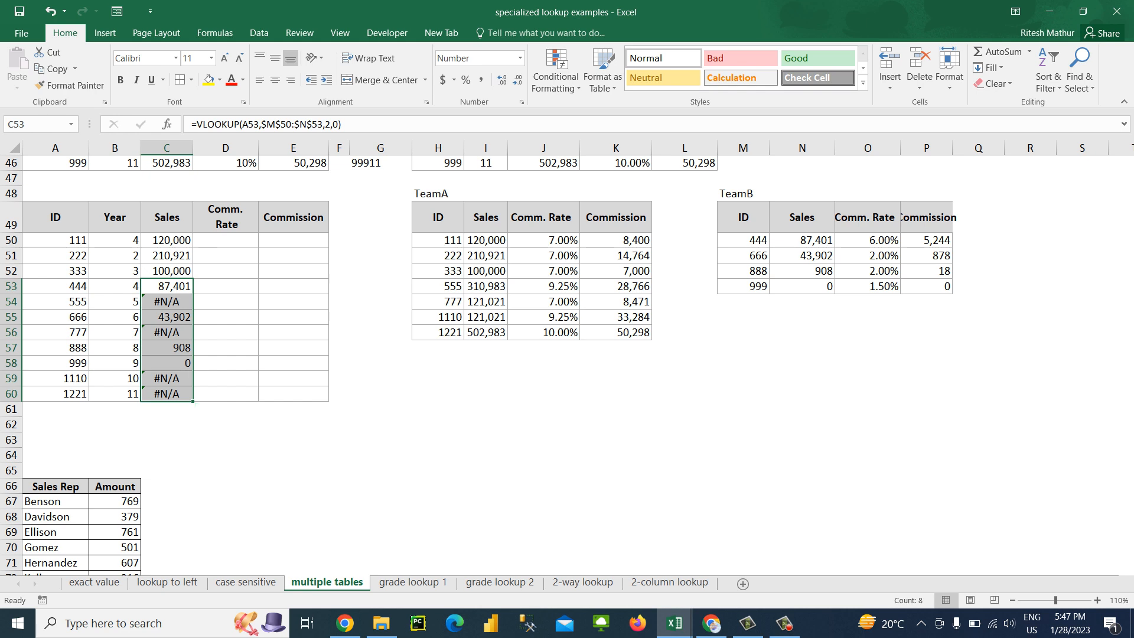
Undo the TeamB formula edit and the fills in C53:C60, back to the TeamA lookups
key(ctrl+z)
key(ctrl+z)
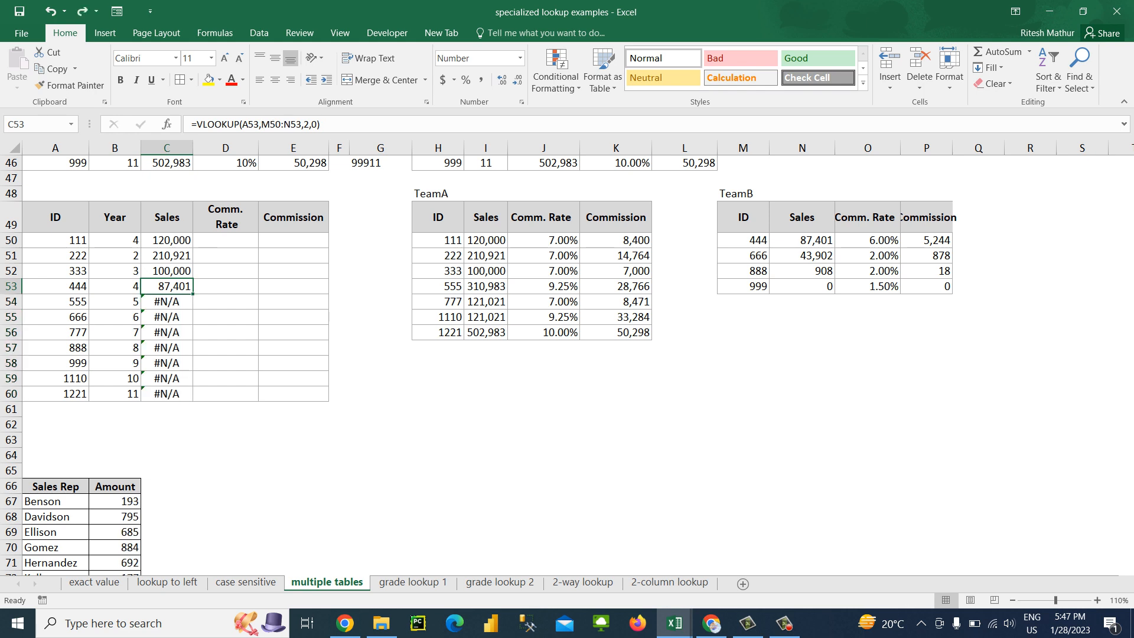
key(ctrl+z)
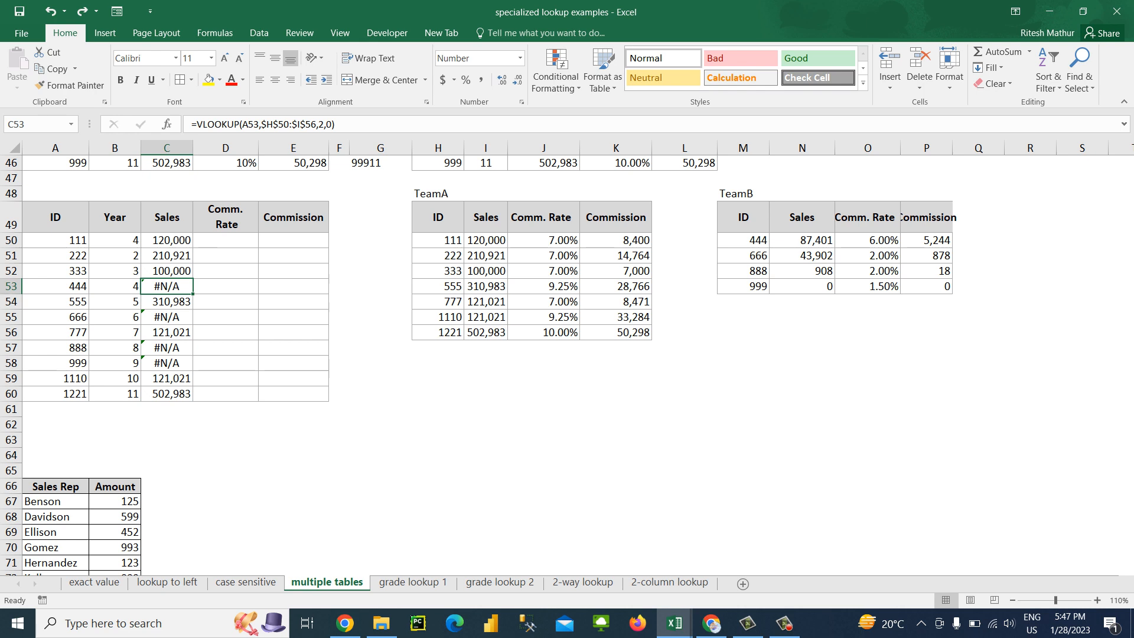
Add filters to the header row of the ID, Year, Sales, Comm. Rate and Commission table at A49:E60
click(55, 218)
key(ctrl+shift+Right)
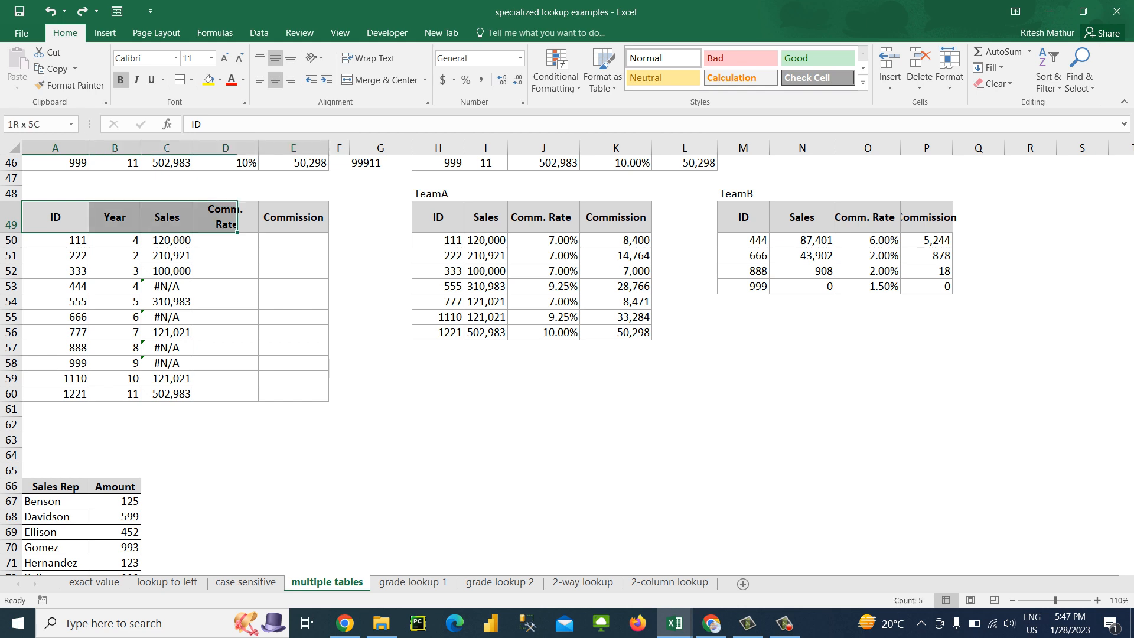
key(ctrl+shift+Down)
key(alt+d)
key(f)
key(f)
key(Down)
key(Up)
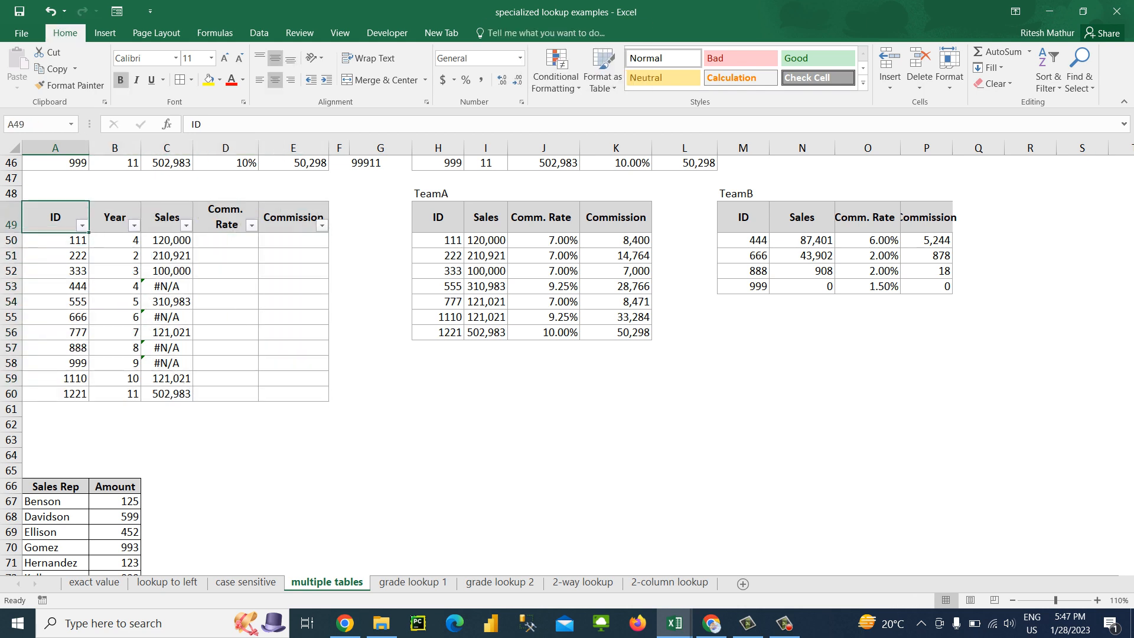
Filter the Sales column to show only the #N/A rows
key(Right)
key(Right)
key(alt+Down)
key(e)
key(Down)
key(space)
key(Down)
key(Down)
key(Down)
key(Down)
key(Down)
key(Down)
key(Down)
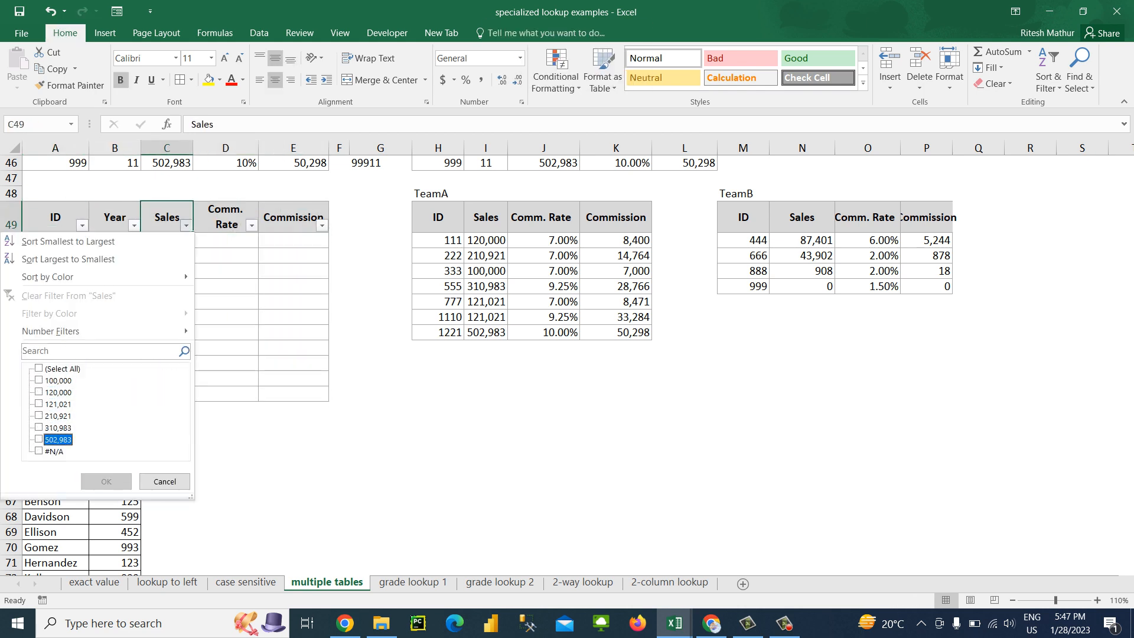
key(space)
key(Return)
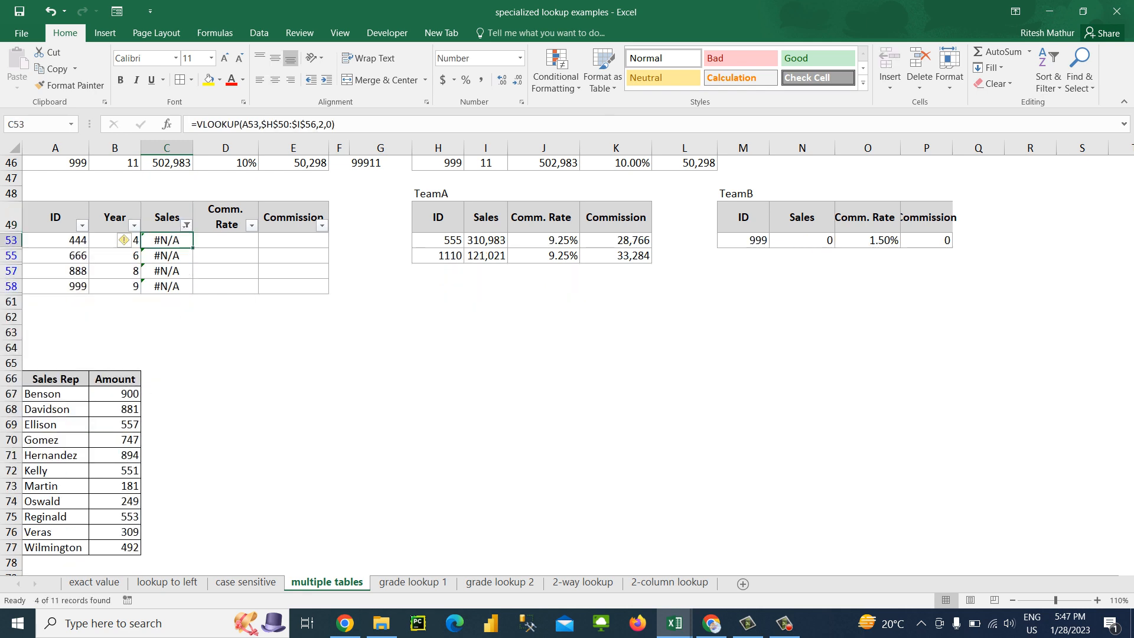
Start a new VLOOKUP in C53 with the ID in A53 as the lookup value
text(=vl)
key(Tab)
key(Left)
key(Left)
text(,)
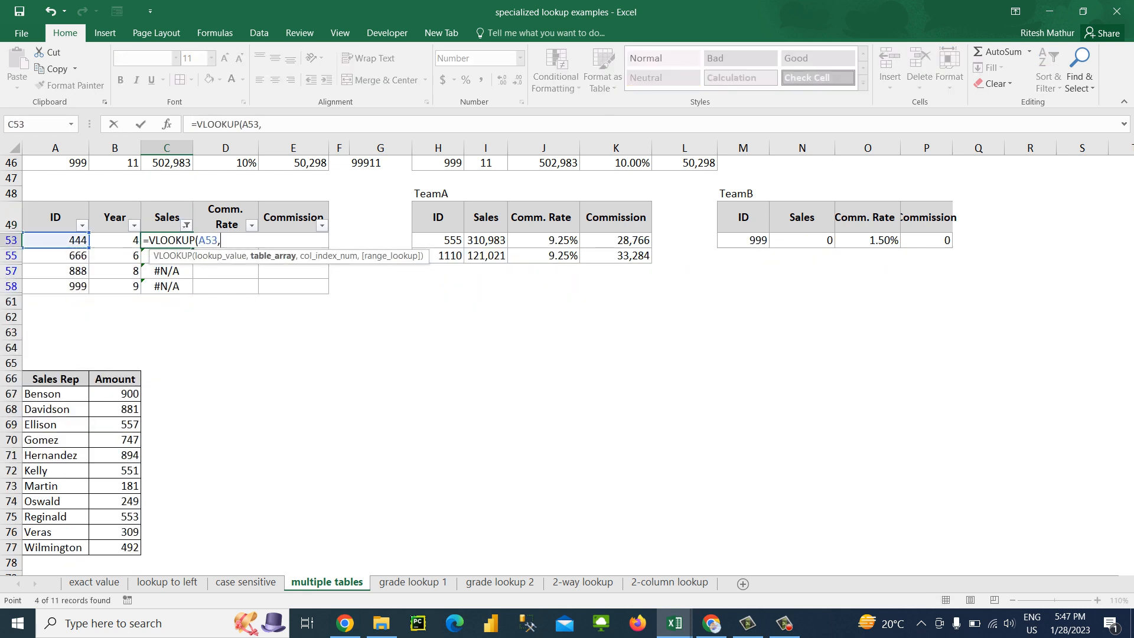
Complete the C53 VLOOKUP with the absolute TeamB range $M$49:$P$58, column index 4 and exact match 0
key(Right)
key(Right)
key(Right)
key(Right)
key(Right)
key(Right)
key(Right)
key(Right)
key(Right)
key(Right)
key(Up)
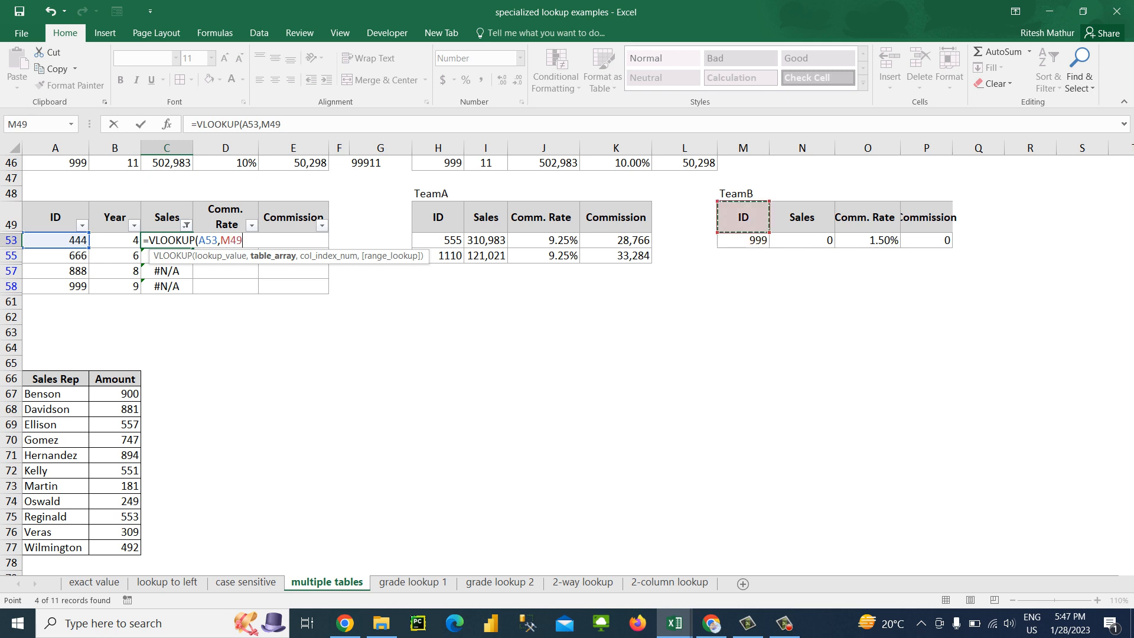
key(shift+Right)
key(shift+Right)
key(shift+Right)
key(shift+Down)
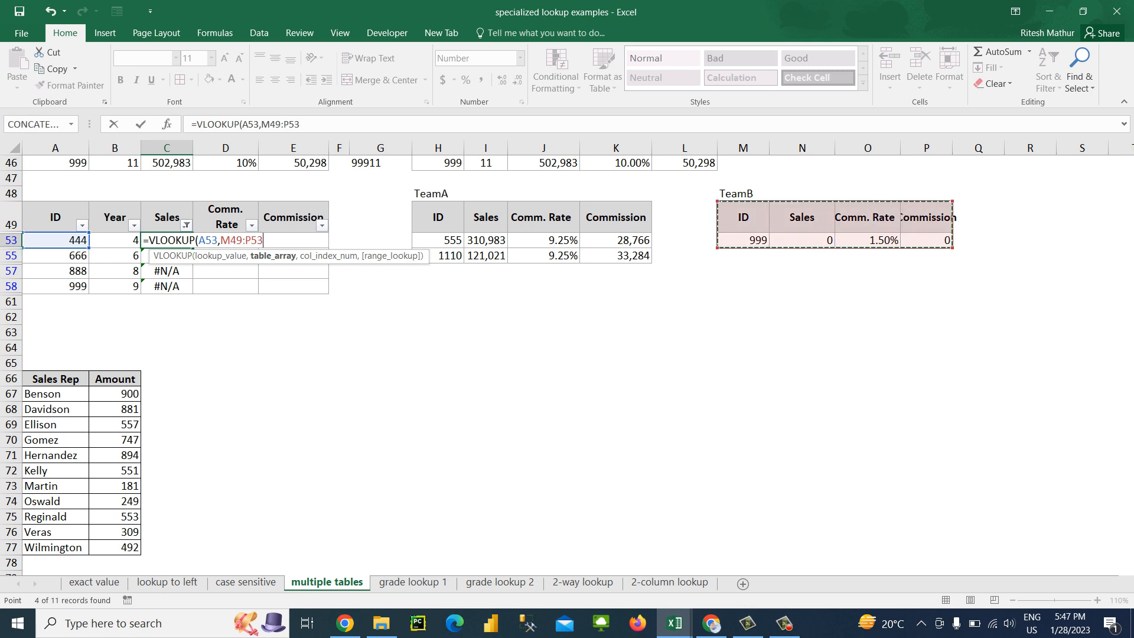
key(shift+Down)
key(shift+Down)
key(shift+Down)
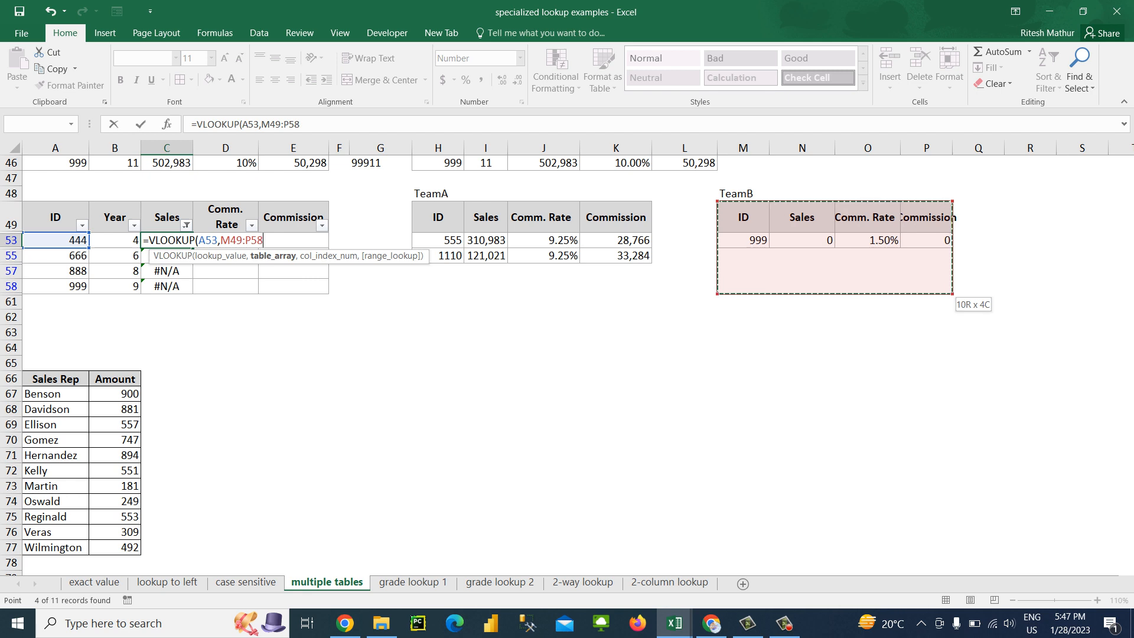
key(shift+Right)
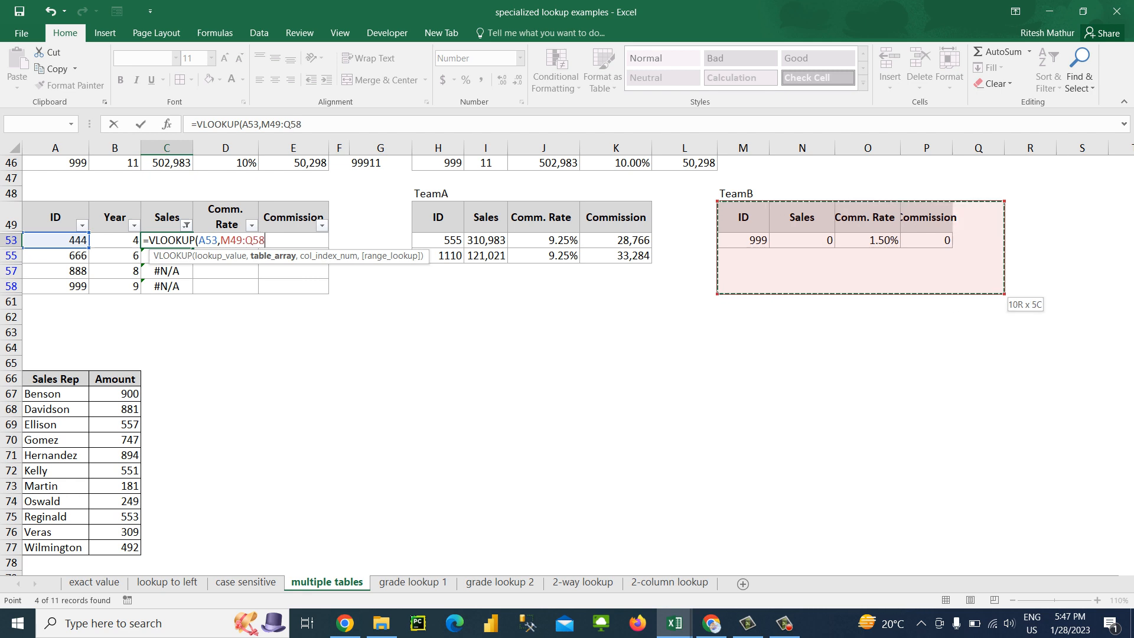
key(shift+Left)
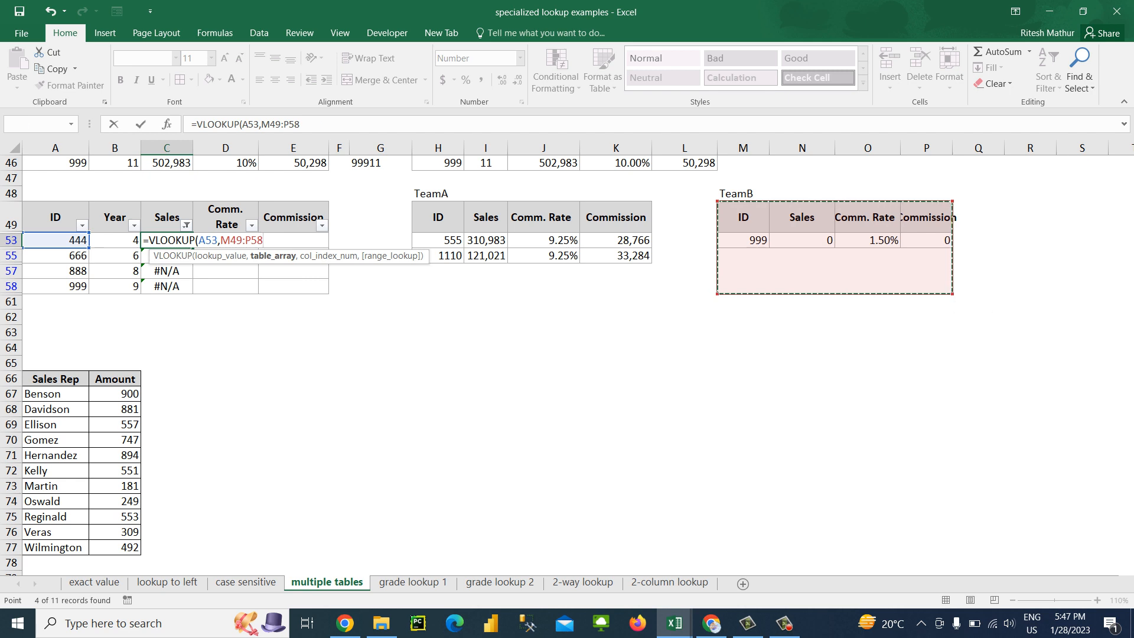
key(F4)
text(,4,0))
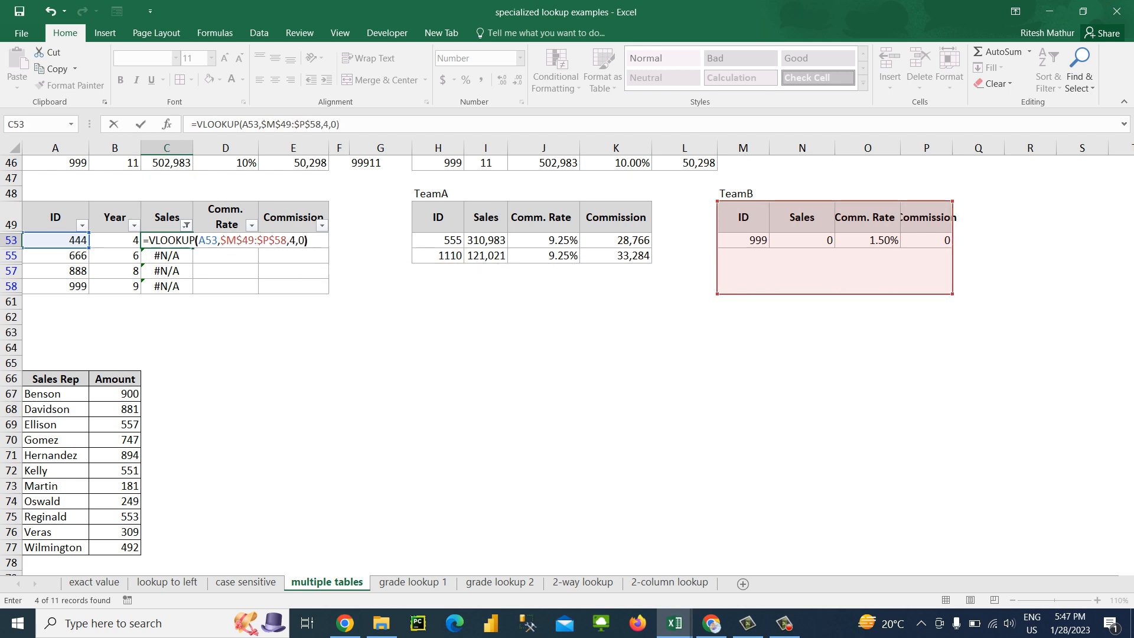
key(Return)
Copy the C53 formula and select the remaining filtered Sales cells, C55 through C58, as the paste target
key(Up)
key(ctrl+c)
key(Down)
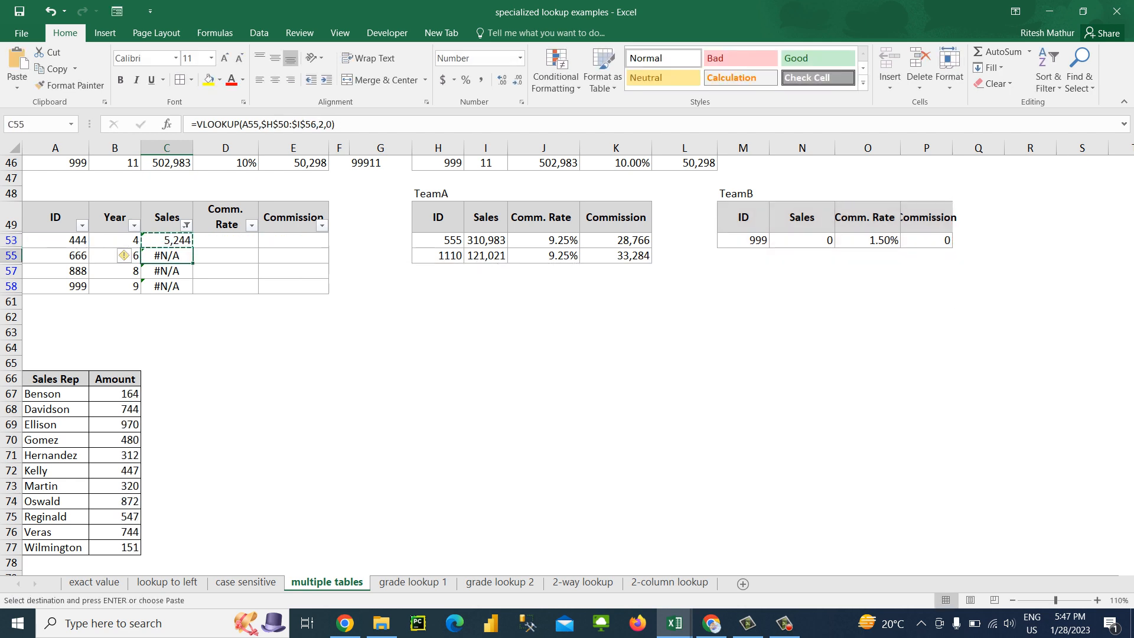
key(shift+Down)
key(shift+Down)
key(ctrl+v)
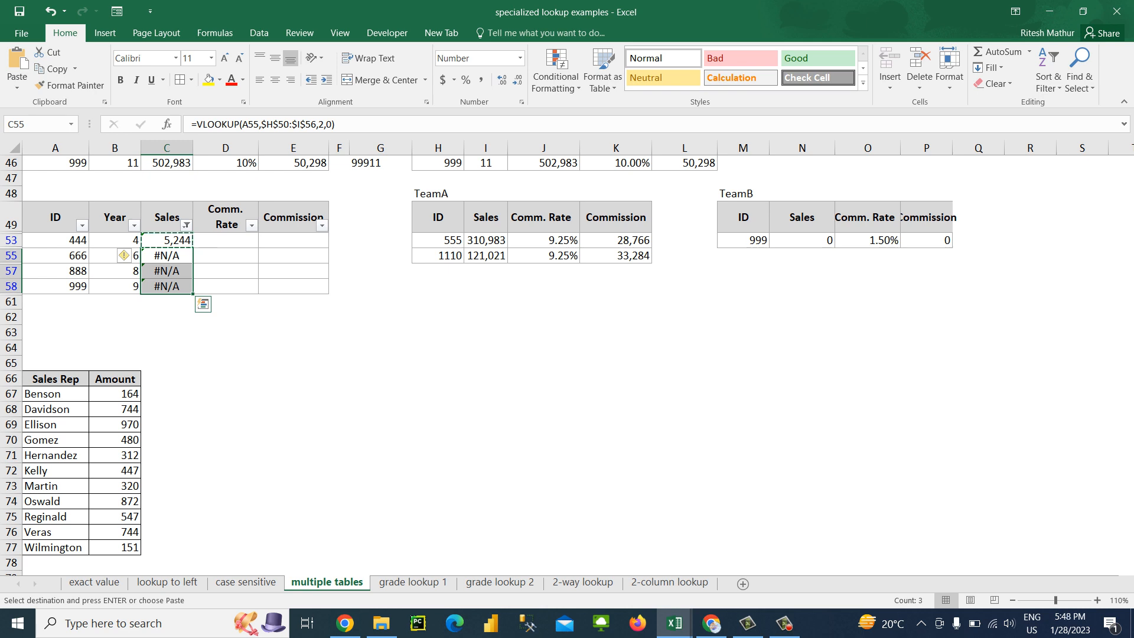
key(F5)
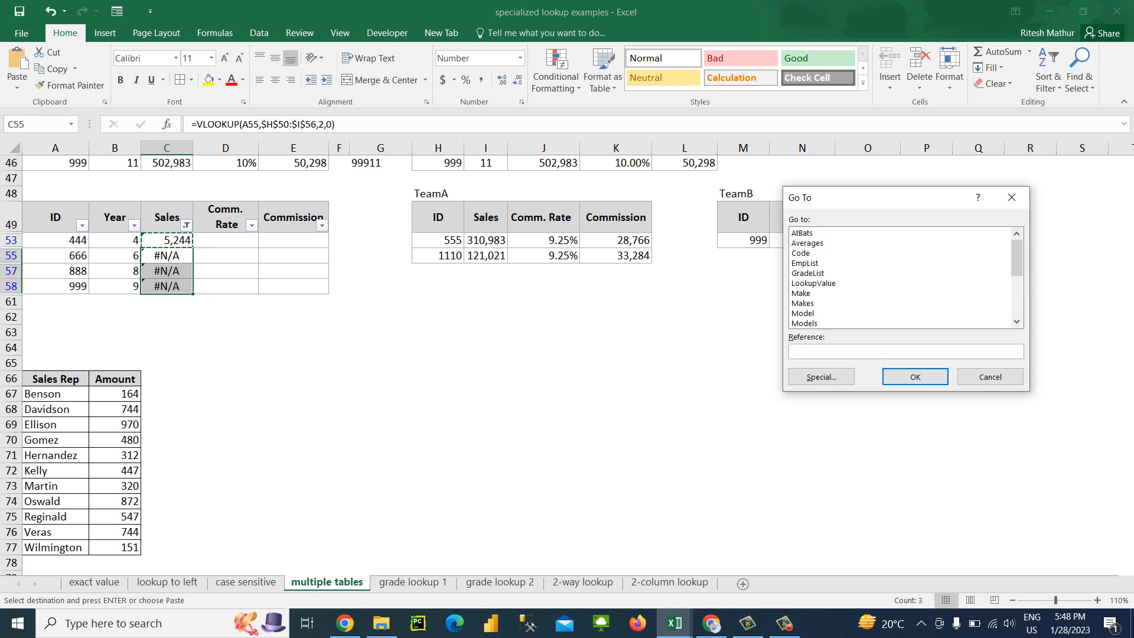
key(Tab)
key(Return)
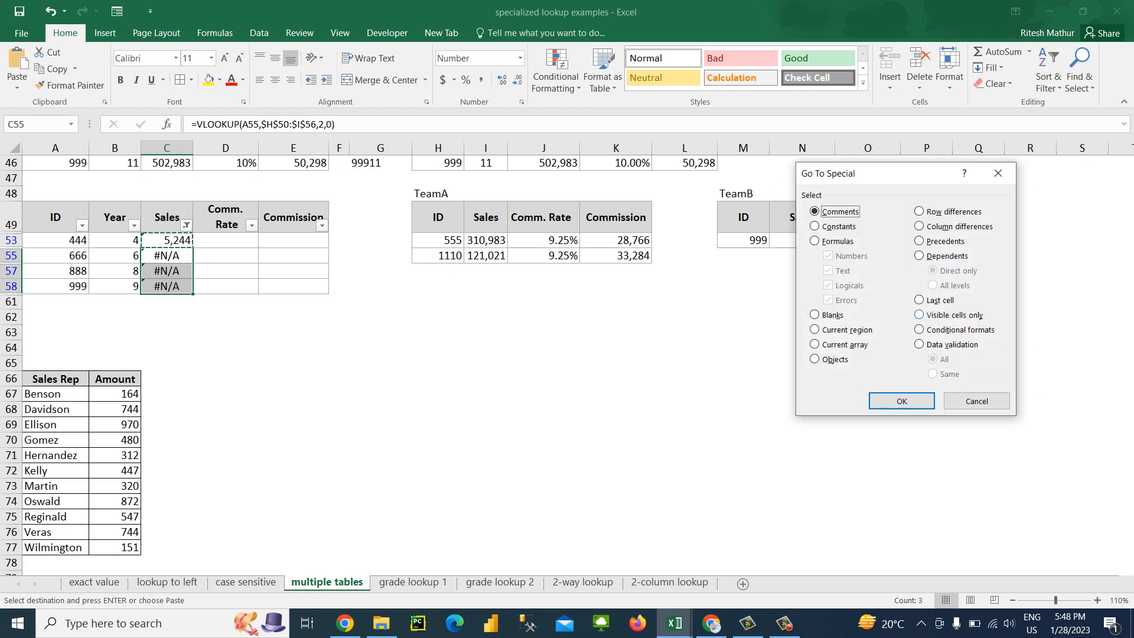
key(Escape)
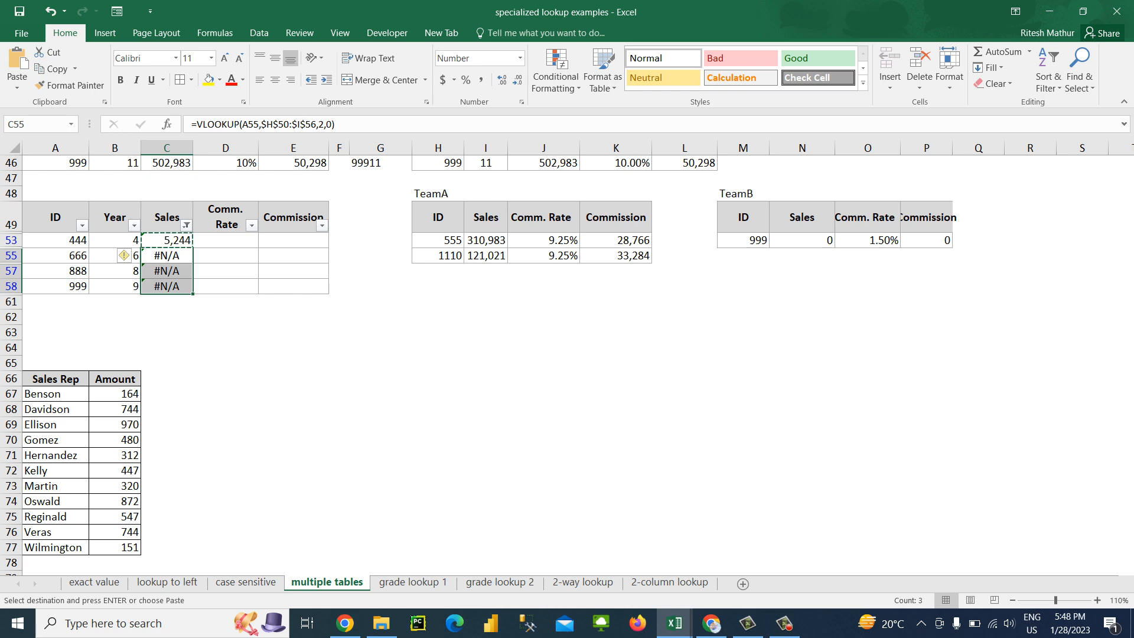
Limit the C55:C58 selection to visible cells only and paste the copied VLOOKUP into them
key(alt)
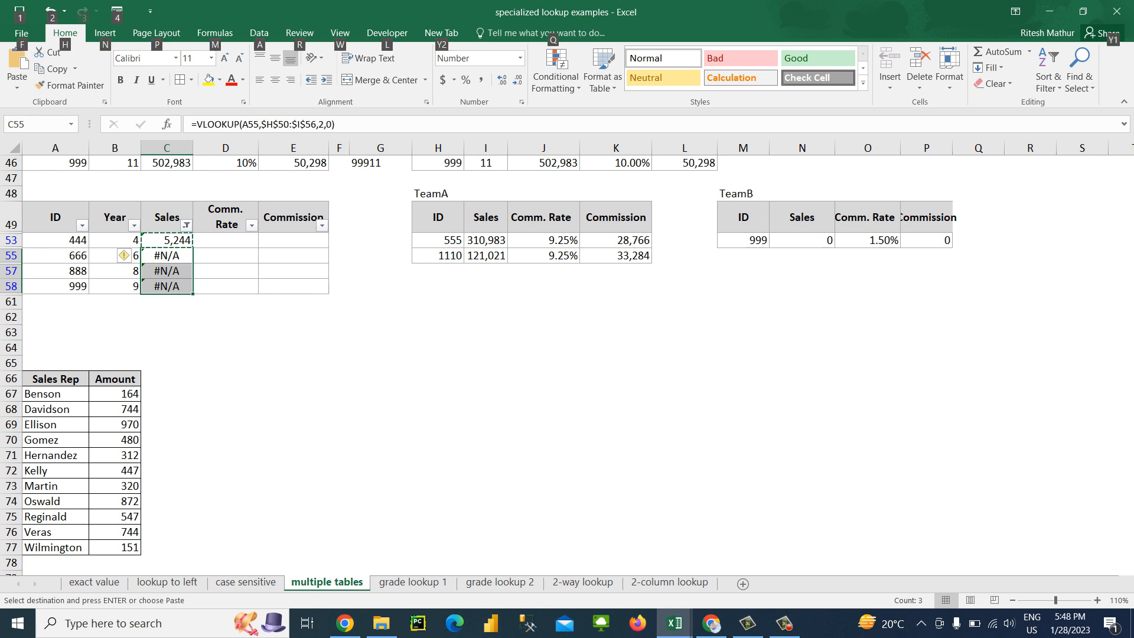
key(alt+semicolon)
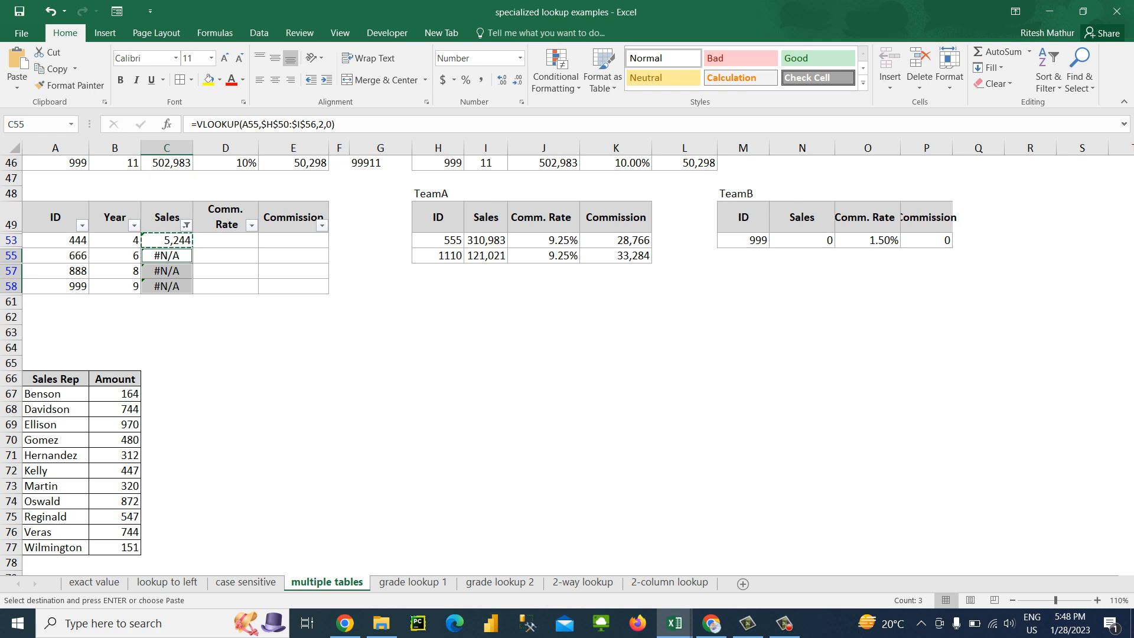
key(ctrl+v)
key(ctrl+v)
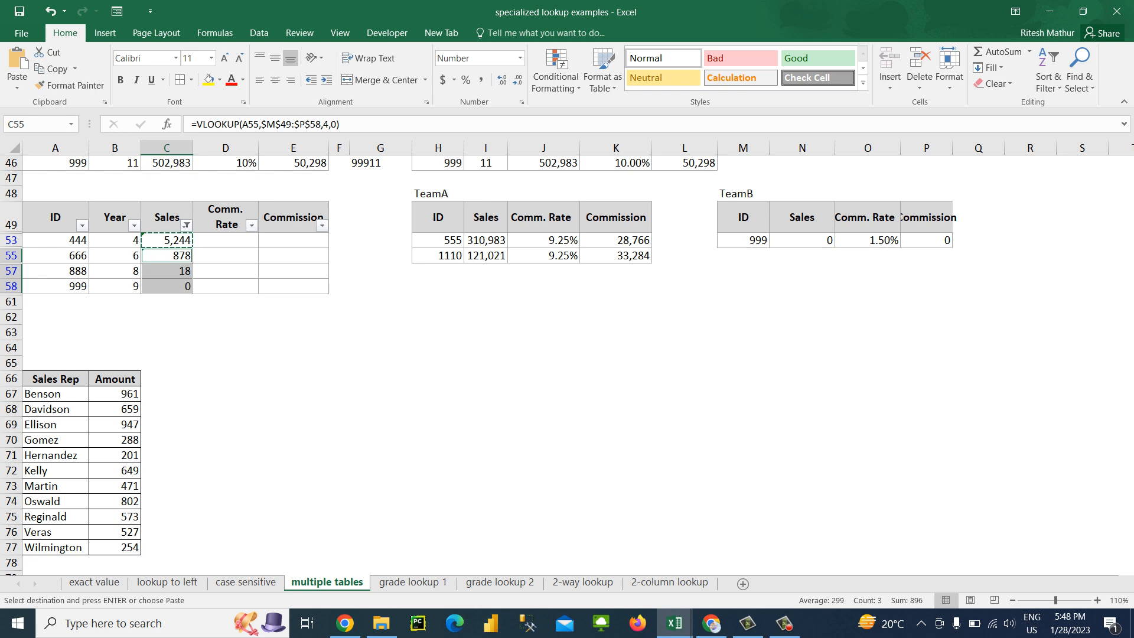
Remove the filter from the ID and Sales table so all rows show
key(alt+d)
key(f)
key(f)
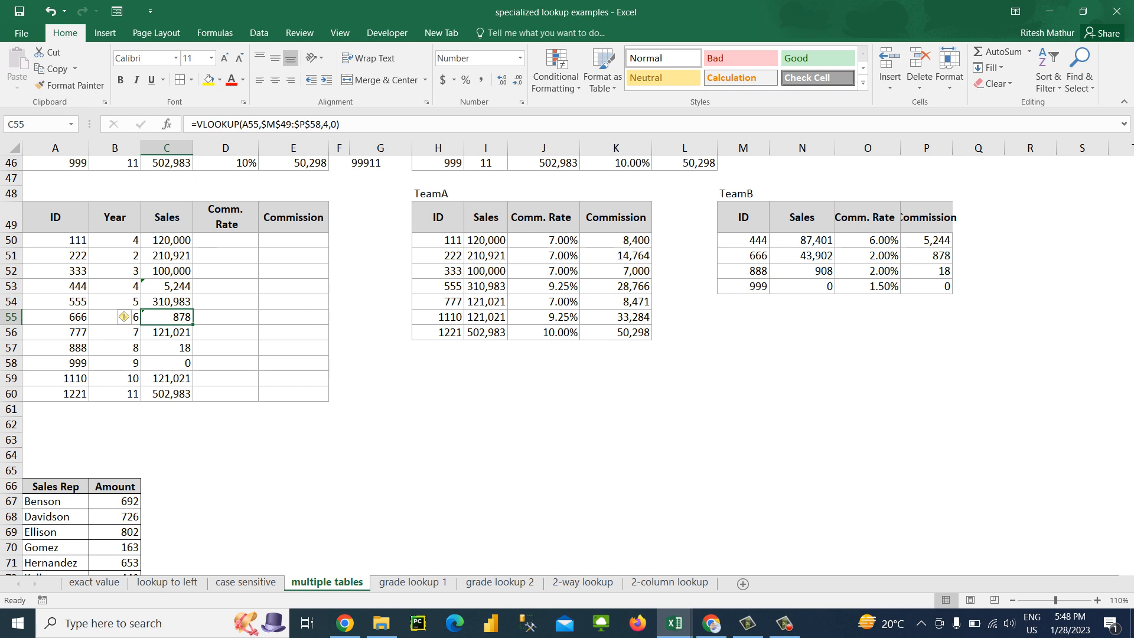
Fill the TeamA VLOOKUP formula from C50 down through C60
click(167, 240)
key(ctrl+shift+Down)
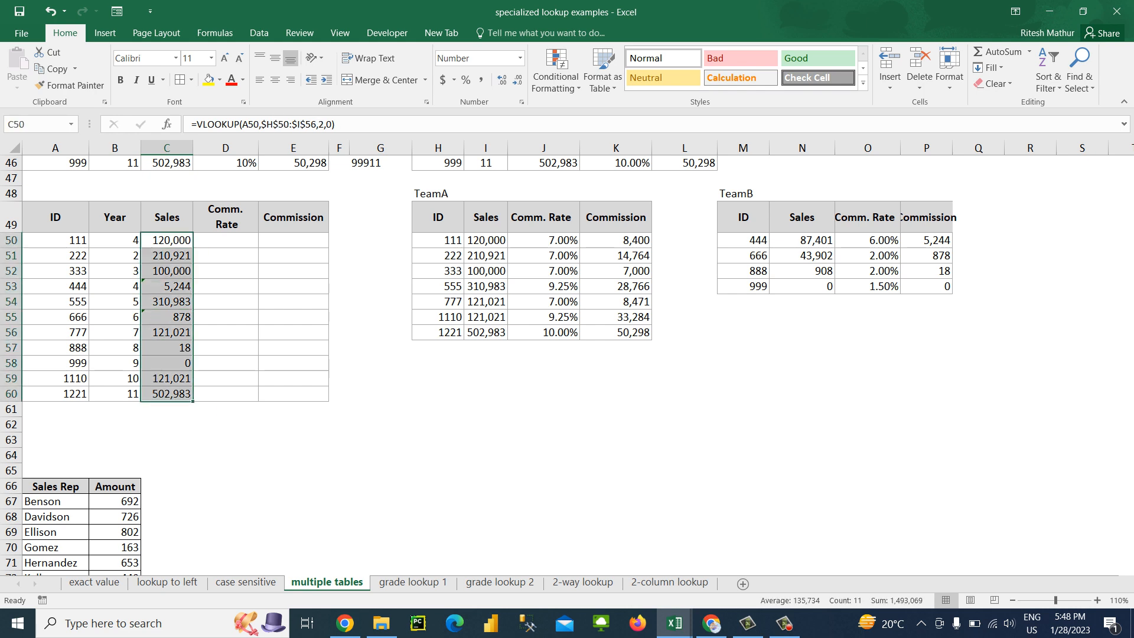
key(ctrl+d)
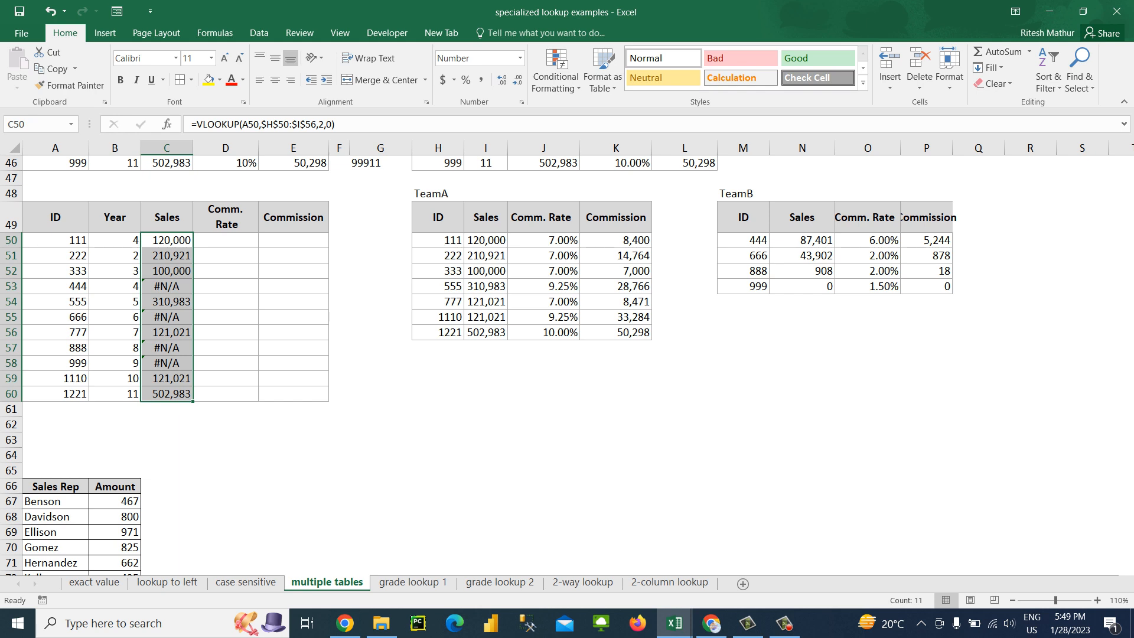
key(Up)
key(Down)
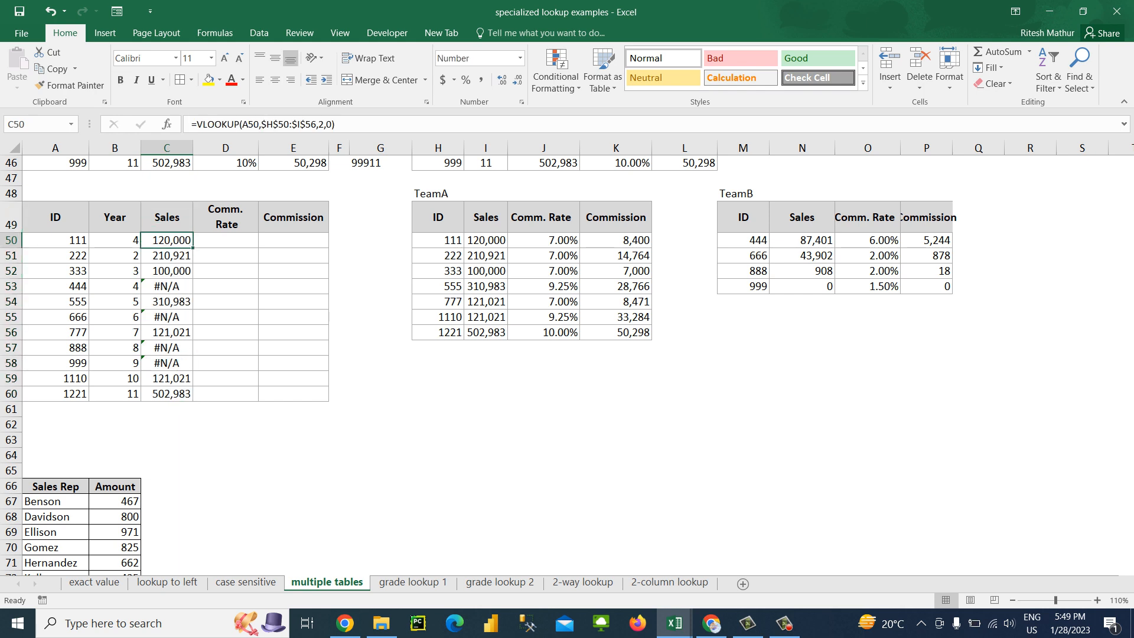
Clear the Sales formulas from C50:C60
key(ctrl+shift+Down)
key(Delete)
key(Up)
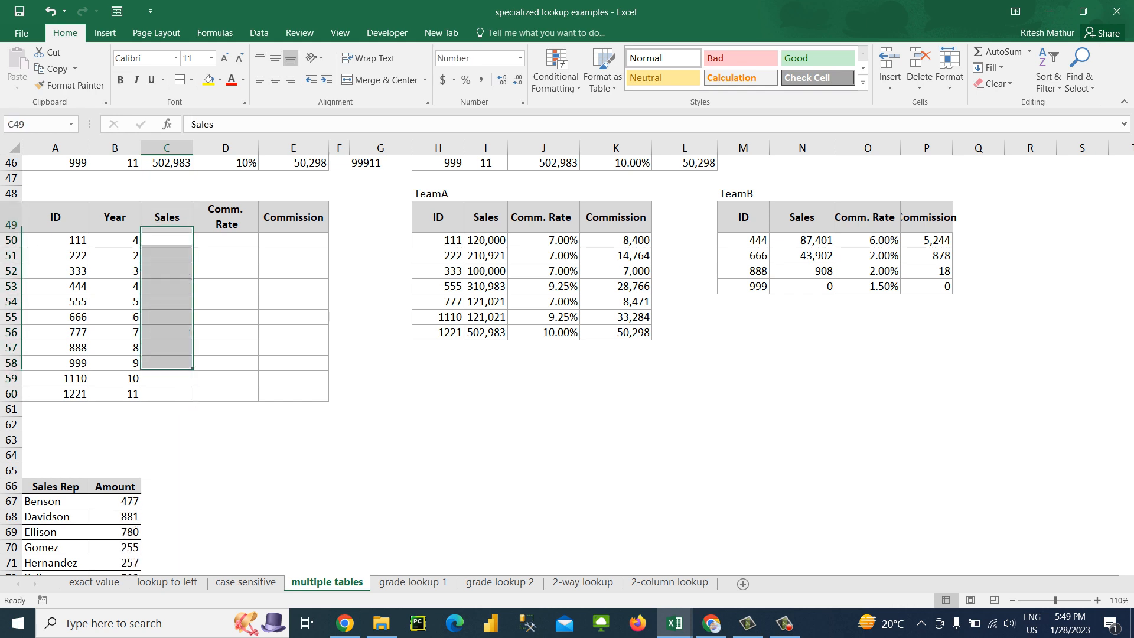
key(Down)
text(=ife)
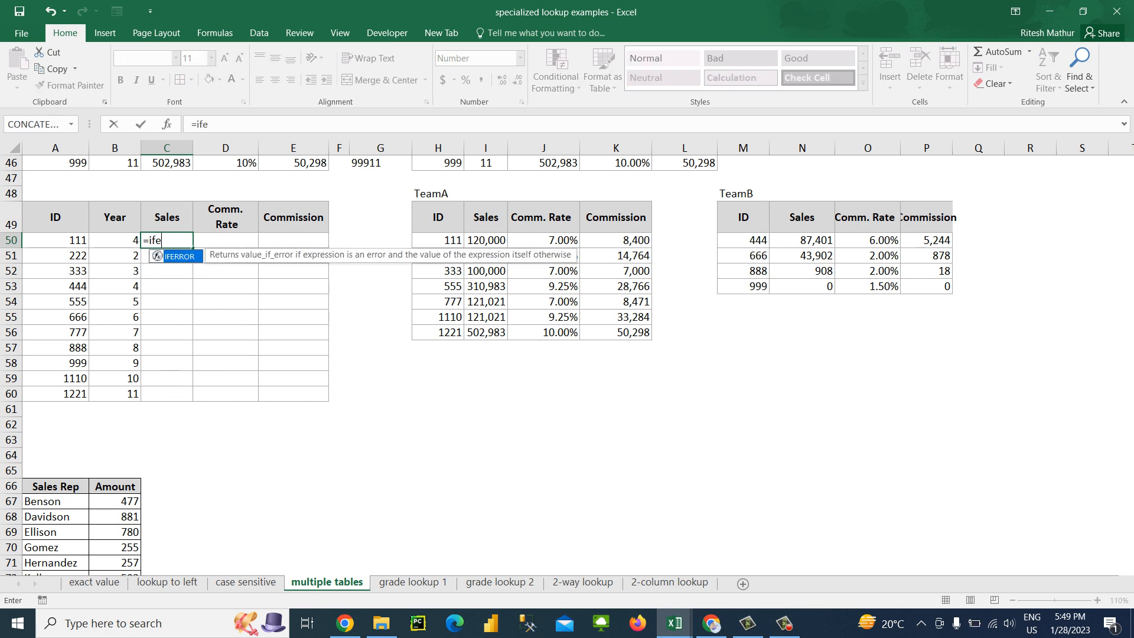
key(Escape)
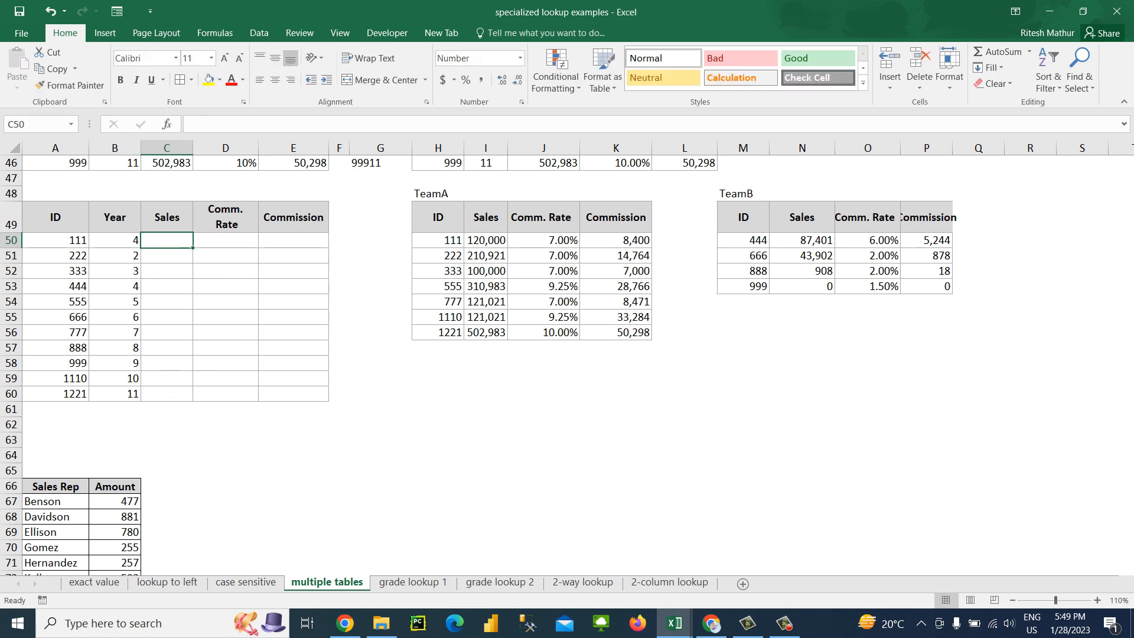
key(Down)
key(Down)
key(Down)
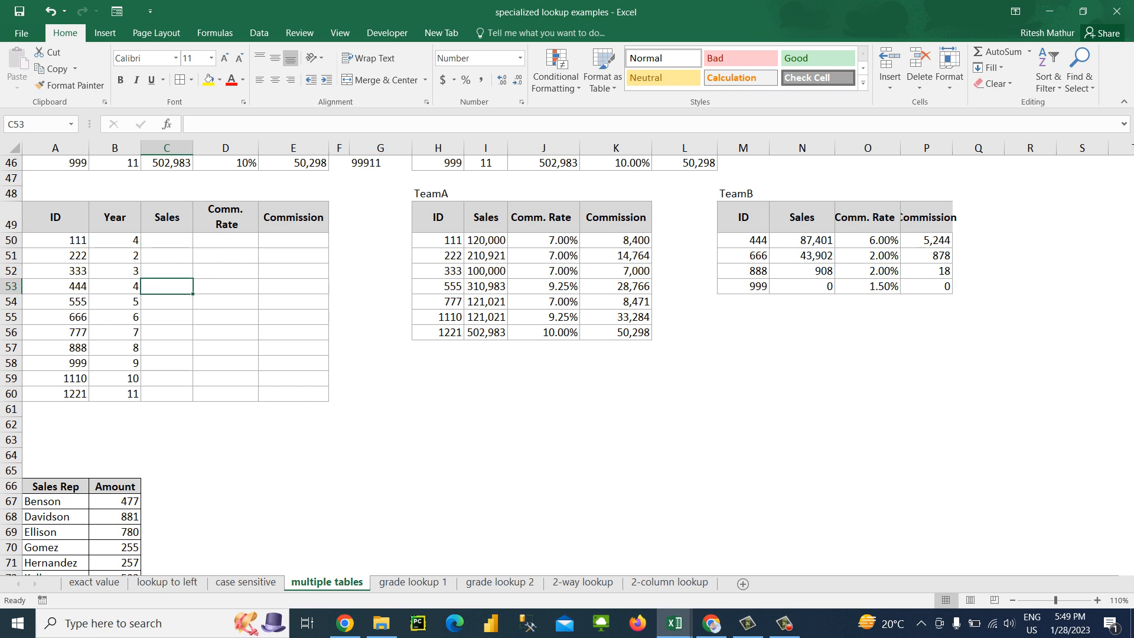
key(Up)
key(Up)
key(Up)
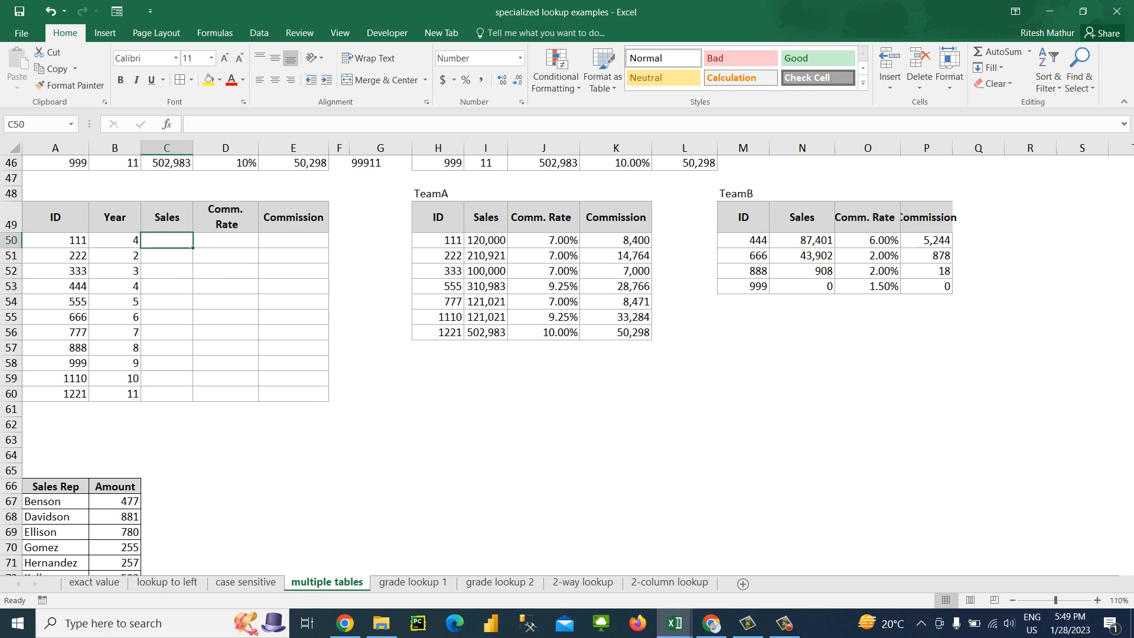
text(=ife)
key(Tab)
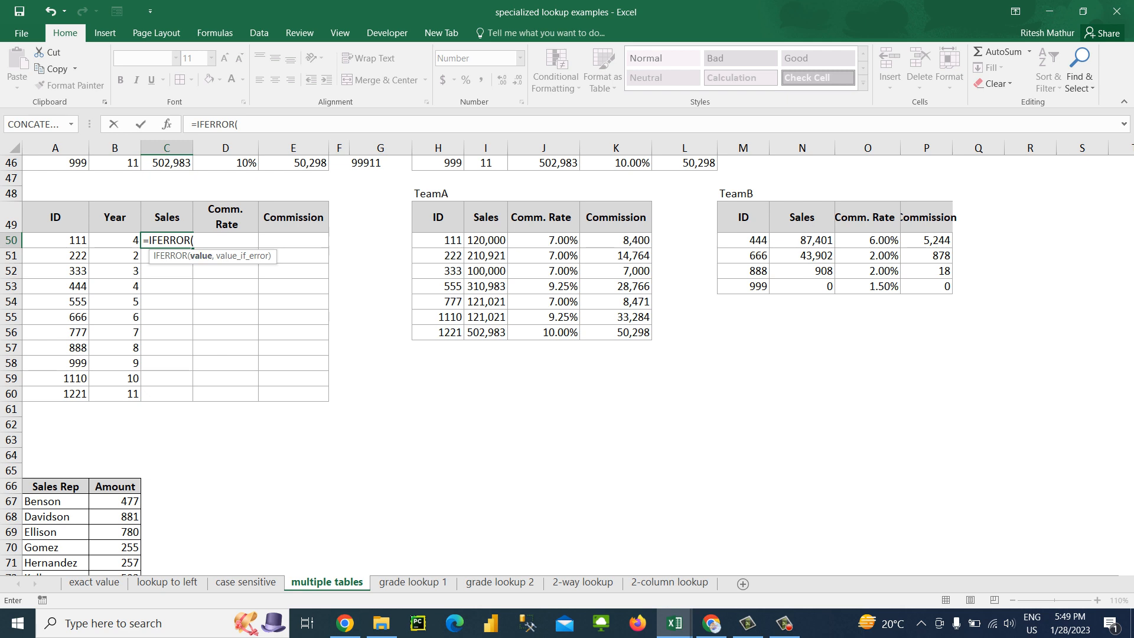
key(Escape)
Enter the #N/A error value in Sales cell C50 as a test input
text(#)
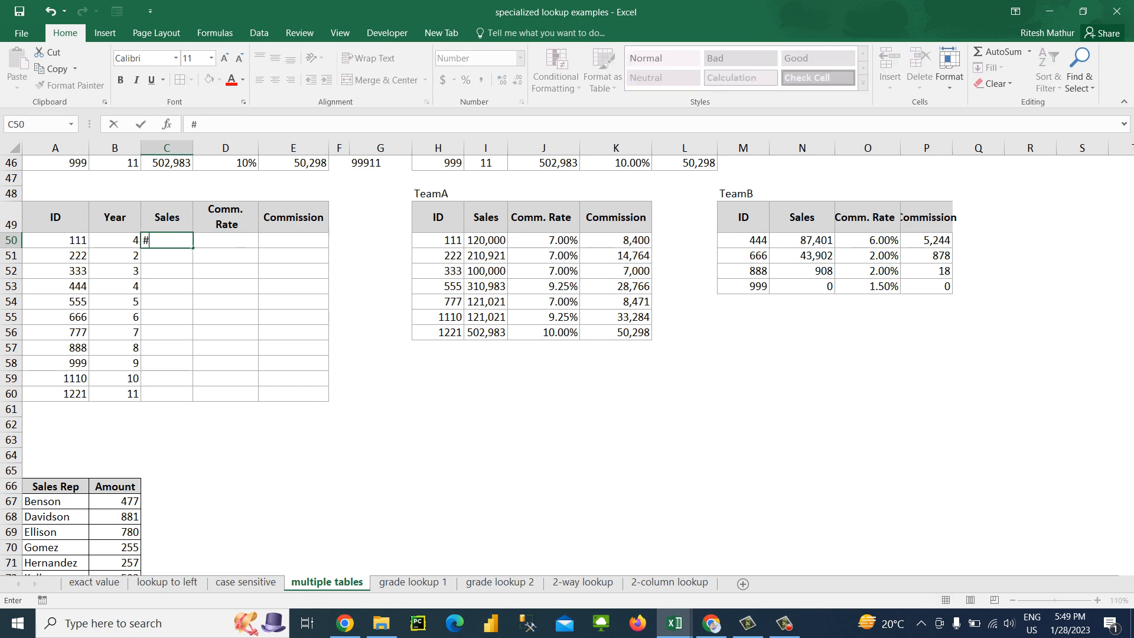
text(N/A)
key(Return)
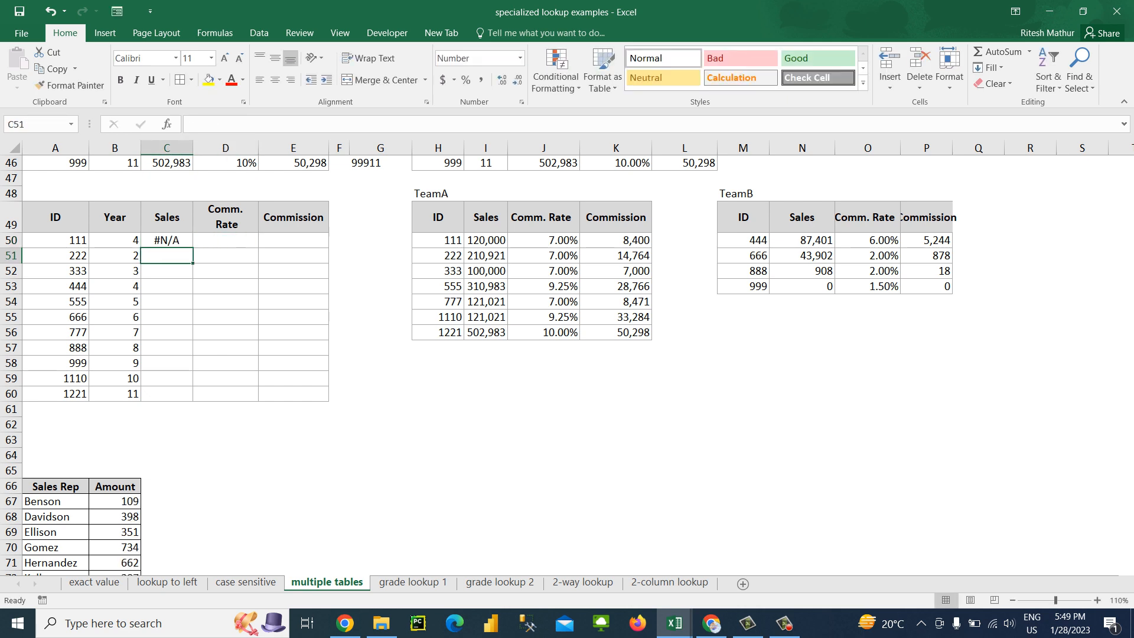
Enter the test formula =IFERROR(C50,123) in D50 and apply the General number format to that cell
key(Up)
key(Right)
text(=IFERROR()
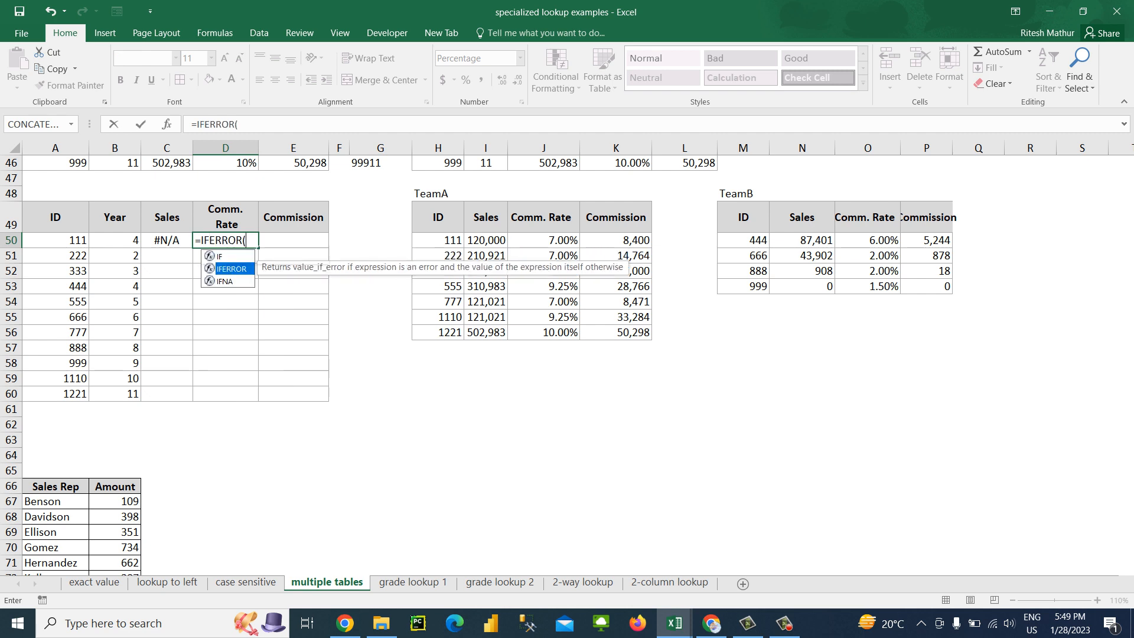
key(Left)
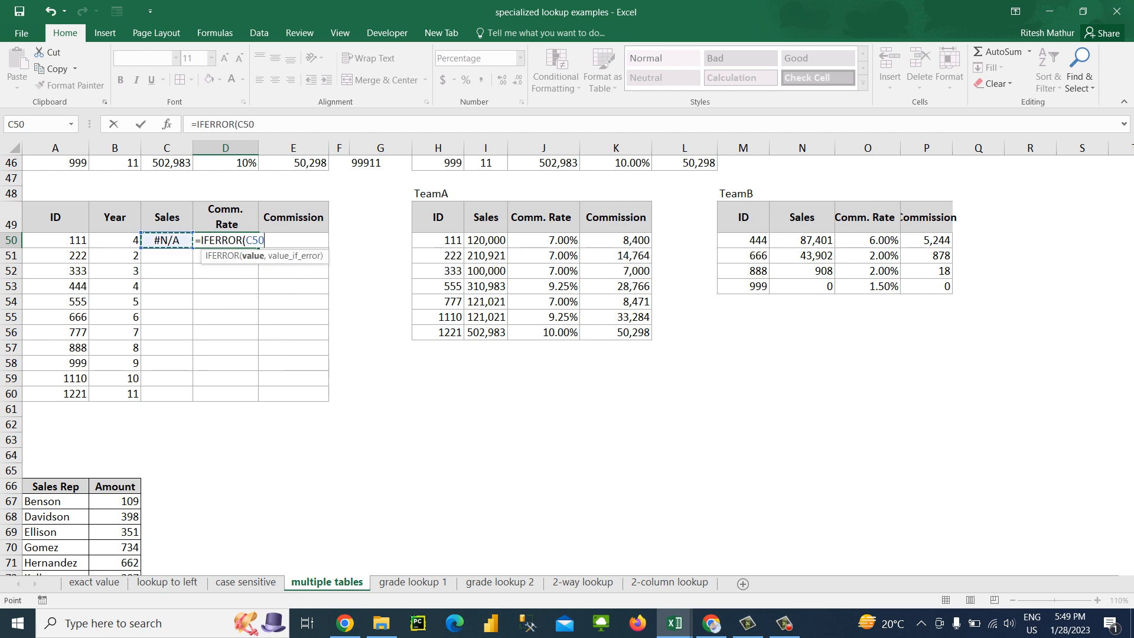
text(,123)
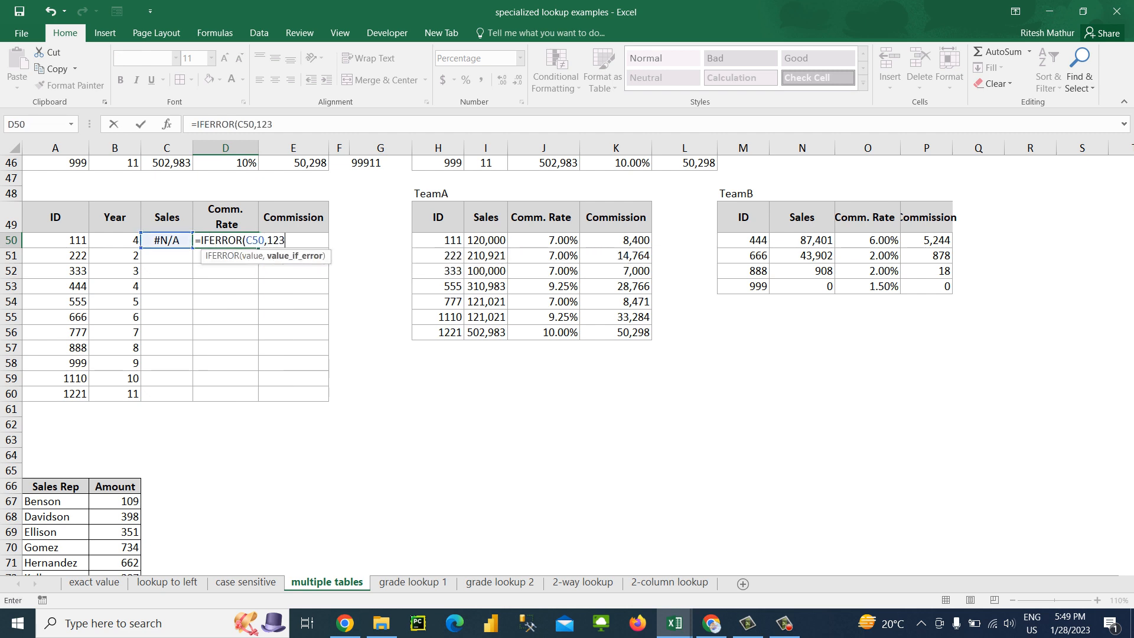
key(Return)
key(Up)
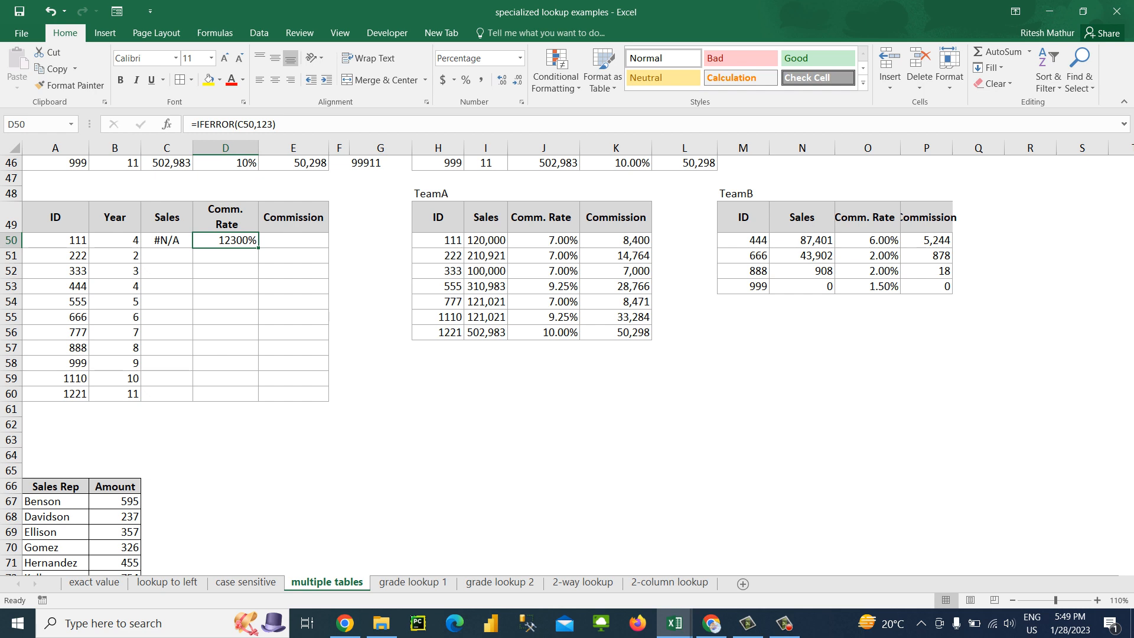
key(ctrl+shift+asciitilde)
Replace the content of C50 with the text FGCGH to test the IFERROR formula on a valid value
key(Left)
key(Delete)
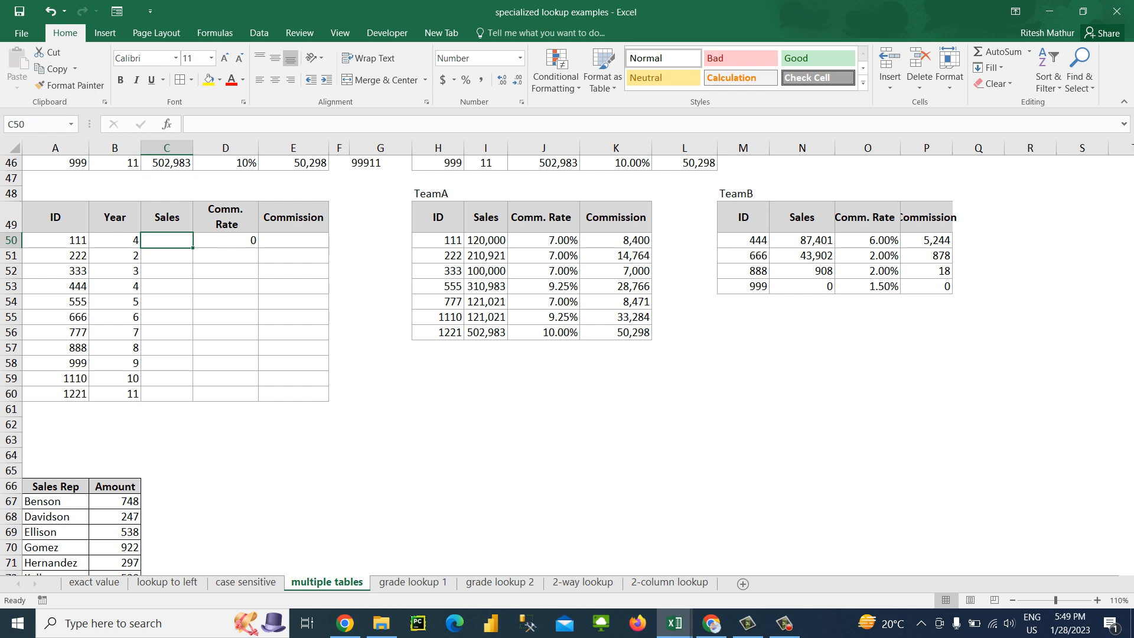
text(FGCGH)
key(Return)
key(Up)
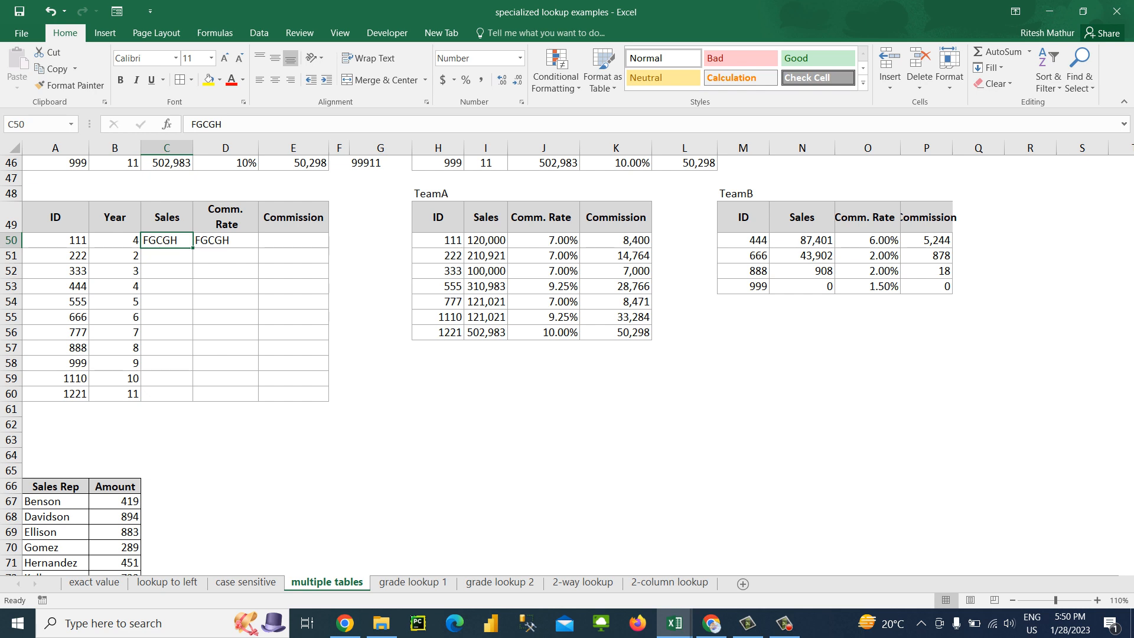
Clear the test text from C50 and the test IFERROR formula from D50
key(Delete)
key(Right)
key(Delete)
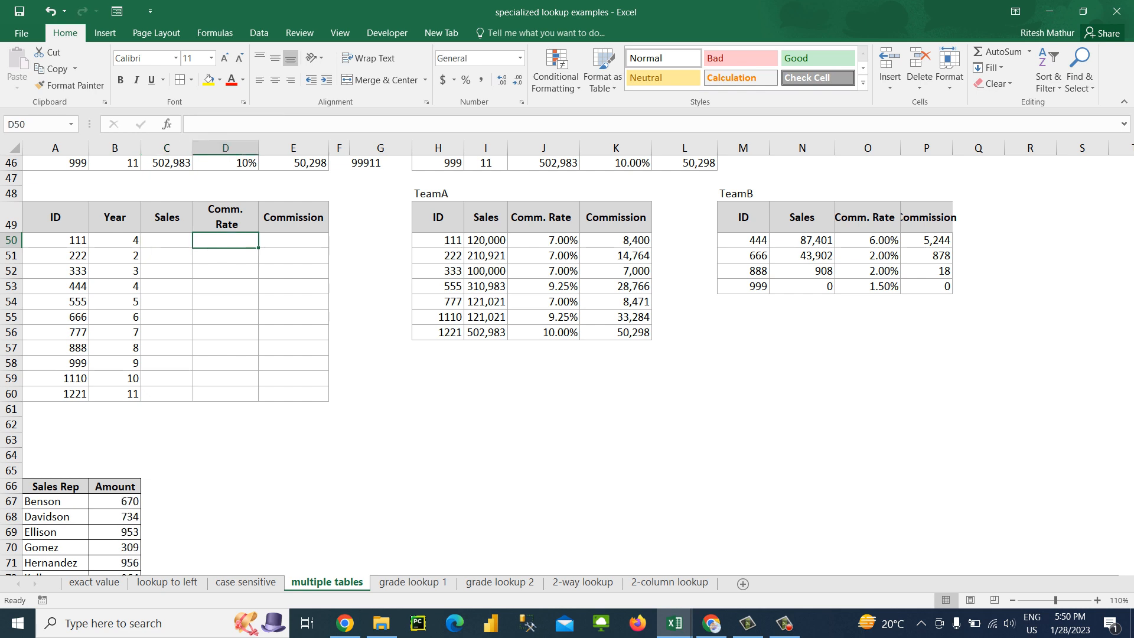
Enter =VLOOKUP(A50,H50:I56,2,0) in C50 to retrieve the first ID's sales from the TeamA table
key(Left)
text(=vl)
key(Tab)
key(Left)
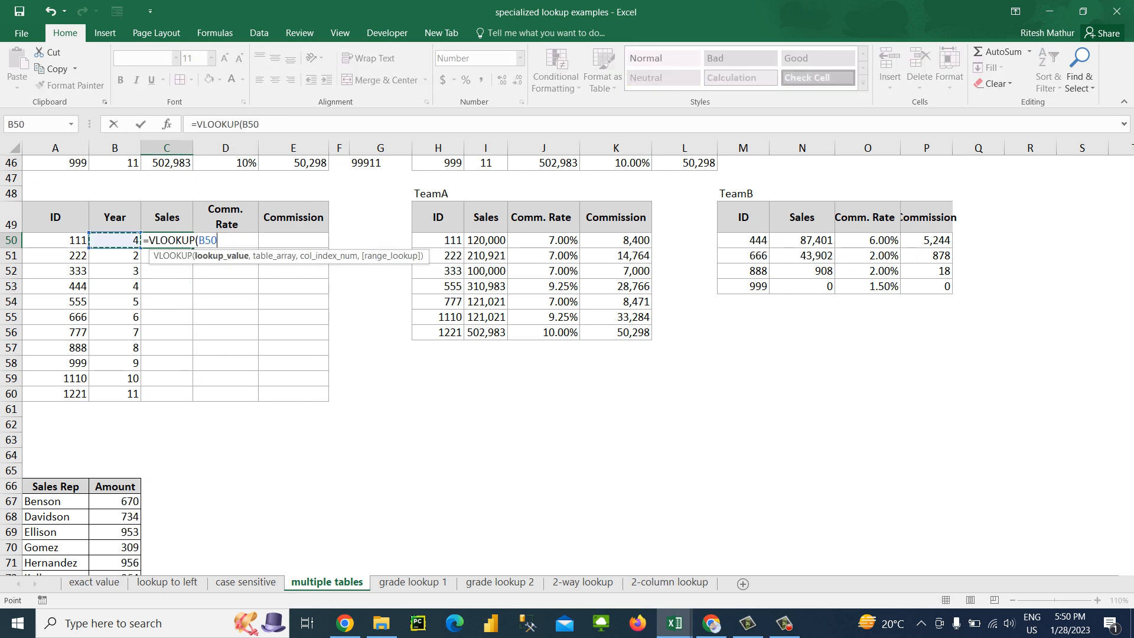
key(Left)
text(,)
key(Right)
key(Right)
key(Right)
key(Right)
key(Right)
key(shift+Right)
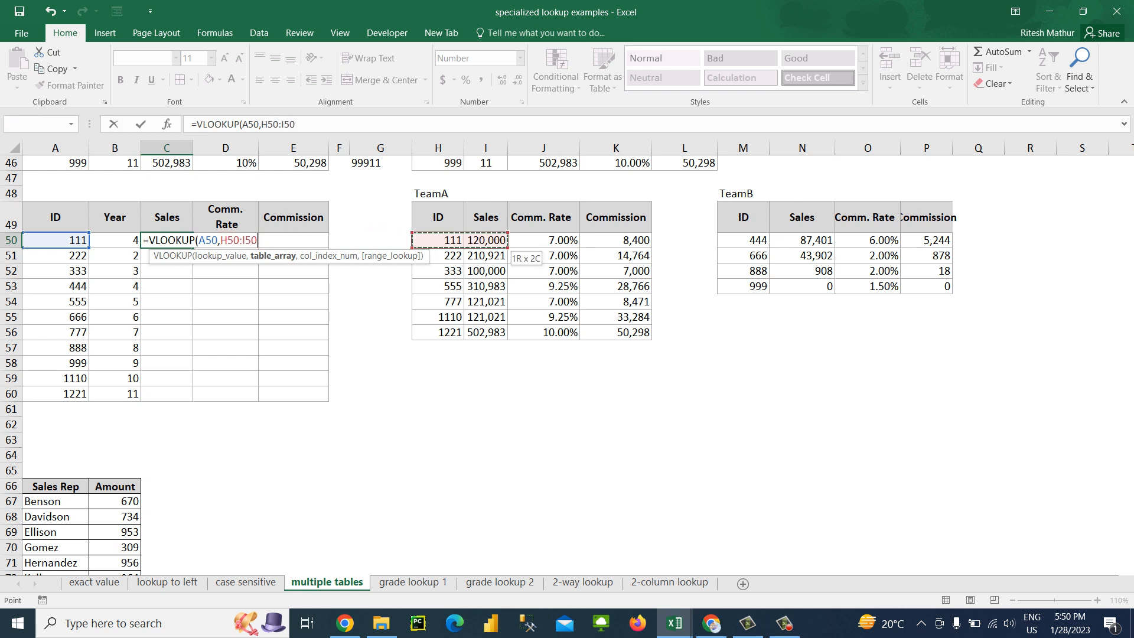
key(ctrl+shift+Down)
text(,2,)
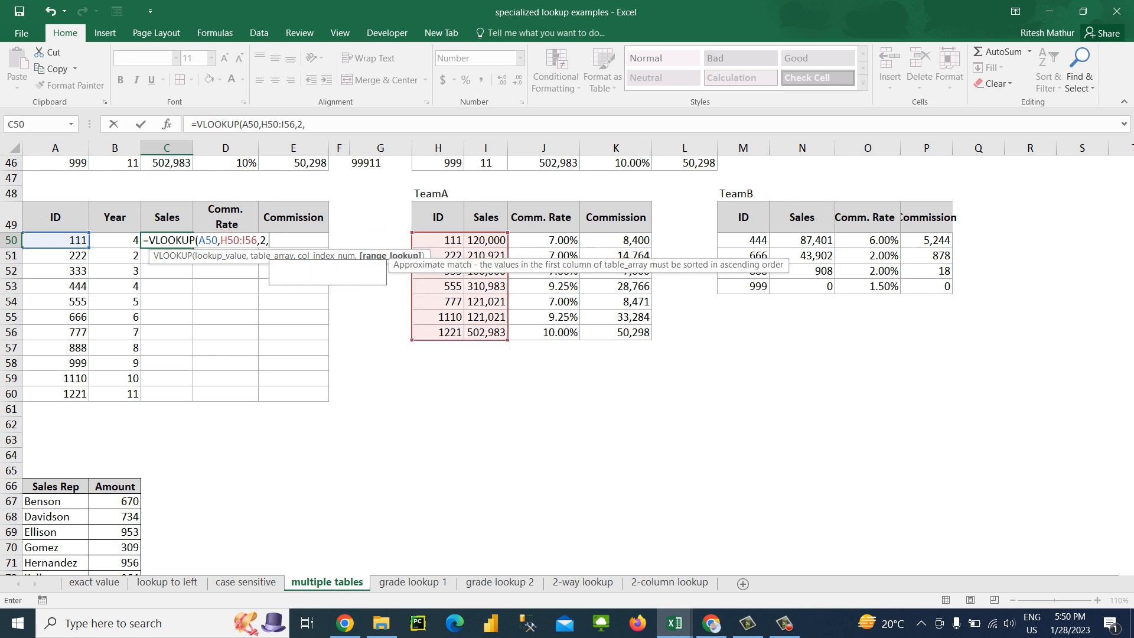
text(0))
key(Return)
Make the TeamA range in the C50 formula absolute as $H$50:$I$56
key(Up)
key(F2)
key(Left)
key(Left)
key(Left)
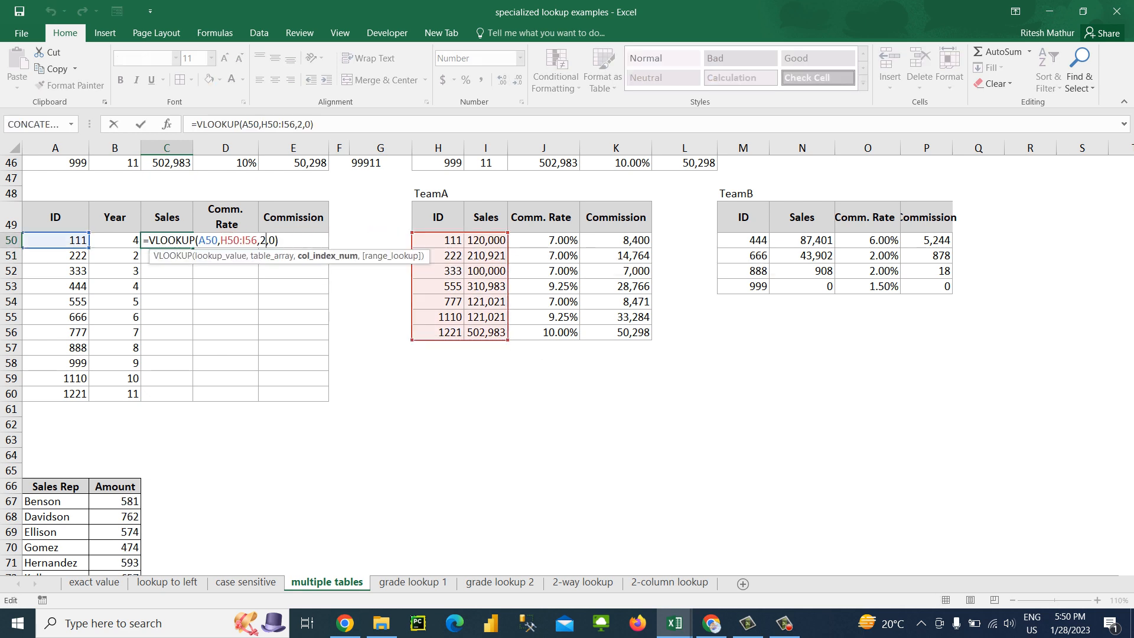
key(Left)
key(Left)
key(Left)
key(Left)
key(Left)
key(F4)
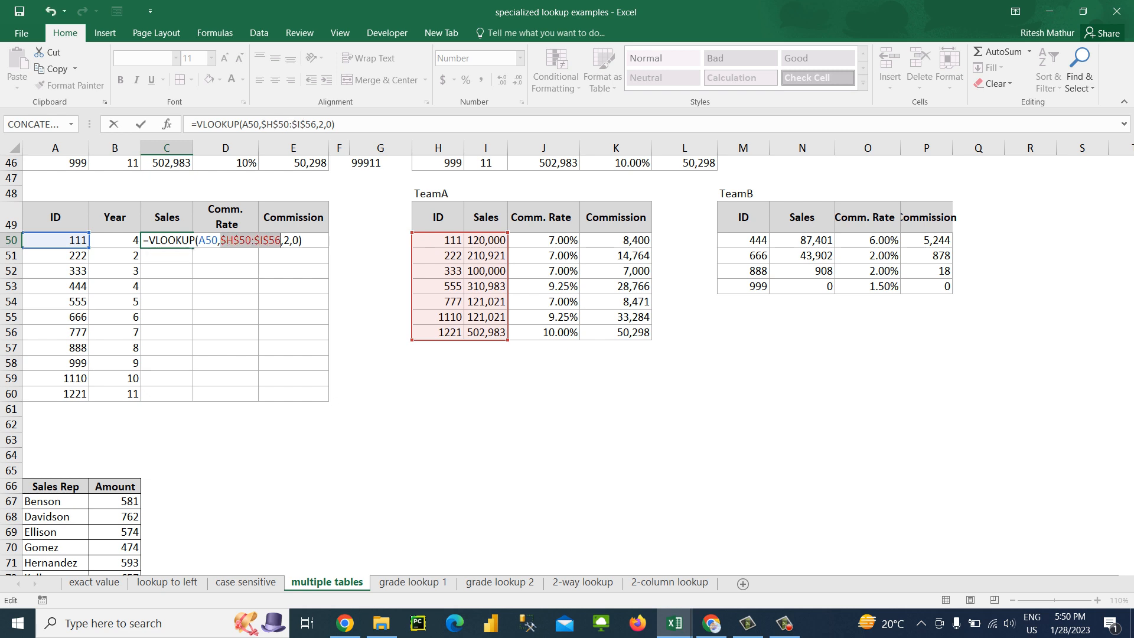
key(Return)
Fill the TeamA VLOOKUP with its absolute range from C50 down through C60
key(Left)
key(ctrl+Down)
key(Right)
key(ctrl+shift+Up)
key(ctrl+d)
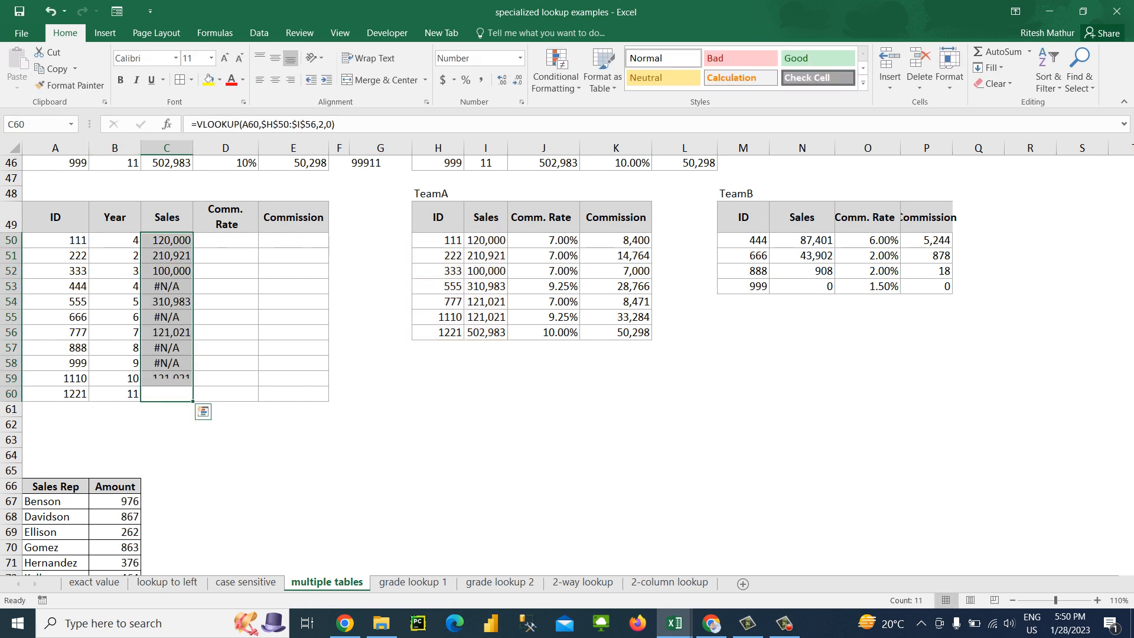
Wrap the TeamA VLOOKUP in C50 inside an IFERROR function as its value argument
key(ctrl+Up)
key(Down)
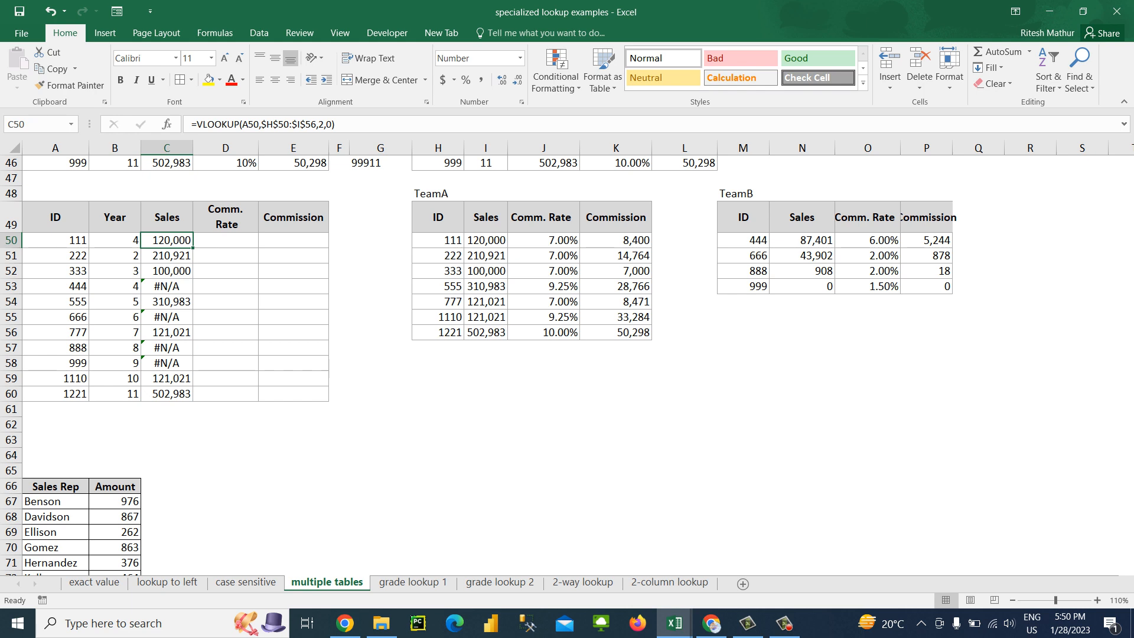
click(196, 124)
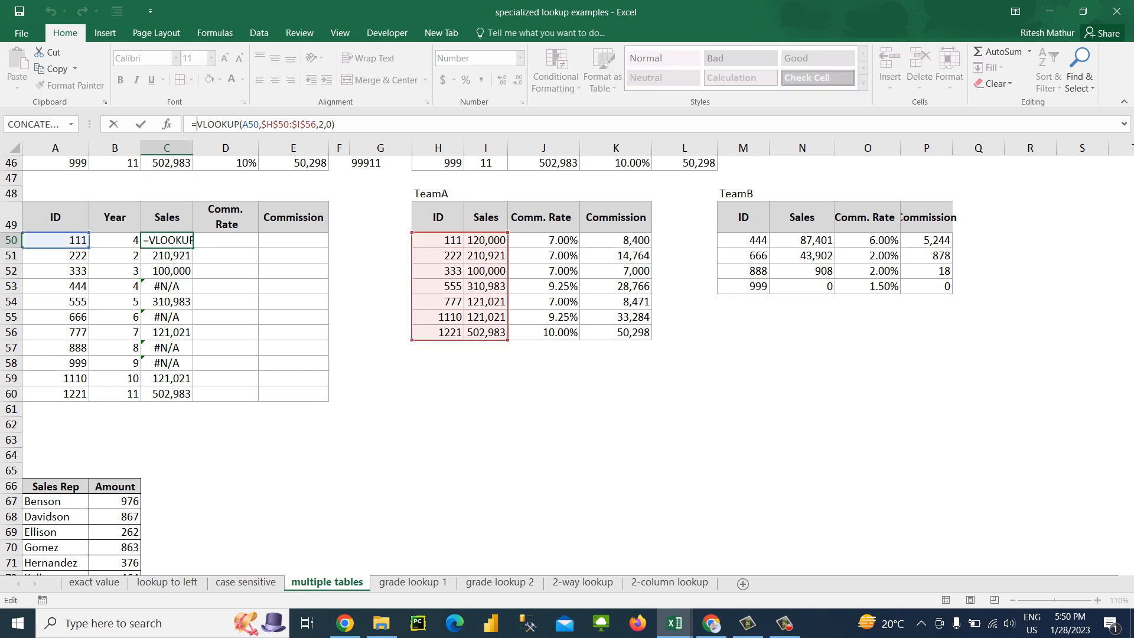
text(IFERROR()
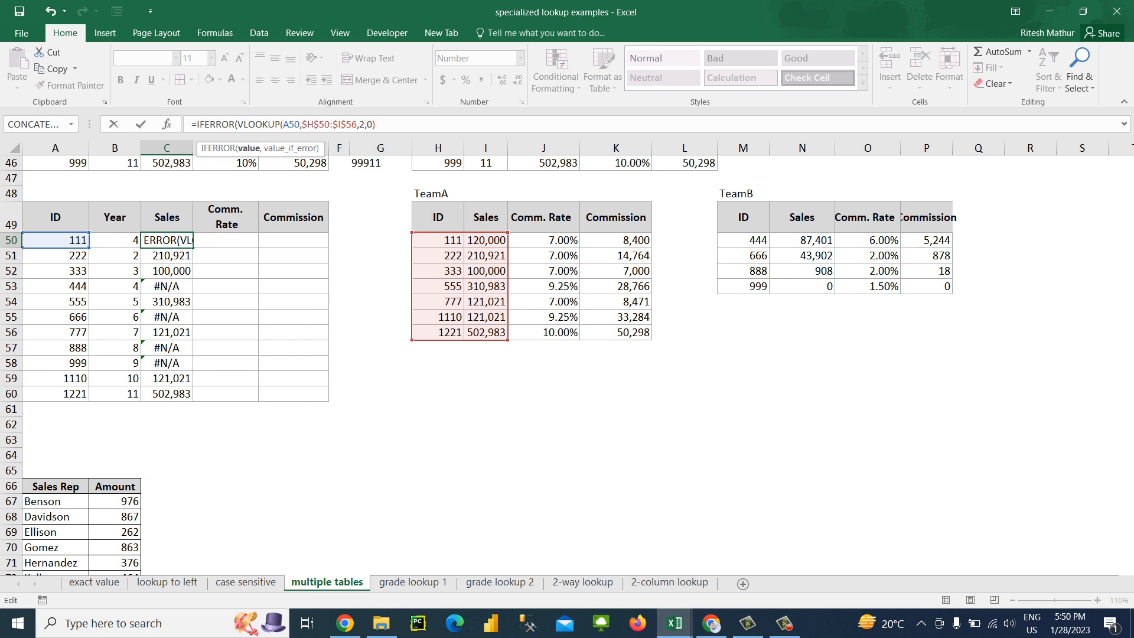
drag(376, 125, 237, 124)
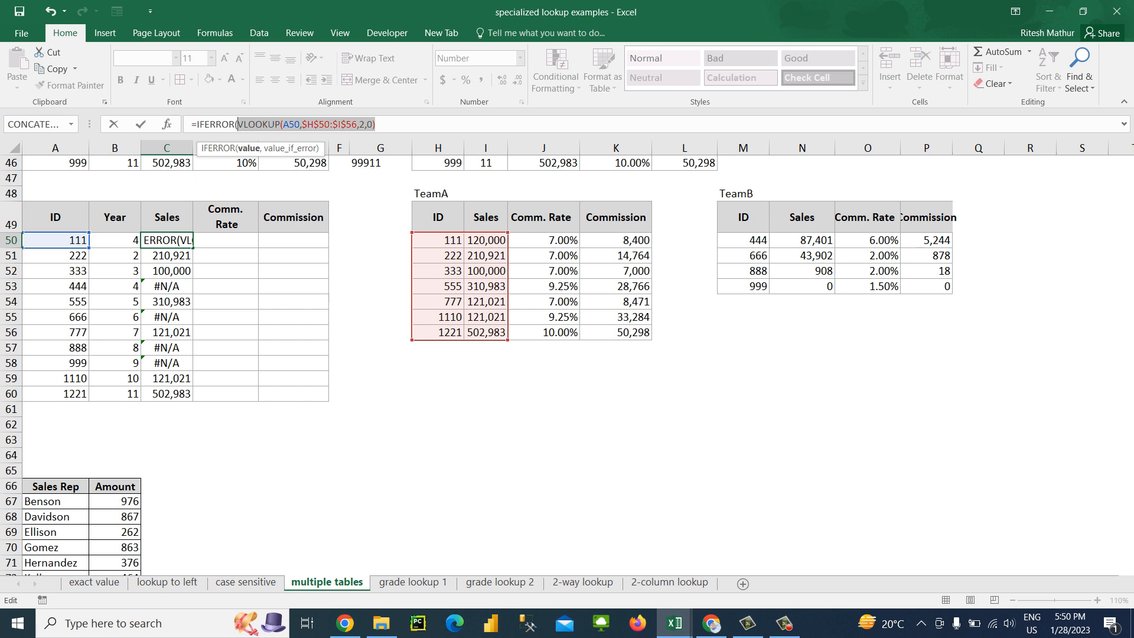
click(383, 124)
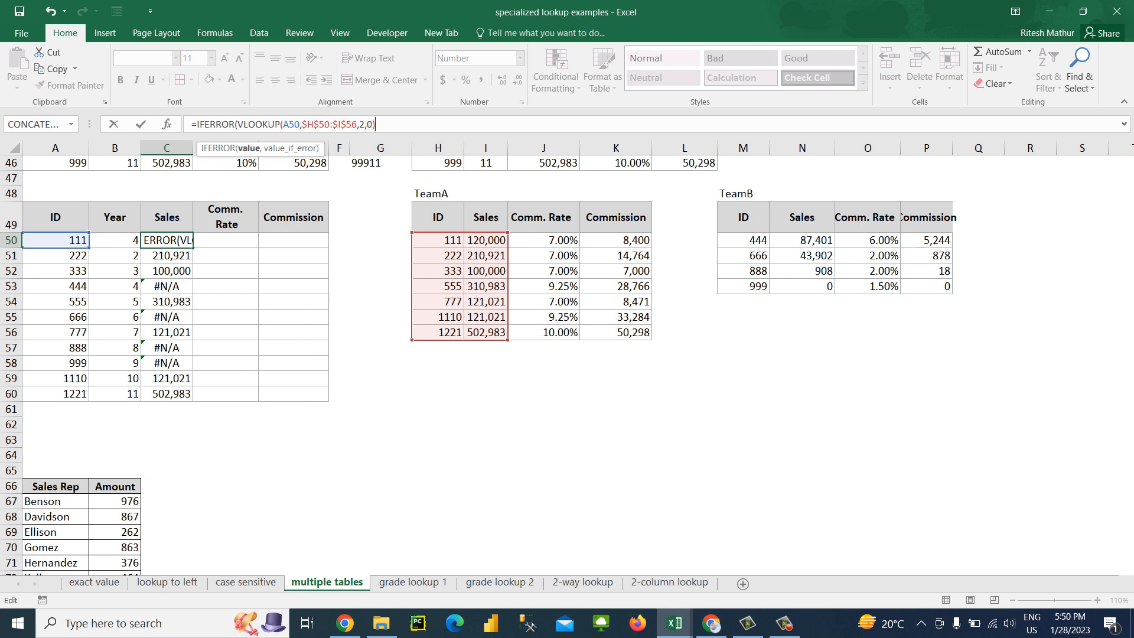
text(,)
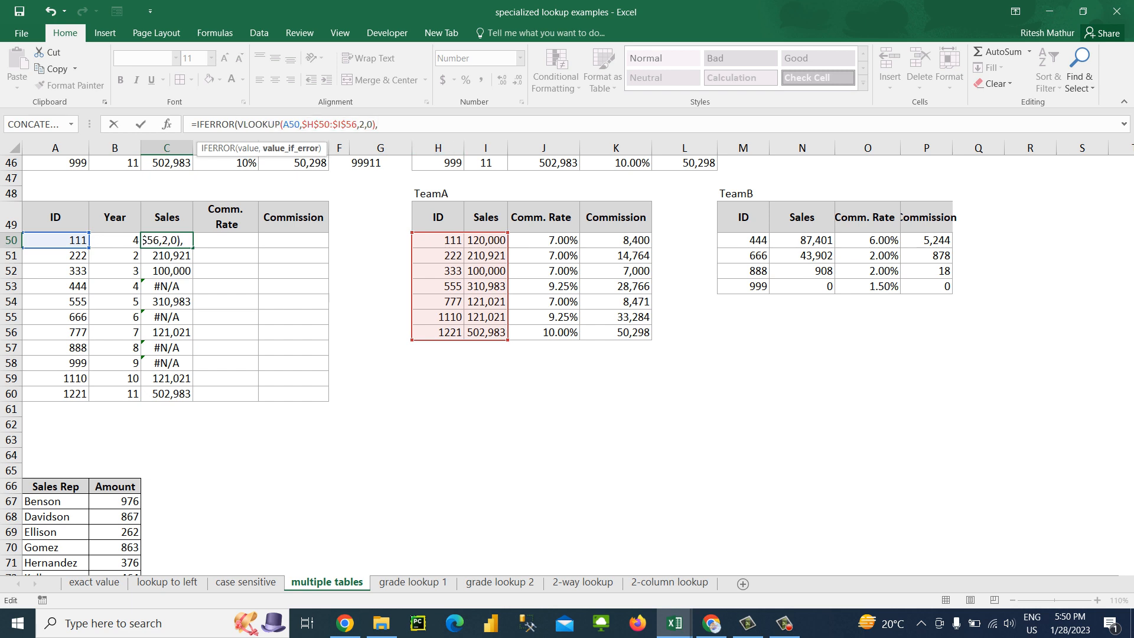
text(VLOK)
Complete the C50 IFERROR formula with VLOOKUP(A50,$M$50:$N$53,2,0) on the TeamB table as the value_if_error argument
key(Return)
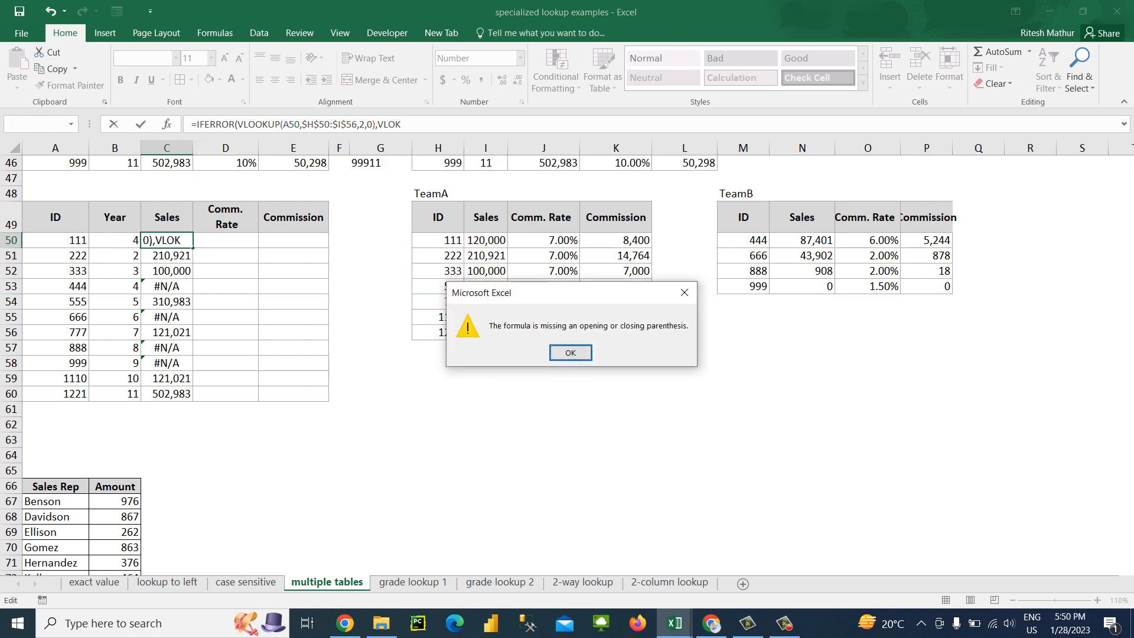
key(Return)
text(VLOOKUP()
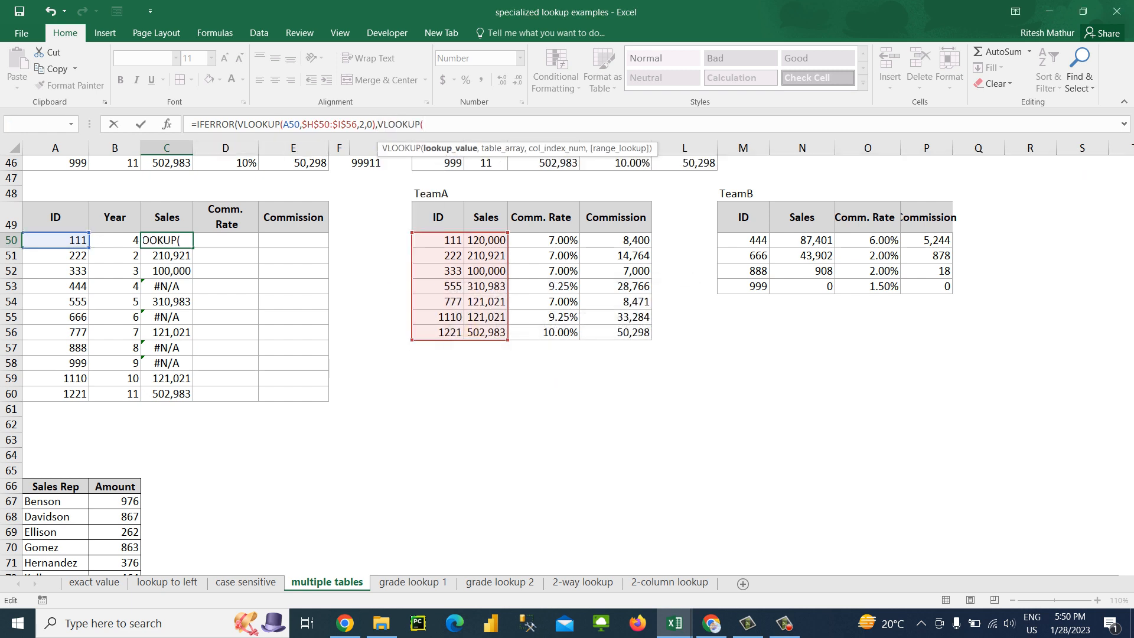
click(56, 240)
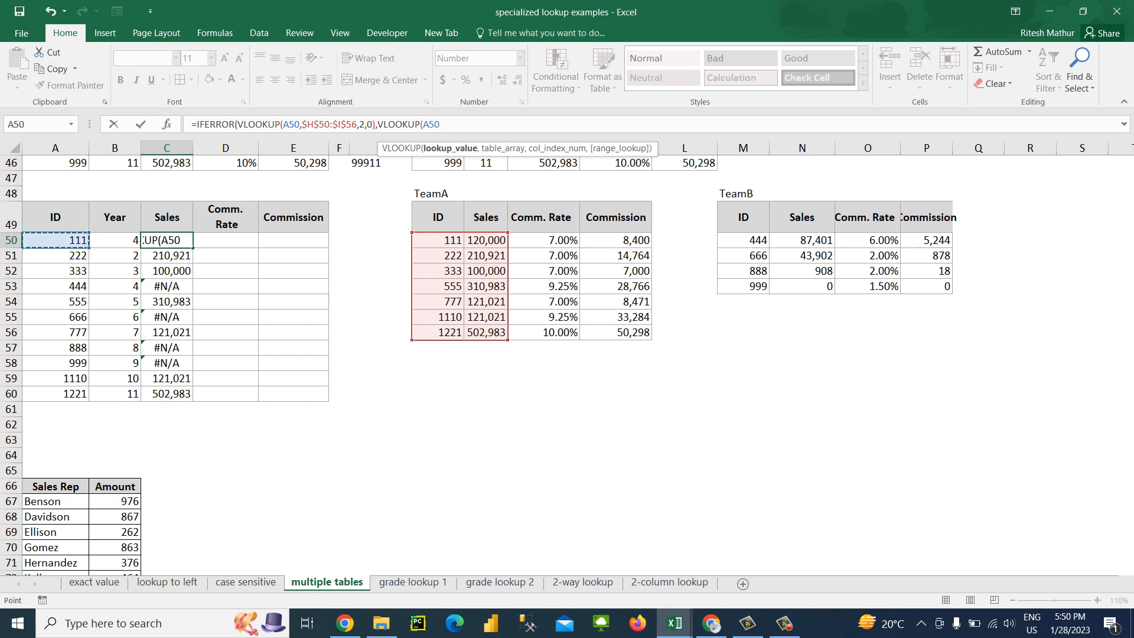
text(,)
drag(745, 239, 824, 287)
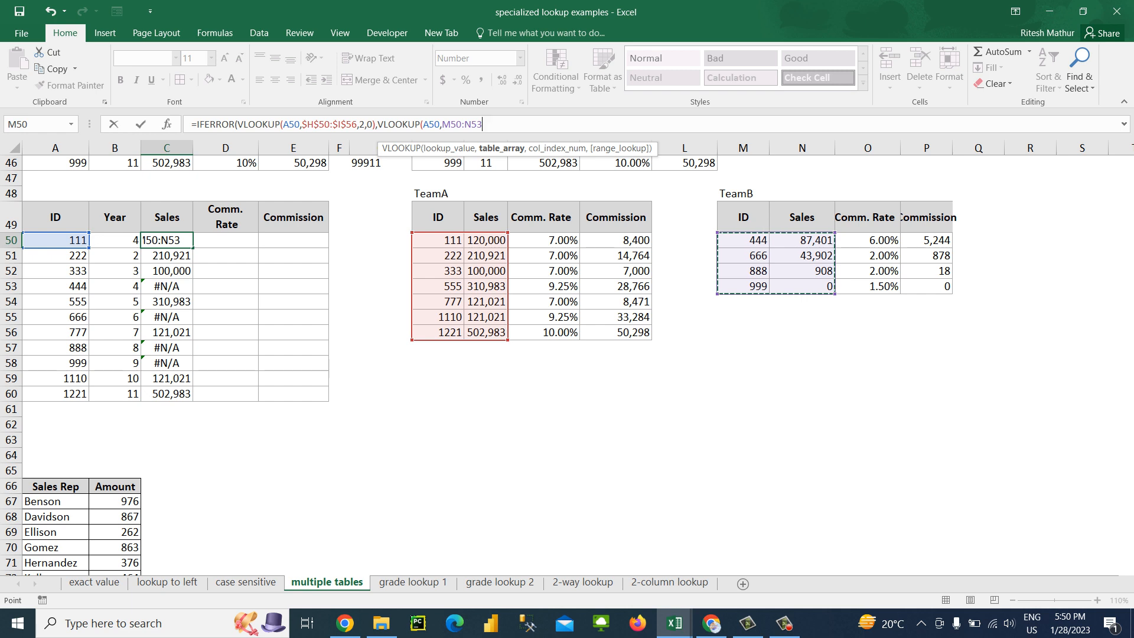
key(F4)
text(,2,0))
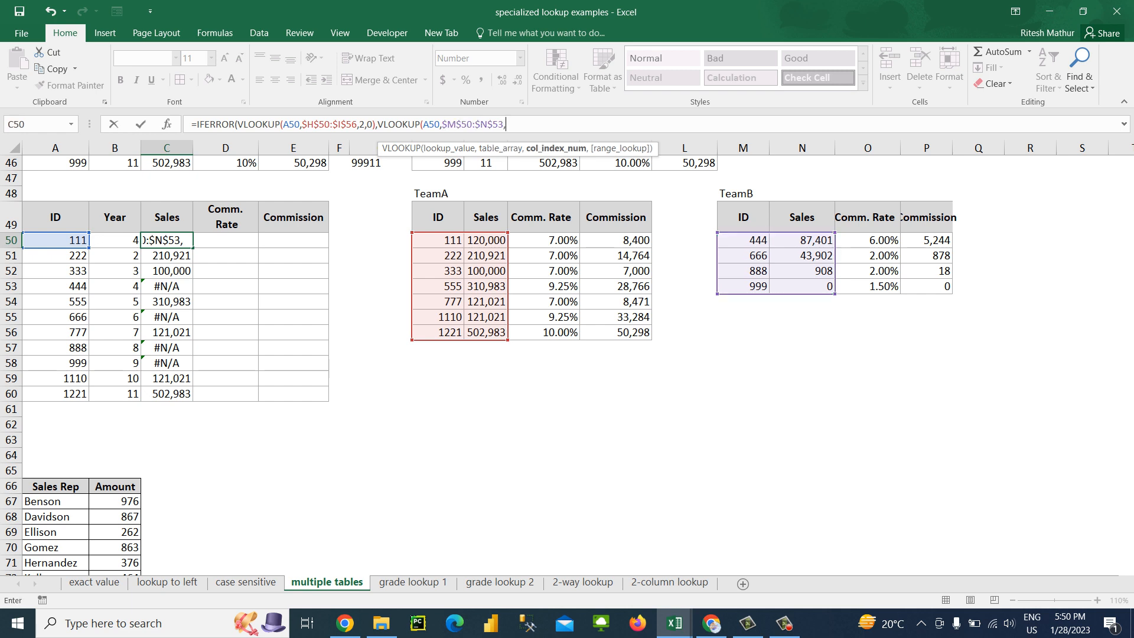
text())
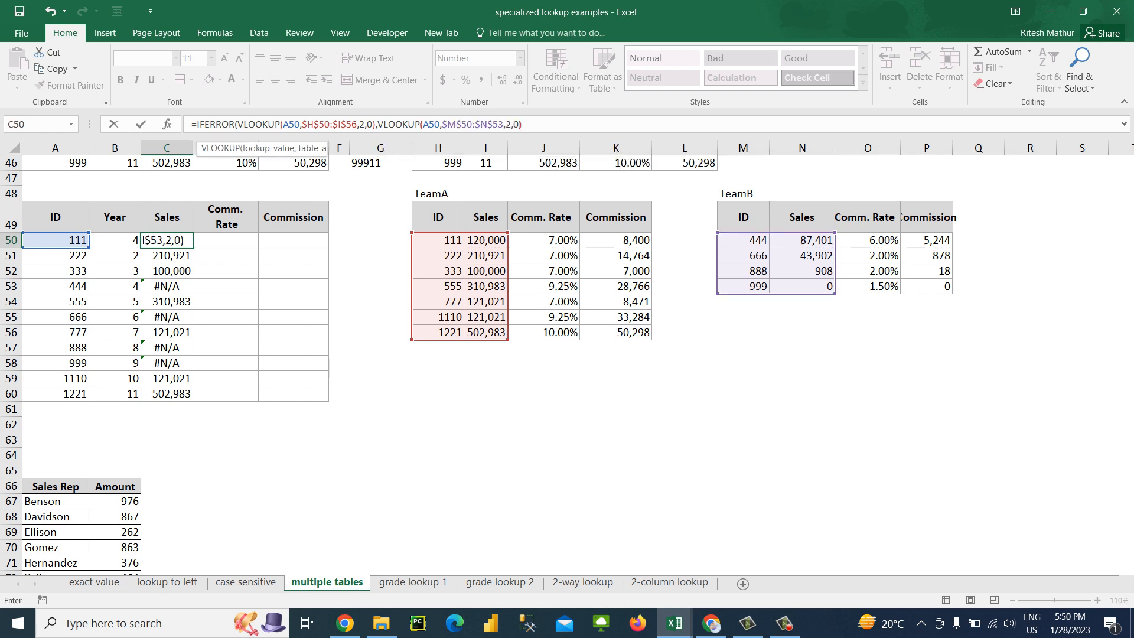
key(Return)
Fill the combined IFERROR formula from C50 down through C60
key(Up)
key(ctrl+shift+Down)
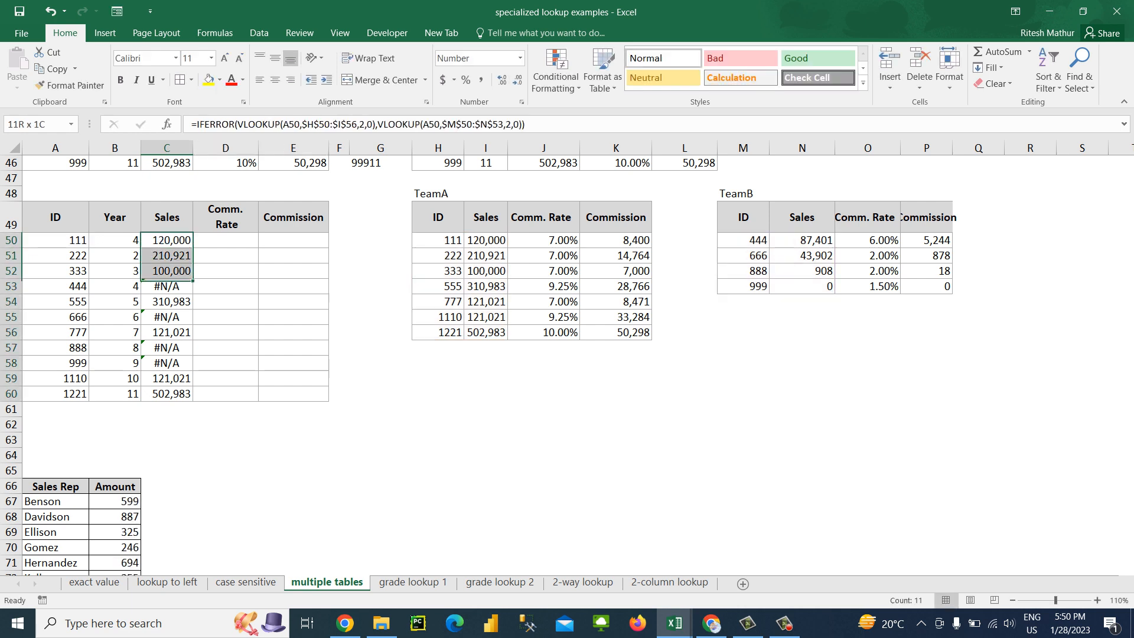
key(ctrl+d)
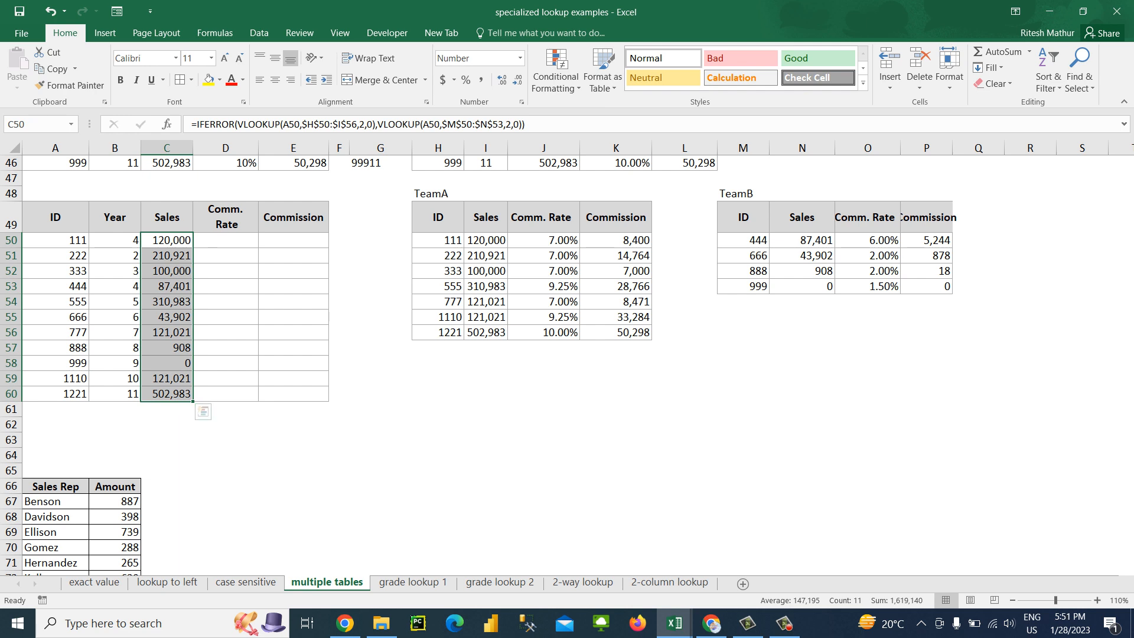
Compare the Sales result for ID 444 with its TeamB entry and check the first three TeamA Sales values
click(166, 286)
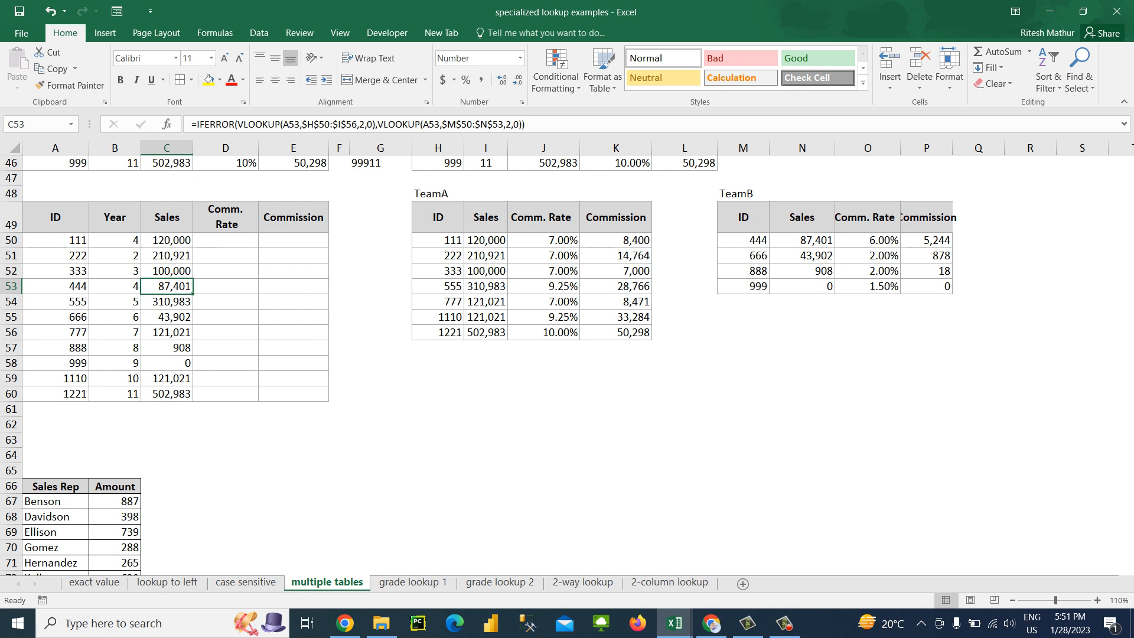
click(802, 241)
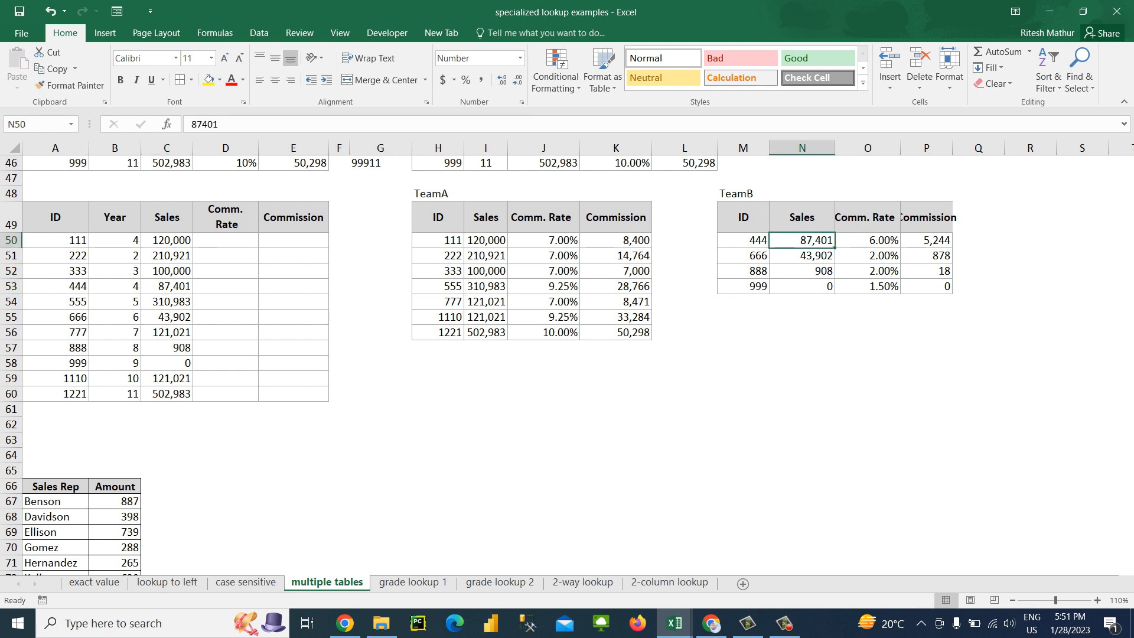
drag(486, 240, 487, 271)
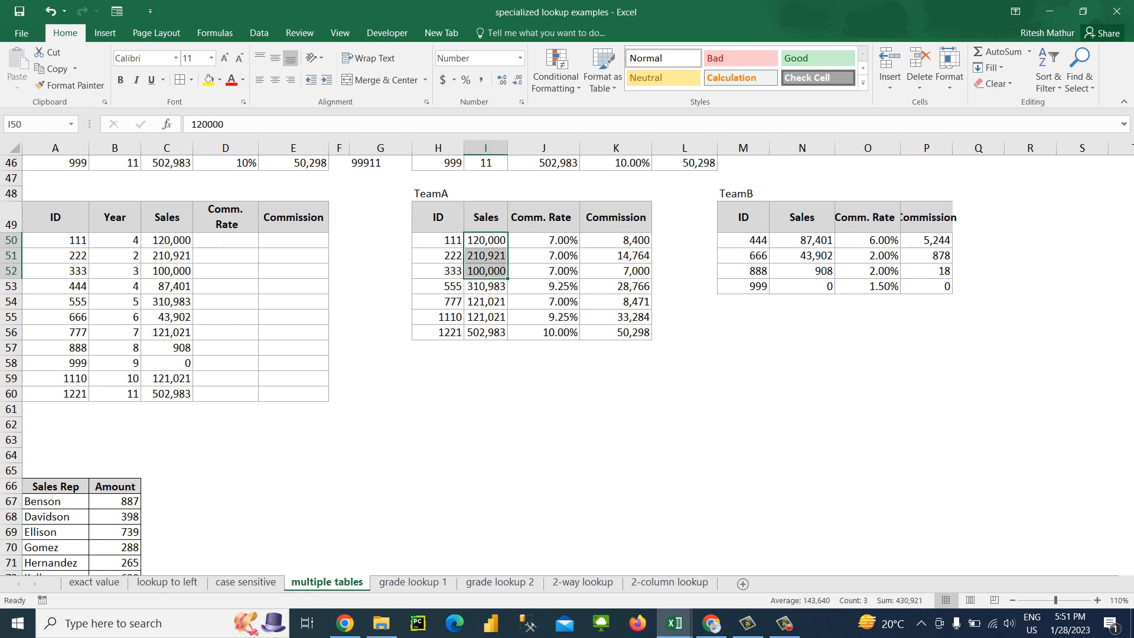
Make the TeamA VLOOKUP's lookup value in the C50 formula column-absolute as $A50
click(167, 240)
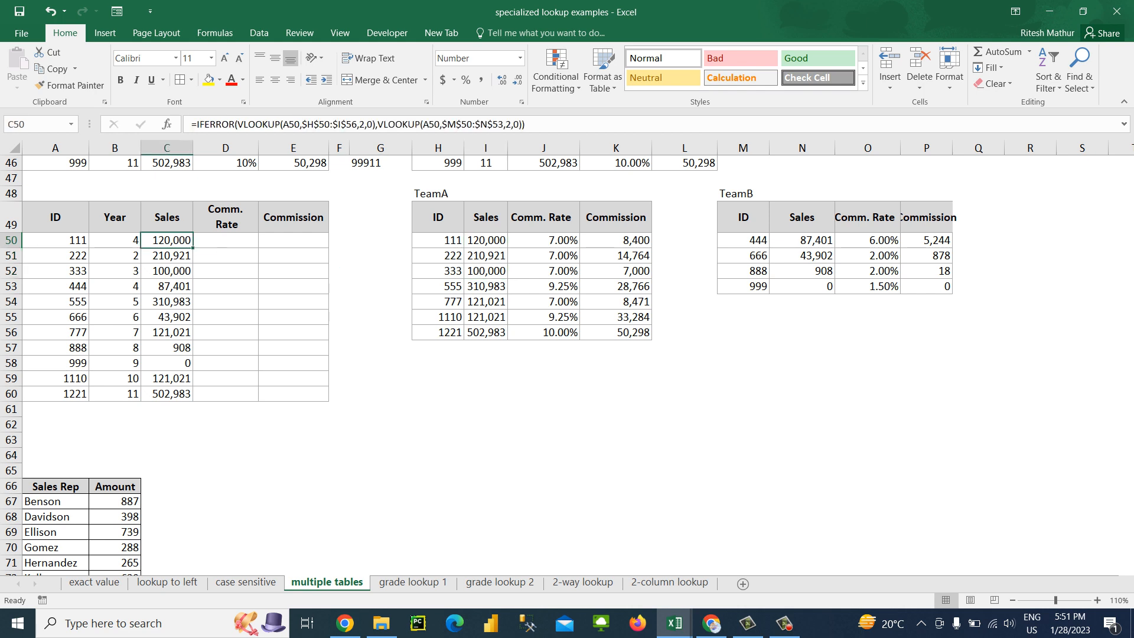
click(295, 124)
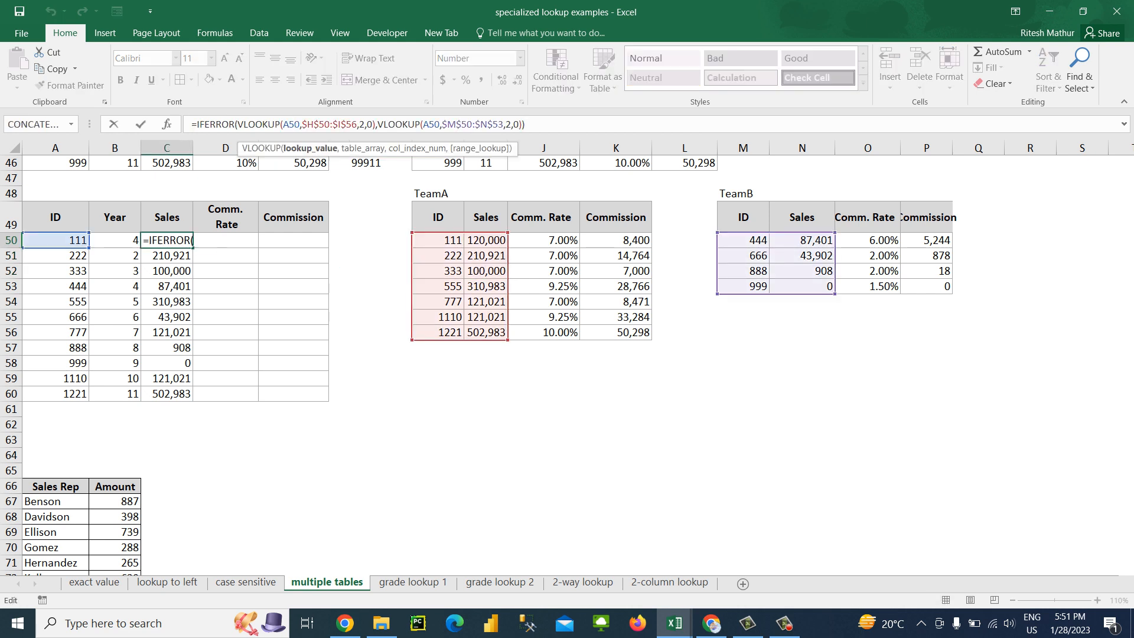
key(F4)
key(F4)
key(F4)
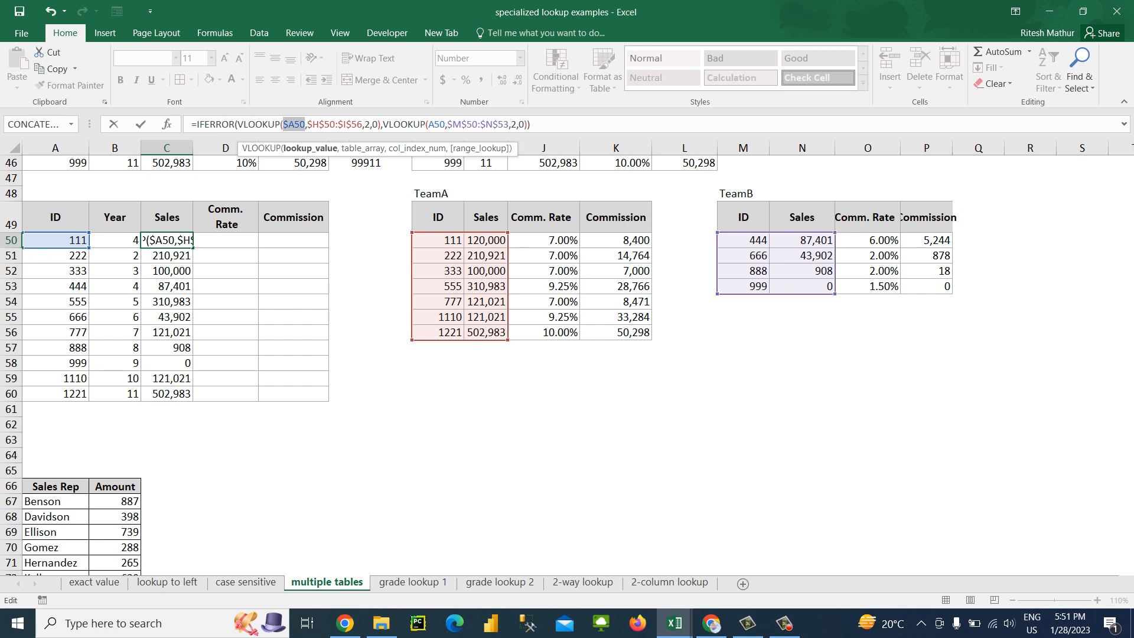
key(Right)
key(Right)
key(Right)
key(Right)
key(Right)
key(Right)
key(Right)
key(Right)
key(Right)
key(Right)
key(Right)
key(Right)
key(Right)
key(Right)
key(Right)
key(Right)
key(Right)
key(Right)
key(Right)
key(Right)
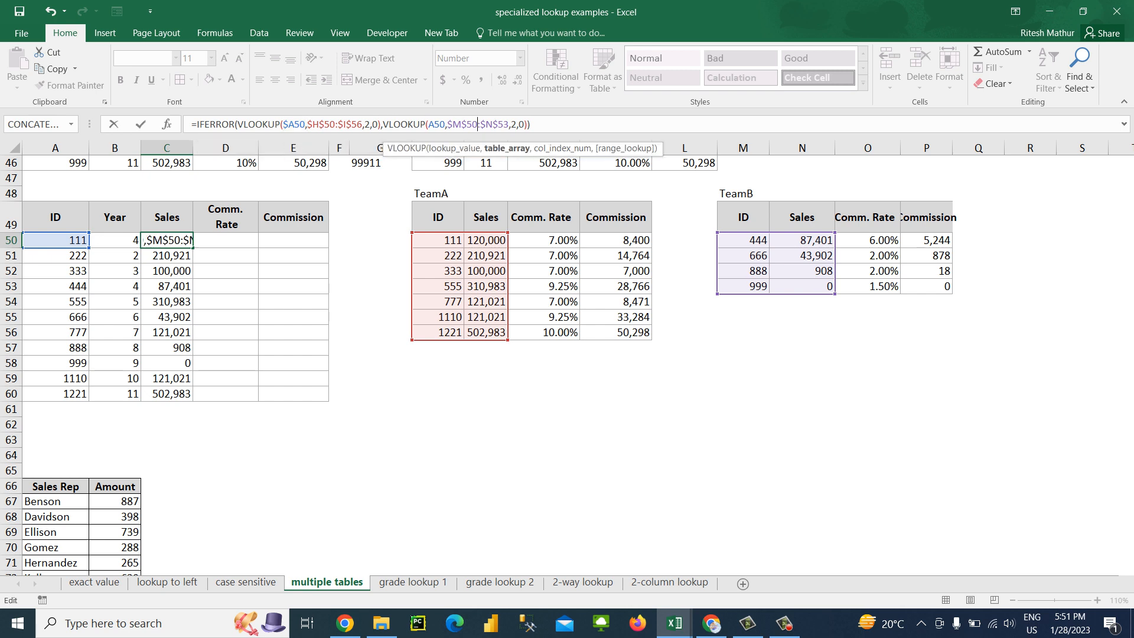
key(Right)
key(Right)
key(Right)
key(Right)
key(Right)
key(Right)
key(Right)
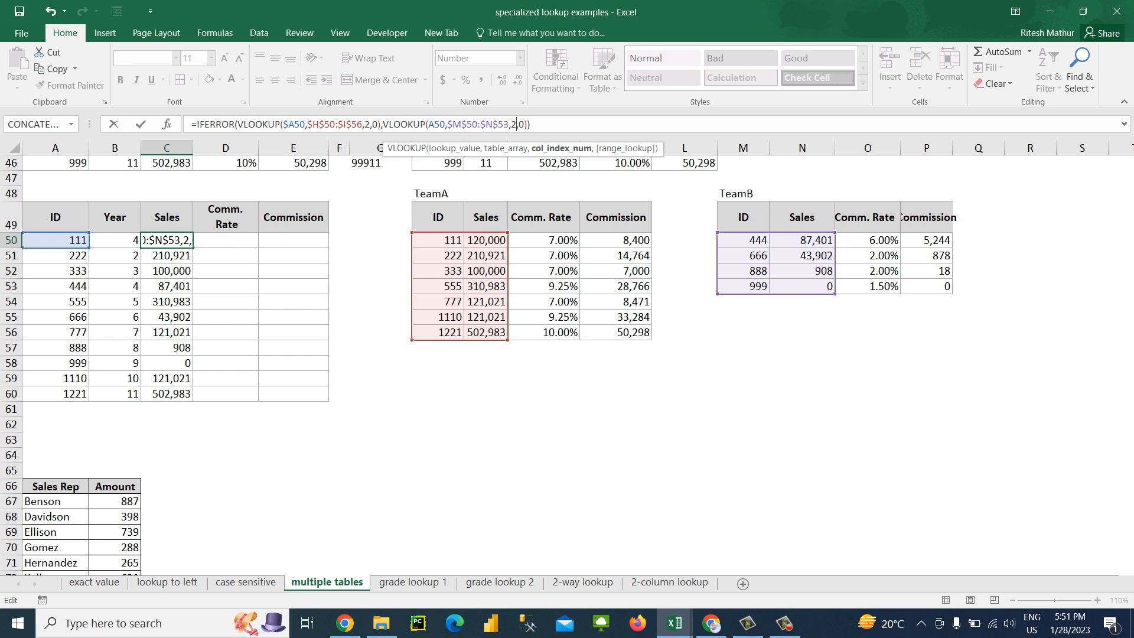
Replace the TeamA VLOOKUP's fixed column index in C50 with COLUMN(B48)
click(368, 125)
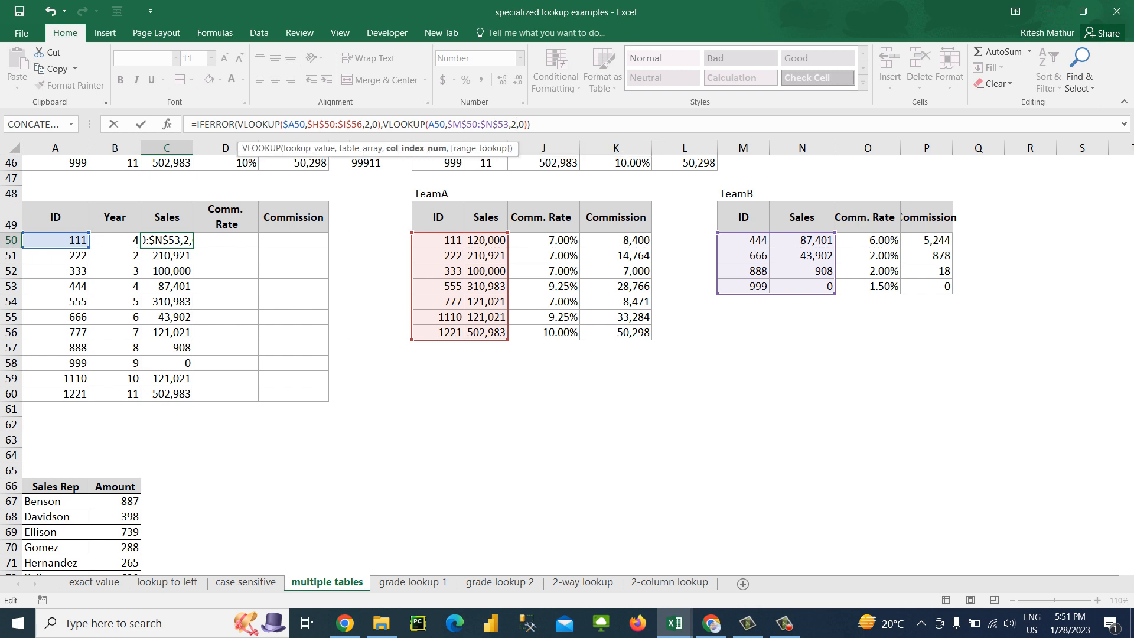
key(BackSpace)
text(COL)
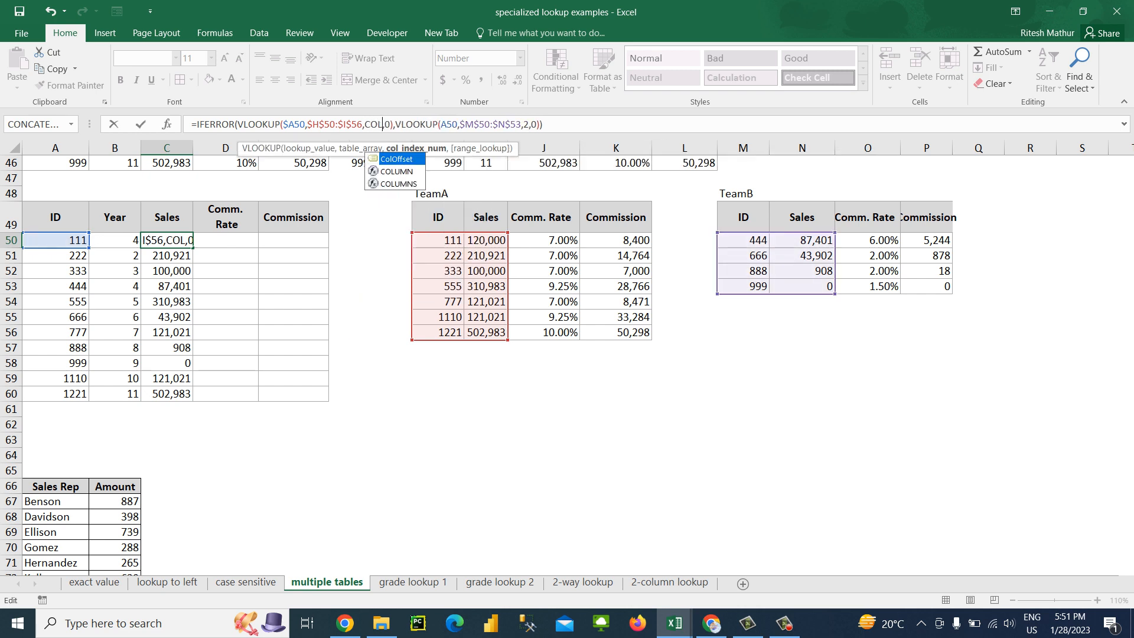
text(U)
key(Tab)
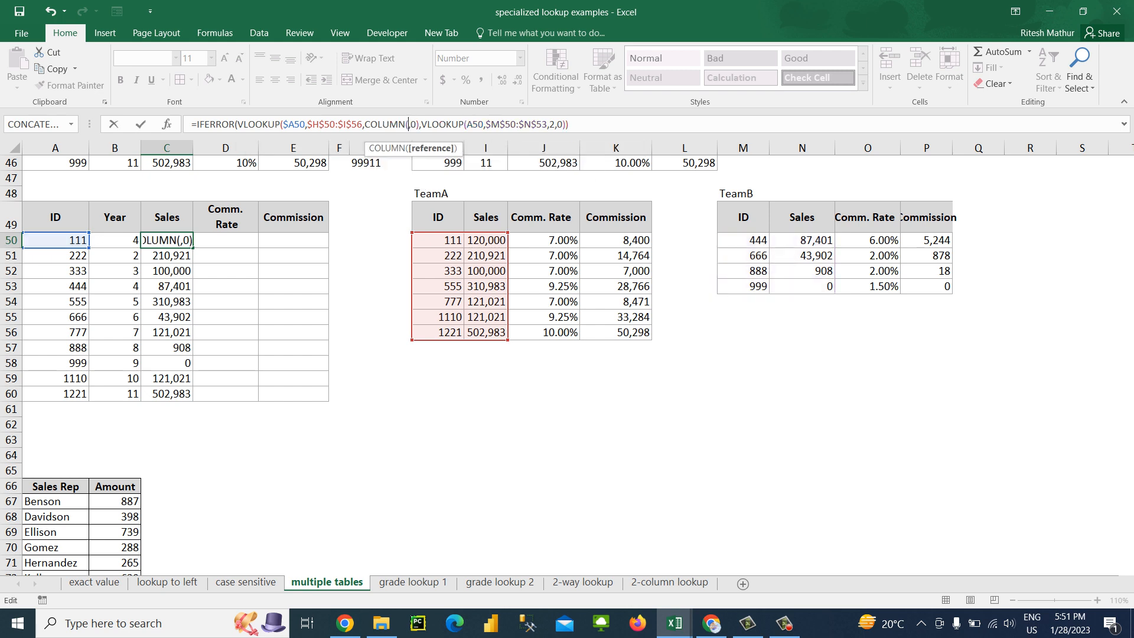
key(F2)
key(Up)
key(Up)
key(Up)
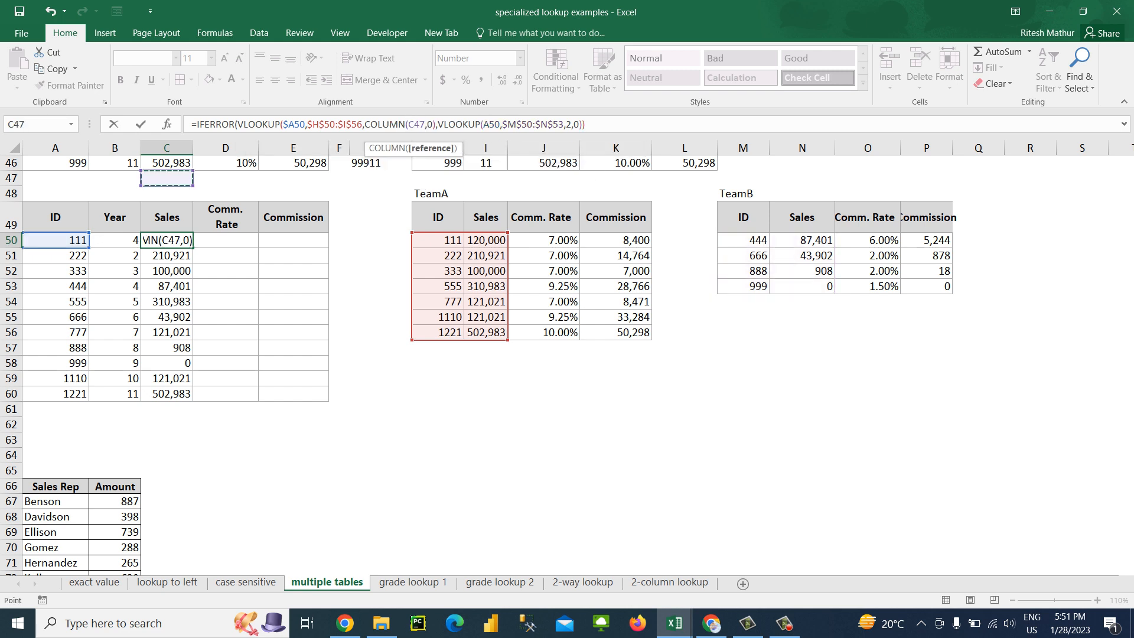
key(Left)
key(Down)
text())
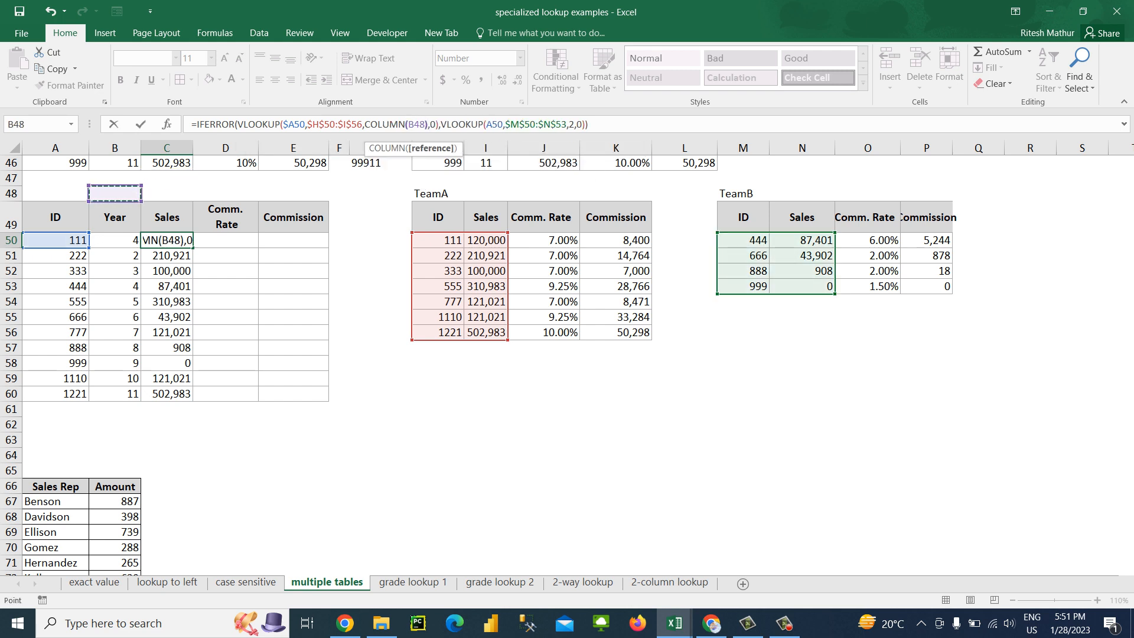
Replace the TeamB VLOOKUP's column index in C50 with COLUMN(B48) and commit the formula
click(574, 124)
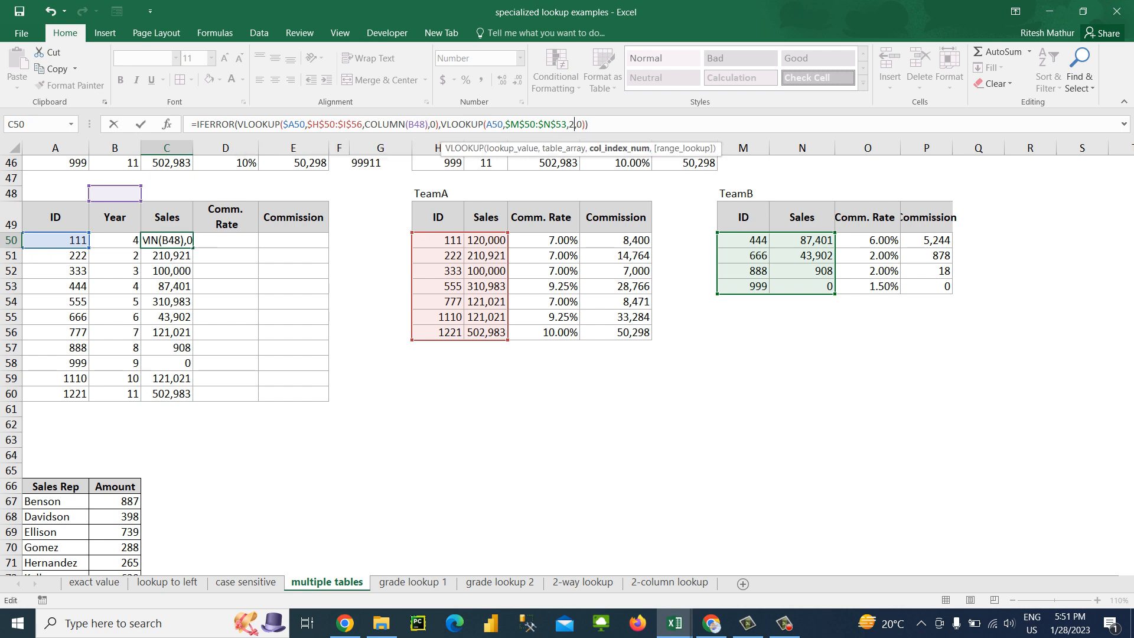
key(BackSpace)
text(COLU)
key(Tab)
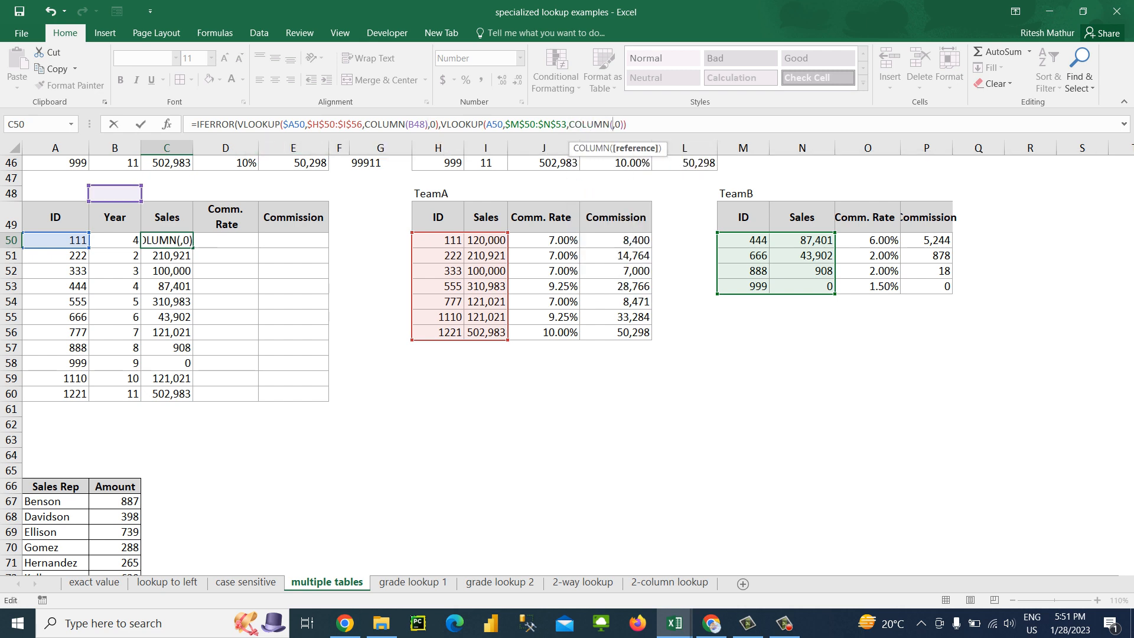
click(116, 194)
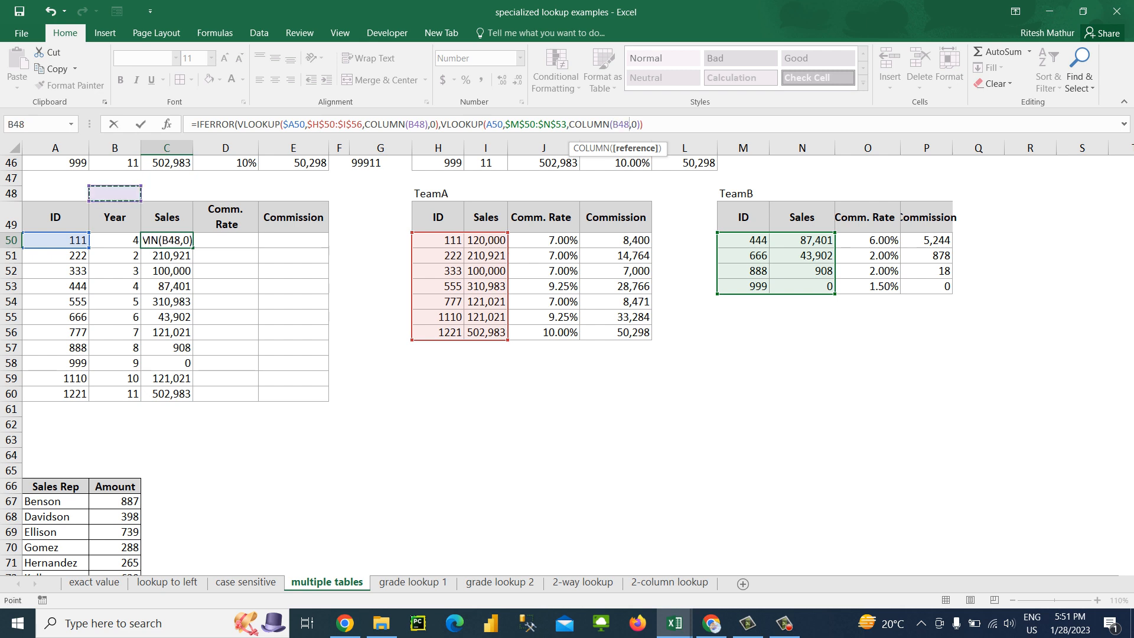
text())
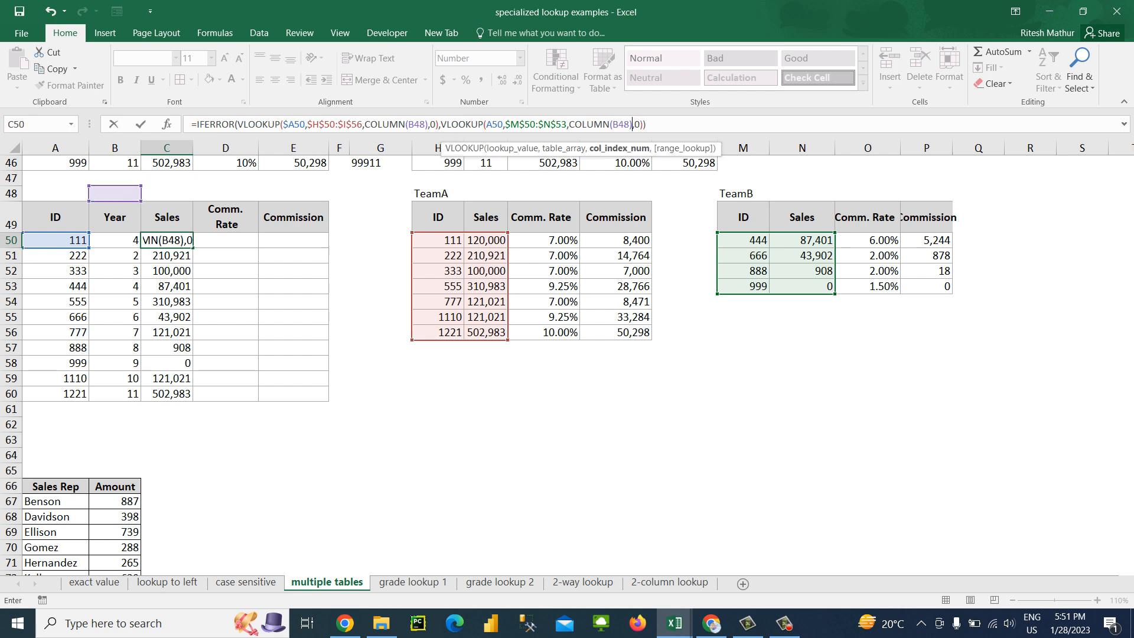
key(Return)
Fill the C50 formula down through row 60 and across the Comm. Rate and Commission columns
key(Up)
key(ctrl+shift+Down)
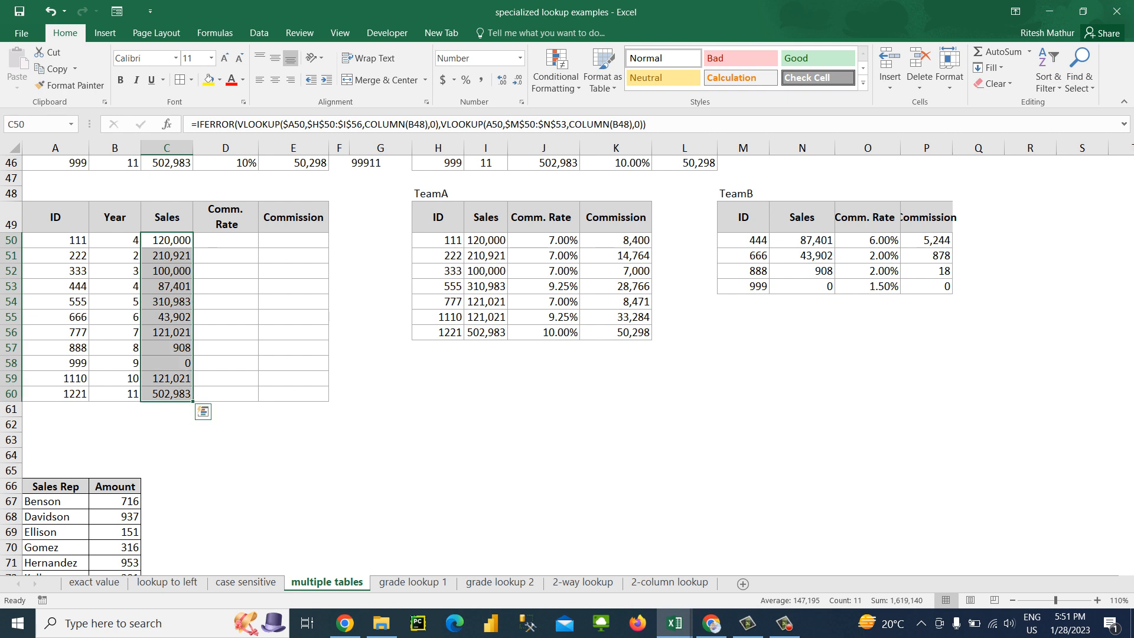
key(ctrl+d)
key(shift+Right)
key(shift+Right)
key(ctrl+r)
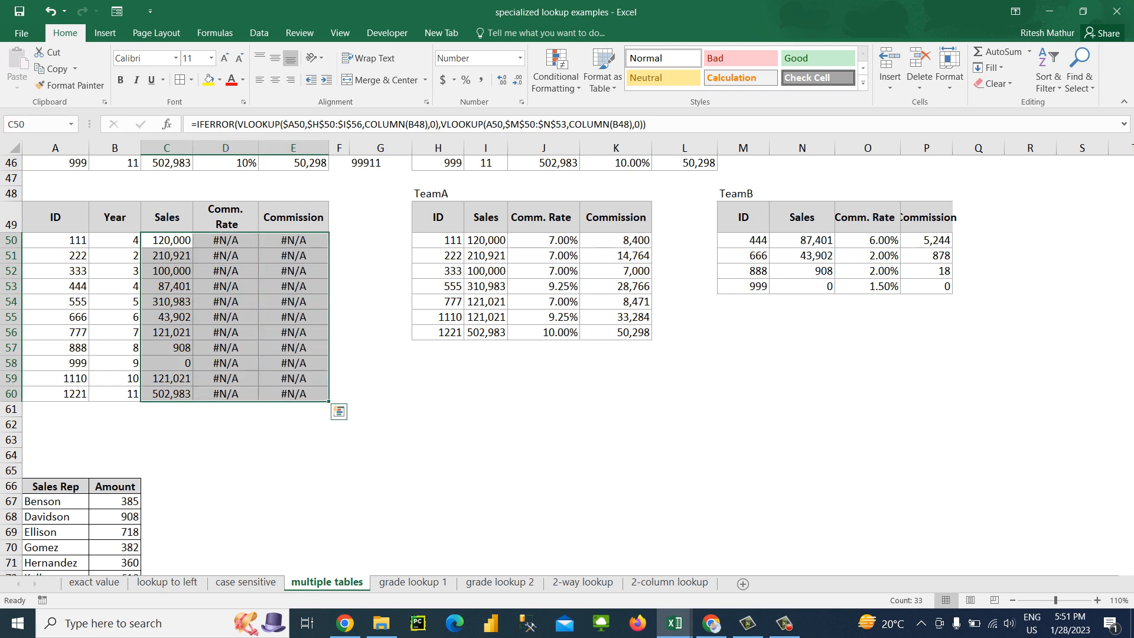
key(Up)
key(Down)
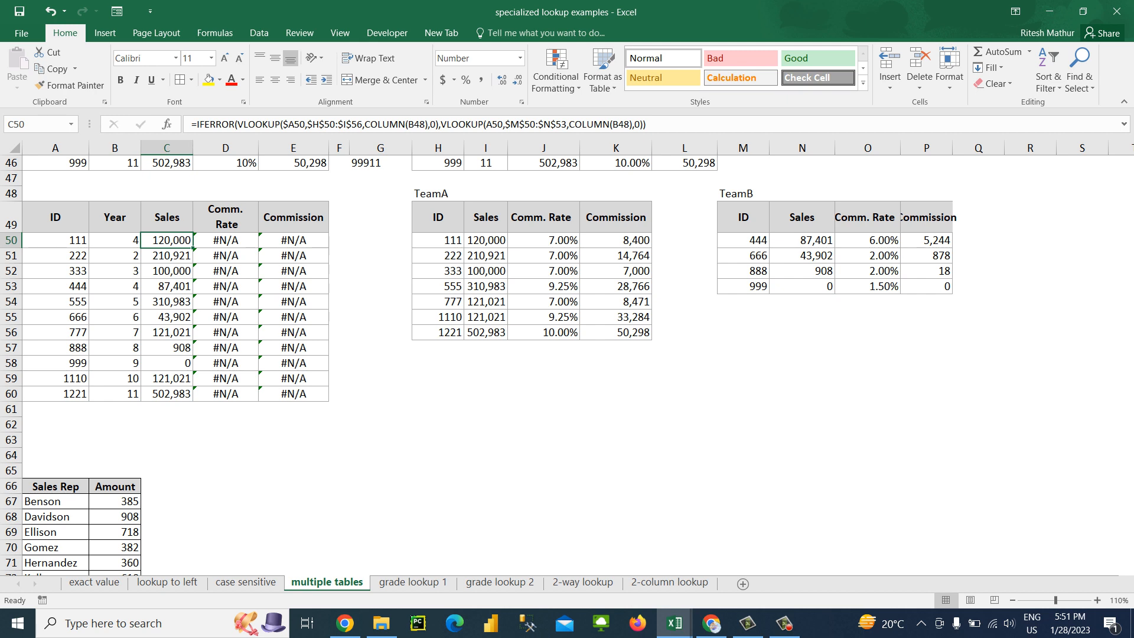
click(503, 125)
key(F4)
key(F4)
key(F4)
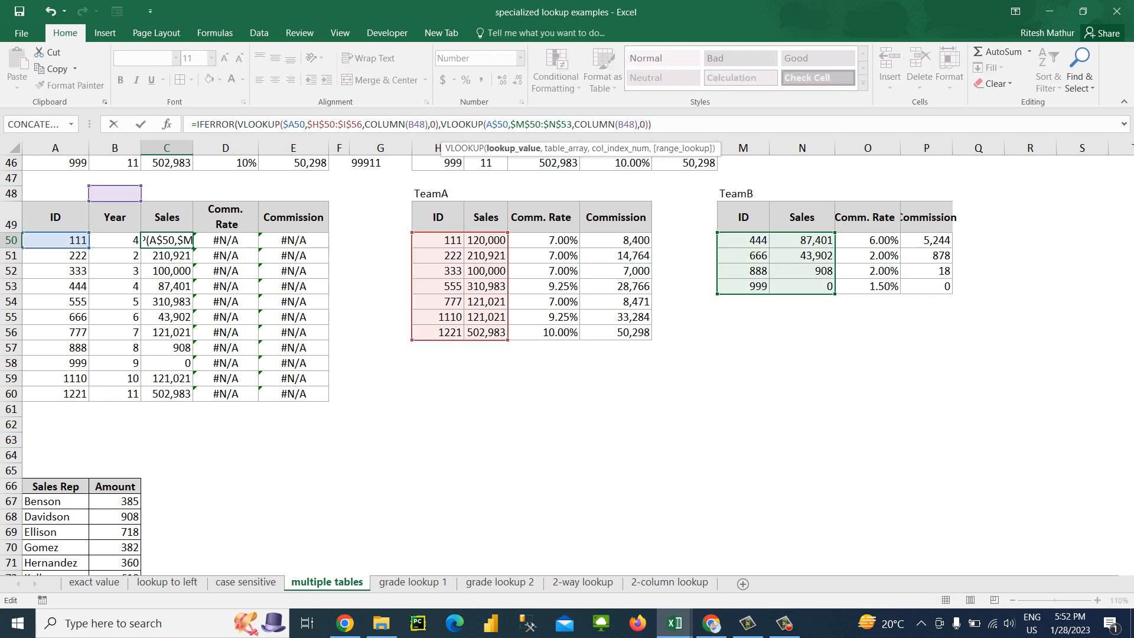
key(Escape)
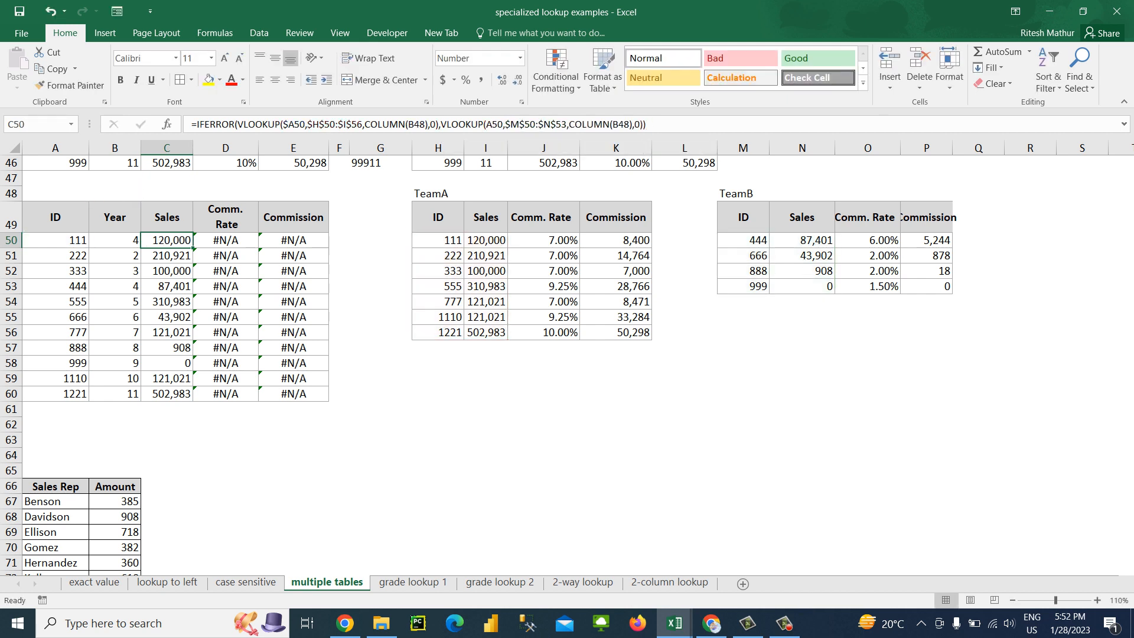
Check the references in D50, and make the TeamB VLOOKUP's lookup value in C50 column-absolute as $A50
click(226, 241)
key(F2)
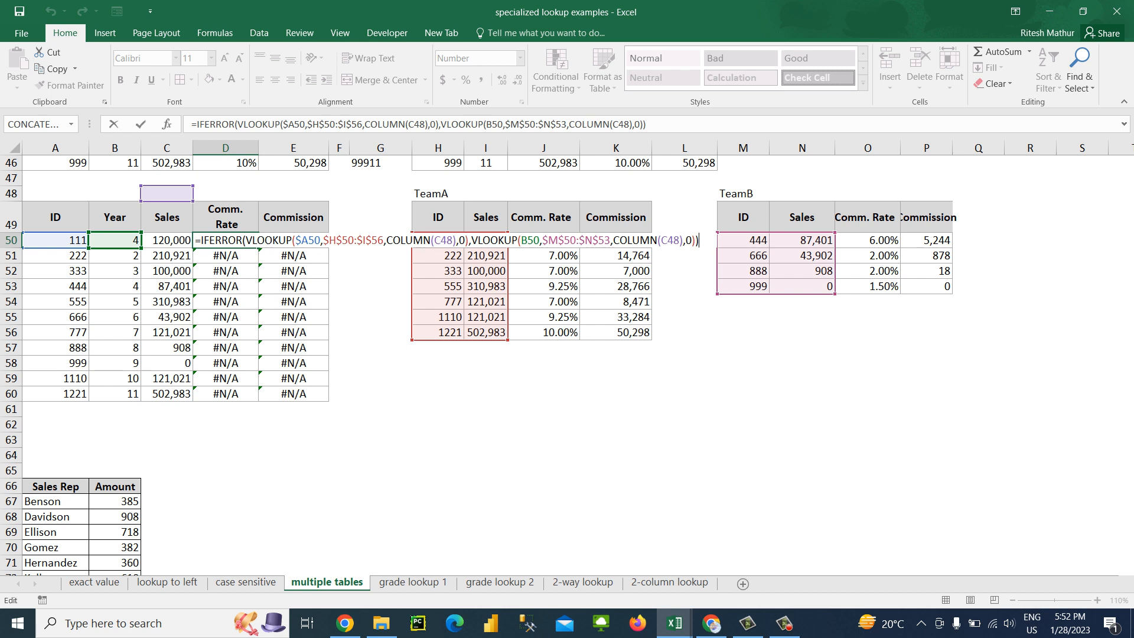
key(Escape)
key(Left)
key(F2)
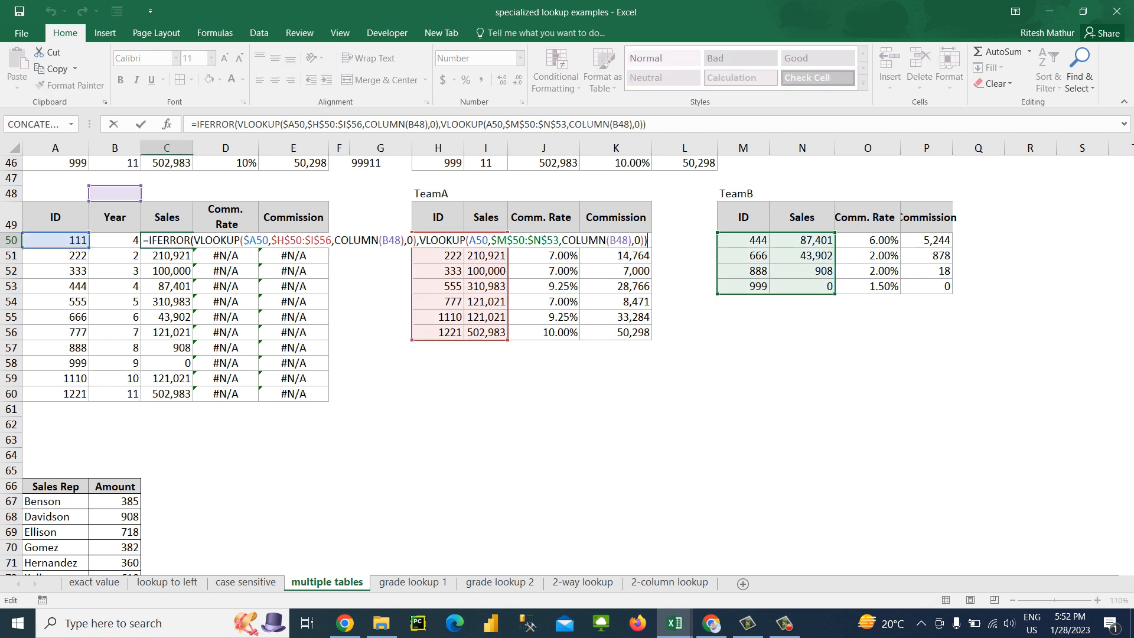
click(492, 125)
key(F4)
key(F4)
key(F4)
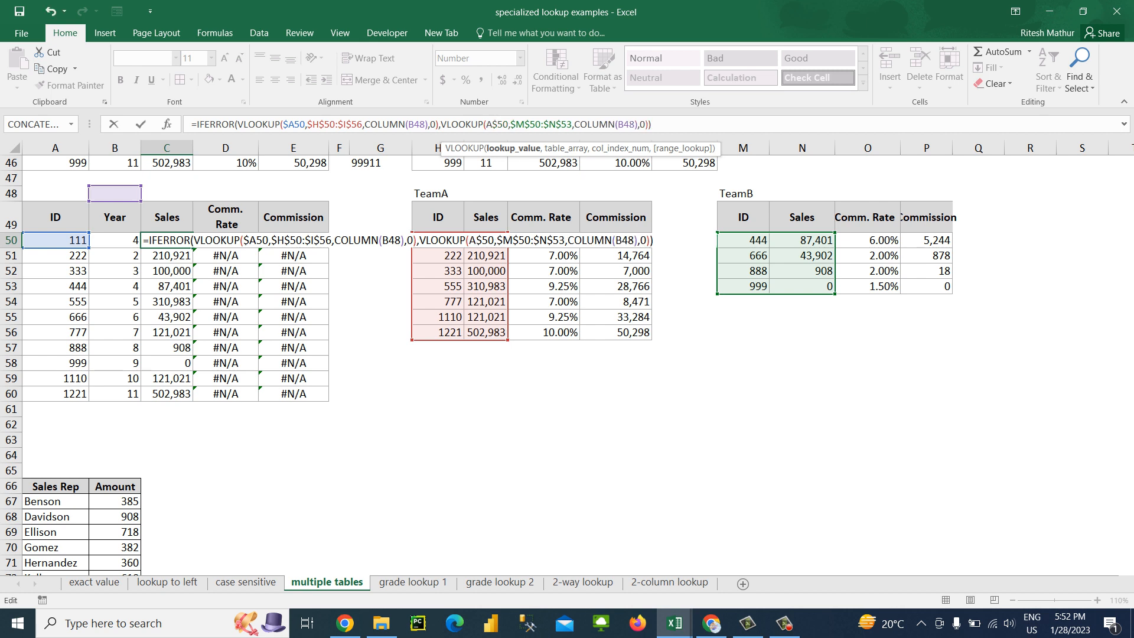
key(ctrl+Return)
Refill the corrected C50 formula over the whole C50:E60 block
key(ctrl+shift+Down)
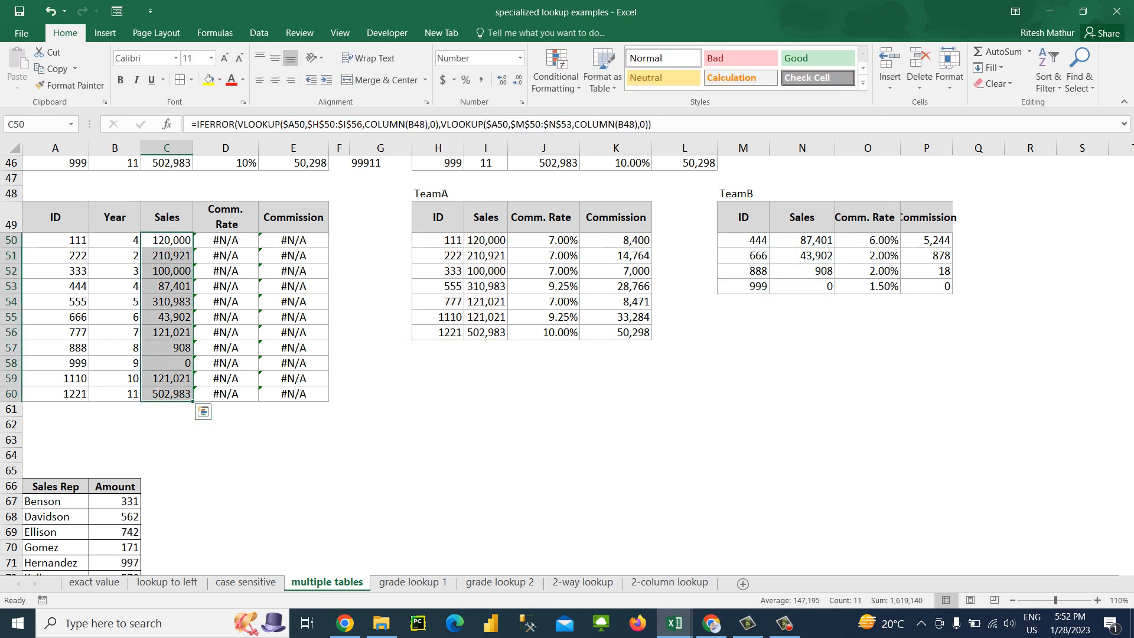
key(ctrl+shift+Right)
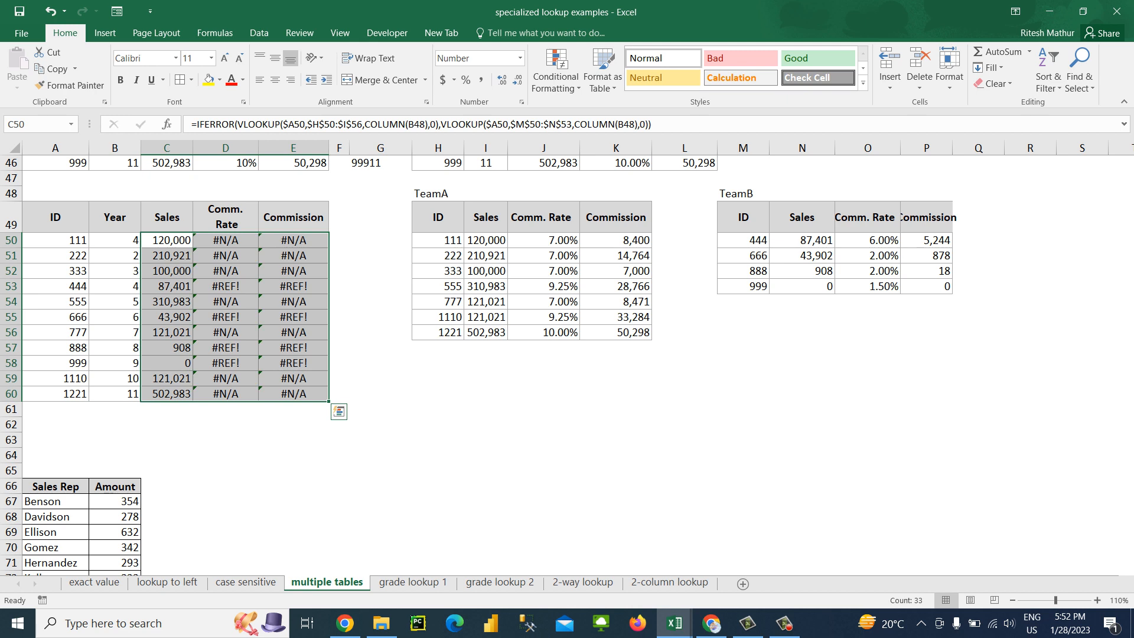
key(Up)
key(Down)
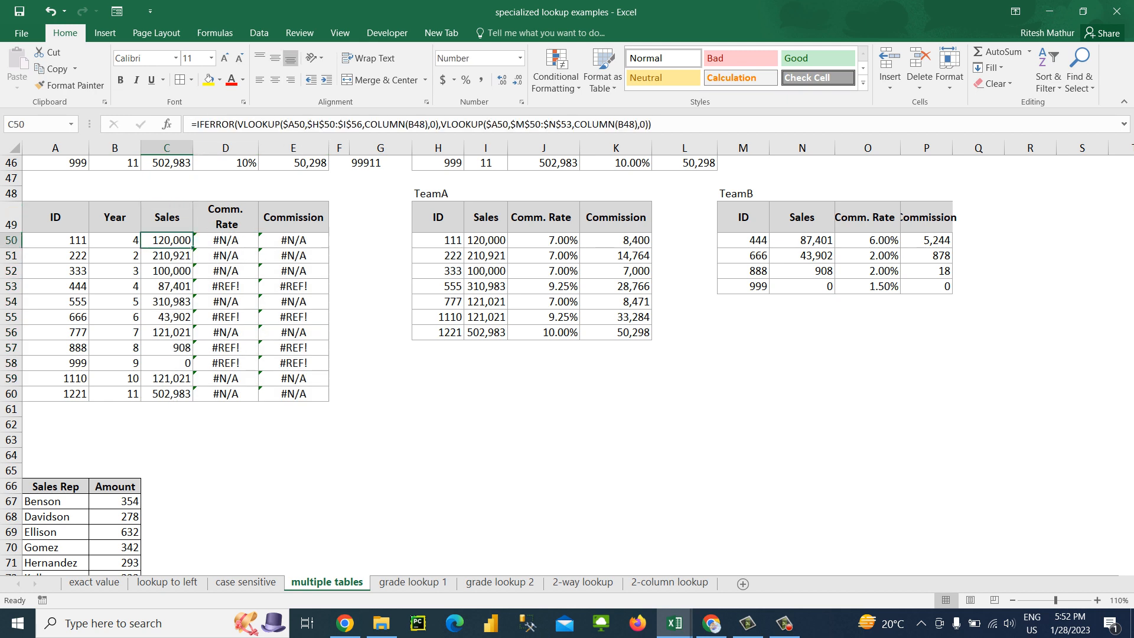
Compare the formulas in C50 and D50, examining their lookup ranges and COLUMN references for the cause of the errors
key(Right)
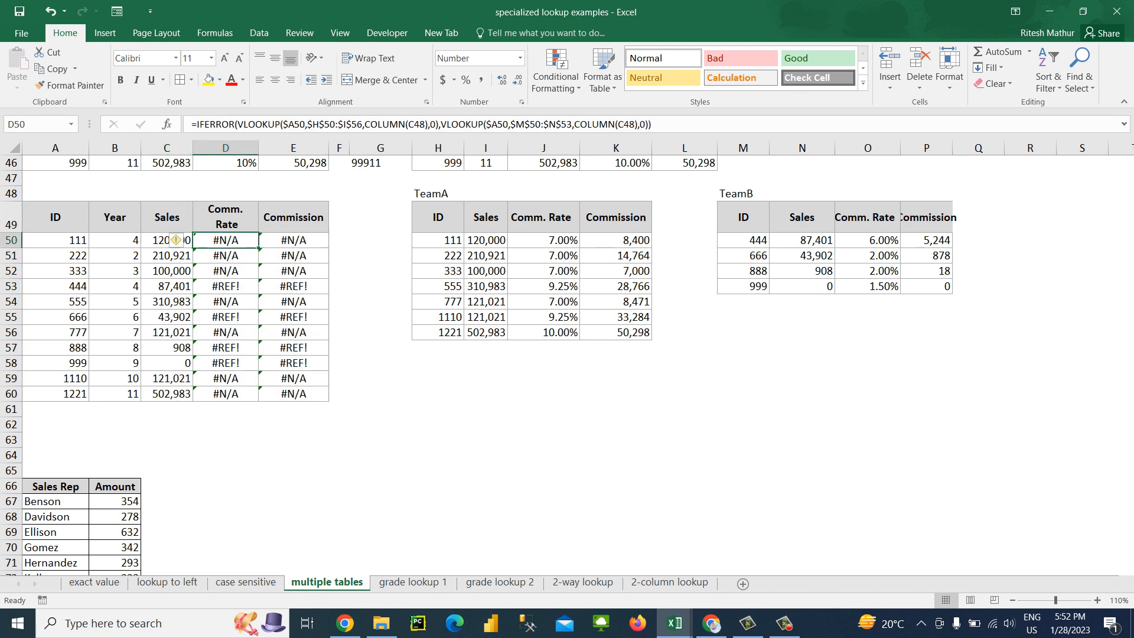
key(F2)
key(Escape)
key(Left)
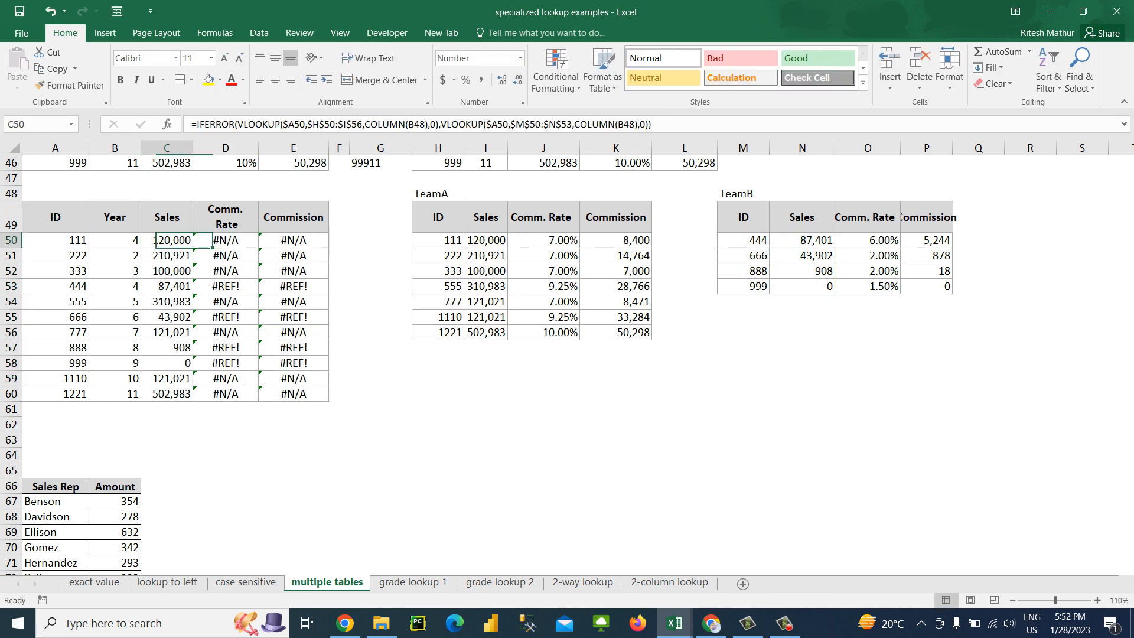
key(F2)
key(Escape)
key(Right)
key(Left)
key(F2)
key(Escape)
Extend the C50 table arrays to $H$50:$K$56 for TeamA and $M$50:$P$53 for TeamB
key(F2)
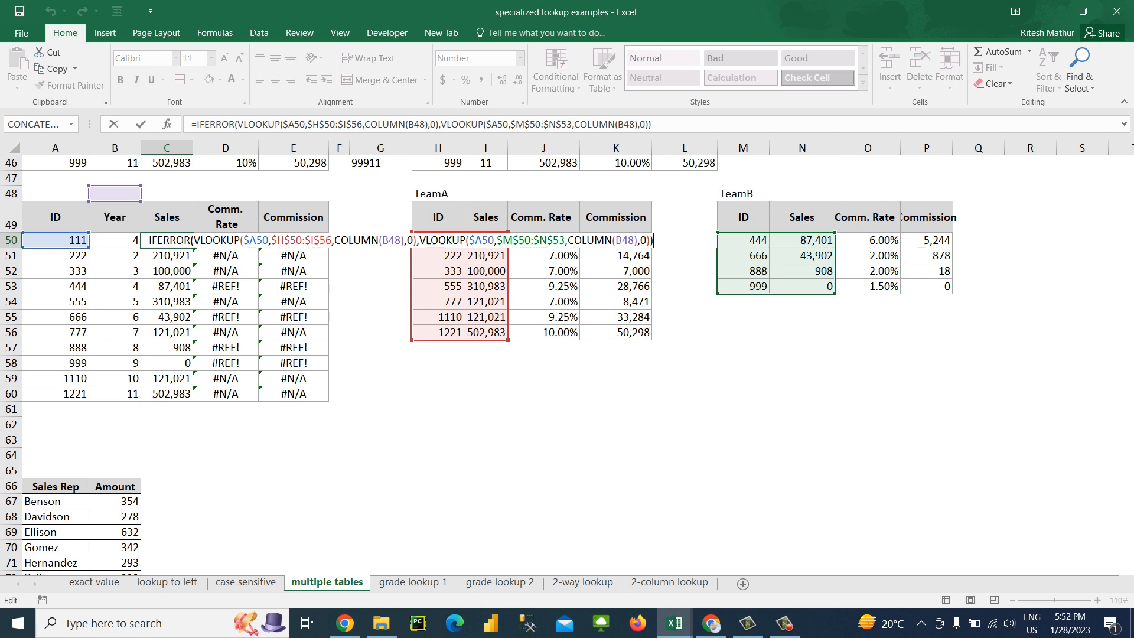
drag(509, 340, 643, 337)
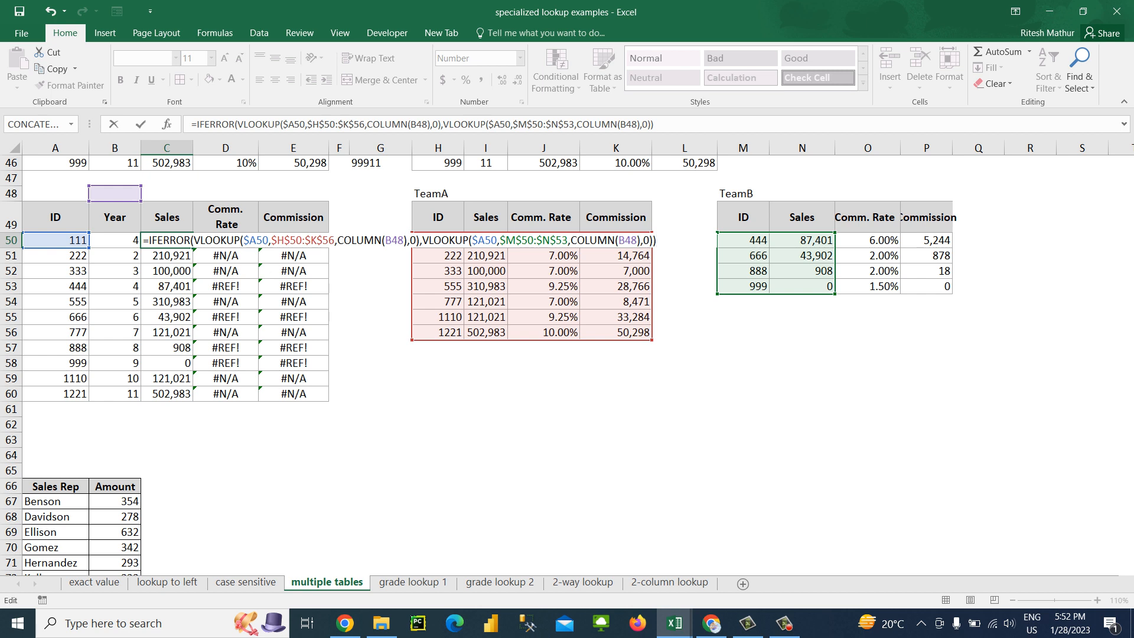
drag(835, 294, 952, 294)
key(Return)
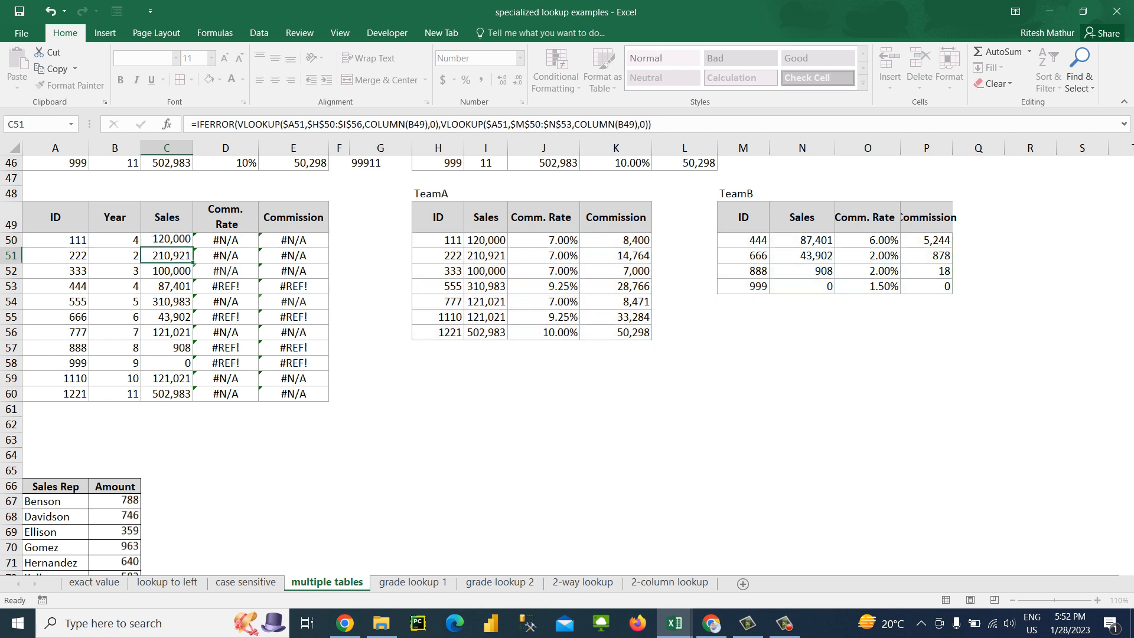
Fill the C50 formula with the widened ranges down to row 60 and across through column E
drag(167, 240, 166, 393)
key(ctrl+d)
key(ctrl+shift+Right)
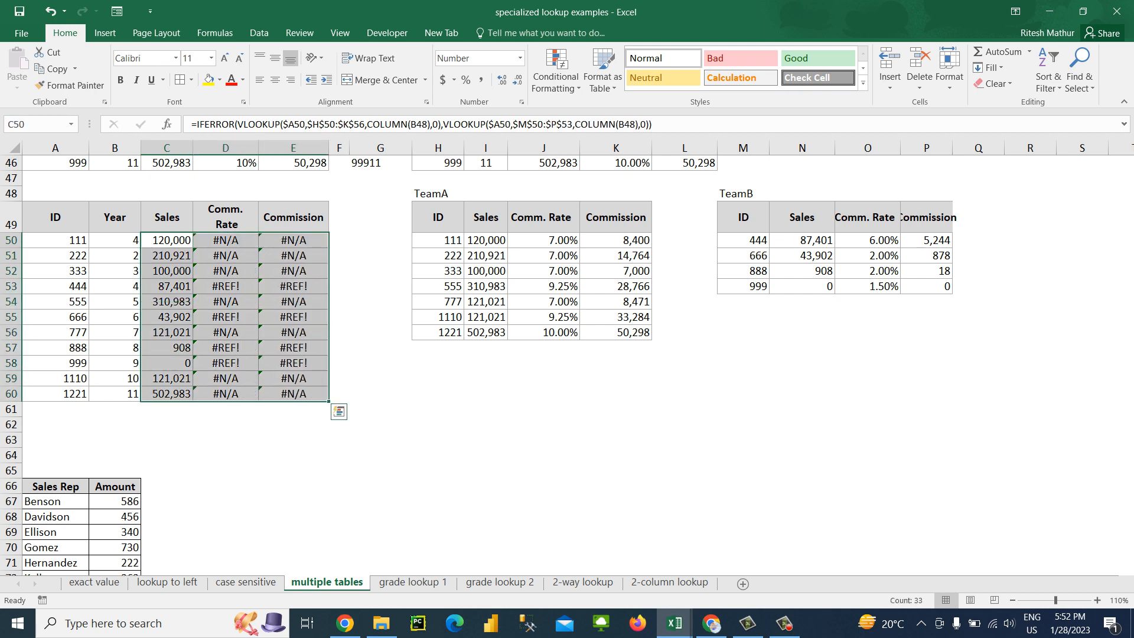
key(ctrl+r)
Format the Comm. Rate values in D50:D60 as percentages without decimals
drag(226, 241, 226, 394)
key(ctrl+shift+5)
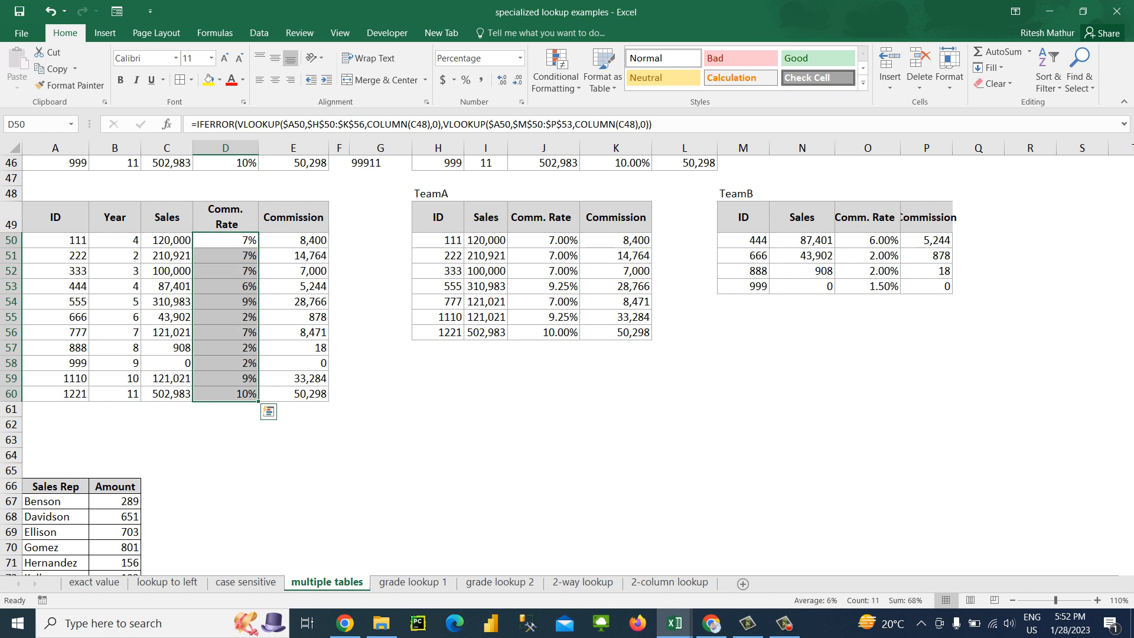
key(Up)
key(ctrl+Down)
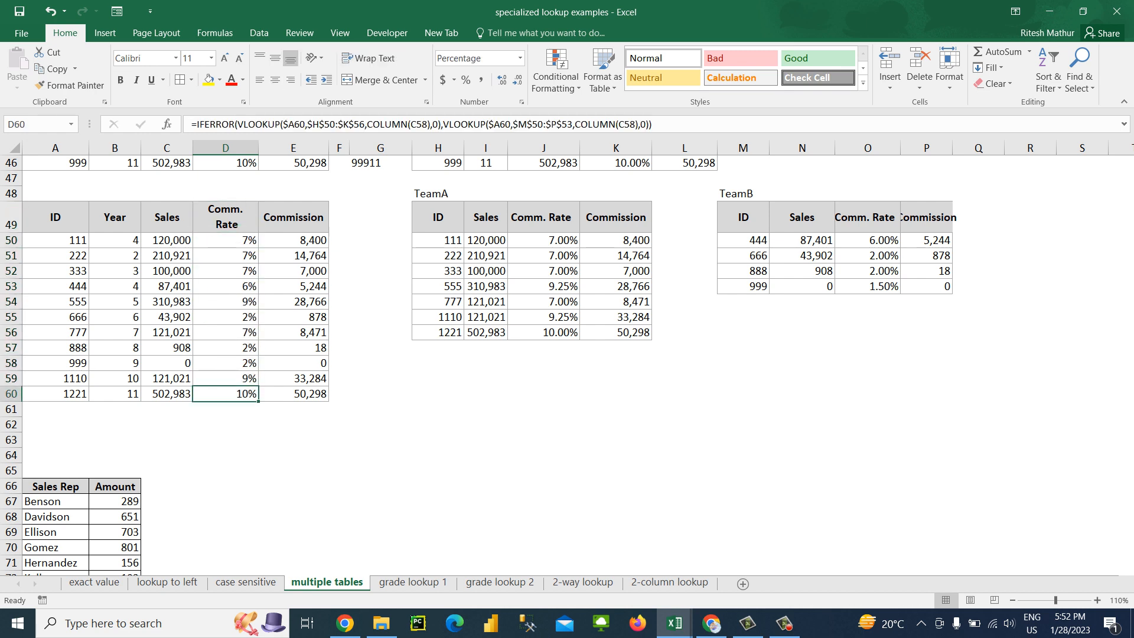
Delete three blank rows starting at row 62, between the lookup table and the Sales Rep list
key(Down)
key(Down)
key(Left)
key(Left)
key(Left)
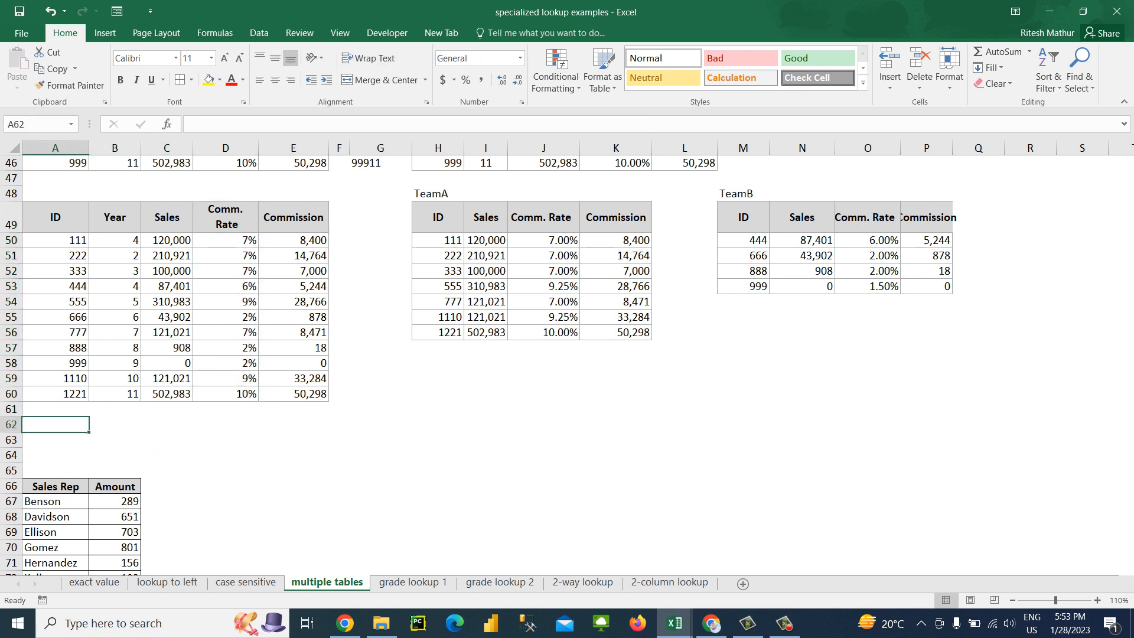
key(shift+space)
key(ctrl+minus)
key(ctrl+minus)
key(ctrl+minus)
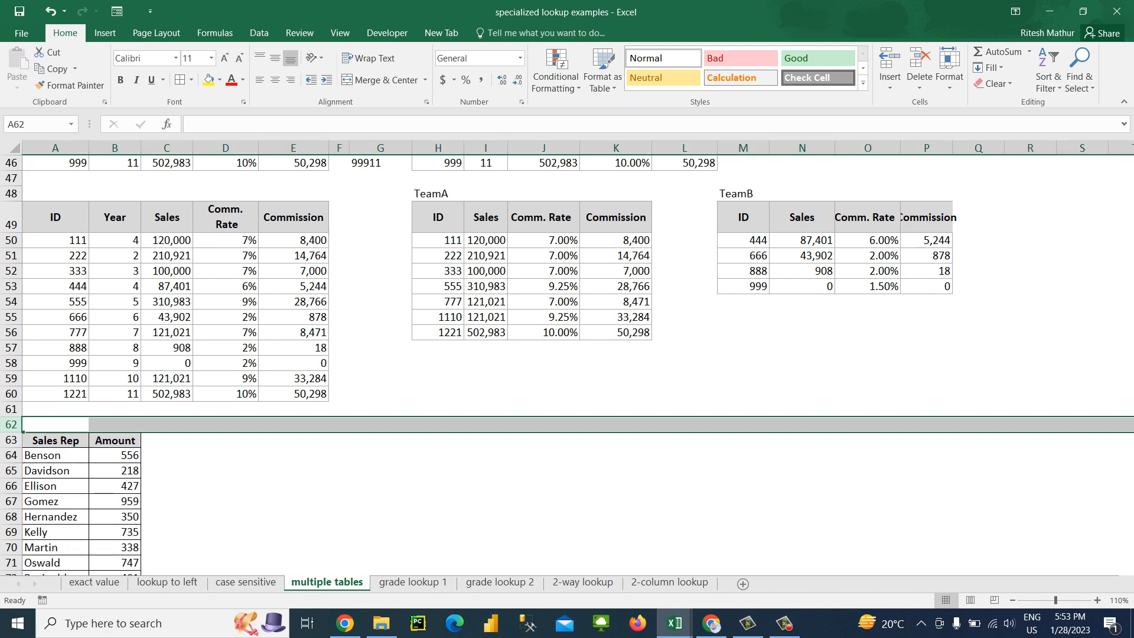
Delete the remaining blank row 62 directly above the Sales Rep list
key(Down)
key(Up)
key(shift+space)
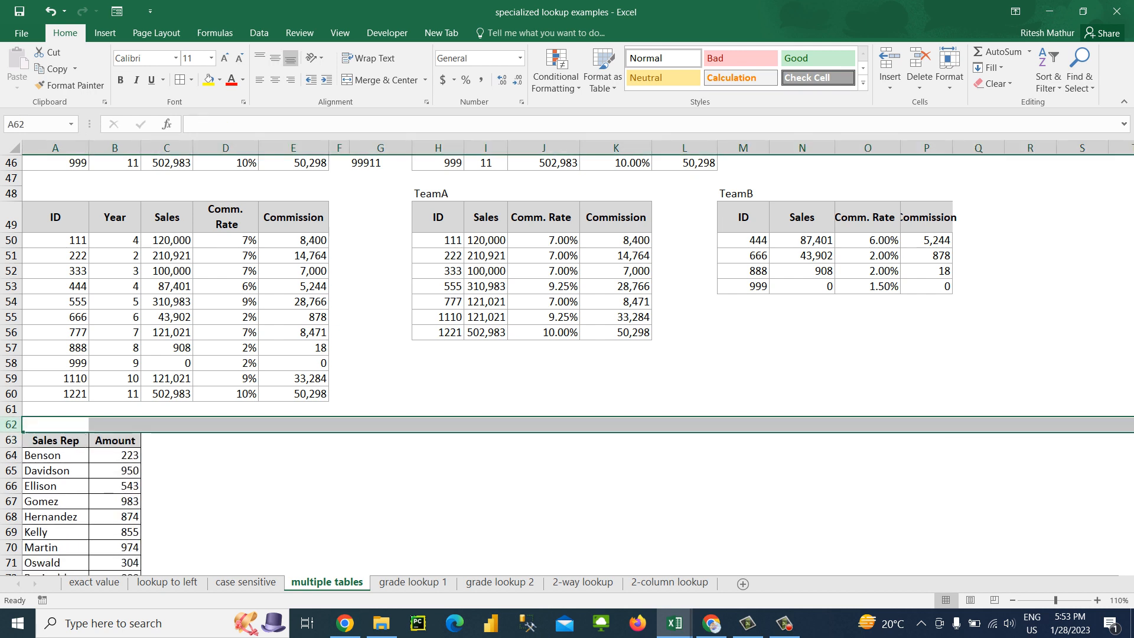
key(ctrl+minus)
key(Down)
key(Right)
key(ctrl+shift+Down)
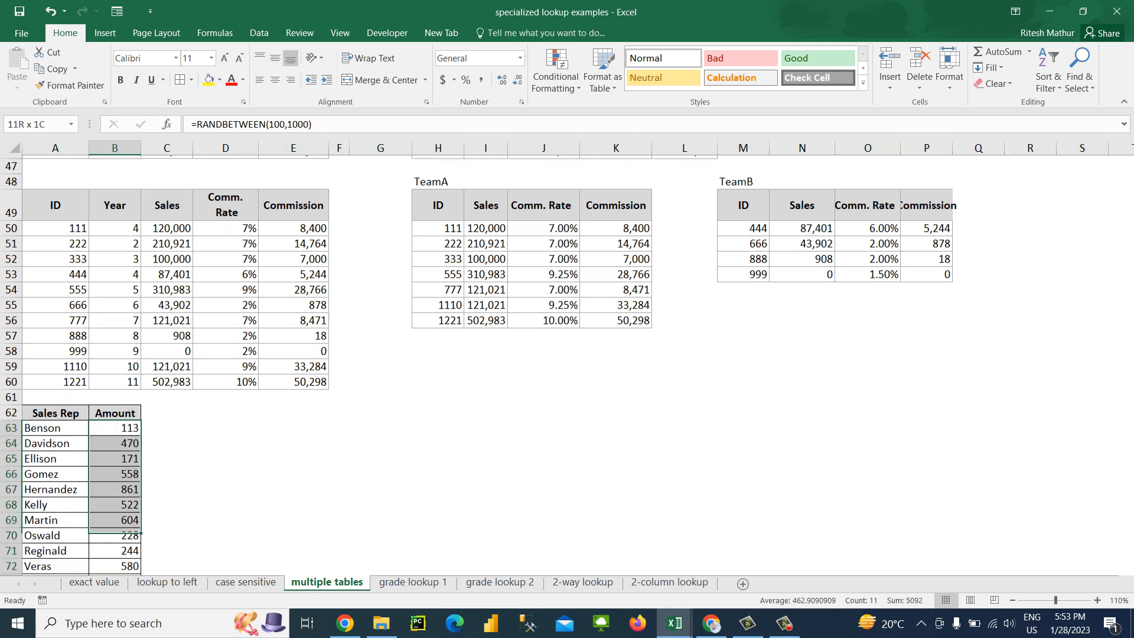
Freeze the panes above row 63 of the Sales Rep list and remove the freeze again
key(Up)
key(Left)
key(Down)
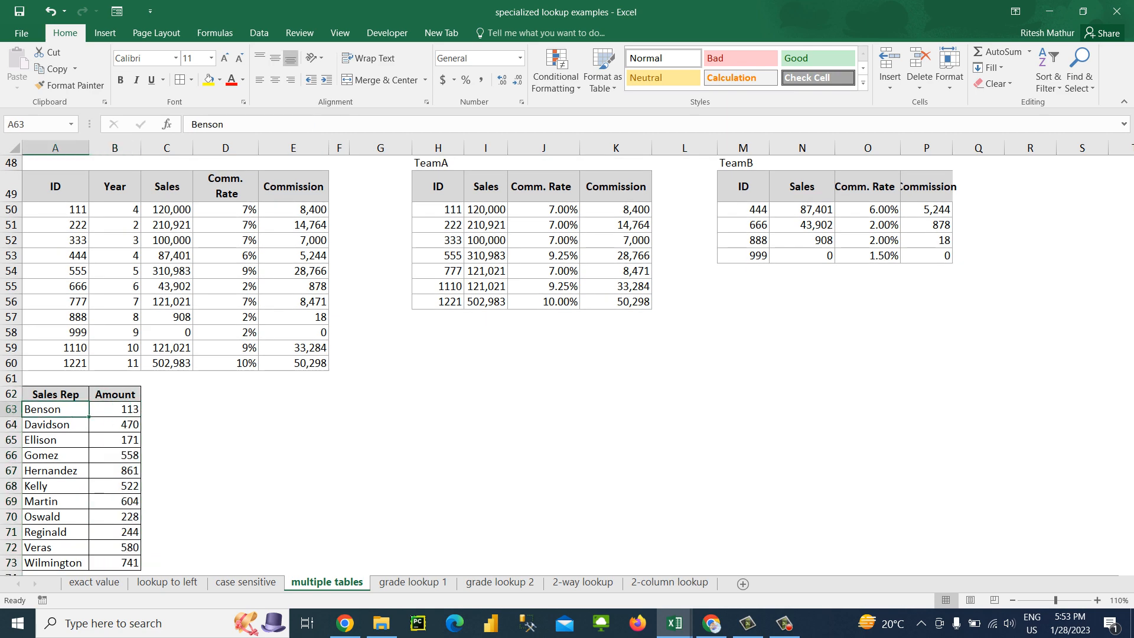
key(alt+w)
key(f)
key(f)
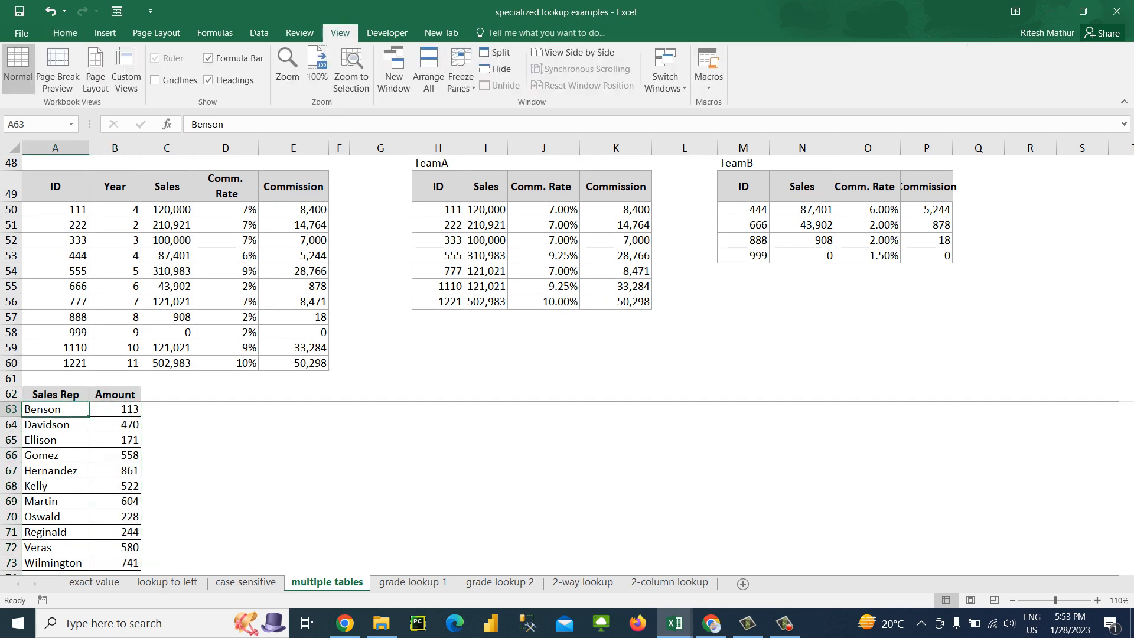
key(alt+w)
key(f)
key(f)
key(Down)
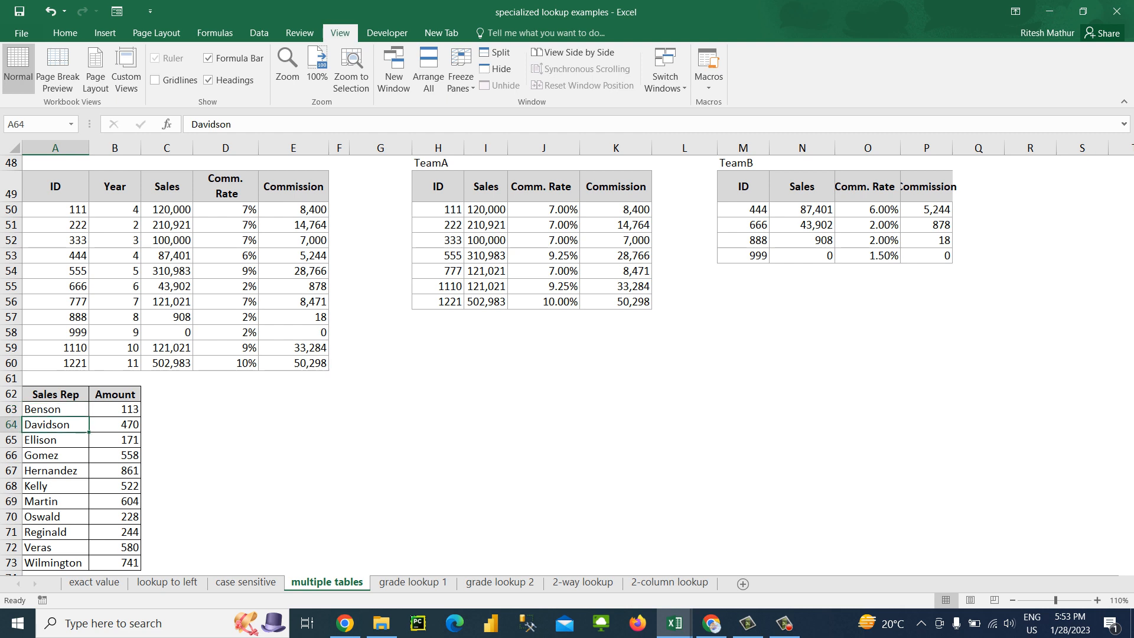
key(ctrl+Down)
key(Right)
key(ctrl+Up)
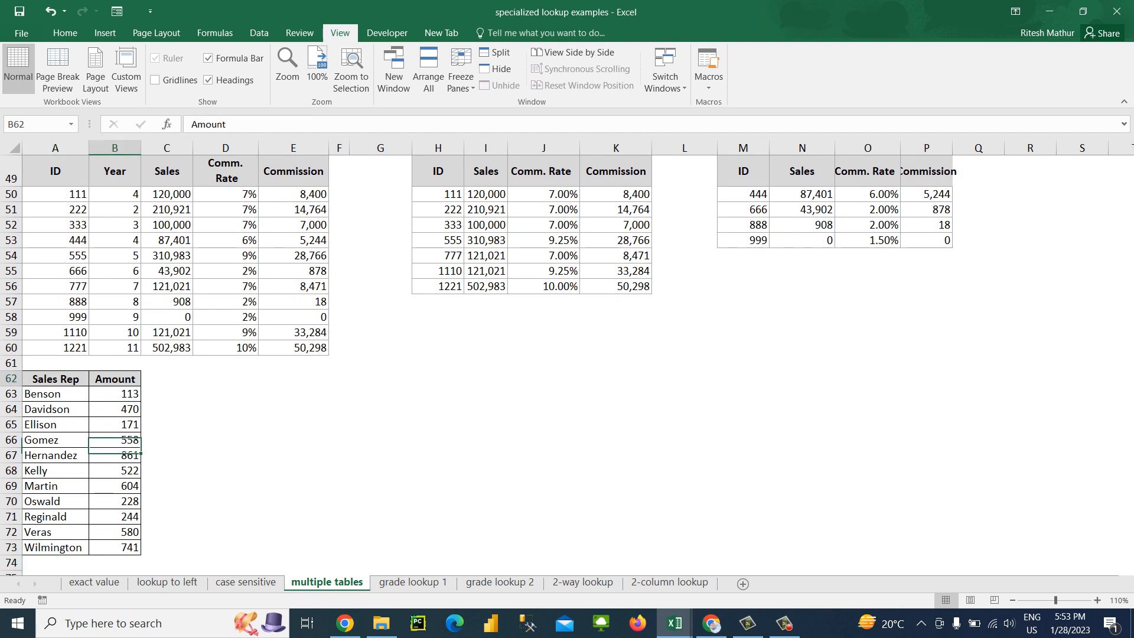
key(Down)
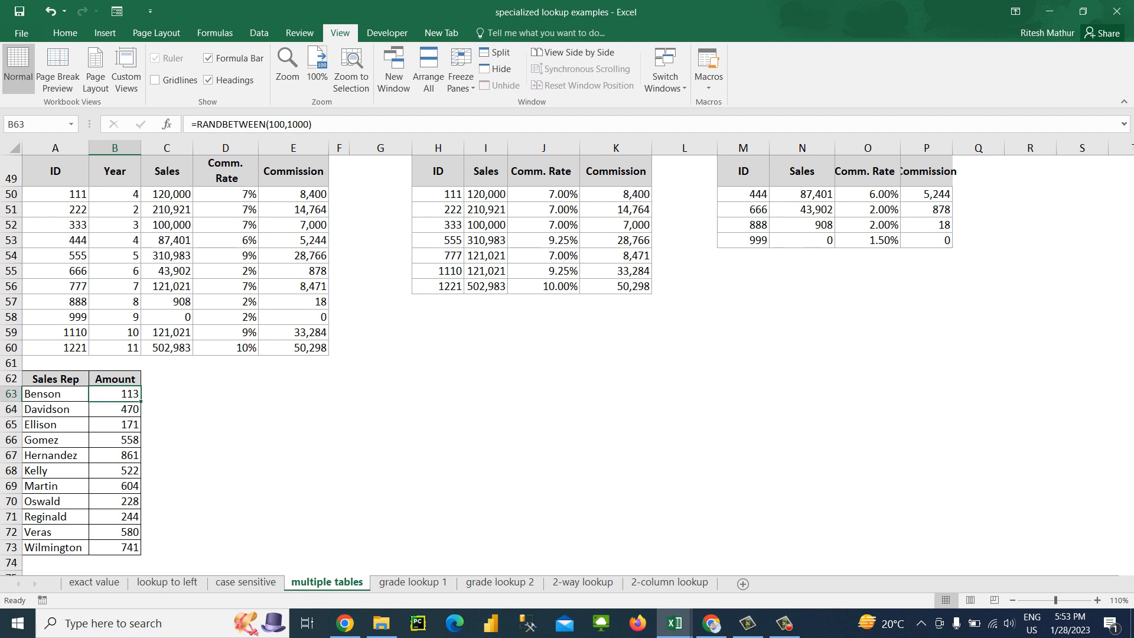
key(Left)
key(Down)
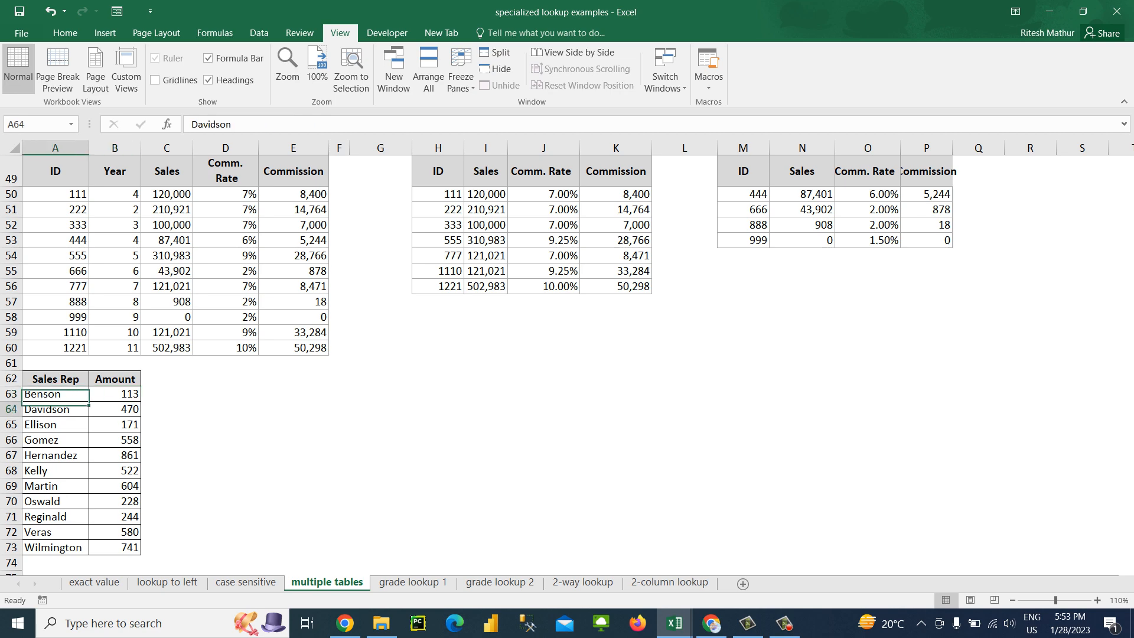
key(Right)
key(Up)
key(ctrl+Down)
key(Down)
key(Down)
key(Down)
key(Down)
key(Down)
key(Down)
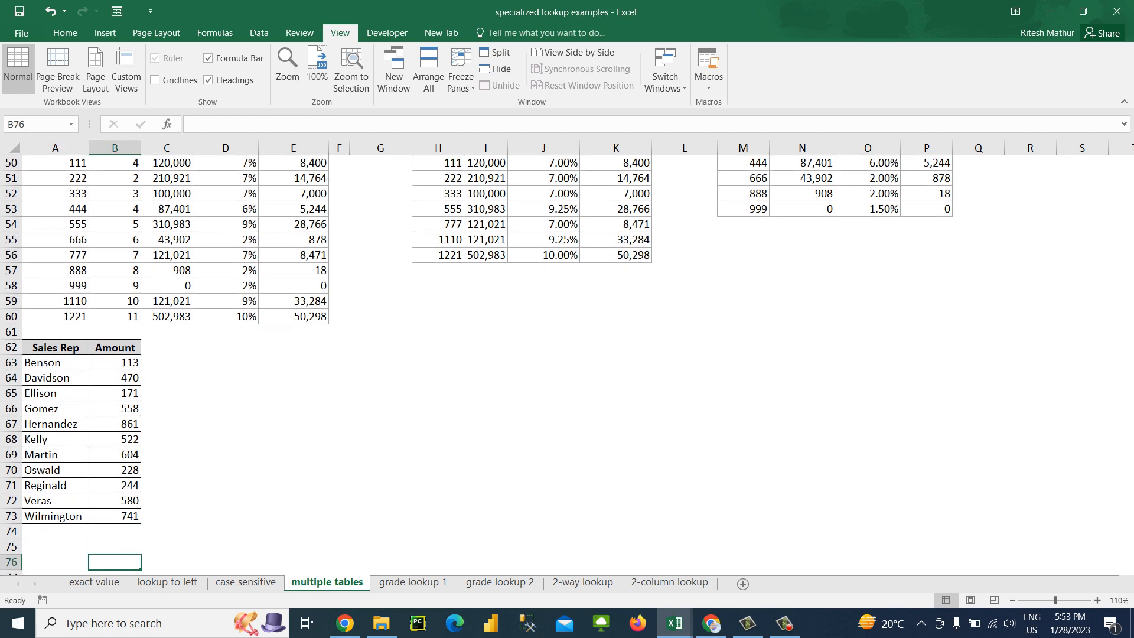
key(ctrl+Up)
key(ctrl+Up)
key(ctrl+Up)
key(ctrl+Up)
key(ctrl+Up)
key(ctrl+Up)
key(ctrl+Up)
key(ctrl+Up)
key(ctrl+Up)
key(ctrl+Down)
key(ctrl+Down)
key(ctrl+Down)
key(ctrl+Down)
key(ctrl+Down)
key(ctrl+Down)
key(ctrl+Down)
key(ctrl+Down)
key(ctrl+Down)
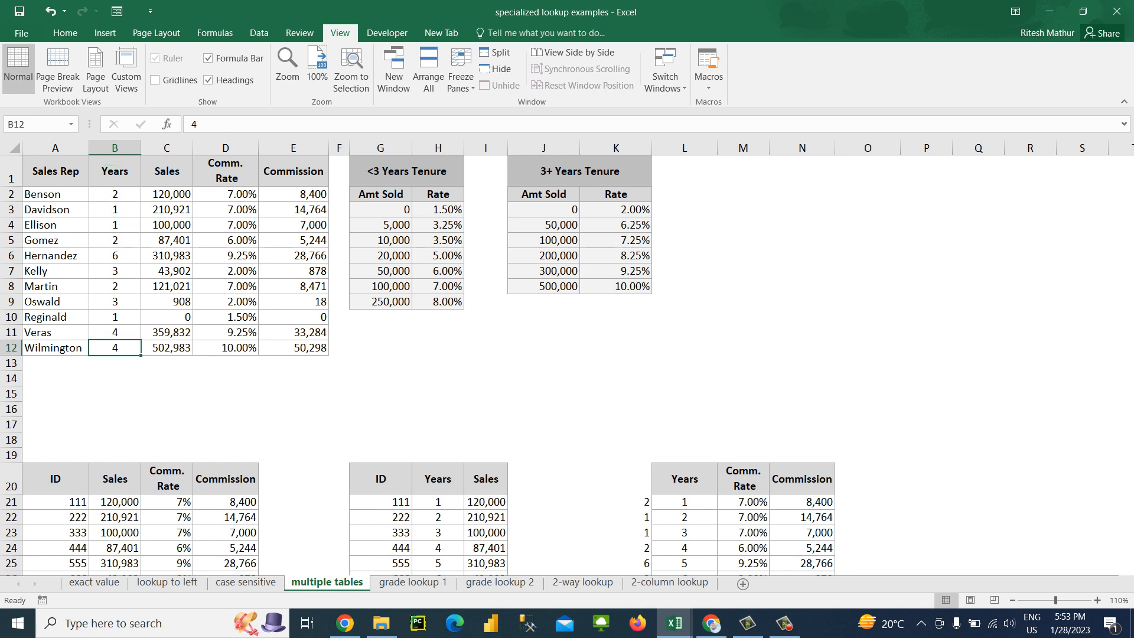
key(ctrl+Up)
key(Up)
key(Up)
key(Up)
key(Up)
key(Up)
key(Up)
key(Up)
key(Up)
key(Up)
key(Up)
key(Up)
key(Up)
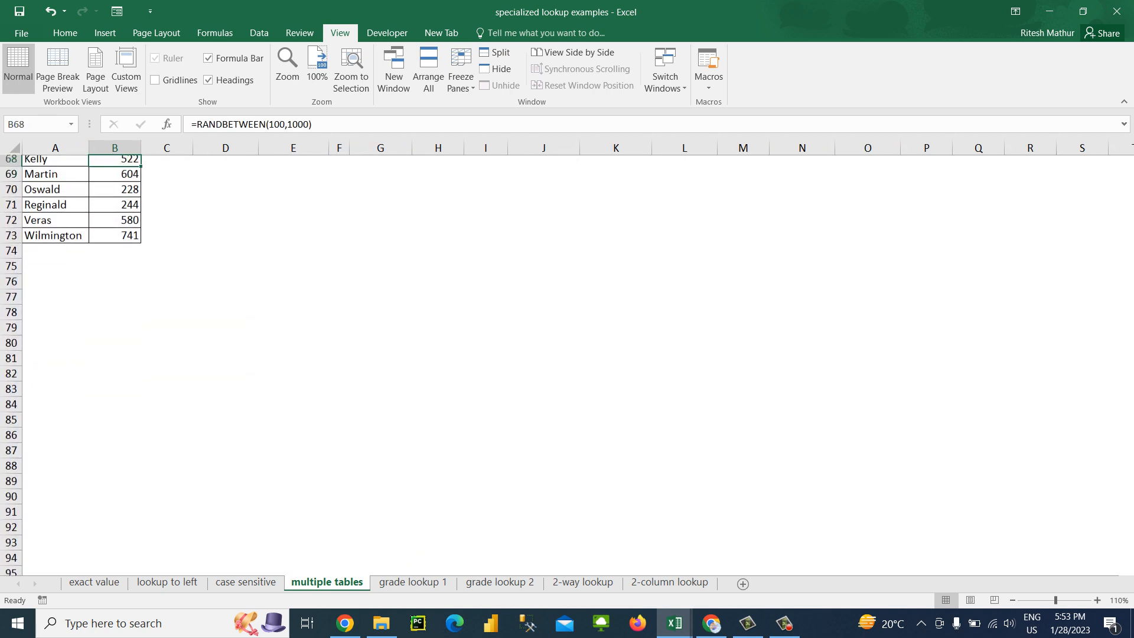
key(Up)
key(Up)
key(Up)
key(Up)
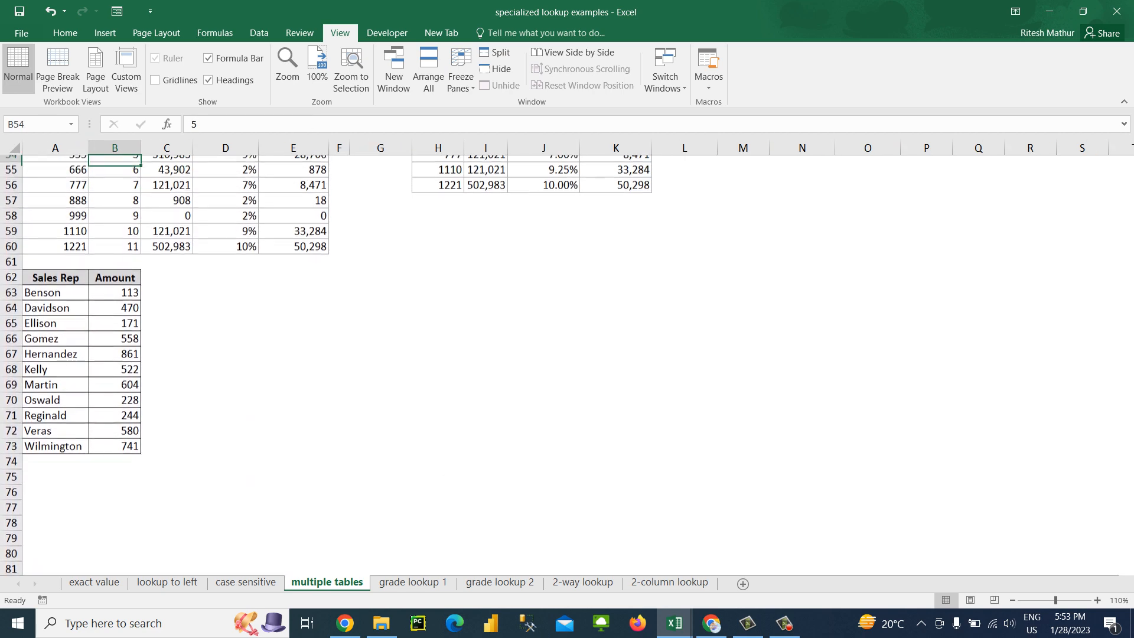
Copy the Sales Rep and Amount list in A62:B73 to the cells starting at D62
key(Down)
key(Down)
key(Down)
key(Down)
key(Down)
key(Left)
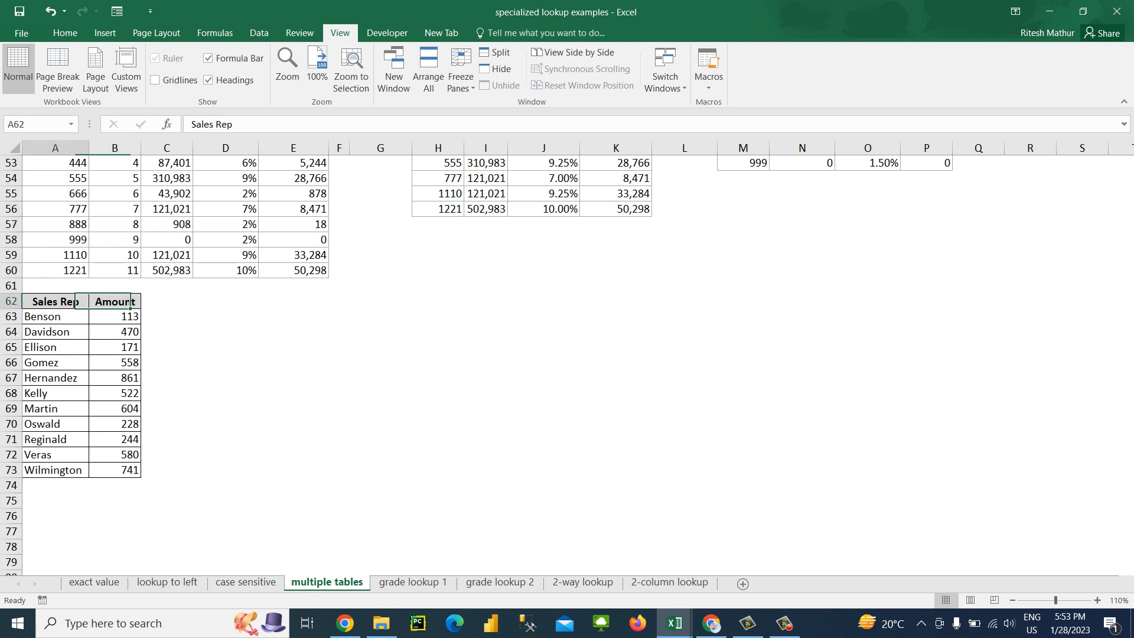
key(shift+Right)
key(ctrl+shift+Down)
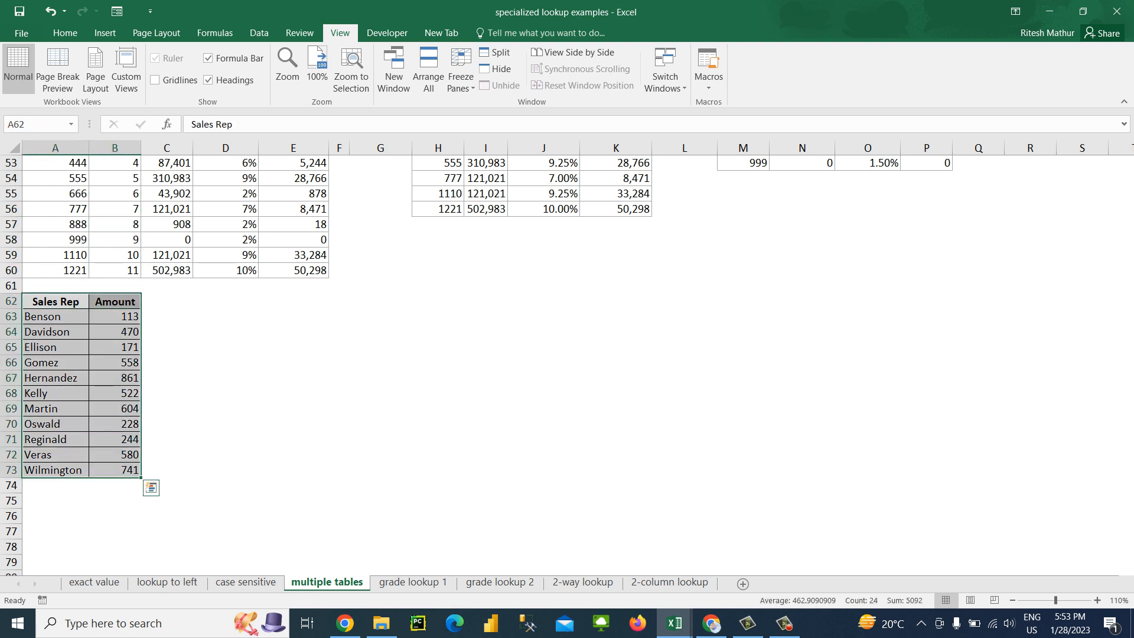
key(ctrl+c)
key(Right)
key(Right)
key(Right)
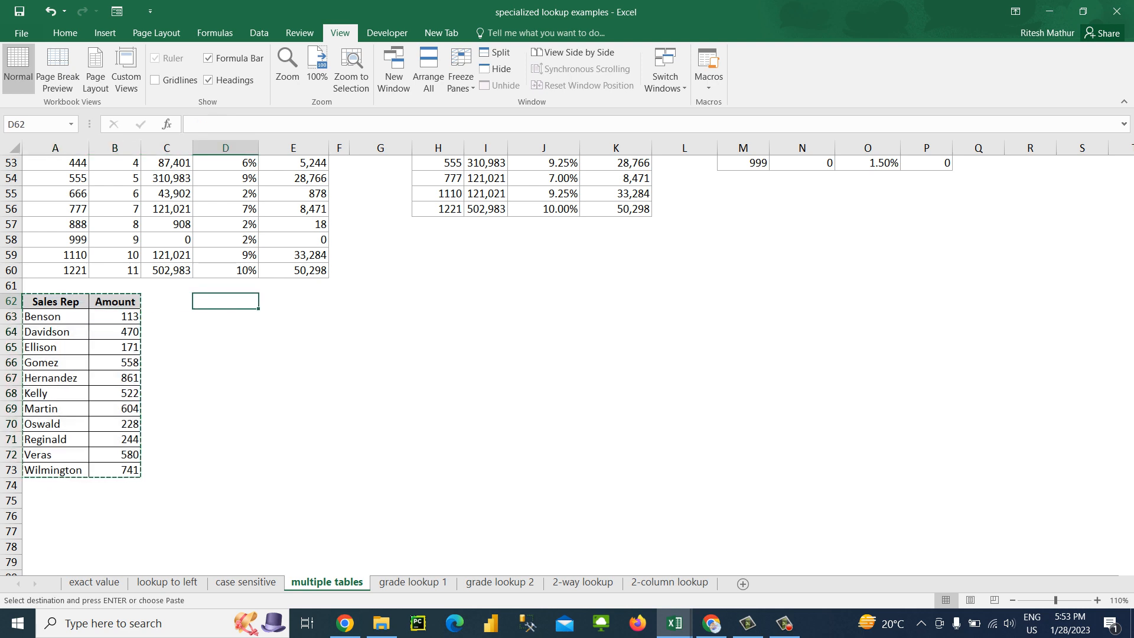
key(Return)
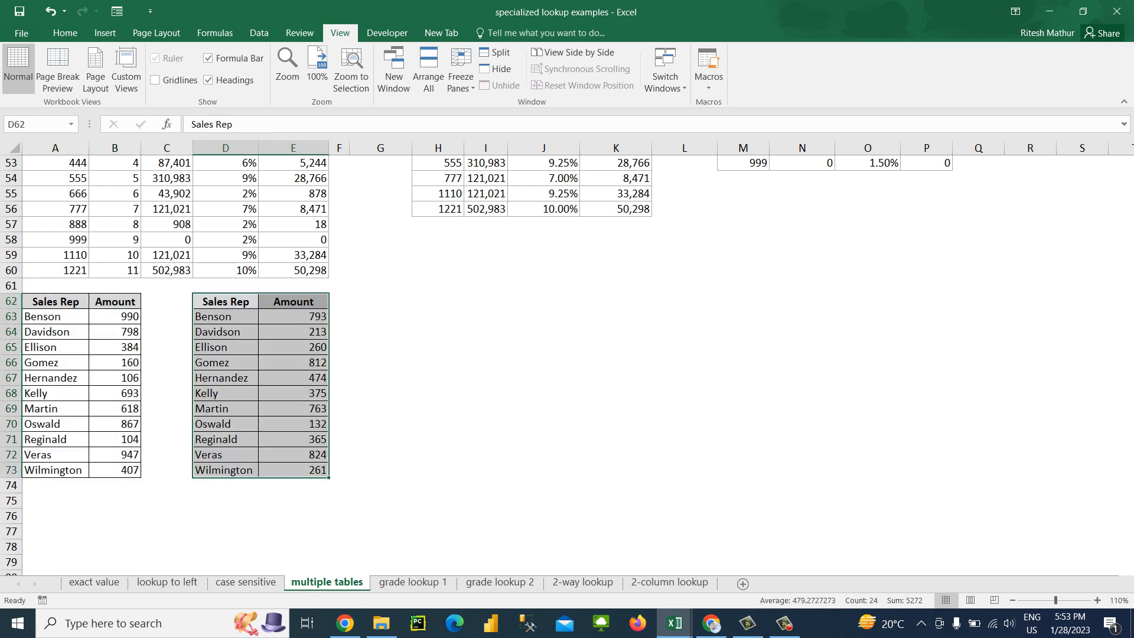
Replace the first Sales Rep entry in A63 with "This is Yellow color" and autofit column A's width
key(Down)
key(Down)
key(Left)
key(Left)
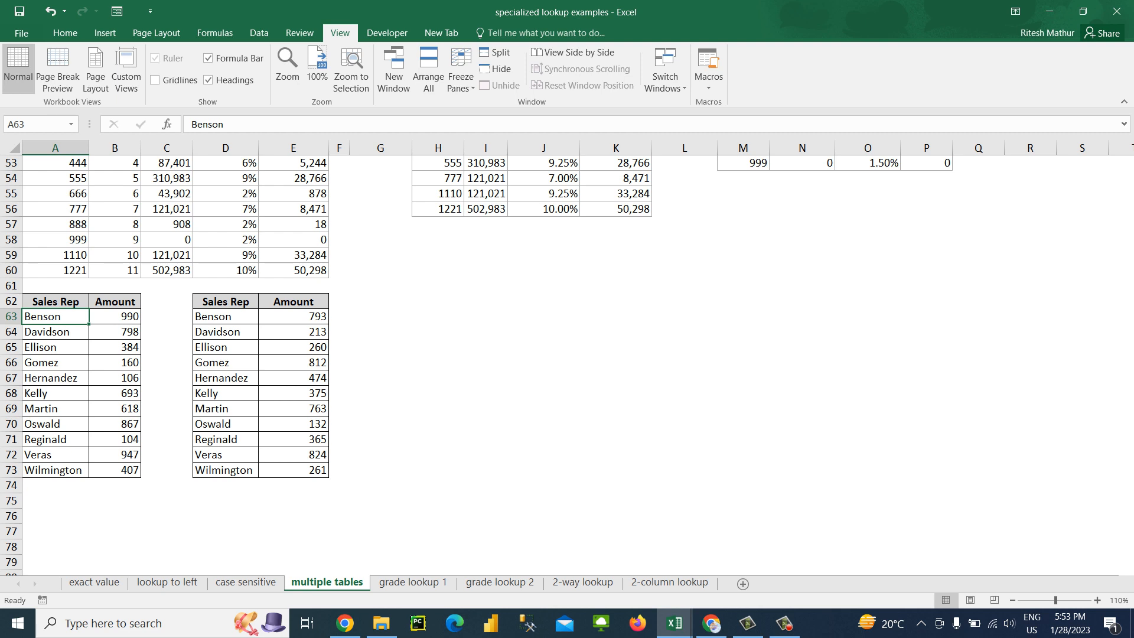
text(This is)
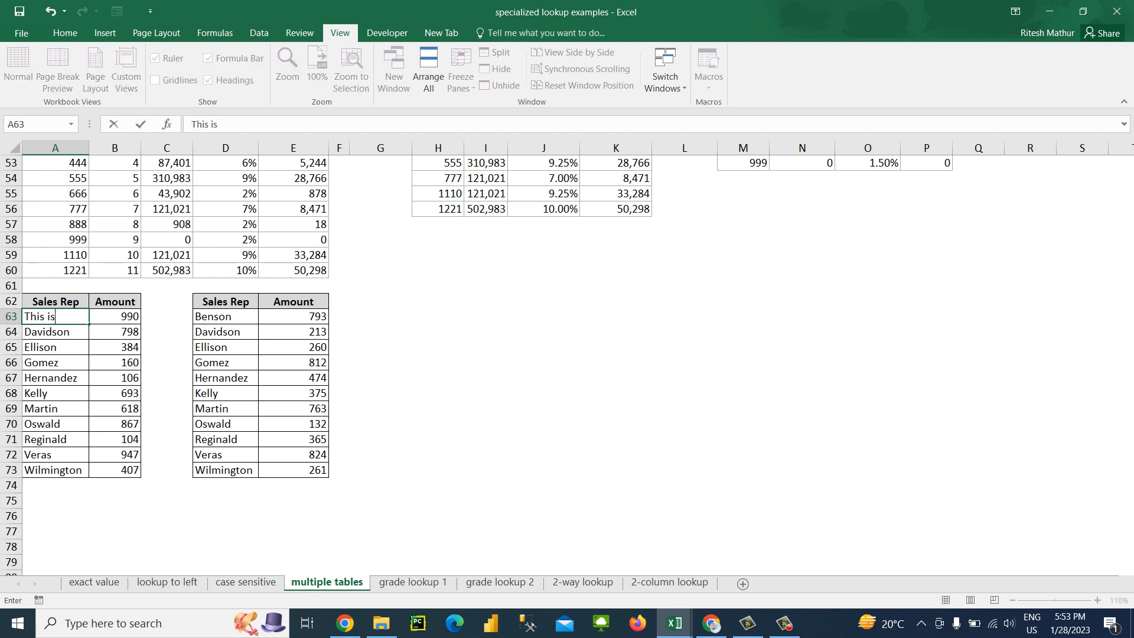
text( Yellow colo)
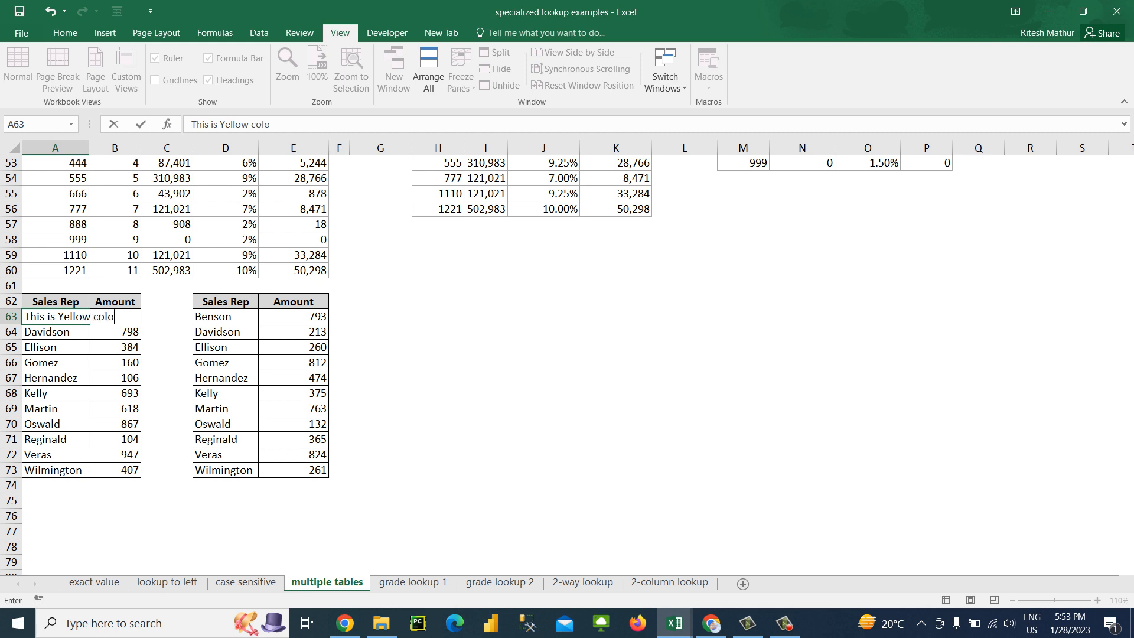
text(r)
key(ctrl+Return)
key(alt+h)
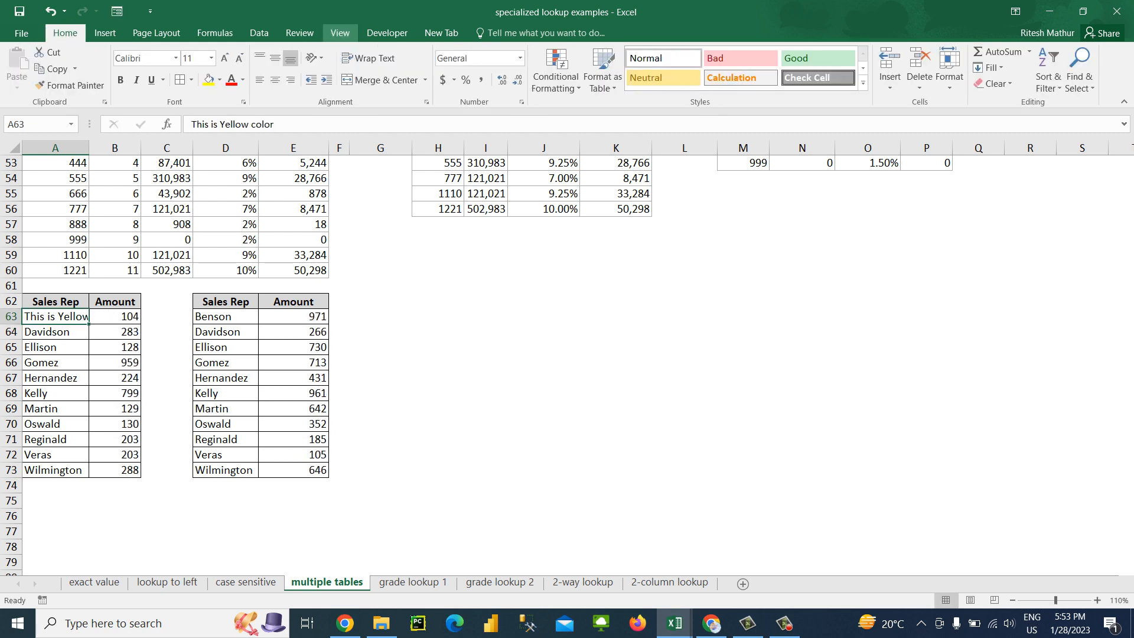
key(o)
key(i)
Replace the Sales Rep entry in A64 with "This is Green"
key(Down)
text(This is )
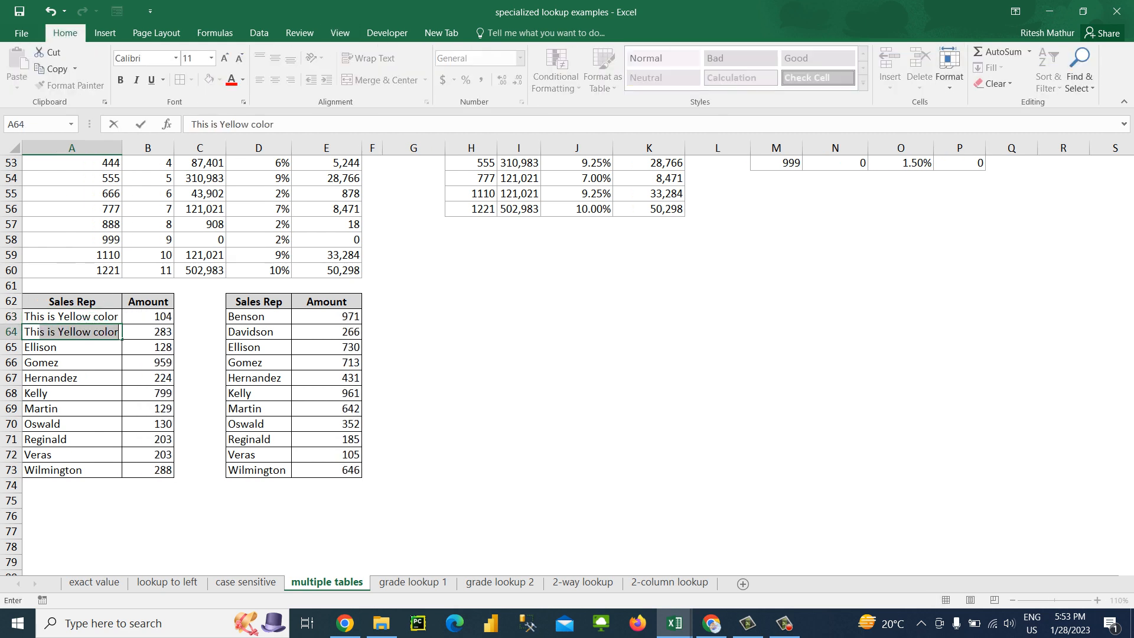
text(Green)
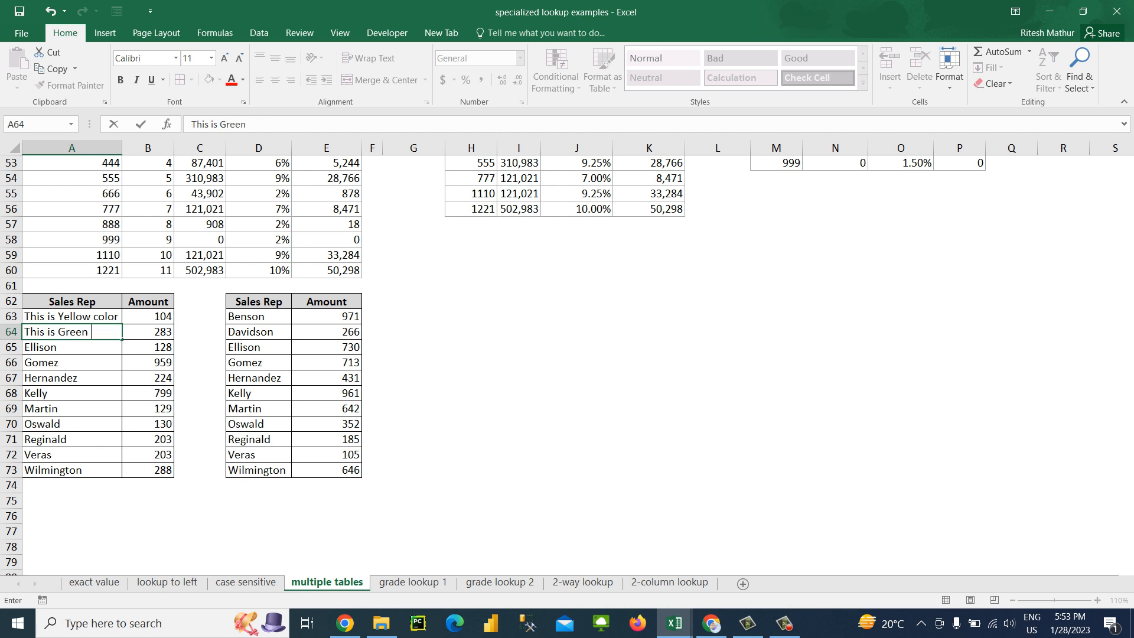
click(959, 302)
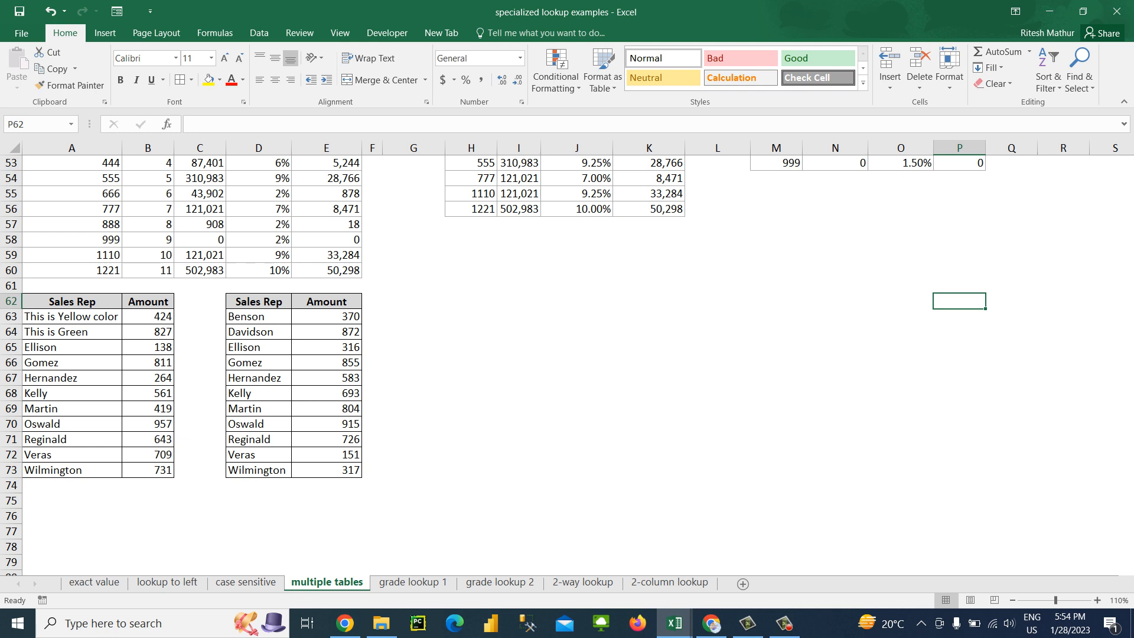
Extend the text in A64 to "This is Green type of Color" and autofit column A to it
click(959, 316)
key(Down)
key(Down)
key(ctrl+Left)
key(ctrl+Left)
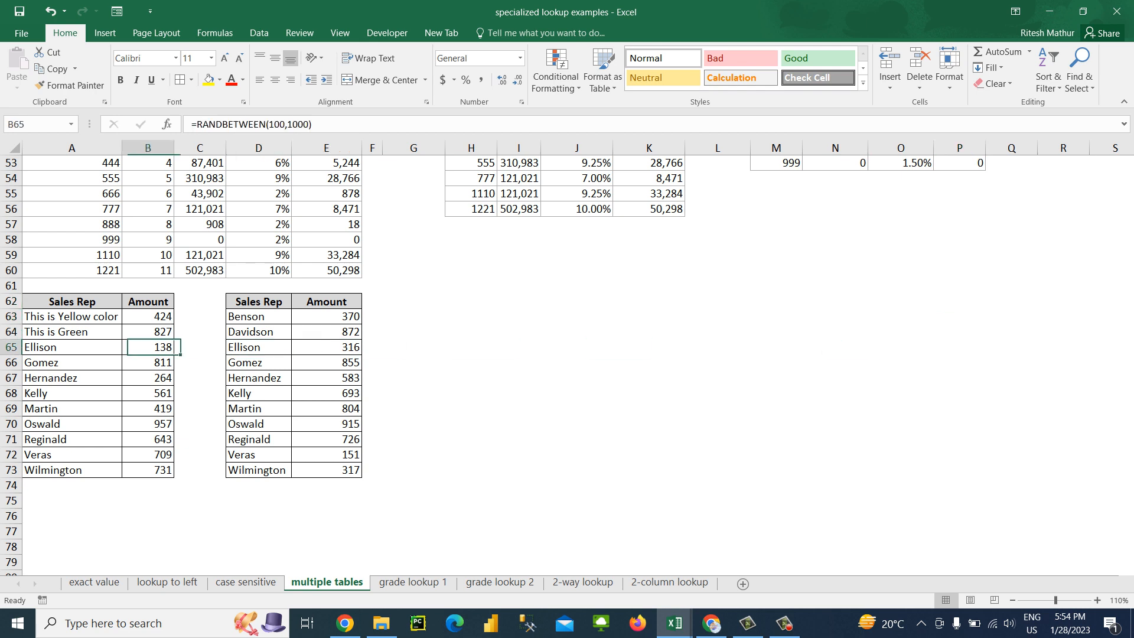
key(Up)
key(Left)
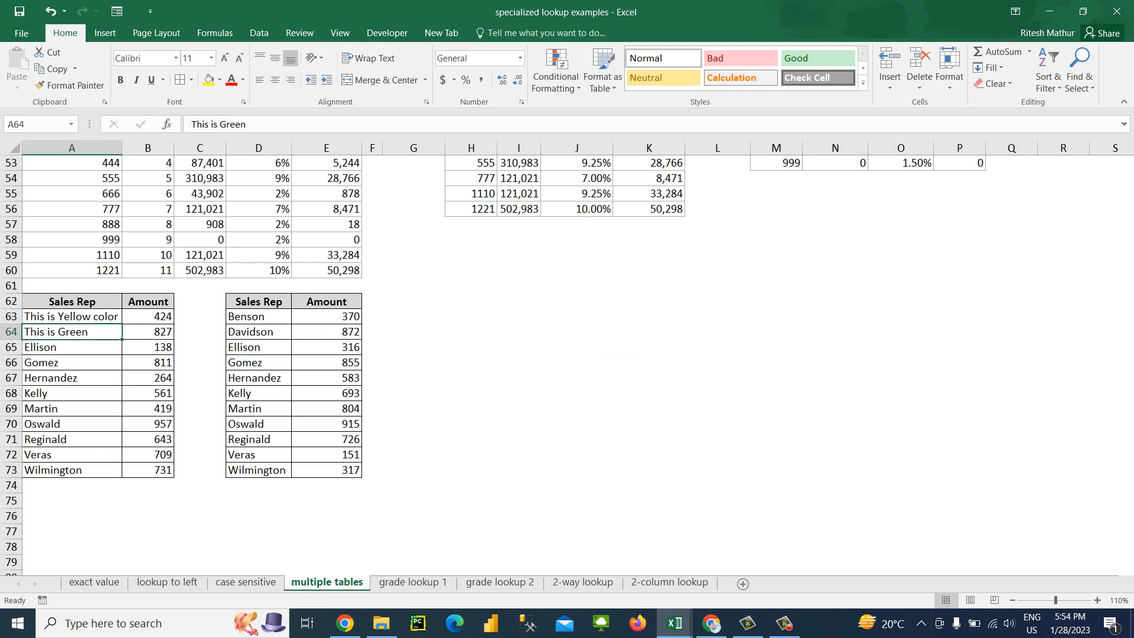
key(F2)
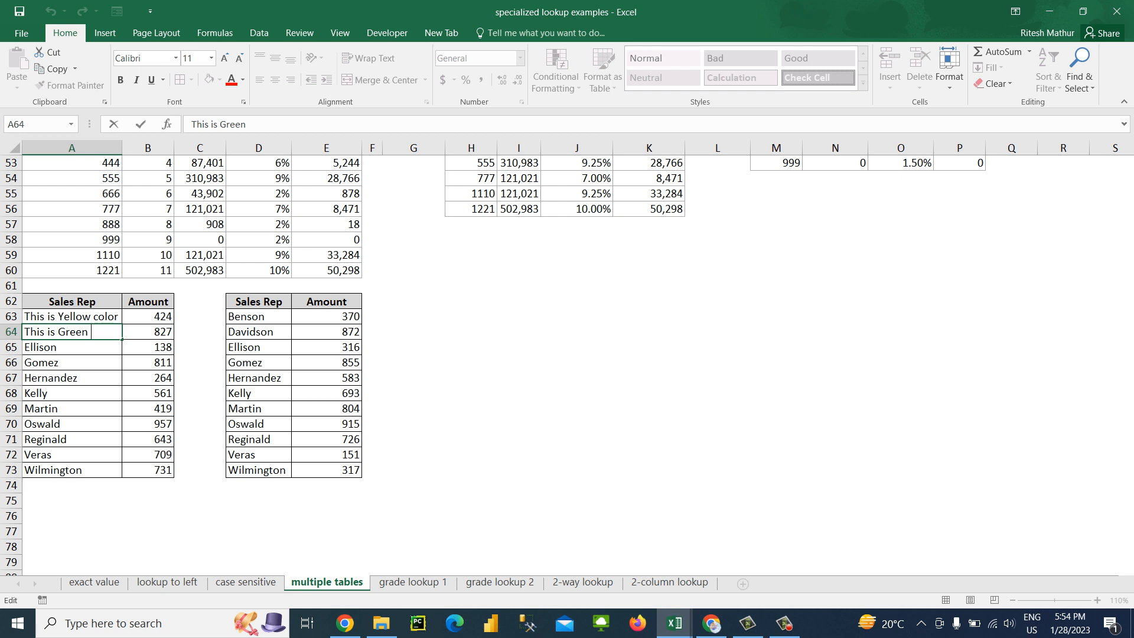
text(type of Color)
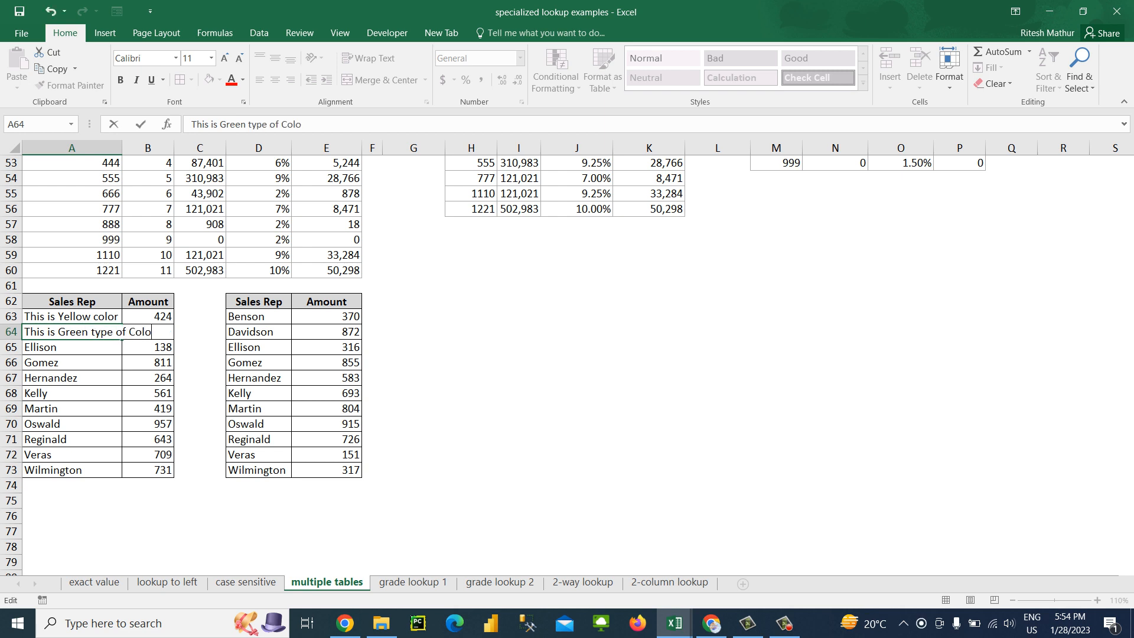
key(ctrl+Return)
key(alt+h)
key(o)
key(i)
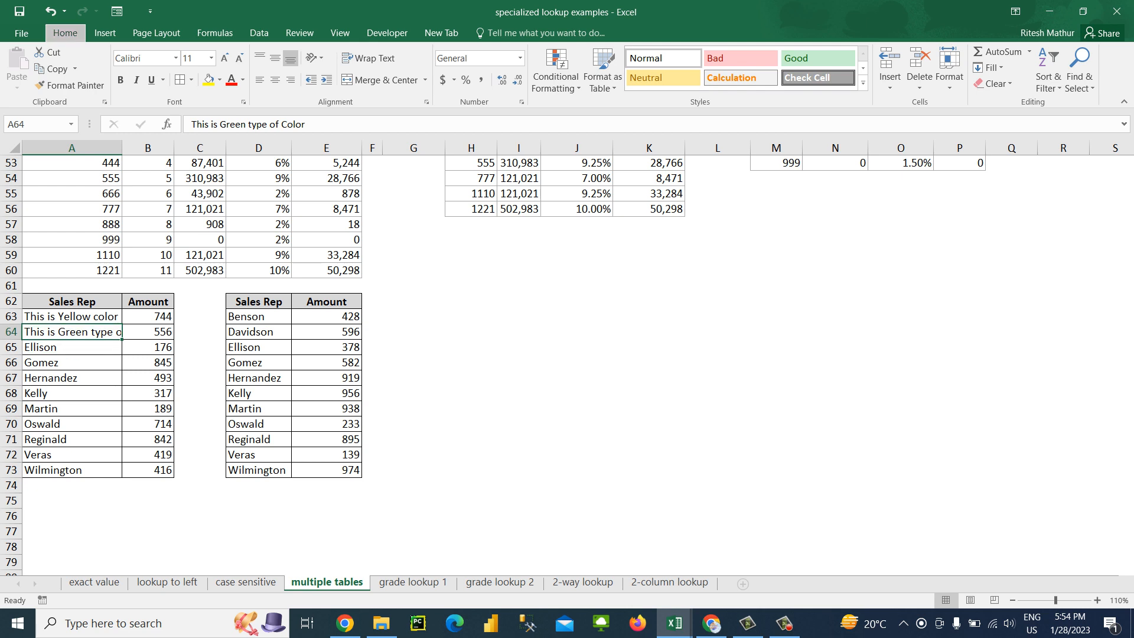
Clear all contents and formatting from A67:B73, keeping only the first four Sales Rep rows
key(Down)
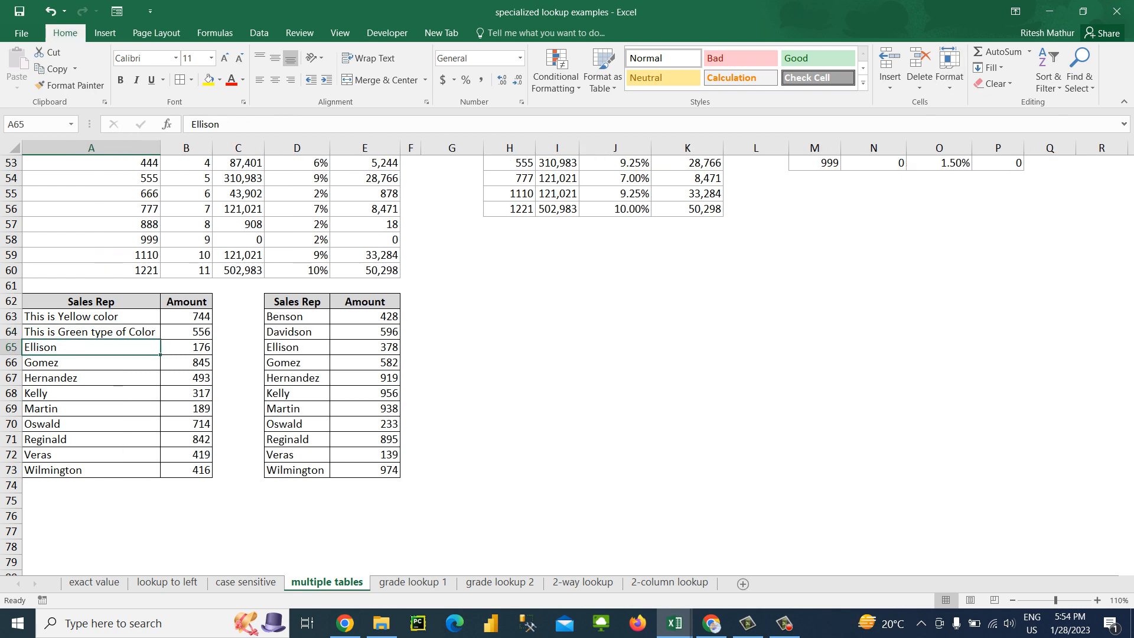
key(Down)
key(Down)
key(ctrl+shift+Down)
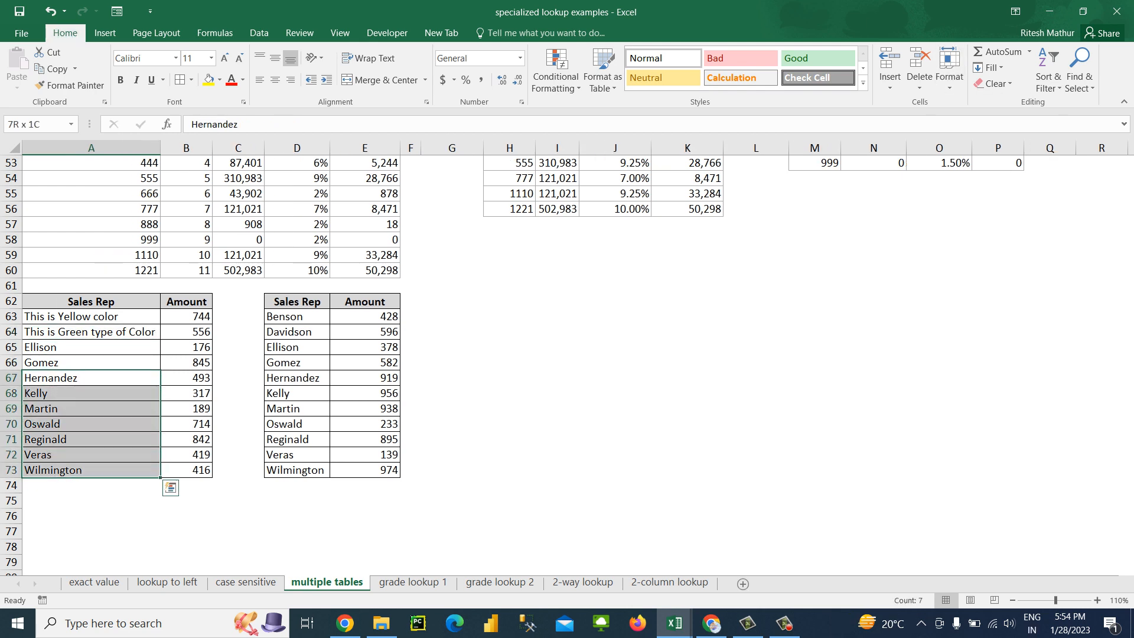
key(shift+Right)
key(alt+h)
key(e)
key(a)
Replace the Sales Rep entries in A65 and A66 with "Black" and "White"
key(Up)
key(Up)
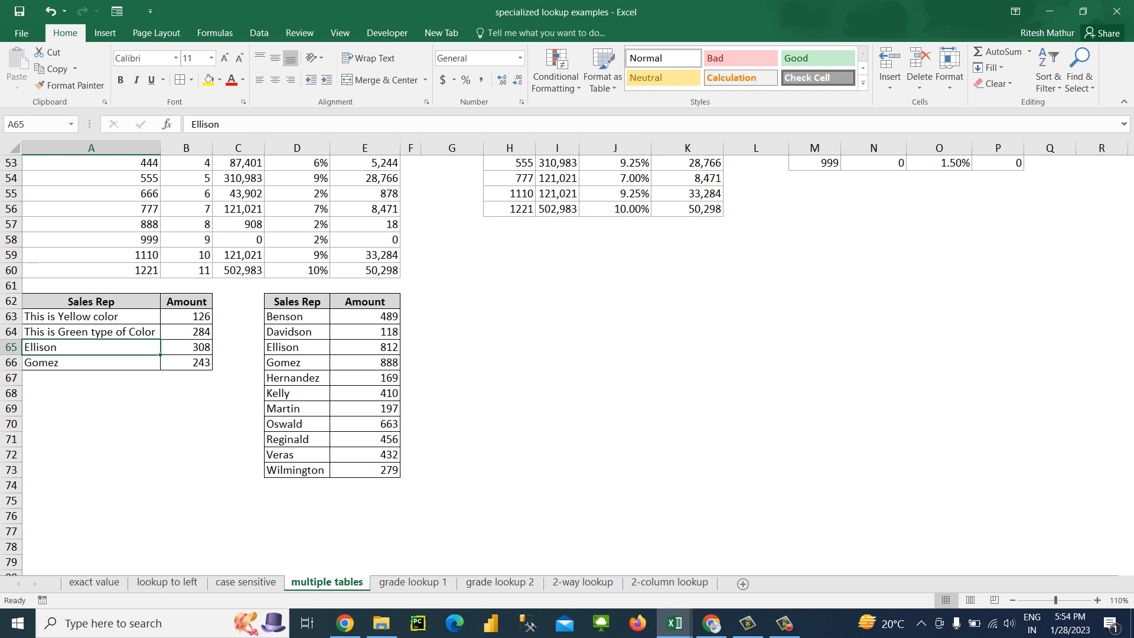
key(shift+Down)
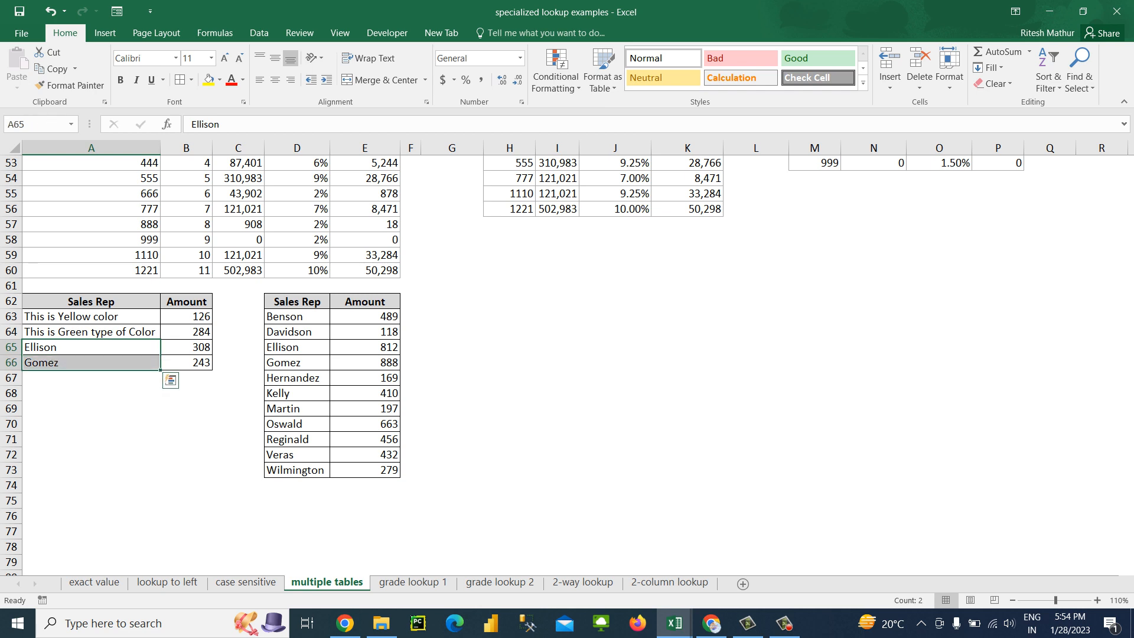
key(Up)
key(Down)
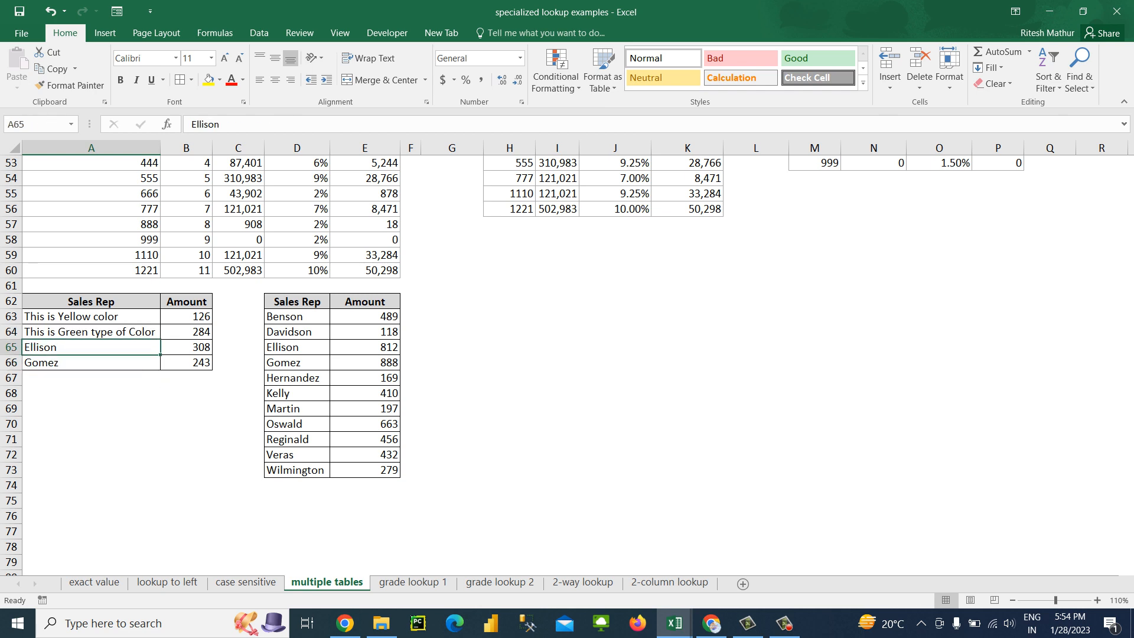
text(Black)
key(Return)
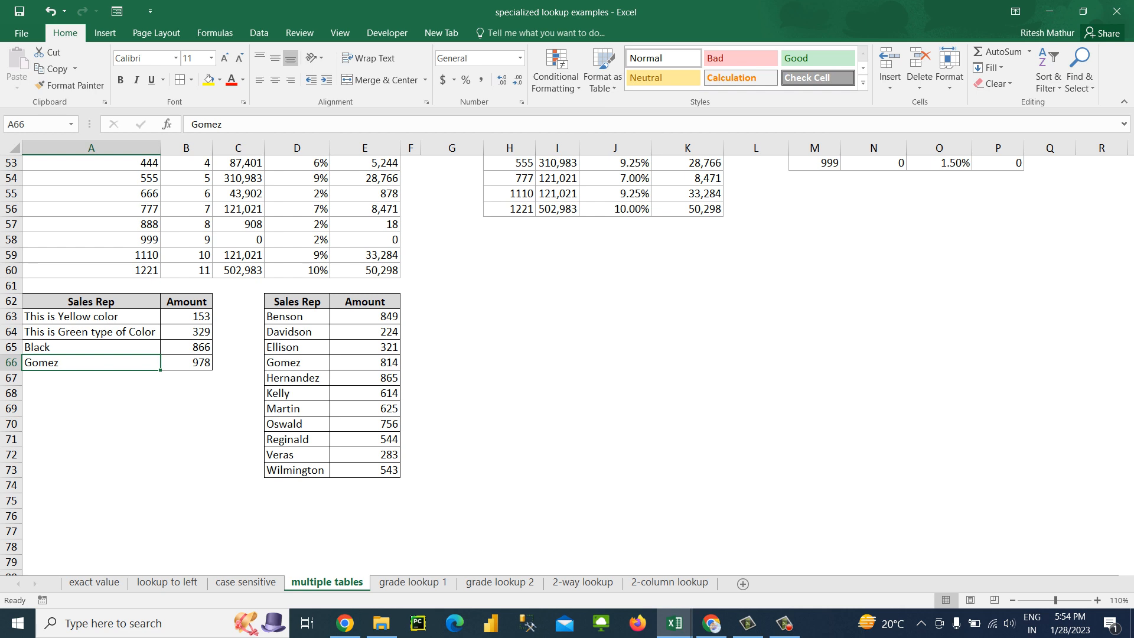
text(White)
key(Return)
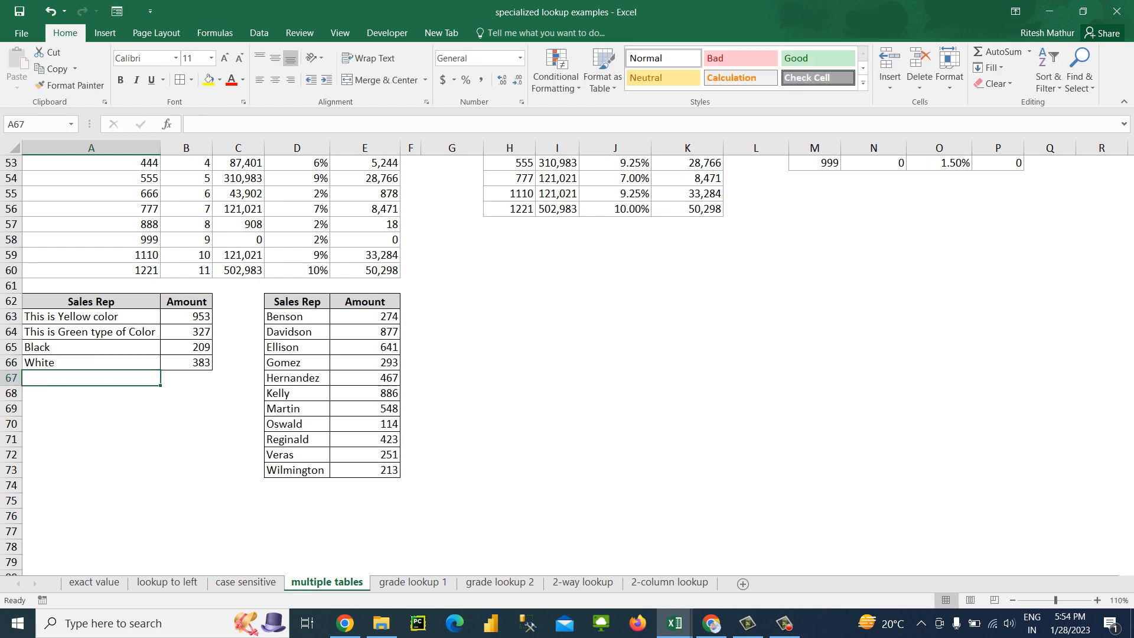
Clear the entries from D63:E73 in the copied Sales Rep and Amount table, keeping its borders
key(Up)
key(Up)
key(Up)
key(Up)
key(Right)
key(Right)
key(Right)
key(shift+Up)
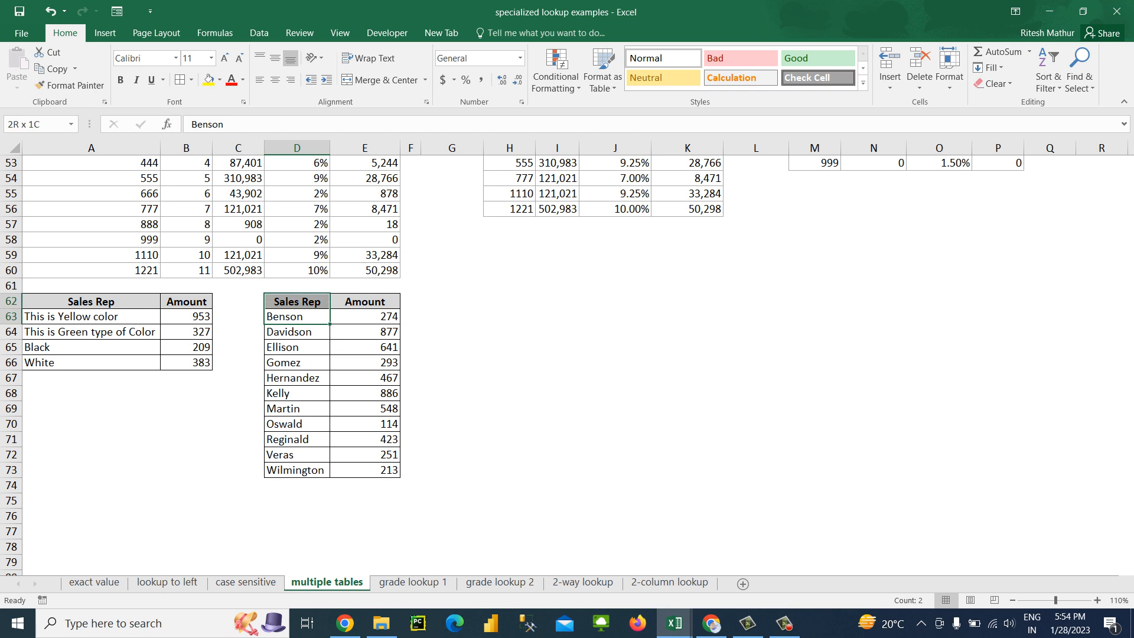
key(shift+Down)
key(ctrl+shift+Down)
key(shift+Right)
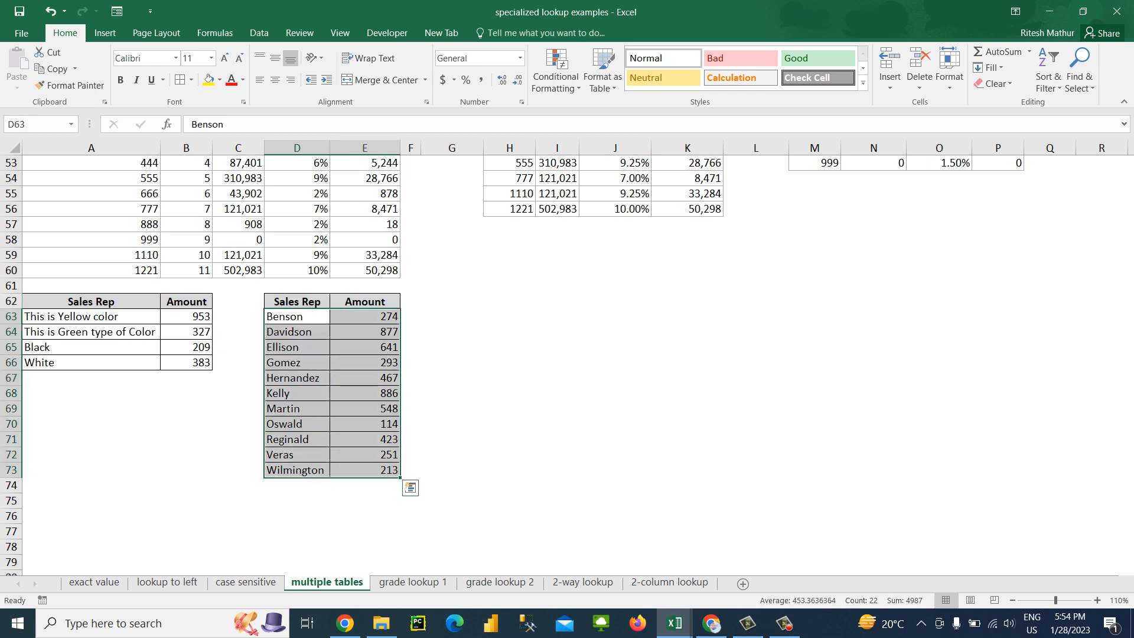
key(Delete)
key(Up)
key(Down)
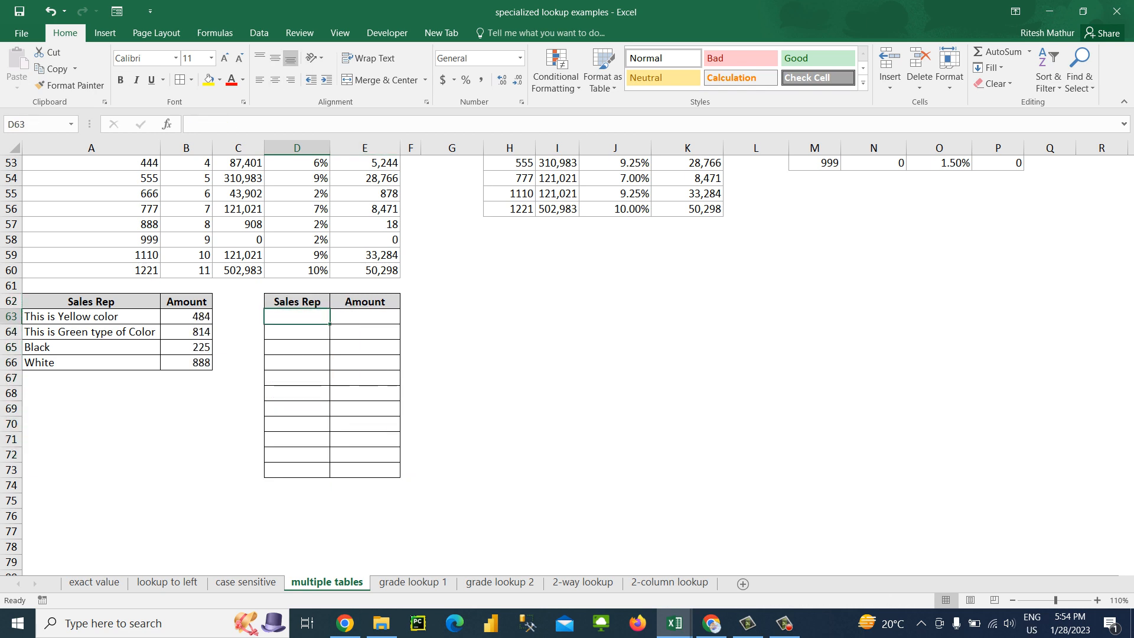
Enter "Yellow", "Green", "Black" and "White" in cells D63 to D66
text(Yellow)
key(Return)
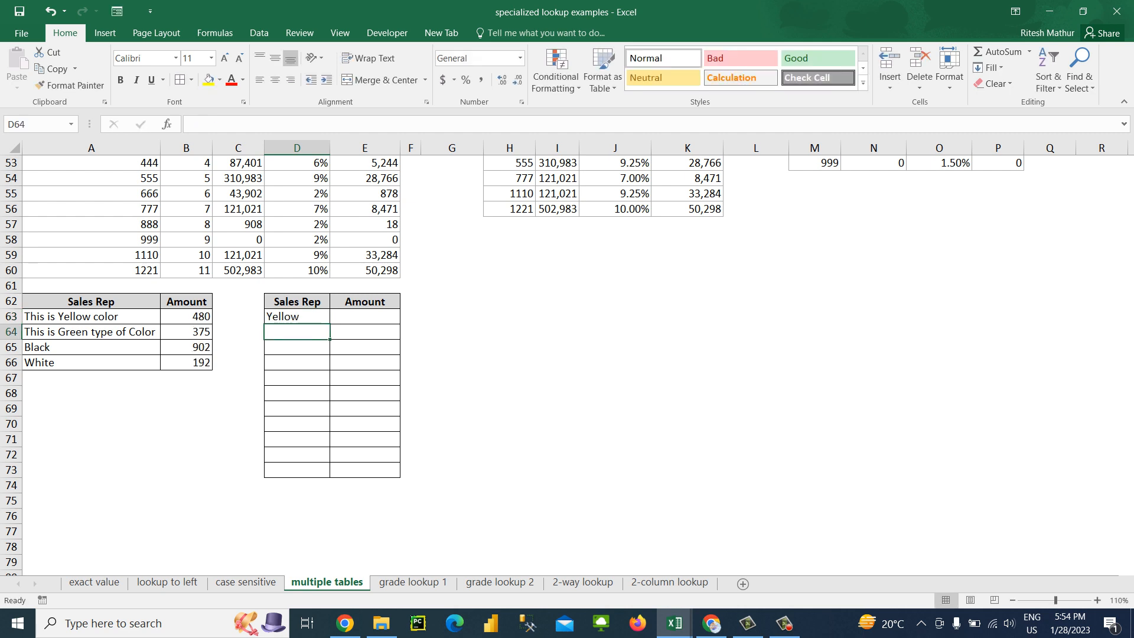
text(Green)
key(Return)
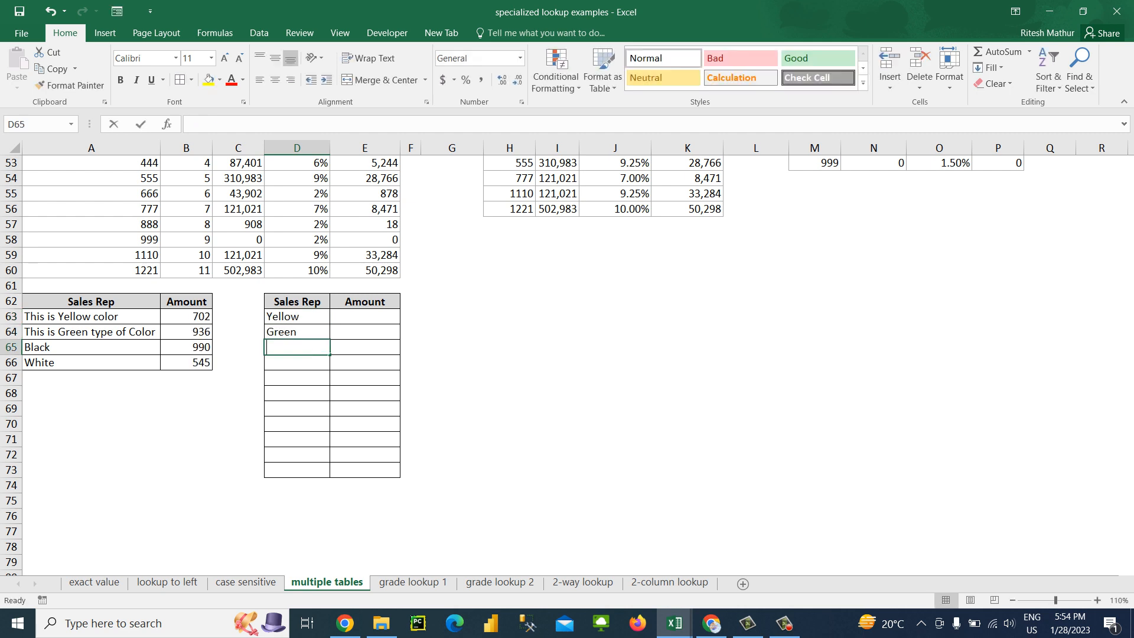
text(Black)
key(Return)
text(Whi)
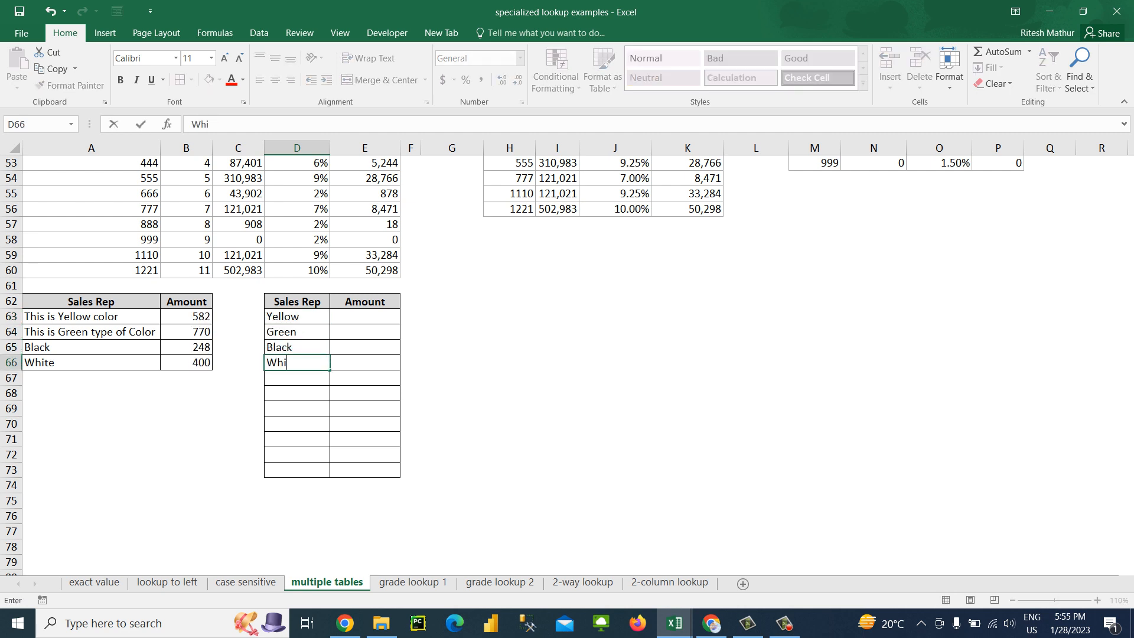
text(te)
key(Return)
Clear all contents and formatting from the empty rows D67:E73 below the color list
drag(296, 378, 365, 393)
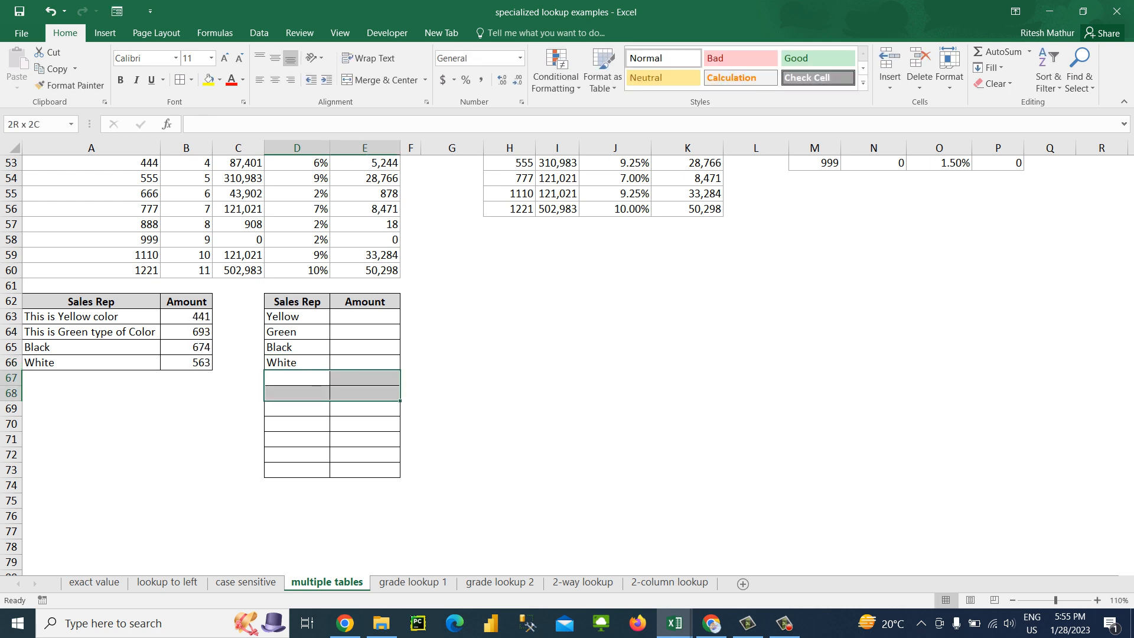
key(shift+Down)
key(shift+Down)
key(shift+Down)
key(shift+Down)
key(shift+Down)
key(shift+Down)
key(shift+Down)
key(shift+Down)
key(alt+h)
key(e)
key(a)
key(Up)
key(Up)
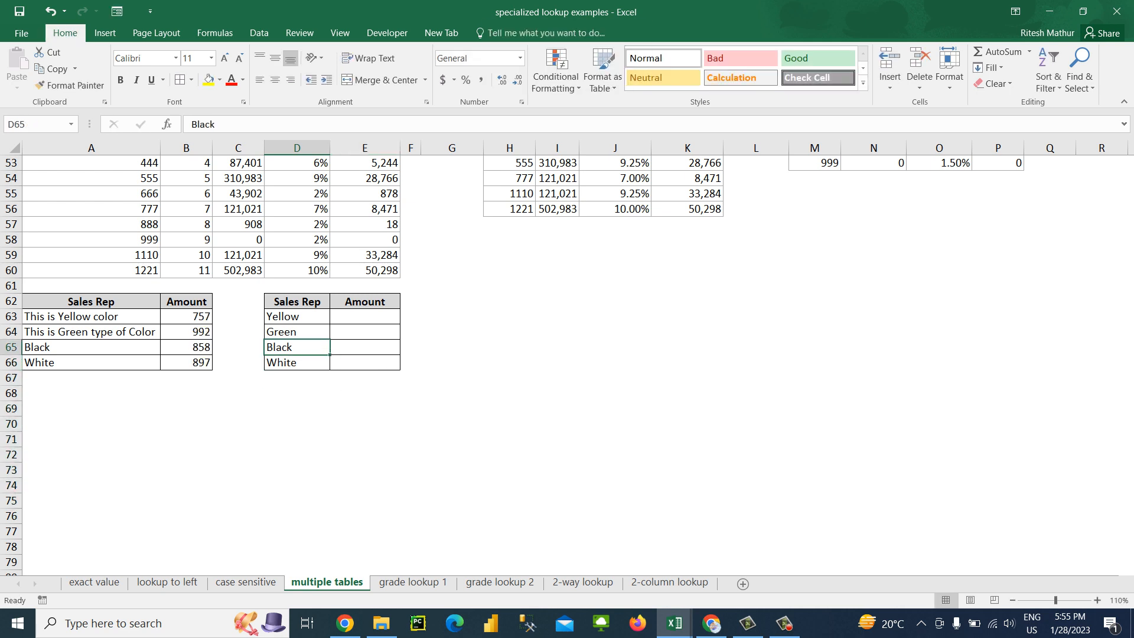
key(Up)
key(Up)
key(Right)
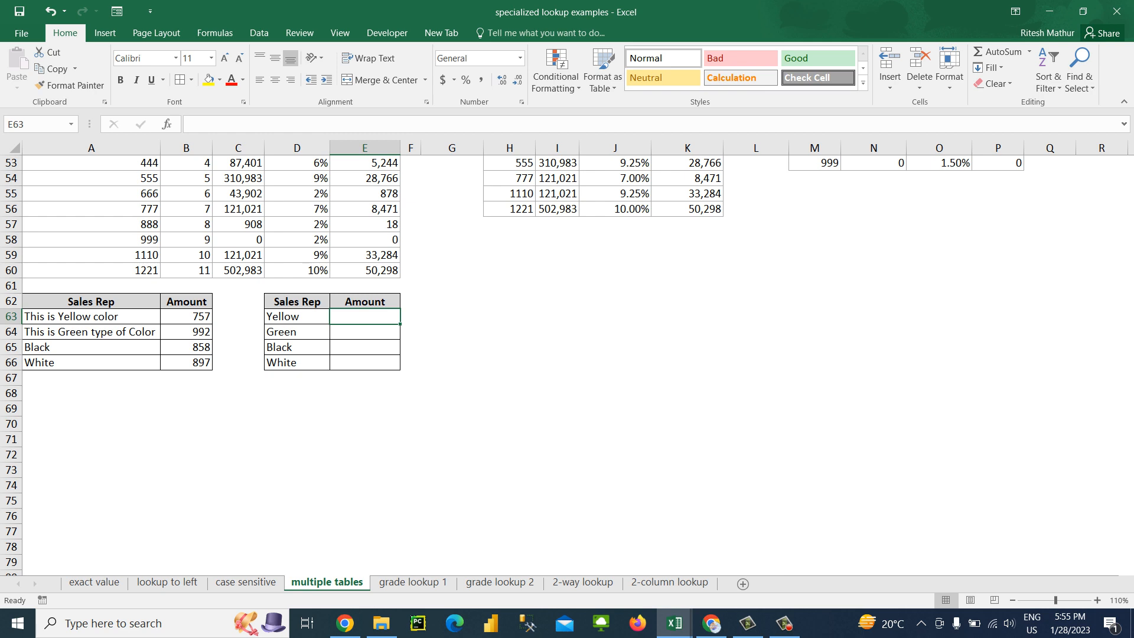
Extend the text in A65 to "Black is my fav color"
click(91, 347)
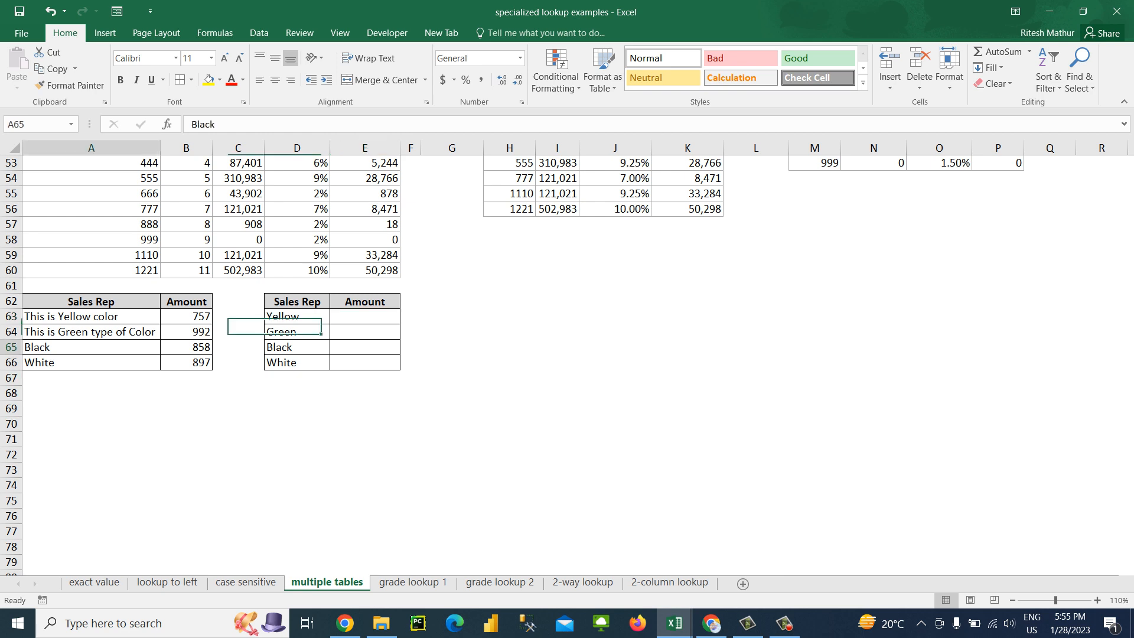
key(F2)
text(is)
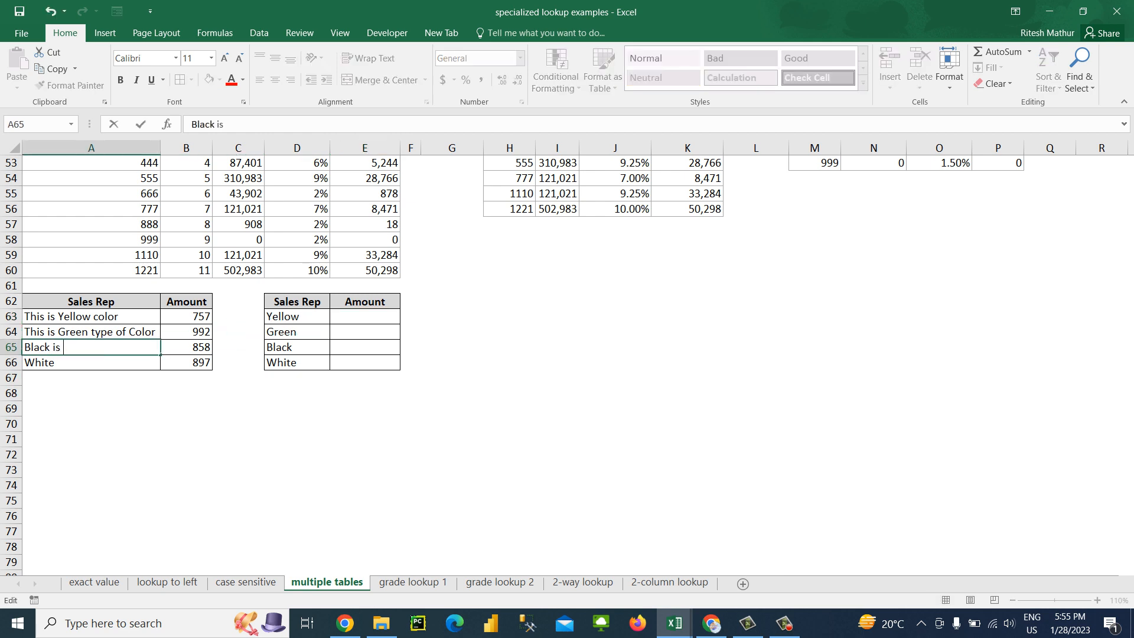
text( my fav color)
key(Return)
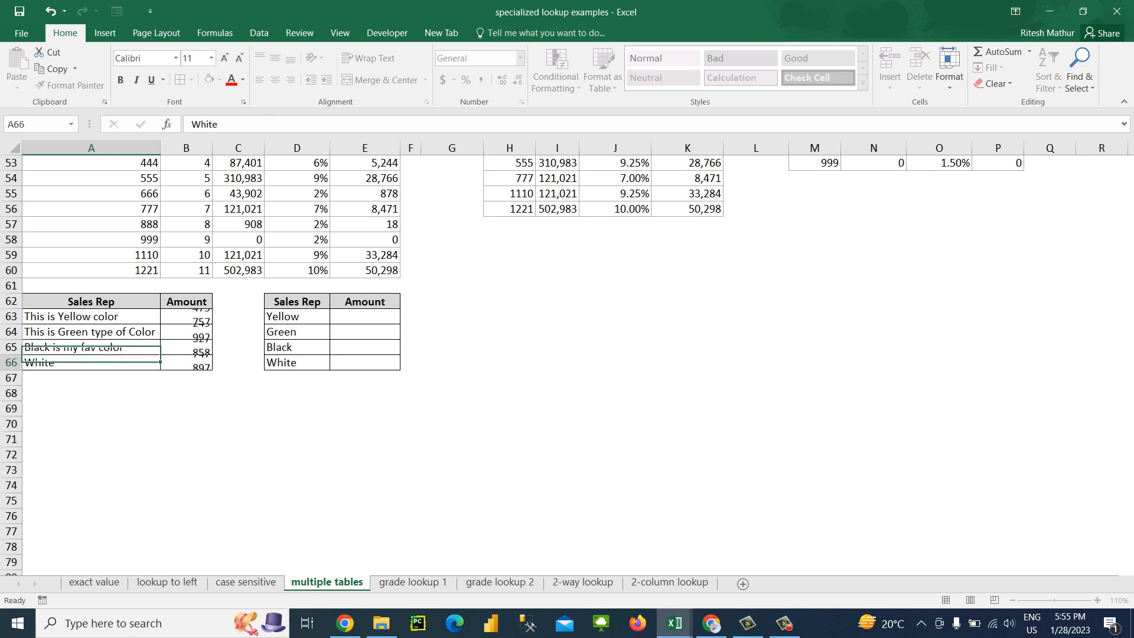
Replace the entry in A66 with "Sky is Blue"
key(F2)
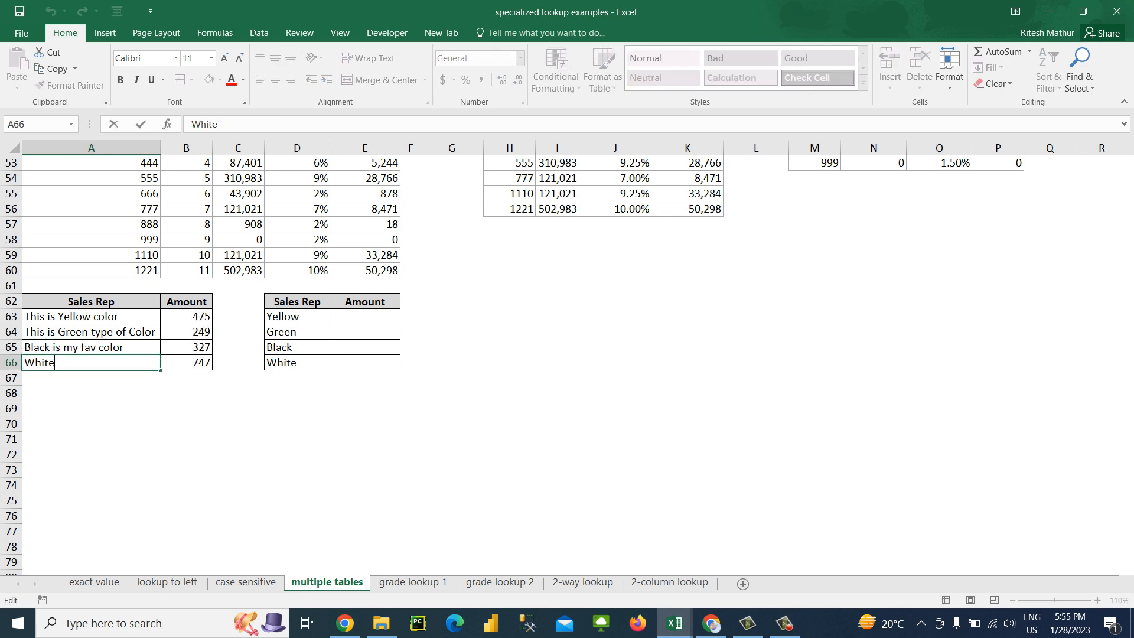
key(Escape)
text(Sky is Blue)
key(Right)
key(Right)
key(Right)
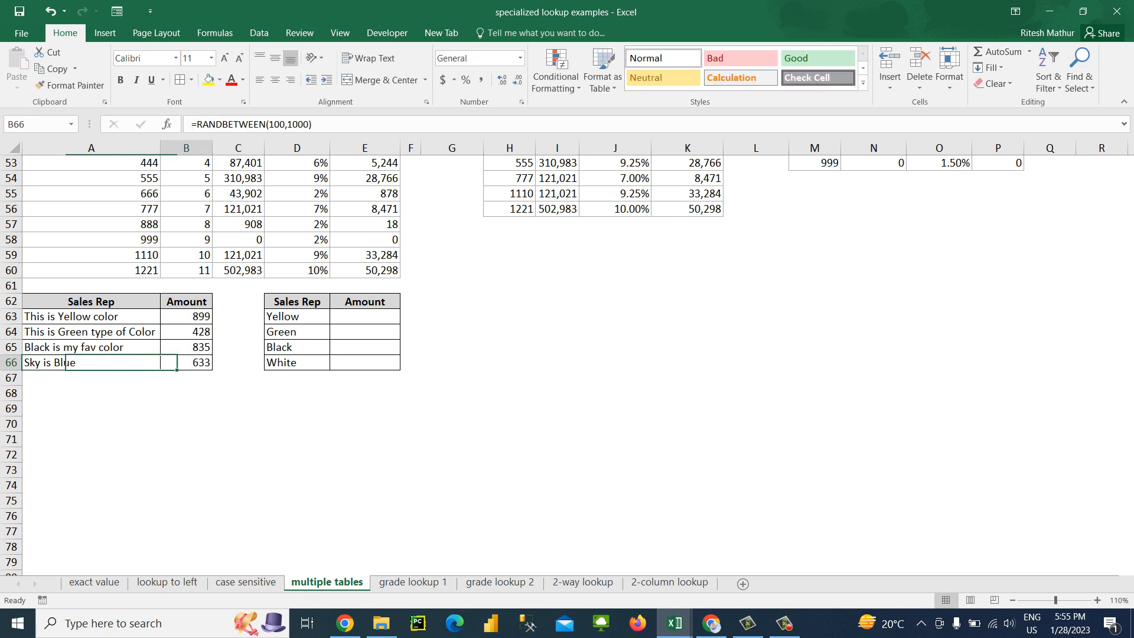
Add "Blue" to the color list in D67, directly below "White"
key(Up)
key(Down)
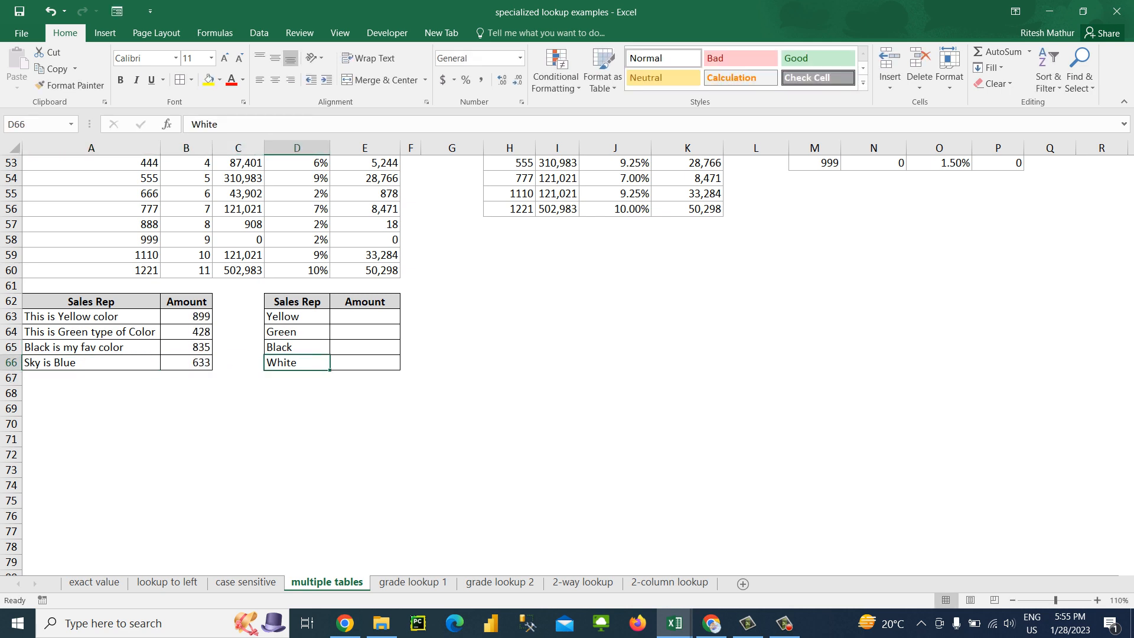
key(Down)
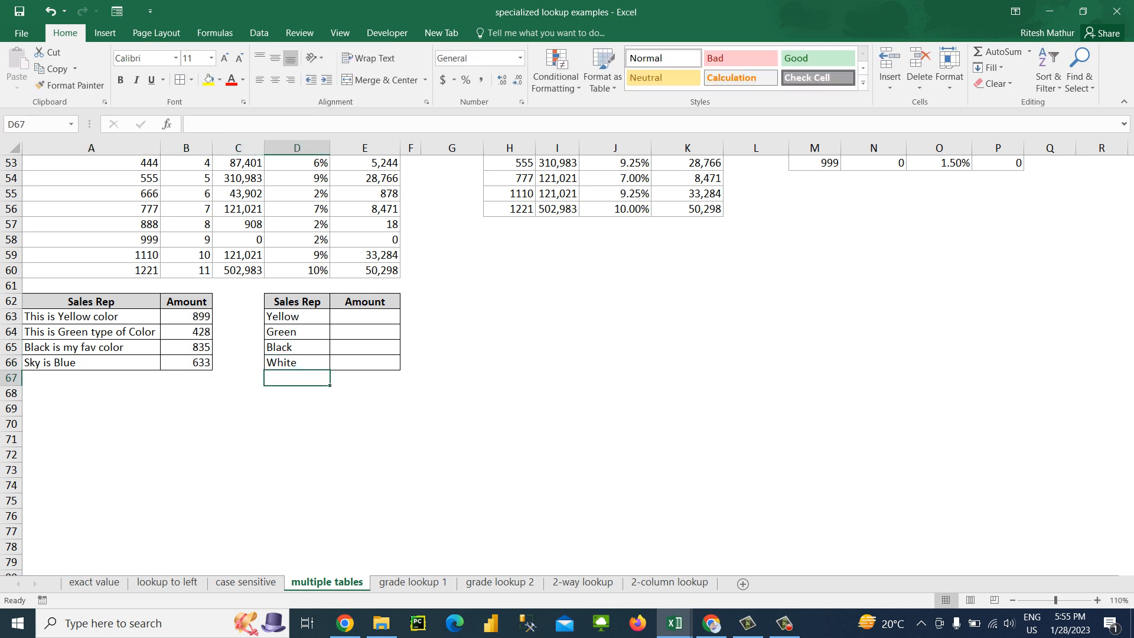
text(Blue)
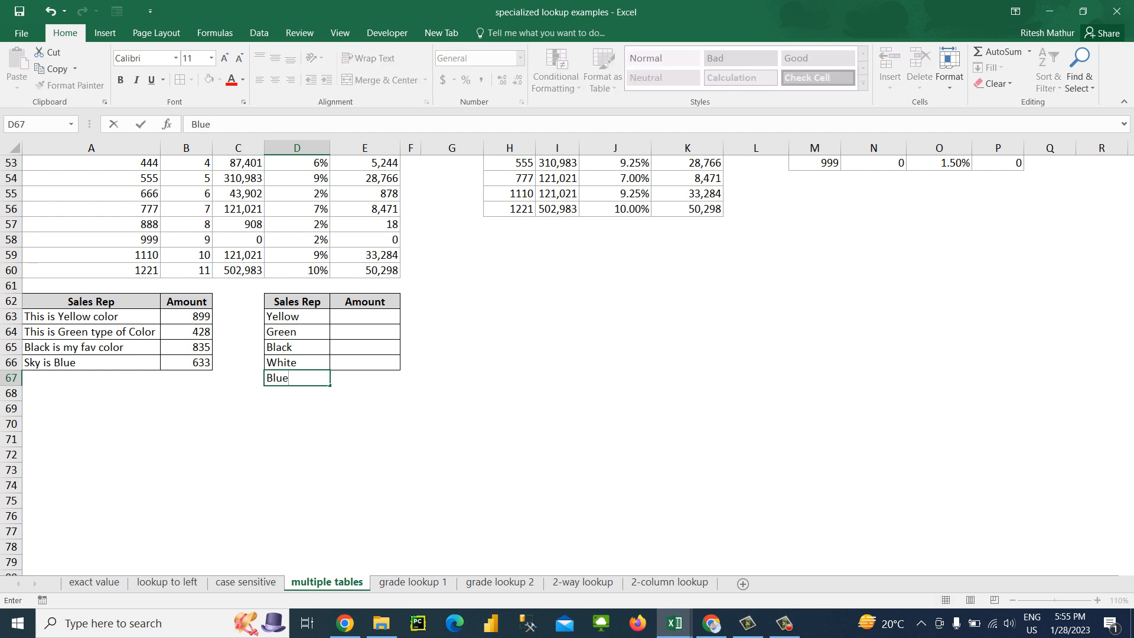
key(Return)
Apply all borders to the lookup table cells D63:E67, including the added Blue row
key(Up)
key(Up)
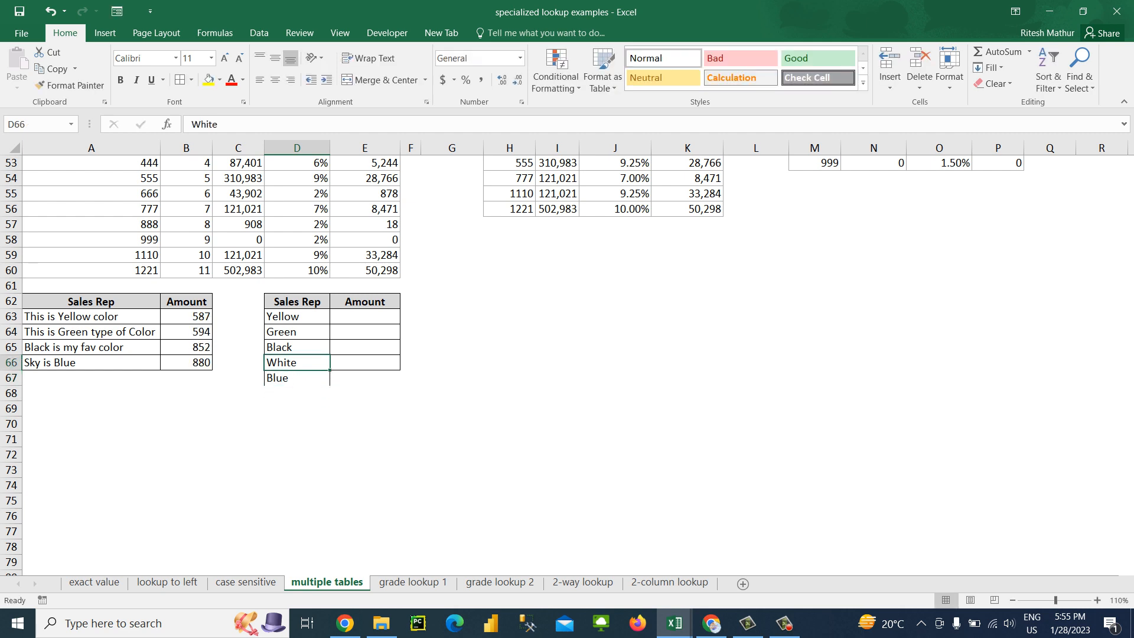
key(Right)
key(Down)
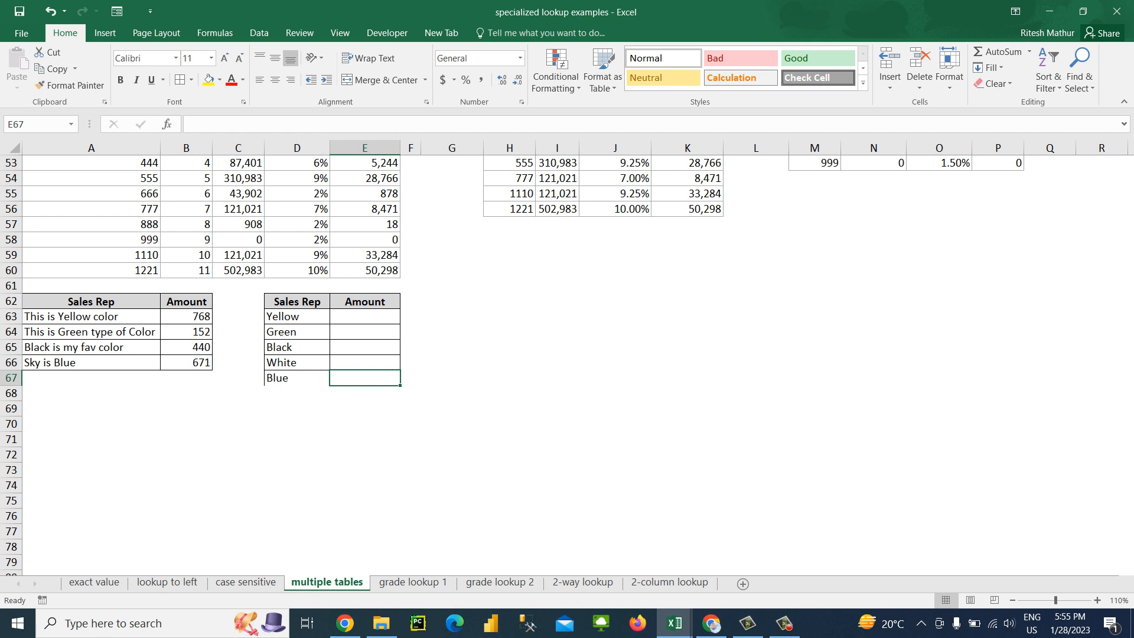
key(Up)
key(Left)
key(Up)
key(Up)
key(Up)
key(Left)
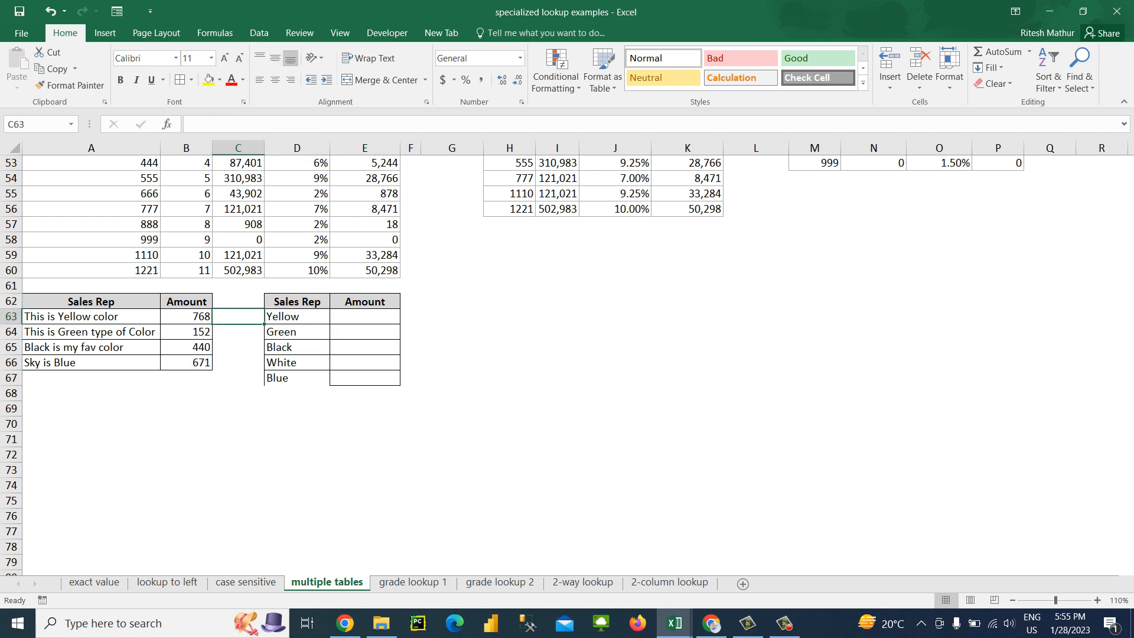
key(Left)
key(Right)
key(shift+Right)
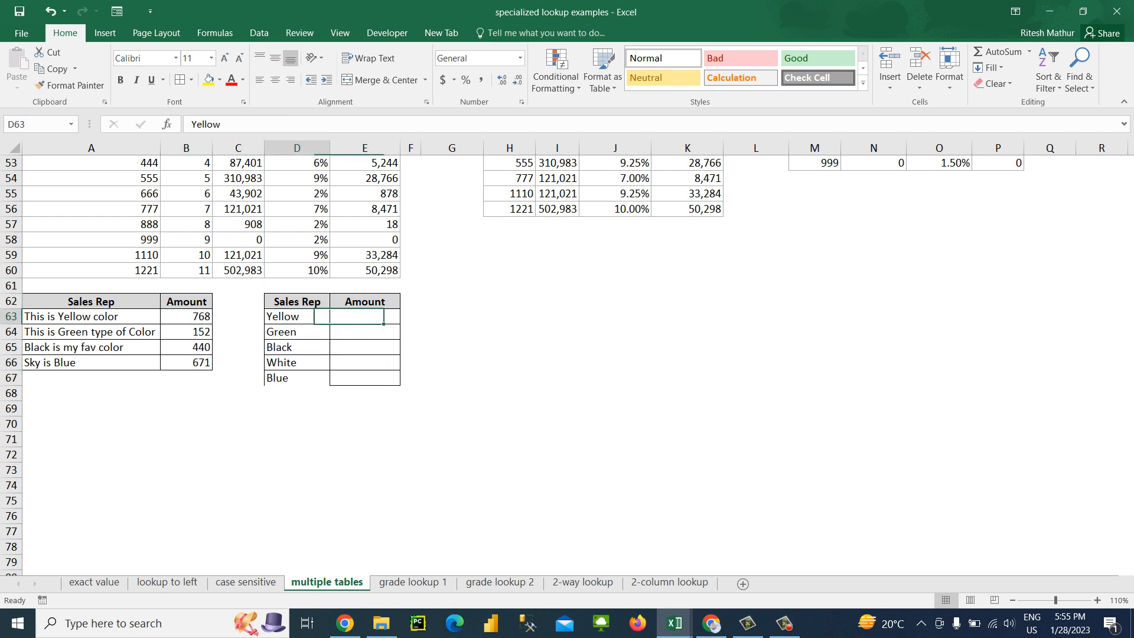
key(shift+Down)
key(shift+Down)
key(shift+Down)
key(shift+Down)
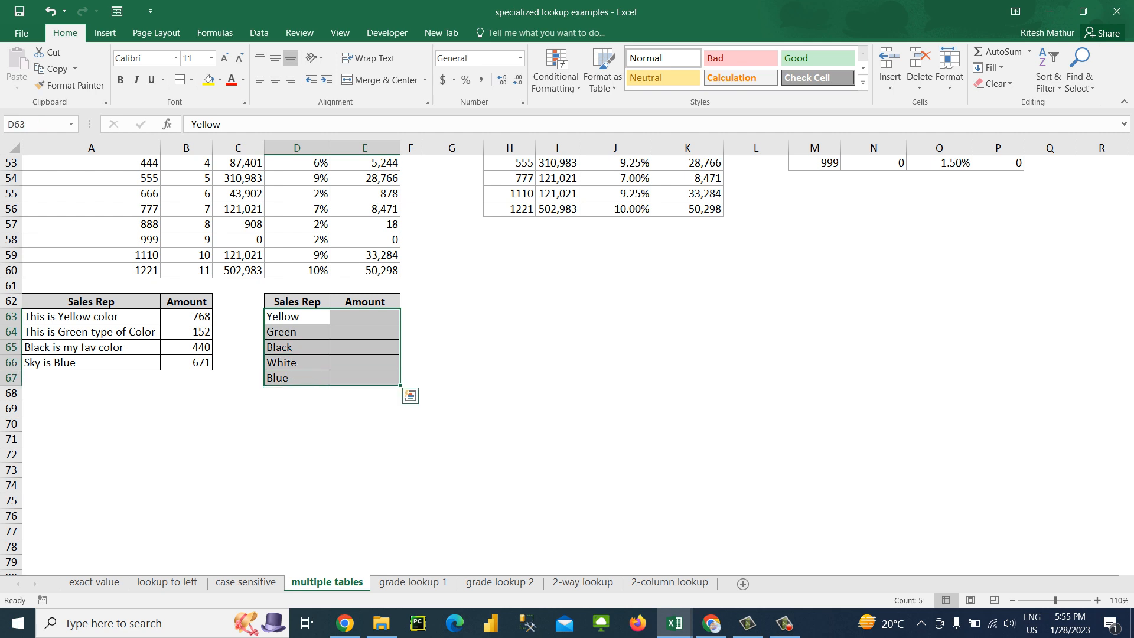
key(shift+BackSpace)
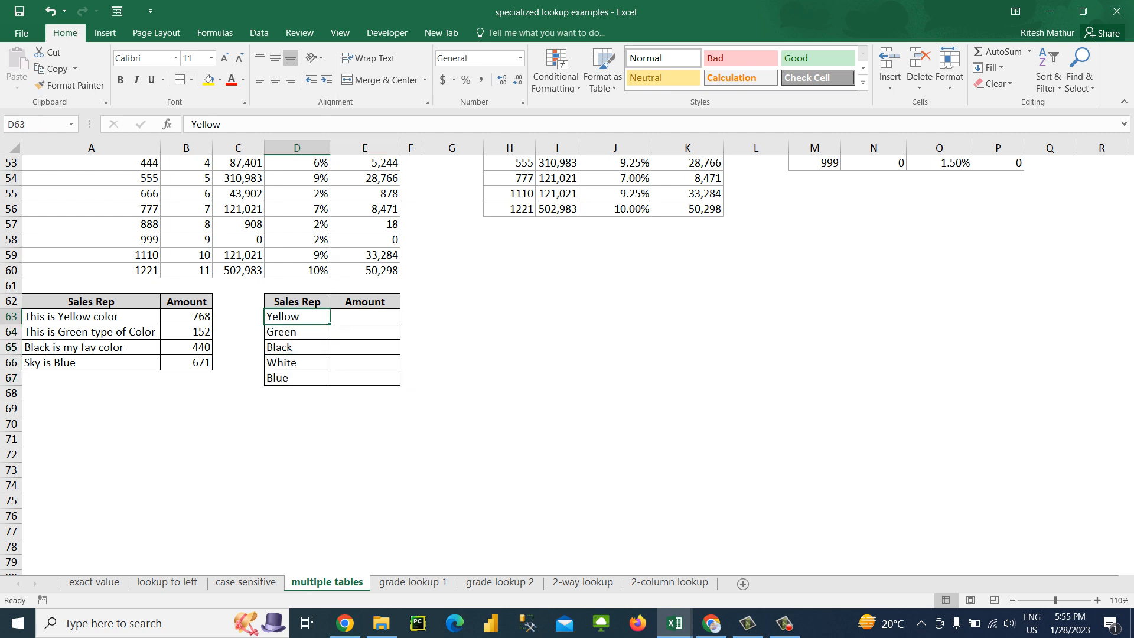
key(Left)
key(Left)
key(Right)
key(Right)
key(Right)
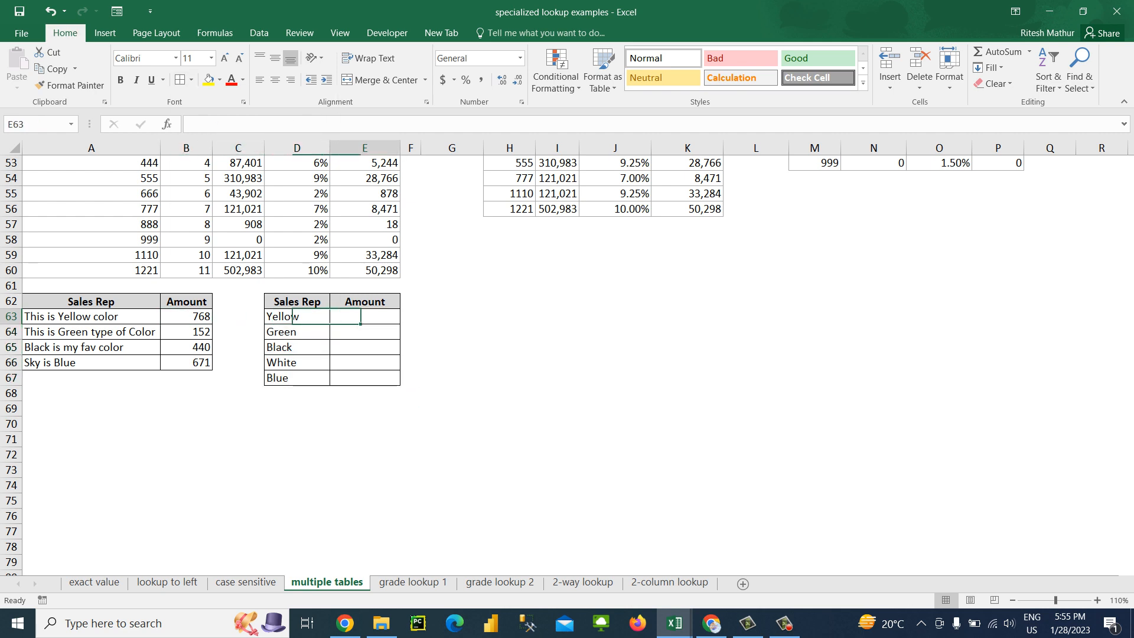
click(557, 316)
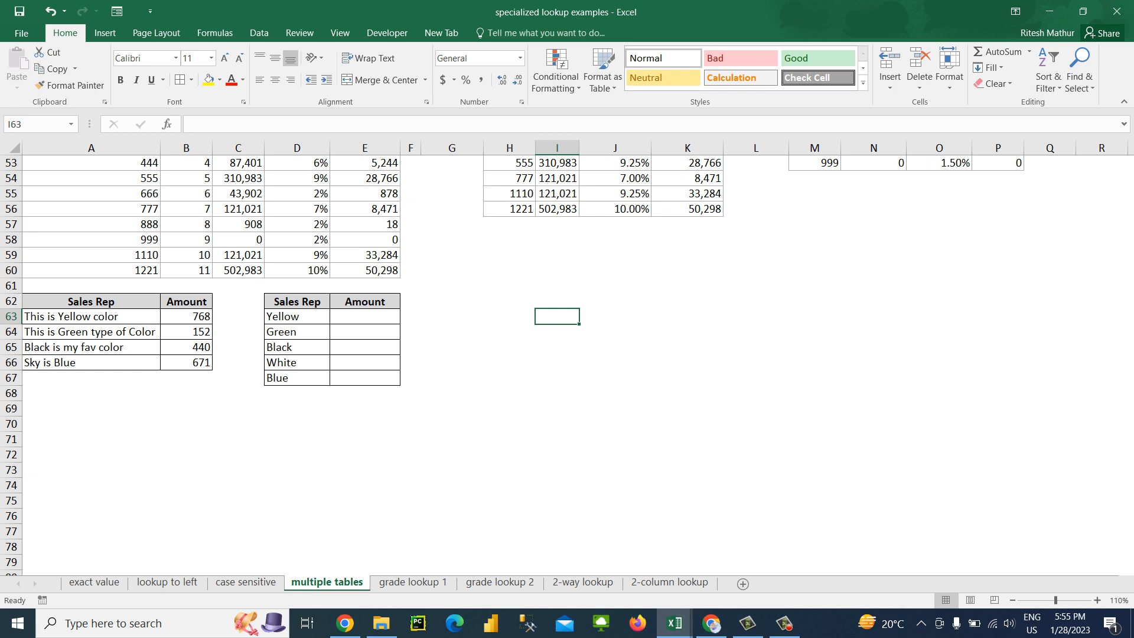
key(ctrl+Left)
key(Right)
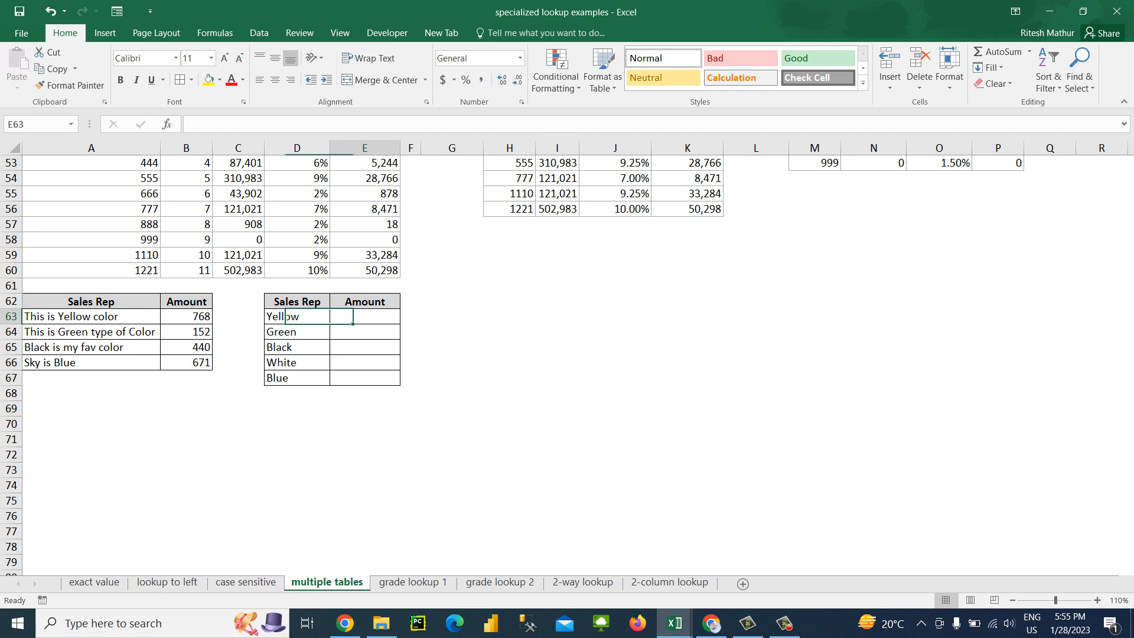
text(=)
key(Escape)
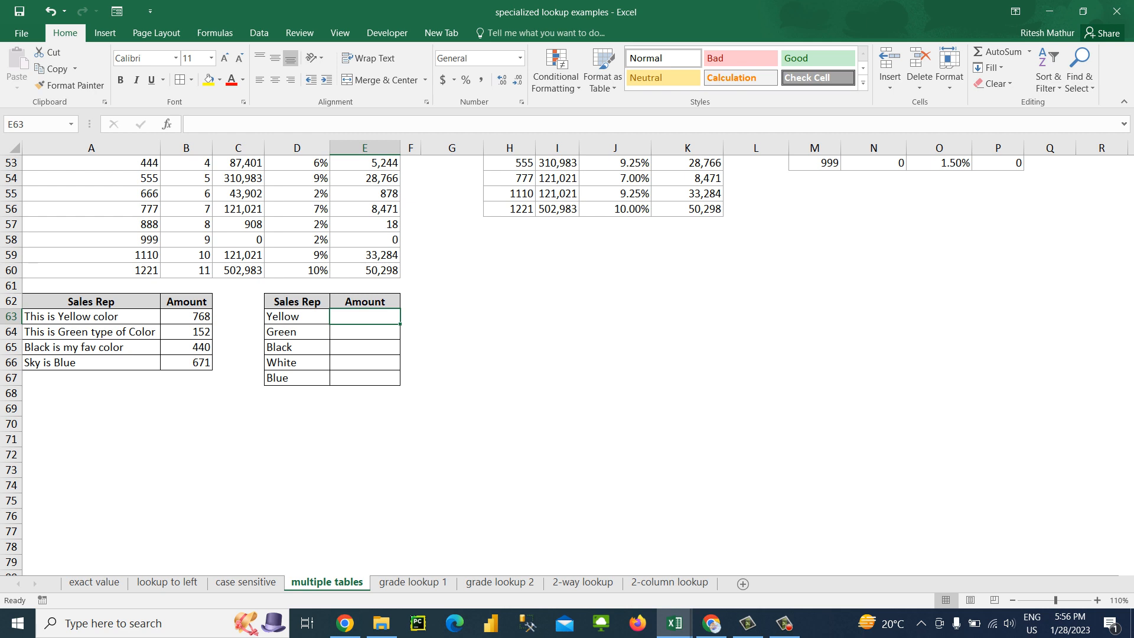
Change the header in D62 to "Color's Name"
key(Up)
key(Left)
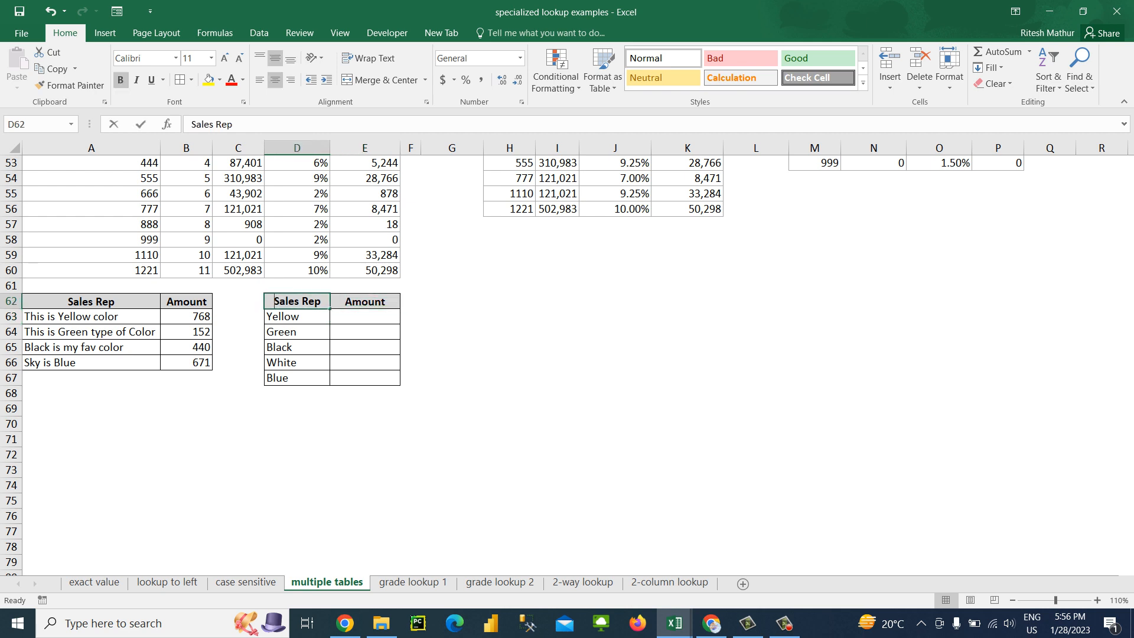
text(Color's)
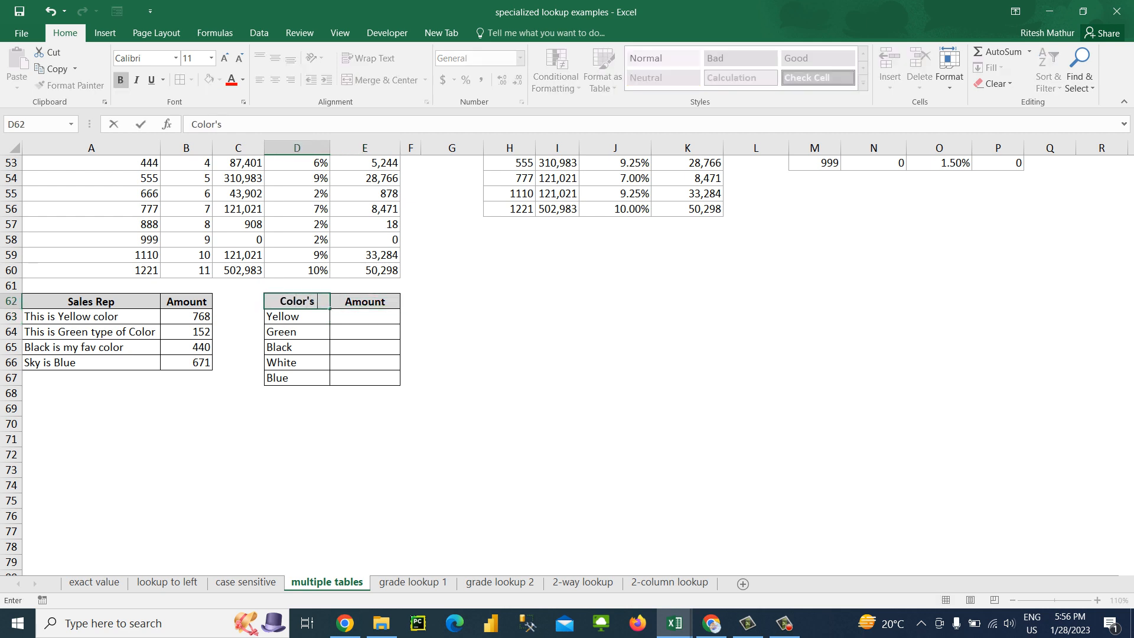
text( Name)
key(Return)
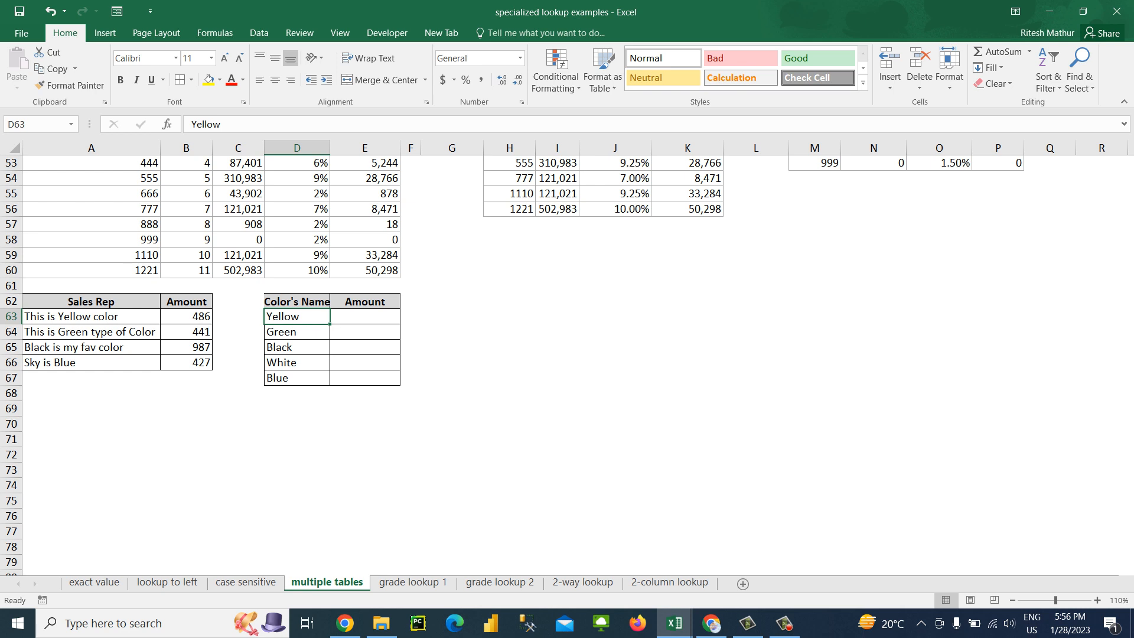
Copy the "Color's Name" header from D62 over the Sales Rep header in A62
key(Up)
key(ctrl+c)
key(Left)
key(Left)
key(Left)
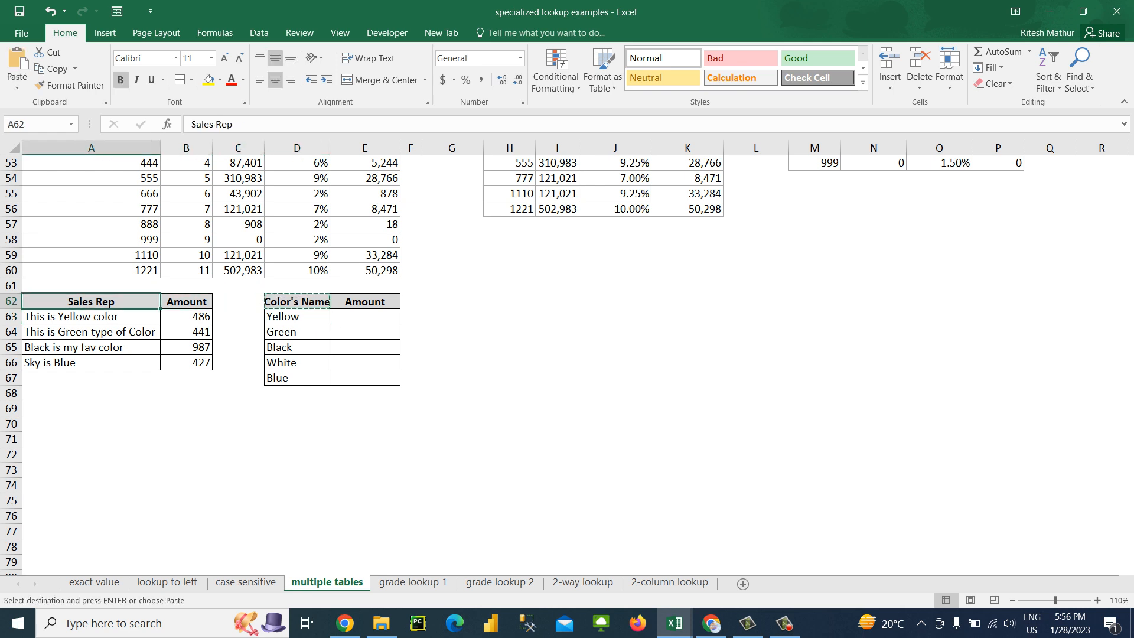
key(ctrl+v)
Autofit column D to the width of the "Color's Name" header
key(Right)
key(Right)
key(Right)
key(Right)
key(Left)
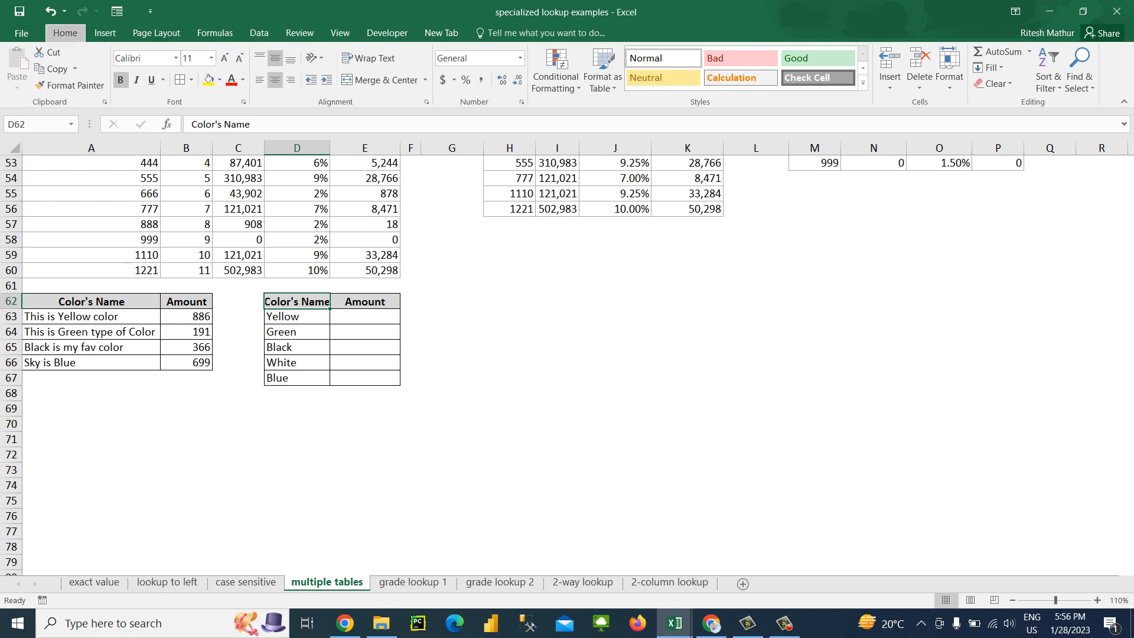
key(o)
key(i)
key(Down)
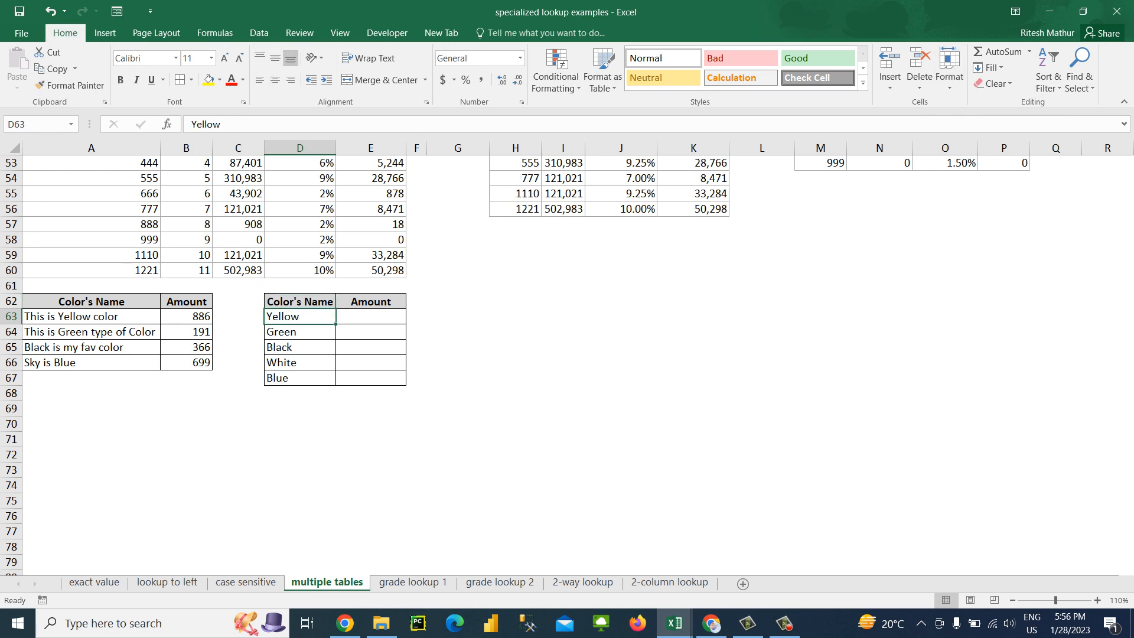
key(Left)
key(Left)
key(Left)
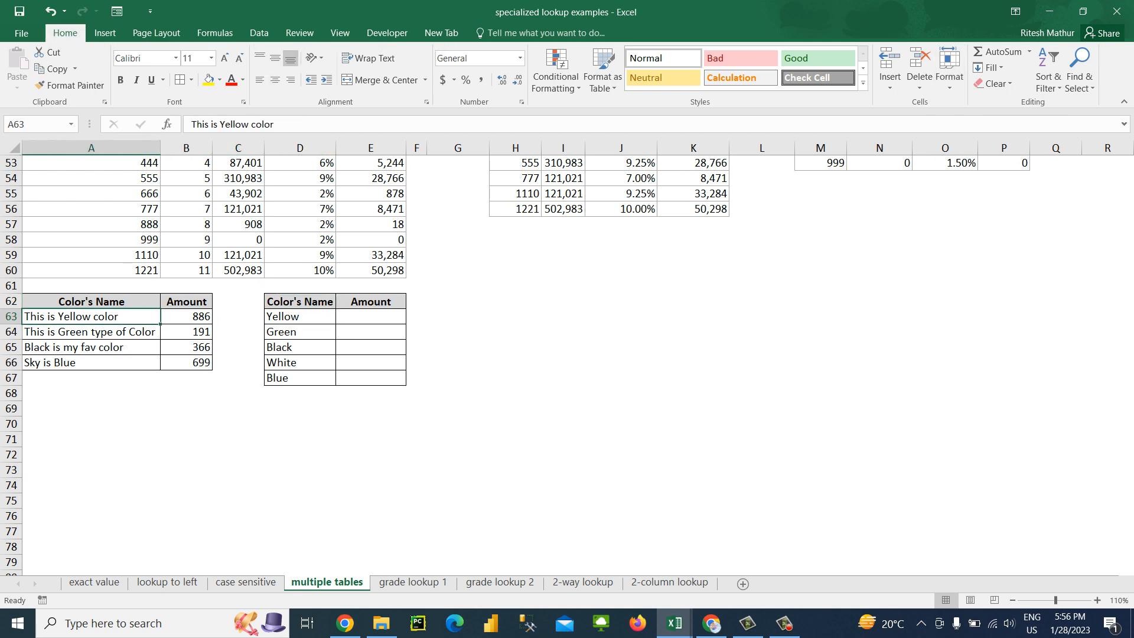
key(Down)
key(Down)
key(Up)
key(Up)
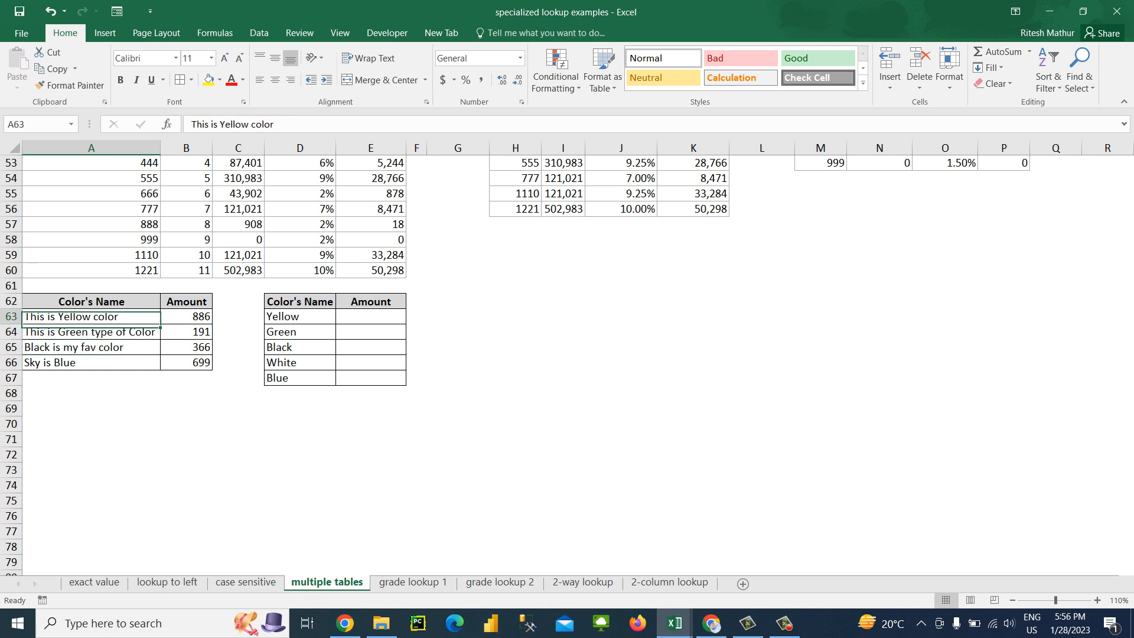
key(Right)
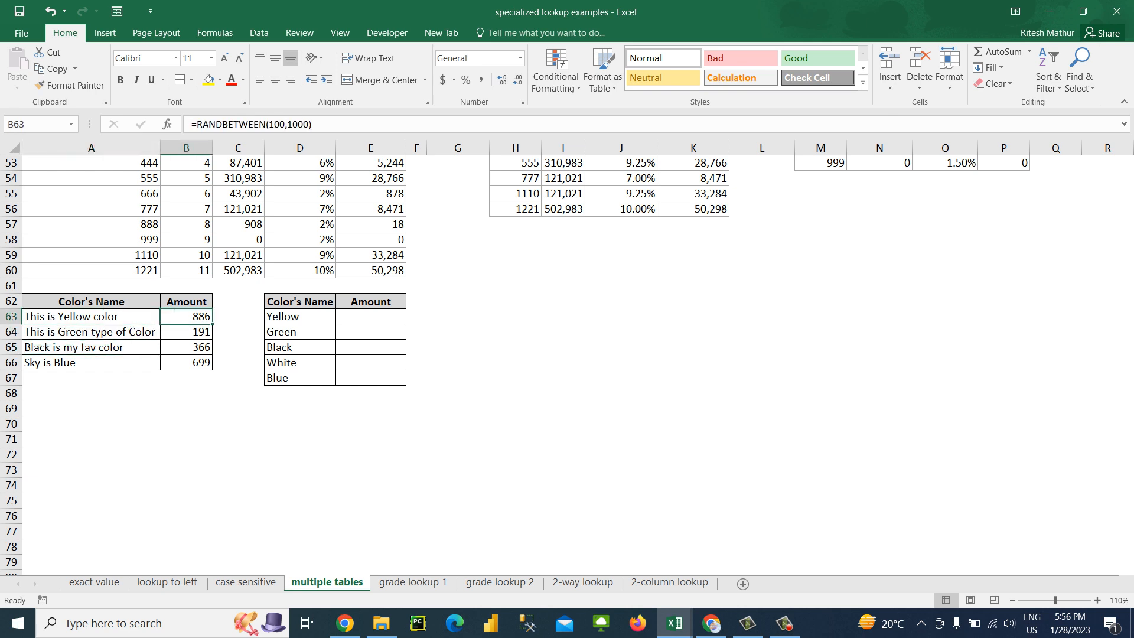
key(Left)
key(Down)
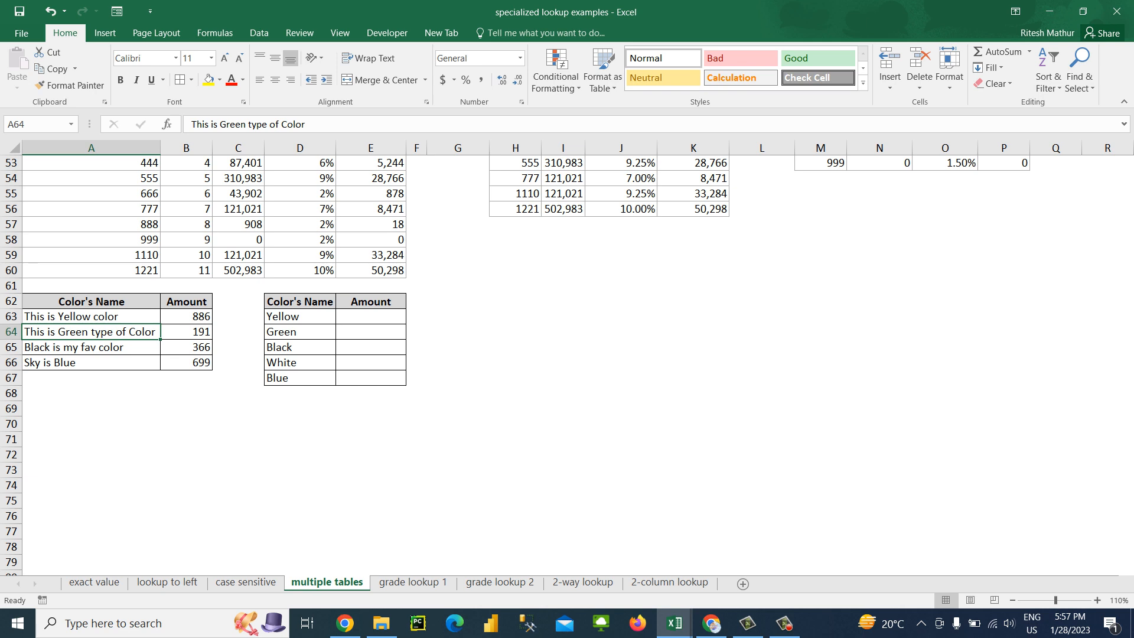
Enter the exact-match formula =VLOOKUP(D63,$A$63:$B$66,2,0) in E63 to look up Yellow's amount
click(371, 317)
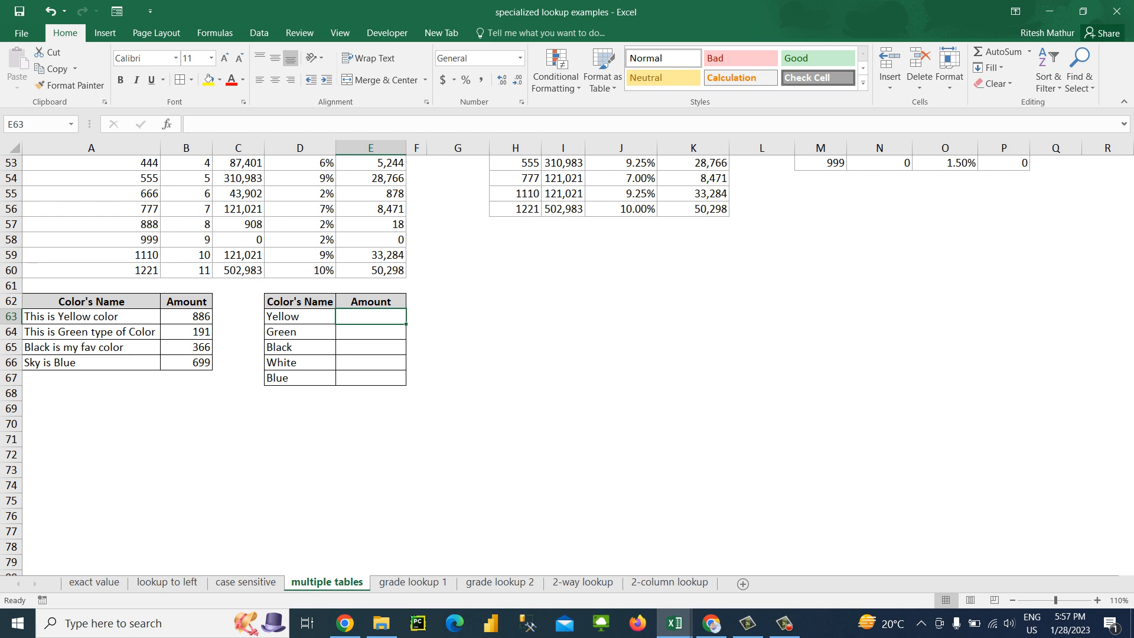
text(=)
key(BackSpace)
text(=v)
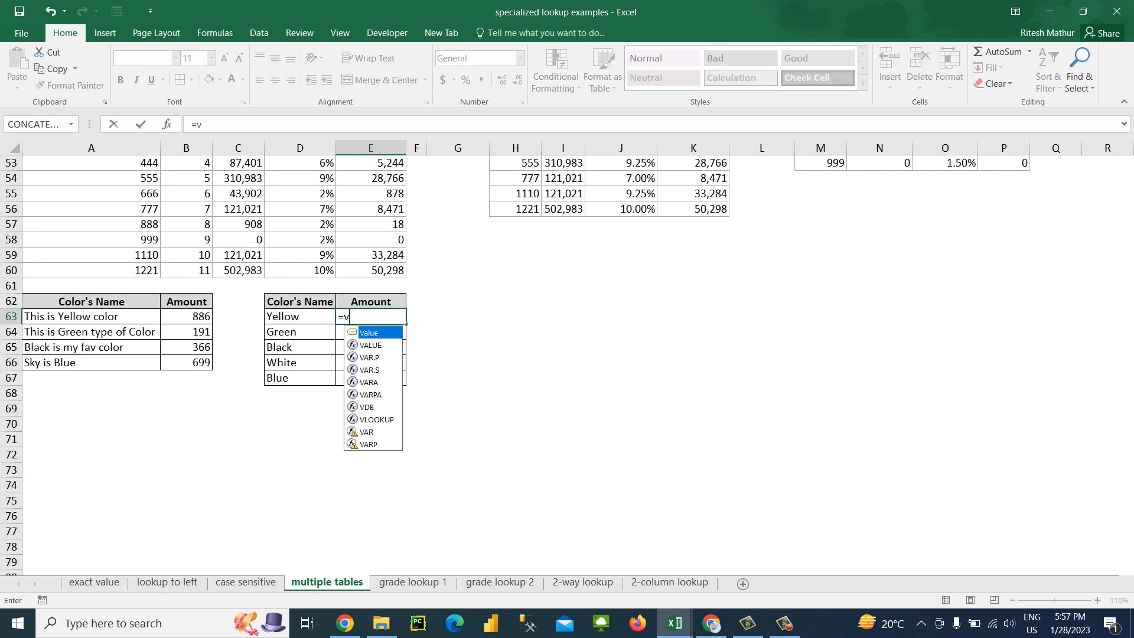
text(lo)
key(Tab)
key(Left)
text(,)
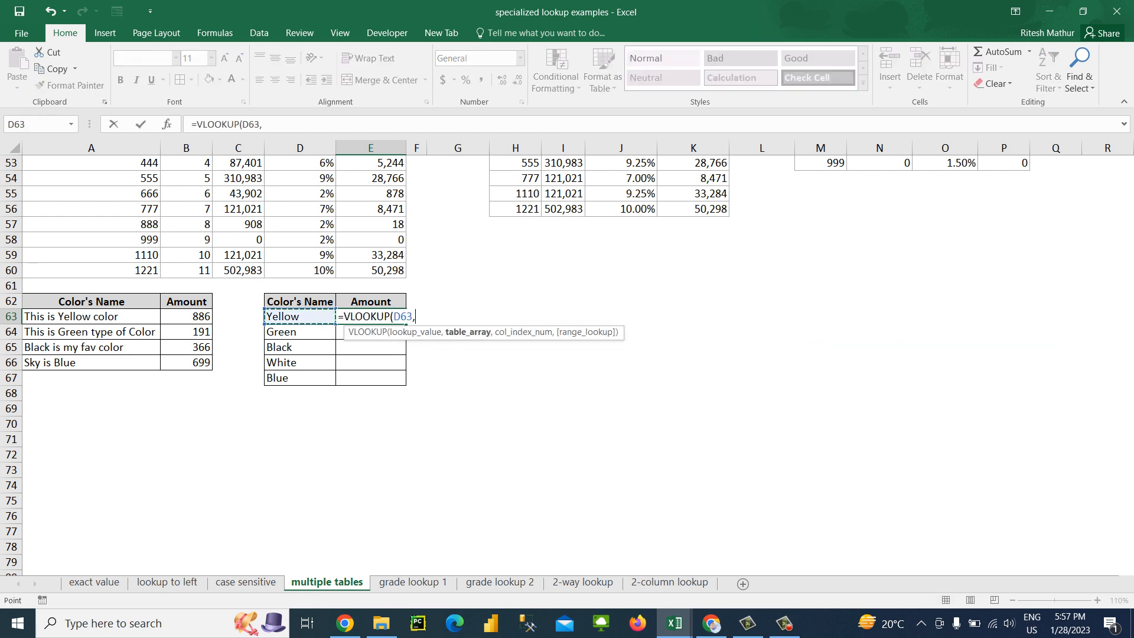
drag(136, 316, 207, 366)
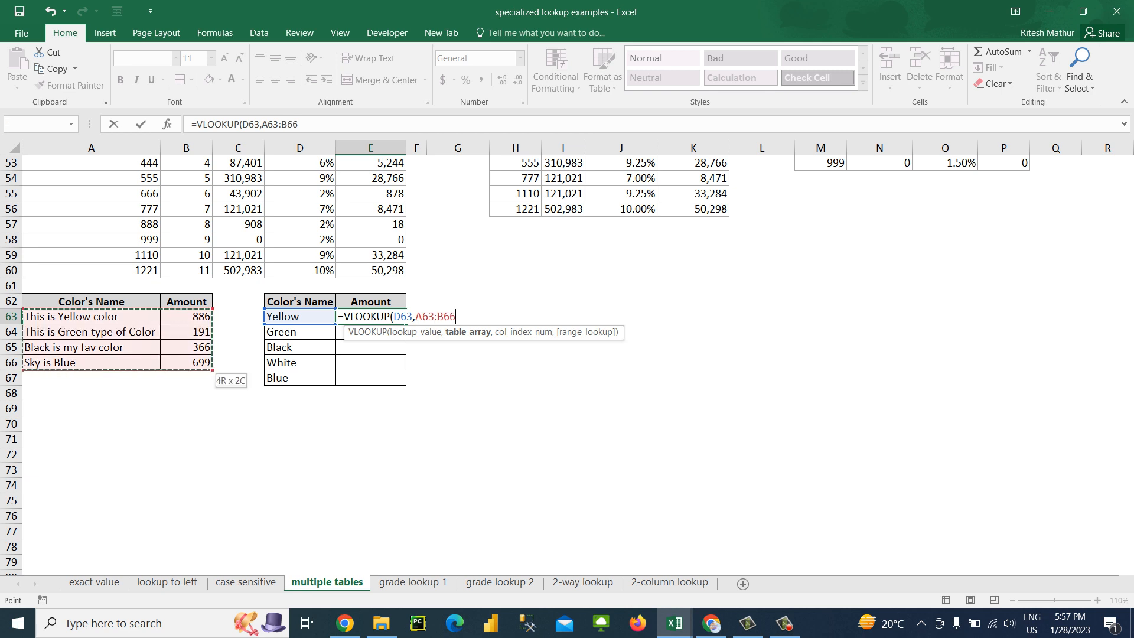
key(F4)
text(,2,0))
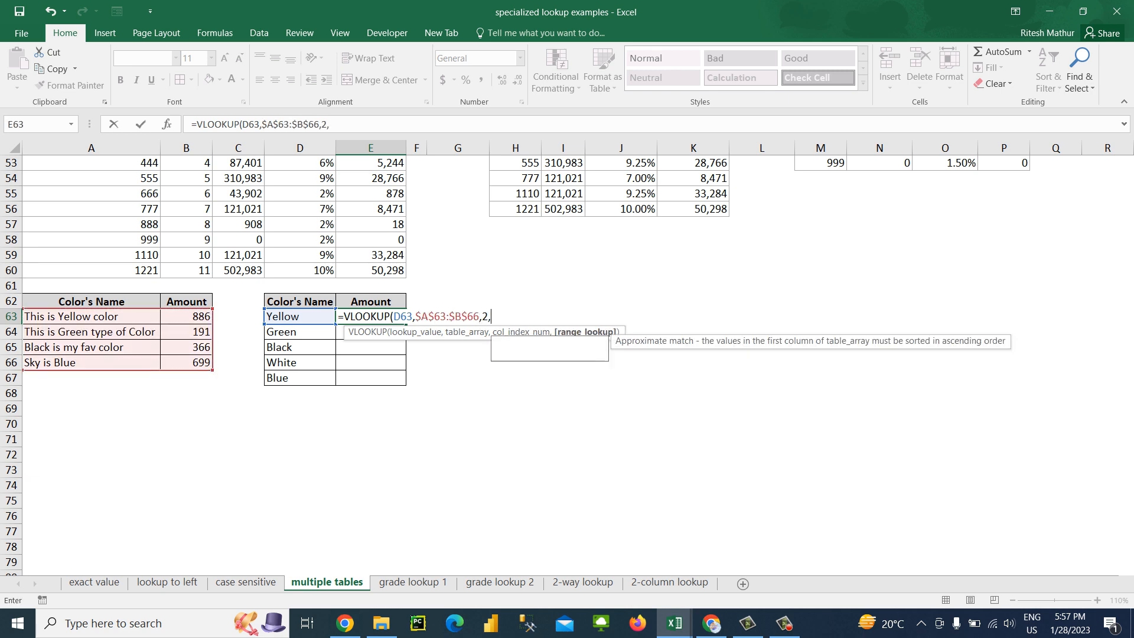
key(ctrl+Return)
Fill the exact-match VLOOKUP formula from E63 down to E67
key(shift+Down)
key(shift+Down)
key(shift+Down)
key(shift+Down)
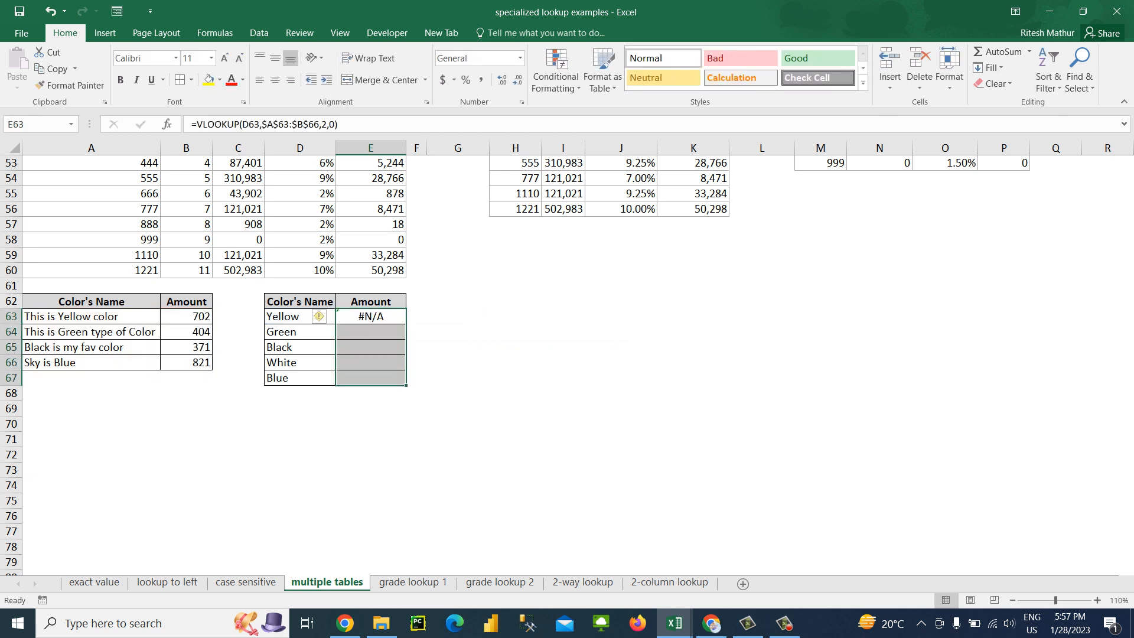
key(ctrl+d)
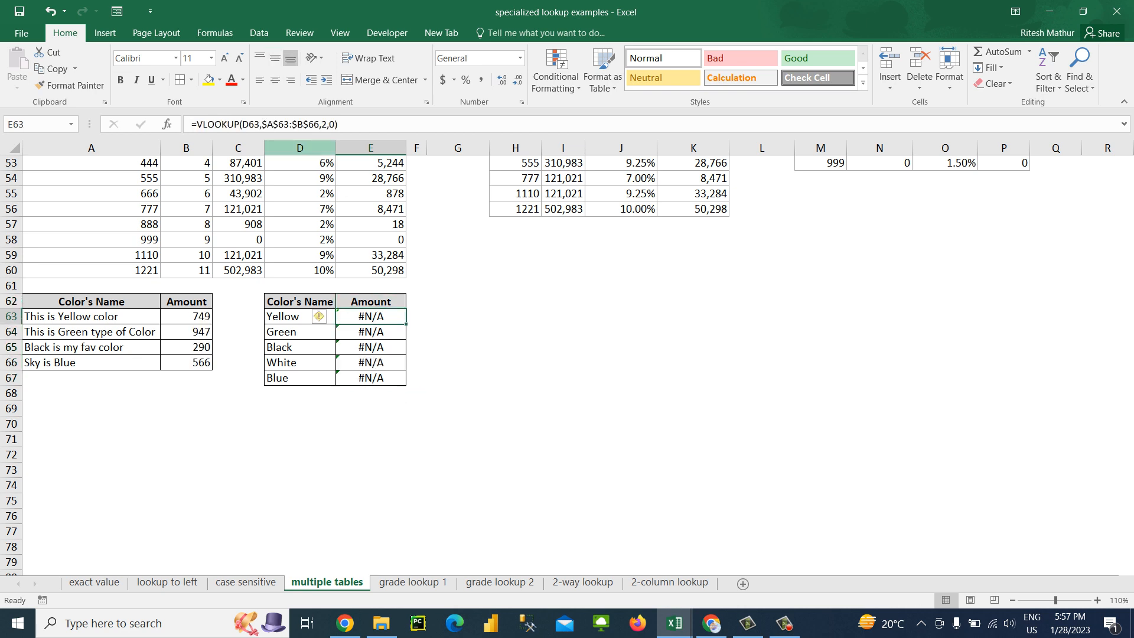
Add wildcards around the lookup value in E63 so the formula is =VLOOKUP("*"&D63&"*",$A$63:$B$66,2,0)
click(243, 124)
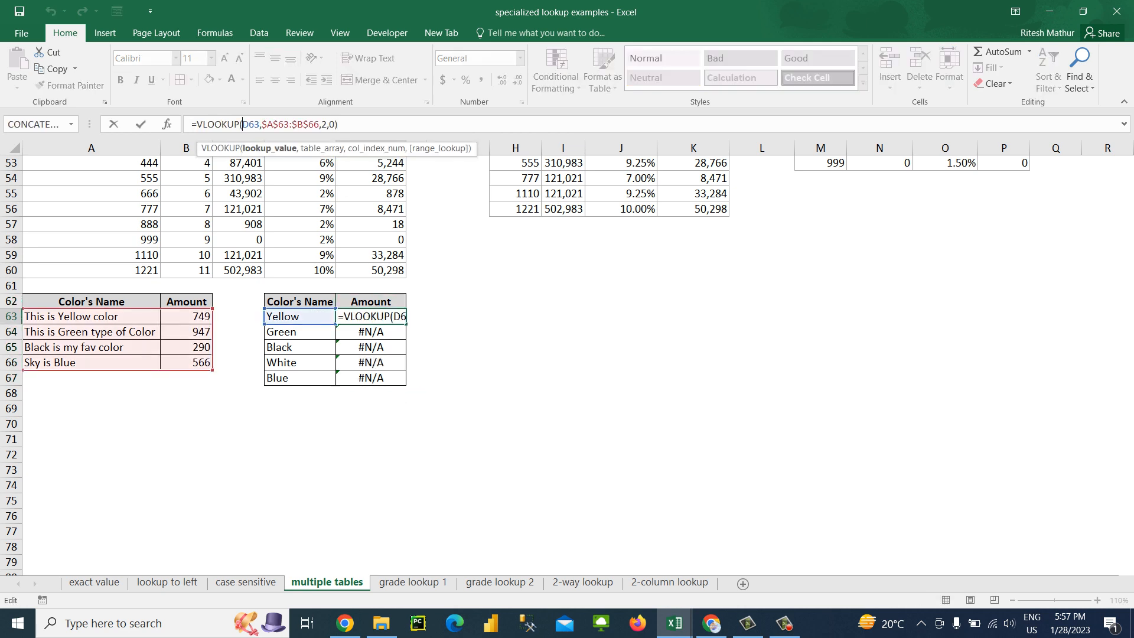
text("*)
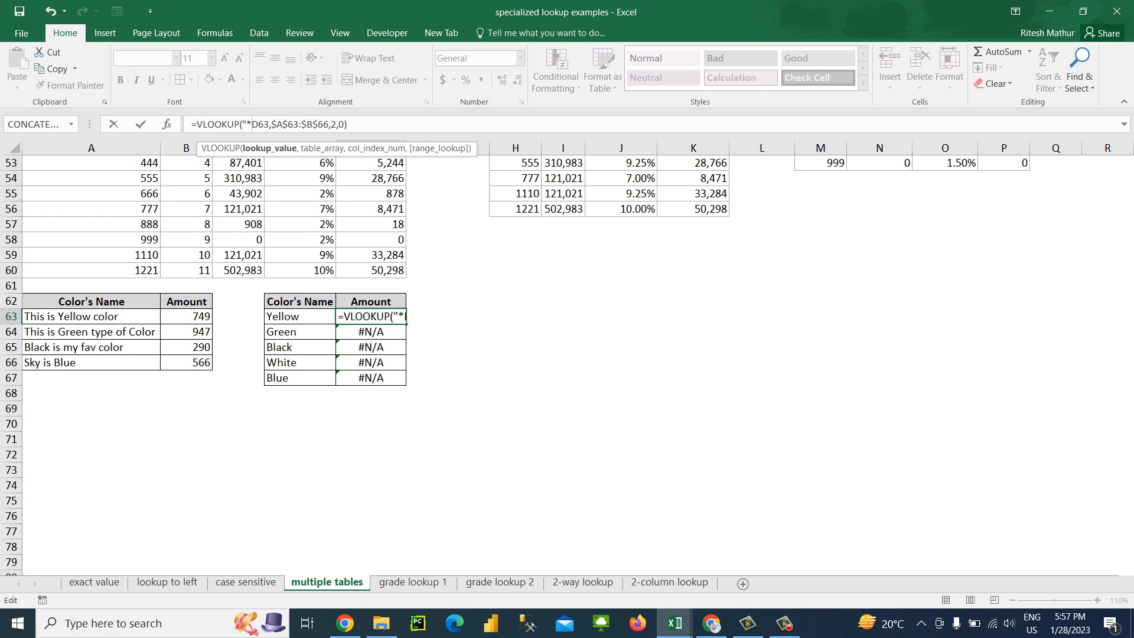
text(")
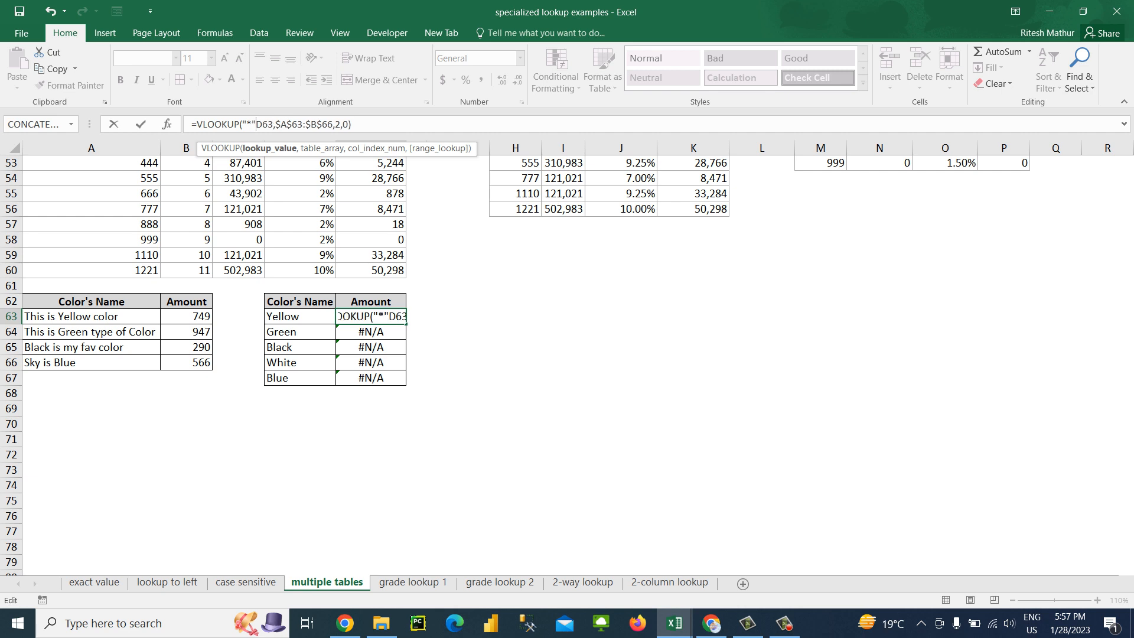
text(&D63)
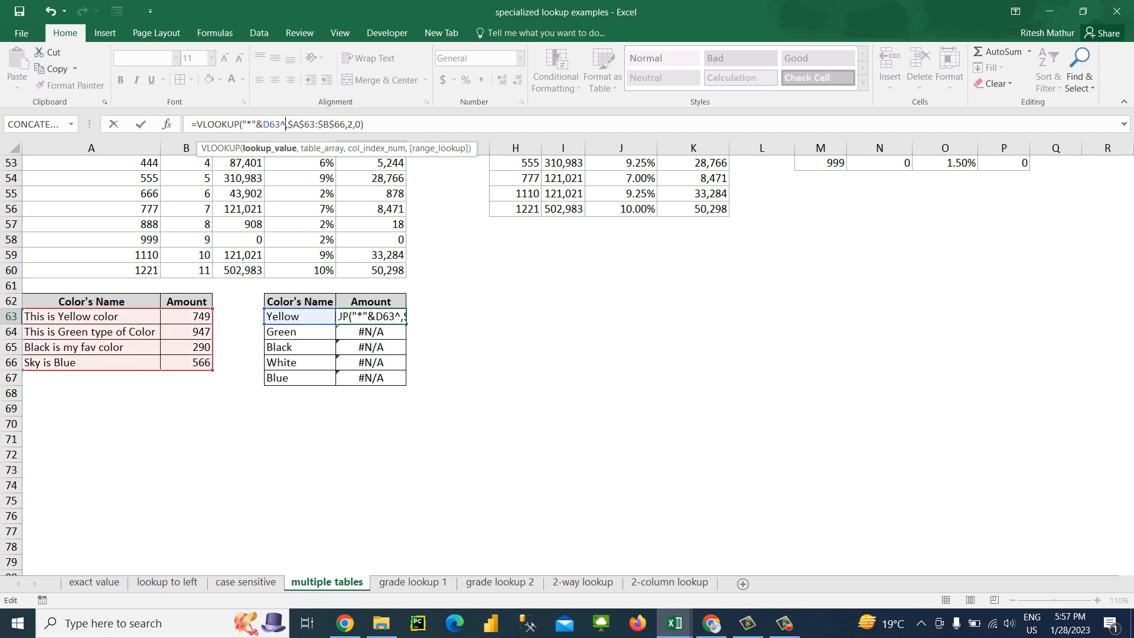
text(&")
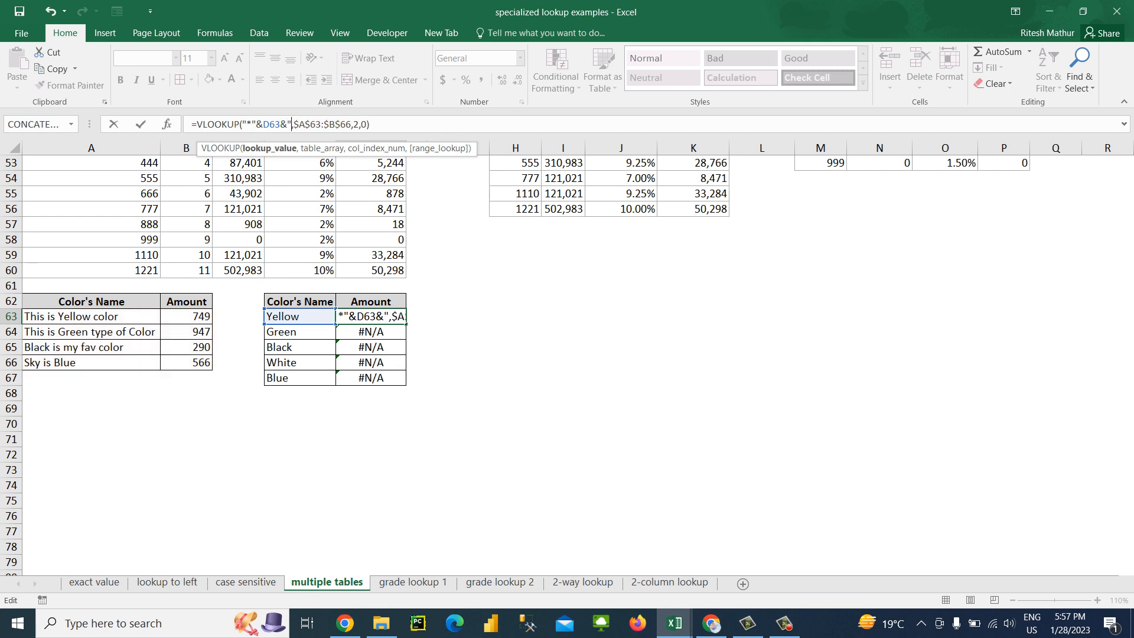
text(*")
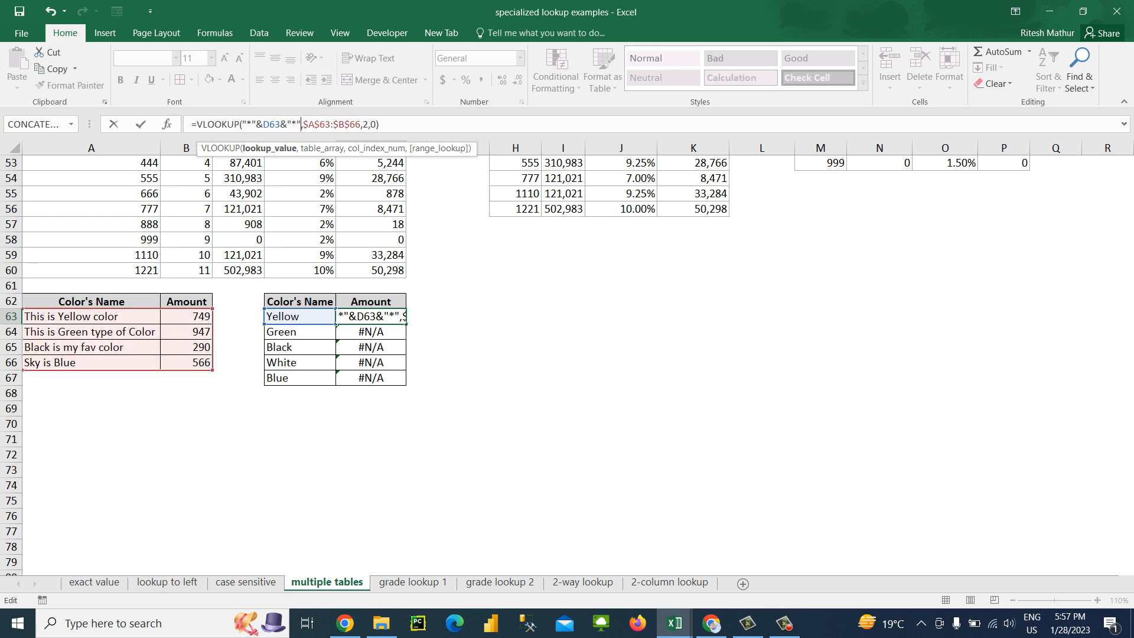
key(Return)
Fill the wildcard VLOOKUP formula from E63 down to E67
key(Up)
key(ctrl+shift+Down)
key(ctrl+d)
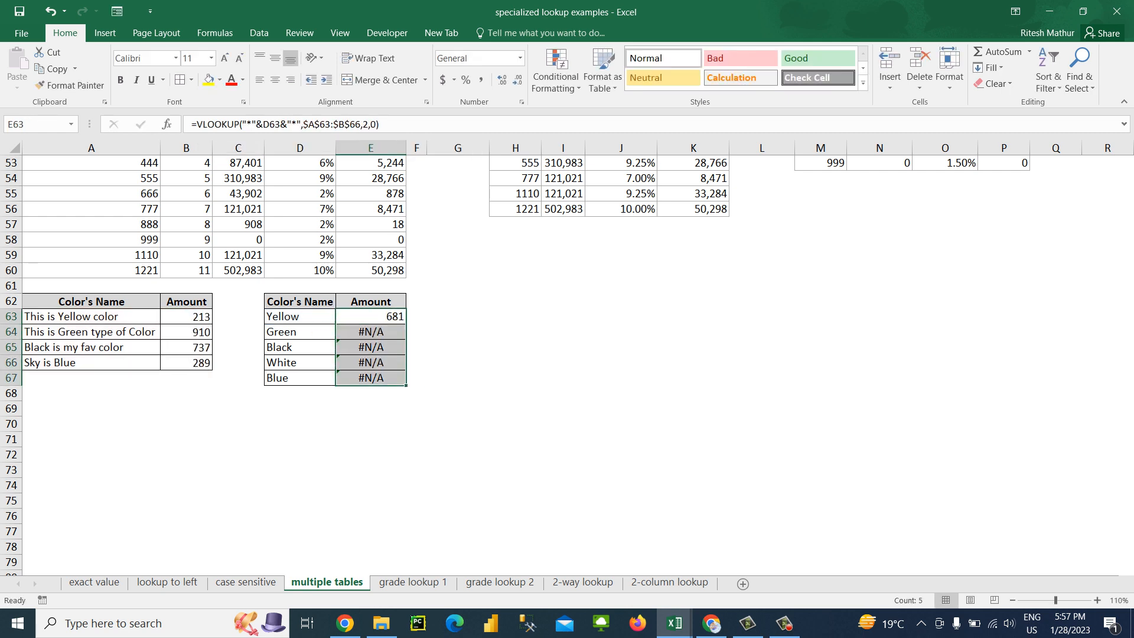
key(Right)
text(=)
key(Left)
key(Left)
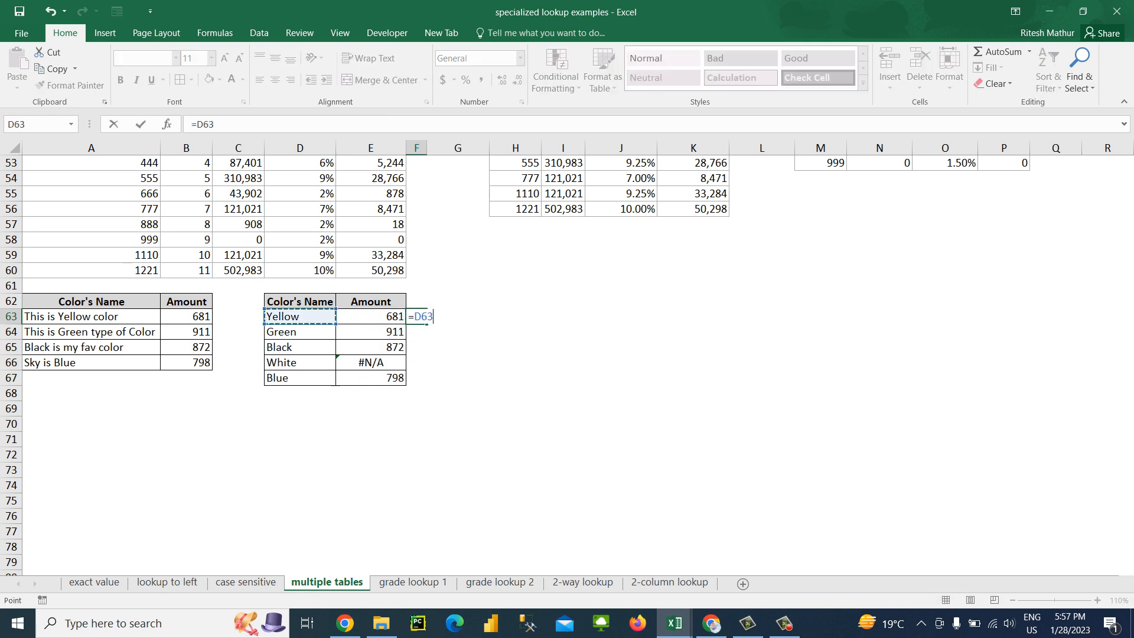
key(Escape)
Enter the formula ="*"&D63&"*" in F63 to show the wildcard text used as lookup value
text(=")
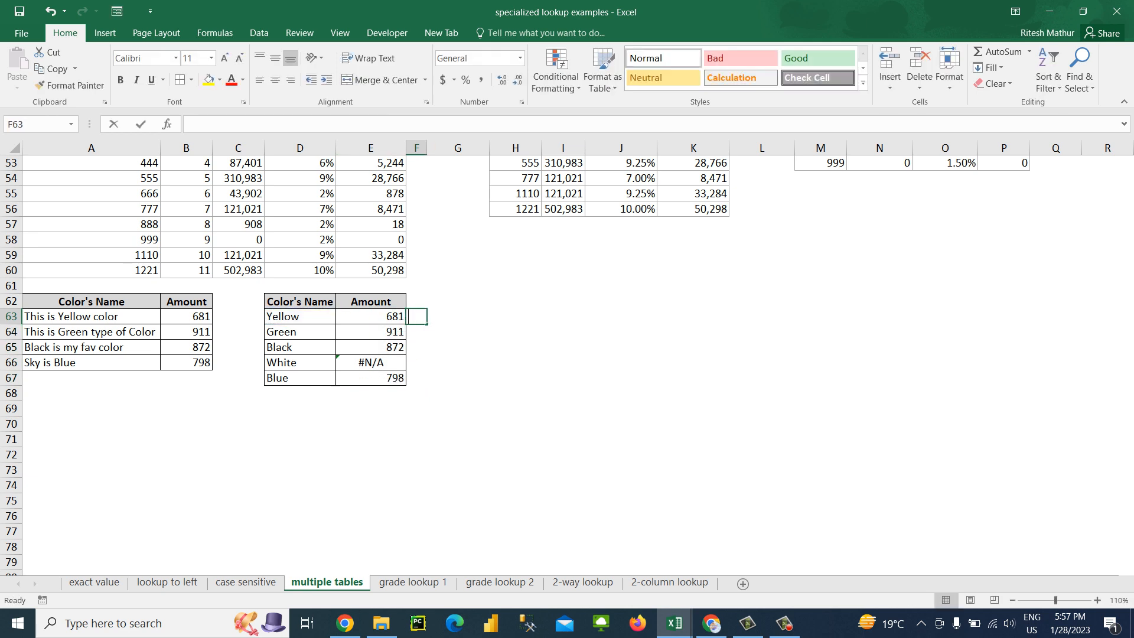
text(*")
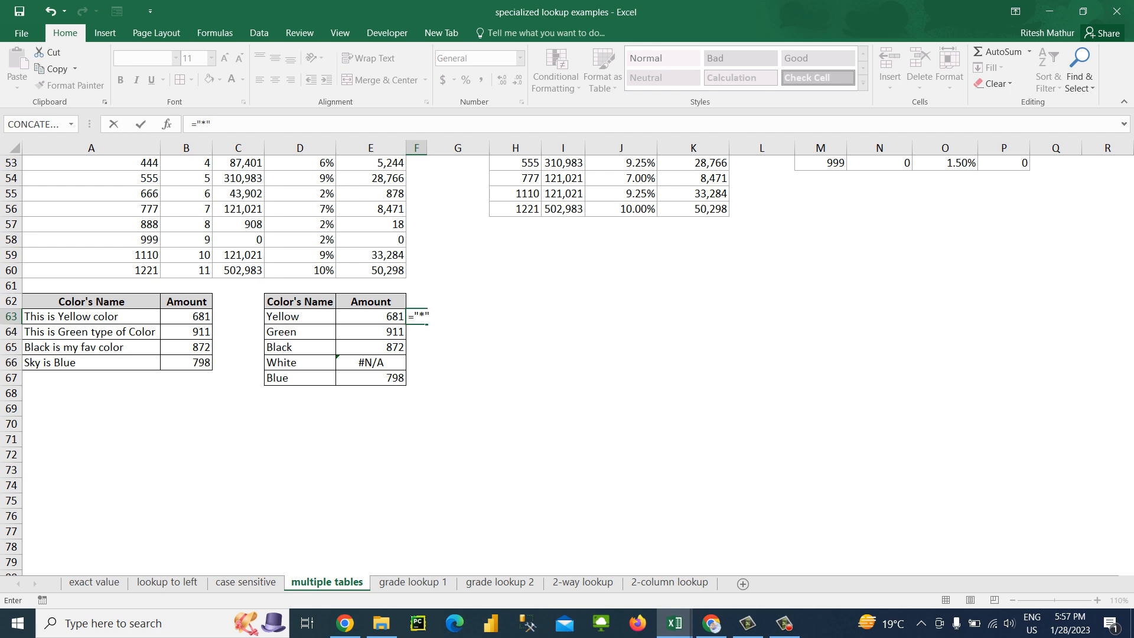
text(&)
key(Left)
key(Left)
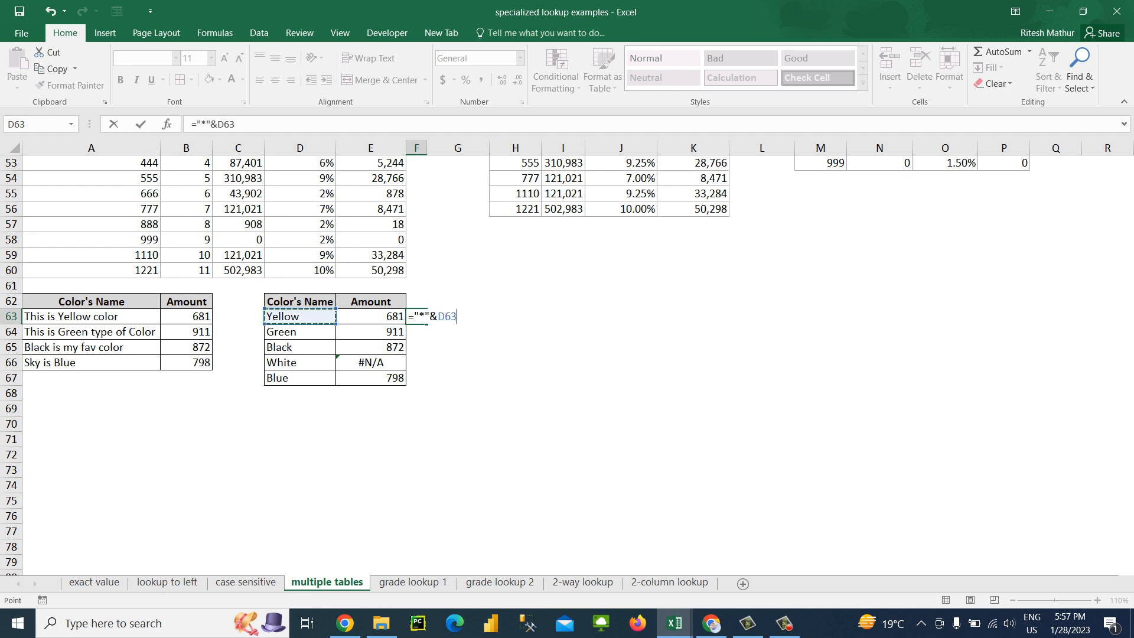
text(&"*")
key(ctrl+Return)
Fill the wildcard text formula from F63 down to F67
key(shift+Down)
key(shift+Down)
key(shift+Down)
key(shift+Down)
key(shift+Down)
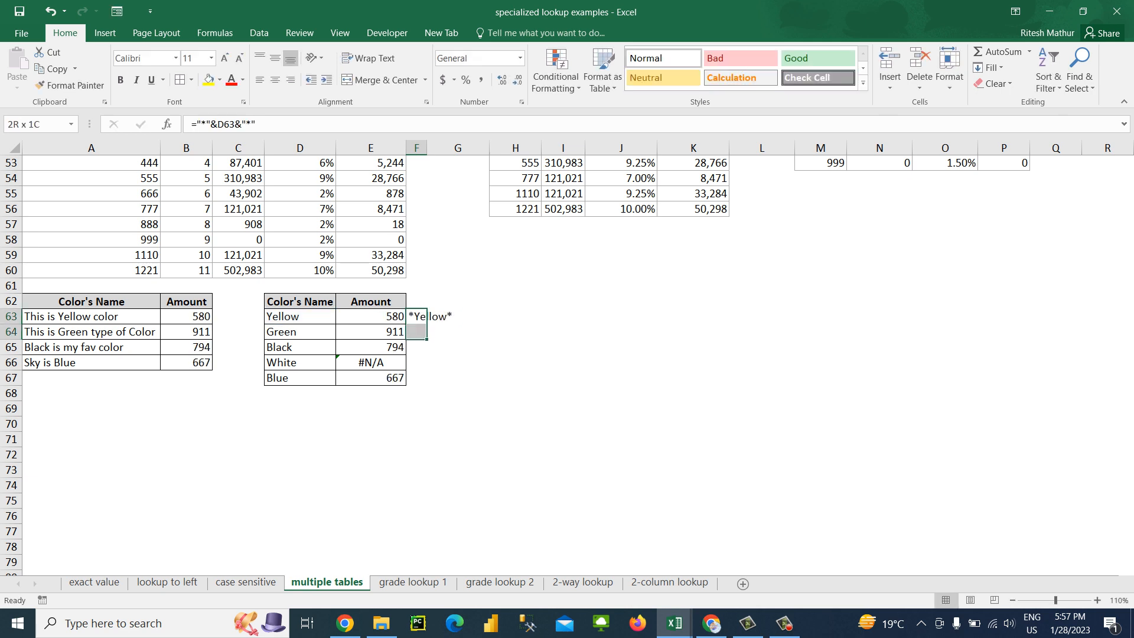
key(shift+Up)
key(ctrl+d)
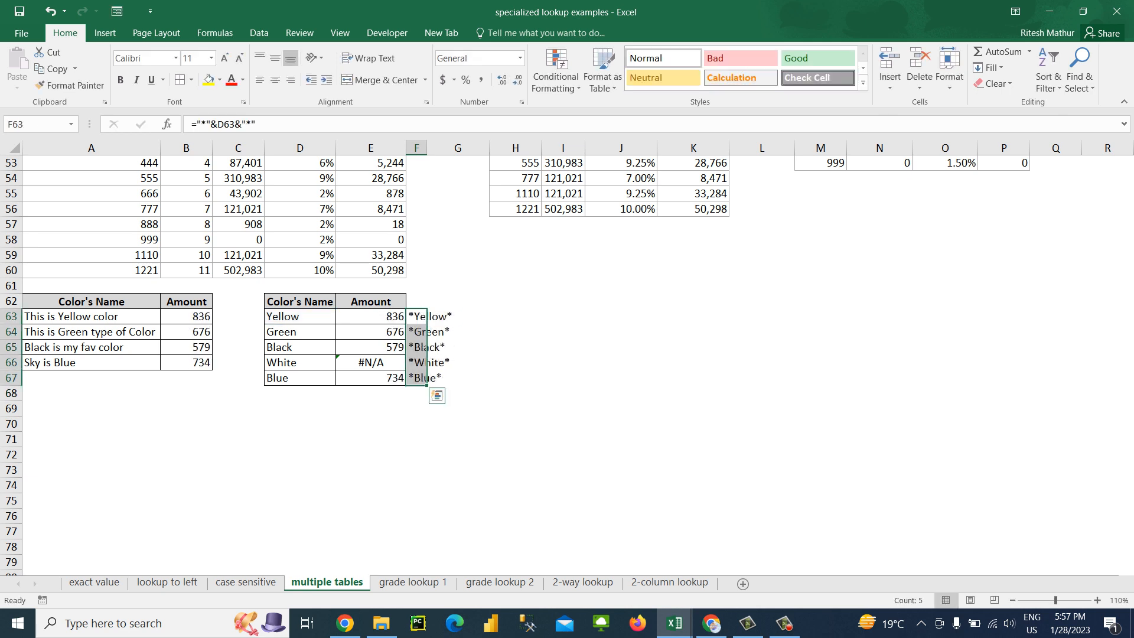
Autofit column F to the width of the wildcard texts in F63:F67
key(i)
key(Up)
key(Down)
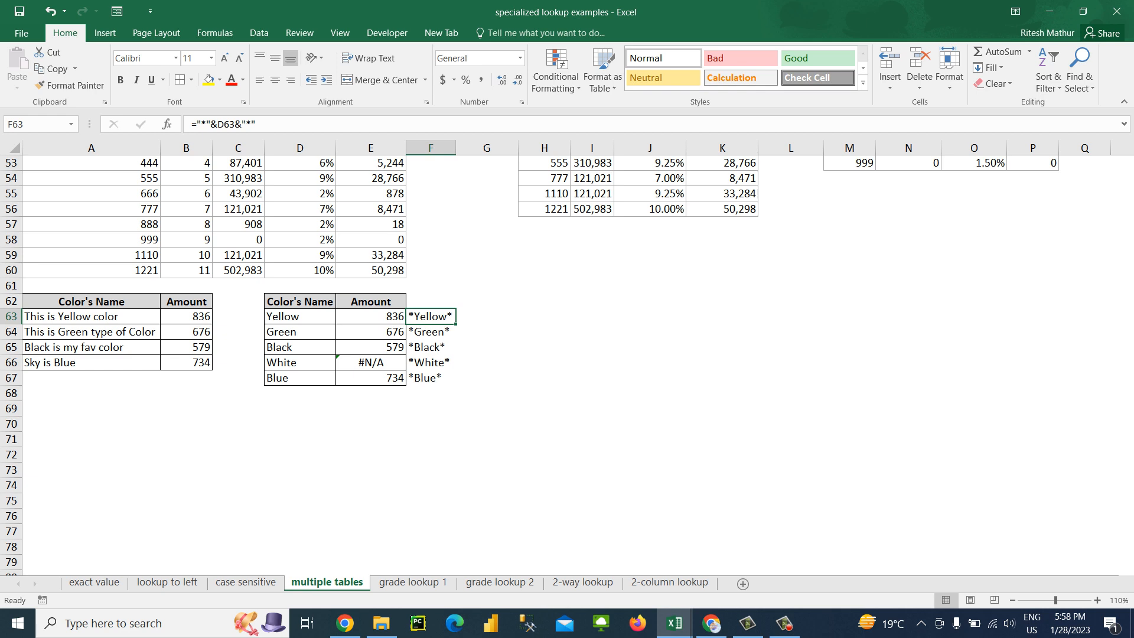
click(91, 316)
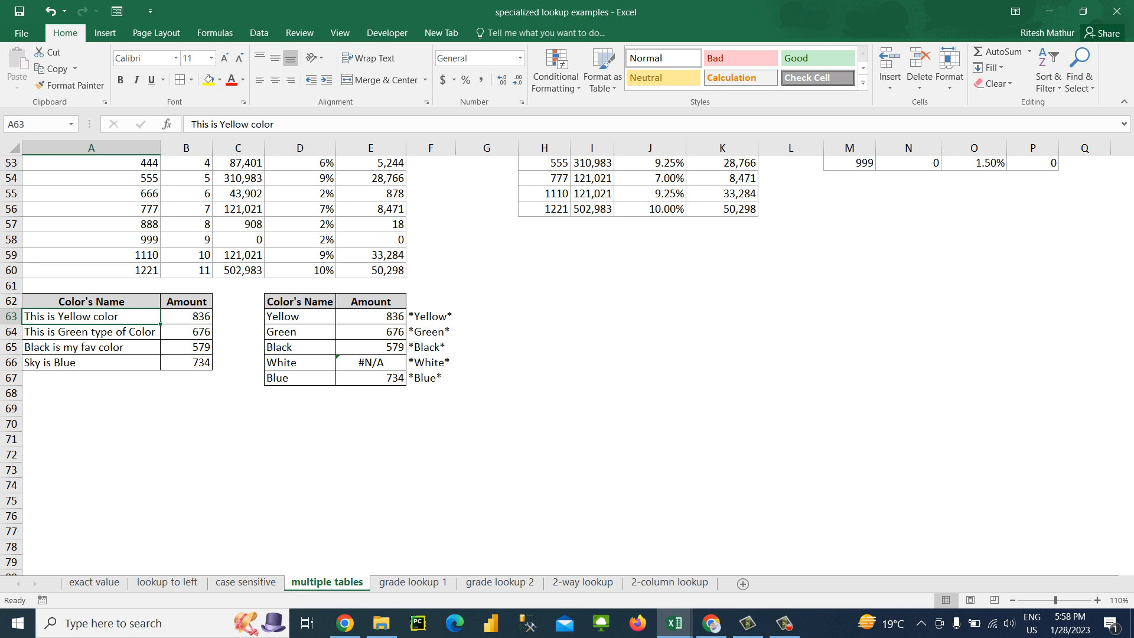
click(371, 317)
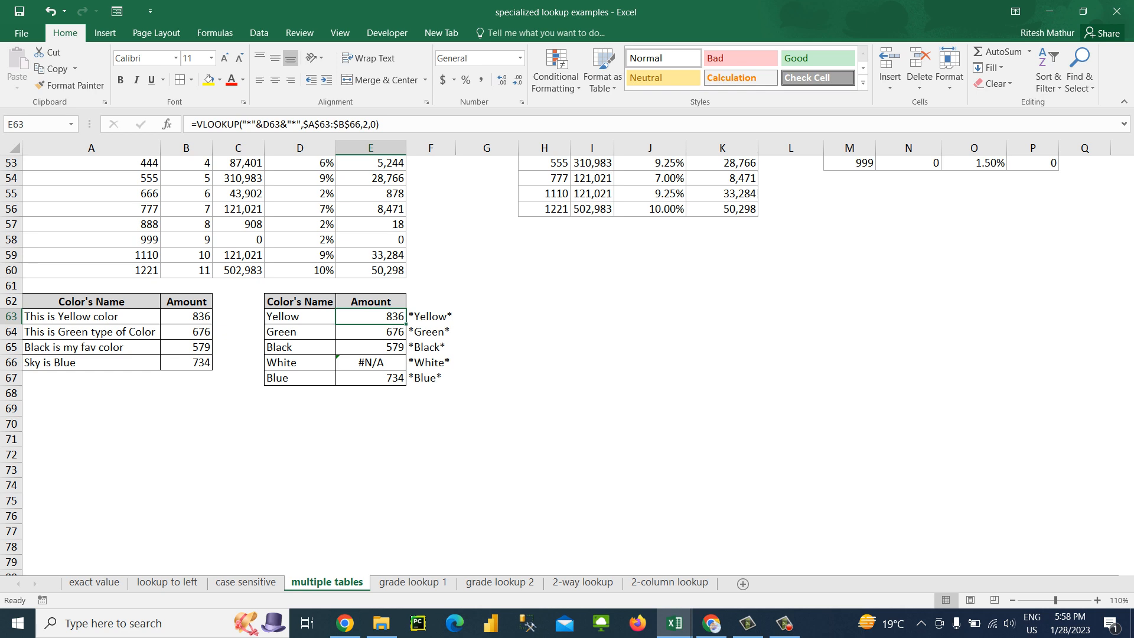
click(371, 363)
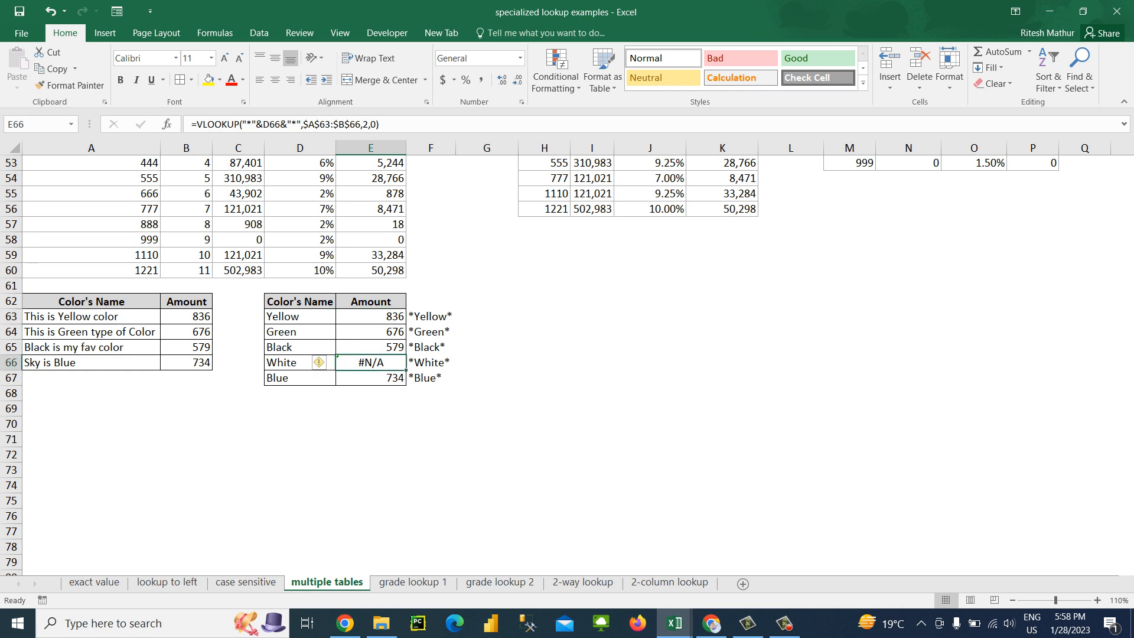
mouse_move(785, 623)
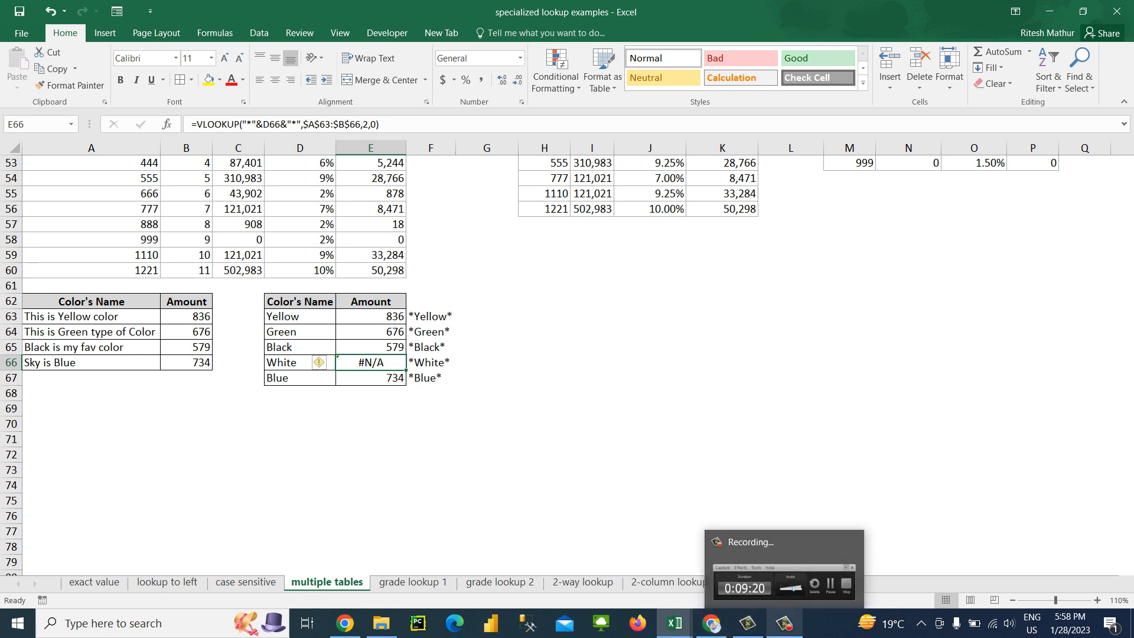
click(785, 624)
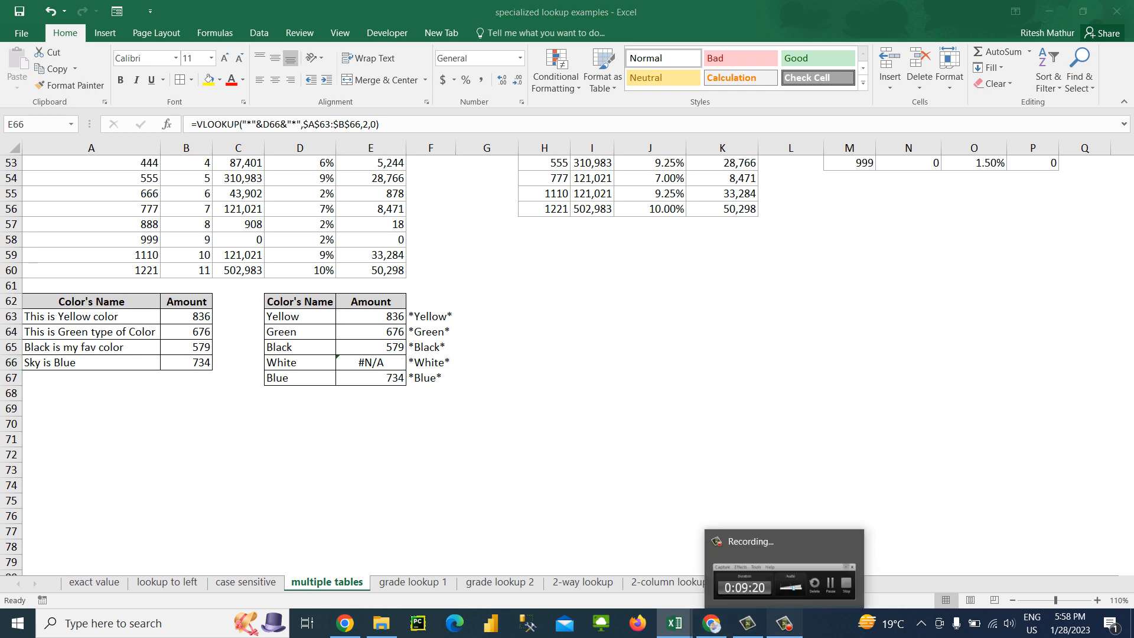